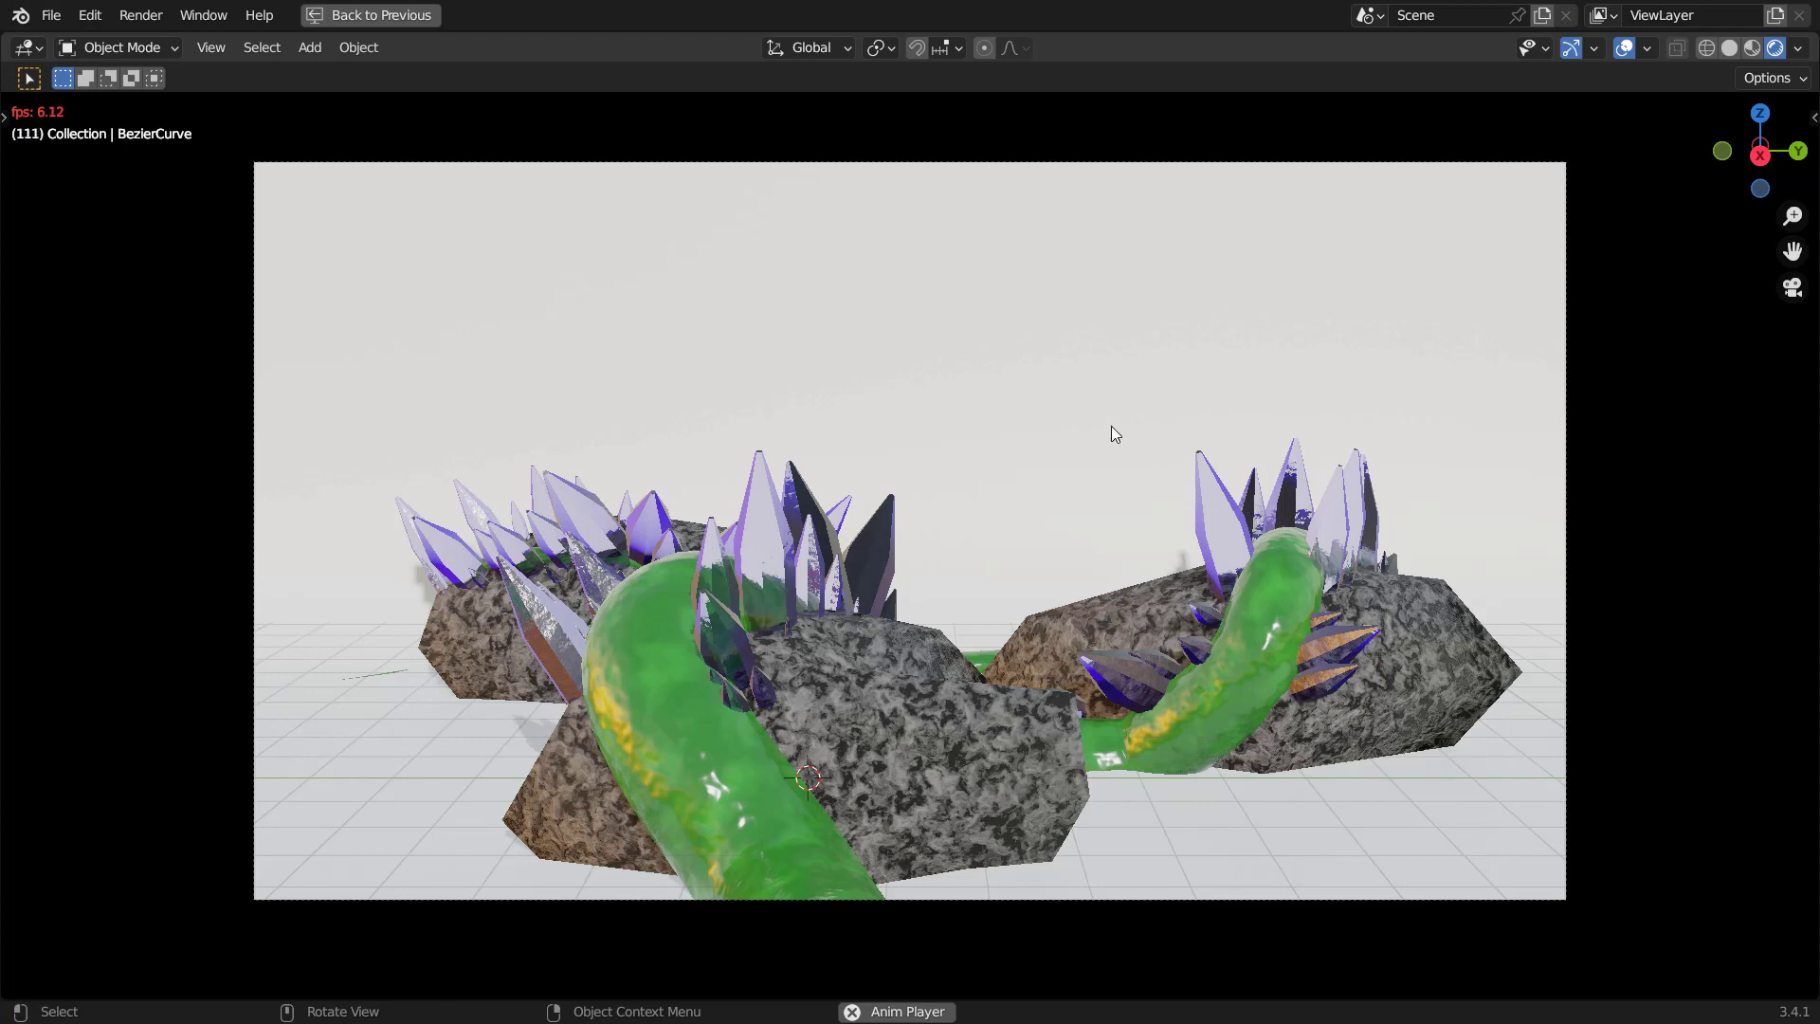
Leave the camera view, stop the animation playback and show the scene in solid shading.
{"action": "key", "text": "KP_0"}
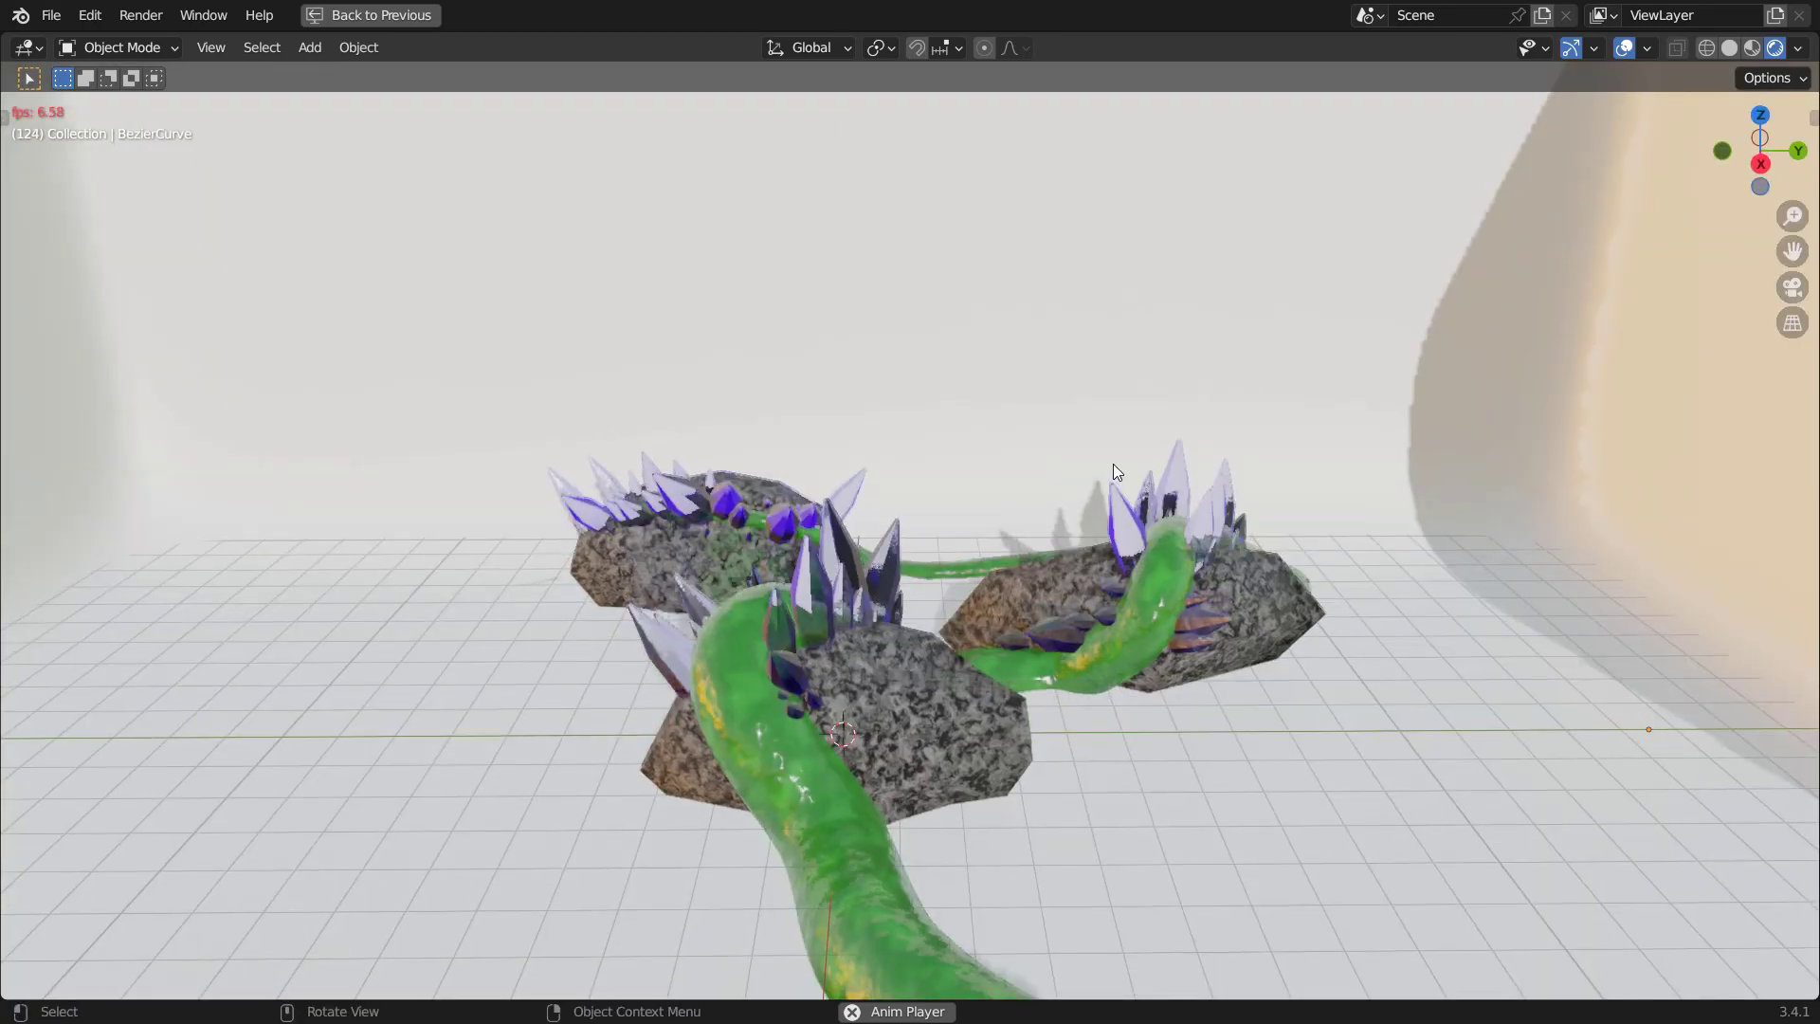
{"action": "key", "text": "space"}
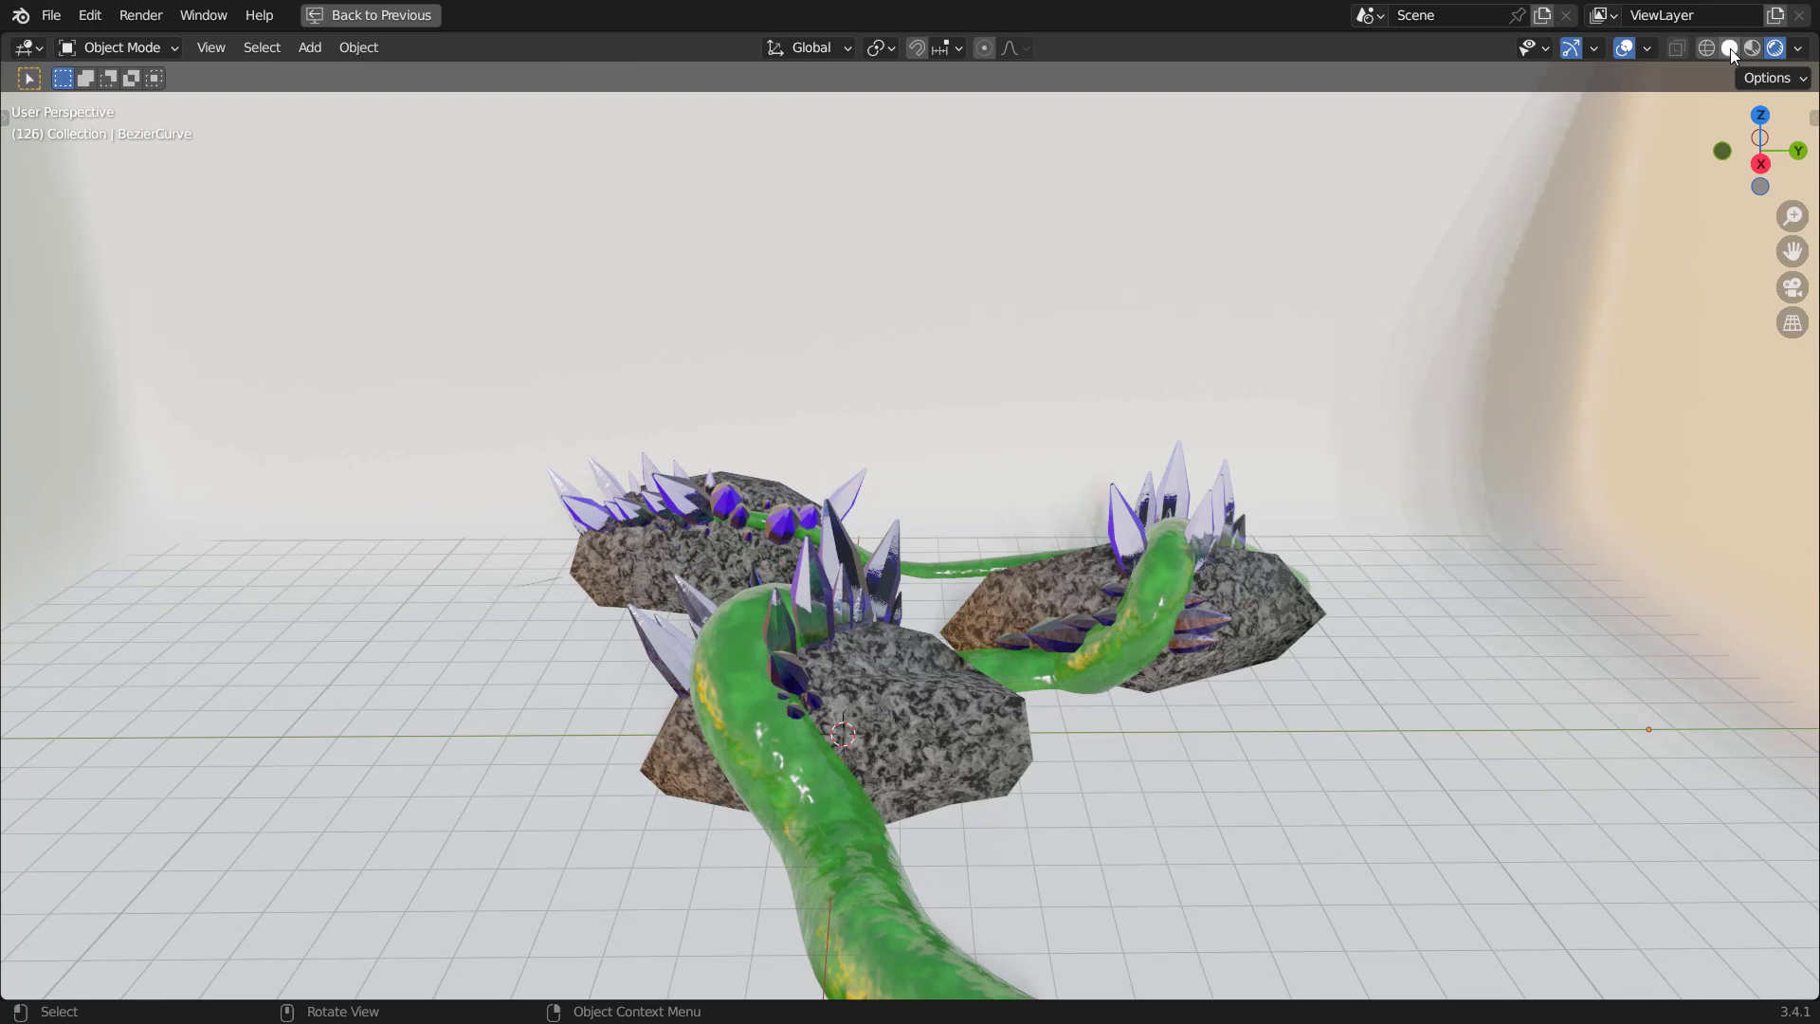
{"action": "left_click", "coordinate": [1730, 47]}
Delete all control points of the Bezier curve that winds over the rocks.
{"action": "left_click", "coordinate": [760, 737]}
{"action": "key", "text": "Tab"}
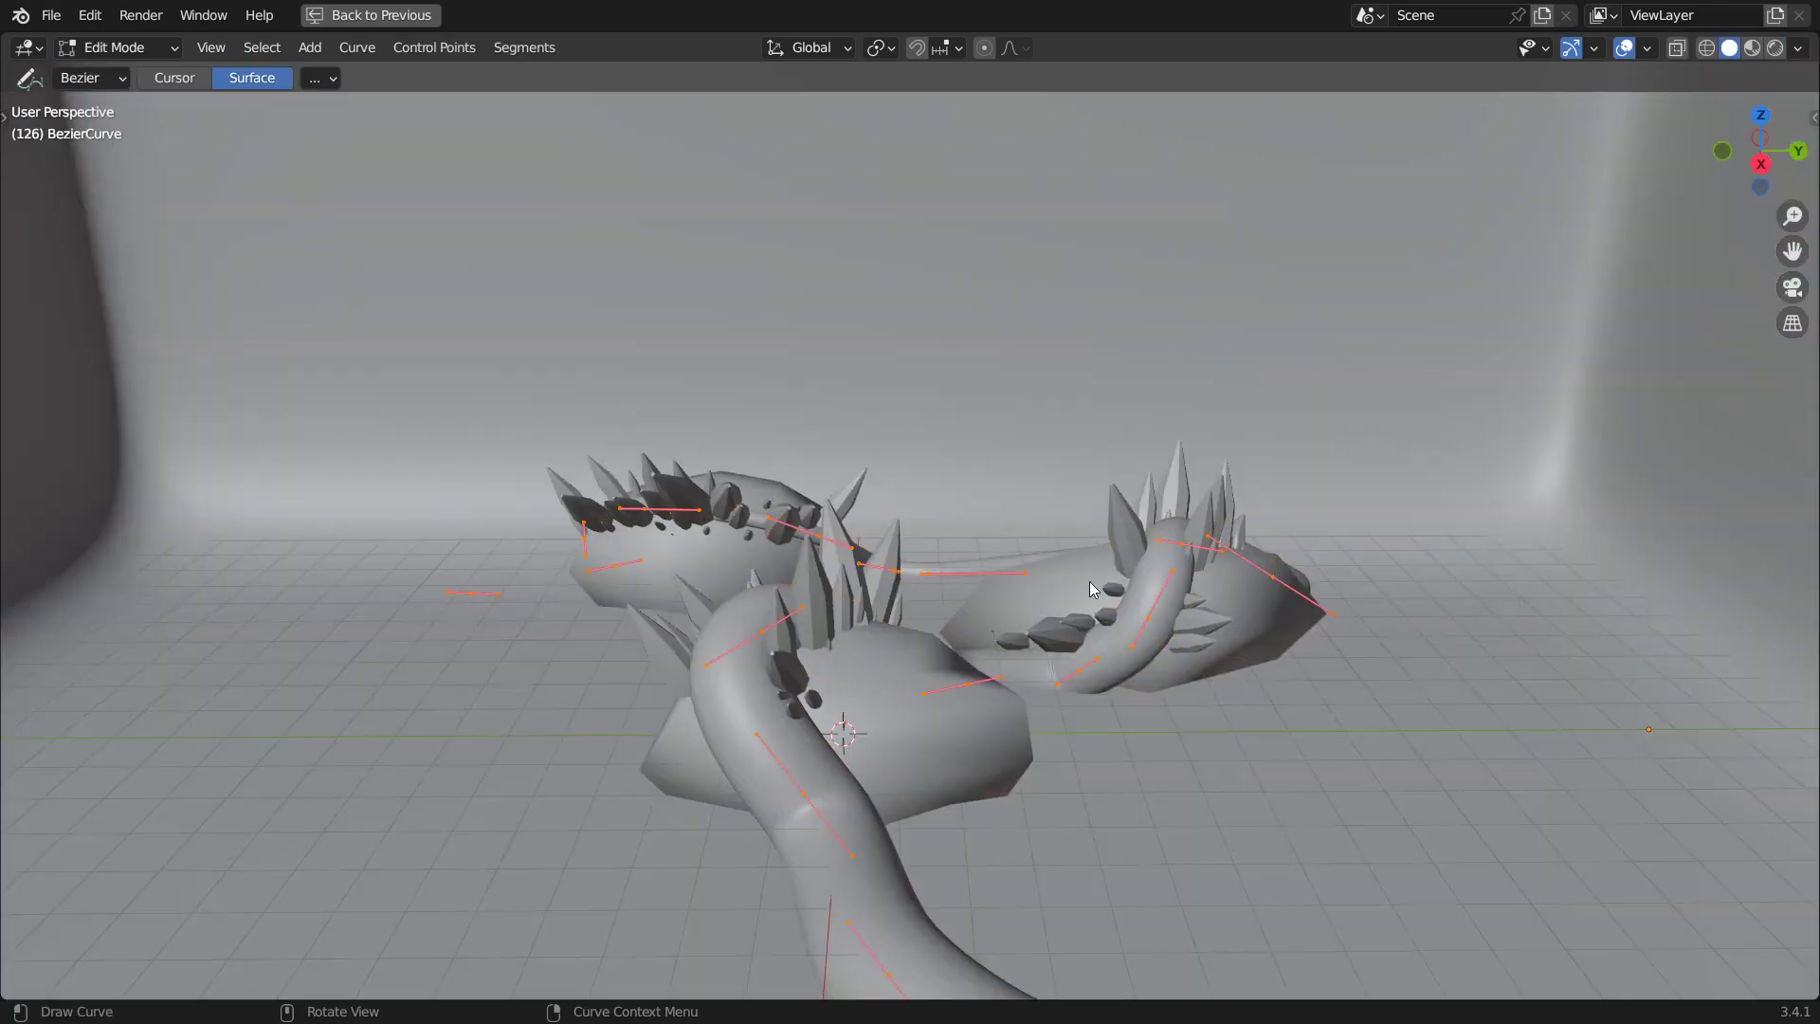
{"action": "key", "text": "x"}
{"action": "left_click", "coordinate": [1090, 585]}
{"action": "key", "text": "Tab"}
Delete the two rocks at the back, keeping only the front one.
{"action": "left_click", "coordinate": [704, 543]}
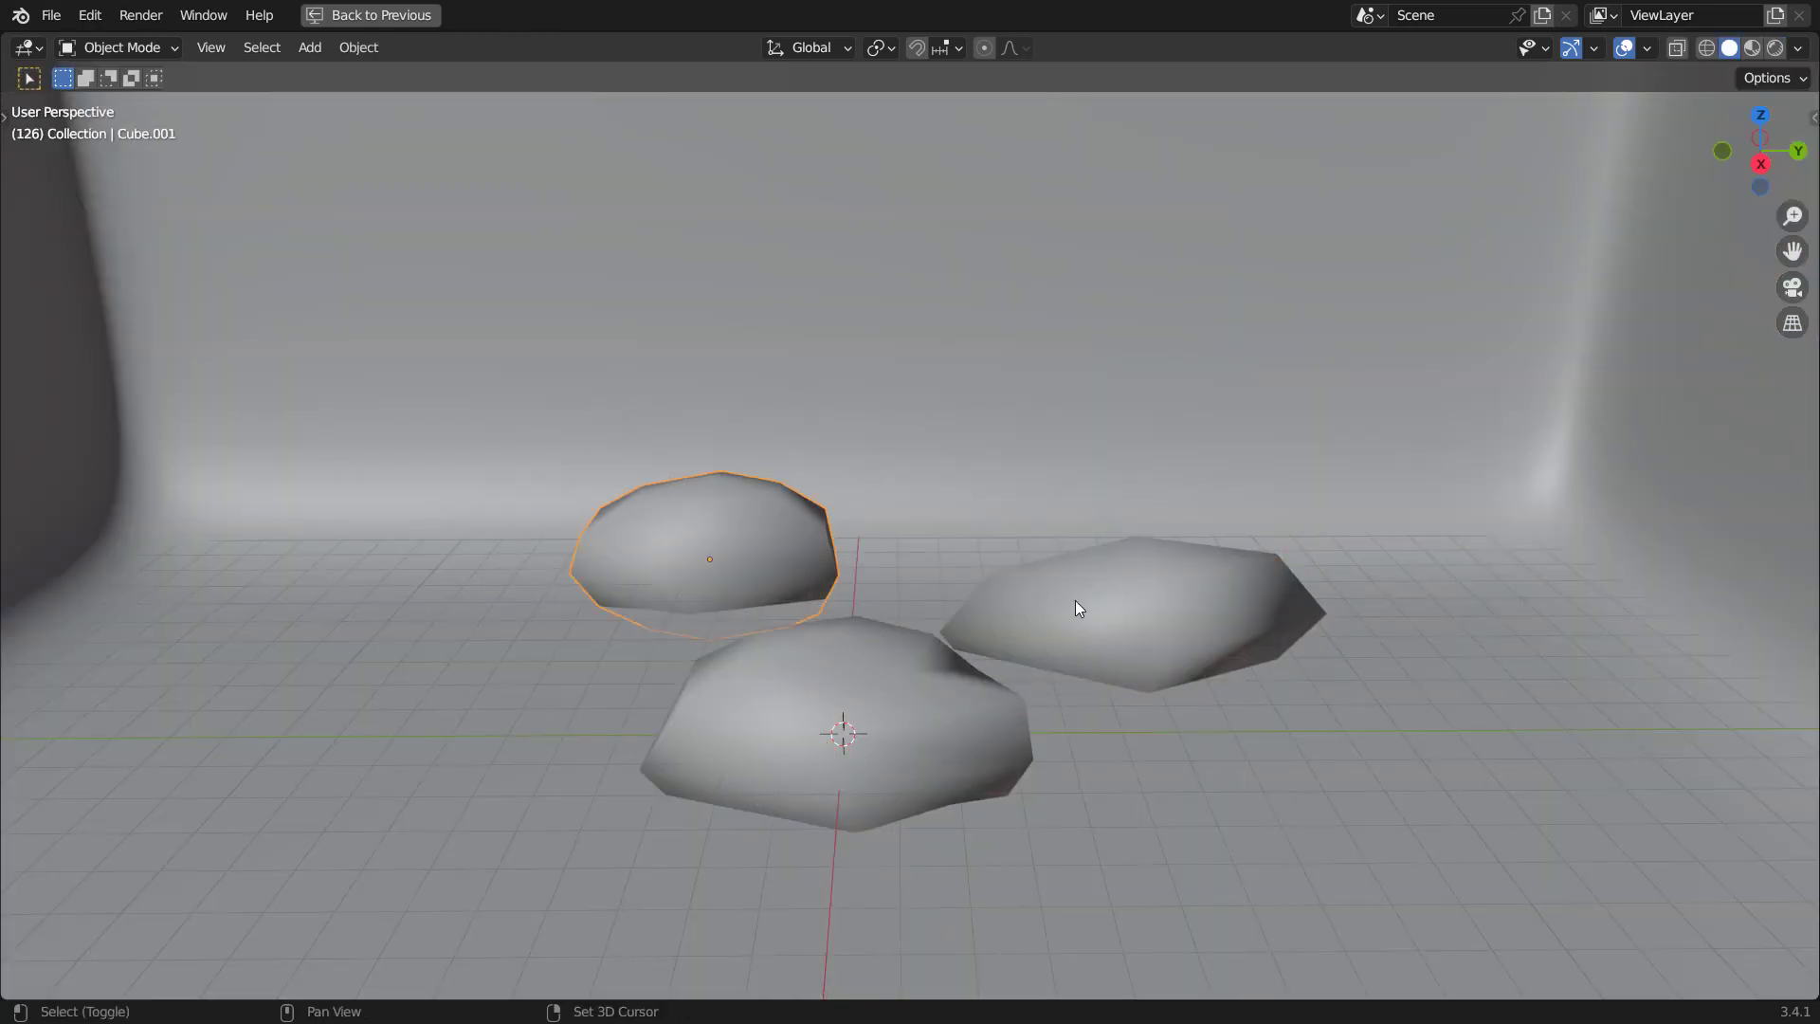
{"action": "left_click", "coordinate": [1076, 601], "text": "shift"}
{"action": "key", "text": "x"}
{"action": "left_click", "coordinate": [1075, 601]}
Show the remaining rock from above in the full workspace layout and try out its Rock Verts setting.
{"action": "key", "text": "KP_7"}
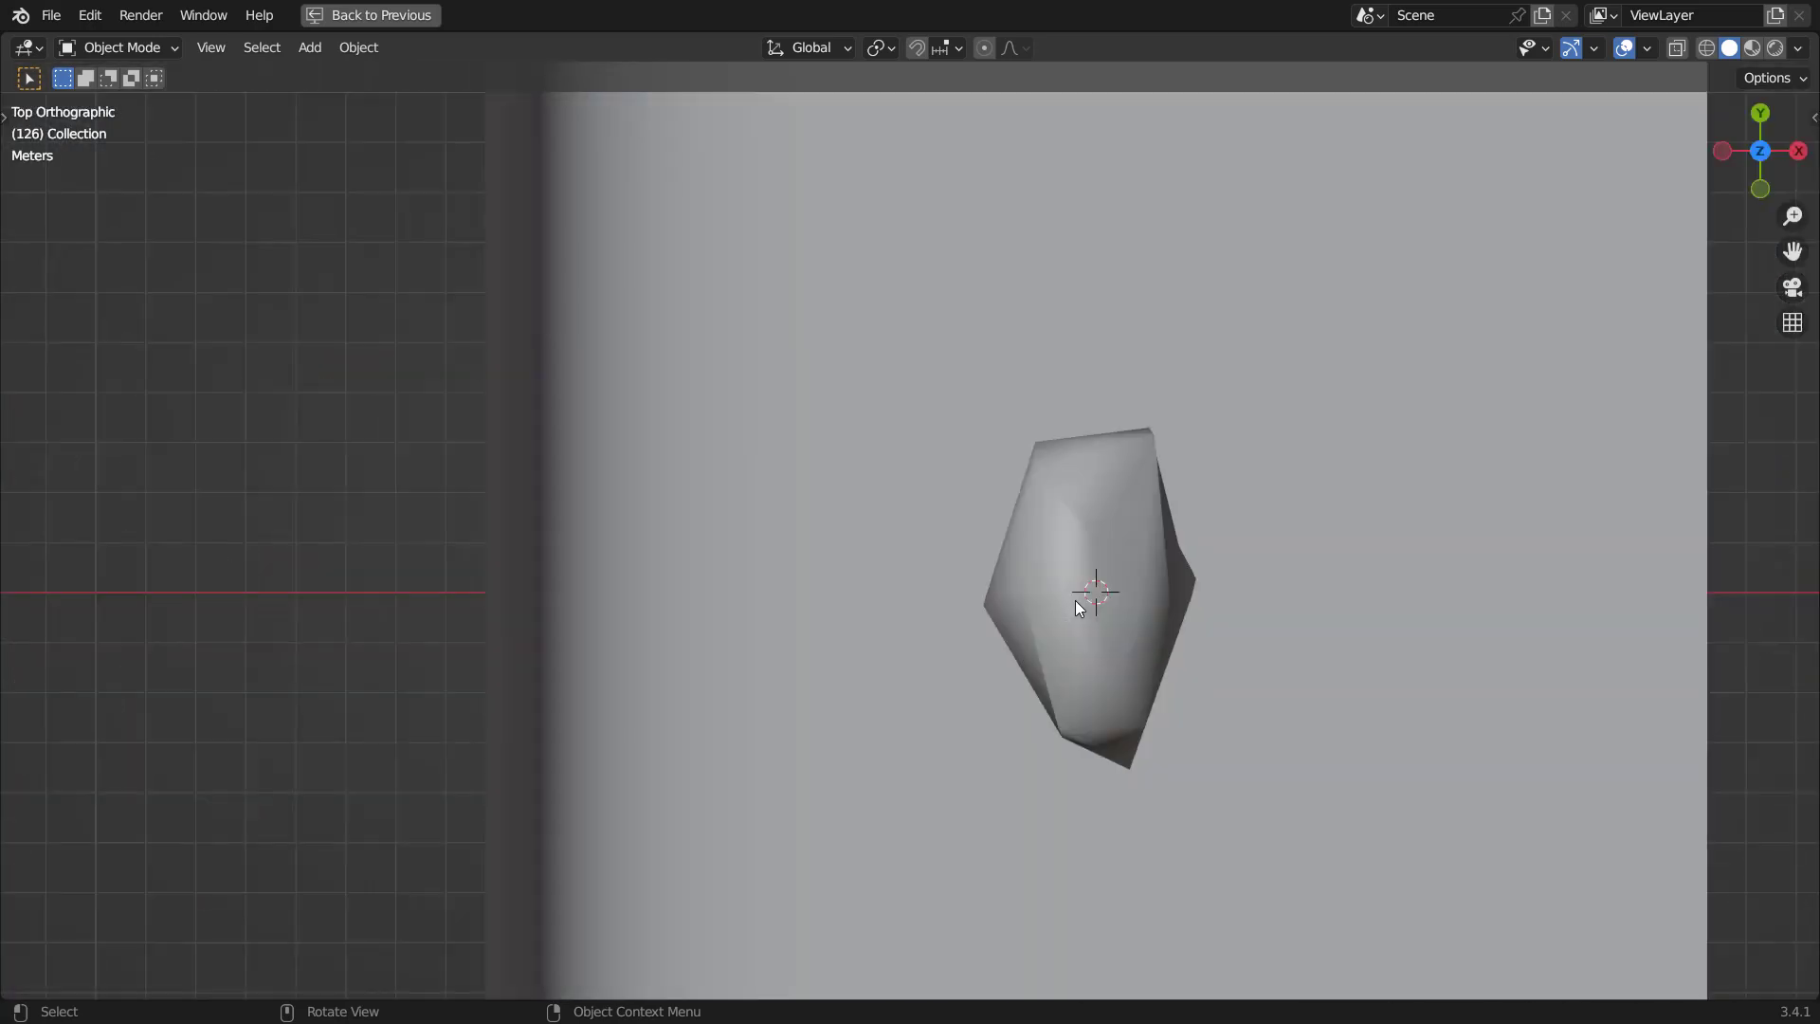
{"action": "left_click", "coordinate": [1085, 595]}
{"action": "key", "text": "ctrl+space"}
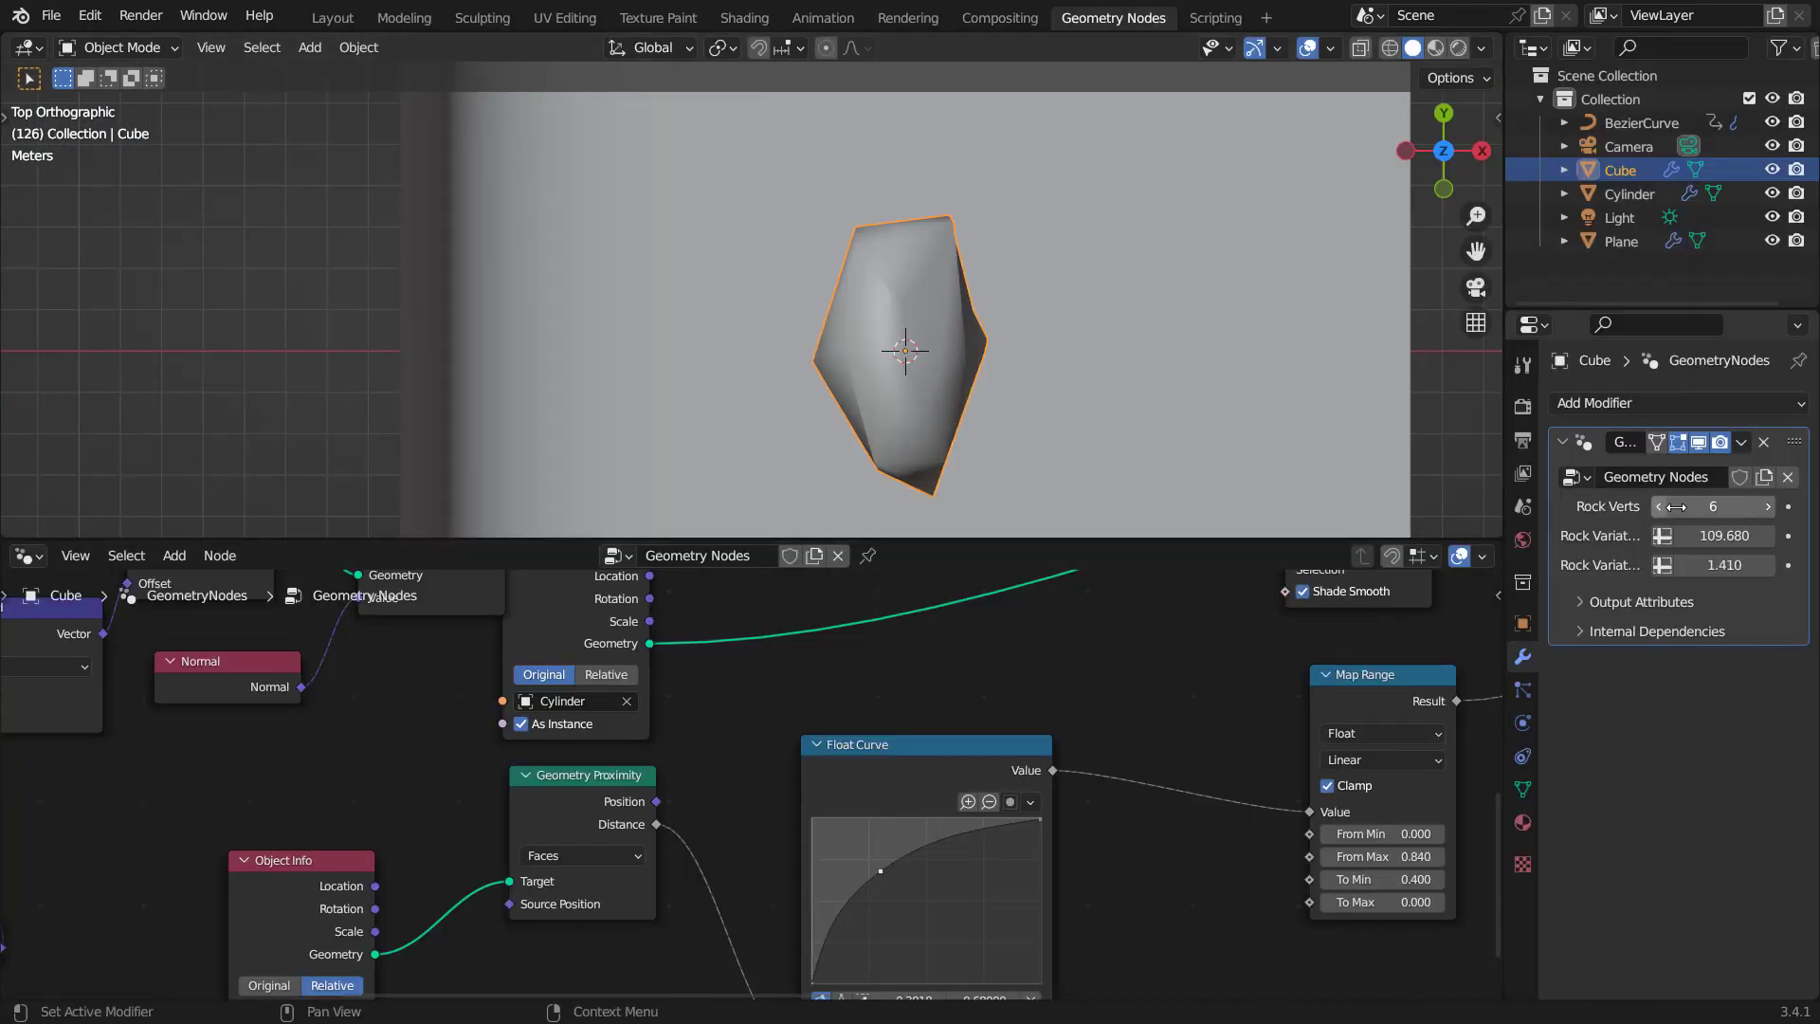
{"action": "mouse_move", "coordinate": [1713, 506]}
{"action": "left_mouse_down"}
{"action": "mouse_move", "coordinate": [1688, 507]}
{"action": "mouse_move", "coordinate": [1714, 506]}
{"action": "left_mouse_up"}
Place a rotated duplicate of the rock beside the original, with Rock Verts 5 and Rock Variation values 110.350 and 1.790.
{"action": "key", "text": "shift+d"}
{"action": "left_click", "coordinate": [713, 347]}
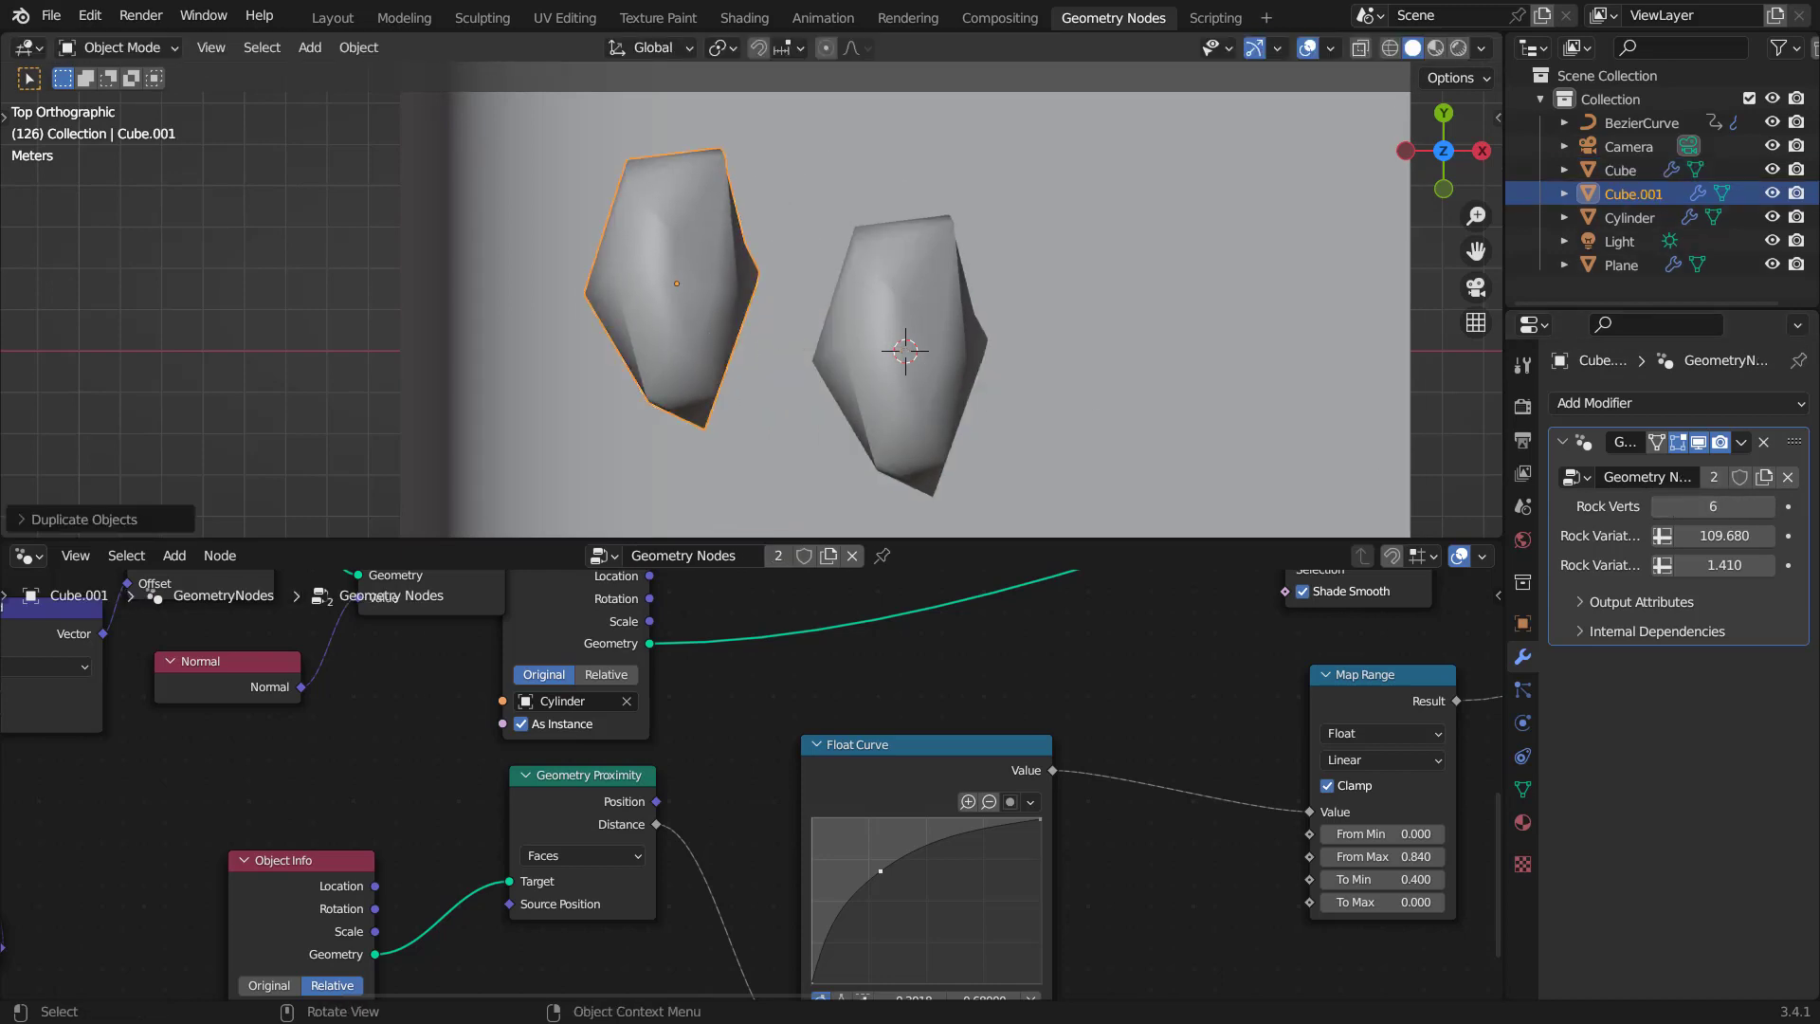
{"action": "key", "text": "r"}
{"action": "left_click", "coordinate": [713, 347]}
{"action": "left_click_drag", "start_coordinate": [1712, 506], "coordinate": [1743, 565]}
Place another rotated duplicate below the other two rocks, with Rock Verts 6 and the first Rock Variation value at 110.500.
{"action": "key", "text": "shift+d"}
{"action": "left_click", "coordinate": [769, 75]}
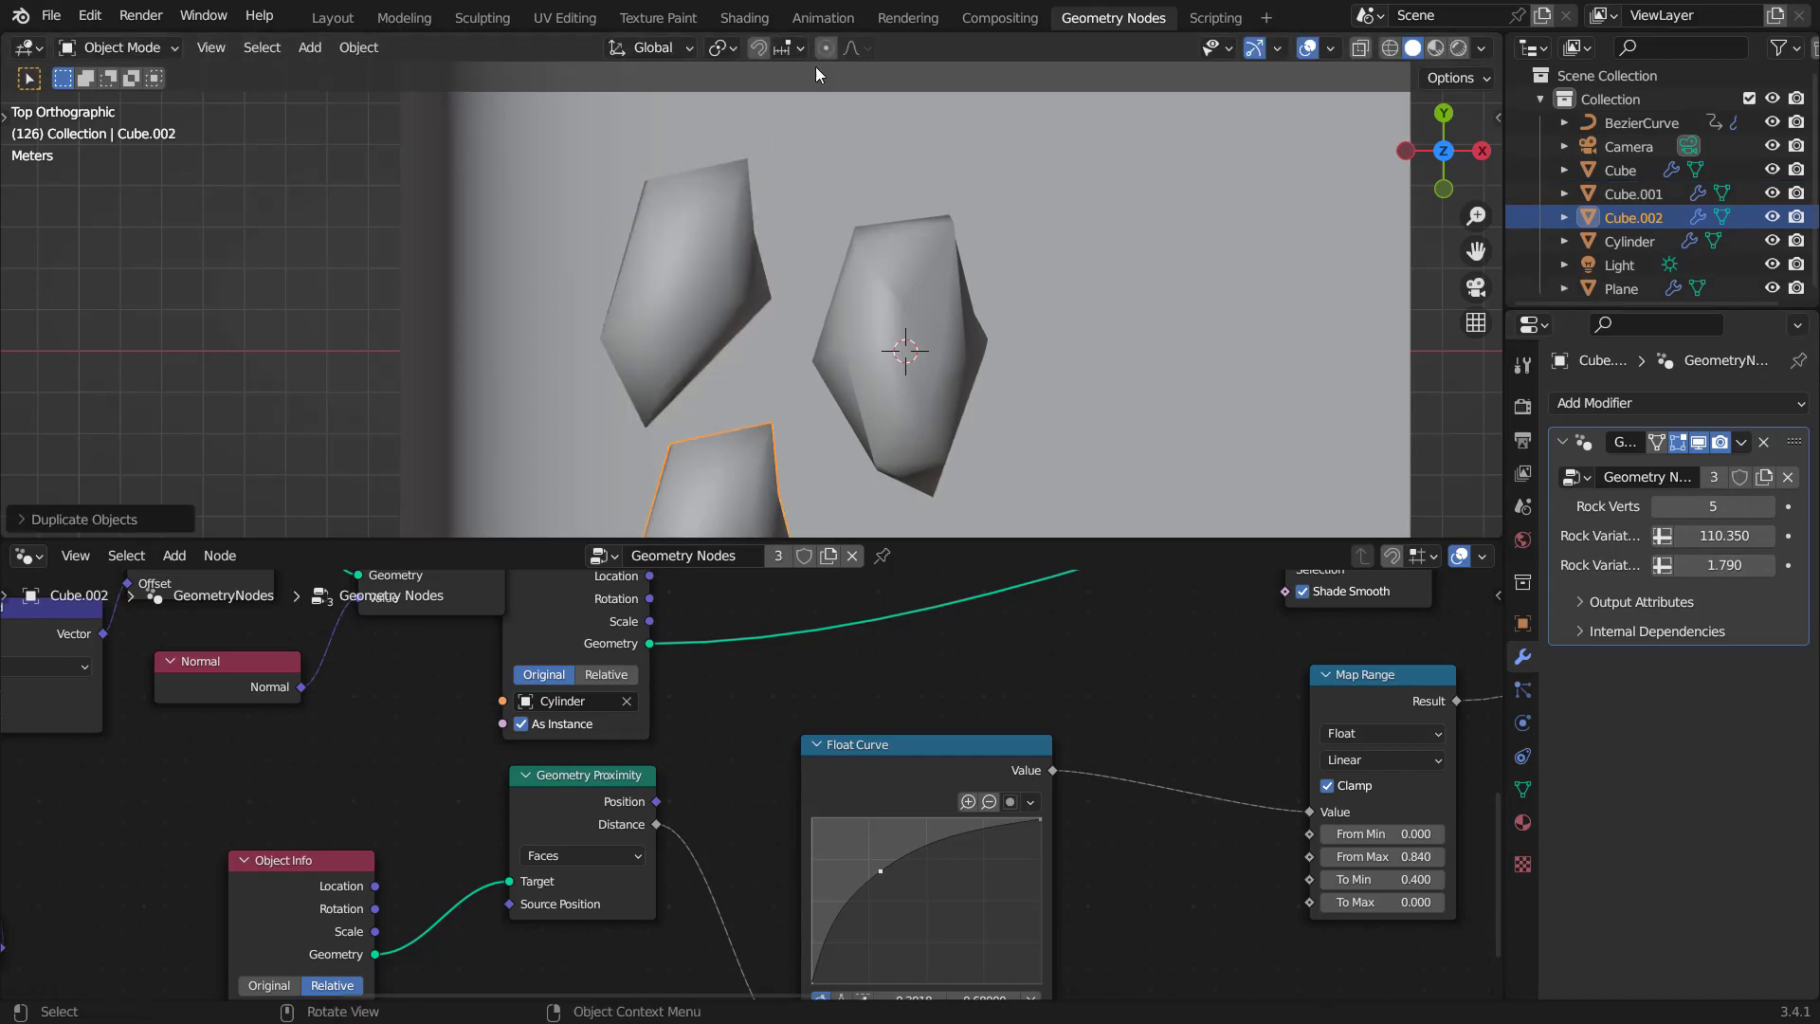
{"action": "scroll", "coordinate": [806, 435], "scroll_direction": "down", "scroll_amount": 3}
{"action": "key", "text": "r"}
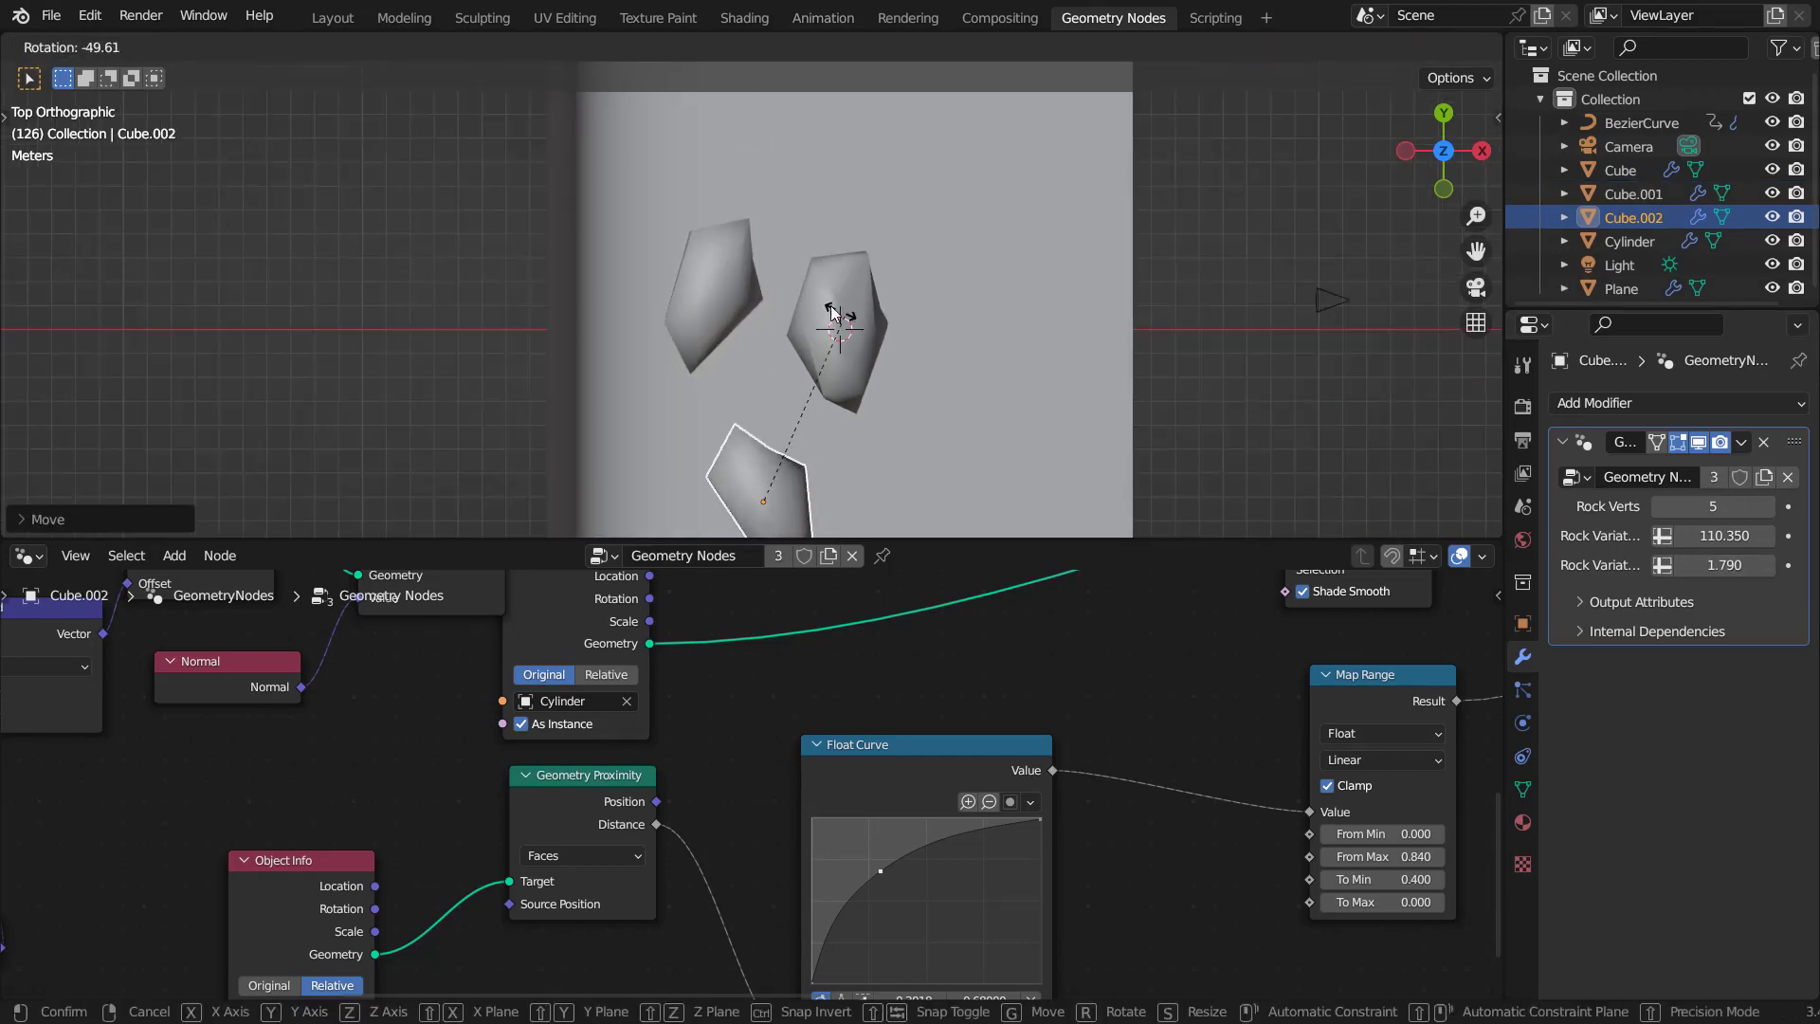
{"action": "left_click", "coordinate": [832, 313]}
{"action": "left_click", "coordinate": [1768, 507]}
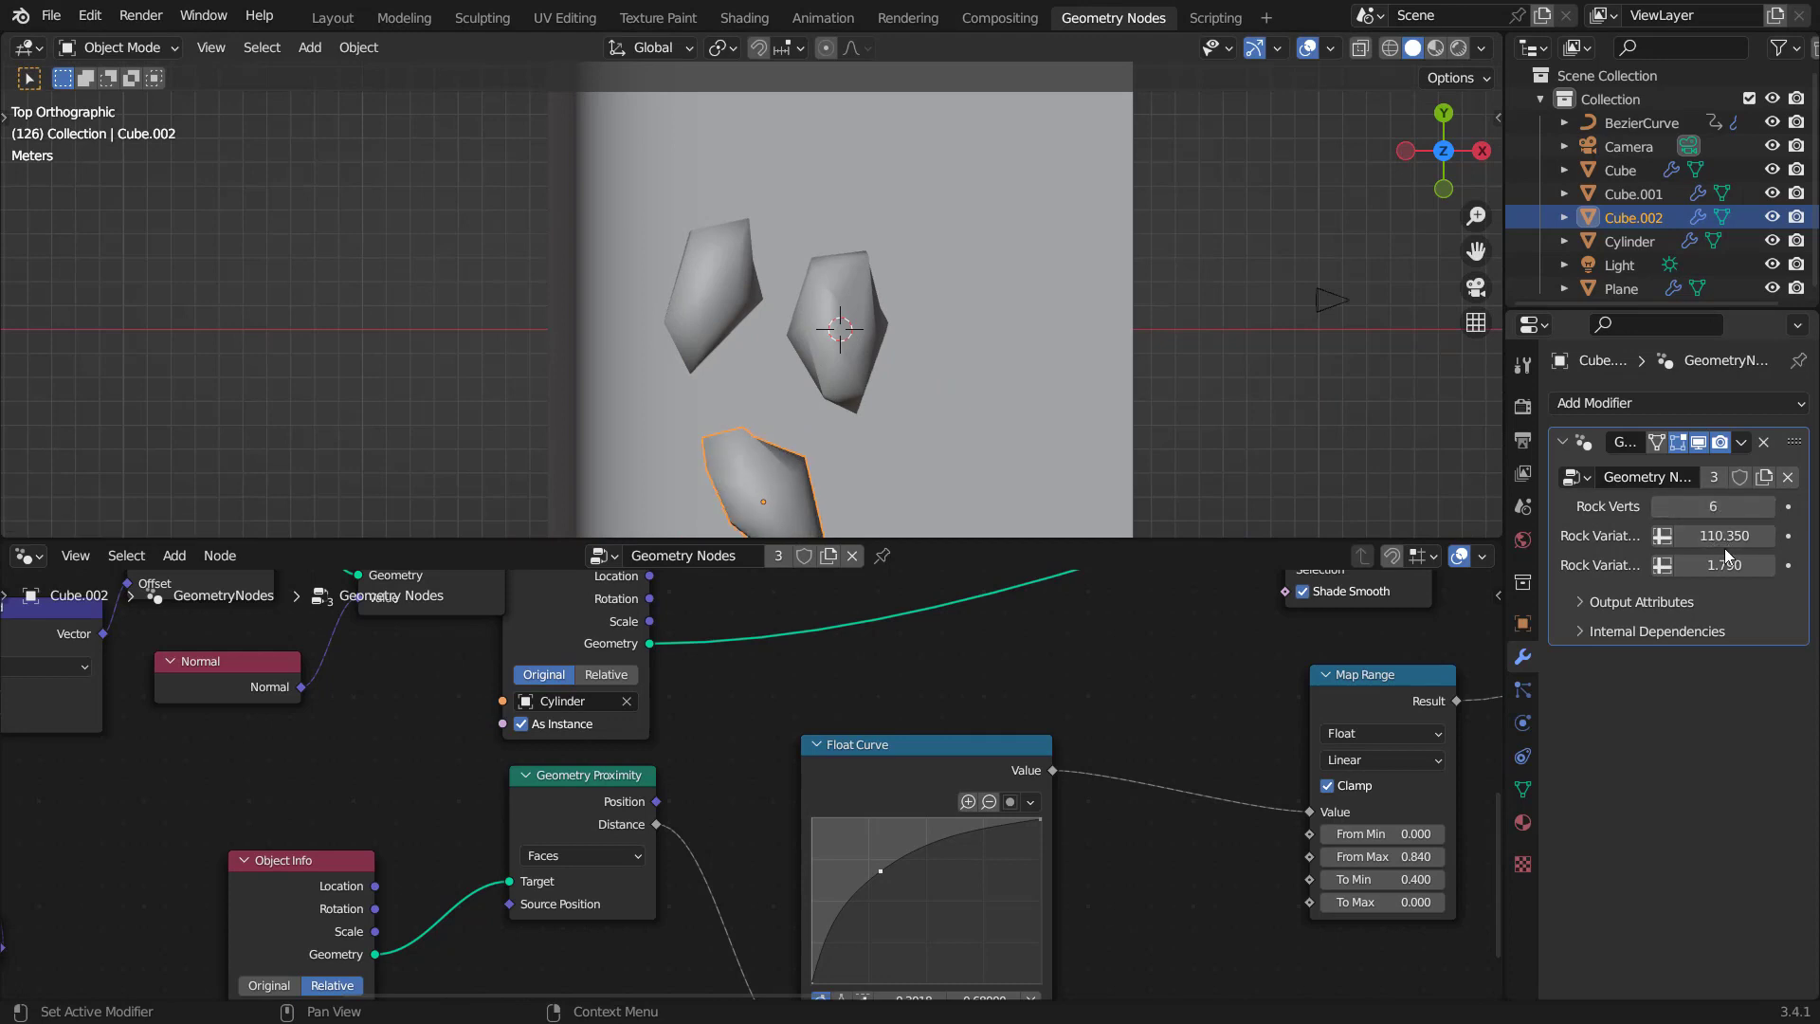
{"action": "left_click_drag", "start_coordinate": [1724, 537], "coordinate": [1738, 537]}
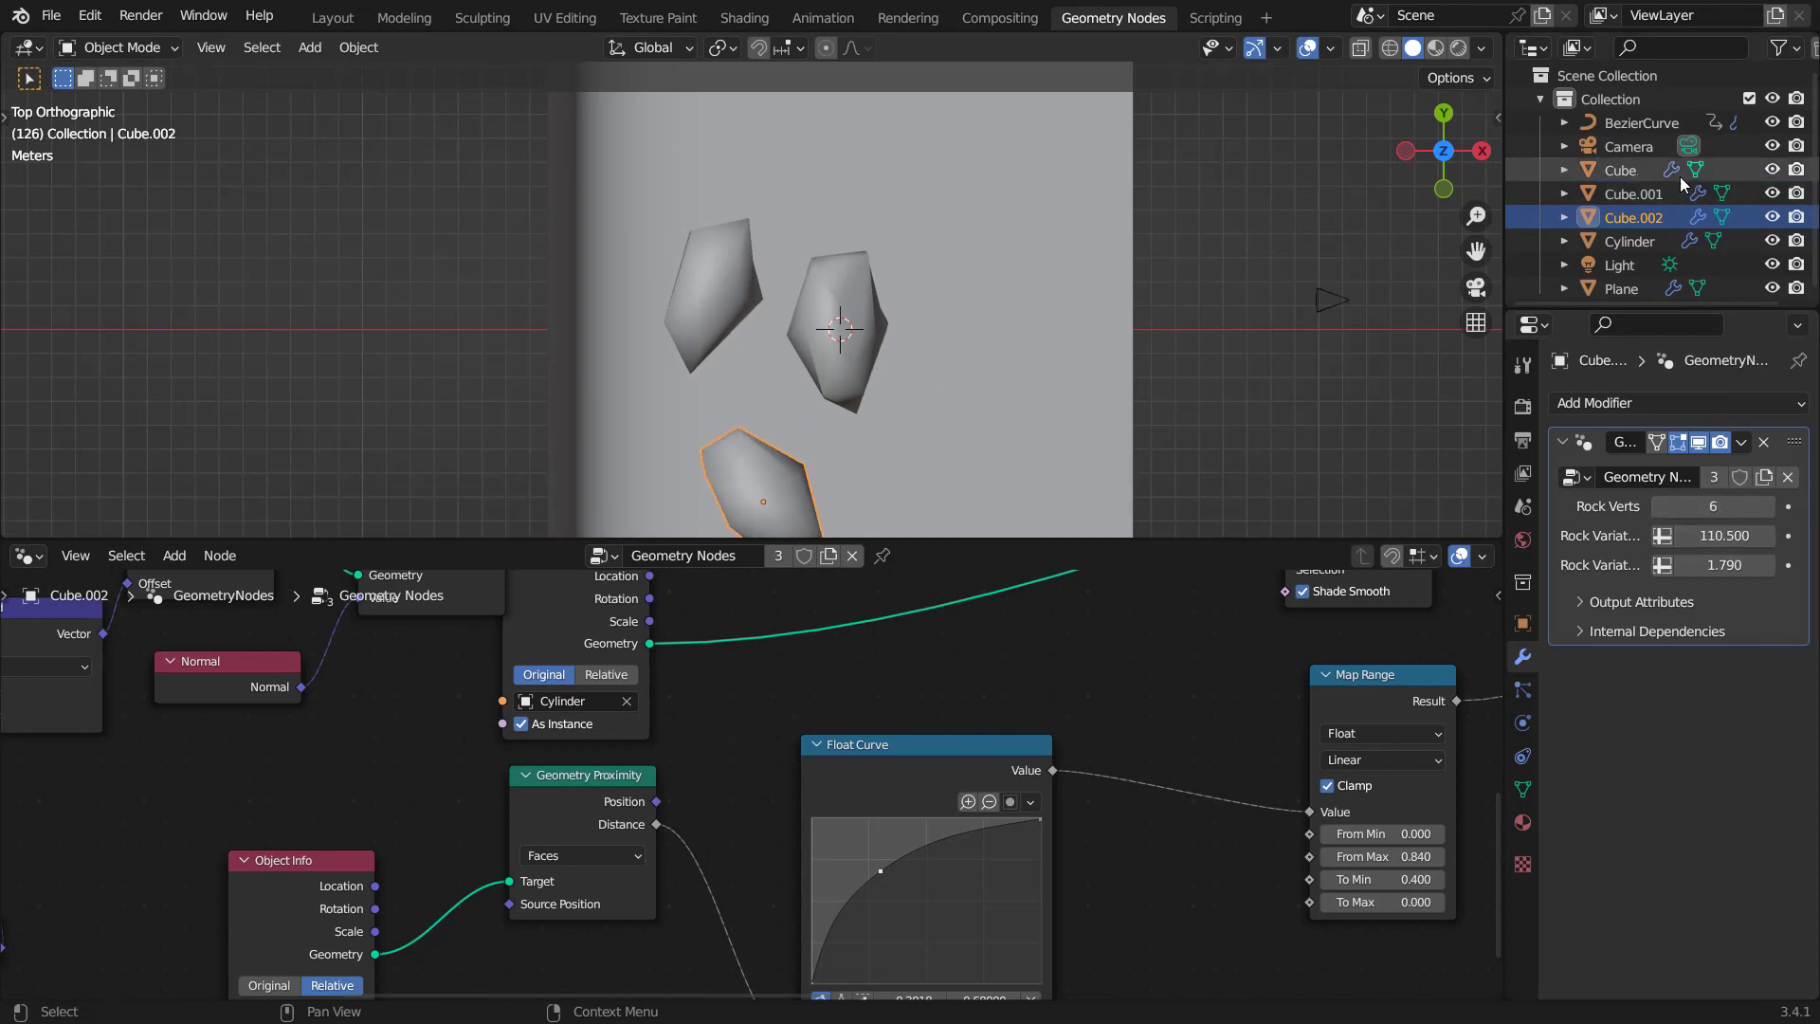
Draw a new Bezier stroke in the BezierCurve object, looping across all three rocks.
{"action": "left_click", "coordinate": [1643, 124]}
{"action": "key", "text": "Tab"}
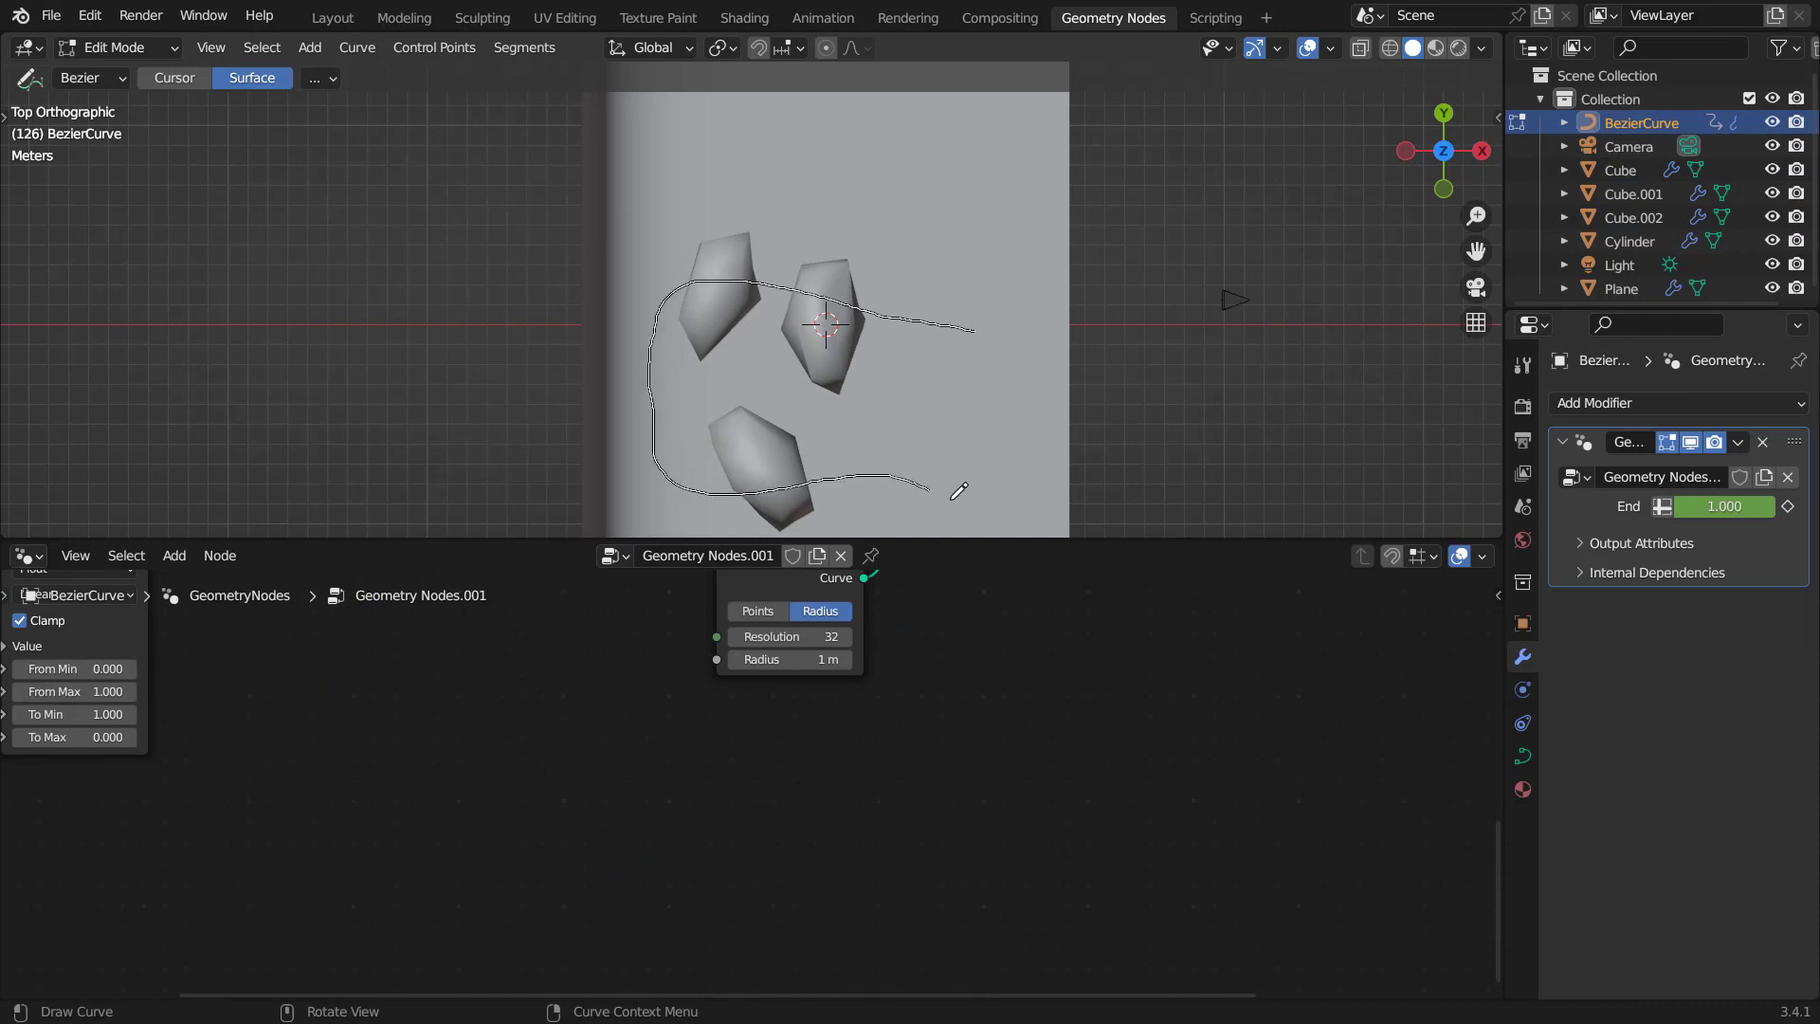
{"action": "left_click_drag", "start_coordinate": [959, 490], "coordinate": [967, 493]}
{"action": "key", "text": "Tab"}
Examine the crystals and vine along the new curve from the camera and in rendered shading.
{"action": "key", "text": "KP_0"}
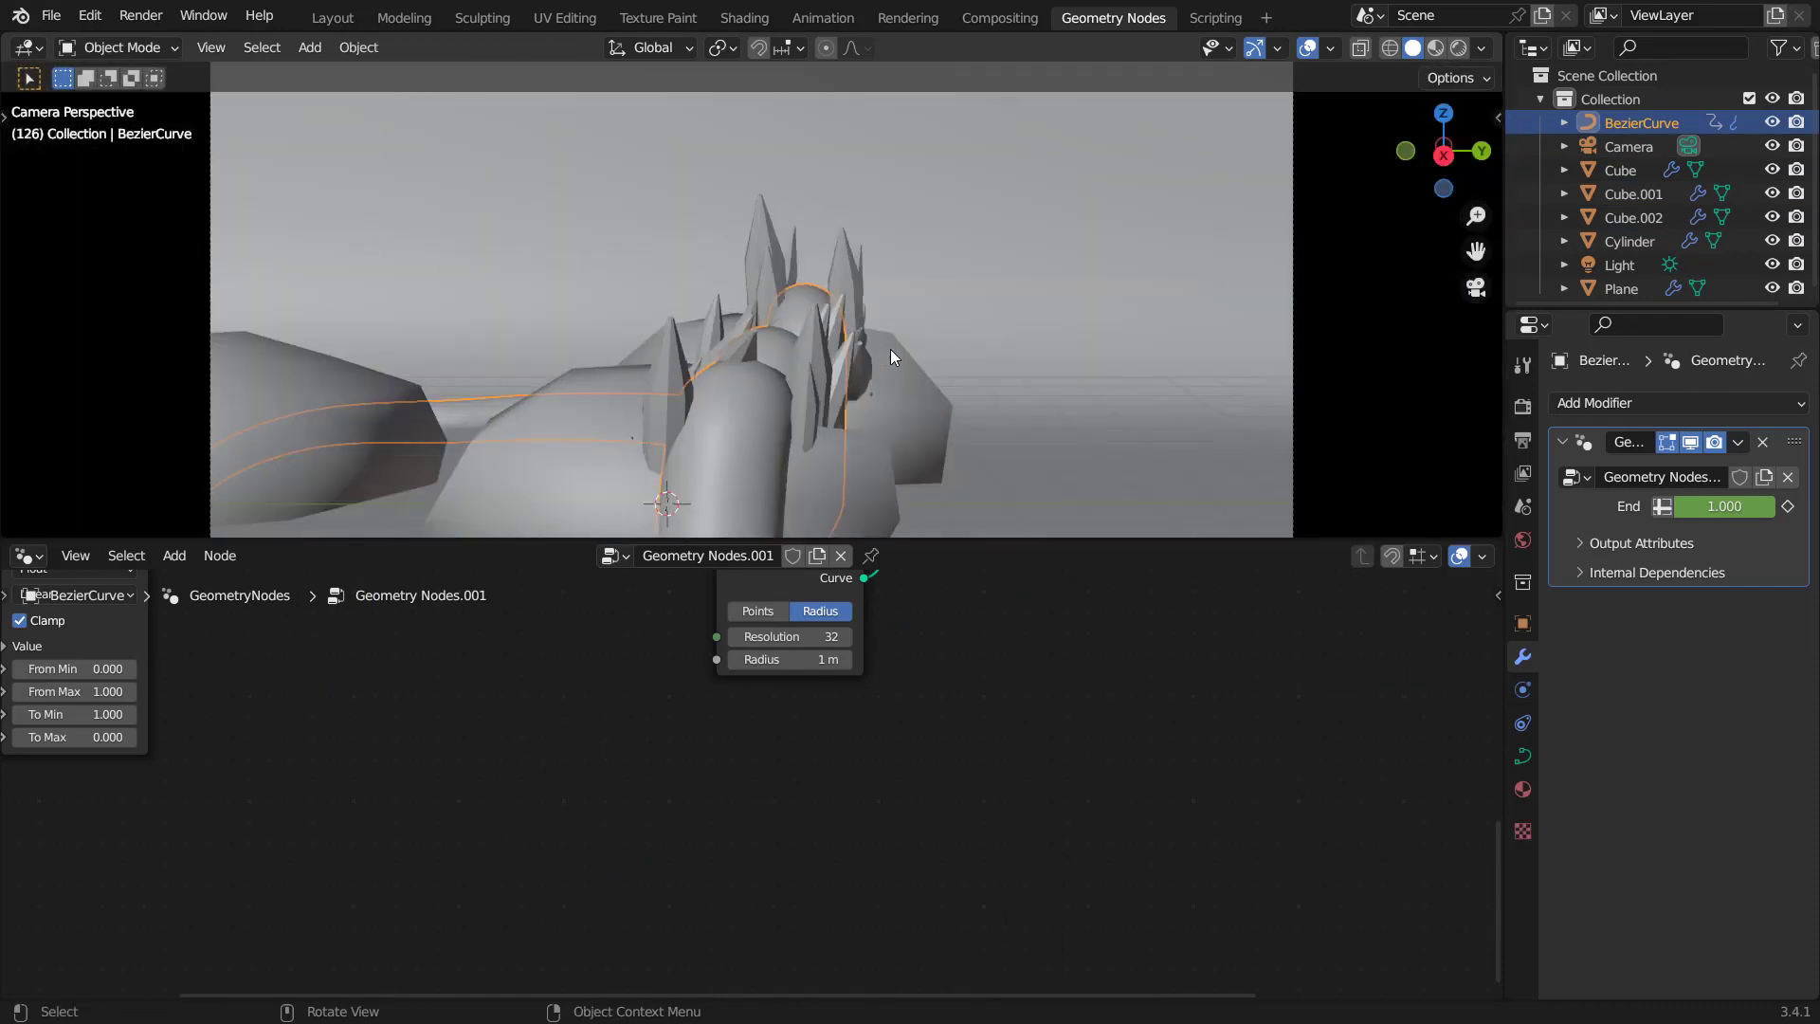
{"action": "middle_click_drag", "start_coordinate": [840, 307], "coordinate": [844, 349]}
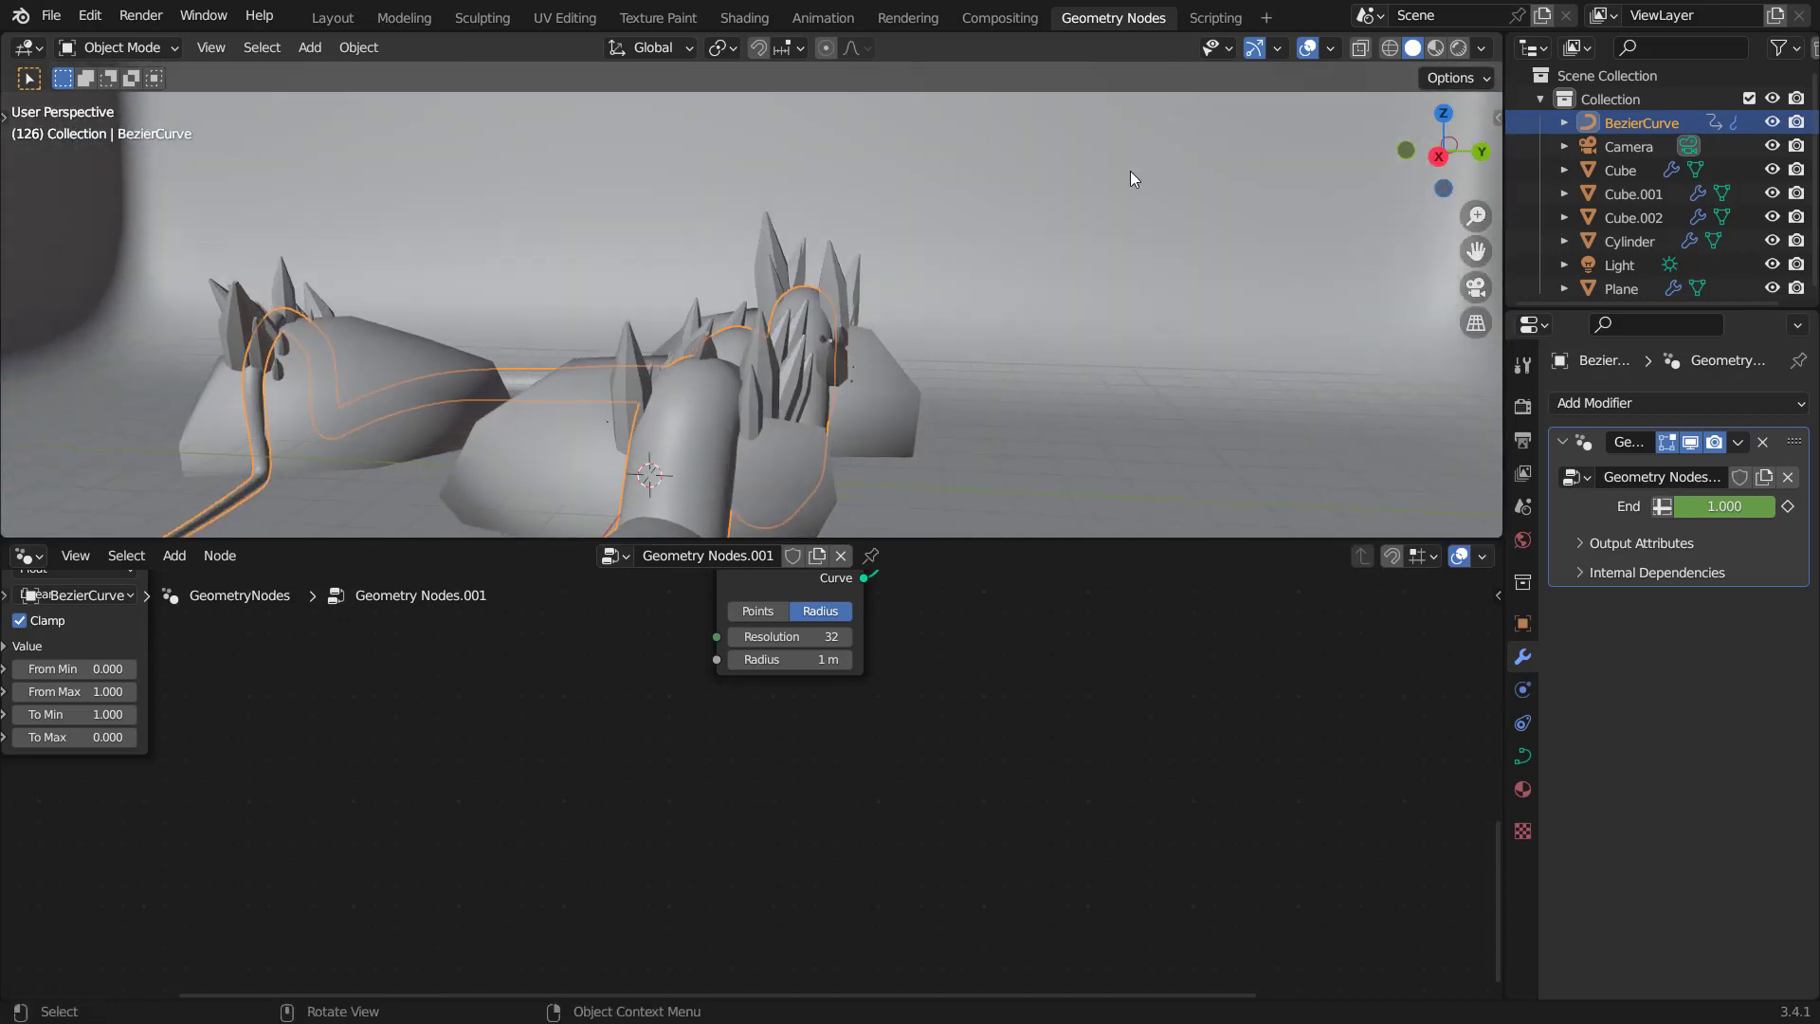
{"action": "left_click", "coordinate": [1460, 48]}
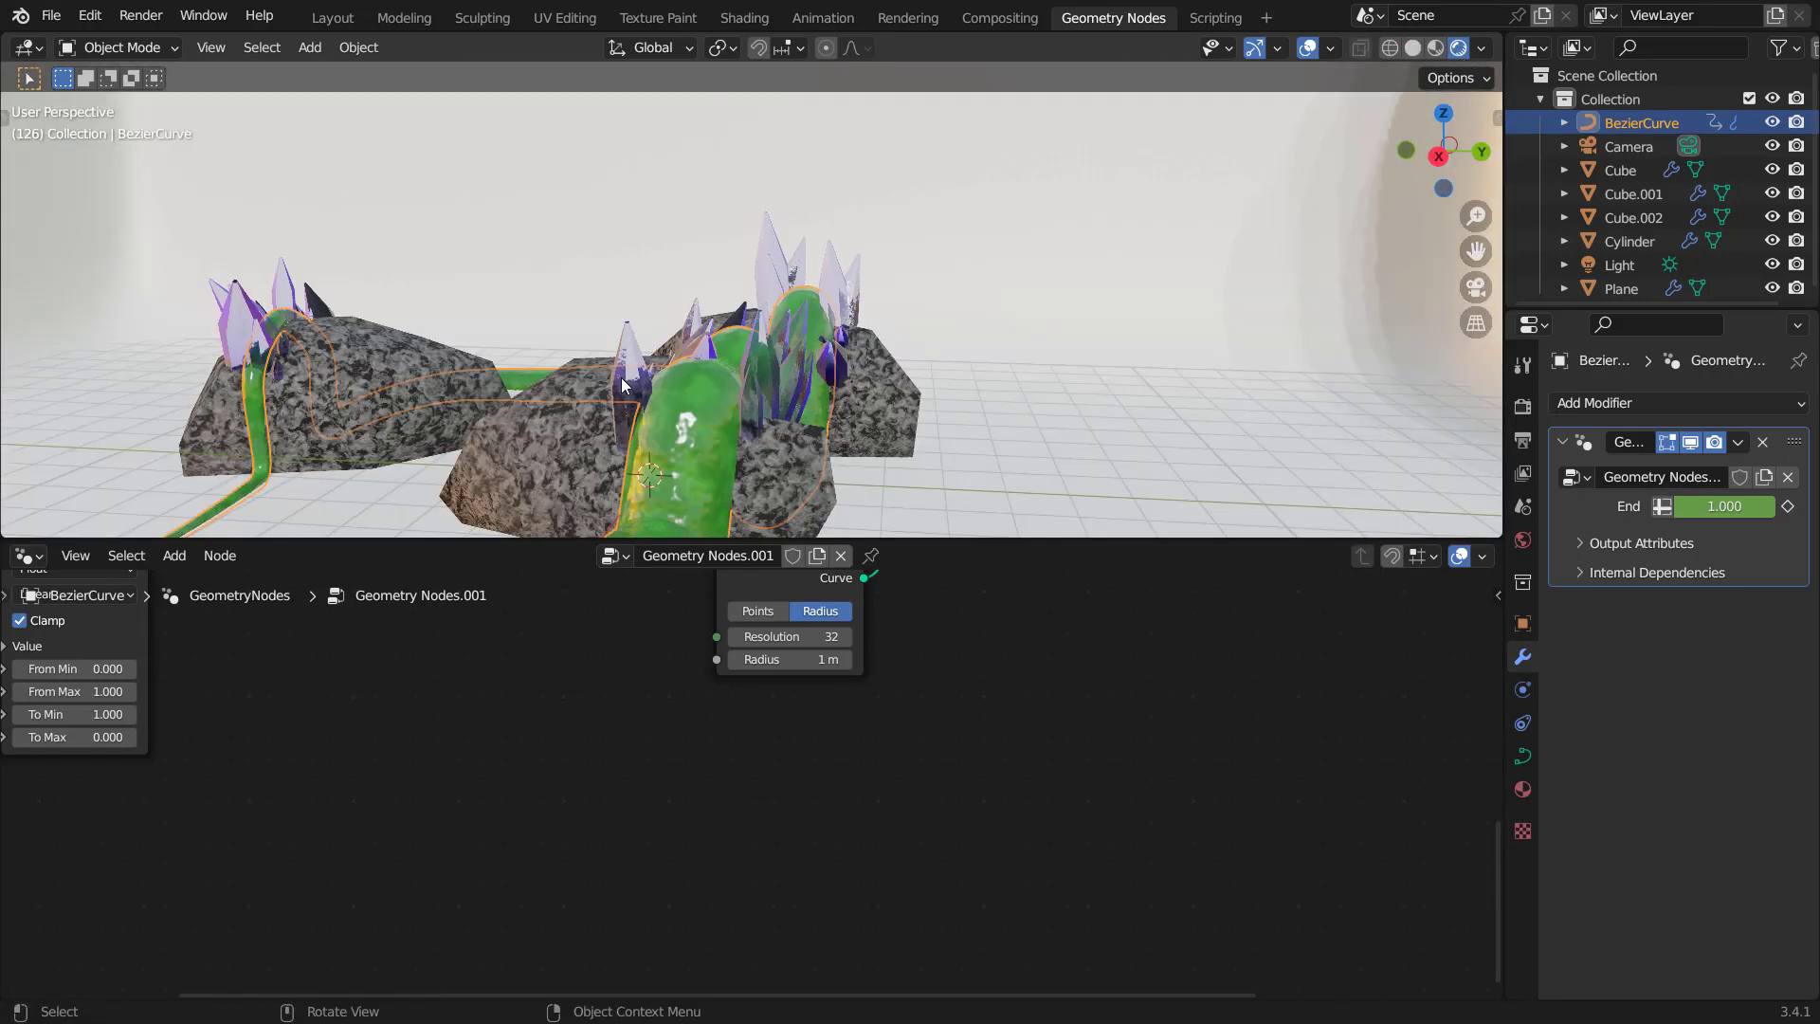
{"action": "middle_click_drag", "start_coordinate": [641, 349], "coordinate": [616, 285]}
Start a new file with the default scene, discarding the unsaved changes to Crystals3.blend.
{"action": "left_click", "coordinate": [52, 21]}
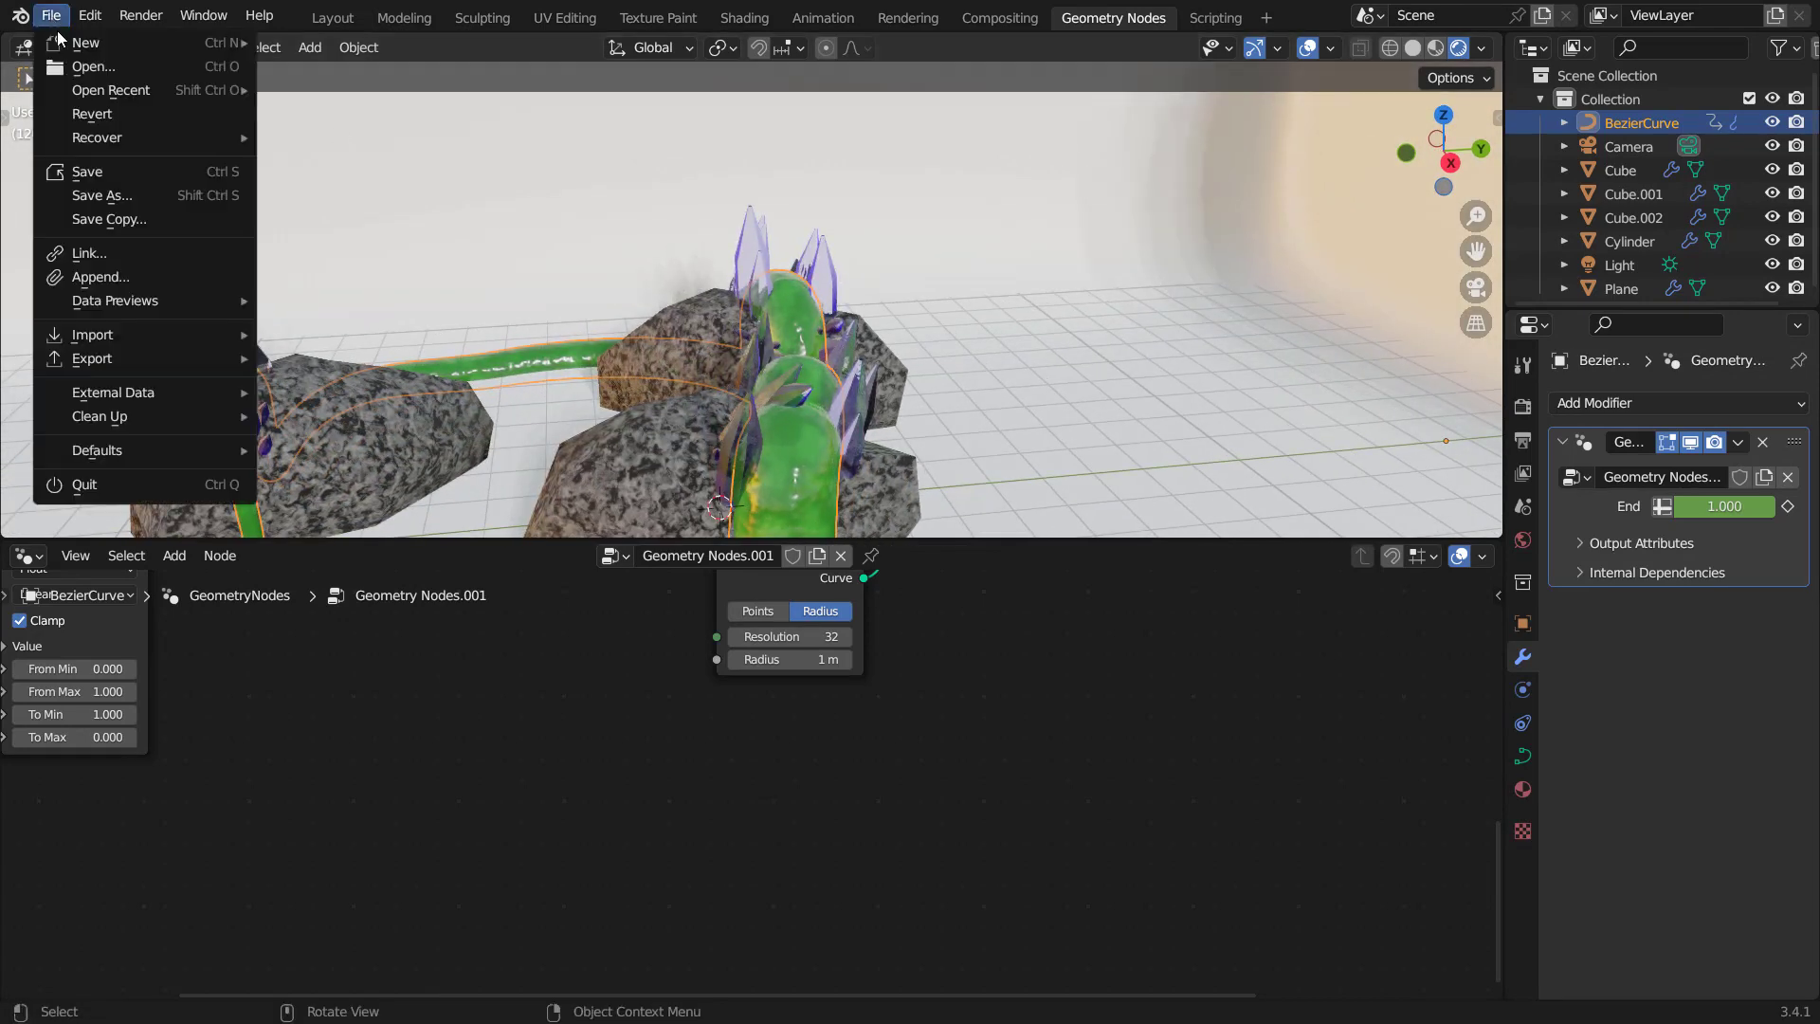
{"action": "mouse_move", "coordinate": [64, 43]}
{"action": "left_click", "coordinate": [319, 42]}
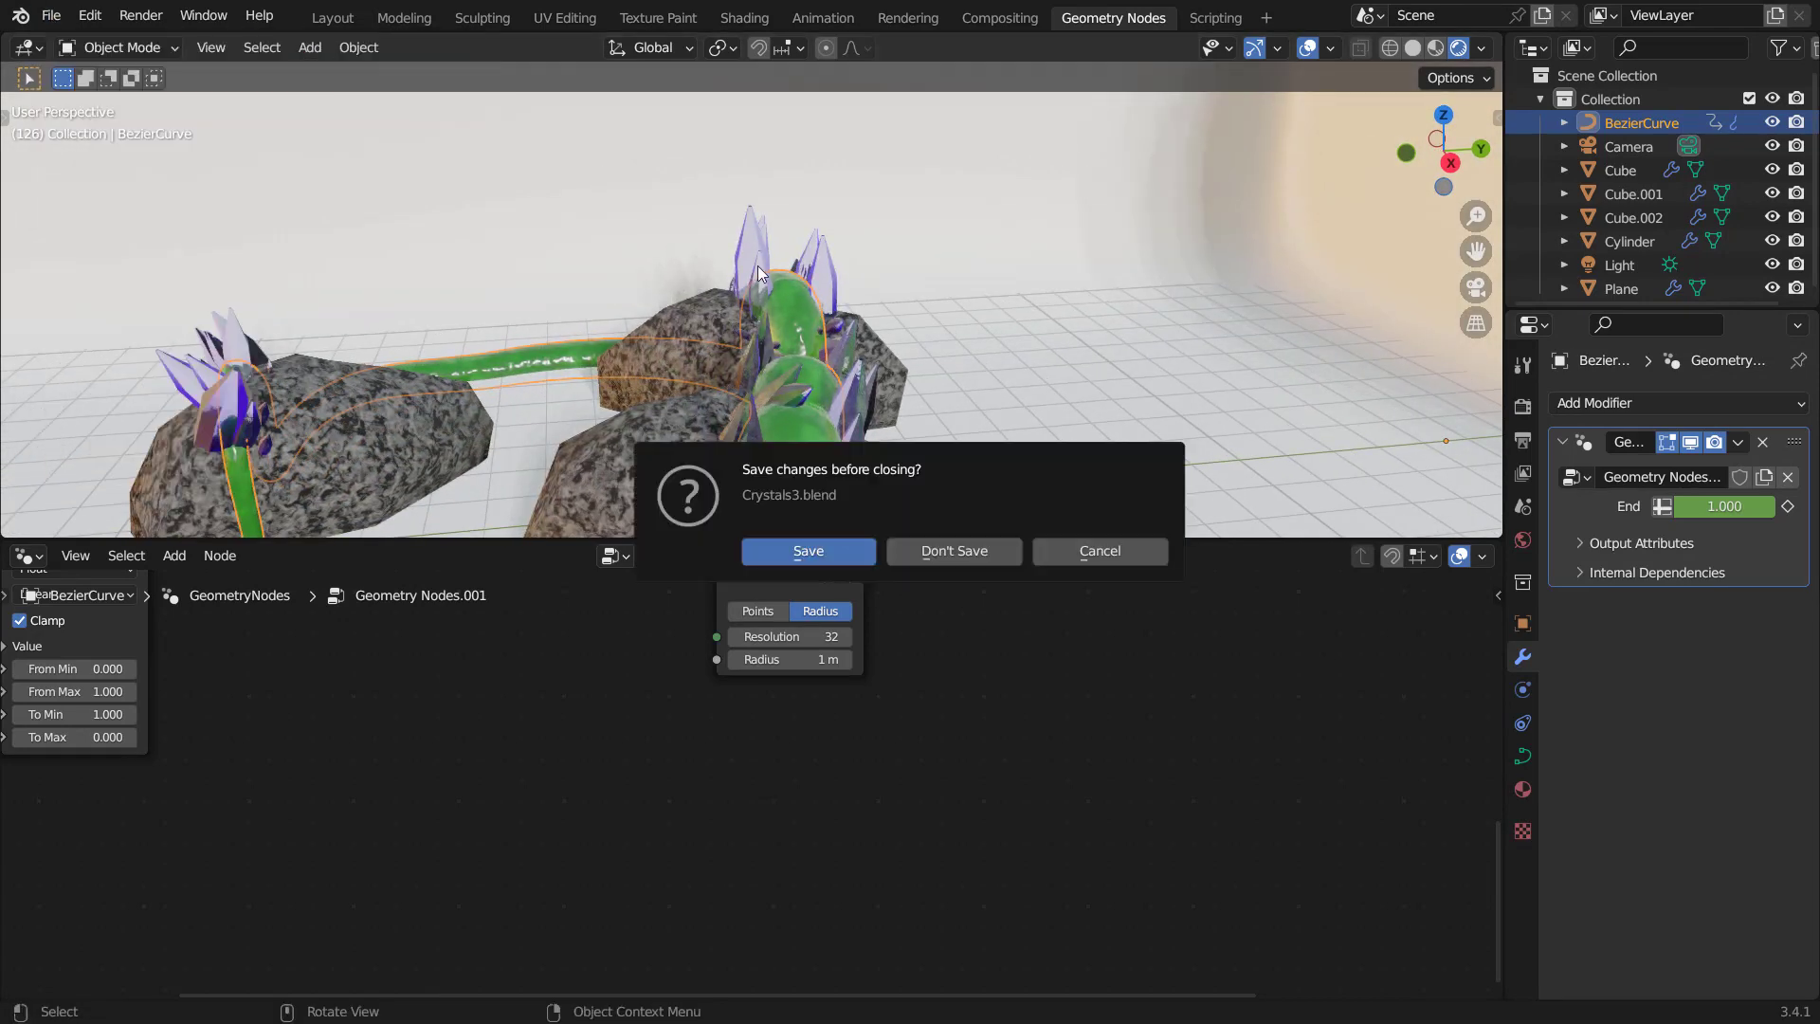
{"action": "left_click", "coordinate": [946, 550]}
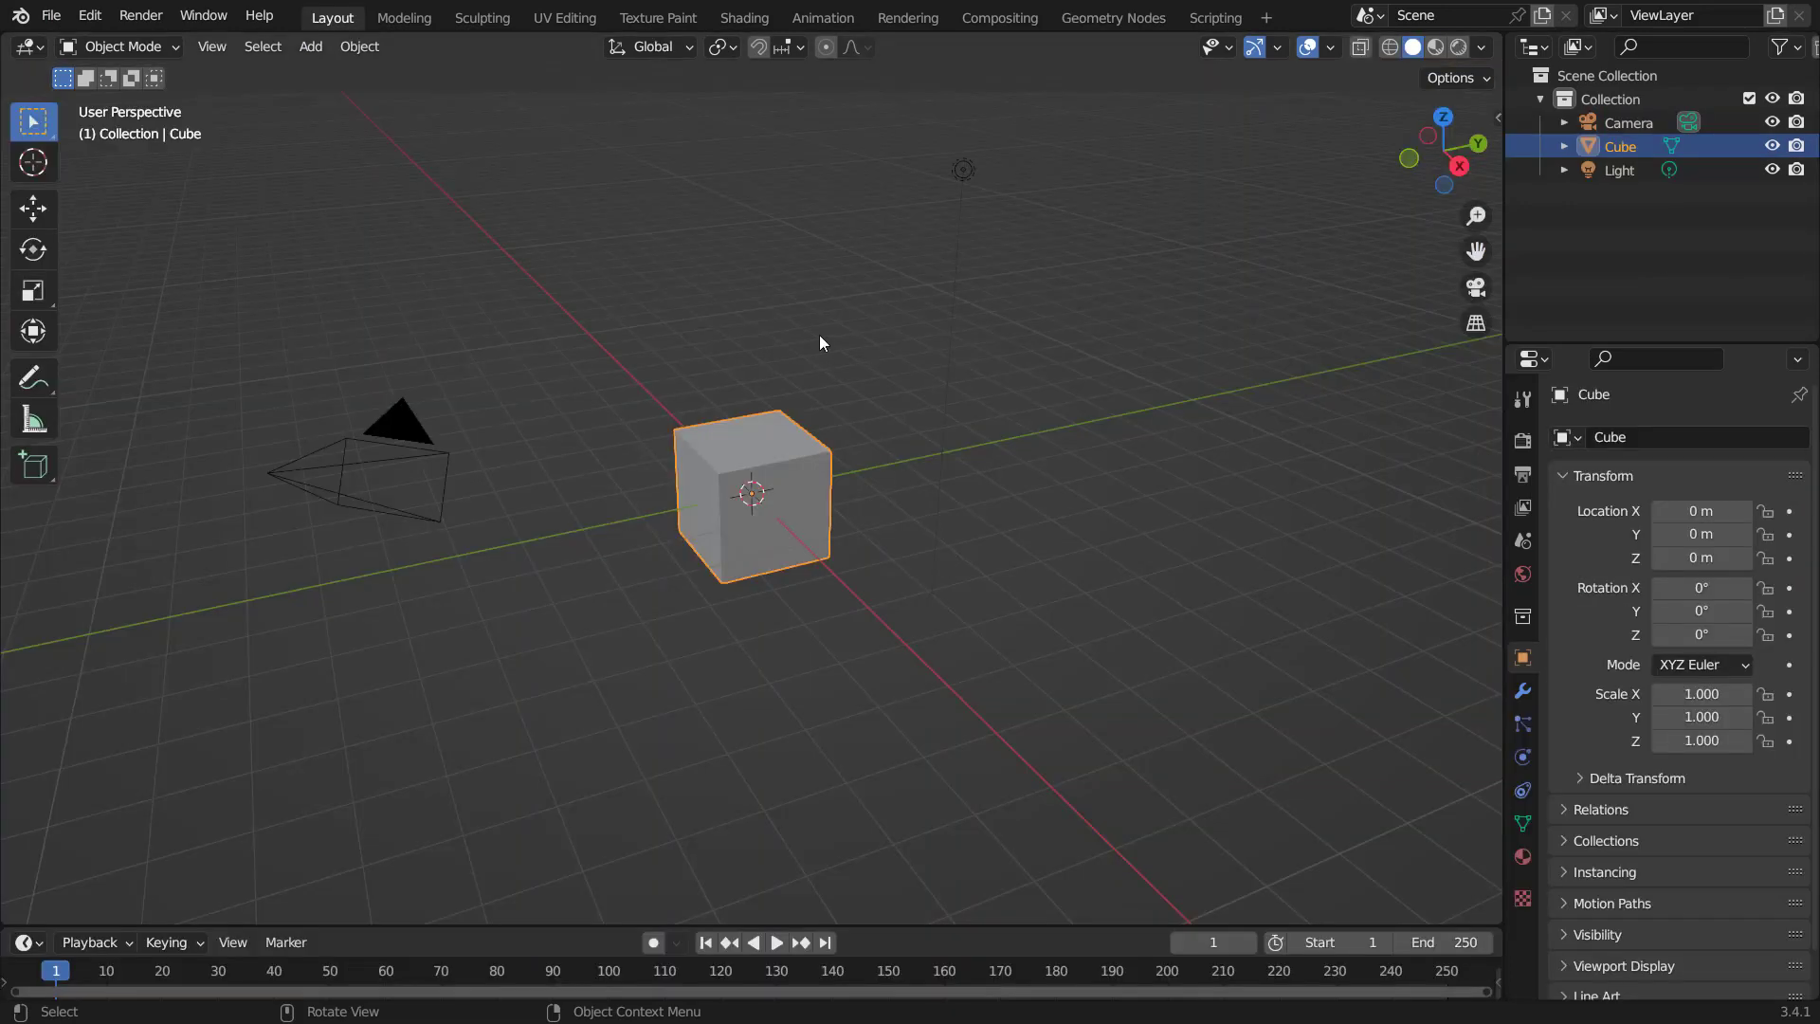
Set up the Geometry Nodes workspace without the spreadsheet and create a new node tree on the default cube.
{"action": "left_click", "coordinate": [1113, 19]}
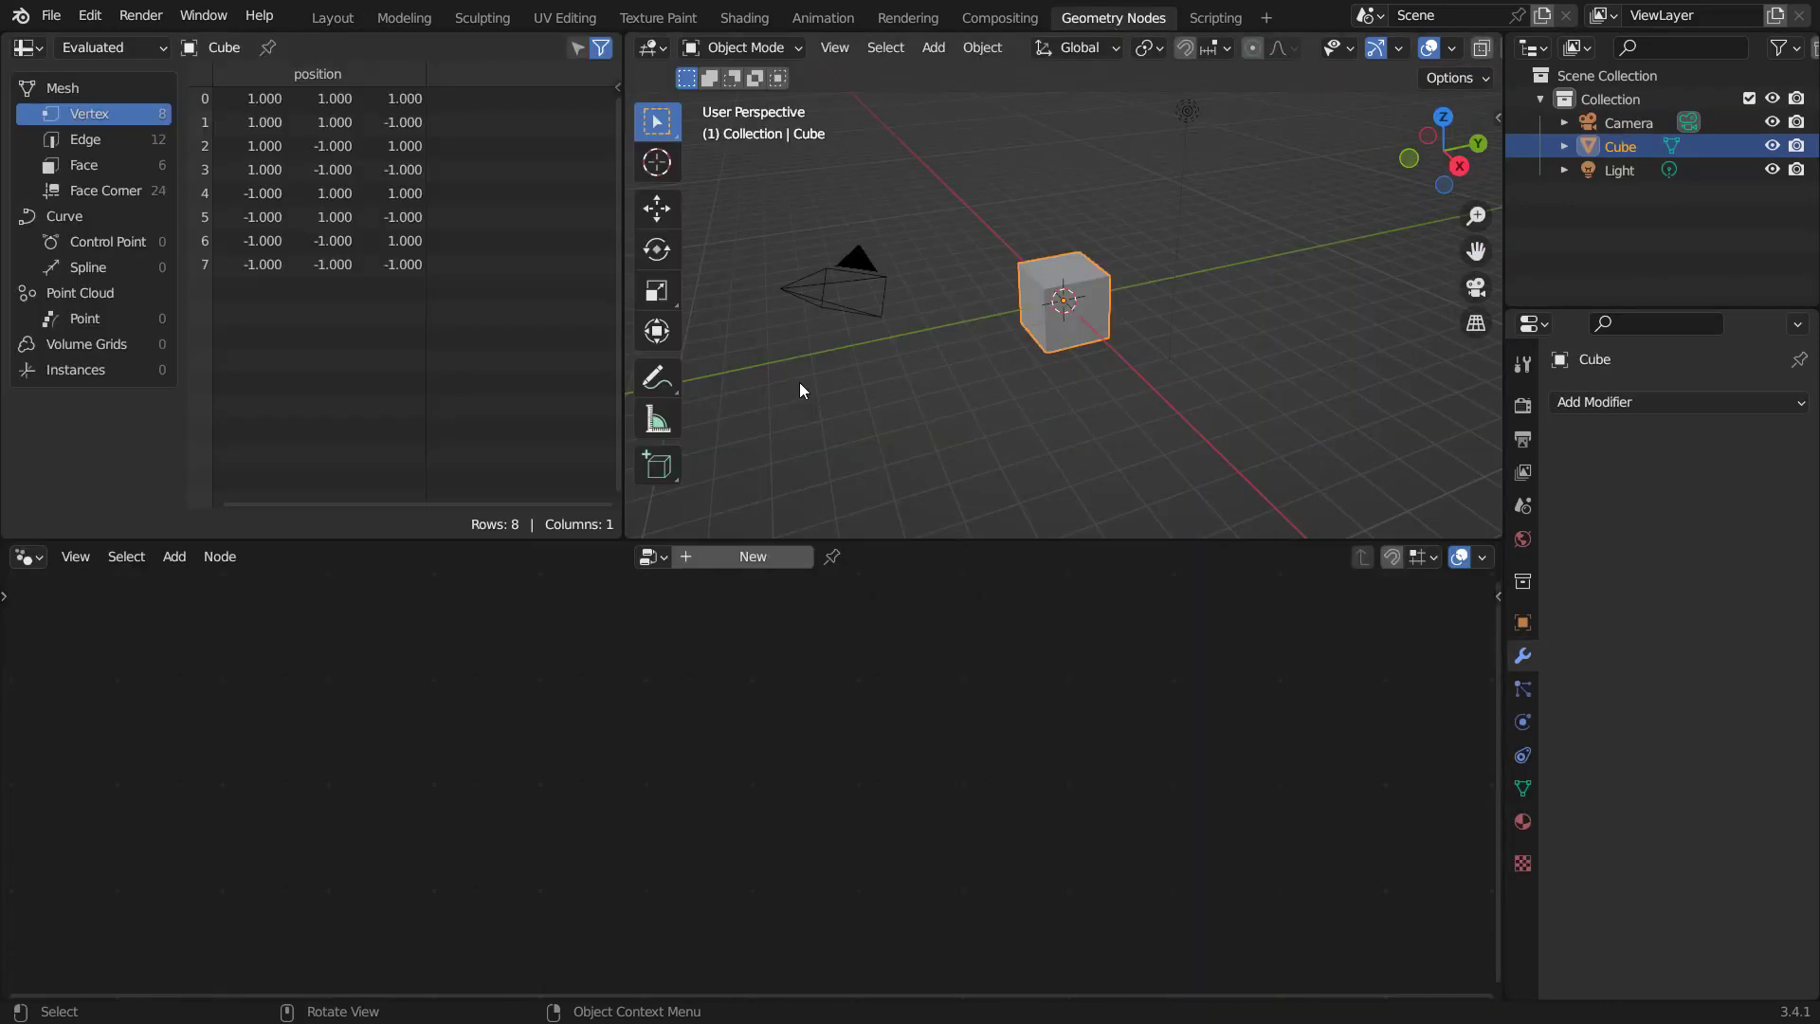
{"action": "left_click_drag", "start_coordinate": [627, 526], "coordinate": [540, 559]}
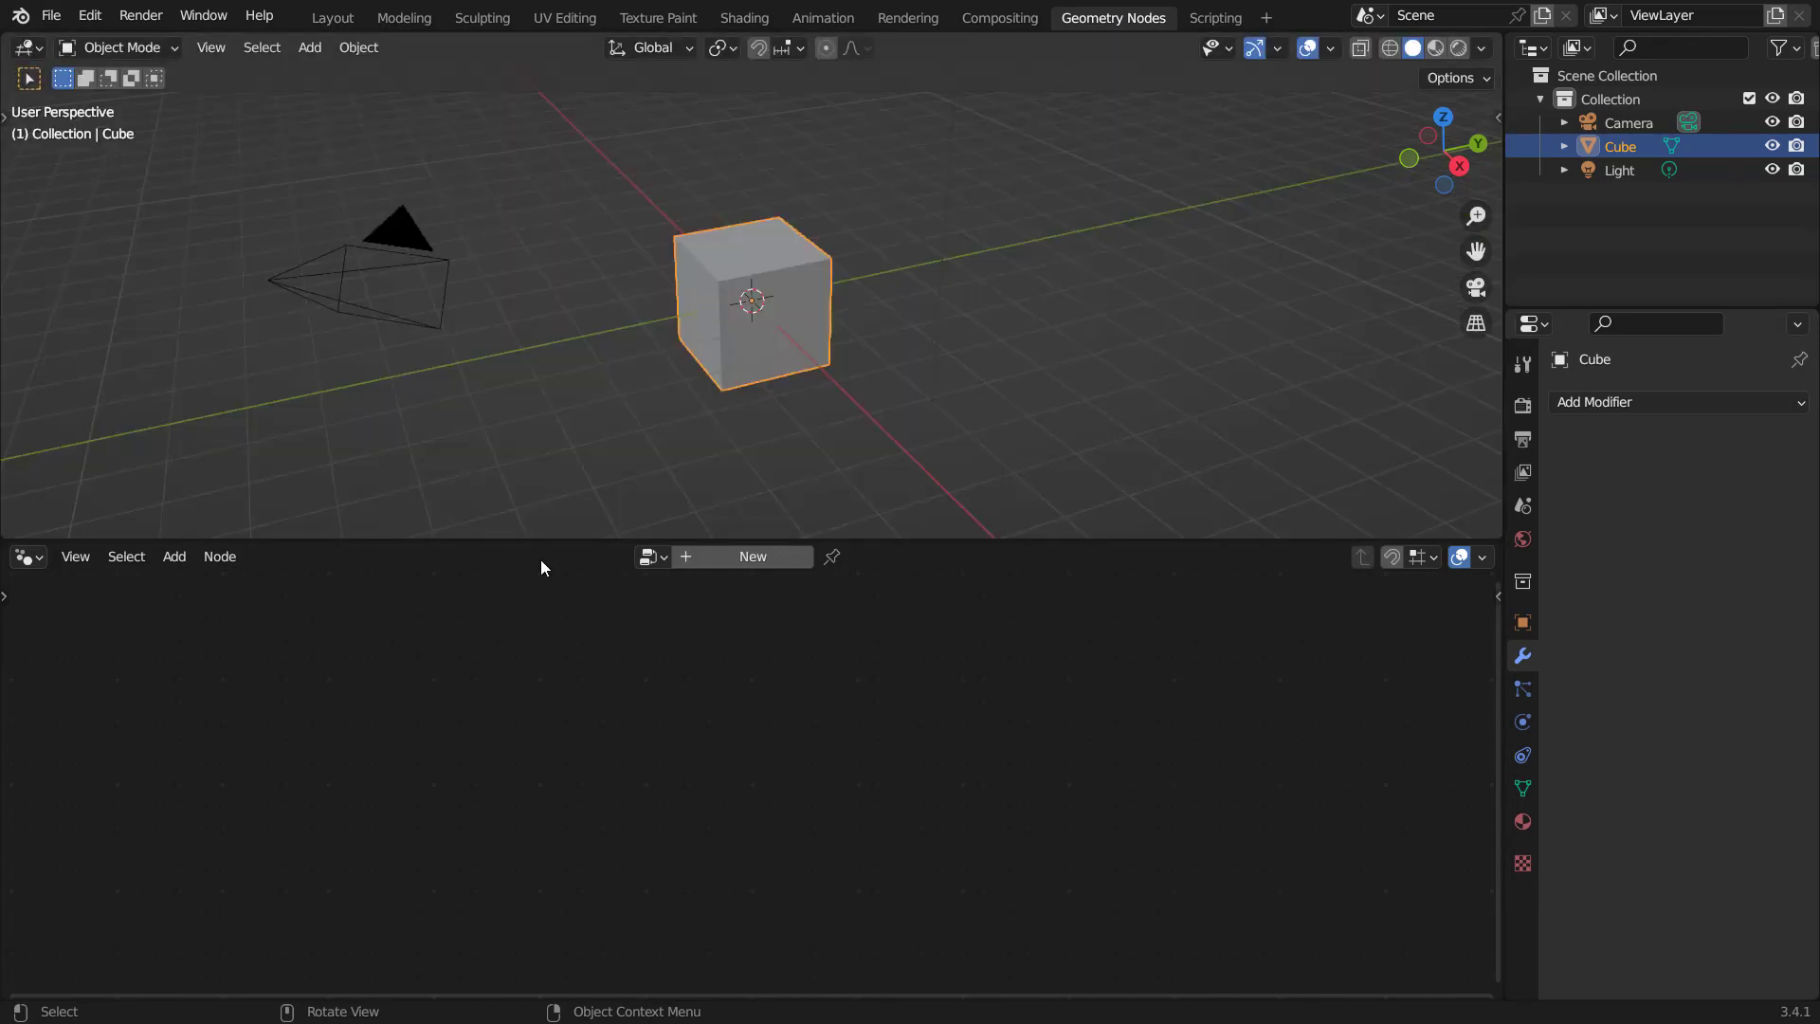
{"action": "left_click", "coordinate": [762, 563]}
{"action": "scroll", "coordinate": [669, 717], "scroll_direction": "up", "scroll_amount": 2}
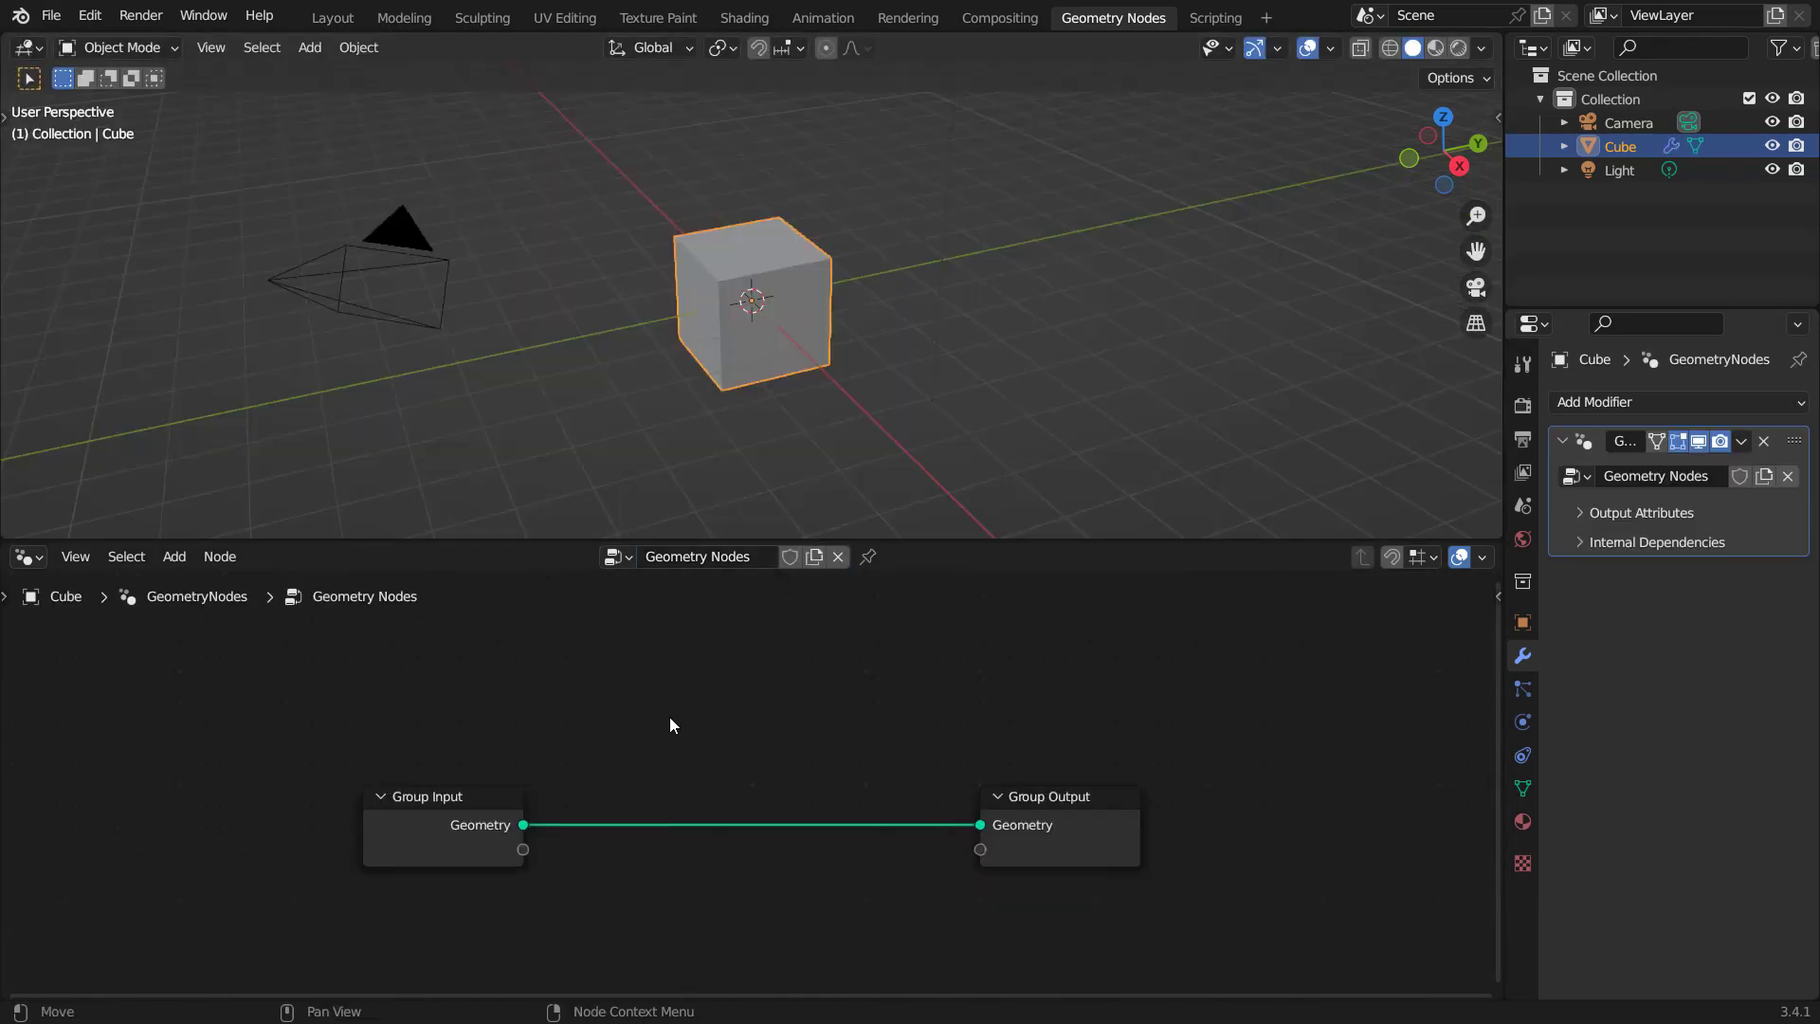
{"action": "scroll", "coordinate": [757, 297], "scroll_direction": "up", "scroll_amount": 3}
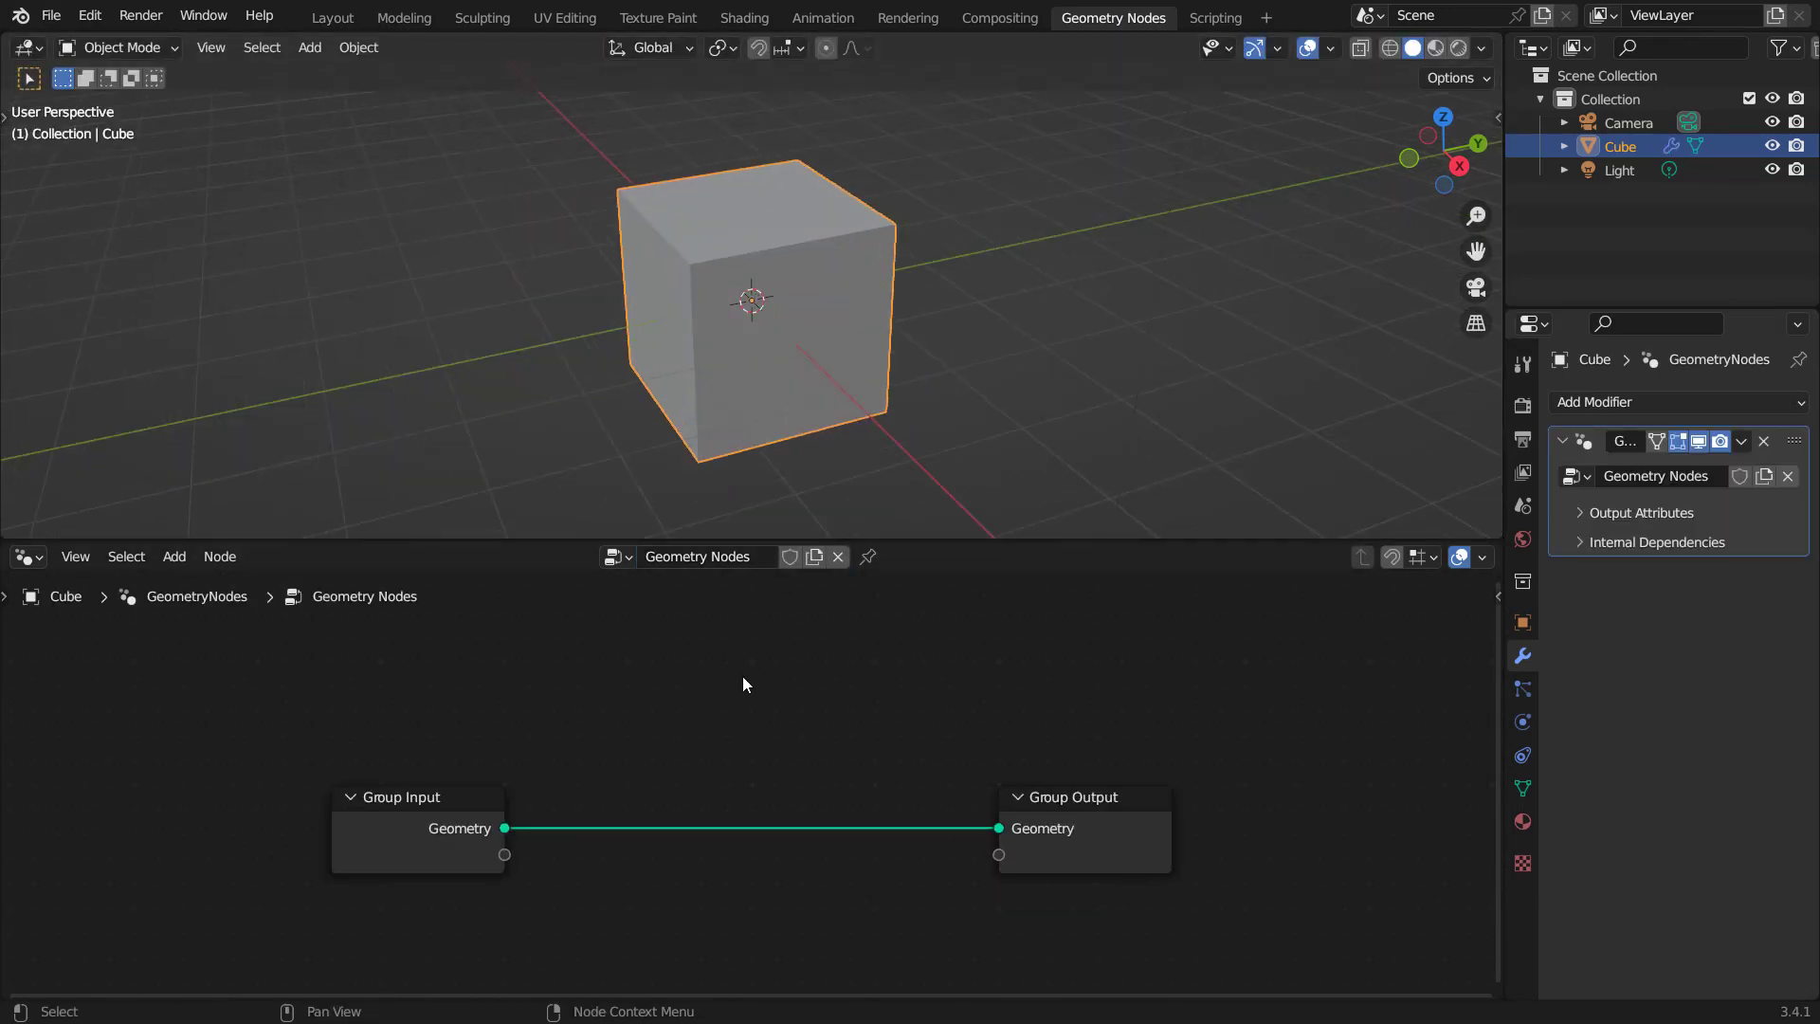
Add a Cube node that feeds its Mesh into the Group Output in place of the original geometry.
{"action": "key", "text": "shift+a"}
{"action": "left_click", "coordinate": [658, 468]}
{"action": "type", "text": "cube"}
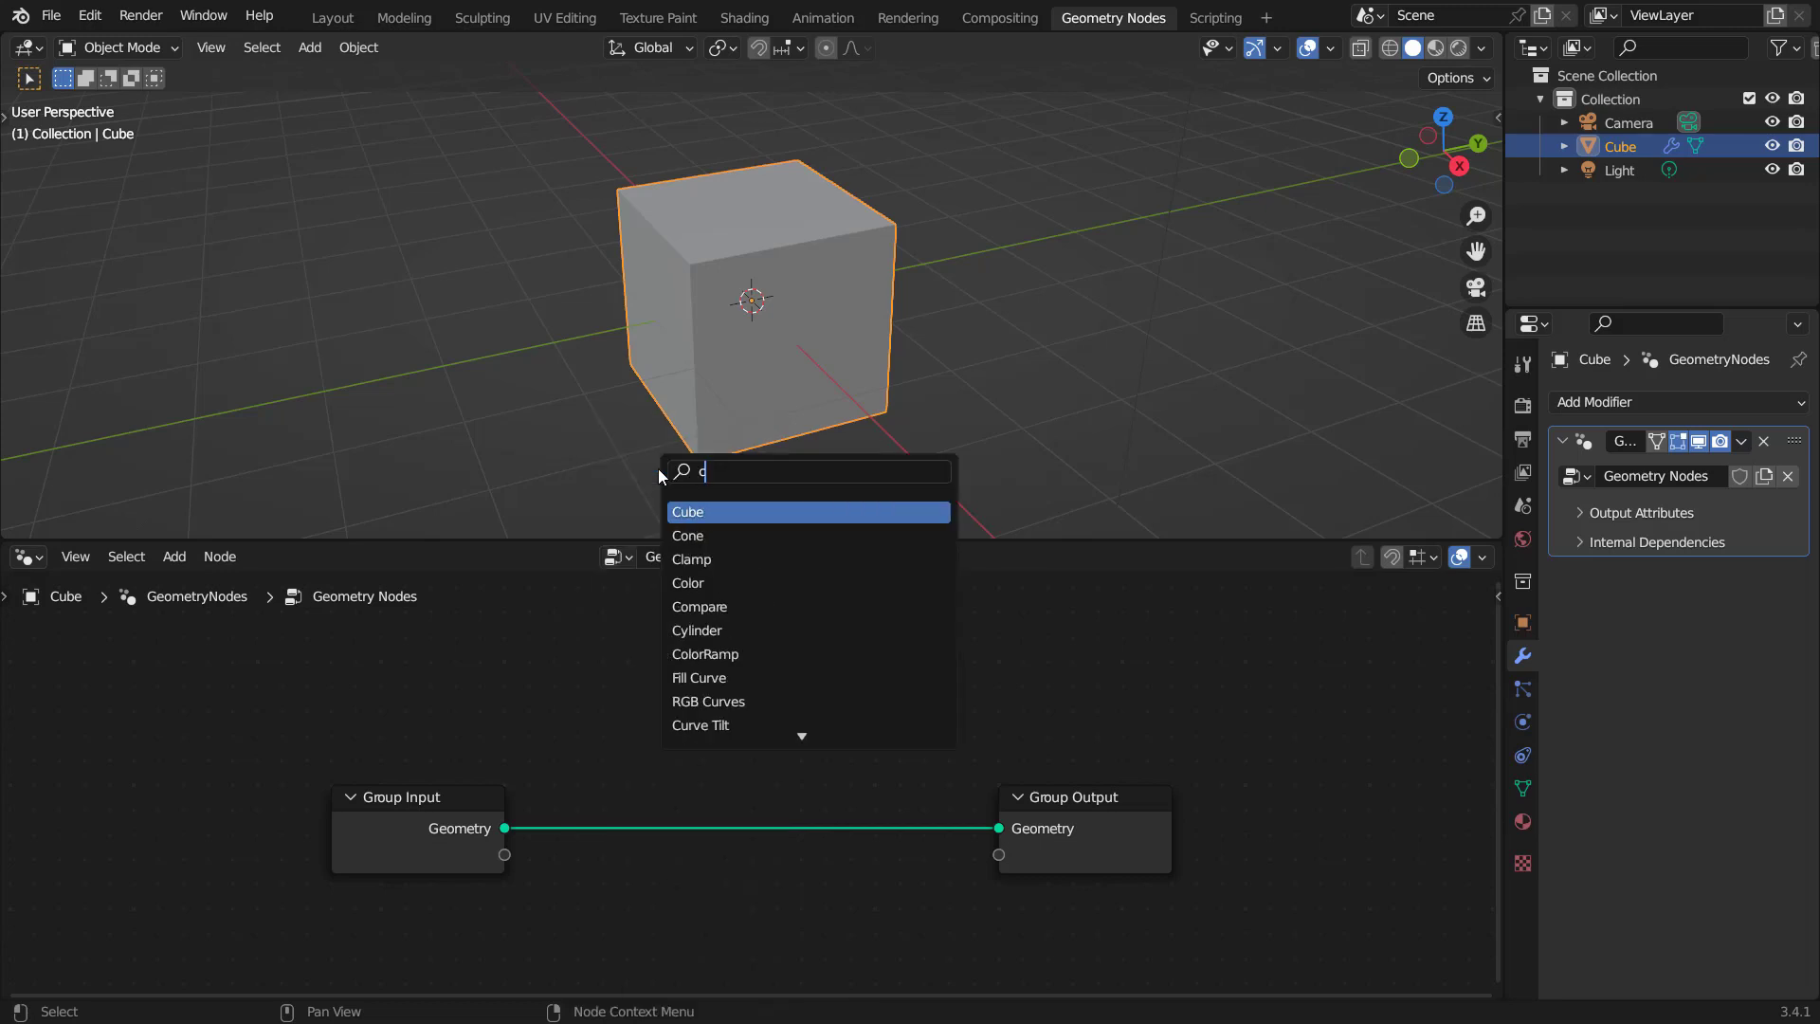
{"action": "left_click", "coordinate": [703, 511]}
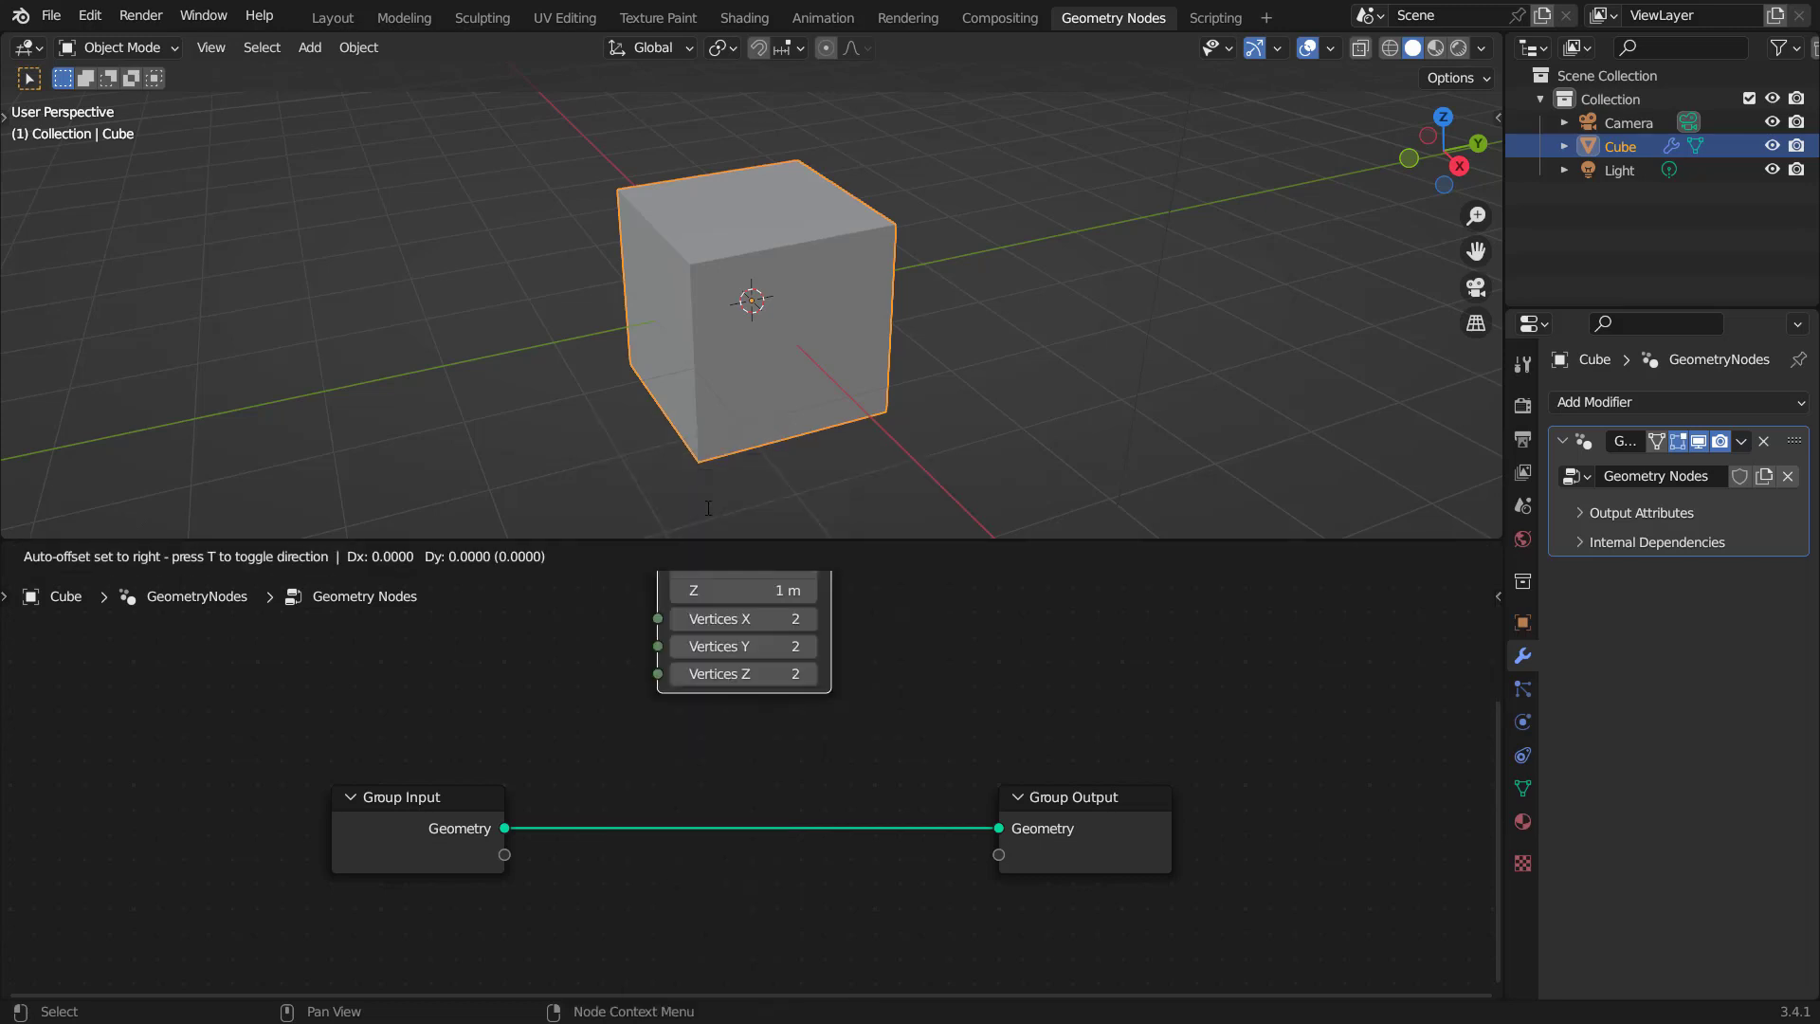
{"action": "left_click", "coordinate": [673, 749]}
{"action": "scroll", "coordinate": [808, 867], "scroll_direction": "up", "scroll_amount": 2}
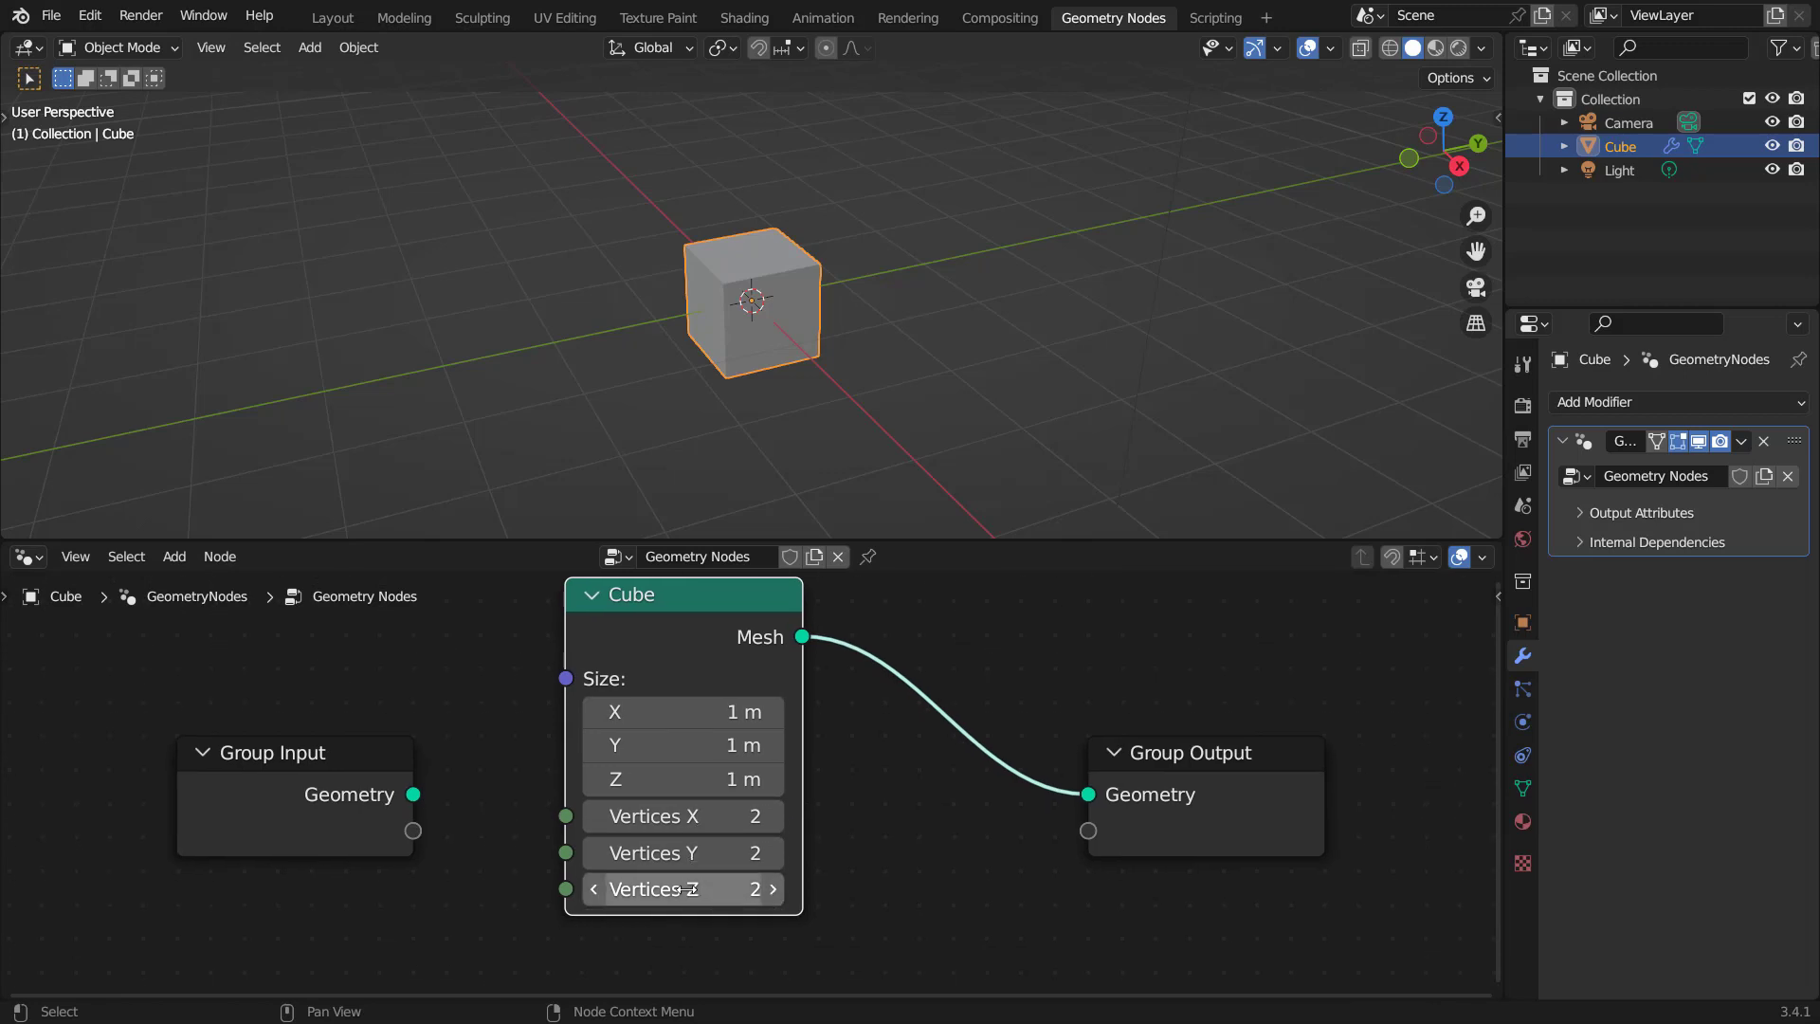
{"action": "scroll", "coordinate": [911, 801], "scroll_direction": "down", "scroll_amount": 3}
{"action": "middle_click_drag", "start_coordinate": [889, 786], "coordinate": [824, 829]}
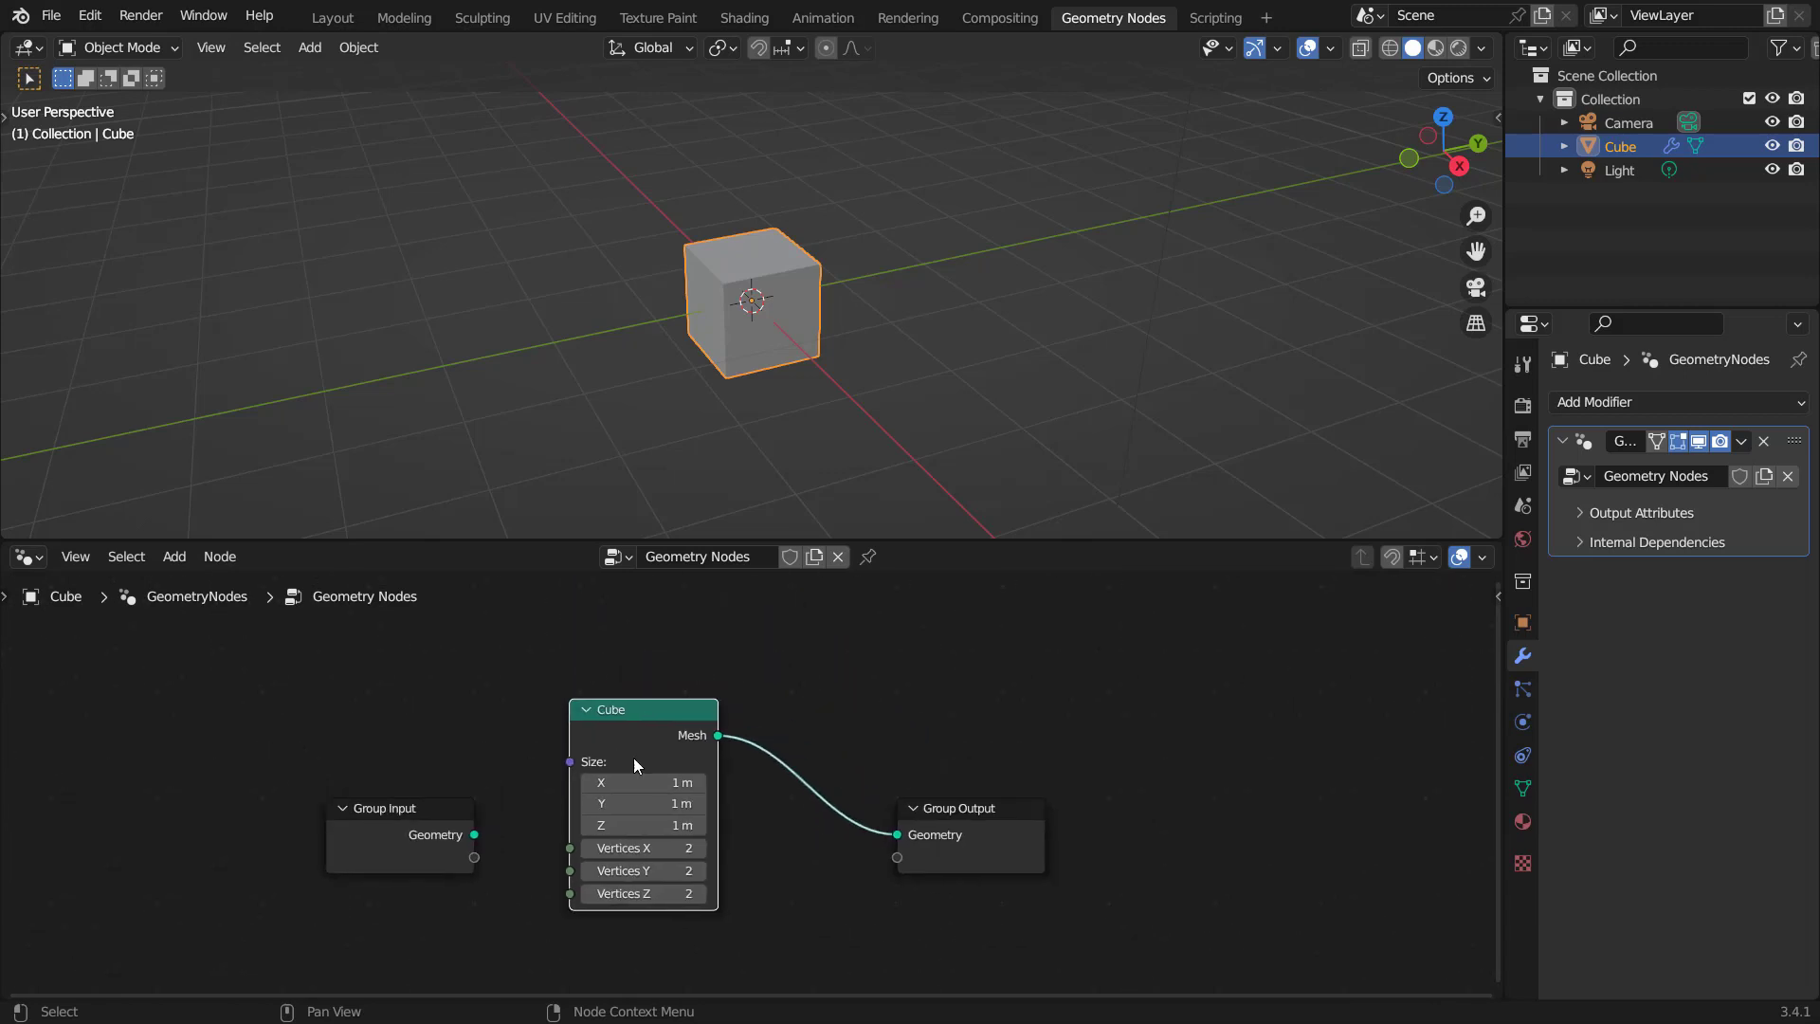
Move the Group Output farther away and insert a Subdivision Surface node between it and the Cube node.
{"action": "left_click_drag", "start_coordinate": [958, 814], "coordinate": [1201, 798]}
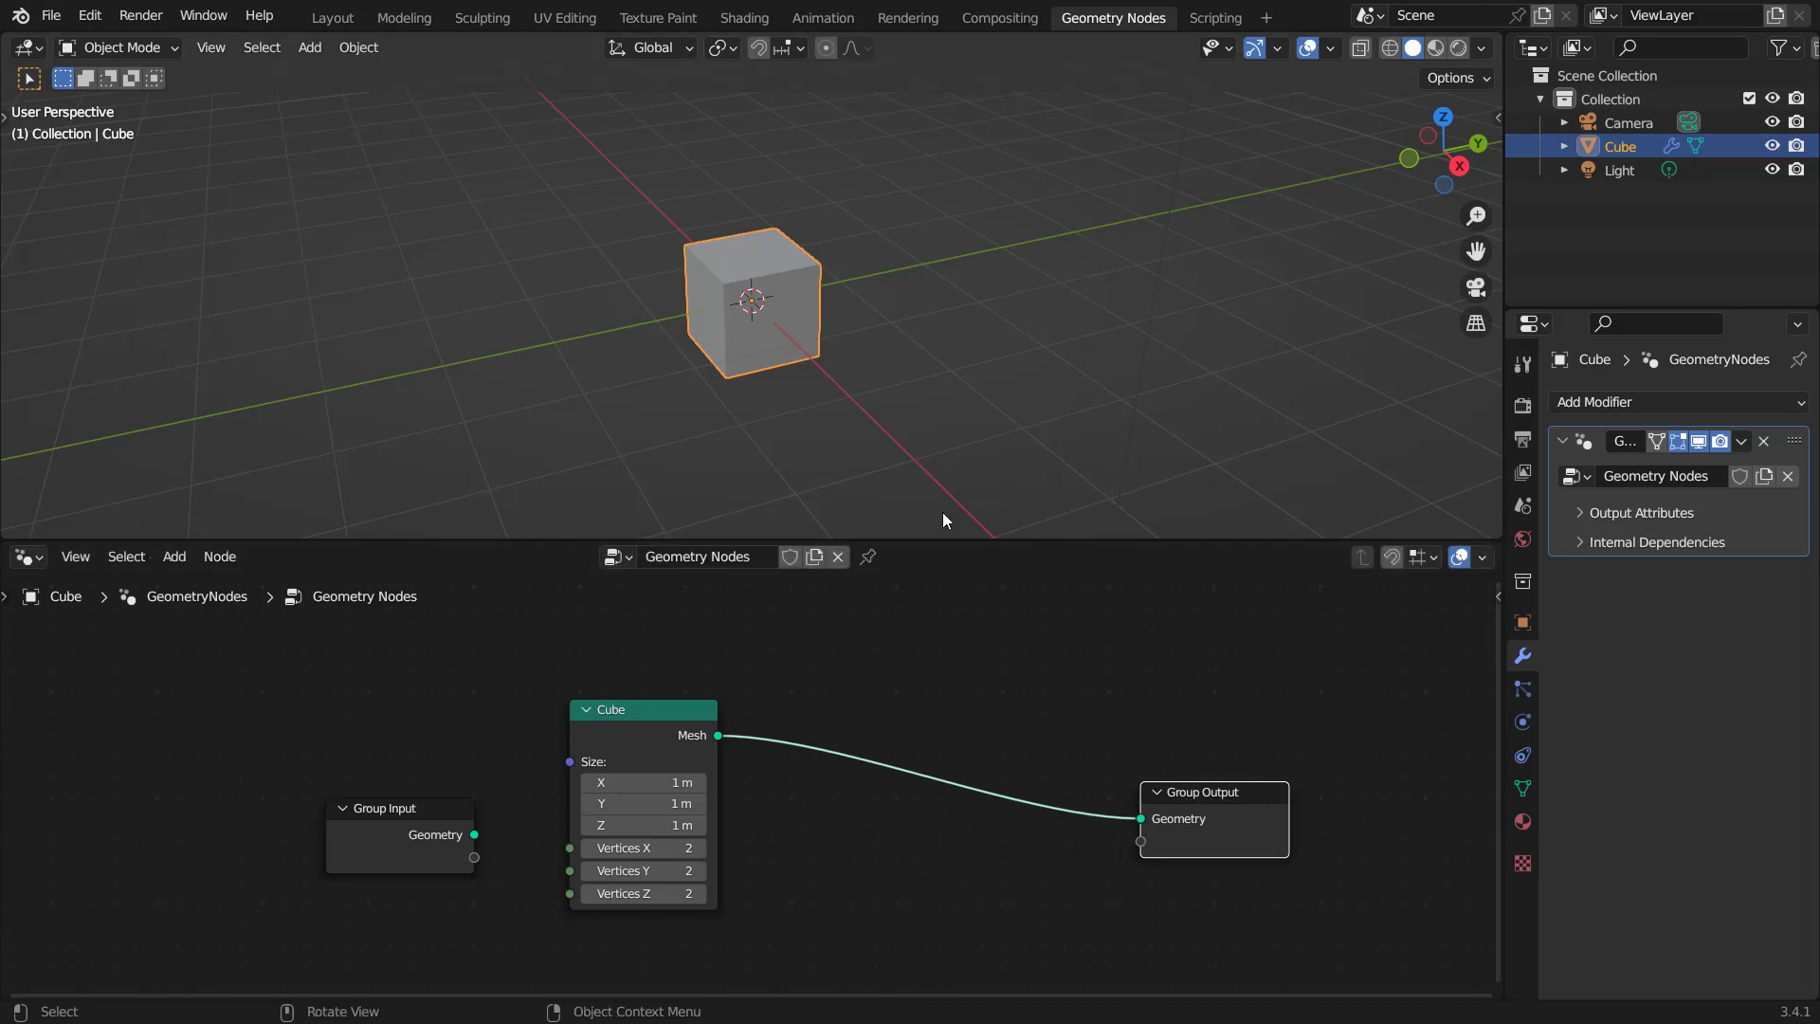
{"action": "scroll", "coordinate": [974, 675], "scroll_direction": "up", "scroll_amount": 1}
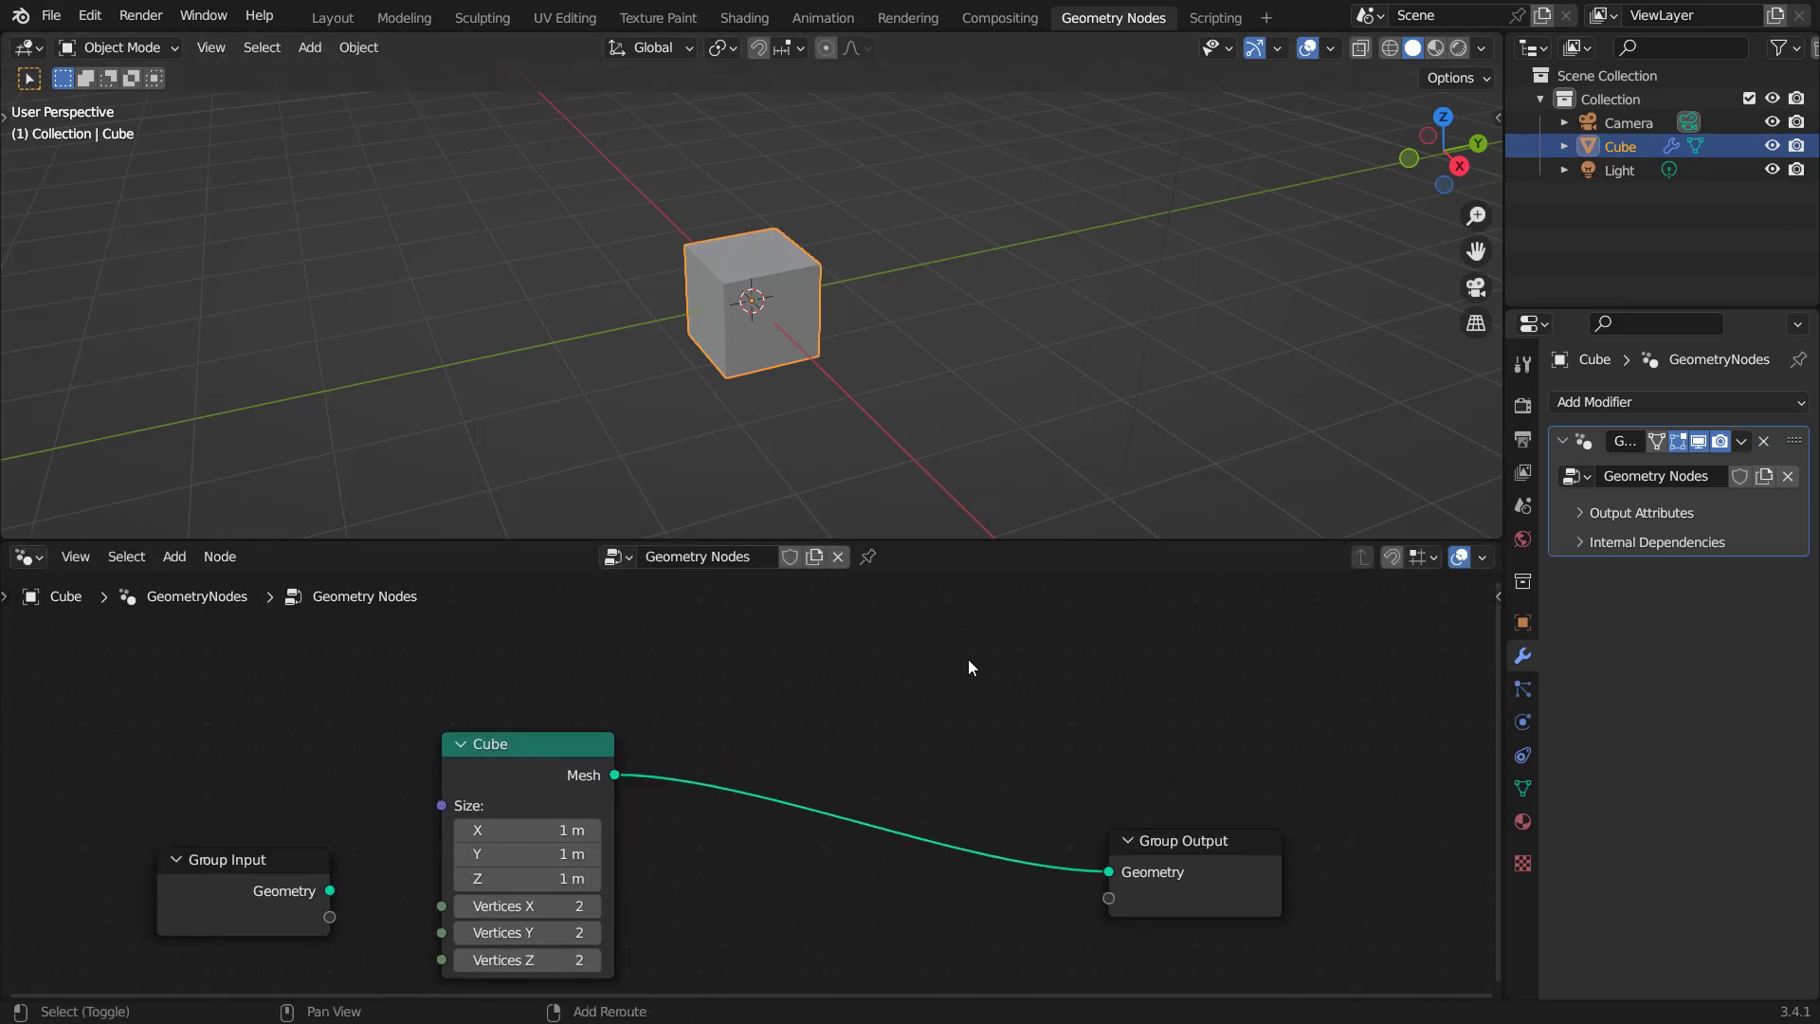
{"action": "key", "text": "shift+a"}
{"action": "left_click", "coordinate": [891, 463]}
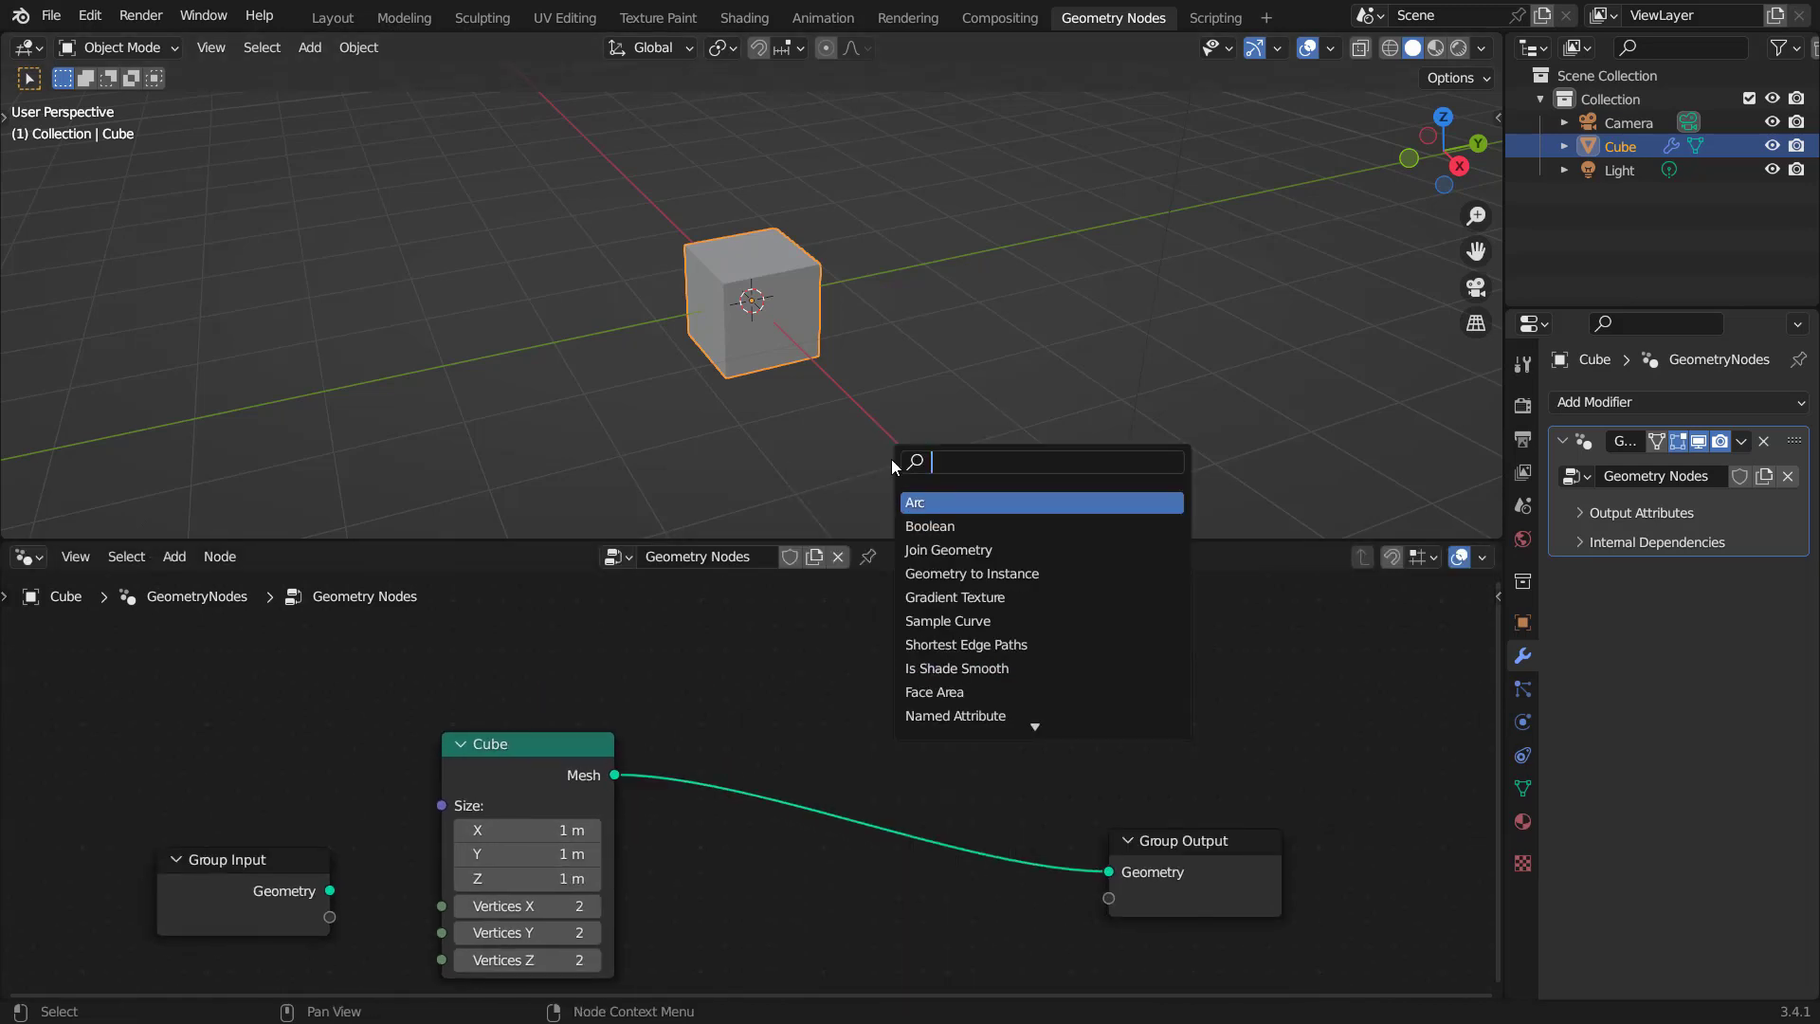
{"action": "type", "text": "subdiviso"}
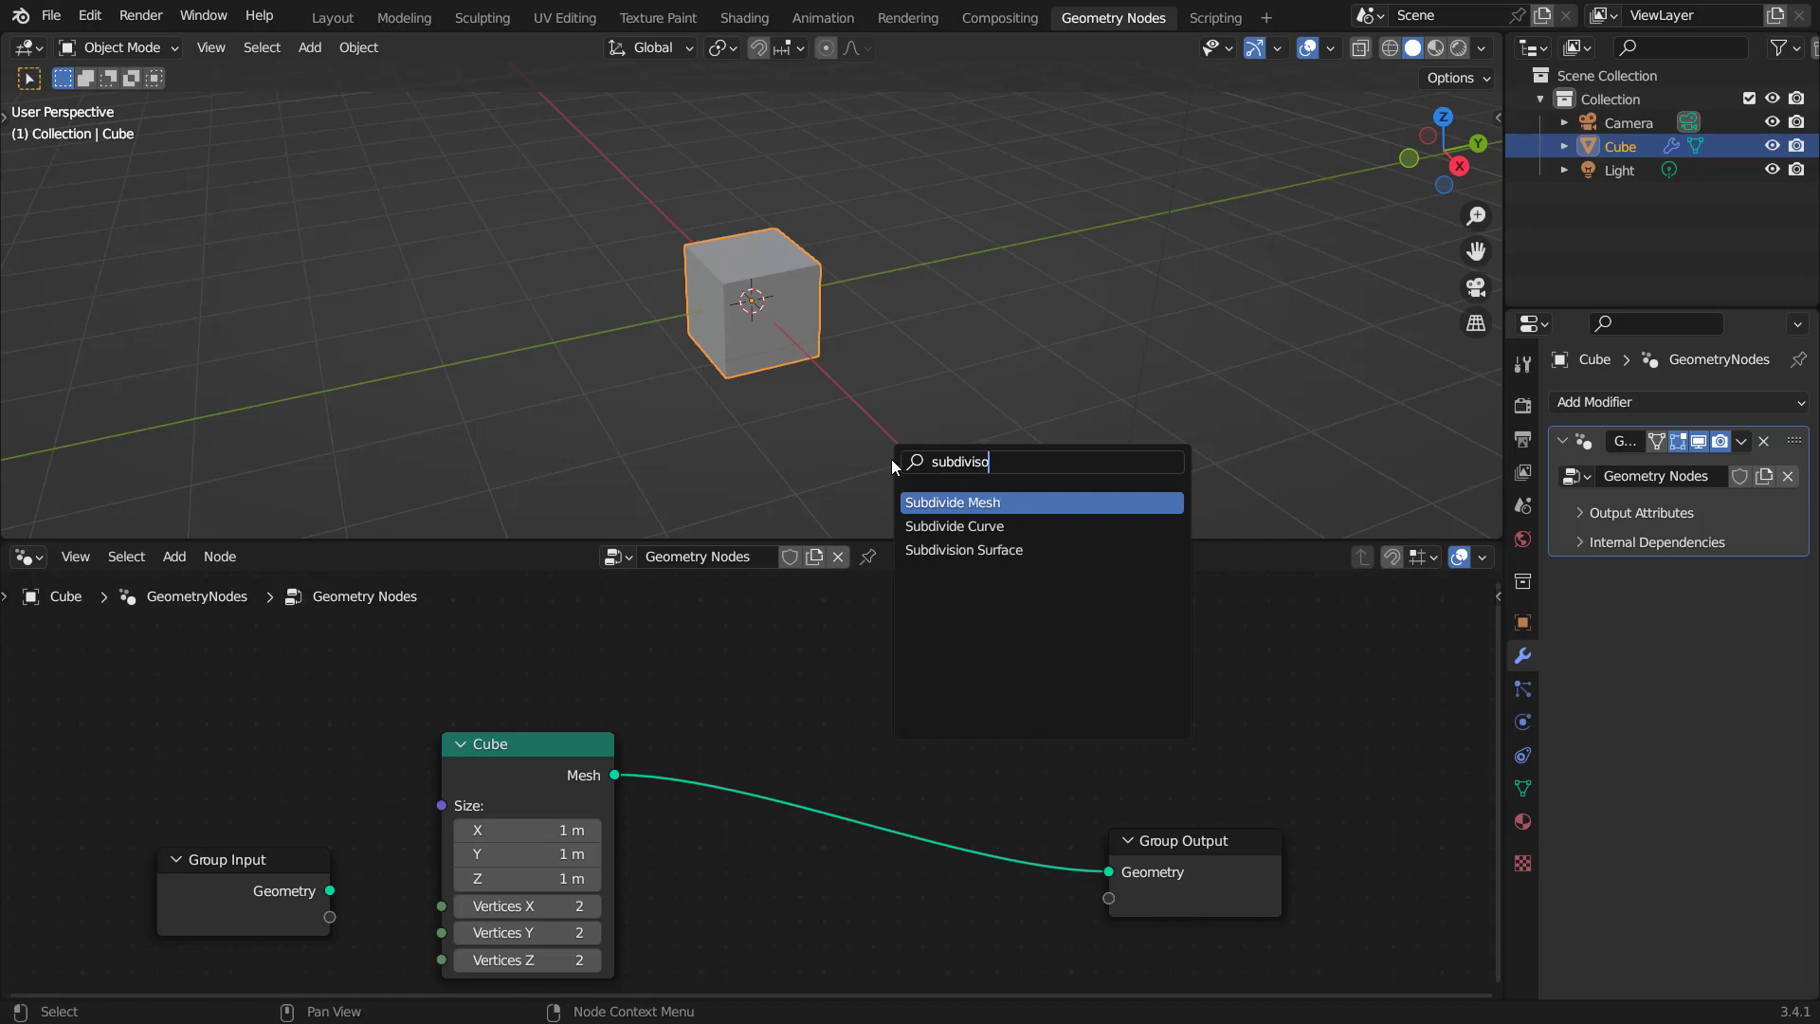
{"action": "key", "text": "Down"}
{"action": "key", "text": "Down"}
{"action": "key", "text": "Return"}
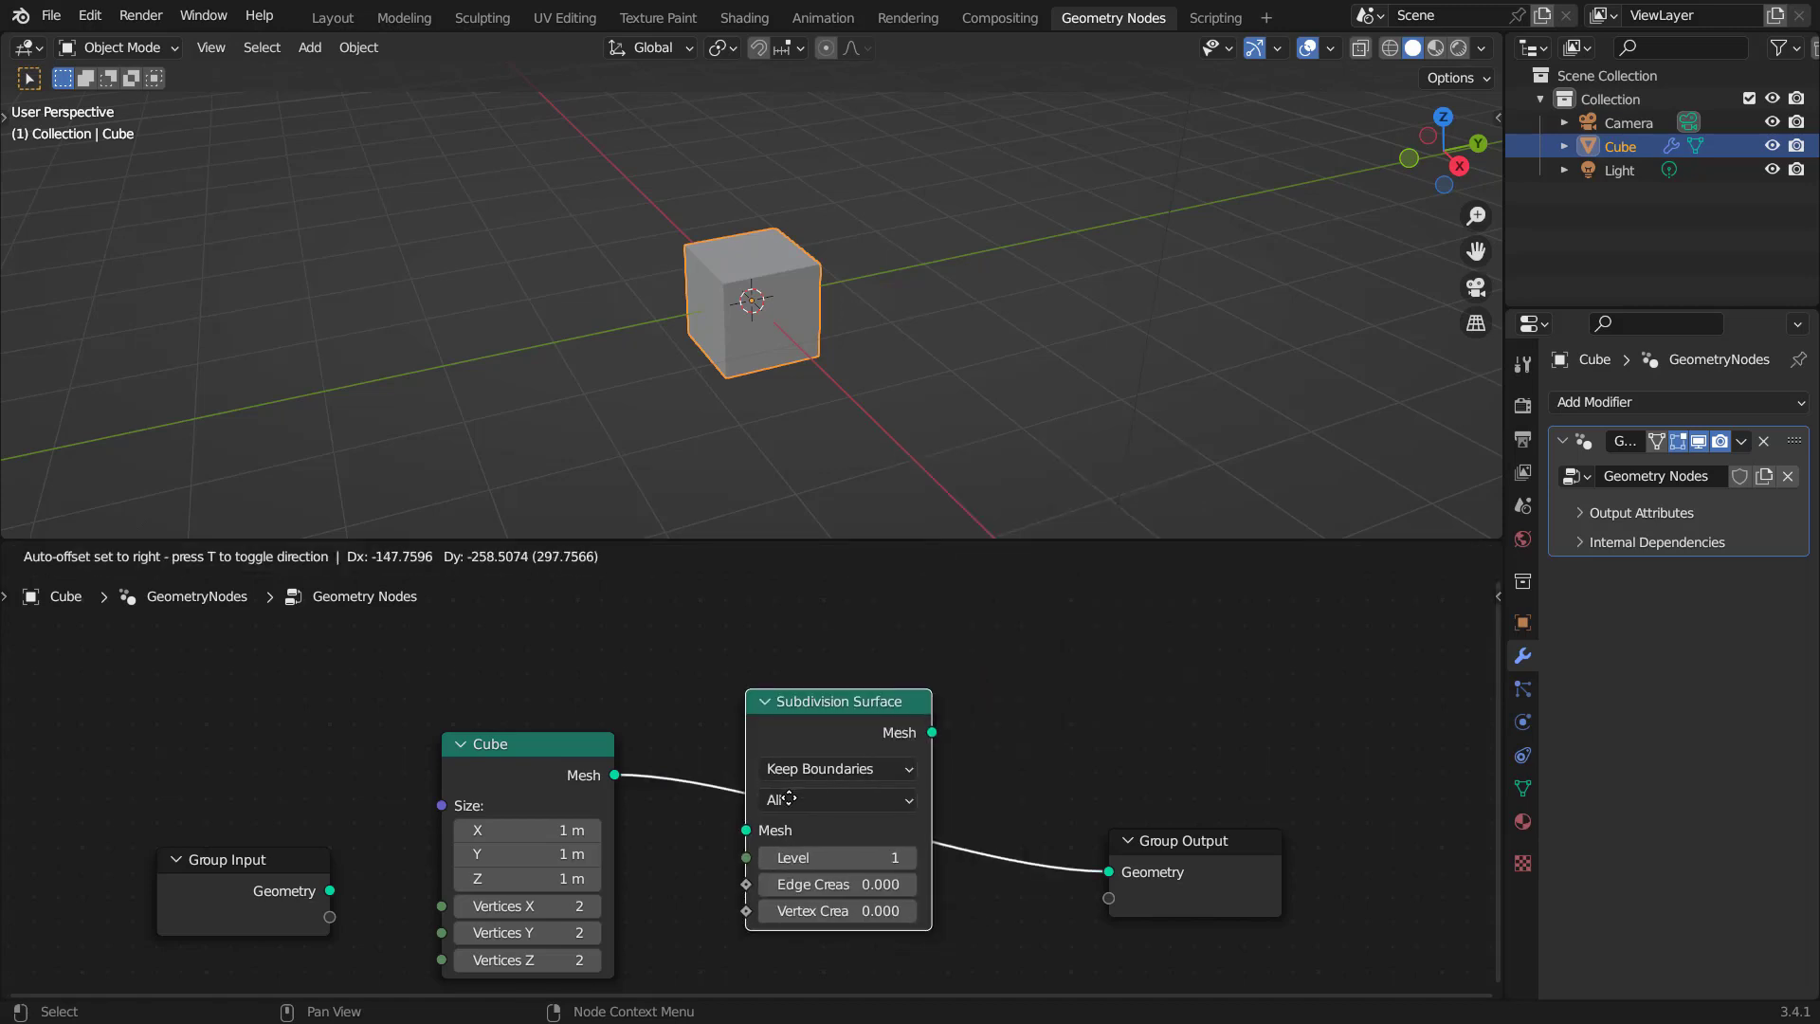
{"action": "left_click", "coordinate": [789, 798]}
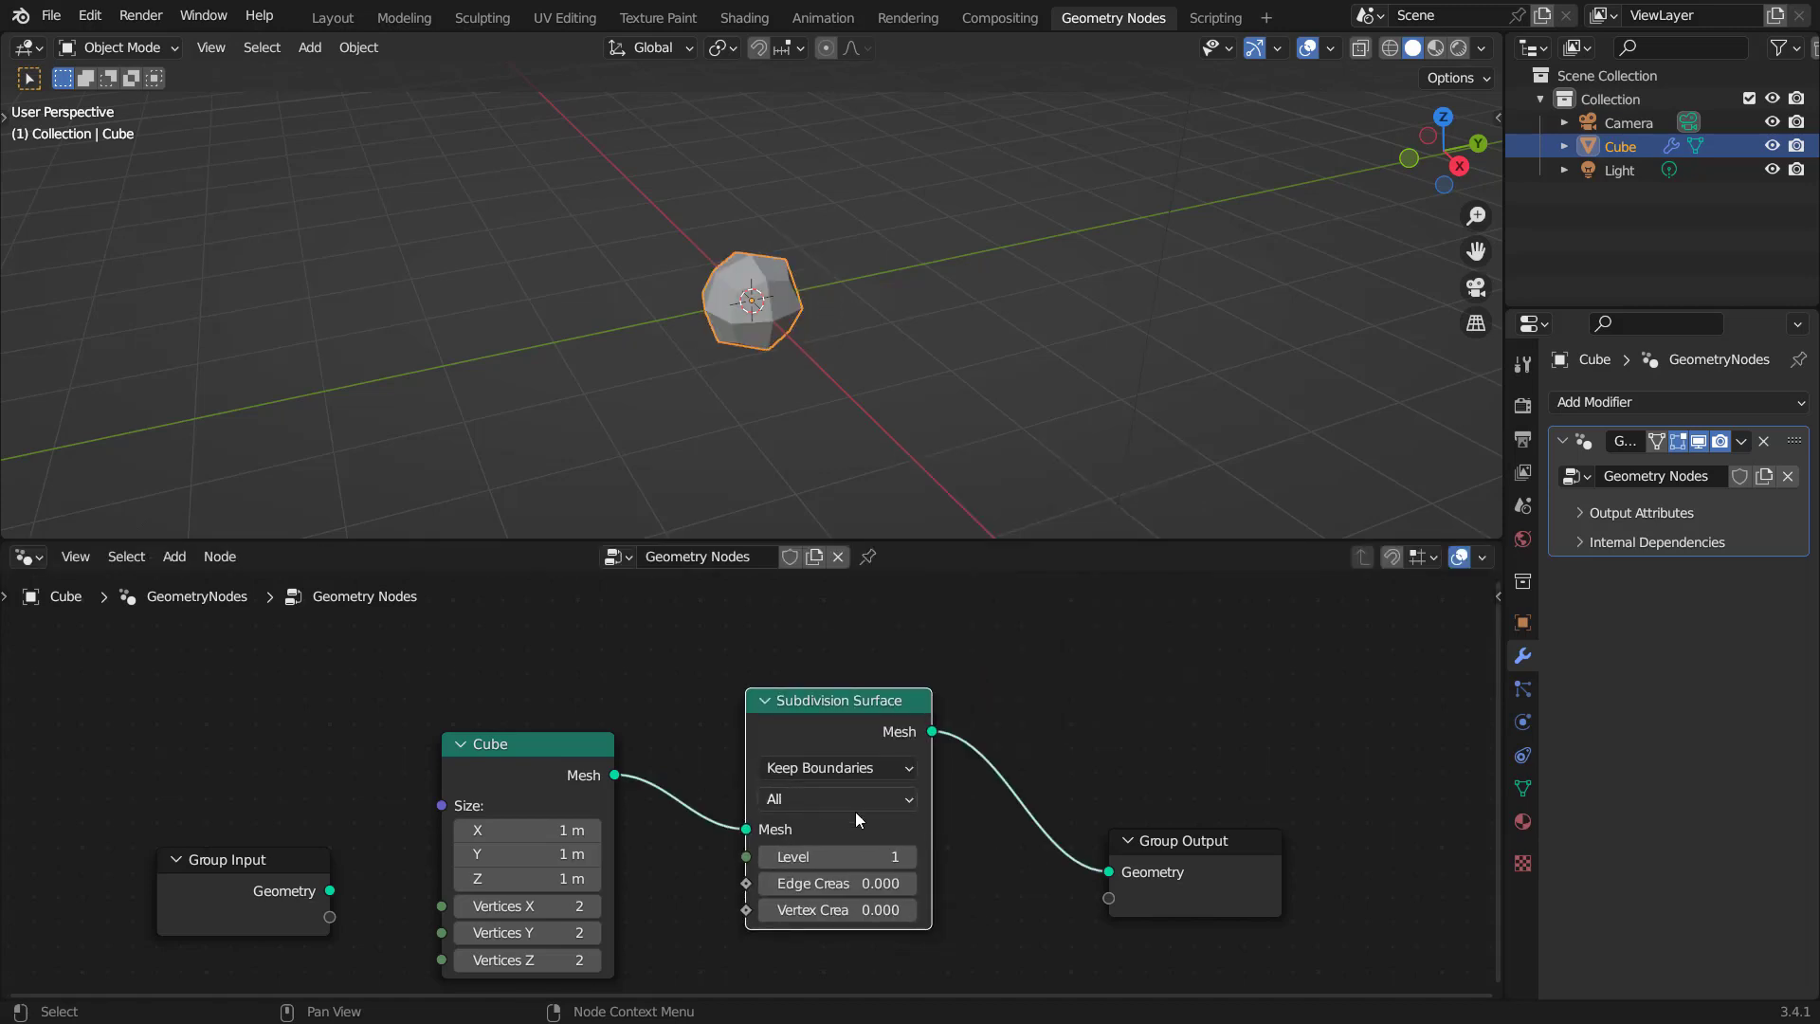
Set the Subdivision Surface level to 2 and move the Group Output away to make room for more nodes.
{"action": "left_click", "coordinate": [908, 857]}
{"action": "scroll", "coordinate": [846, 286], "scroll_direction": "up", "scroll_amount": 4}
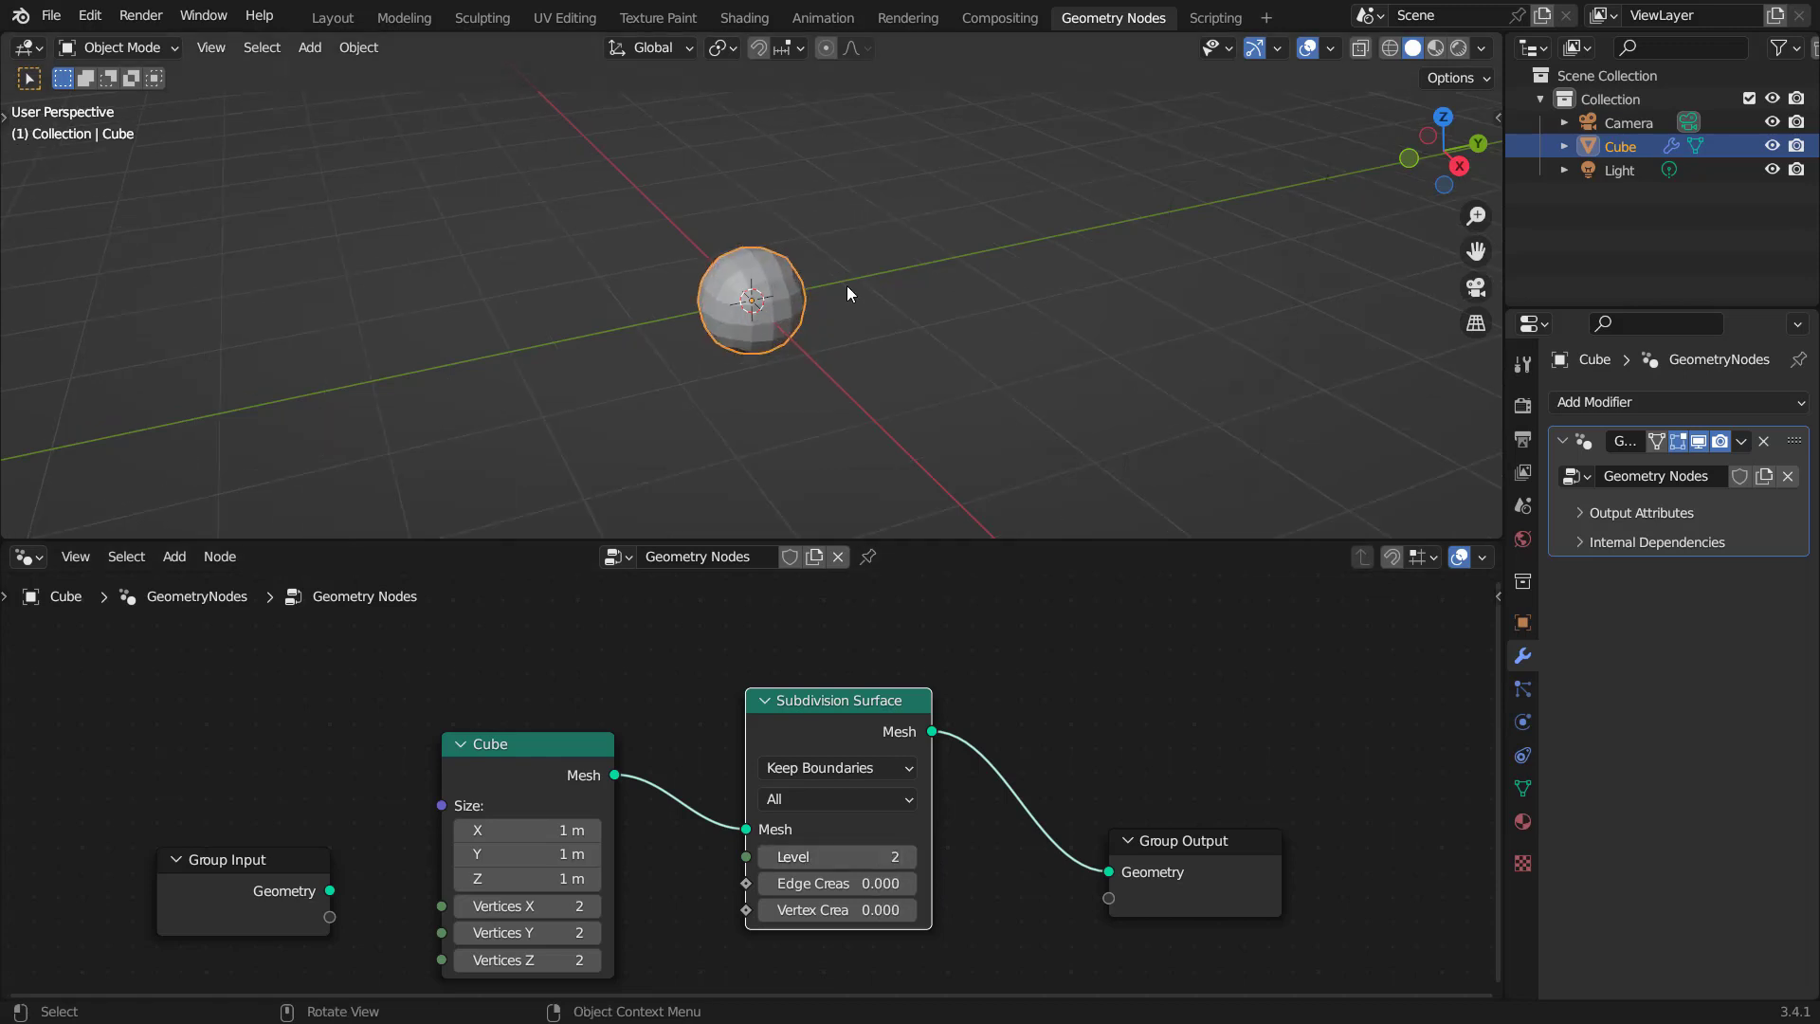
{"action": "scroll", "coordinate": [1095, 759], "scroll_direction": "down", "scroll_amount": 2}
{"action": "middle_click_drag", "start_coordinate": [1103, 780], "coordinate": [919, 725]}
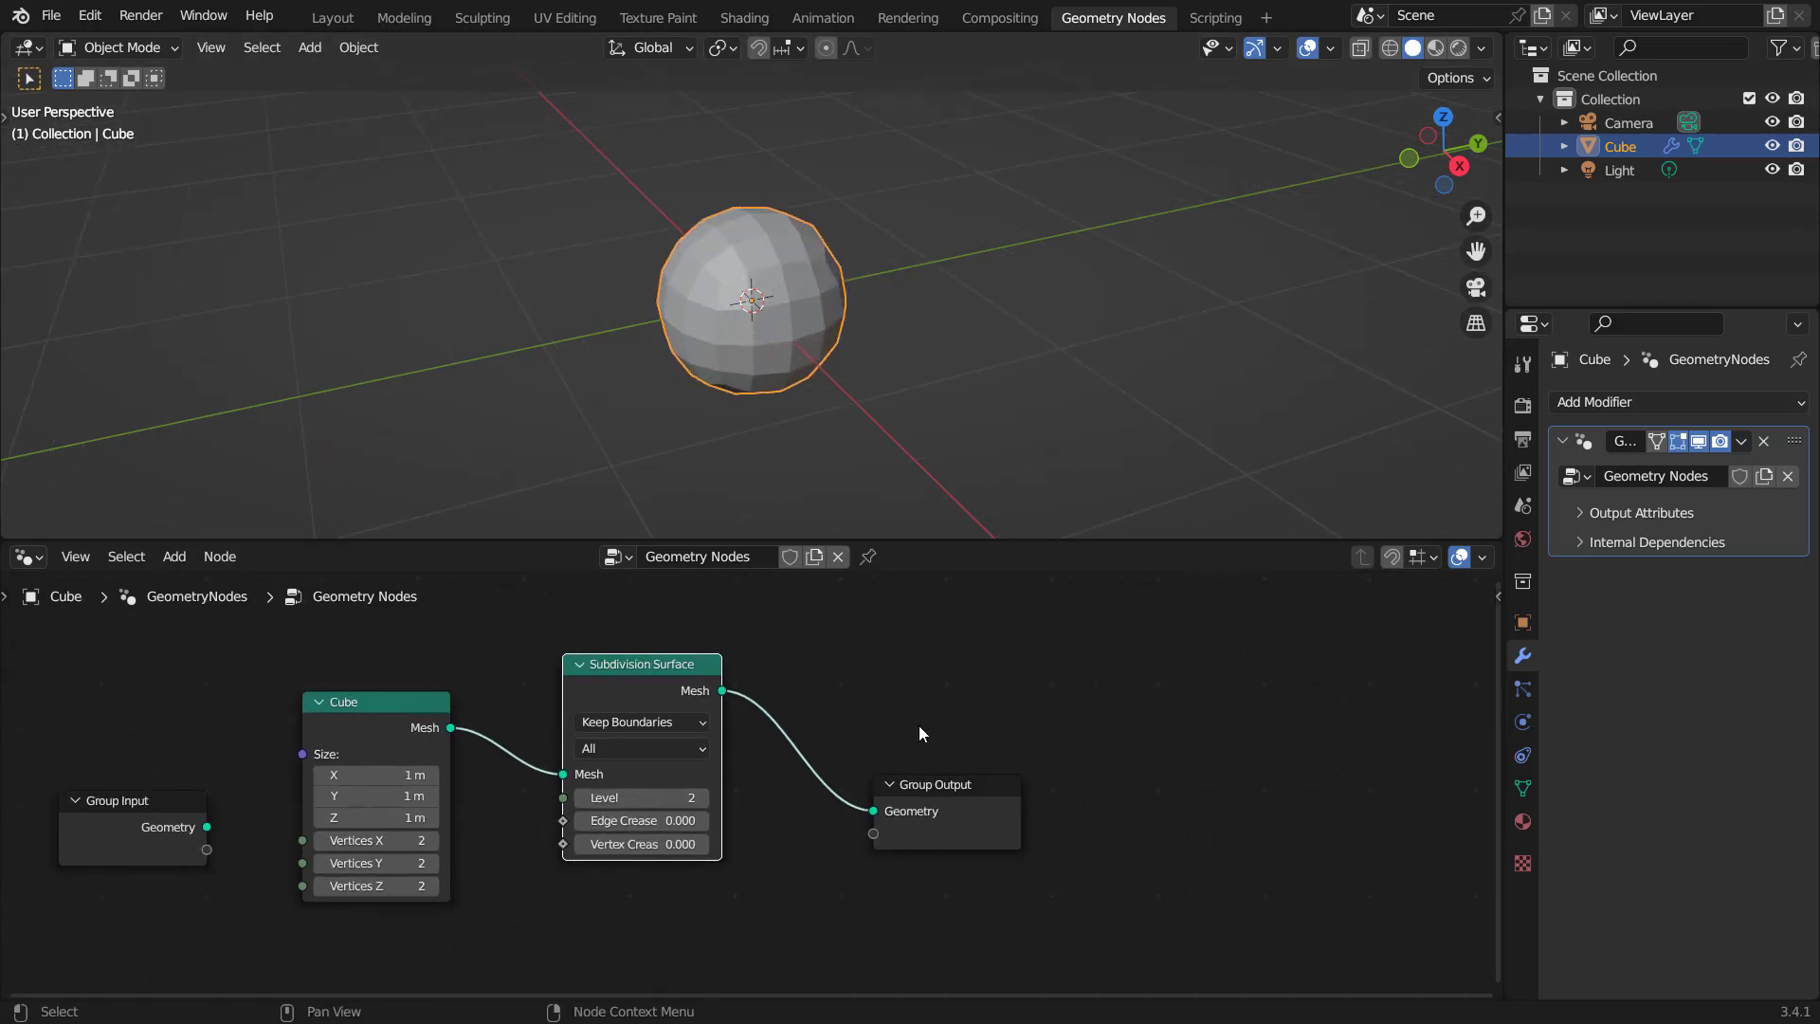
{"action": "left_click_drag", "start_coordinate": [942, 788], "coordinate": [1234, 779]}
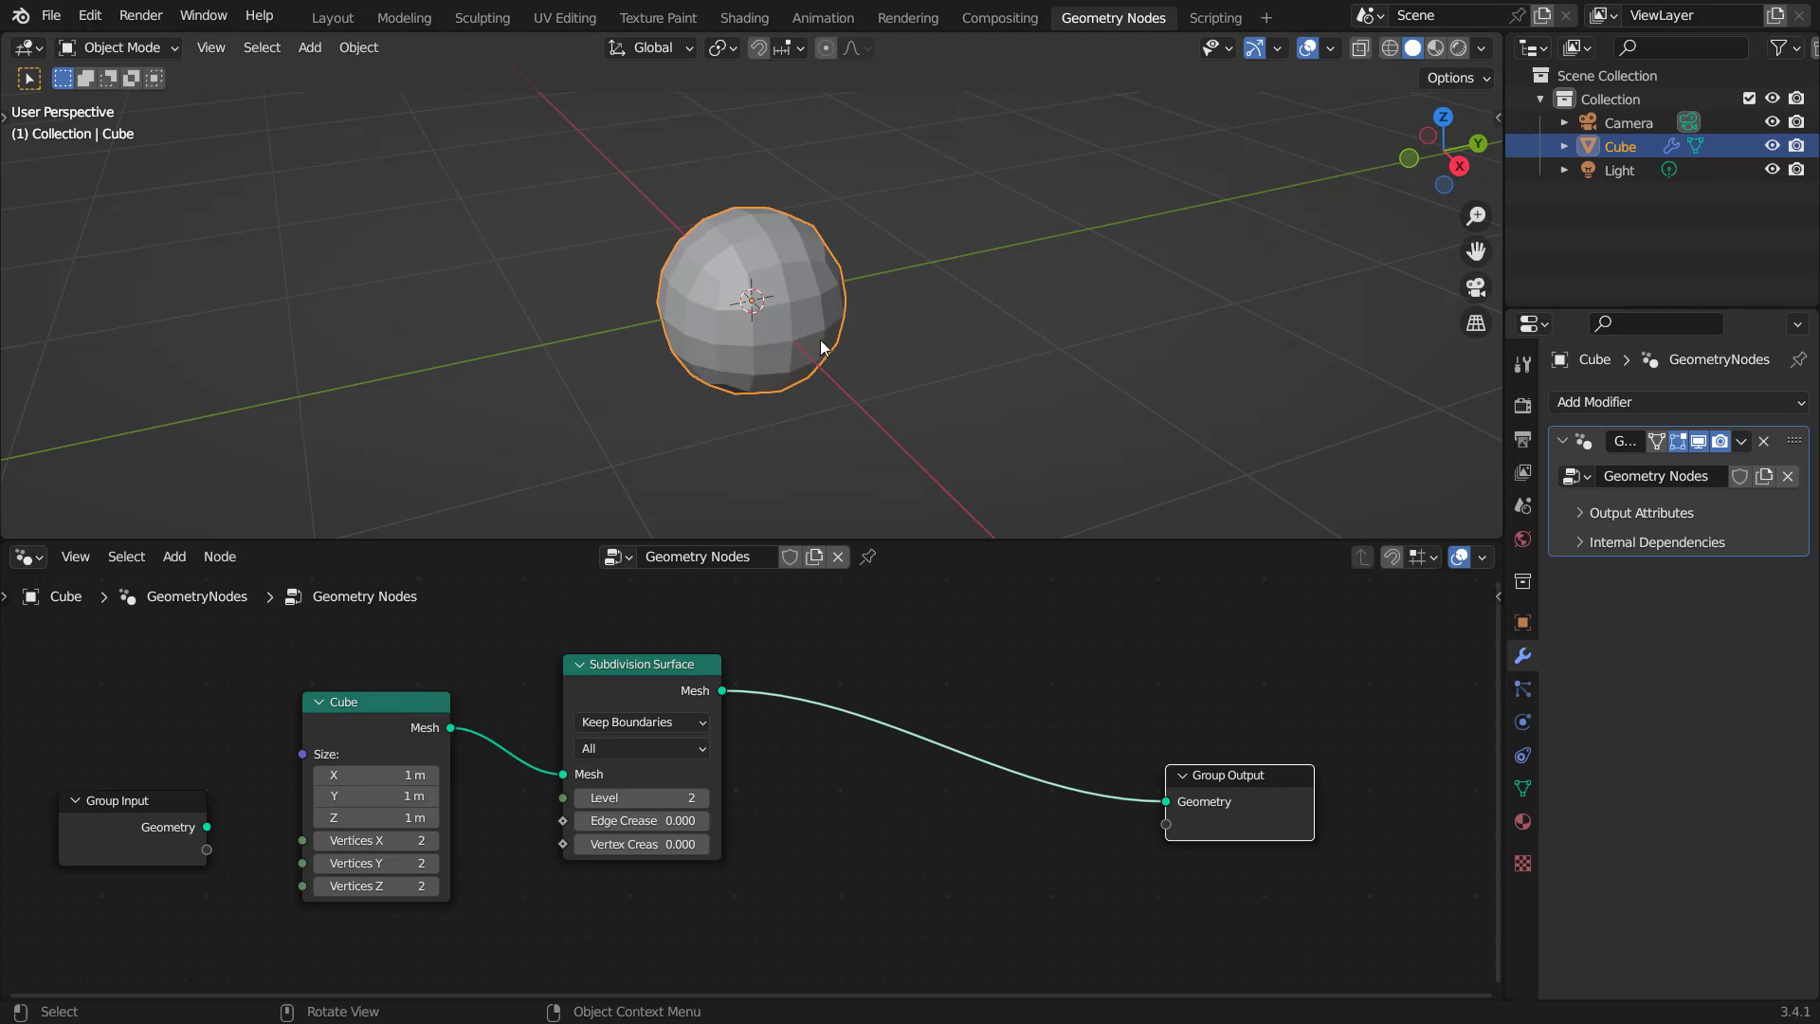
Insert a Set Position node between the Subdivision Surface node and the Group Output.
{"action": "left_click", "coordinate": [1044, 641]}
{"action": "key", "text": "shift+a"}
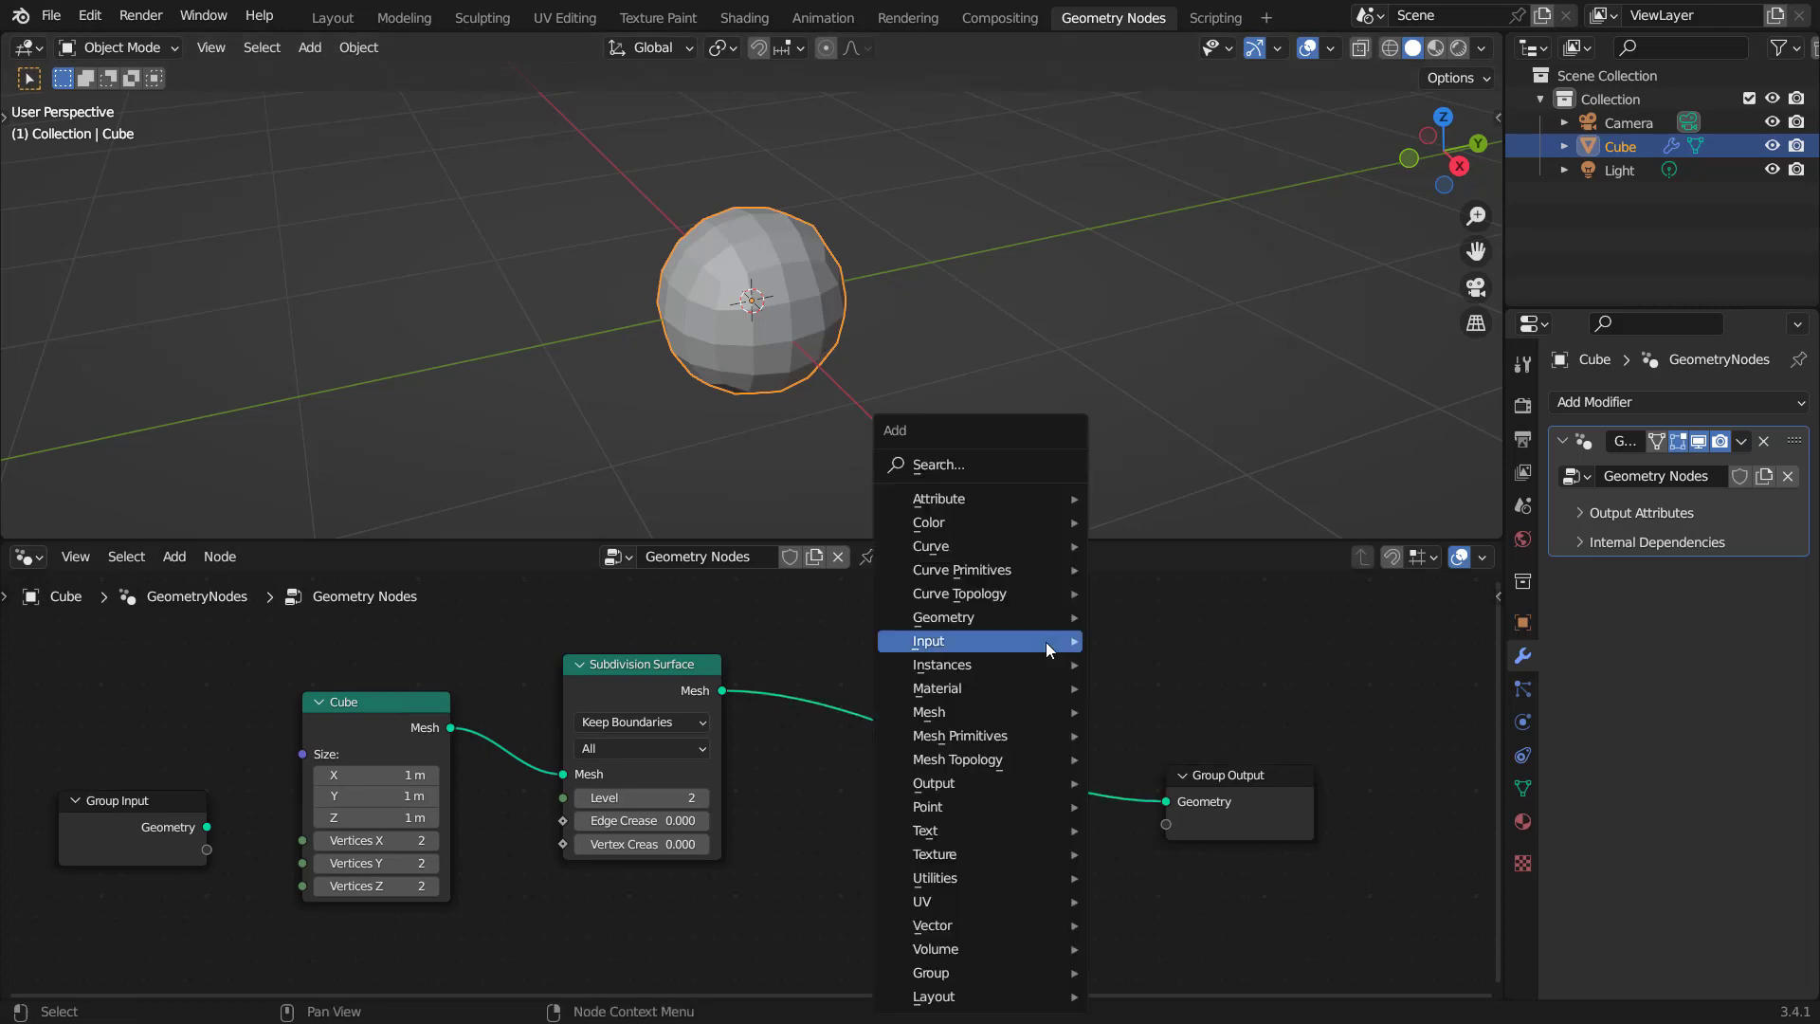
{"action": "left_click", "coordinate": [1009, 463]}
{"action": "type", "text": "set"}
{"action": "left_click", "coordinate": [1081, 554]}
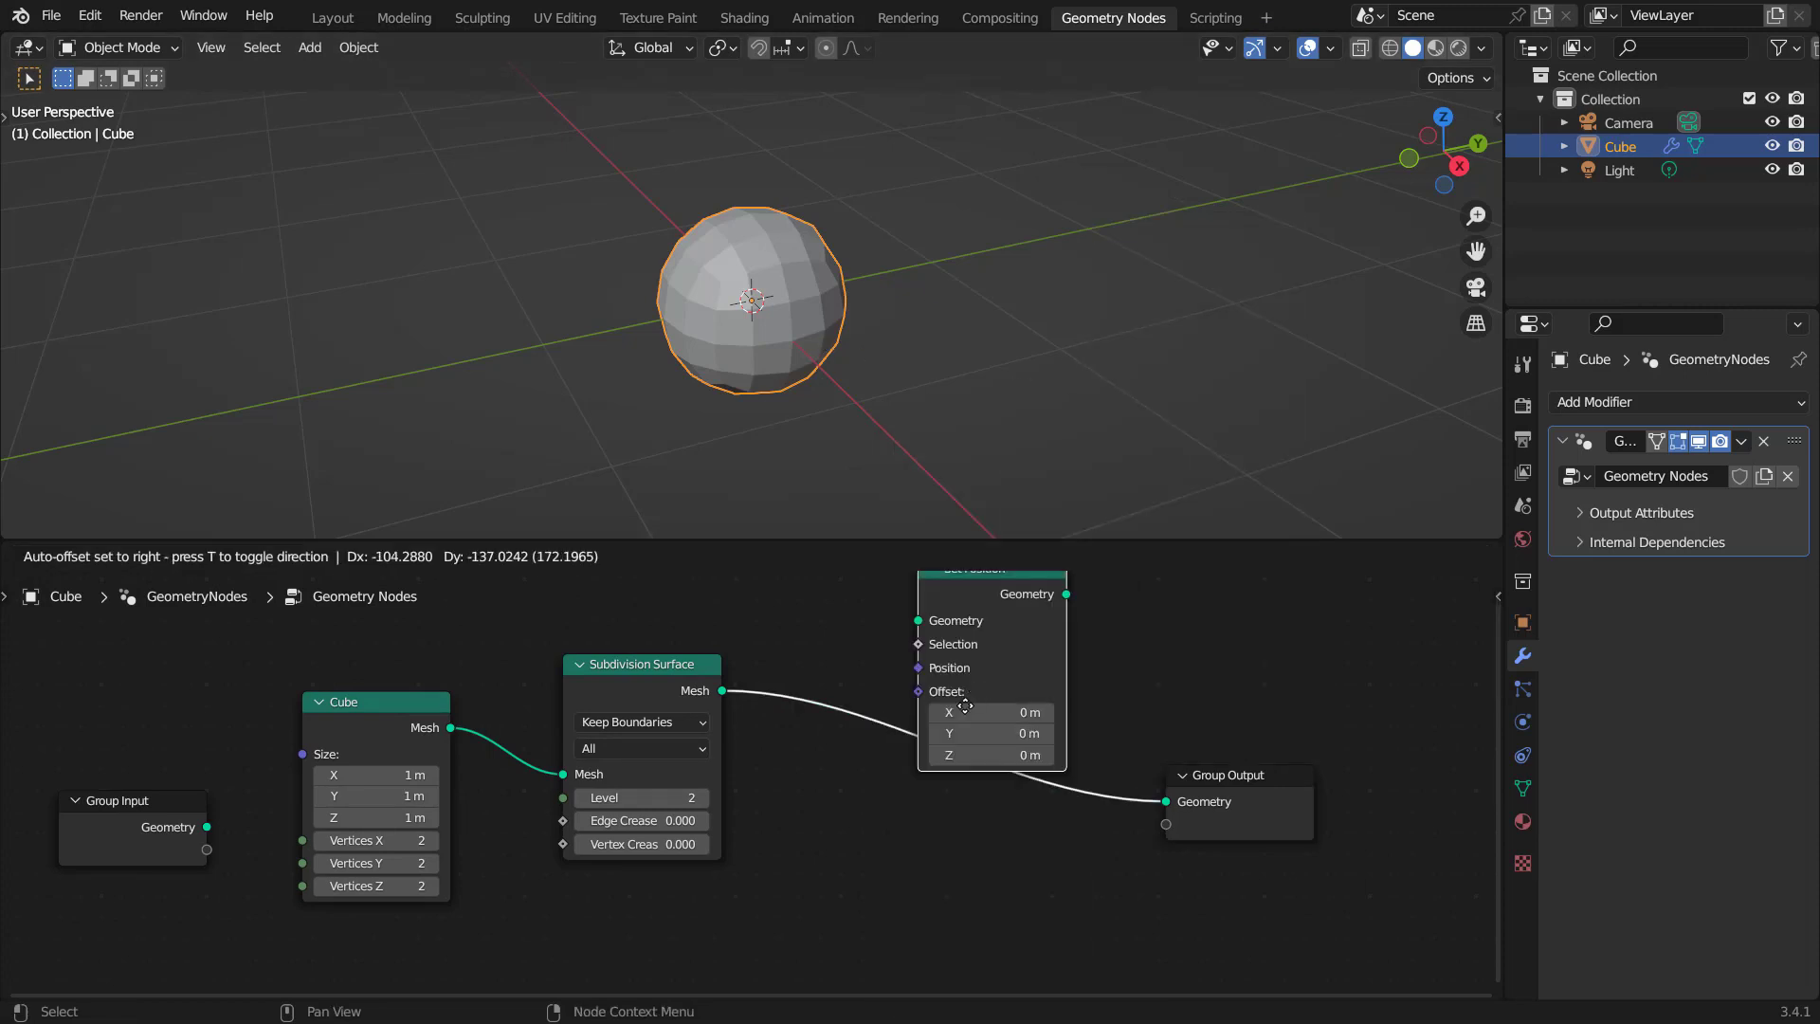
{"action": "left_click", "coordinate": [938, 745]}
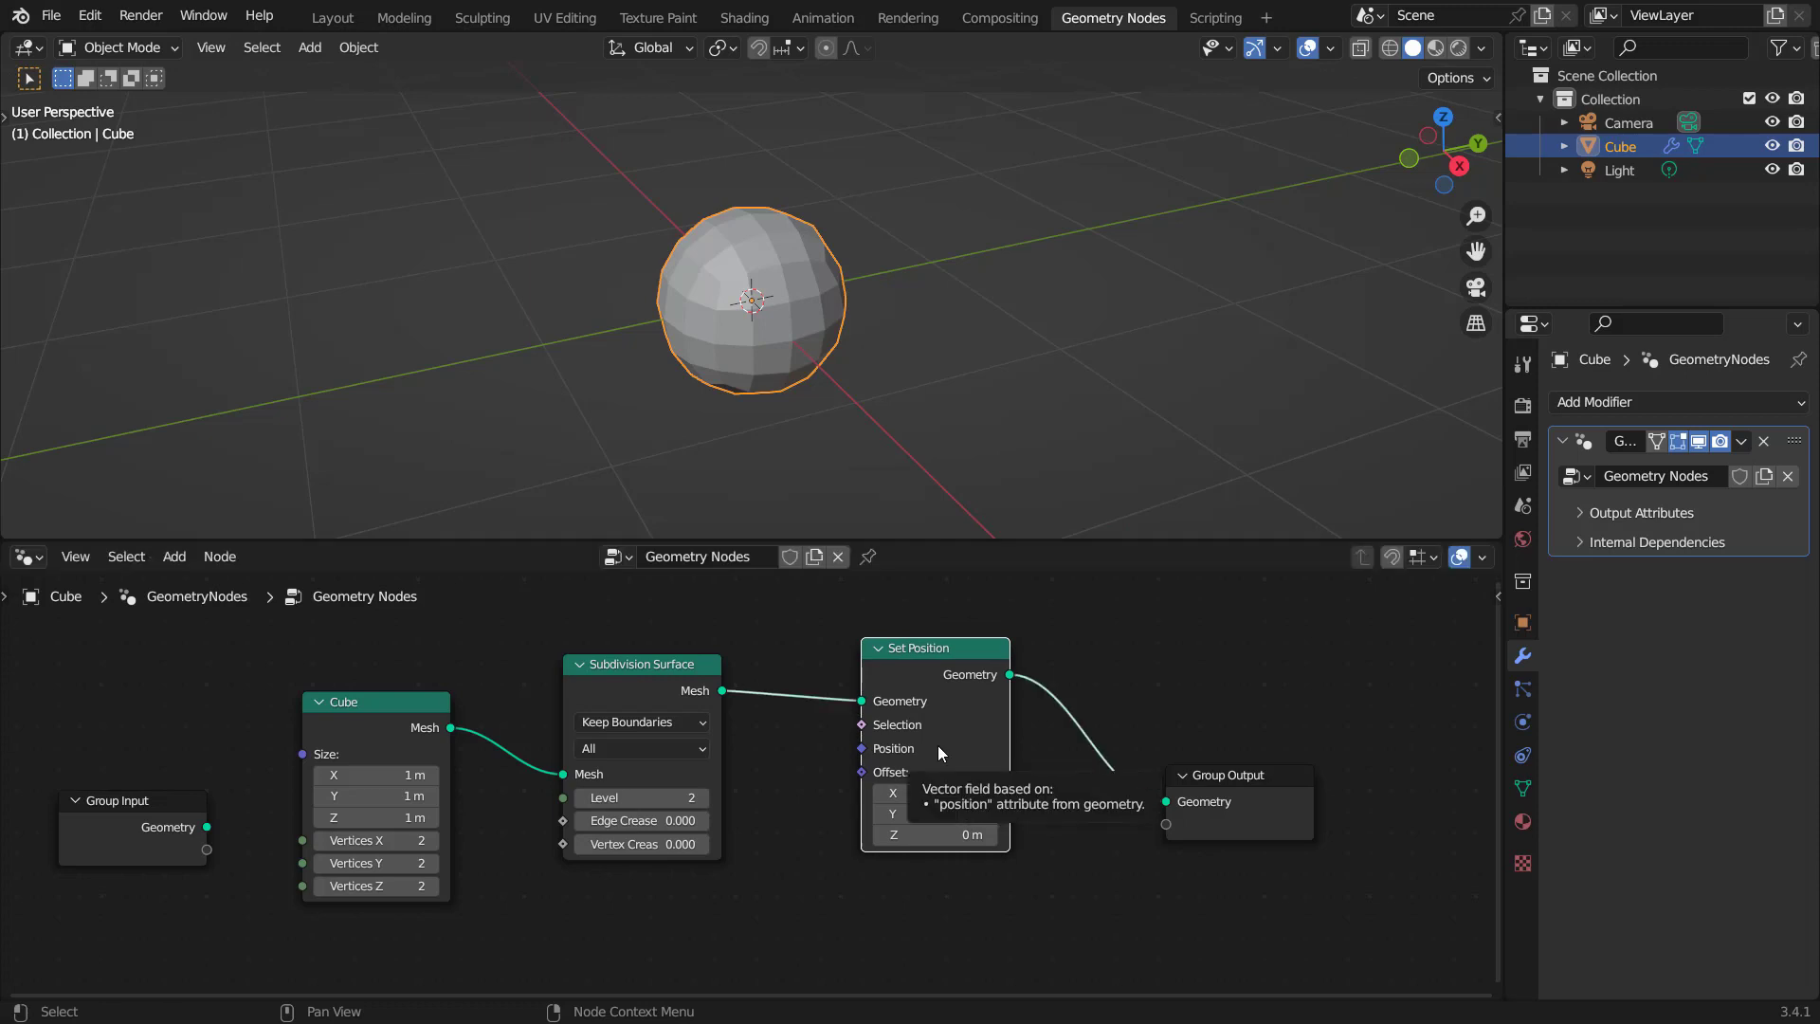
Feed a new Musgrave Texture node's Height into the Offset of Set Position and place it below the mesh nodes.
{"action": "scroll", "coordinate": [1039, 791], "scroll_direction": "up", "scroll_amount": 1}
{"action": "middle_click_drag", "start_coordinate": [1039, 791], "coordinate": [1063, 801]}
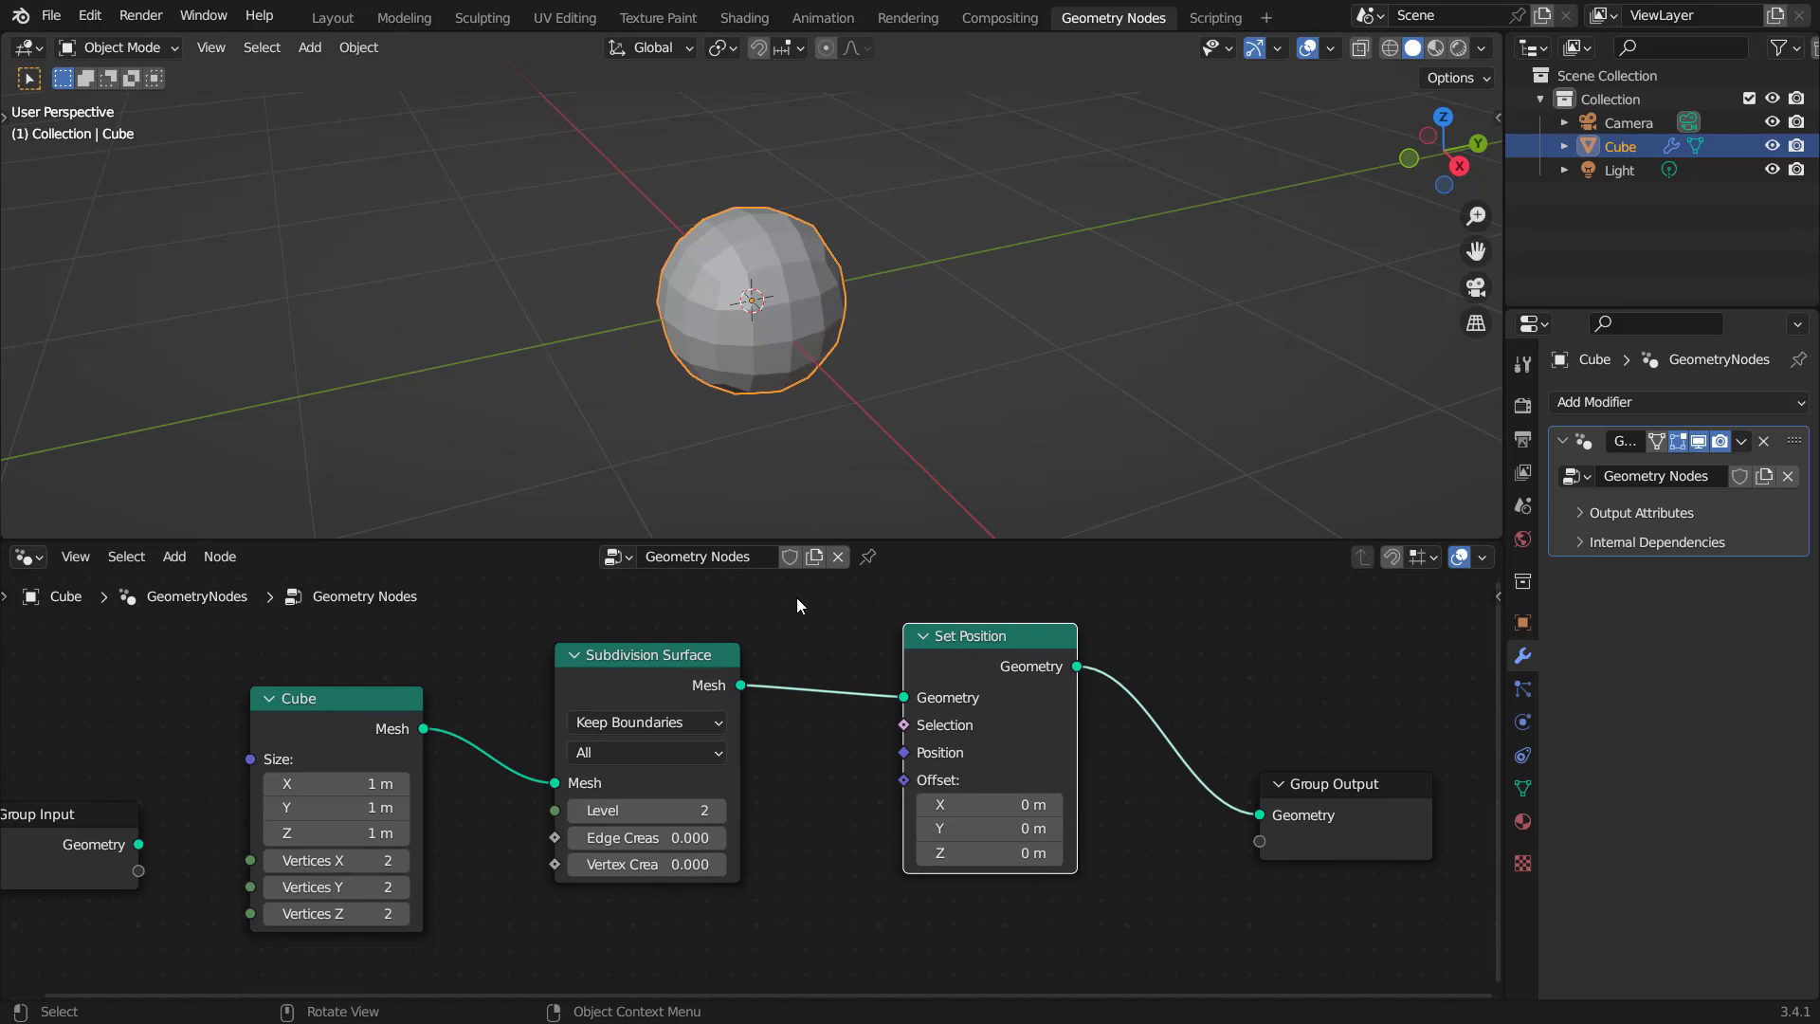
{"action": "middle_click_drag", "start_coordinate": [931, 885], "coordinate": [1018, 780]}
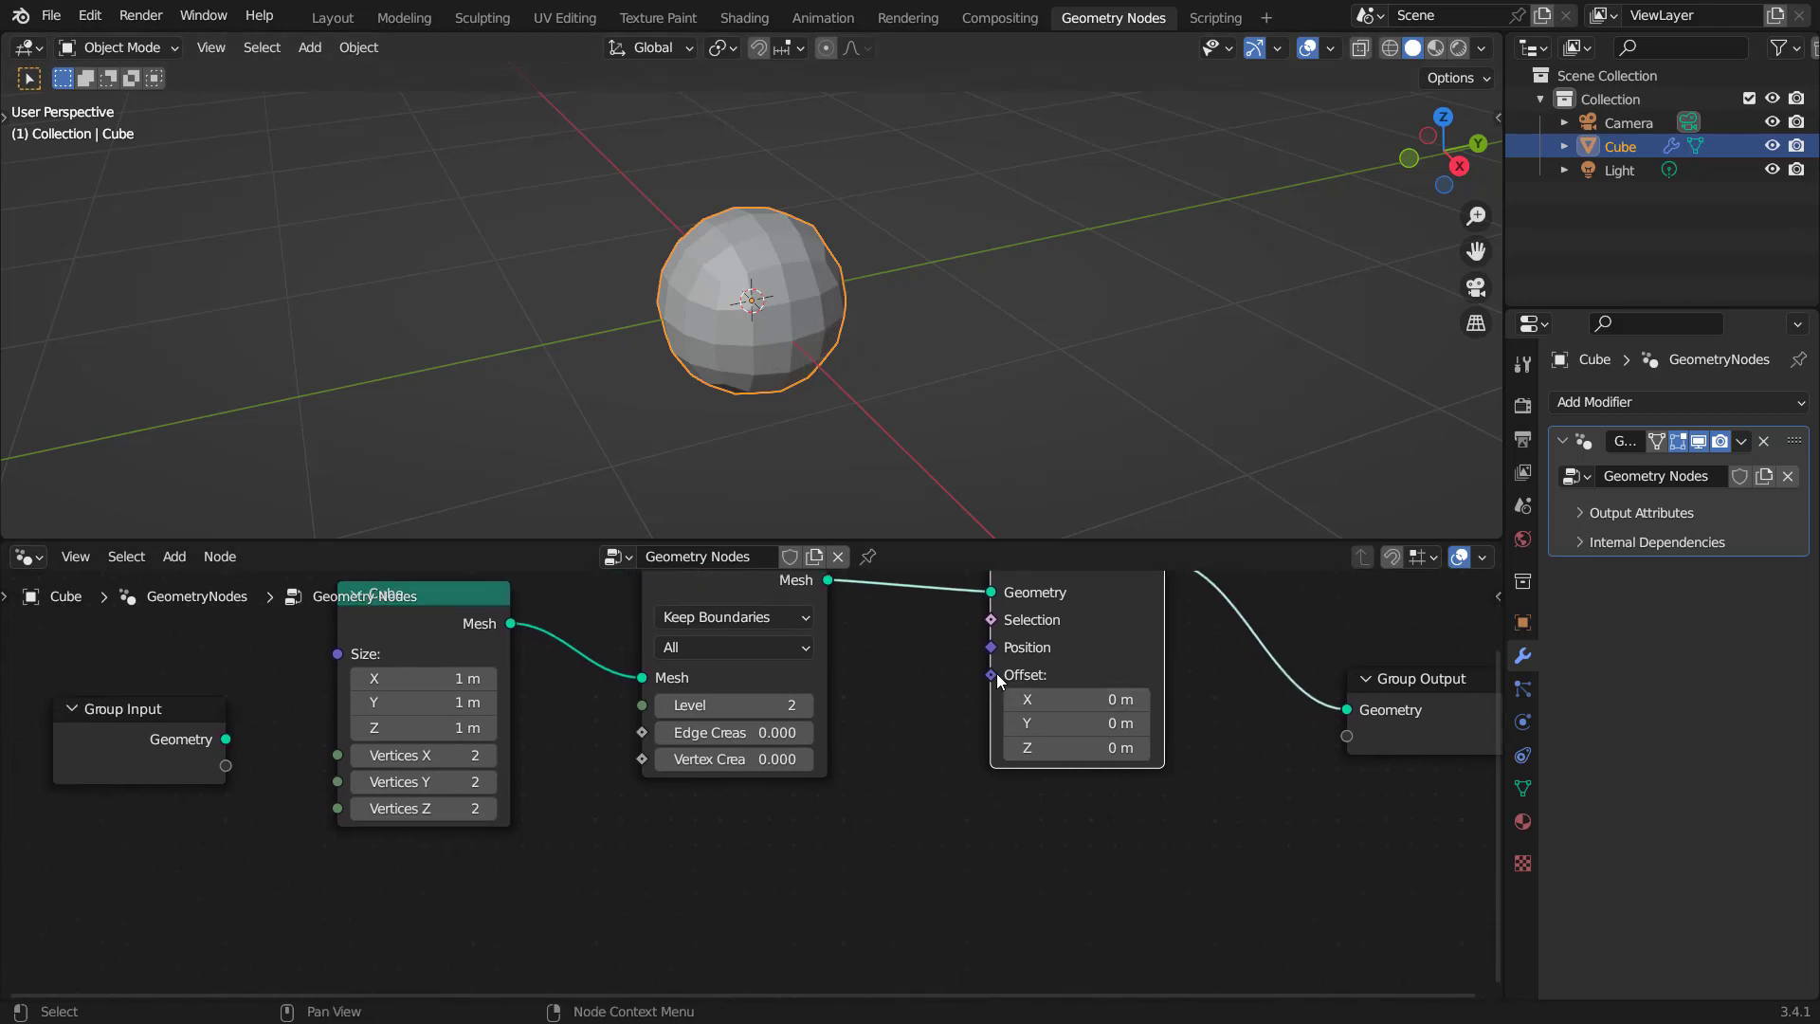
{"action": "left_click_drag", "start_coordinate": [987, 679], "coordinate": [749, 927]}
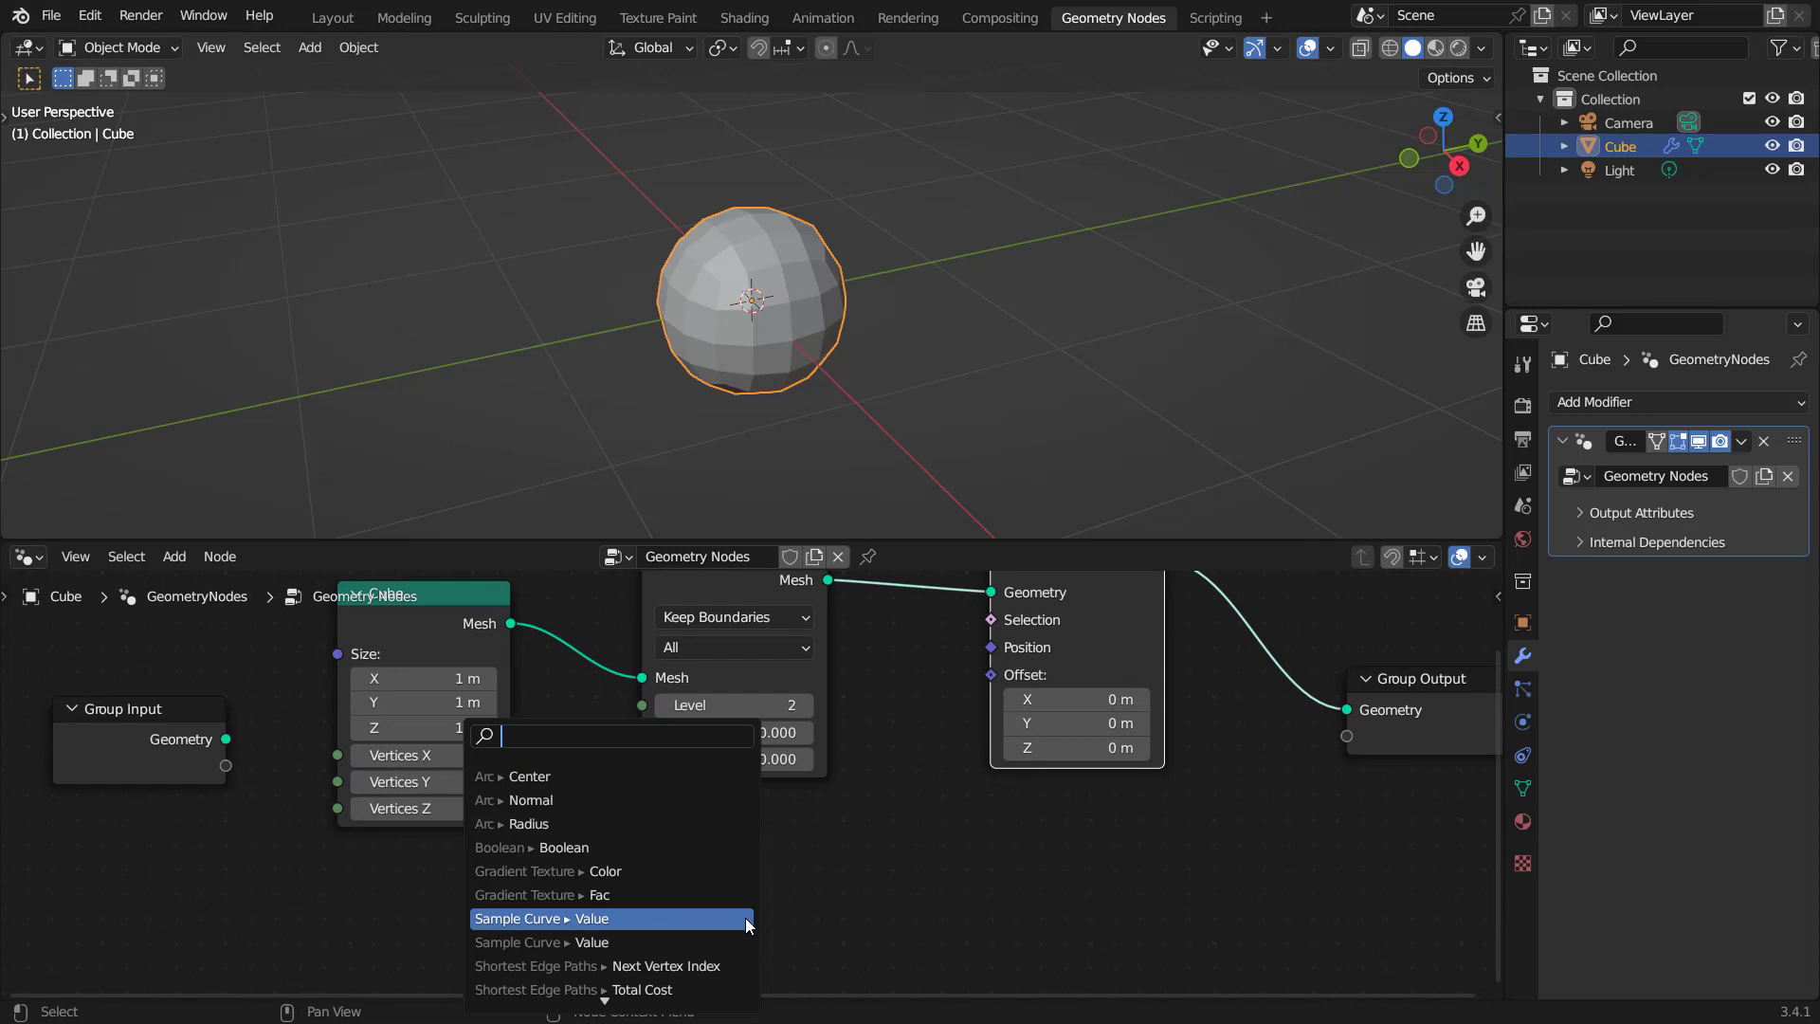
{"action": "type", "text": "musgrave"}
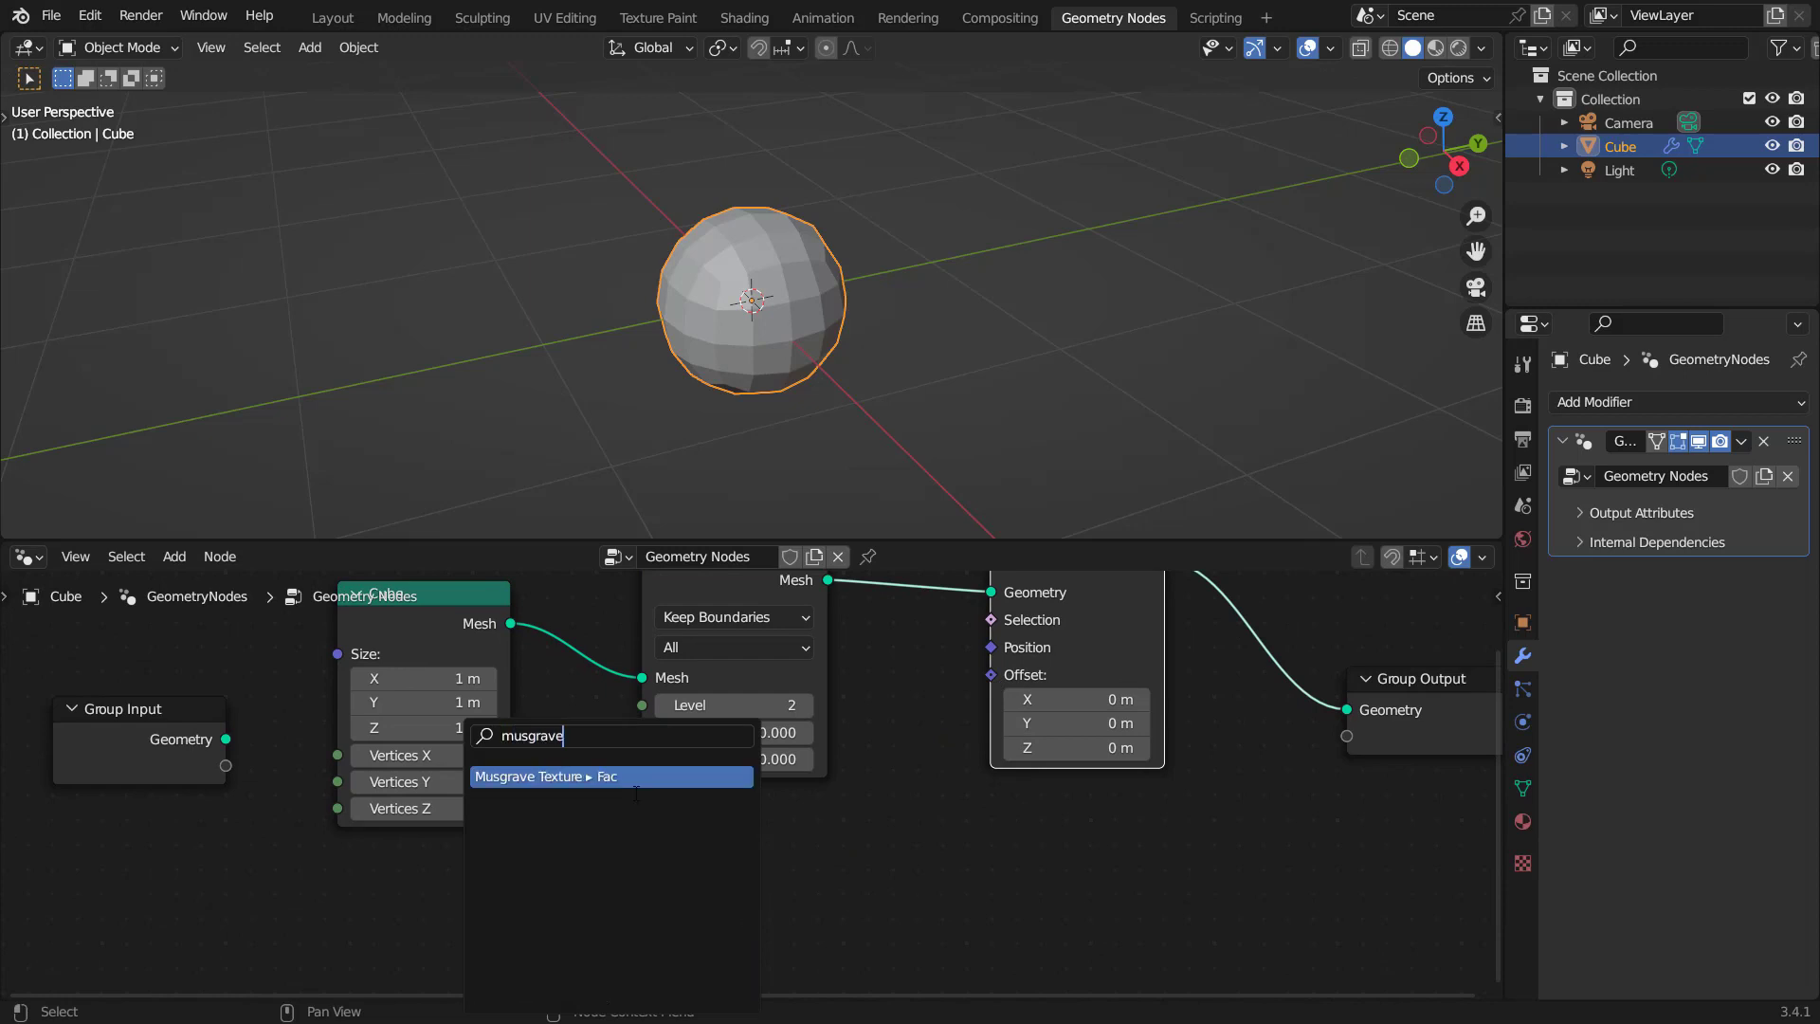
{"action": "key", "text": "Return"}
{"action": "left_click", "coordinate": [618, 788]}
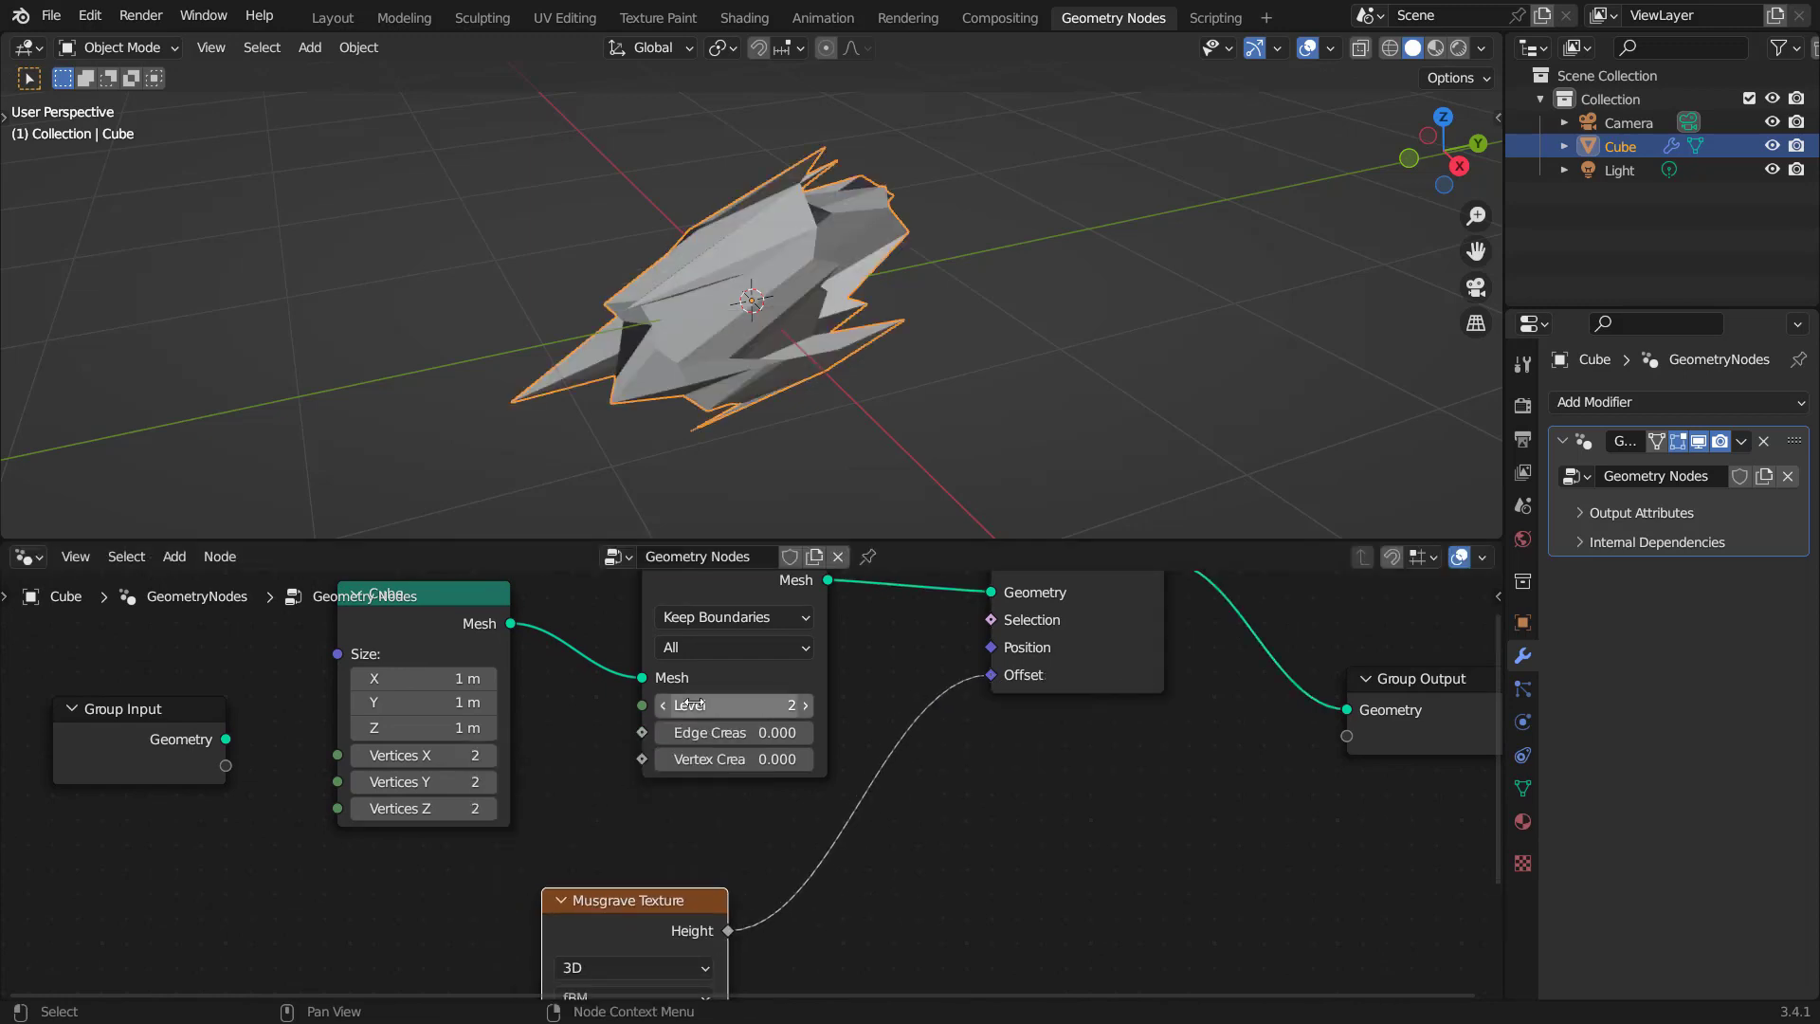
{"action": "scroll", "coordinate": [849, 824], "scroll_direction": "up", "scroll_amount": 2}
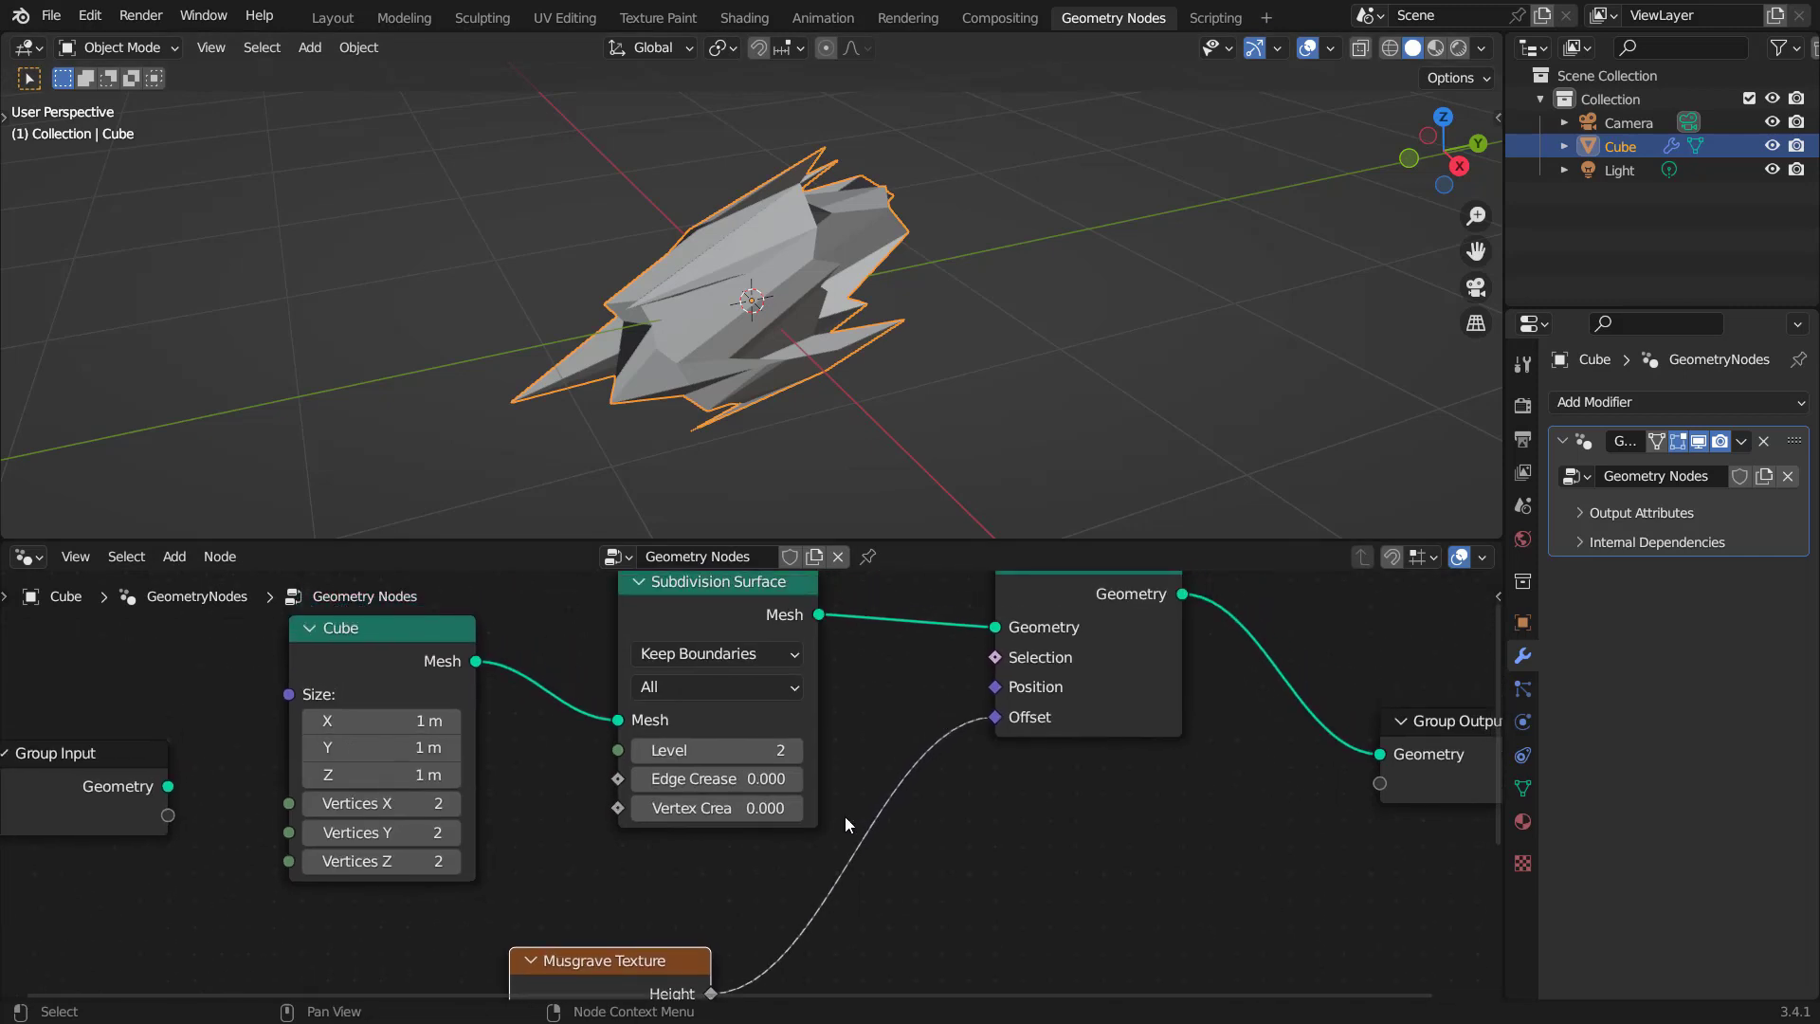
{"action": "middle_click_drag", "start_coordinate": [833, 802], "coordinate": [922, 617]}
{"action": "left_click_drag", "start_coordinate": [699, 808], "coordinate": [641, 843]}
Insert a Vector Math node set to Add between the Musgrave Texture and the Set Position Offset.
{"action": "middle_click_drag", "start_coordinate": [877, 261], "coordinate": [830, 258]}
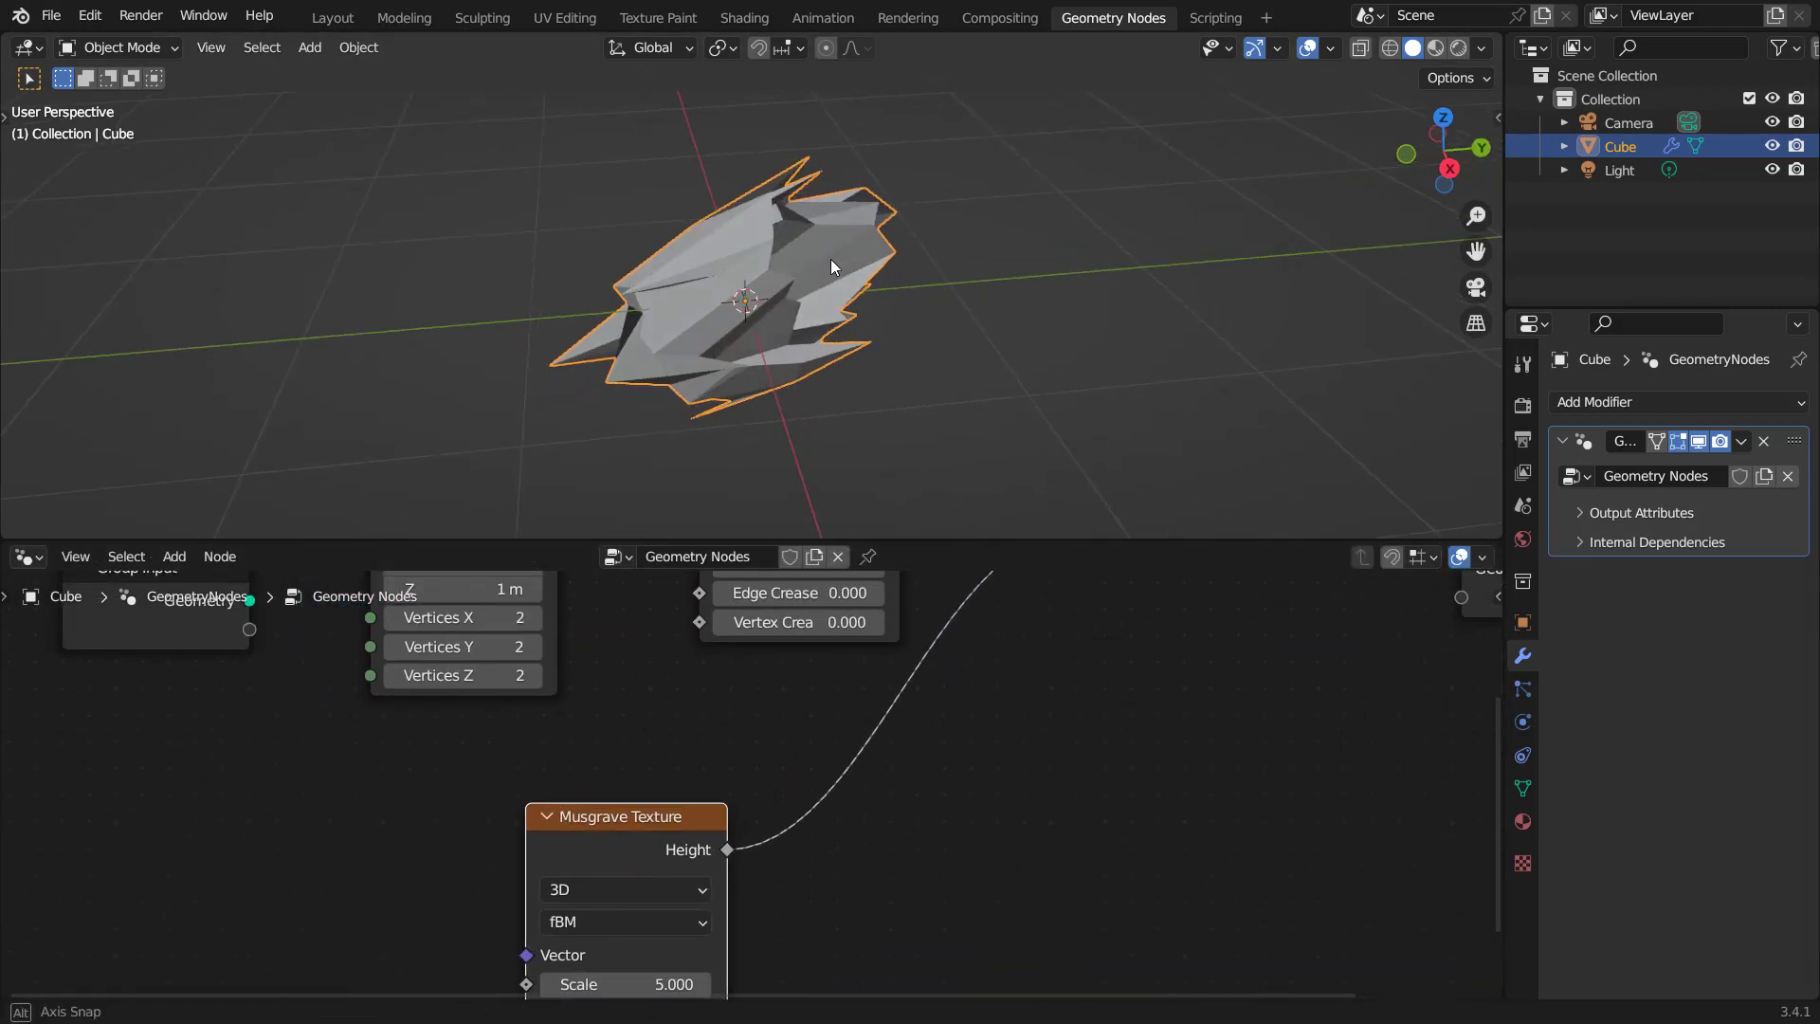
{"action": "middle_click_drag", "start_coordinate": [1155, 746], "coordinate": [1060, 783]}
{"action": "key", "text": "shift+a"}
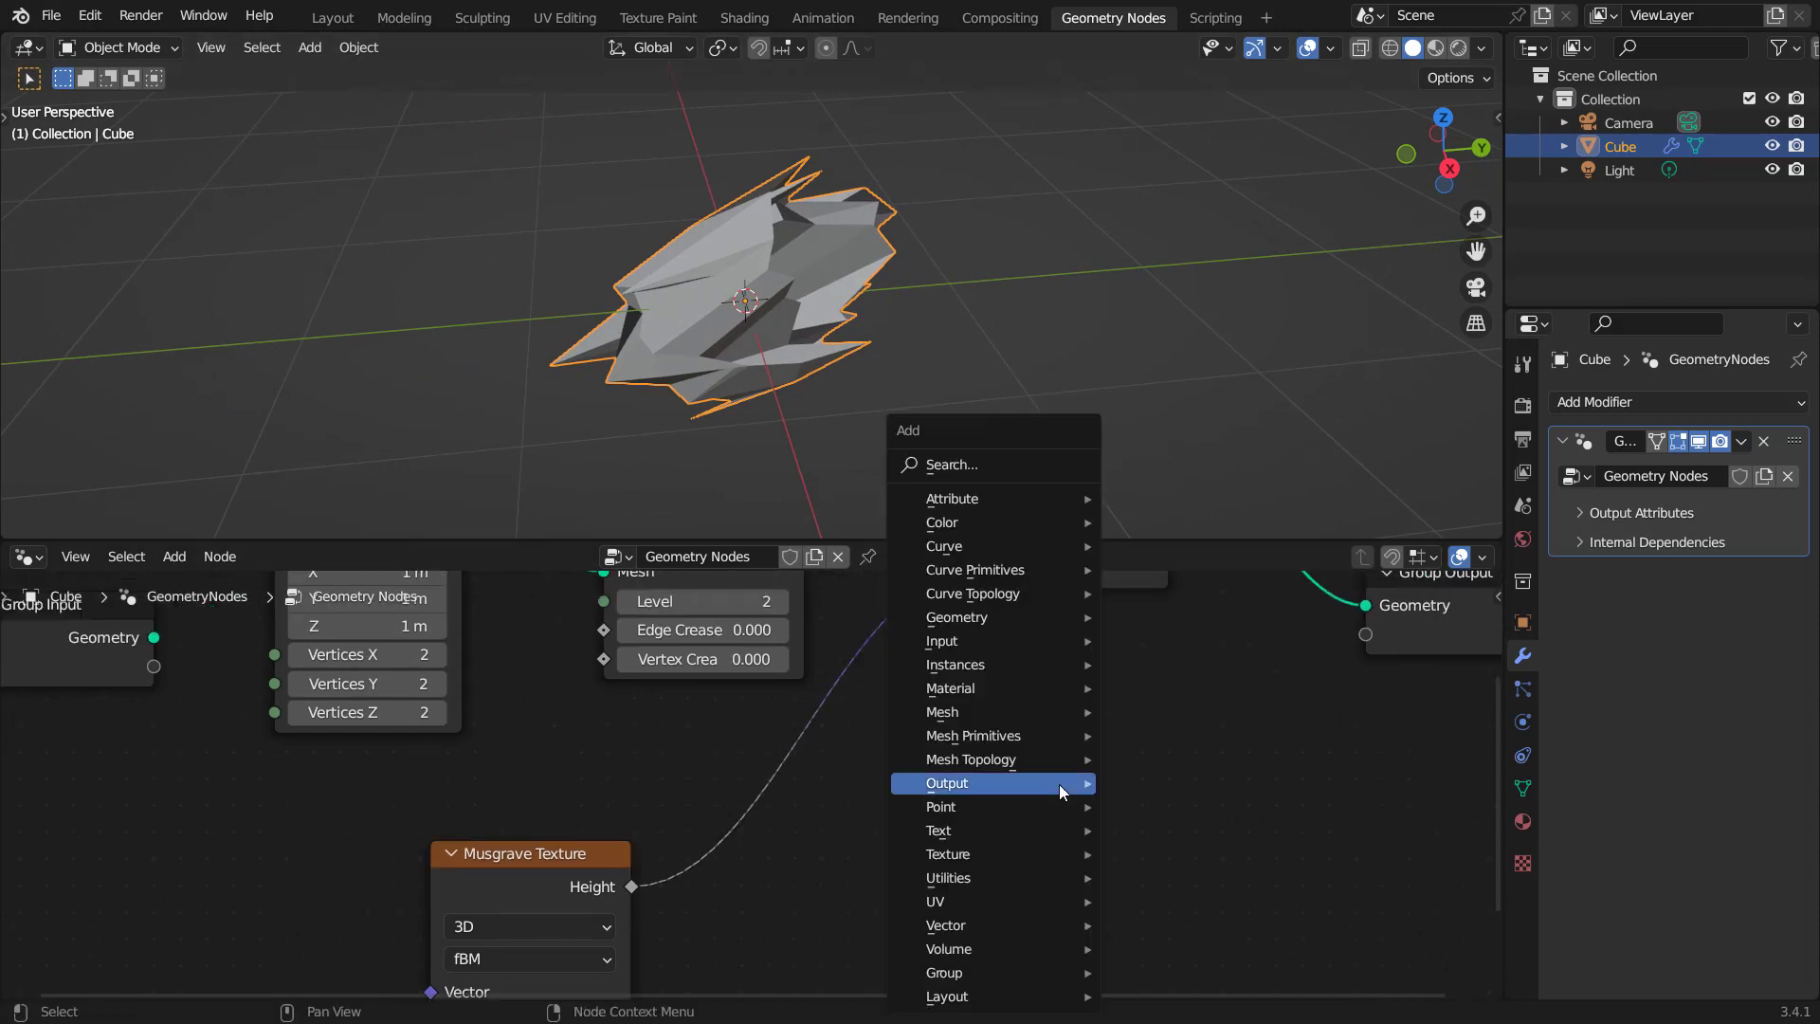
{"action": "left_click", "coordinate": [993, 468]}
{"action": "type", "text": "vect"}
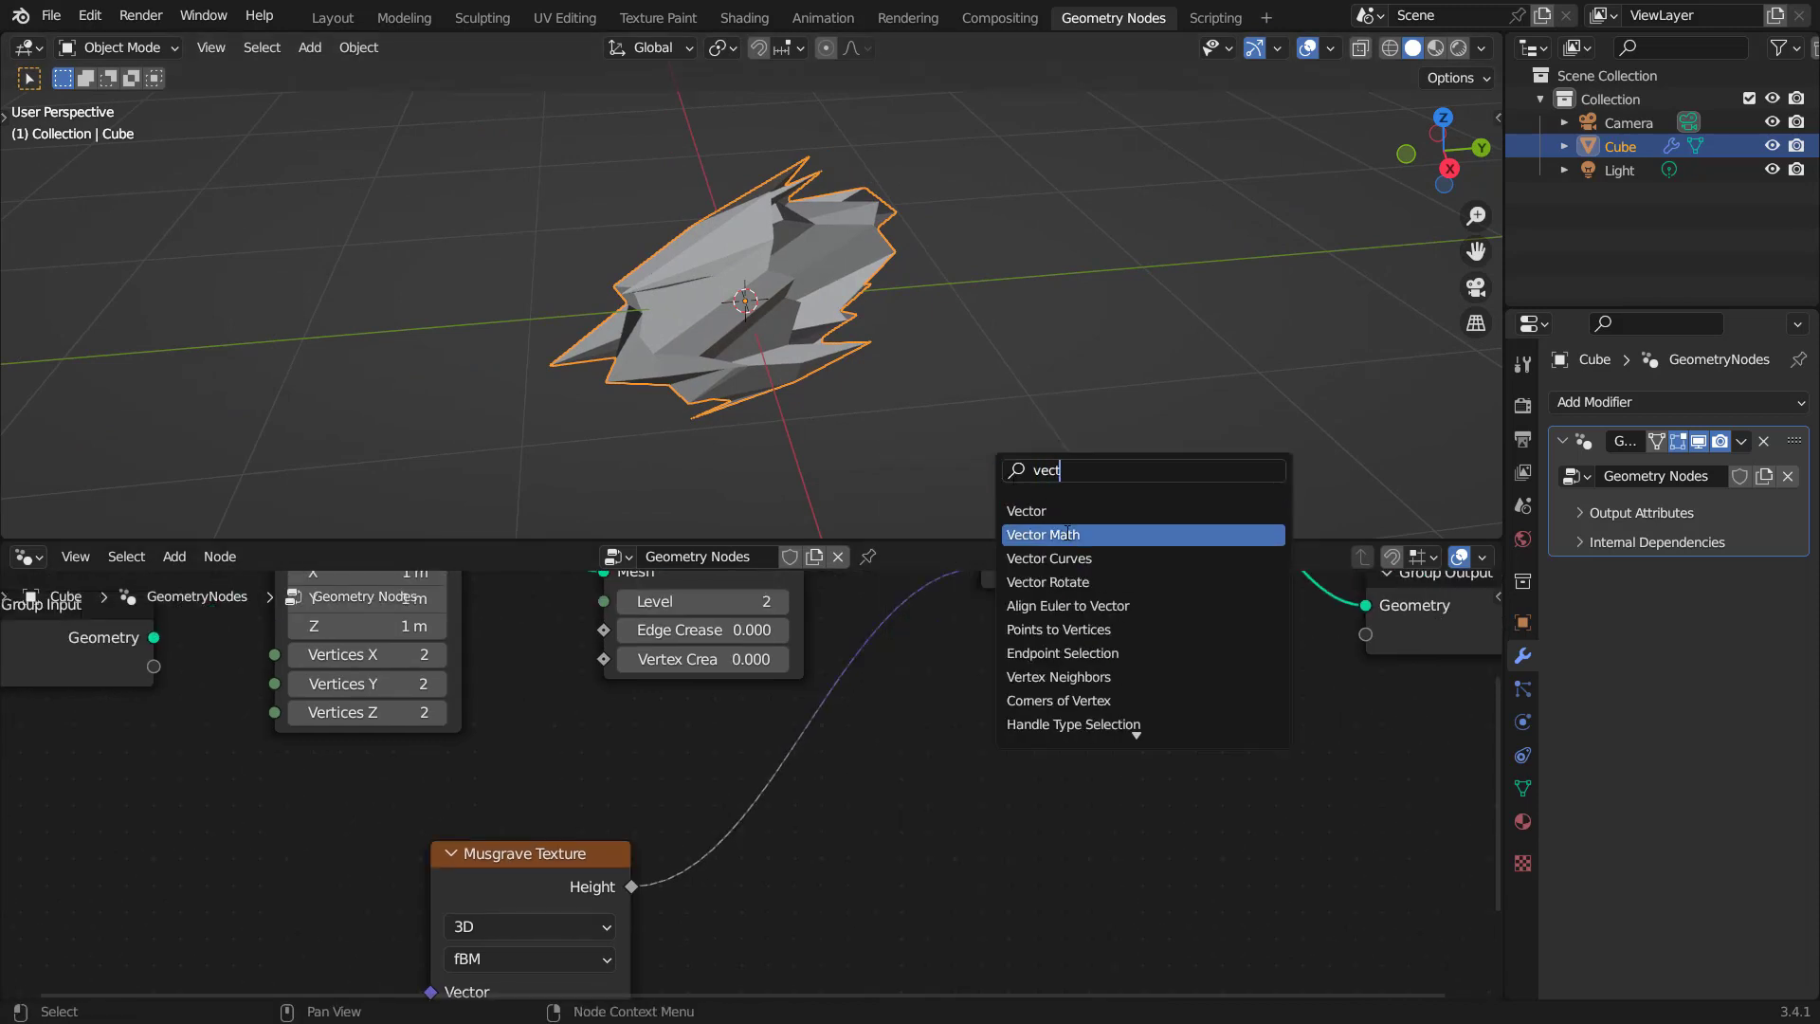
{"action": "left_click", "coordinate": [1033, 535]}
{"action": "left_click", "coordinate": [907, 739]}
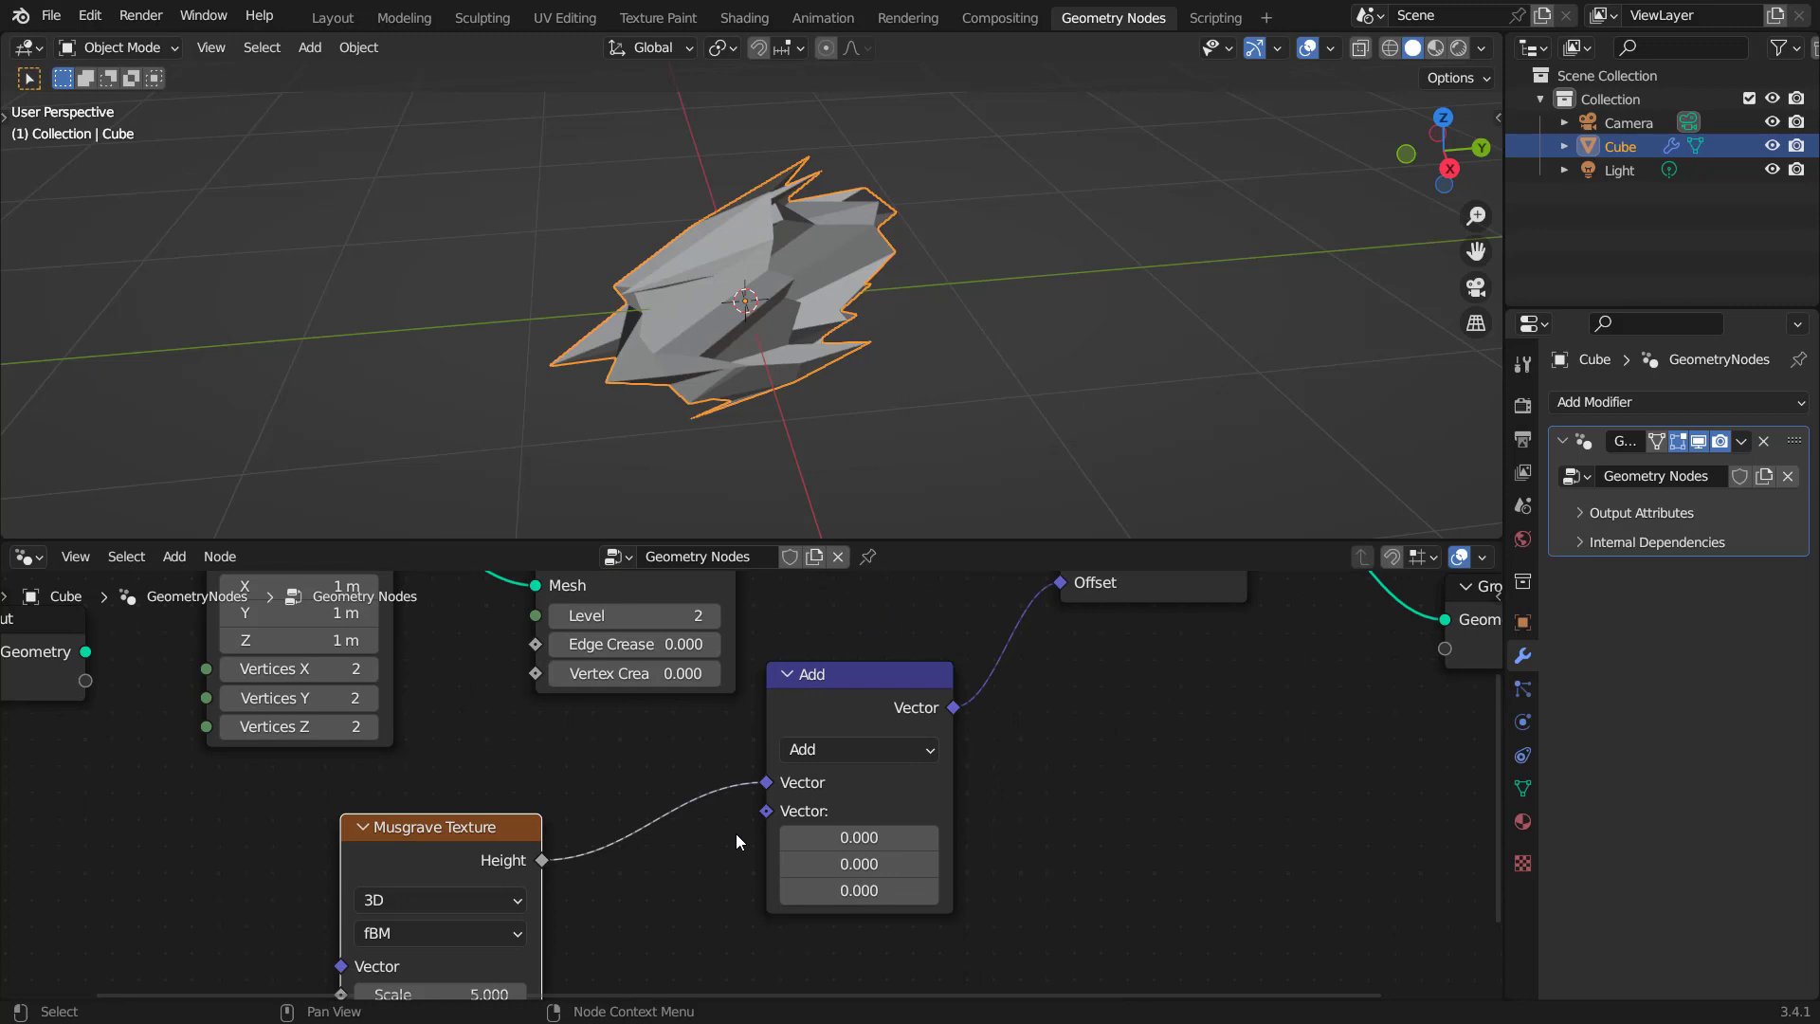
Connect a new Position node to the second Vector of the Add node and place it below the Musgrave Texture.
{"action": "middle_click_drag", "start_coordinate": [735, 833], "coordinate": [865, 666]}
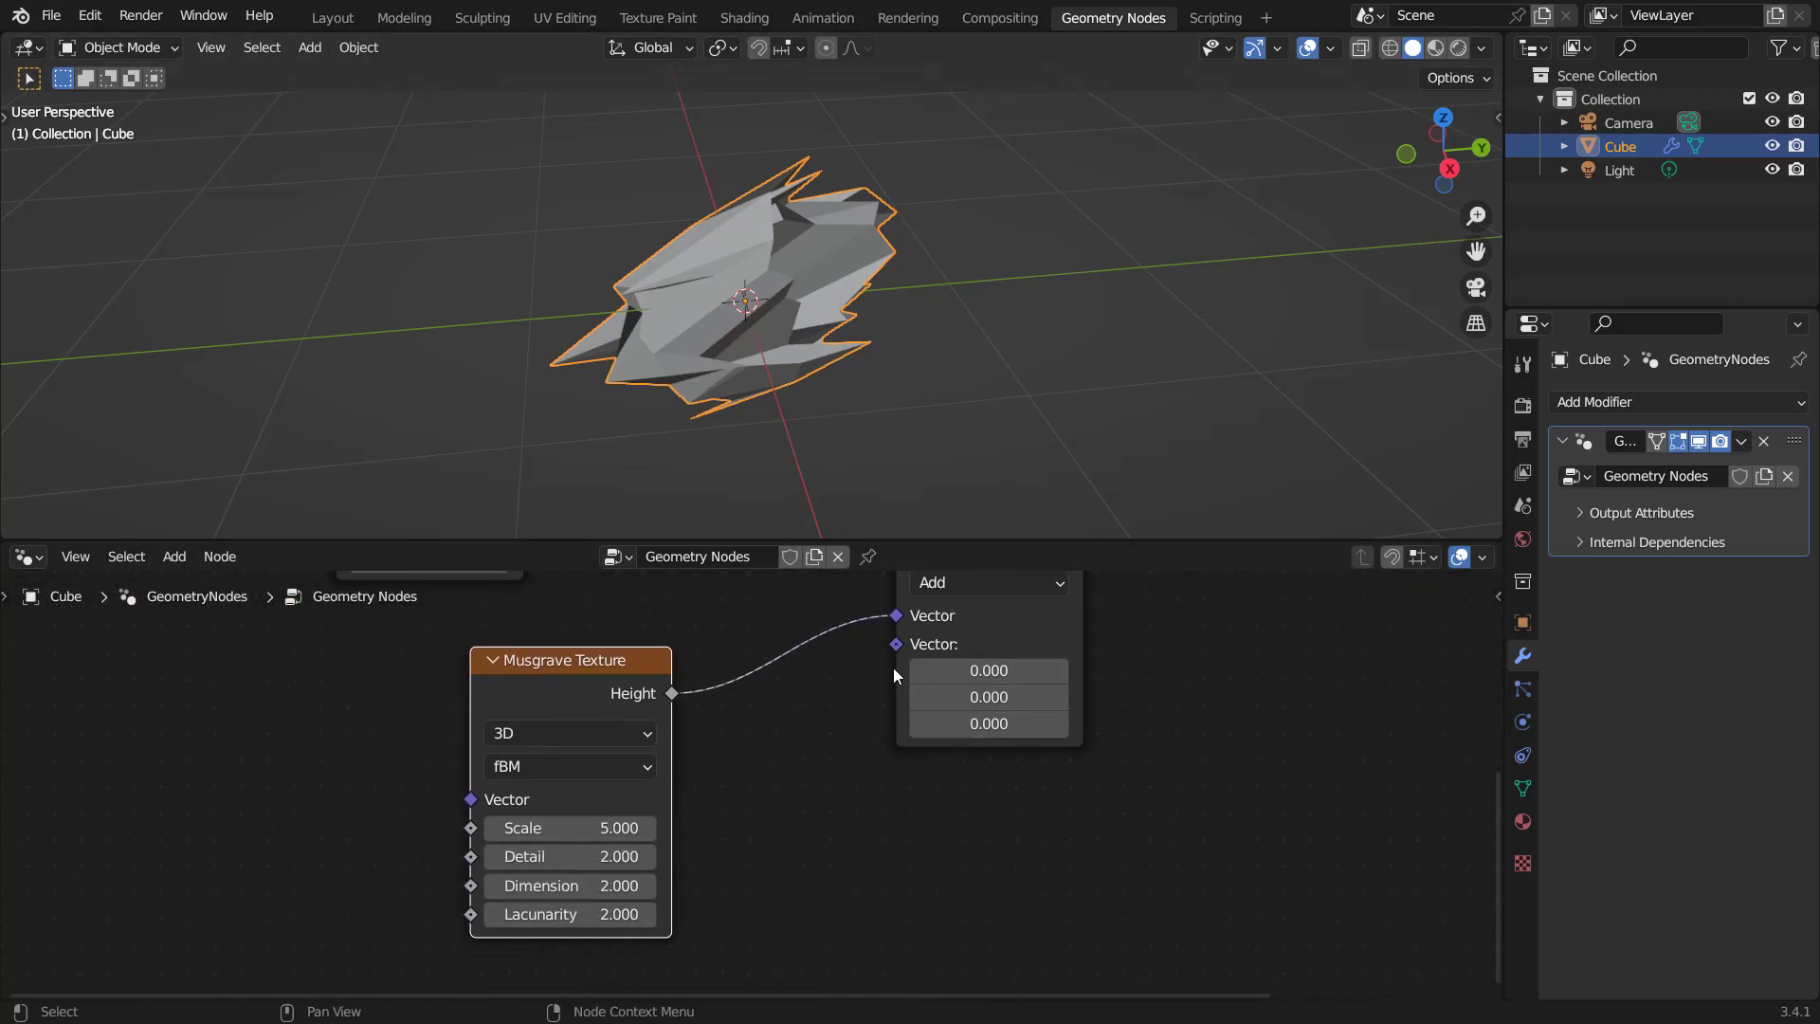
{"action": "left_click_drag", "start_coordinate": [896, 646], "coordinate": [867, 708]}
{"action": "left_click_drag", "start_coordinate": [787, 820], "coordinate": [787, 819]}
{"action": "type", "text": "posti"}
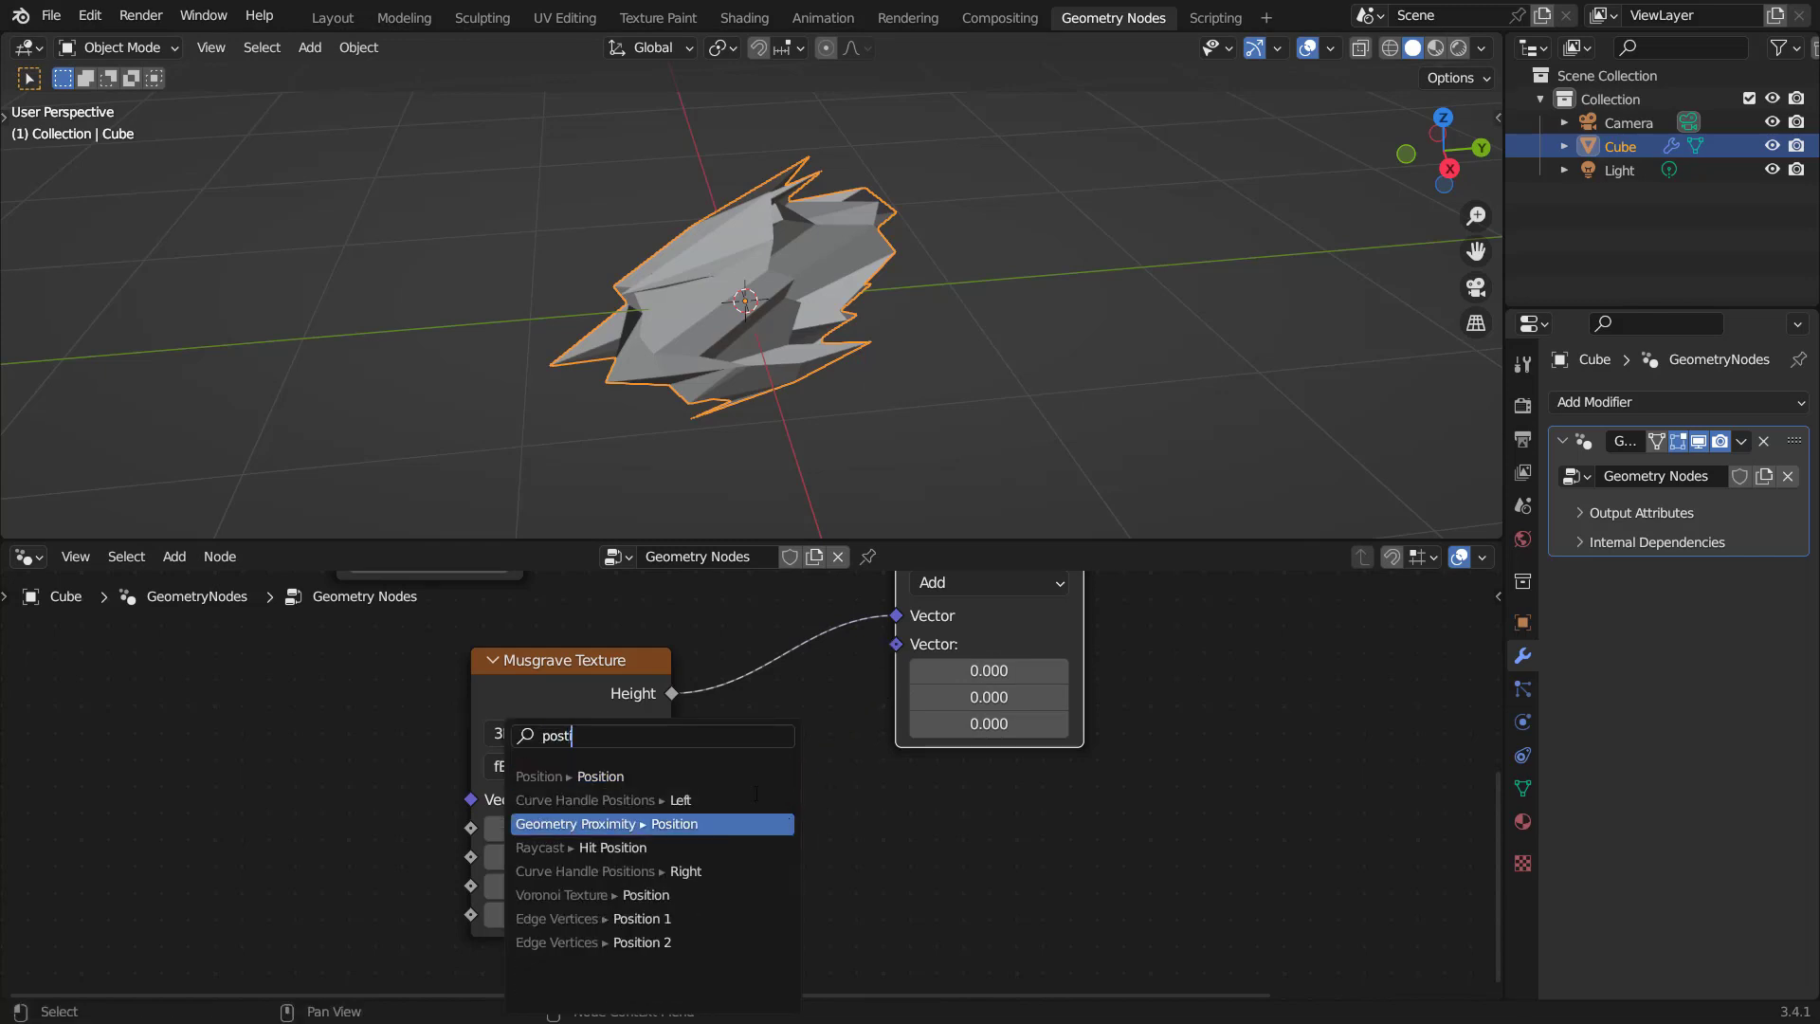
{"action": "key", "text": "Return"}
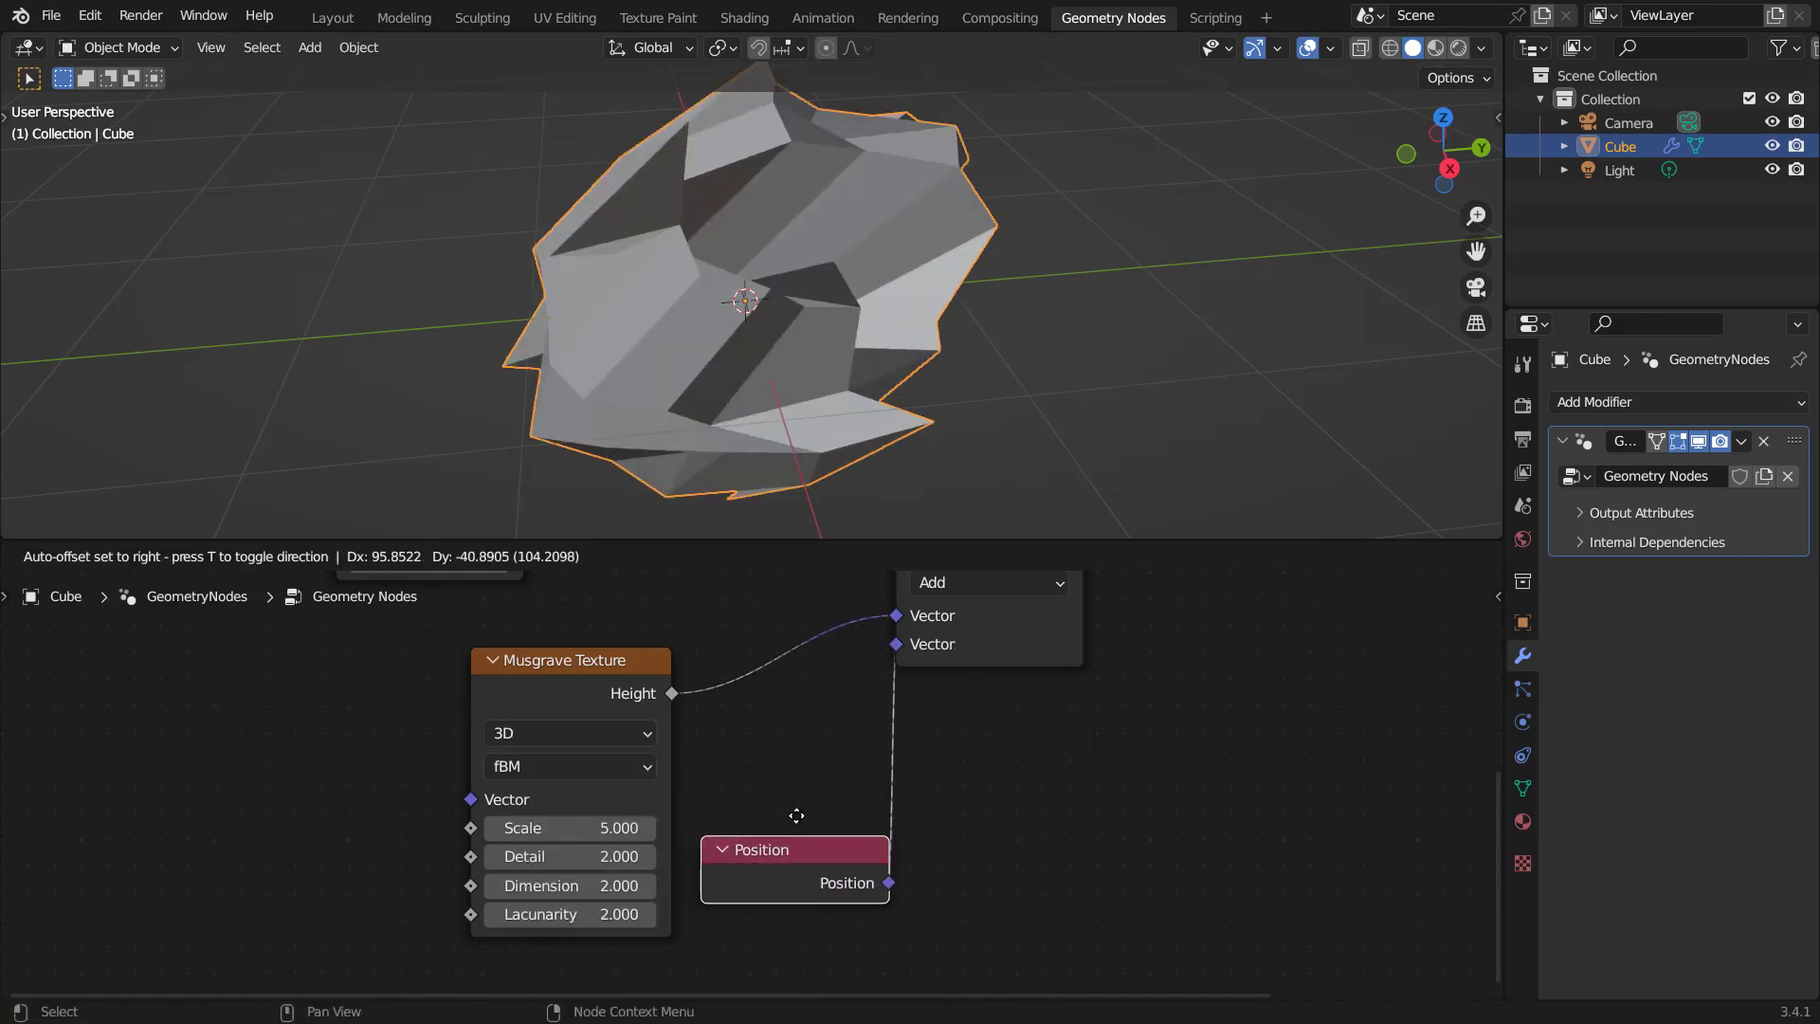
{"action": "left_click", "coordinate": [569, 931]}
Set the Musgrave Texture's Scale to 2.
{"action": "mouse_move", "coordinate": [942, 735]}
{"action": "middle_mouse_down"}
{"action": "mouse_move", "coordinate": [933, 867]}
{"action": "mouse_move", "coordinate": [881, 697]}
{"action": "mouse_move", "coordinate": [932, 769]}
{"action": "middle_mouse_up"}
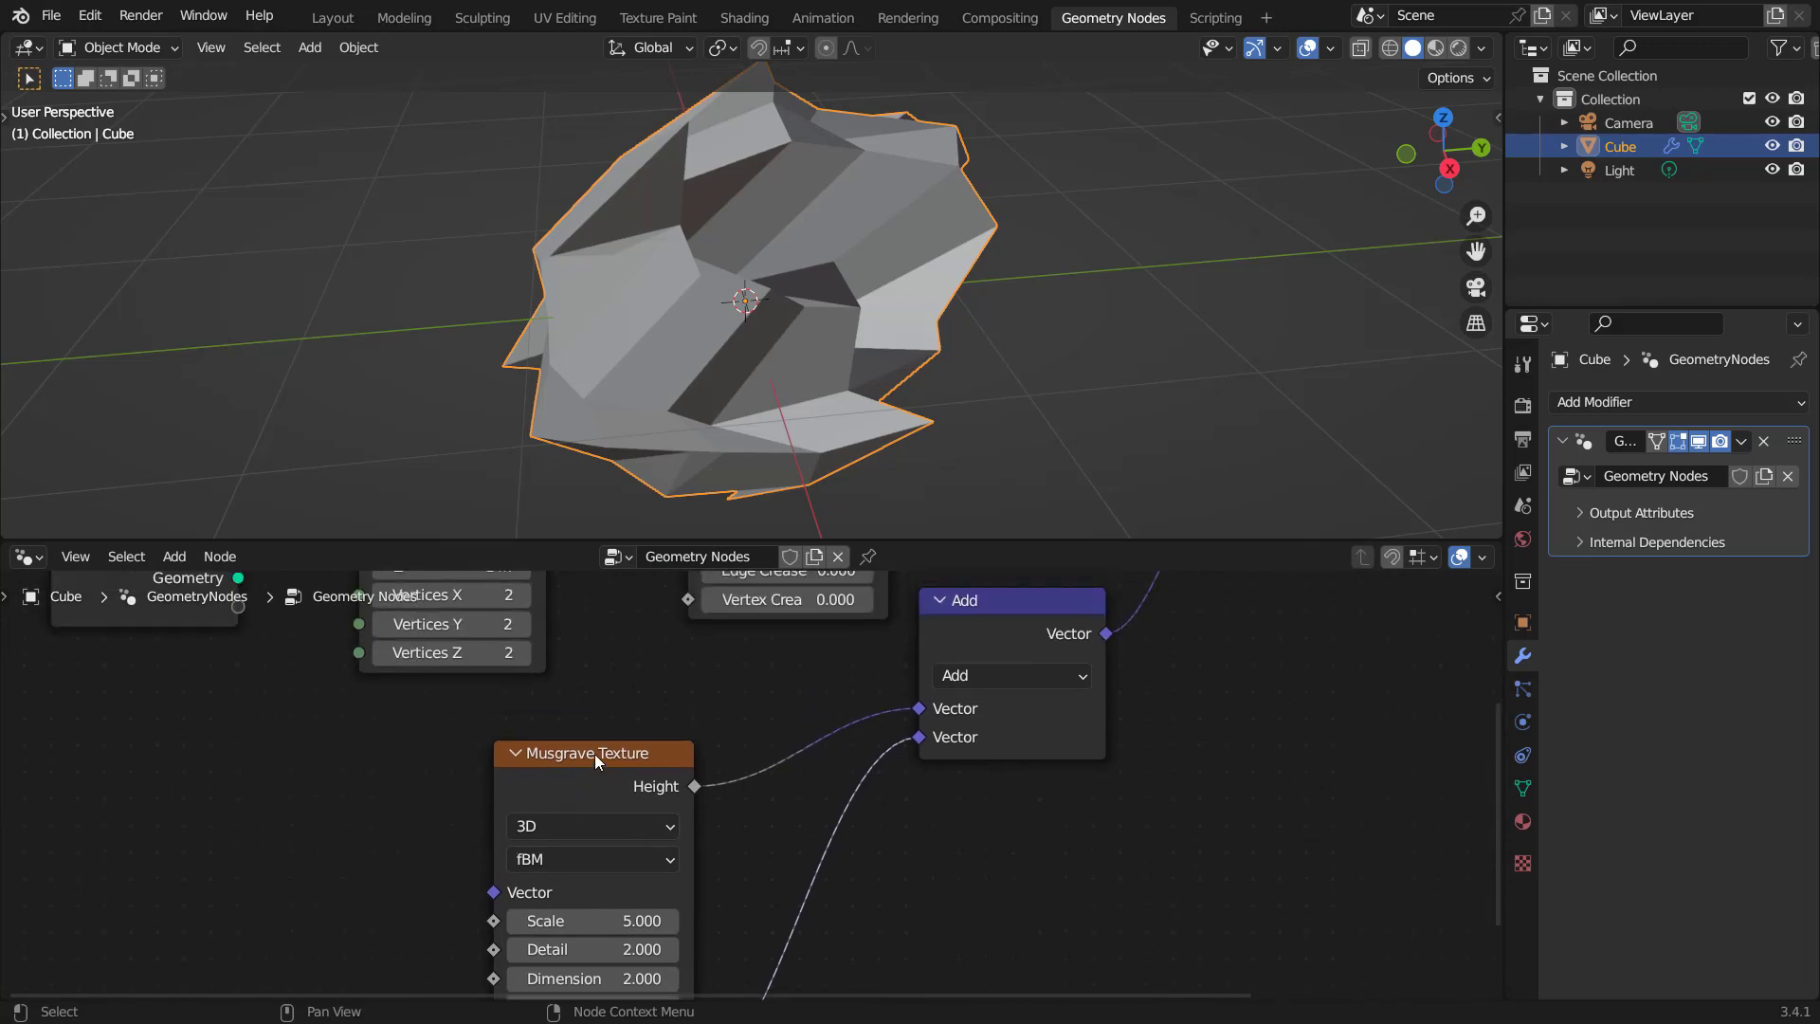
{"action": "middle_click_drag", "start_coordinate": [1076, 654], "coordinate": [959, 874]}
{"action": "middle_click_drag", "start_coordinate": [679, 891], "coordinate": [938, 611]}
{"action": "left_click", "coordinate": [753, 868]}
{"action": "type", "text": "2"}
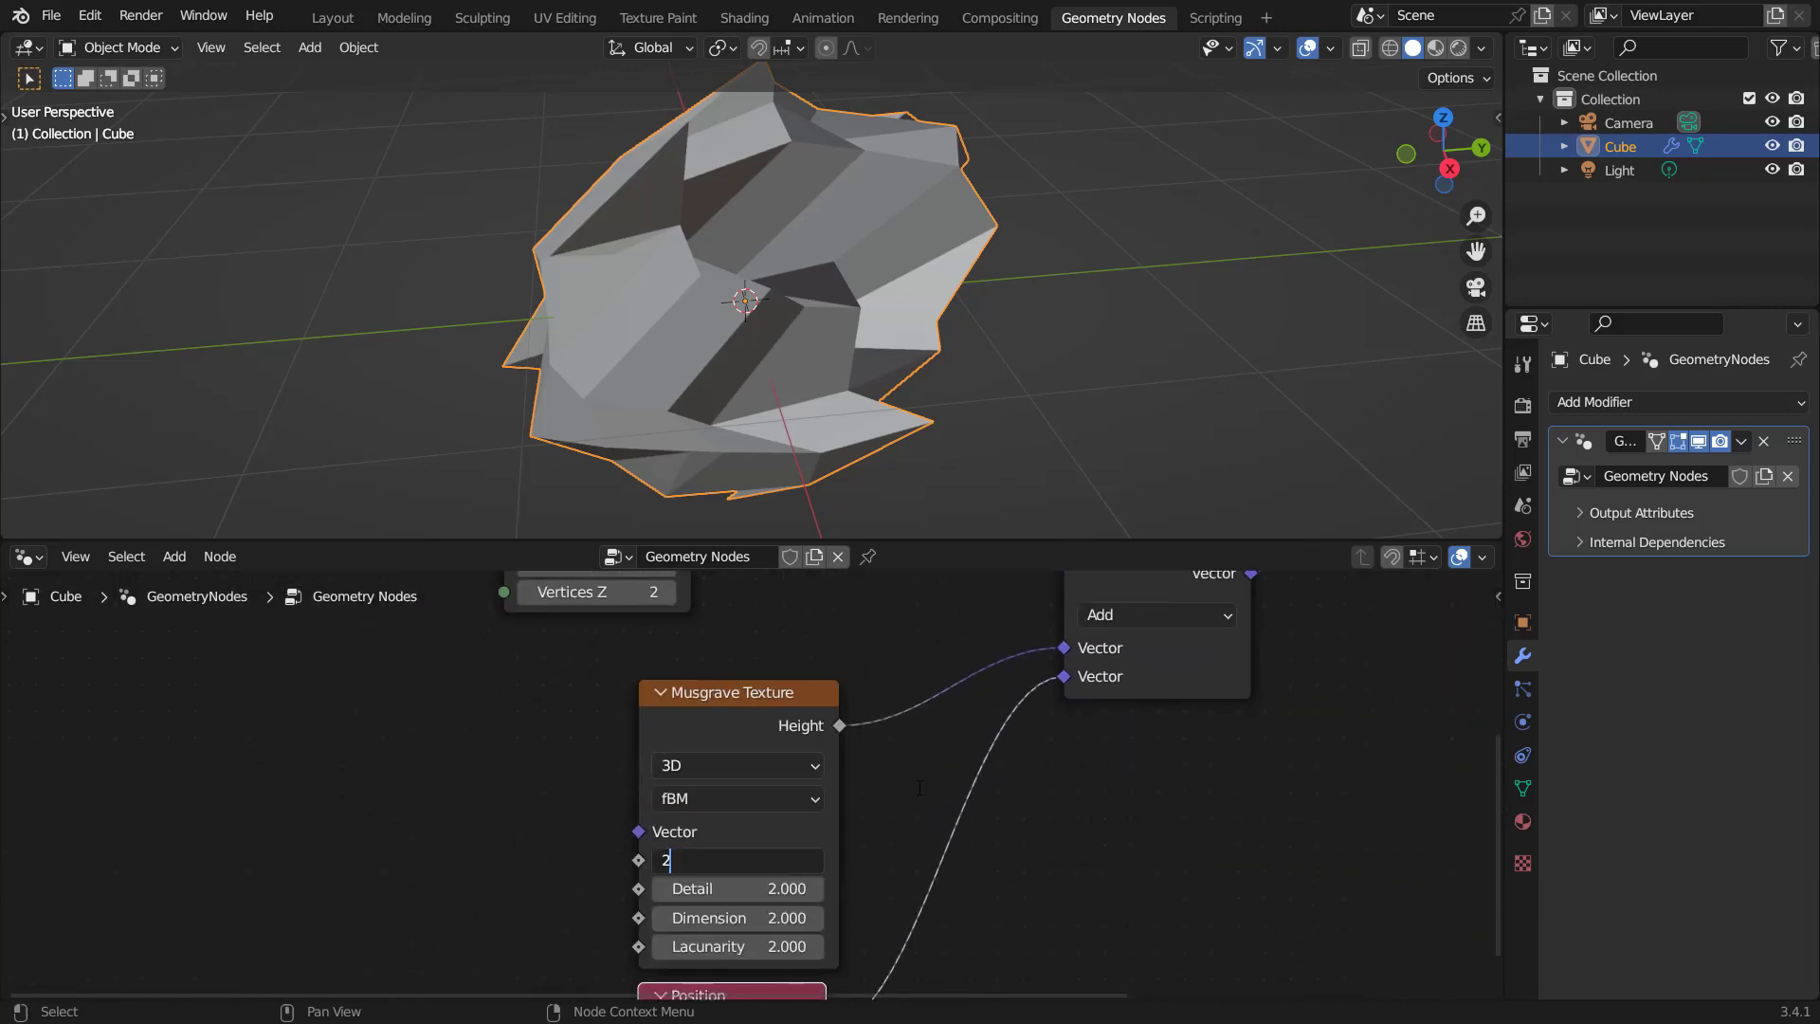
{"action": "key", "text": "Return"}
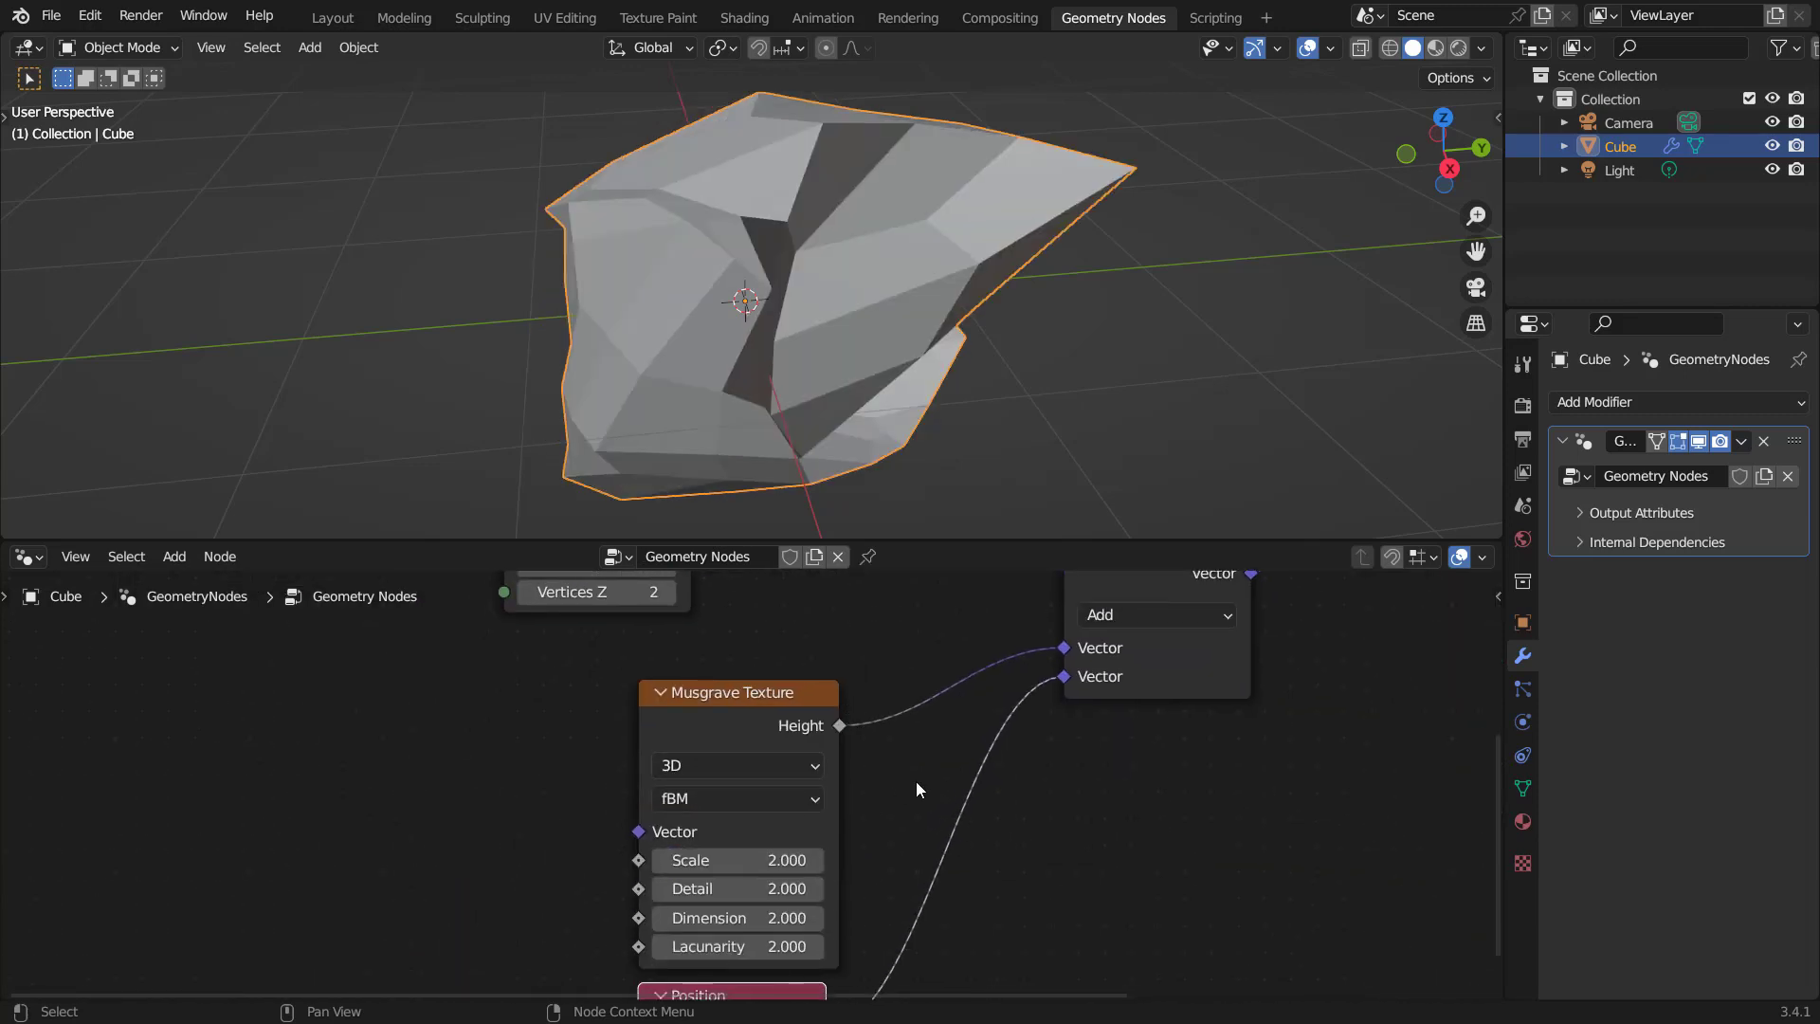
Switch the Musgrave Texture to 4D and move the node clear of the Position node.
{"action": "left_click", "coordinate": [754, 766]}
{"action": "left_click", "coordinate": [720, 880]}
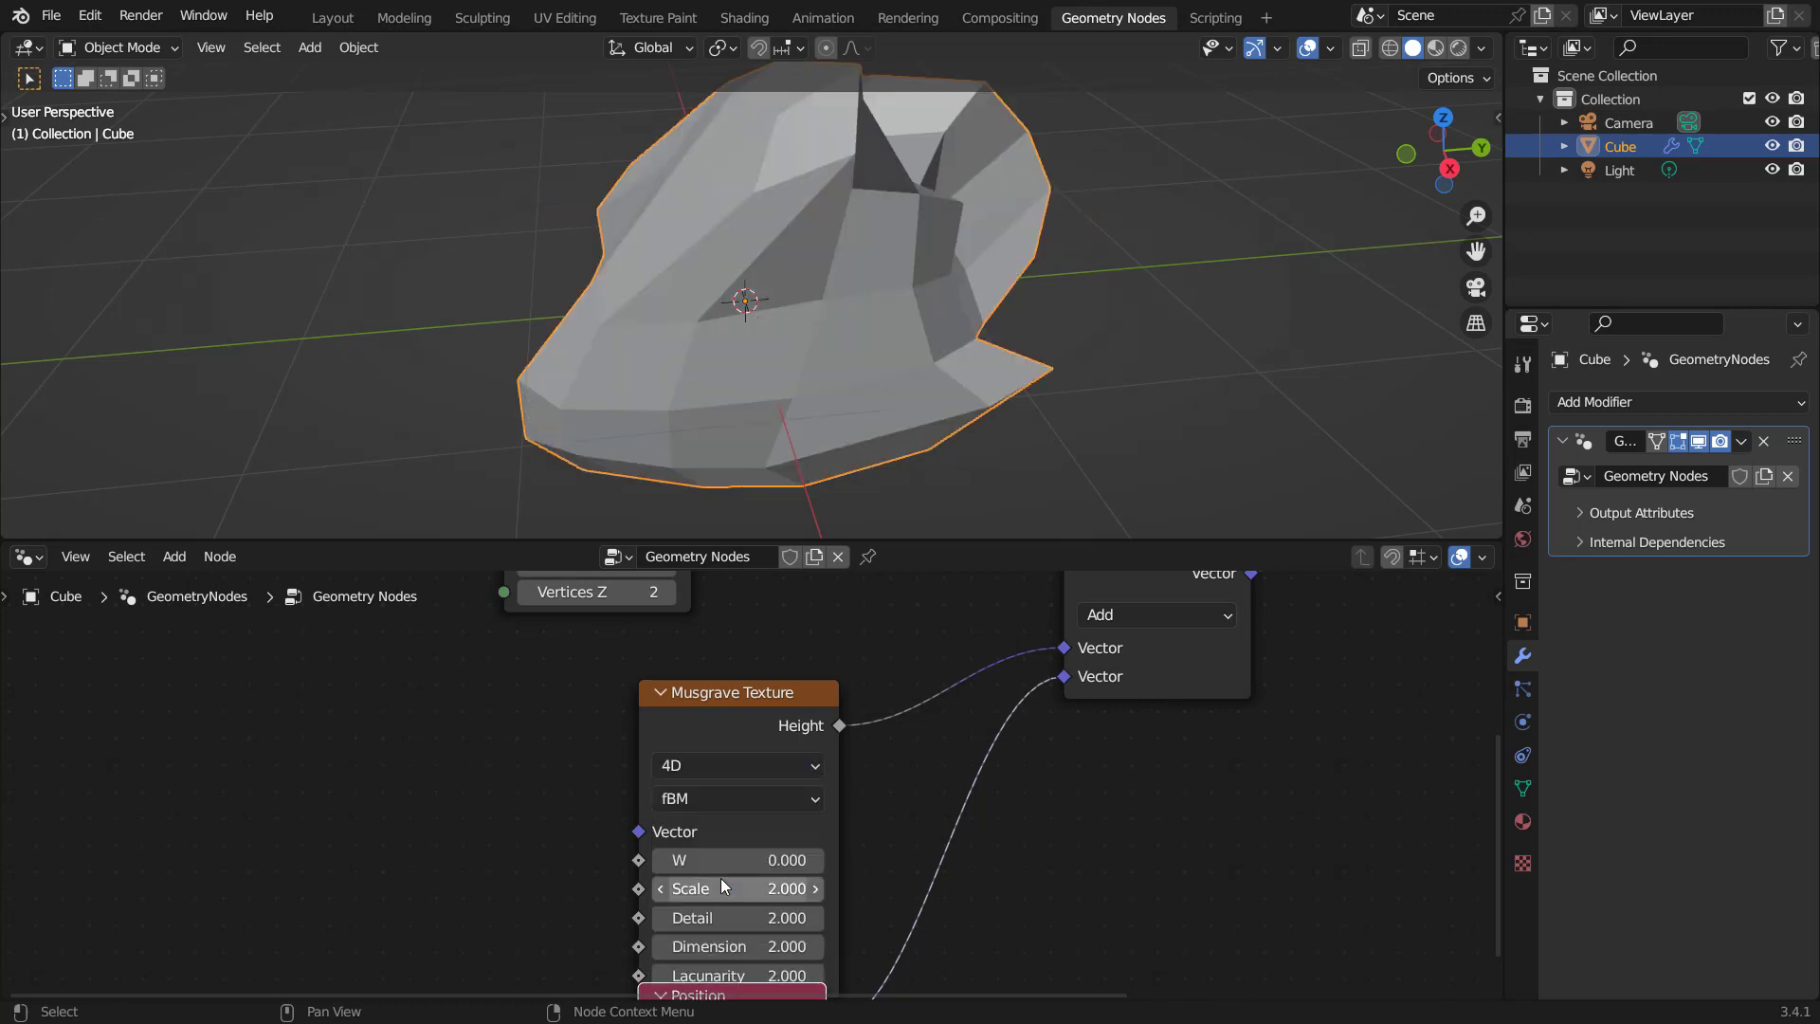
{"action": "left_click_drag", "start_coordinate": [720, 860], "coordinate": [959, 859]}
{"action": "right_click", "coordinate": [730, 858]}
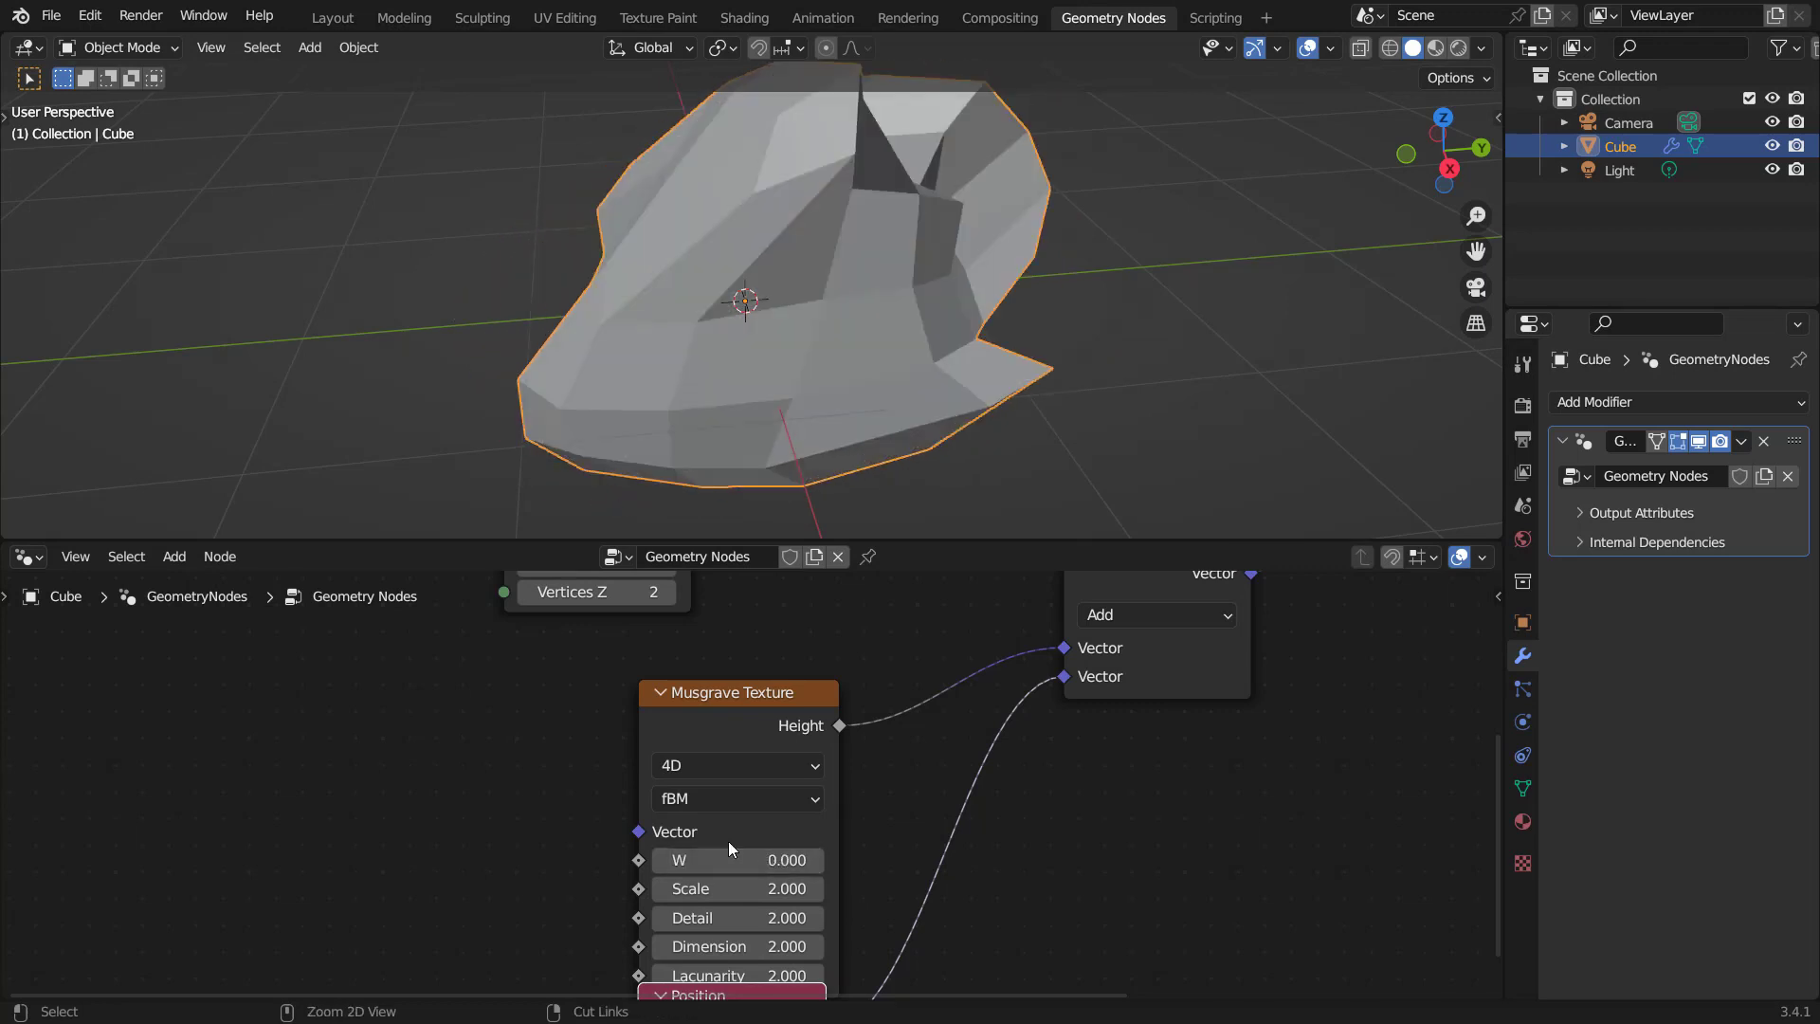
{"action": "left_click_drag", "start_coordinate": [754, 708], "coordinate": [715, 667]}
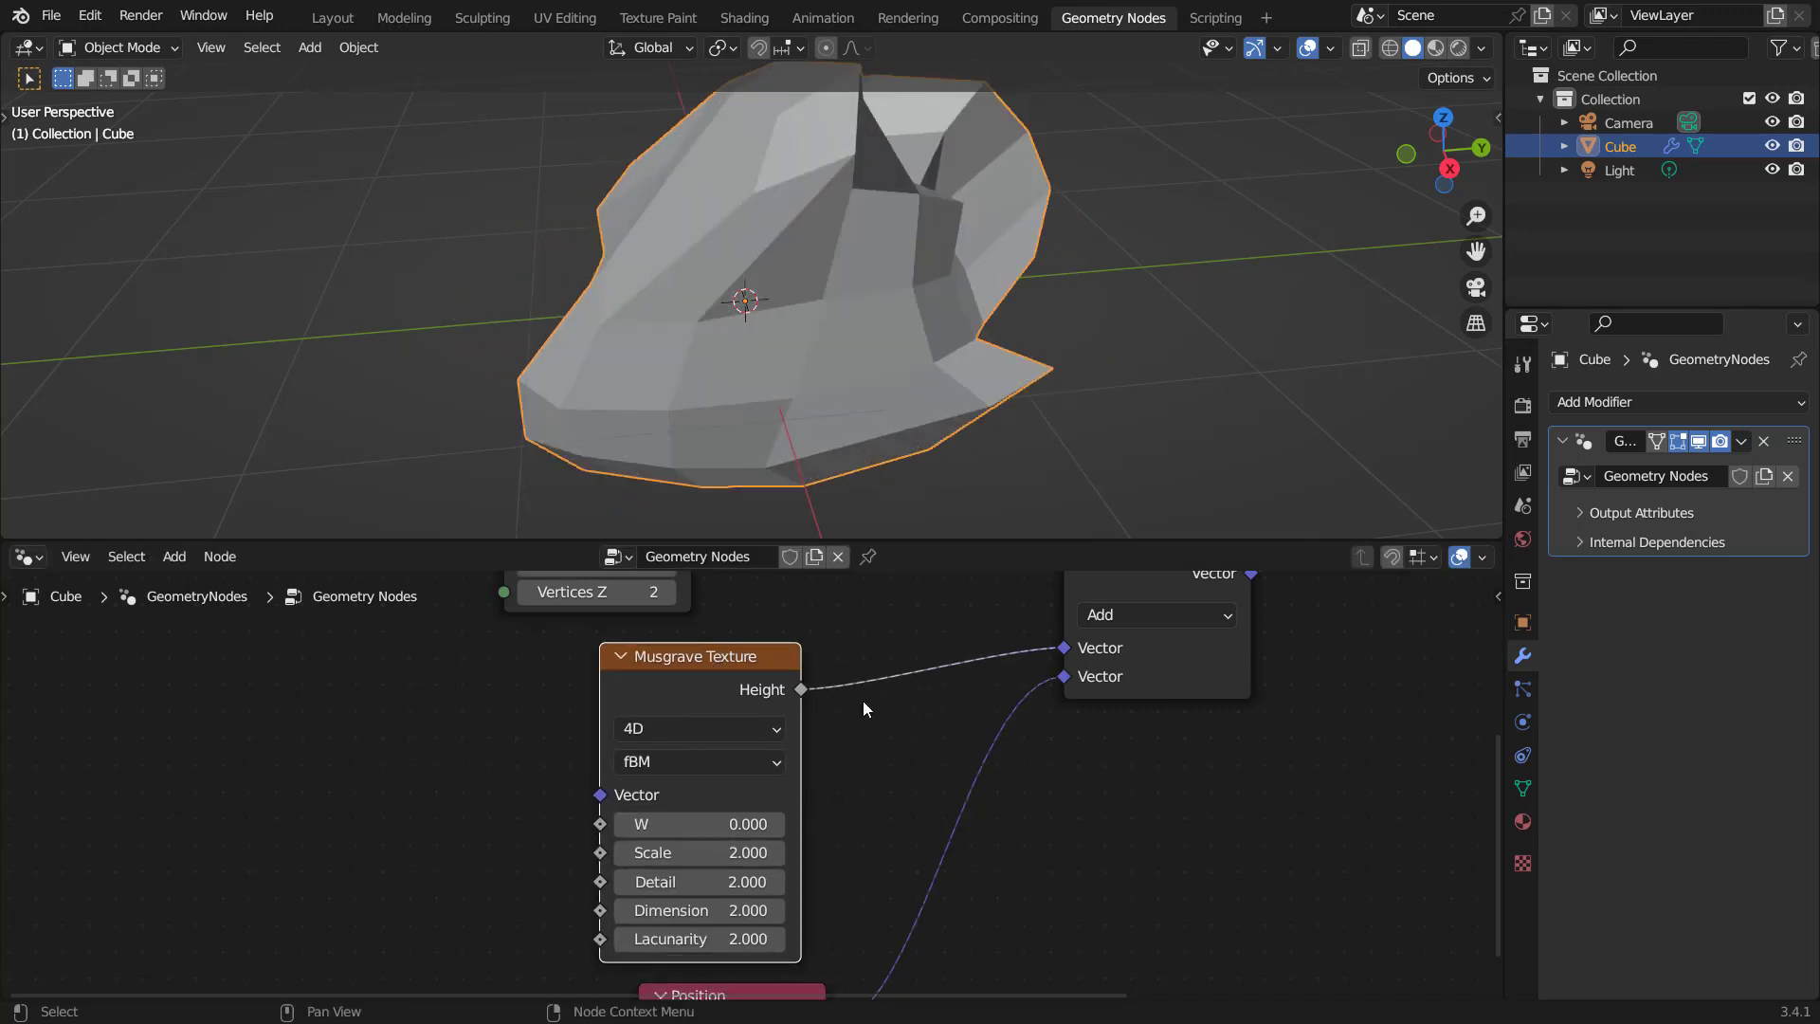
Move the Group Input and Cube nodes away from the Subdivision Surface to make room between them.
{"action": "scroll", "coordinate": [823, 702], "scroll_direction": "down", "scroll_amount": 3}
{"action": "middle_click_drag", "start_coordinate": [739, 664], "coordinate": [921, 803]}
{"action": "left_click_drag", "start_coordinate": [685, 742], "coordinate": [461, 842]}
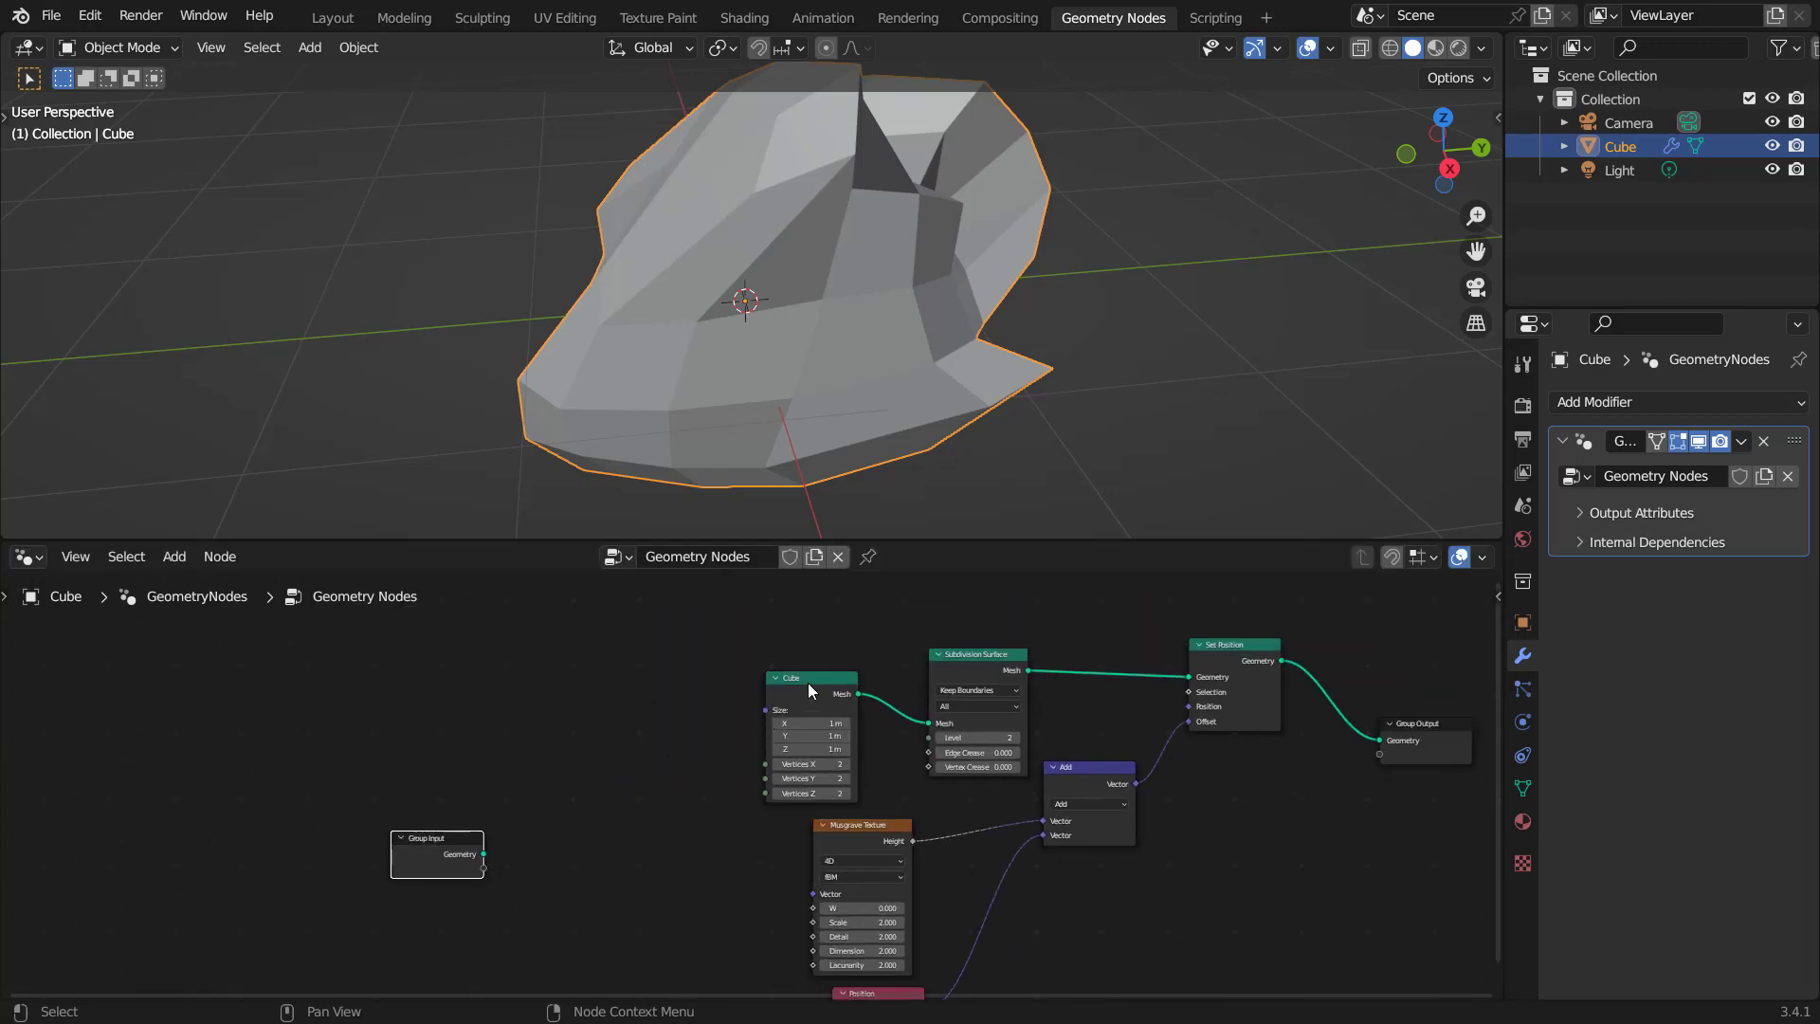
{"action": "left_click_drag", "start_coordinate": [808, 683], "coordinate": [621, 685]}
Insert a Transform node between the Cube and Subdivision Surface nodes.
{"action": "middle_click_drag", "start_coordinate": [874, 321], "coordinate": [818, 531]}
{"action": "scroll", "coordinate": [746, 715], "scroll_direction": "up", "scroll_amount": 2}
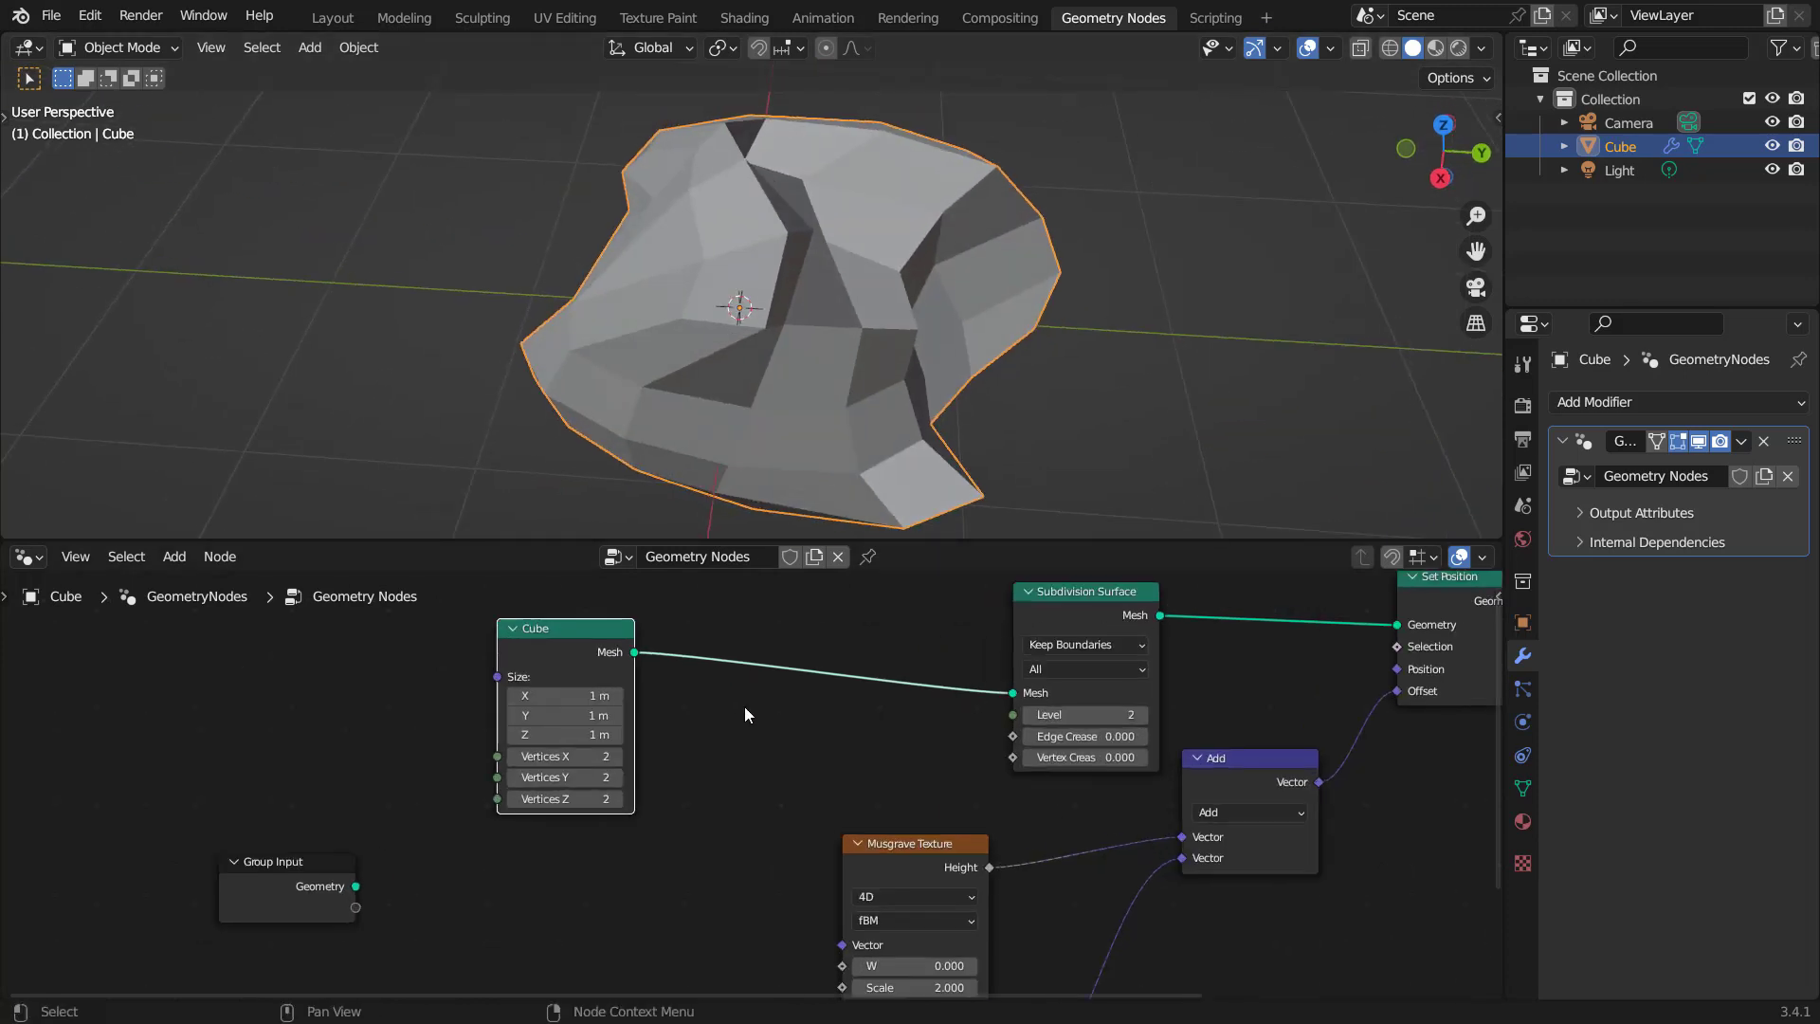
{"action": "middle_click_drag", "start_coordinate": [745, 715], "coordinate": [773, 812]}
{"action": "key", "text": "shift+a"}
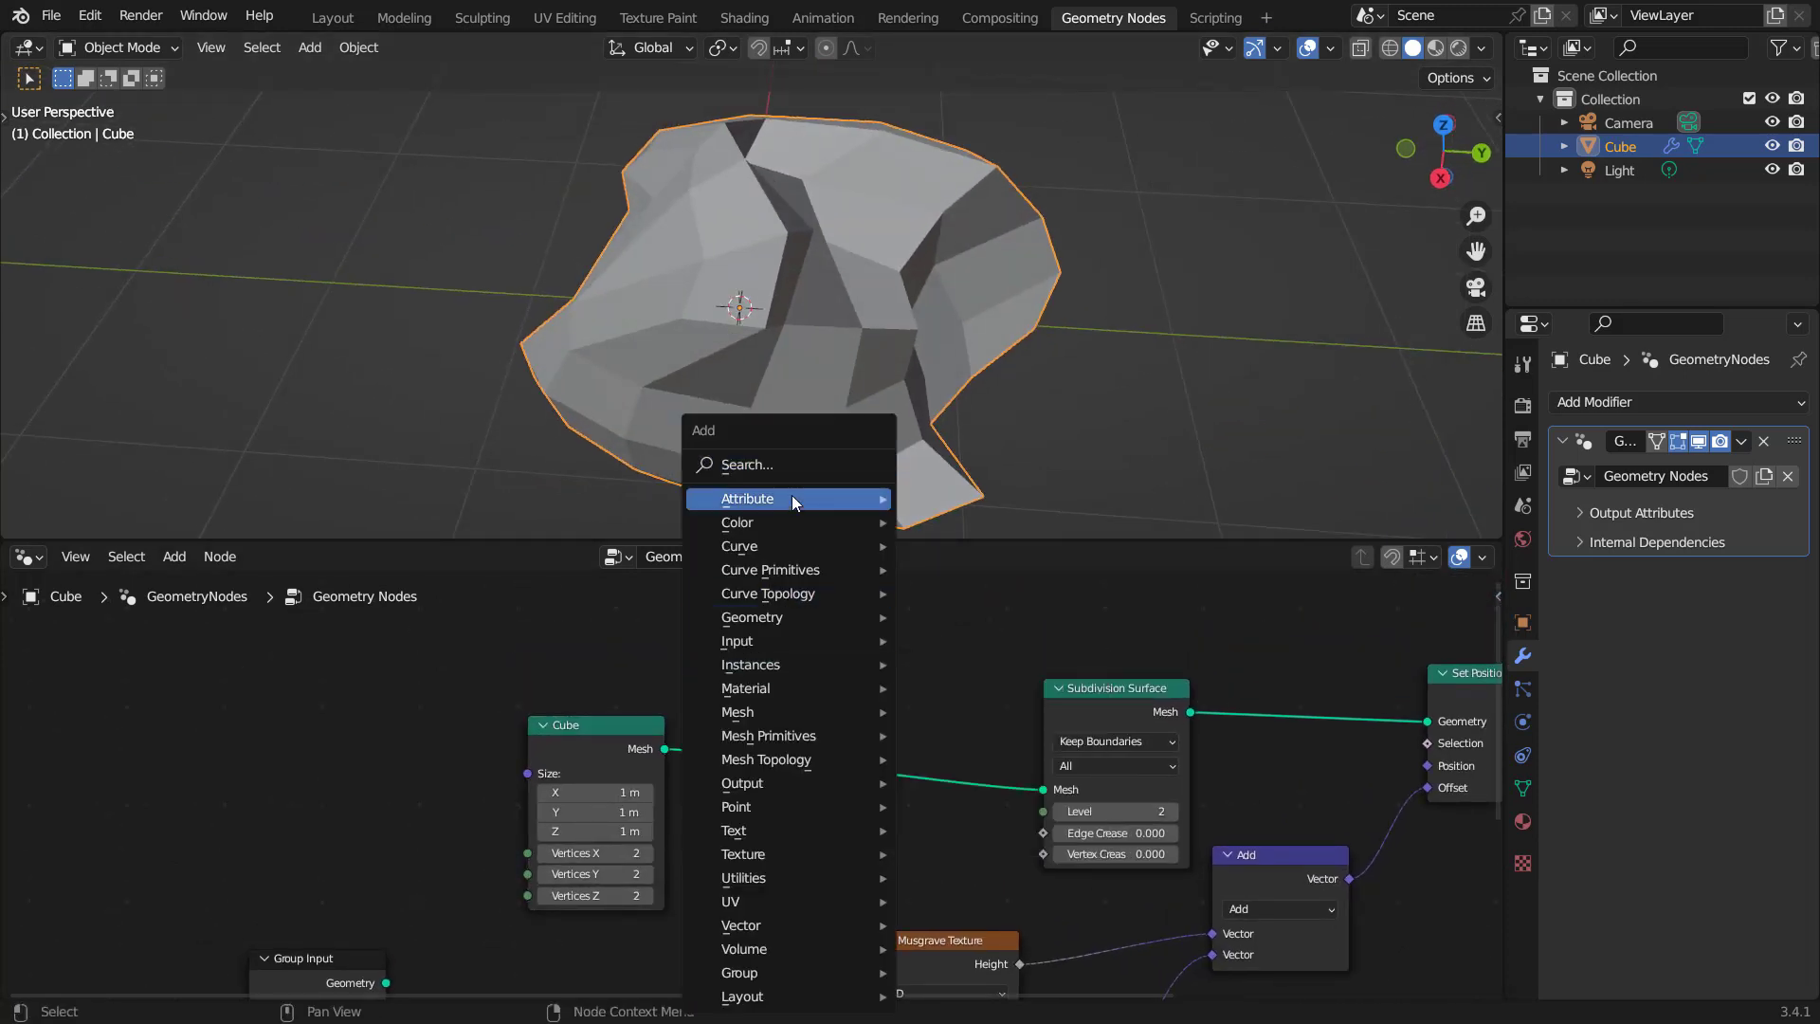
{"action": "left_click", "coordinate": [788, 468]}
{"action": "type", "text": "tr"}
{"action": "left_click", "coordinate": [849, 511]}
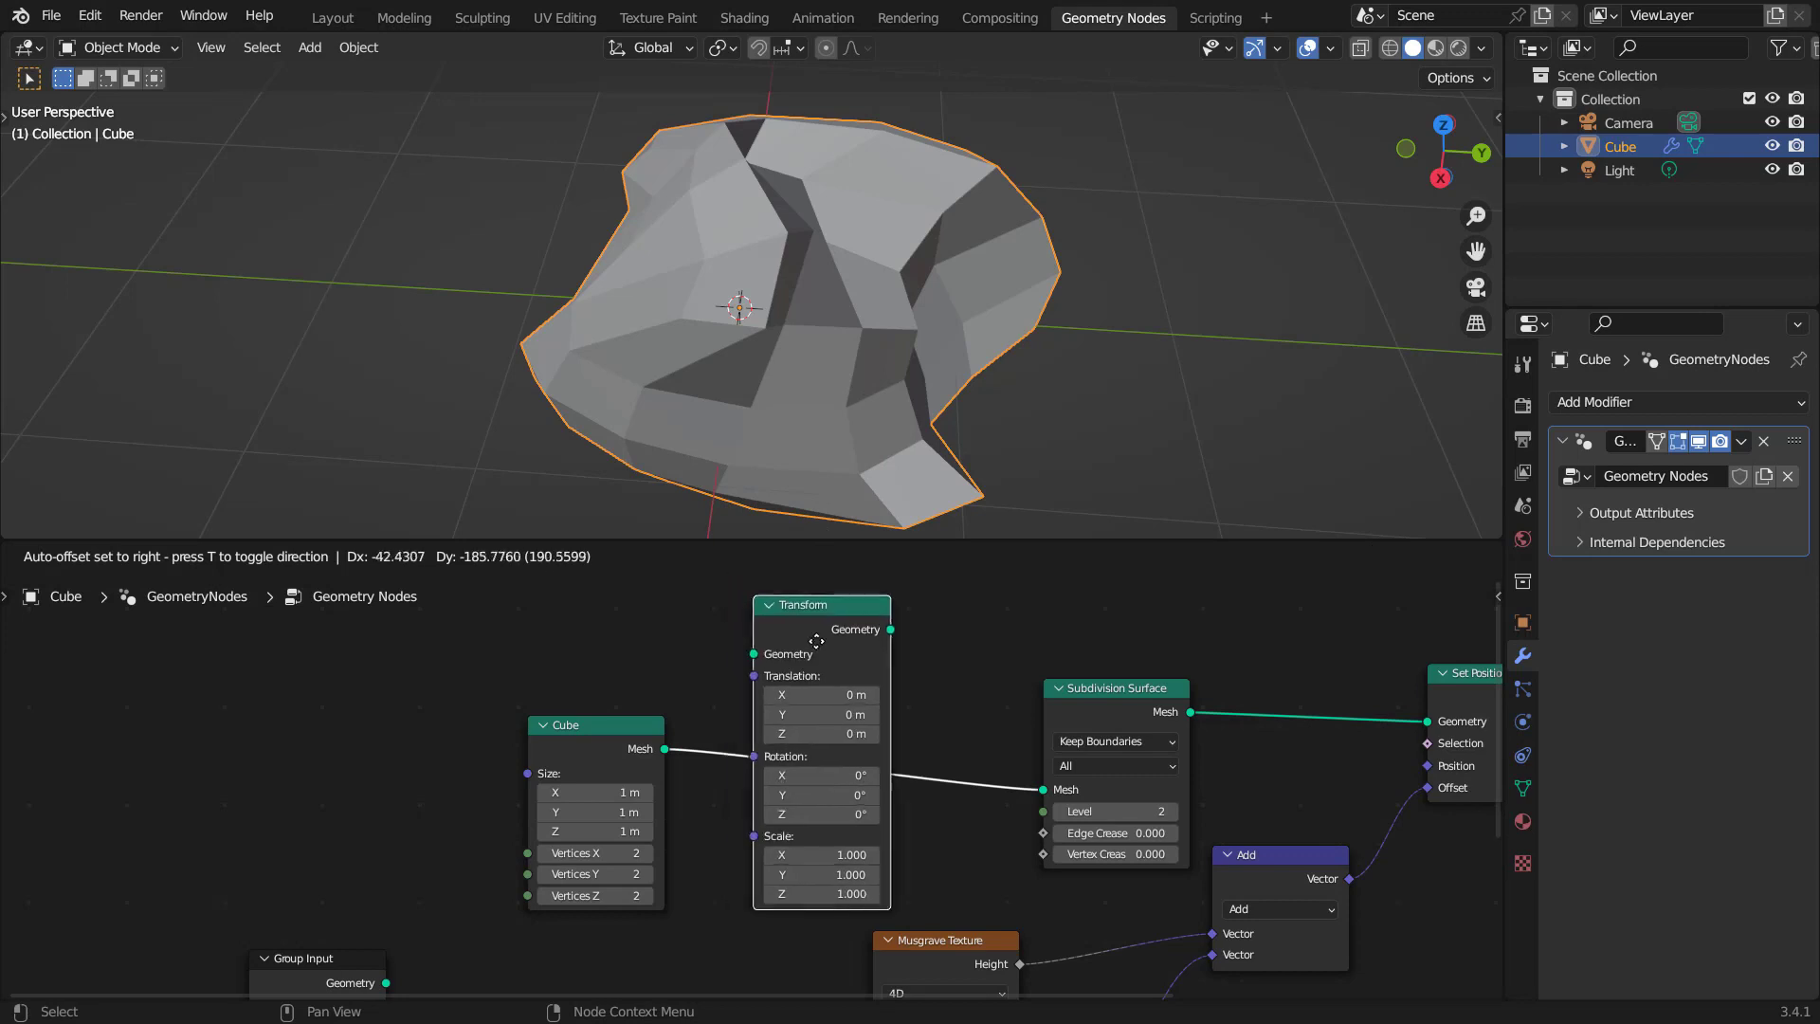
{"action": "left_click", "coordinate": [816, 641]}
Set the Transform node's Scale to 1.7 in X and 1.8 in Y.
{"action": "scroll", "coordinate": [836, 887], "scroll_direction": "up", "scroll_amount": 2}
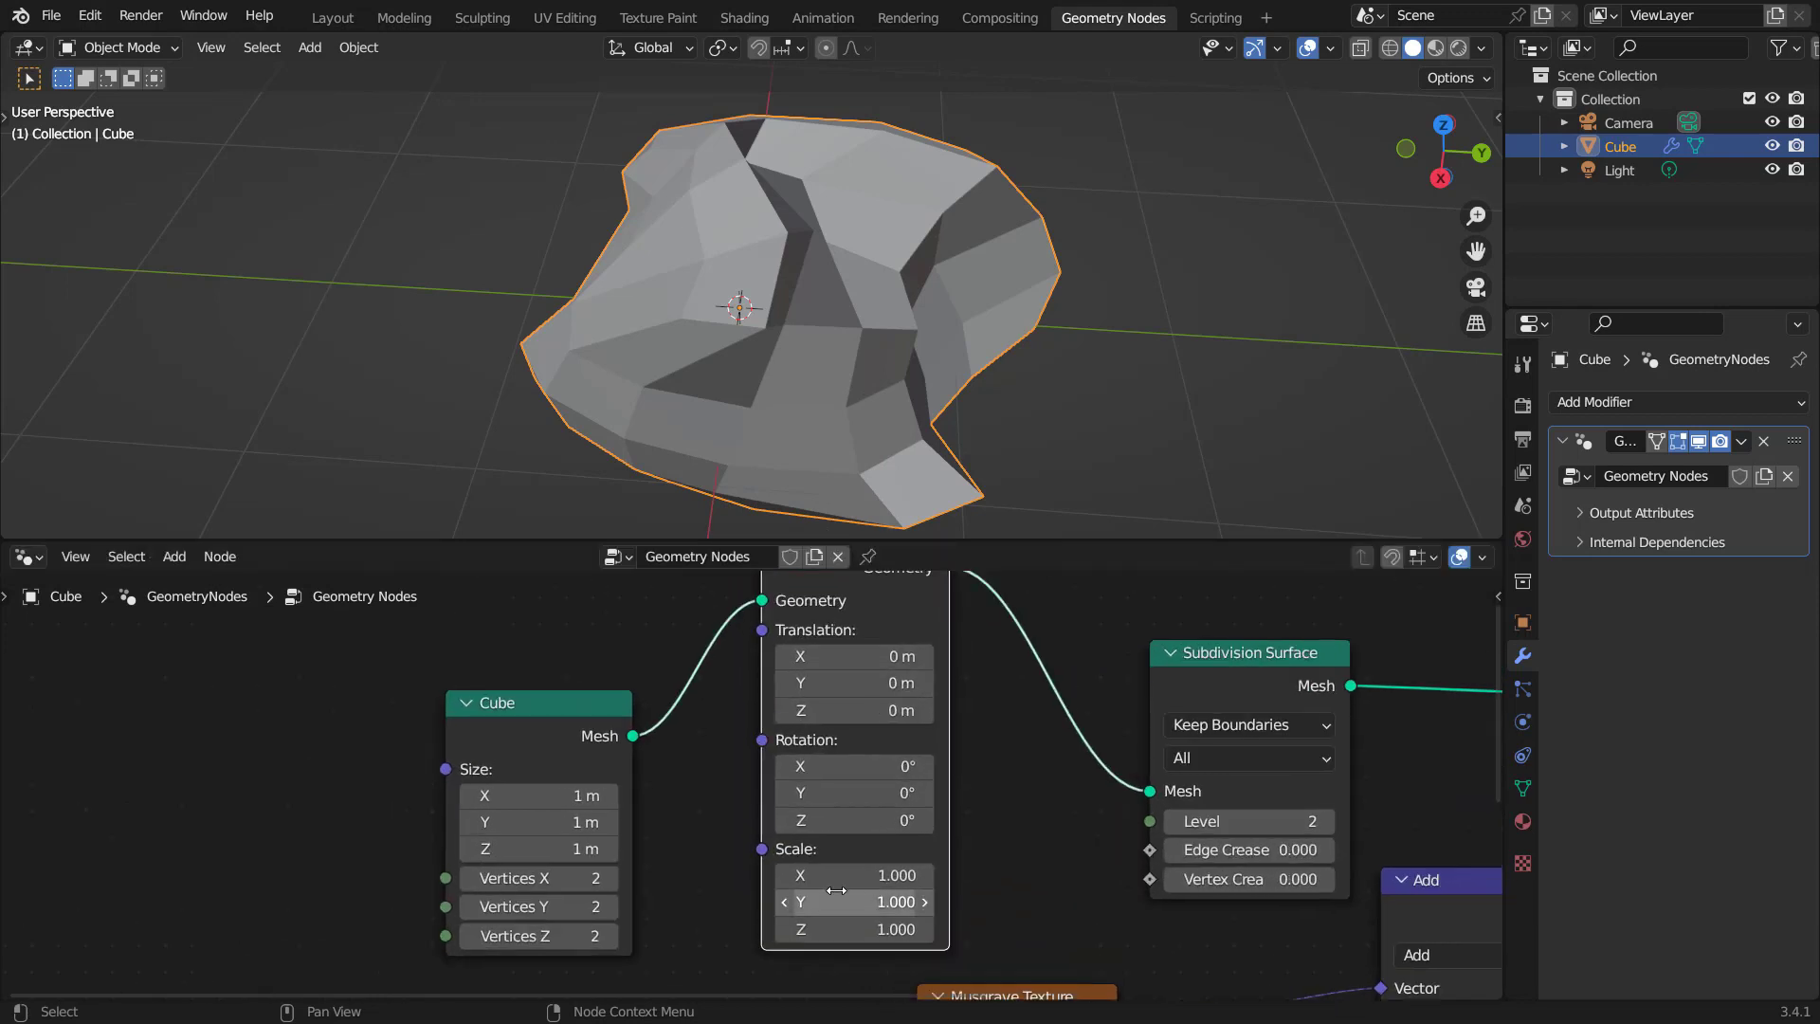
{"action": "left_click_drag", "start_coordinate": [830, 900], "coordinate": [912, 875]}
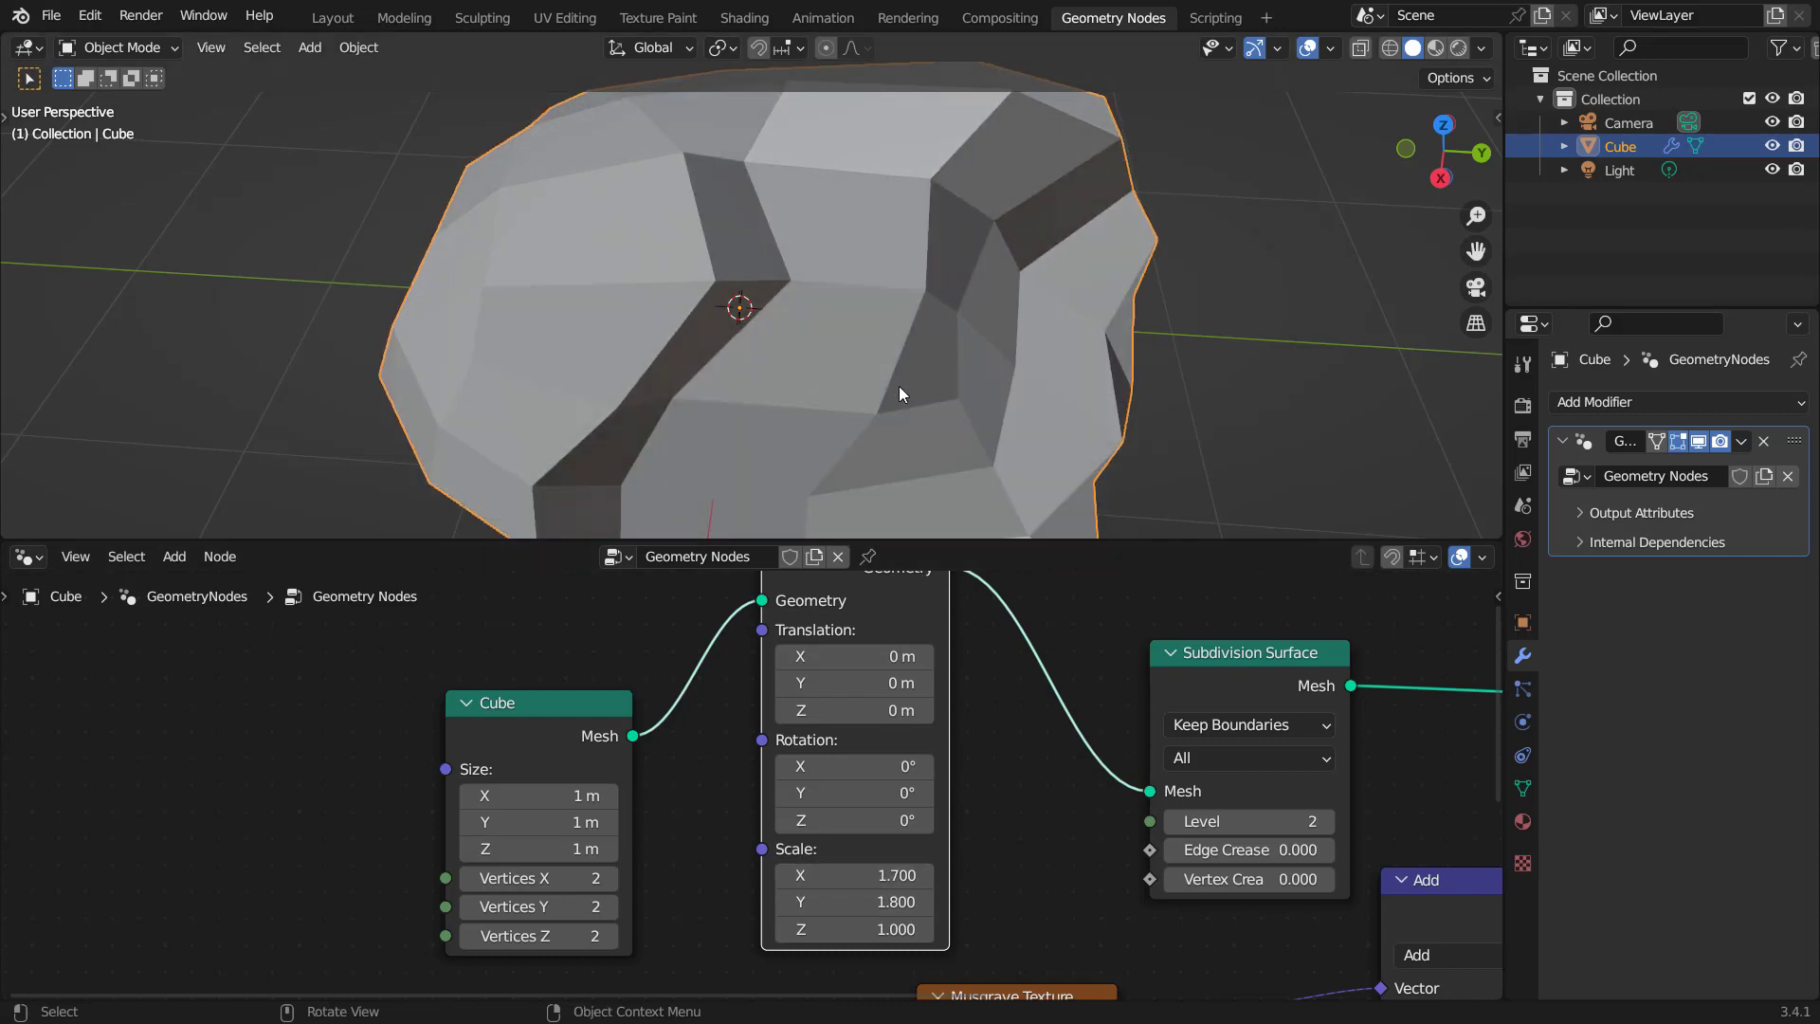
{"action": "scroll", "coordinate": [895, 389], "scroll_direction": "down", "scroll_amount": 3}
{"action": "middle_click_drag", "start_coordinate": [895, 389], "coordinate": [910, 313]}
Set the Musgrave Texture's Scale to 1.
{"action": "middle_click_drag", "start_coordinate": [1017, 886], "coordinate": [850, 504]}
{"action": "left_click", "coordinate": [868, 810]}
{"action": "type", "text": "1"}
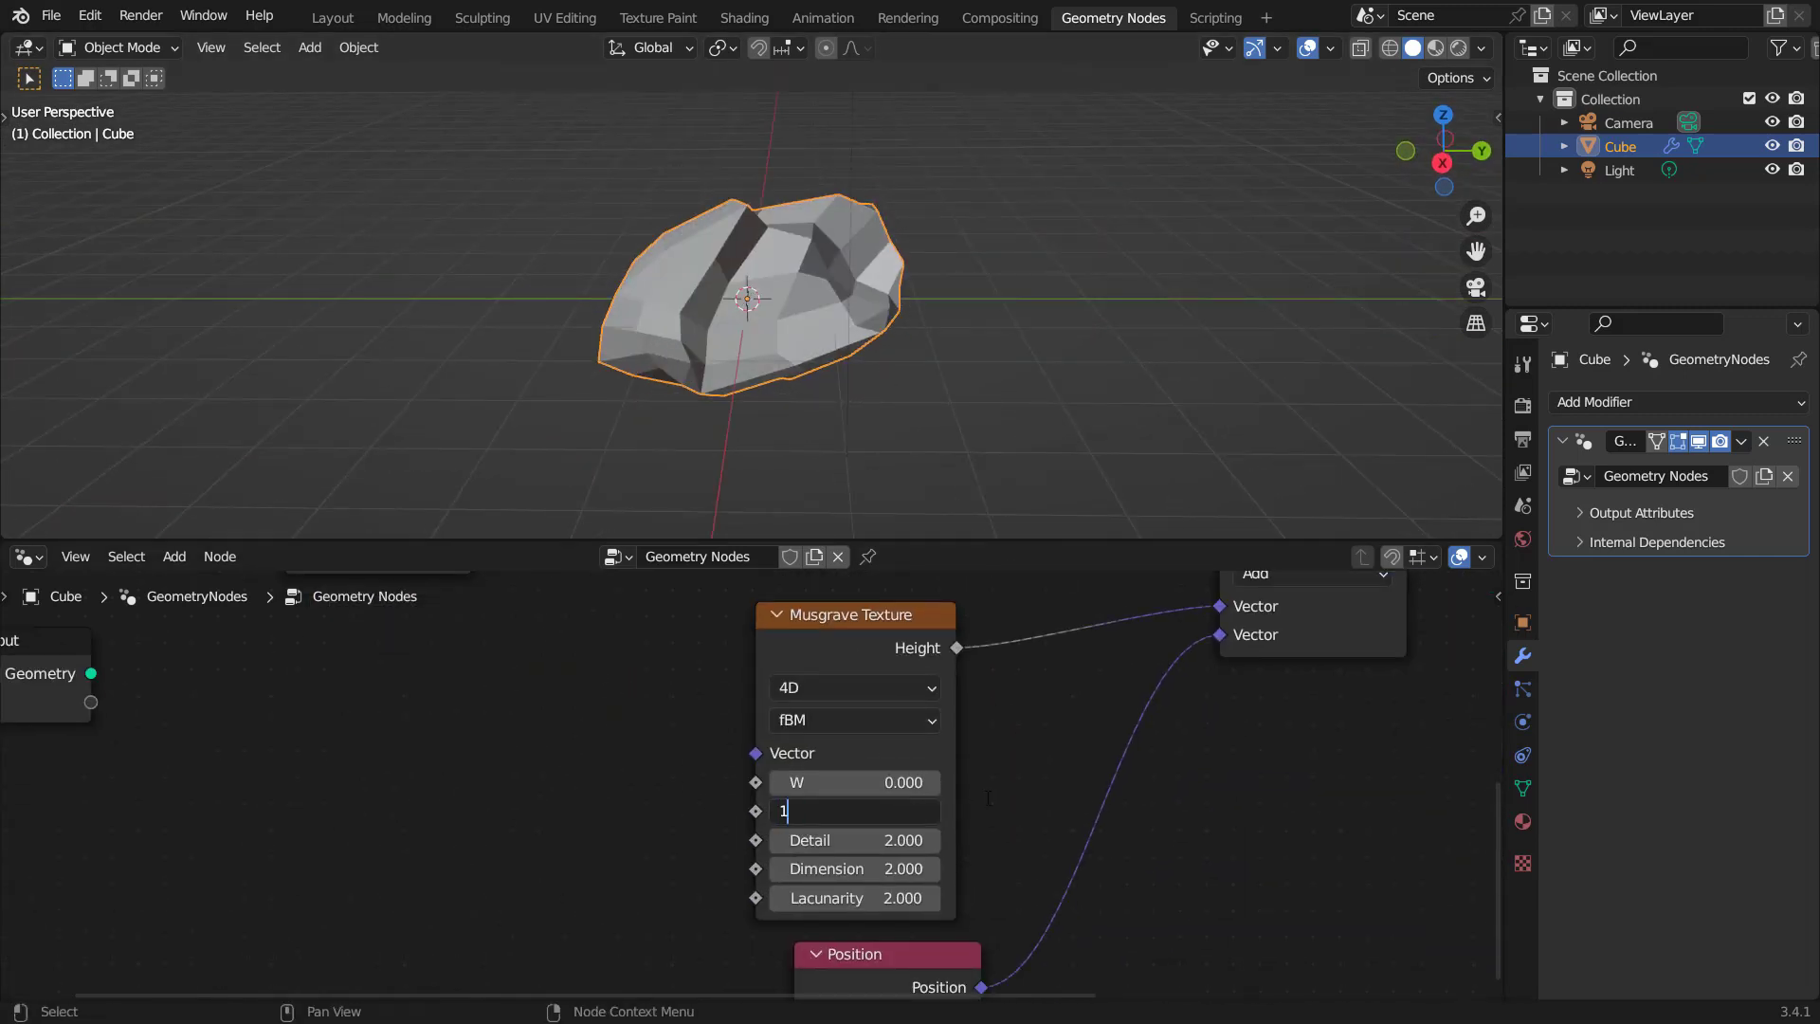
{"action": "key", "text": "Return"}
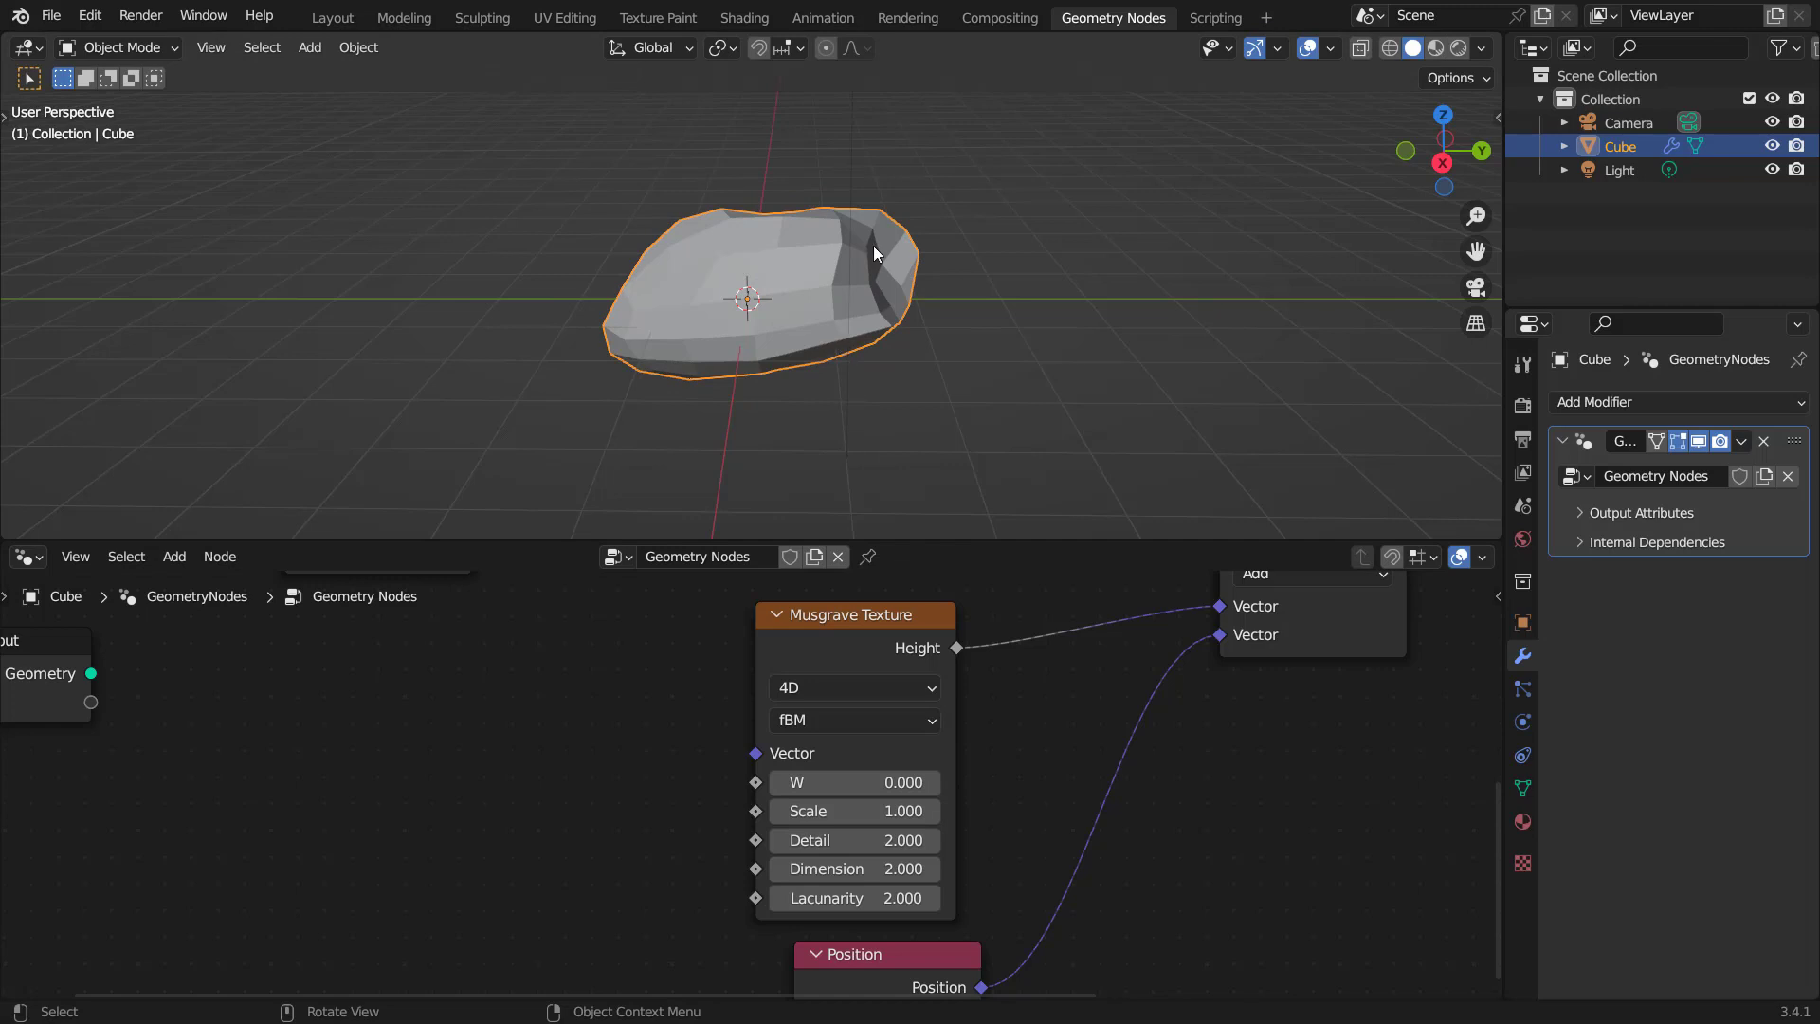
Adjust the Musgrave Texture's W to 9.9 and its Scale to 1.35 to reshape the rock.
{"action": "middle_click_drag", "start_coordinate": [874, 246], "coordinate": [720, 455]}
{"action": "left_click_drag", "start_coordinate": [848, 782], "coordinate": [938, 782]}
{"action": "left_click_drag", "start_coordinate": [853, 782], "coordinate": [1078, 726]}
Move the Group Output farther from the Set Position node to make room for more nodes.
{"action": "scroll", "coordinate": [1100, 707], "scroll_direction": "down", "scroll_amount": 3}
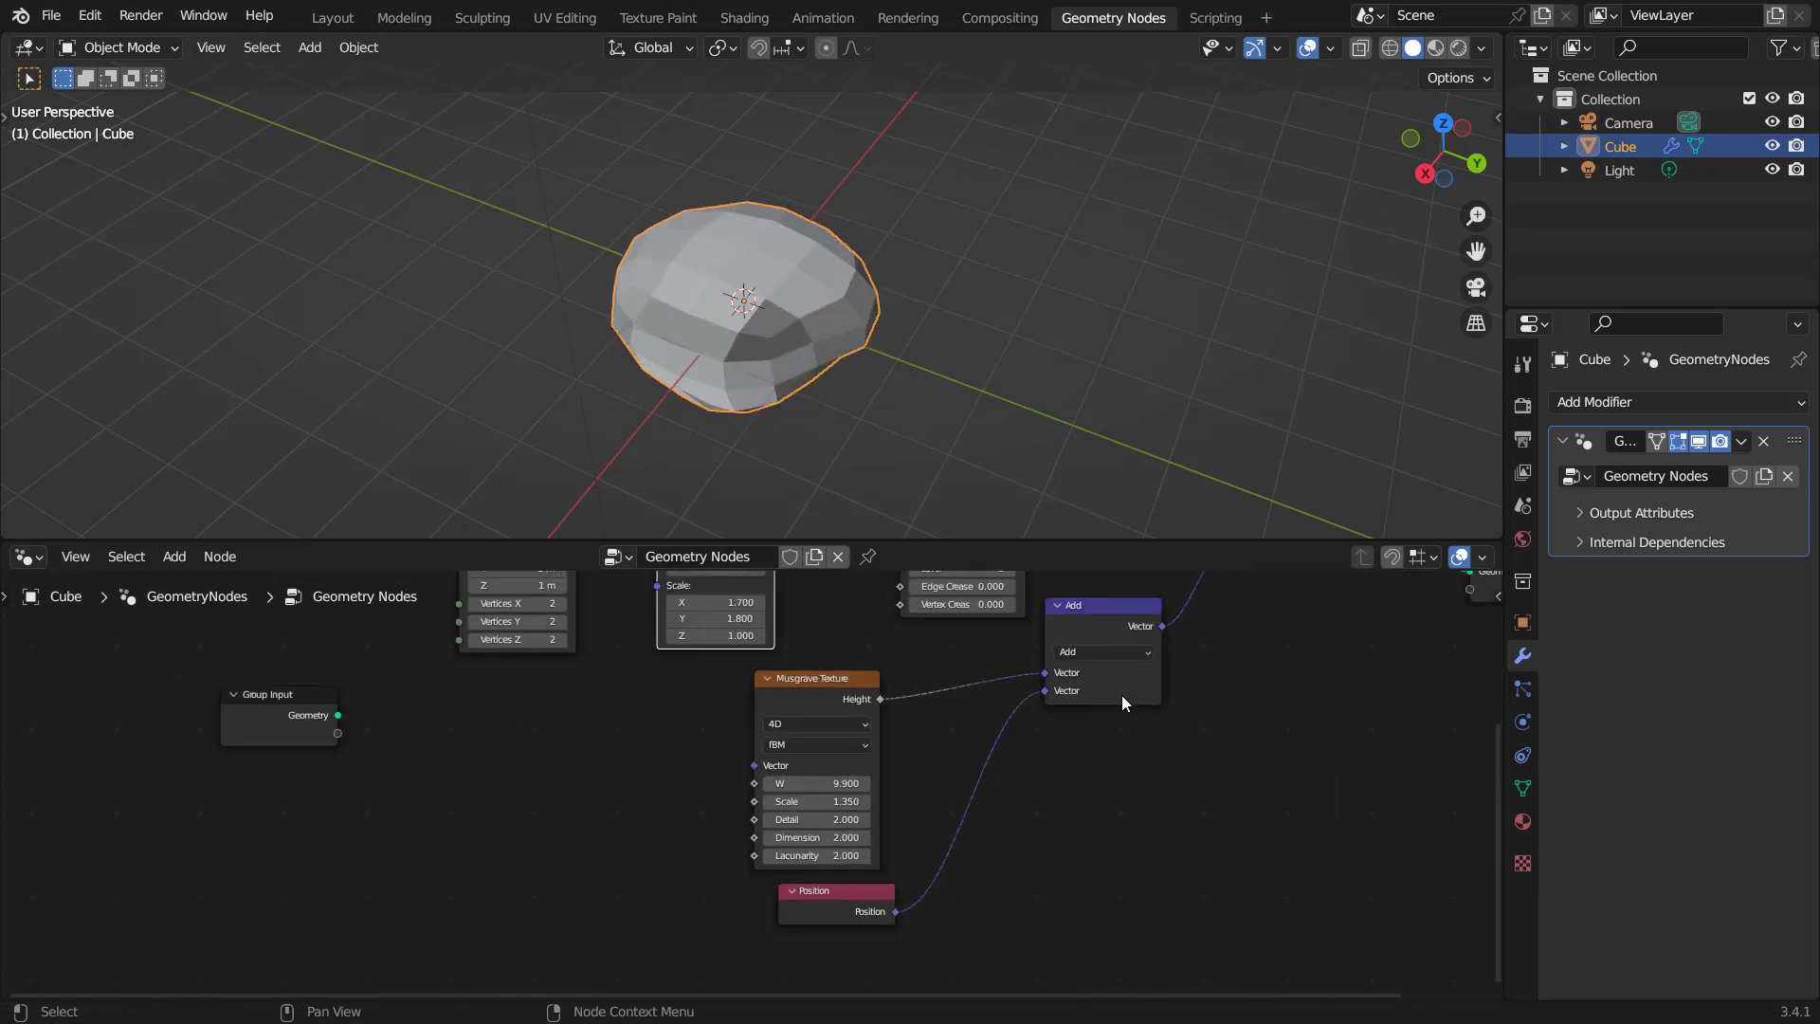
{"action": "middle_click_drag", "start_coordinate": [1122, 696], "coordinate": [532, 913]}
{"action": "left_click_drag", "start_coordinate": [1050, 737], "coordinate": [876, 902]}
{"action": "left_click_drag", "start_coordinate": [946, 837], "coordinate": [1205, 839]}
Insert a Distribute Points on Faces node between Set Position and Group Output.
{"action": "scroll", "coordinate": [909, 323], "scroll_direction": "up", "scroll_amount": 2}
{"action": "middle_click_drag", "start_coordinate": [849, 407], "coordinate": [953, 355]}
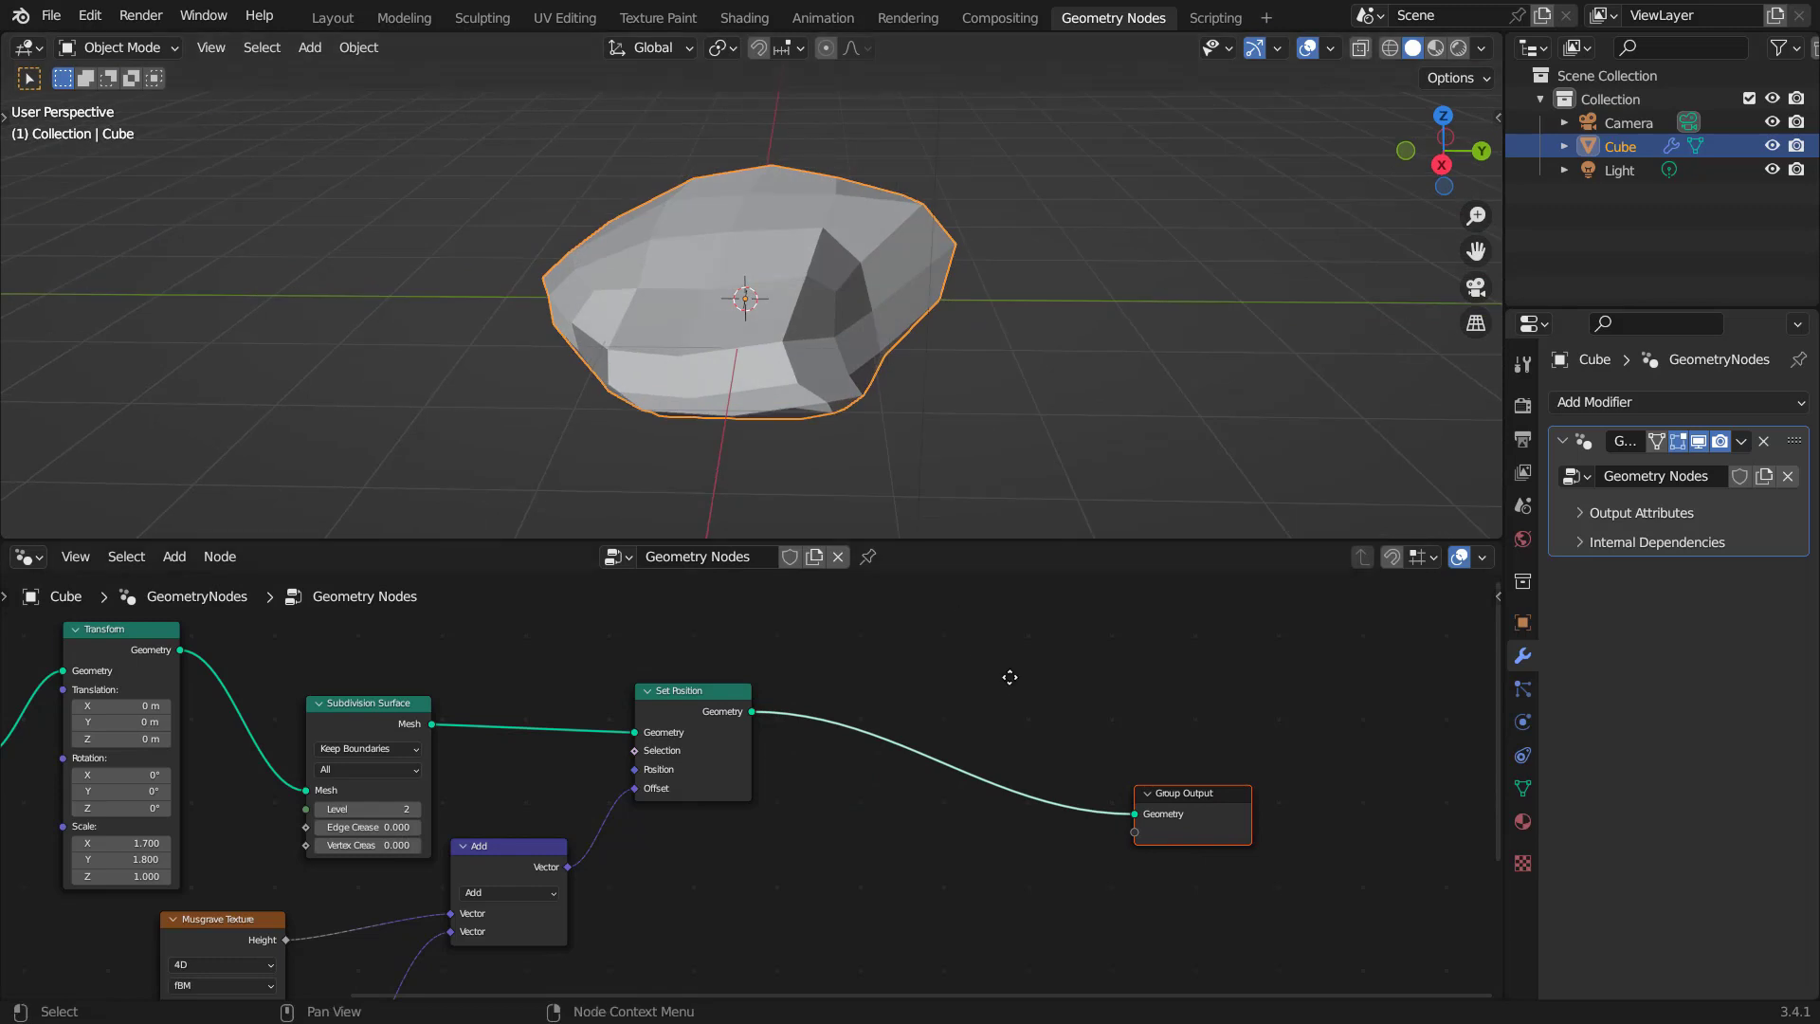
{"action": "middle_click_drag", "start_coordinate": [1008, 679], "coordinate": [958, 755]}
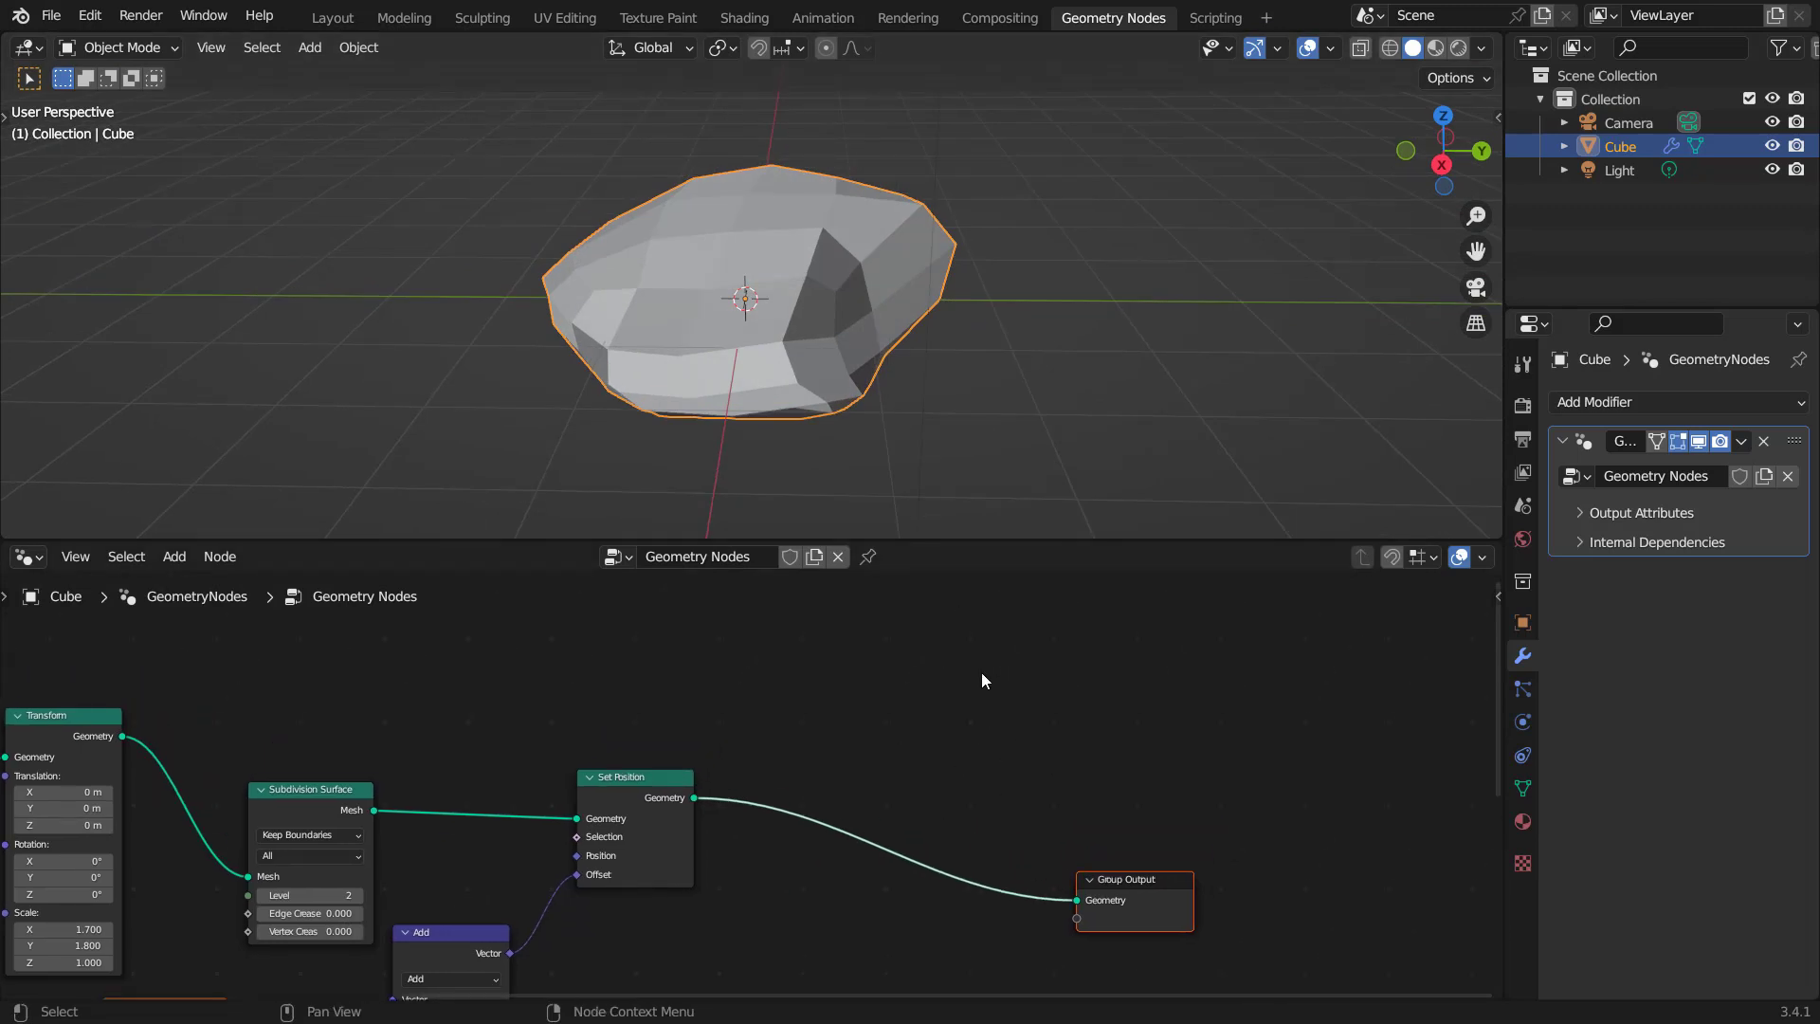
{"action": "left_click", "coordinate": [885, 700]}
{"action": "key", "text": "shift+a"}
{"action": "left_click", "coordinate": [839, 468]}
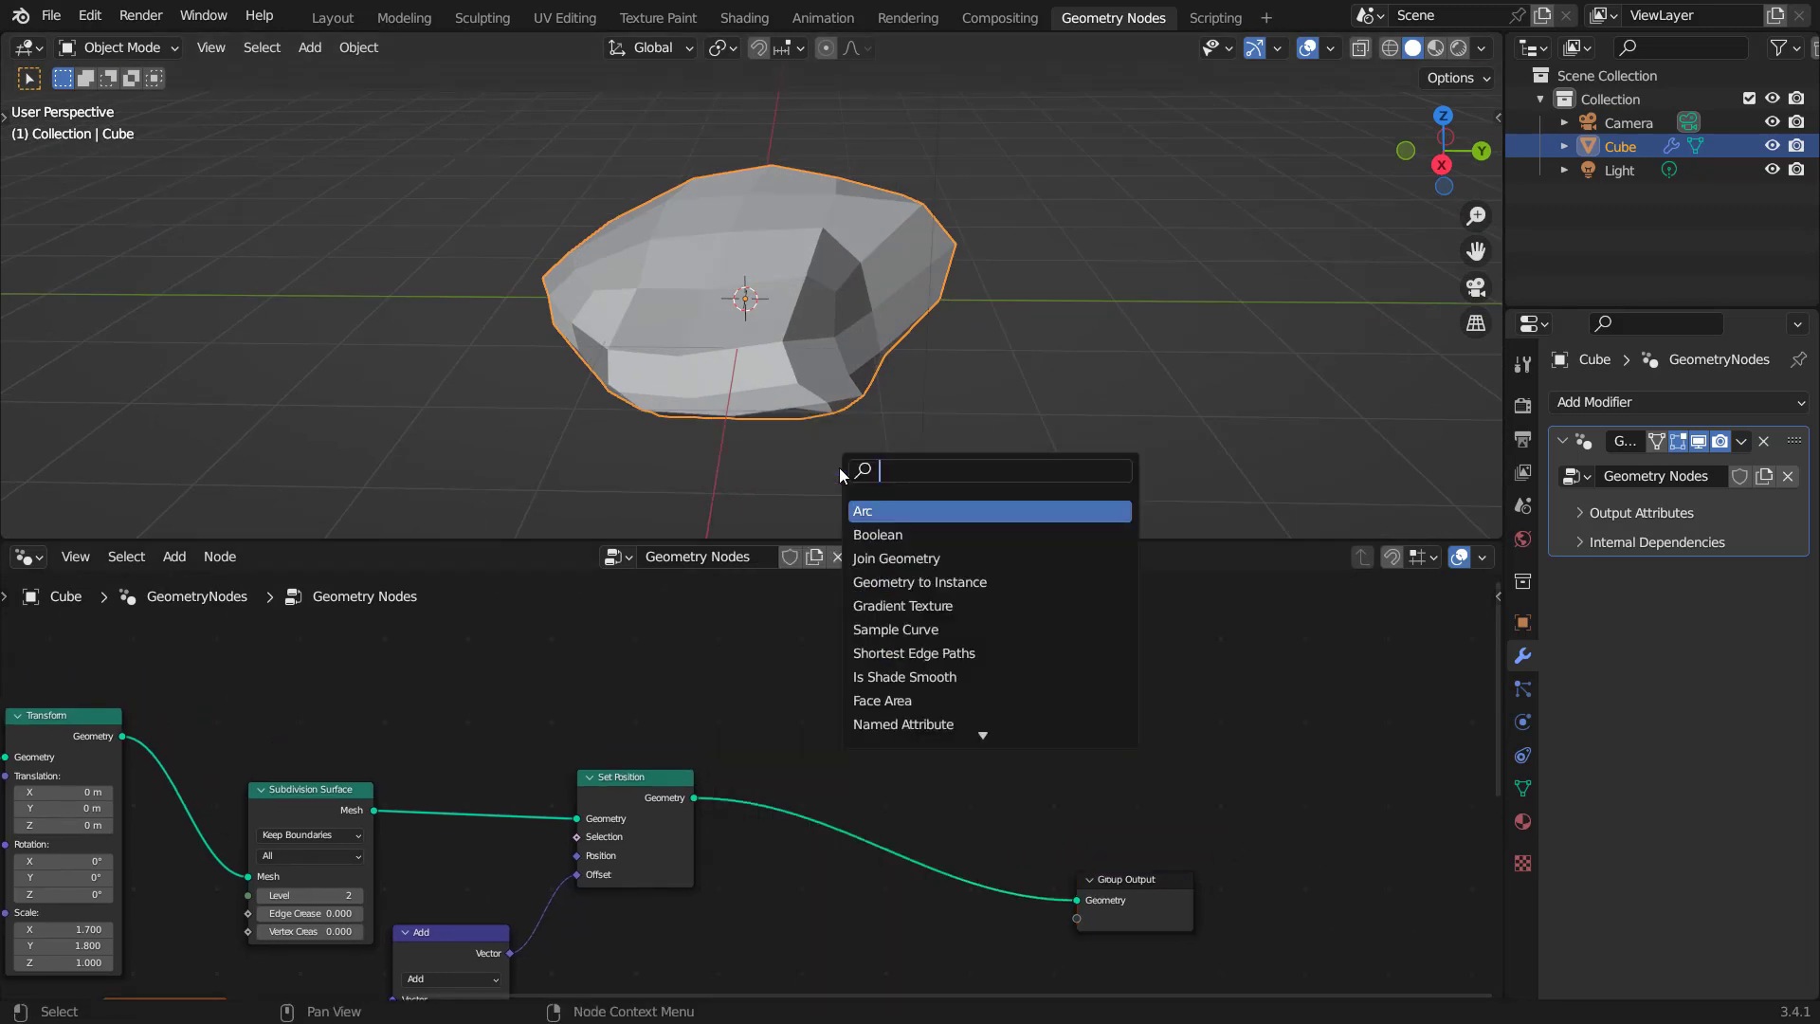
{"action": "type", "text": "distr"}
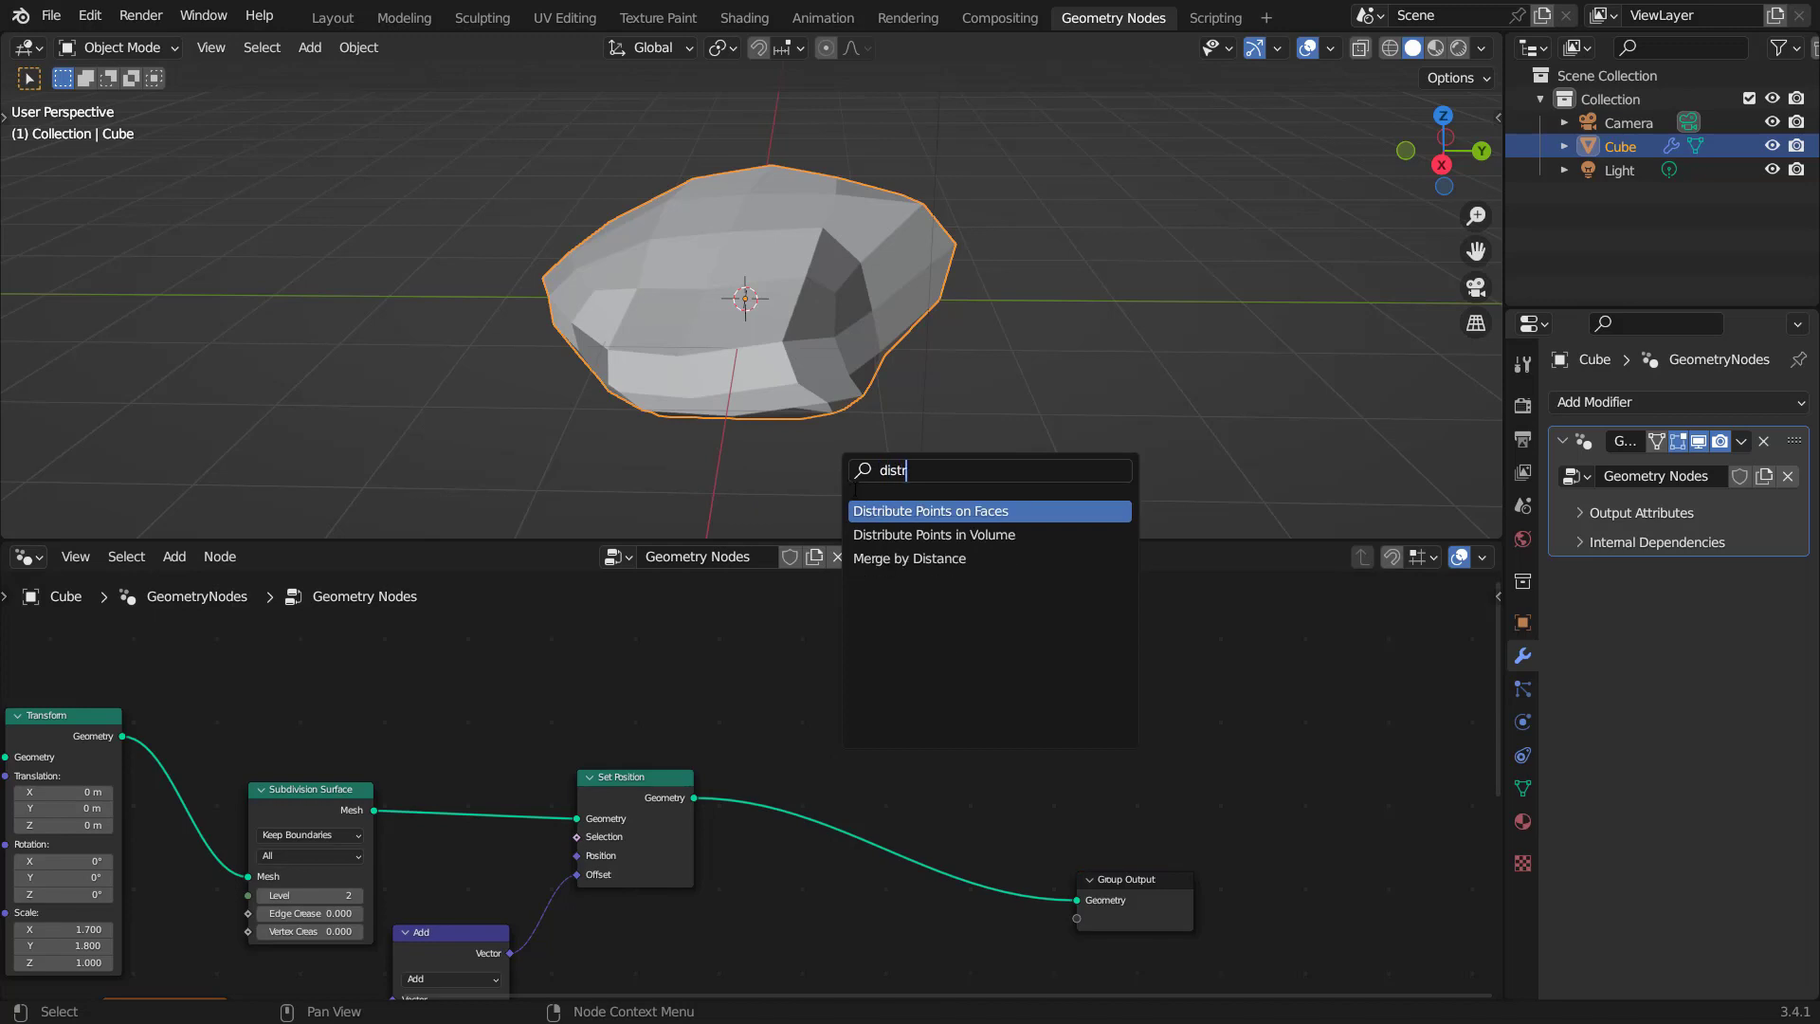
{"action": "left_click", "coordinate": [929, 513]}
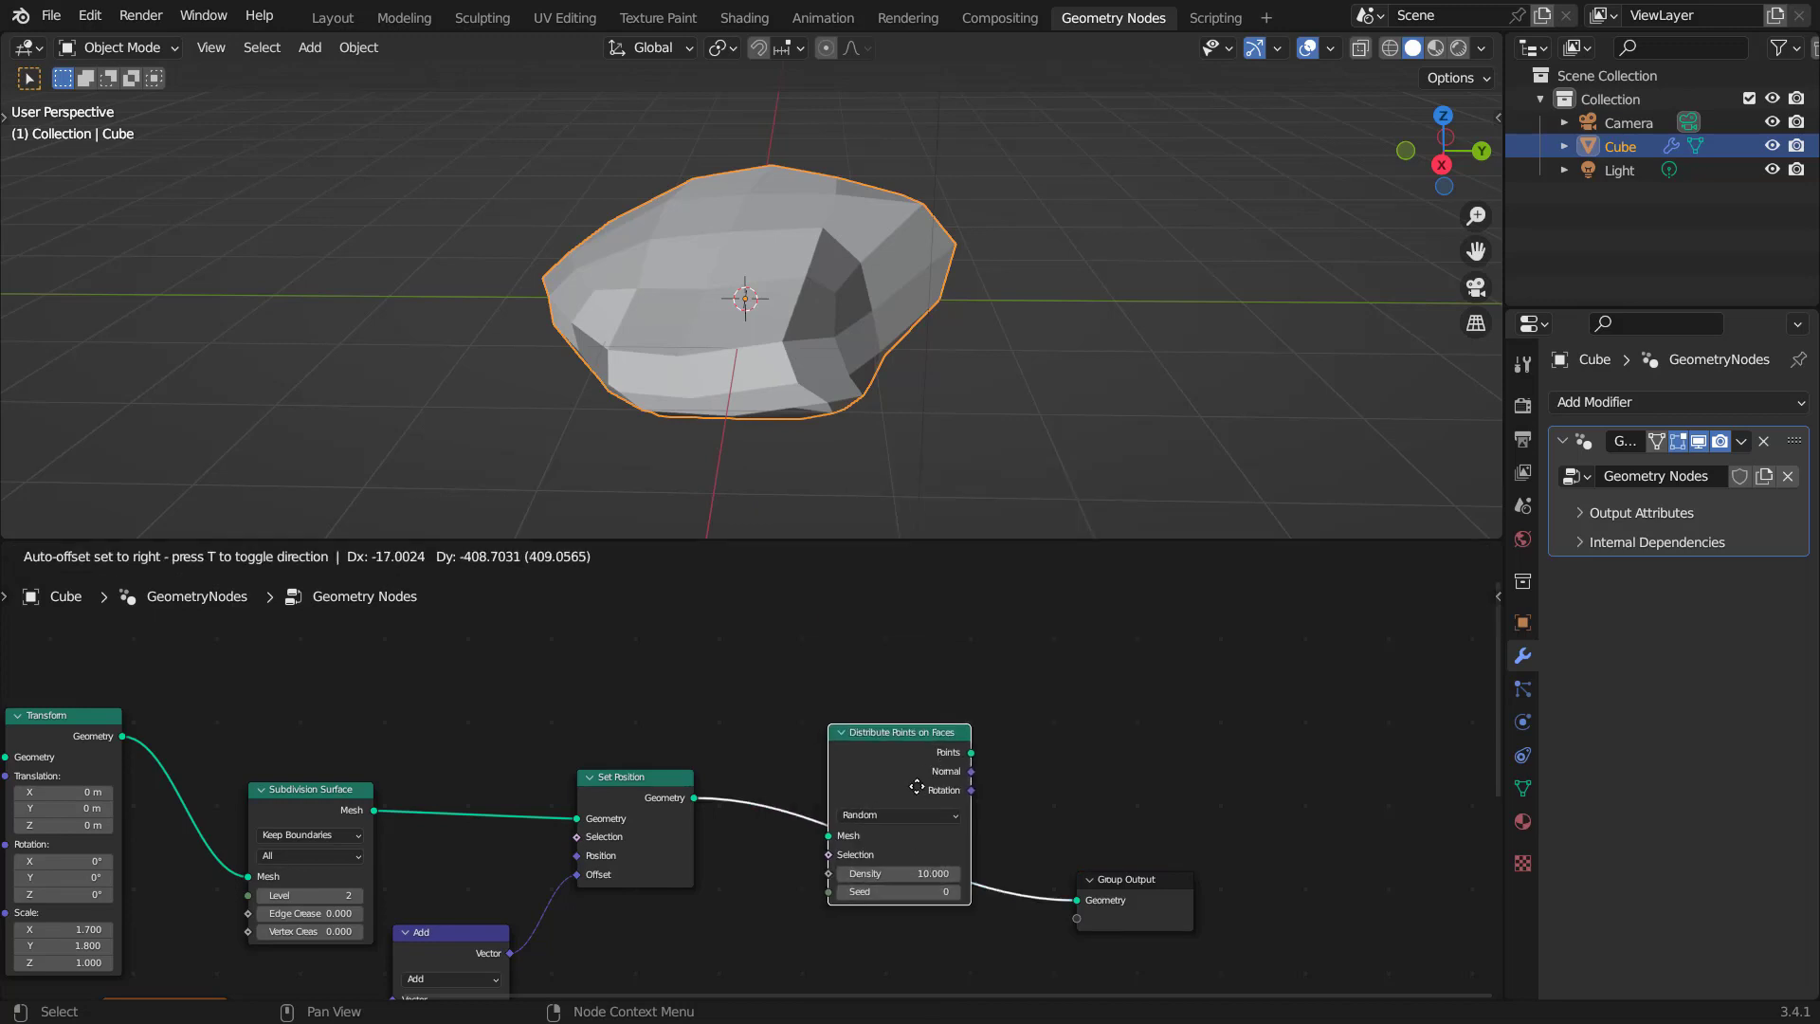
{"action": "left_click", "coordinate": [918, 787]}
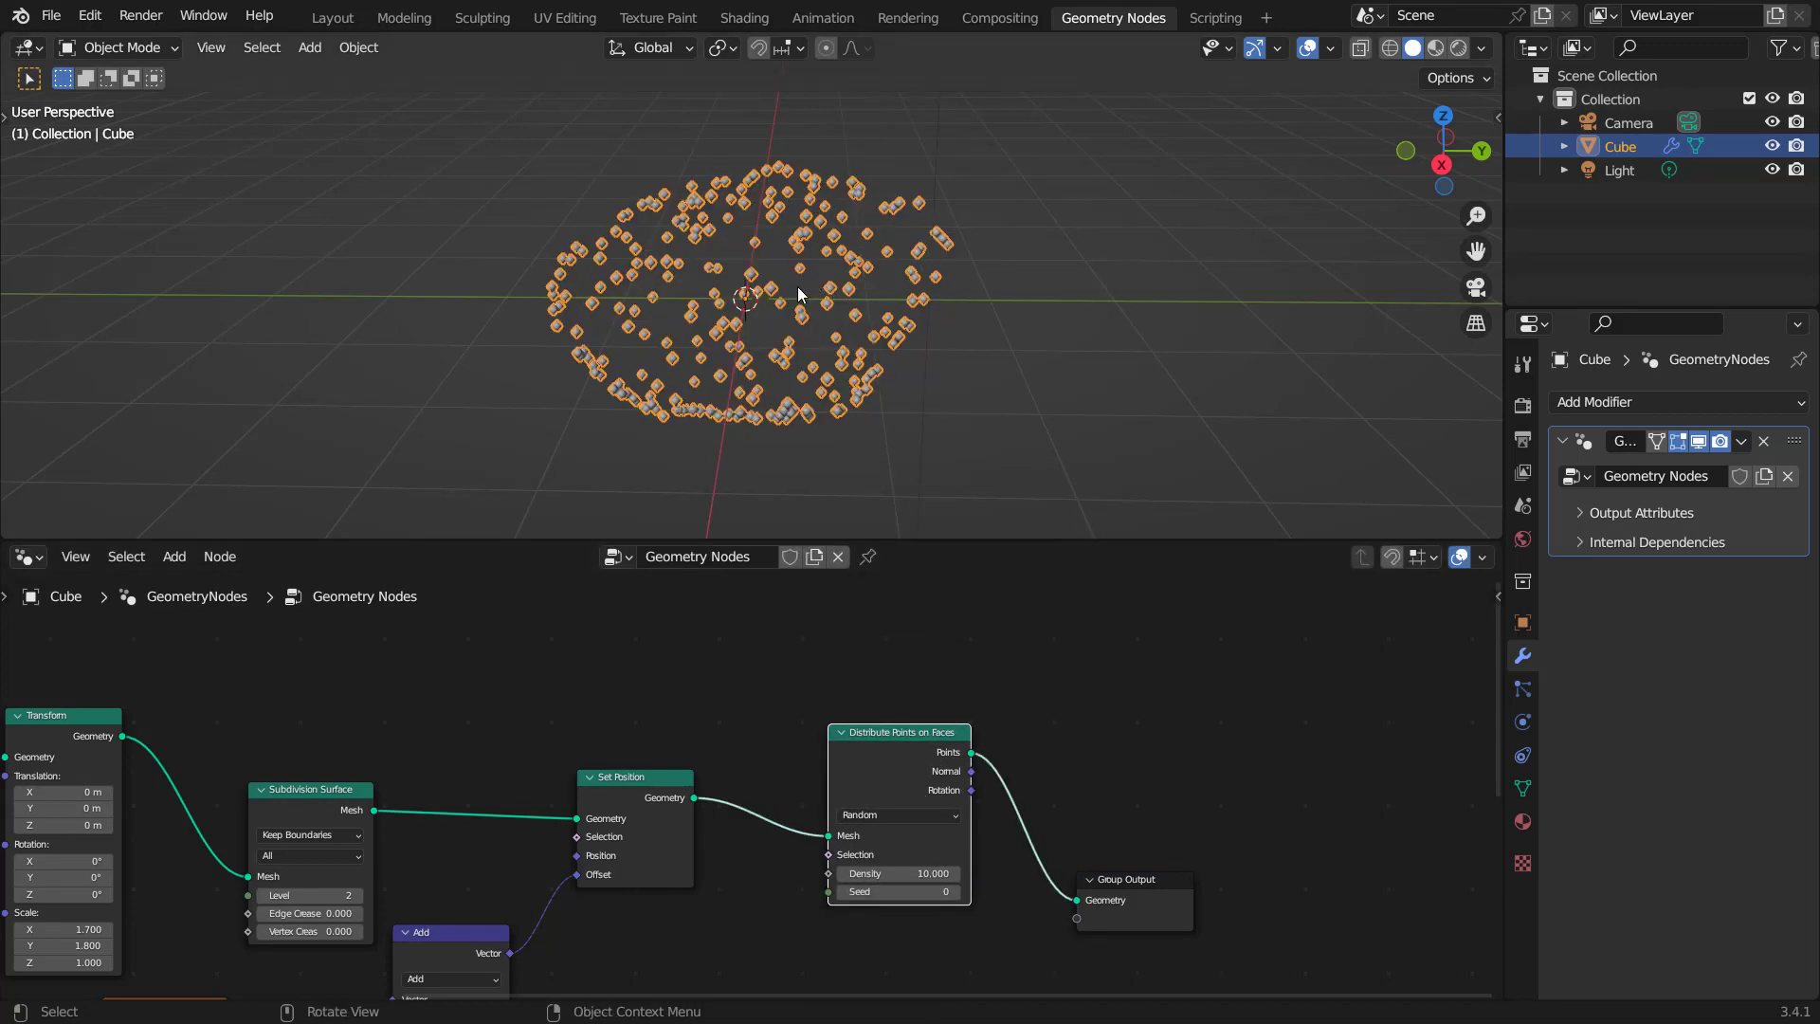
{"action": "scroll", "coordinate": [798, 287], "scroll_direction": "up", "scroll_amount": 3}
{"action": "middle_click_drag", "start_coordinate": [850, 462], "coordinate": [880, 176]}
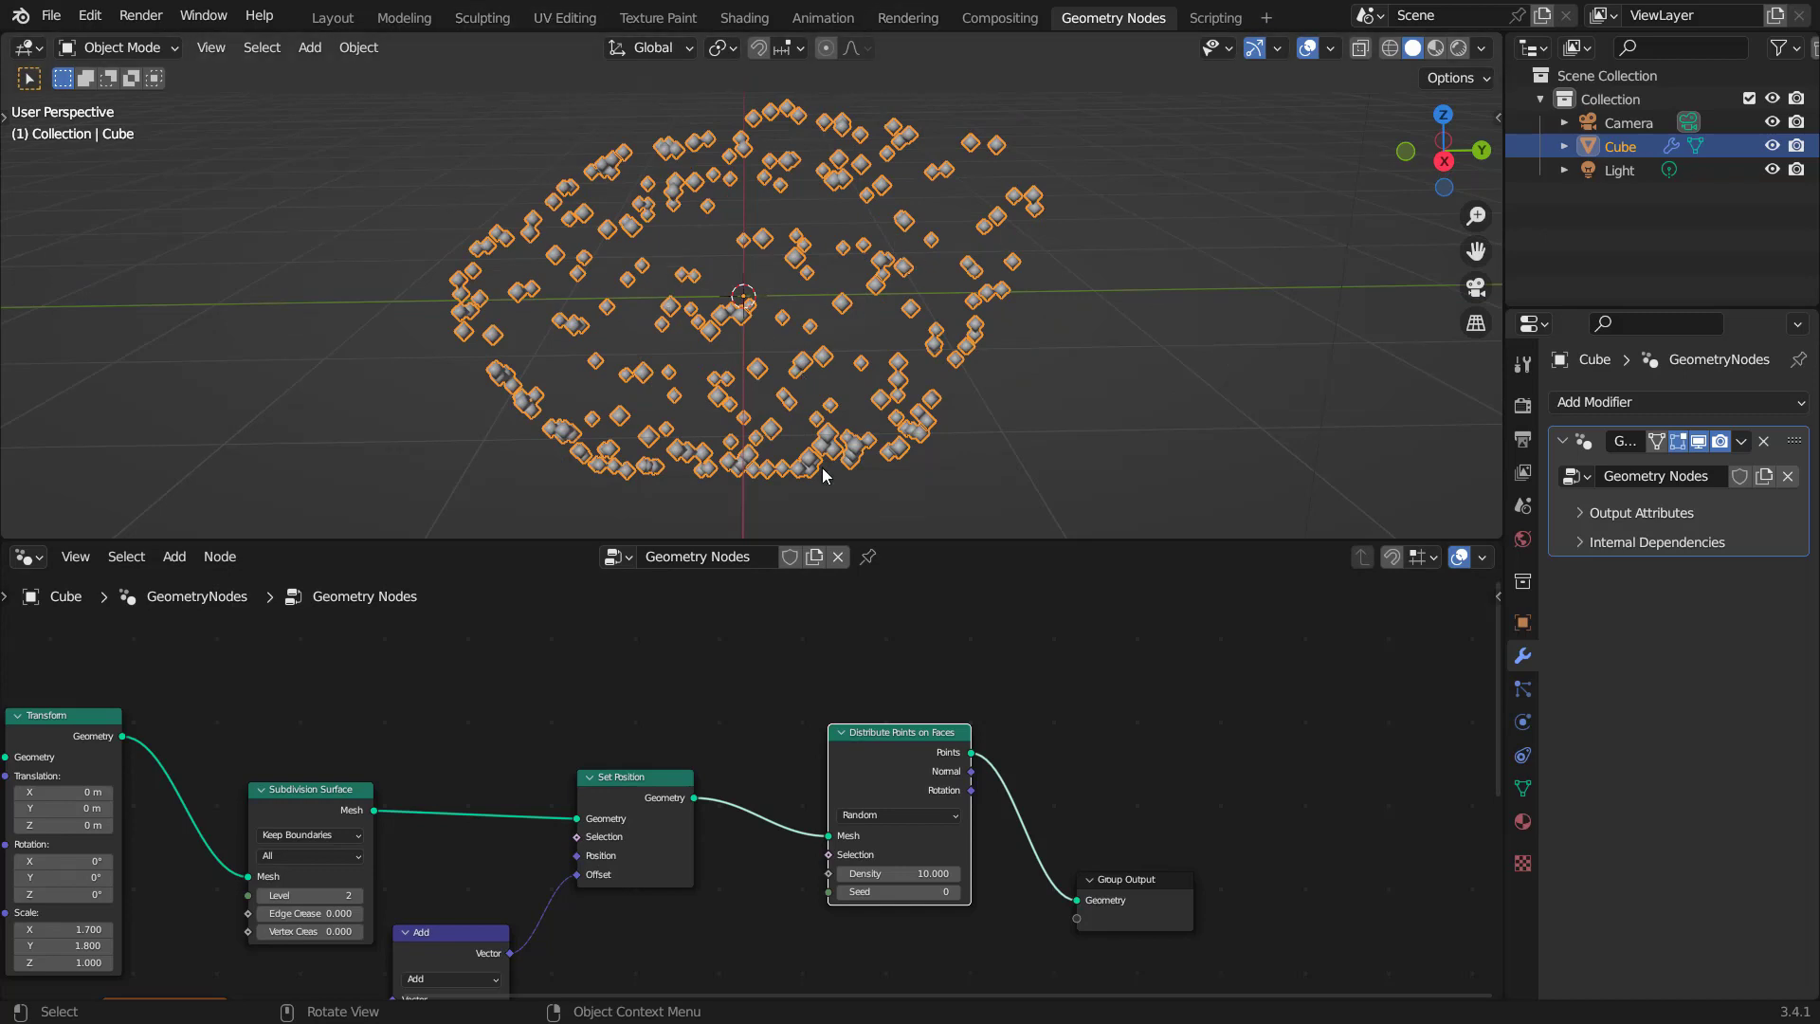
Feed the Selection of Distribute Points on Faces from a new Compare node using Equal and the Vector input type.
{"action": "scroll", "coordinate": [914, 840], "scroll_direction": "up", "scroll_amount": 2}
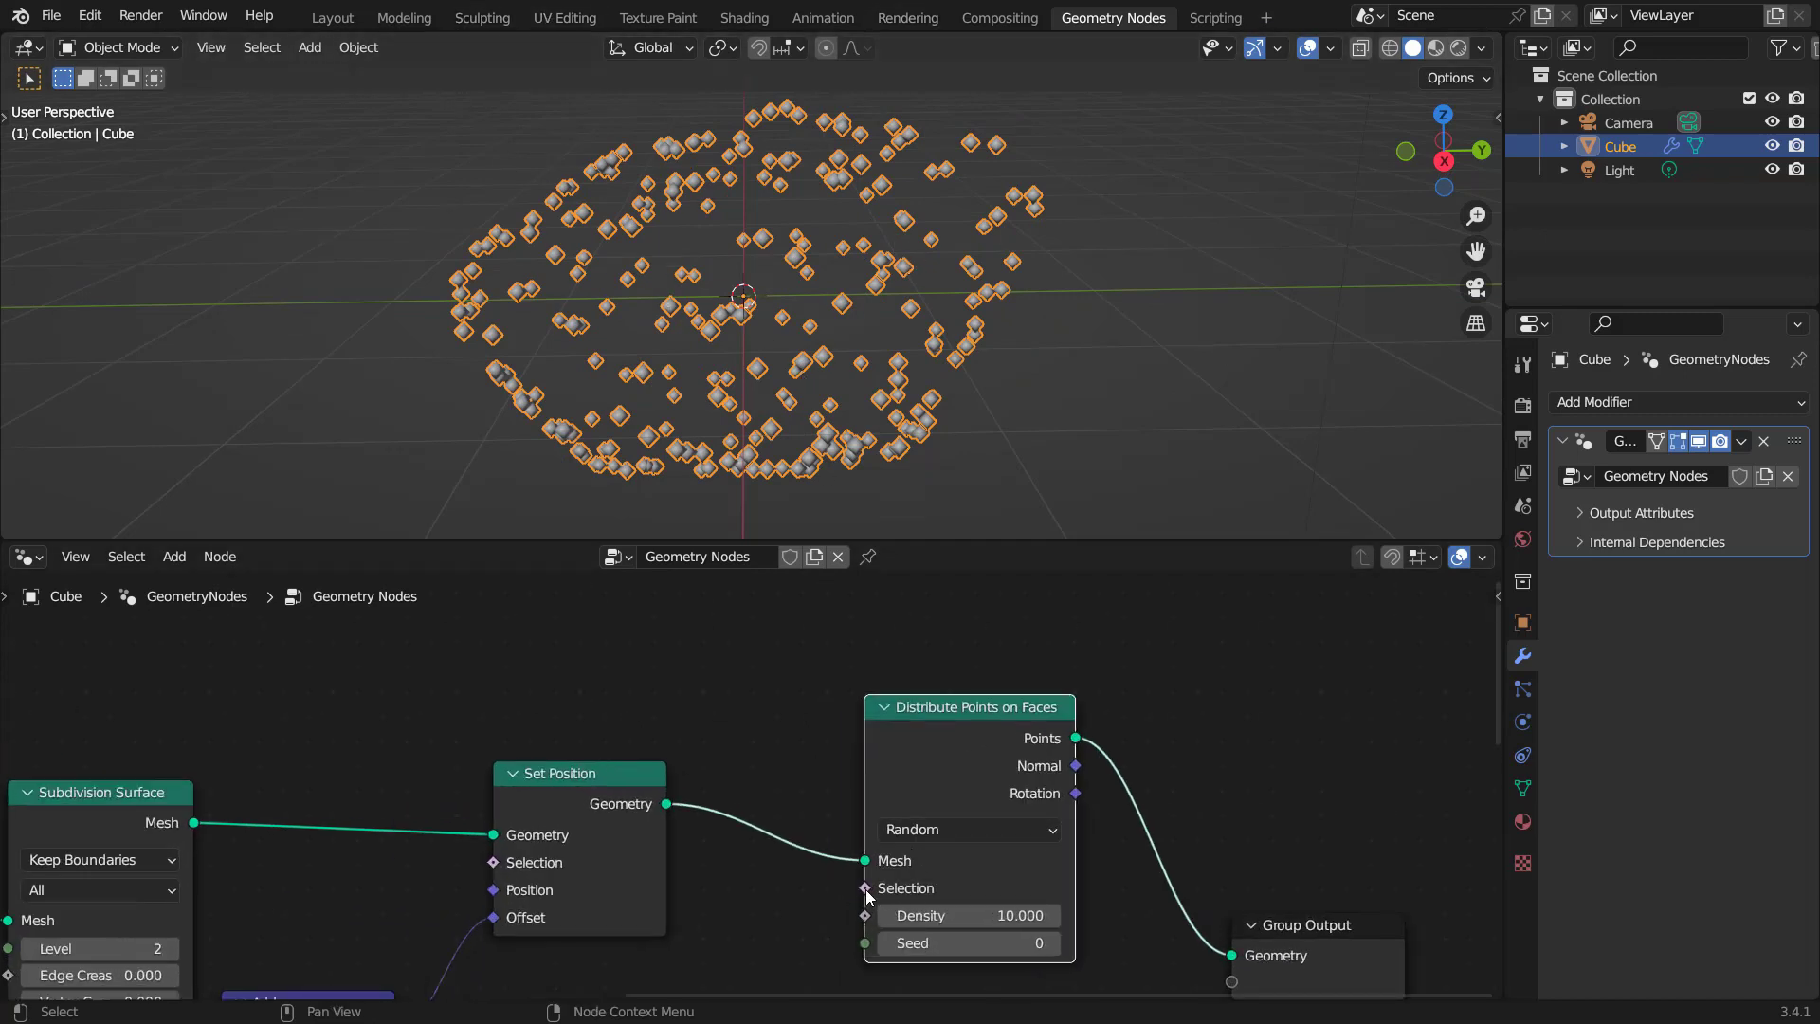
{"action": "left_click_drag", "start_coordinate": [865, 889], "coordinate": [662, 612]}
{"action": "type", "text": "com"}
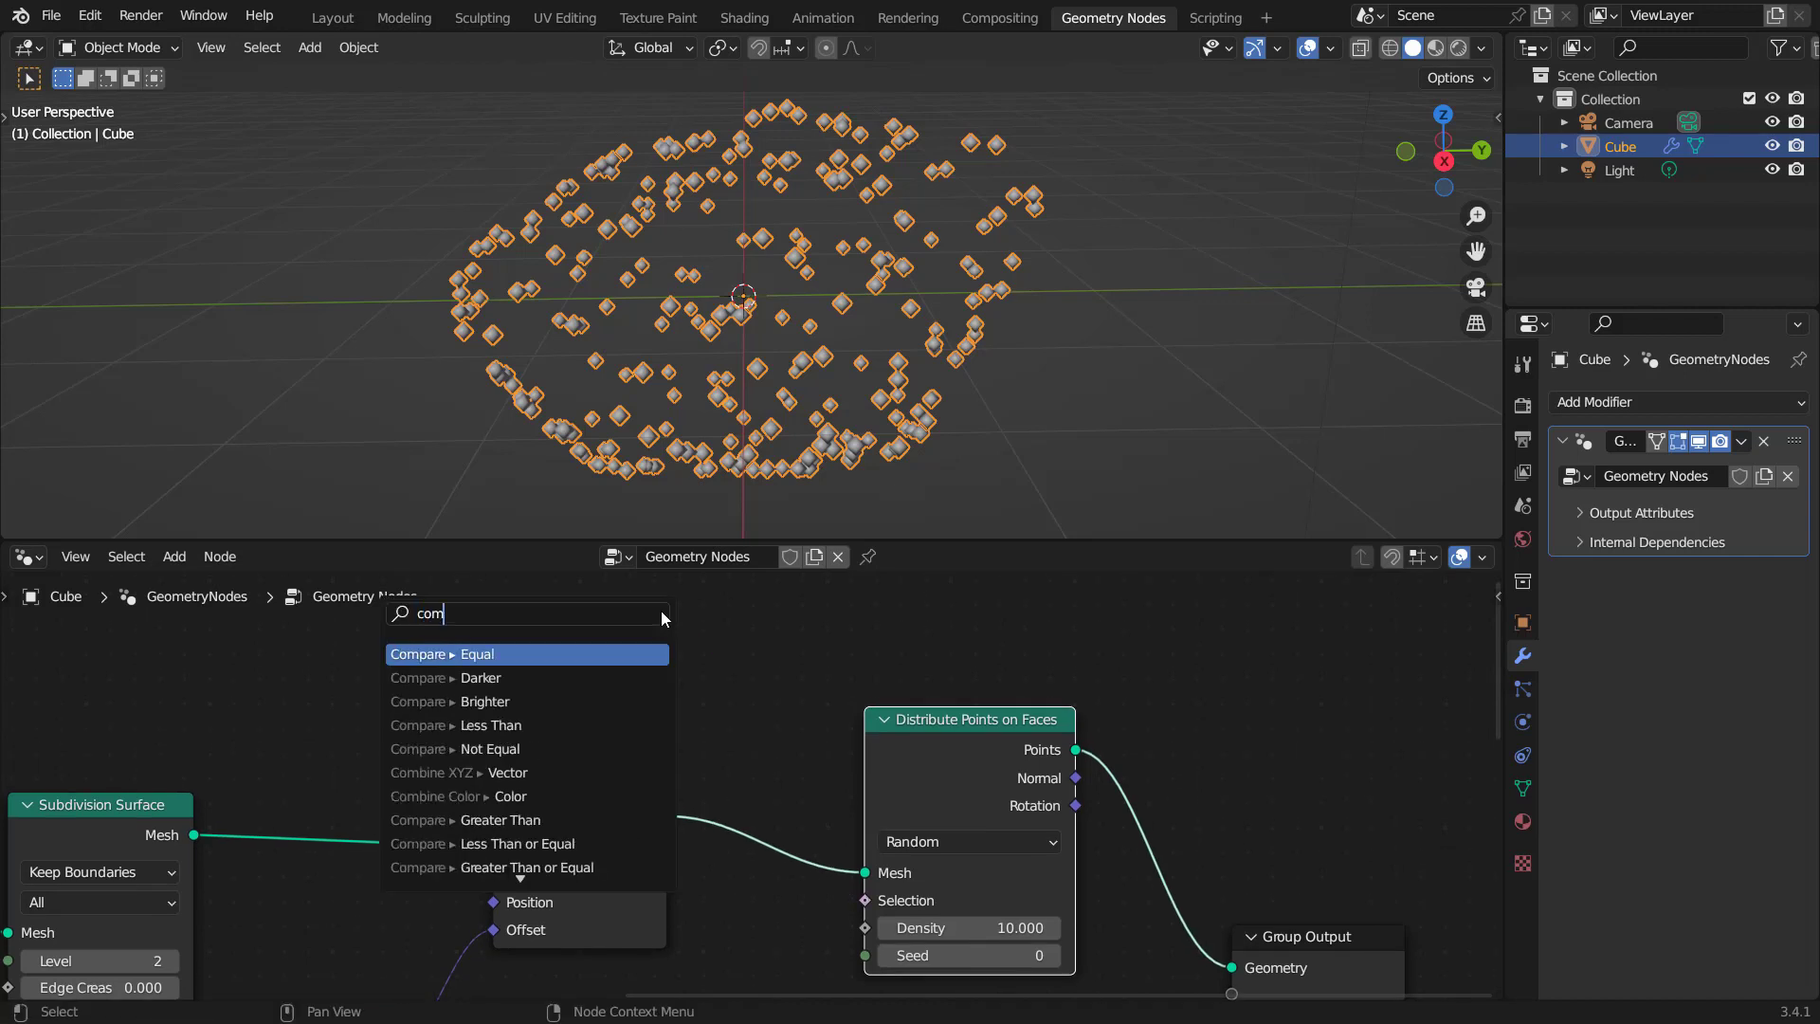
{"action": "type", "text": "pare"}
{"action": "key", "text": "Return"}
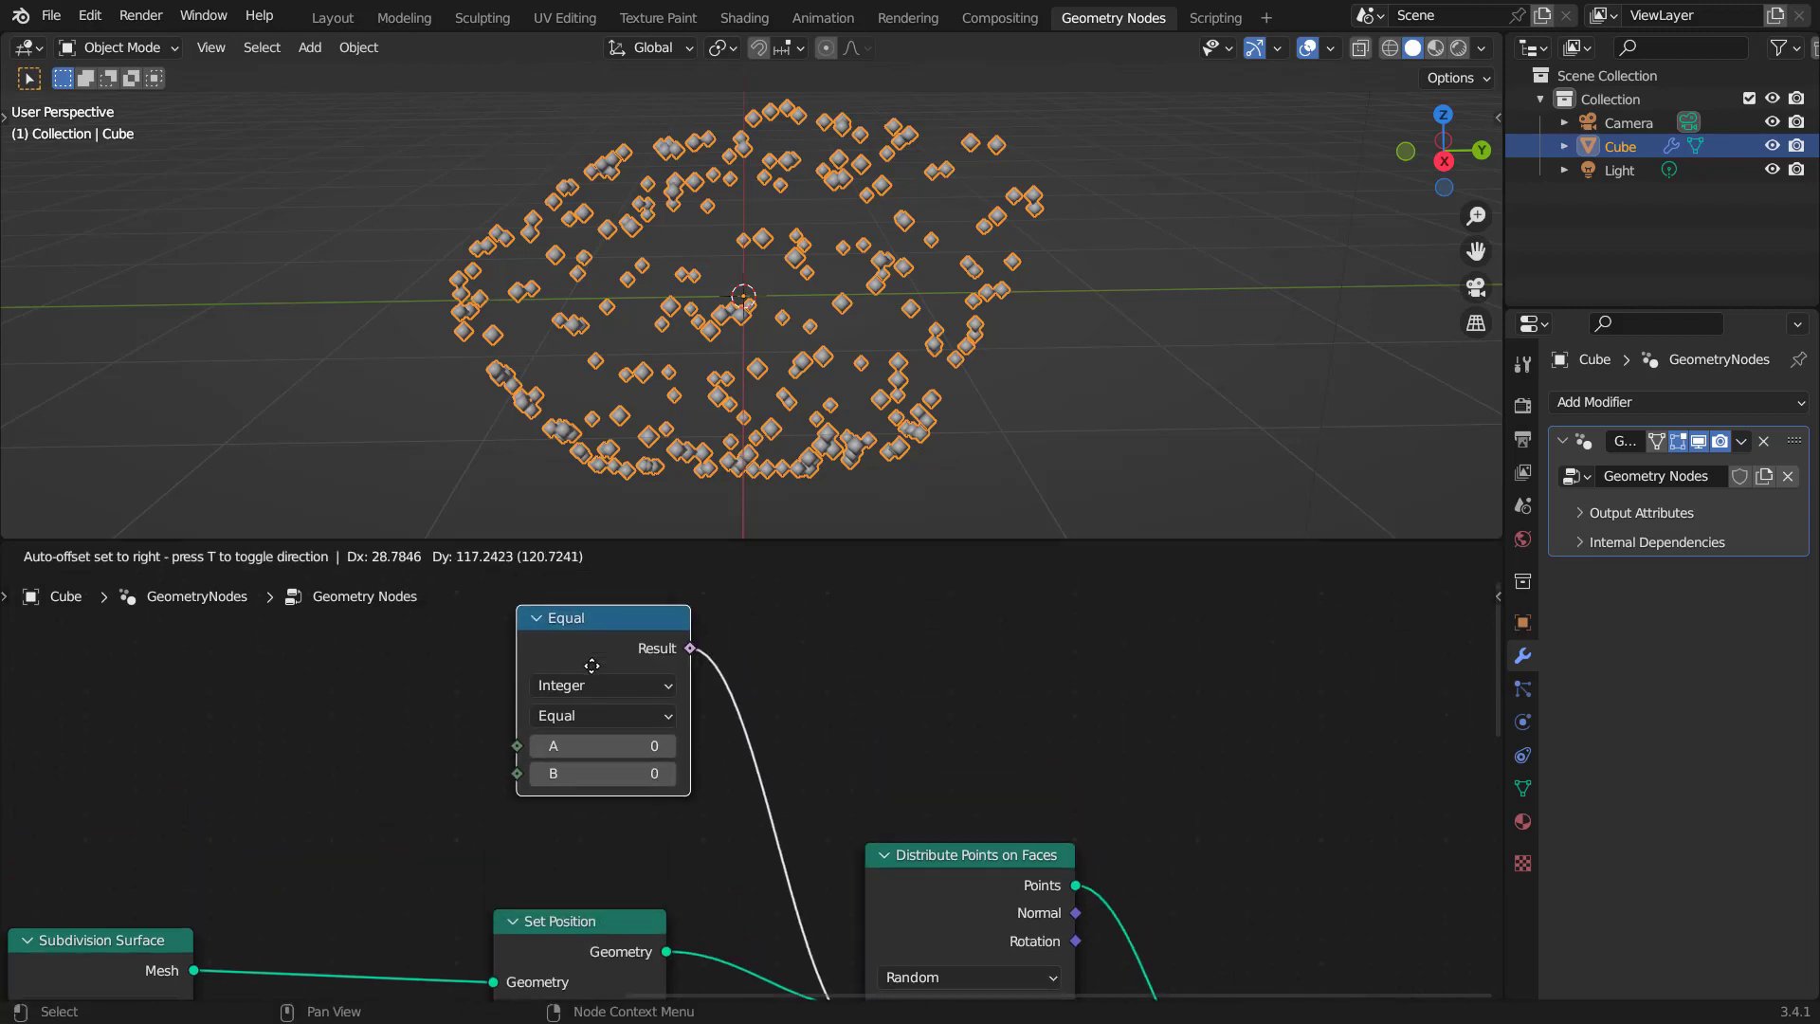
{"action": "left_click", "coordinate": [595, 645]}
{"action": "left_click", "coordinate": [599, 663]}
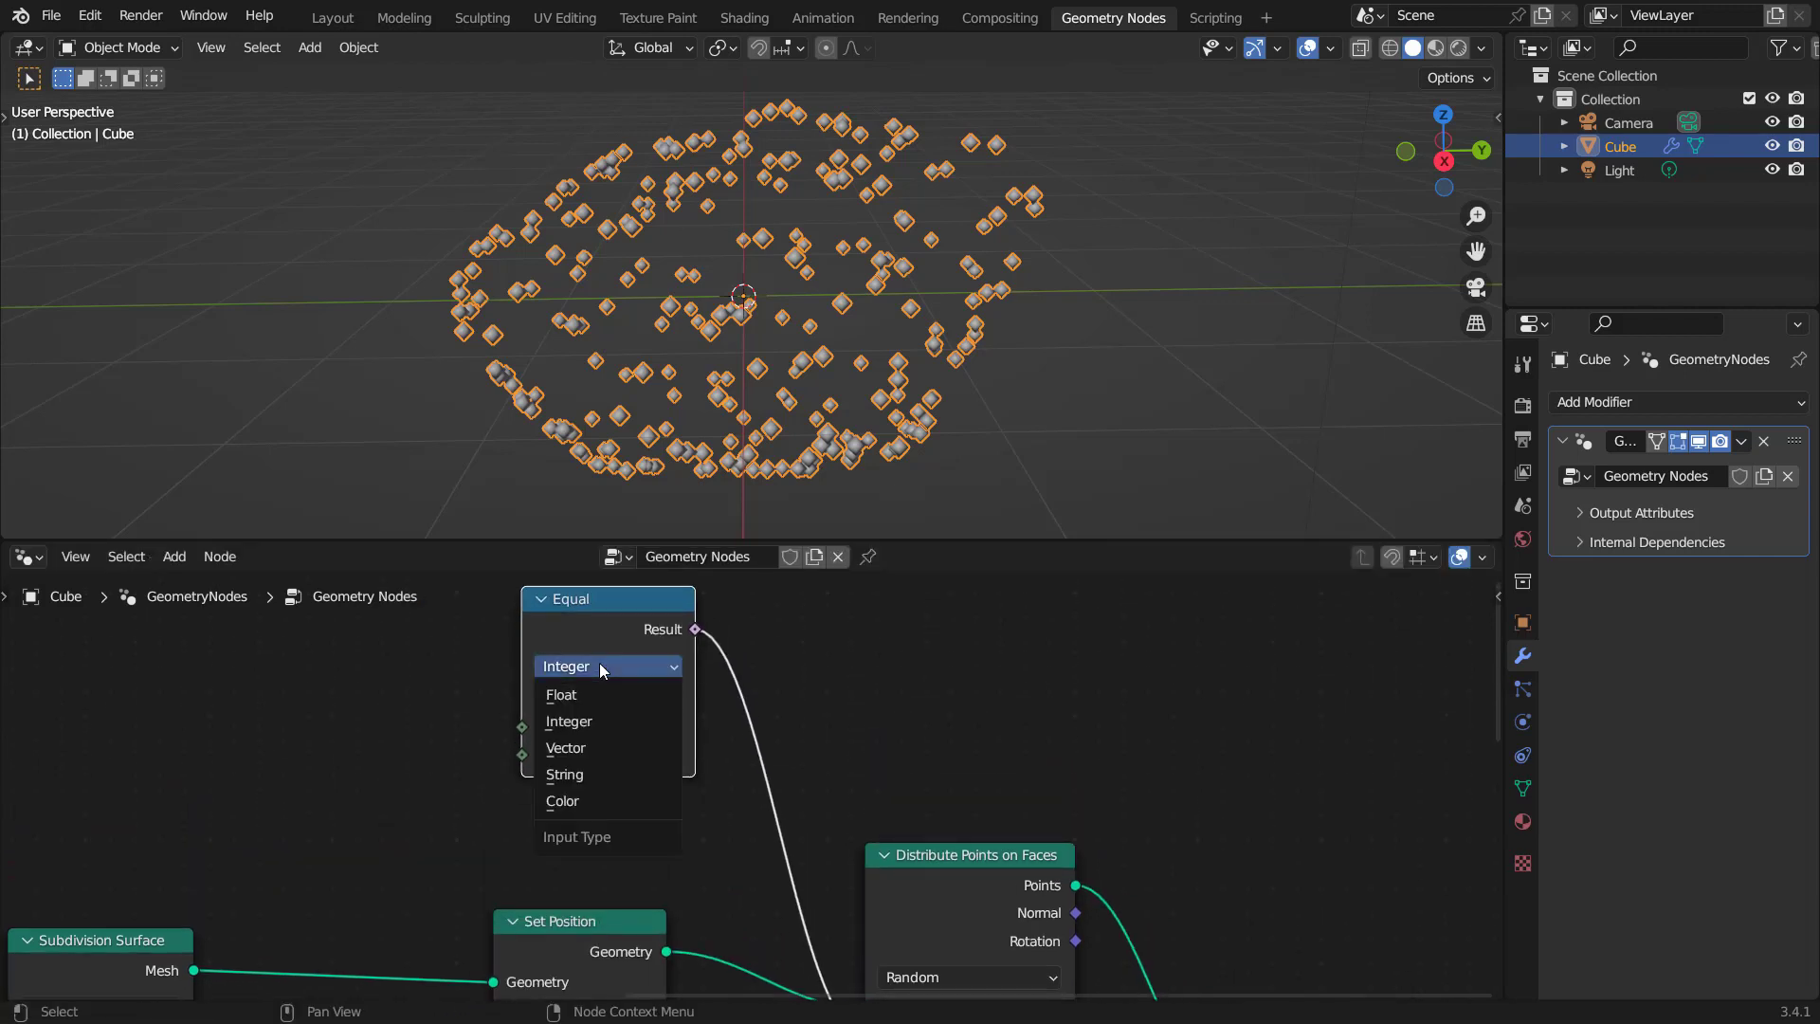
{"action": "left_click", "coordinate": [583, 751]}
{"action": "left_click_drag", "start_coordinate": [588, 612], "coordinate": [580, 529]}
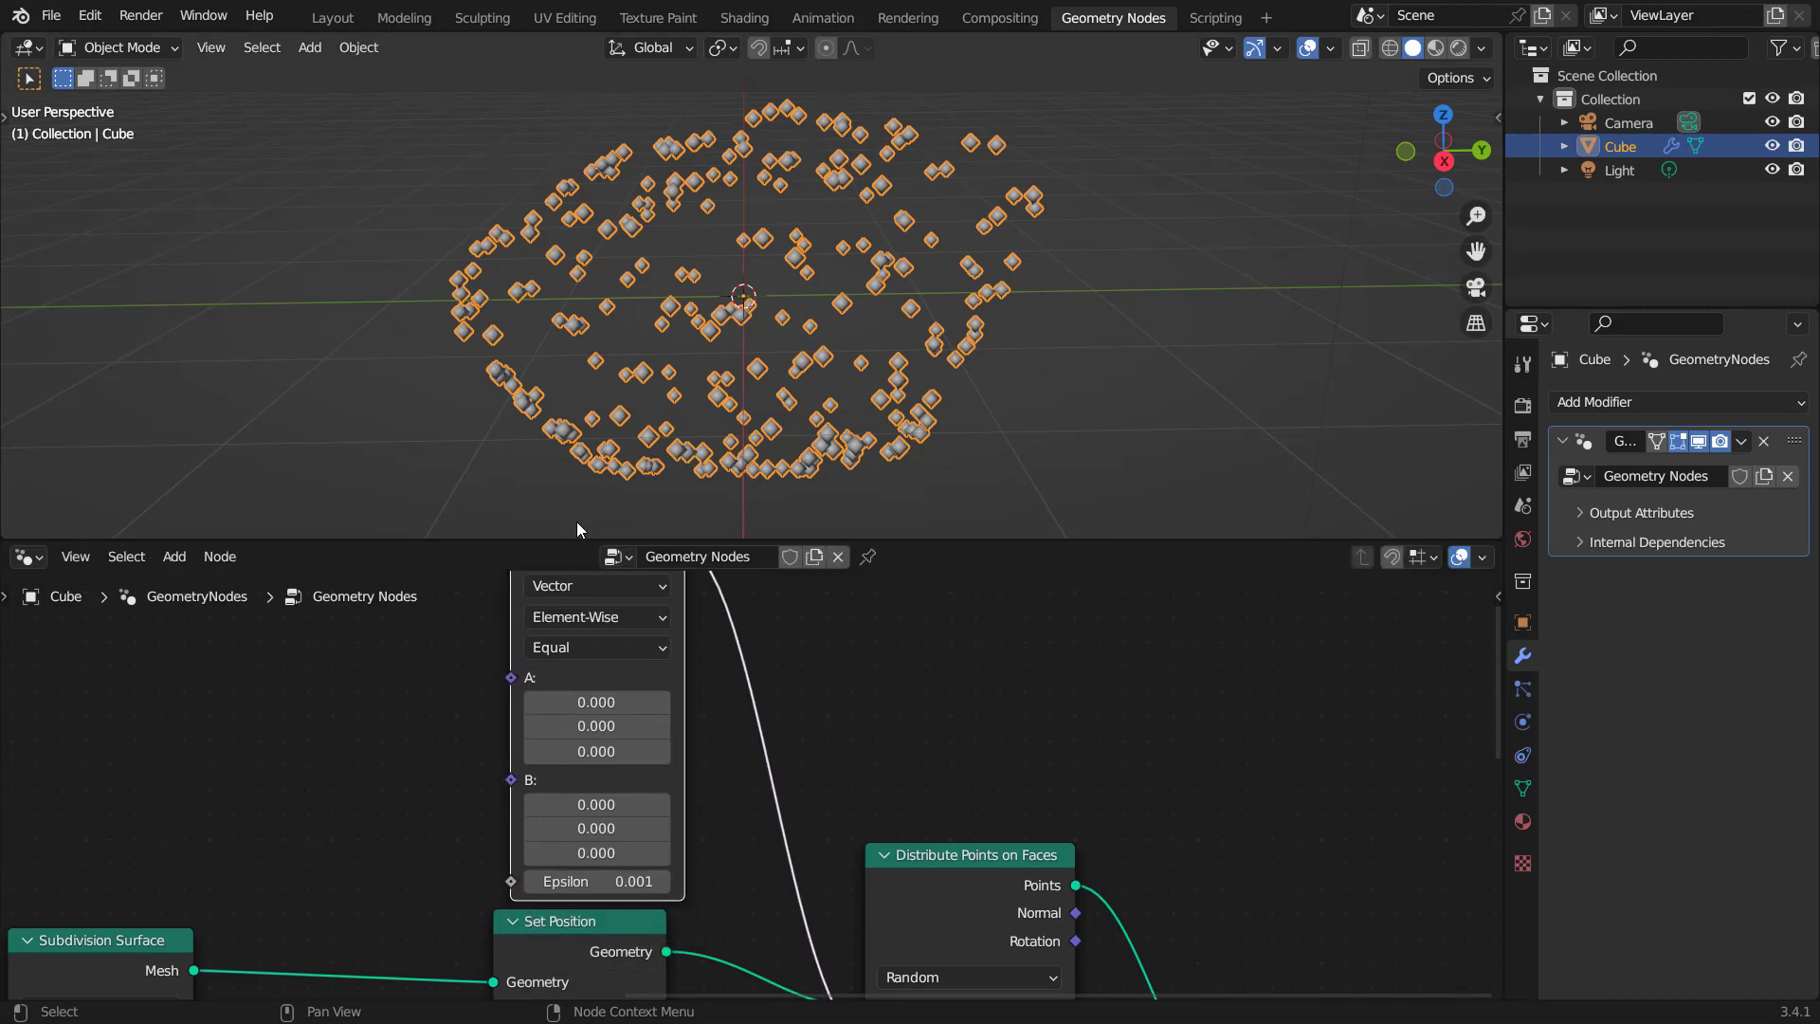
Add a Normal node and connect it to input A of the Compare node.
{"action": "left_click_drag", "start_coordinate": [511, 678], "coordinate": [376, 646]}
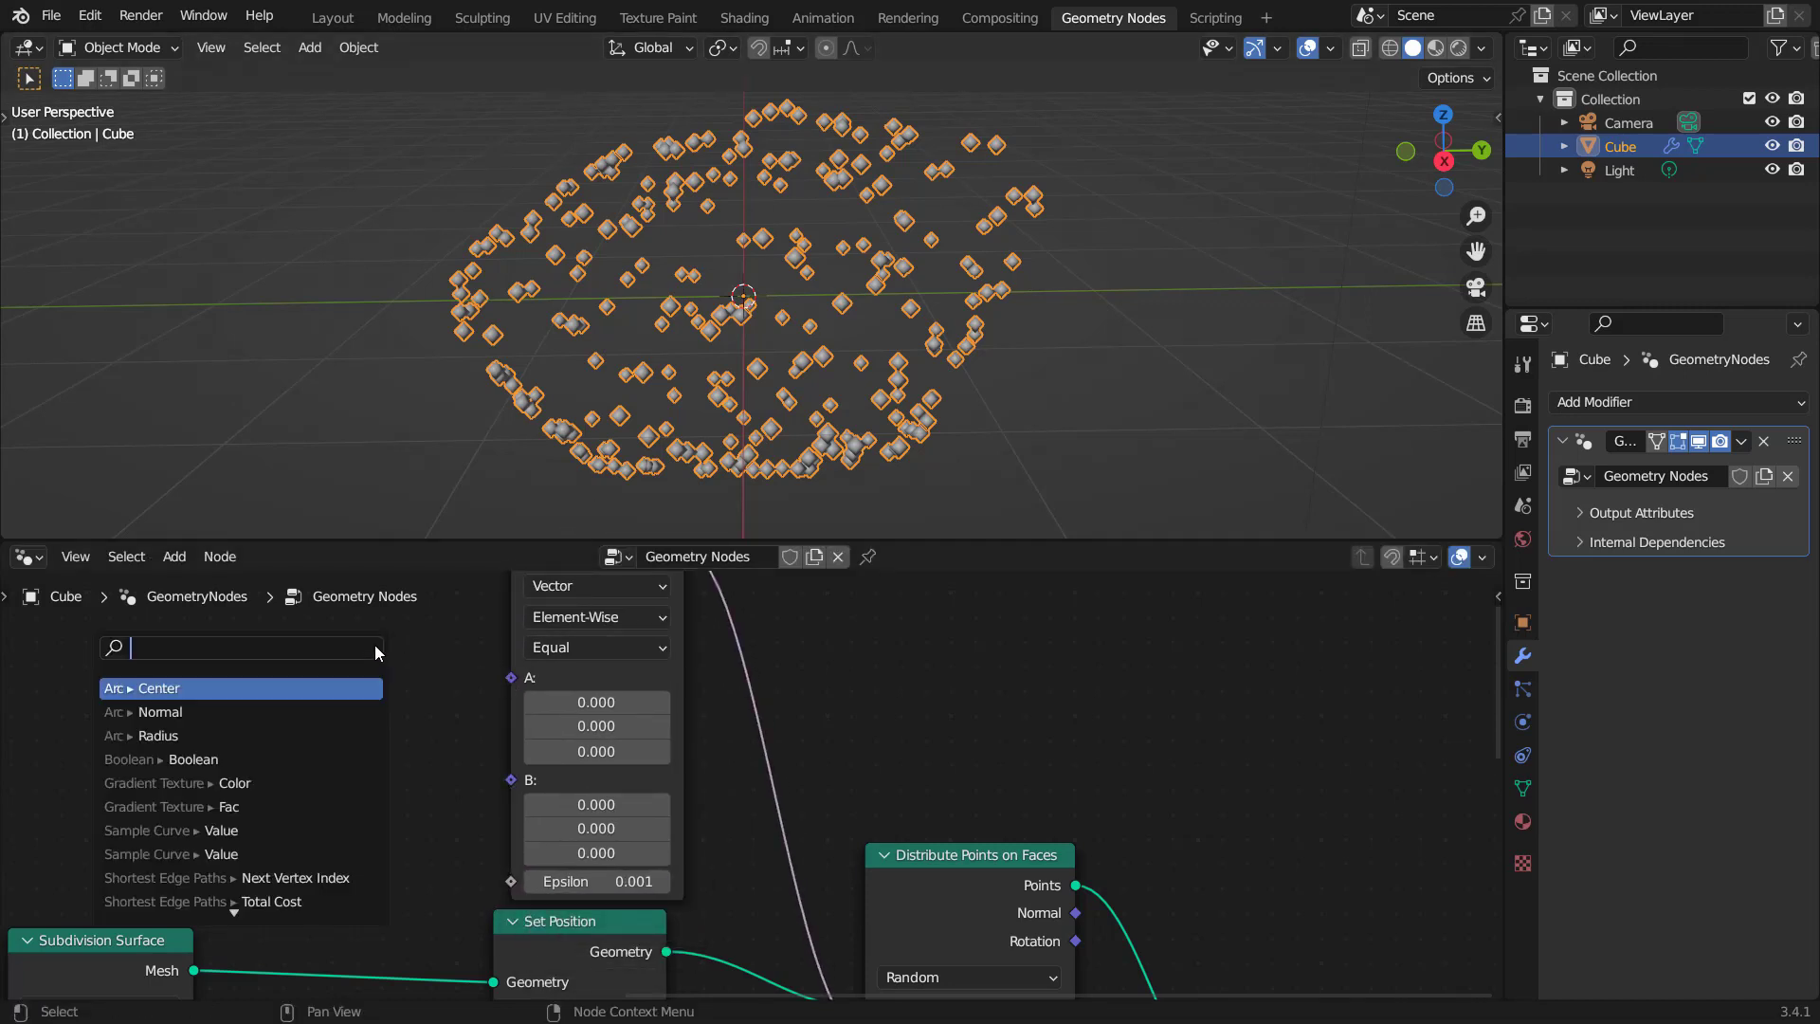
{"action": "type", "text": "normal"}
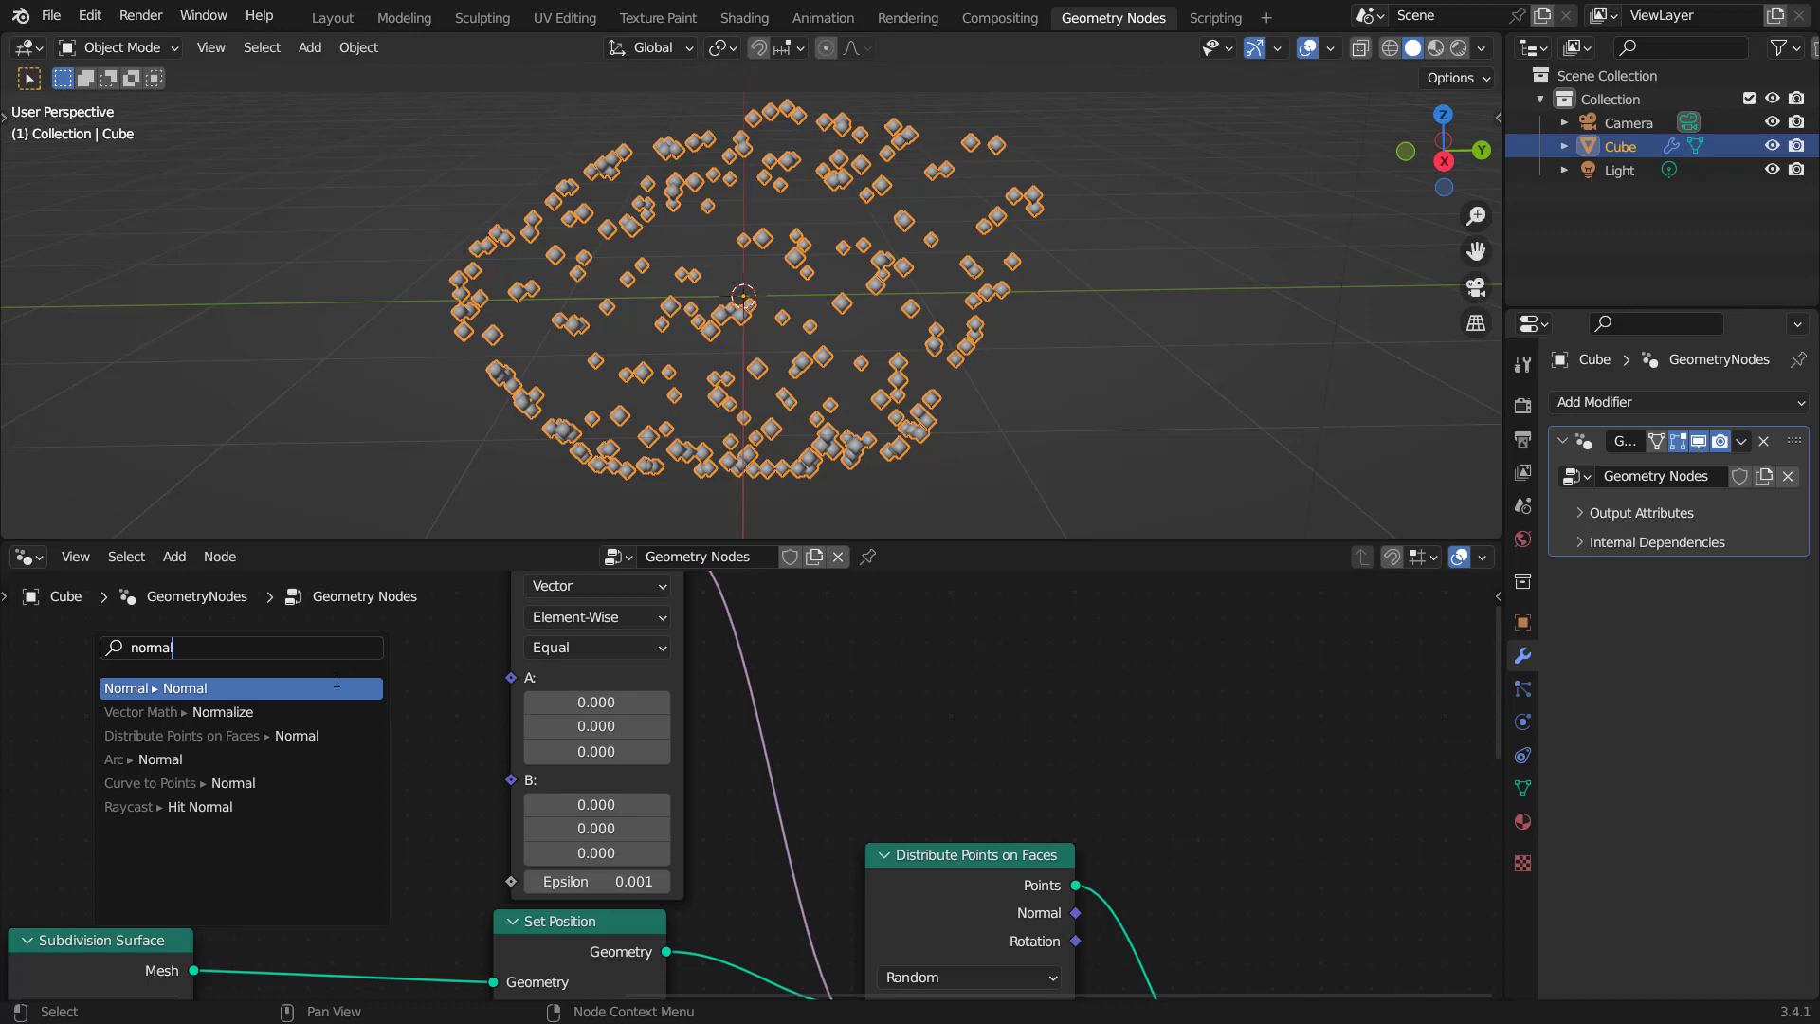
{"action": "key", "text": "Return"}
{"action": "left_click", "coordinate": [348, 702]}
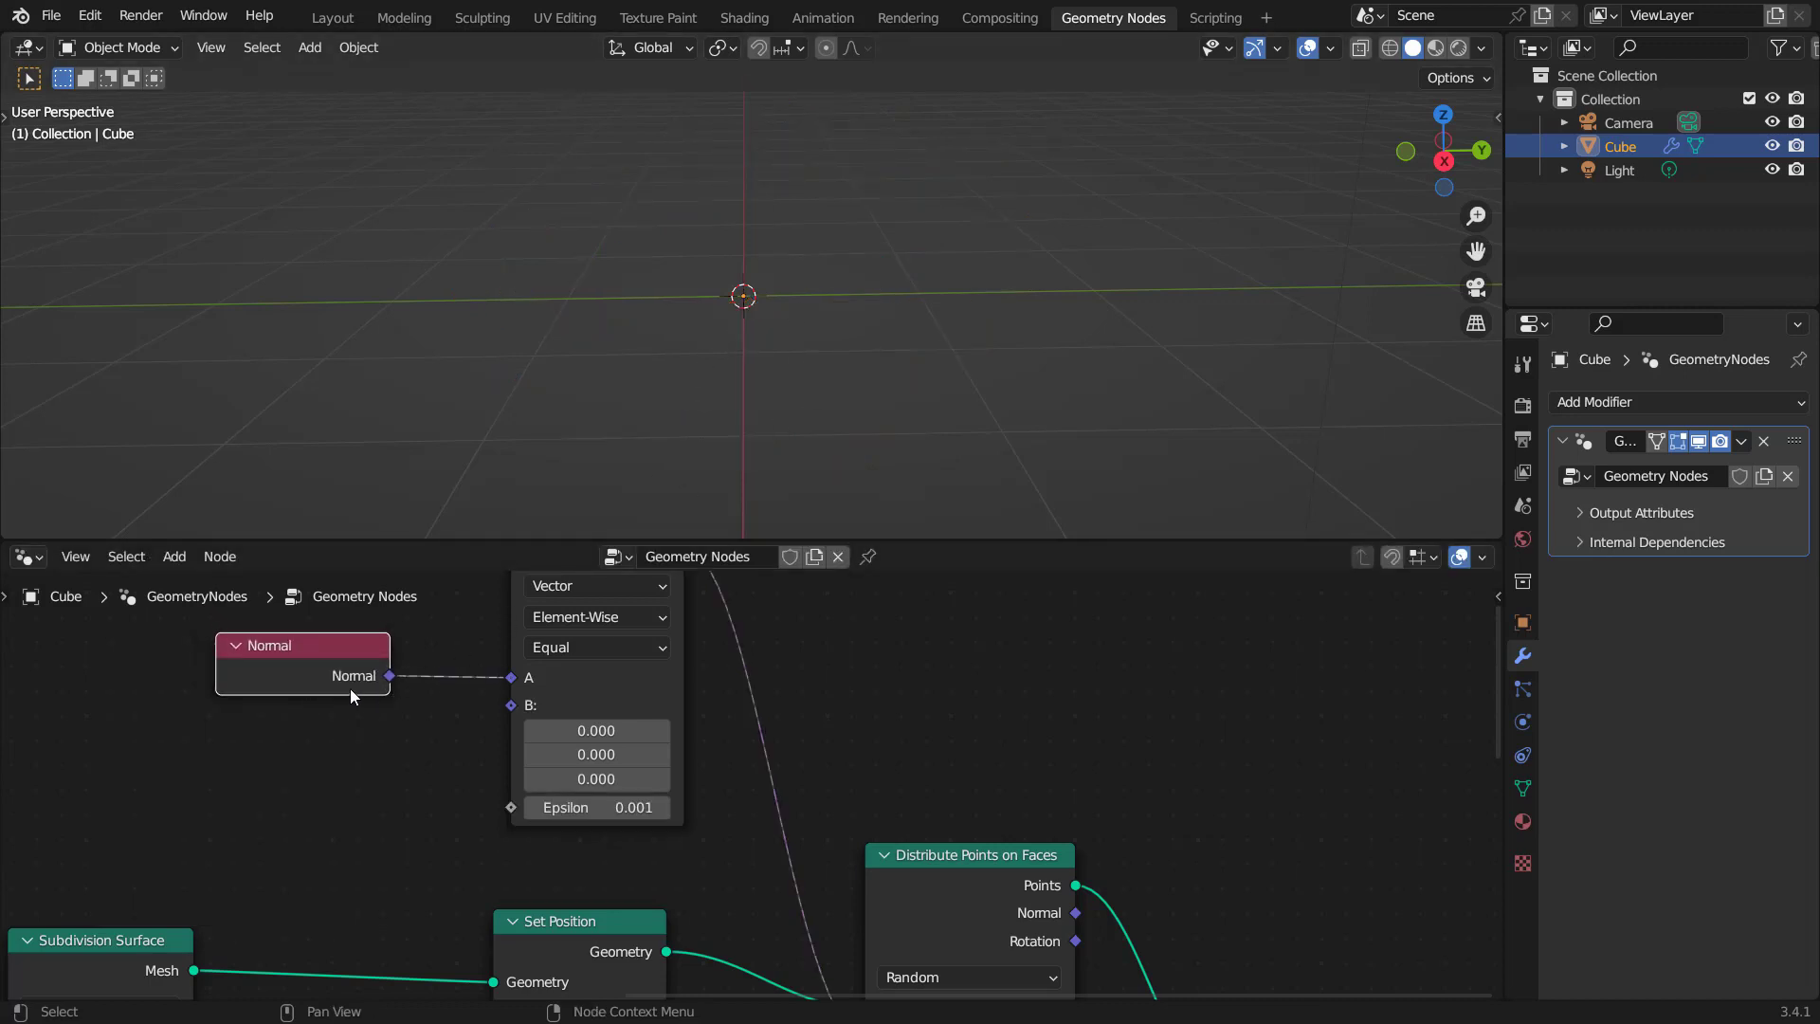
Preview the Subdivision Surface output with a Viewer node and place the Viewer below the Group Output.
{"action": "scroll", "coordinate": [692, 701], "scroll_direction": "down", "scroll_amount": 2}
{"action": "middle_click_drag", "start_coordinate": [692, 701], "coordinate": [787, 691]}
{"action": "scroll", "coordinate": [694, 721], "scroll_direction": "down", "scroll_amount": 1}
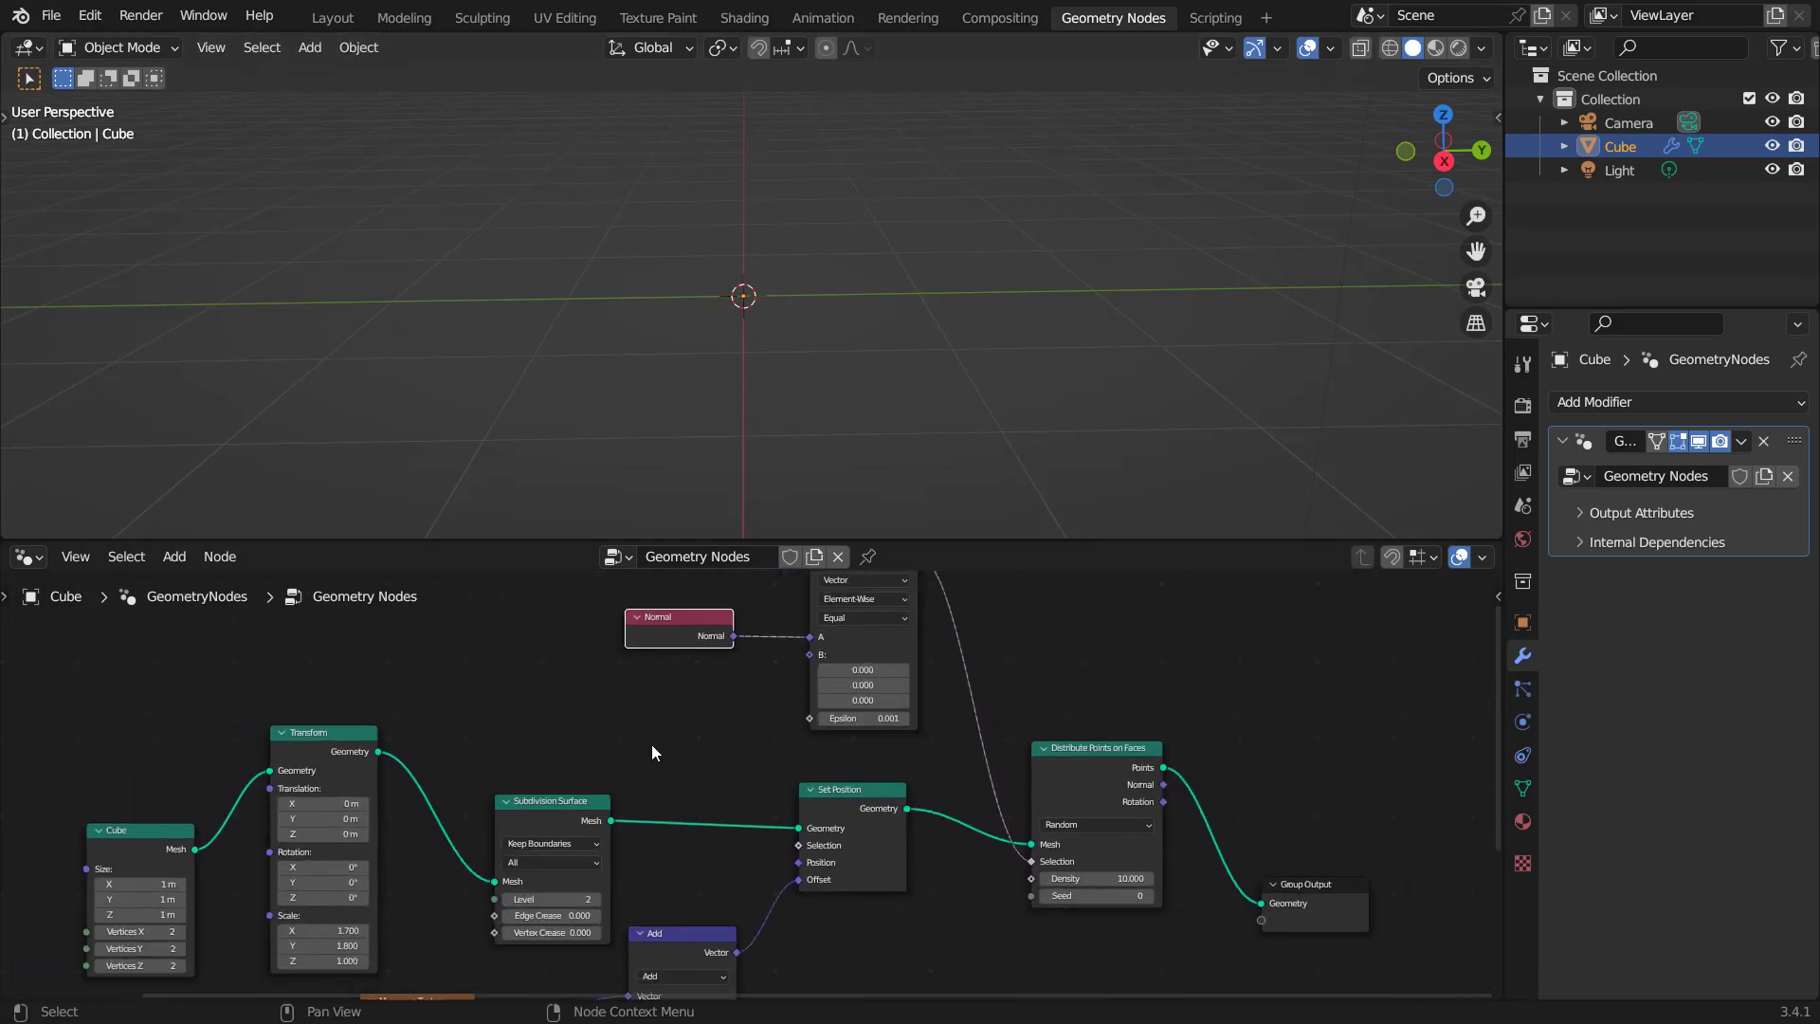
{"action": "middle_click_drag", "start_coordinate": [654, 752], "coordinate": [891, 666]}
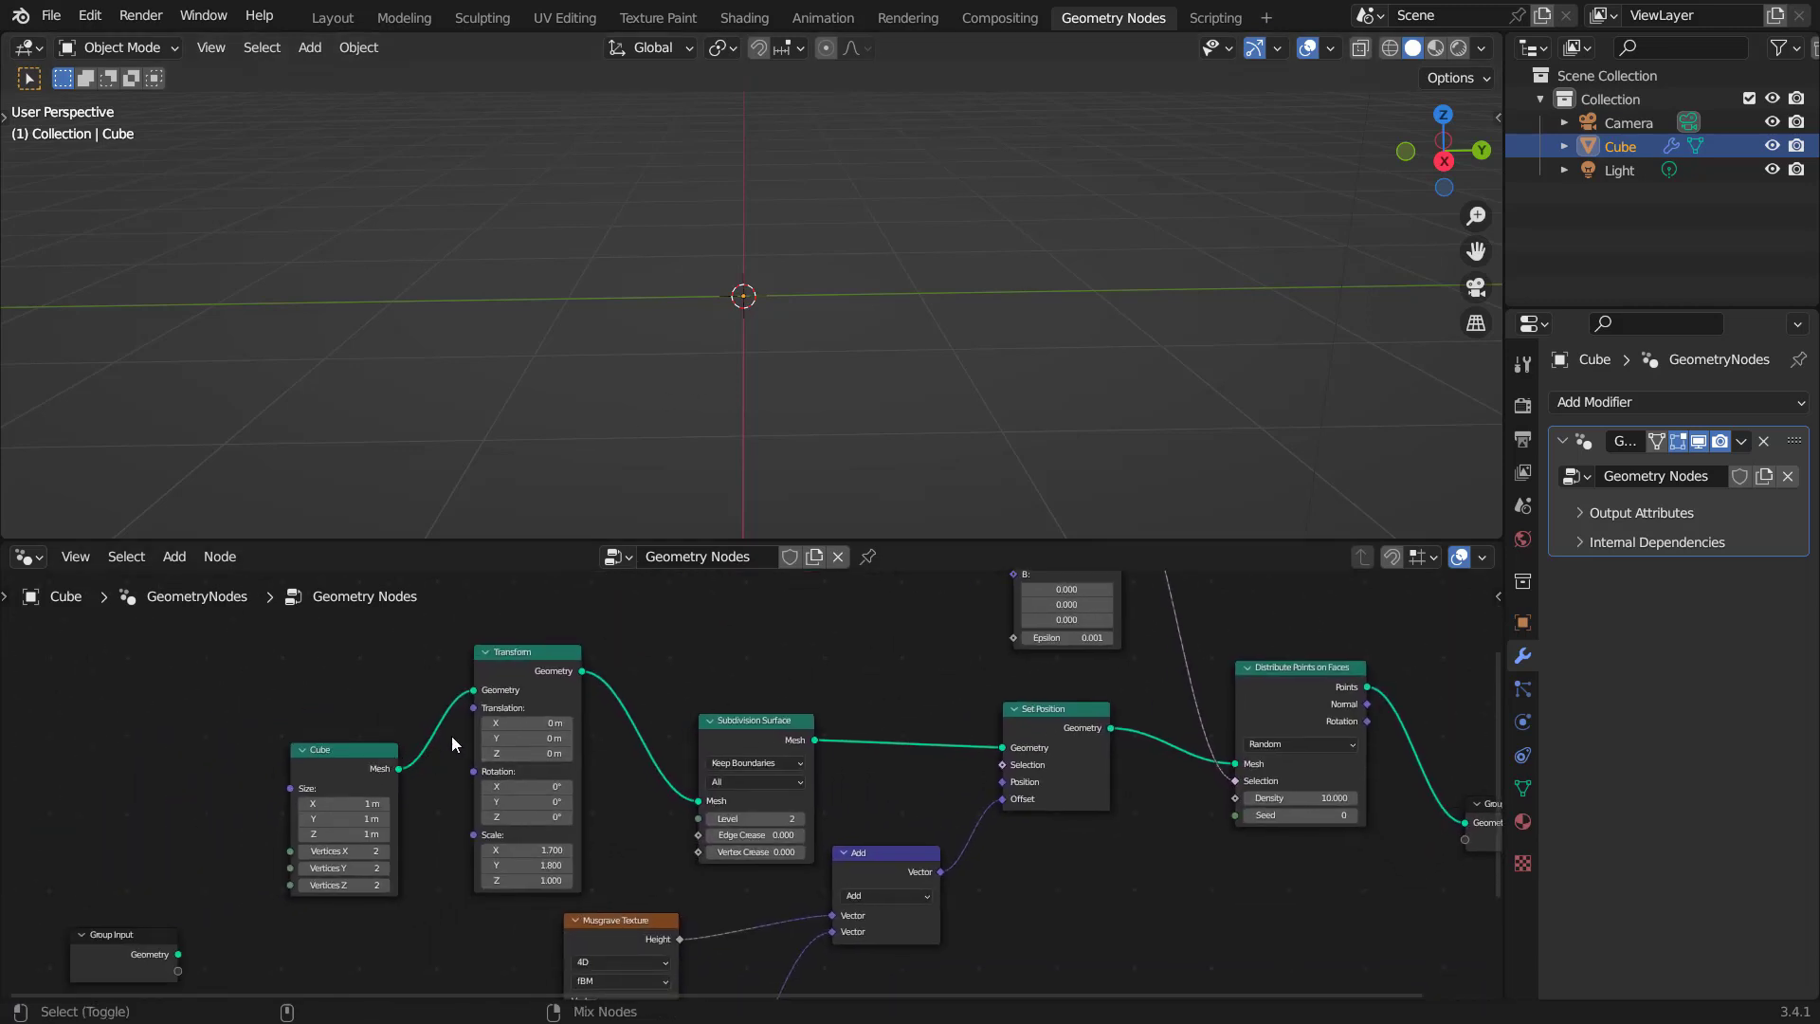
{"action": "left_click", "coordinate": [753, 724], "text": "ctrl+shift"}
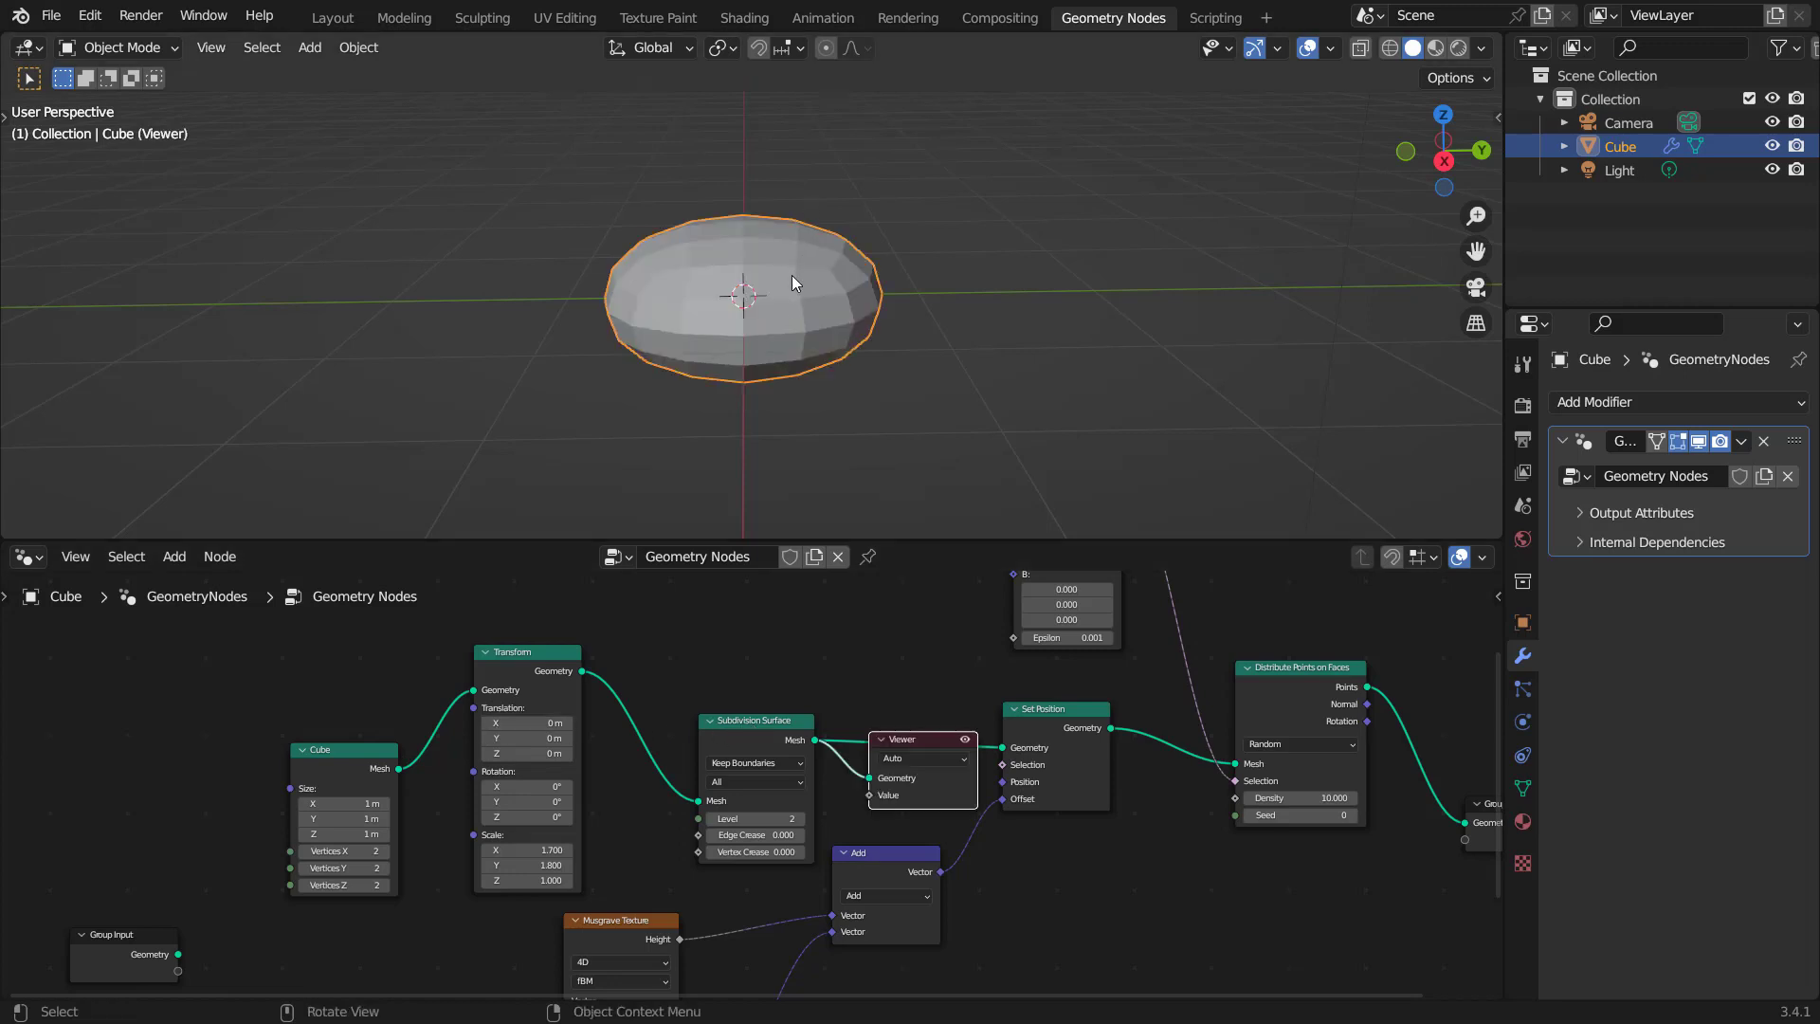
{"action": "left_click_drag", "start_coordinate": [924, 801], "coordinate": [1389, 954]}
Draw annotation strokes pointing outward from several faces of the previewed mesh to illustrate their normal directions.
{"action": "middle_click_drag", "start_coordinate": [872, 273], "coordinate": [886, 266]}
{"action": "key", "text": "t"}
{"action": "left_click", "coordinate": [33, 377]}
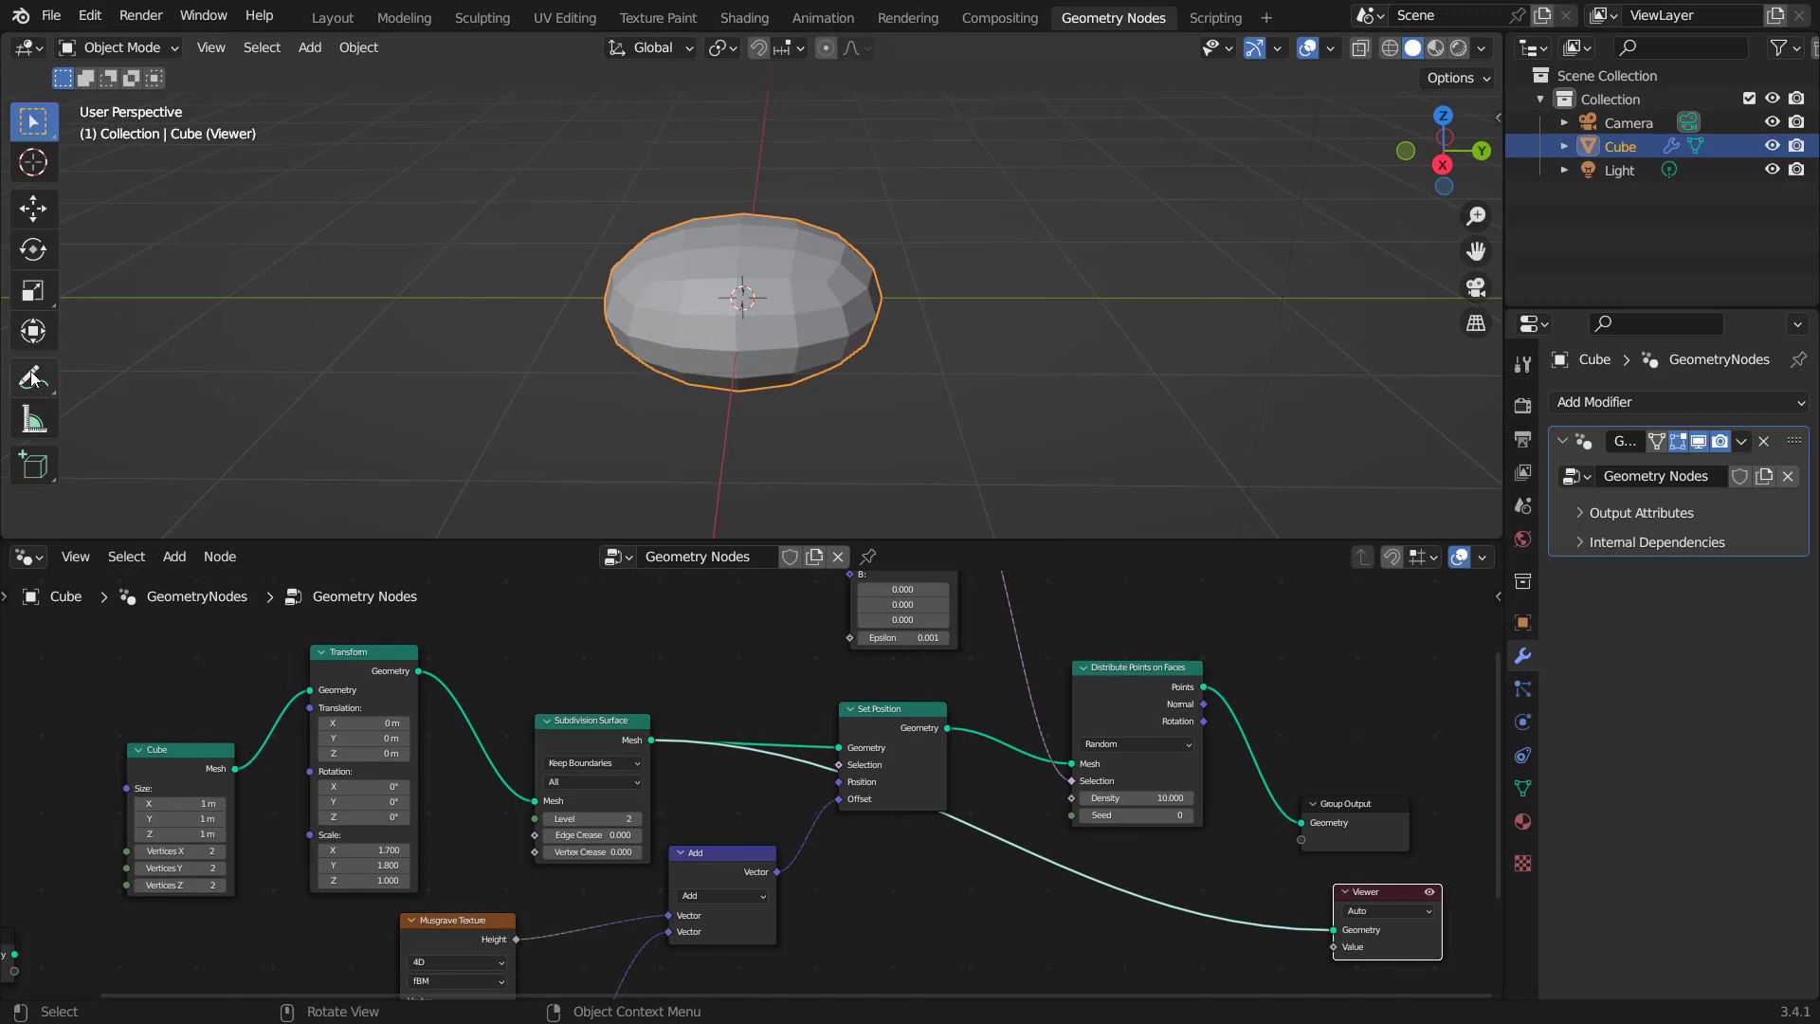
{"action": "scroll", "coordinate": [708, 254], "scroll_direction": "up", "scroll_amount": 5}
{"action": "mouse_move", "coordinate": [749, 284]}
{"action": "middle_mouse_down"}
{"action": "mouse_move", "coordinate": [788, 293]}
{"action": "mouse_move", "coordinate": [765, 262]}
{"action": "middle_mouse_up"}
{"action": "left_click_drag", "start_coordinate": [737, 261], "coordinate": [730, 167]}
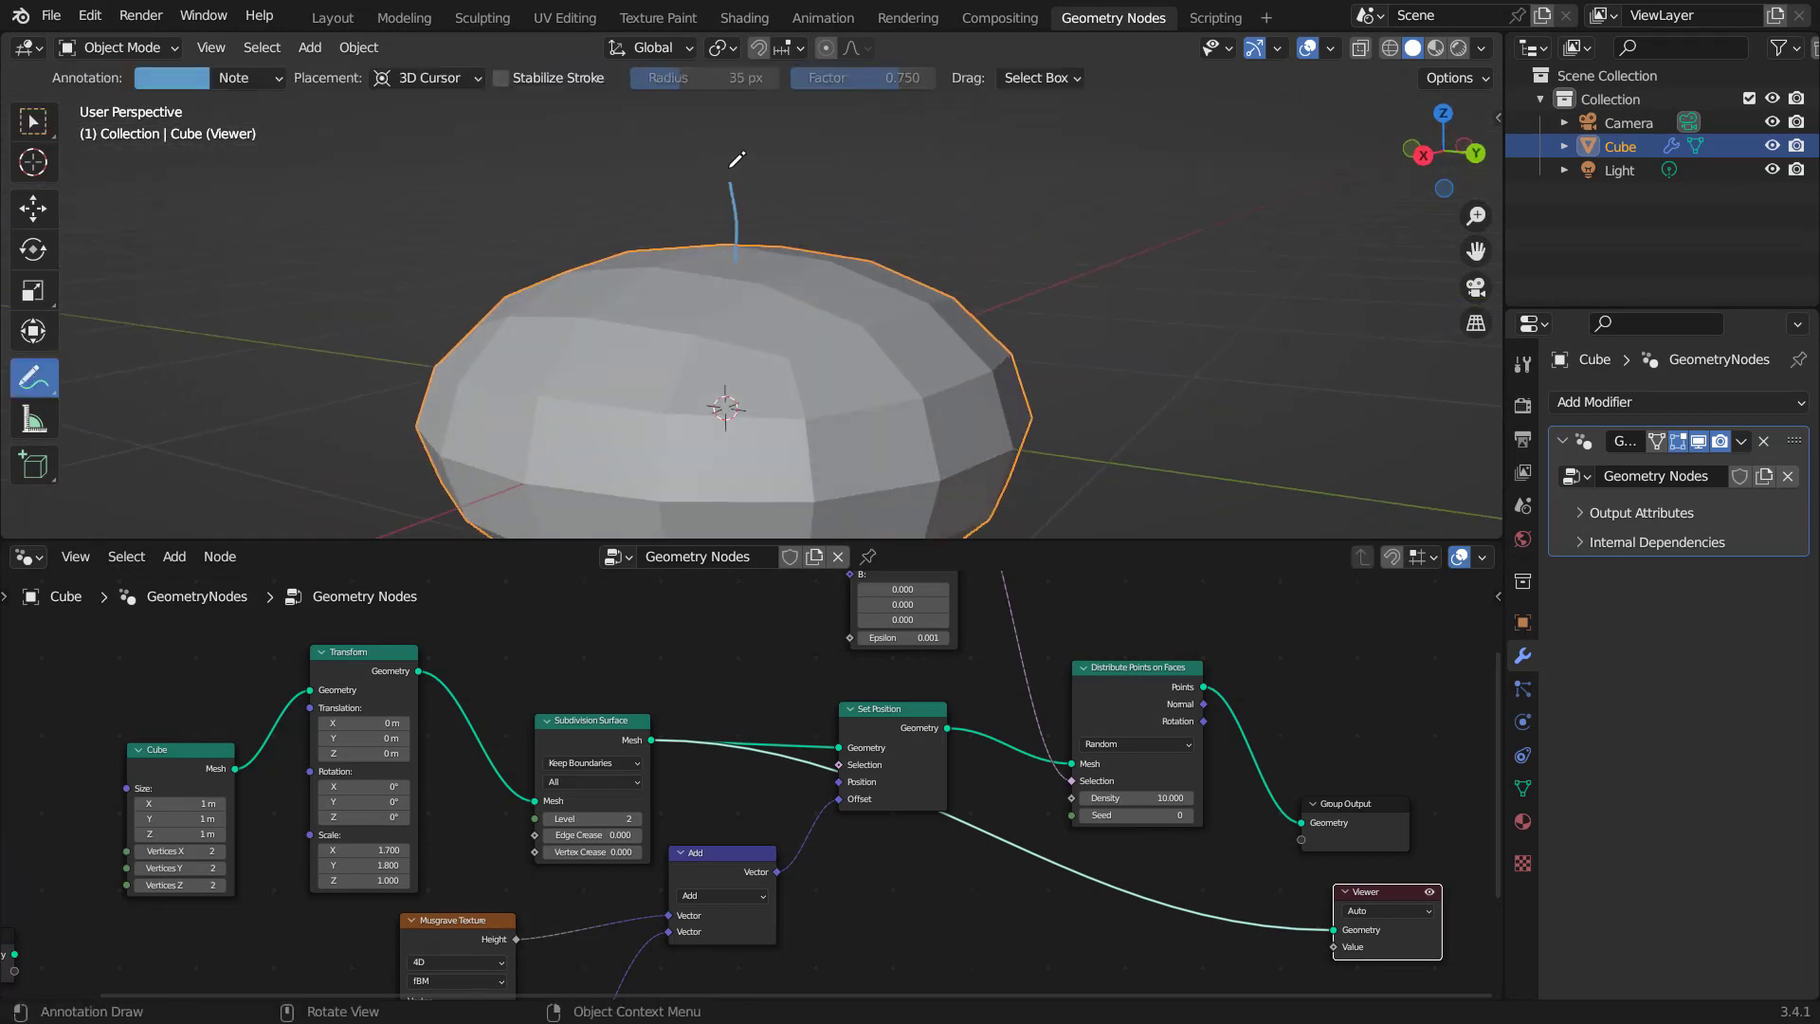
{"action": "mouse_move", "coordinate": [869, 251]}
{"action": "middle_mouse_down"}
{"action": "mouse_move", "coordinate": [987, 313]}
{"action": "mouse_move", "coordinate": [1015, 294]}
{"action": "middle_mouse_up"}
{"action": "left_click_drag", "start_coordinate": [1011, 299], "coordinate": [1081, 237]}
{"action": "left_click_drag", "start_coordinate": [1059, 361], "coordinate": [1176, 313]}
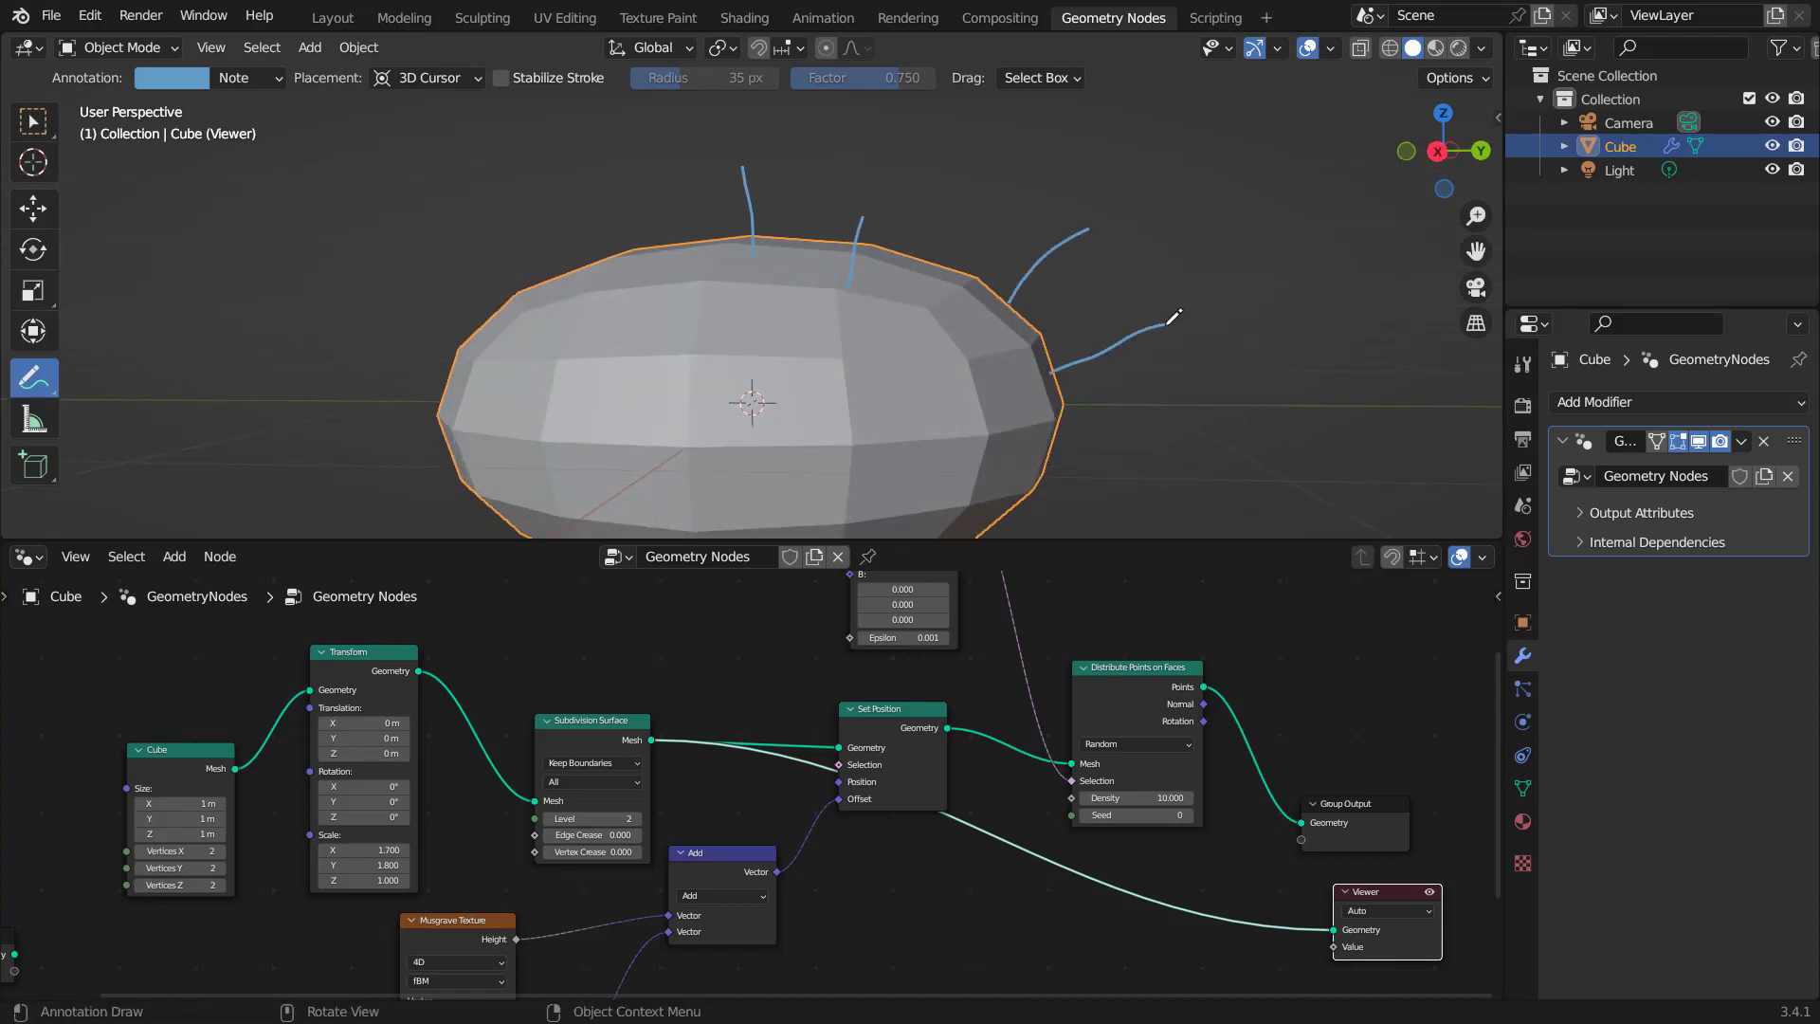
{"action": "middle_click_drag", "start_coordinate": [969, 374], "coordinate": [1091, 397]}
{"action": "left_click_drag", "start_coordinate": [1081, 394], "coordinate": [1237, 391]}
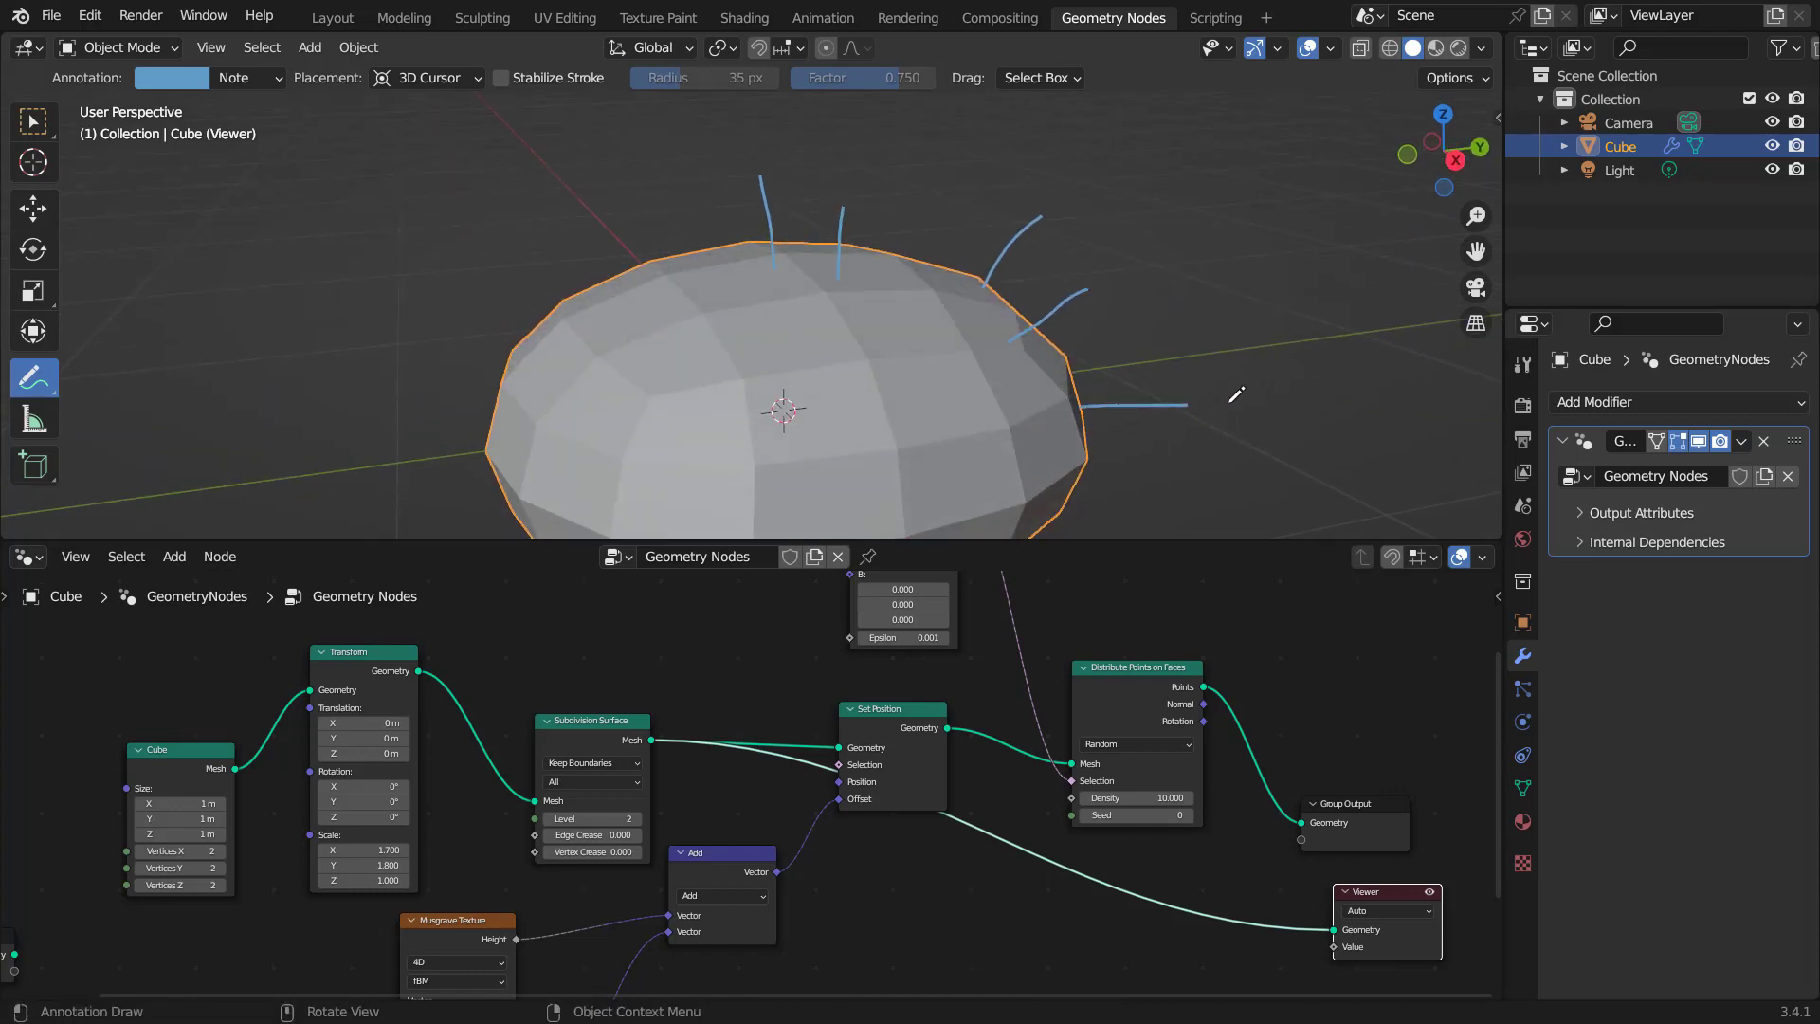
{"action": "middle_click_drag", "start_coordinate": [1098, 349], "coordinate": [1048, 330]}
{"action": "left_click_drag", "start_coordinate": [1047, 332], "coordinate": [1098, 272]}
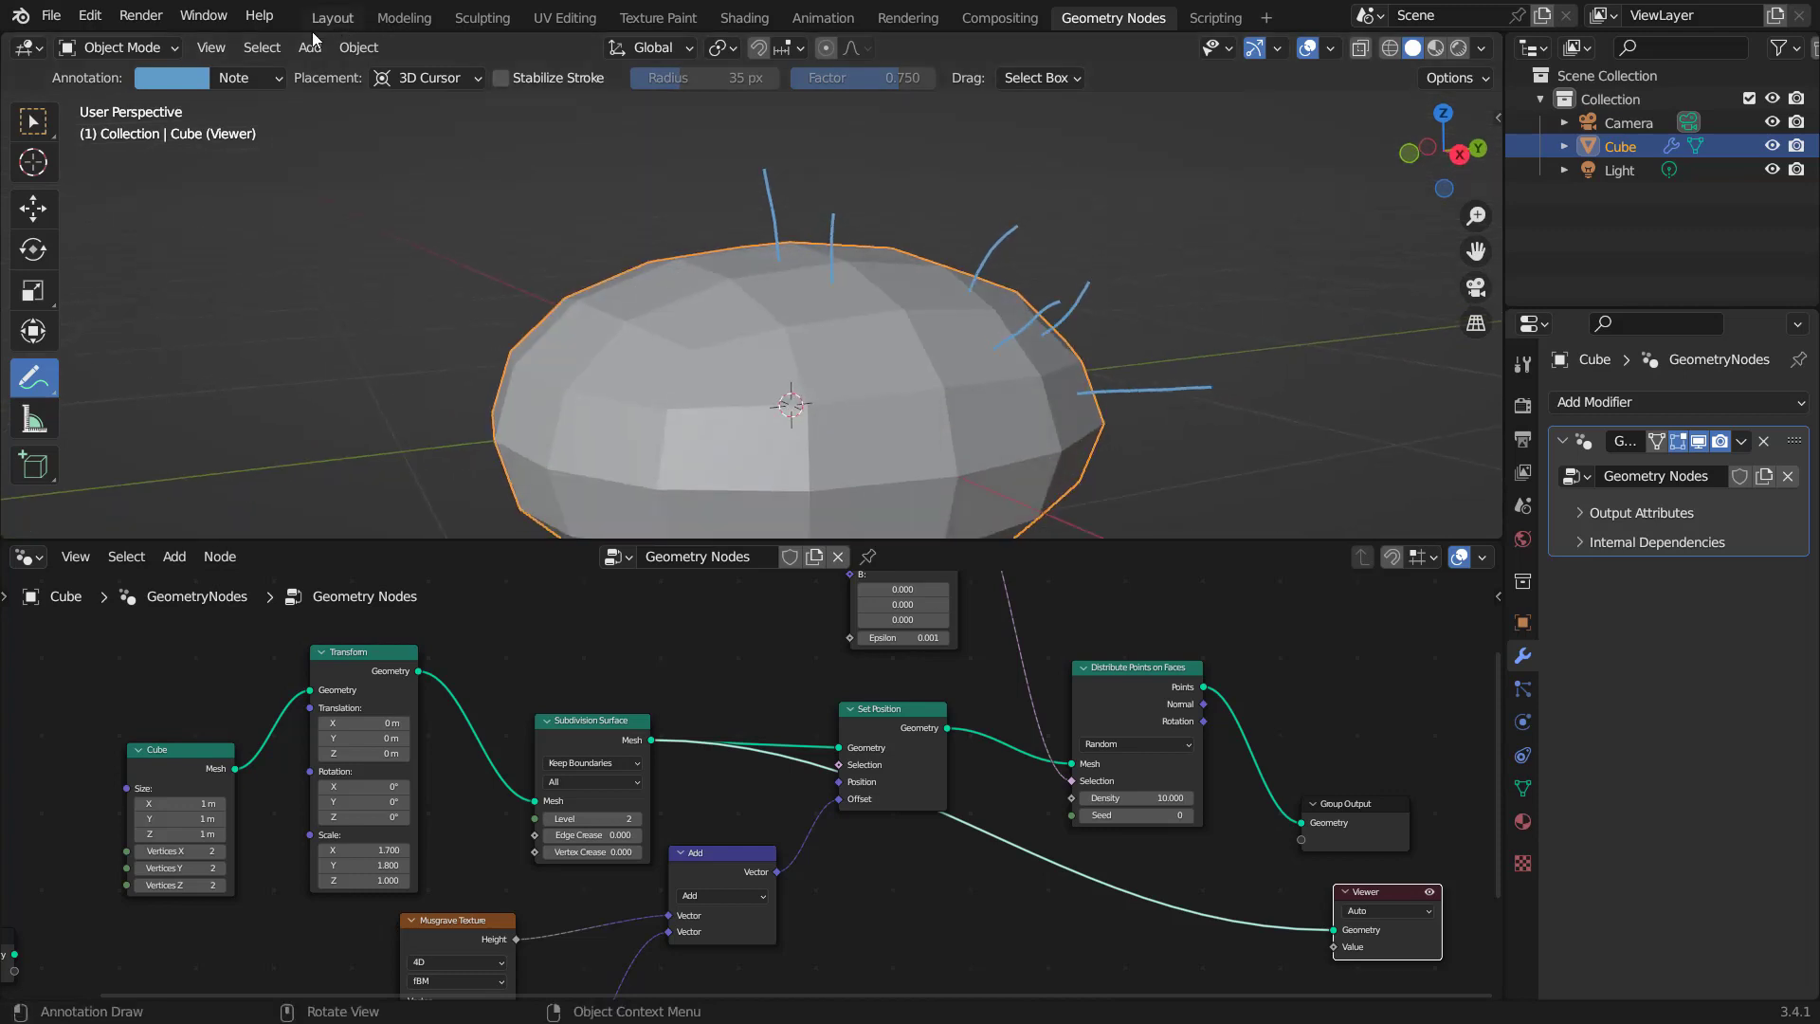
Delete the annotation layer with the normal strokes and return to the selection tool.
{"action": "left_click", "coordinate": [240, 85]}
{"action": "left_click", "coordinate": [401, 177]}
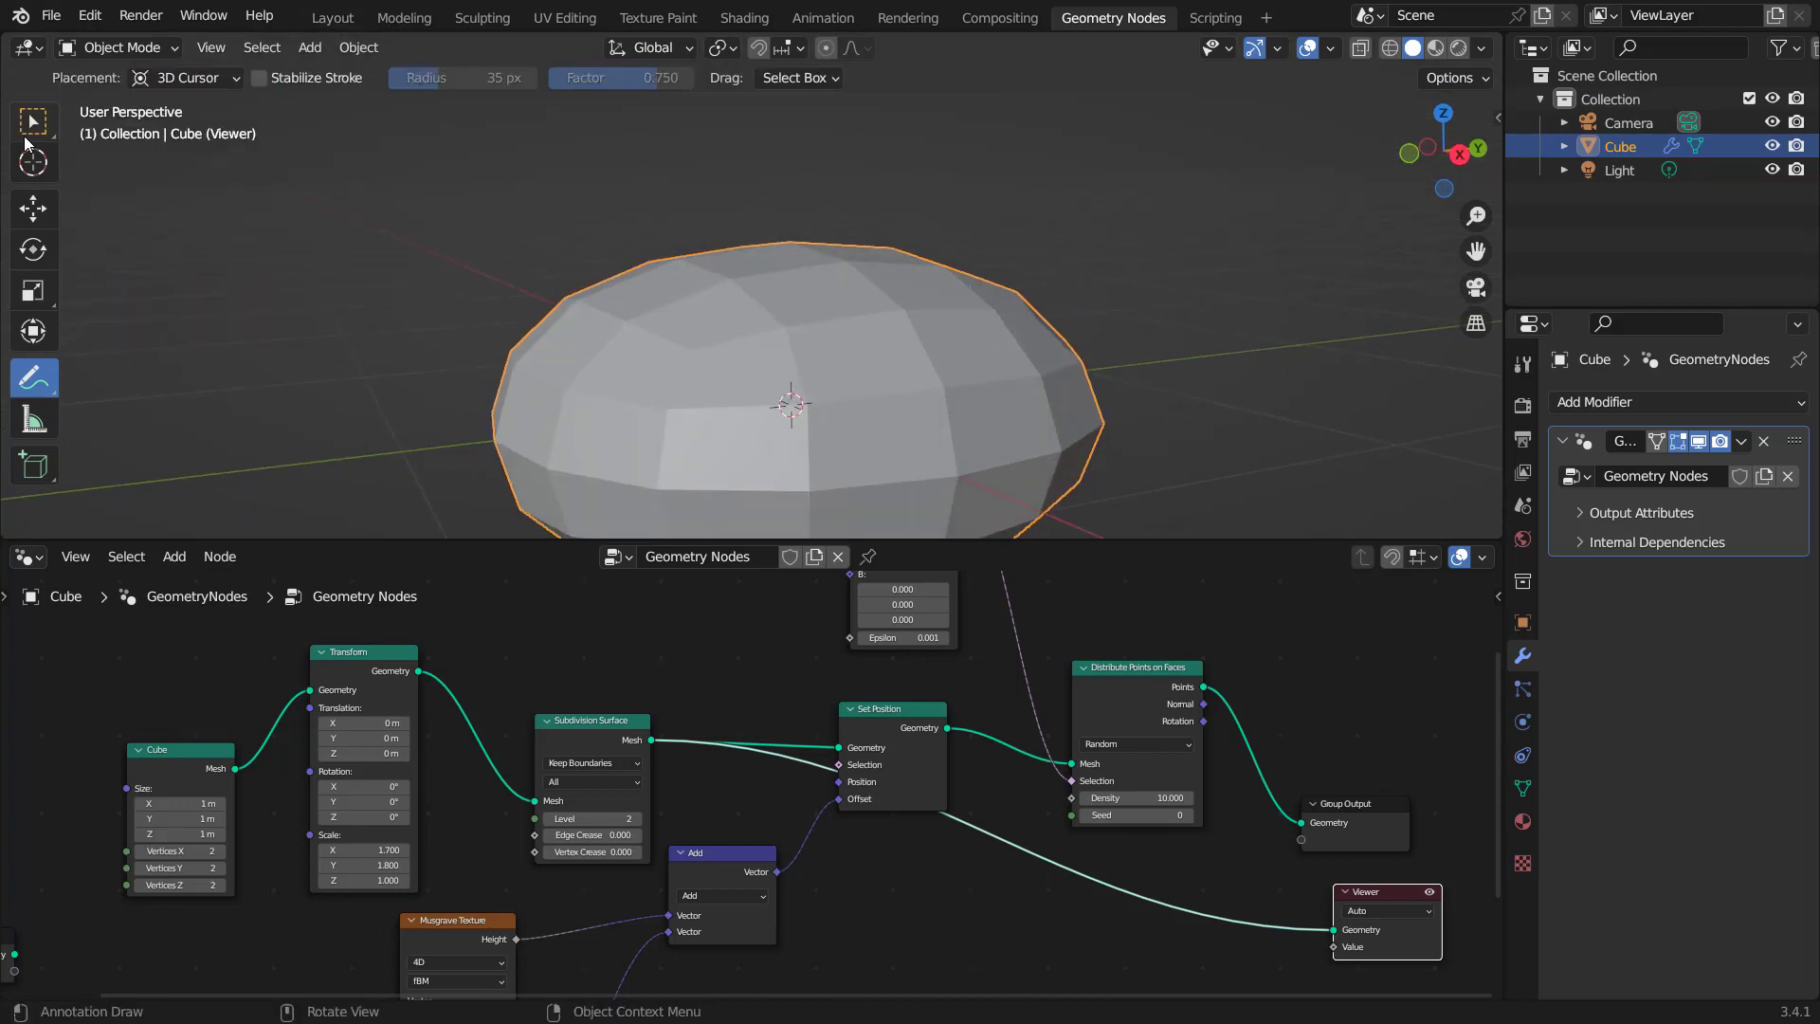
{"action": "left_click", "coordinate": [23, 130]}
Preview the Distribute Points on Faces output through the Viewer and move the Group Output farther from it.
{"action": "middle_click_drag", "start_coordinate": [1151, 684], "coordinate": [951, 742]}
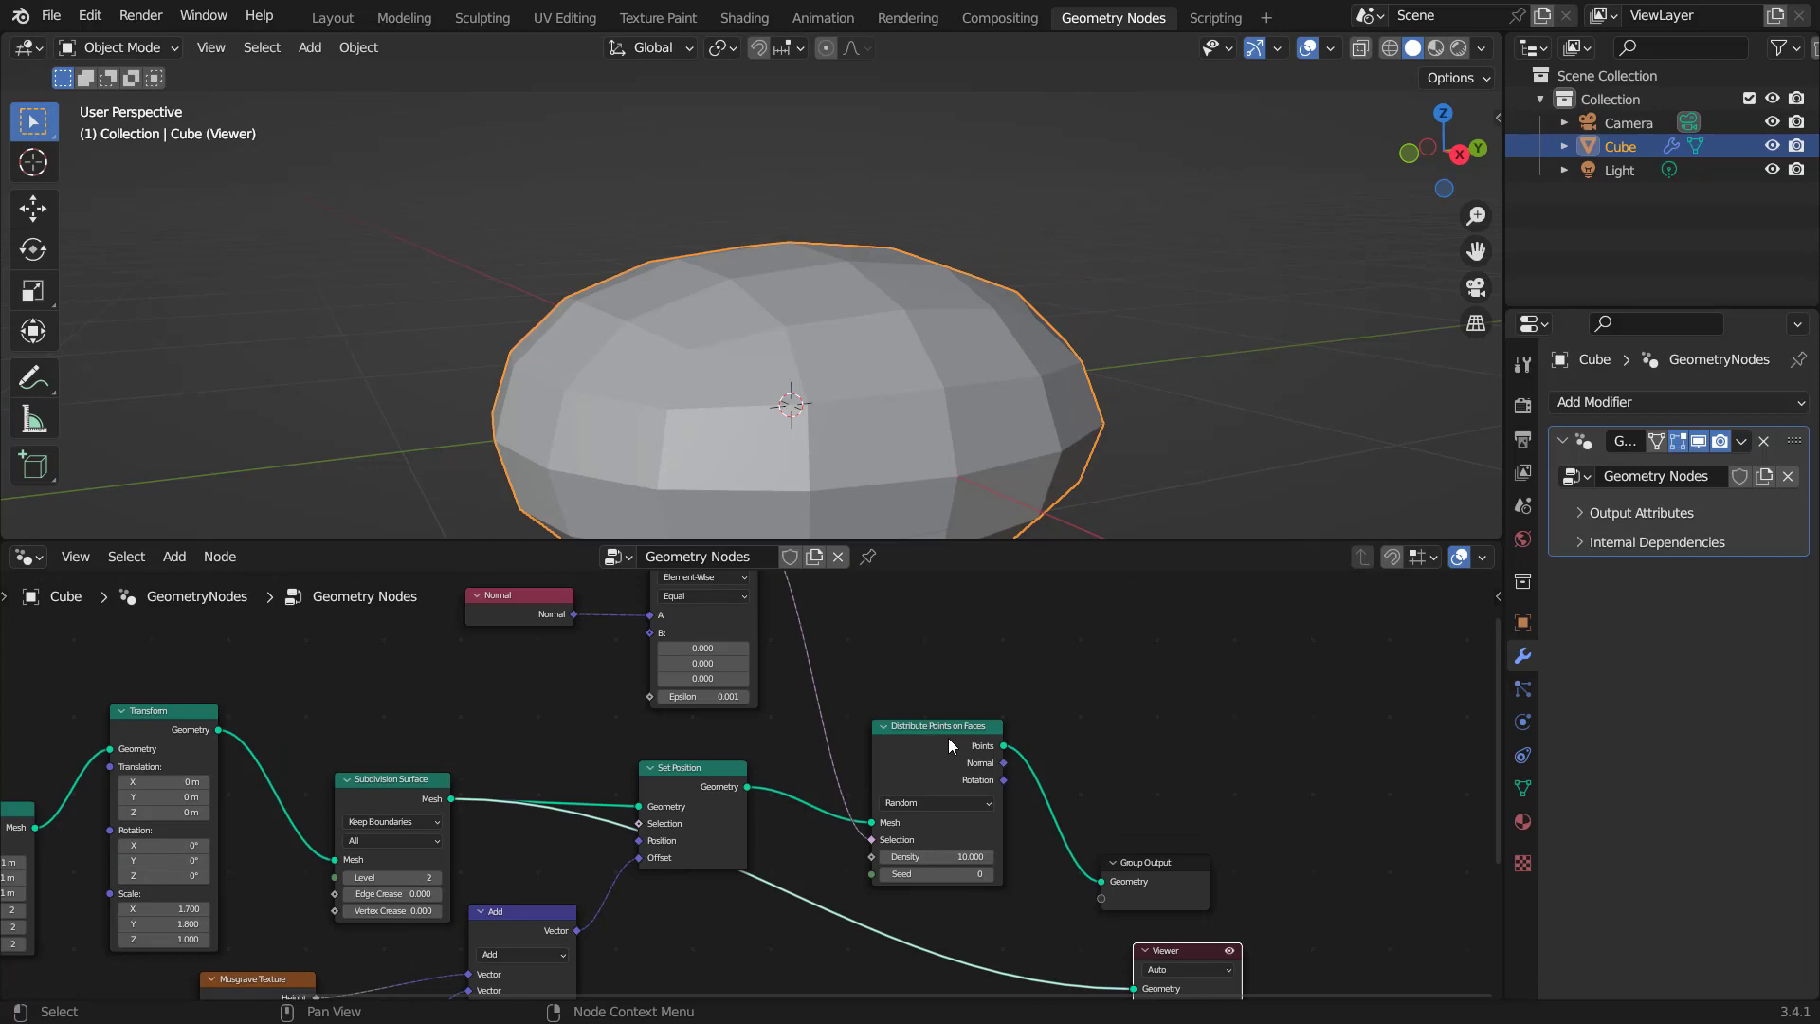
{"action": "left_click", "coordinate": [947, 732], "text": "ctrl+shift"}
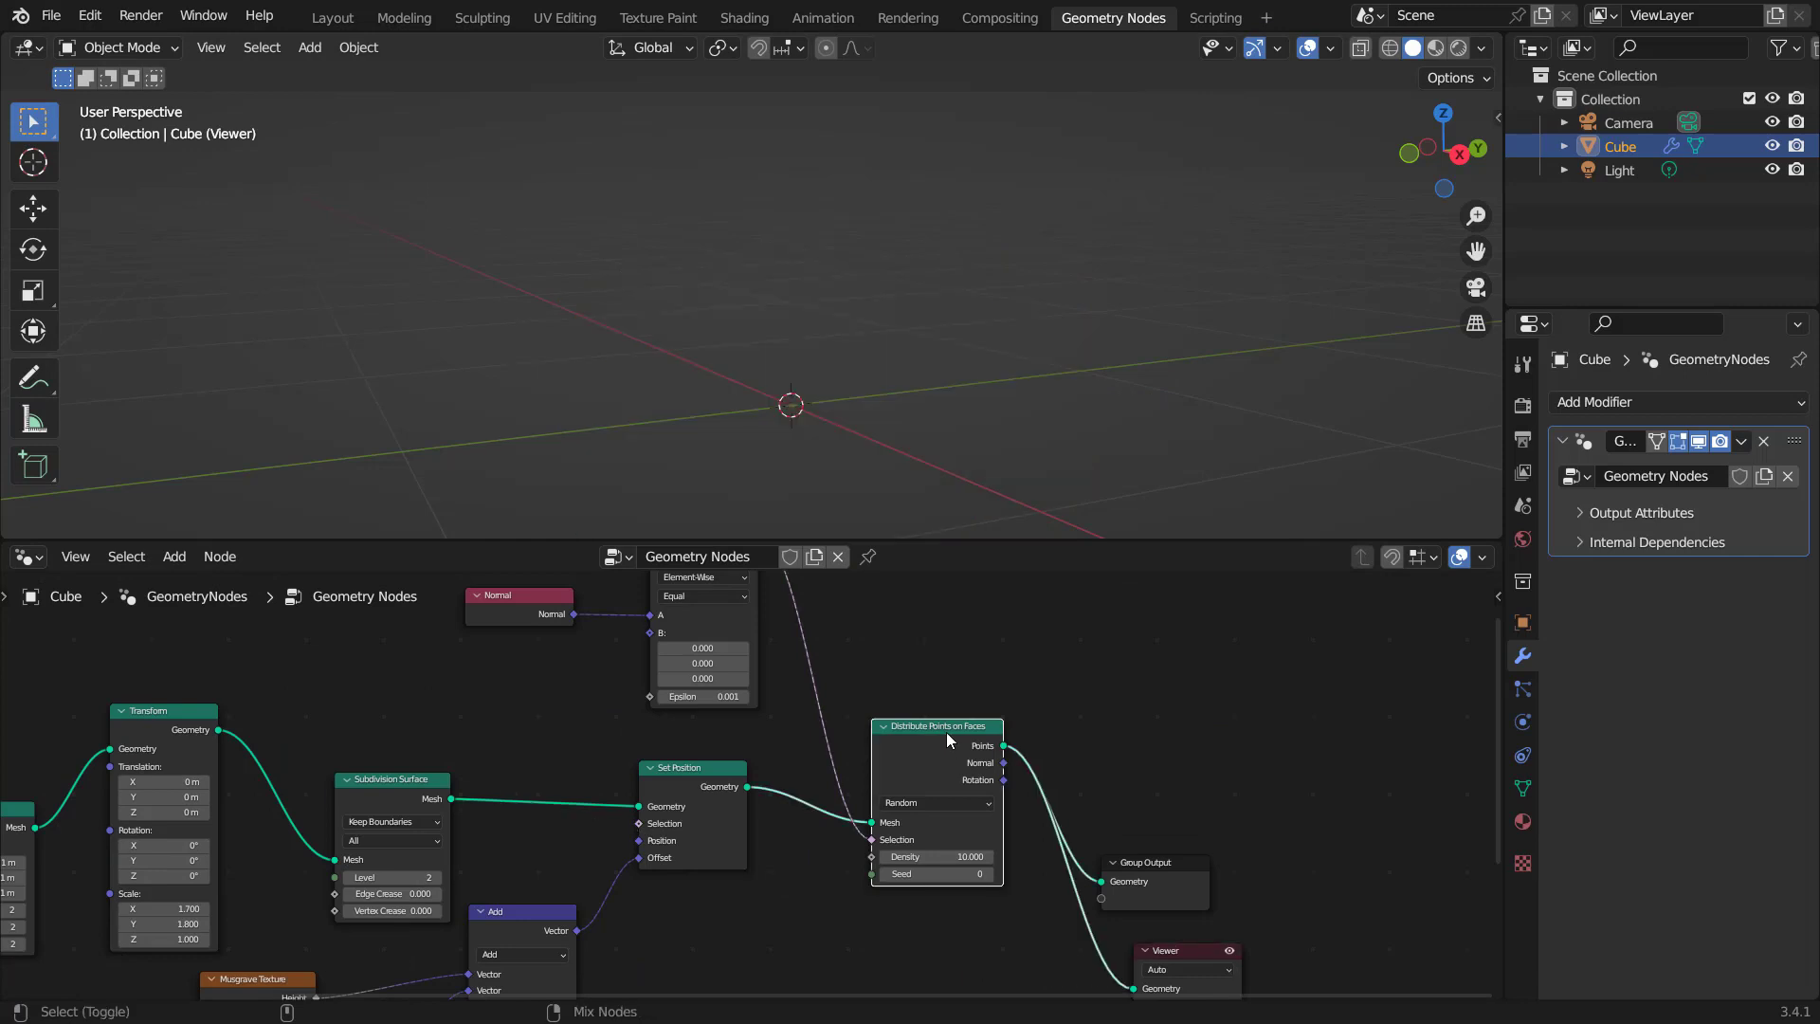
{"action": "left_click", "coordinate": [1180, 867]}
{"action": "key", "text": "g"}
{"action": "left_click", "coordinate": [1338, 808]}
Set the Z component of the Compare node's B vector to 1.
{"action": "middle_click_drag", "start_coordinate": [839, 668], "coordinate": [925, 764]}
{"action": "scroll", "coordinate": [933, 800], "scroll_direction": "up", "scroll_amount": 3}
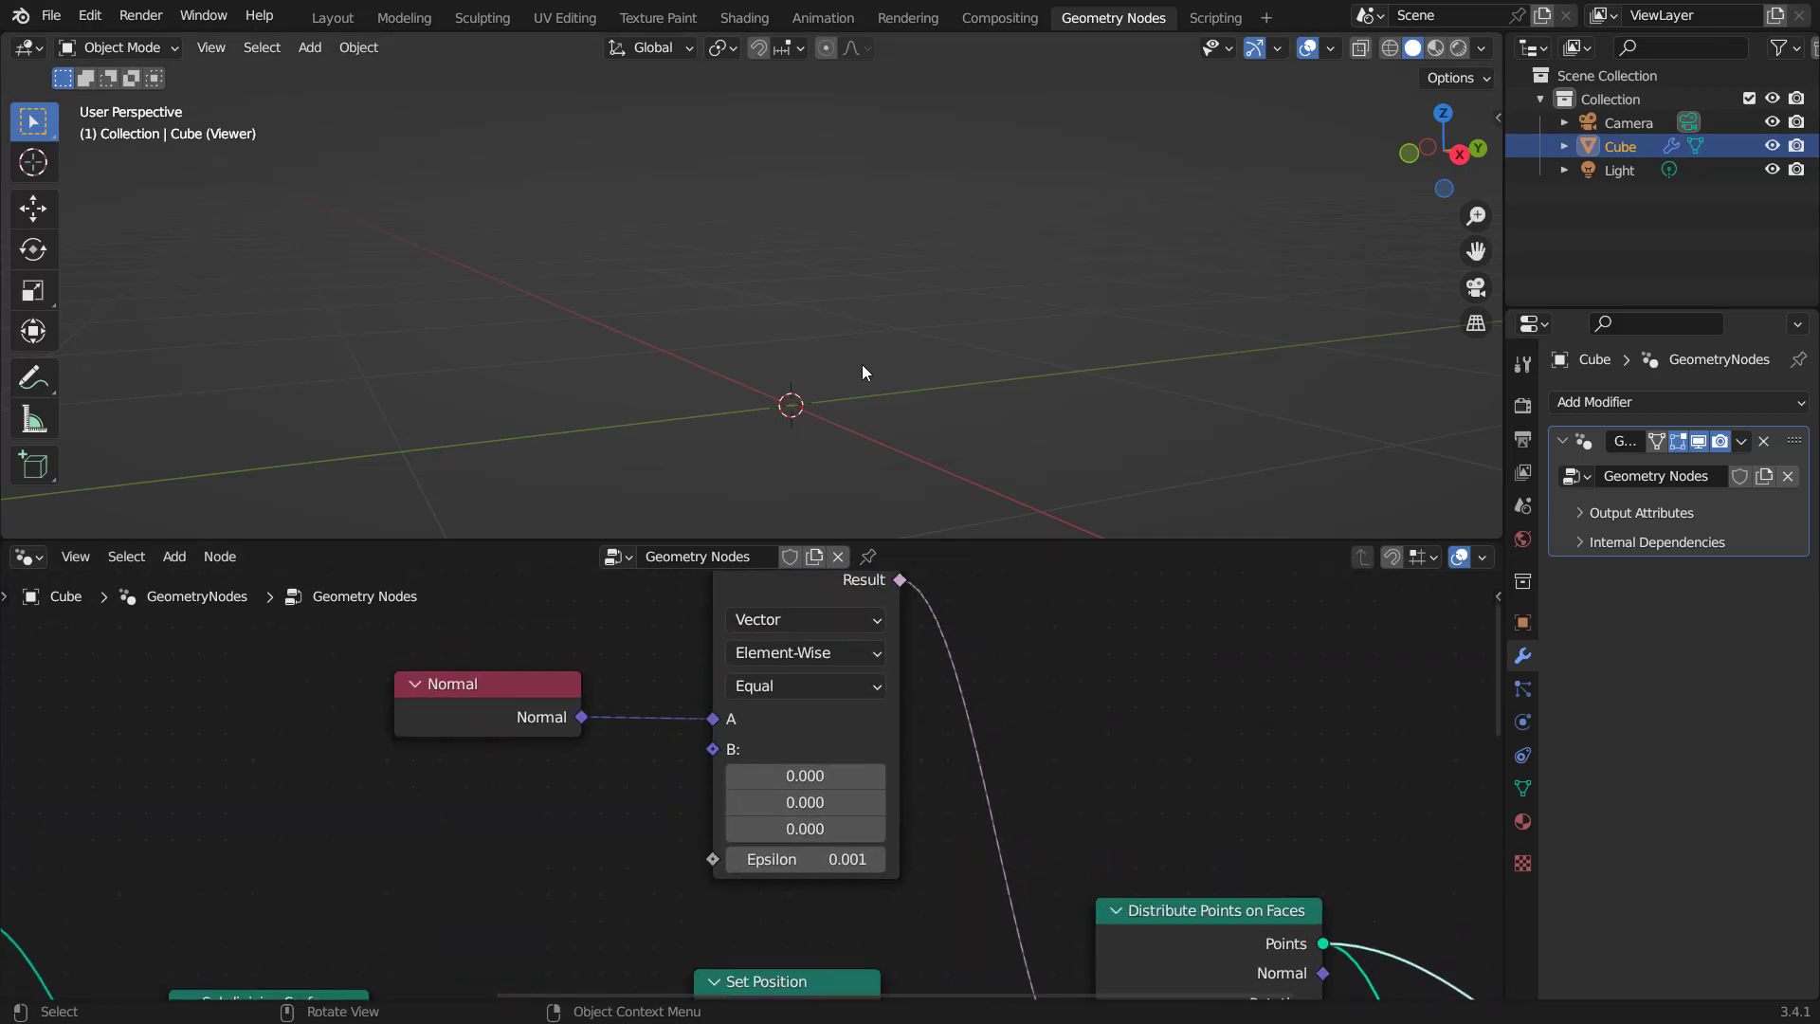
{"action": "middle_click_drag", "start_coordinate": [861, 364], "coordinate": [833, 354]}
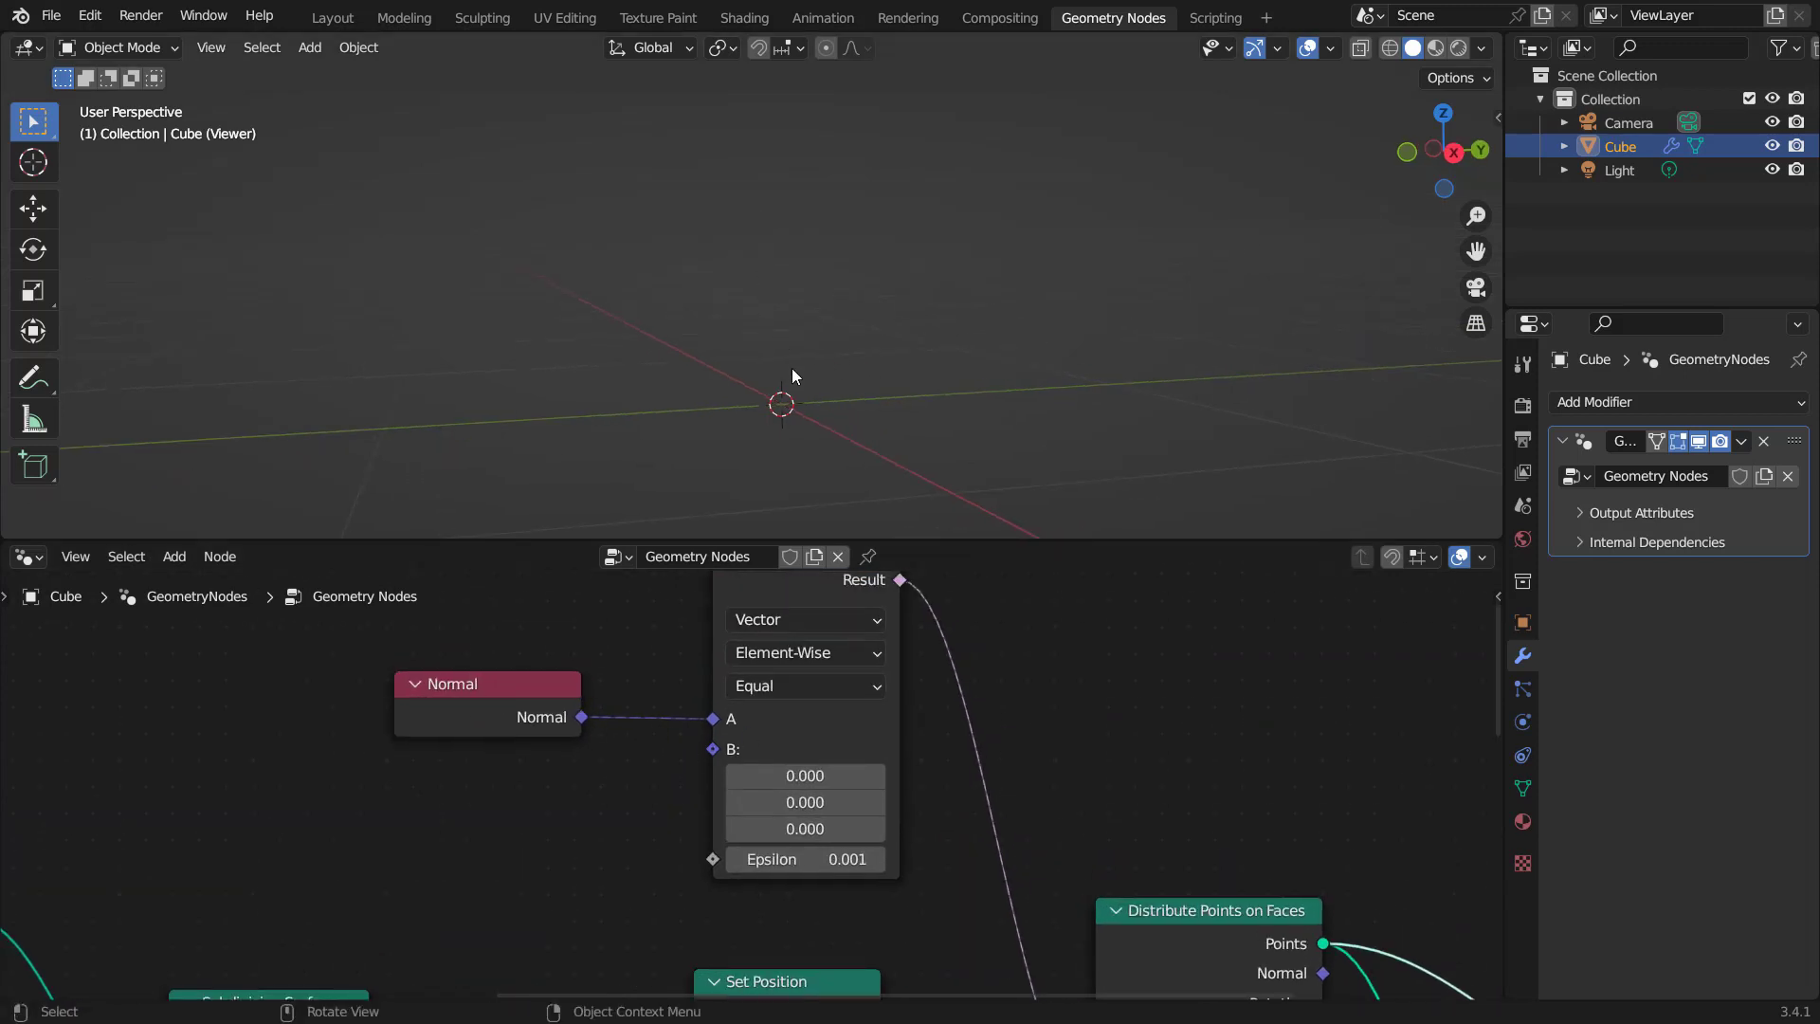
{"action": "scroll", "coordinate": [891, 788], "scroll_direction": "up", "scroll_amount": 1}
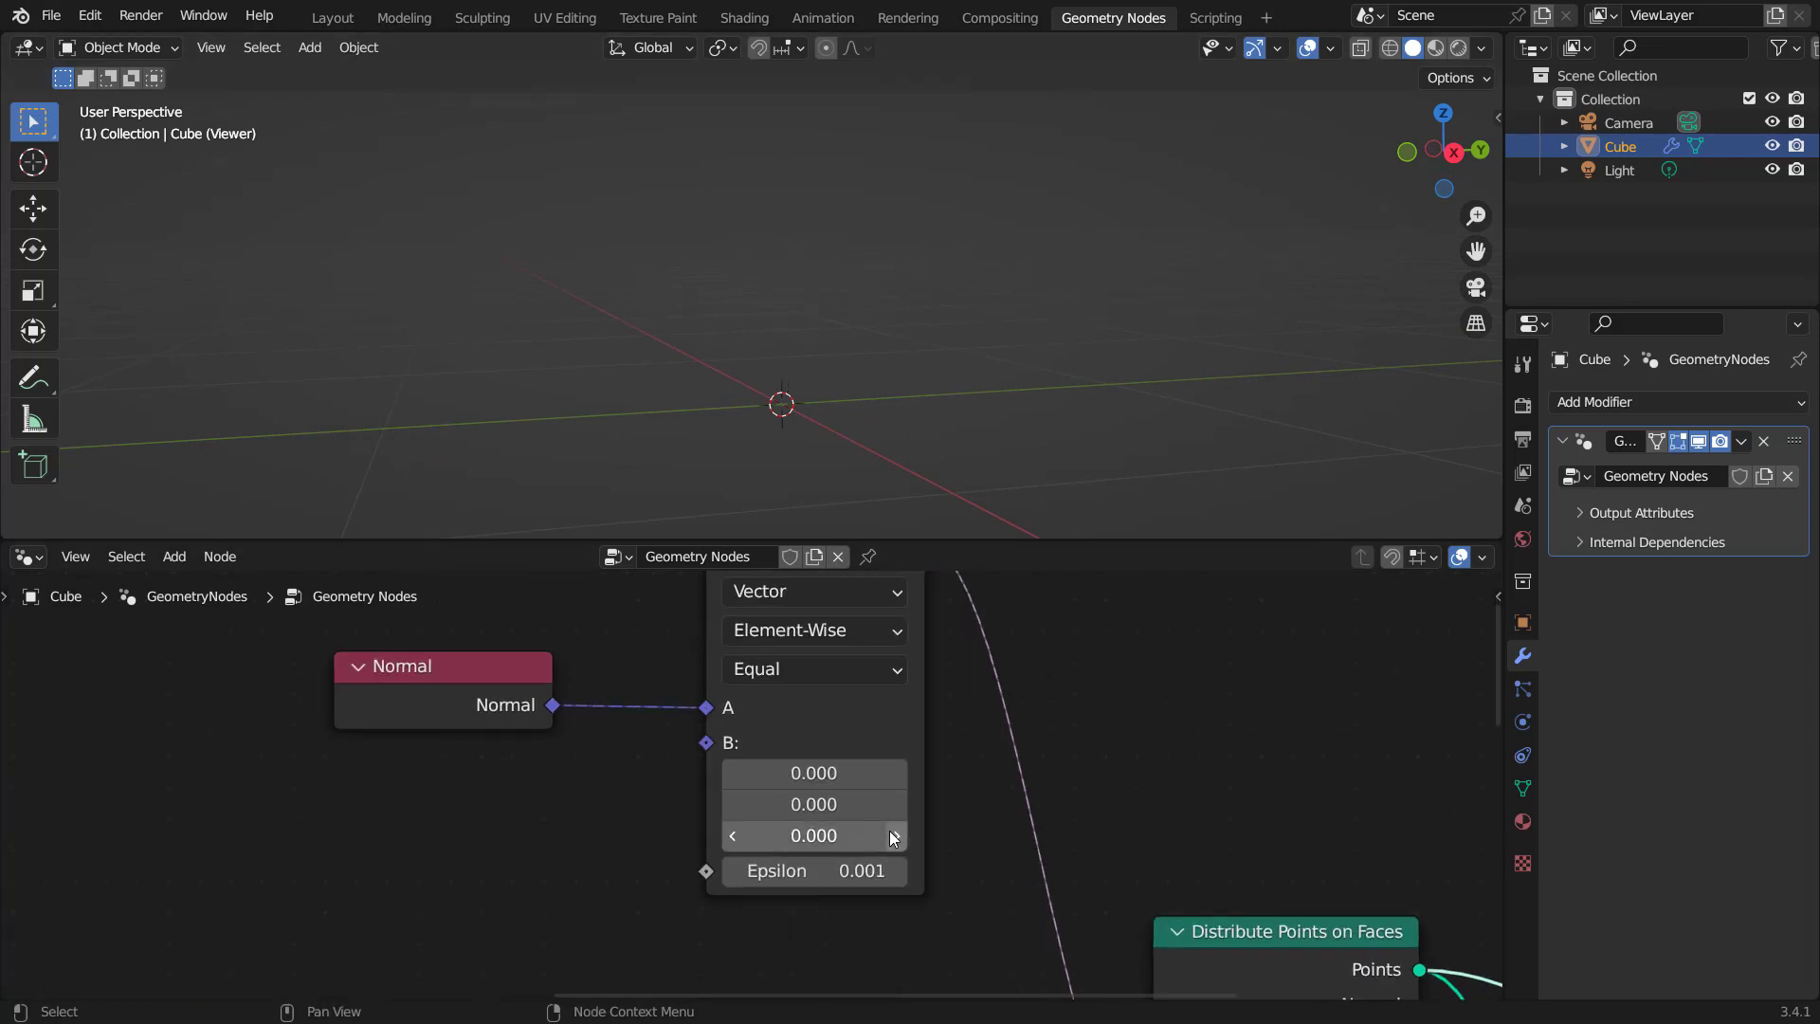
{"action": "left_click", "coordinate": [889, 831]}
{"action": "type", "text": "1"}
{"action": "key", "text": "Return"}
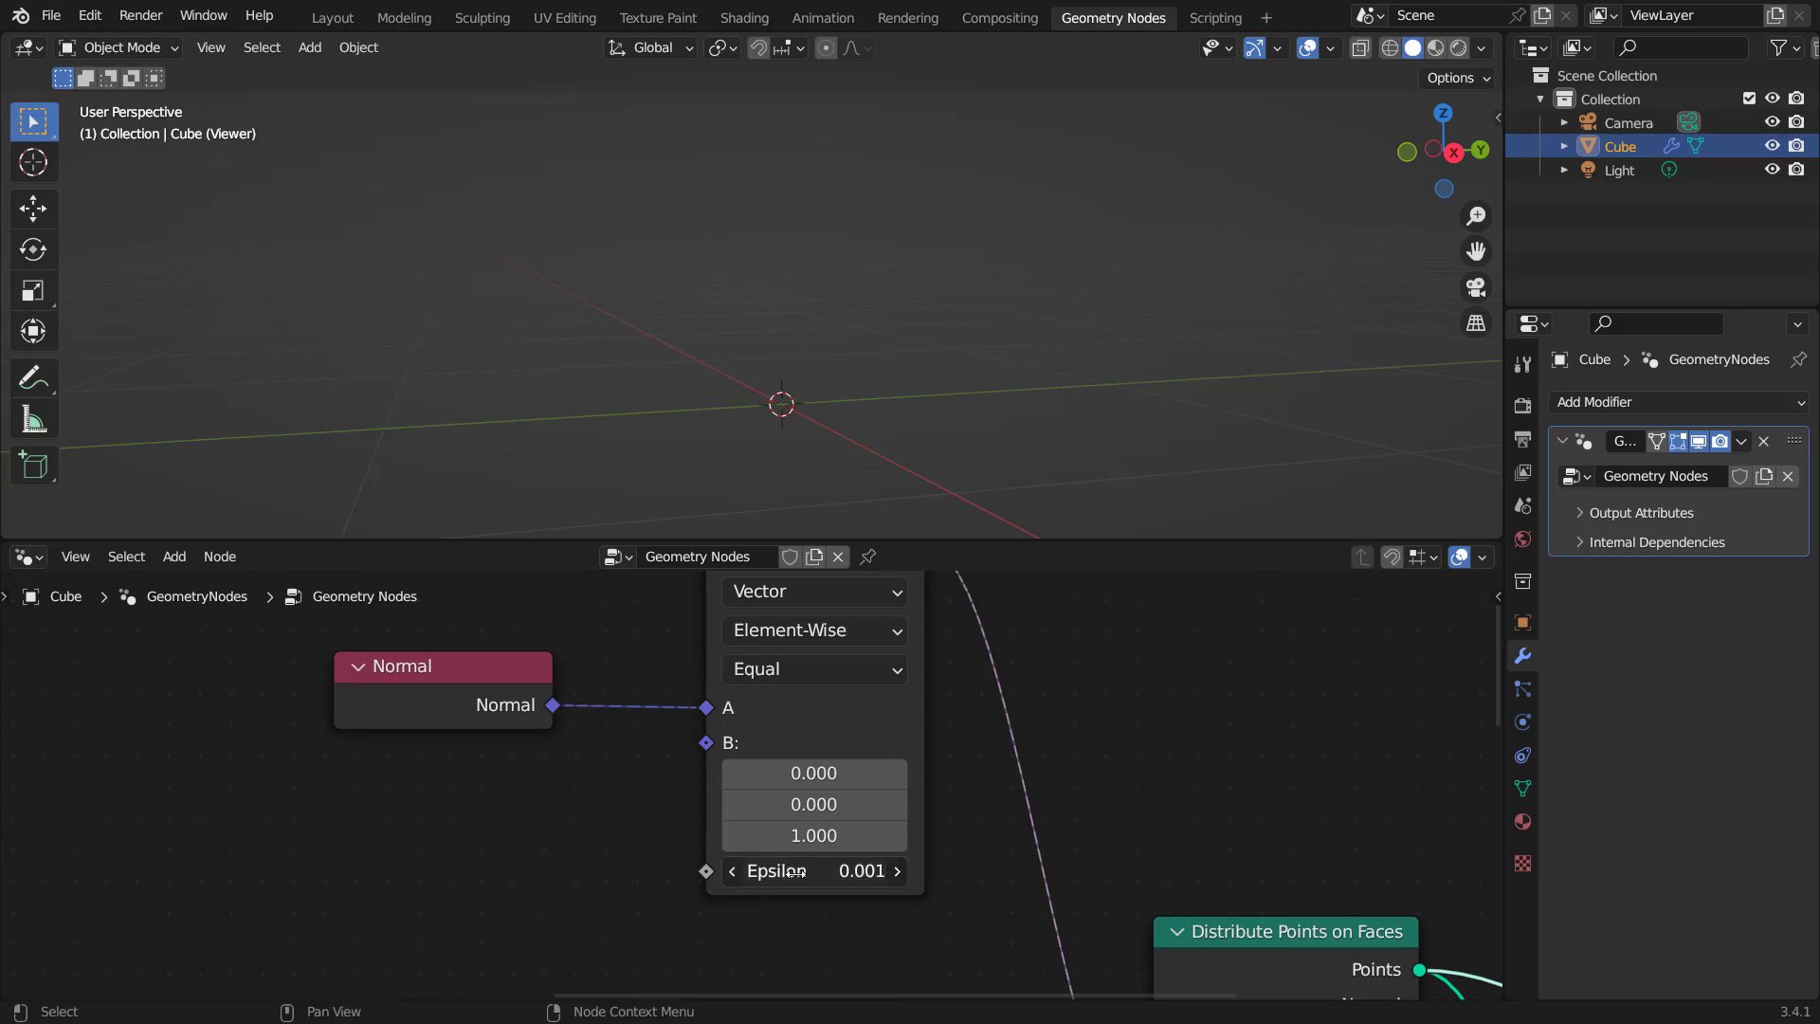
Raise the Compare node's Epsilon to 0.551 to distribute points on more of the upward-facing faces.
{"action": "left_click_drag", "start_coordinate": [814, 871], "coordinate": [891, 870]}
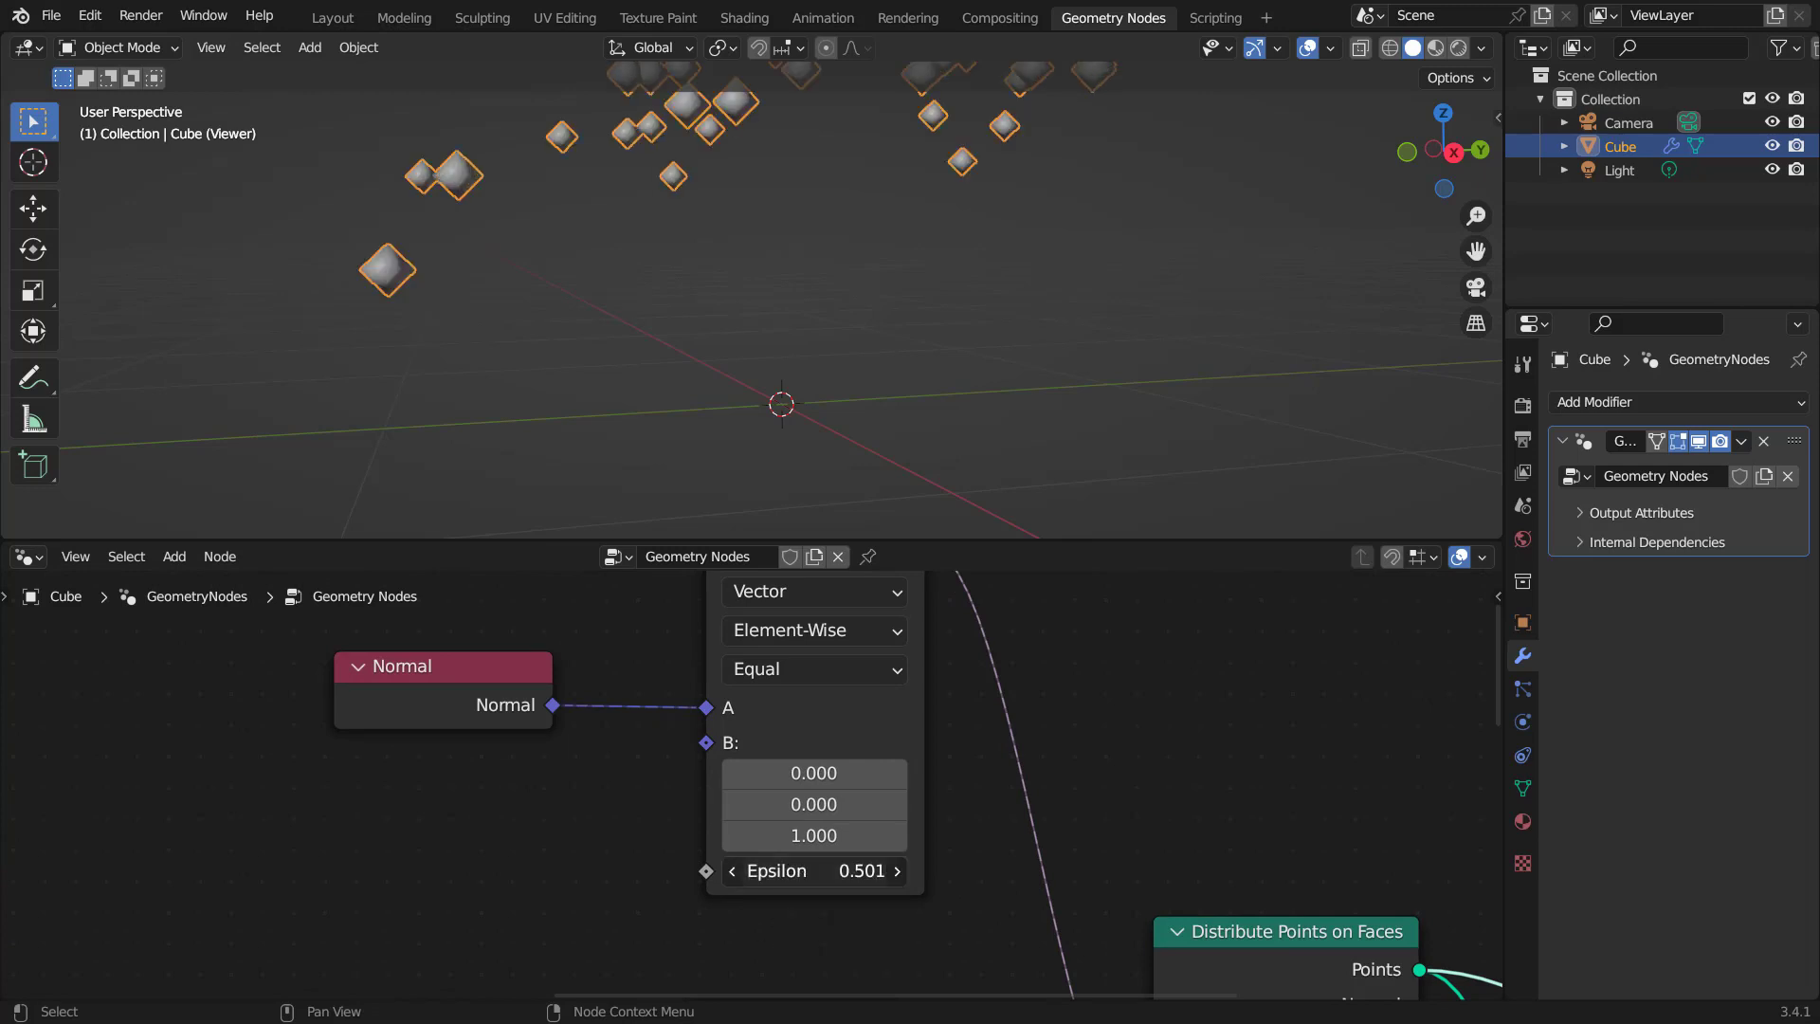
{"action": "scroll", "coordinate": [817, 372], "scroll_direction": "down", "scroll_amount": 3}
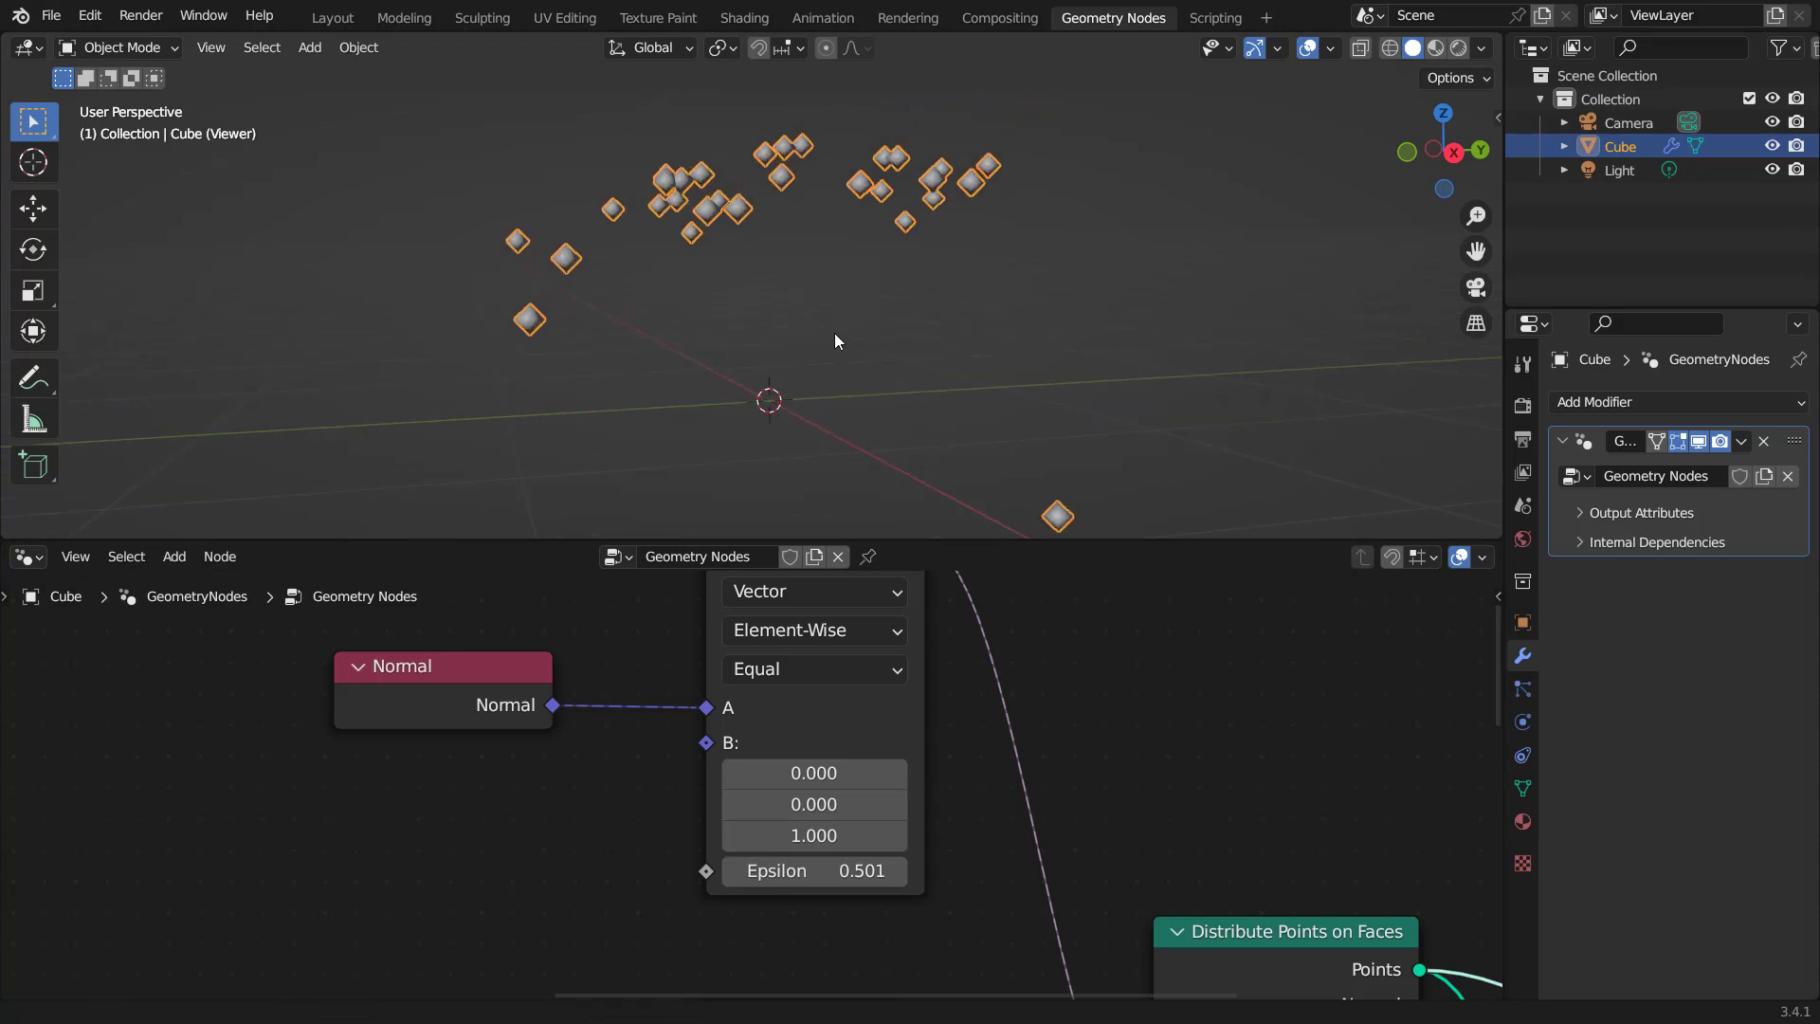
{"action": "scroll", "coordinate": [800, 226], "scroll_direction": "down", "scroll_amount": 2}
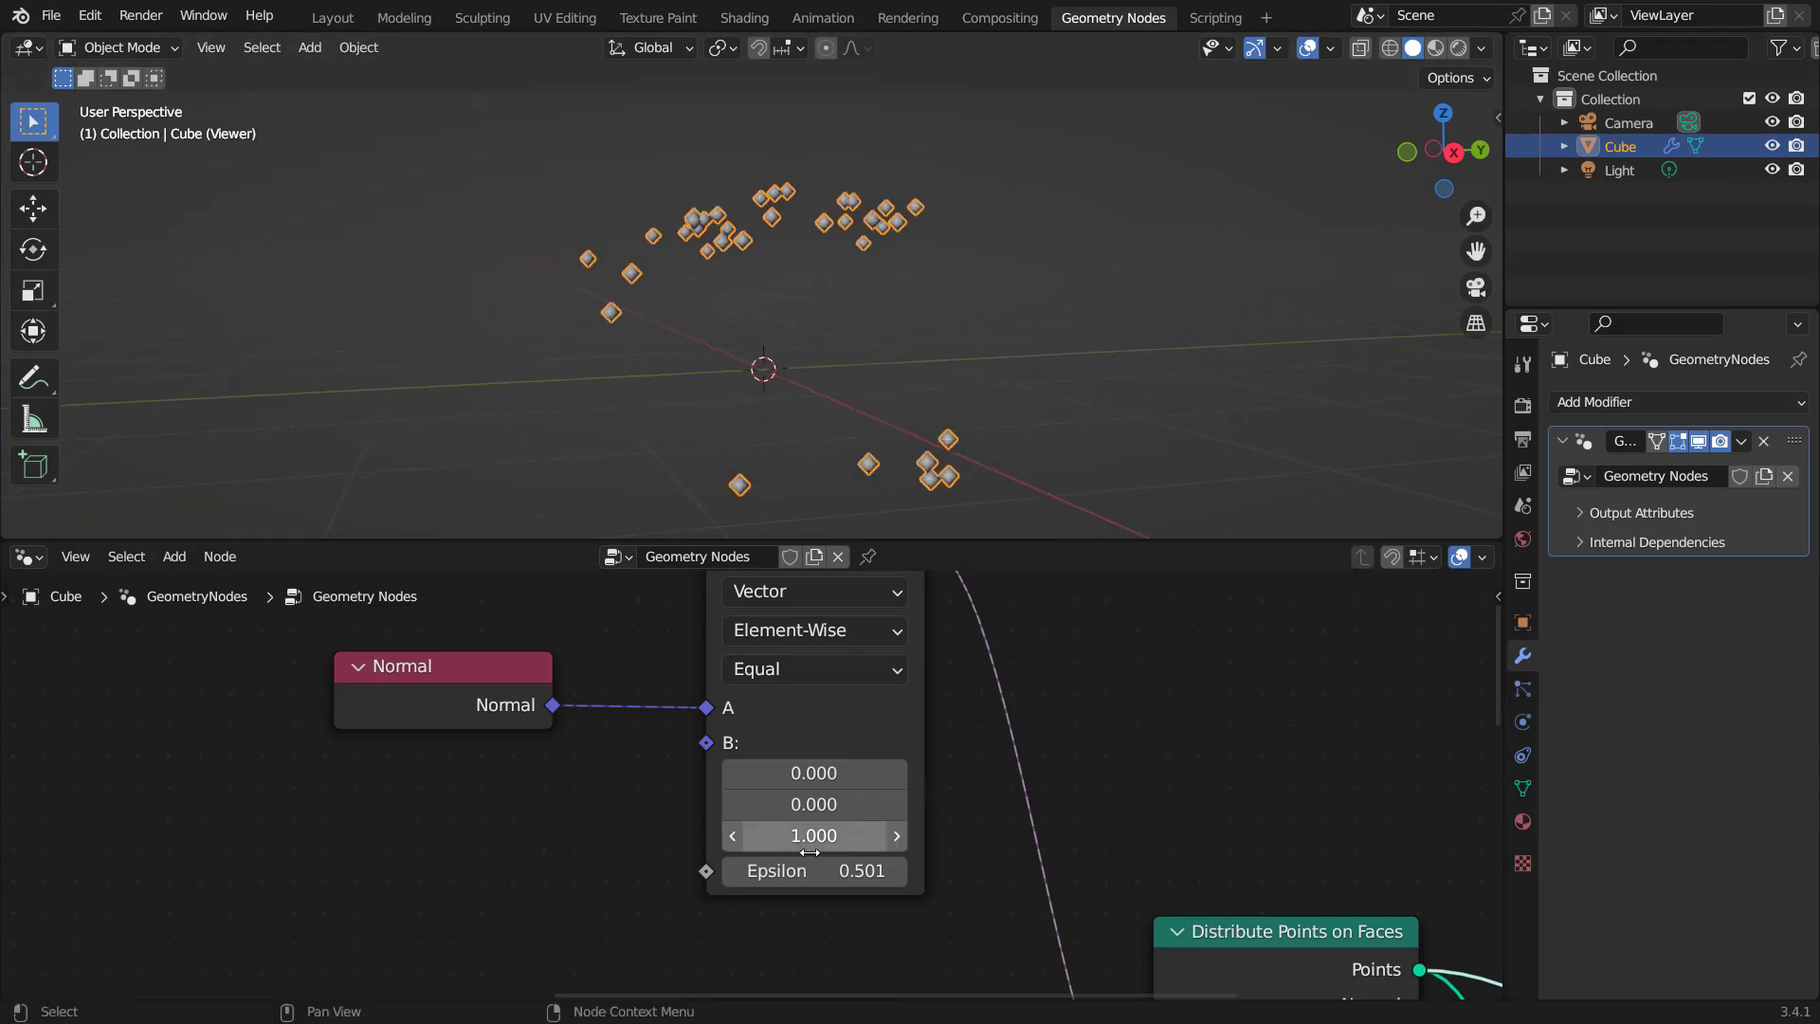
{"action": "mouse_move", "coordinate": [804, 871]}
{"action": "left_mouse_down"}
{"action": "mouse_move", "coordinate": [897, 871]}
{"action": "mouse_move", "coordinate": [730, 871]}
{"action": "mouse_move", "coordinate": [830, 870]}
{"action": "left_mouse_up"}
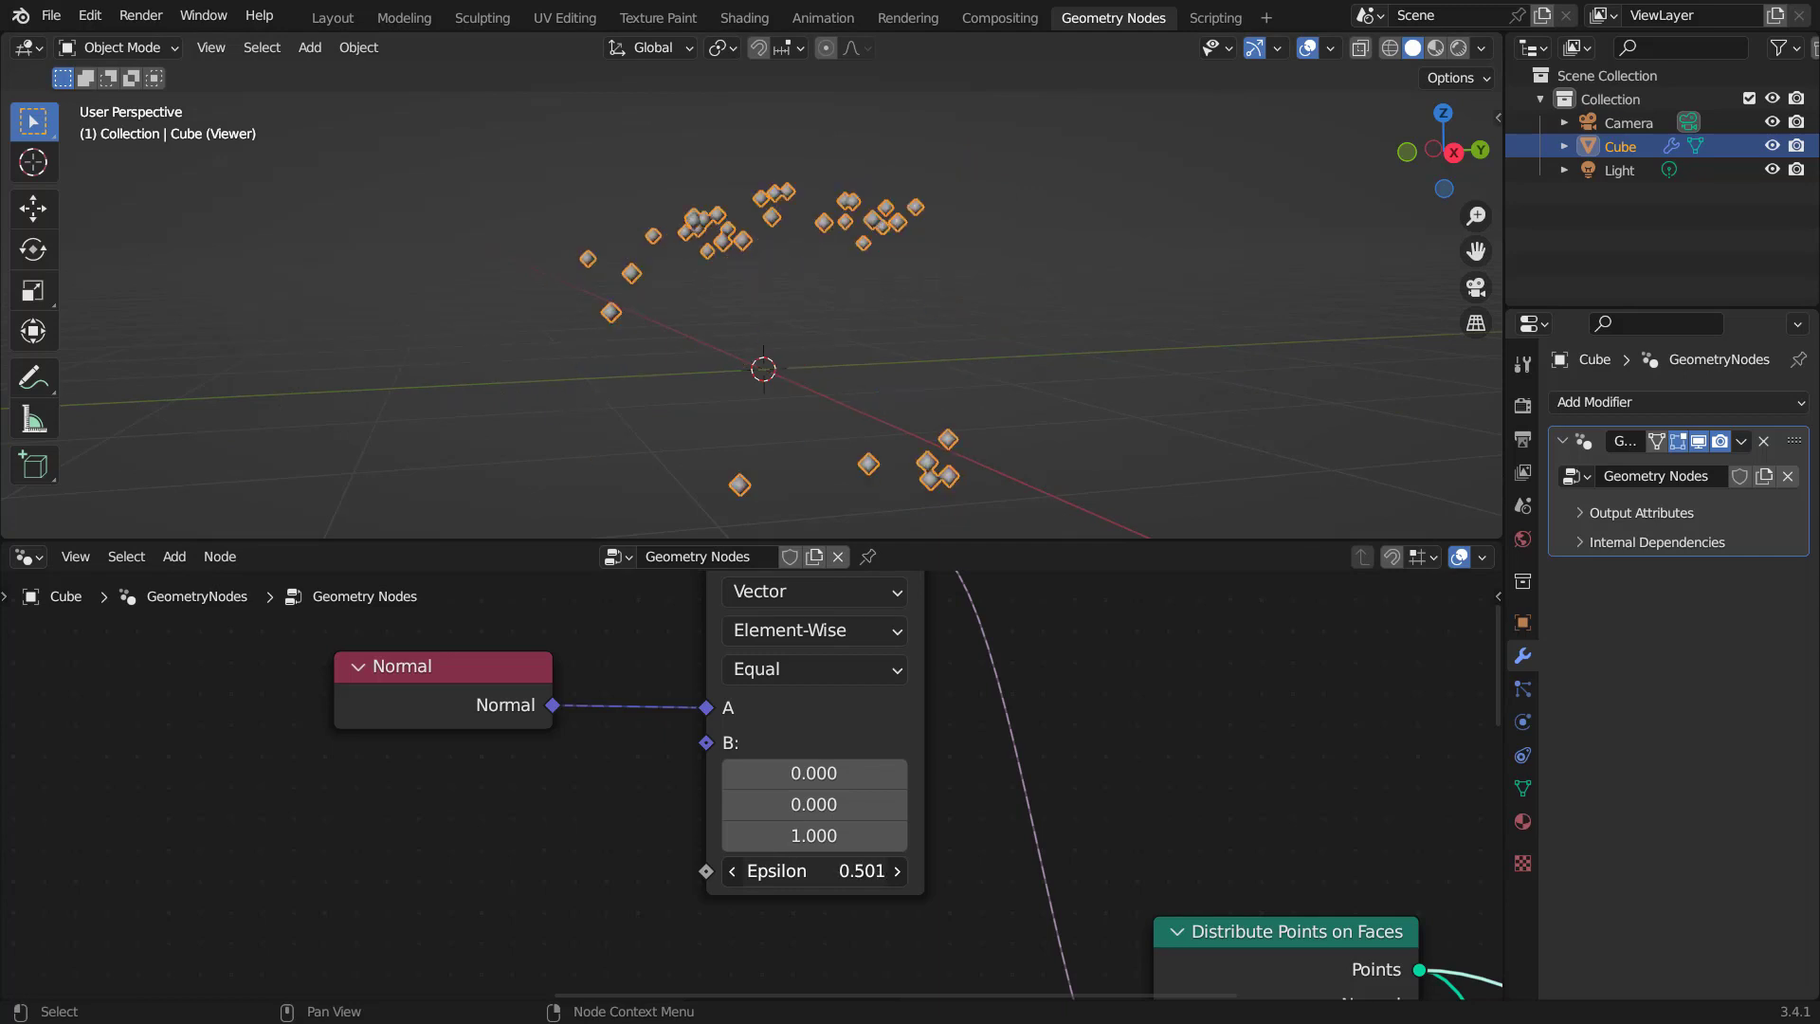
{"action": "middle_click_drag", "start_coordinate": [825, 341], "coordinate": [941, 353]}
{"action": "left_click_drag", "start_coordinate": [835, 871], "coordinate": [842, 871]}
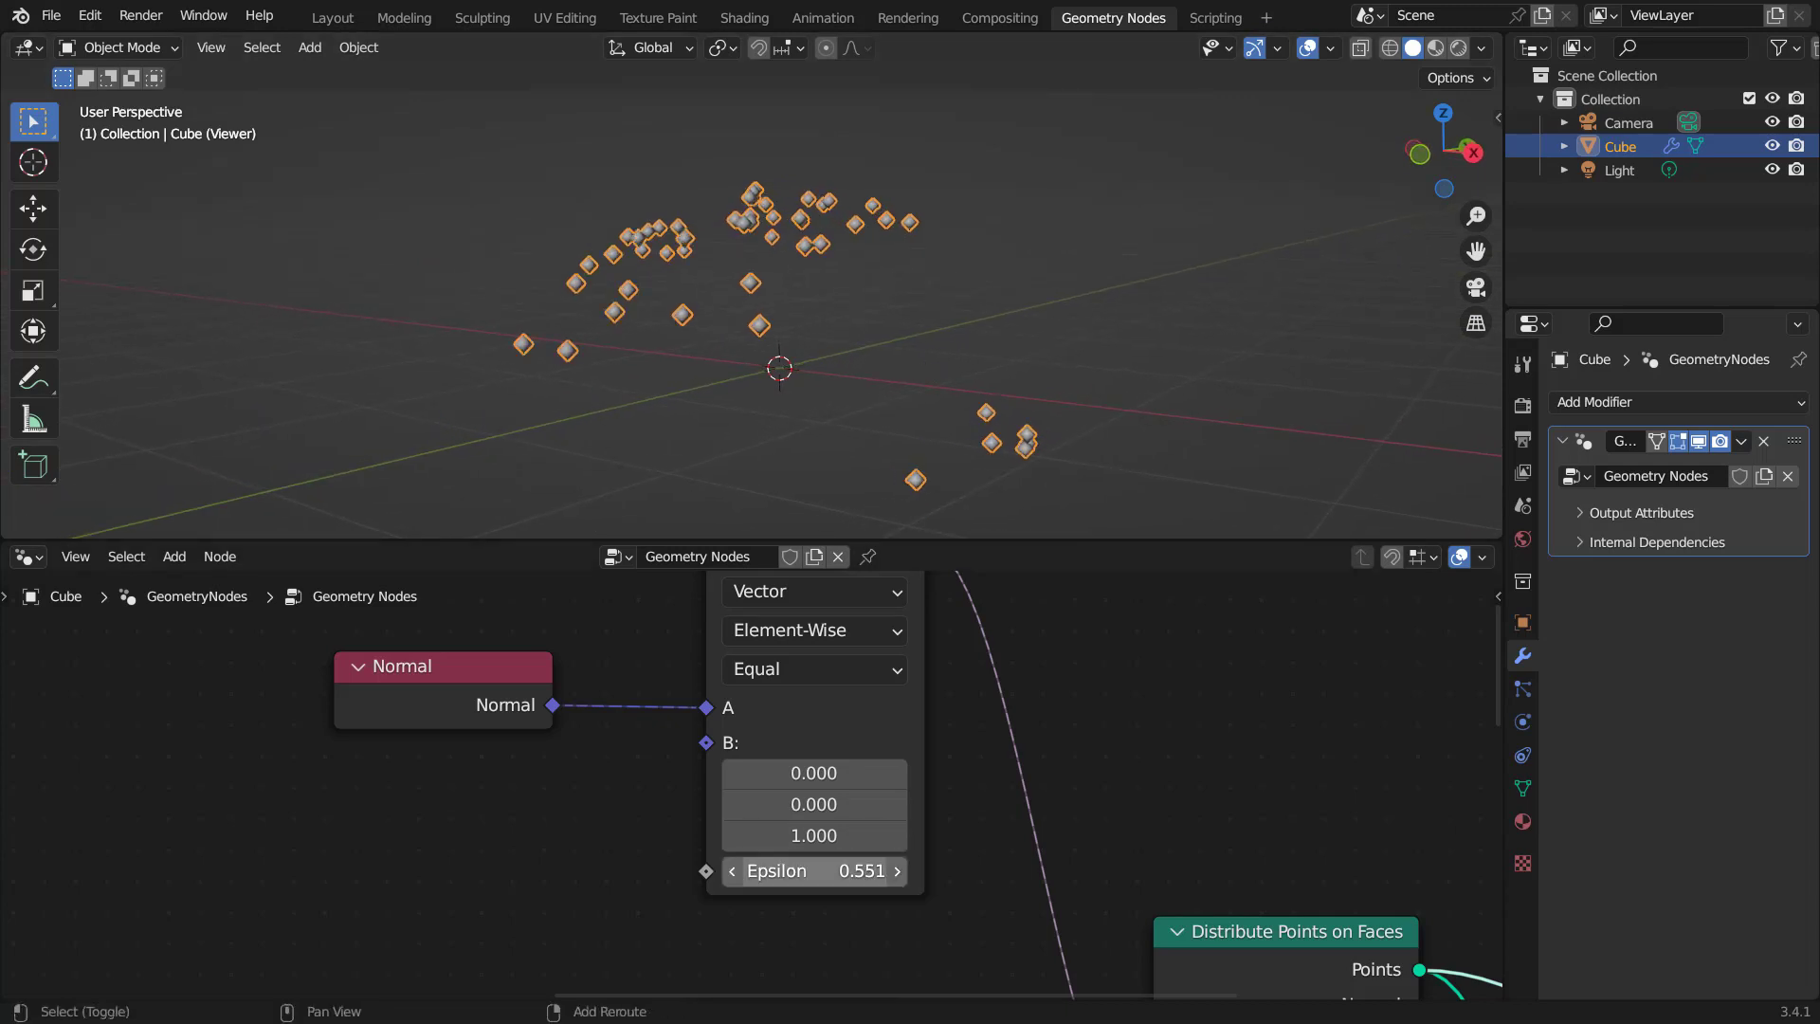
Move the Group Output and Viewer nodes farther from Distribute Points on Faces to make room for more nodes.
{"action": "scroll", "coordinate": [930, 356], "scroll_direction": "down", "scroll_amount": 3}
{"action": "middle_click_drag", "start_coordinate": [1123, 812], "coordinate": [986, 805]}
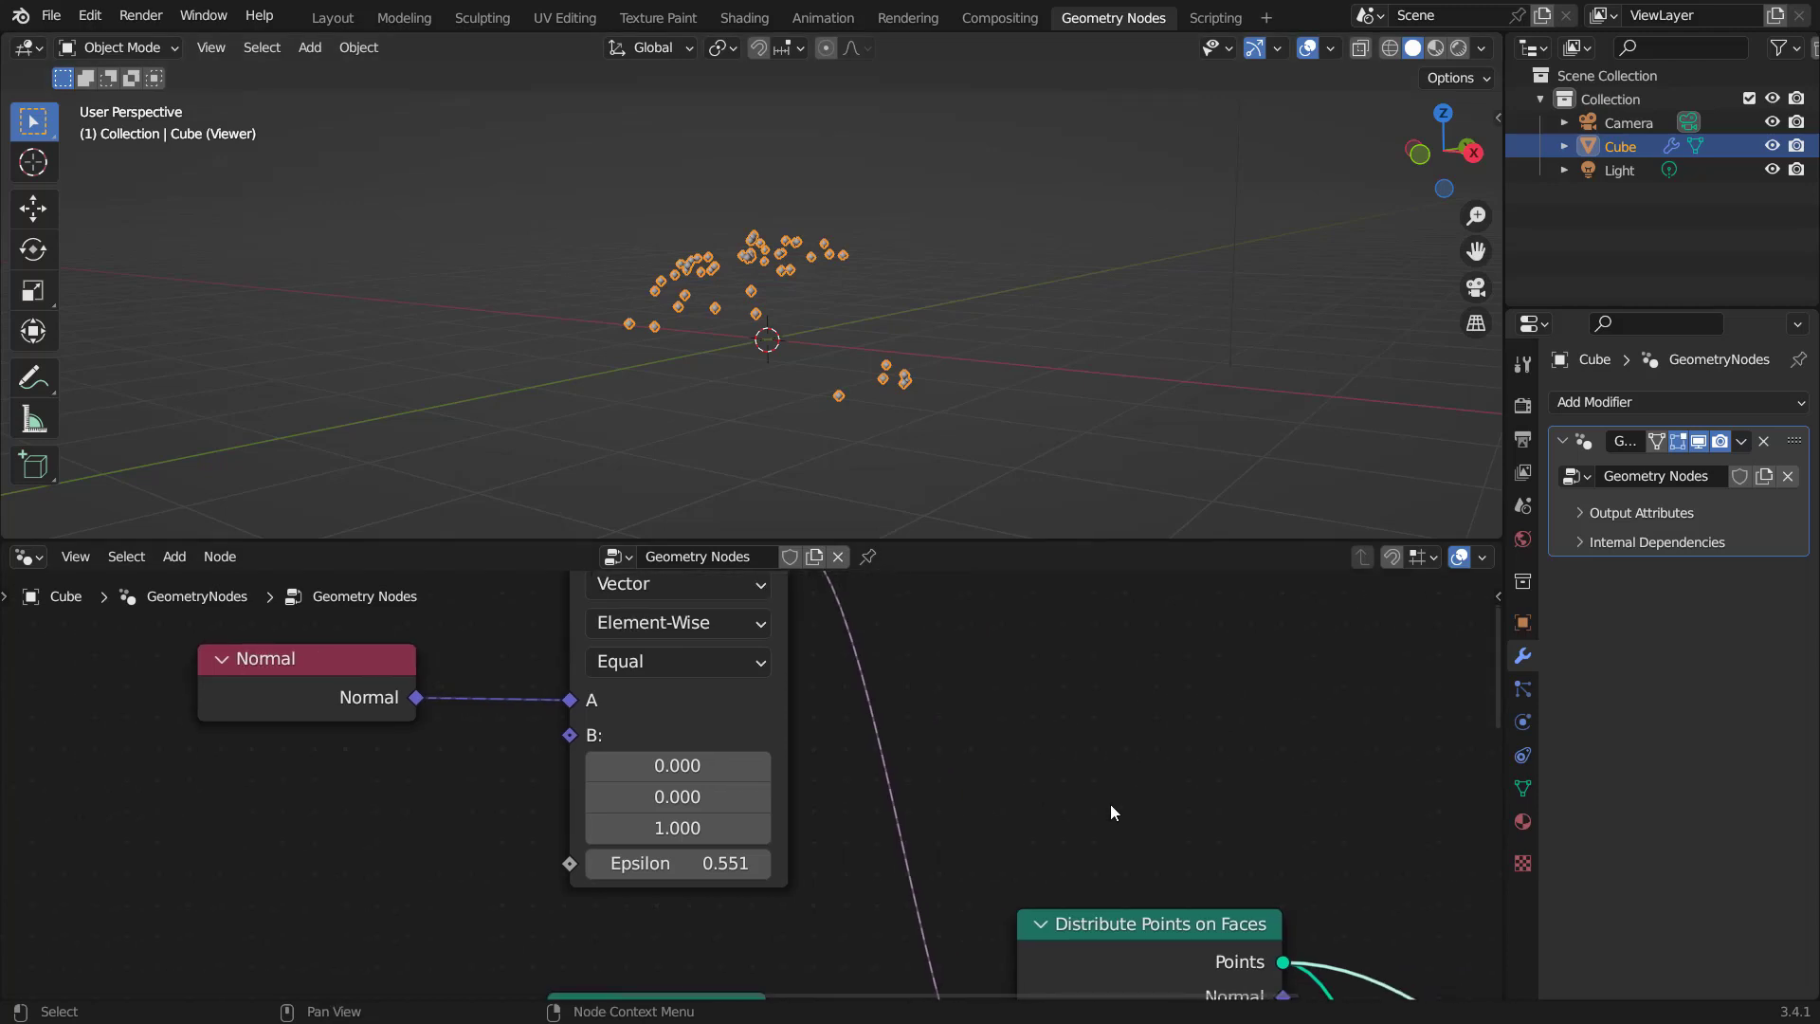
{"action": "scroll", "coordinate": [1111, 808], "scroll_direction": "down", "scroll_amount": 8}
{"action": "middle_click_drag", "start_coordinate": [1111, 839], "coordinate": [936, 639]}
{"action": "scroll", "coordinate": [1107, 811], "scroll_direction": "down", "scroll_amount": 2}
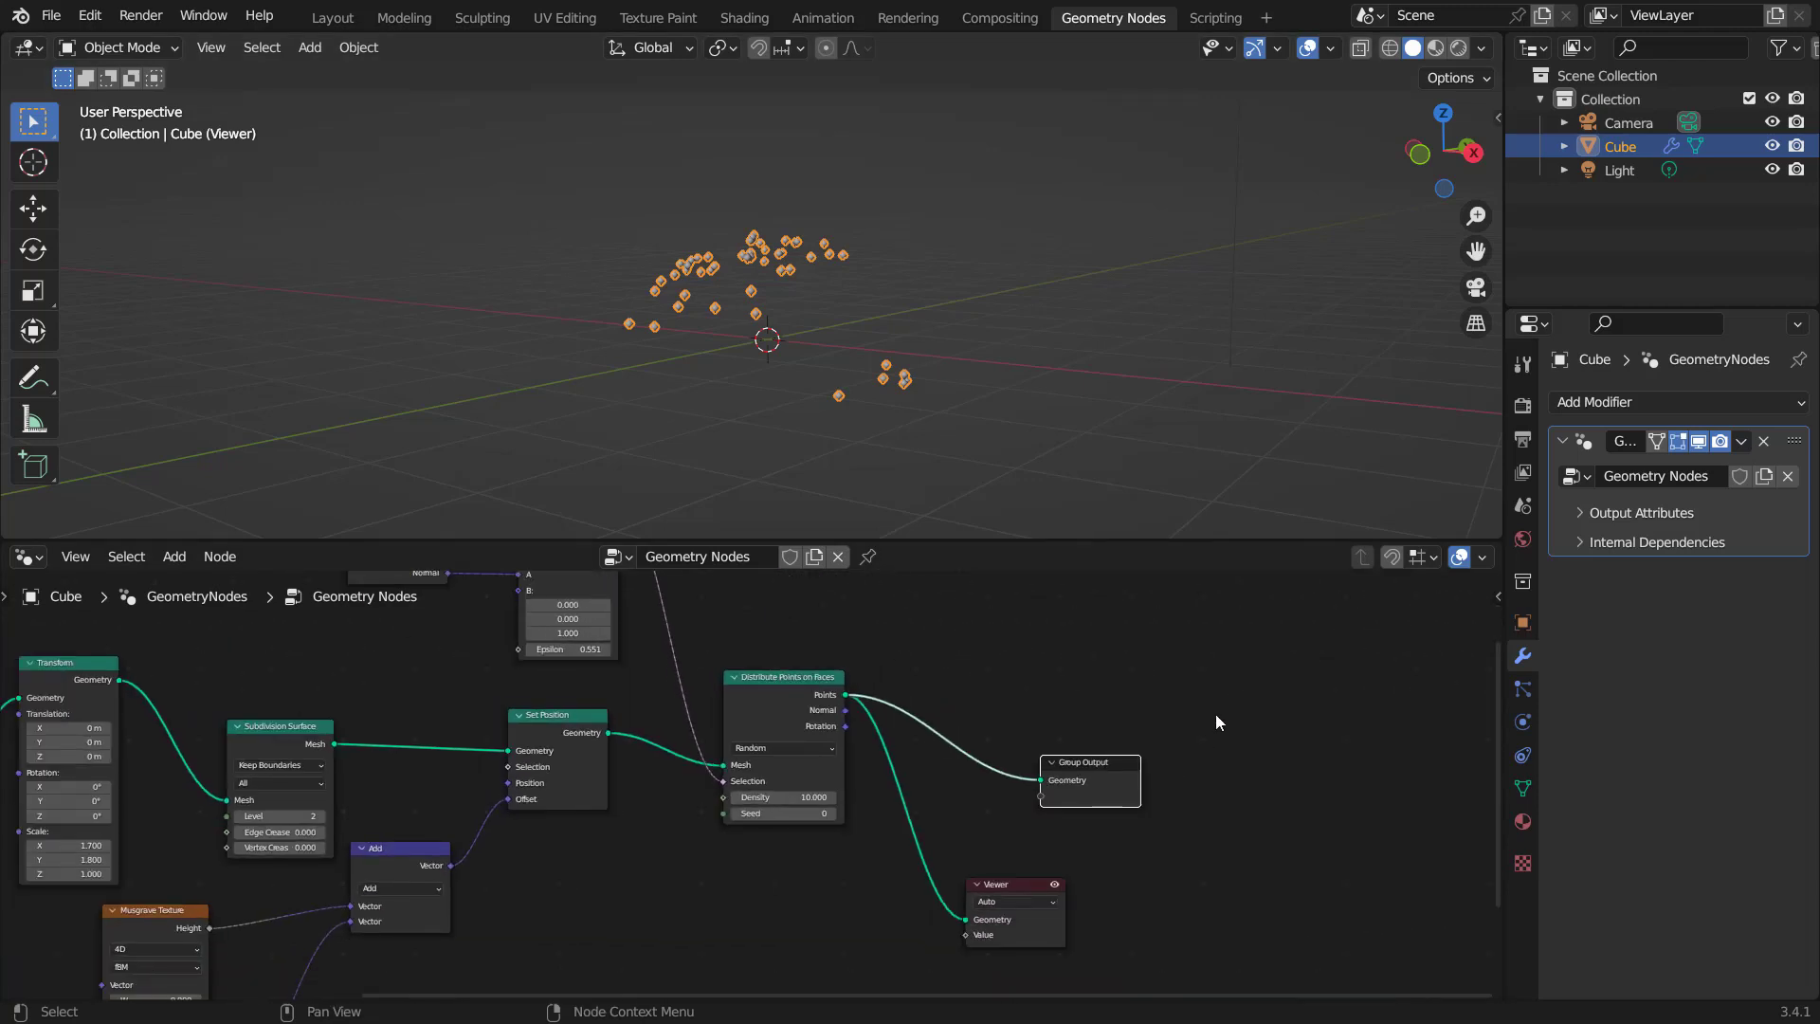
{"action": "left_click_drag", "start_coordinate": [1216, 716], "coordinate": [998, 936]}
{"action": "key", "text": "g"}
{"action": "left_click", "coordinate": [1238, 921]}
{"action": "middle_click_drag", "start_coordinate": [918, 770], "coordinate": [816, 856]}
{"action": "left_click", "coordinate": [1012, 711]}
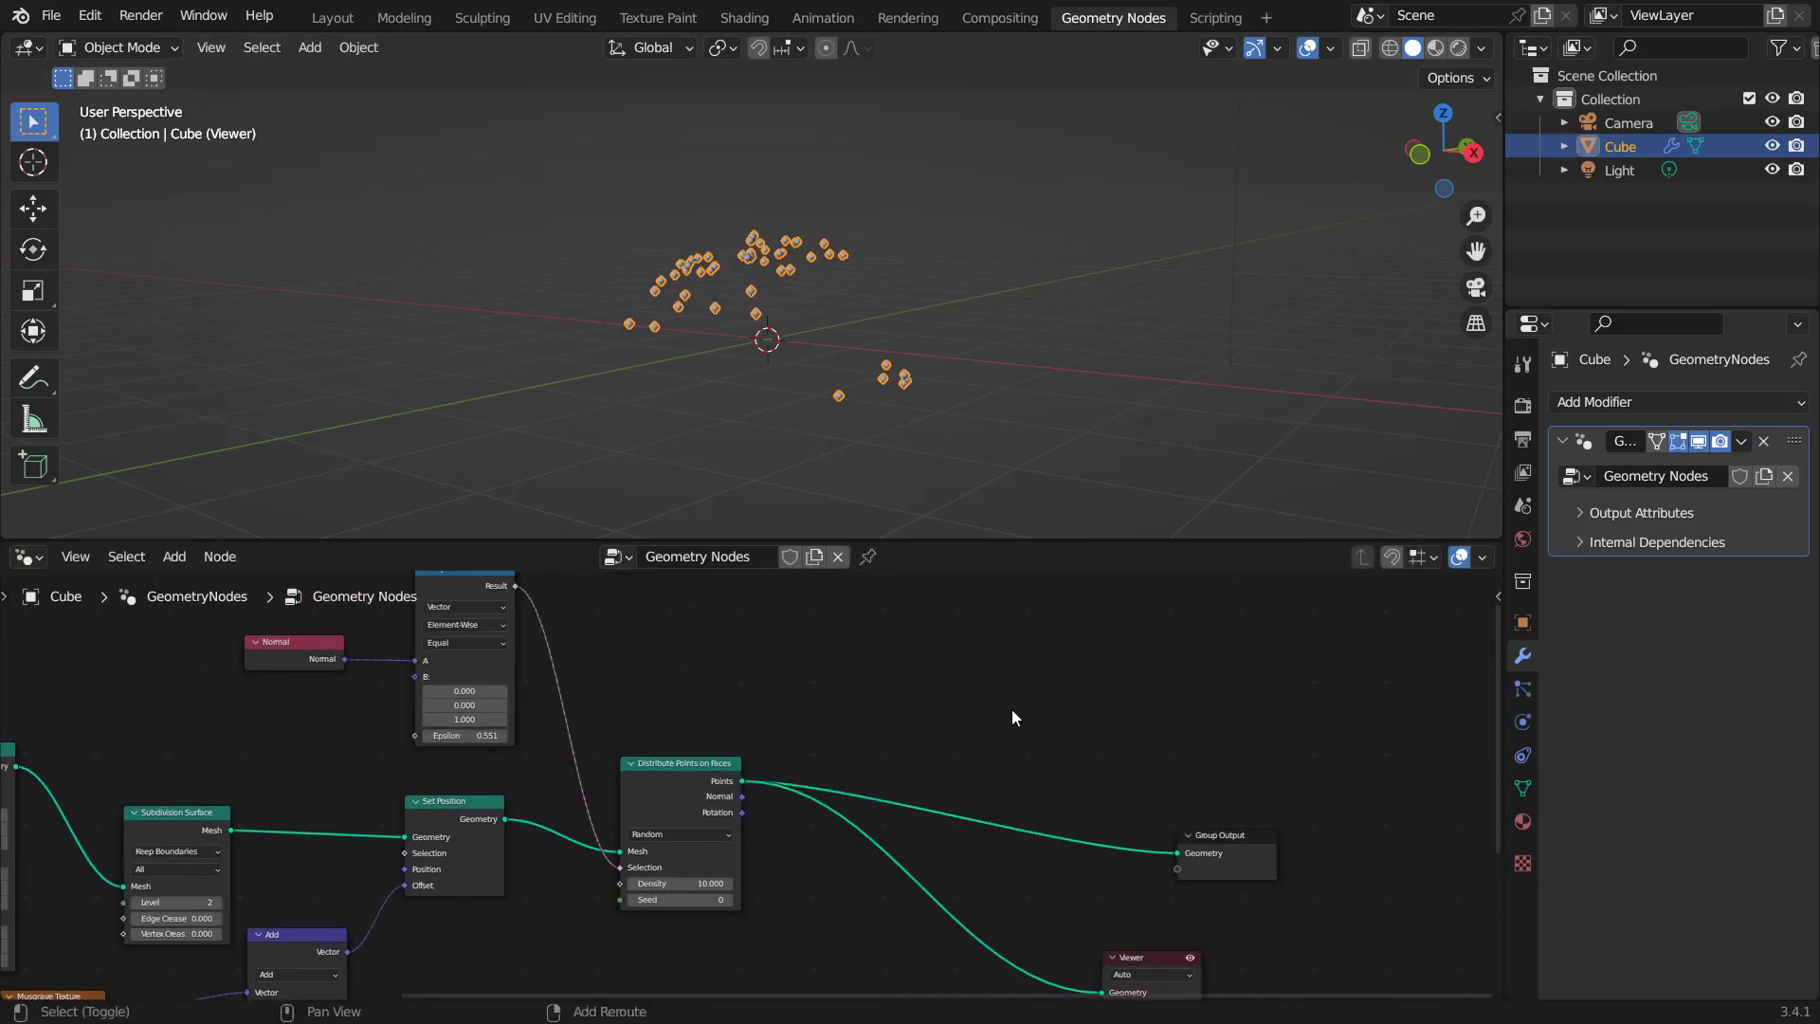
Insert a Join Geometry node after Distribute Points on Faces and link the Set Position geometry into it as well.
{"action": "key", "text": "shift+a"}
{"action": "type", "text": "jo"}
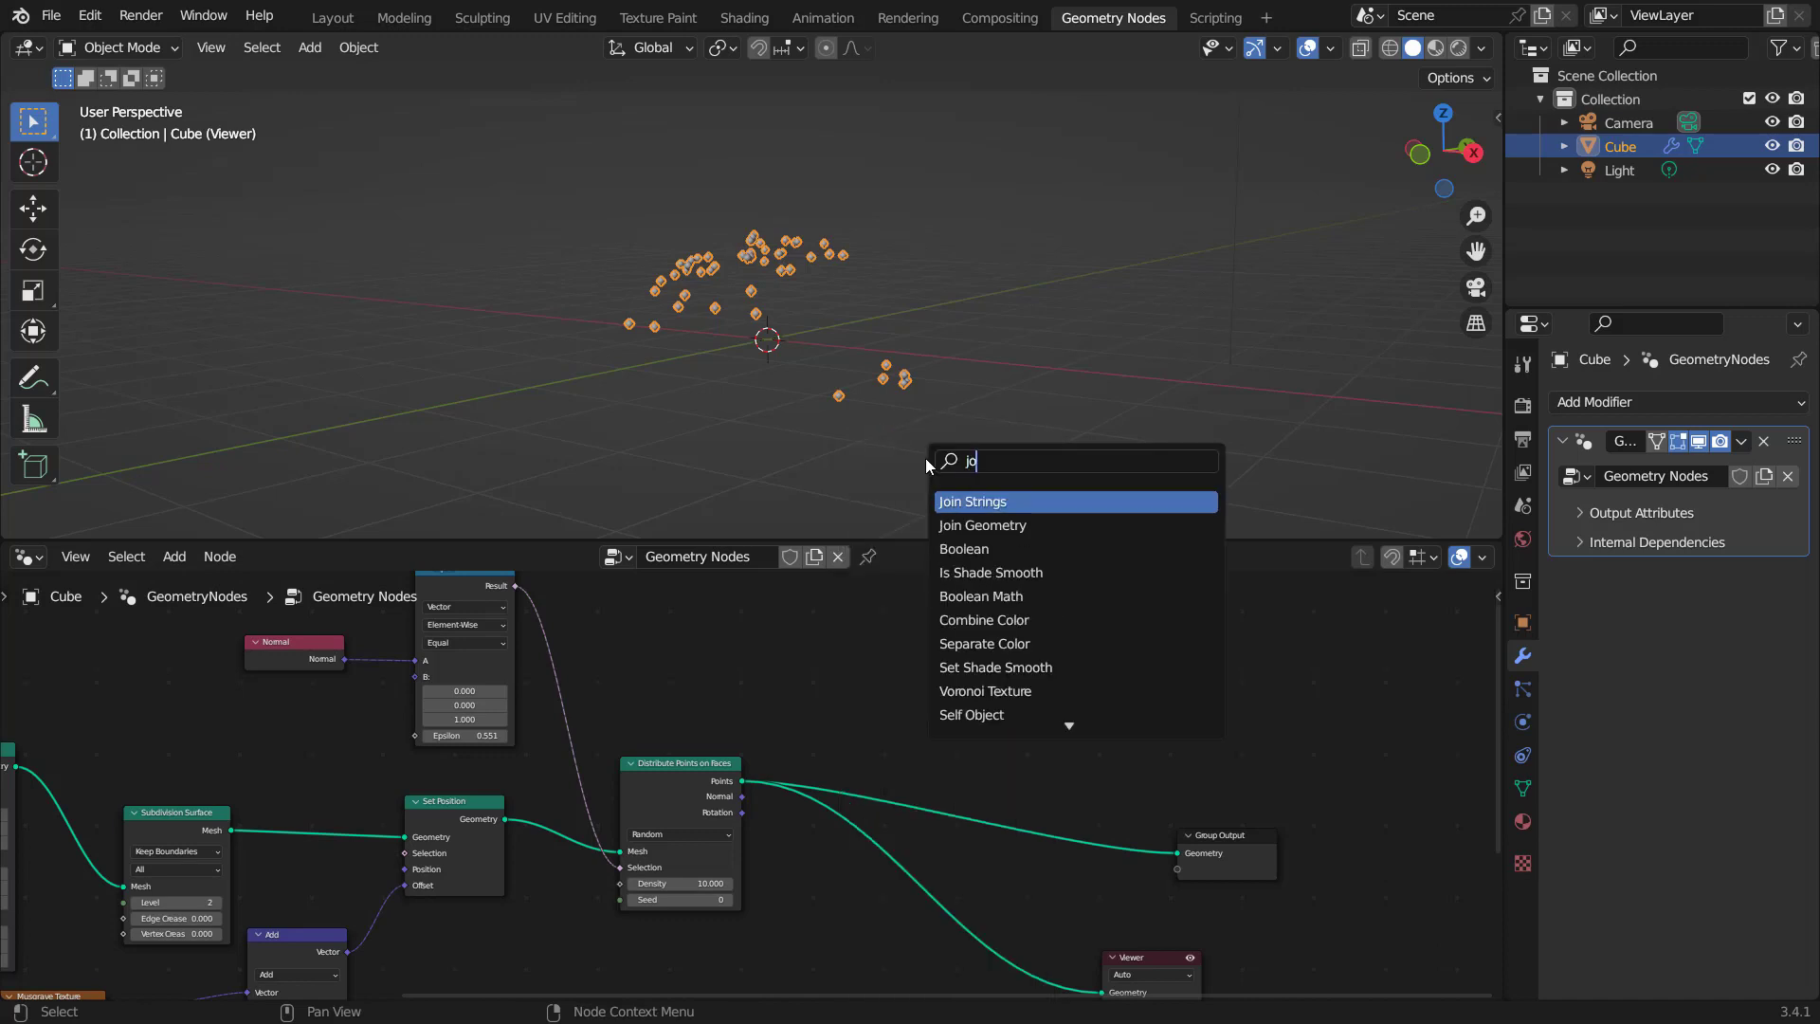
{"action": "type", "text": "in"}
{"action": "left_click", "coordinate": [958, 526]}
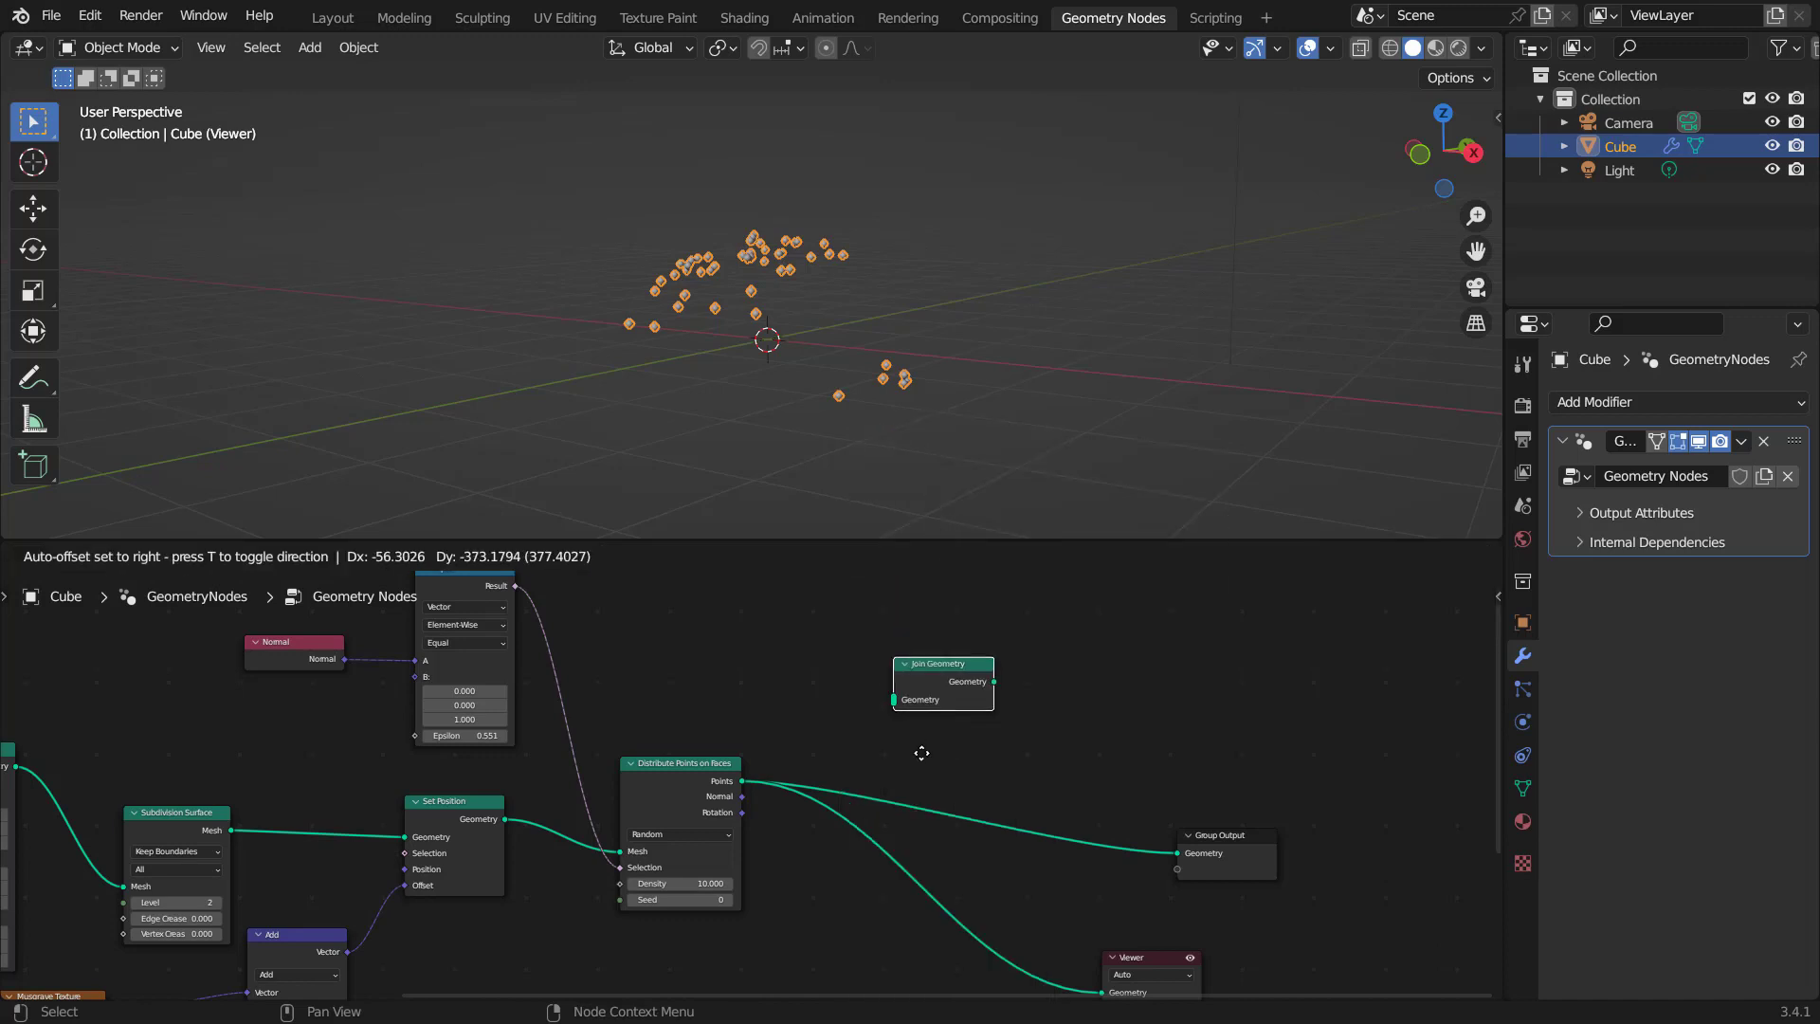
{"action": "left_click", "coordinate": [931, 862]}
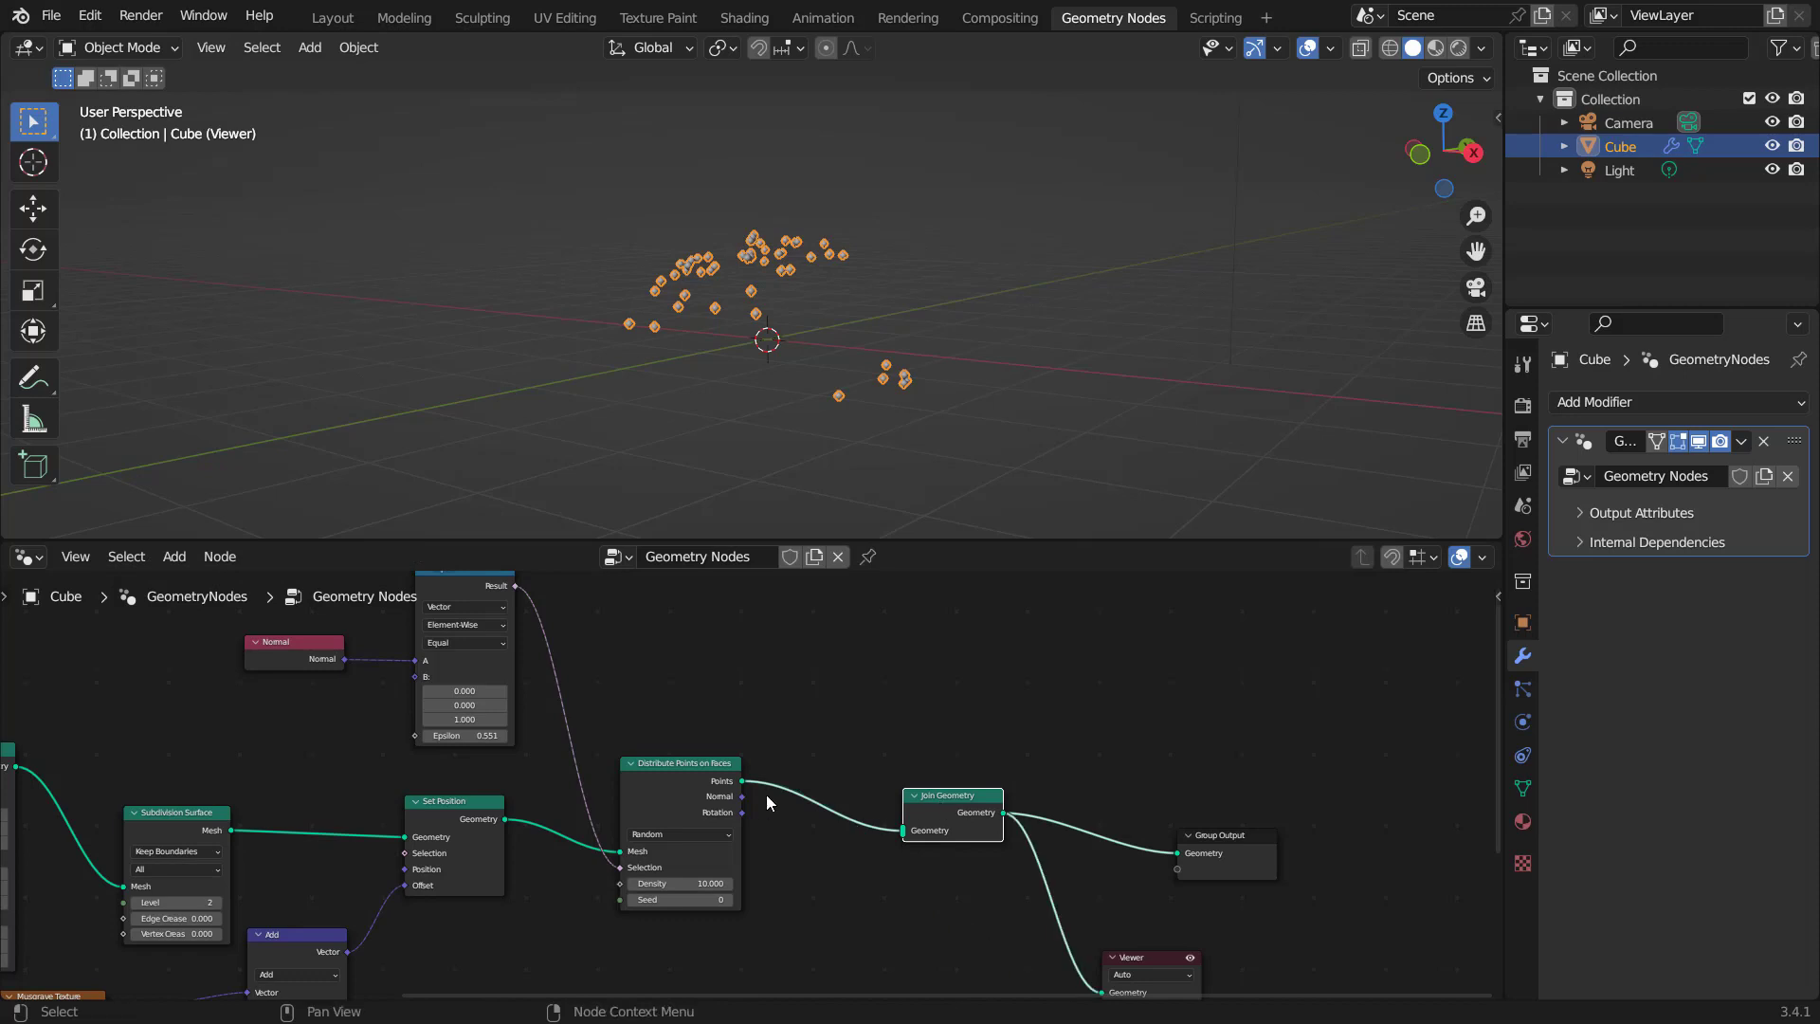
{"action": "scroll", "coordinate": [720, 801], "scroll_direction": "up", "scroll_amount": 2}
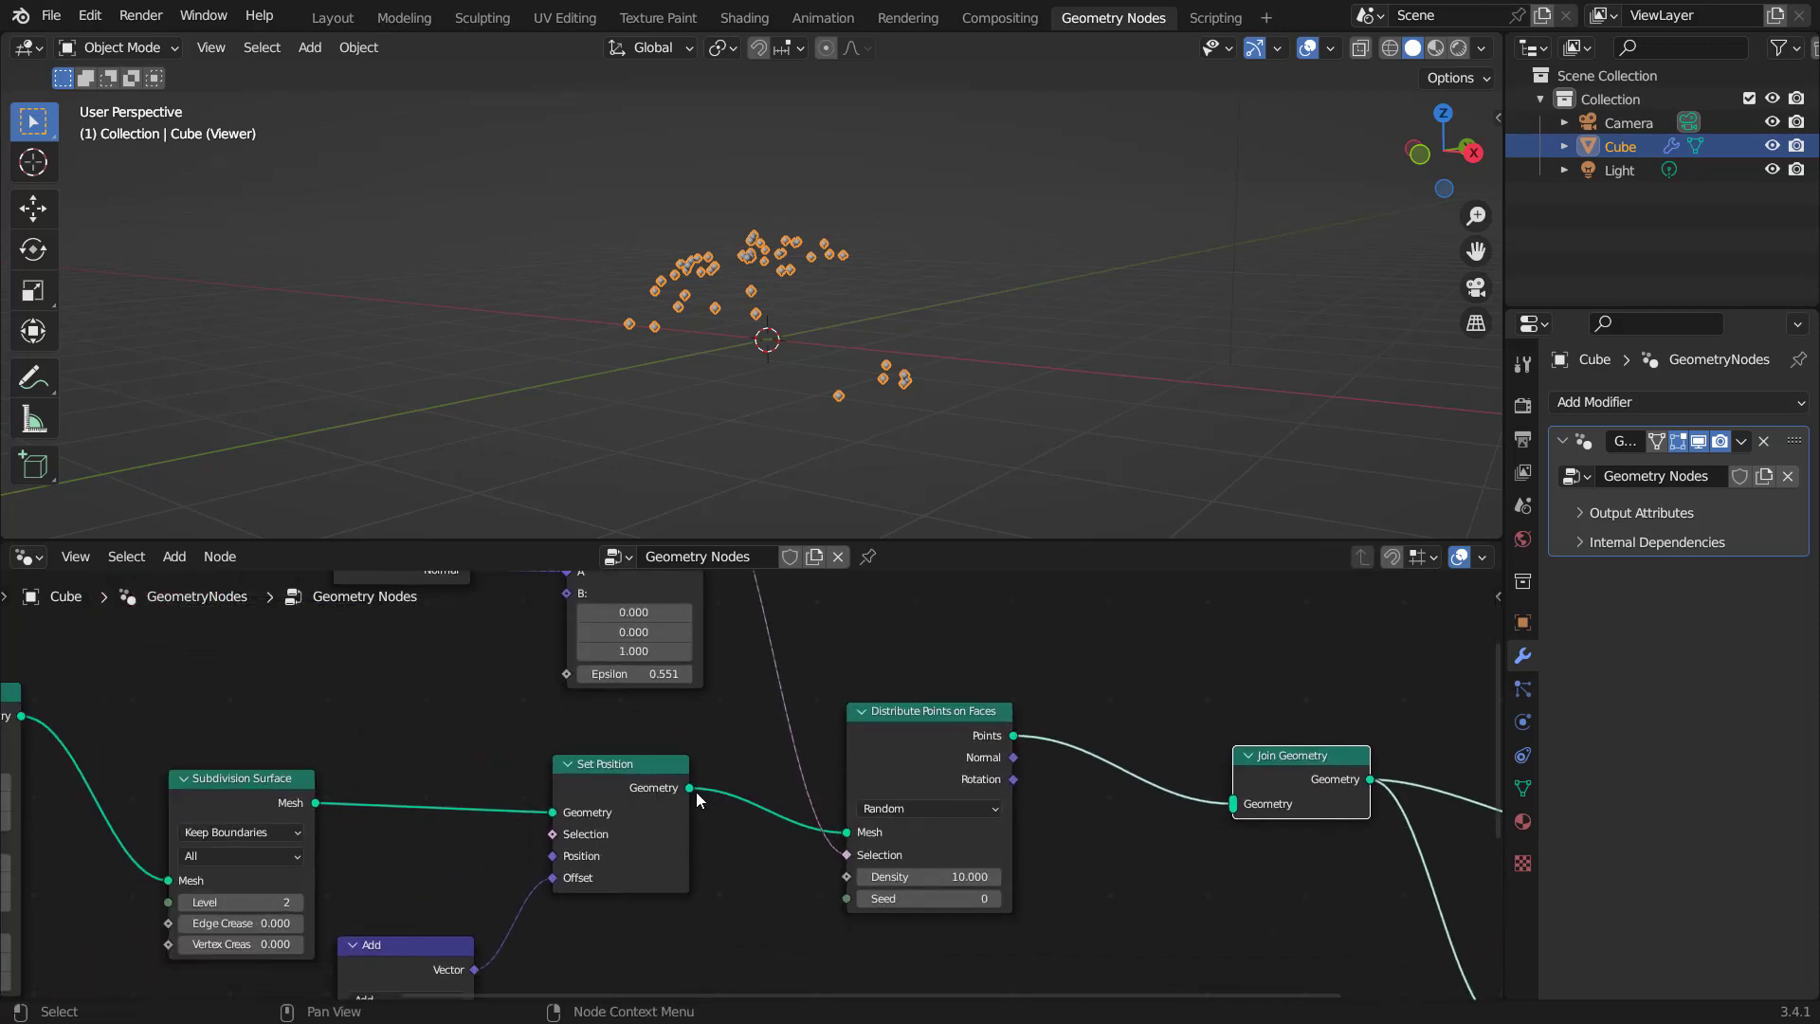
{"action": "left_click_drag", "start_coordinate": [692, 793], "coordinate": [1238, 811]}
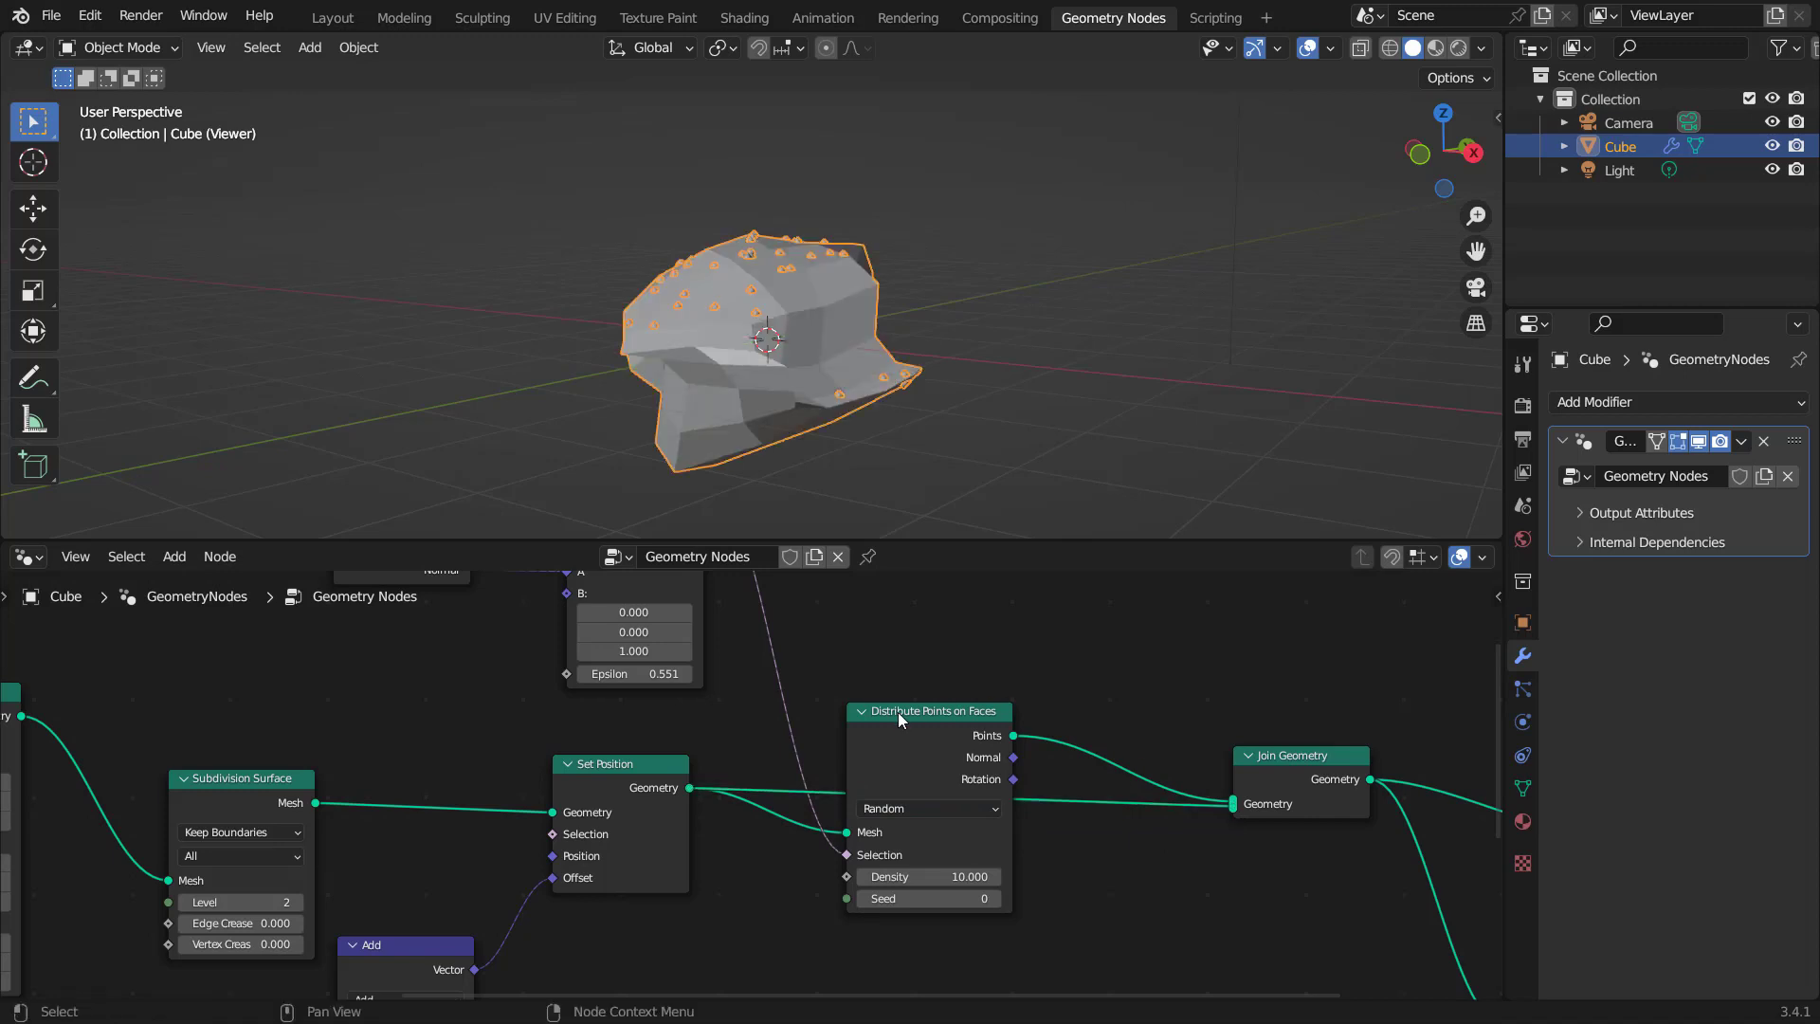
Move the Distribute Points on Faces node above the Set Position to Join Geometry link and inspect the points on the rock.
{"action": "left_click_drag", "start_coordinate": [897, 713], "coordinate": [957, 594]}
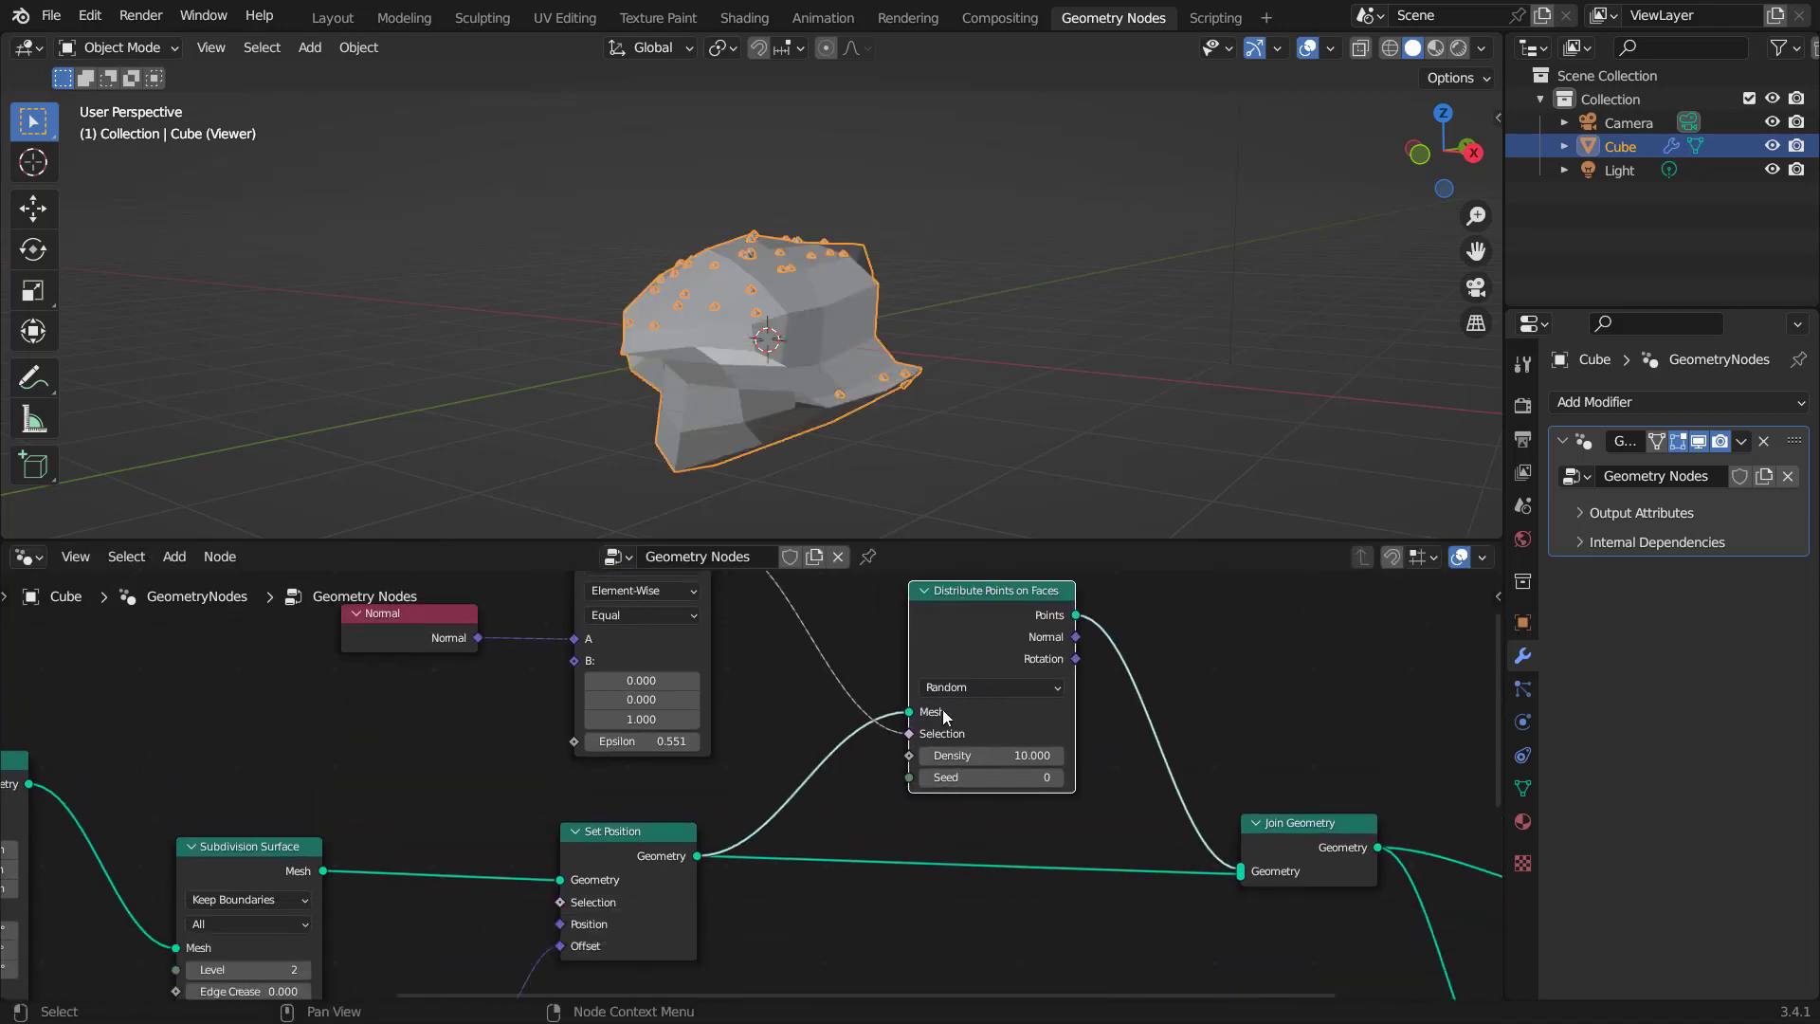
{"action": "middle_click_drag", "start_coordinate": [1001, 876], "coordinate": [997, 866]}
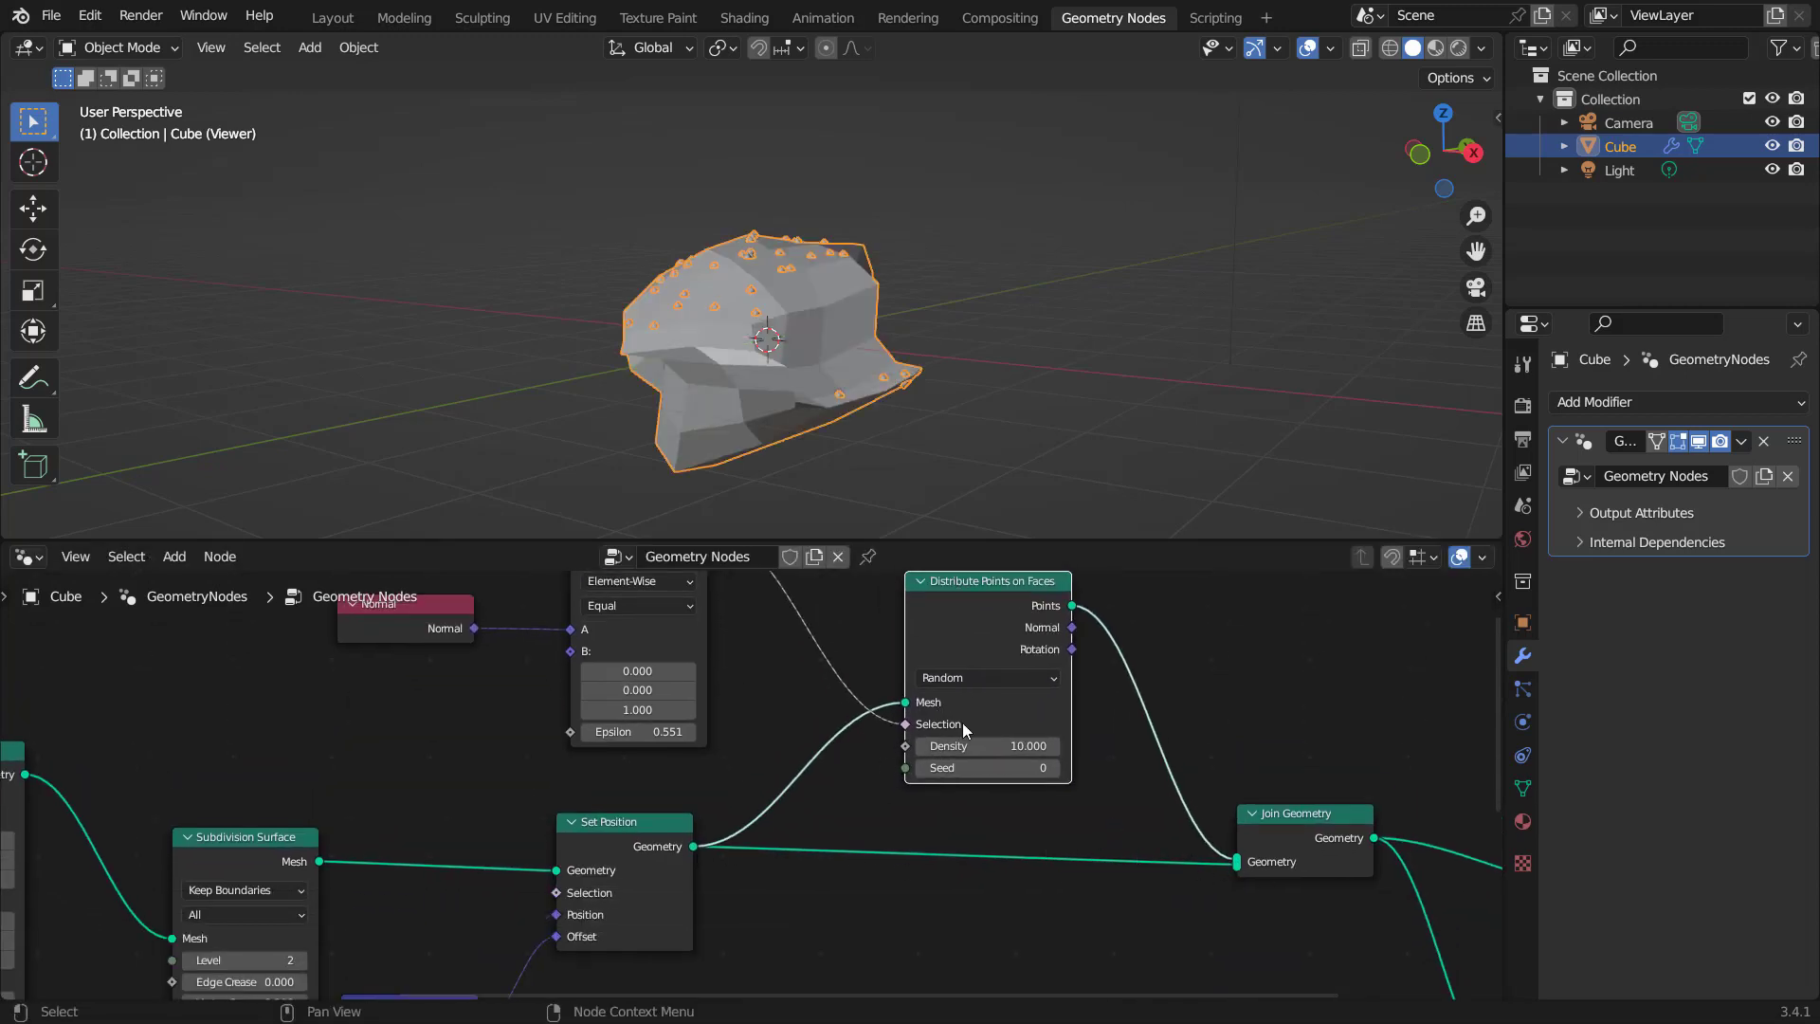
{"action": "middle_click_drag", "start_coordinate": [964, 723], "coordinate": [993, 827]}
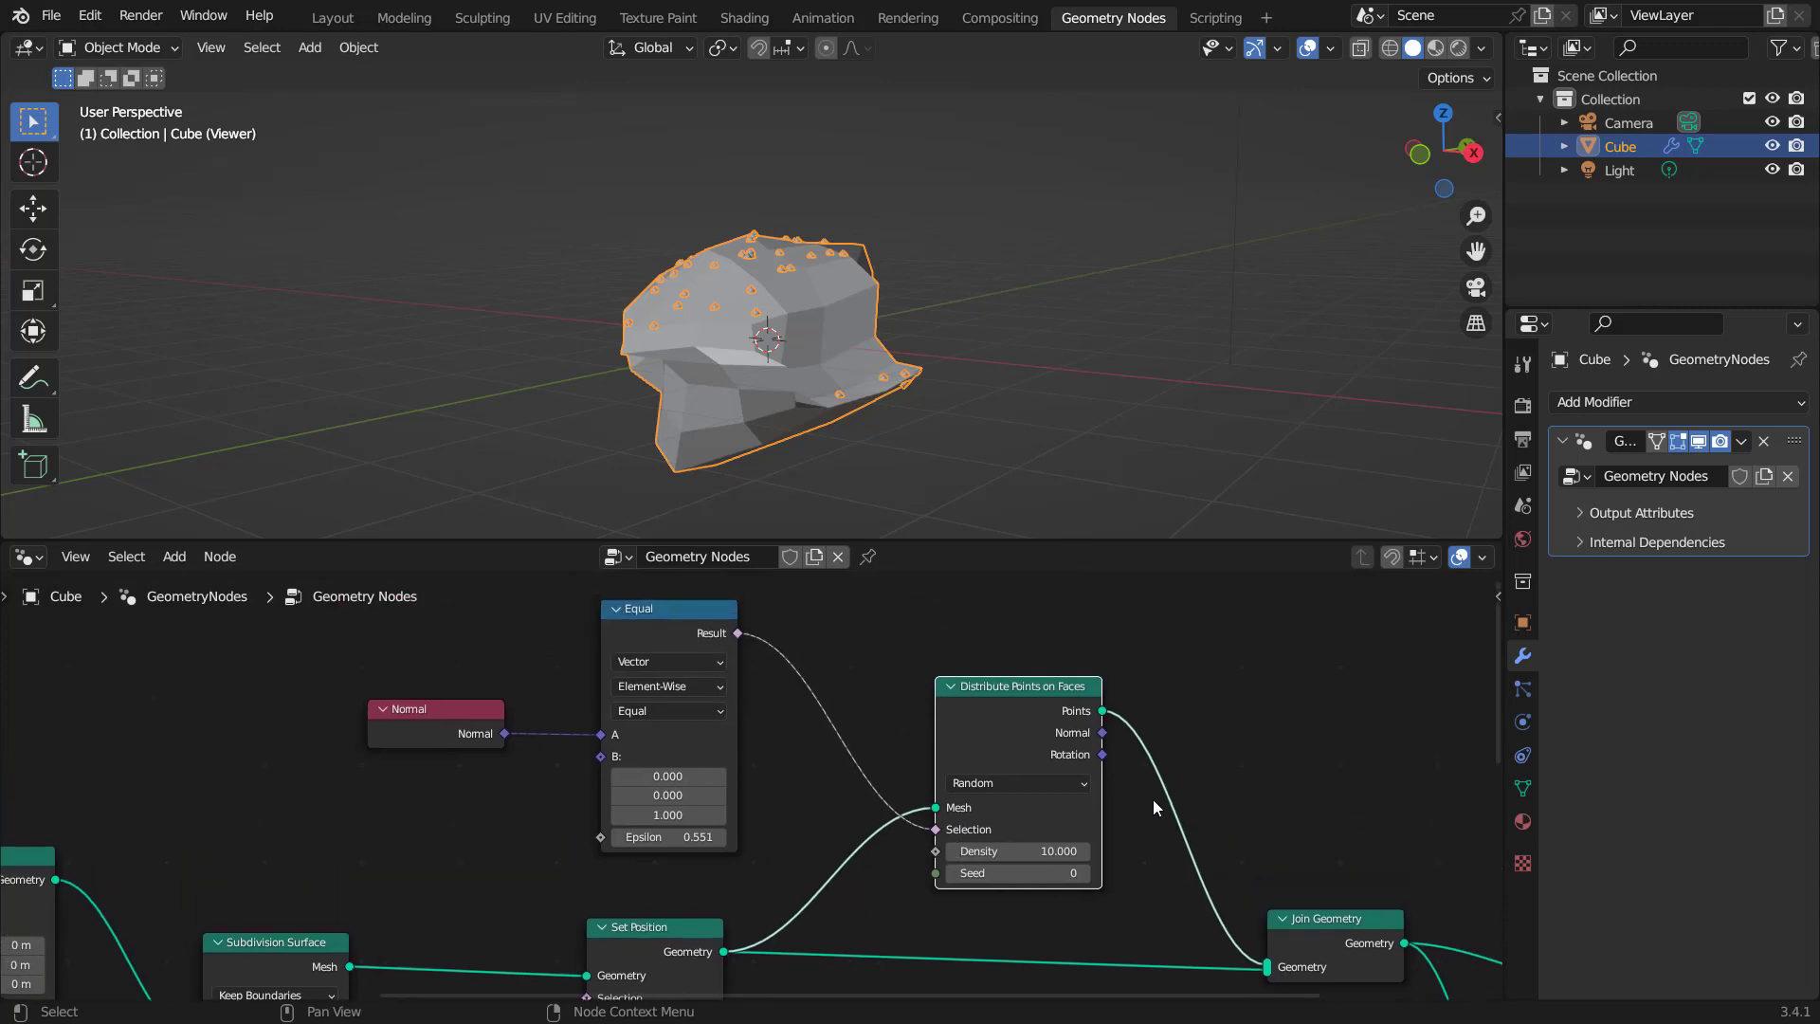
{"action": "middle_click_drag", "start_coordinate": [1152, 789], "coordinate": [1114, 802]}
{"action": "middle_click_drag", "start_coordinate": [857, 378], "coordinate": [757, 371]}
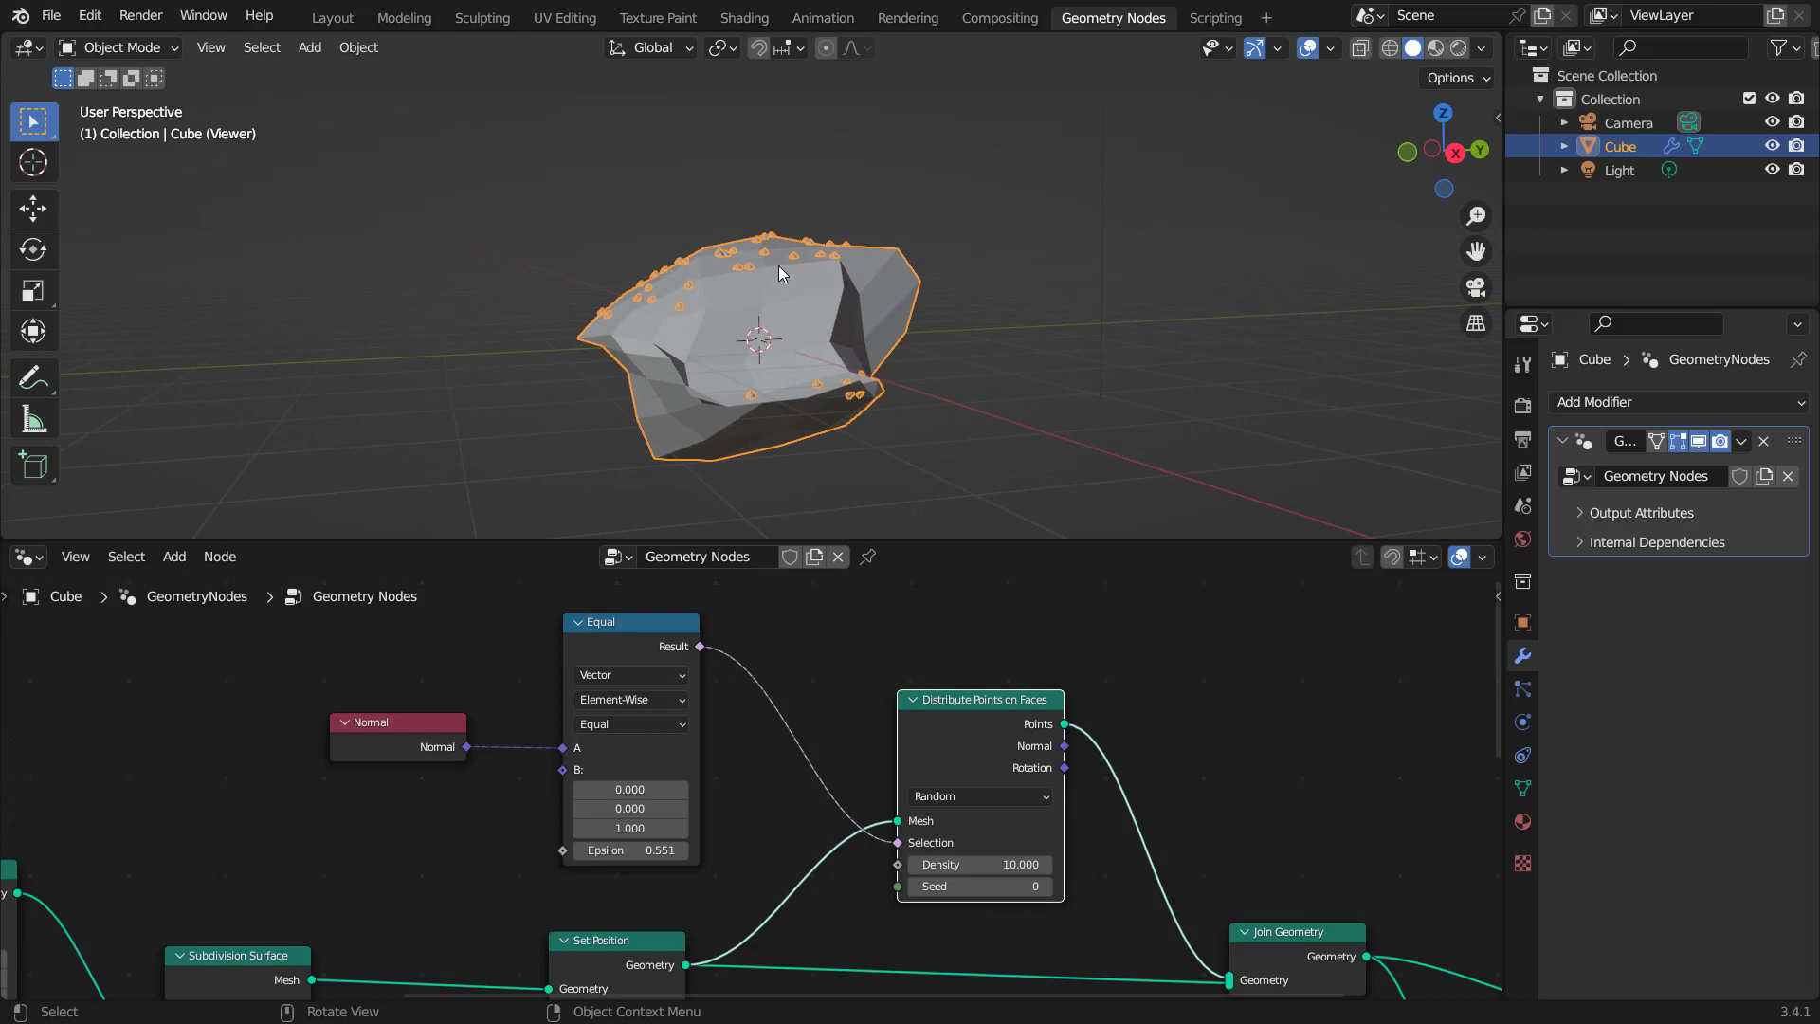
Insert an Instance on Points node between Distribute Points on Faces and Join Geometry, and space the nodes apart.
{"action": "middle_click_drag", "start_coordinate": [1093, 763], "coordinate": [791, 723]}
{"action": "left_click", "coordinate": [1074, 670]}
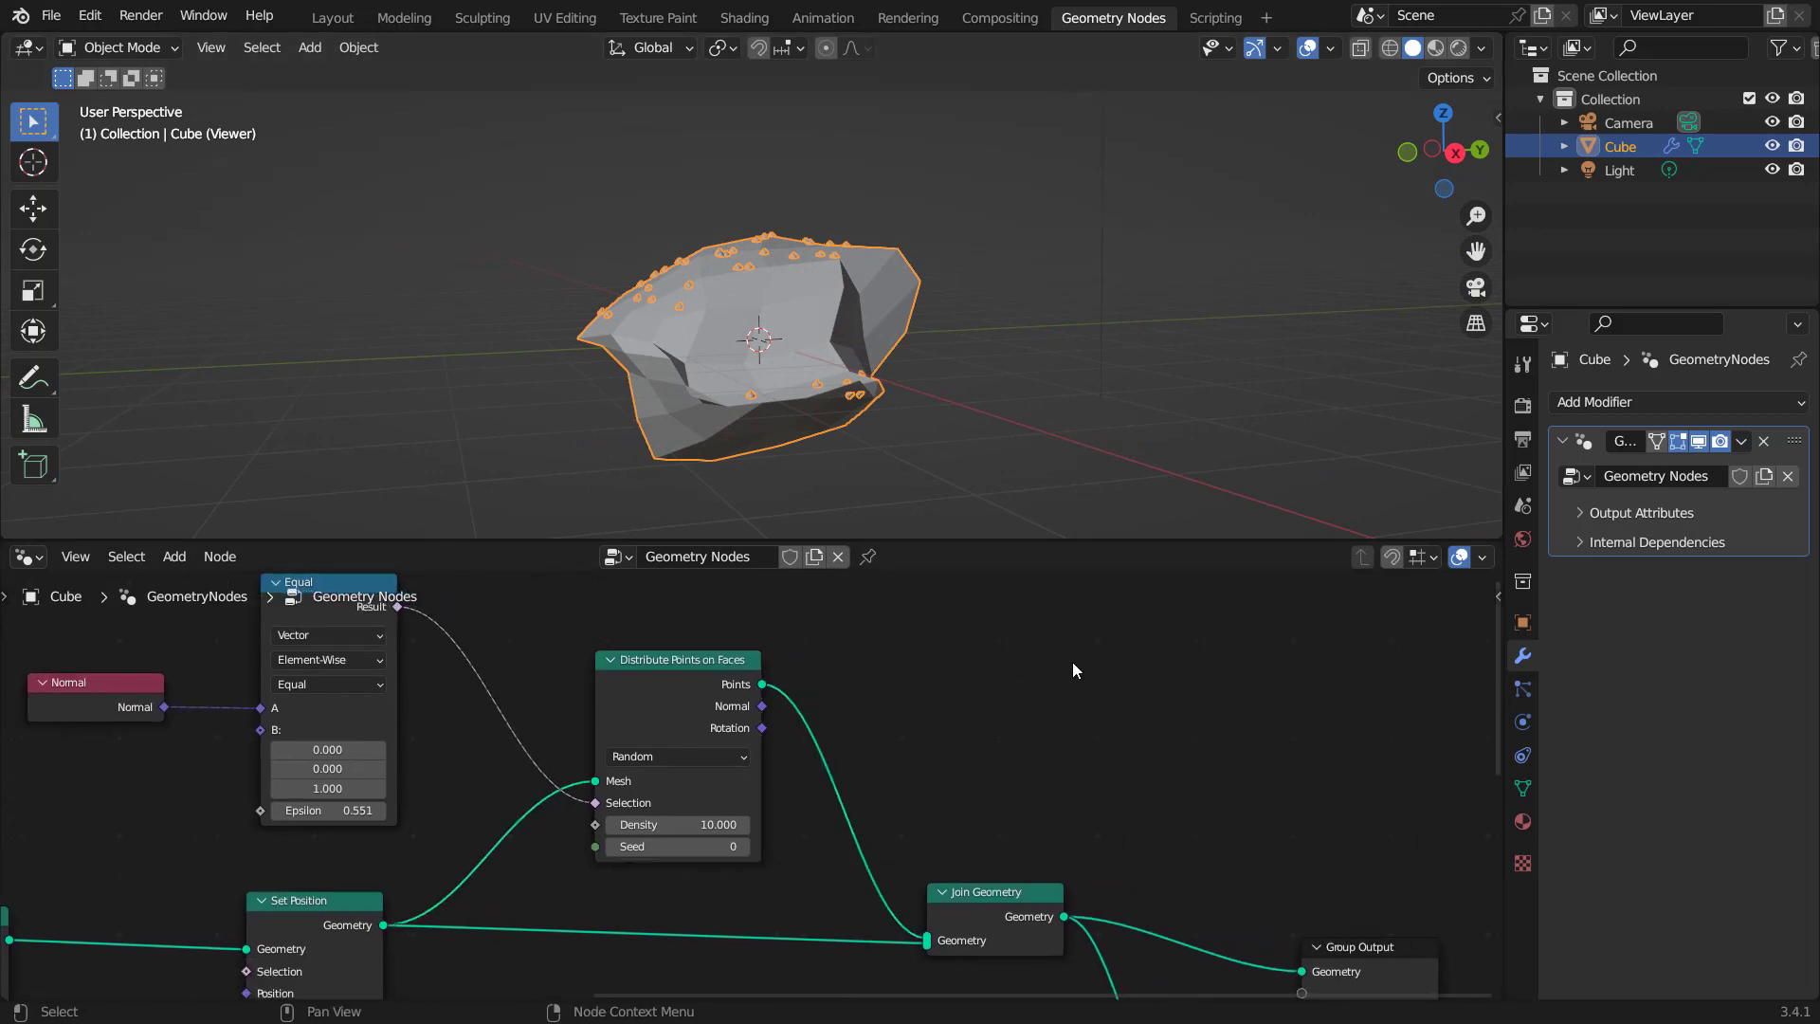
{"action": "key", "text": "shift+a"}
{"action": "type", "text": "in"}
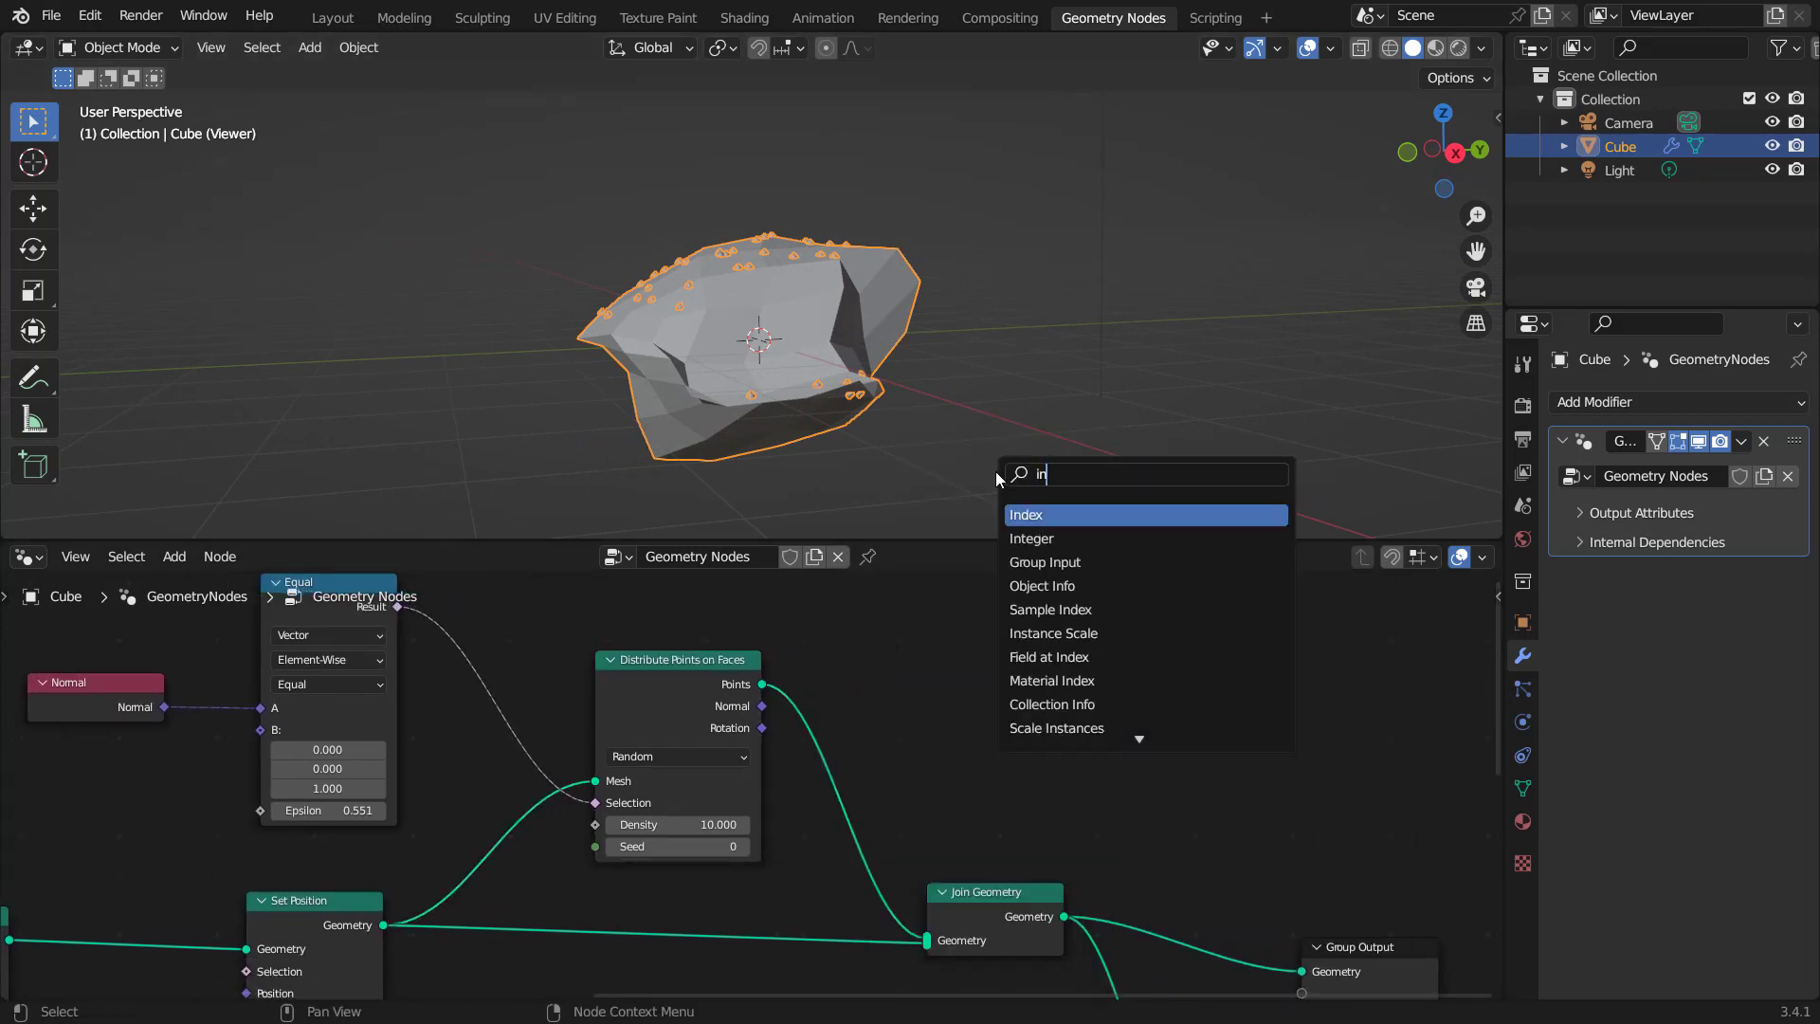
{"action": "type", "text": "stance"}
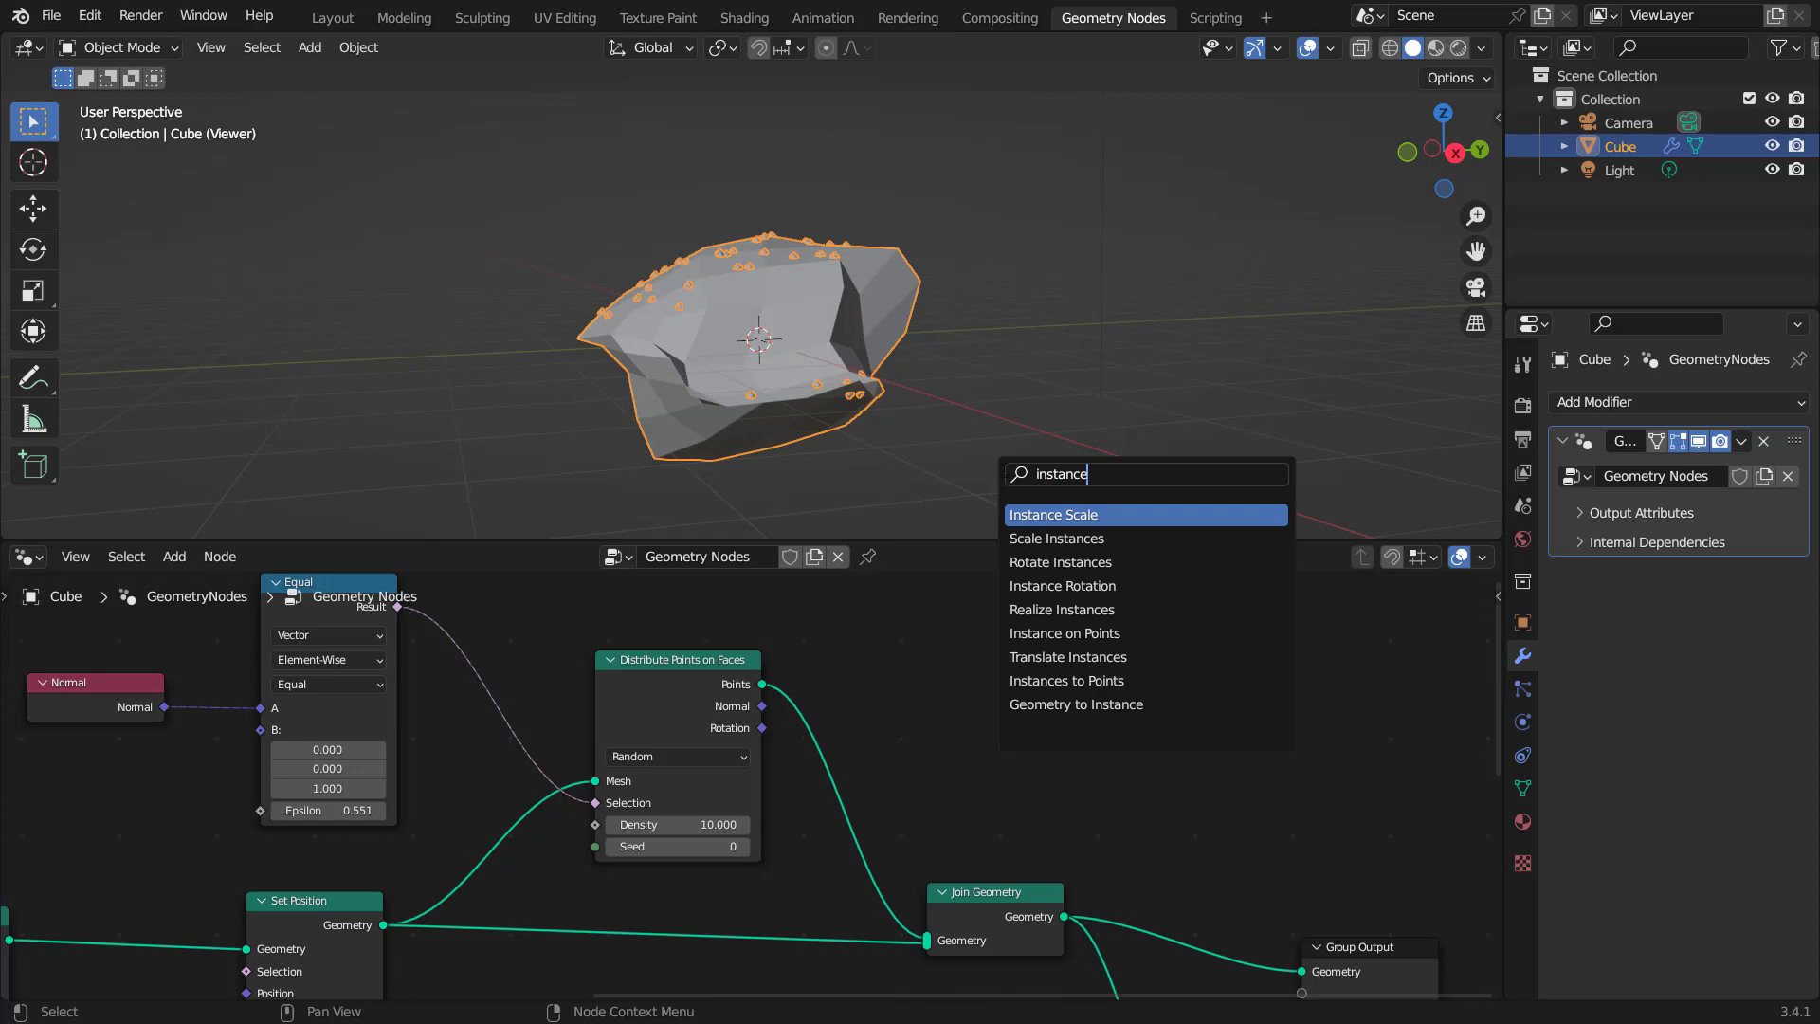
{"action": "left_click", "coordinate": [1054, 635]}
{"action": "left_click", "coordinate": [885, 757]}
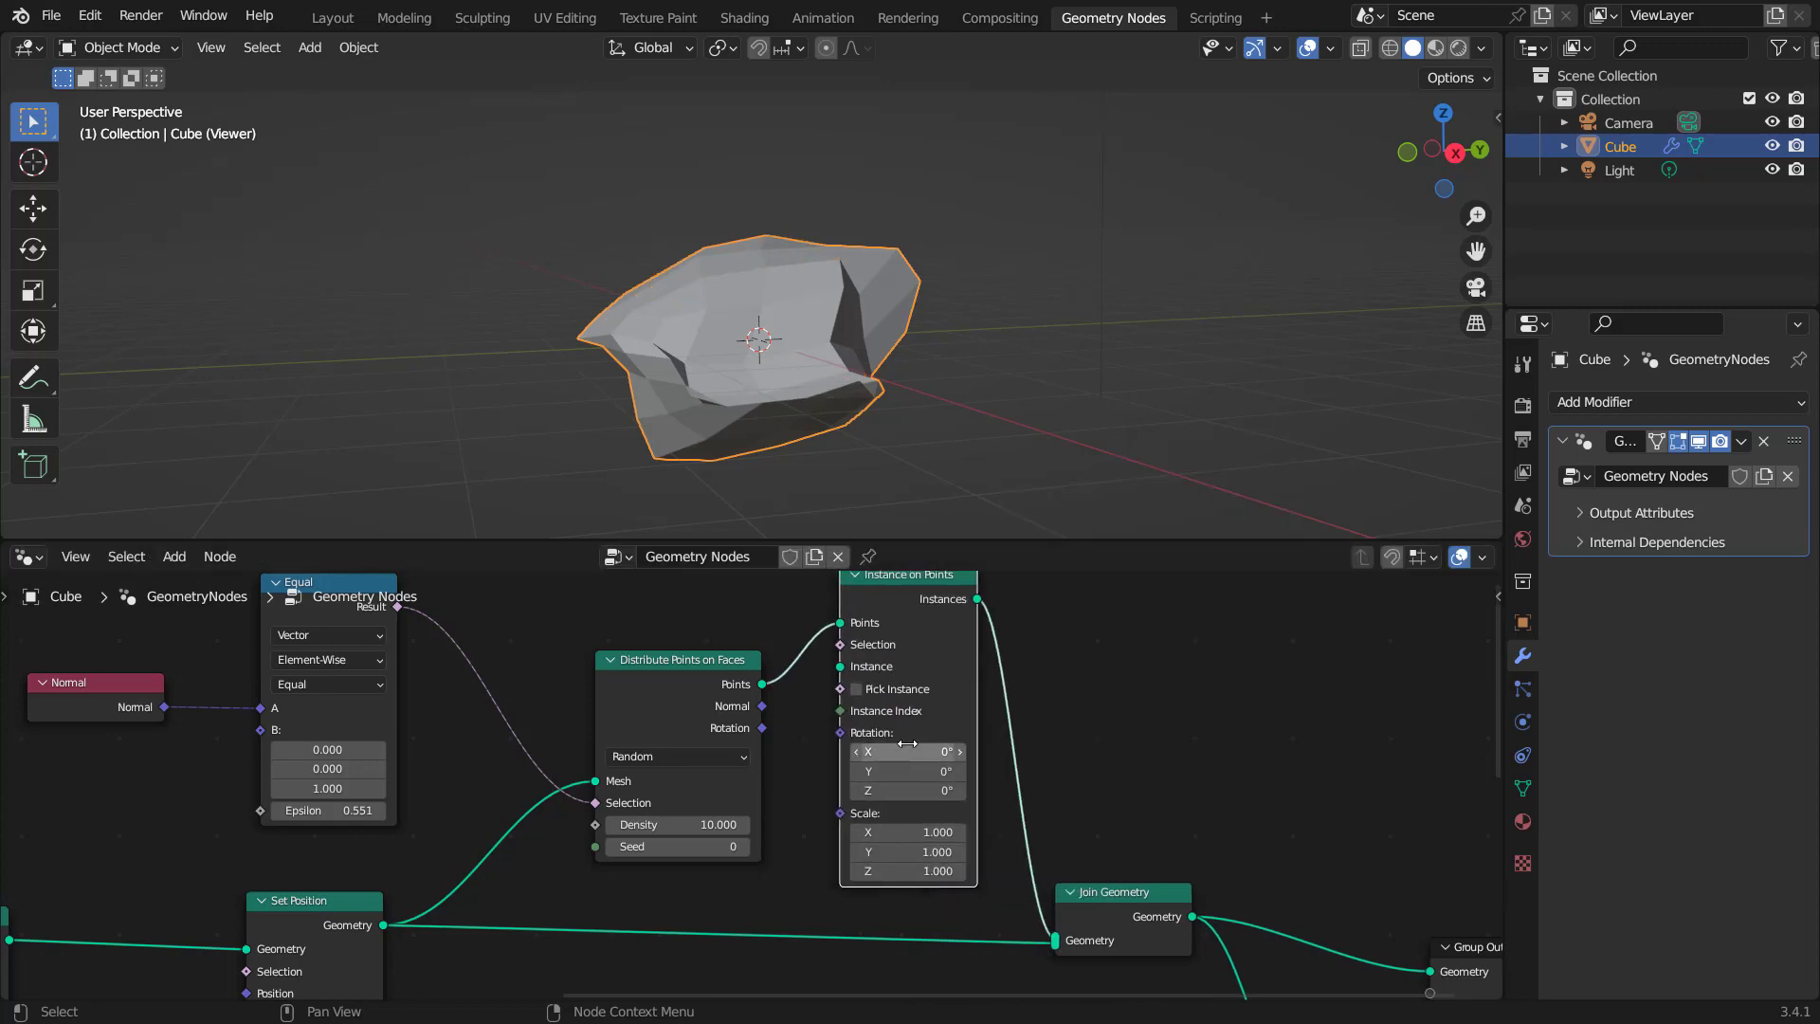
{"action": "left_click_drag", "start_coordinate": [676, 670], "coordinate": [660, 665]}
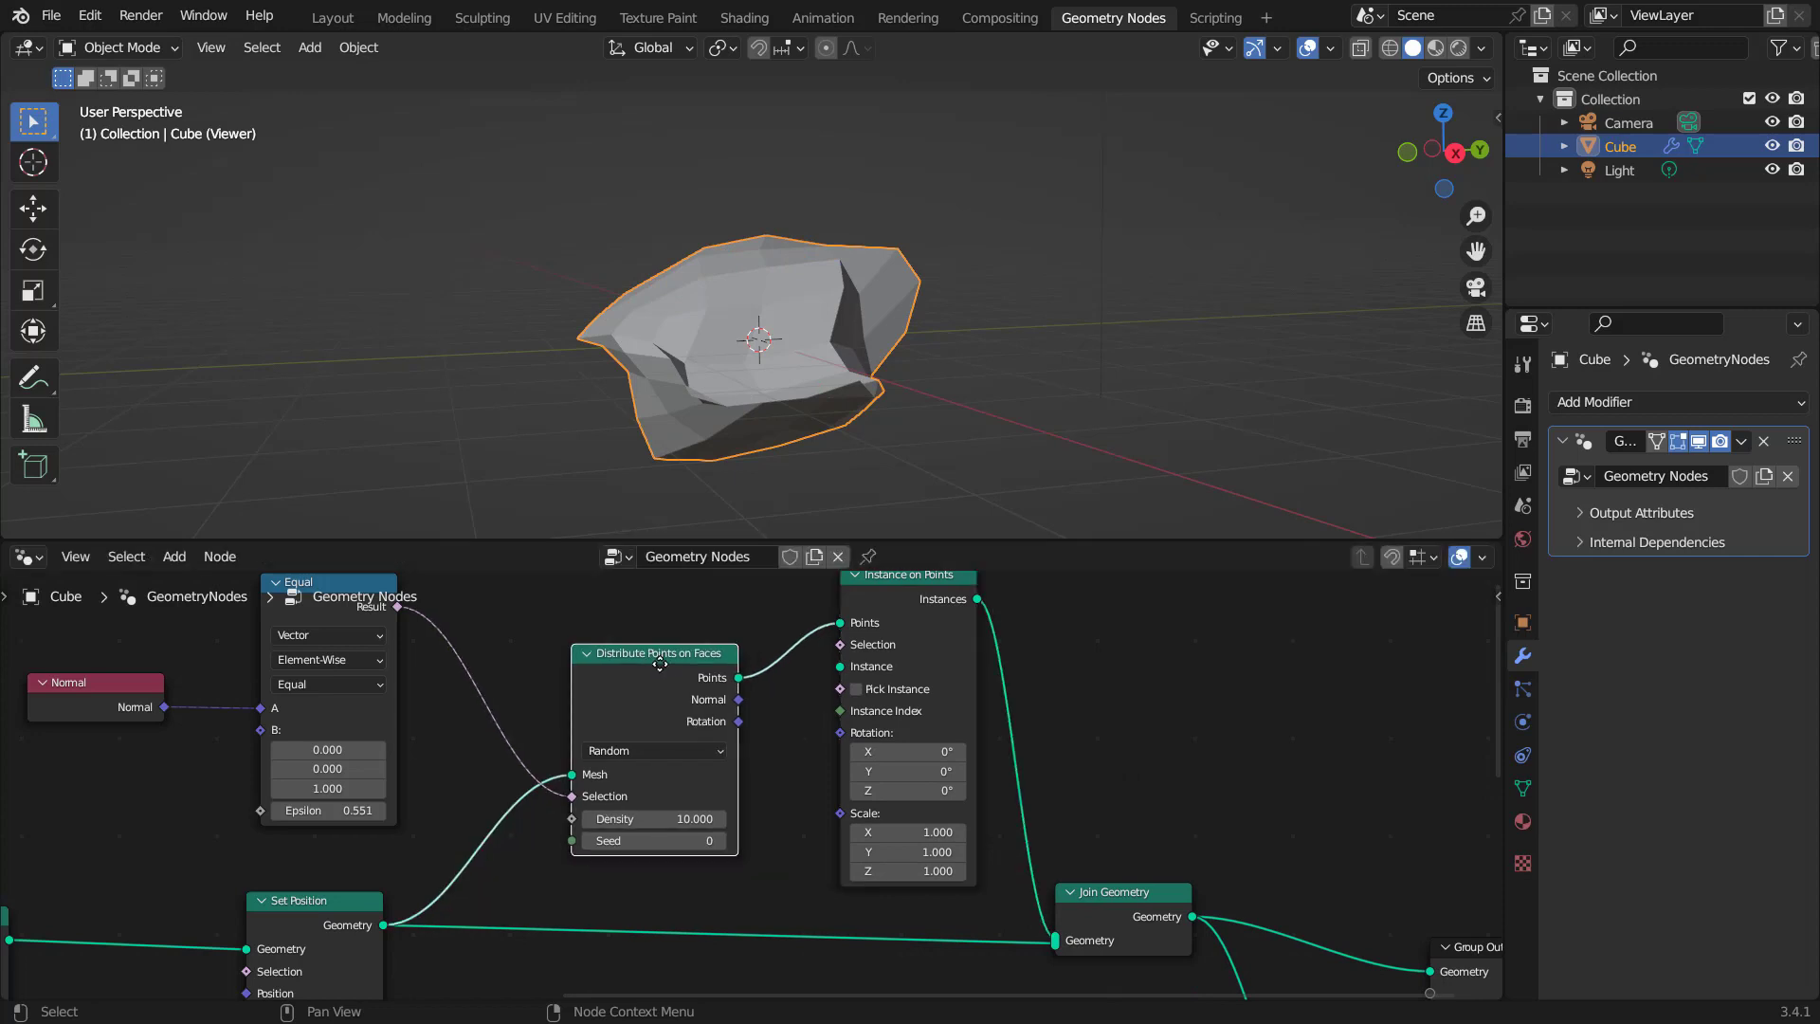
{"action": "scroll", "coordinate": [1049, 689], "scroll_direction": "up", "scroll_amount": 2}
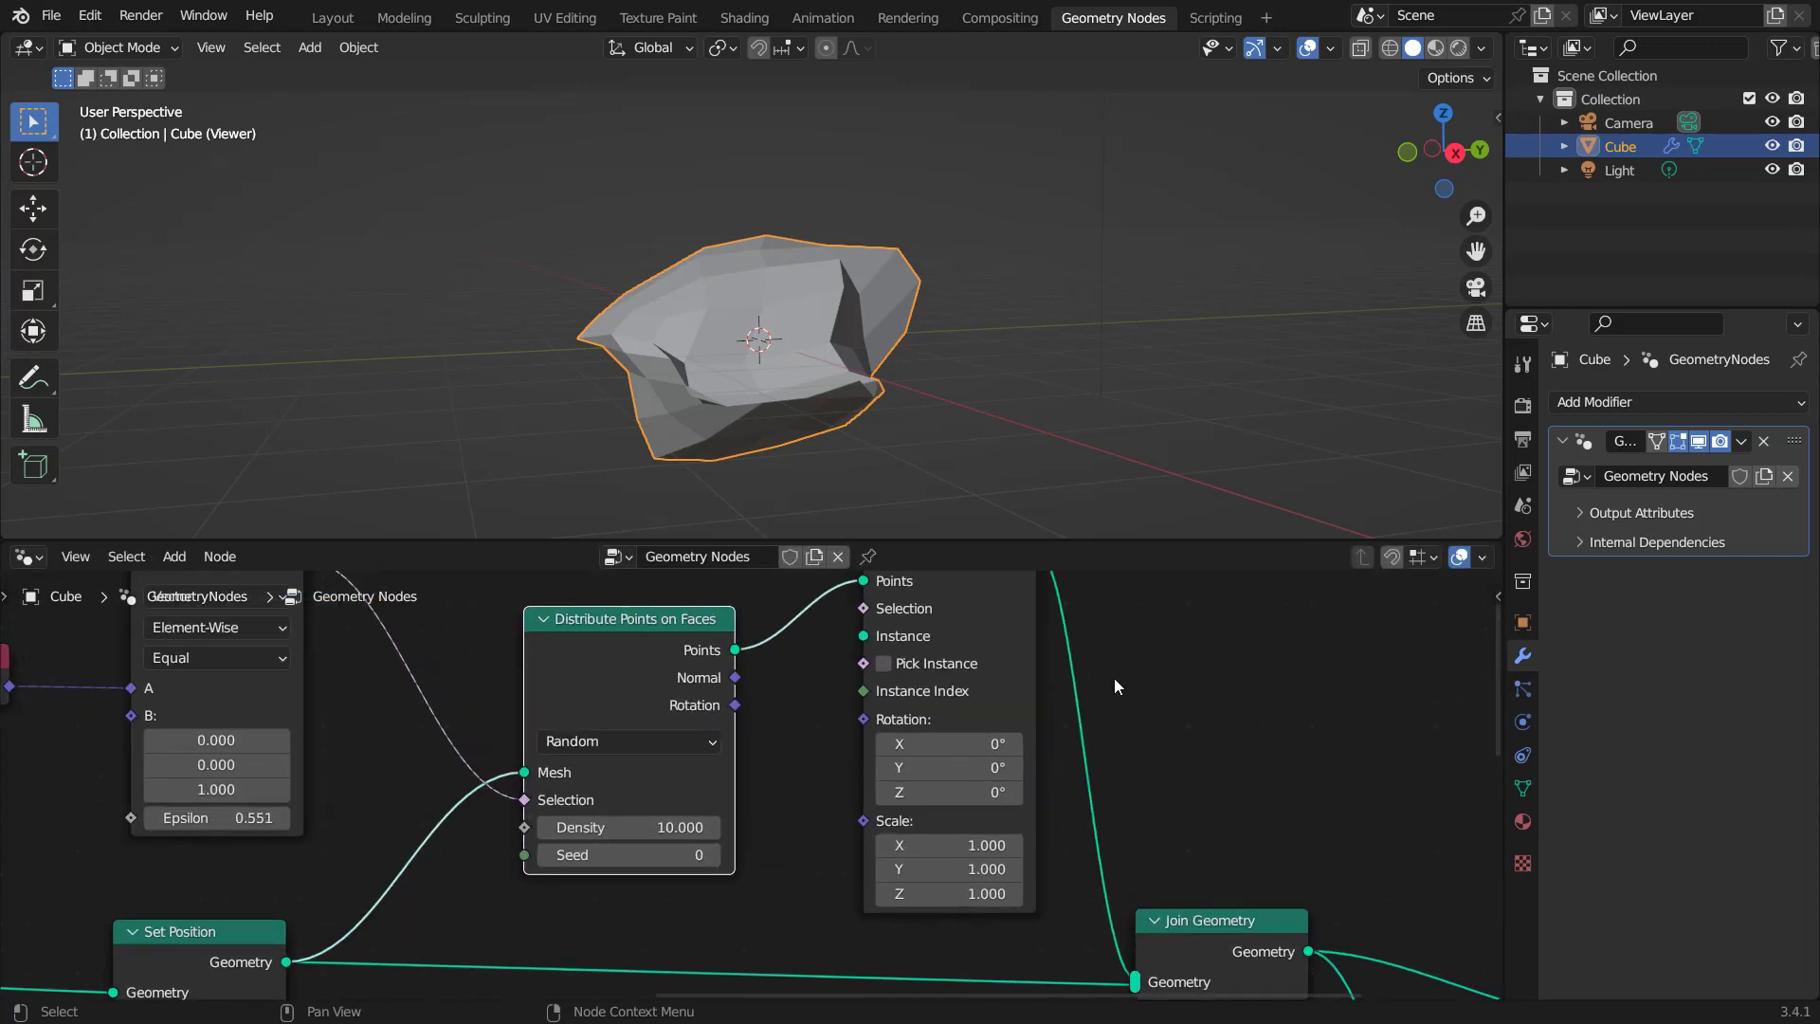
{"action": "middle_click_drag", "start_coordinate": [1113, 679], "coordinate": [1077, 752]}
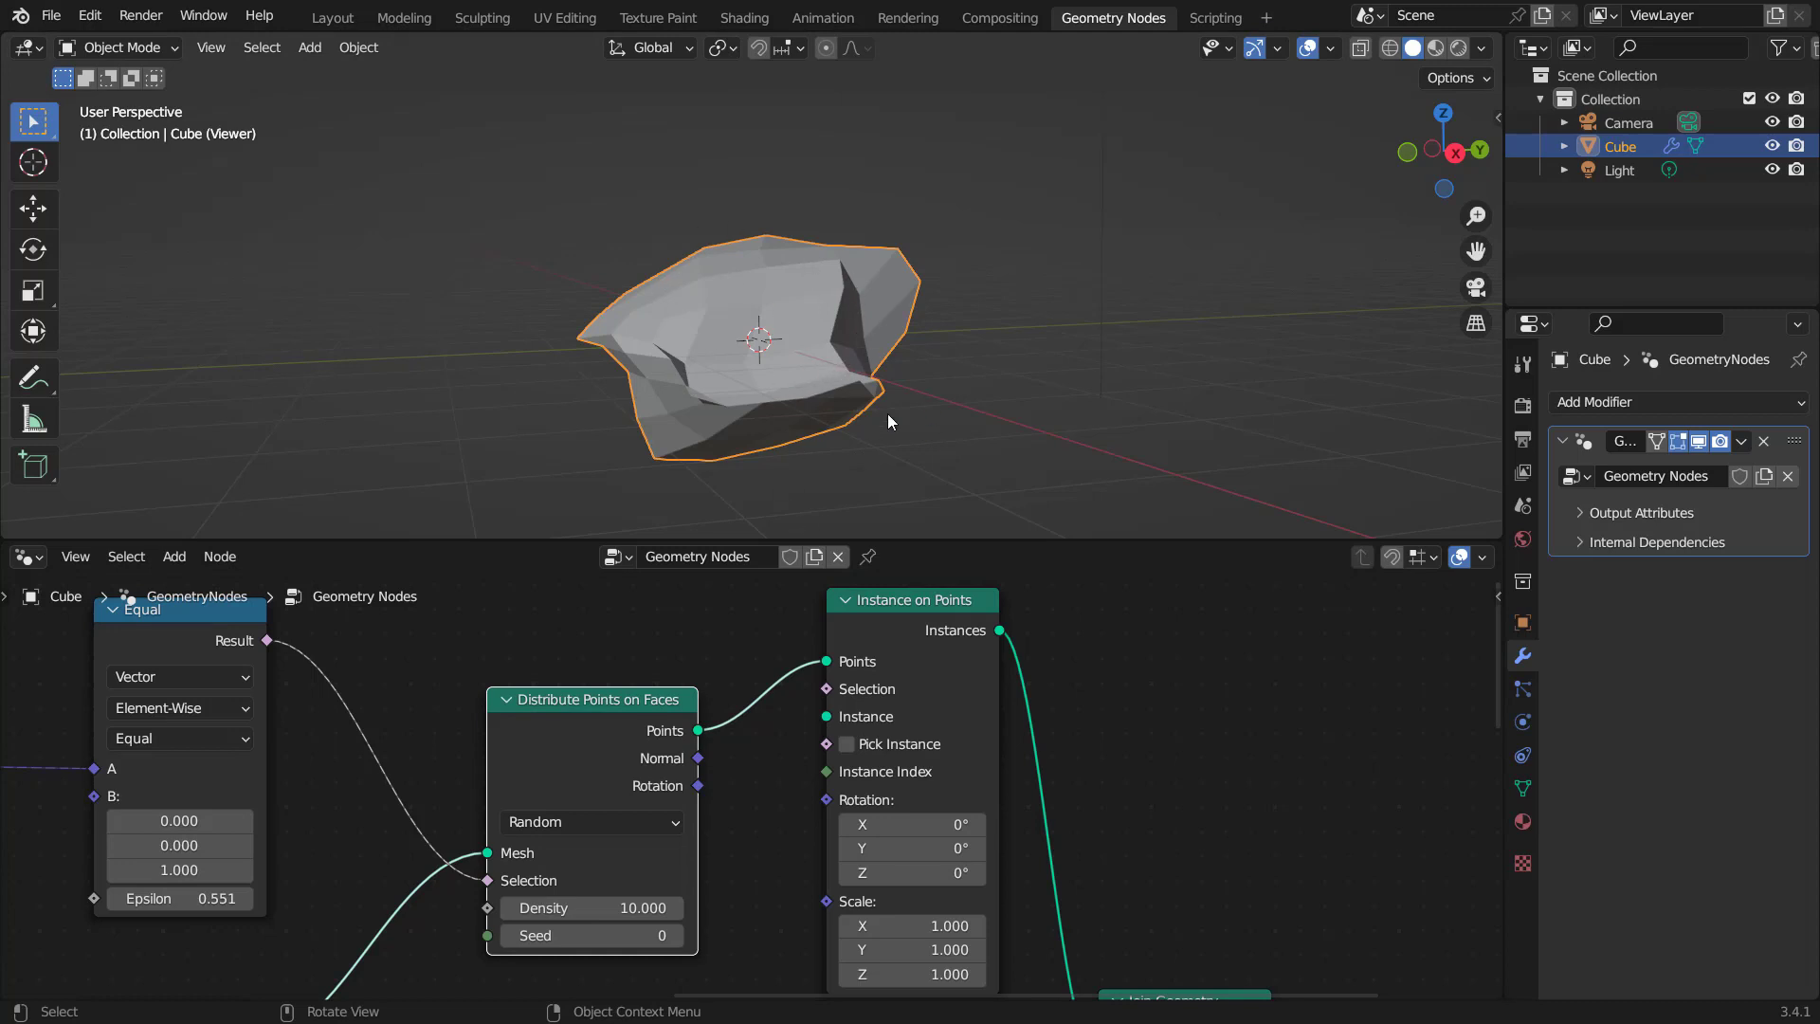
Add a cylinder mesh and reduce its vertex count so that its sides are coarsely faceted.
{"action": "mouse_move", "coordinate": [906, 338]}
{"action": "middle_mouse_down"}
{"action": "mouse_move", "coordinate": [977, 366]}
{"action": "mouse_move", "coordinate": [917, 368]}
{"action": "middle_mouse_up"}
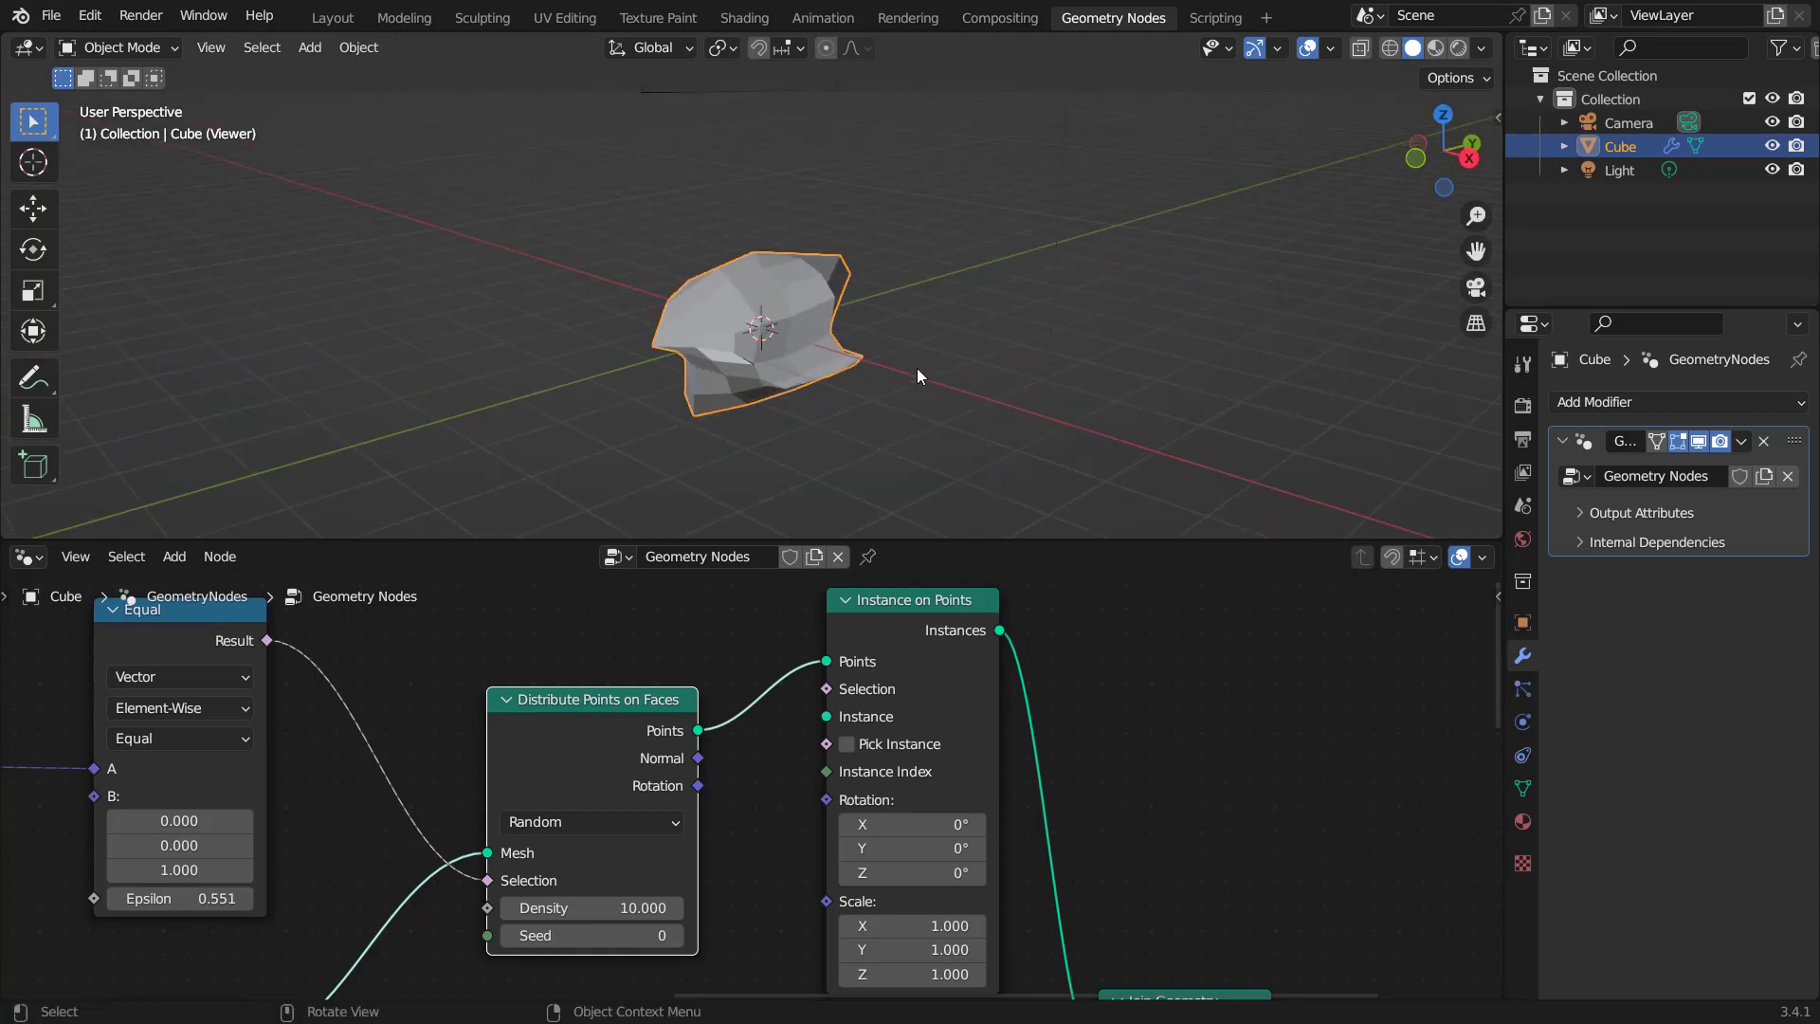
{"action": "key", "text": "shift+a"}
{"action": "mouse_move", "coordinate": [844, 301]}
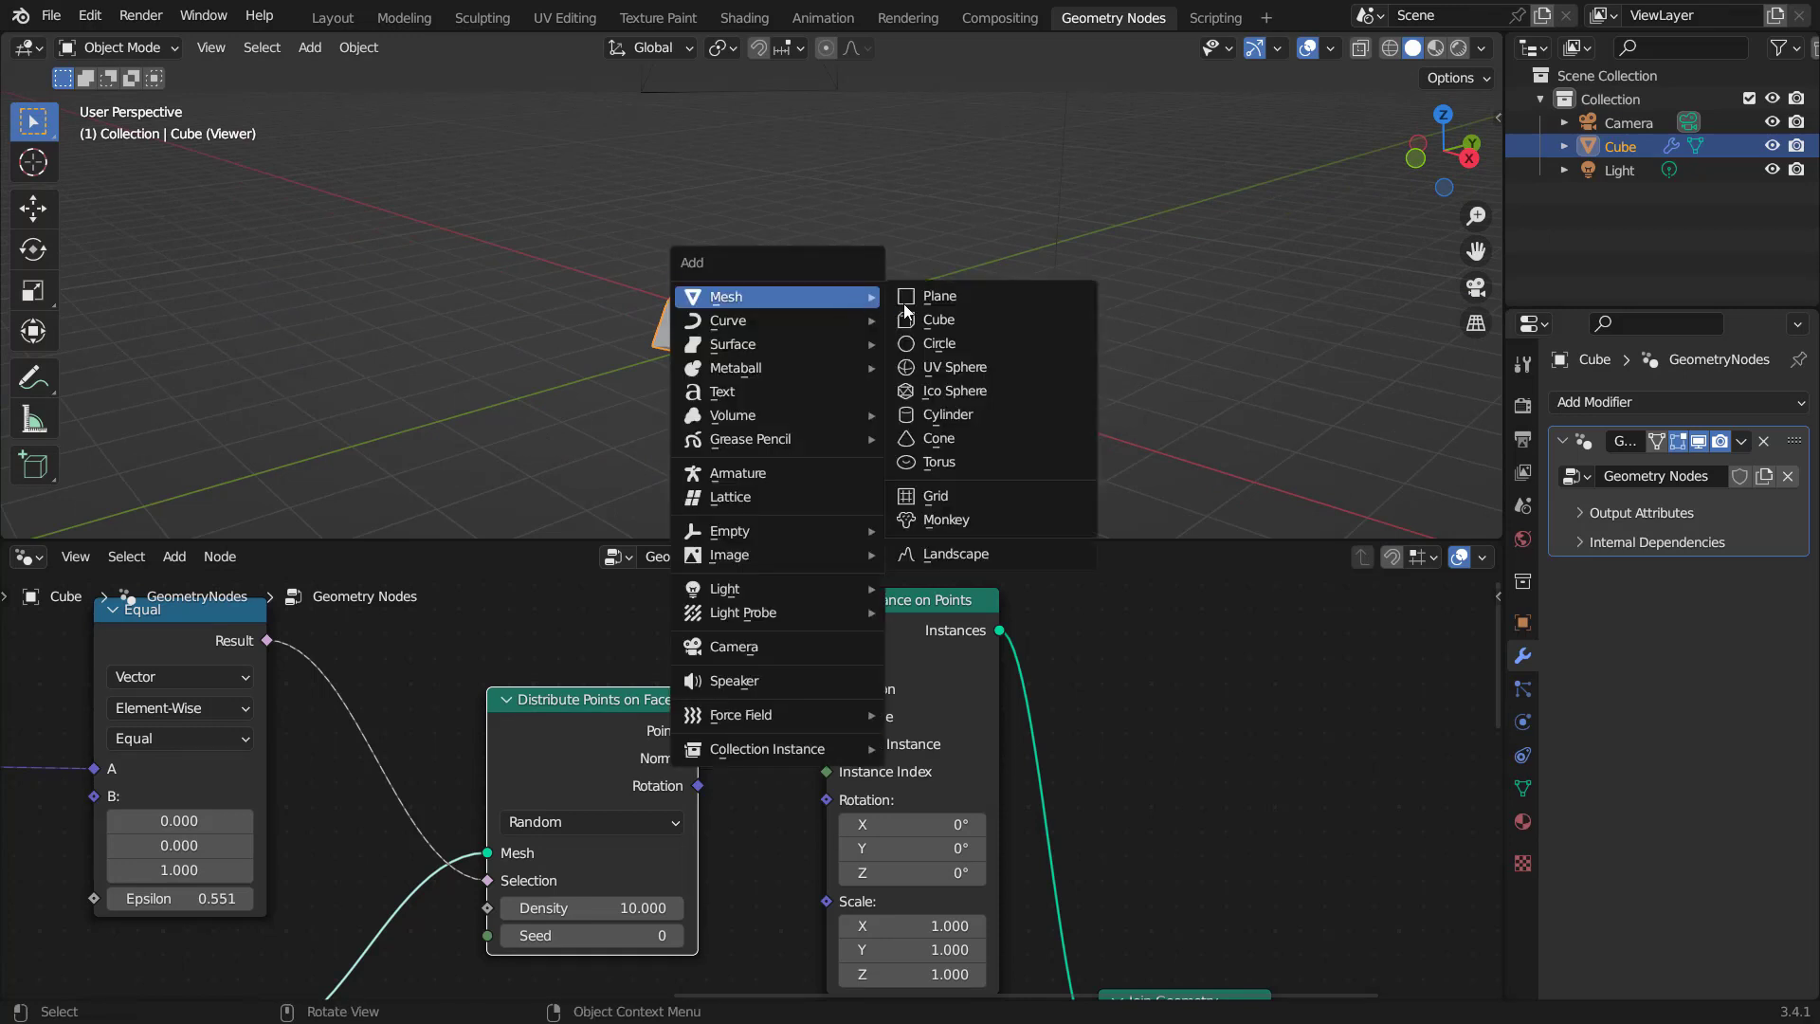
{"action": "left_click", "coordinate": [956, 414]}
{"action": "left_click", "coordinate": [159, 514]}
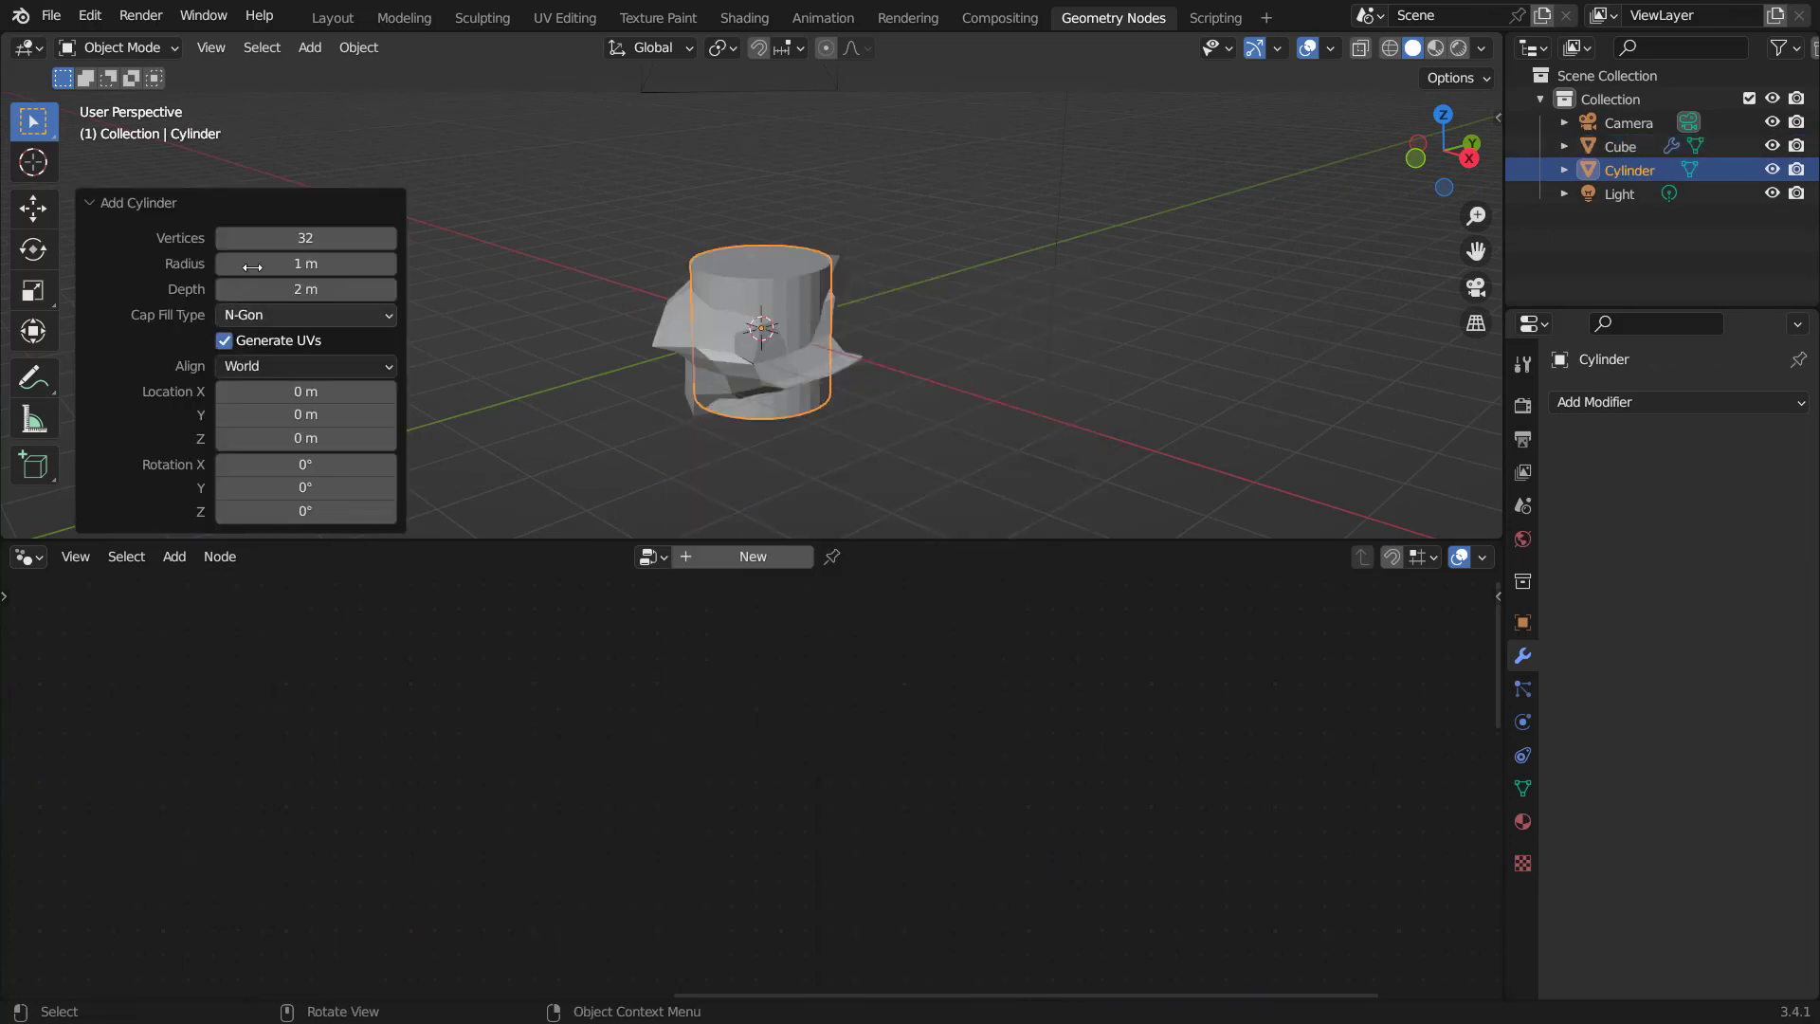
{"action": "left_click", "coordinate": [305, 237]}
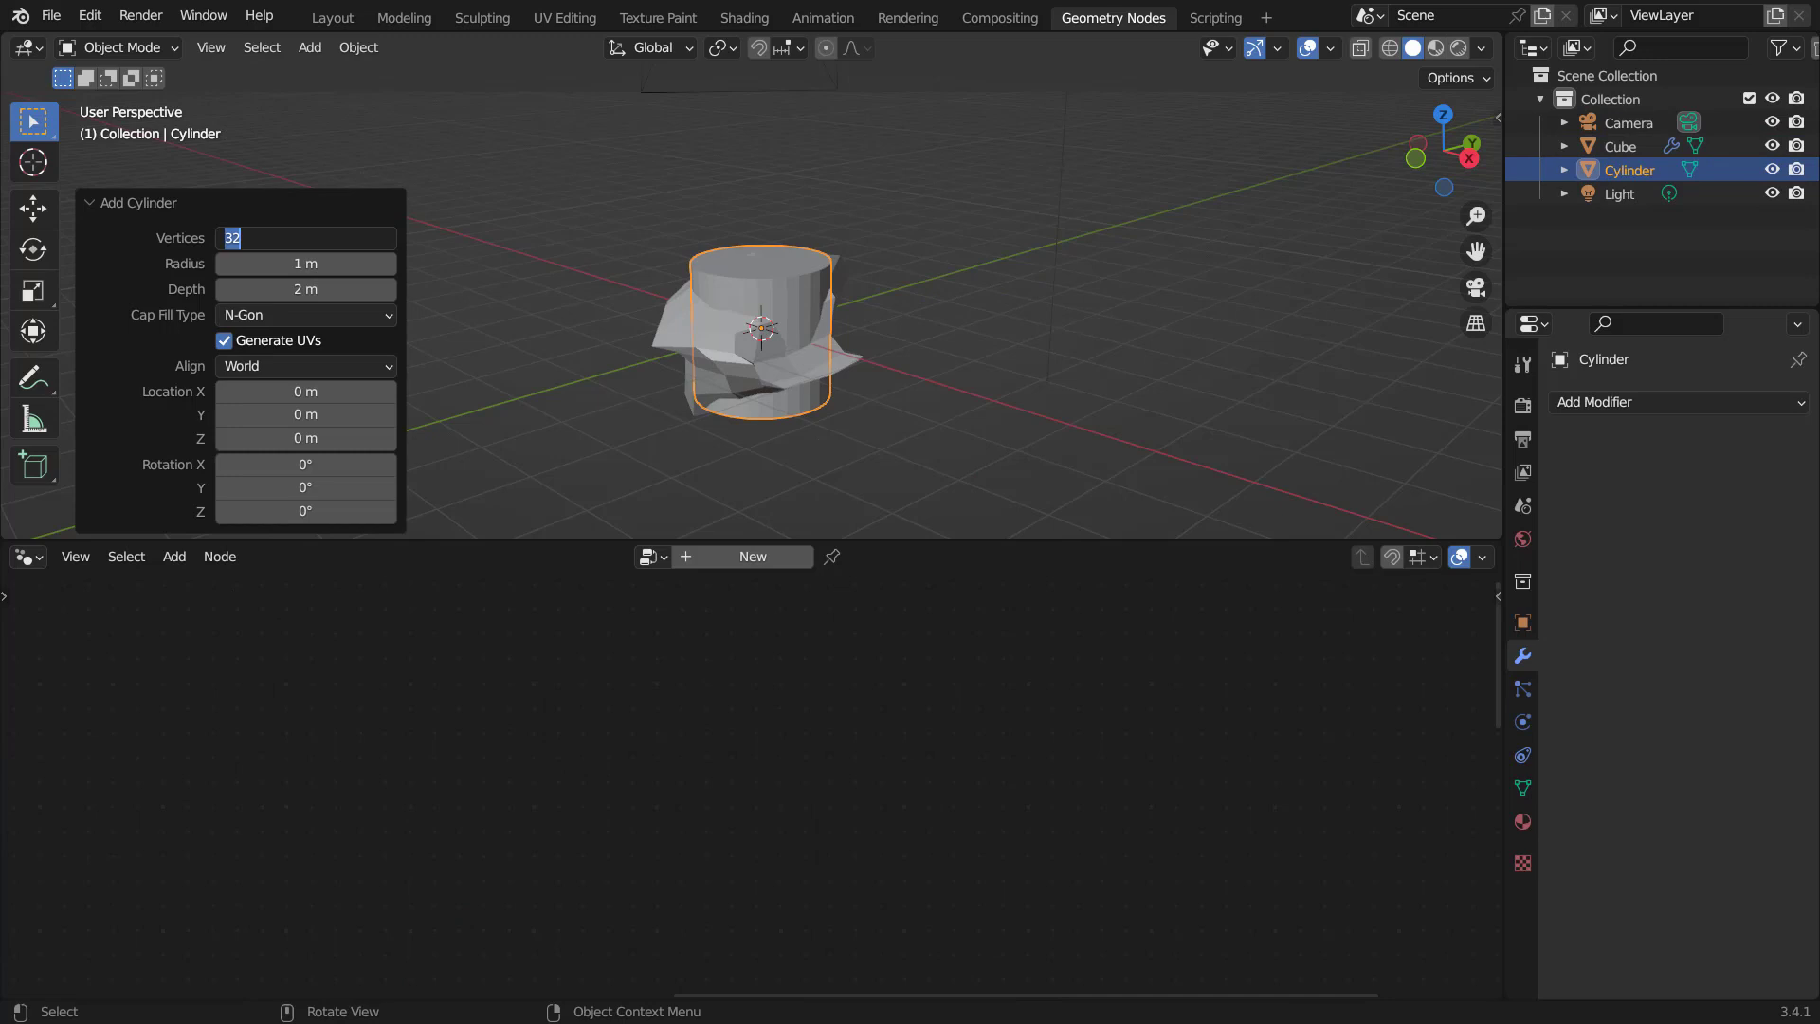
{"action": "key", "text": "Return"}
{"action": "left_click", "coordinate": [172, 203]}
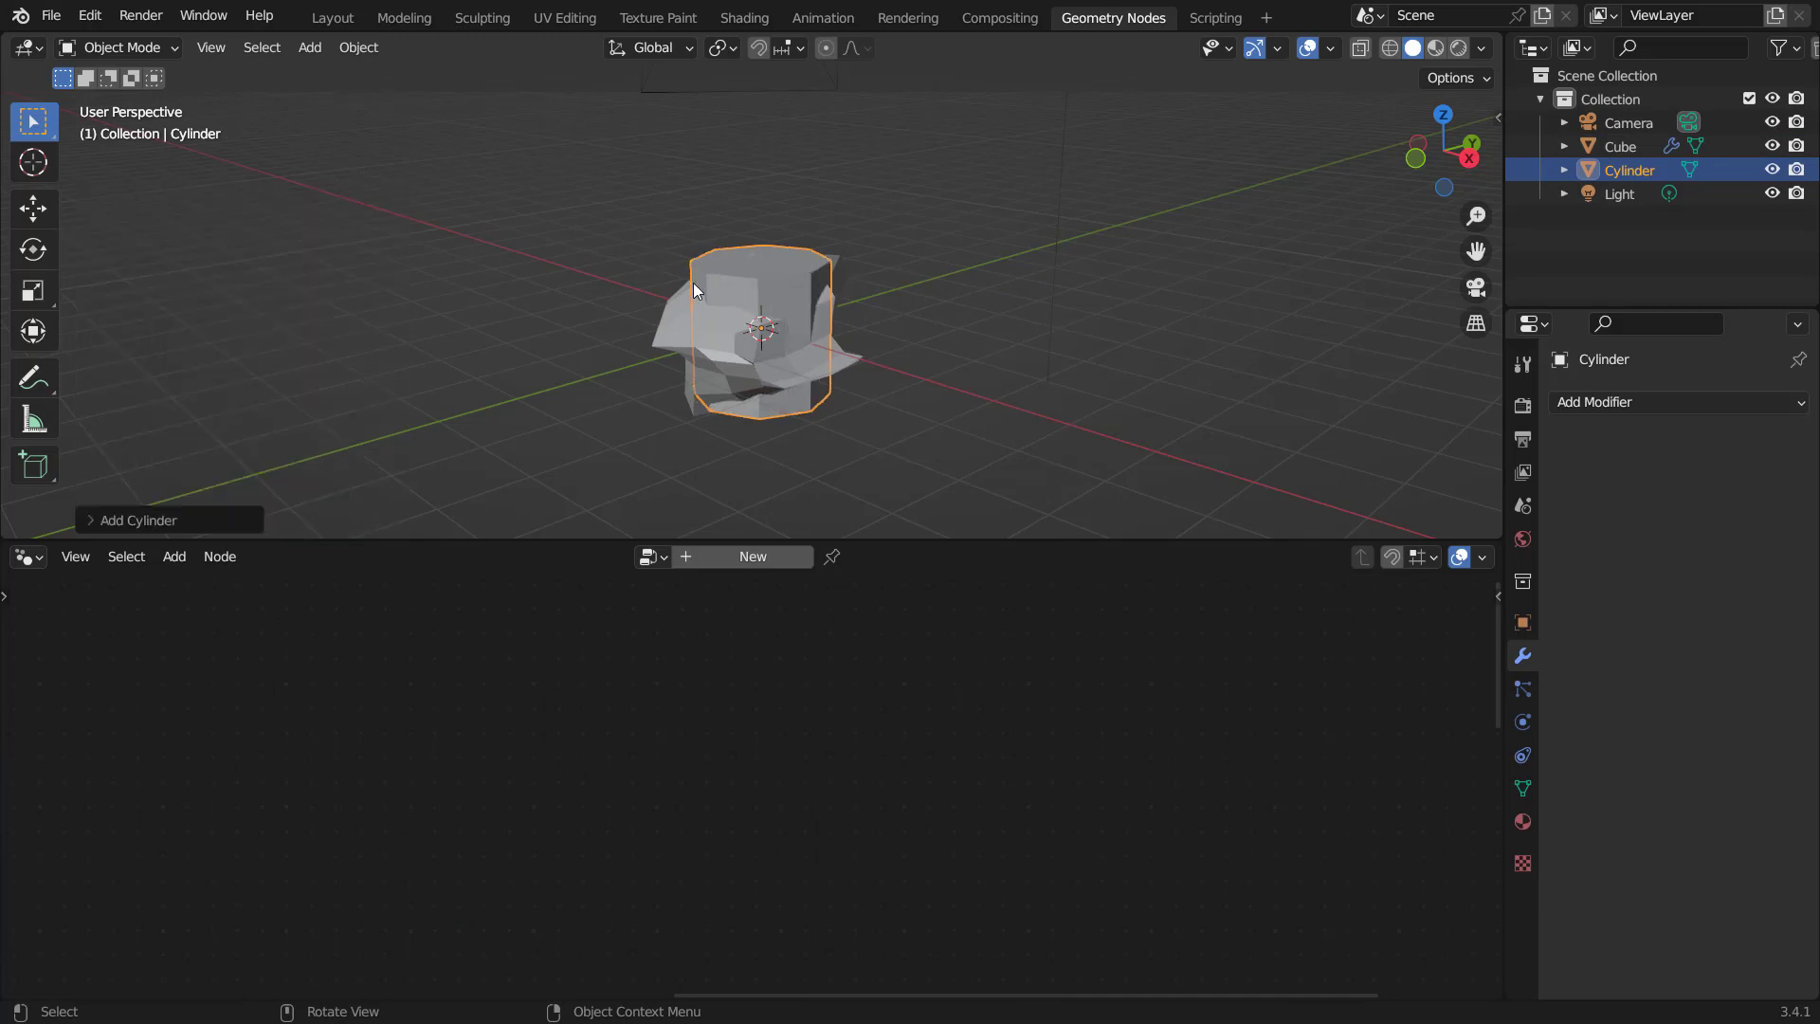
Move the cylinder along the Y axis, clear of the rock.
{"action": "key", "text": "g"}
{"action": "key", "text": "y"}
{"action": "left_click", "coordinate": [1162, 215]}
Edit the cylinder's mesh and raise its top face about 2.76 m along Z.
{"action": "middle_click_drag", "start_coordinate": [1162, 215], "coordinate": [842, 256]}
{"action": "key", "text": "Tab"}
{"action": "key", "text": "3"}
{"action": "left_click", "coordinate": [973, 251]}
{"action": "scroll", "coordinate": [1015, 276], "scroll_direction": "down", "scroll_amount": 1}
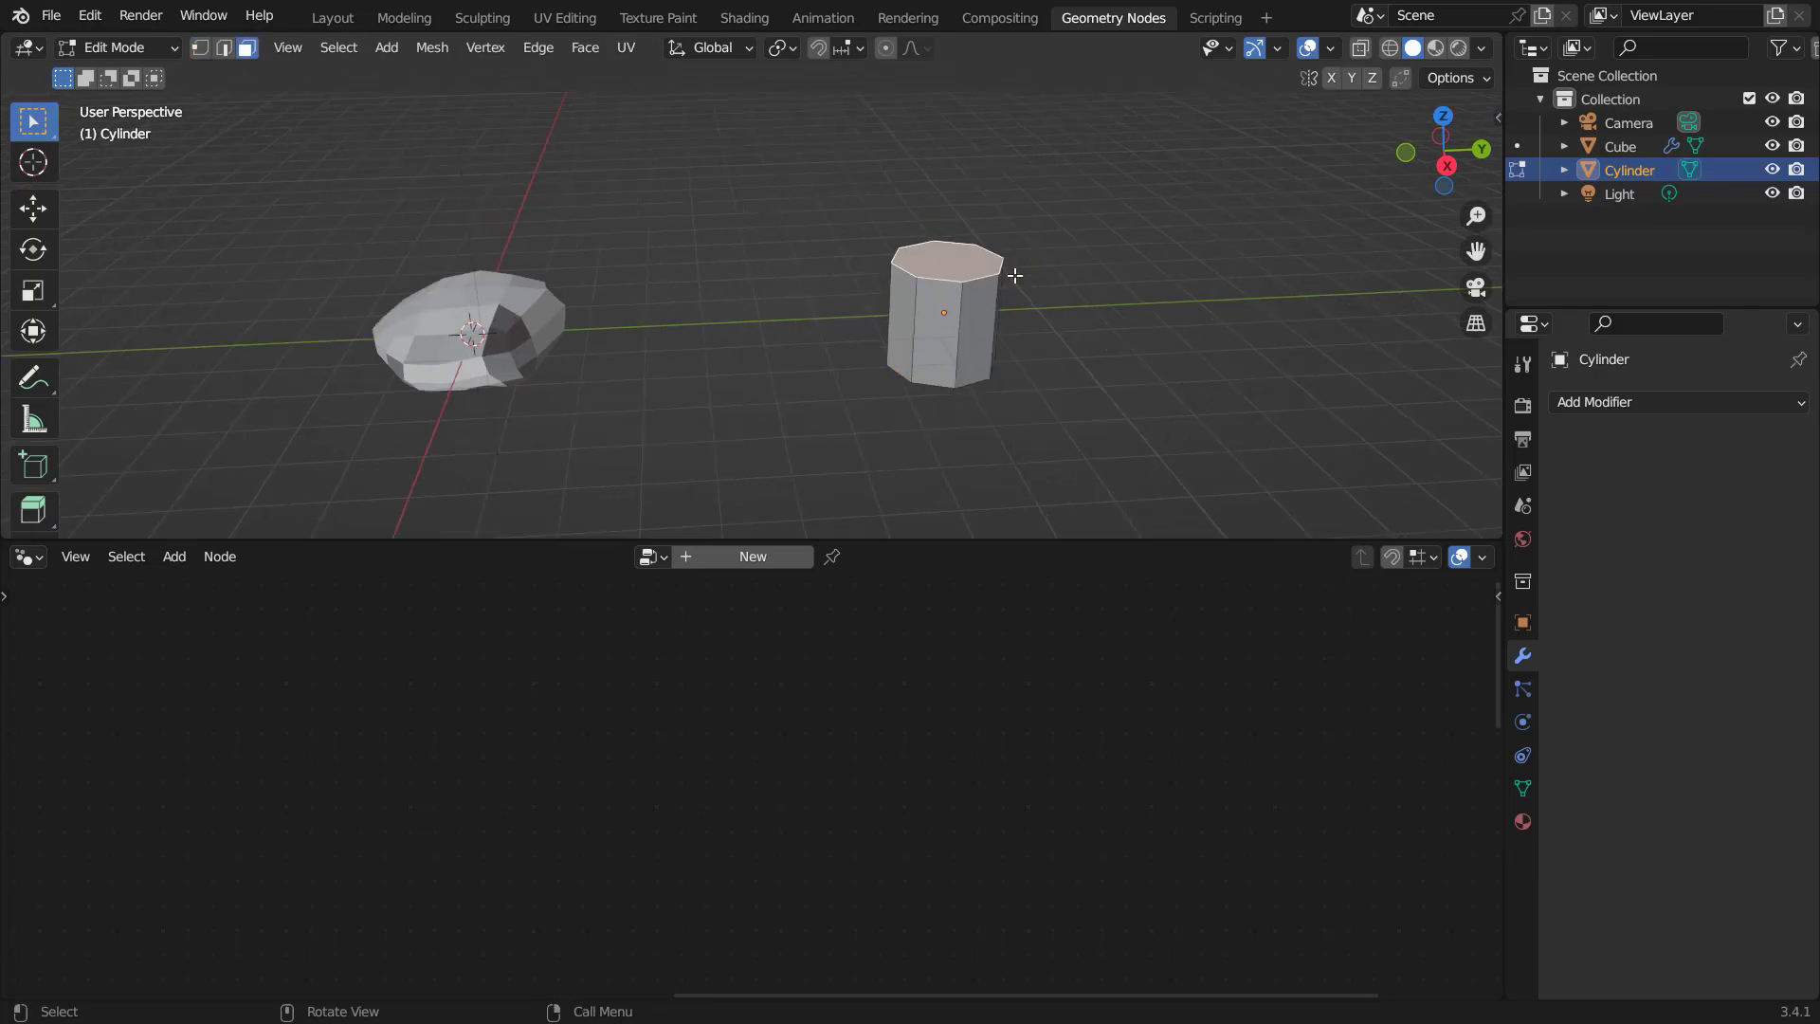
{"action": "scroll", "coordinate": [1016, 276], "scroll_direction": "down", "scroll_amount": 3}
{"action": "middle_click_drag", "start_coordinate": [939, 317], "coordinate": [910, 350]}
{"action": "key", "text": "e"}
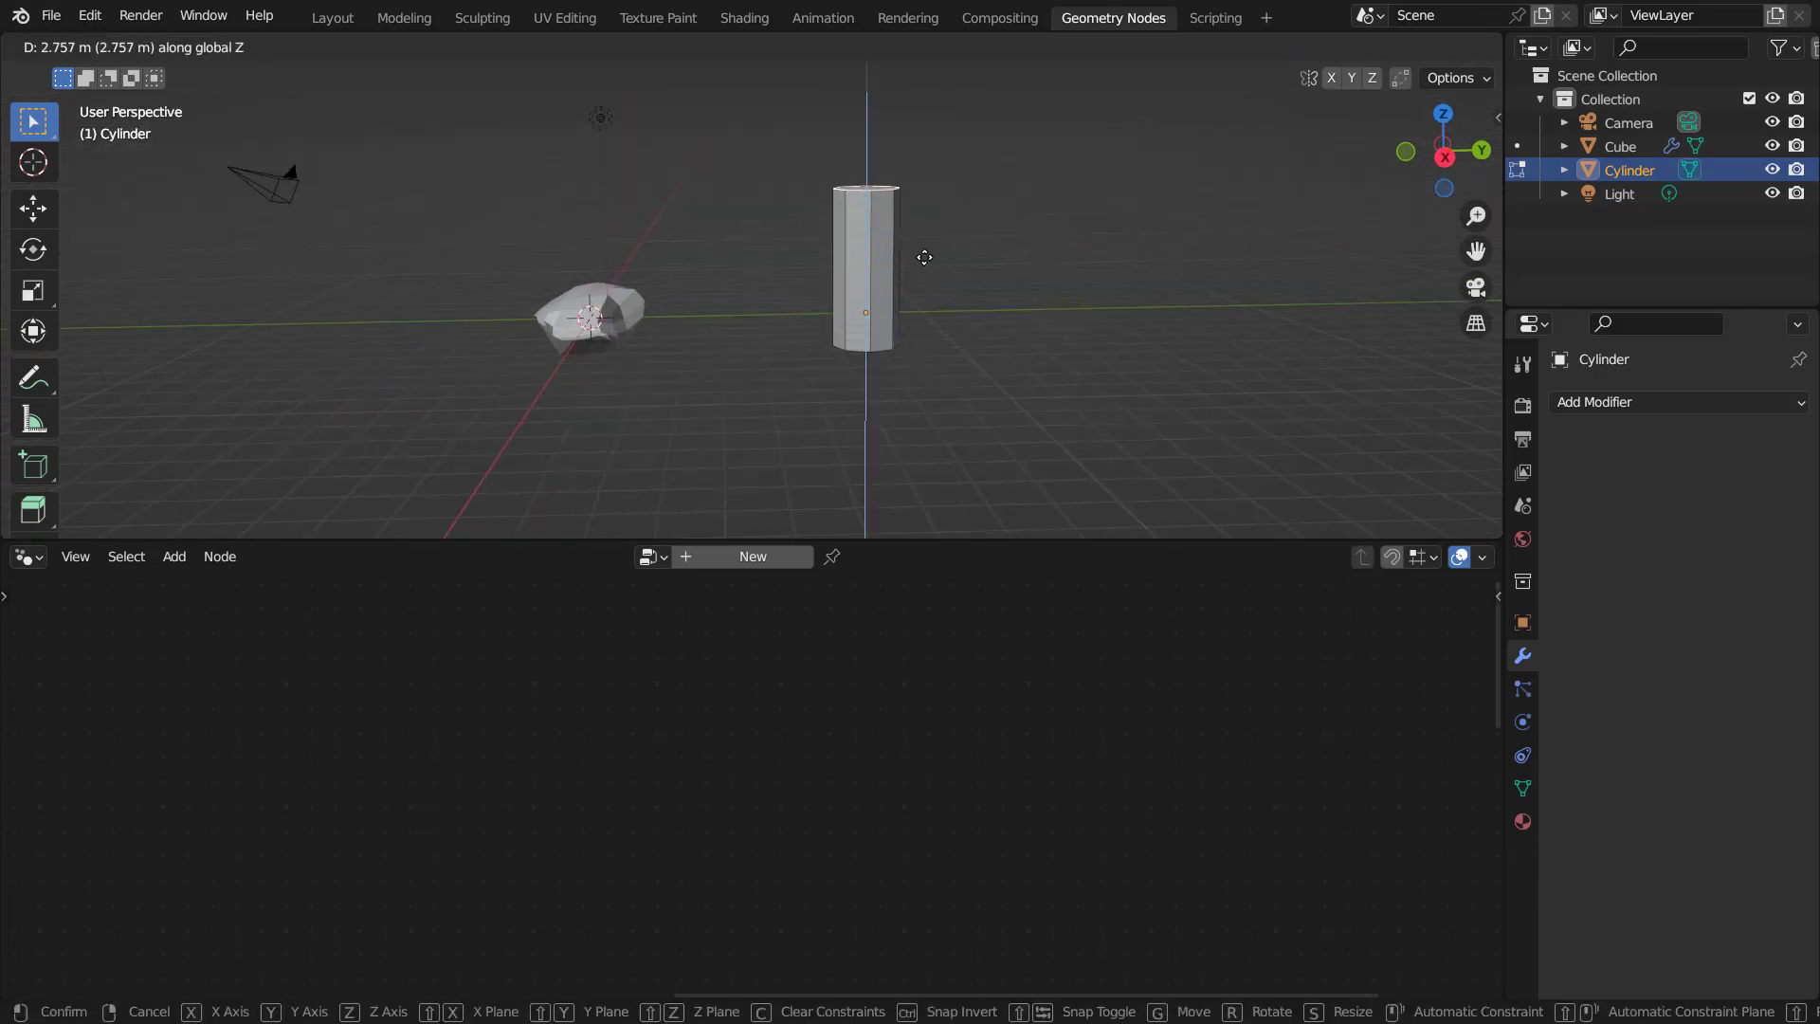
{"action": "left_click", "coordinate": [925, 257]}
Extrude the cylinder's top face upward and scale it down almost to a point to form the crystal tip.
{"action": "key", "text": "e"}
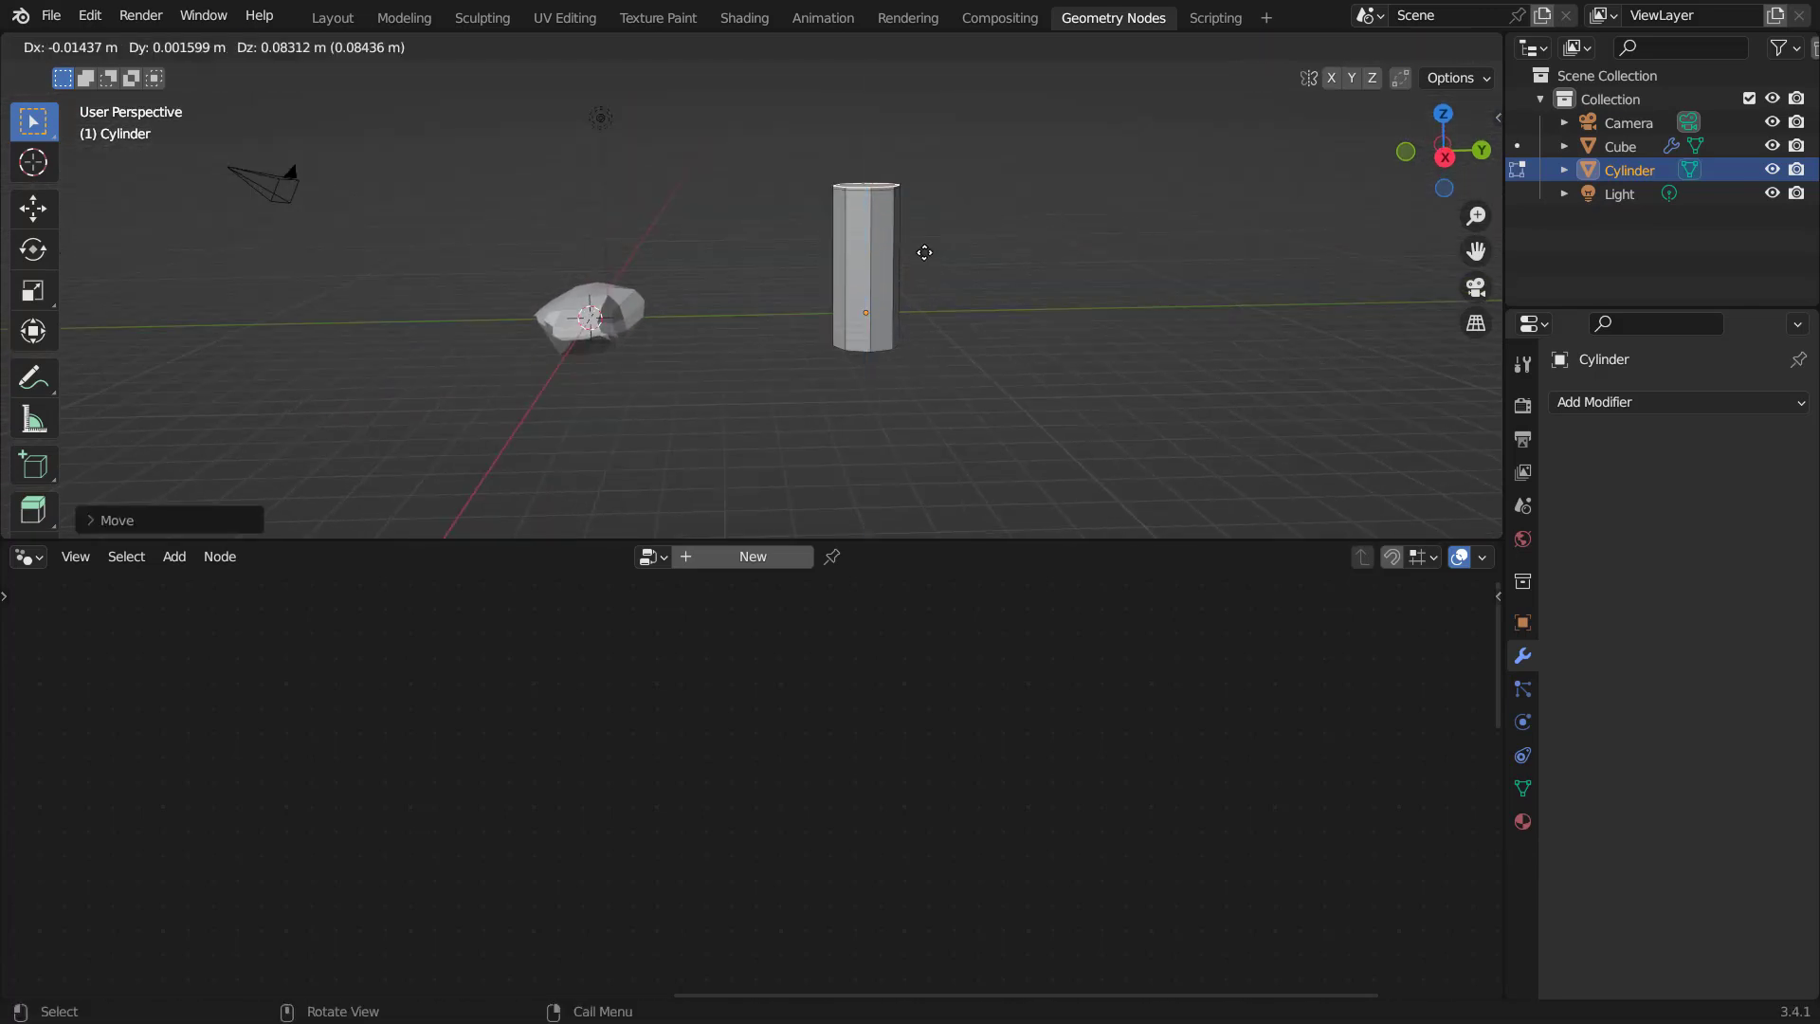
{"action": "left_click", "coordinate": [930, 144]}
{"action": "middle_click_drag", "start_coordinate": [922, 221], "coordinate": [923, 313], "text": "shift"}
{"action": "key", "text": "s"}
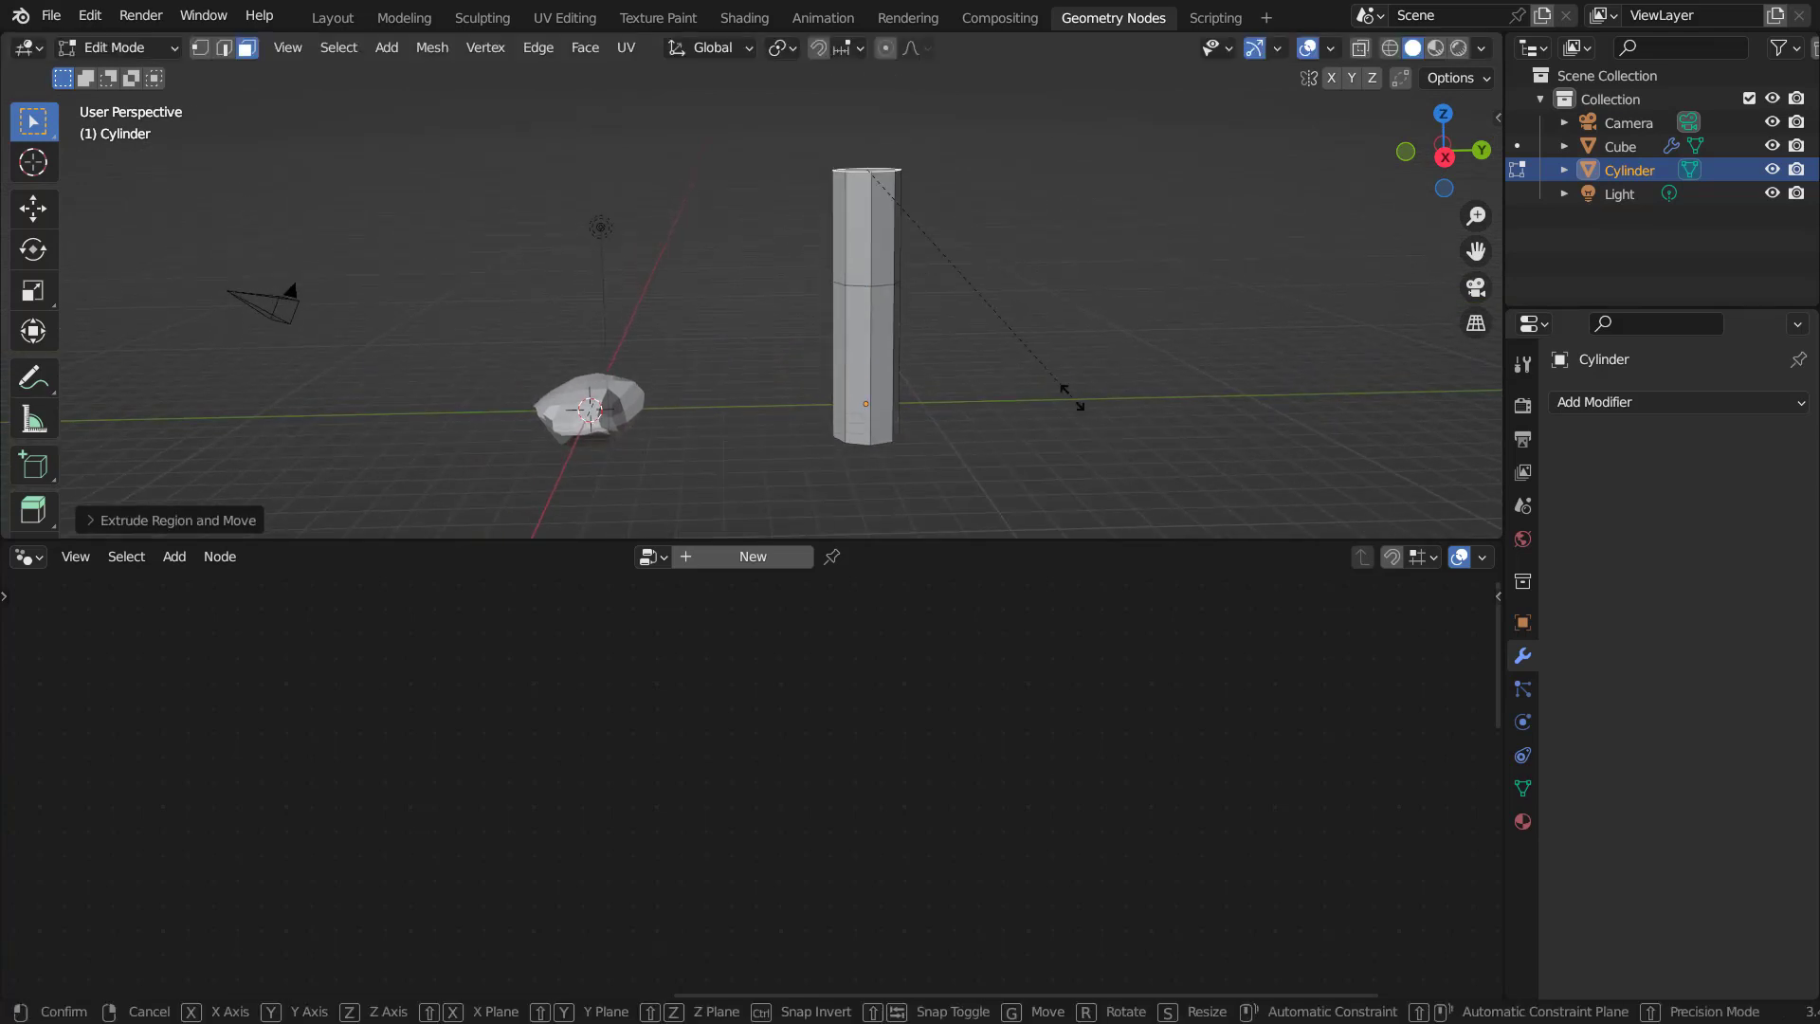
{"action": "left_click", "coordinate": [893, 201]}
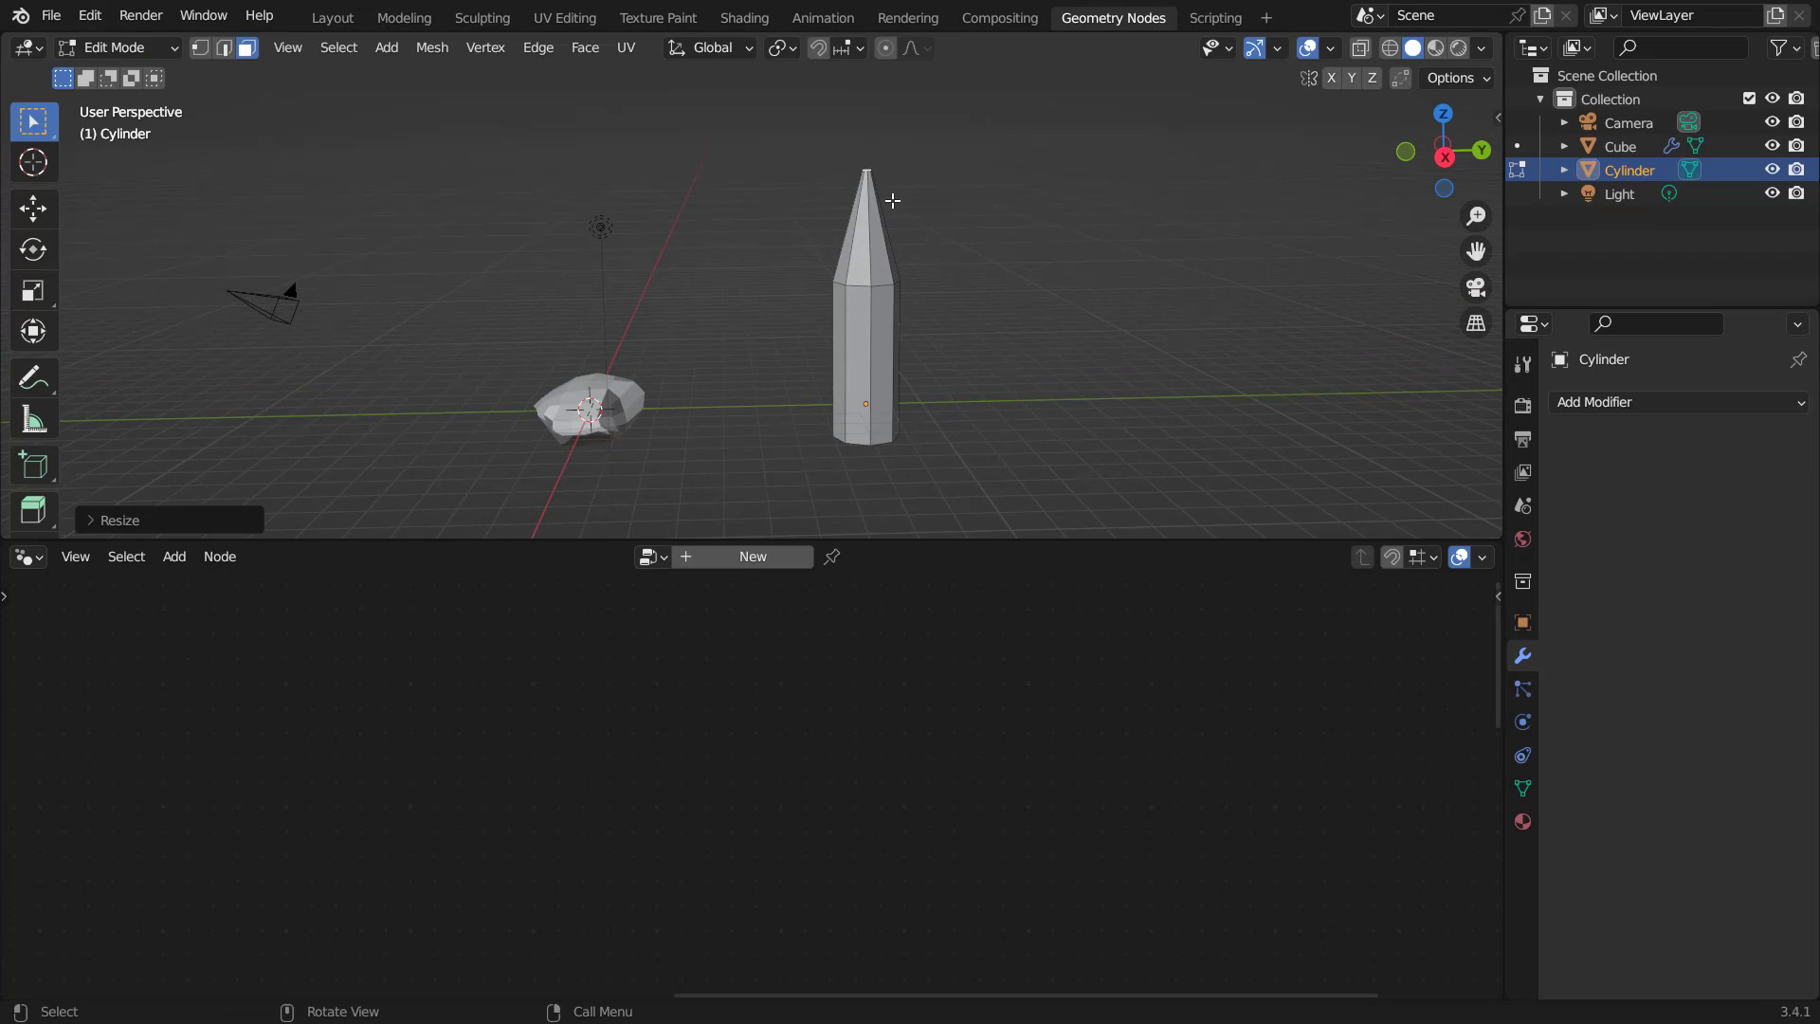
Lower the crystal's tip along Z to shorten the pointed section and return to Object Mode.
{"action": "key", "text": "g"}
{"action": "key", "text": "z"}
{"action": "left_click", "coordinate": [888, 242]}
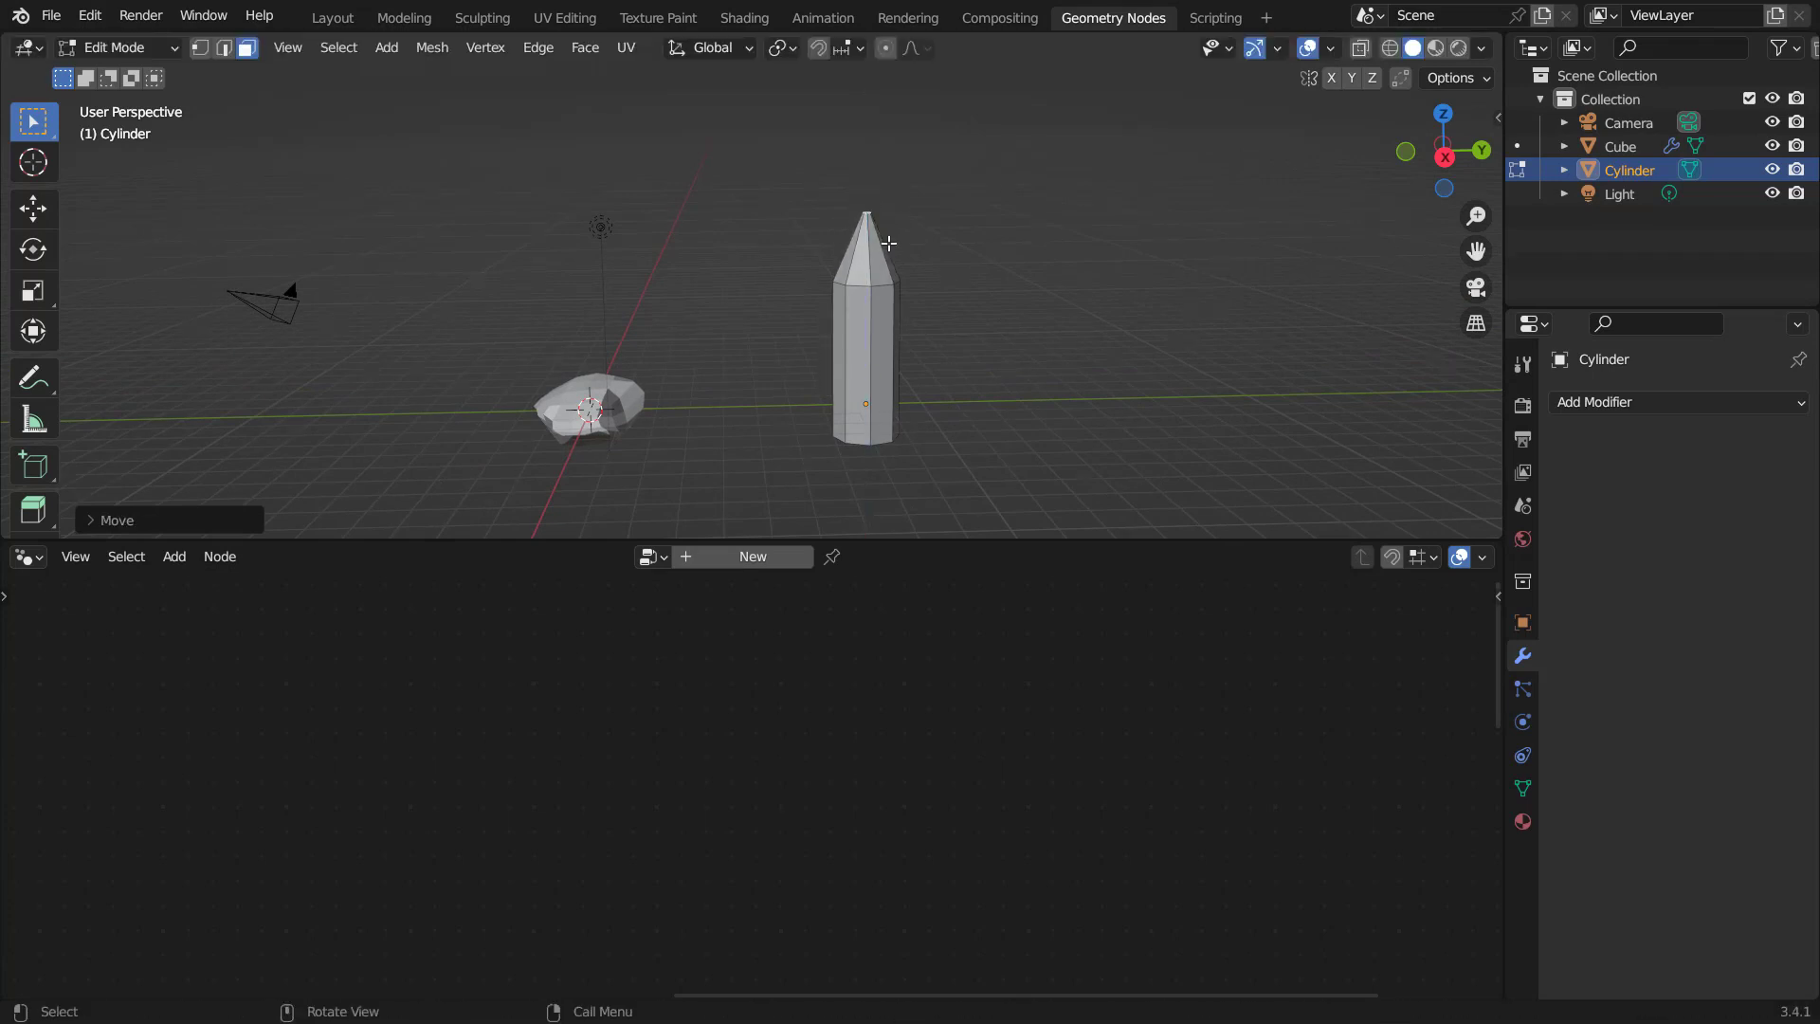
{"action": "key", "text": "Tab"}
Select the rock and bring the Cylinder object into its node tree as an Object Info node.
{"action": "middle_click_drag", "start_coordinate": [654, 379], "coordinate": [829, 298]}
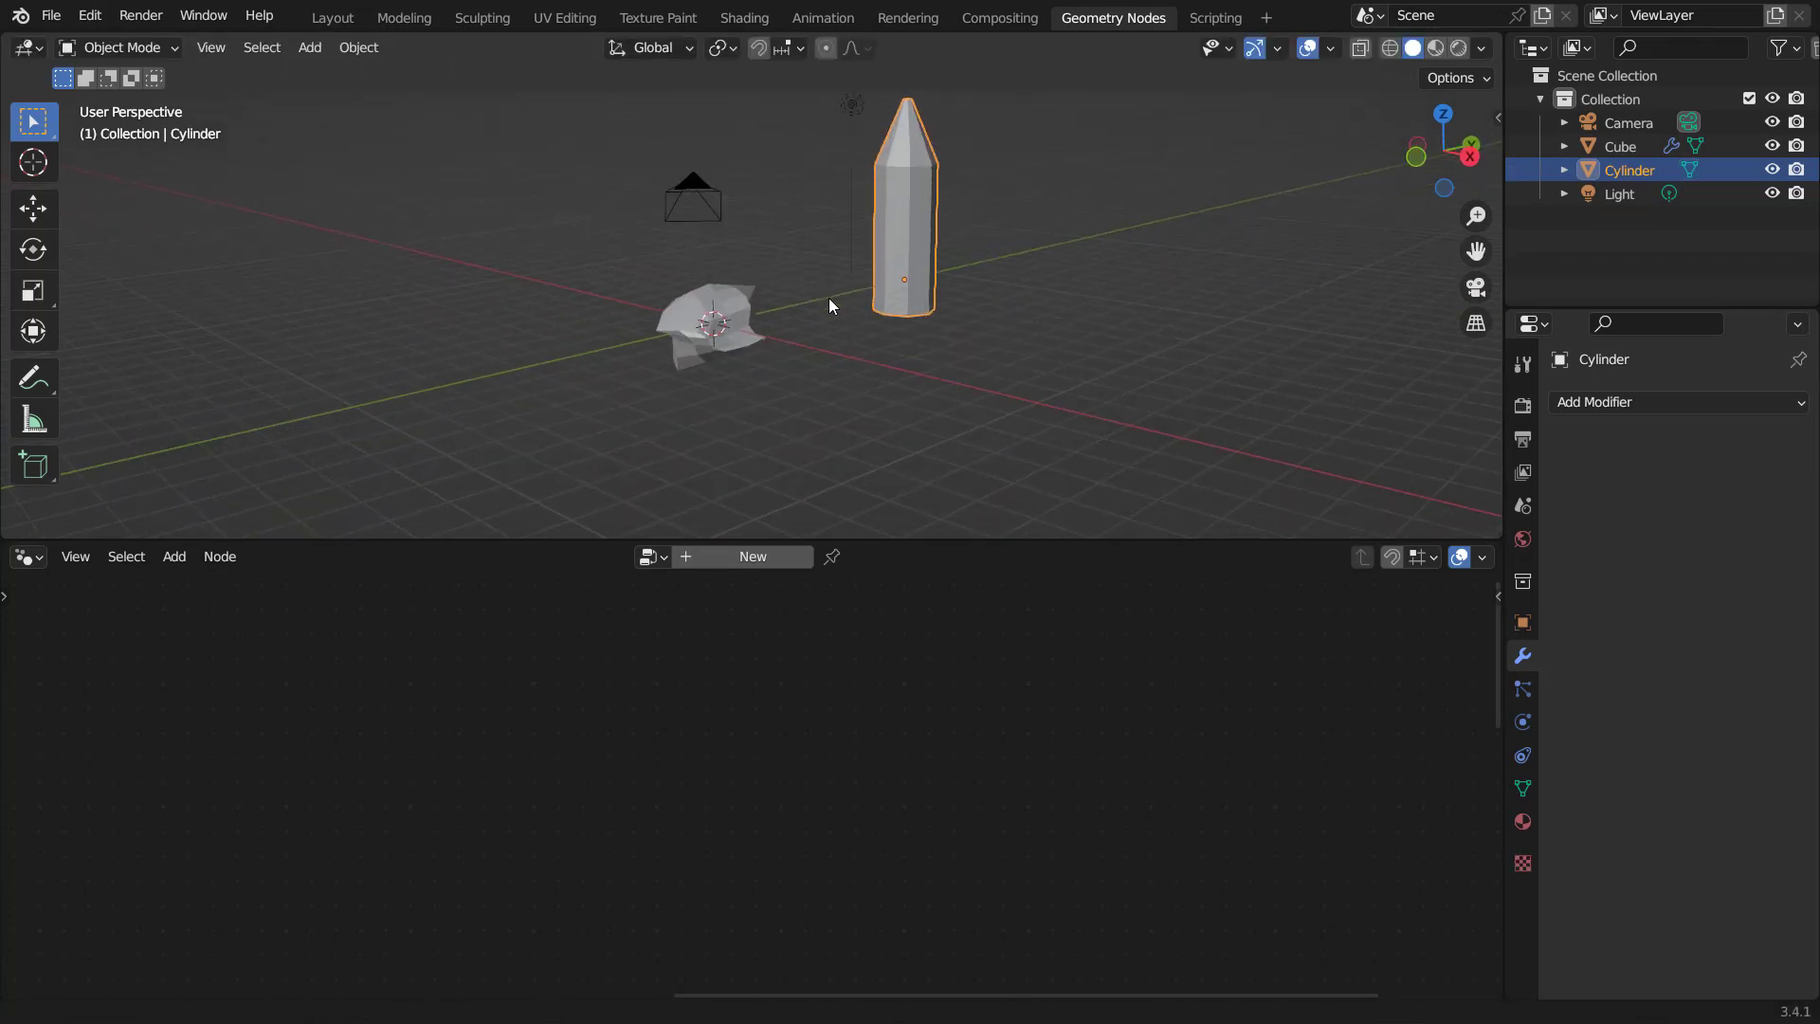
{"action": "scroll", "coordinate": [777, 371], "scroll_direction": "up", "scroll_amount": 5}
{"action": "left_click", "coordinate": [690, 362]}
{"action": "scroll", "coordinate": [865, 749], "scroll_direction": "down", "scroll_amount": 1}
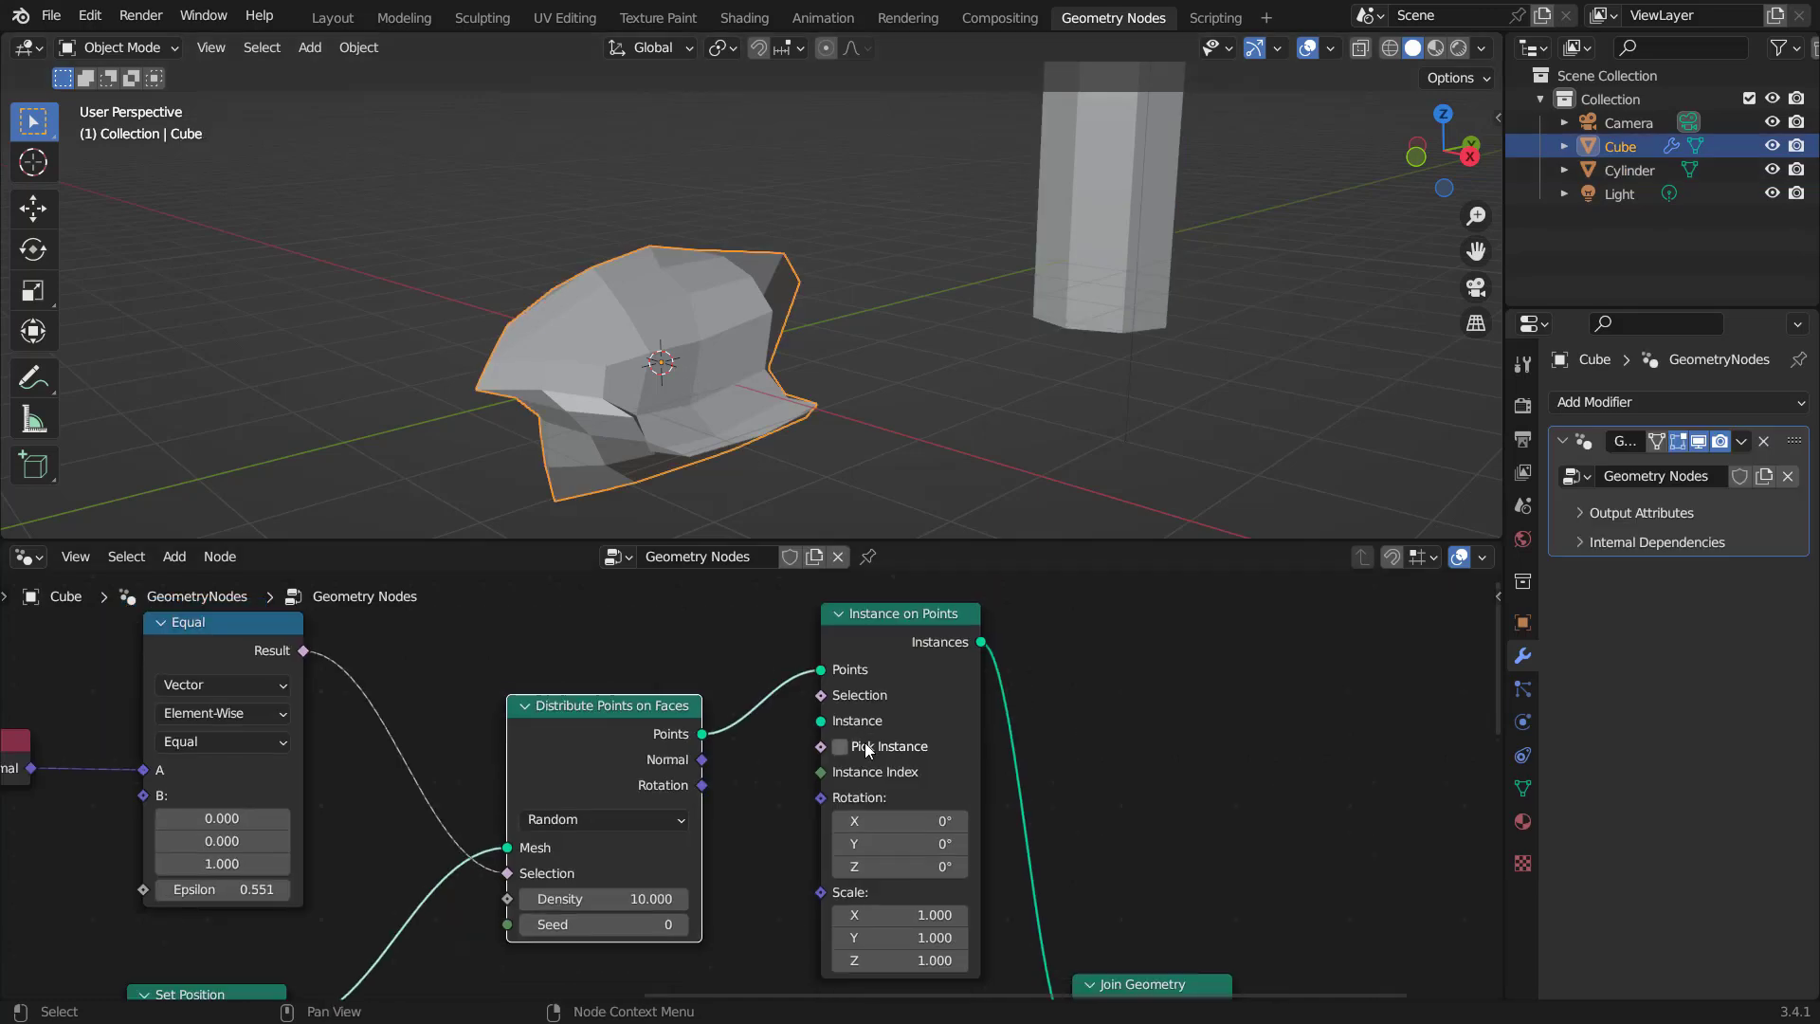
{"action": "scroll", "coordinate": [865, 749], "scroll_direction": "down", "scroll_amount": 2}
{"action": "middle_click_drag", "start_coordinate": [975, 812], "coordinate": [1025, 746]}
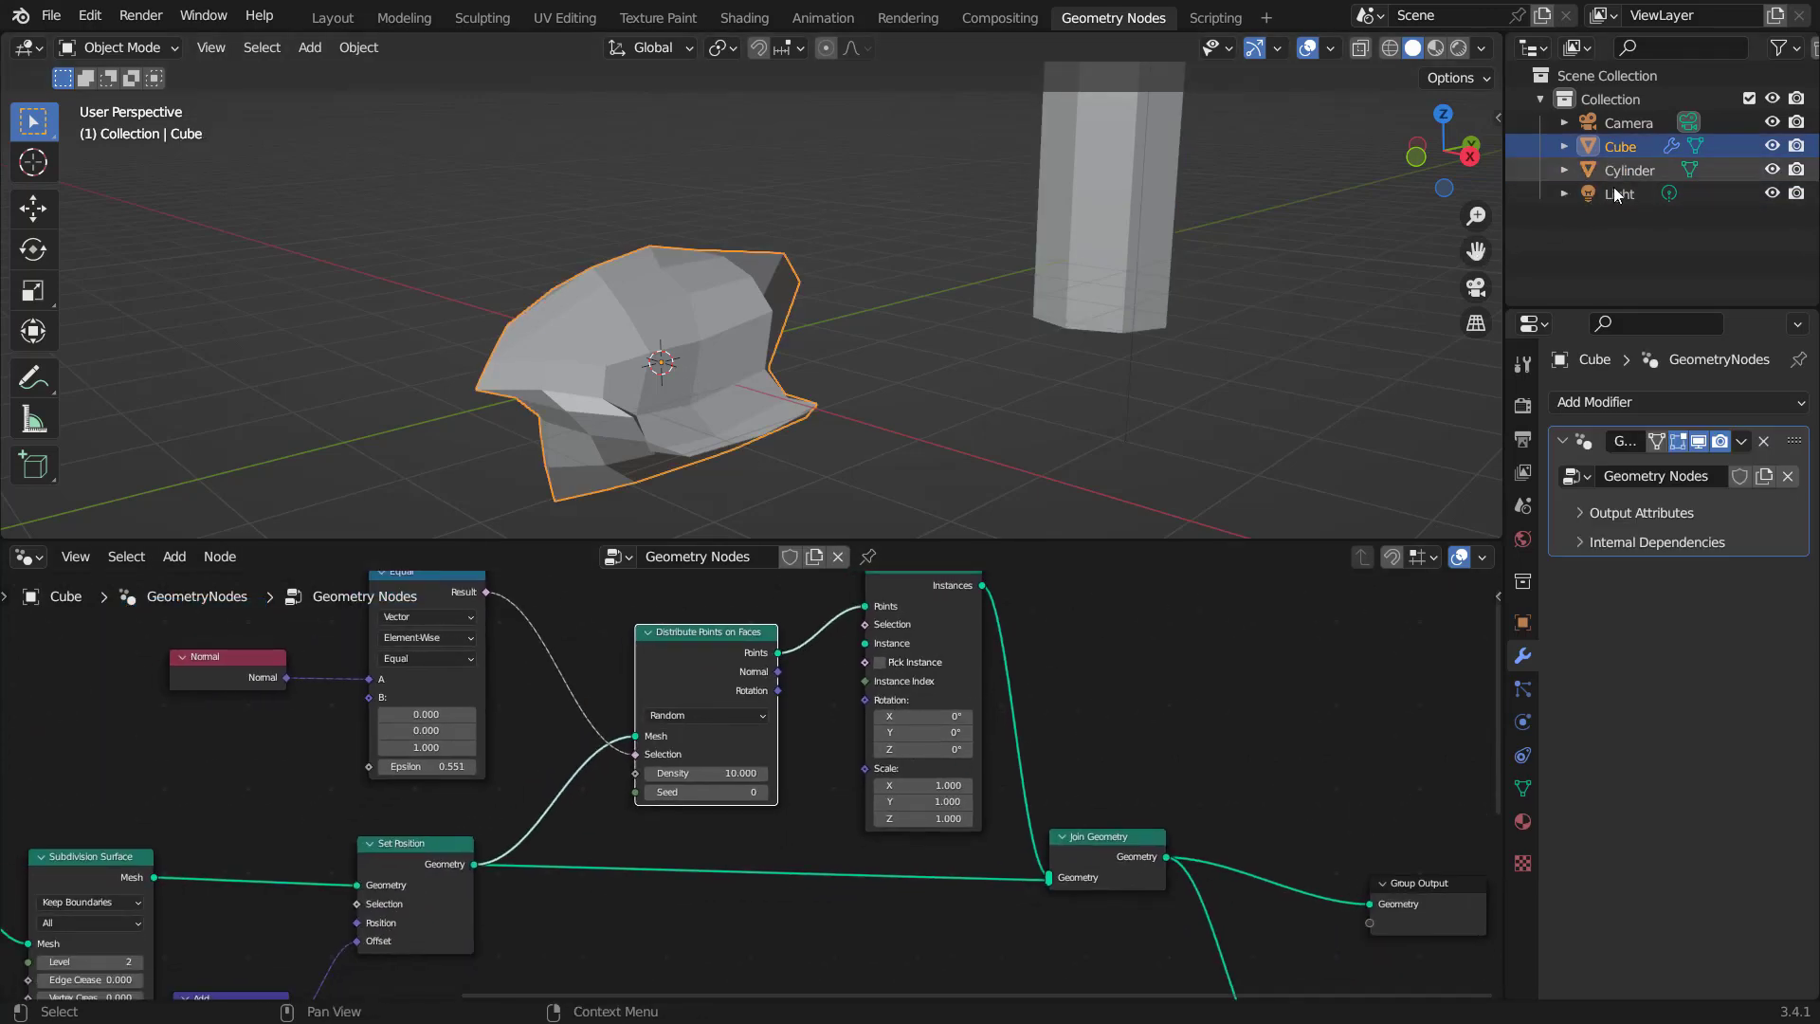
{"action": "left_click_drag", "start_coordinate": [1634, 172], "coordinate": [692, 612]}
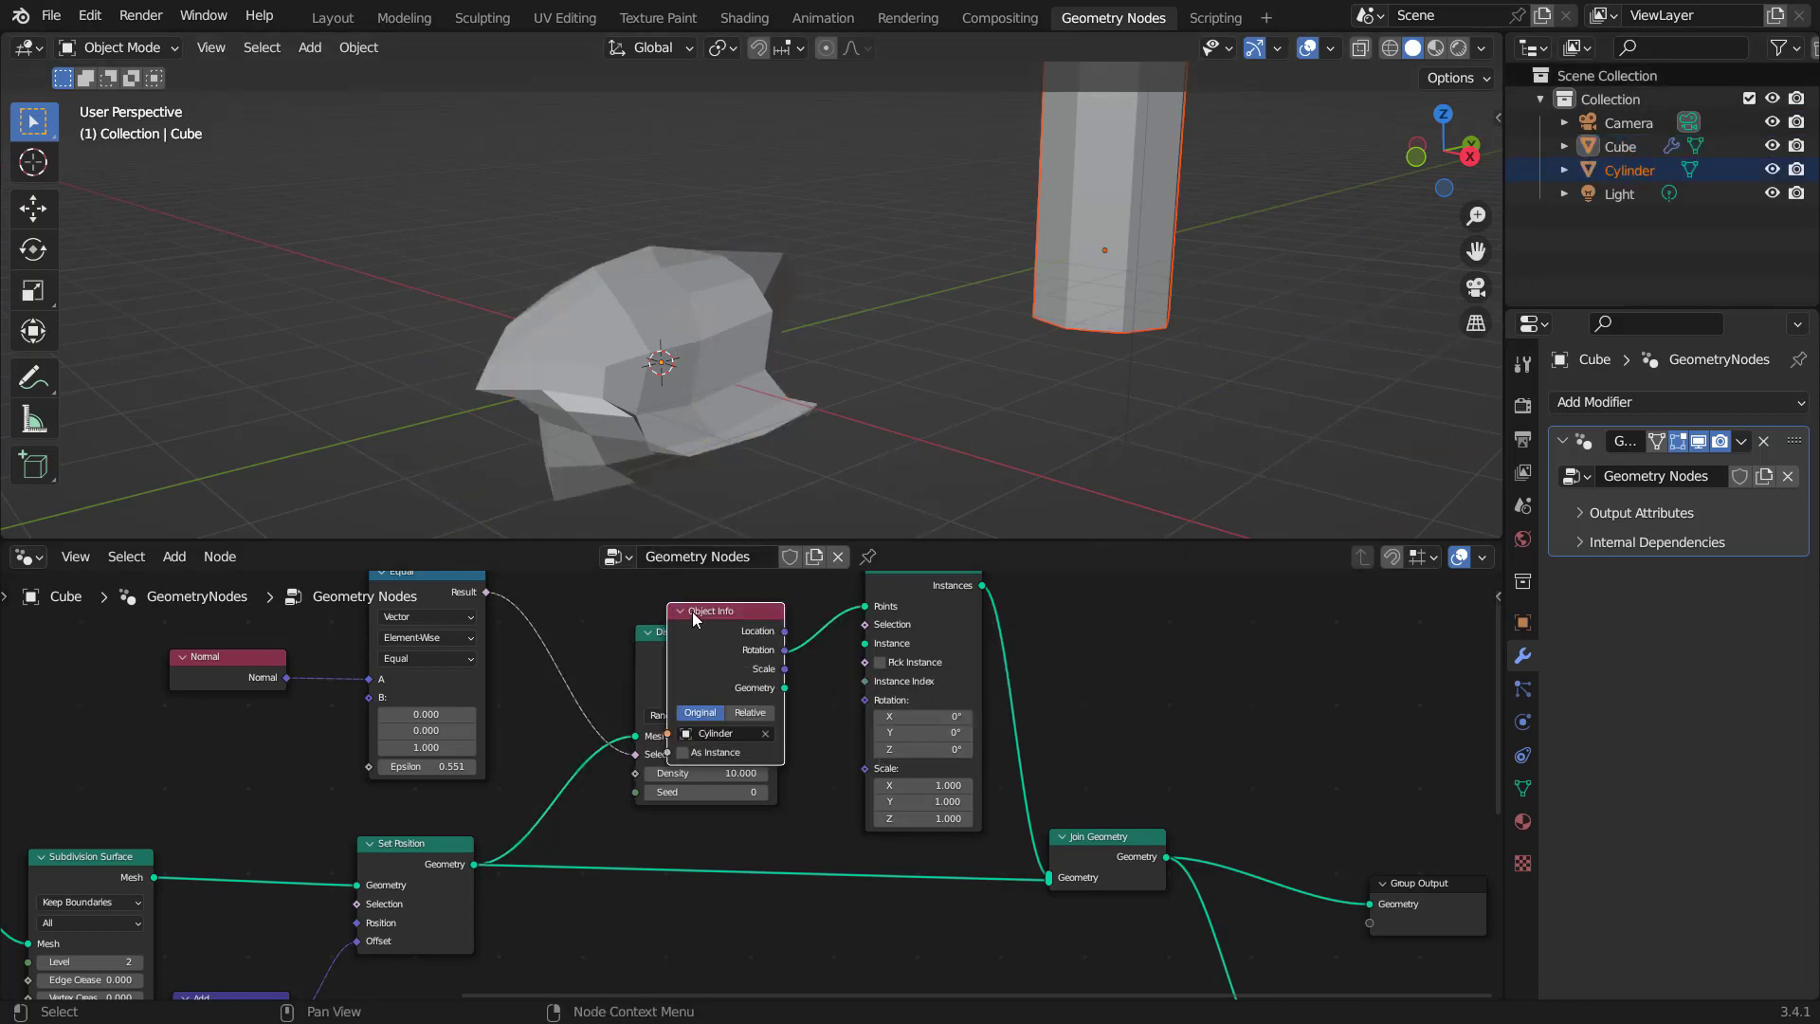
{"action": "middle_click_drag", "start_coordinate": [616, 619], "coordinate": [625, 740]}
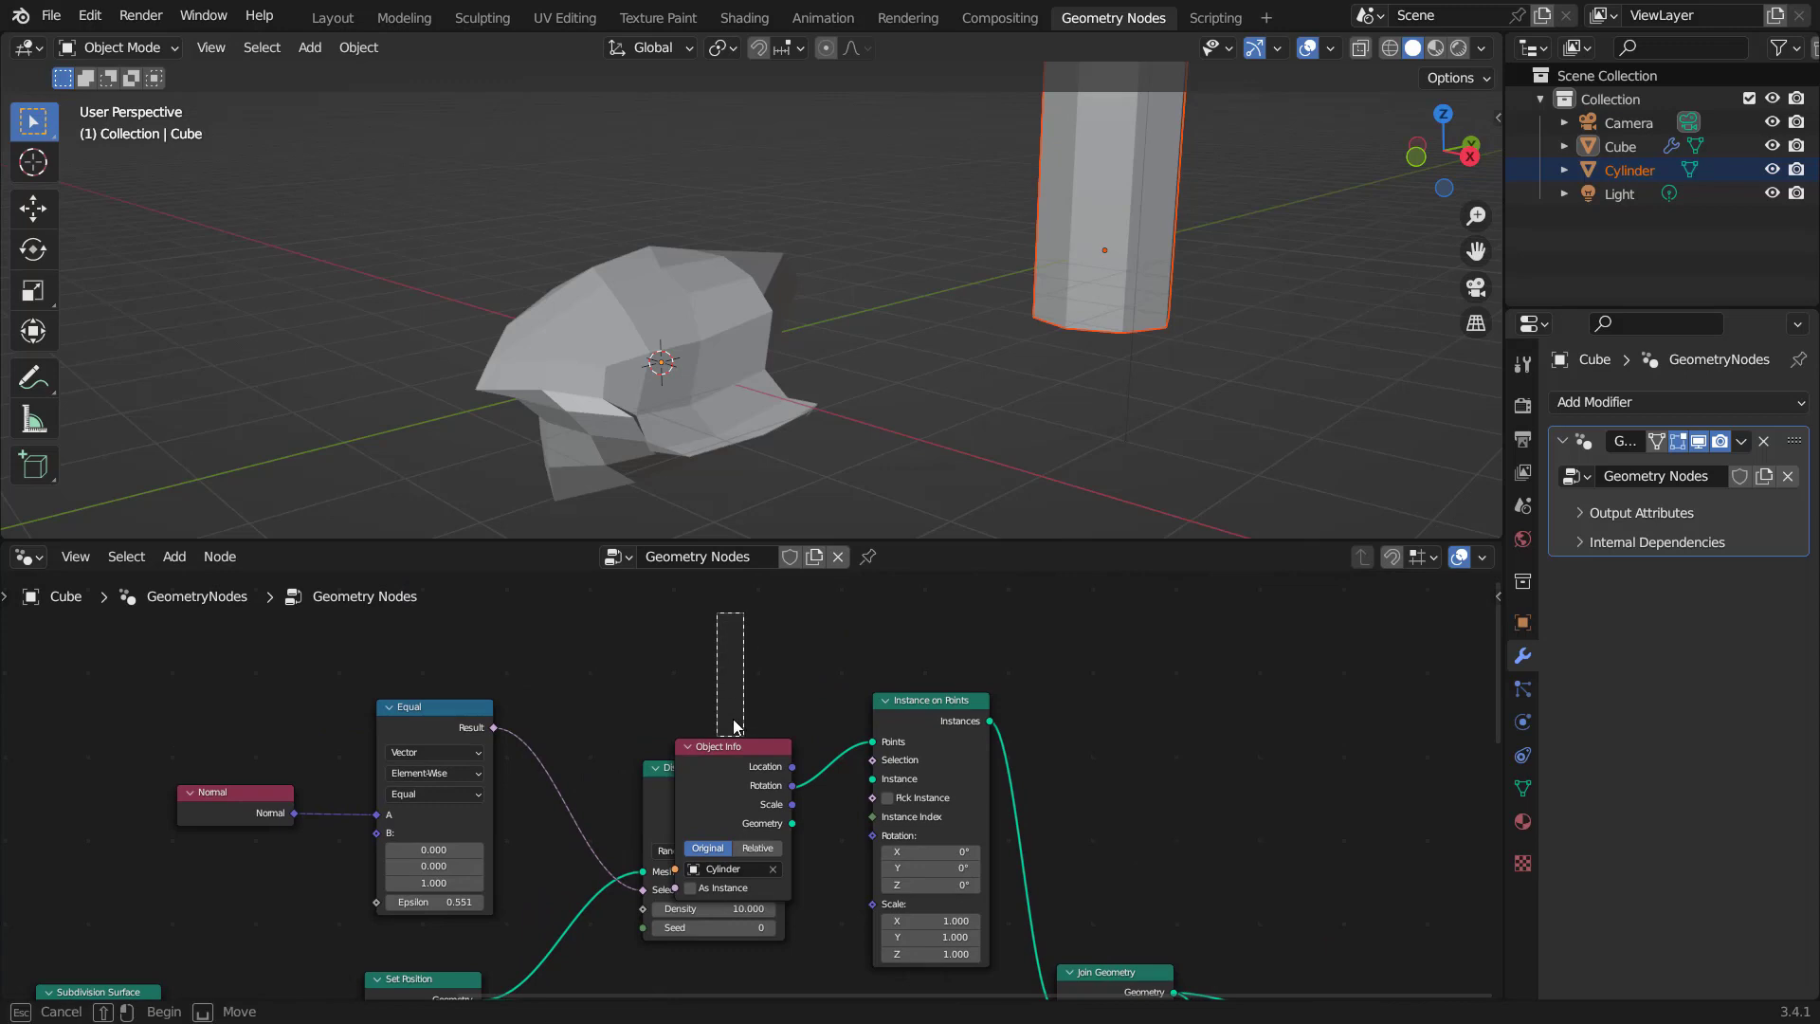
Place the Object Info node above Distribute Points on Faces and connect its Geometry to the Instance input of Instance on Points.
{"action": "left_click_drag", "start_coordinate": [731, 745], "coordinate": [704, 680]}
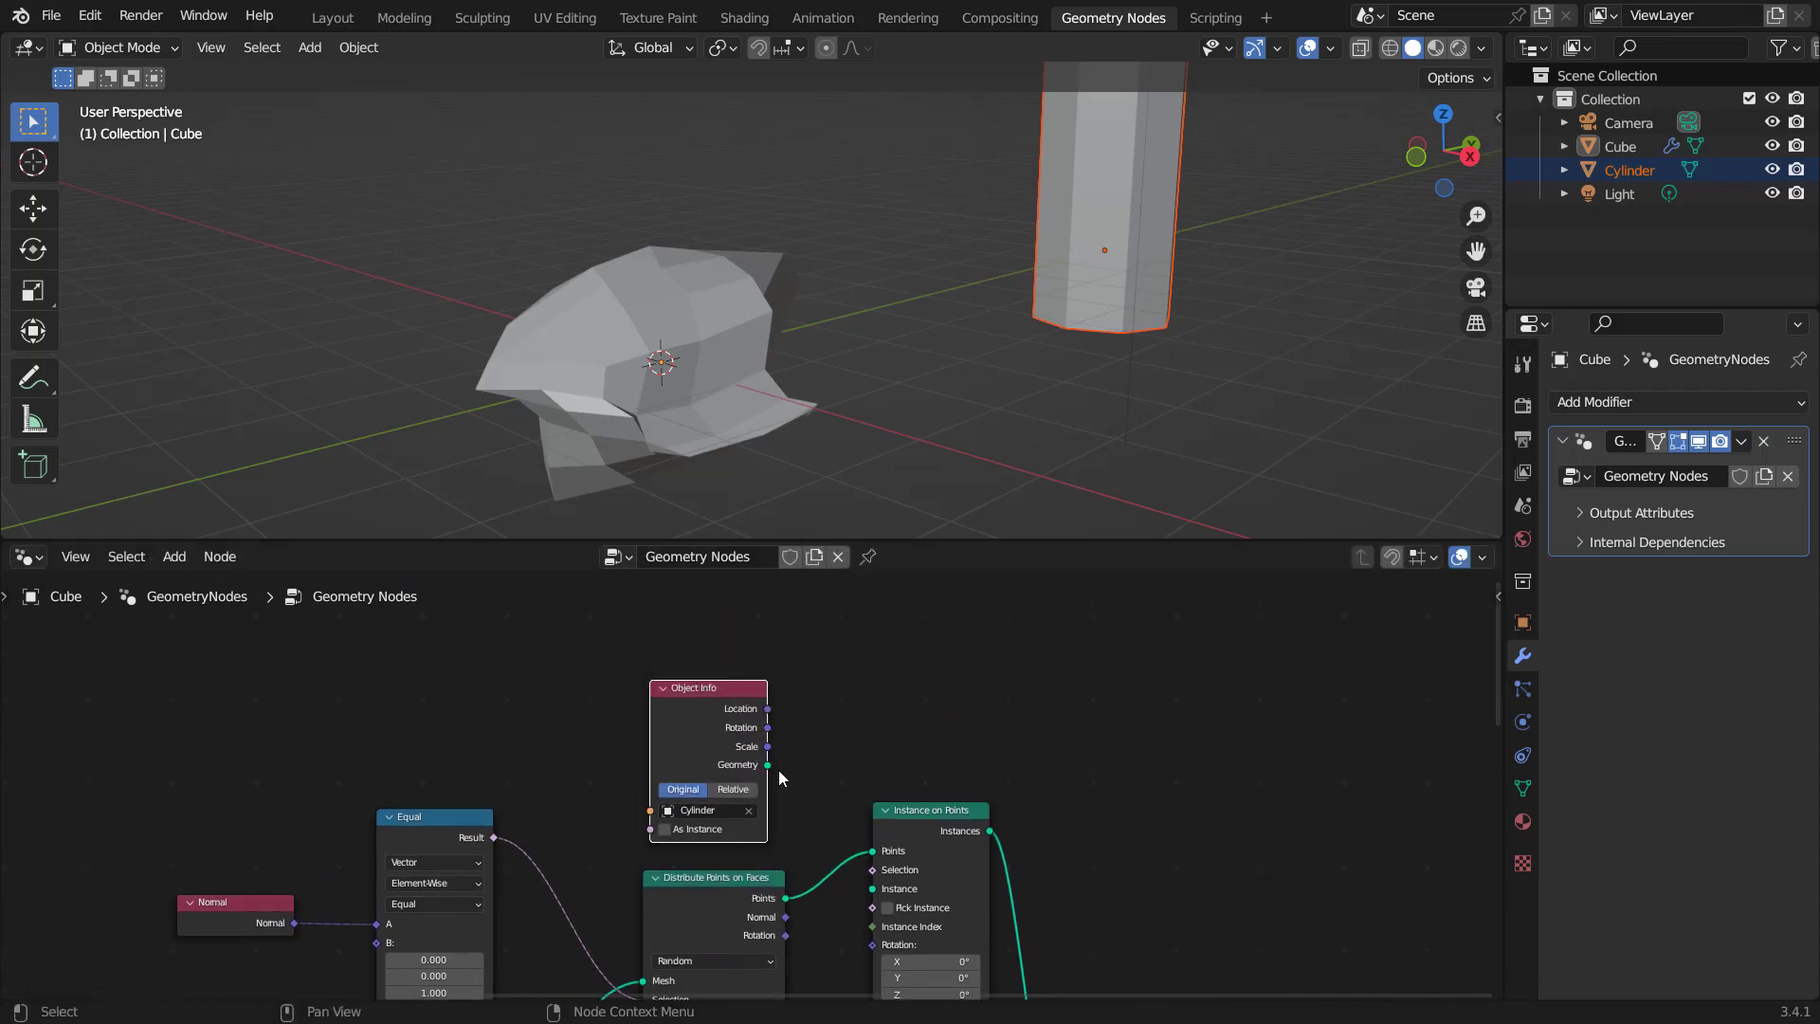
{"action": "left_click_drag", "start_coordinate": [768, 772], "coordinate": [881, 886]}
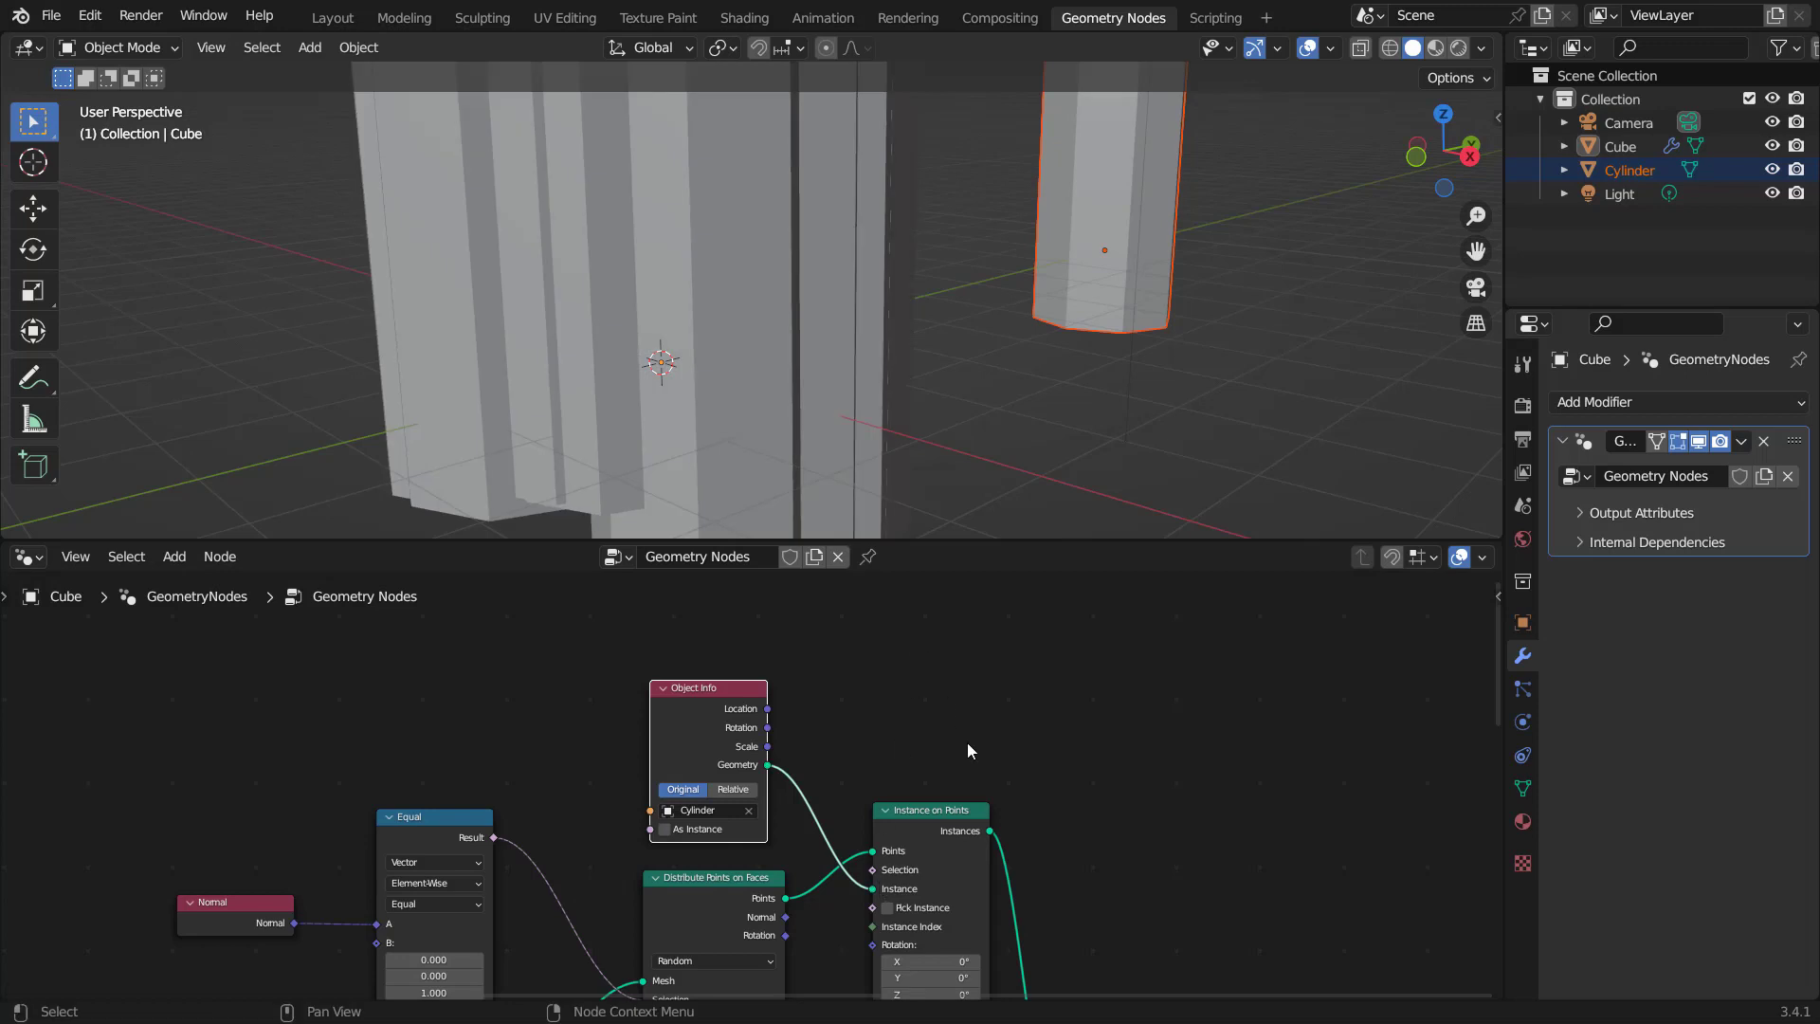
{"action": "middle_click_drag", "start_coordinate": [968, 749], "coordinate": [1003, 714]}
{"action": "scroll", "coordinate": [753, 364], "scroll_direction": "up", "scroll_amount": 2}
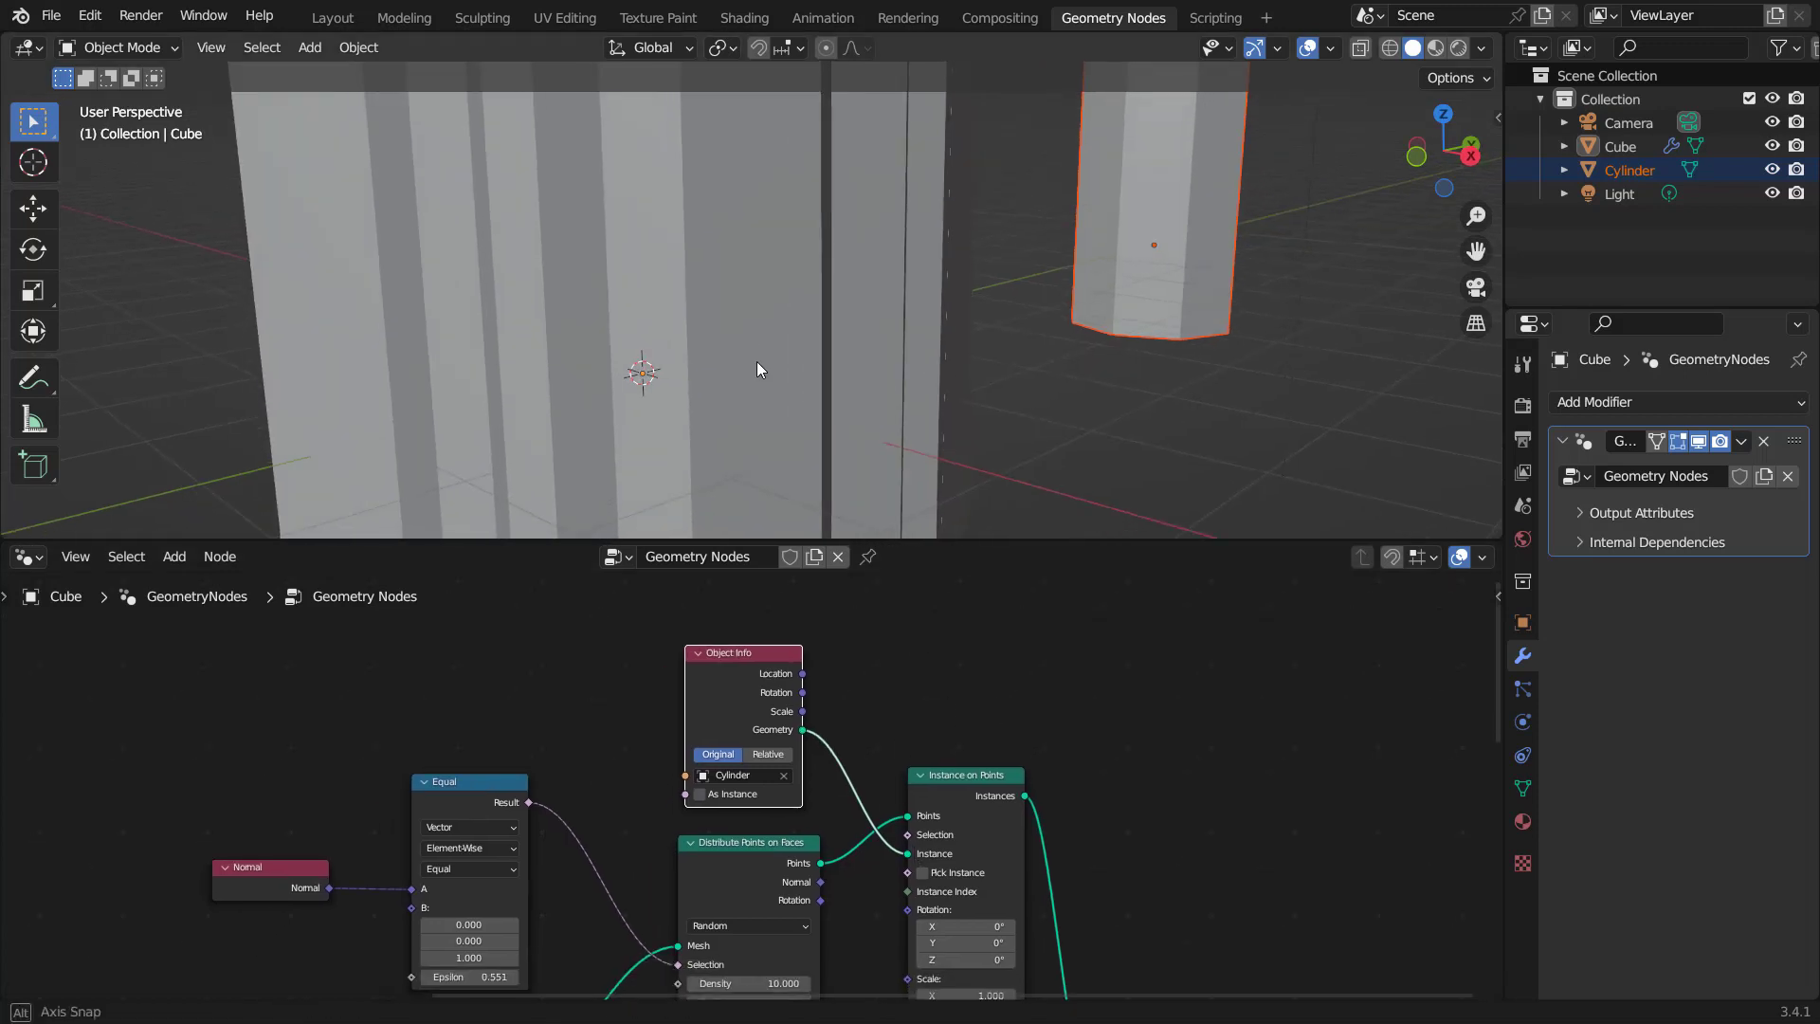
{"action": "middle_click_drag", "start_coordinate": [757, 363], "coordinate": [749, 347]}
{"action": "scroll", "coordinate": [1010, 858], "scroll_direction": "up", "scroll_amount": 1}
Set the Instance on Points scale to 0.090 on X, Y and Z to shrink the crystals on the rock.
{"action": "middle_click_drag", "start_coordinate": [1011, 858], "coordinate": [942, 695]}
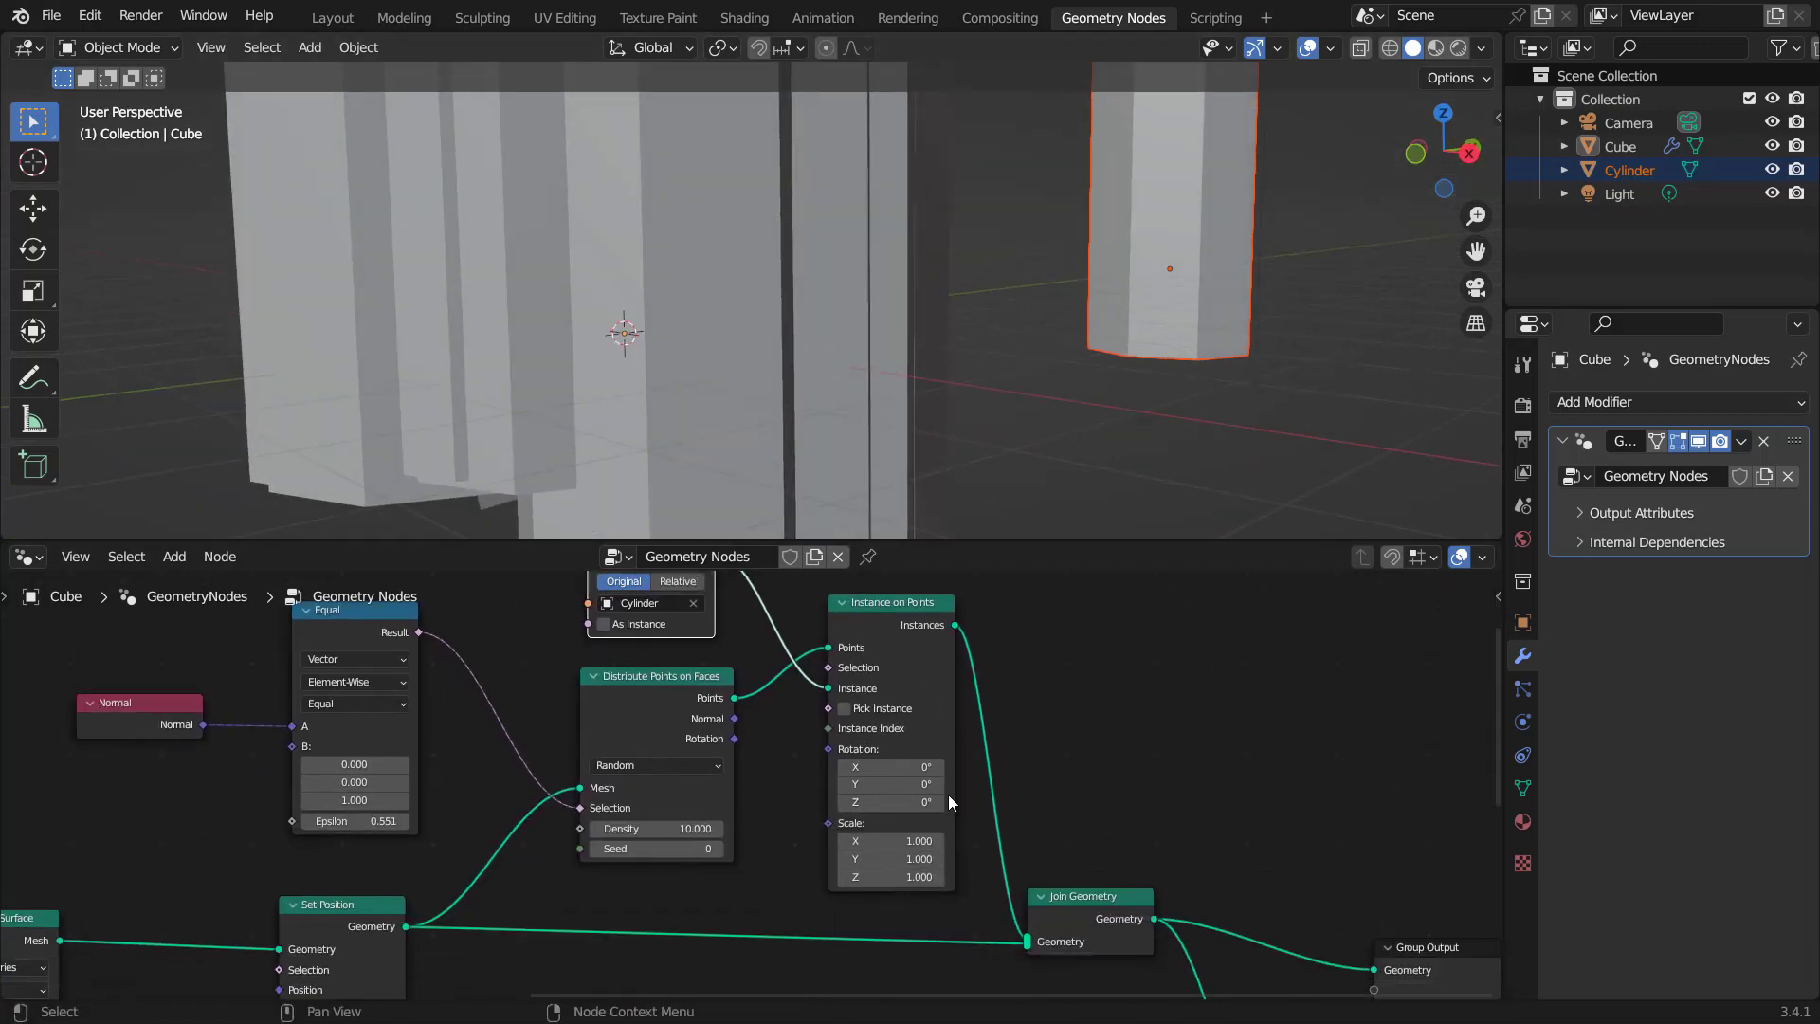
{"action": "scroll", "coordinate": [948, 801], "scroll_direction": "up", "scroll_amount": 2}
{"action": "middle_click_drag", "start_coordinate": [948, 868], "coordinate": [866, 795]}
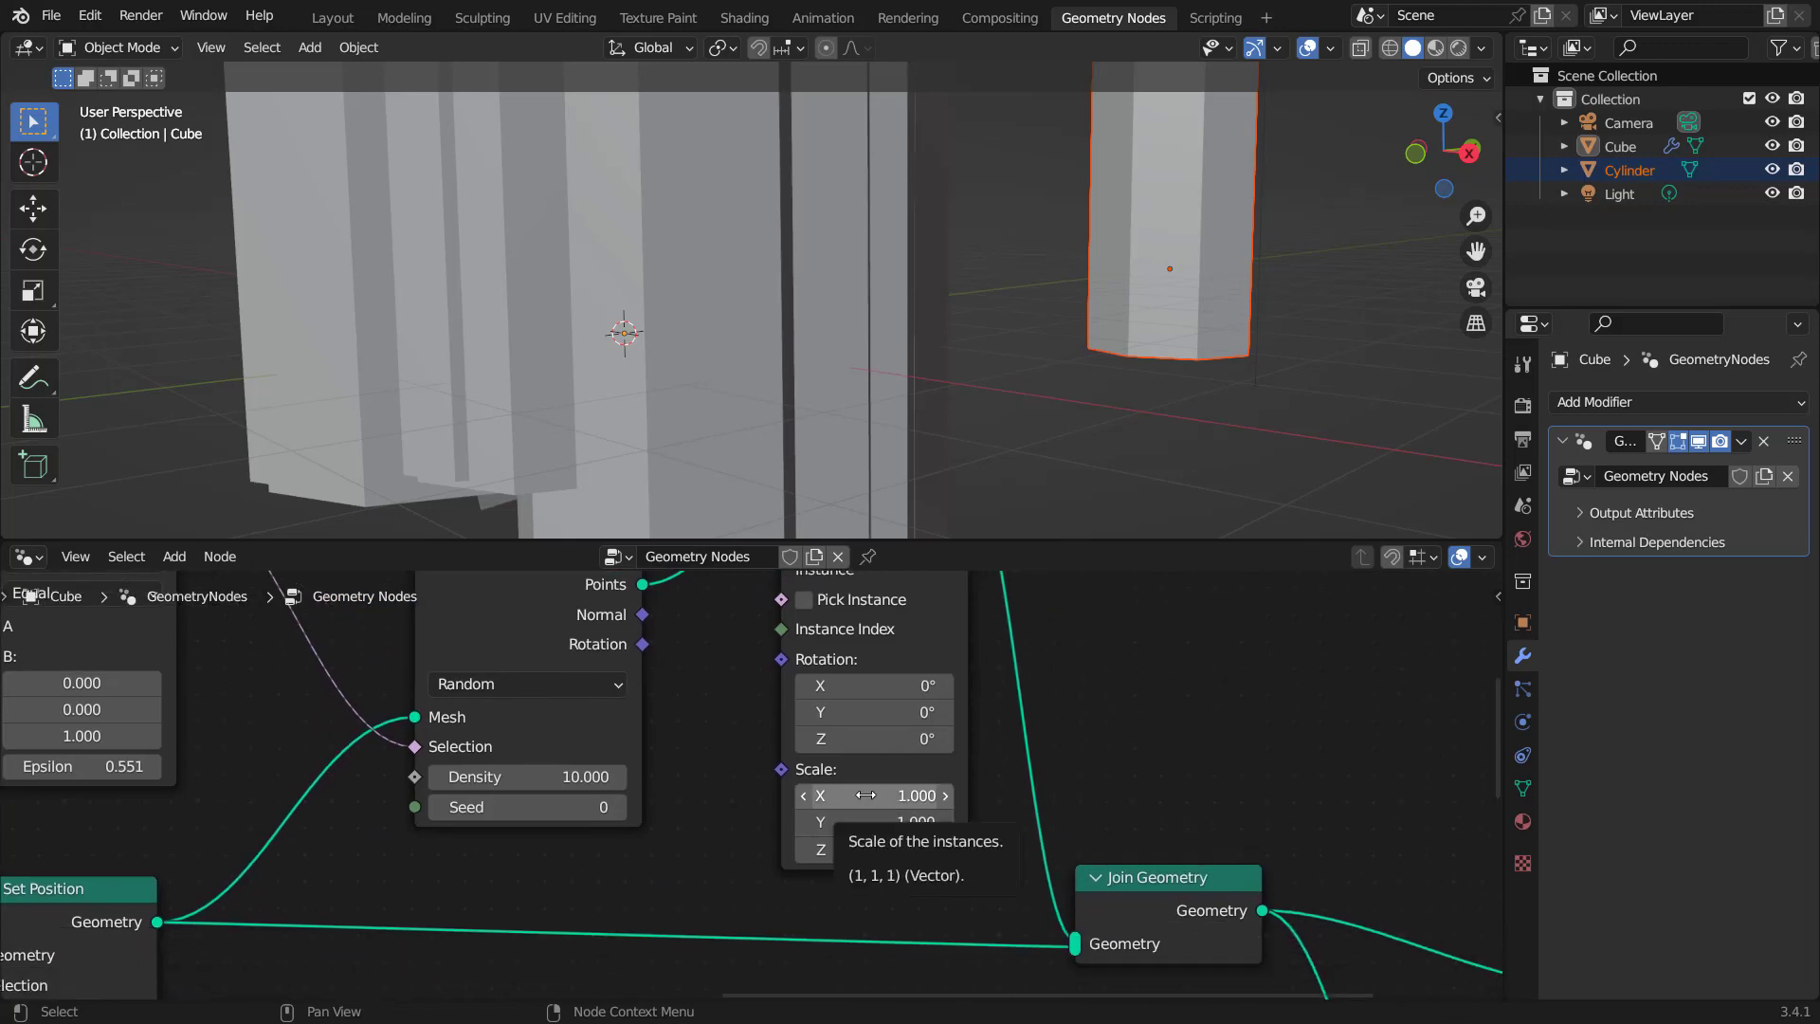
{"action": "left_click_drag", "start_coordinate": [886, 795], "coordinate": [664, 796]}
{"action": "middle_click_drag", "start_coordinate": [749, 341], "coordinate": [853, 474]}
{"action": "scroll", "coordinate": [629, 792], "scroll_direction": "down", "scroll_amount": 2}
{"action": "middle_click_drag", "start_coordinate": [583, 455], "coordinate": [600, 396]}
{"action": "scroll", "coordinate": [389, 824], "scroll_direction": "down", "scroll_amount": 2}
Set the Musgrave Texture's Scale to 0.980 to reshape the rock.
{"action": "middle_click_drag", "start_coordinate": [304, 880], "coordinate": [682, 743]}
{"action": "middle_click_drag", "start_coordinate": [487, 896], "coordinate": [877, 630]}
{"action": "scroll", "coordinate": [748, 836], "scroll_direction": "up", "scroll_amount": 5}
{"action": "scroll", "coordinate": [747, 828], "scroll_direction": "up", "scroll_amount": 2}
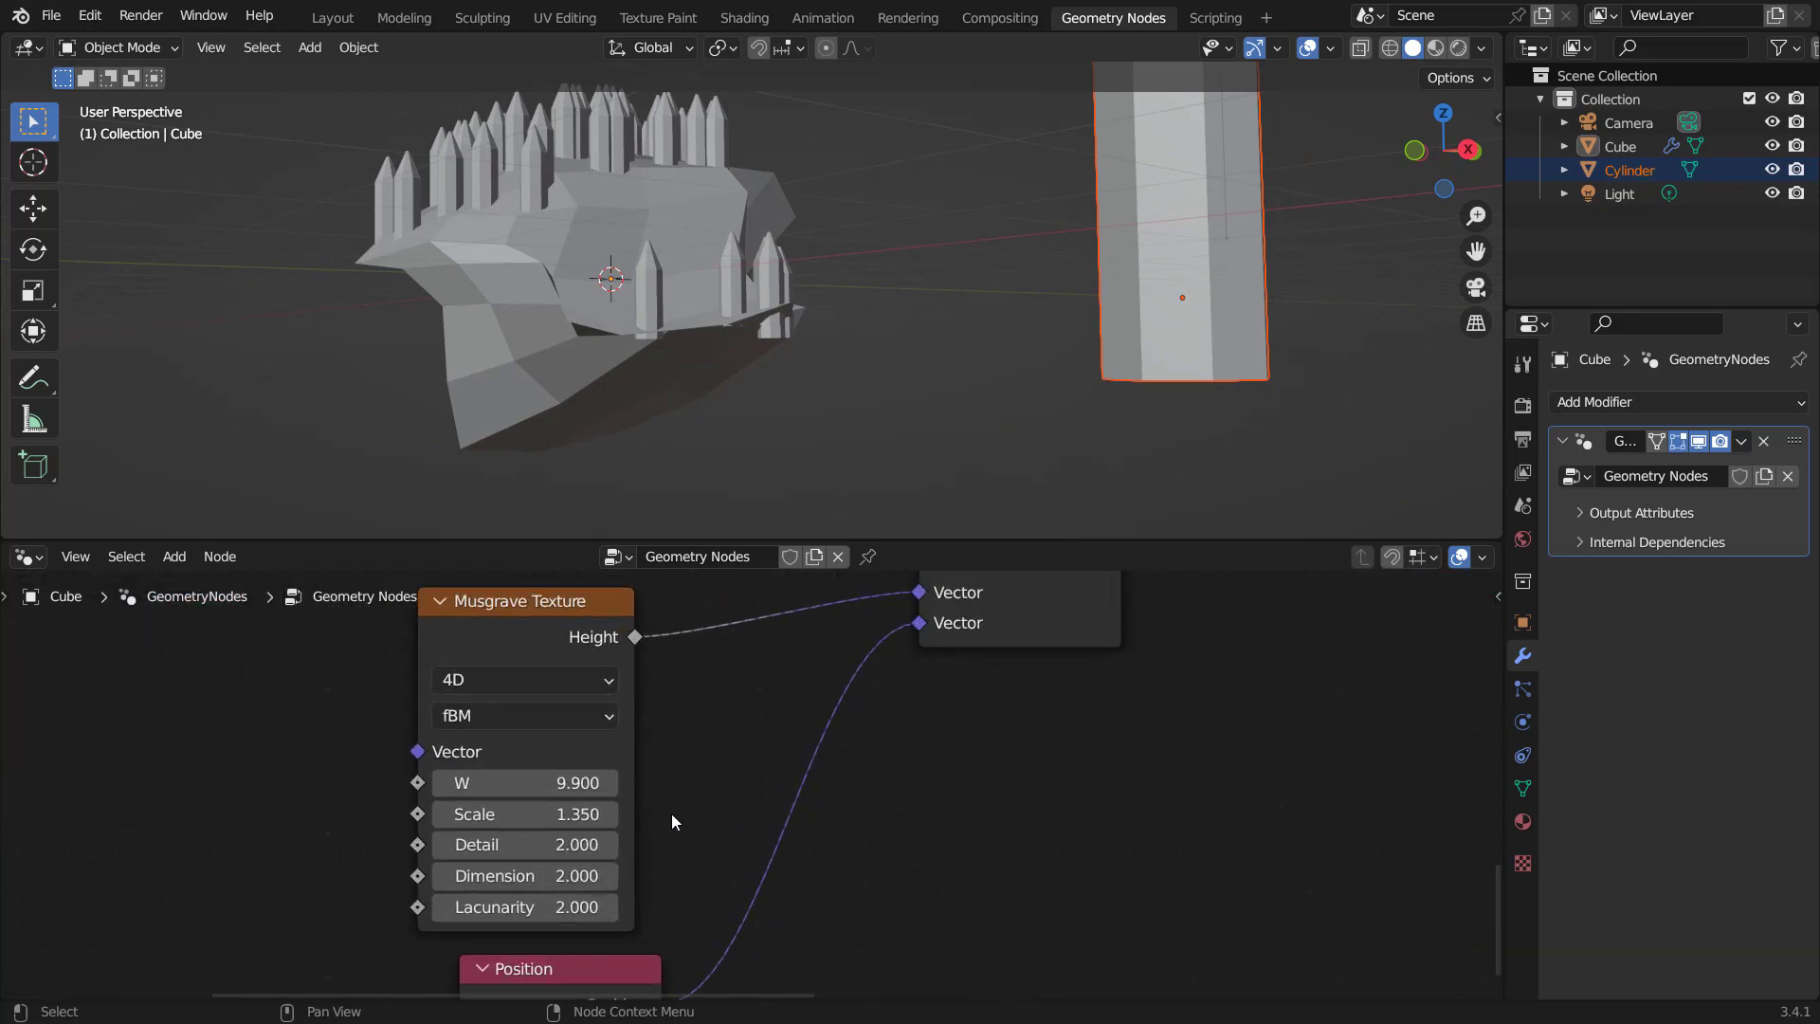
{"action": "left_click_drag", "start_coordinate": [531, 814], "coordinate": [422, 813]}
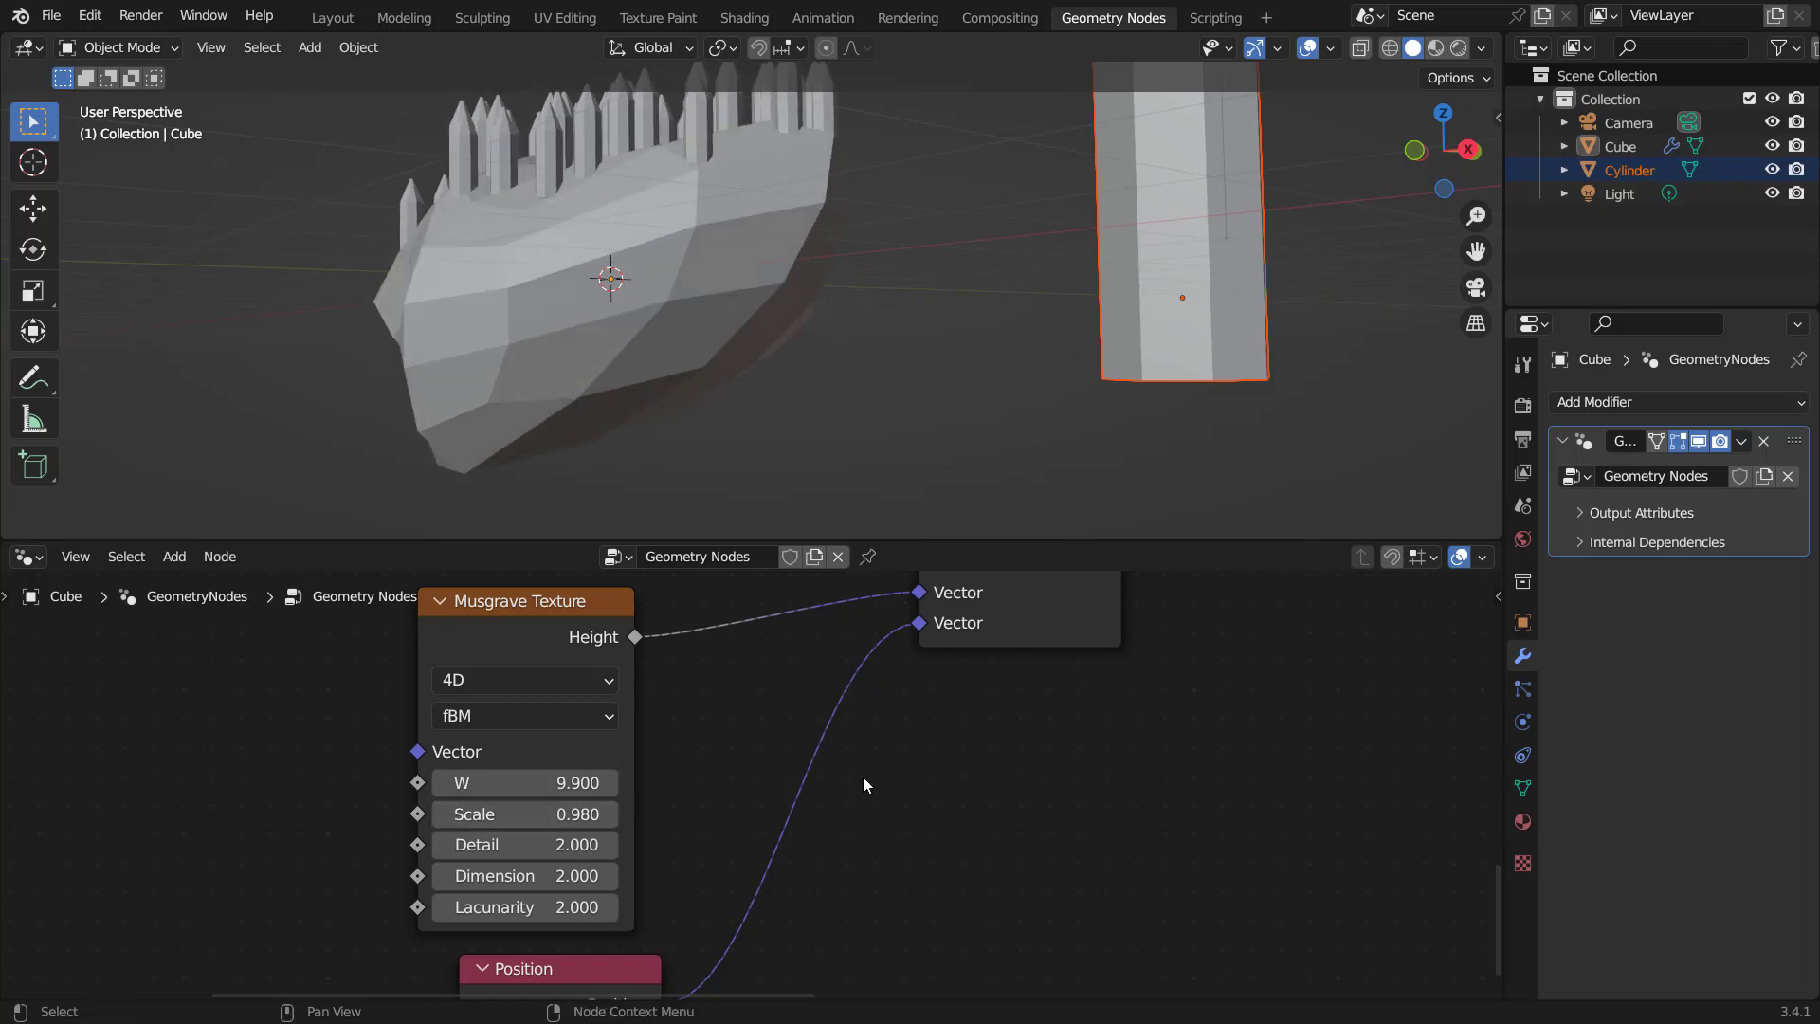
{"action": "middle_click_drag", "start_coordinate": [794, 205], "coordinate": [717, 332]}
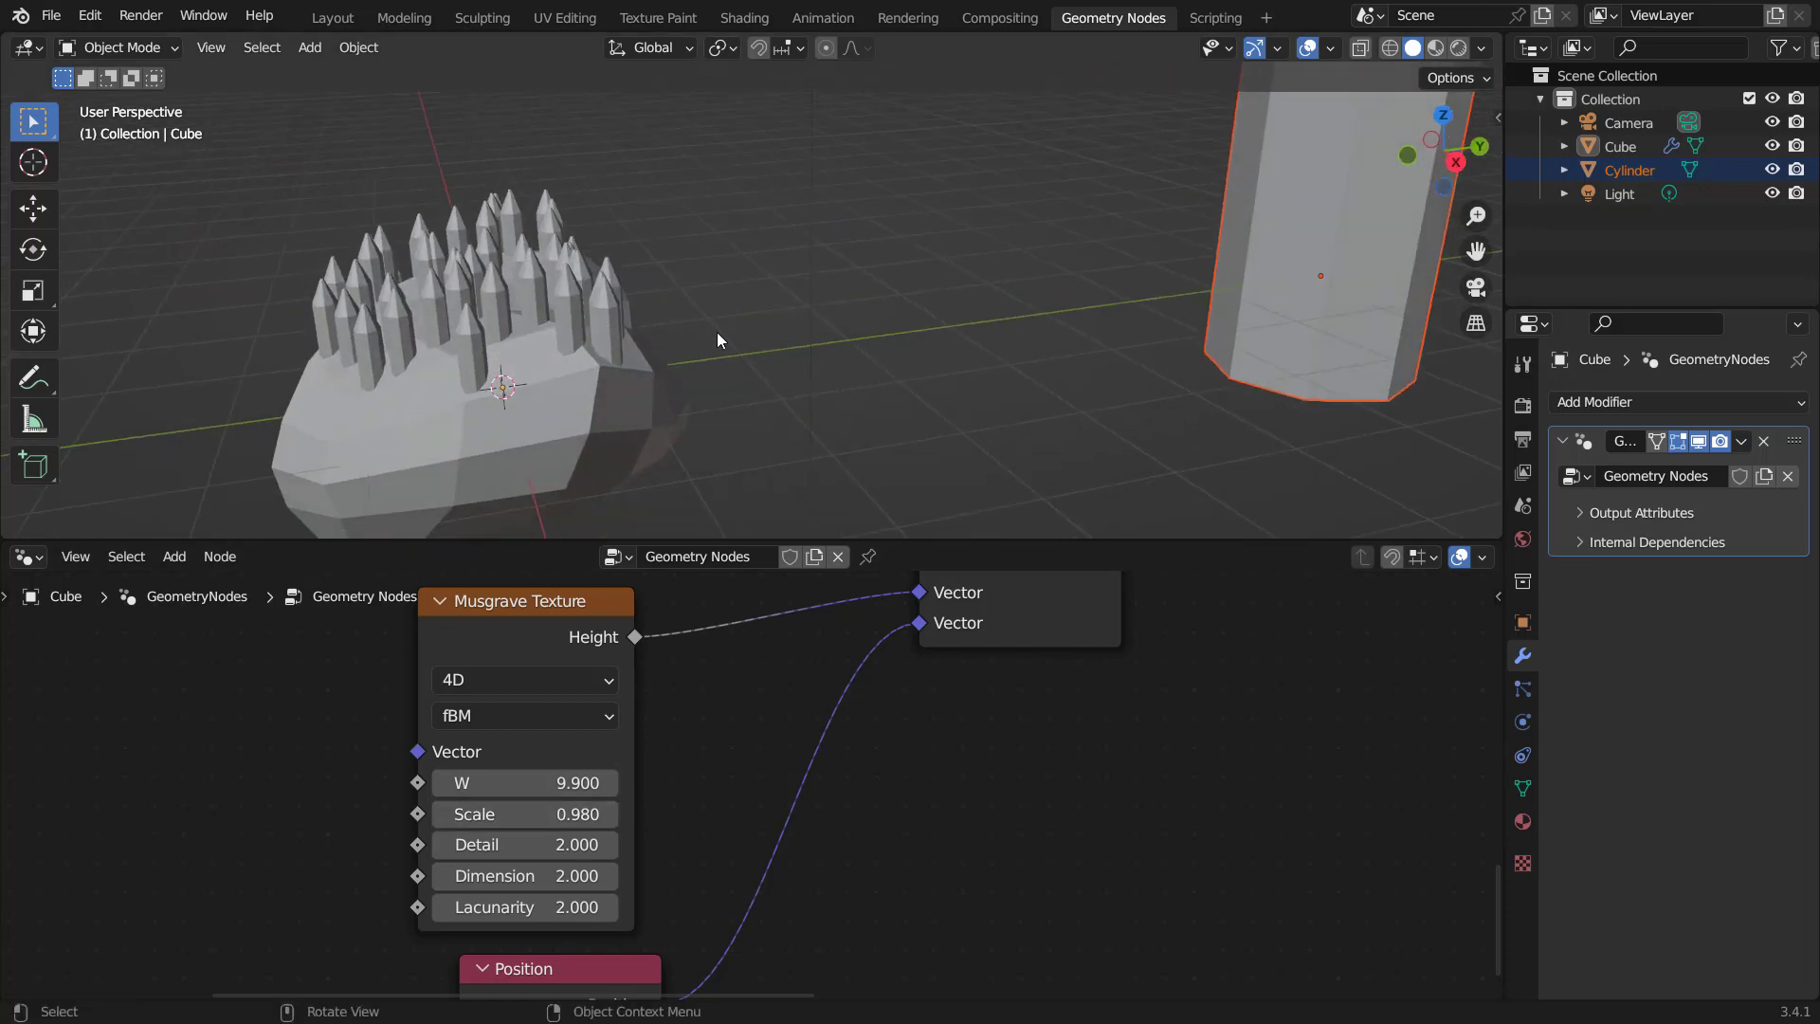
Sketch annotation arrows pointing outward from the rock's faces and delete the annotation note.
{"action": "middle_click_drag", "start_coordinate": [1162, 647], "coordinate": [804, 866]}
{"action": "middle_click_drag", "start_coordinate": [994, 698], "coordinate": [880, 860]}
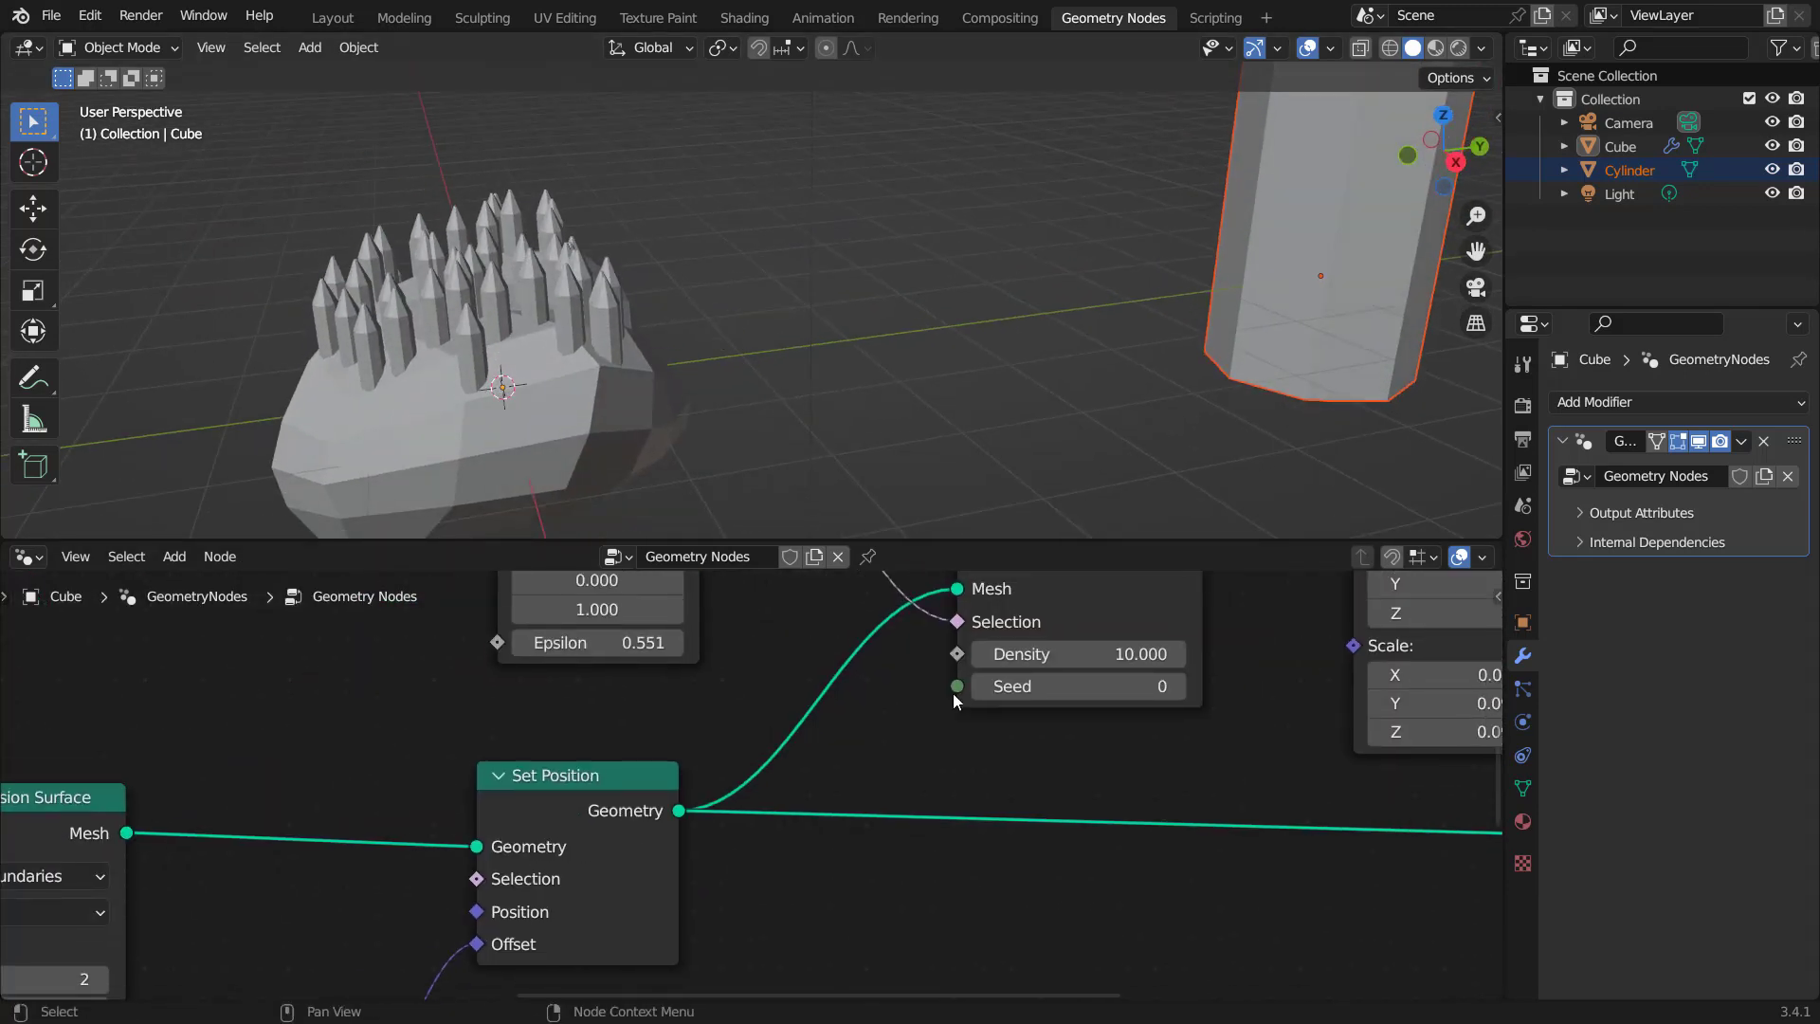
{"action": "scroll", "coordinate": [952, 692], "scroll_direction": "down", "scroll_amount": 4}
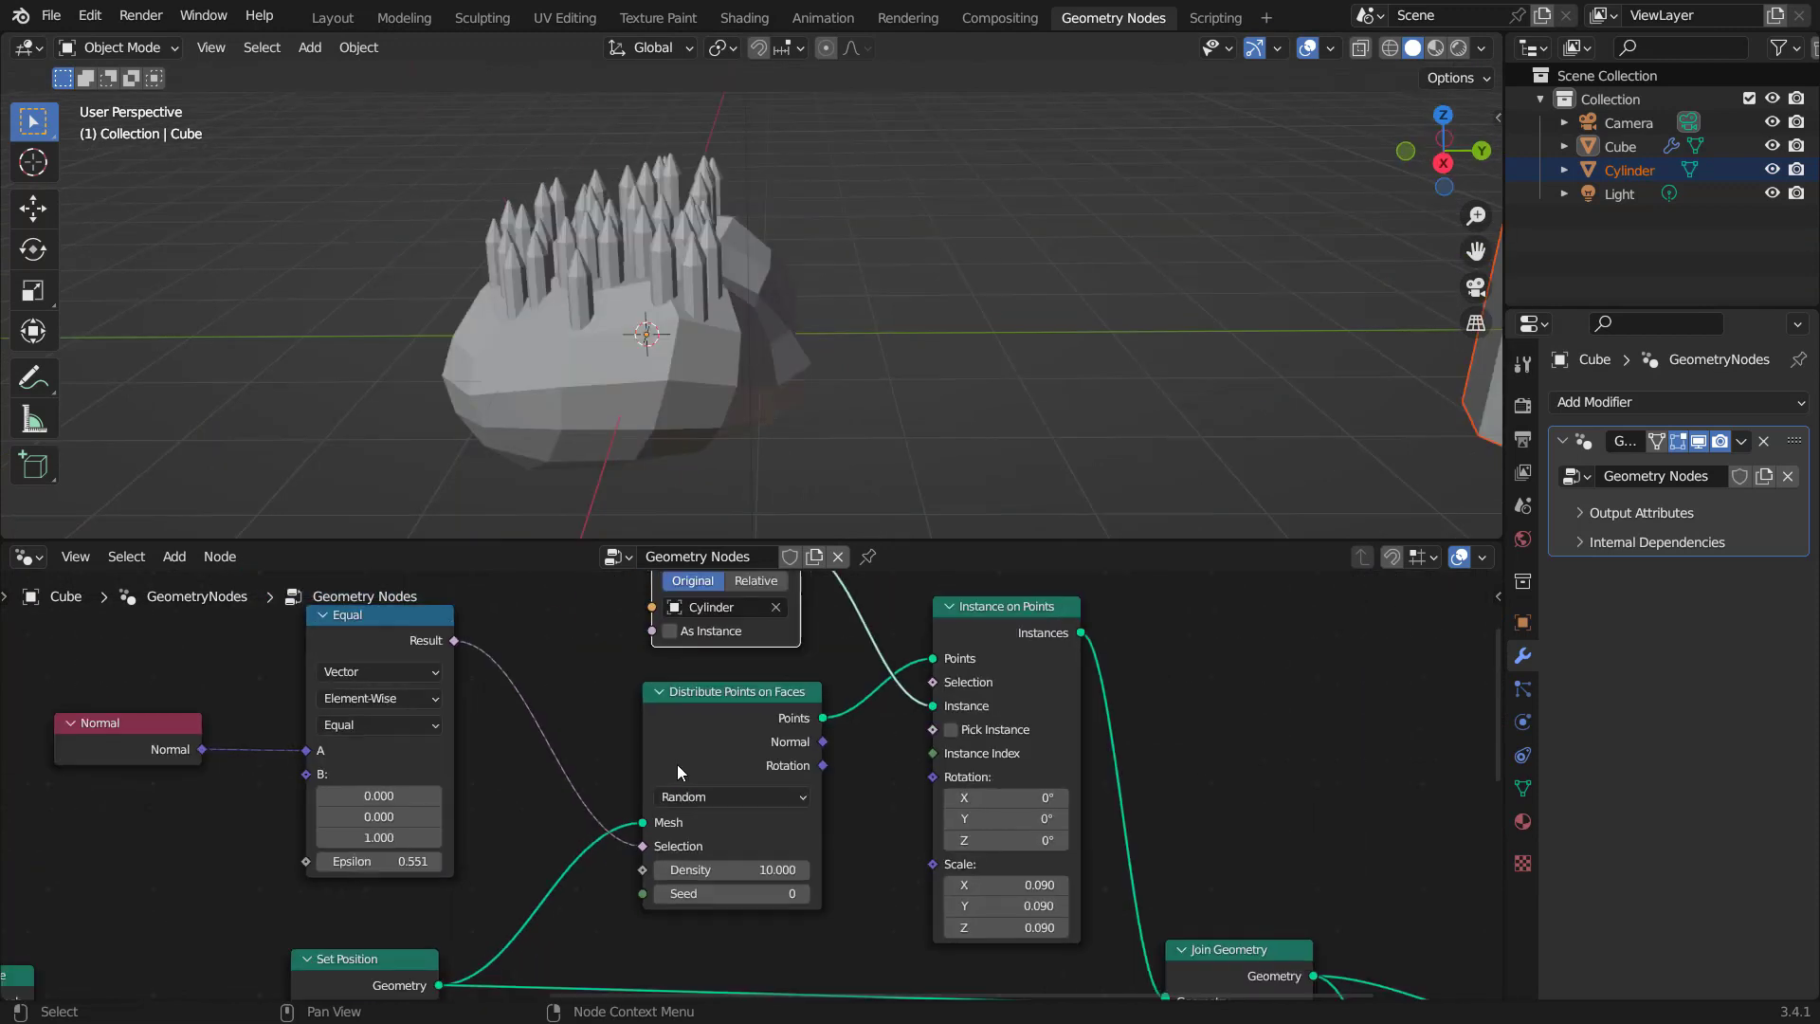
{"action": "middle_click_drag", "start_coordinate": [722, 759], "coordinate": [728, 811]}
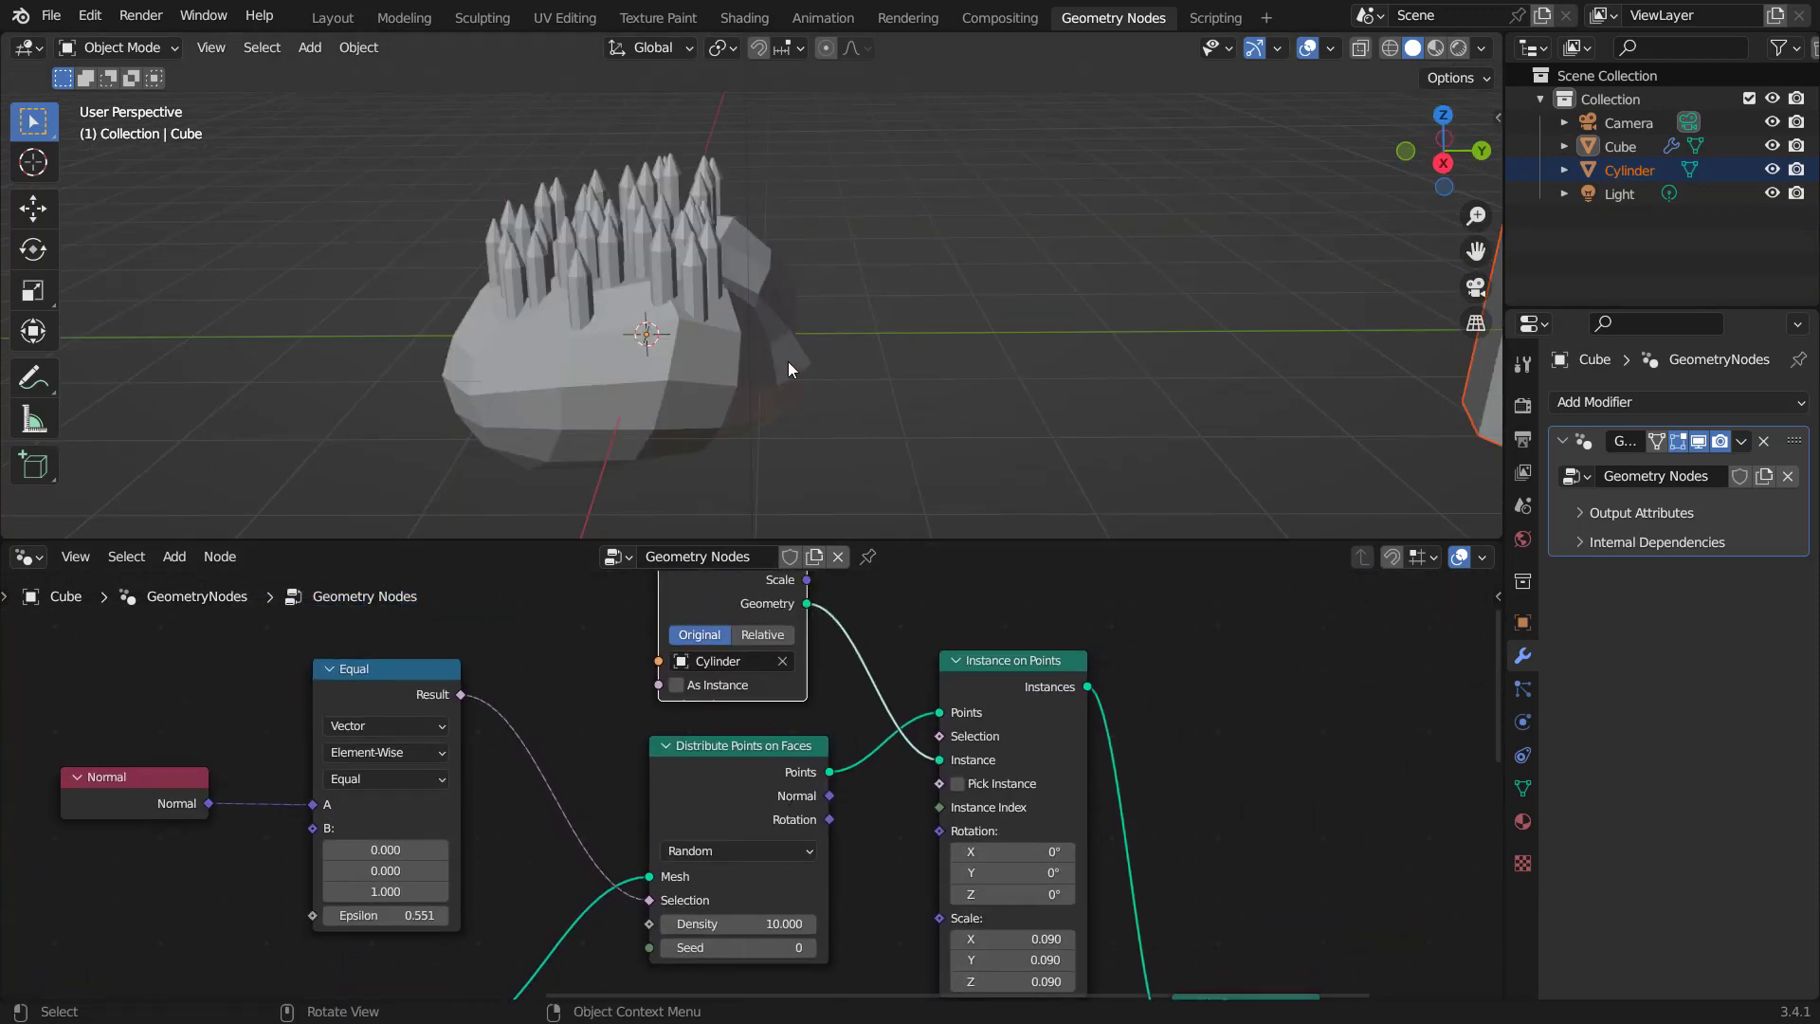
{"action": "scroll", "coordinate": [794, 360], "scroll_direction": "up", "scroll_amount": 3}
{"action": "middle_click_drag", "start_coordinate": [708, 311], "coordinate": [679, 342]}
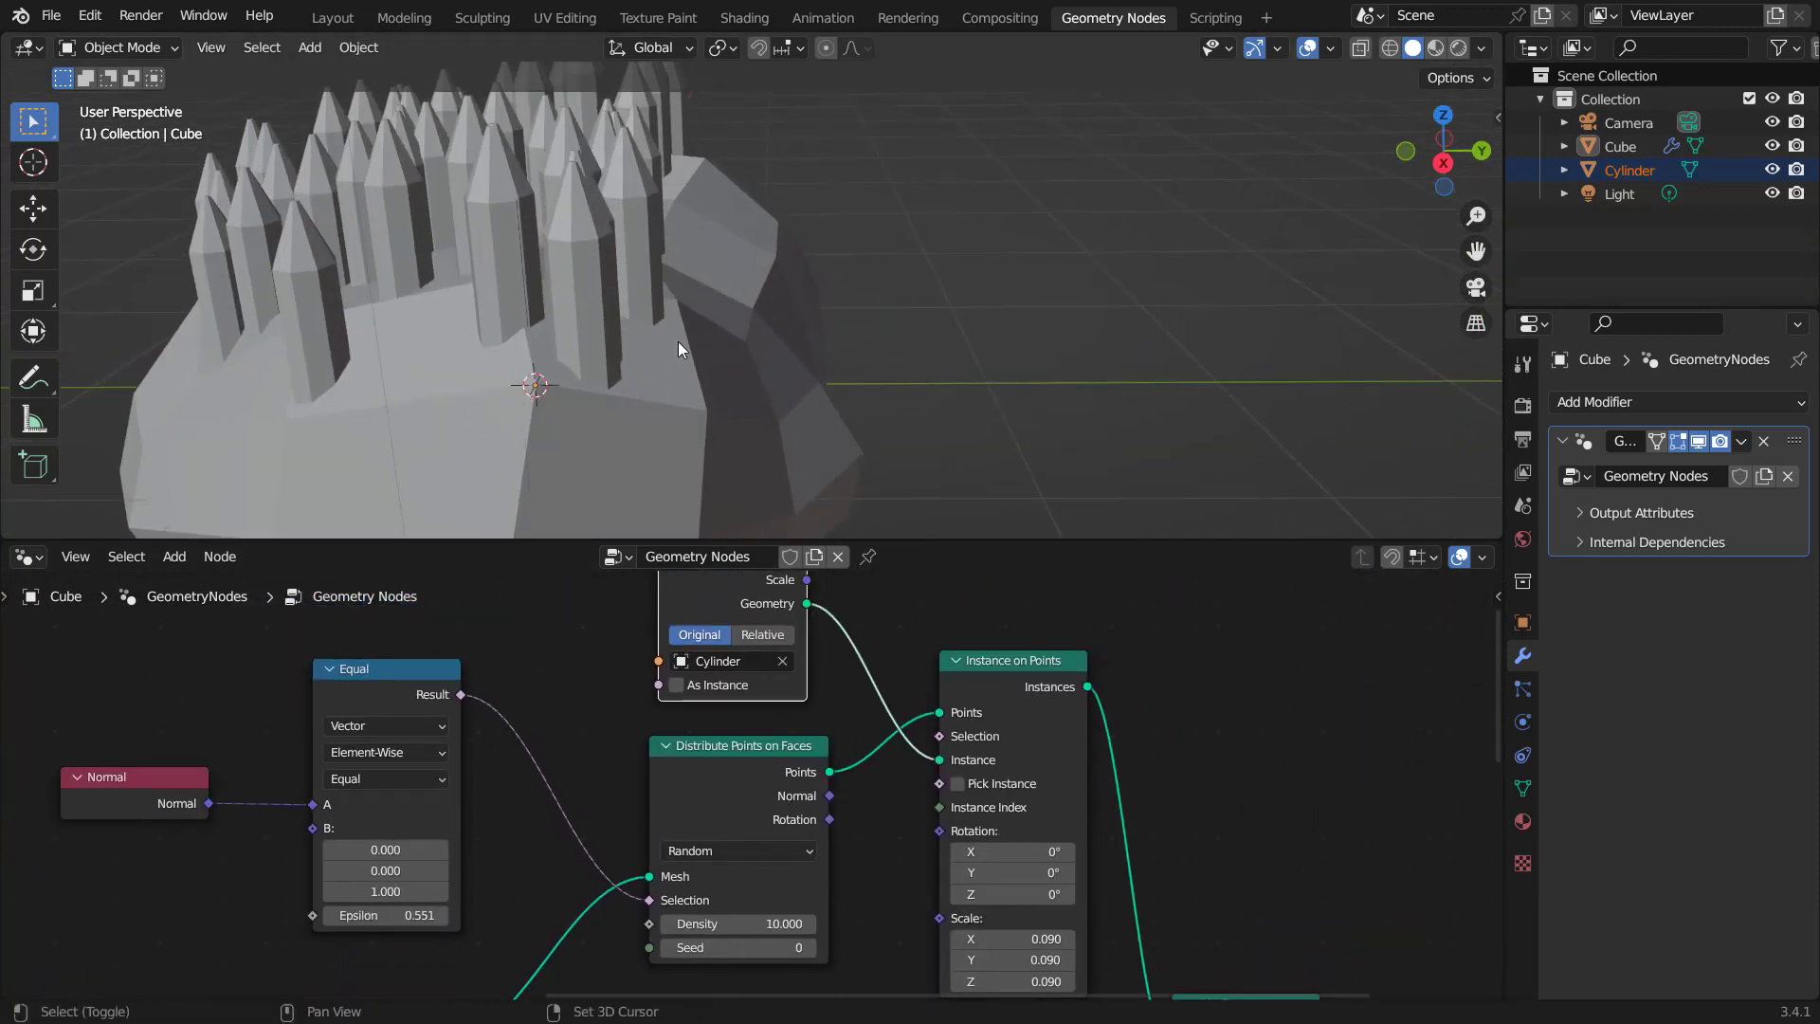
{"action": "left_click", "coordinate": [38, 377]}
{"action": "middle_click_drag", "start_coordinate": [779, 273], "coordinate": [821, 261]}
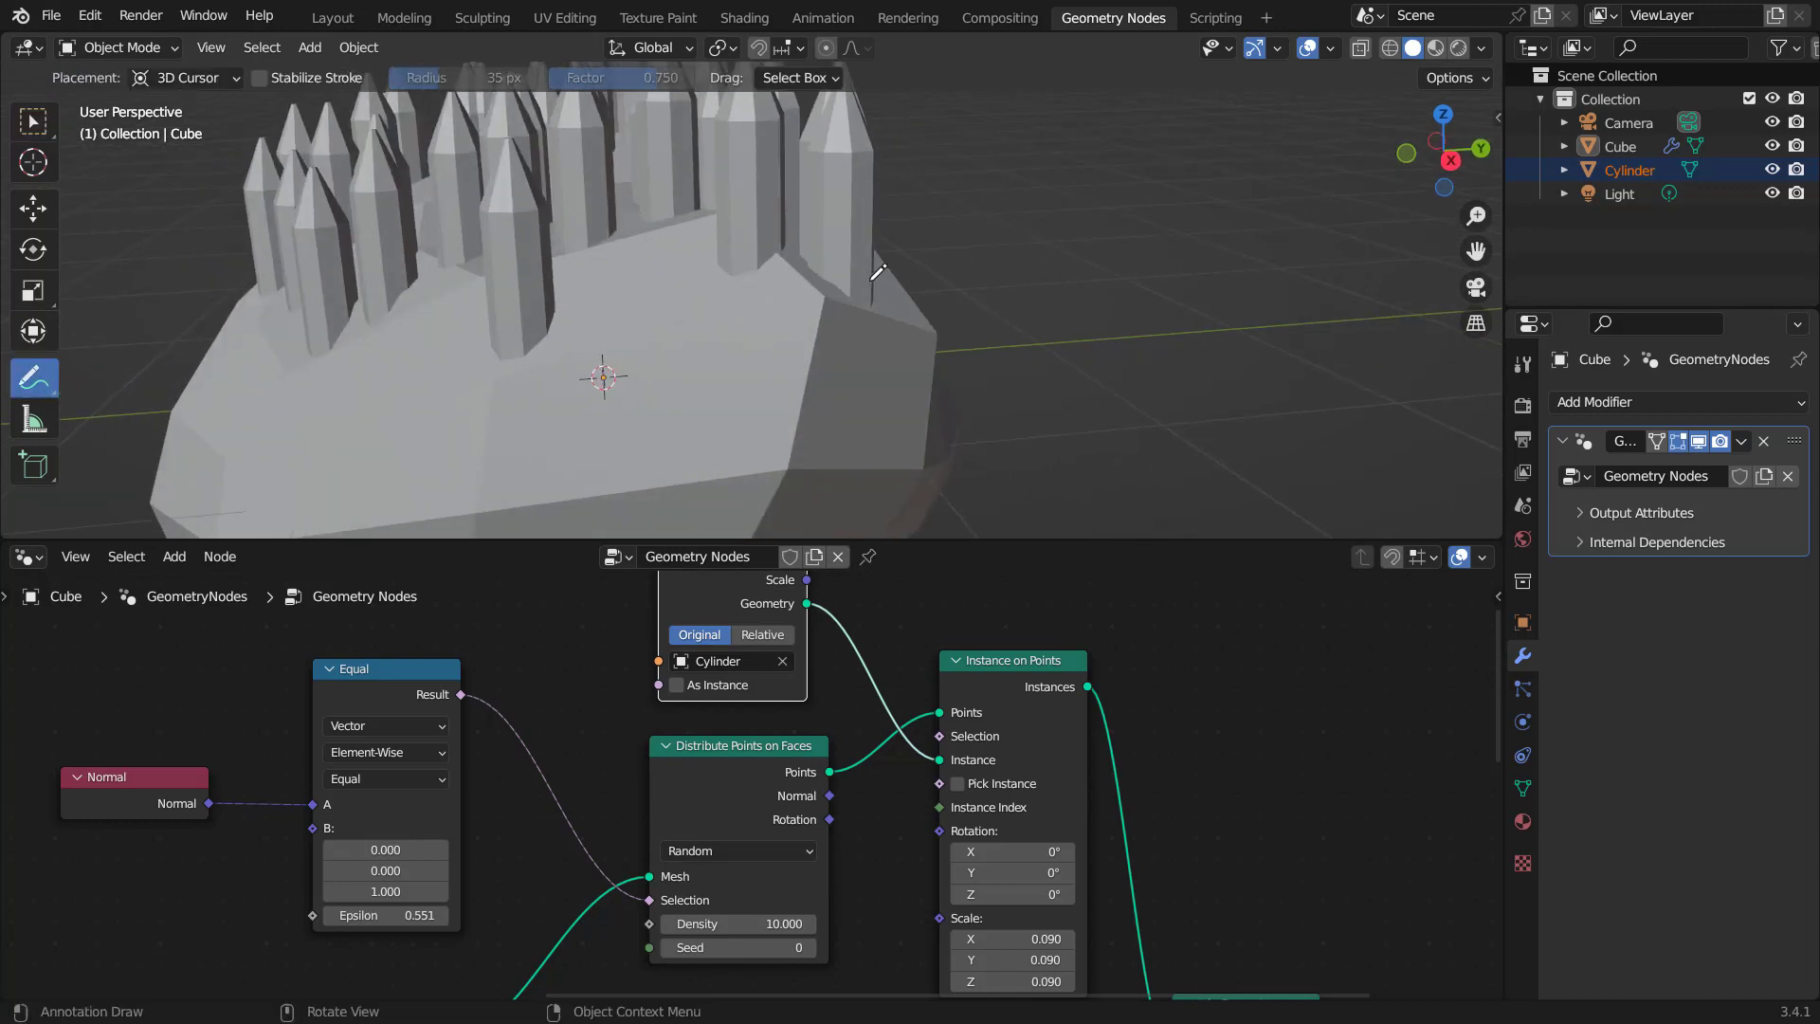
{"action": "left_click_drag", "start_coordinate": [864, 279], "coordinate": [964, 183]}
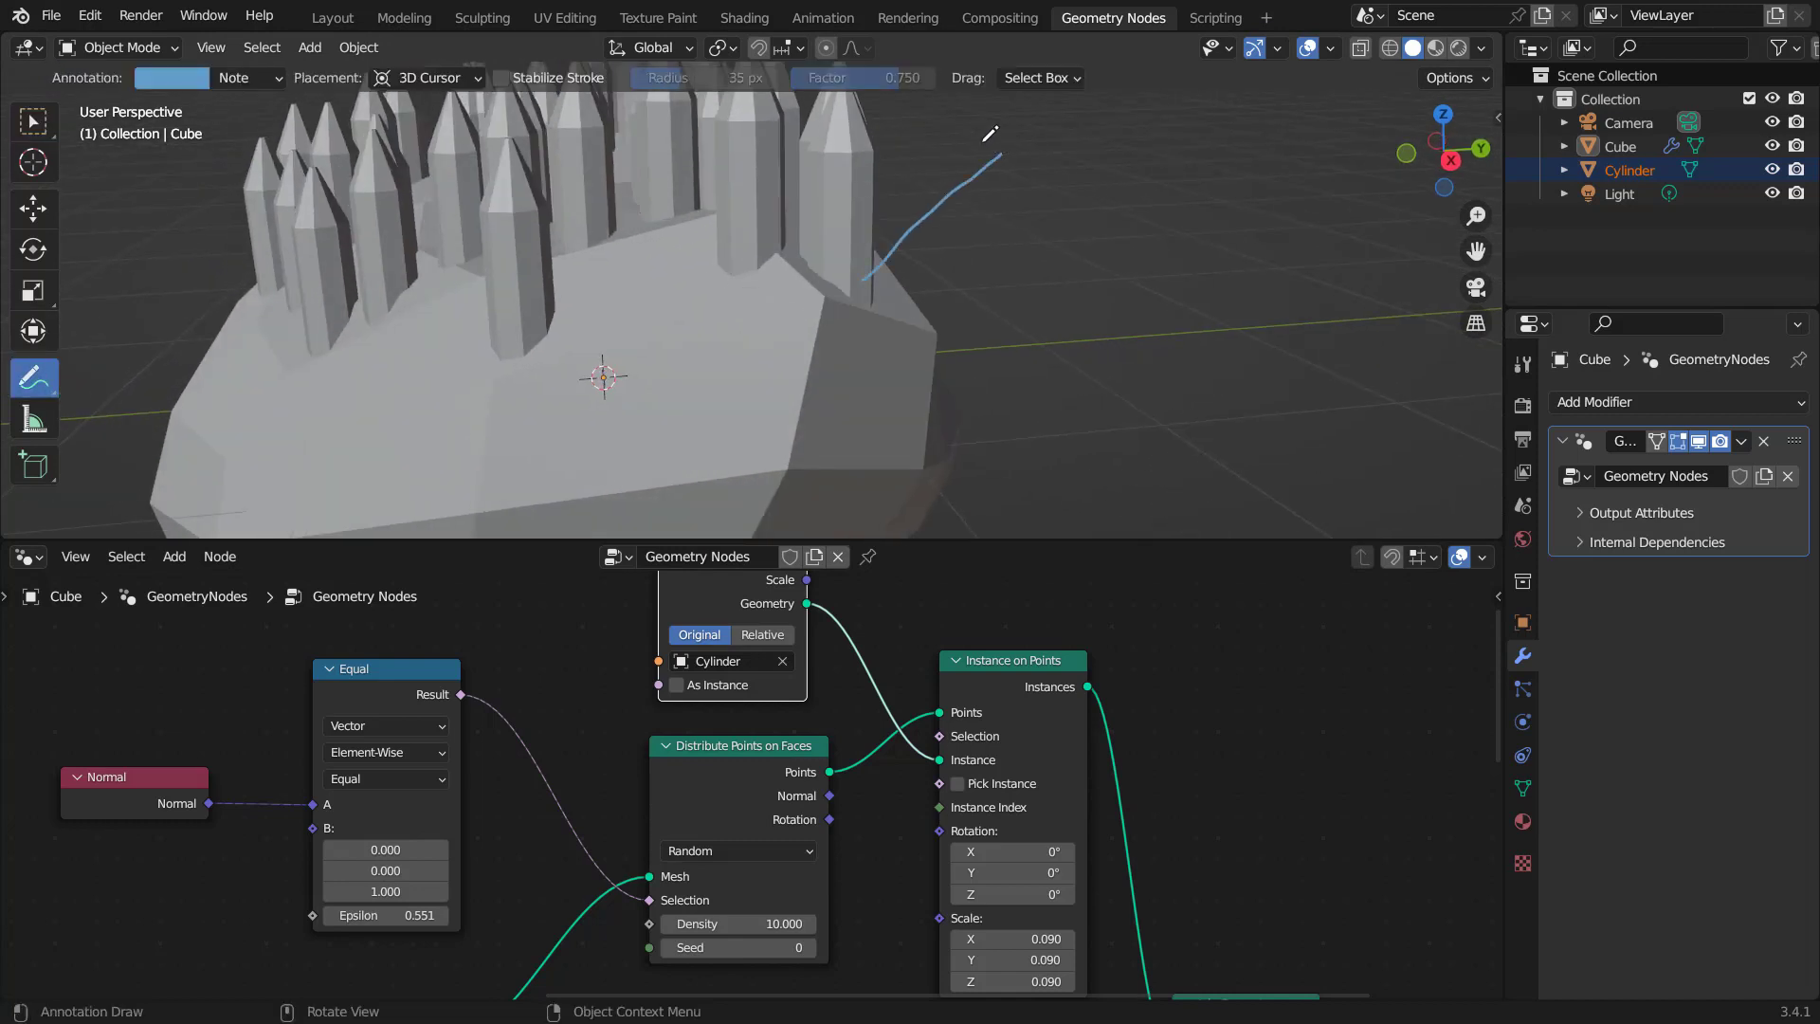
{"action": "middle_click_drag", "start_coordinate": [873, 338], "coordinate": [1128, 299]}
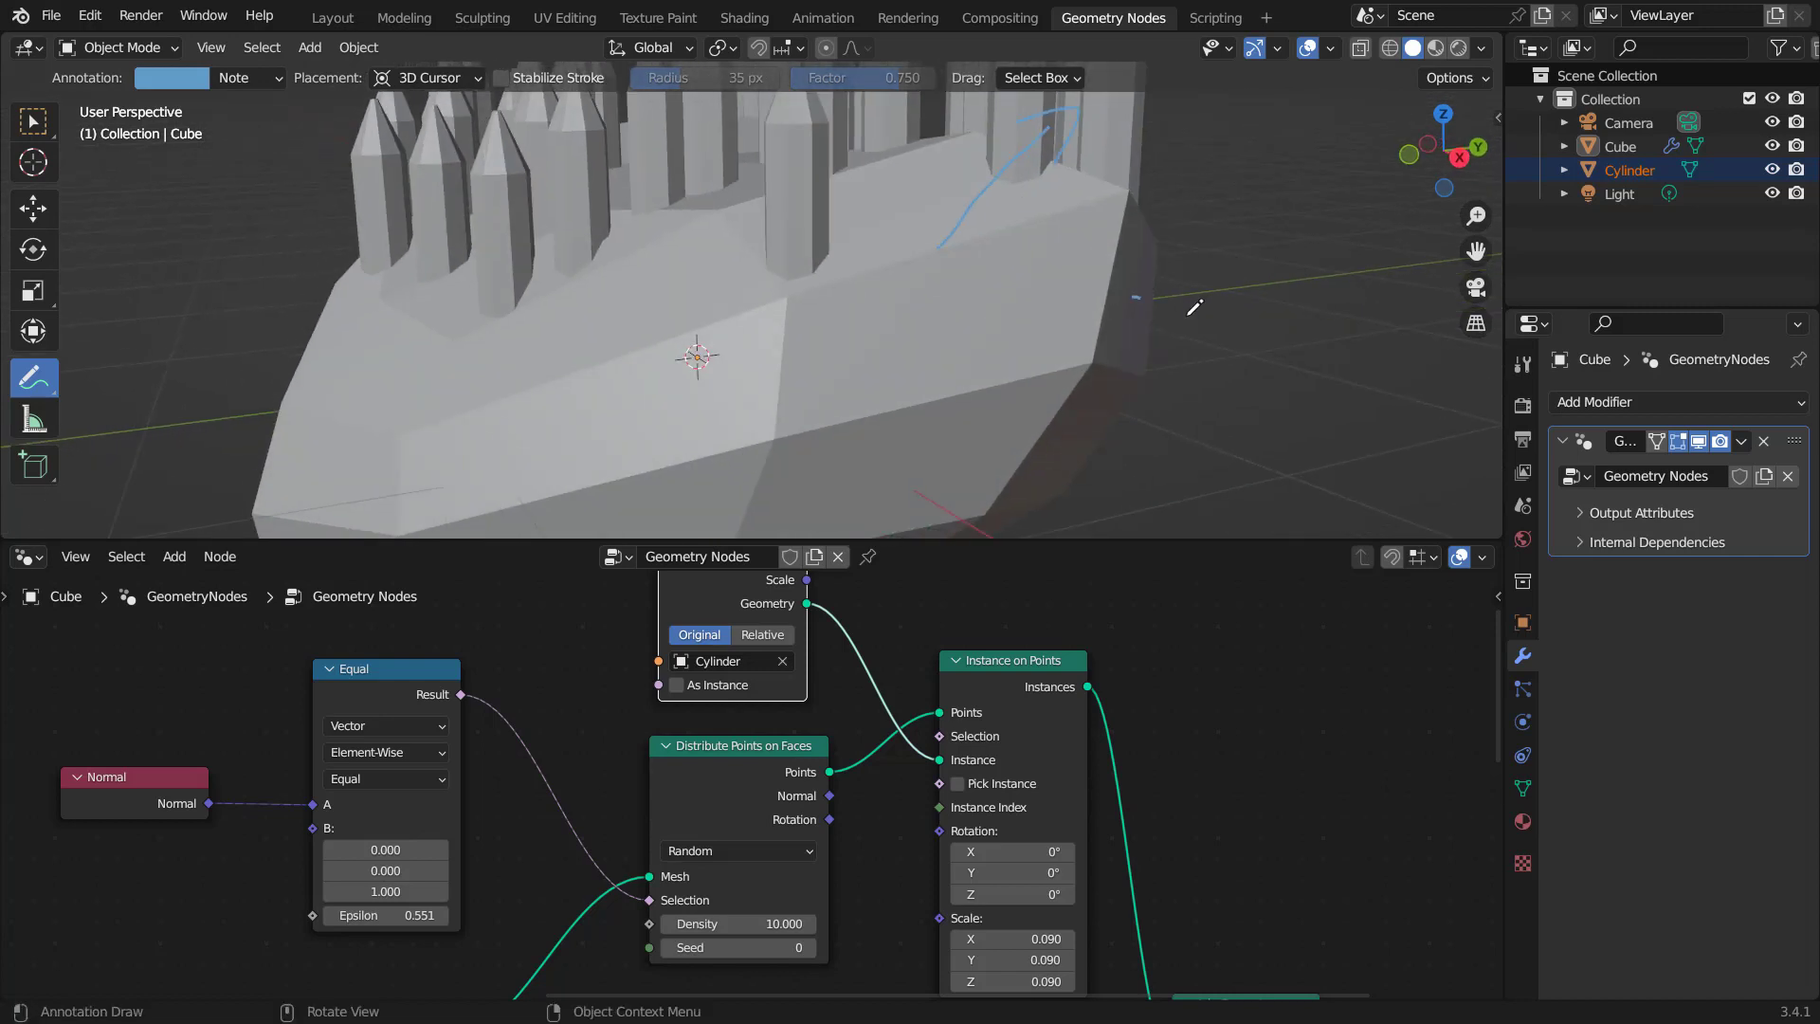
{"action": "left_click_drag", "start_coordinate": [1217, 254], "coordinate": [1252, 364]}
{"action": "mouse_move", "coordinate": [1185, 319]}
{"action": "middle_mouse_down"}
{"action": "mouse_move", "coordinate": [1109, 333]}
{"action": "mouse_move", "coordinate": [1083, 318]}
{"action": "middle_mouse_up"}
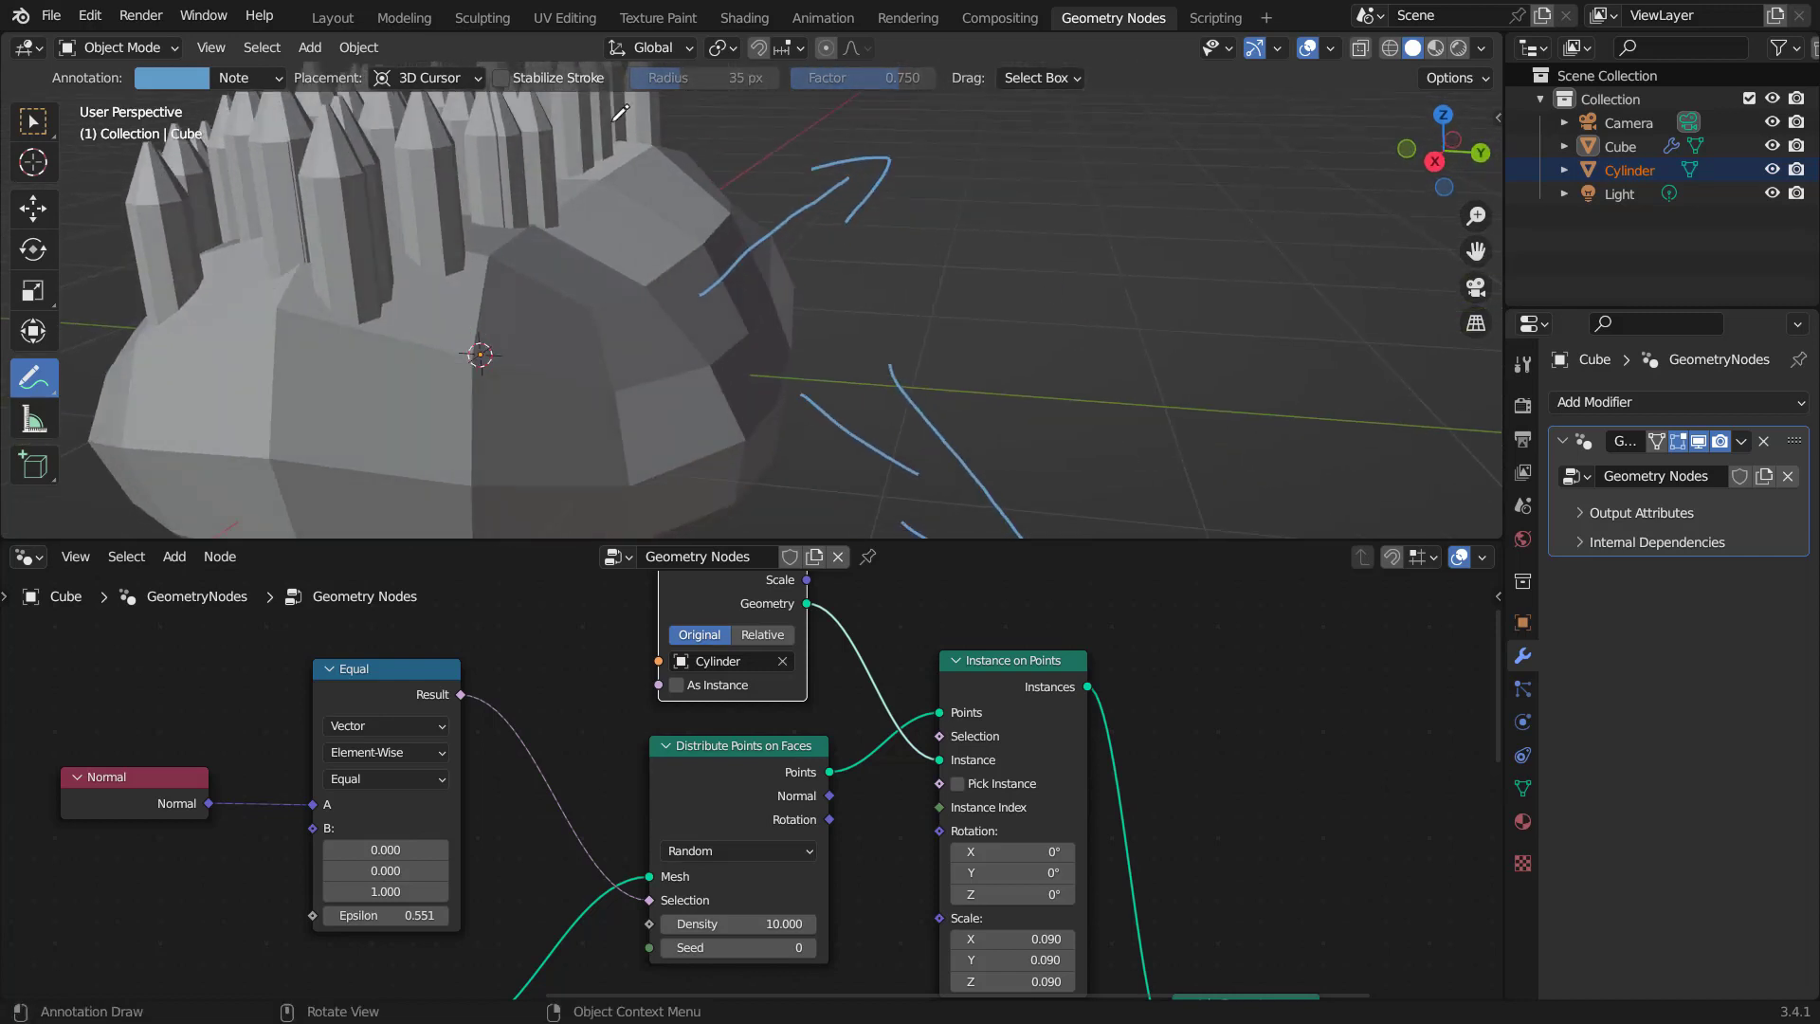
{"action": "left_click", "coordinate": [248, 78]}
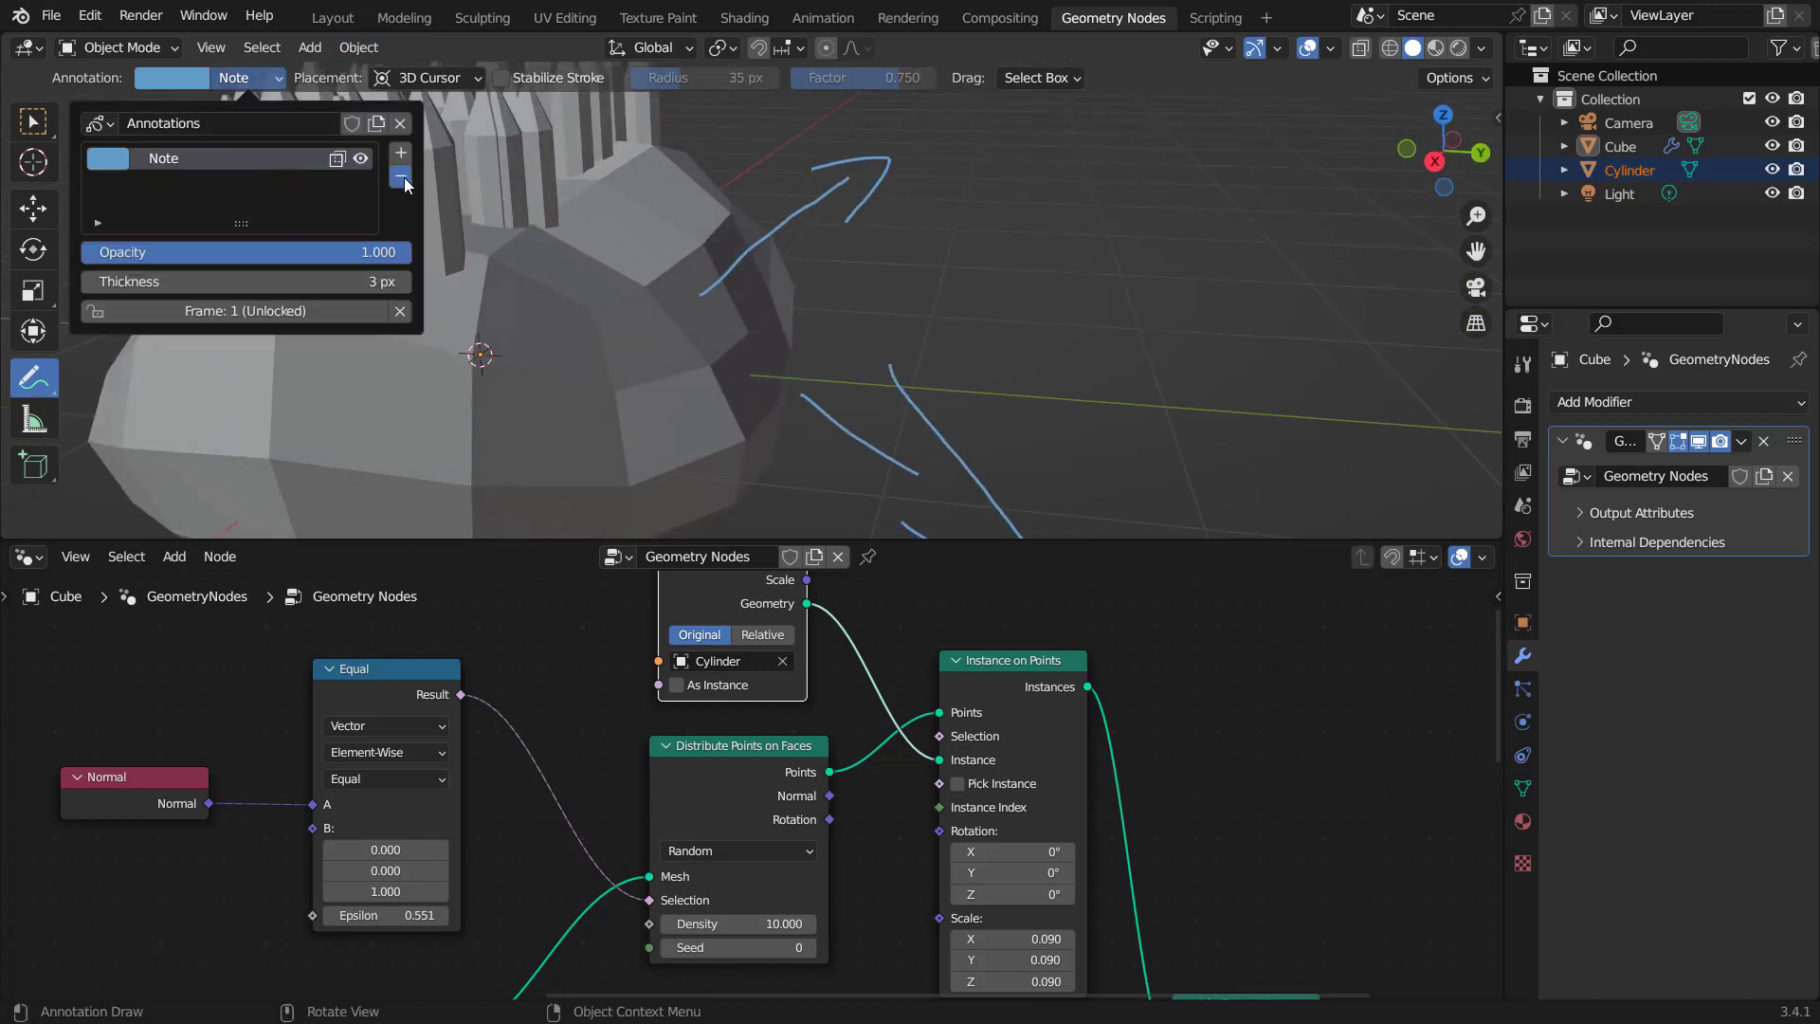
{"action": "left_click", "coordinate": [404, 174]}
Connect the Normal output of Distribute Points on Faces to the Rotation of Instance on Points and return to the selection tool.
{"action": "scroll", "coordinate": [720, 763], "scroll_direction": "up", "scroll_amount": 3}
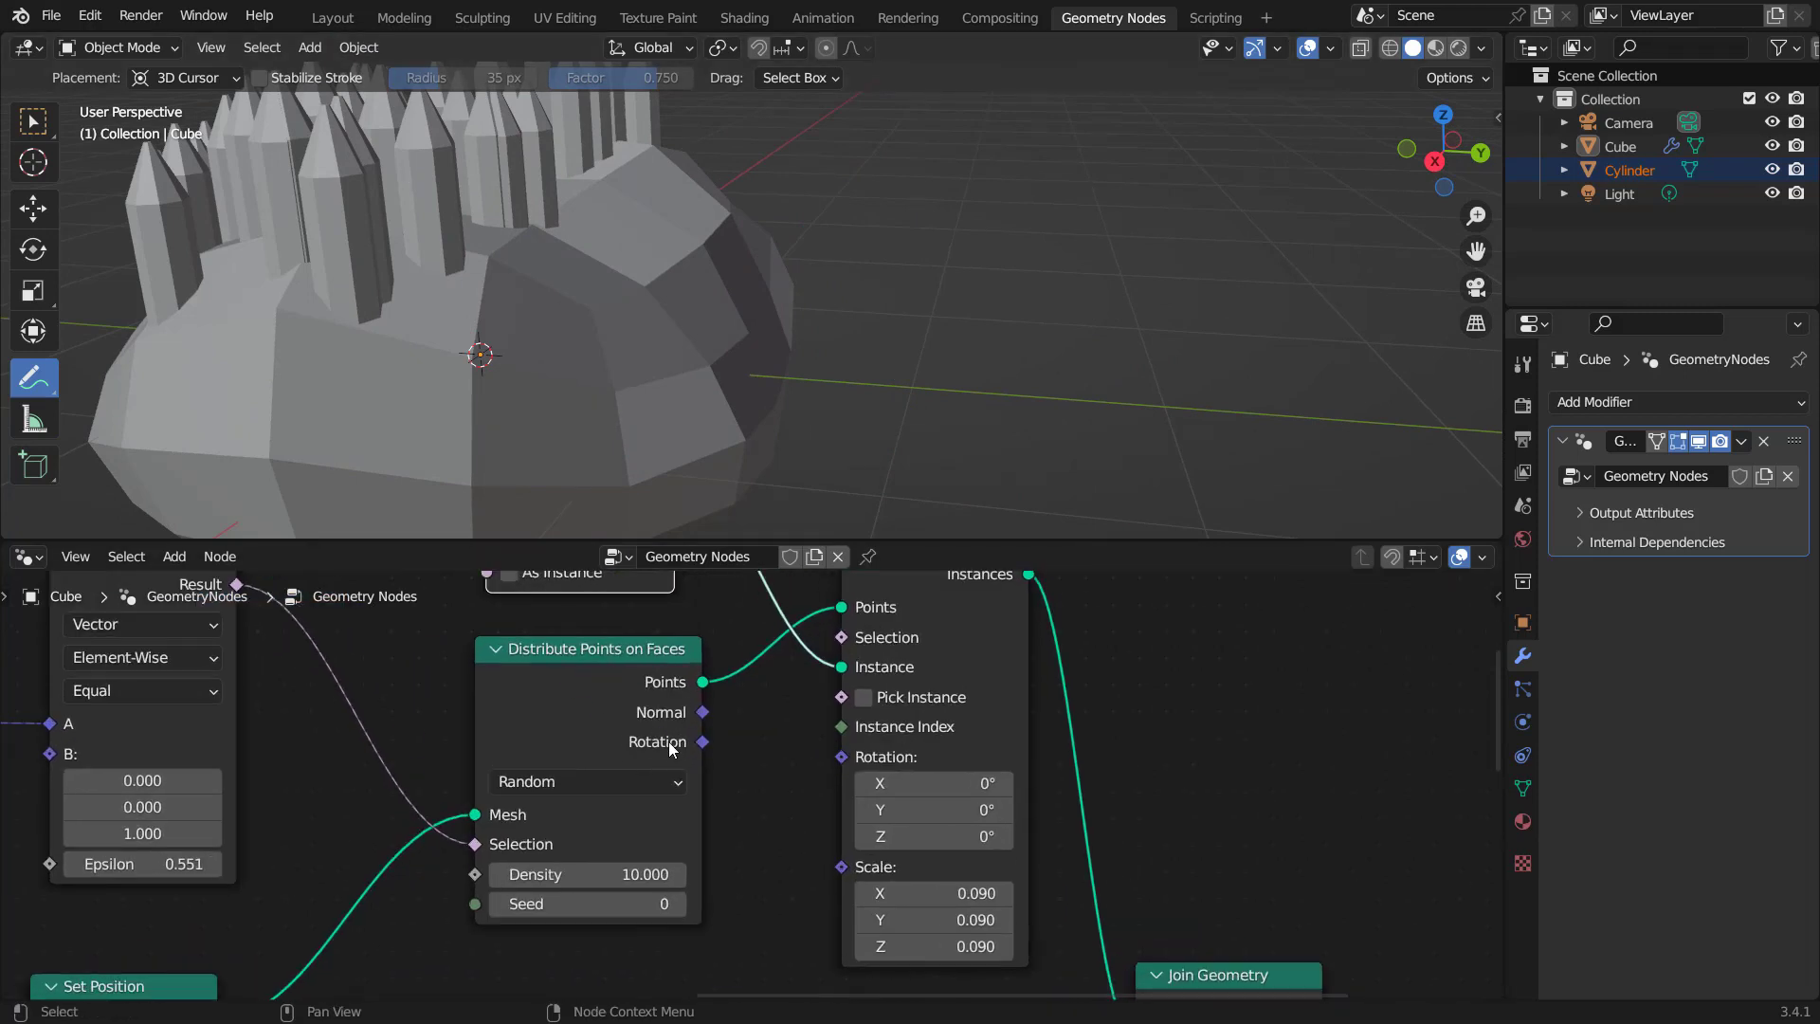
{"action": "left_click_drag", "start_coordinate": [702, 714], "coordinate": [843, 757]}
{"action": "middle_click_drag", "start_coordinate": [537, 272], "coordinate": [309, 95]}
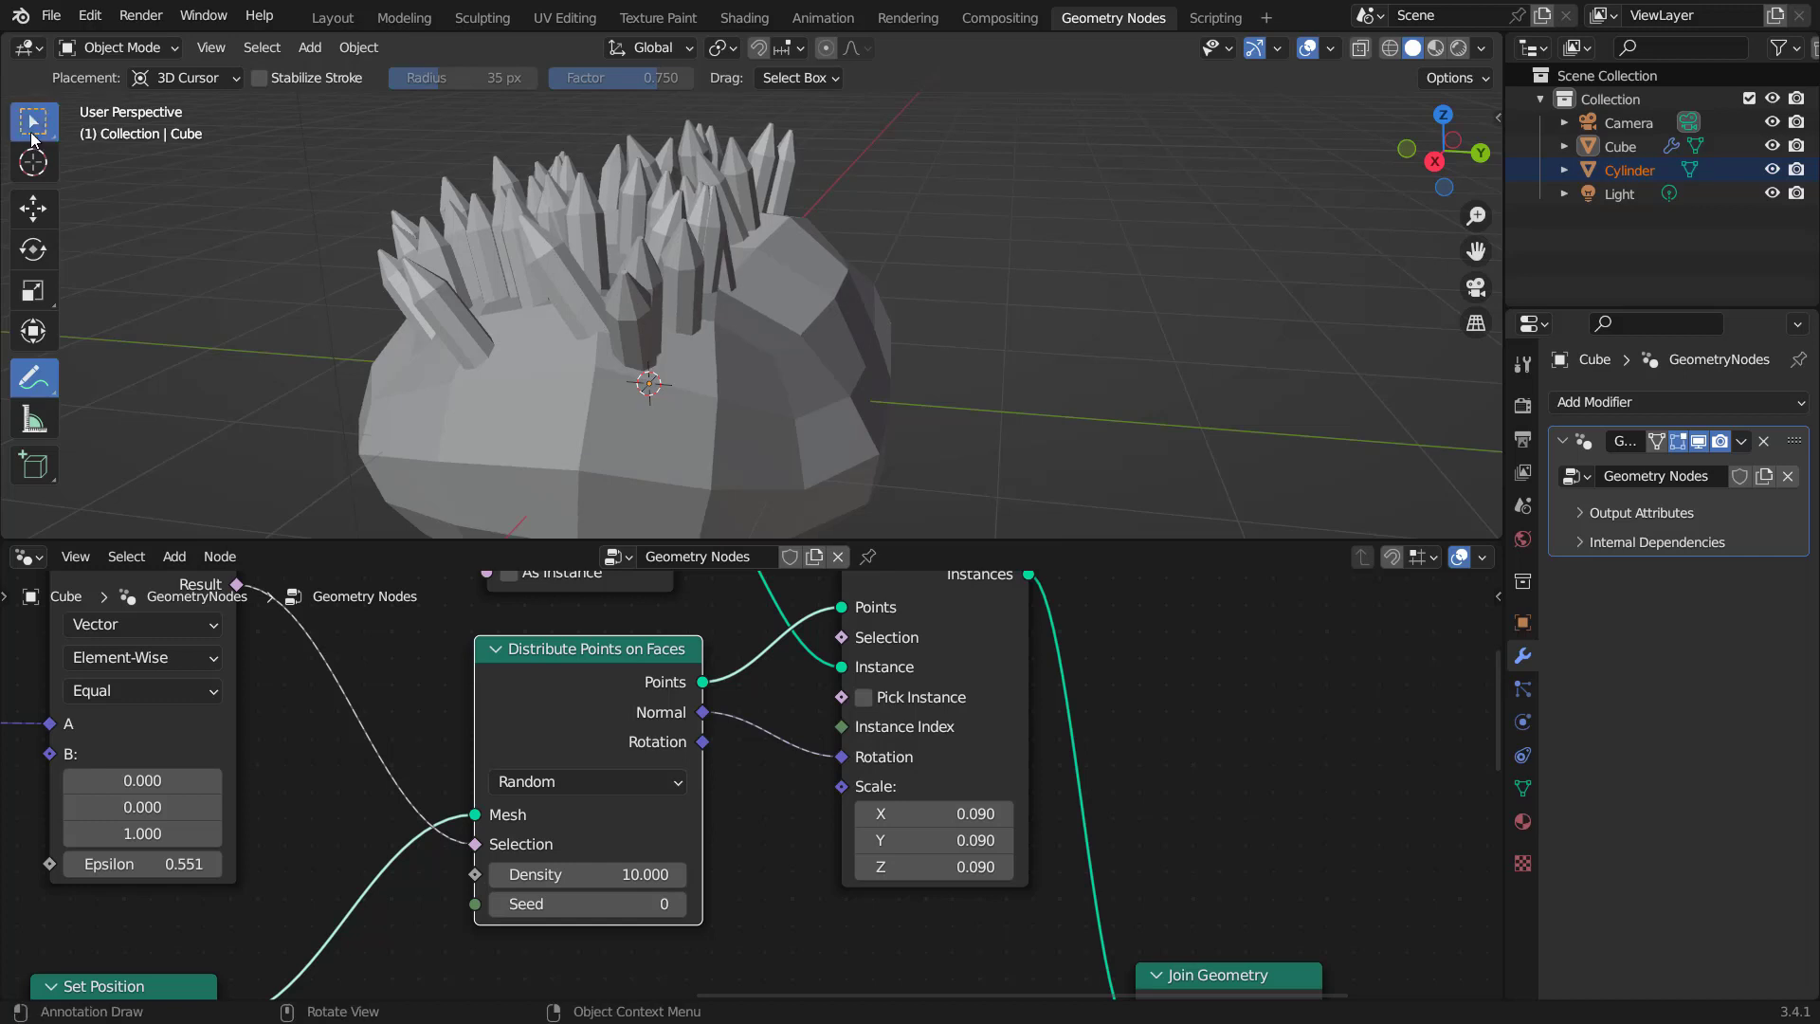
{"action": "left_click", "coordinate": [33, 121]}
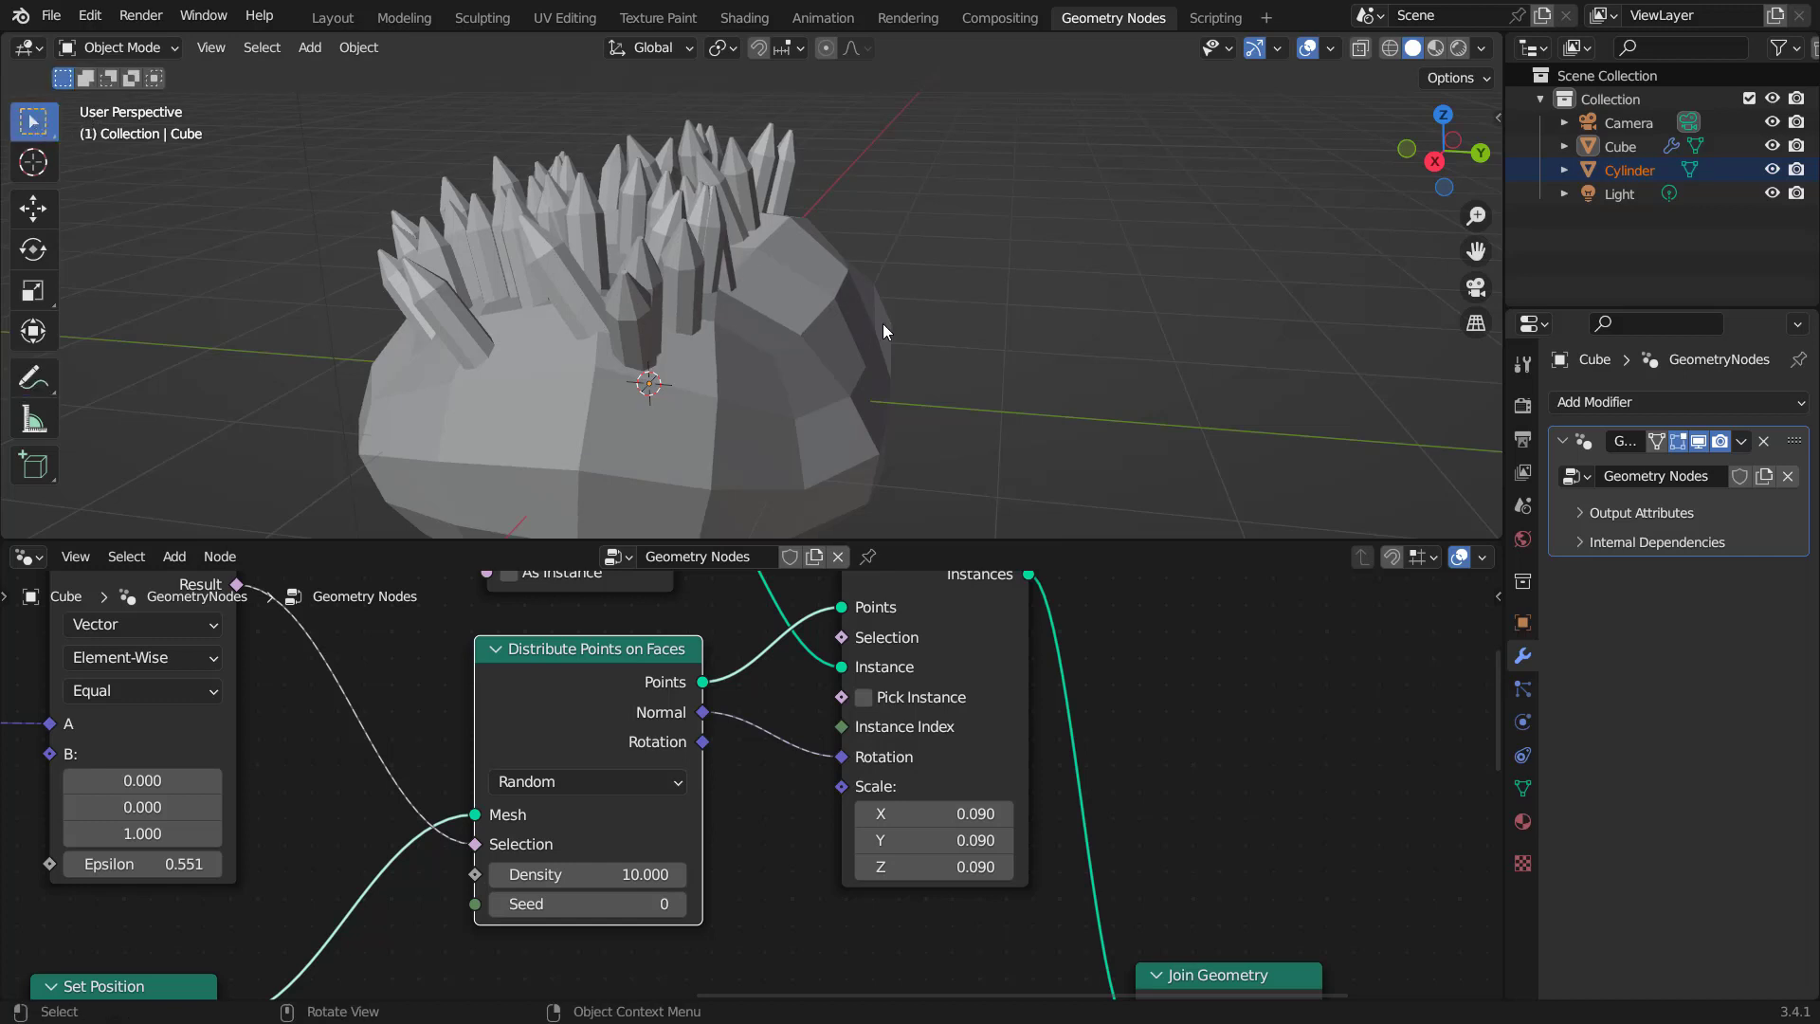
{"action": "middle_click_drag", "start_coordinate": [720, 288], "coordinate": [847, 362]}
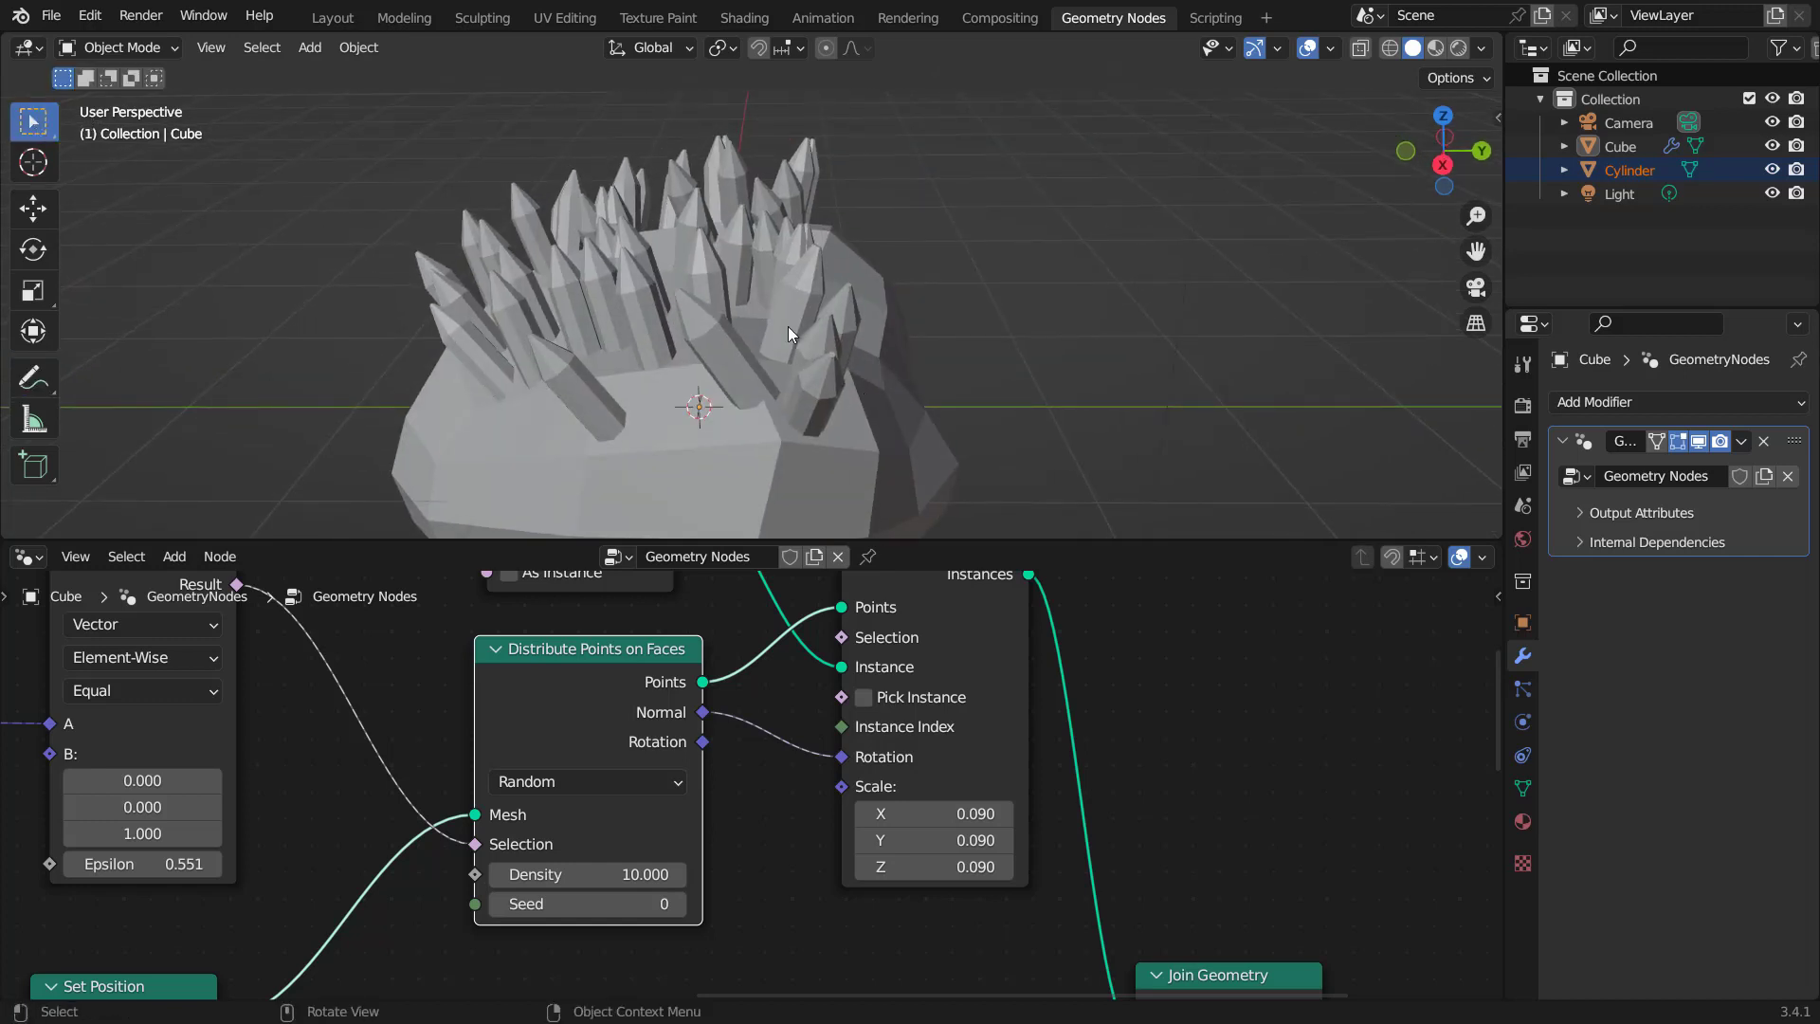
{"action": "scroll", "coordinate": [783, 273], "scroll_direction": "down", "scroll_amount": 4}
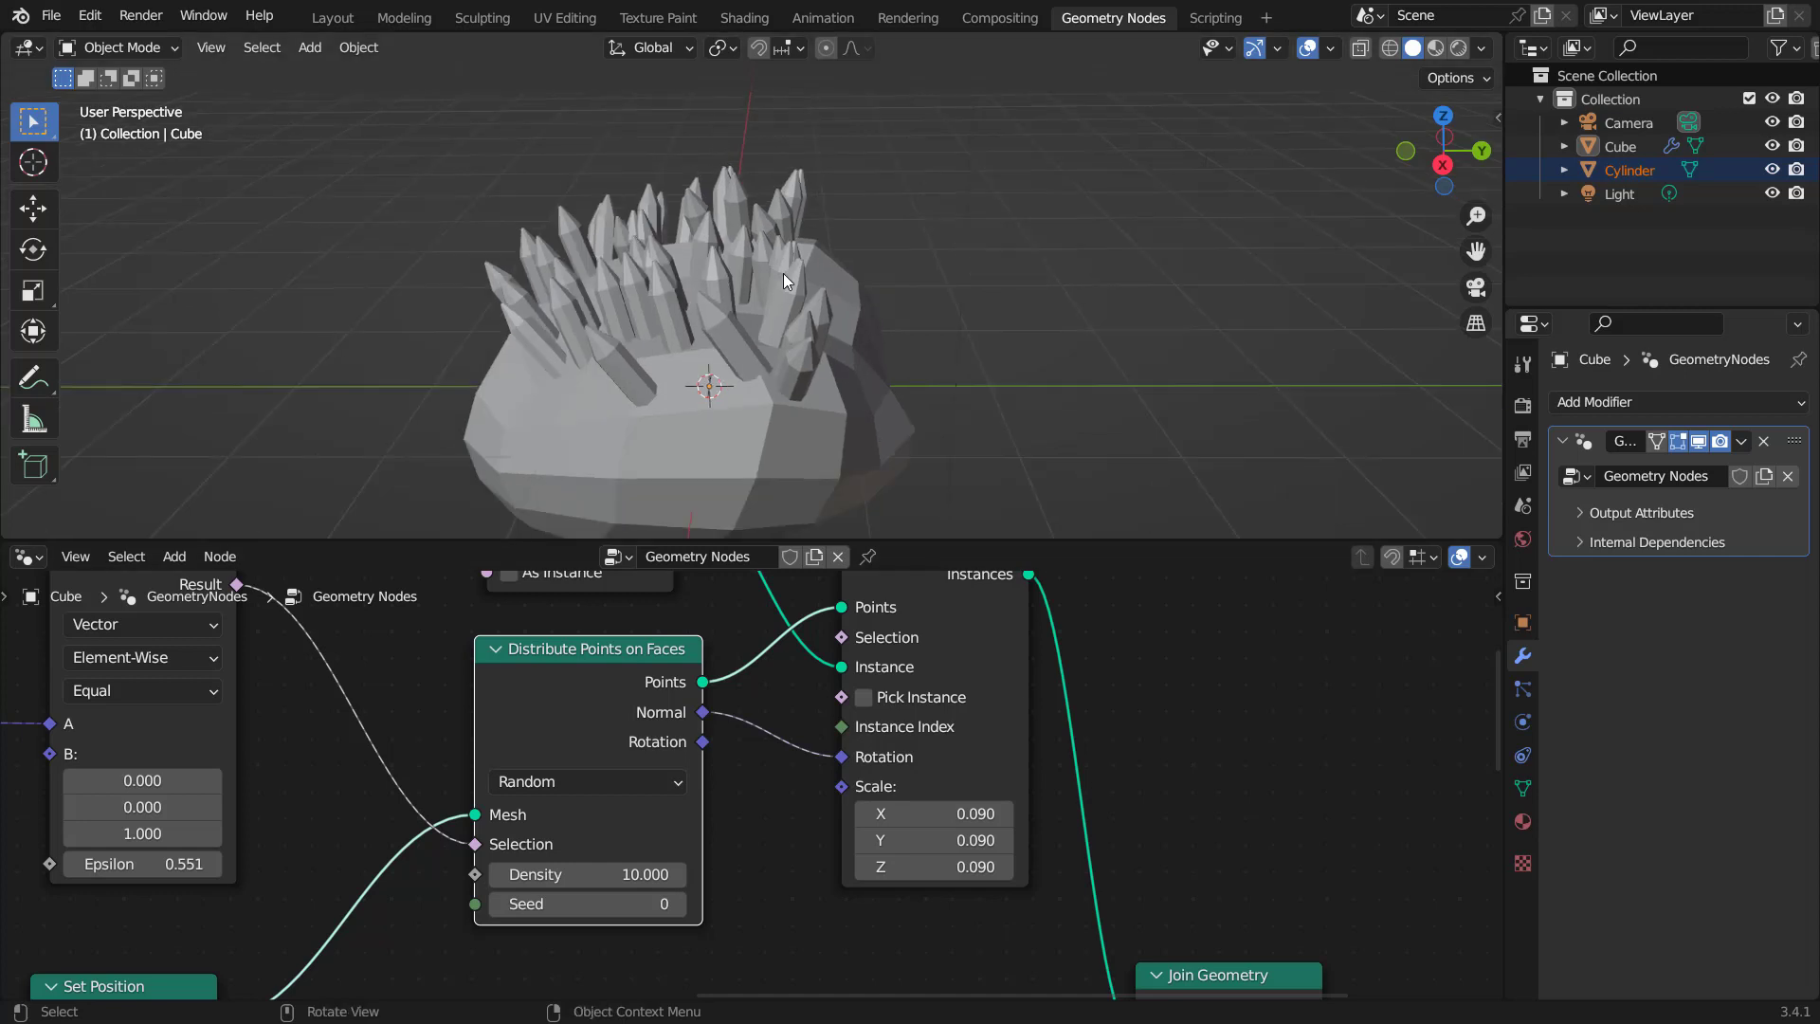
Move the Group Output and Viewer nodes farther from Join Geometry to free space in the node tree.
{"action": "scroll", "coordinate": [1125, 770], "scroll_direction": "down", "scroll_amount": 4}
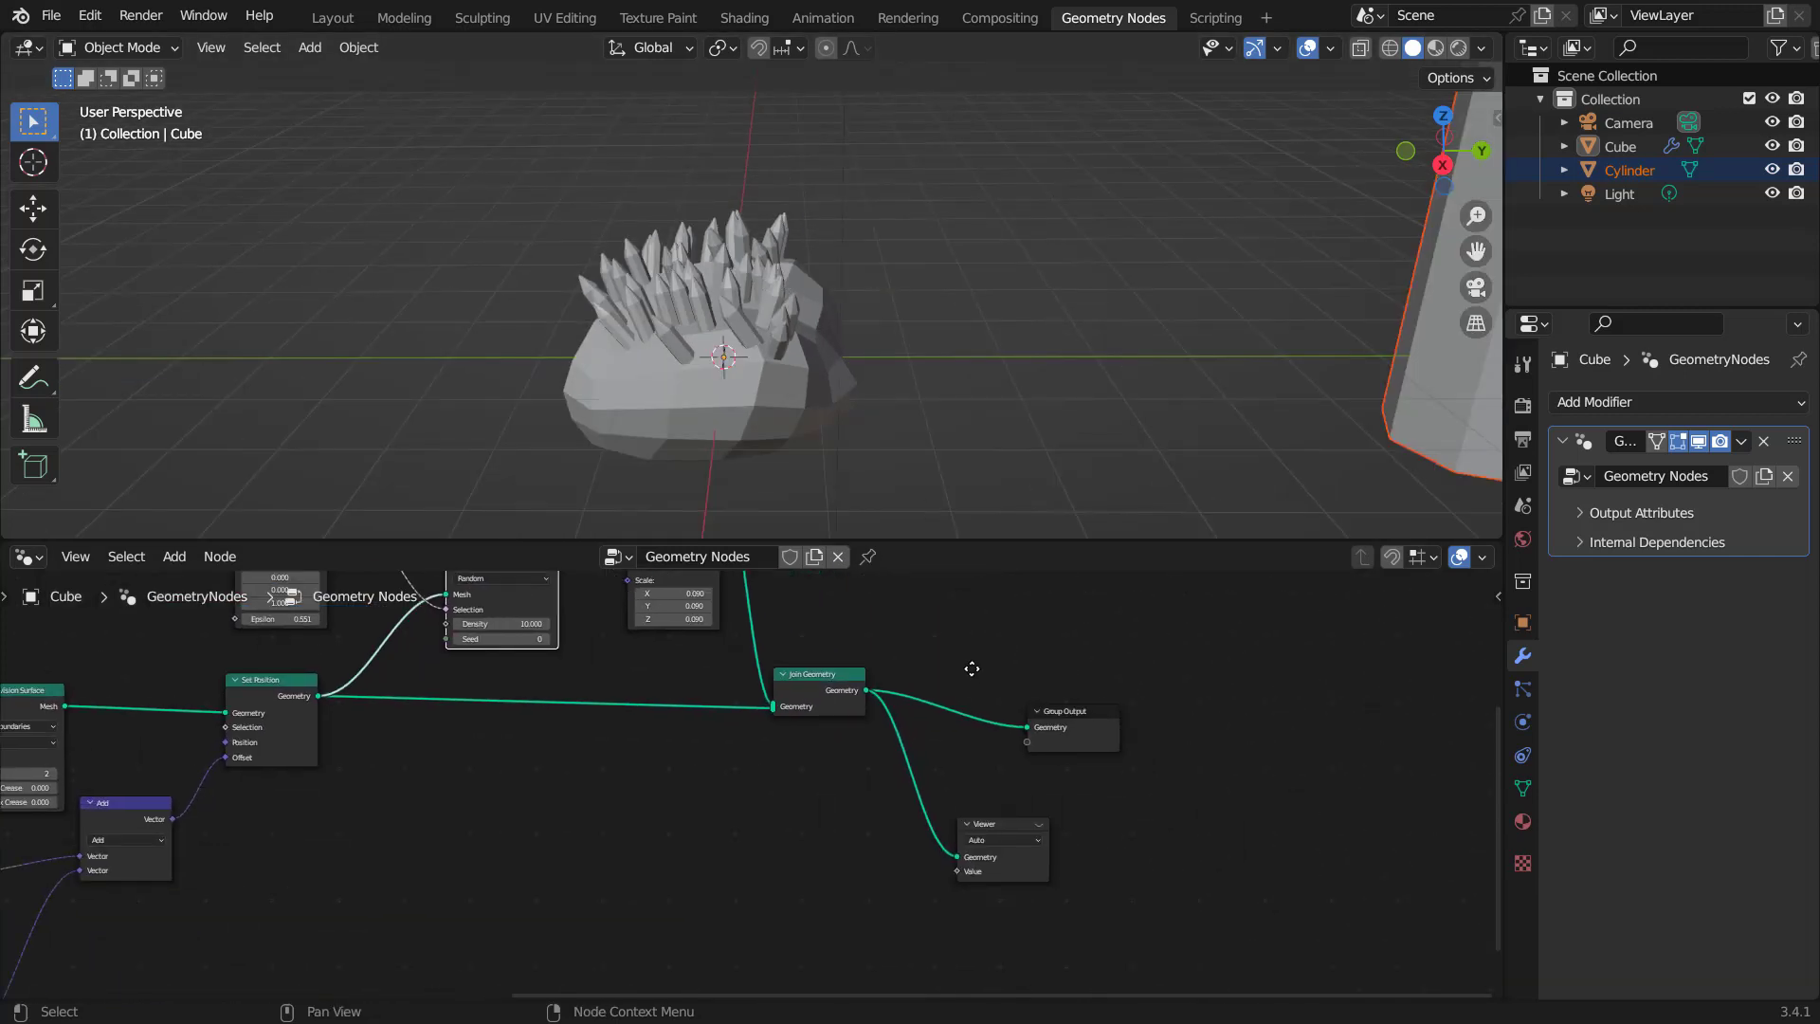
{"action": "left_click_drag", "start_coordinate": [976, 874], "coordinate": [1119, 702]}
{"action": "key", "text": "g"}
{"action": "left_click", "coordinate": [1220, 694]}
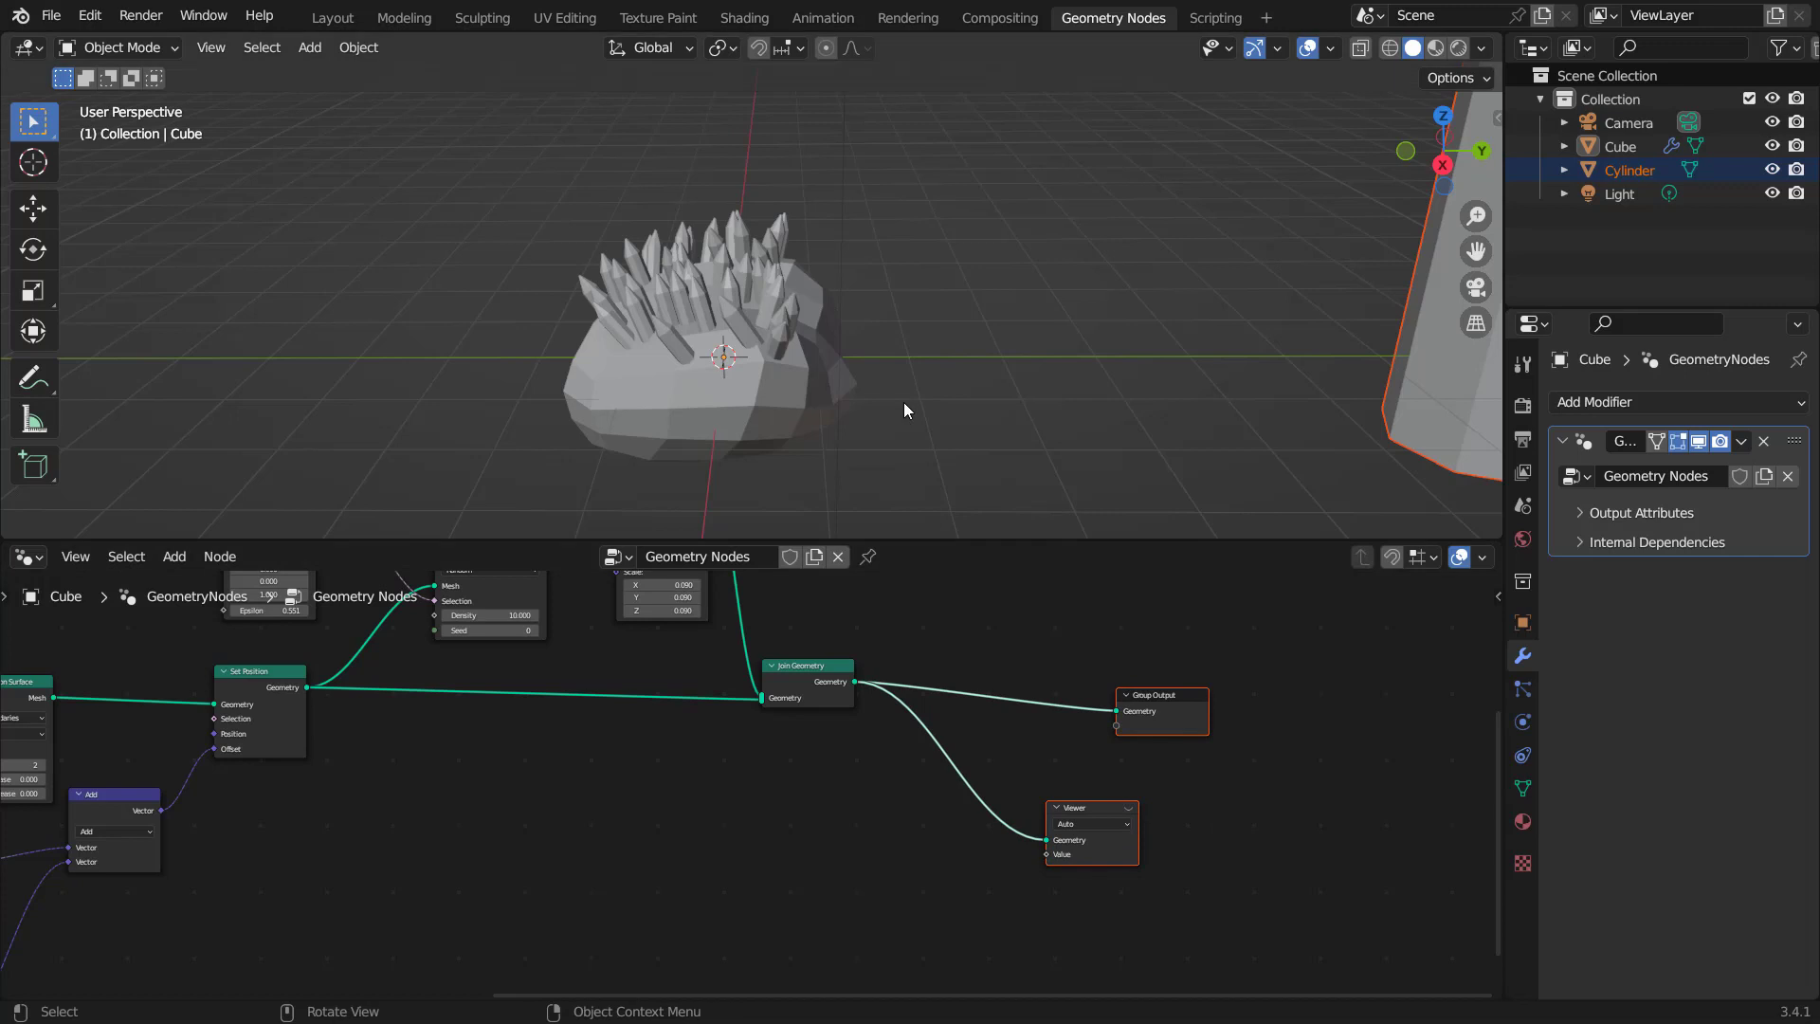
Add a Bezier curve in top view and move it to empty space beside the rock.
{"action": "key", "text": "KP_7"}
{"action": "middle_click_drag", "start_coordinate": [903, 402], "coordinate": [1000, 343]}
{"action": "key", "text": "KP_7"}
{"action": "key", "text": "shift+a"}
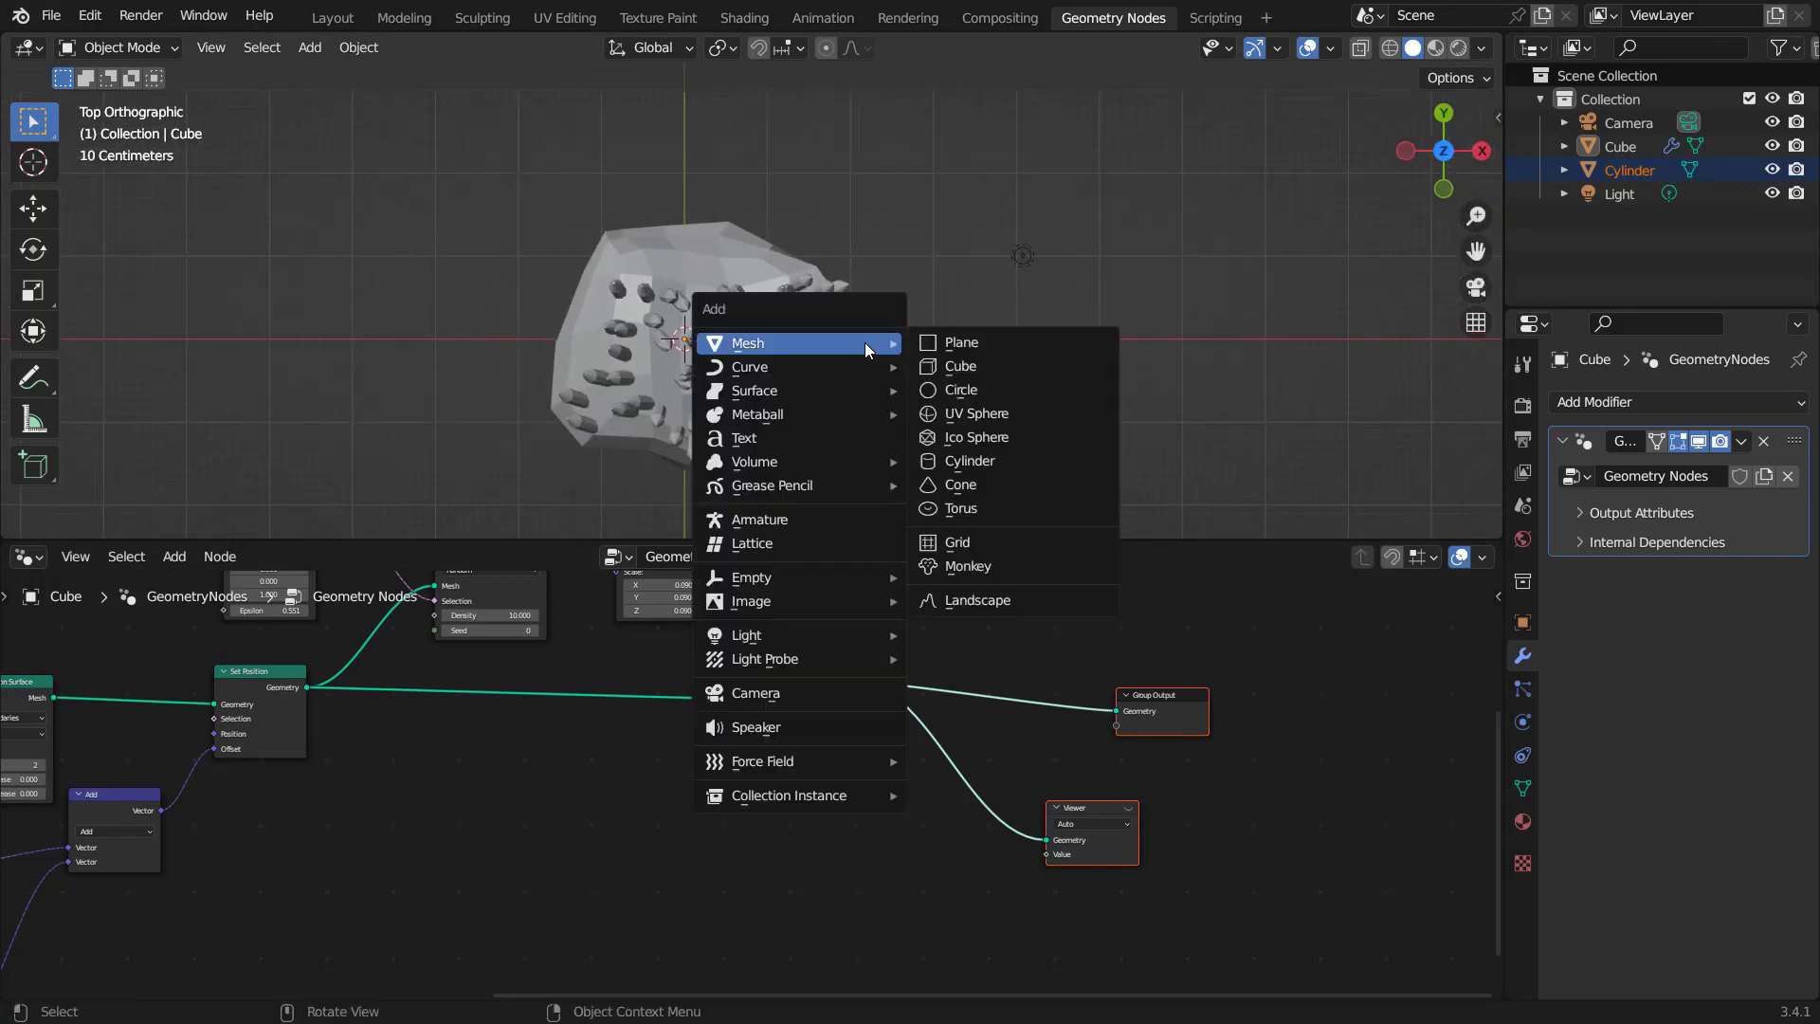
{"action": "mouse_move", "coordinate": [821, 367]}
{"action": "left_click", "coordinate": [965, 365]}
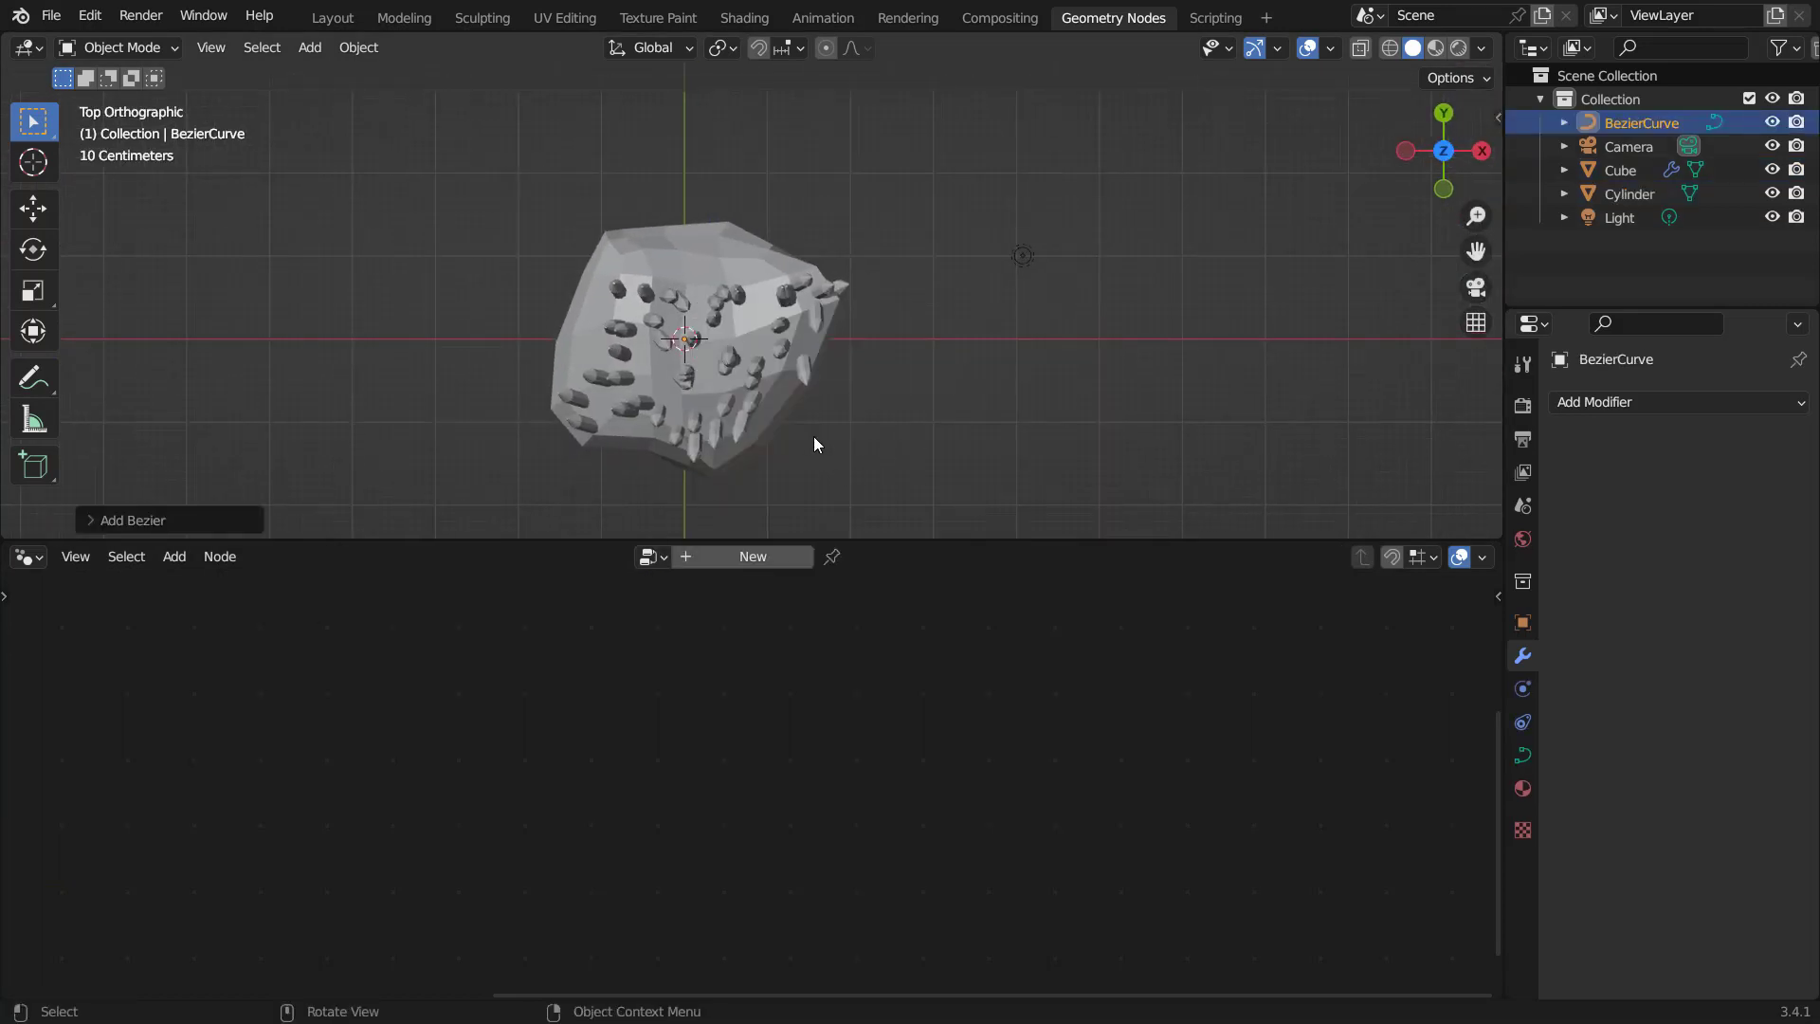
{"action": "key", "text": "g"}
{"action": "left_click", "coordinate": [1126, 346]}
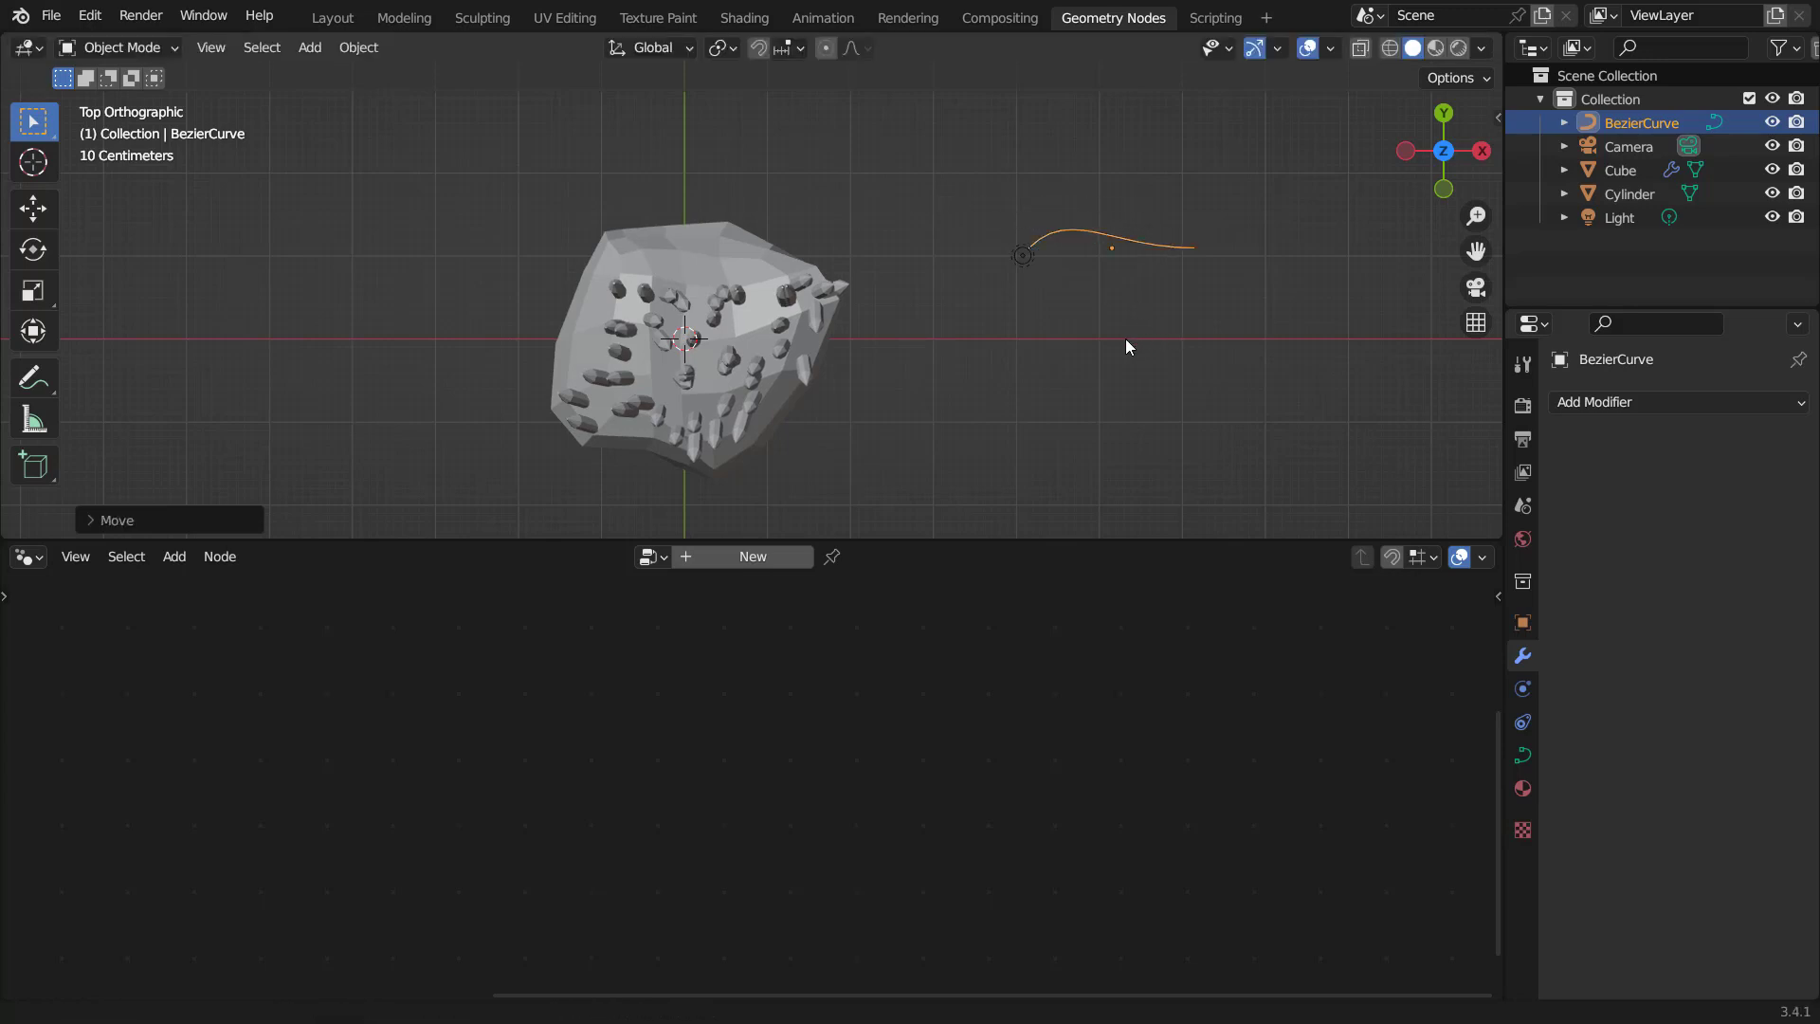
{"action": "middle_click_drag", "start_coordinate": [1126, 346], "coordinate": [885, 342], "text": "shift"}
Create a new Geometry Nodes tree for the Bezier curve and insert a Curve to Mesh node between Group Input and Group Output.
{"action": "left_click", "coordinate": [741, 557]}
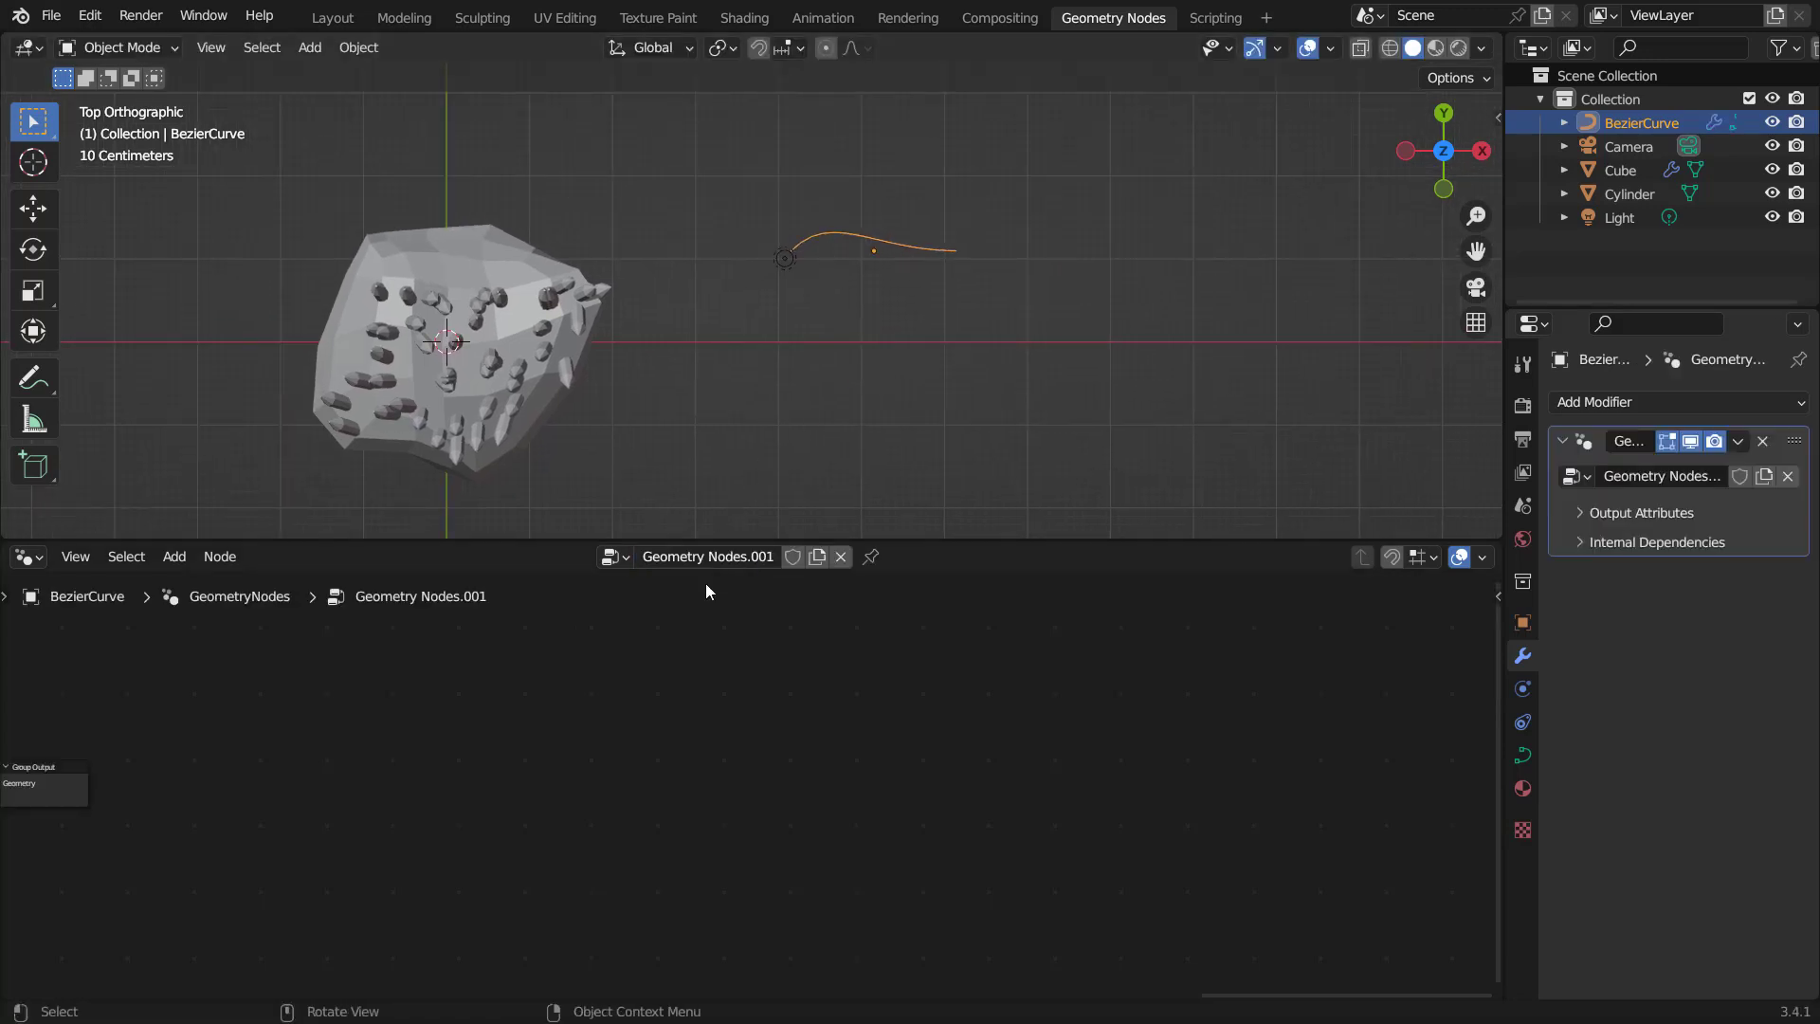
{"action": "key", "text": "Home"}
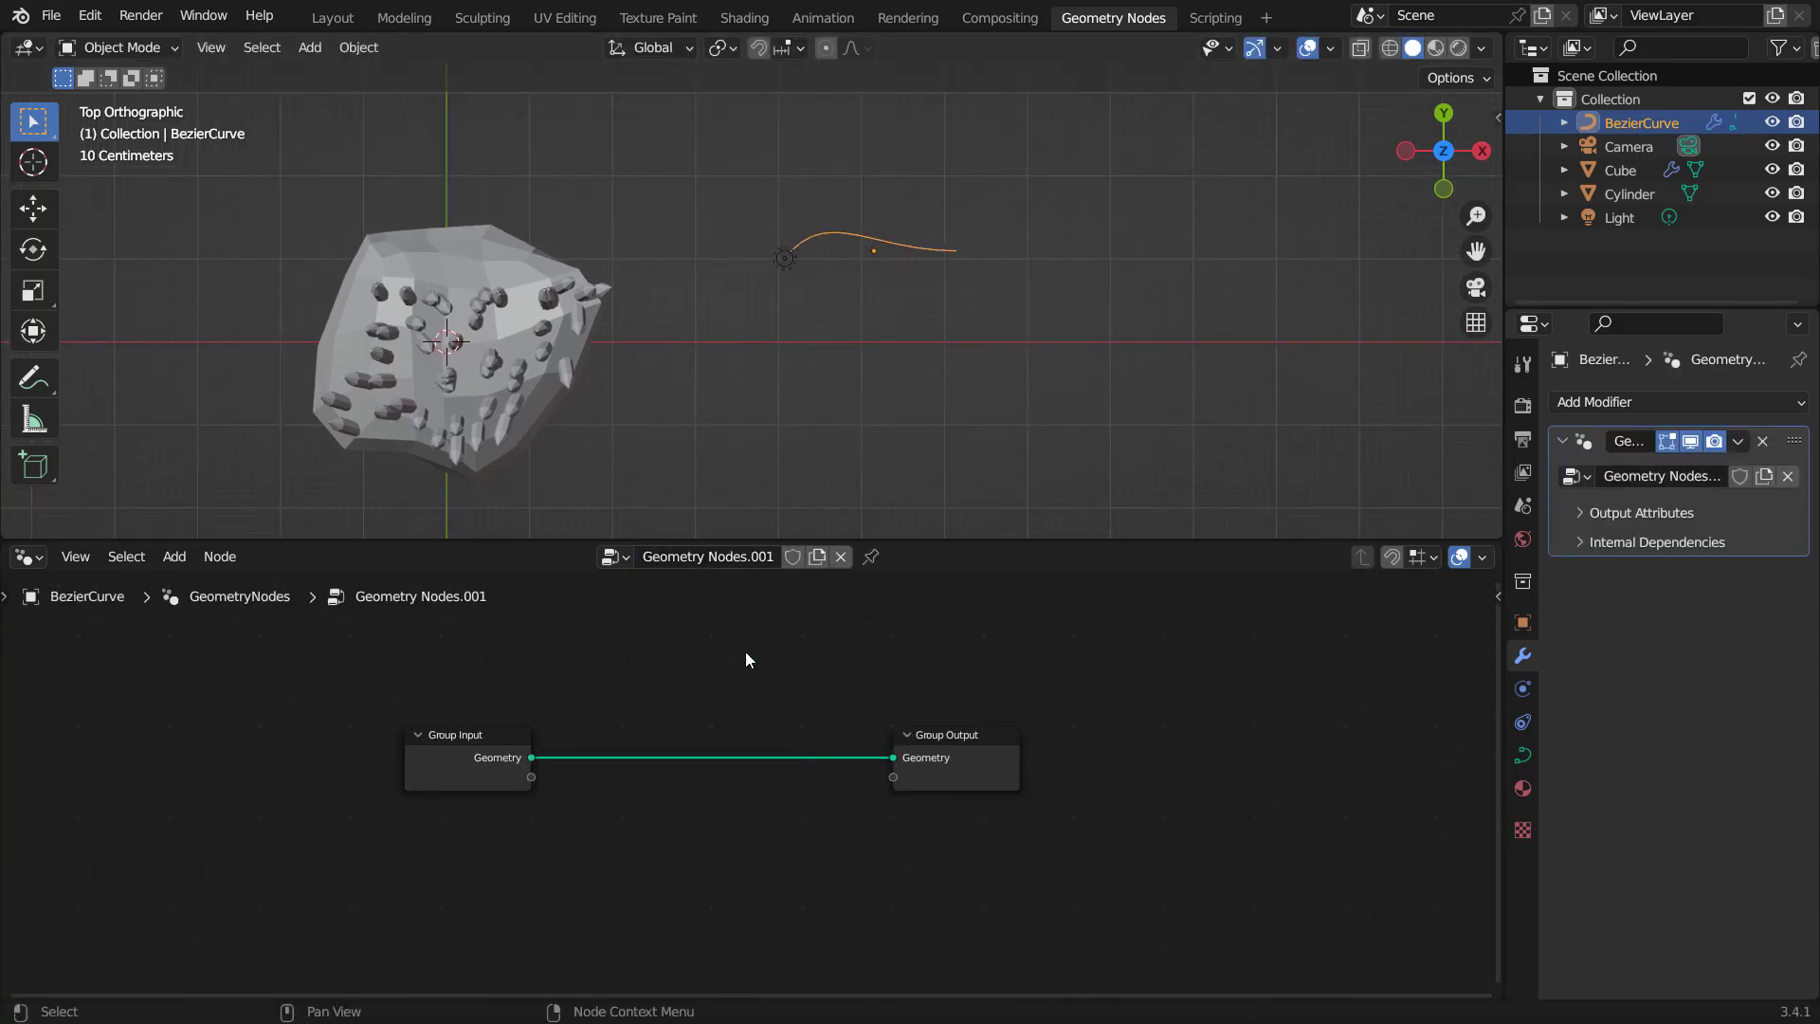
{"action": "key", "text": "shift+a"}
{"action": "left_click", "coordinate": [680, 475]}
{"action": "type", "text": "curve to mesh"}
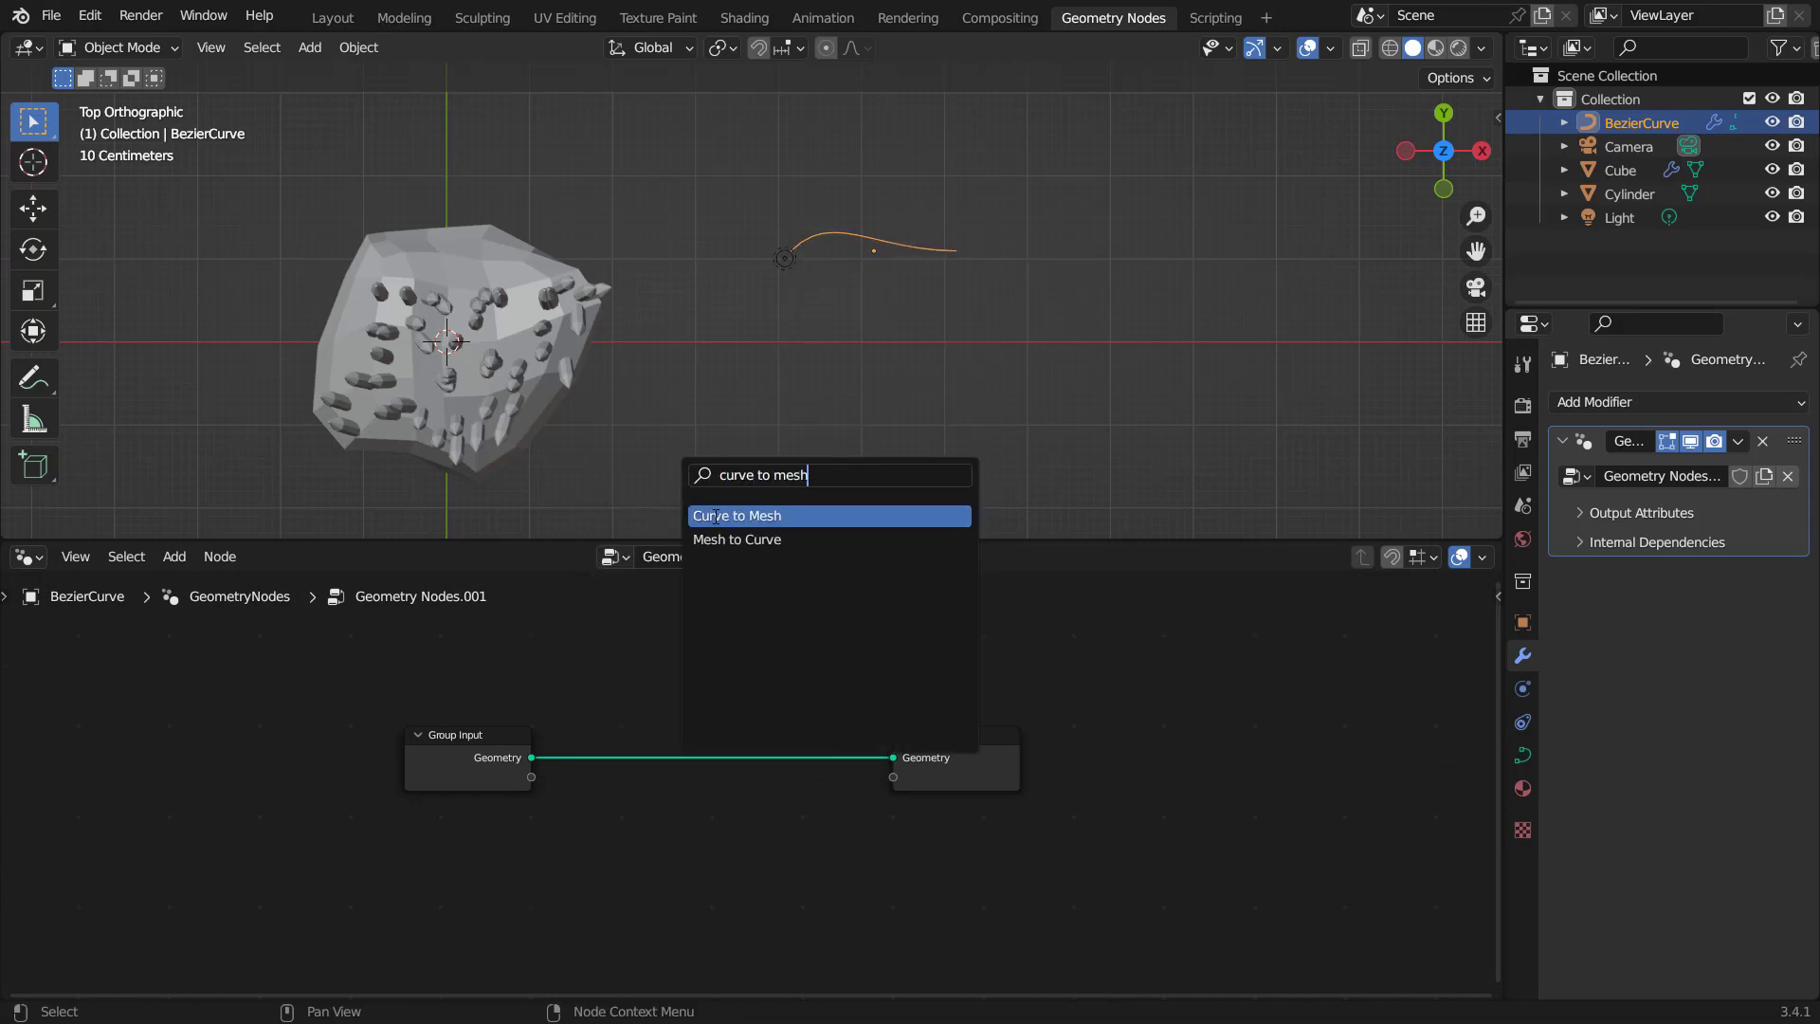
{"action": "key", "text": "Return"}
{"action": "left_click", "coordinate": [686, 805]}
{"action": "scroll", "coordinate": [685, 823], "scroll_direction": "up", "scroll_amount": 2}
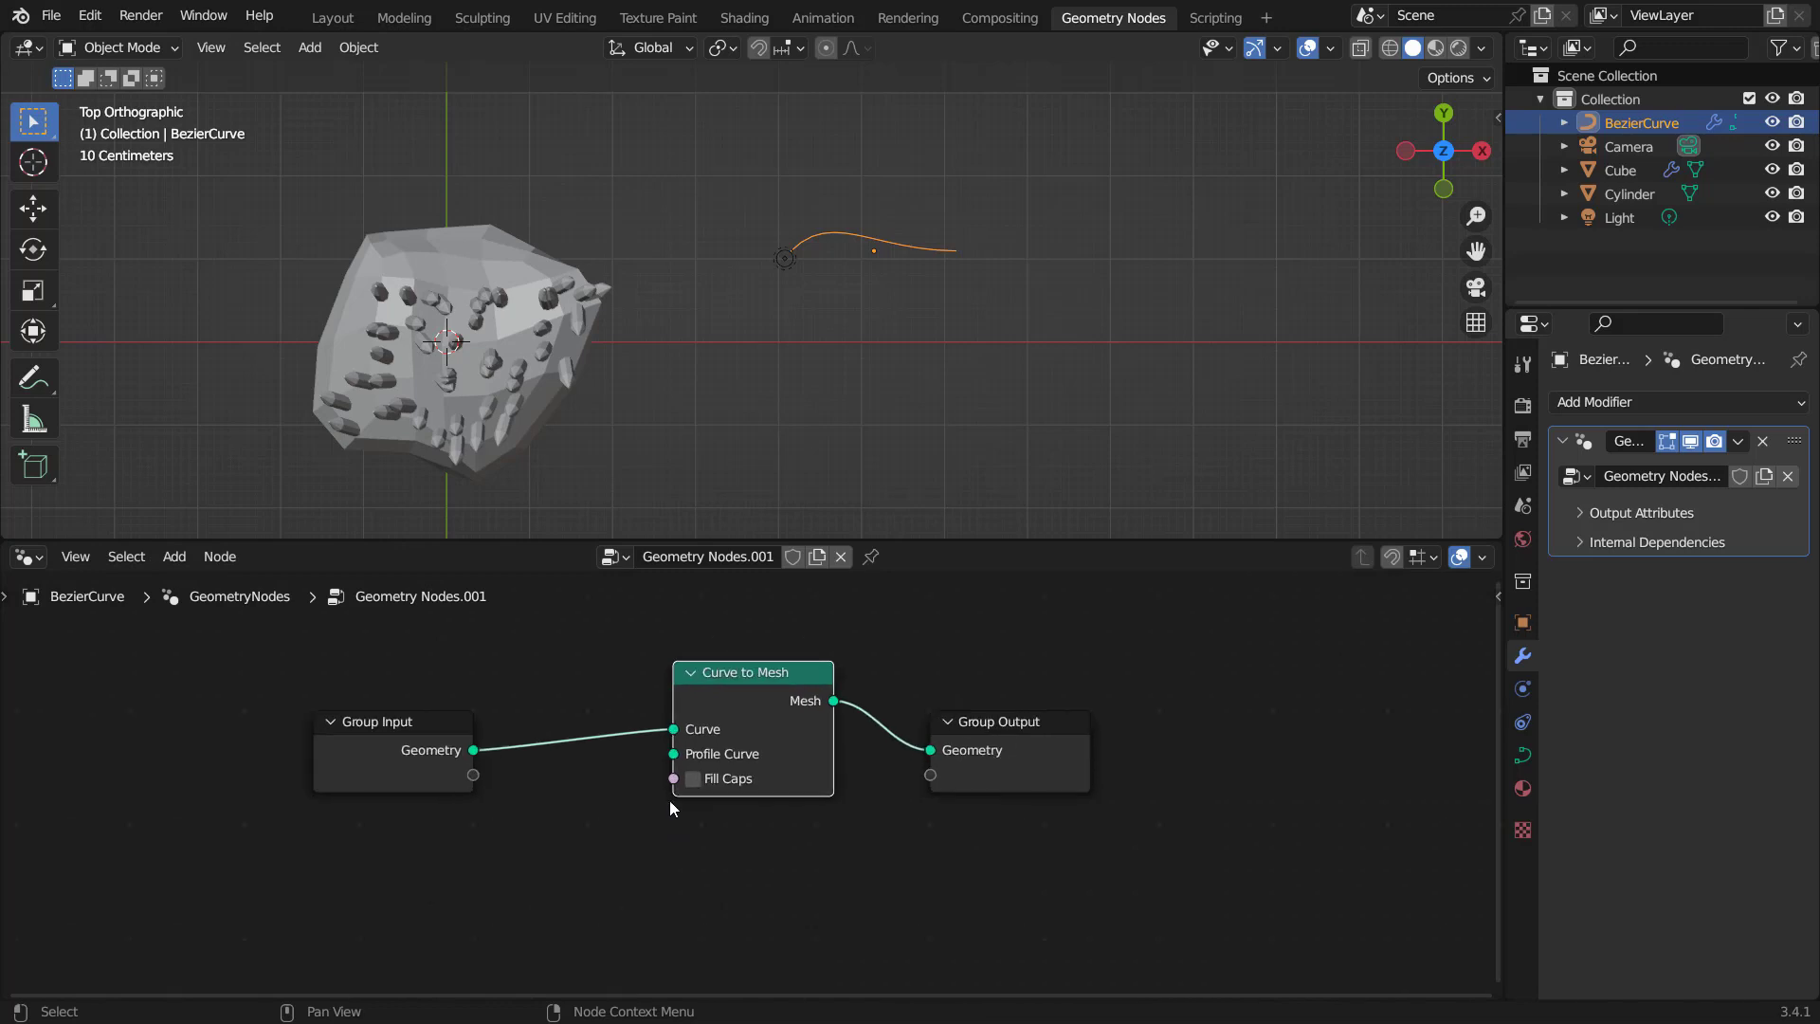
Add a Curve Circle node connected to the Profile Curve of Curve to Mesh and place it below Group Input.
{"action": "left_click_drag", "start_coordinate": [675, 763], "coordinate": [641, 794]}
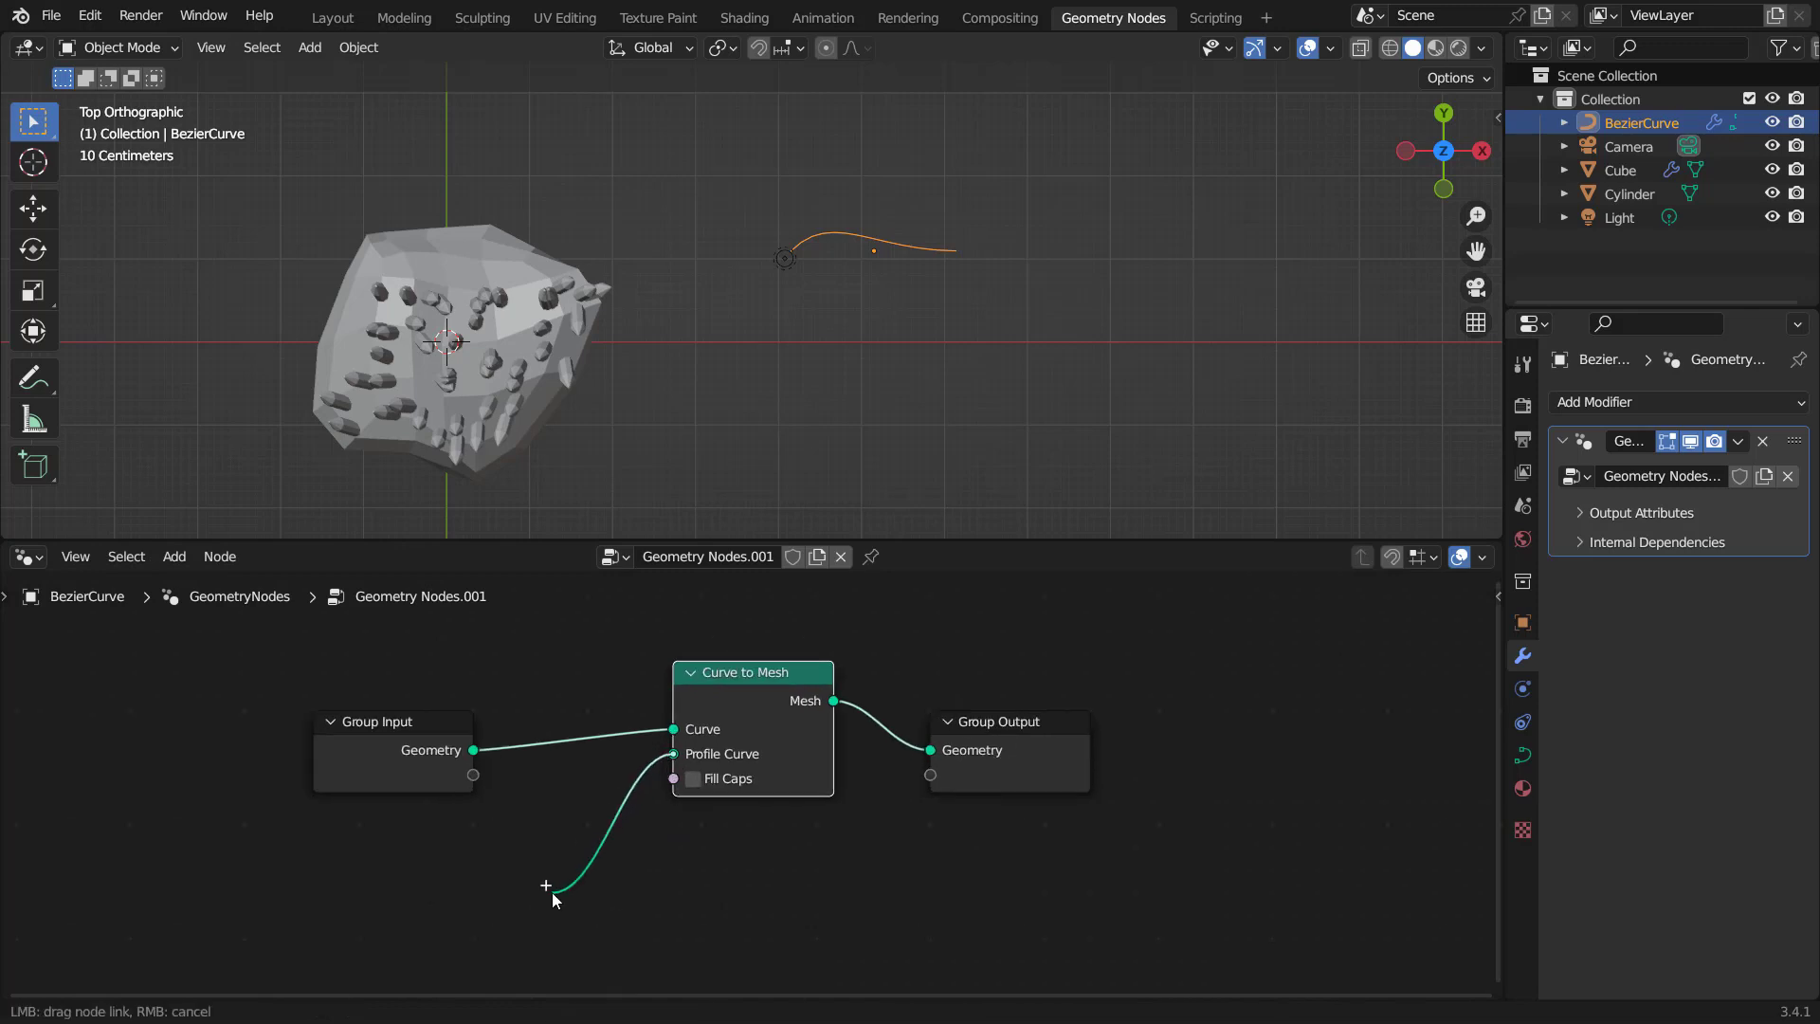
{"action": "left_click_drag", "start_coordinate": [552, 891], "coordinate": [552, 891]}
{"action": "type", "text": "curve cie"}
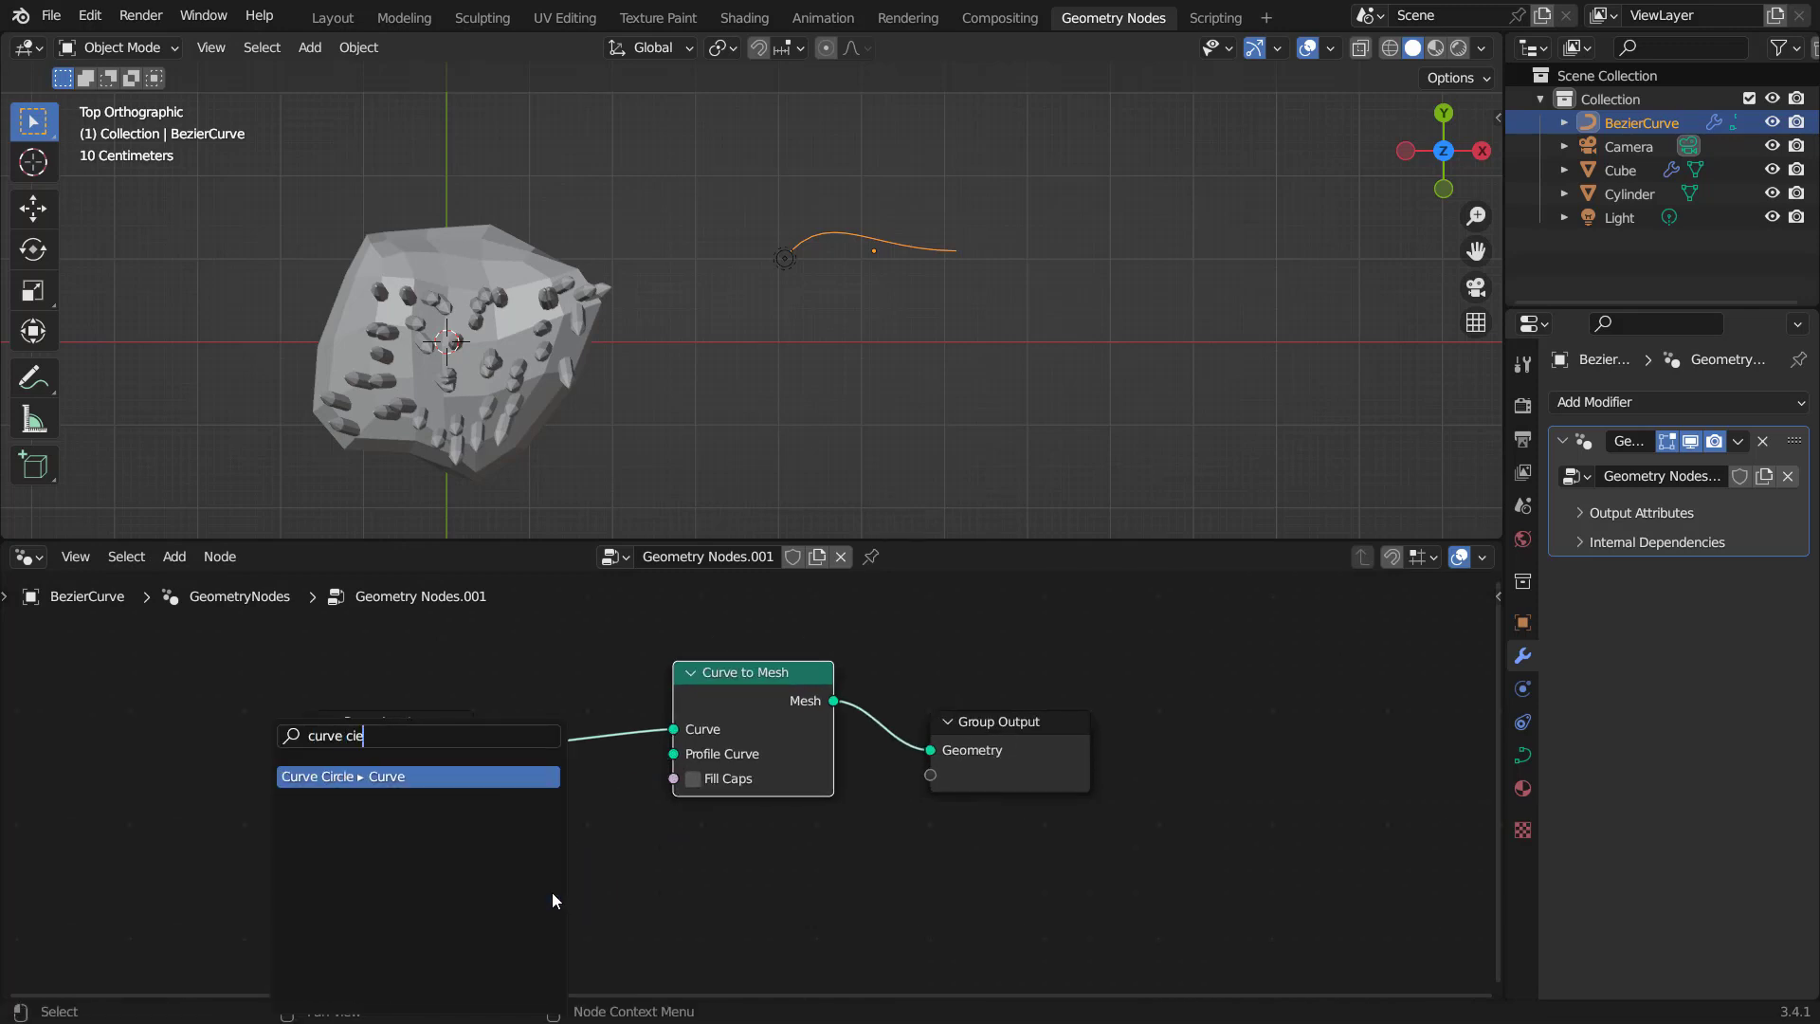
{"action": "left_click", "coordinate": [454, 777]}
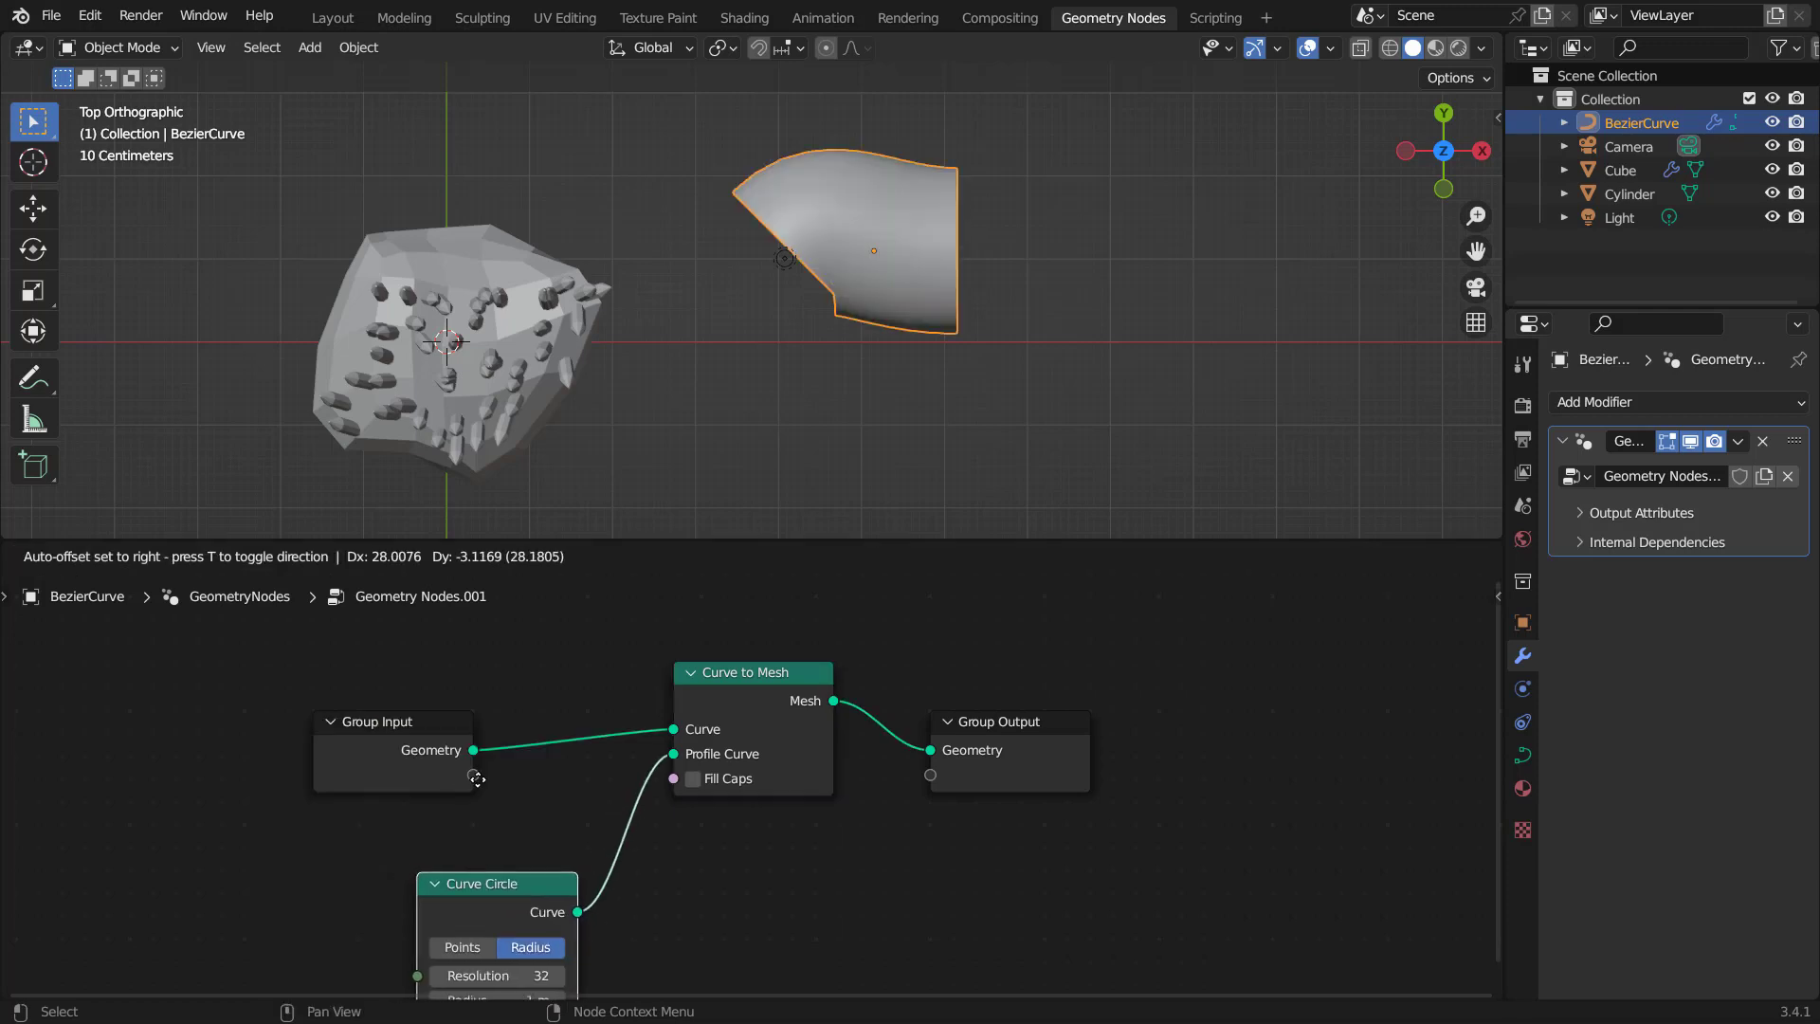
{"action": "left_click", "coordinate": [478, 780]}
{"action": "scroll", "coordinate": [872, 288], "scroll_direction": "down", "scroll_amount": 4}
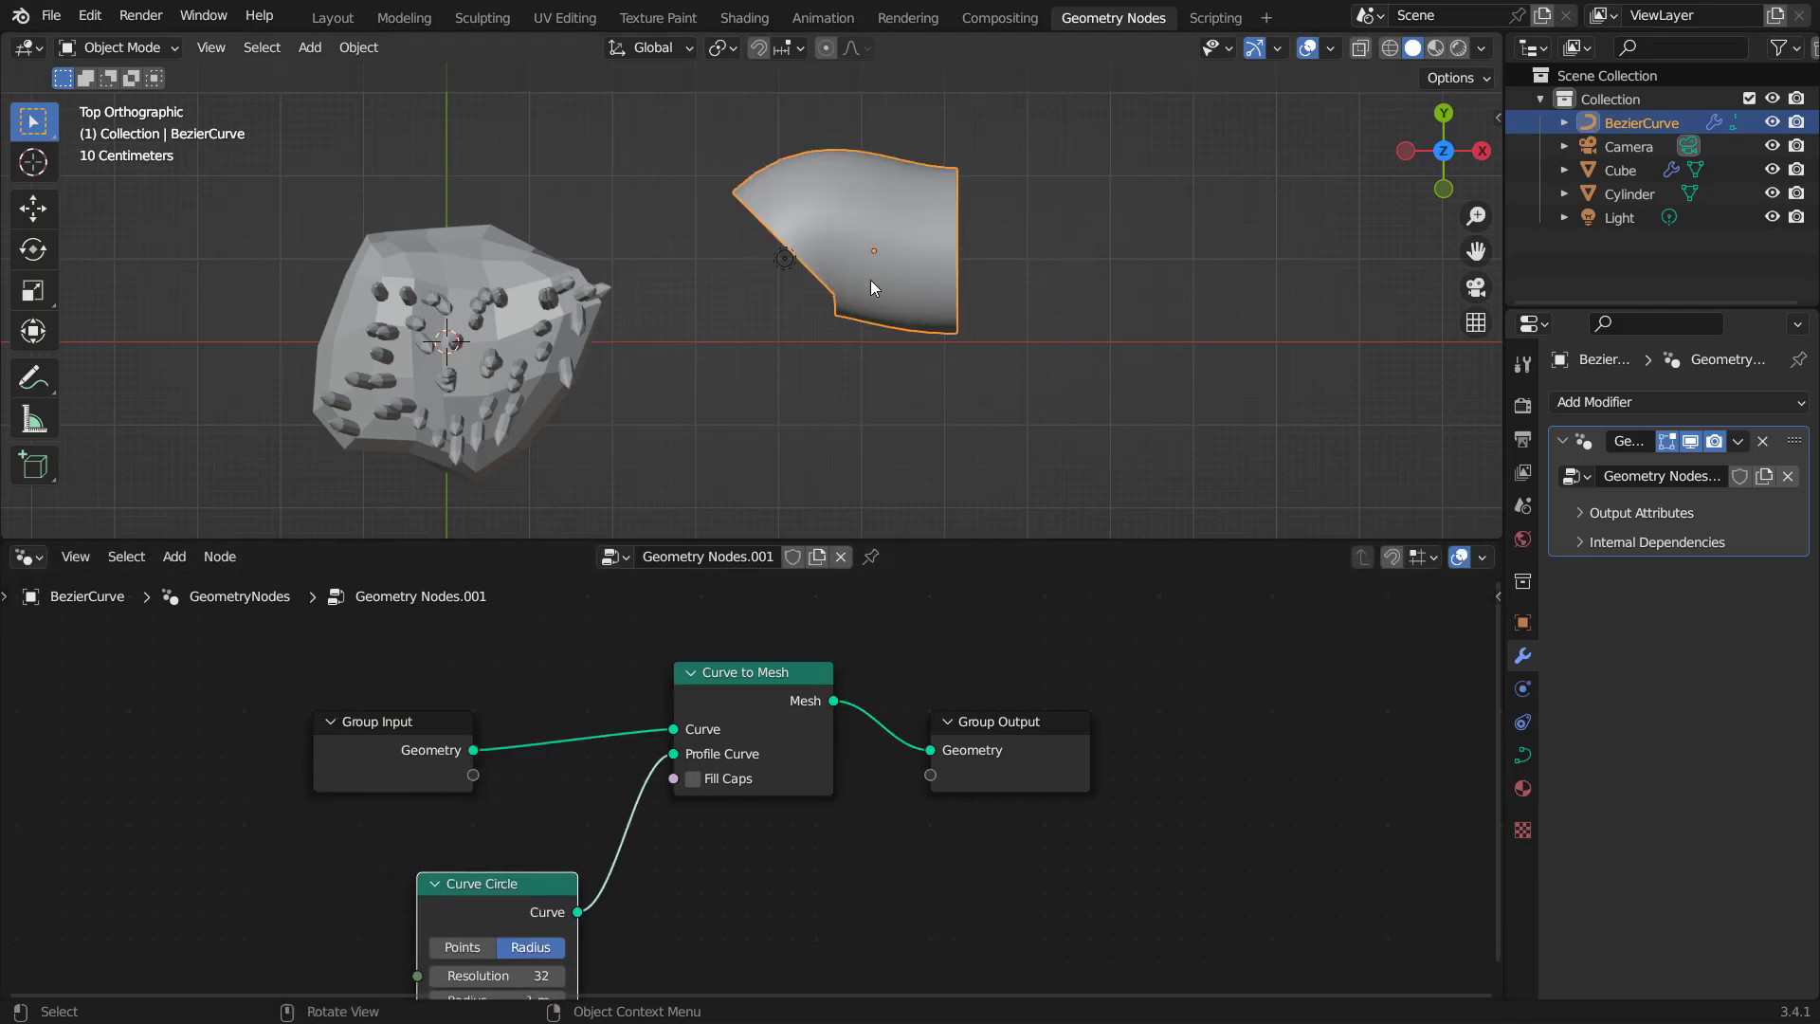
Delete the Bezier curve's existing points and draw a long freehand S-shaped curve passing above the rock.
{"action": "key", "text": "Tab"}
{"action": "scroll", "coordinate": [878, 311], "scroll_direction": "up", "scroll_amount": 1}
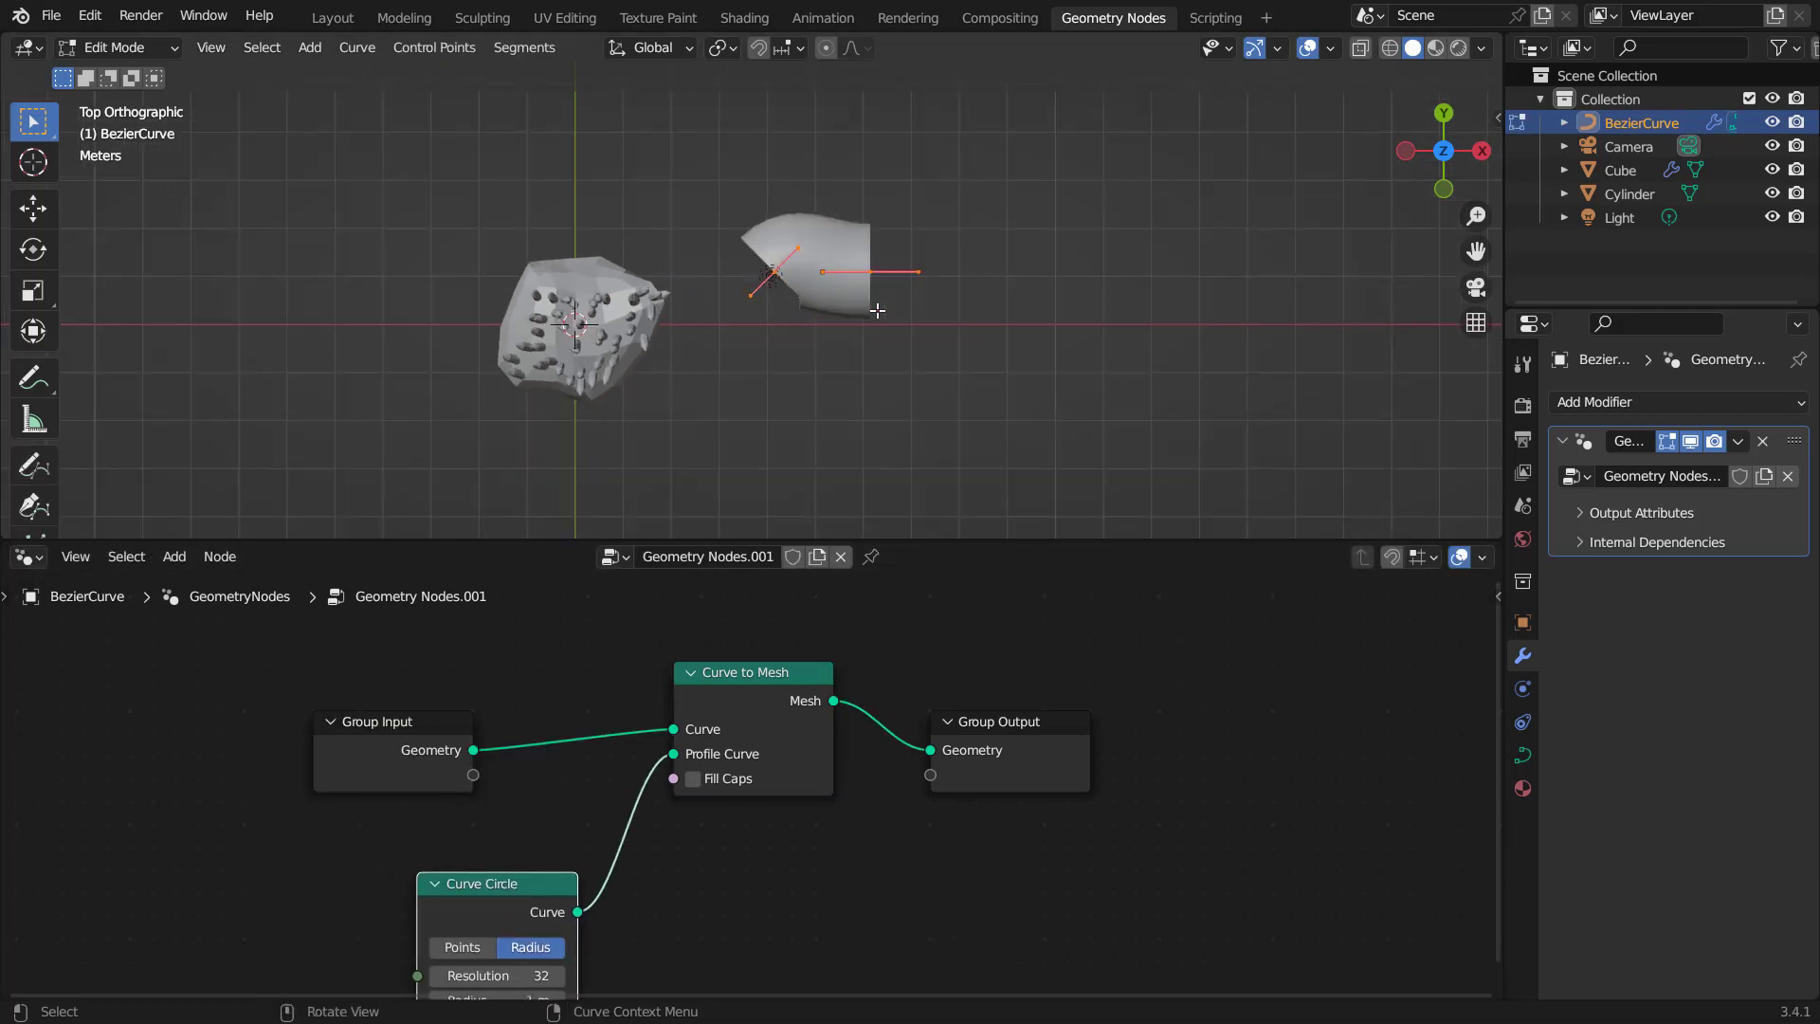
{"action": "key", "text": "x"}
{"action": "left_click", "coordinate": [879, 313]}
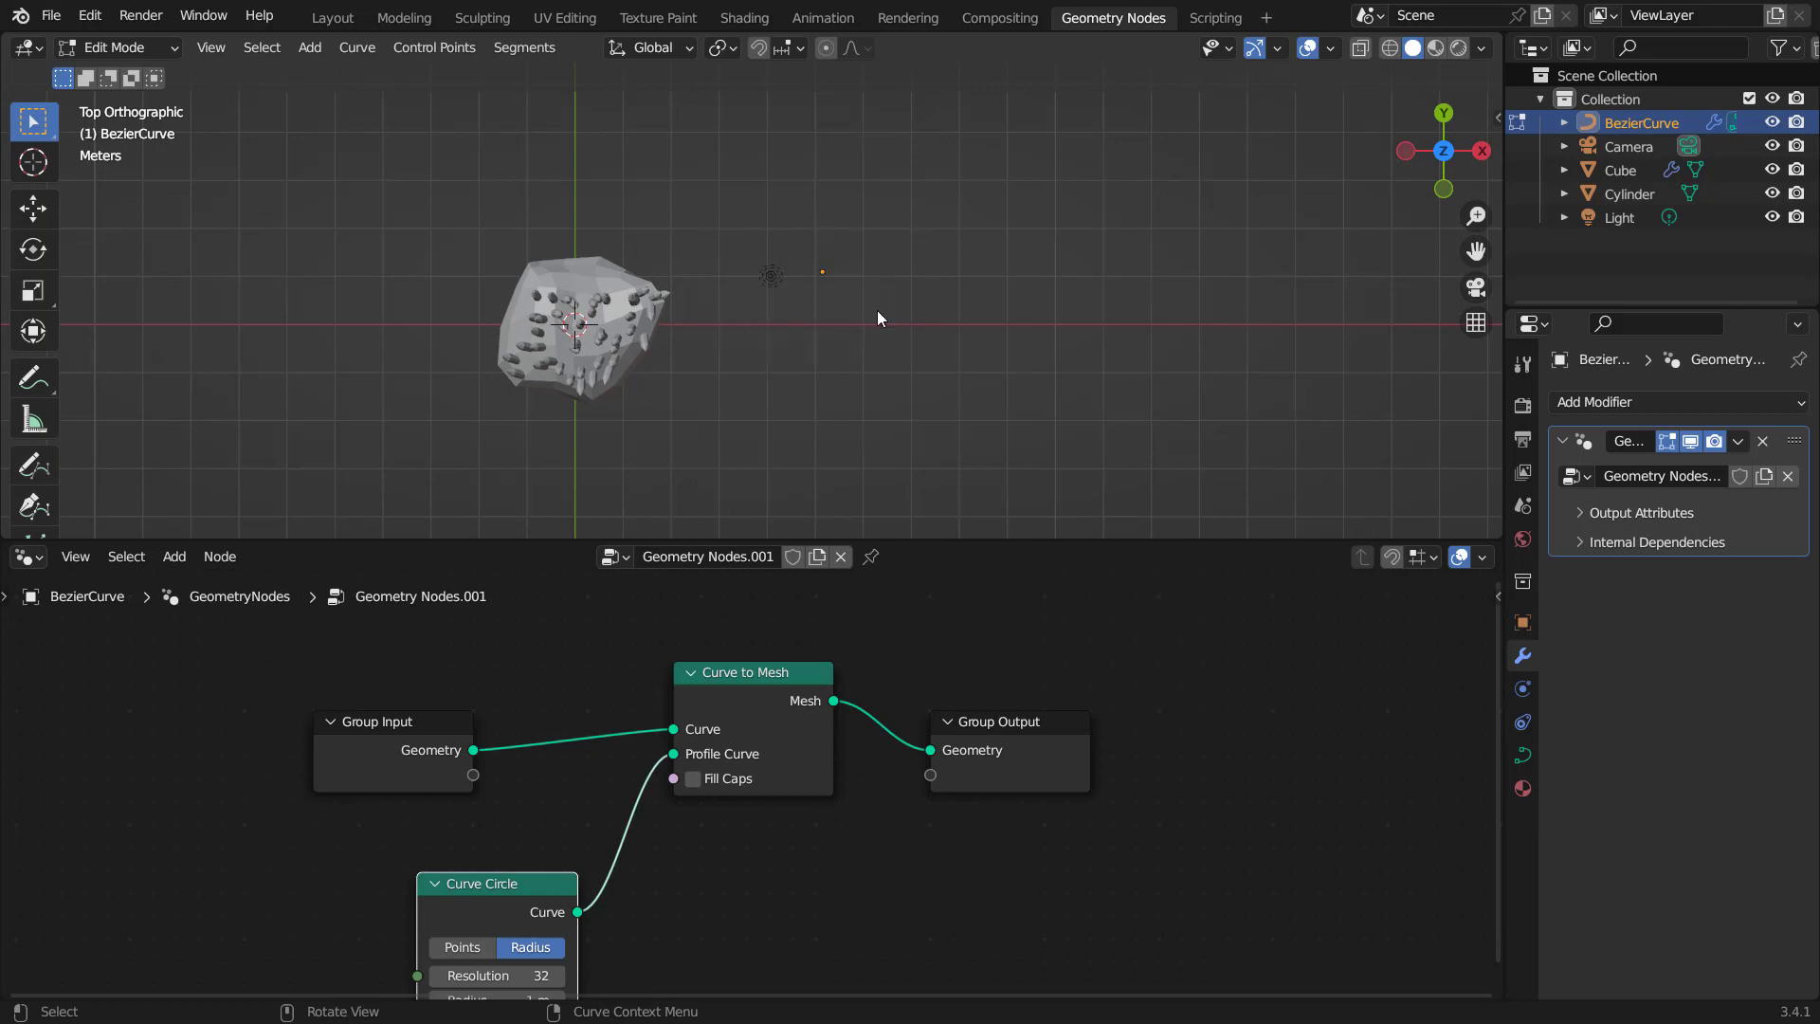
{"action": "left_click", "coordinate": [35, 466]}
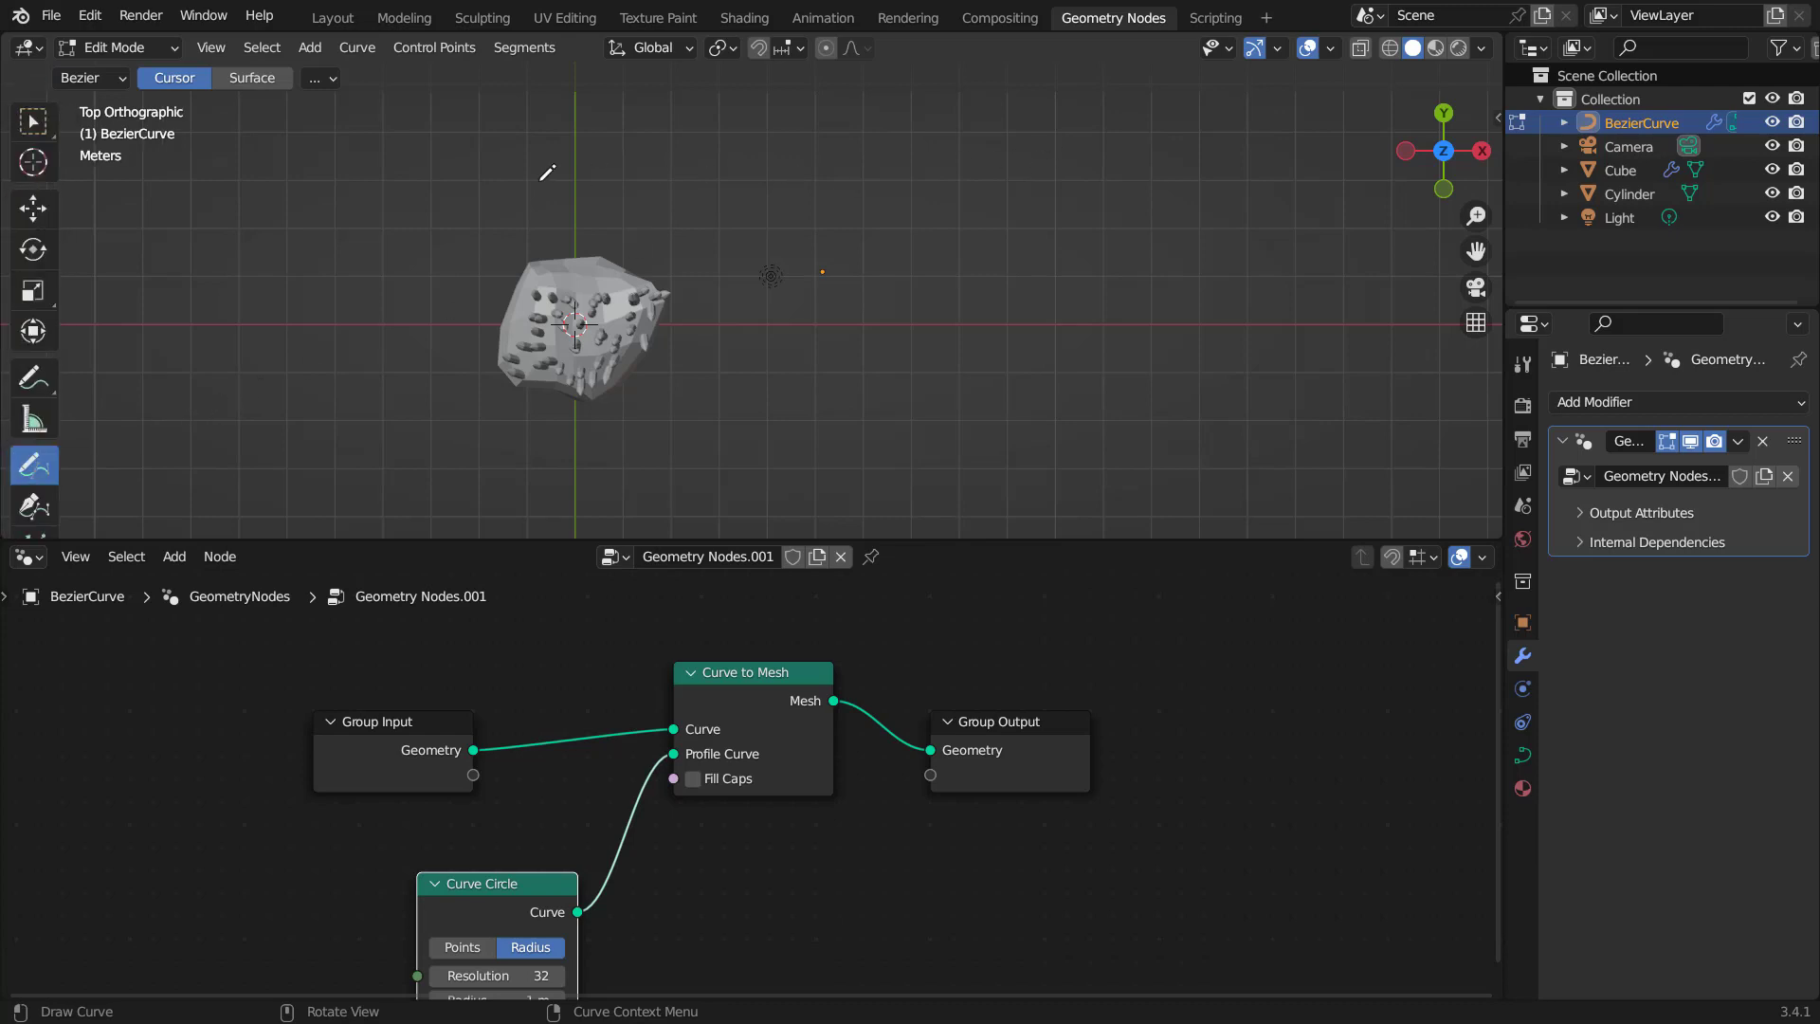
{"action": "left_click_drag", "start_coordinate": [542, 179], "coordinate": [1241, 267]}
{"action": "key", "text": "Tab"}
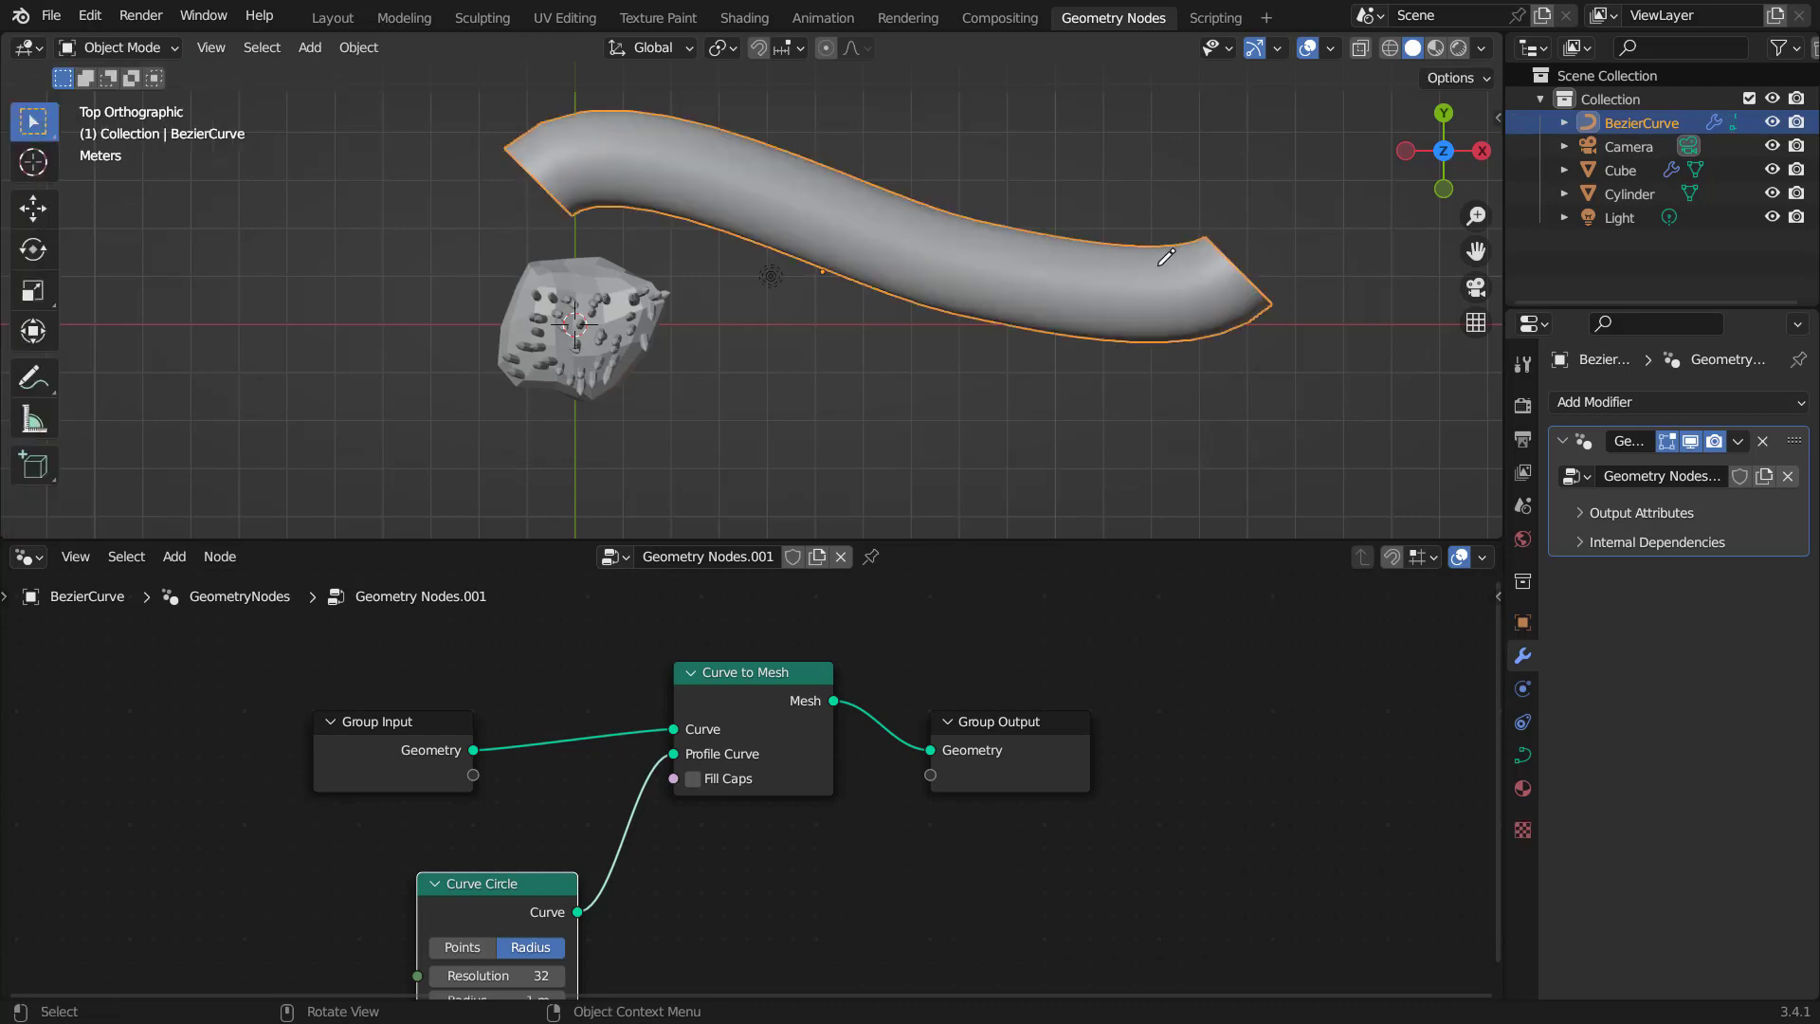
Move Group Input aside and insert a Set Curve Radius node between it and Curve to Mesh.
{"action": "left_click_drag", "start_coordinate": [392, 736], "coordinate": [191, 744]}
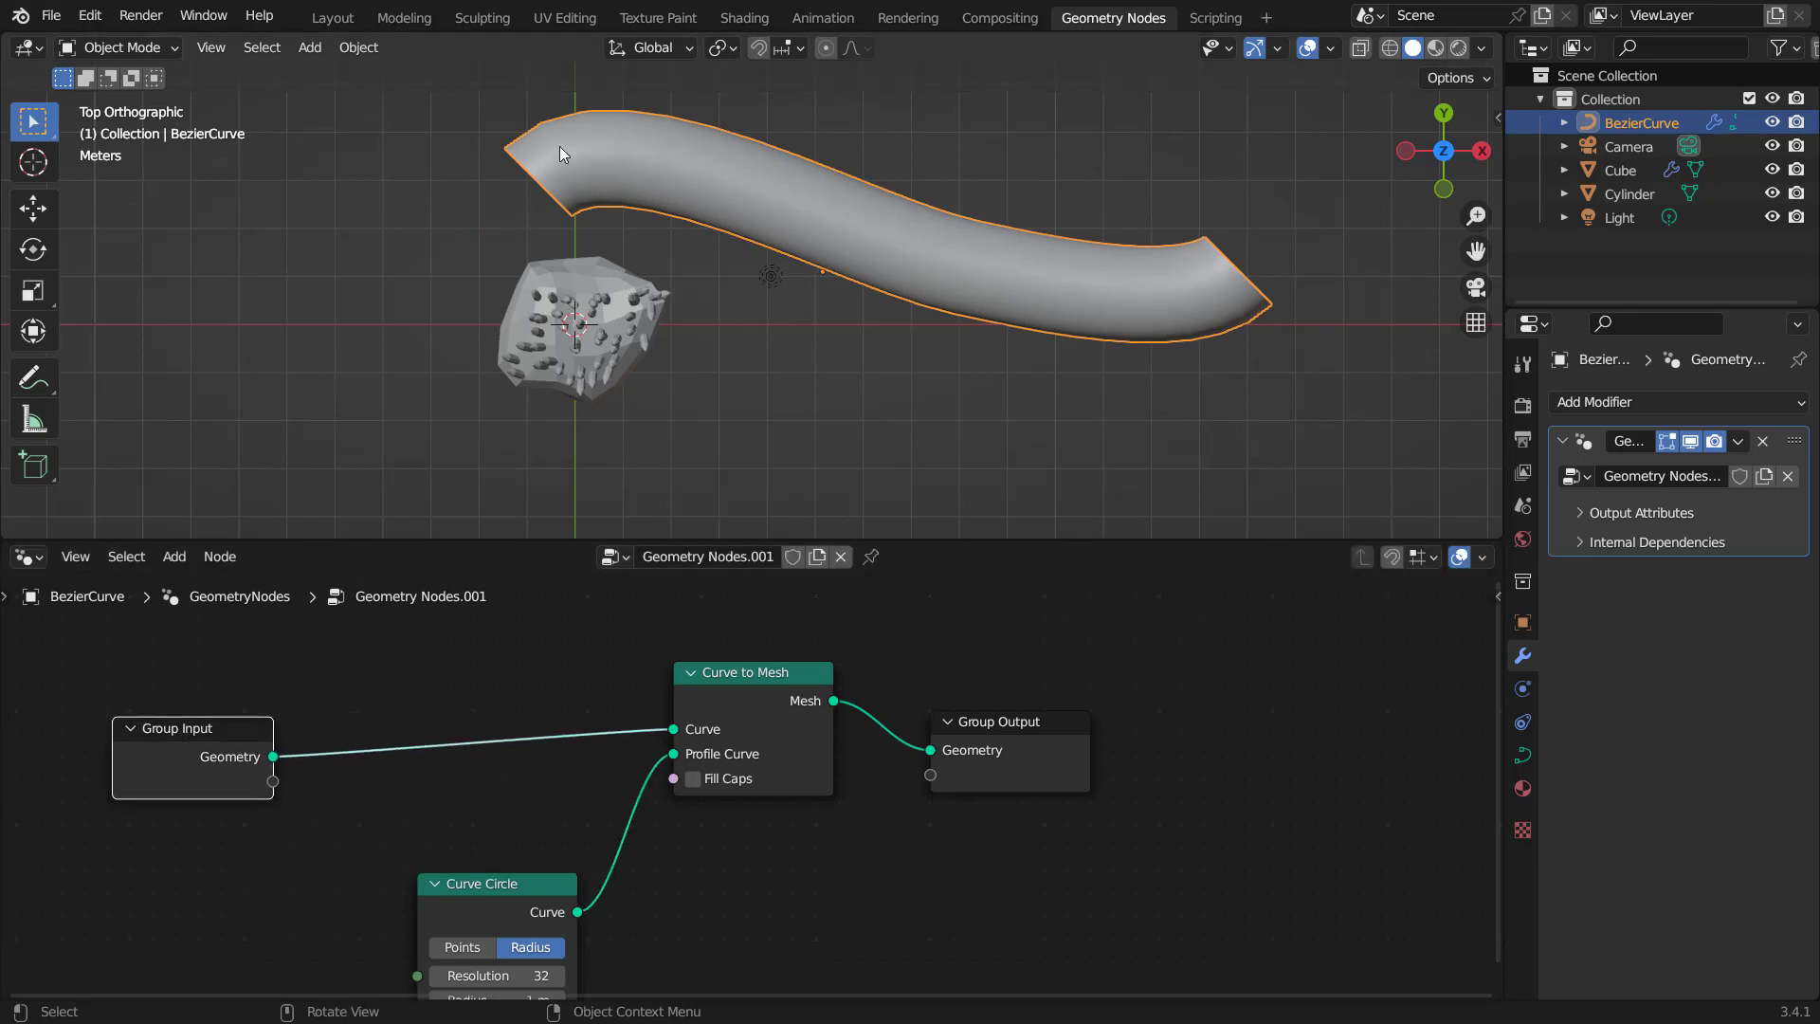
{"action": "middle_click_drag", "start_coordinate": [700, 691], "coordinate": [877, 752]}
{"action": "key", "text": "shift+a"}
{"action": "type", "text": "set c"}
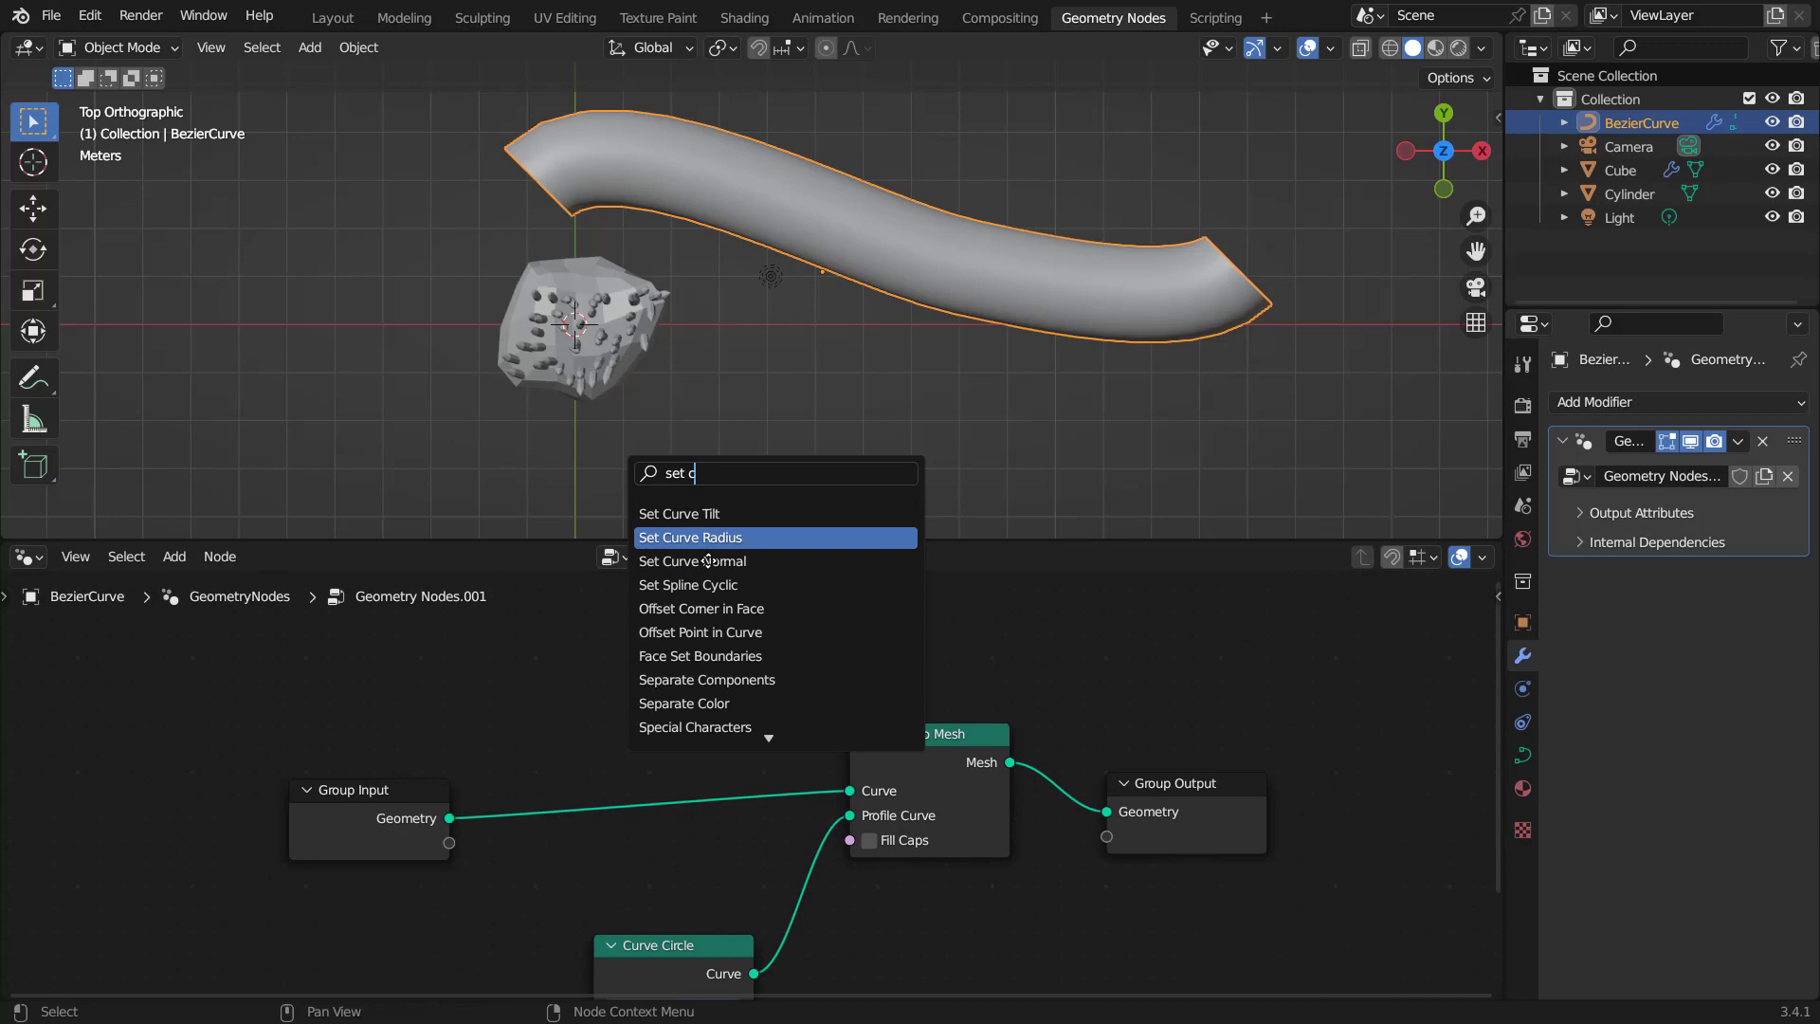
{"action": "key", "text": "Return"}
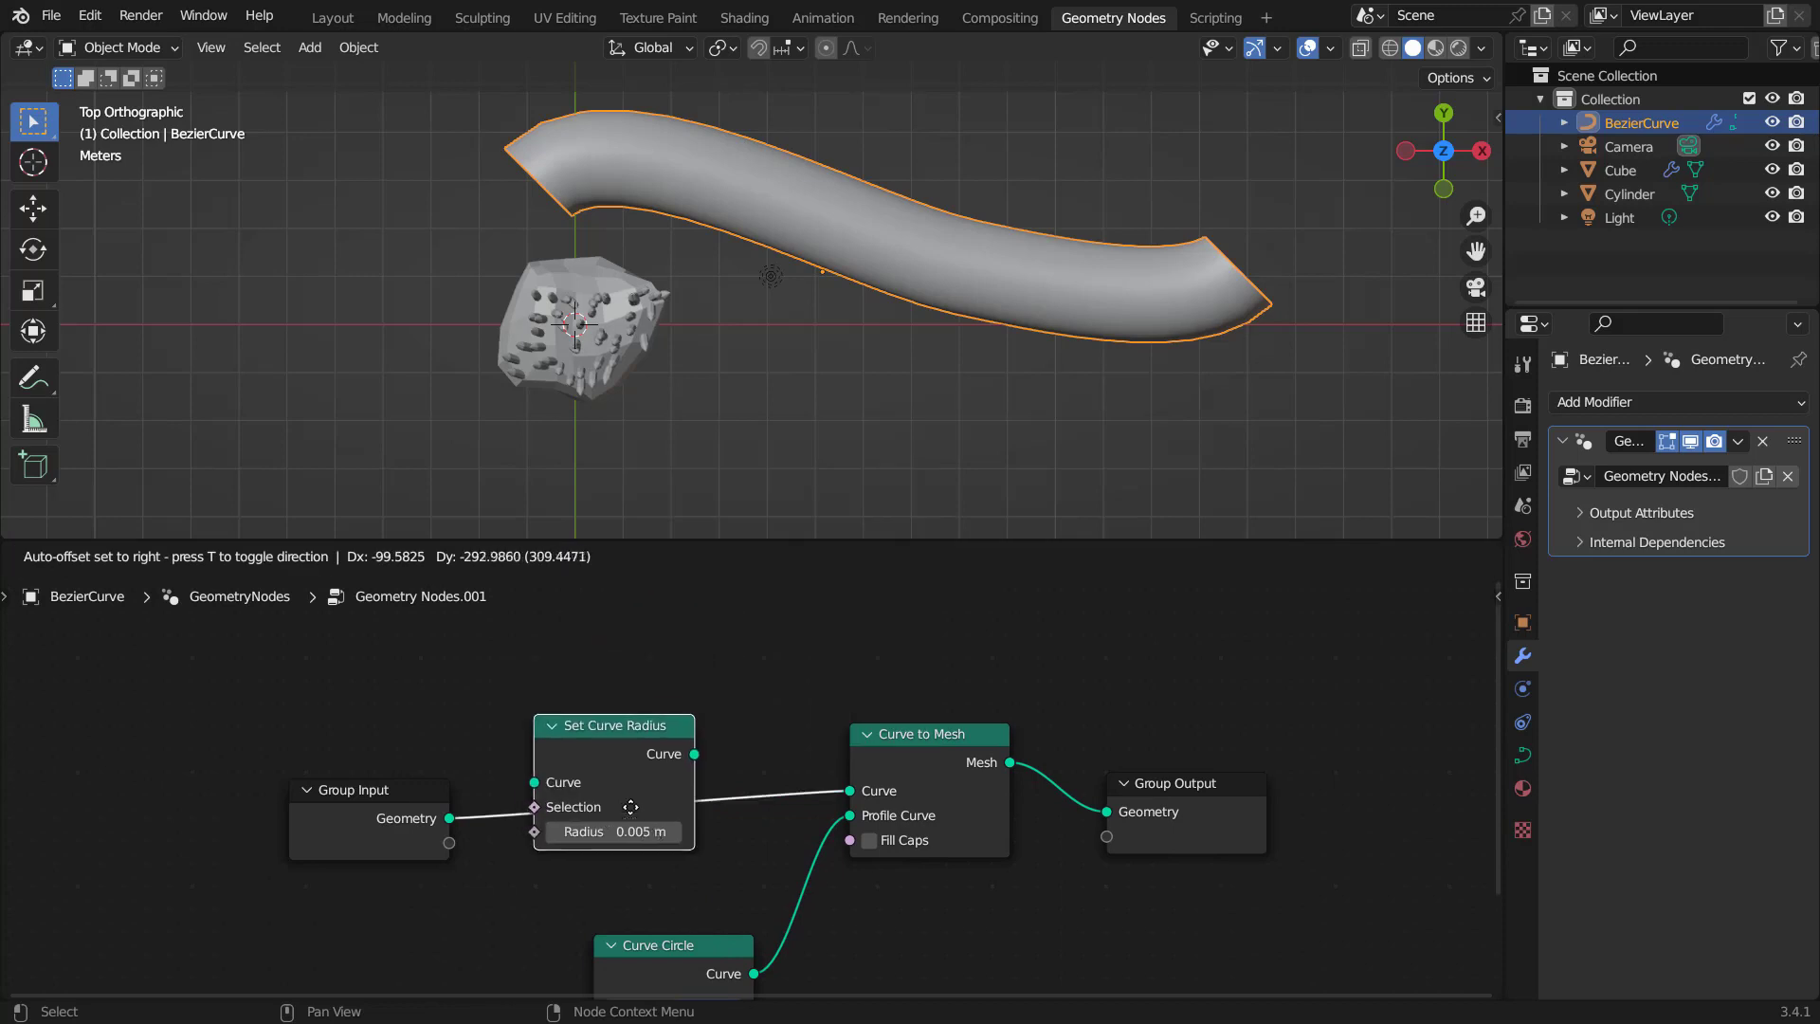
{"action": "left_click", "coordinate": [484, 813]}
{"action": "left_click_drag", "start_coordinate": [398, 813], "coordinate": [361, 794]}
{"action": "scroll", "coordinate": [641, 906], "scroll_direction": "up", "scroll_amount": 2}
{"action": "middle_click_drag", "start_coordinate": [680, 890], "coordinate": [847, 837]}
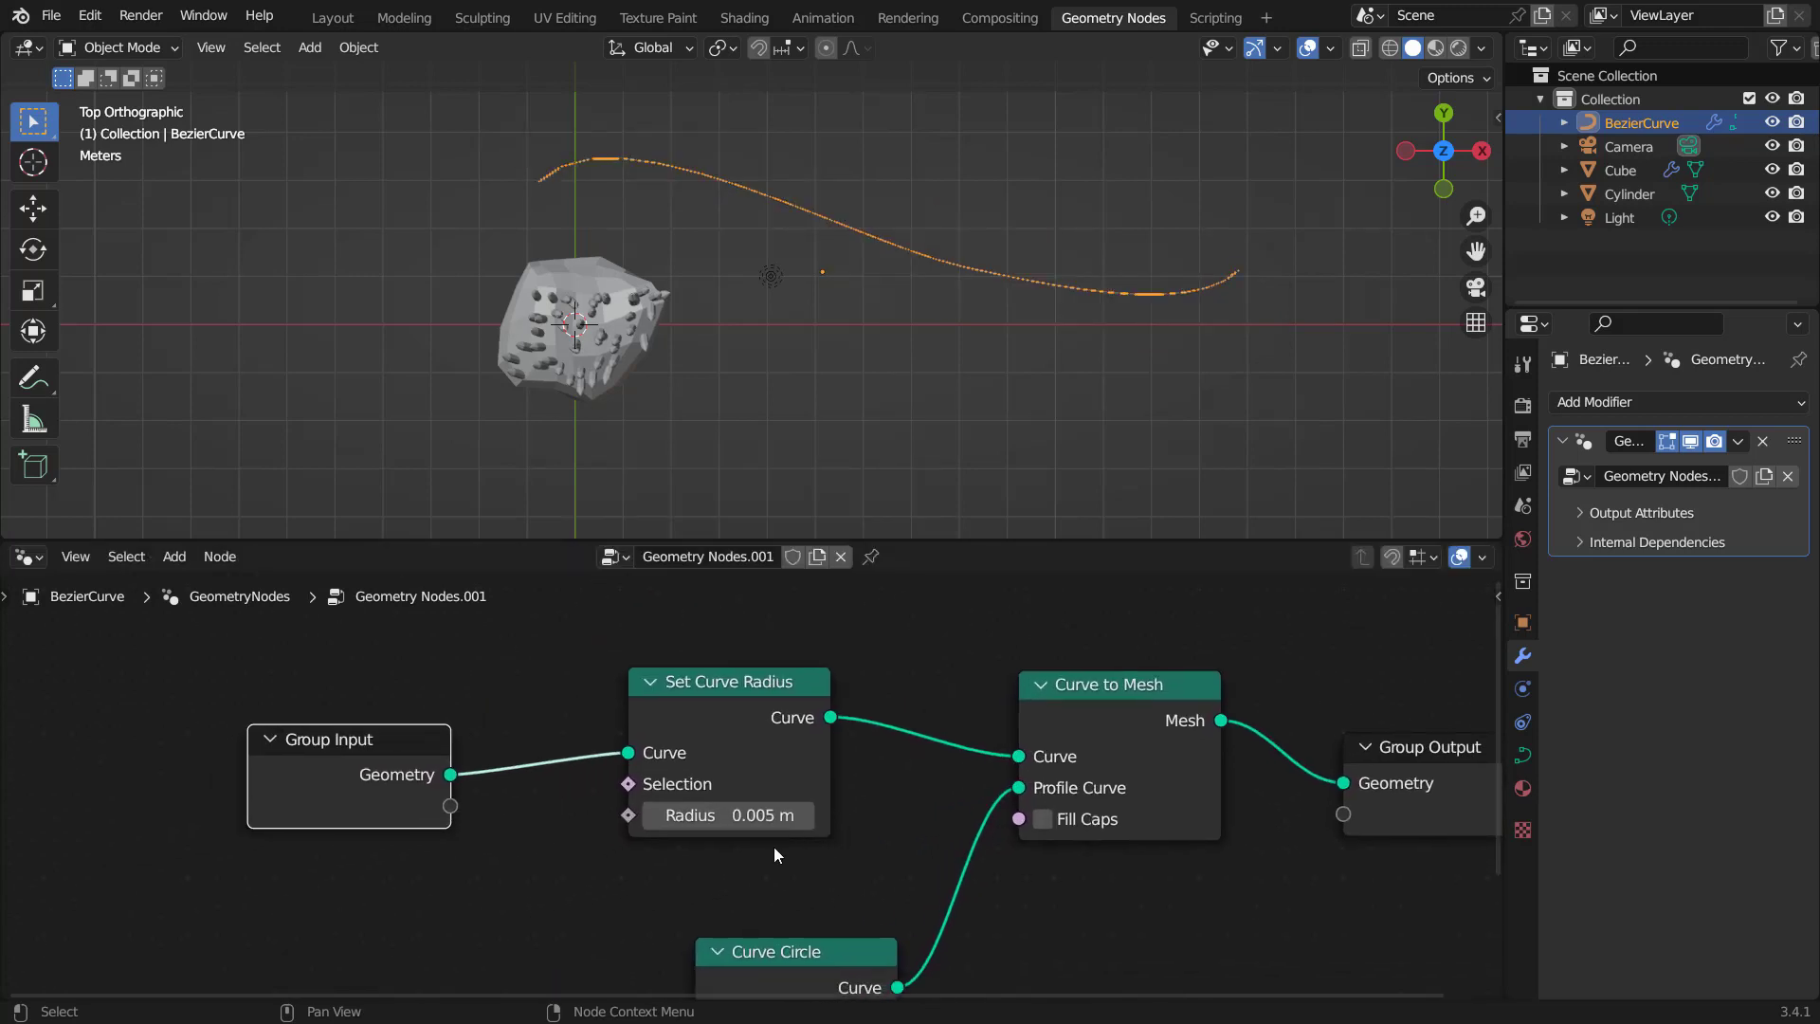
Try a different Radius value on the Set Curve Radius node and undo the change.
{"action": "left_click_drag", "start_coordinate": [733, 816], "coordinate": [811, 815], "text": "shift"}
{"action": "key", "text": "ctrl+z"}
{"action": "middle_click_drag", "start_coordinate": [622, 882], "coordinate": [709, 812]}
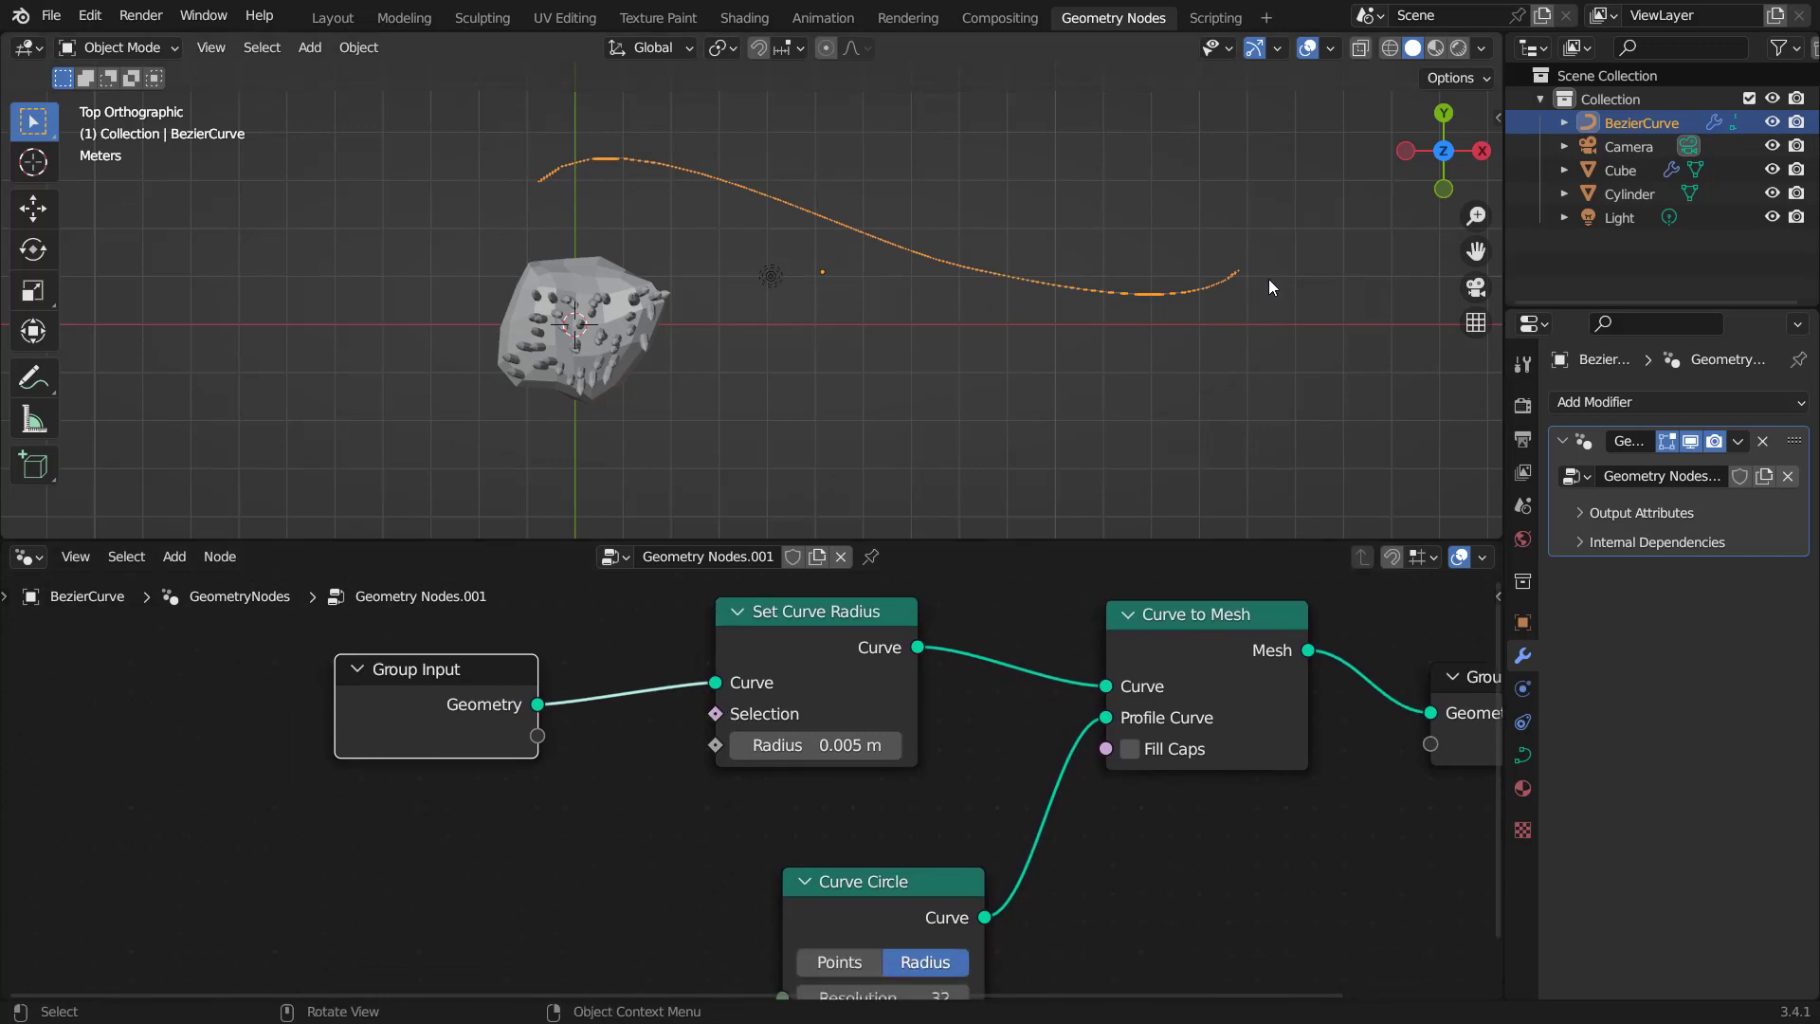
Add a Spline Parameter node with its Factor feeding the Radius of Set Curve Radius, placed below Group Input.
{"action": "left_click_drag", "start_coordinate": [715, 745], "coordinate": [565, 855]}
{"action": "type", "text": "spline par"}
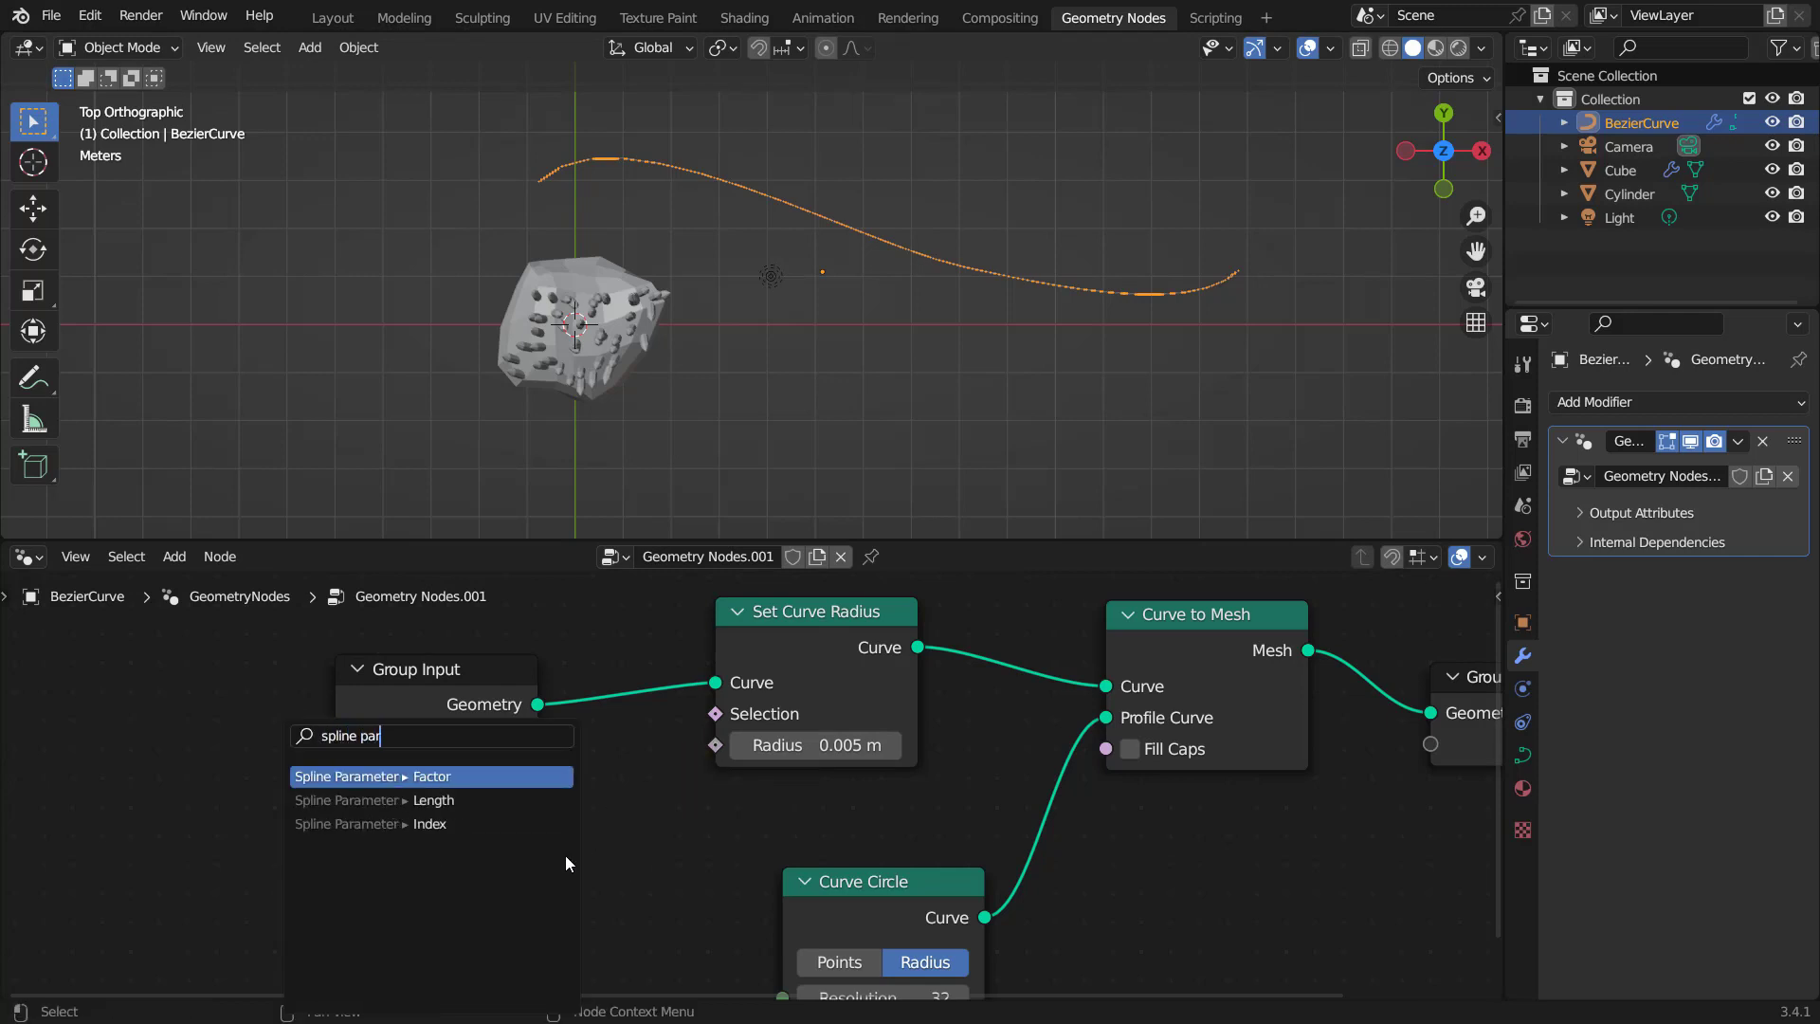
{"action": "left_click", "coordinate": [463, 774]}
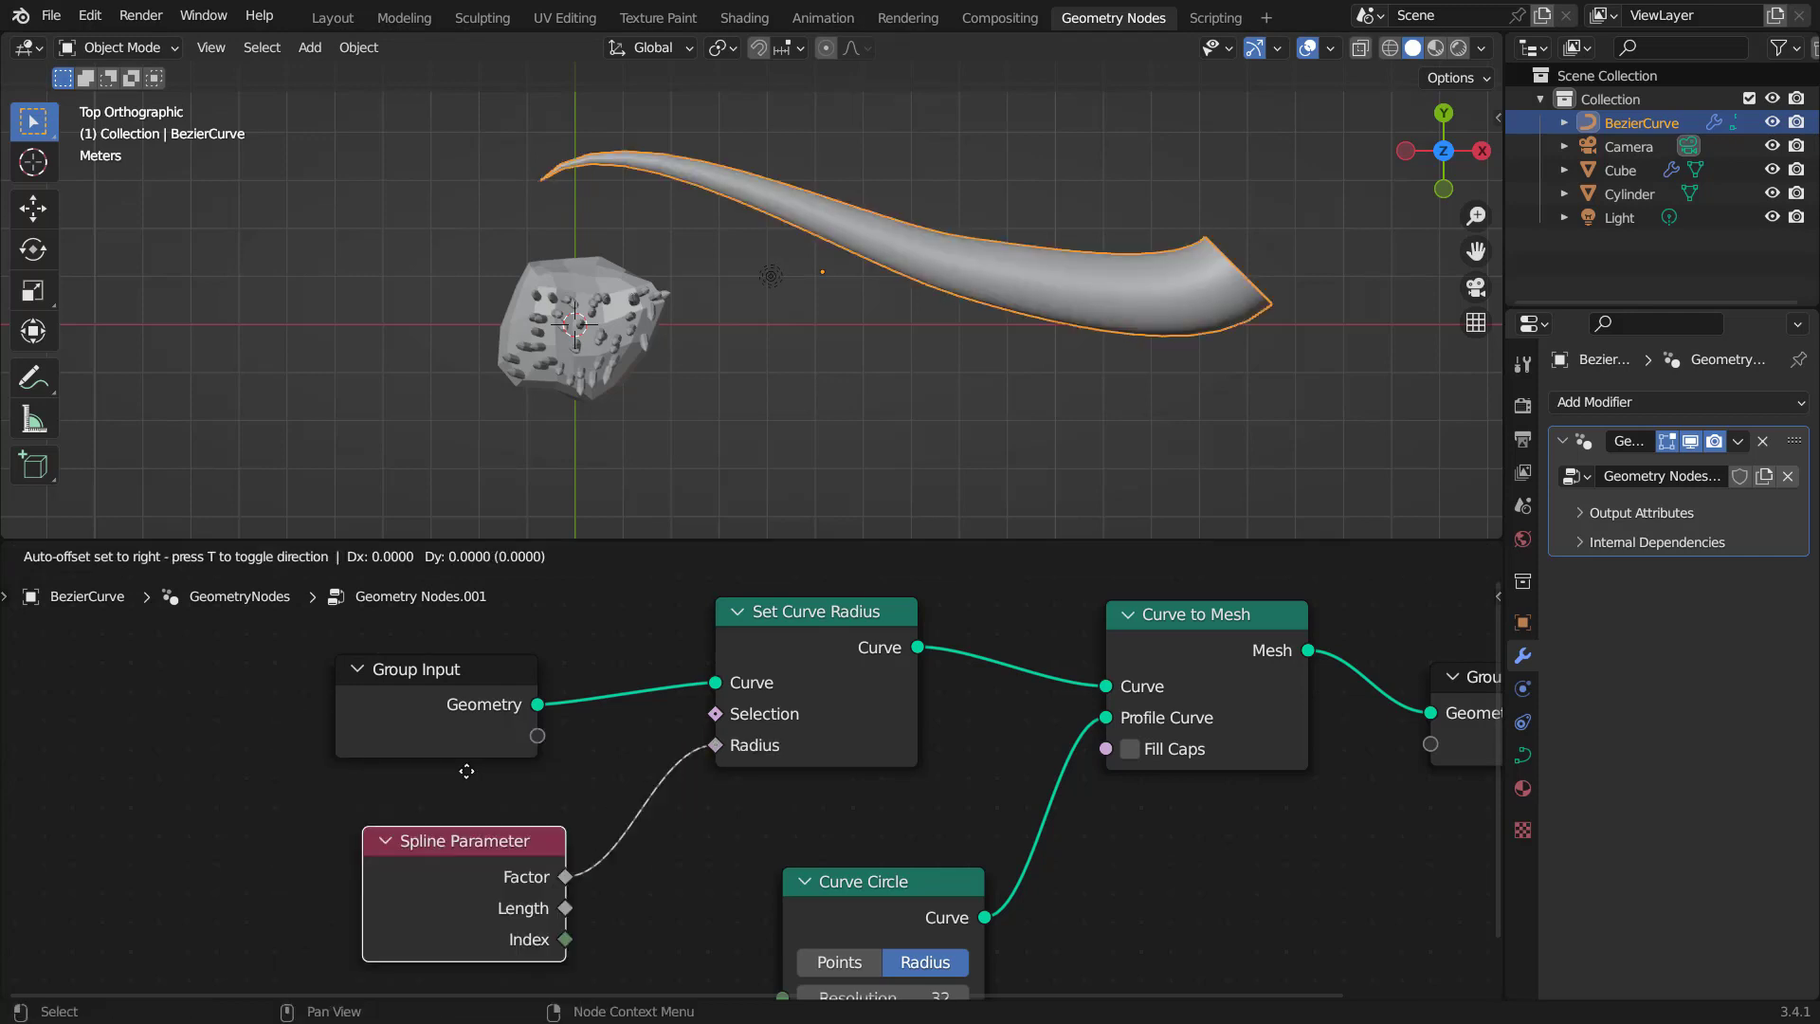
{"action": "left_click", "coordinate": [601, 906]}
Annotate the tube's thin end with 0 and its thick end with 1, and remove the annotation layer.
{"action": "left_click", "coordinate": [34, 377]}
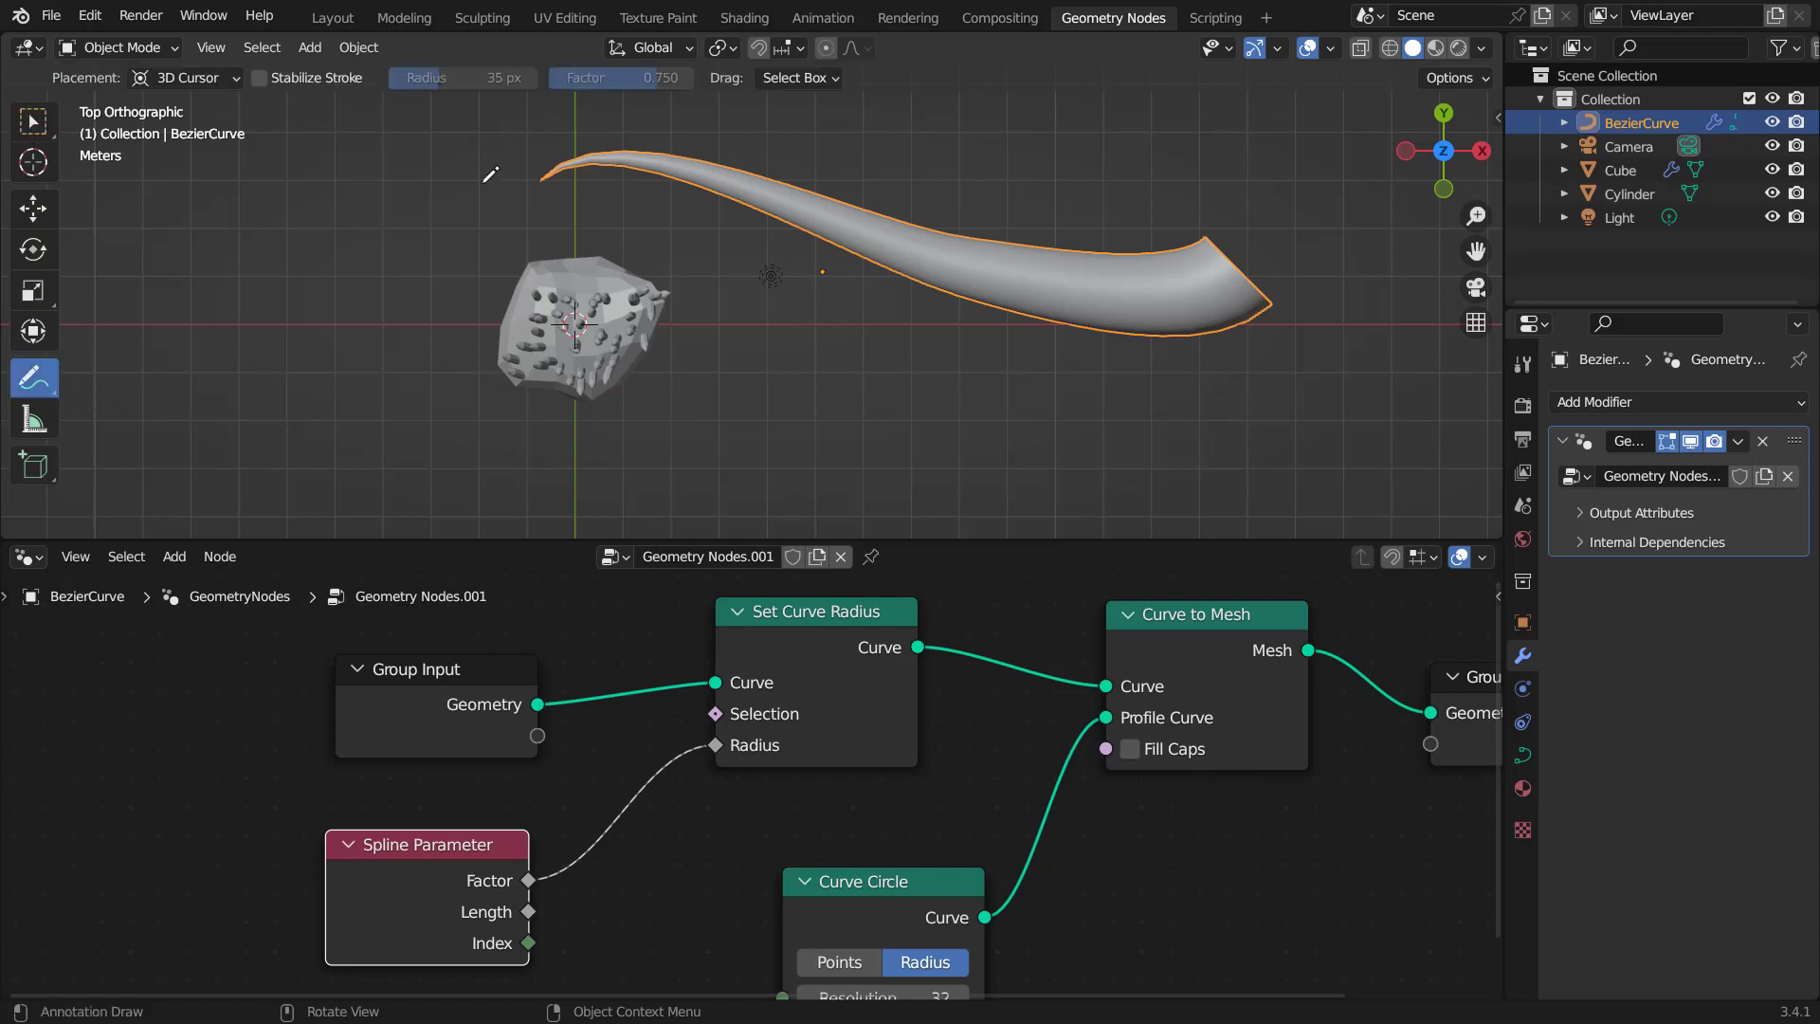
{"action": "left_click_drag", "start_coordinate": [538, 201], "coordinate": [566, 160]}
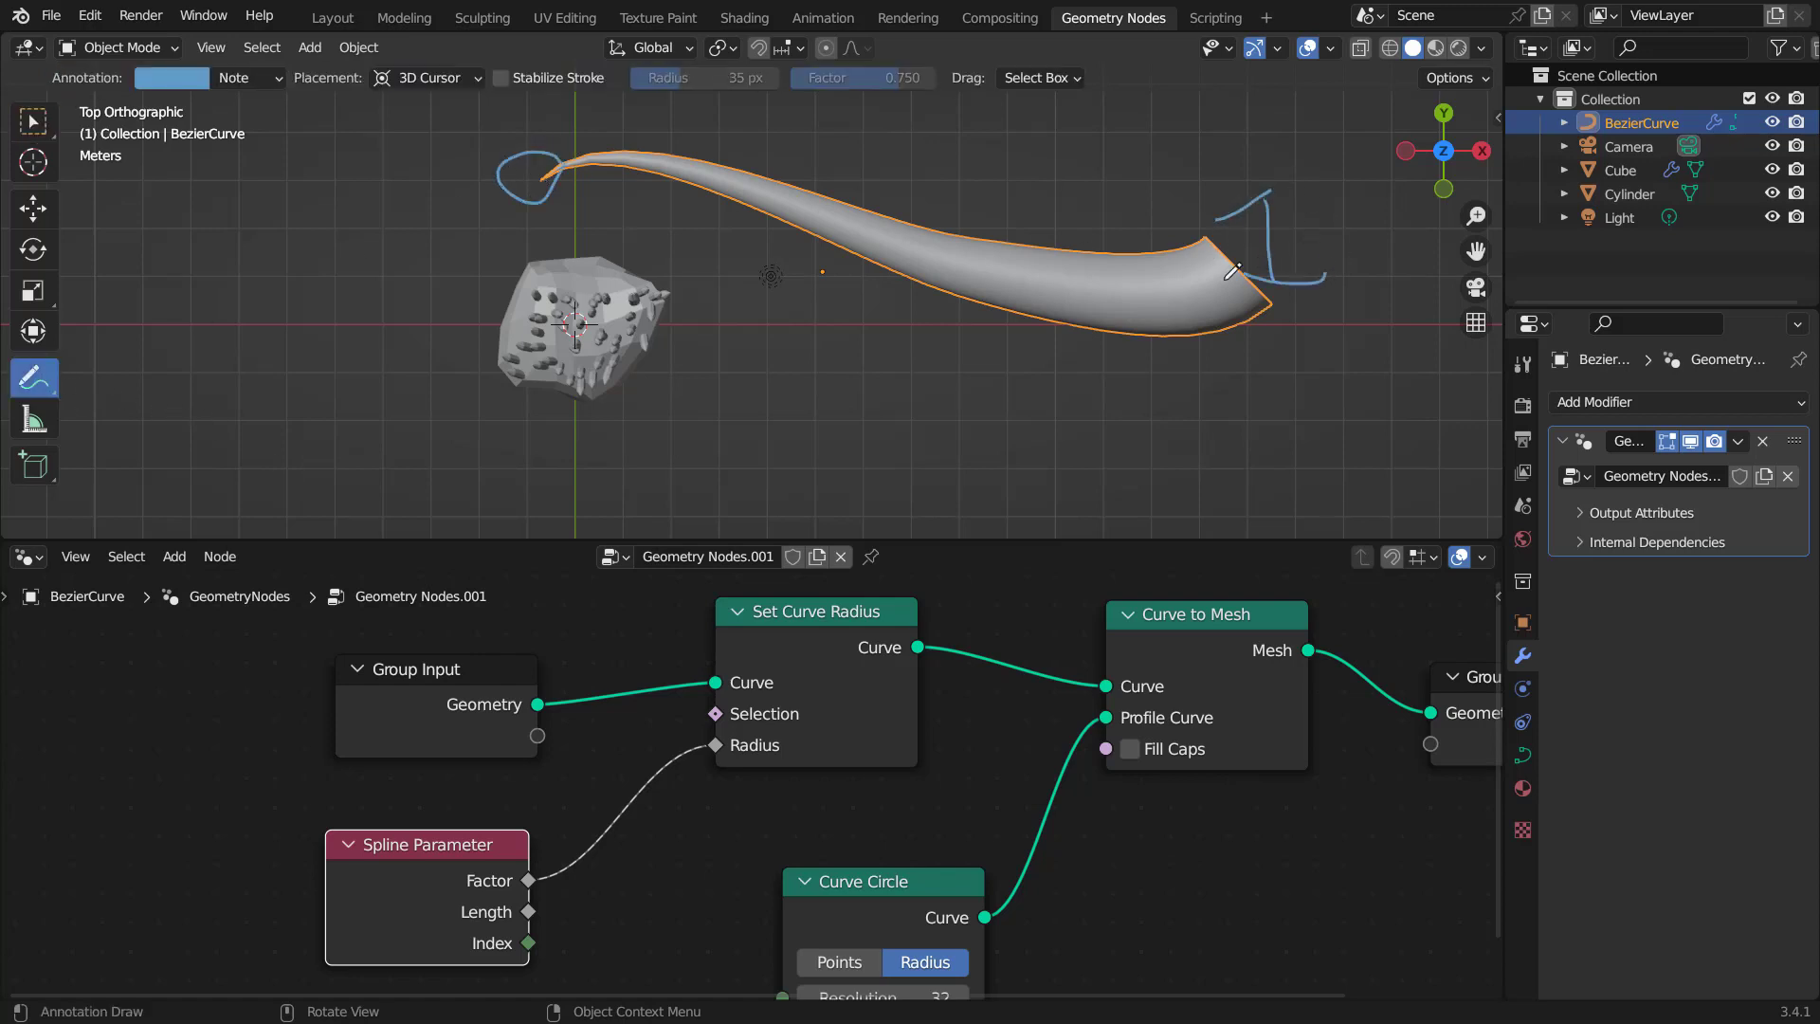
{"action": "left_click", "coordinate": [240, 80]}
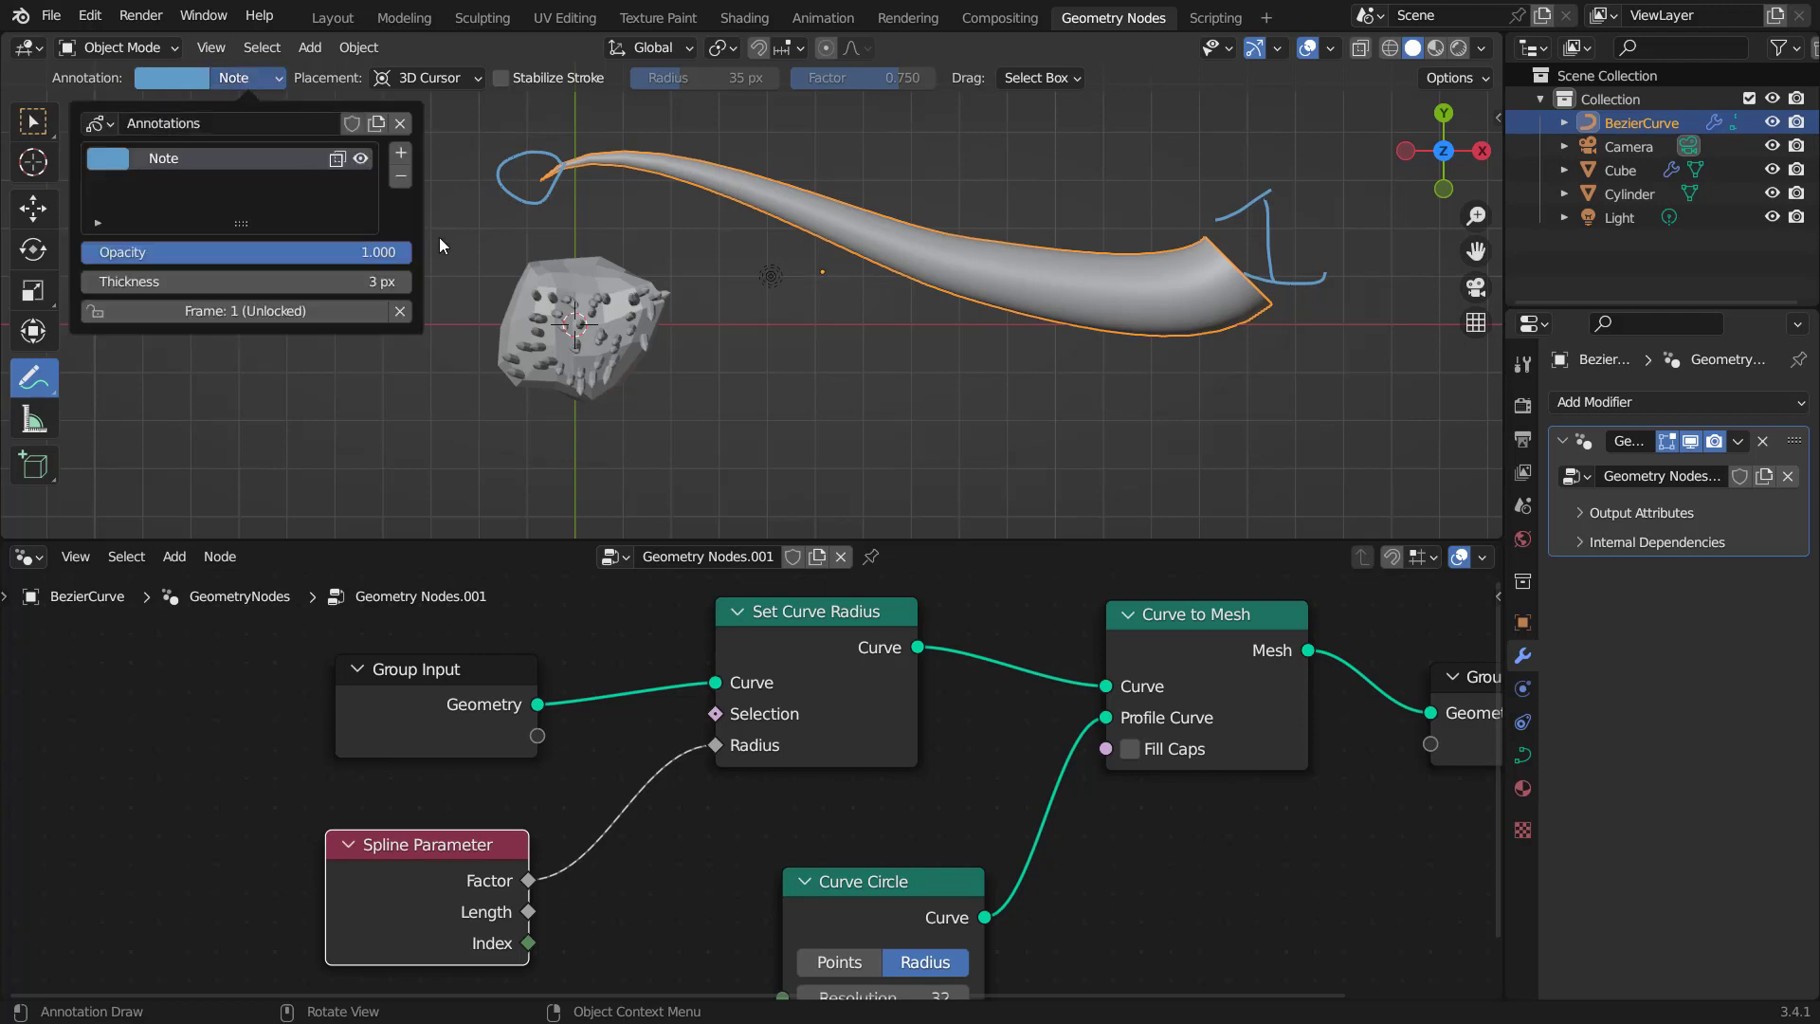
{"action": "left_click", "coordinate": [401, 181]}
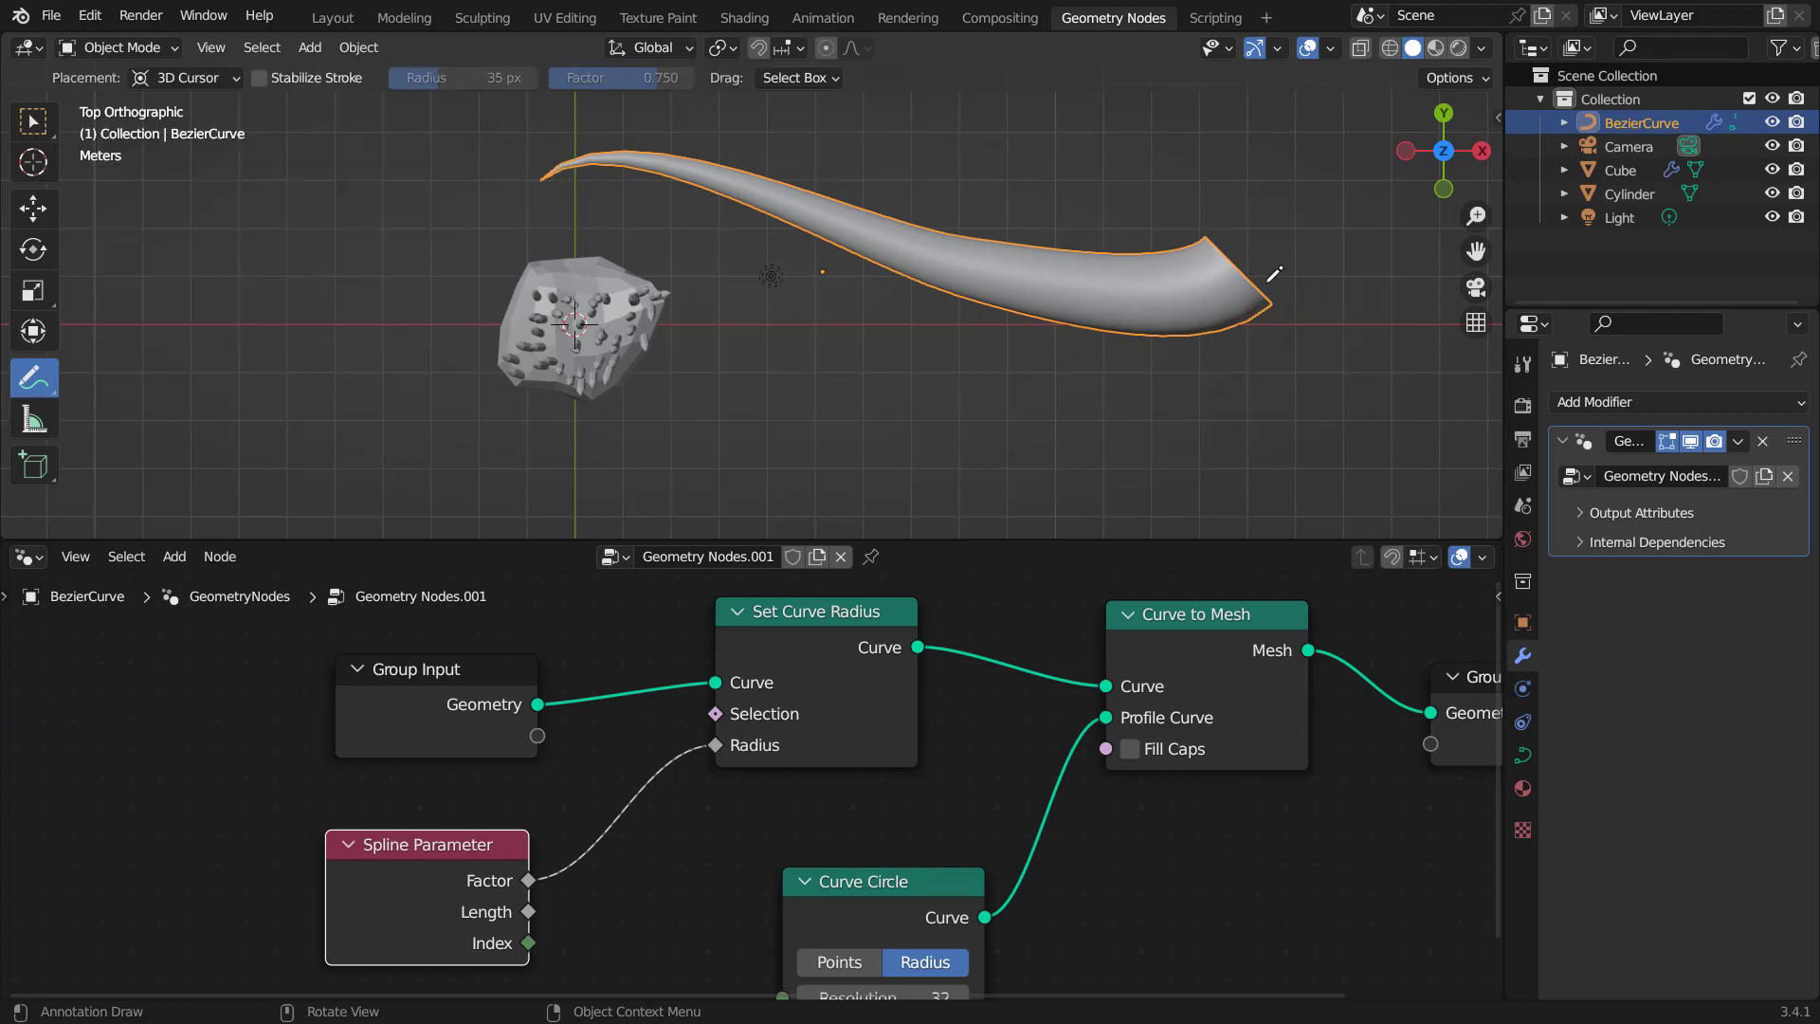
Insert a Map Range node between the Spline Parameter Factor and the curve radius, and move Curve Circle clear of it.
{"action": "middle_click_drag", "start_coordinate": [630, 897], "coordinate": [617, 717]}
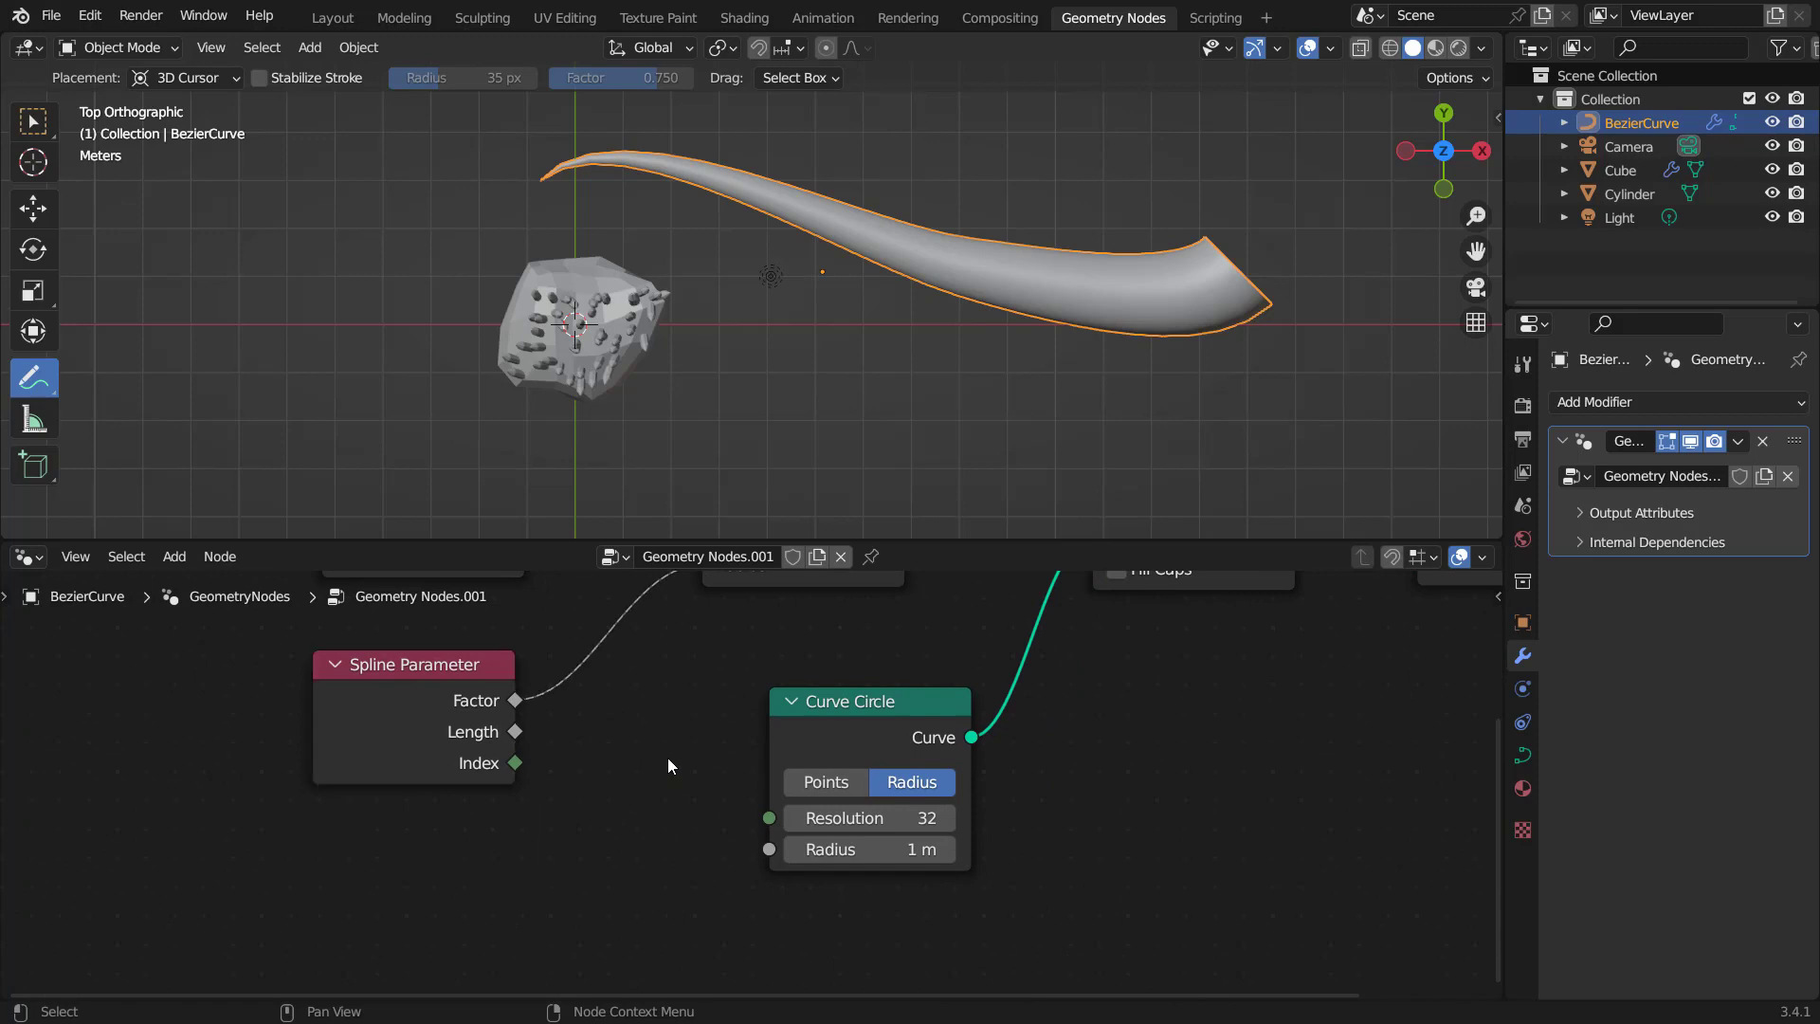
{"action": "key", "text": "shift+a"}
{"action": "left_click", "coordinate": [582, 472]}
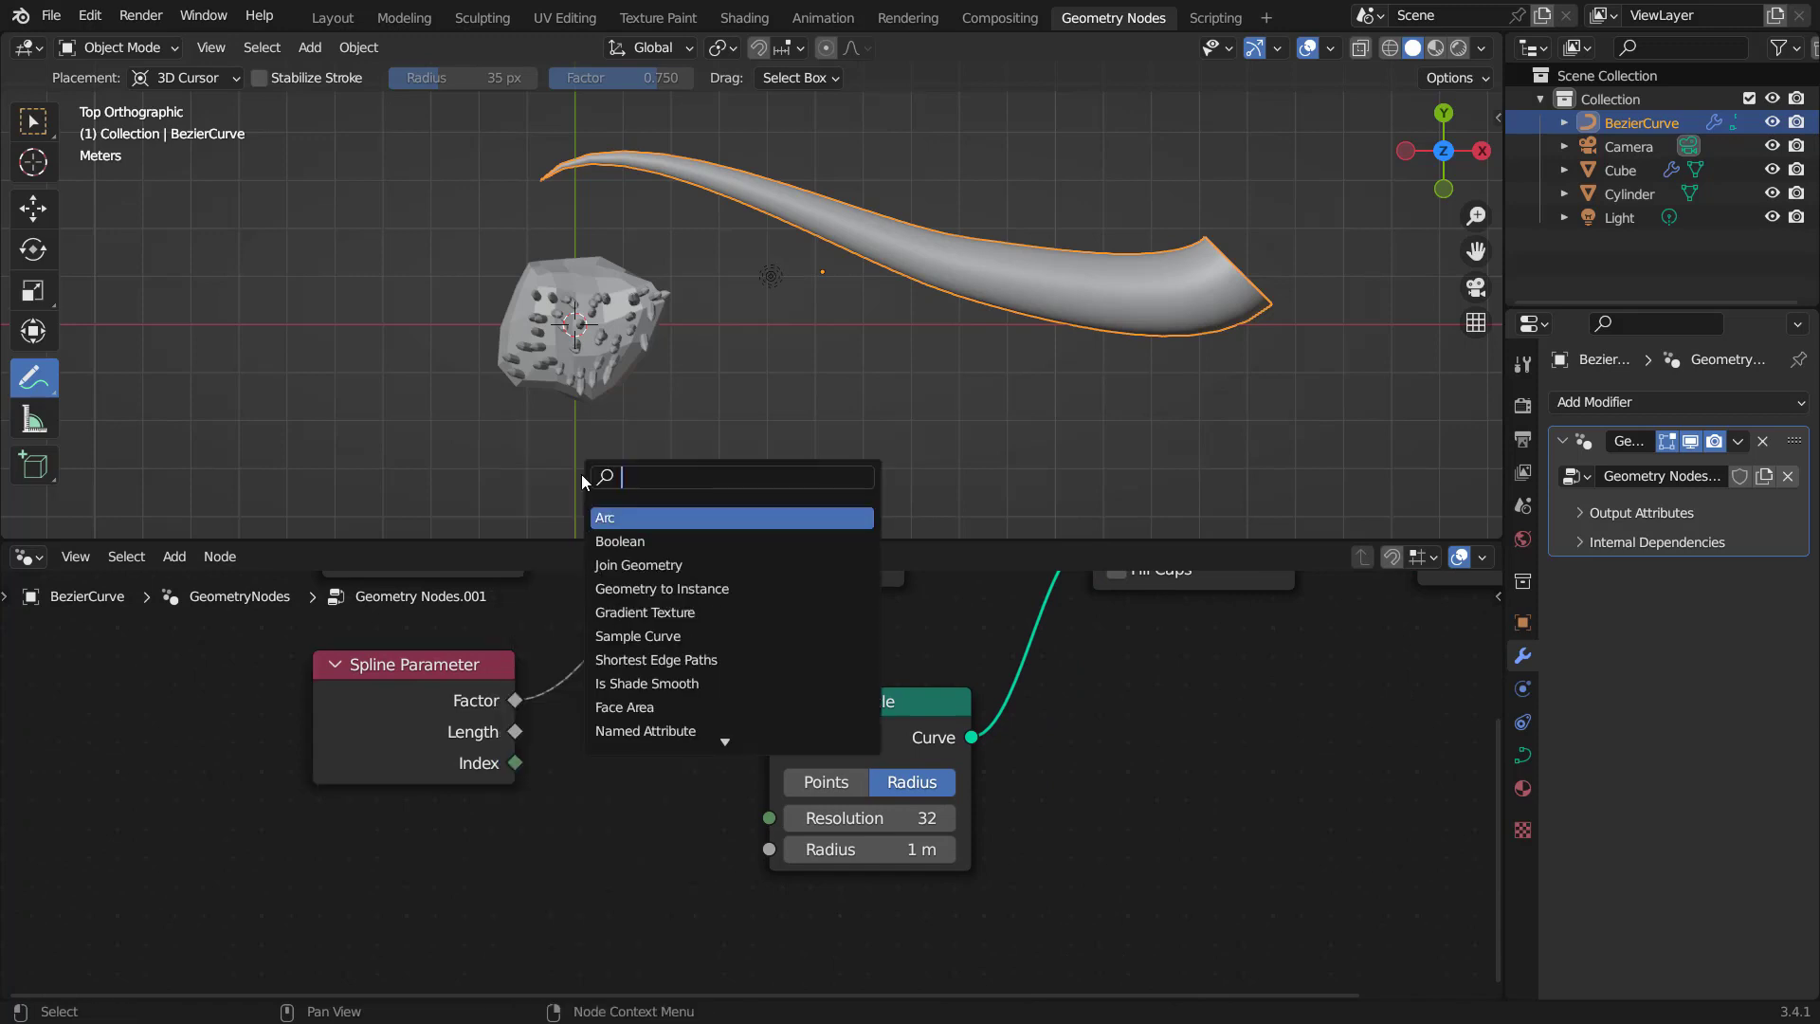
{"action": "type", "text": "map ran"}
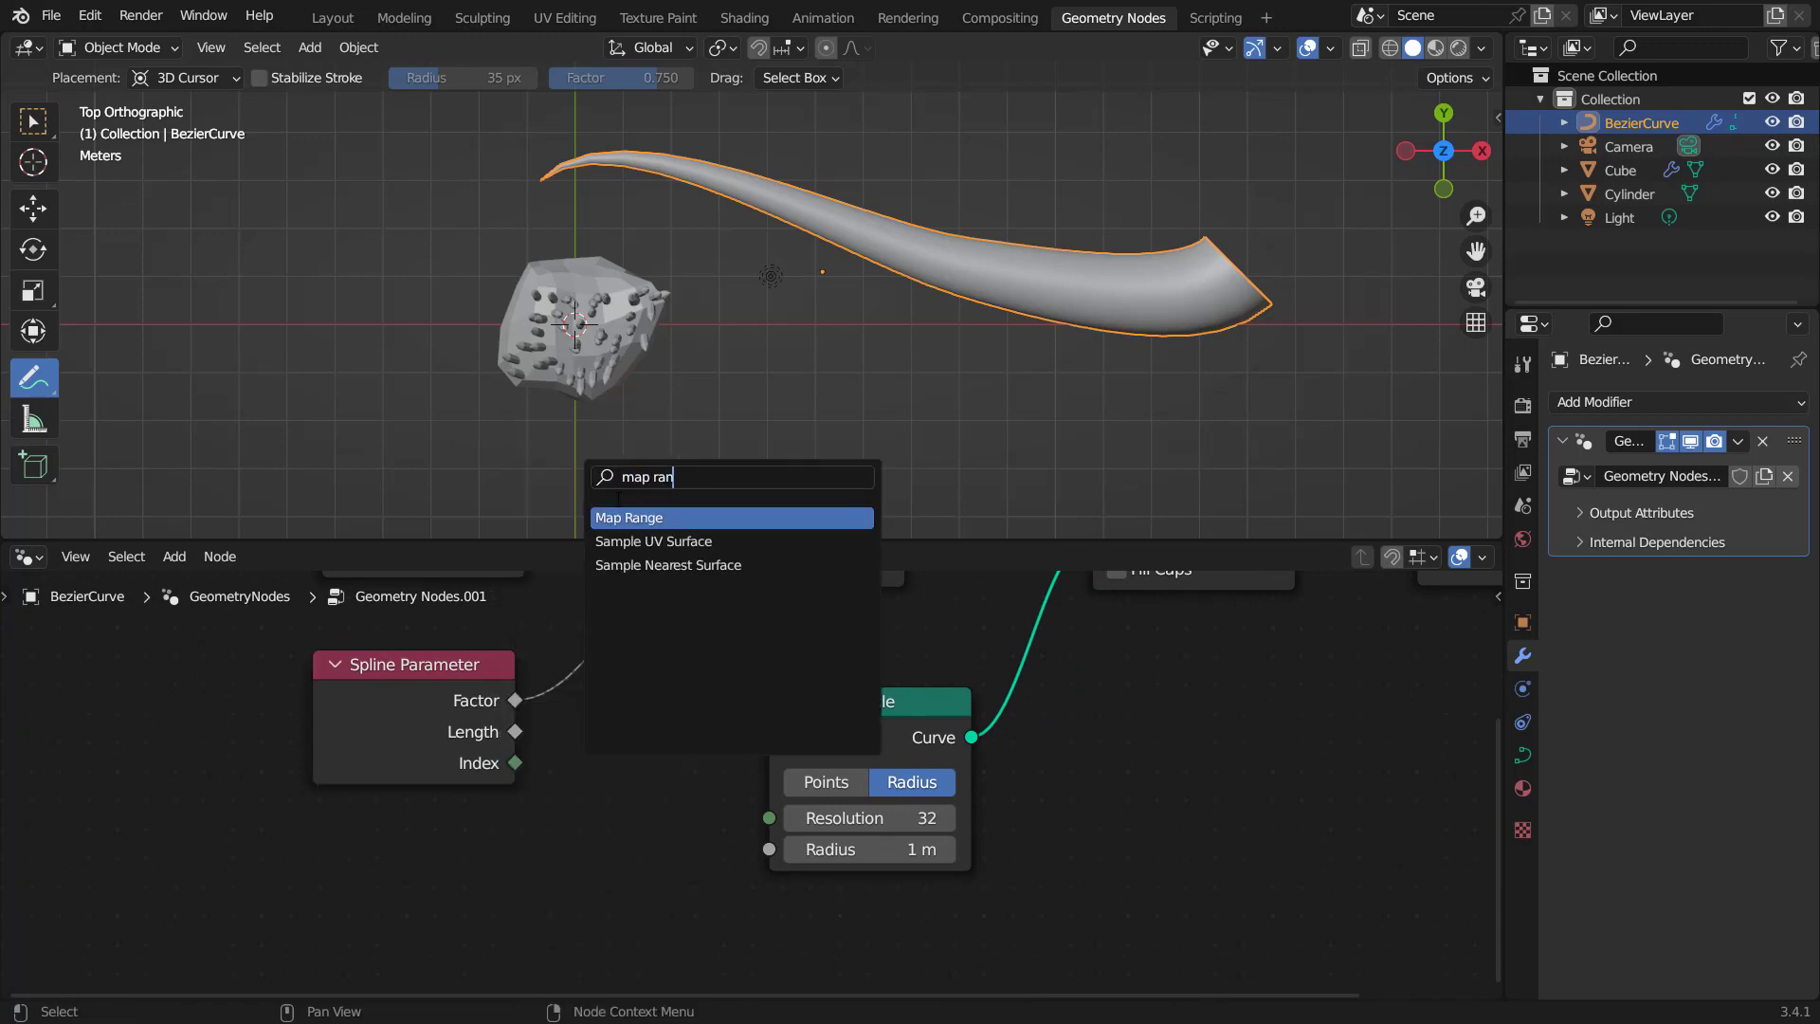
{"action": "key", "text": "Return"}
{"action": "left_click", "coordinate": [669, 668]}
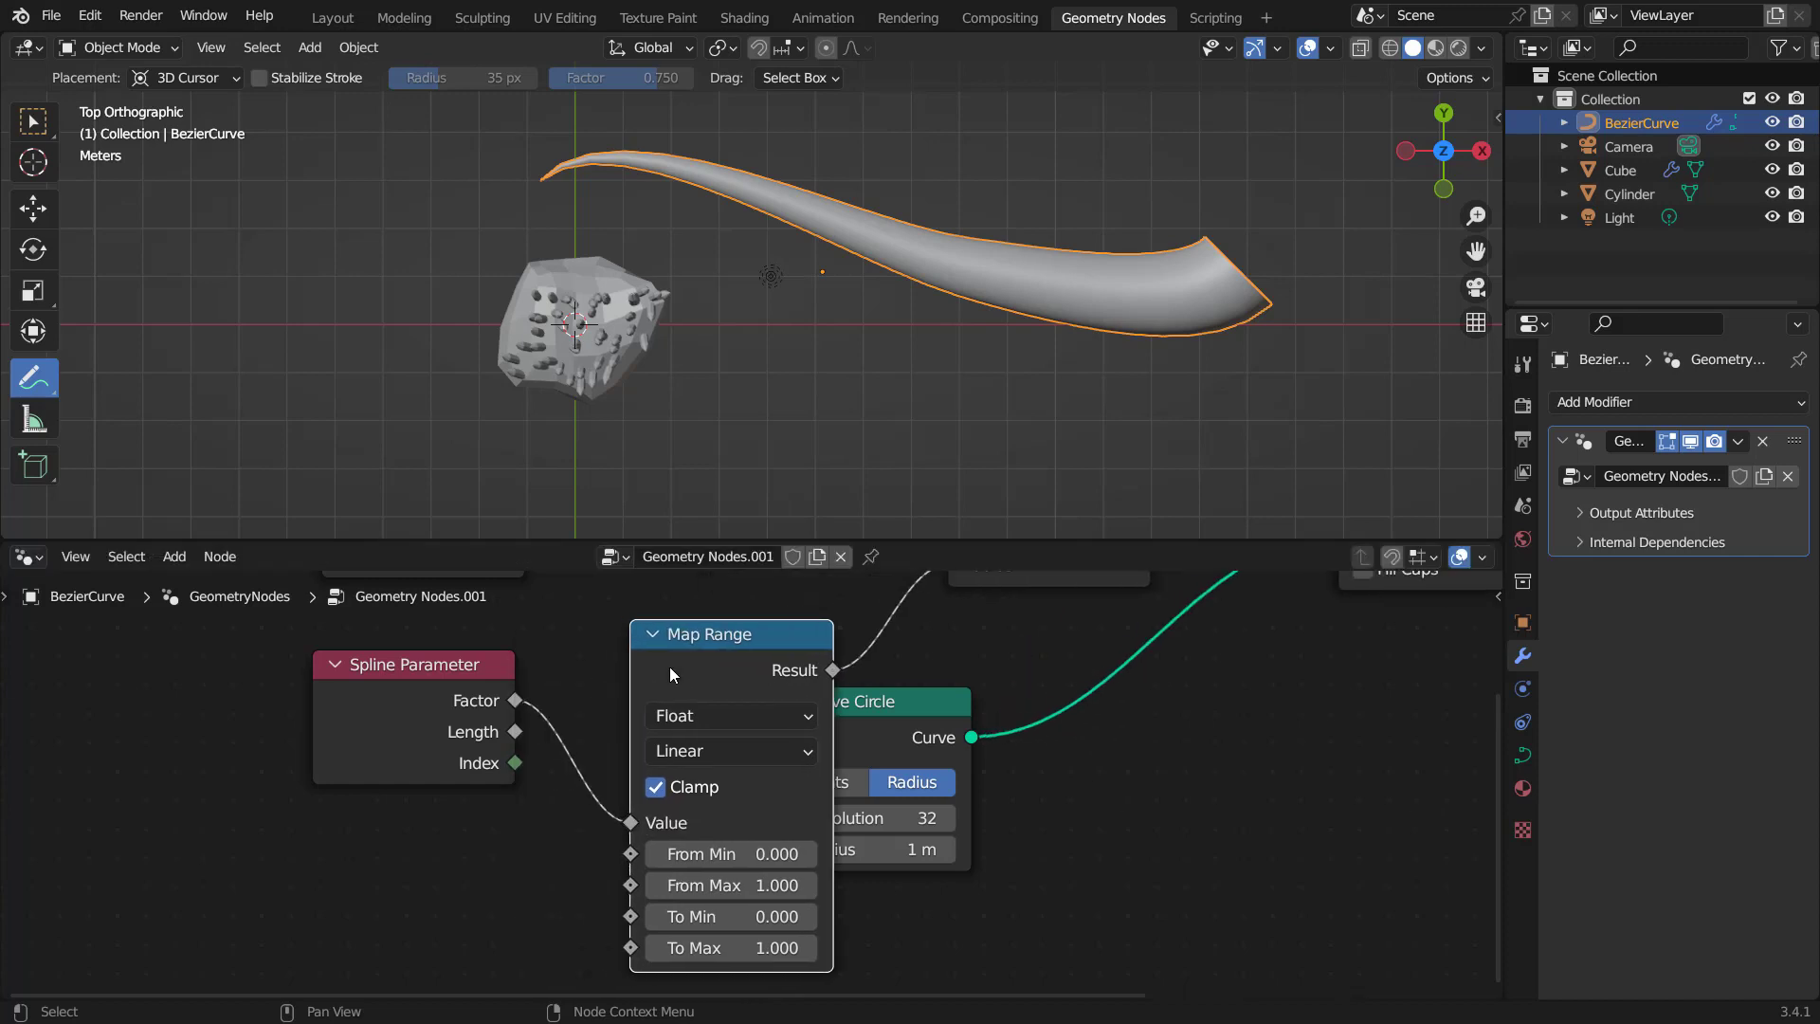
{"action": "left_click_drag", "start_coordinate": [982, 703], "coordinate": [1191, 713]}
Reverse the taper by setting the Map Range node's To Min to 1 and To Max to 0.
{"action": "scroll", "coordinate": [749, 829], "scroll_direction": "up", "scroll_amount": 2}
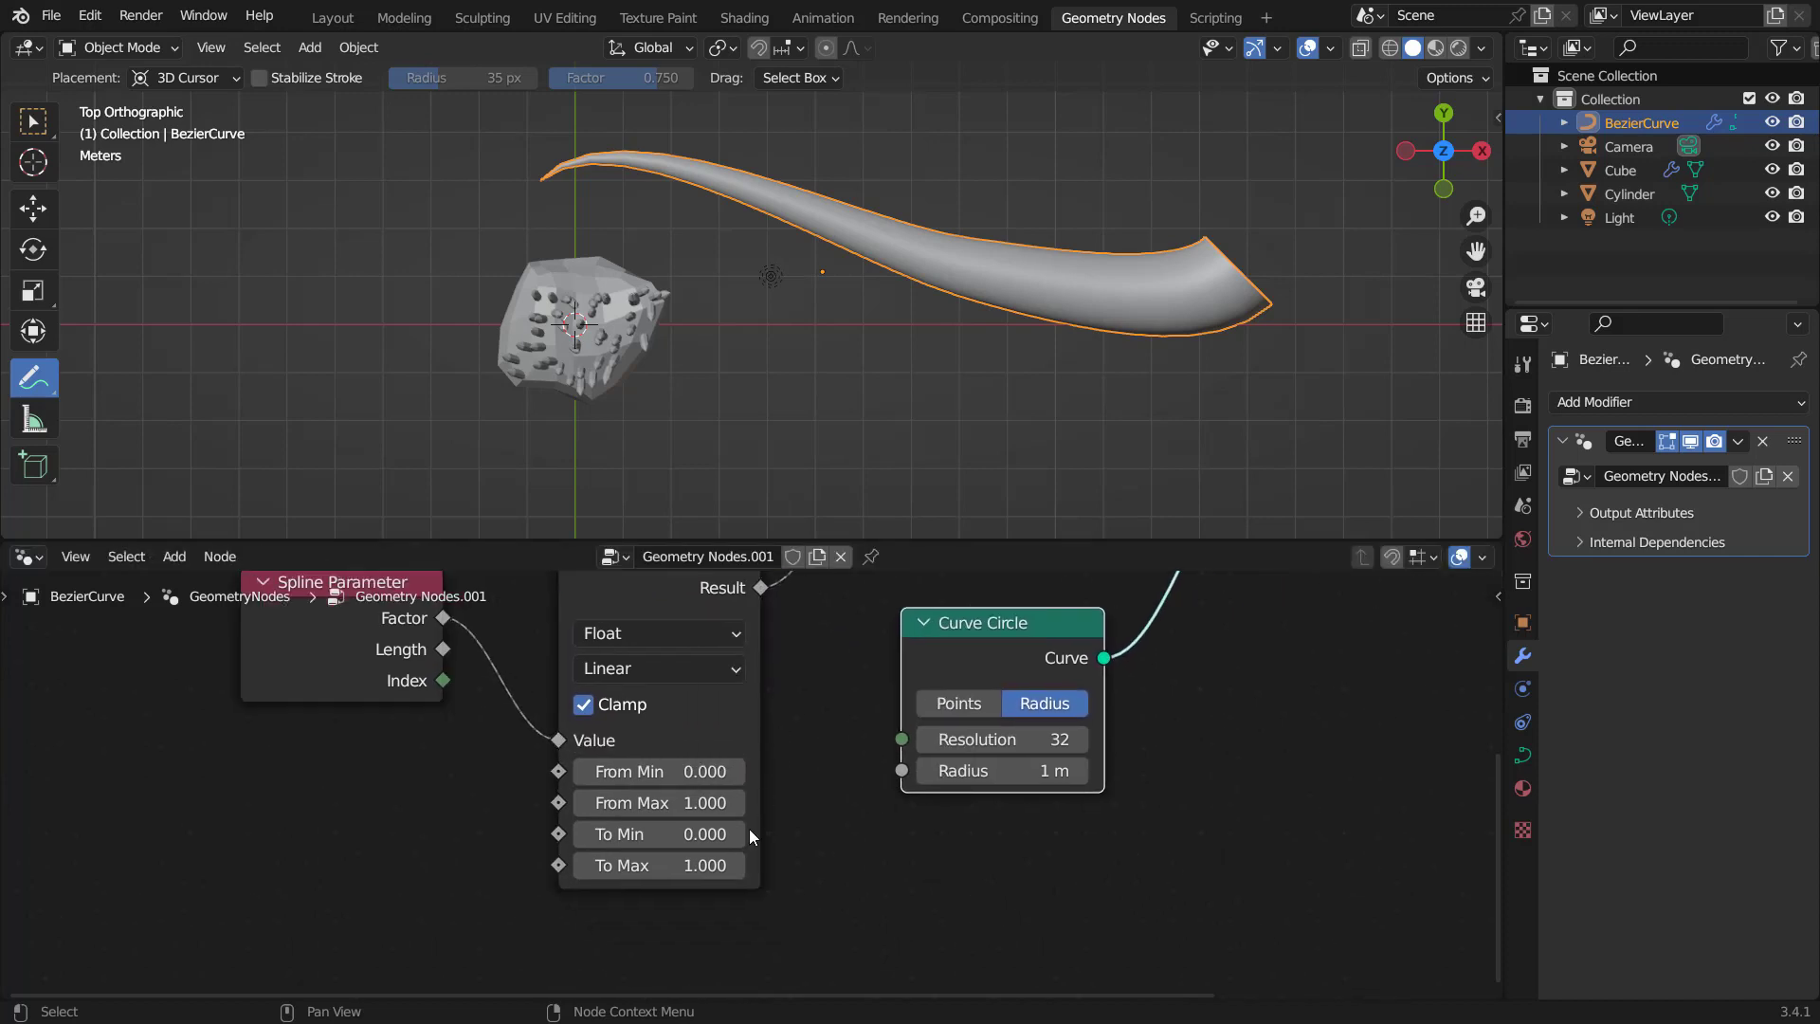
{"action": "double_click", "coordinate": [631, 852]}
{"action": "type", "text": "1"}
{"action": "key", "text": "Return"}
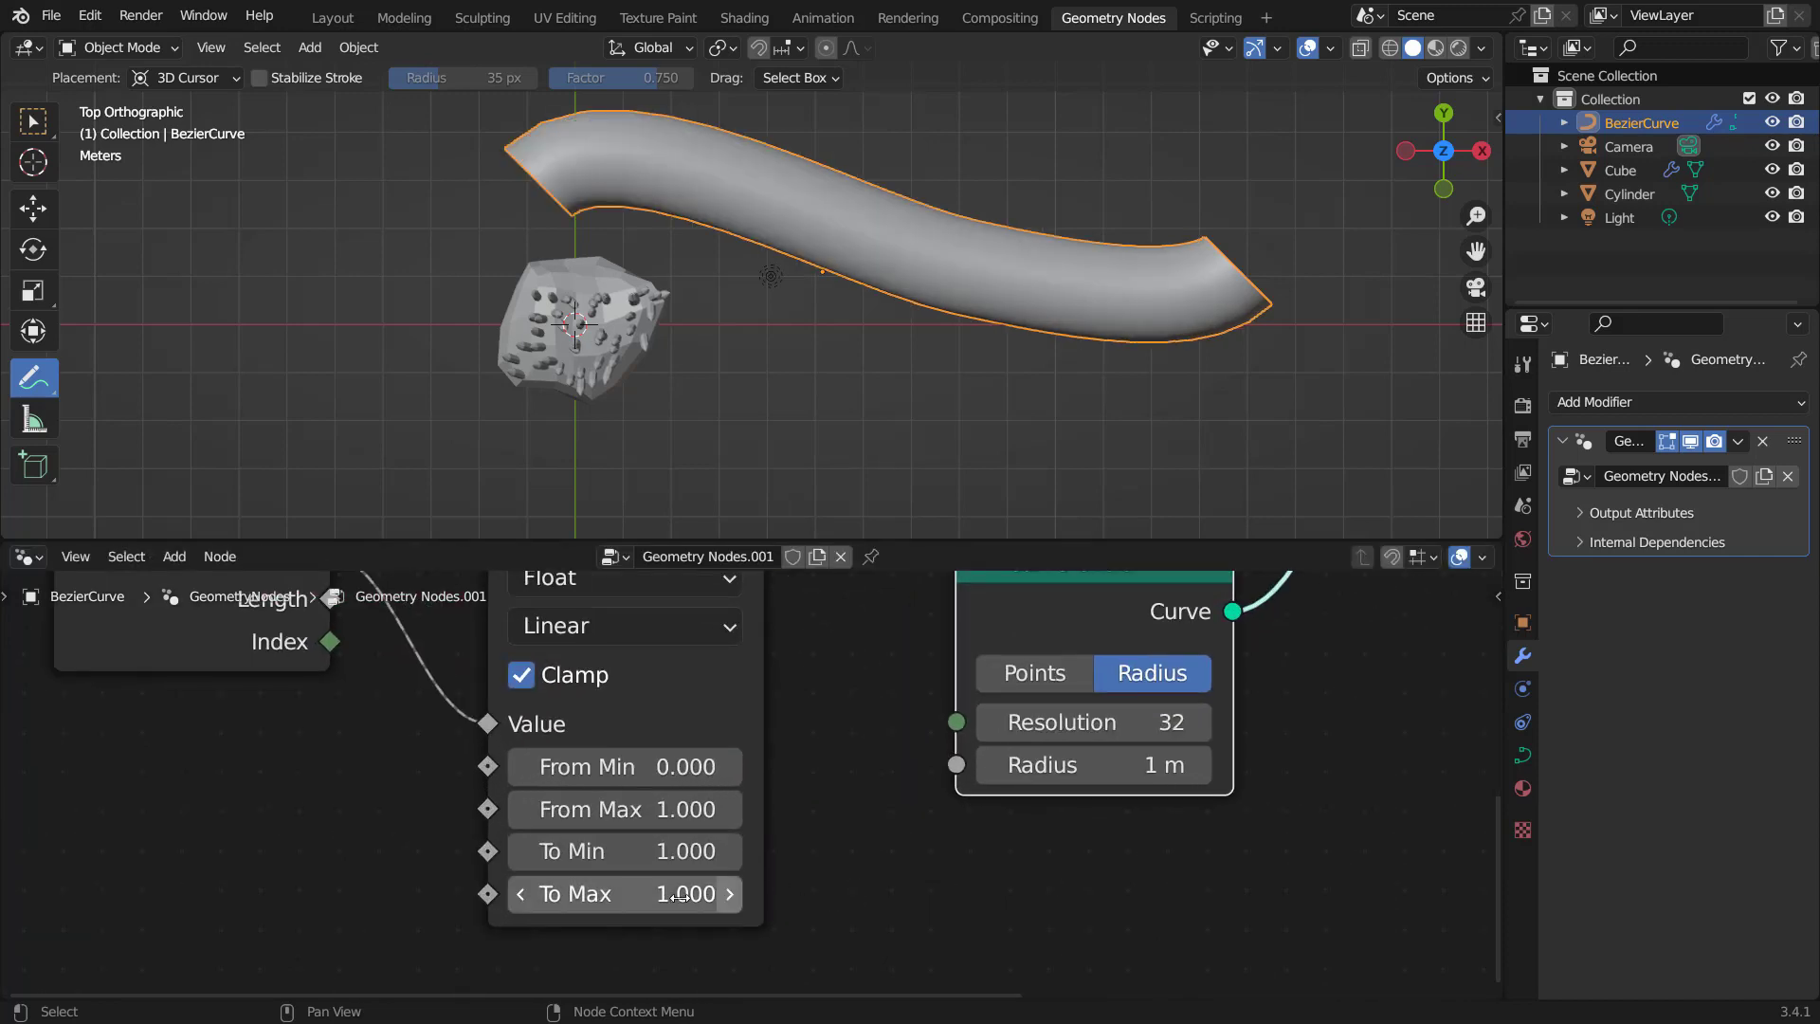
{"action": "double_click", "coordinate": [633, 894]}
{"action": "type", "text": "0"}
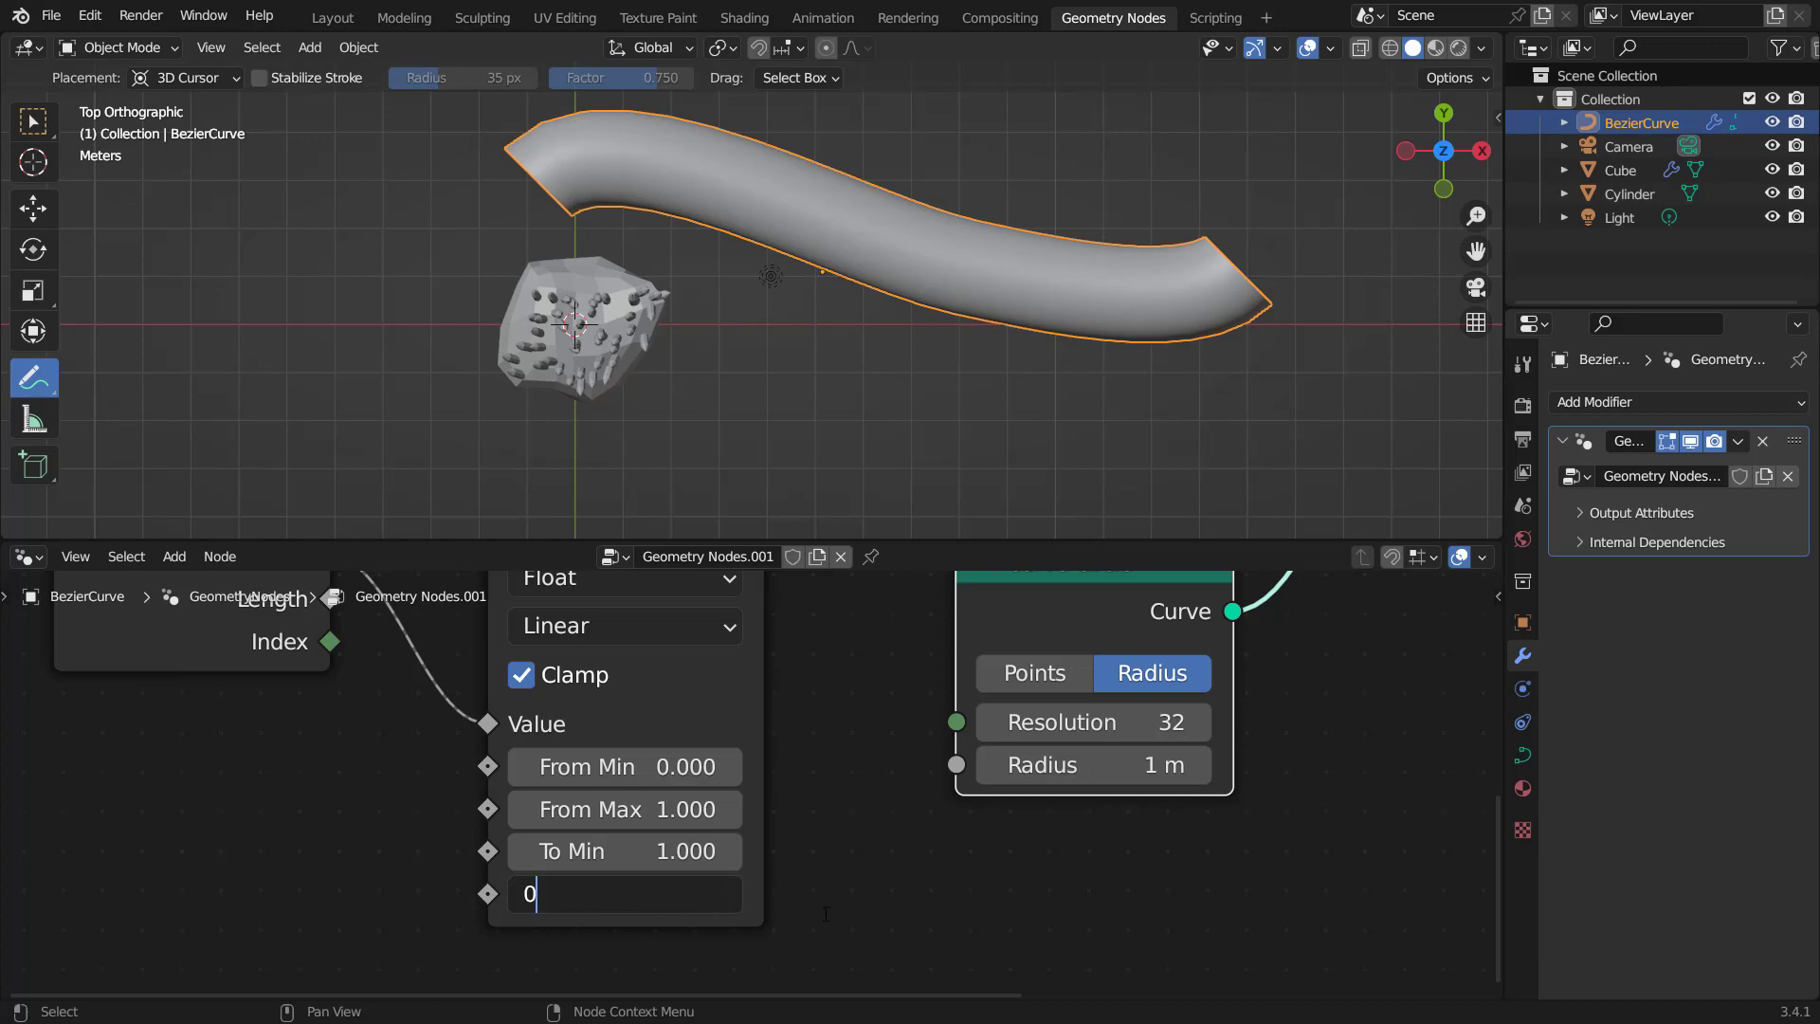
{"action": "key", "text": "Return"}
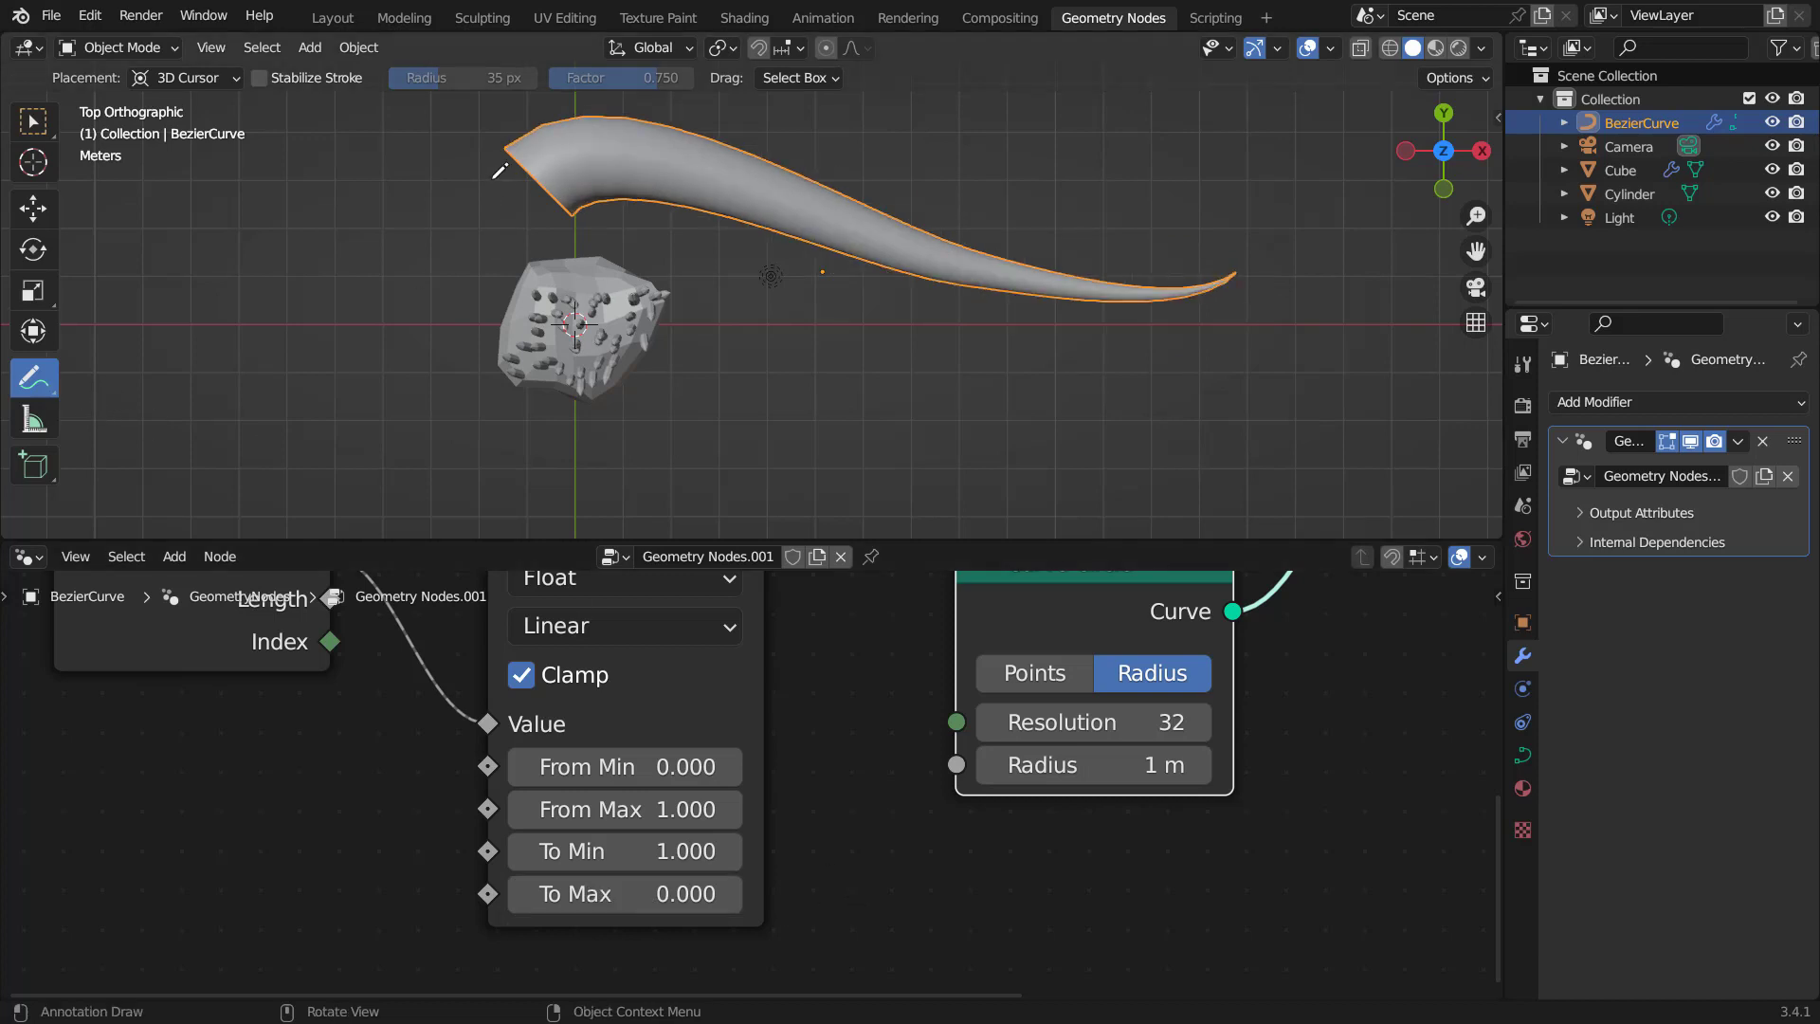
Mark both ends of the tapered tube with annotations, remove the annotation layer, and return to the selection tool.
{"action": "left_click_drag", "start_coordinate": [494, 170], "coordinate": [496, 217]}
{"action": "left_click_drag", "start_coordinate": [1272, 279], "coordinate": [1191, 297]}
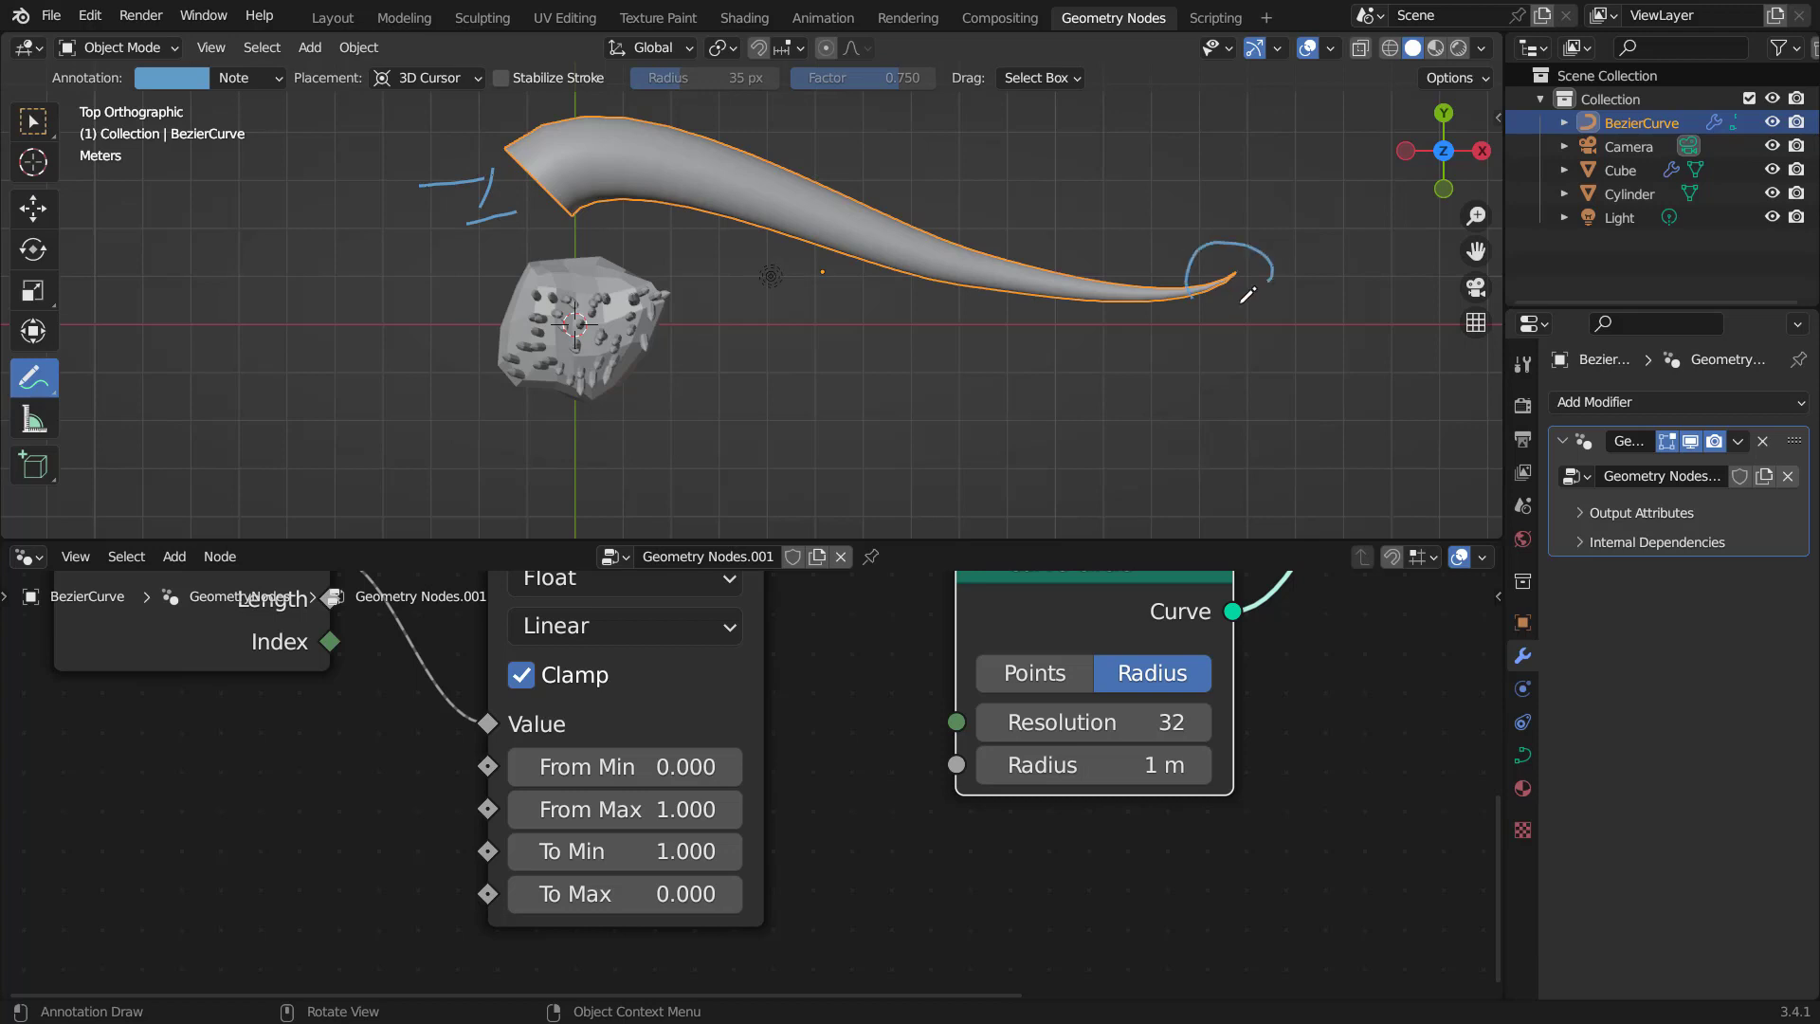
{"action": "left_click", "coordinate": [232, 76]}
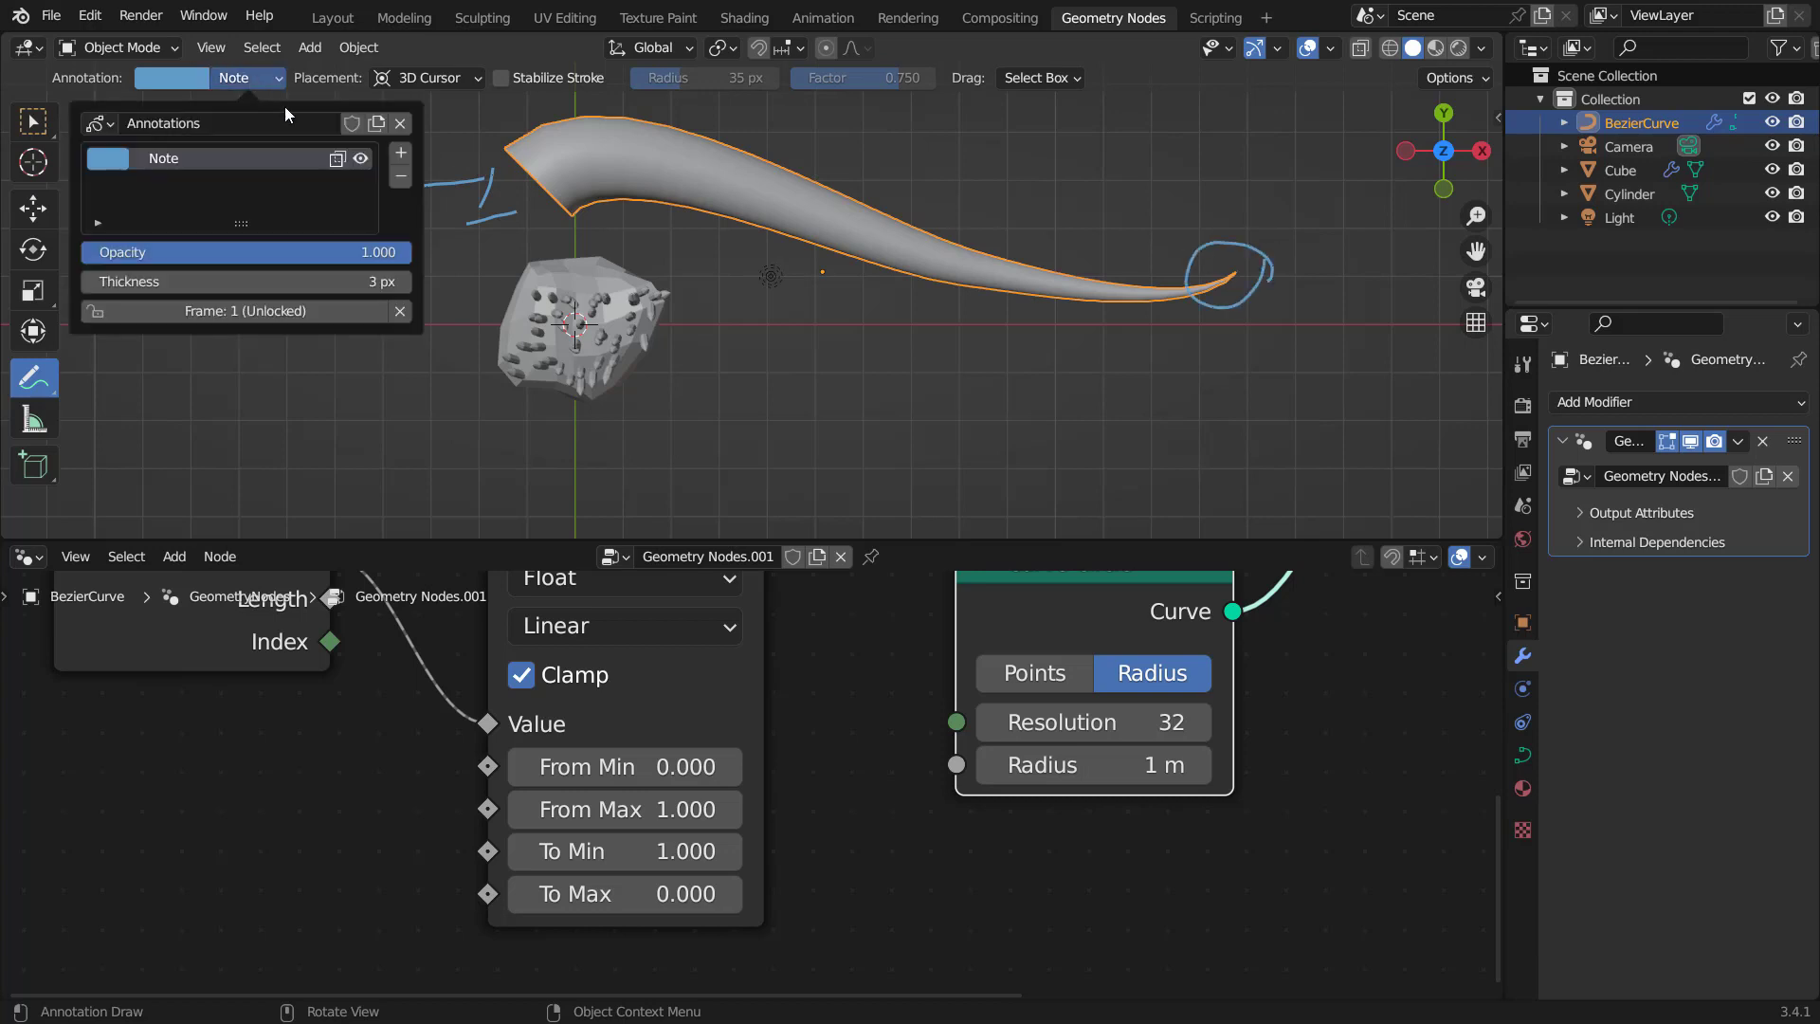
{"action": "left_click", "coordinate": [401, 176]}
{"action": "left_click", "coordinate": [36, 121]}
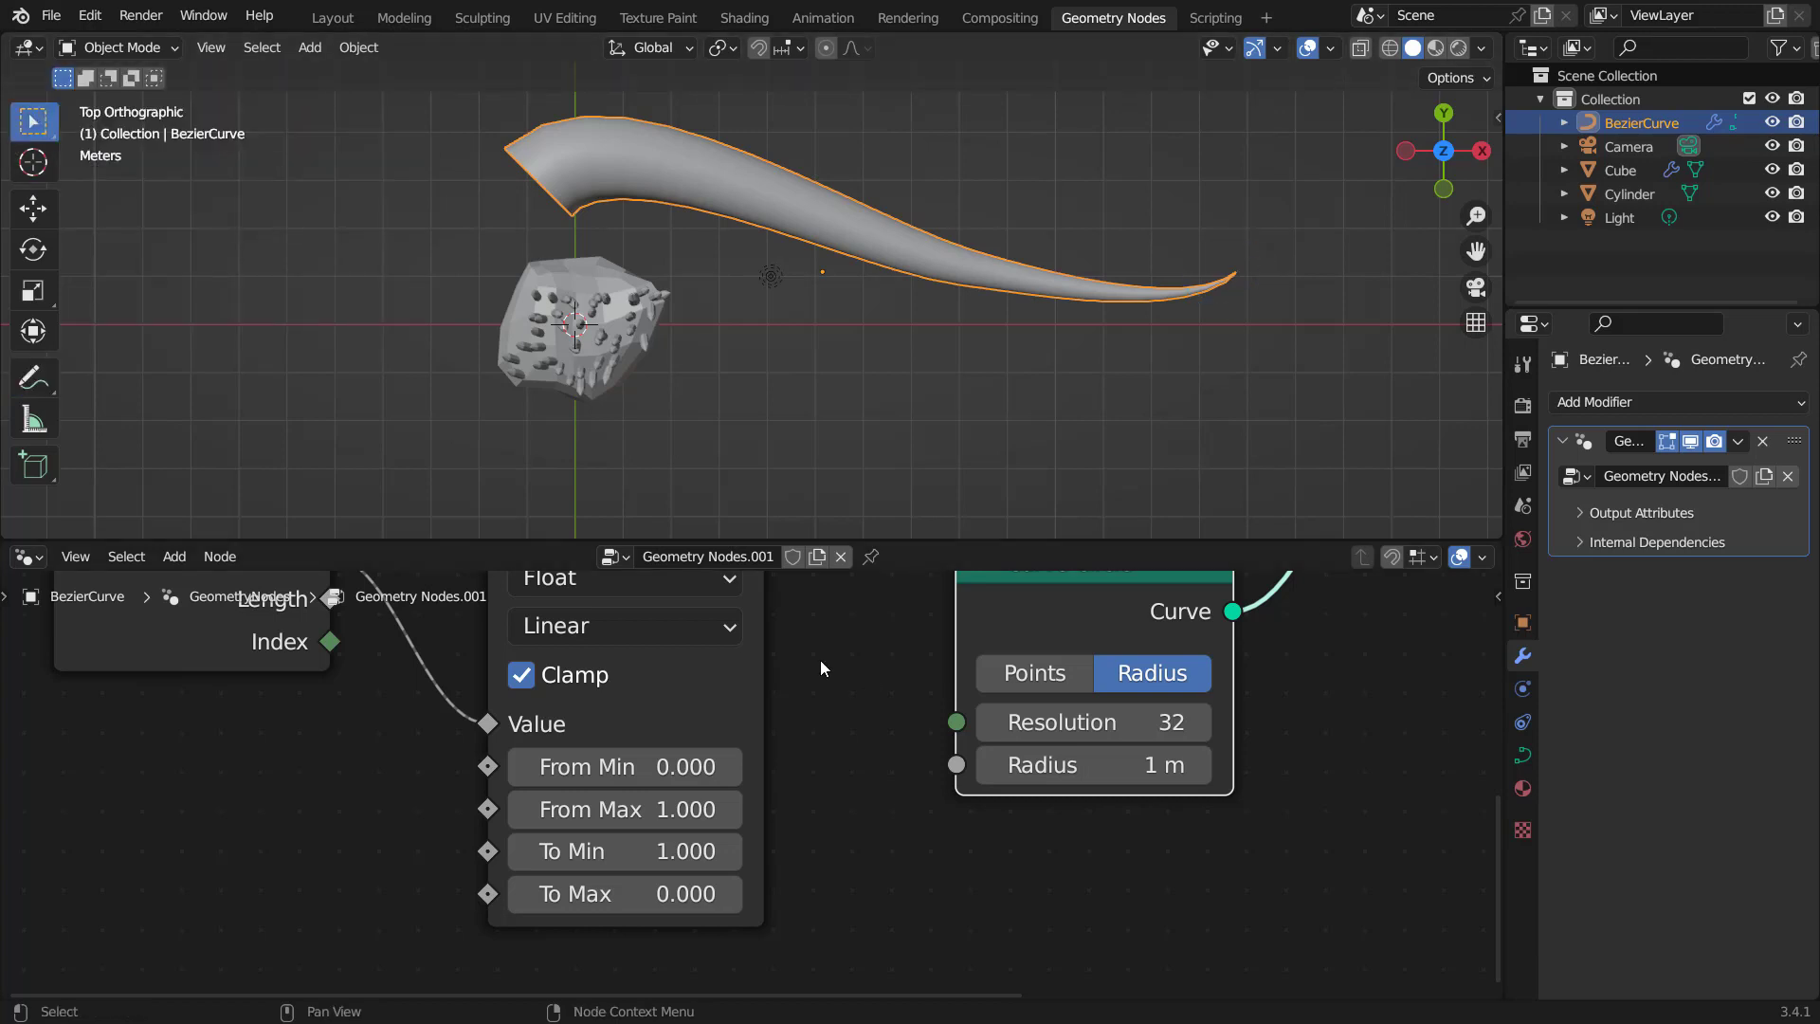
Move Group Input aside, insert a Trim Curve node between it and Set Curve Radius, and try its End factor.
{"action": "scroll", "coordinate": [819, 660], "scroll_direction": "down", "scroll_amount": 4}
{"action": "middle_click_drag", "start_coordinate": [809, 634], "coordinate": [754, 792]}
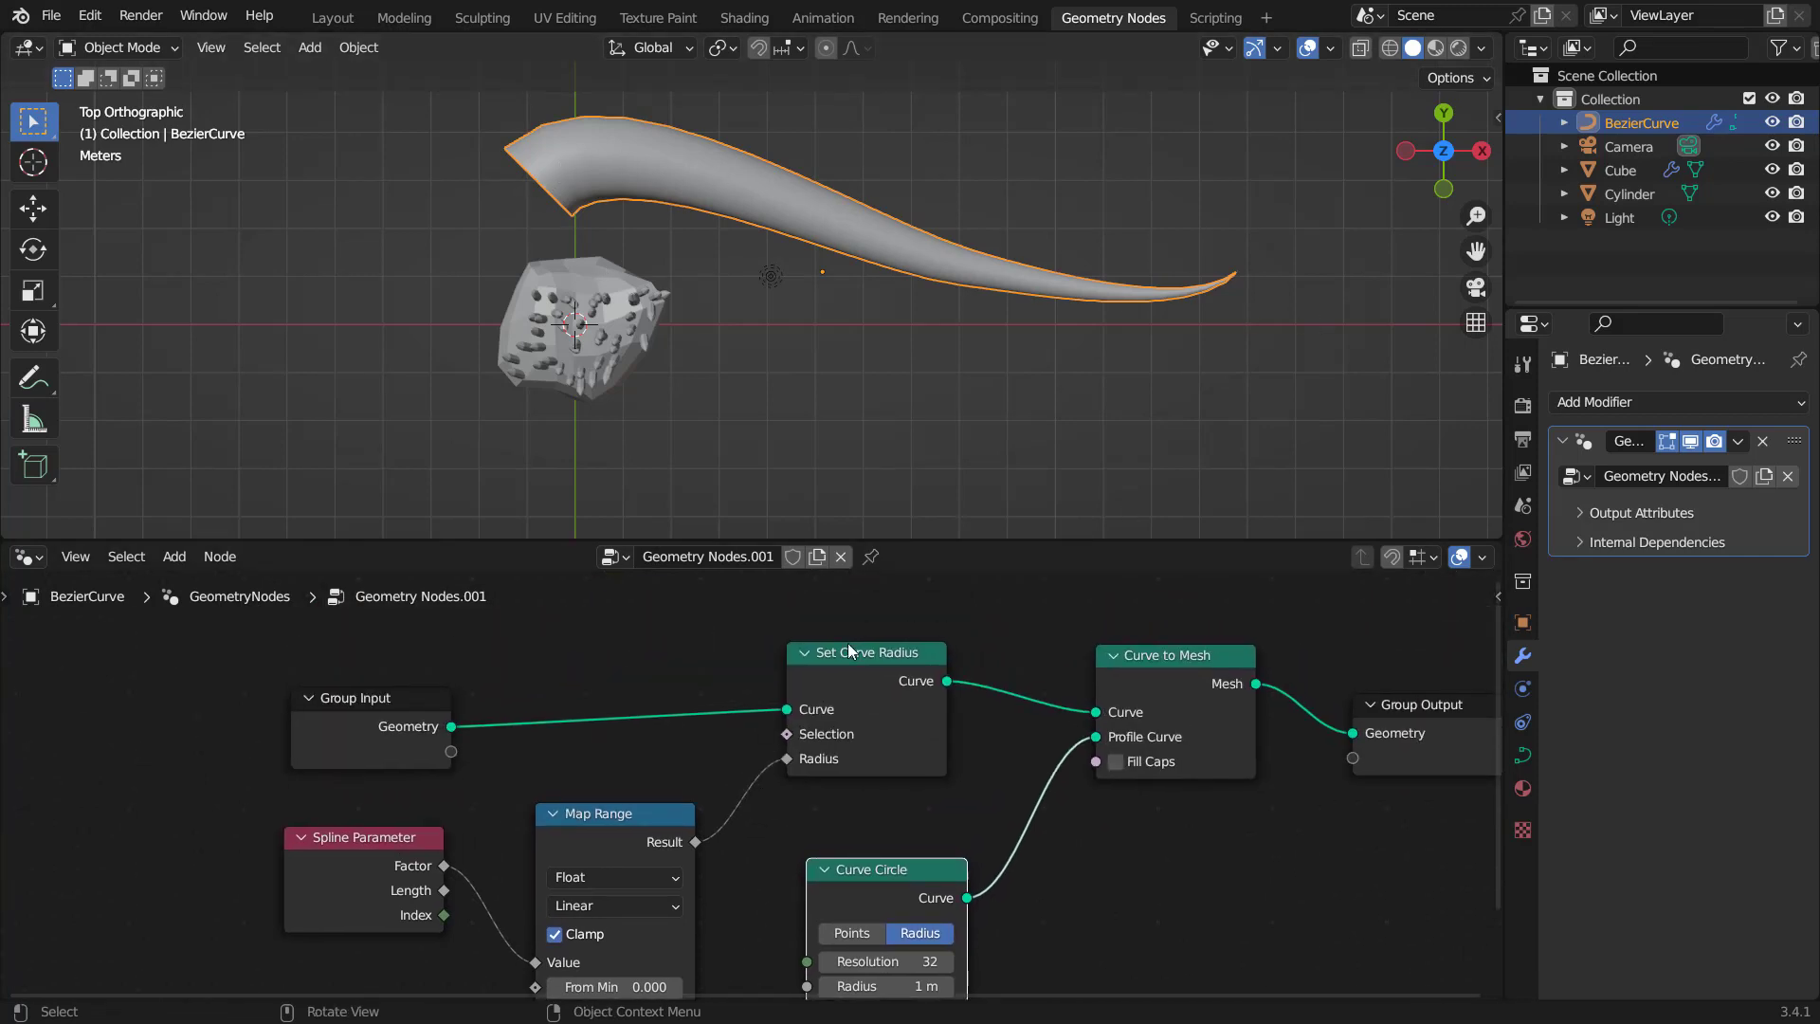
{"action": "left_click_drag", "start_coordinate": [446, 710], "coordinate": [363, 705]}
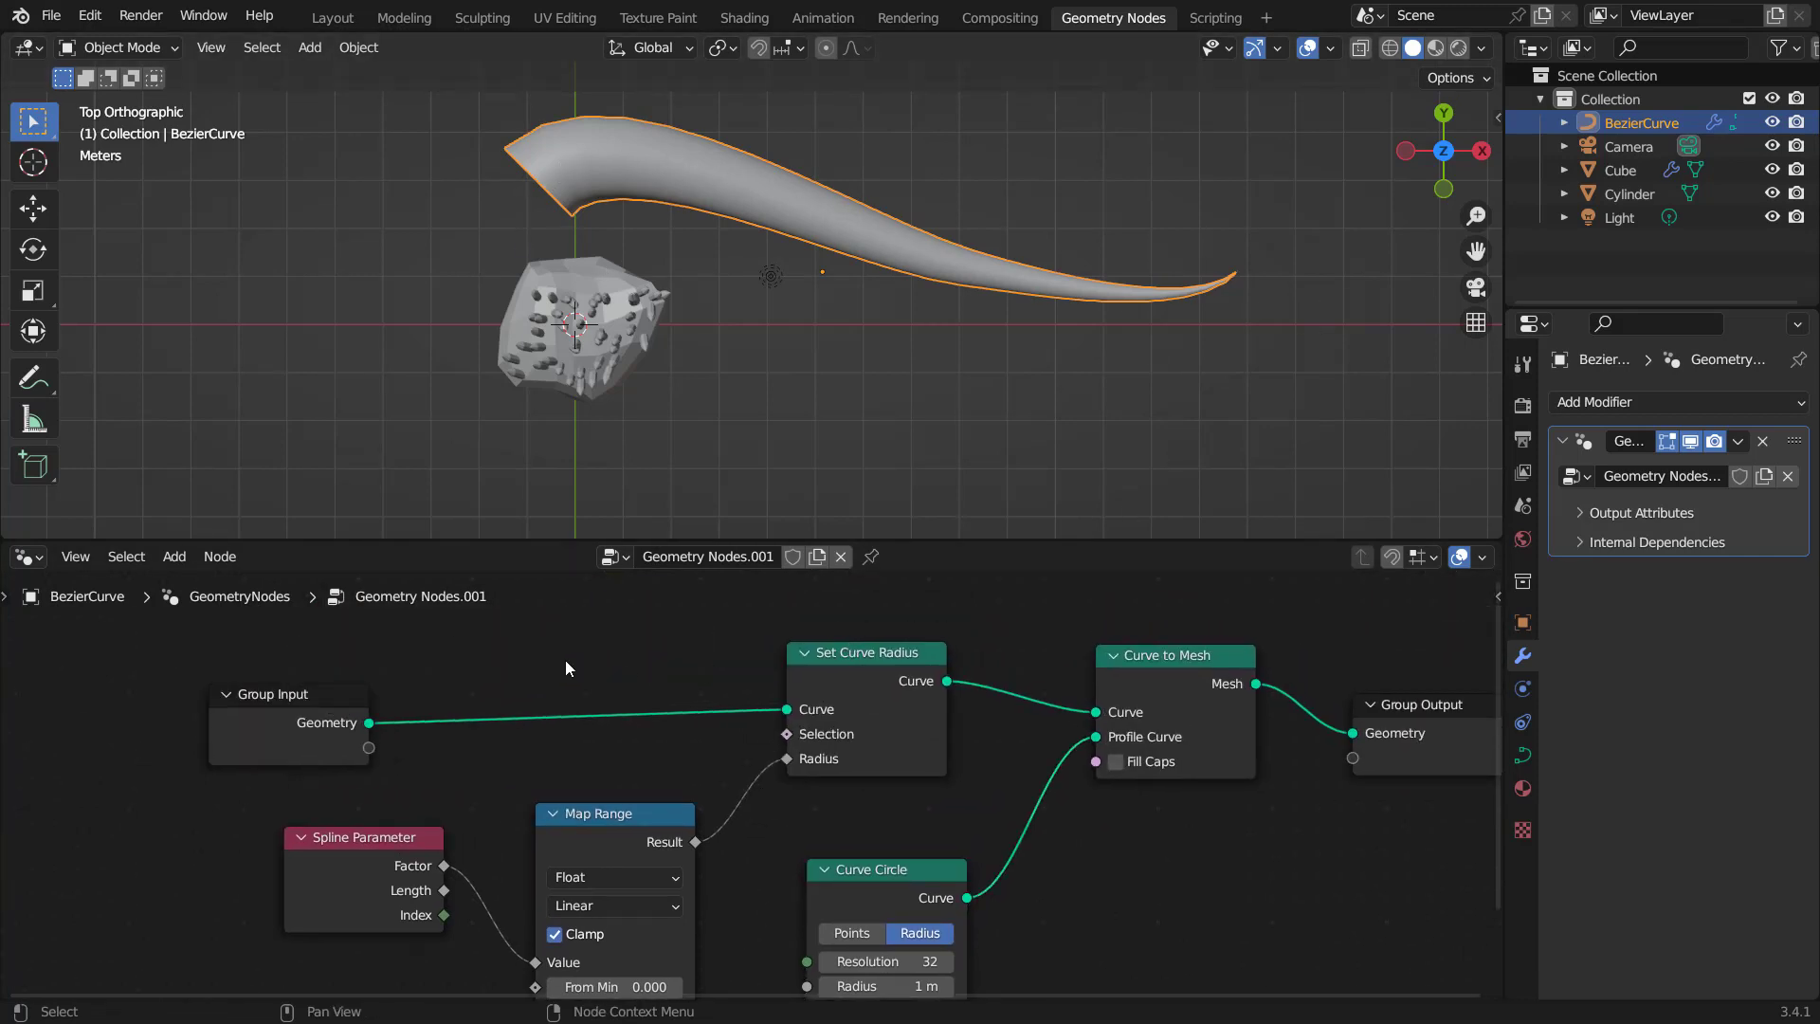
{"action": "key", "text": "shift+a"}
{"action": "left_click", "coordinate": [516, 466]}
{"action": "type", "text": "trim"}
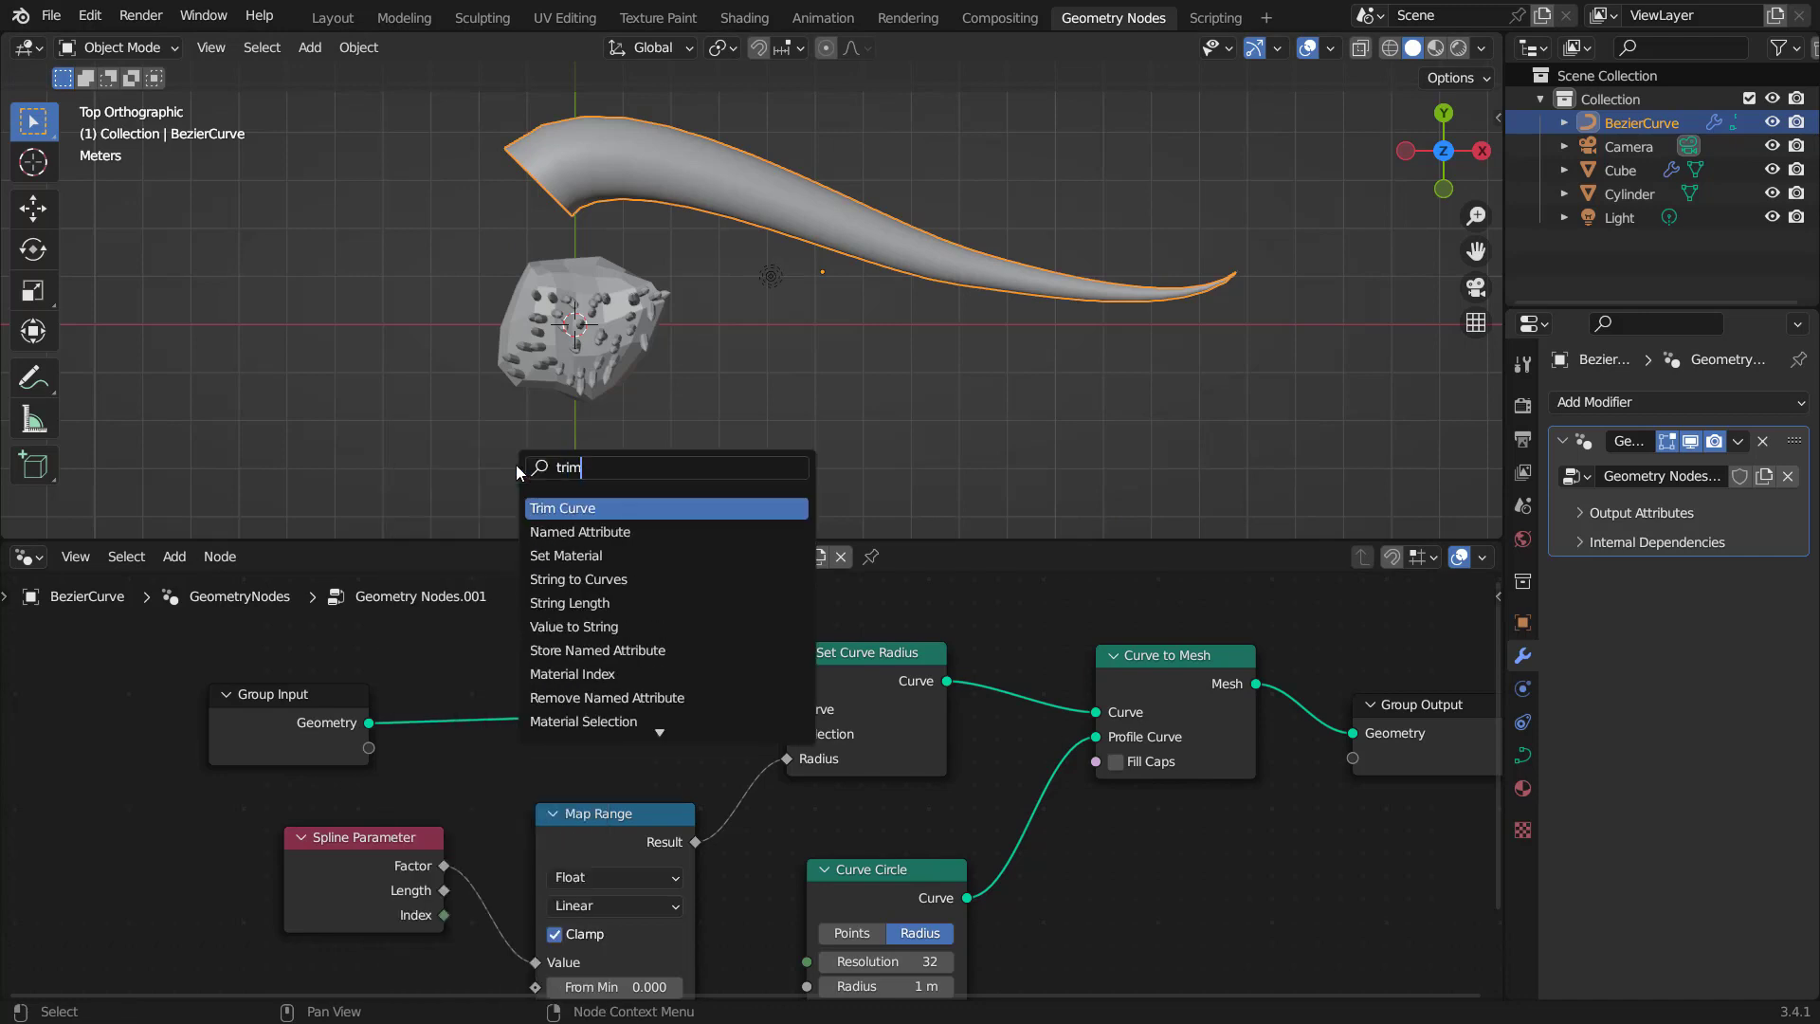
{"action": "key", "text": "Return"}
{"action": "left_click", "coordinate": [525, 651]}
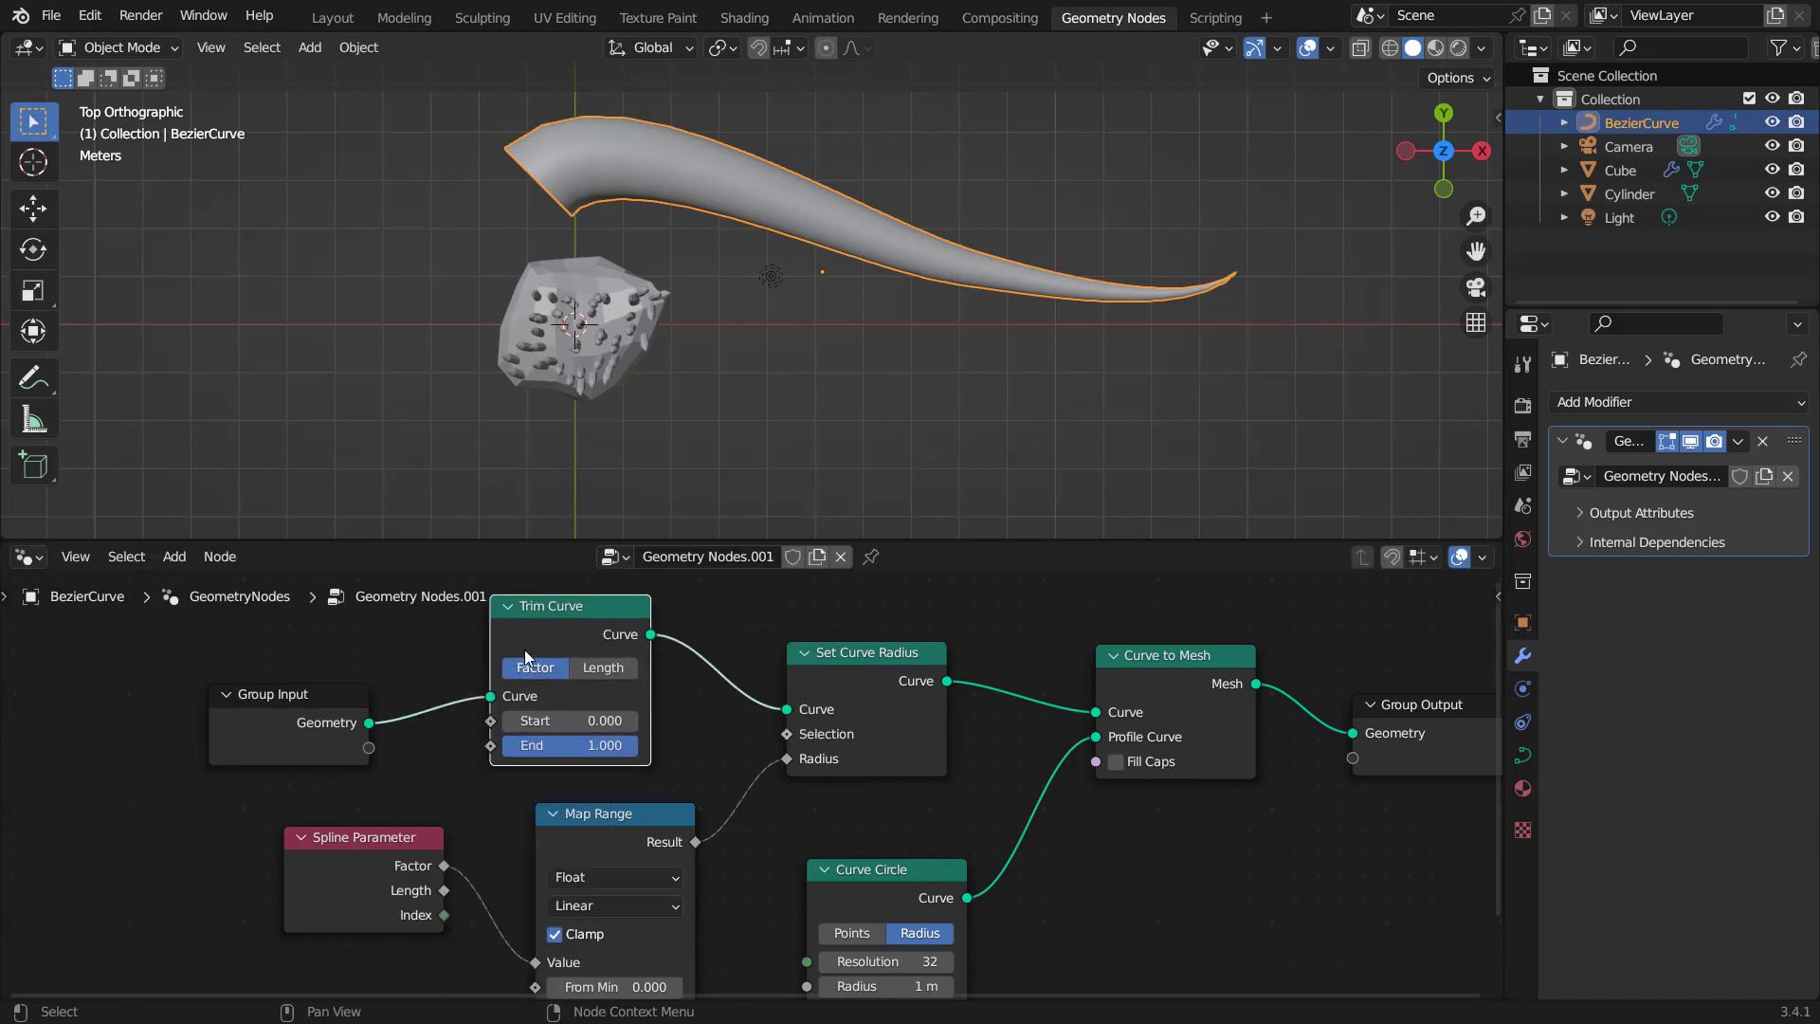
{"action": "mouse_move", "coordinate": [637, 745]}
{"action": "left_mouse_down"}
{"action": "mouse_move", "coordinate": [502, 745]}
{"action": "mouse_move", "coordinate": [640, 746]}
{"action": "left_mouse_up"}
Select the rock and examine the Distribute Points on Faces and Instance on Points nodes in its node tree.
{"action": "middle_click_drag", "start_coordinate": [592, 388], "coordinate": [595, 235]}
{"action": "scroll", "coordinate": [597, 345], "scroll_direction": "up", "scroll_amount": 3}
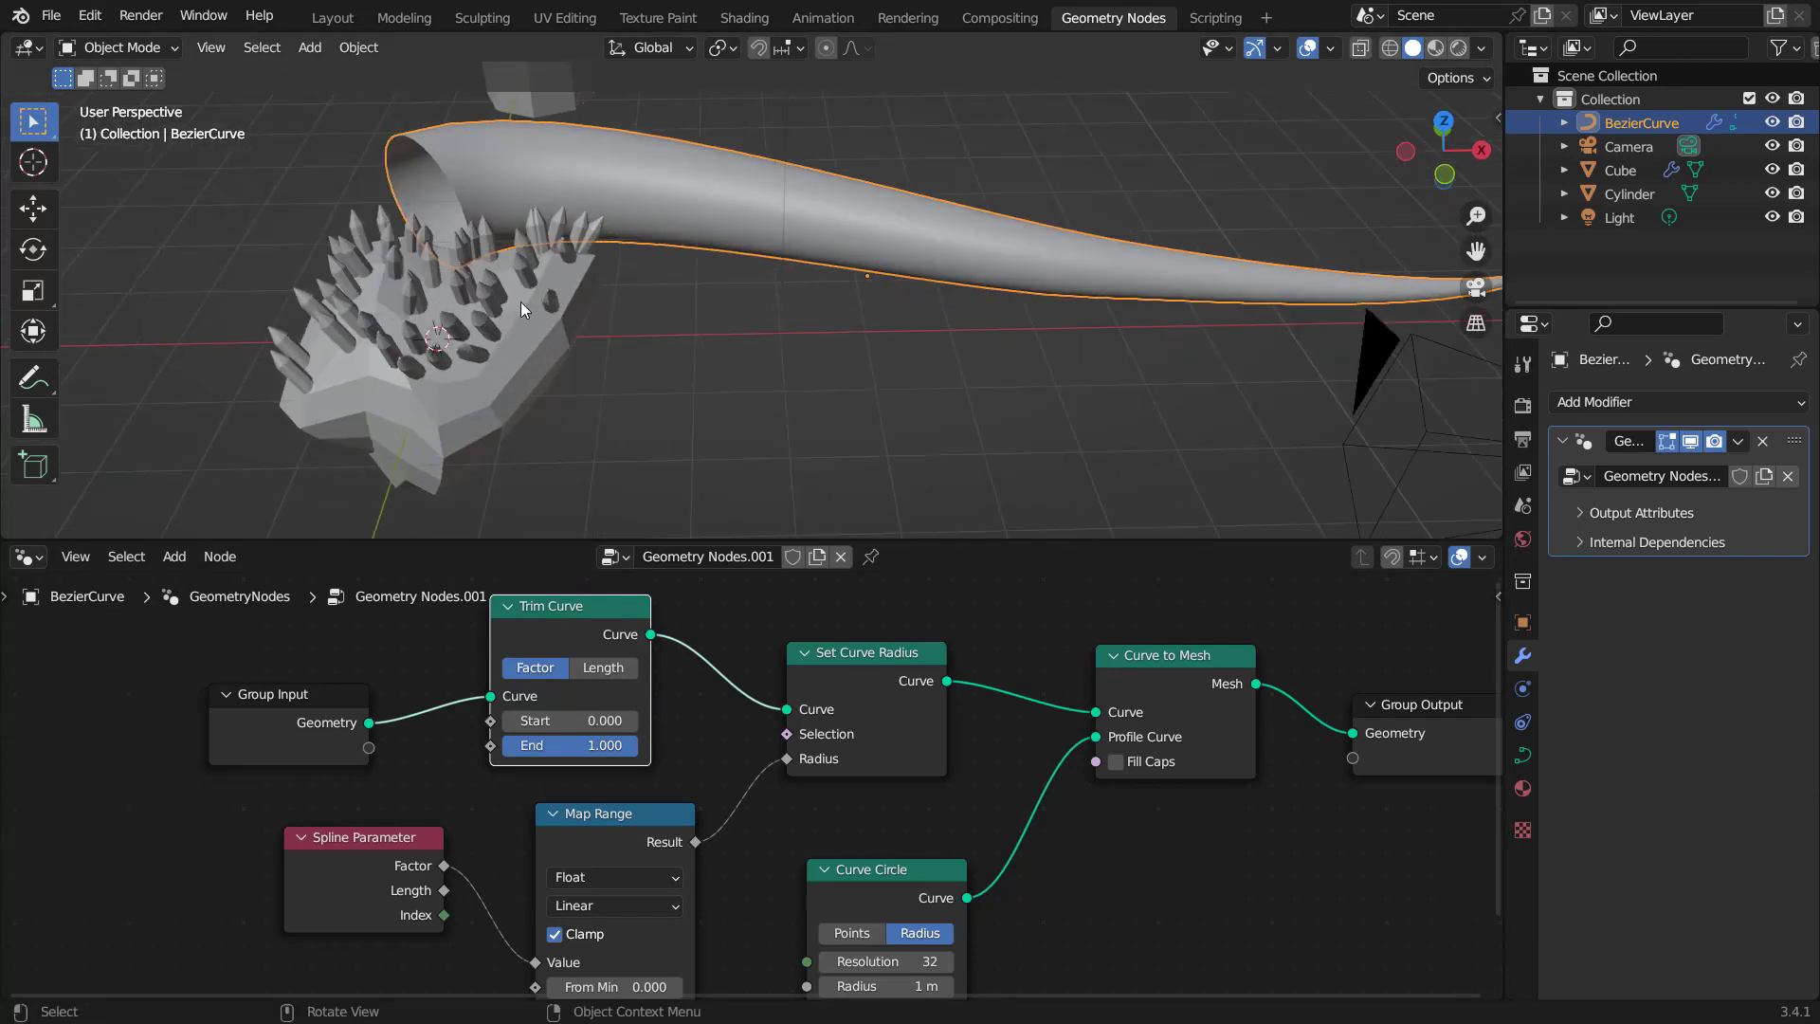
{"action": "left_click", "coordinate": [521, 302]}
{"action": "scroll", "coordinate": [941, 807], "scroll_direction": "down", "scroll_amount": 6}
{"action": "middle_click_drag", "start_coordinate": [1057, 801], "coordinate": [715, 821]}
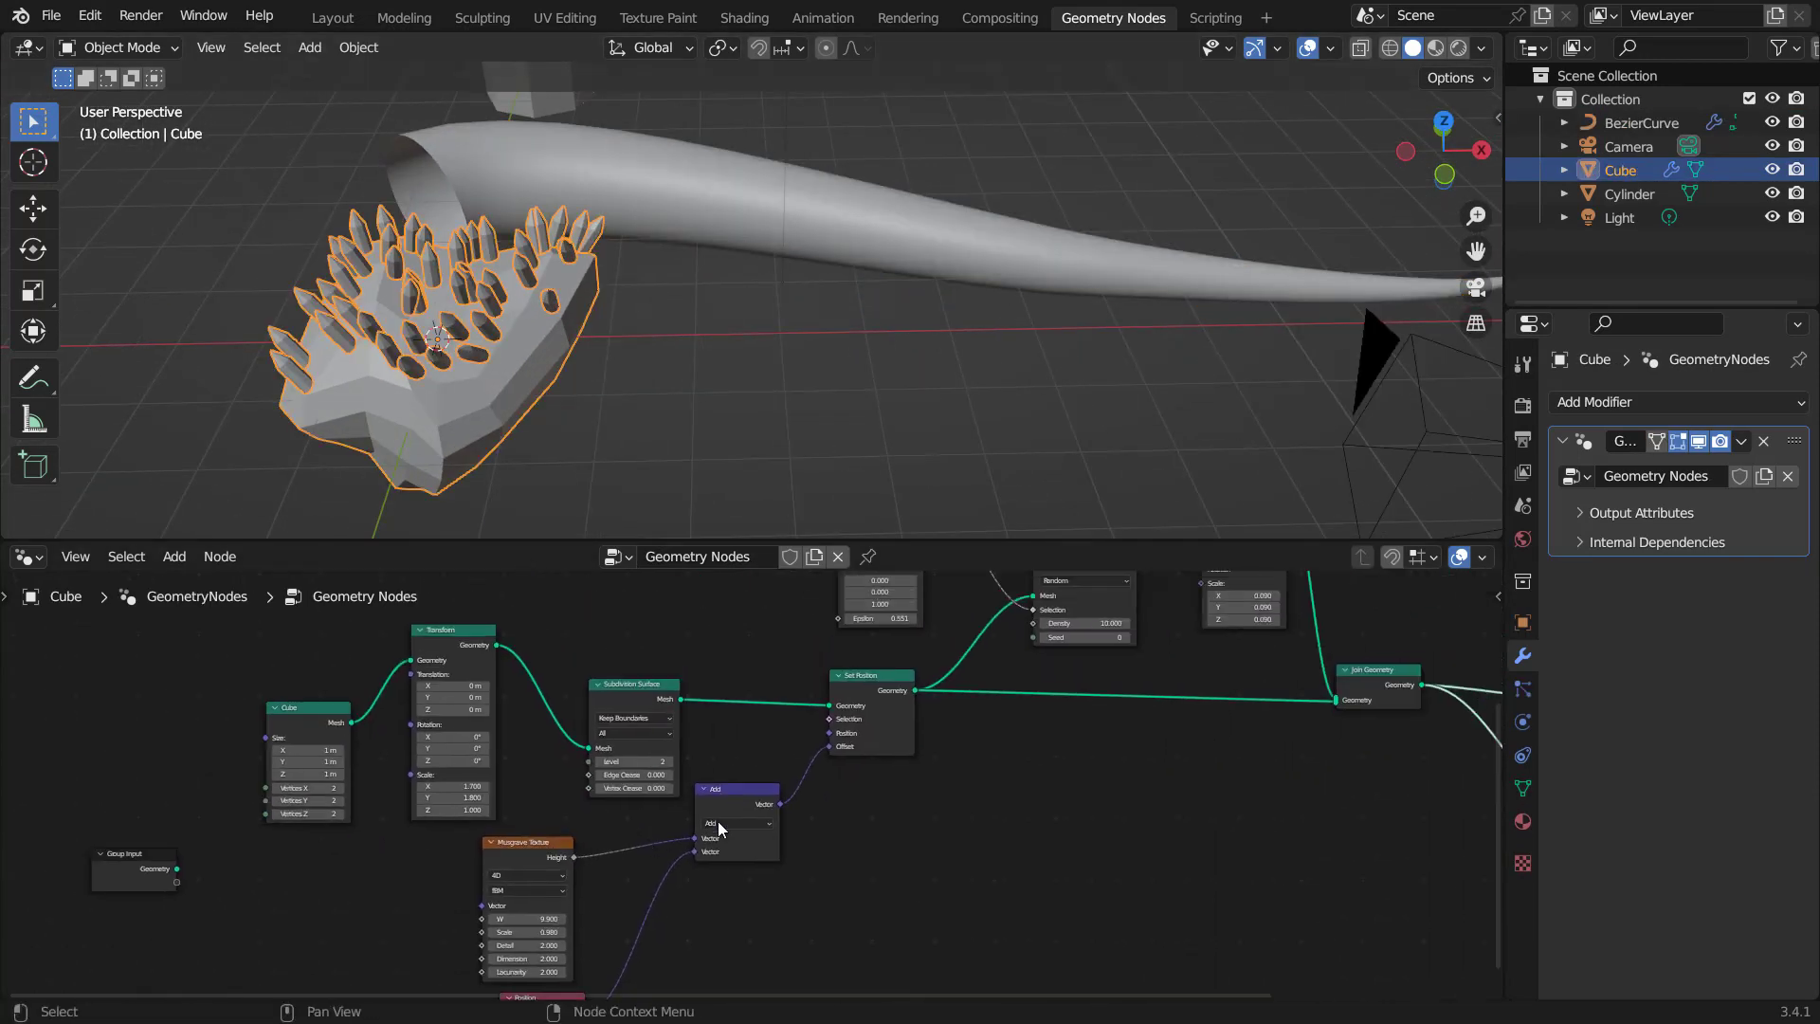
{"action": "middle_click_drag", "start_coordinate": [1046, 742], "coordinate": [748, 893]}
{"action": "middle_click_drag", "start_coordinate": [854, 805], "coordinate": [740, 826]}
{"action": "scroll", "coordinate": [795, 786], "scroll_direction": "up", "scroll_amount": 5}
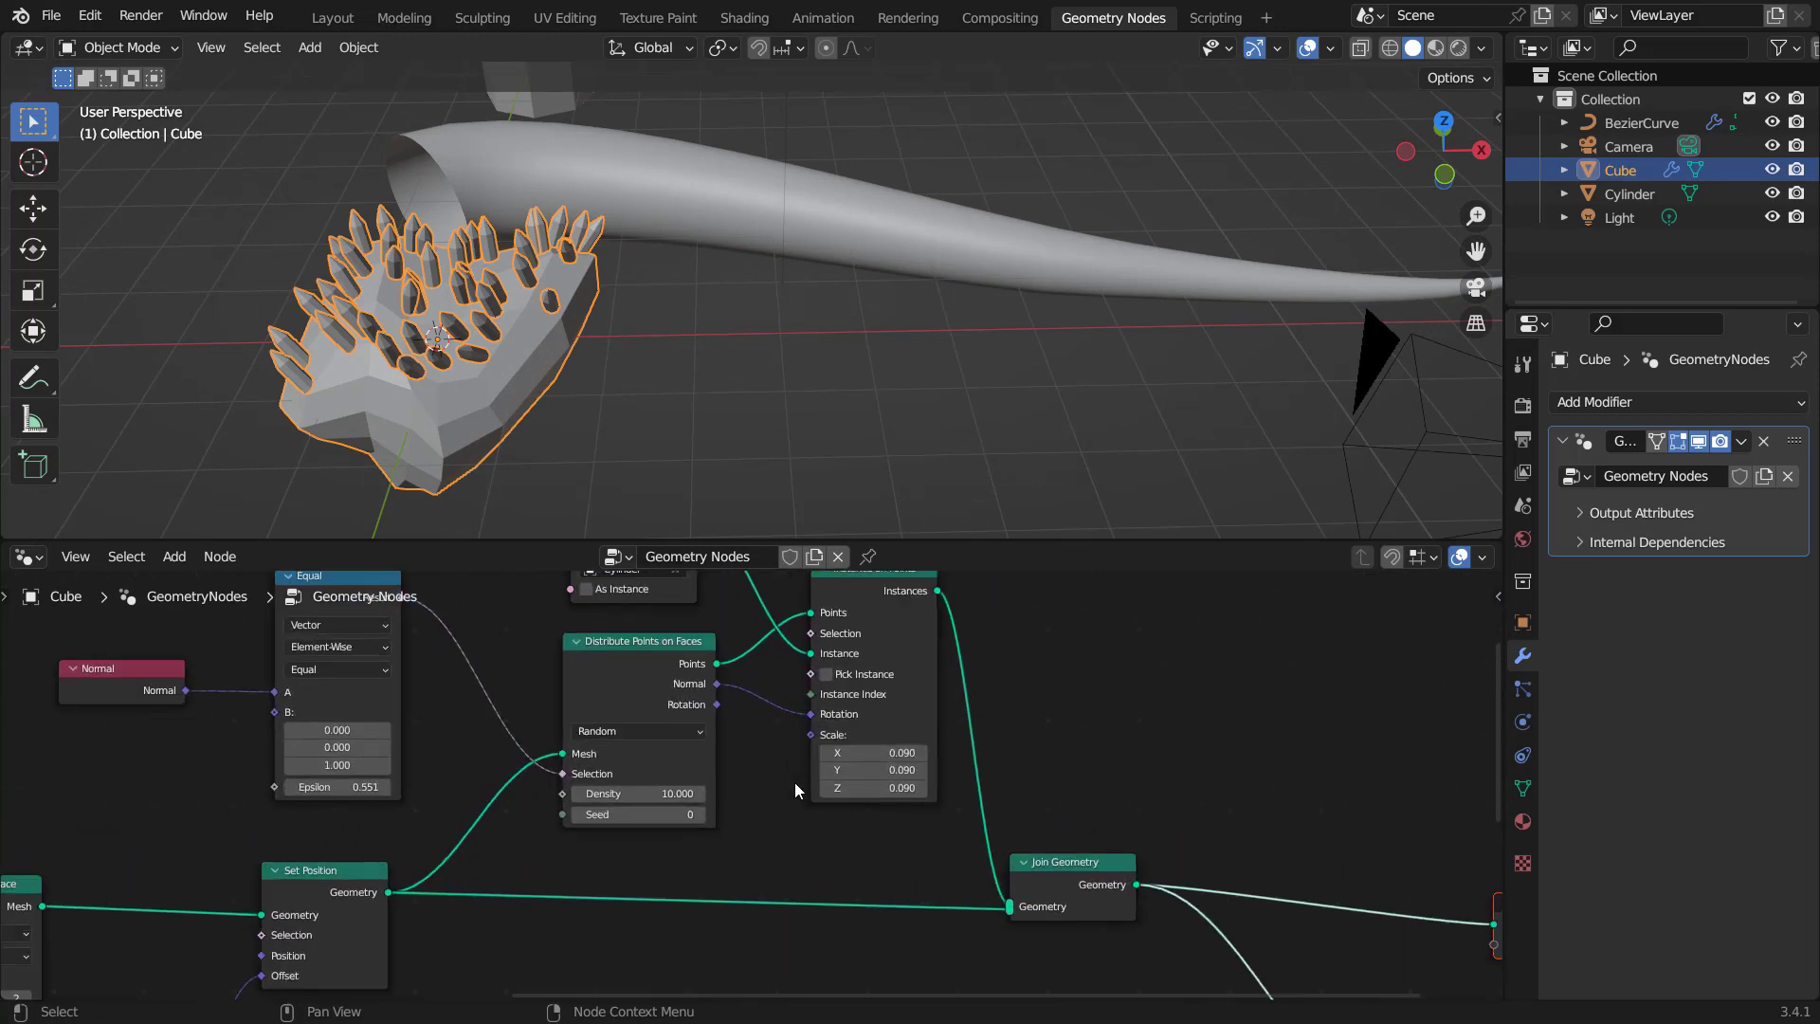
{"action": "middle_click_drag", "start_coordinate": [821, 755], "coordinate": [798, 808]}
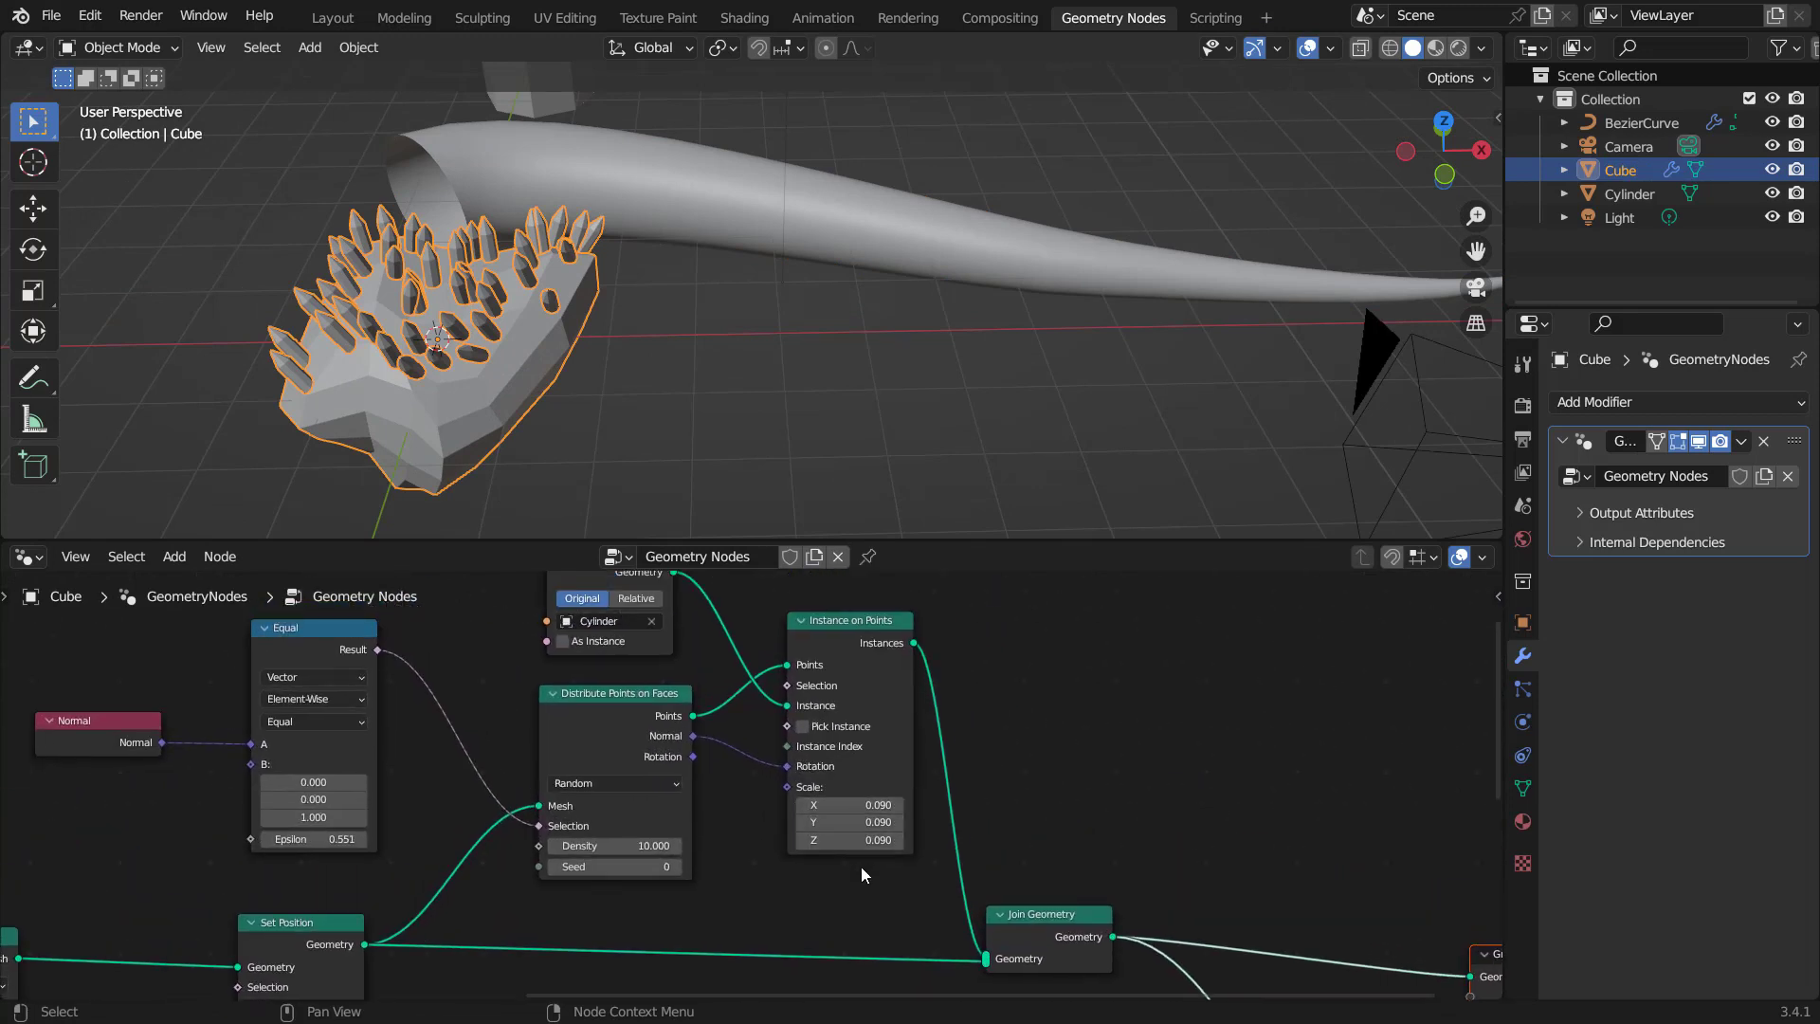
{"action": "scroll", "coordinate": [802, 869], "scroll_direction": "up", "scroll_amount": 2}
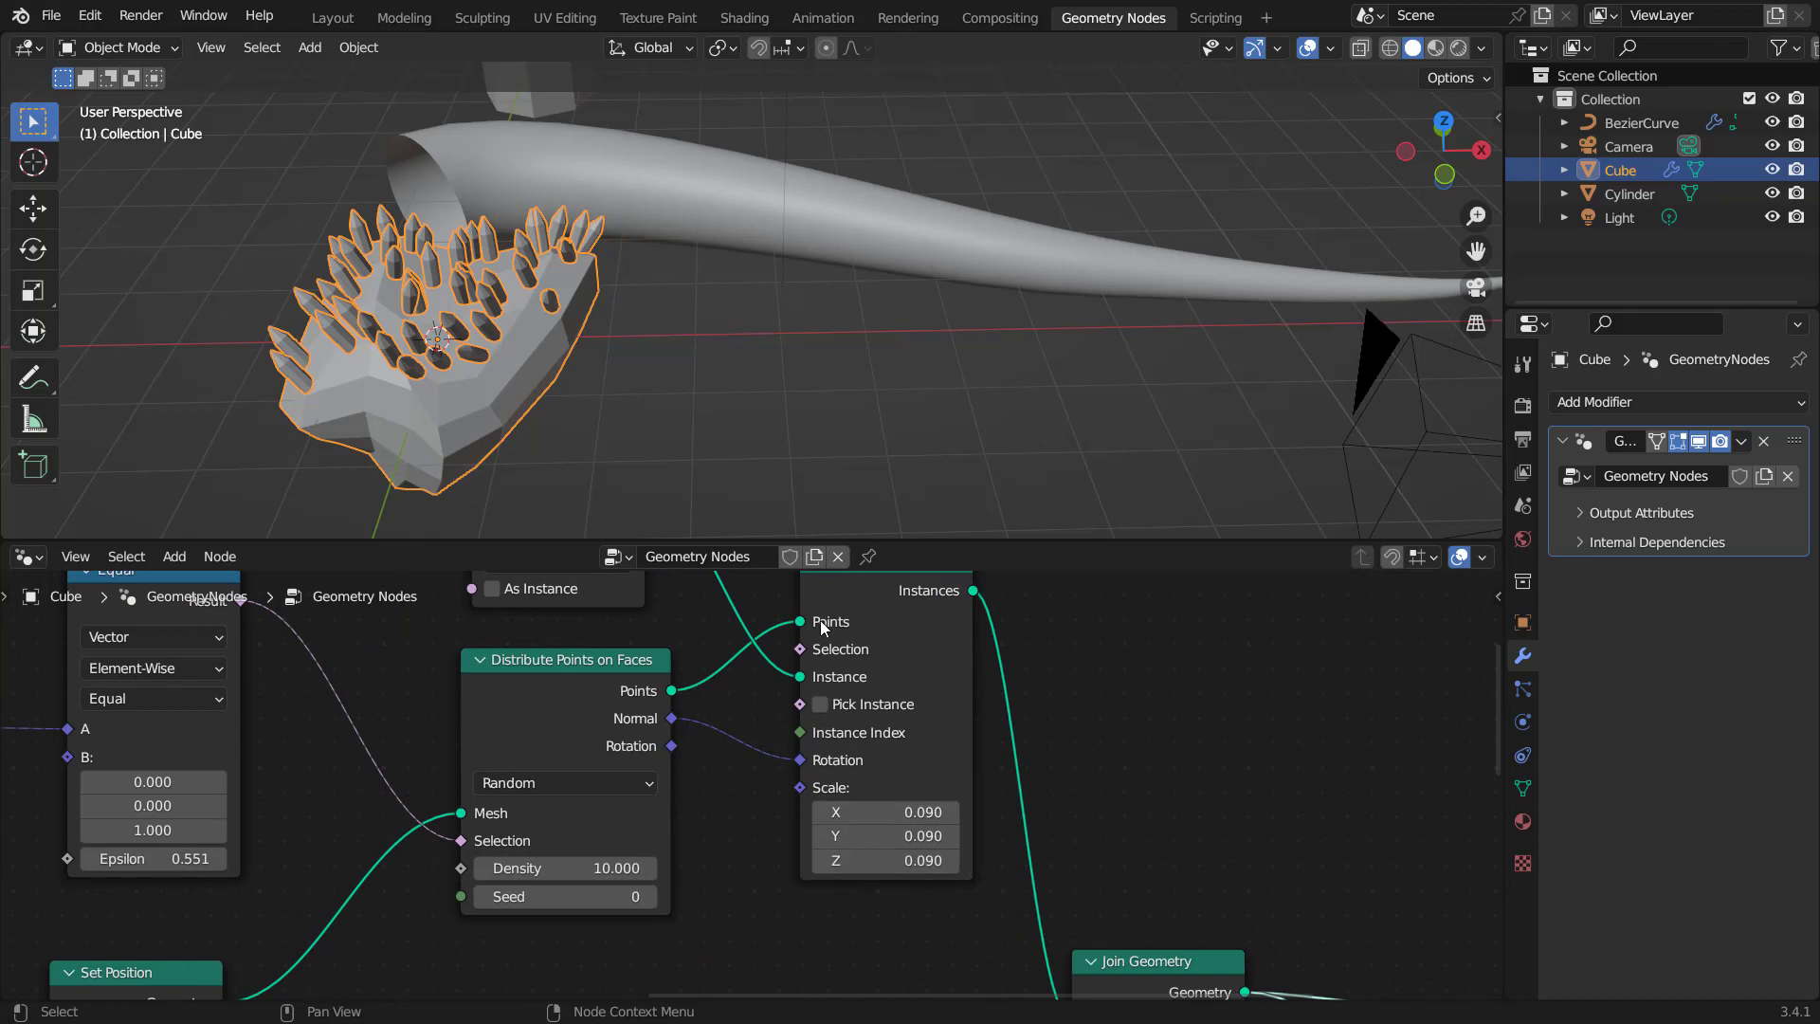
Add a Geometry Proximity node to the rock's node tree and feed its Distance output into the Instance on Points Scale.
{"action": "middle_click_drag", "start_coordinate": [662, 265], "coordinate": [742, 258]}
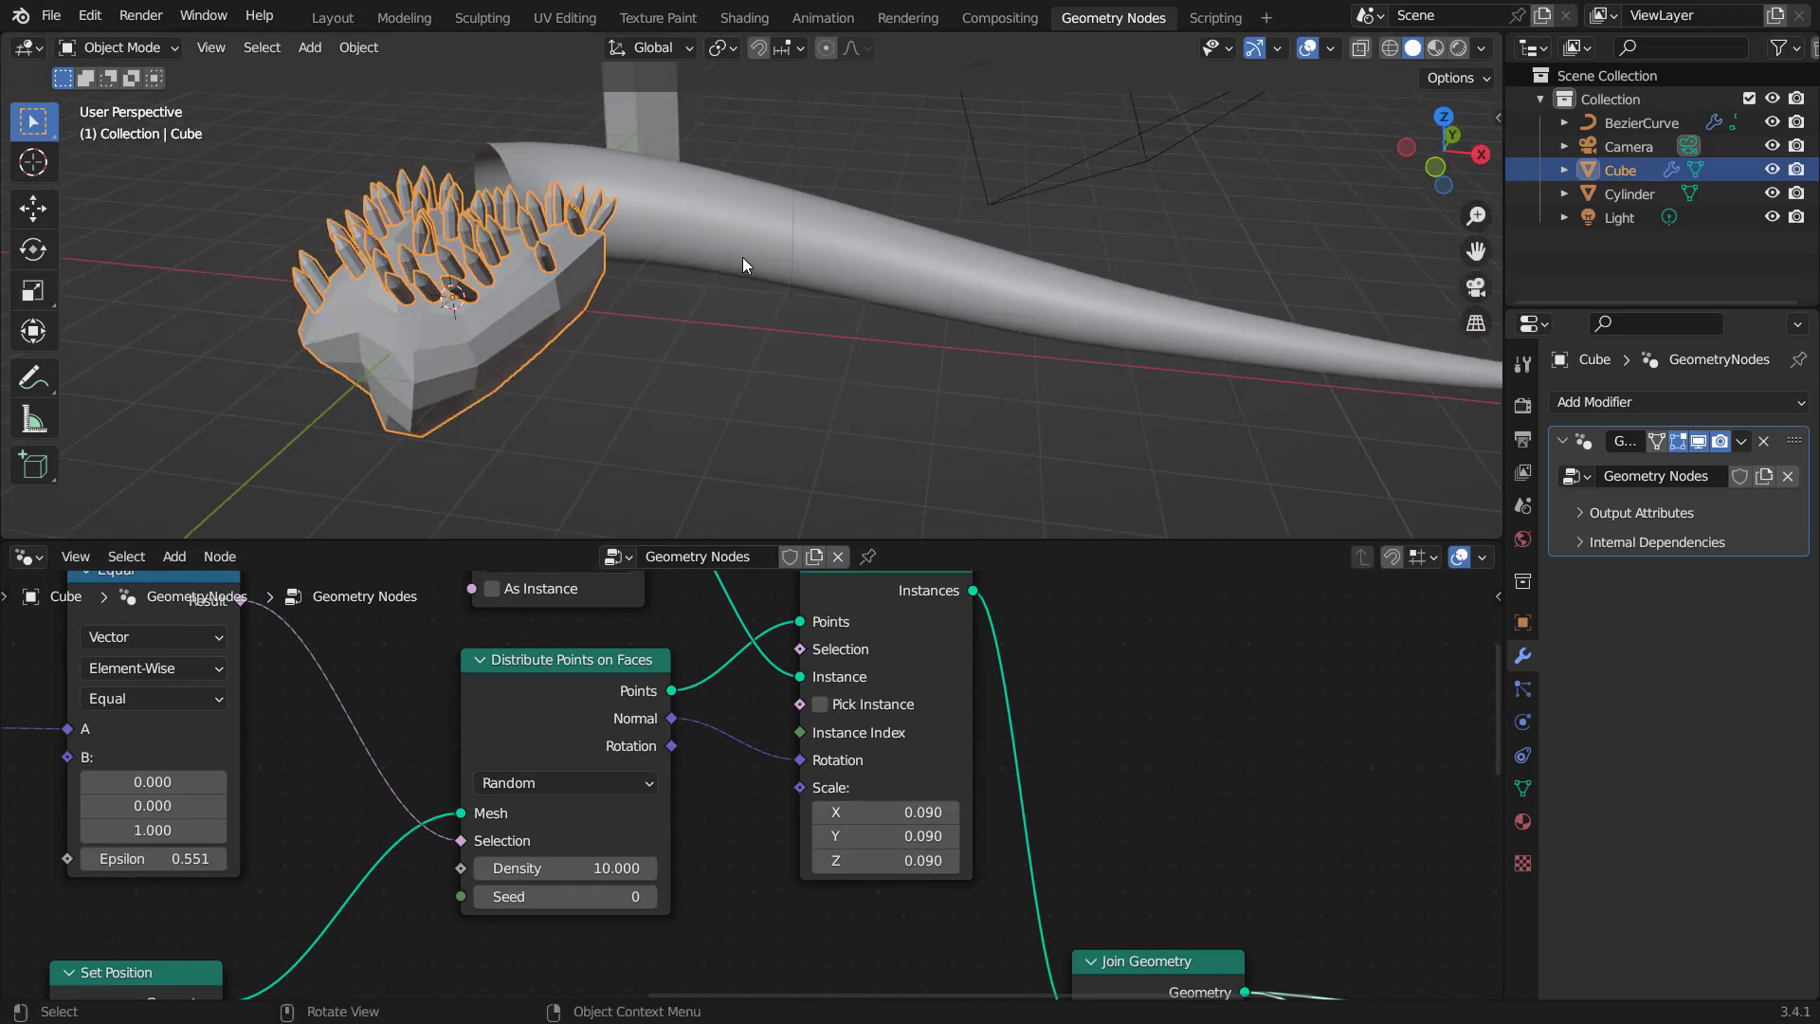
{"action": "middle_click_drag", "start_coordinate": [805, 873], "coordinate": [898, 729]}
{"action": "left_click_drag", "start_coordinate": [891, 643], "coordinate": [680, 880]}
{"action": "type", "text": "geometry"}
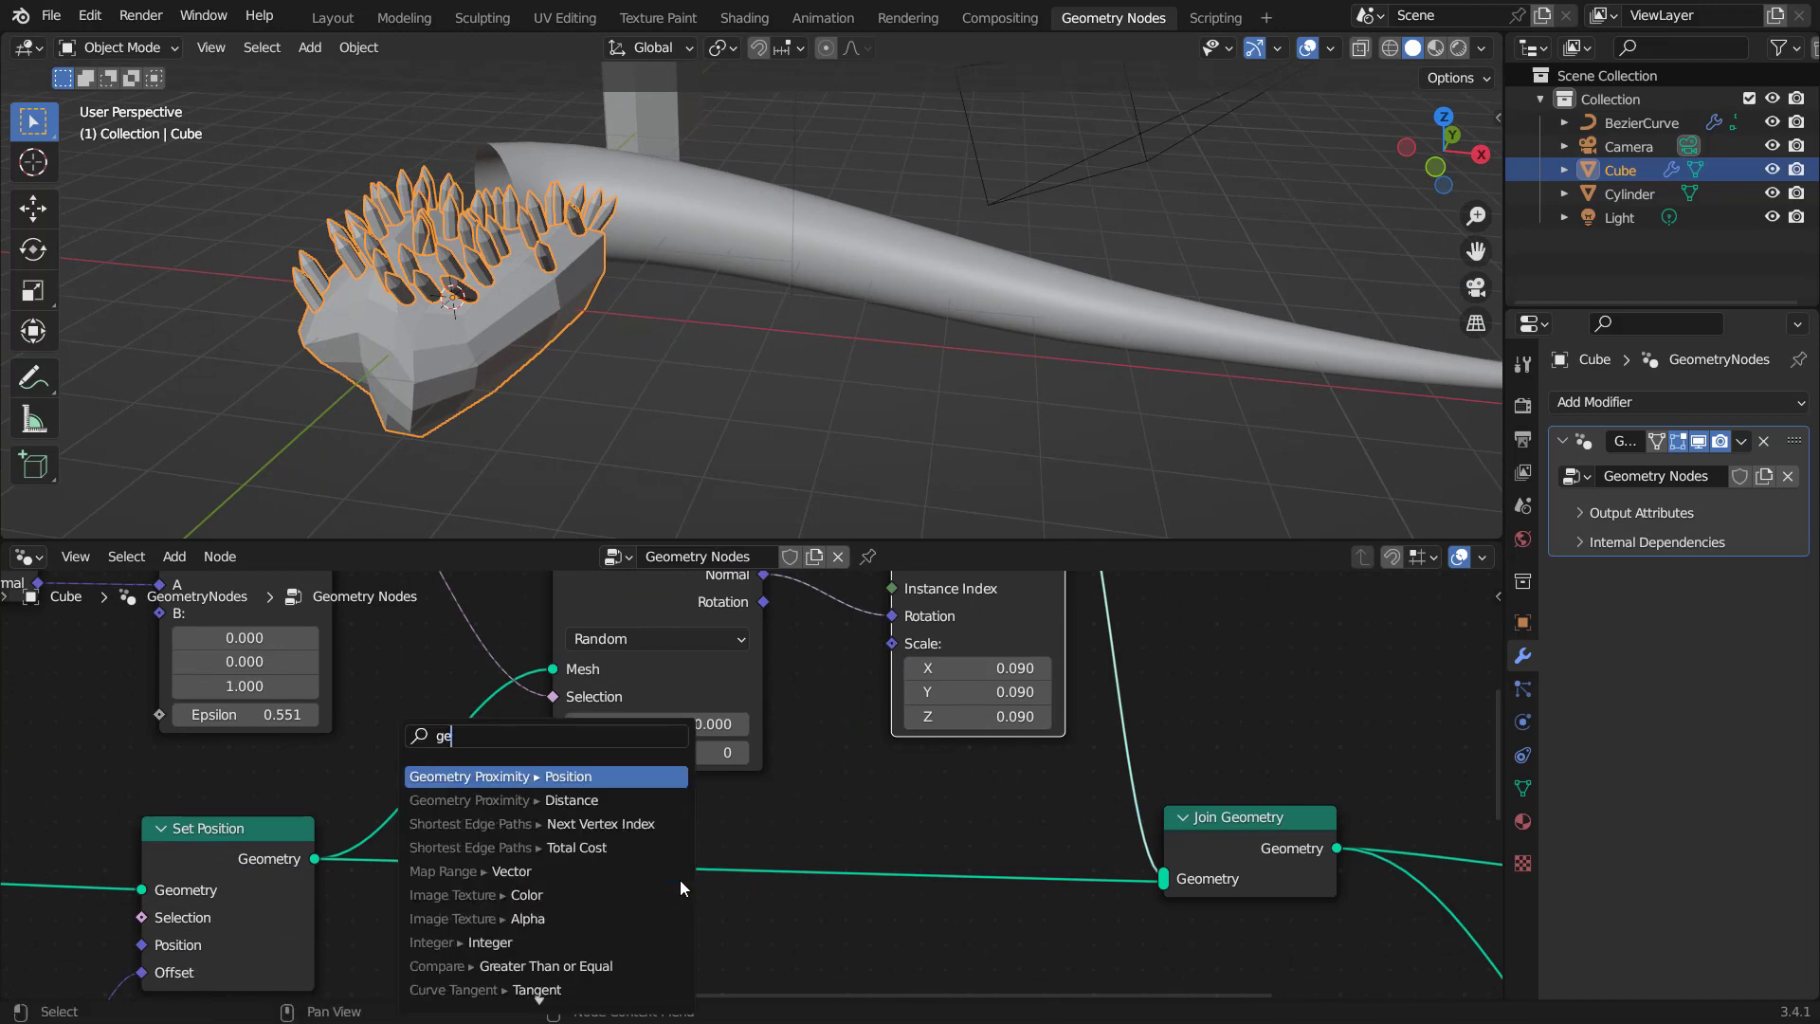
{"action": "left_click", "coordinate": [619, 802]}
{"action": "left_click", "coordinate": [688, 825]}
{"action": "middle_click_drag", "start_coordinate": [671, 893], "coordinate": [822, 687]}
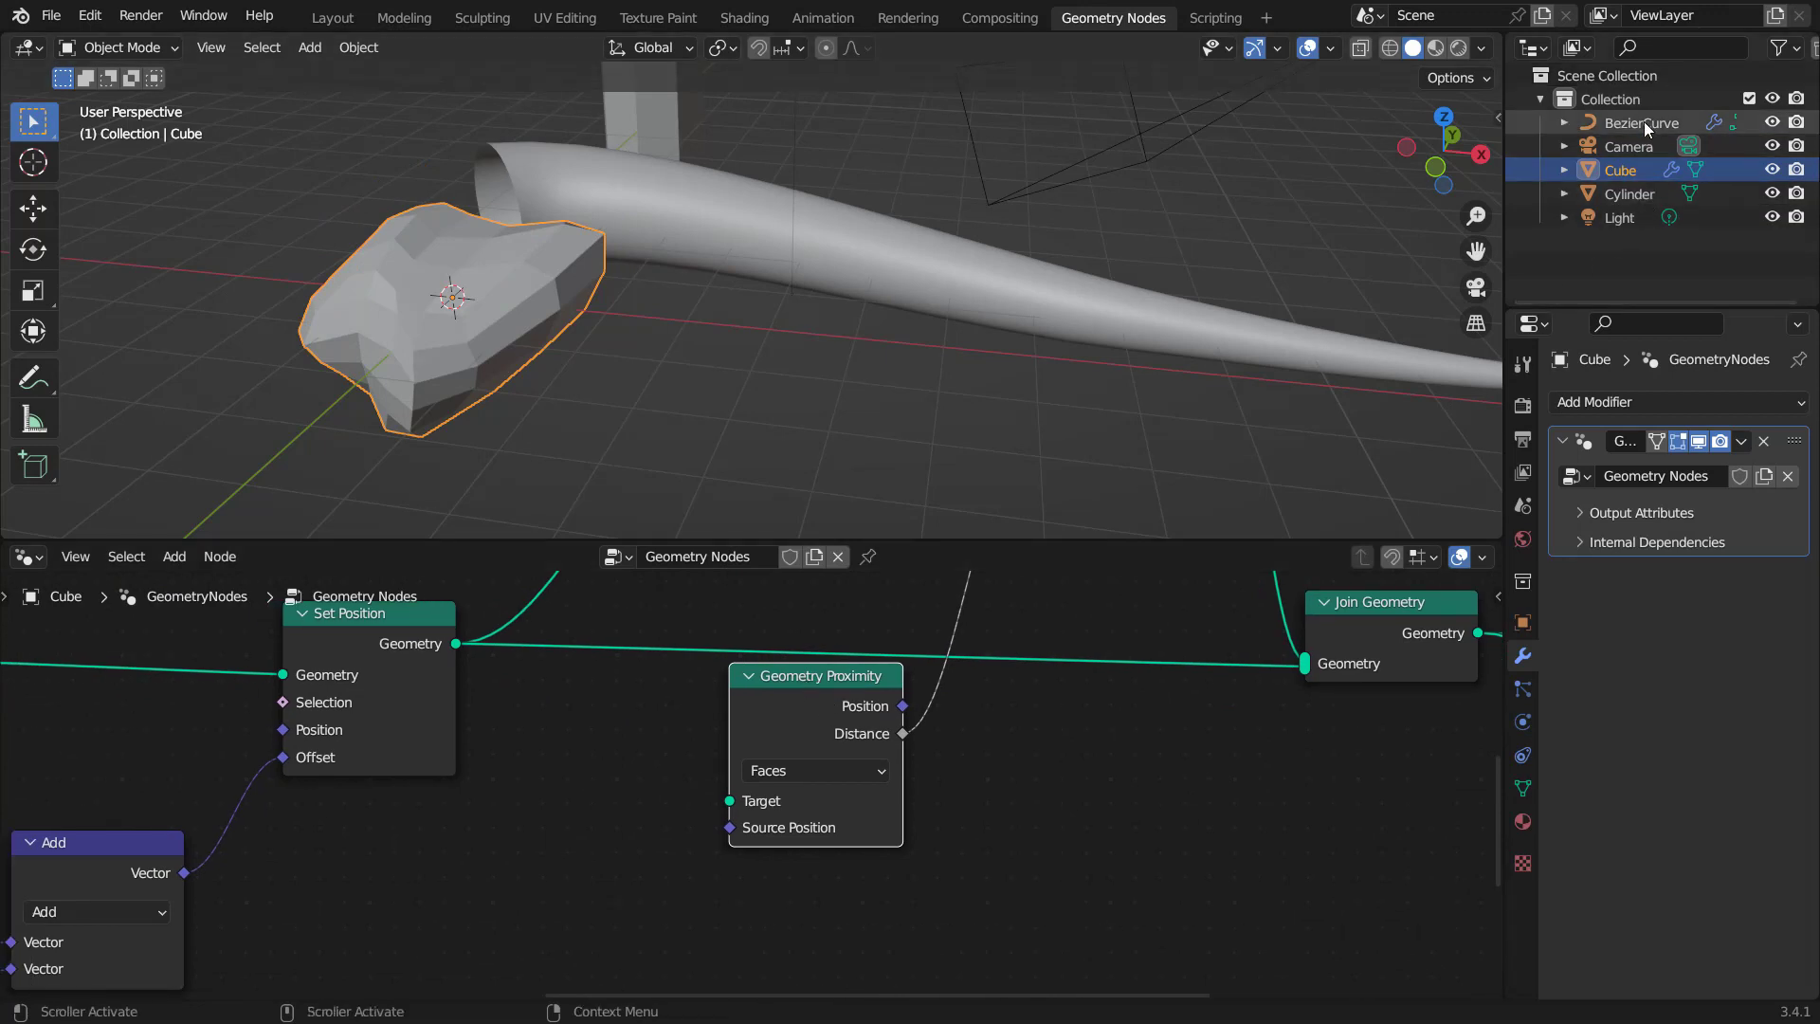
Bring BezierCurve in as an Object Info node set to Relative and connect its Geometry to the Geometry Proximity Target.
{"action": "left_click_drag", "start_coordinate": [1642, 122], "coordinate": [484, 879]}
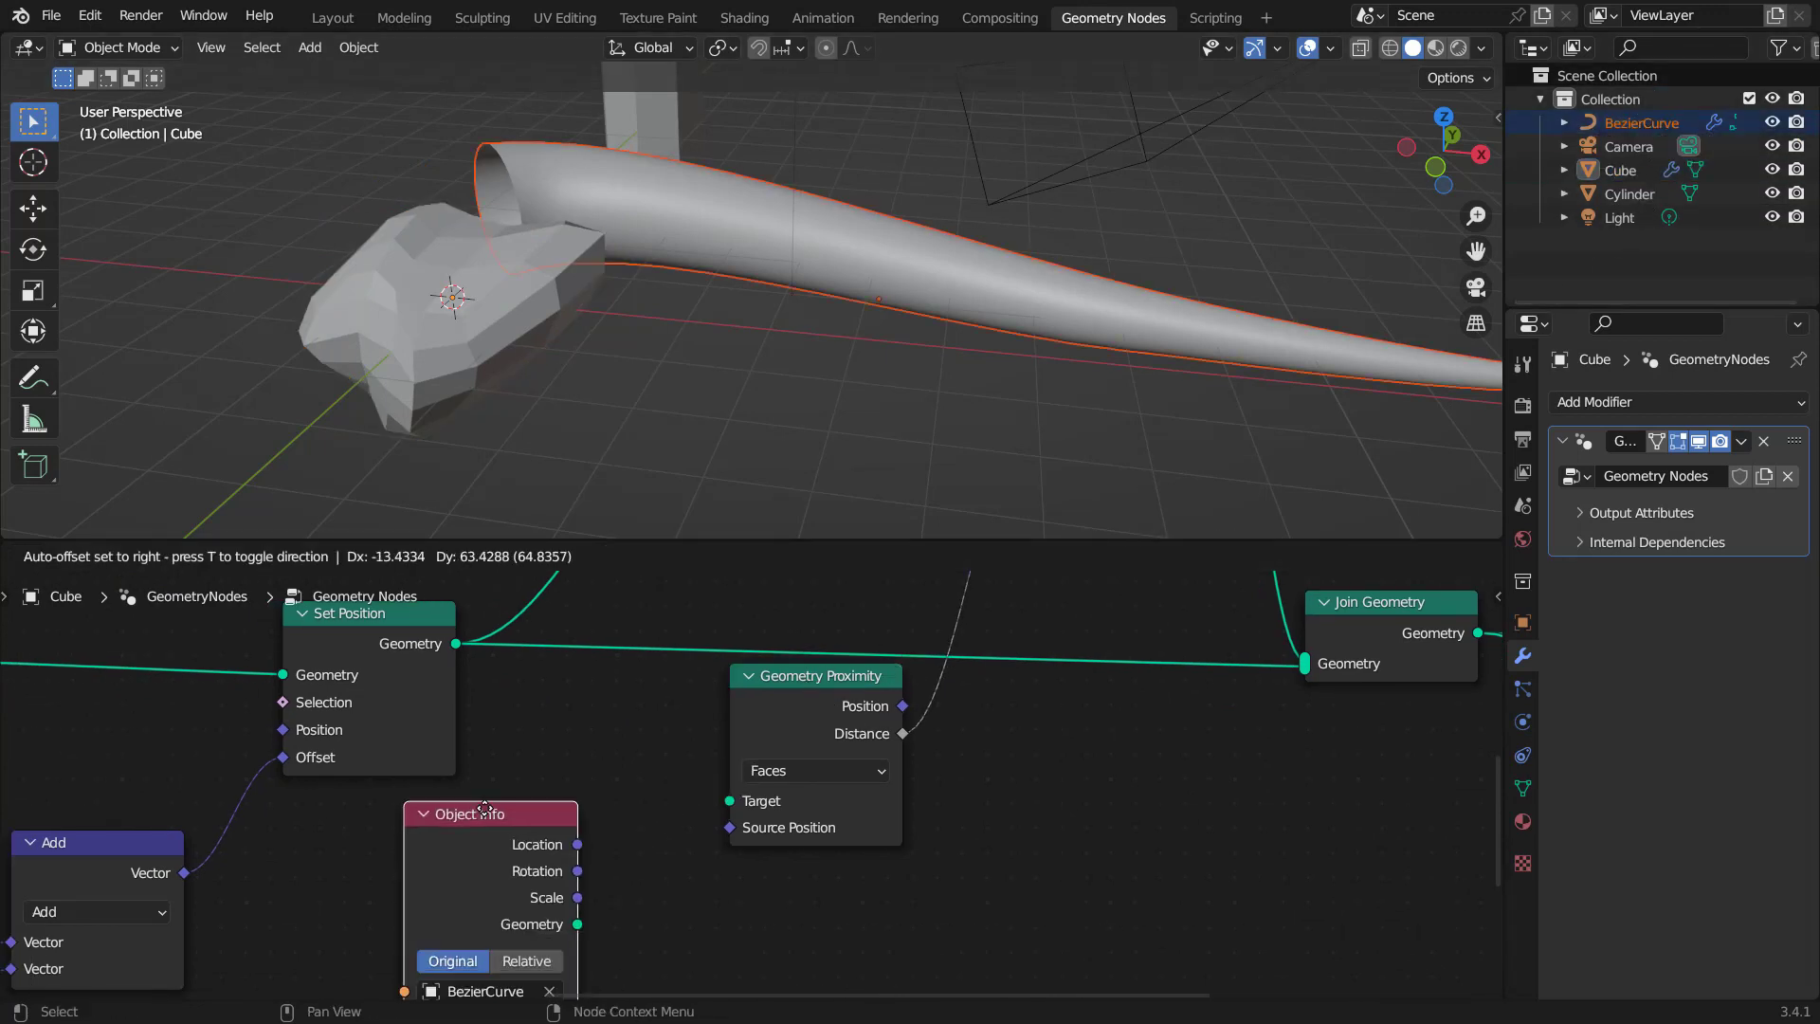
{"action": "left_click", "coordinate": [464, 815]}
{"action": "left_click_drag", "start_coordinate": [573, 919], "coordinate": [729, 800]}
{"action": "middle_click_drag", "start_coordinate": [730, 298], "coordinate": [795, 340]}
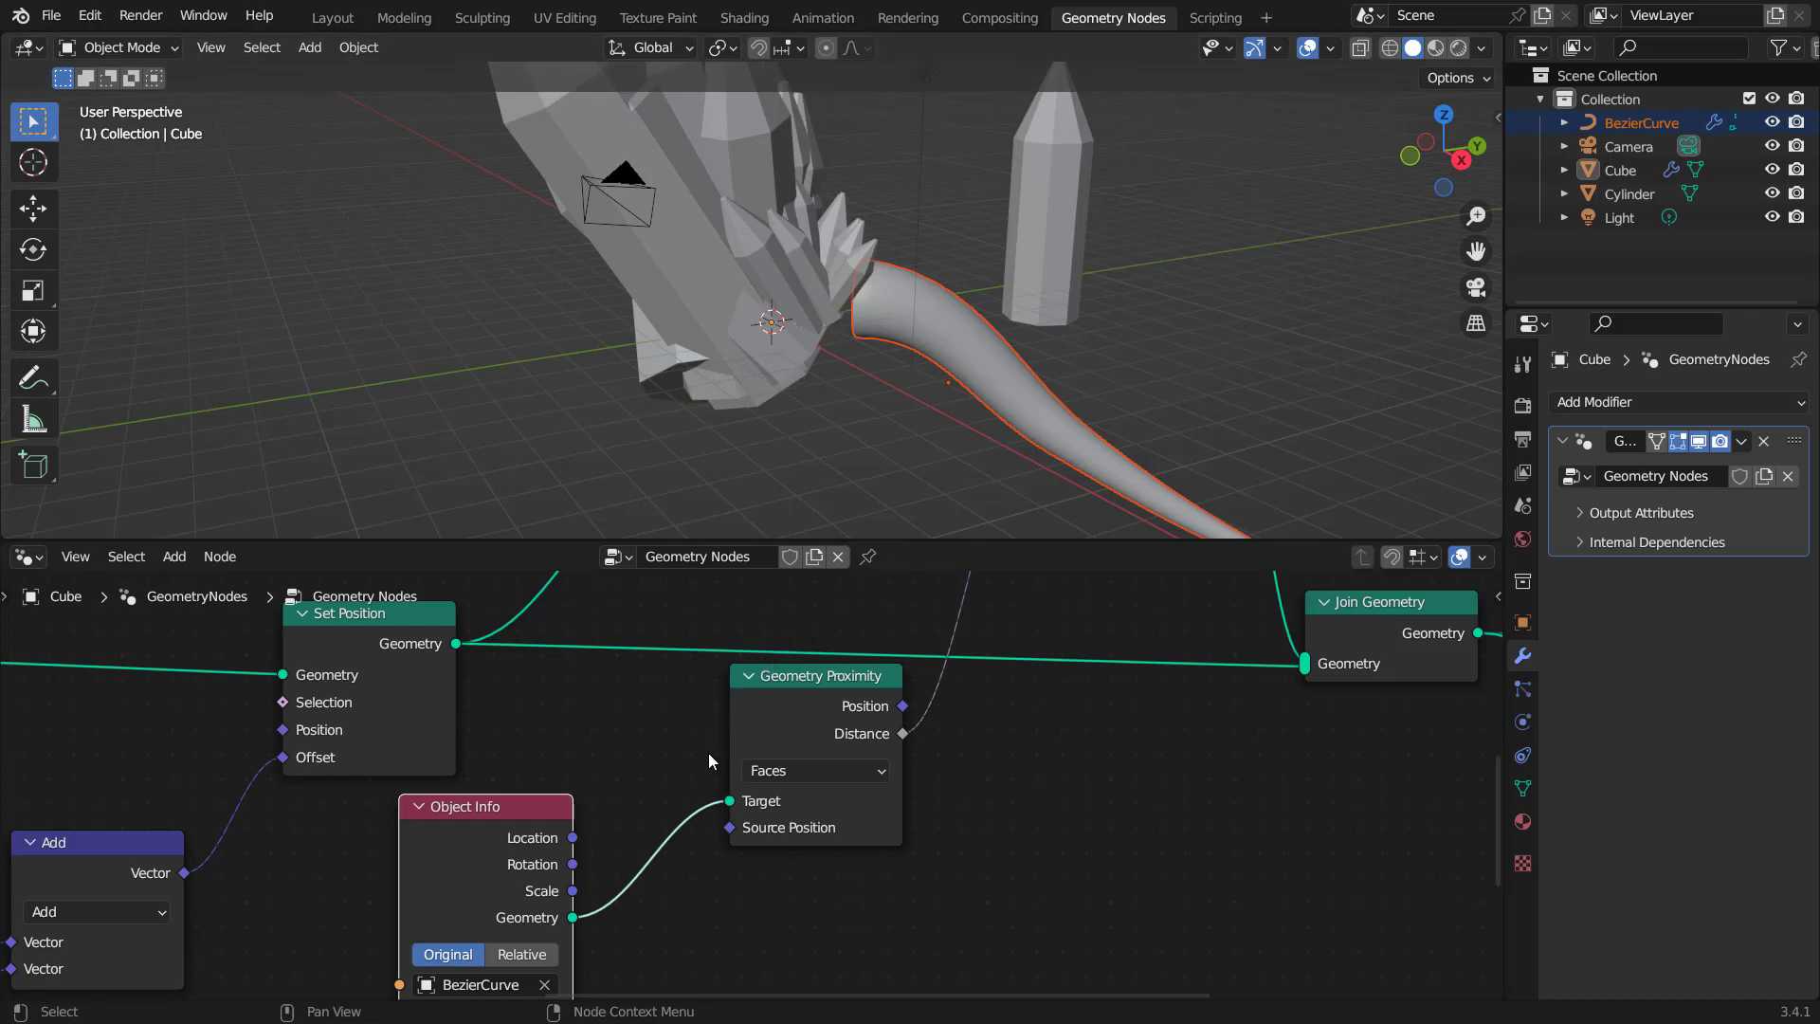
{"action": "middle_click_drag", "start_coordinate": [684, 793], "coordinate": [775, 697]}
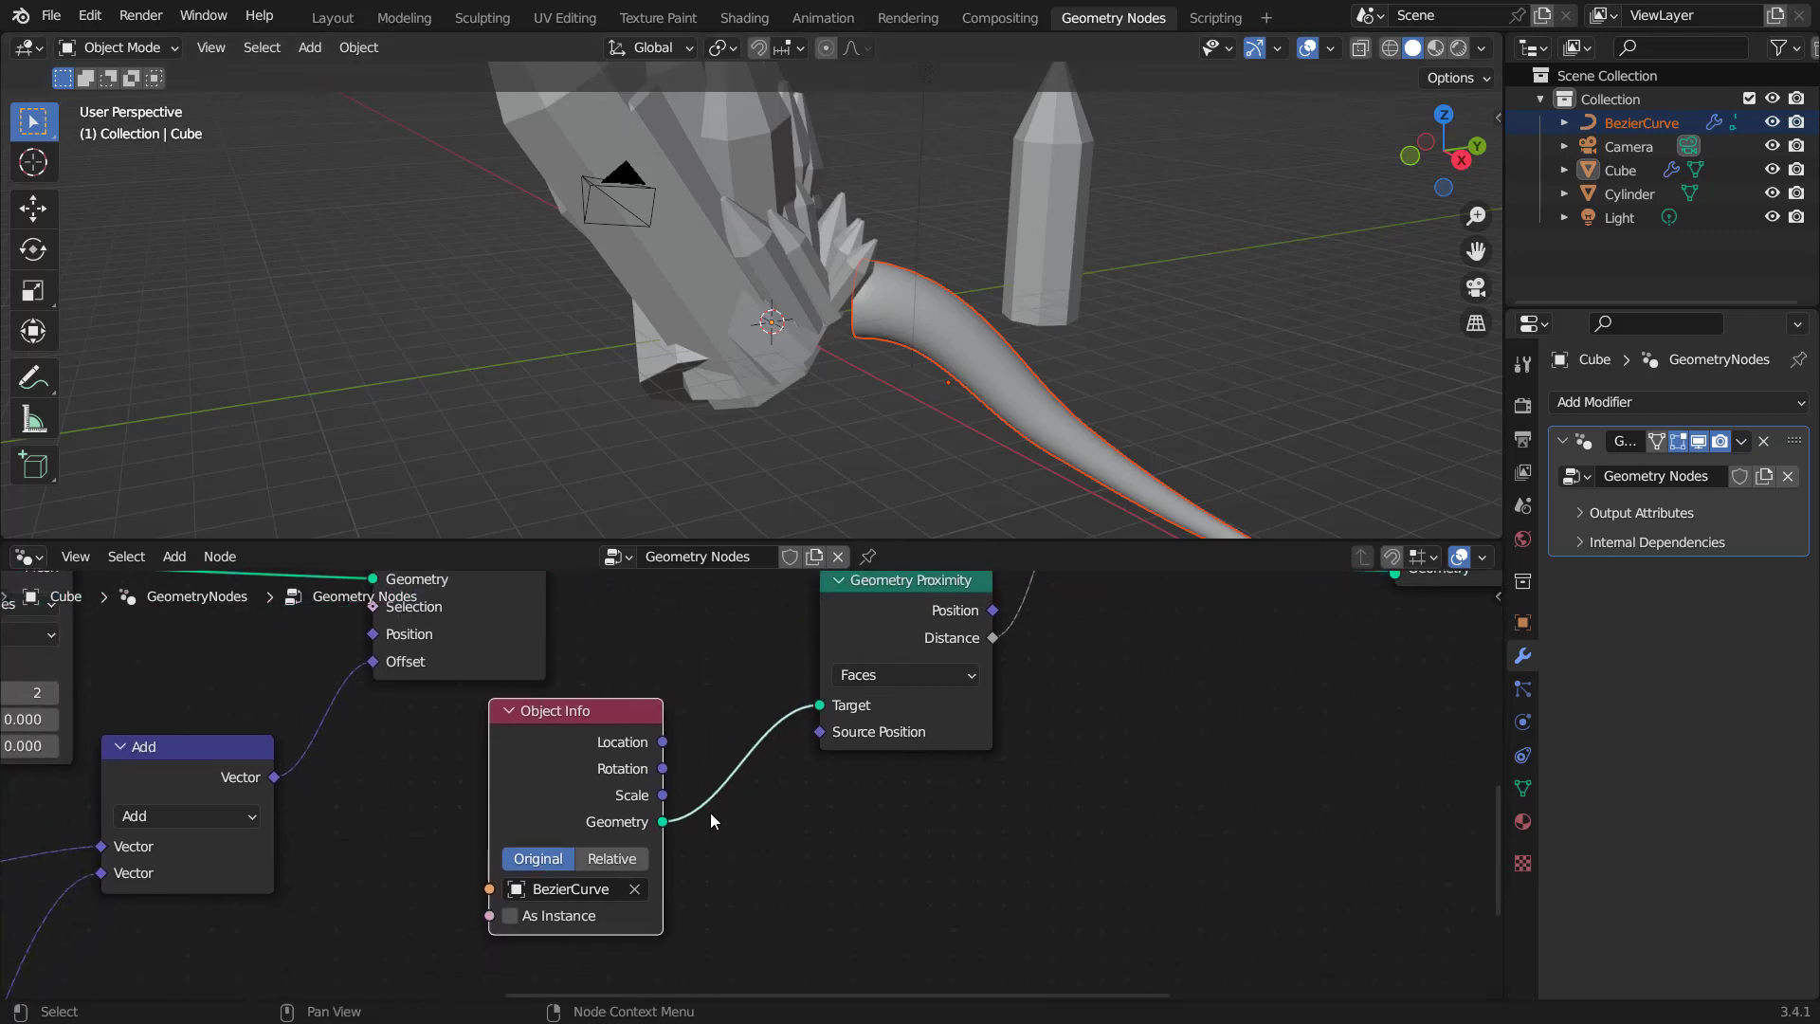
{"action": "left_click", "coordinate": [626, 861]}
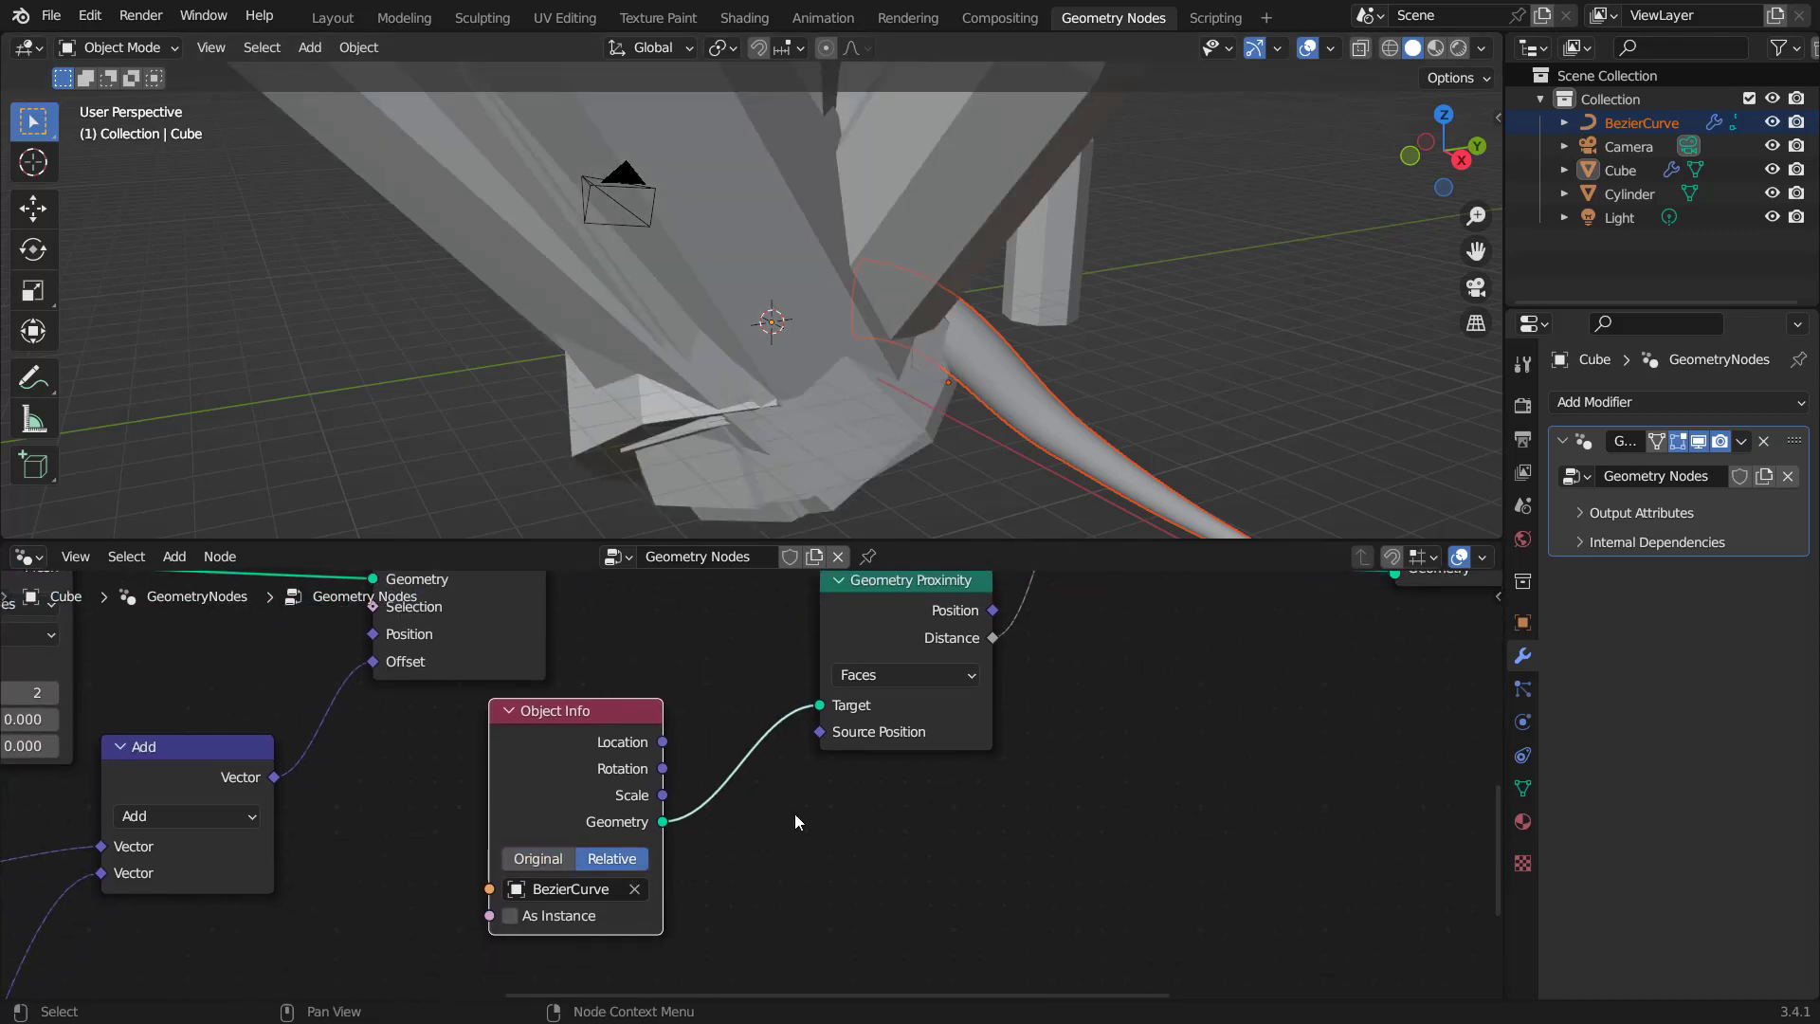
Insert a Map Range node on the link between the Geometry Proximity Distance and the Instance on Points Scale.
{"action": "middle_click_drag", "start_coordinate": [1133, 692], "coordinate": [851, 871]}
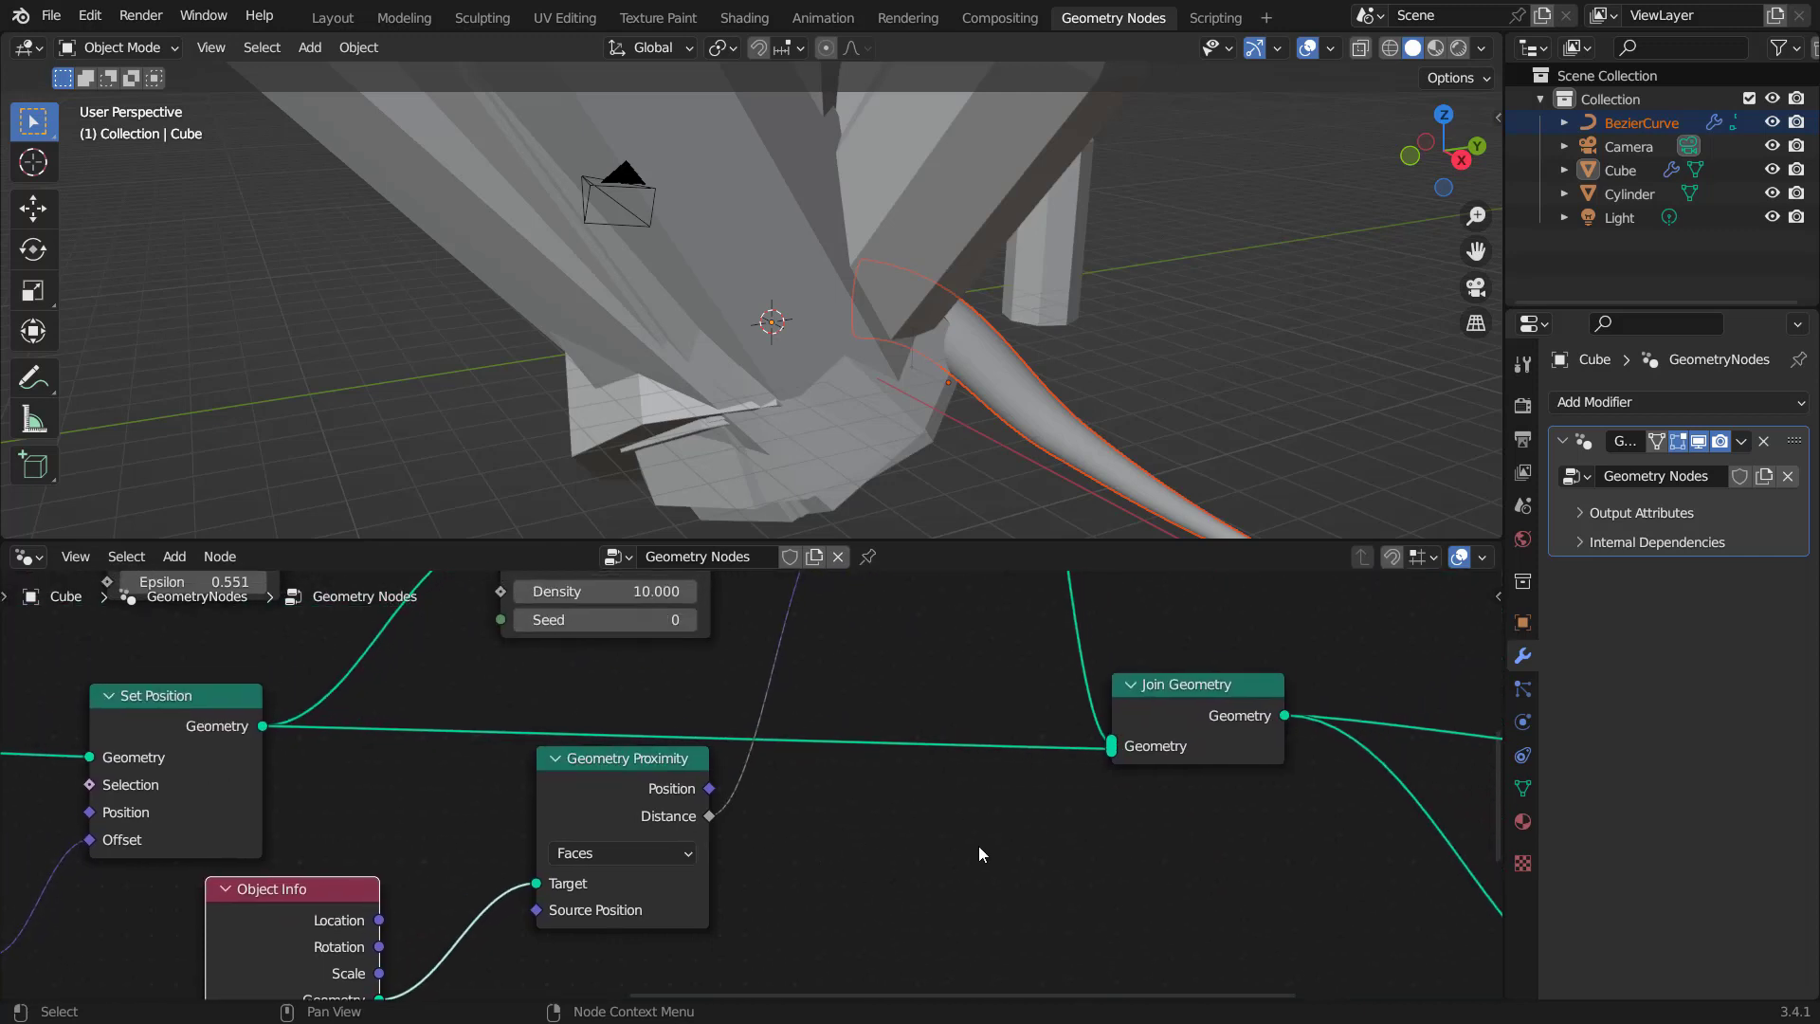
{"action": "key", "text": "shift+a"}
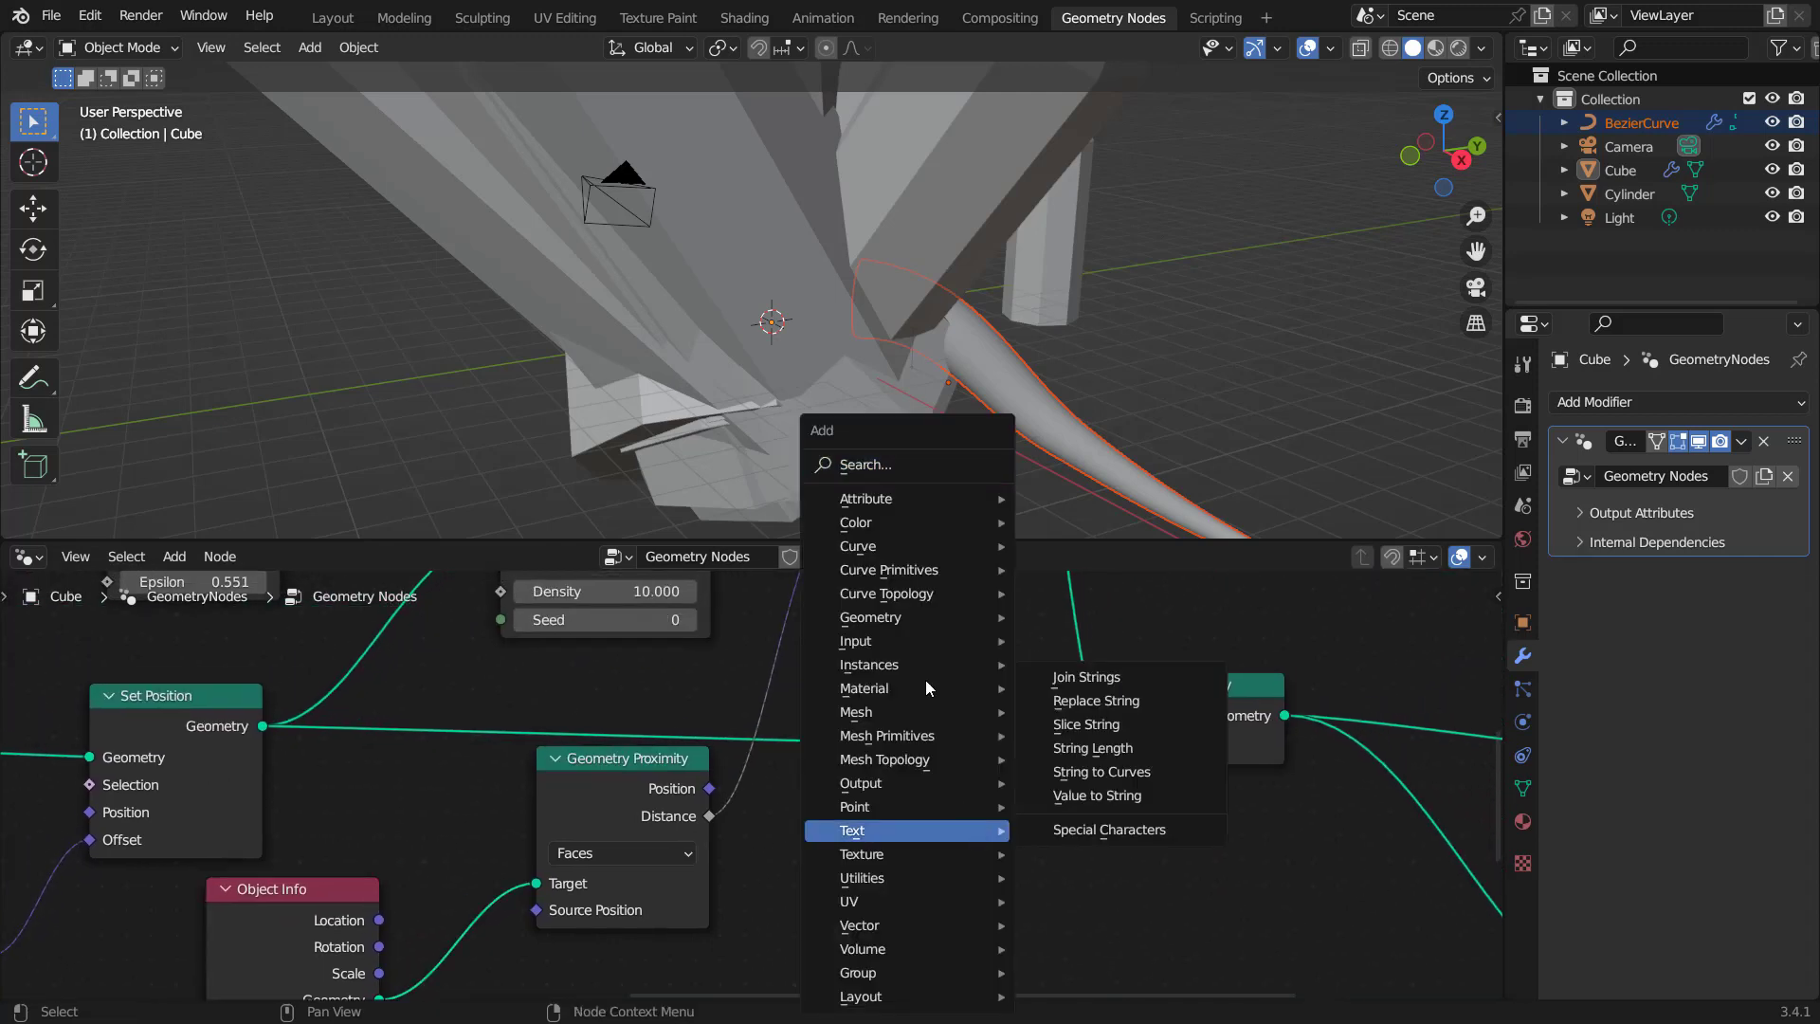
{"action": "left_click", "coordinate": [856, 465]}
{"action": "type", "text": "map"}
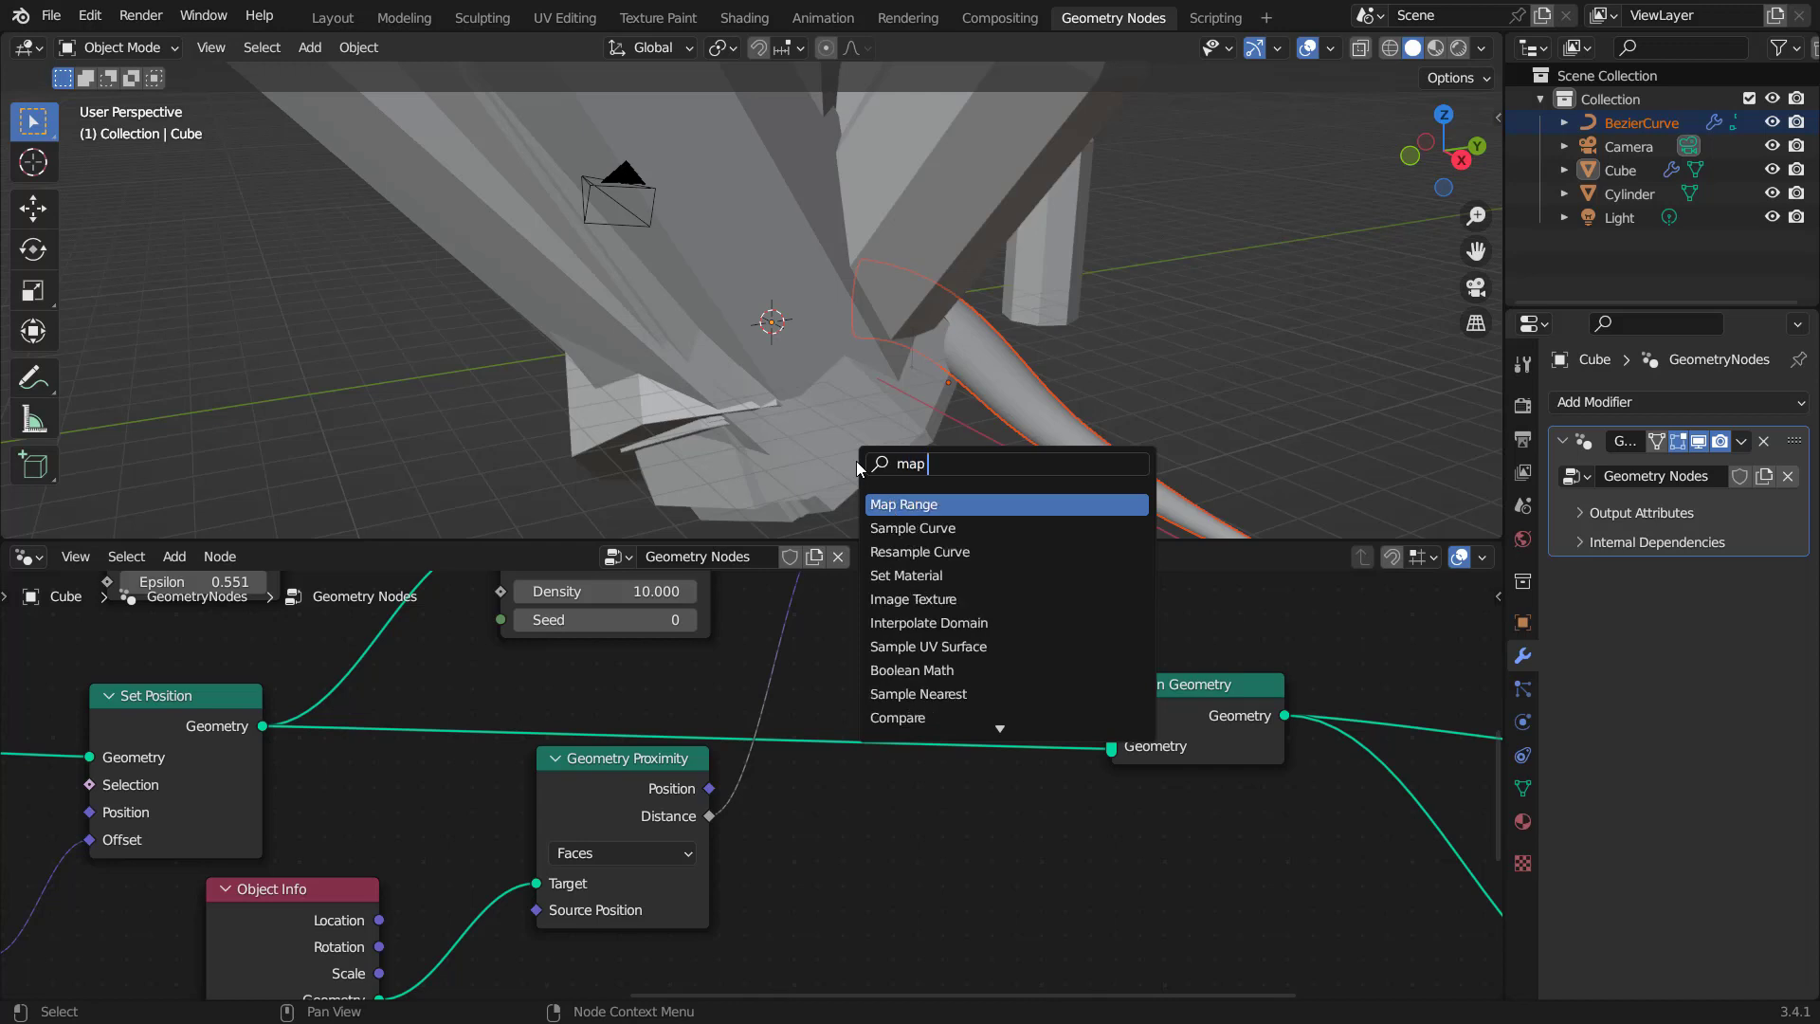
{"action": "type", "text": " rang"}
{"action": "left_click", "coordinate": [883, 505]}
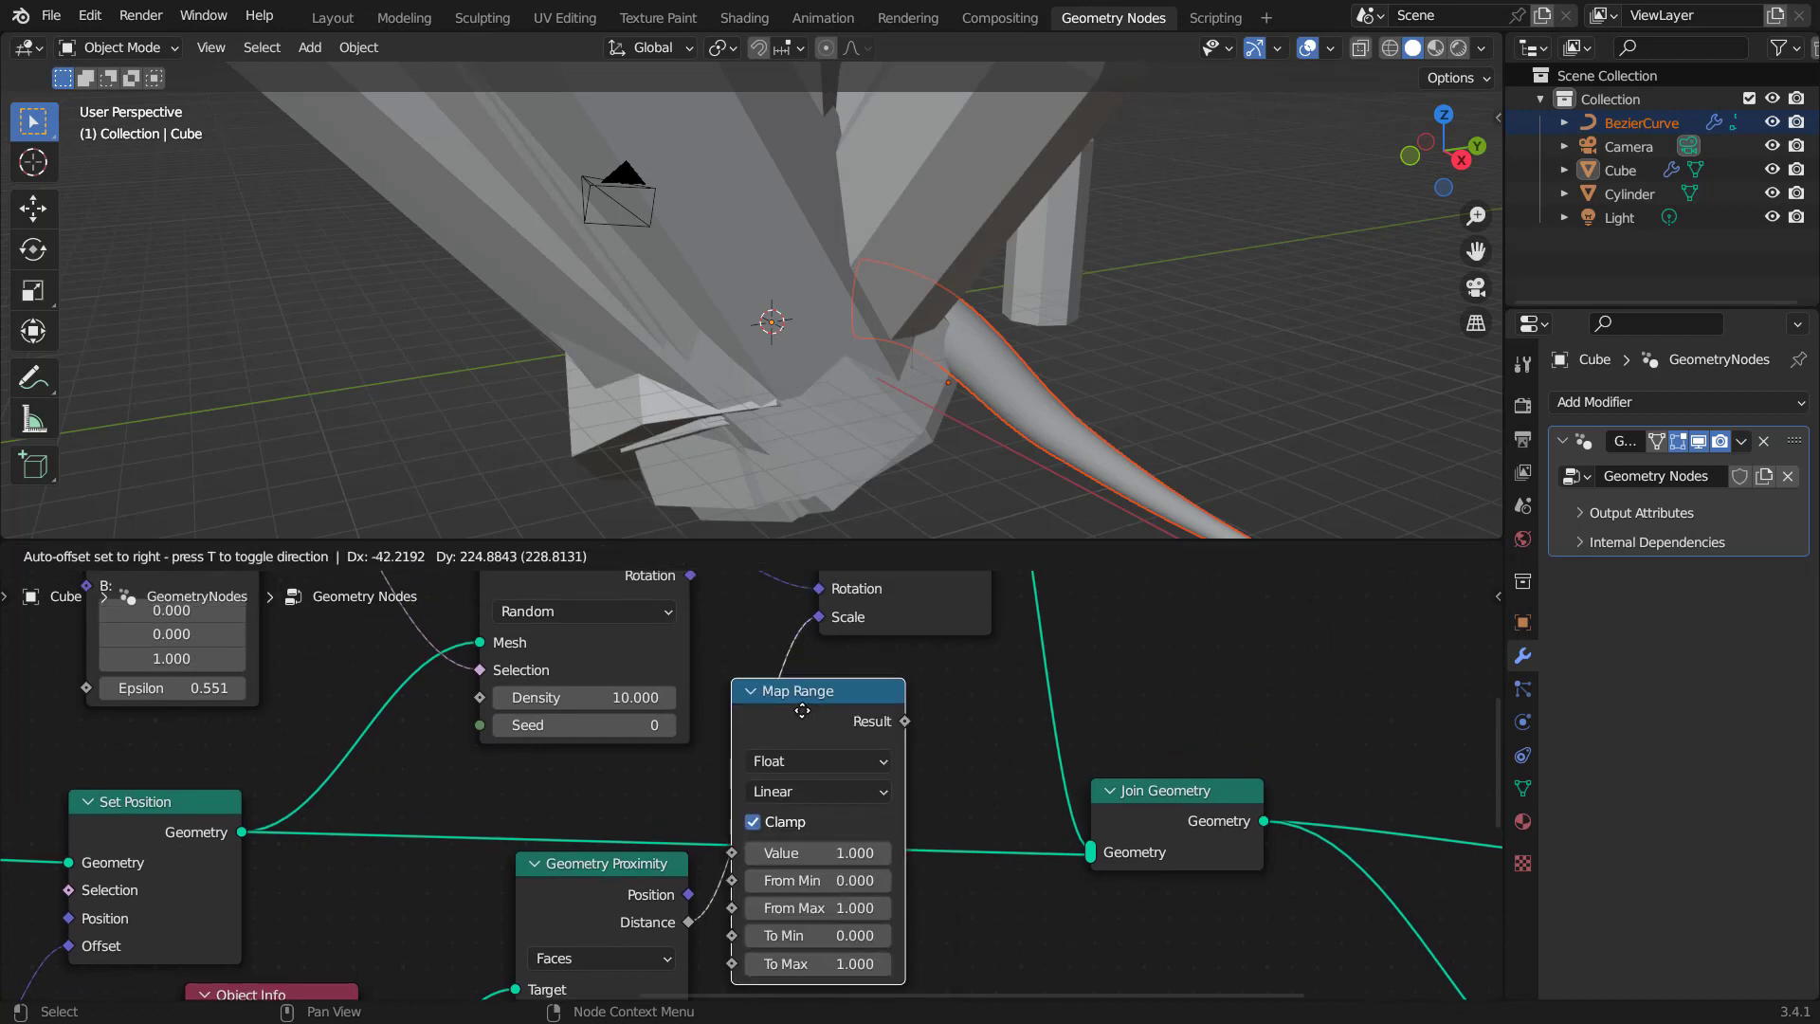
{"action": "left_click", "coordinate": [801, 711]}
{"action": "middle_click_drag", "start_coordinate": [973, 862], "coordinate": [872, 818]}
{"action": "middle_click_drag", "start_coordinate": [837, 281], "coordinate": [816, 408]}
{"action": "scroll", "coordinate": [912, 780], "scroll_direction": "up", "scroll_amount": 3}
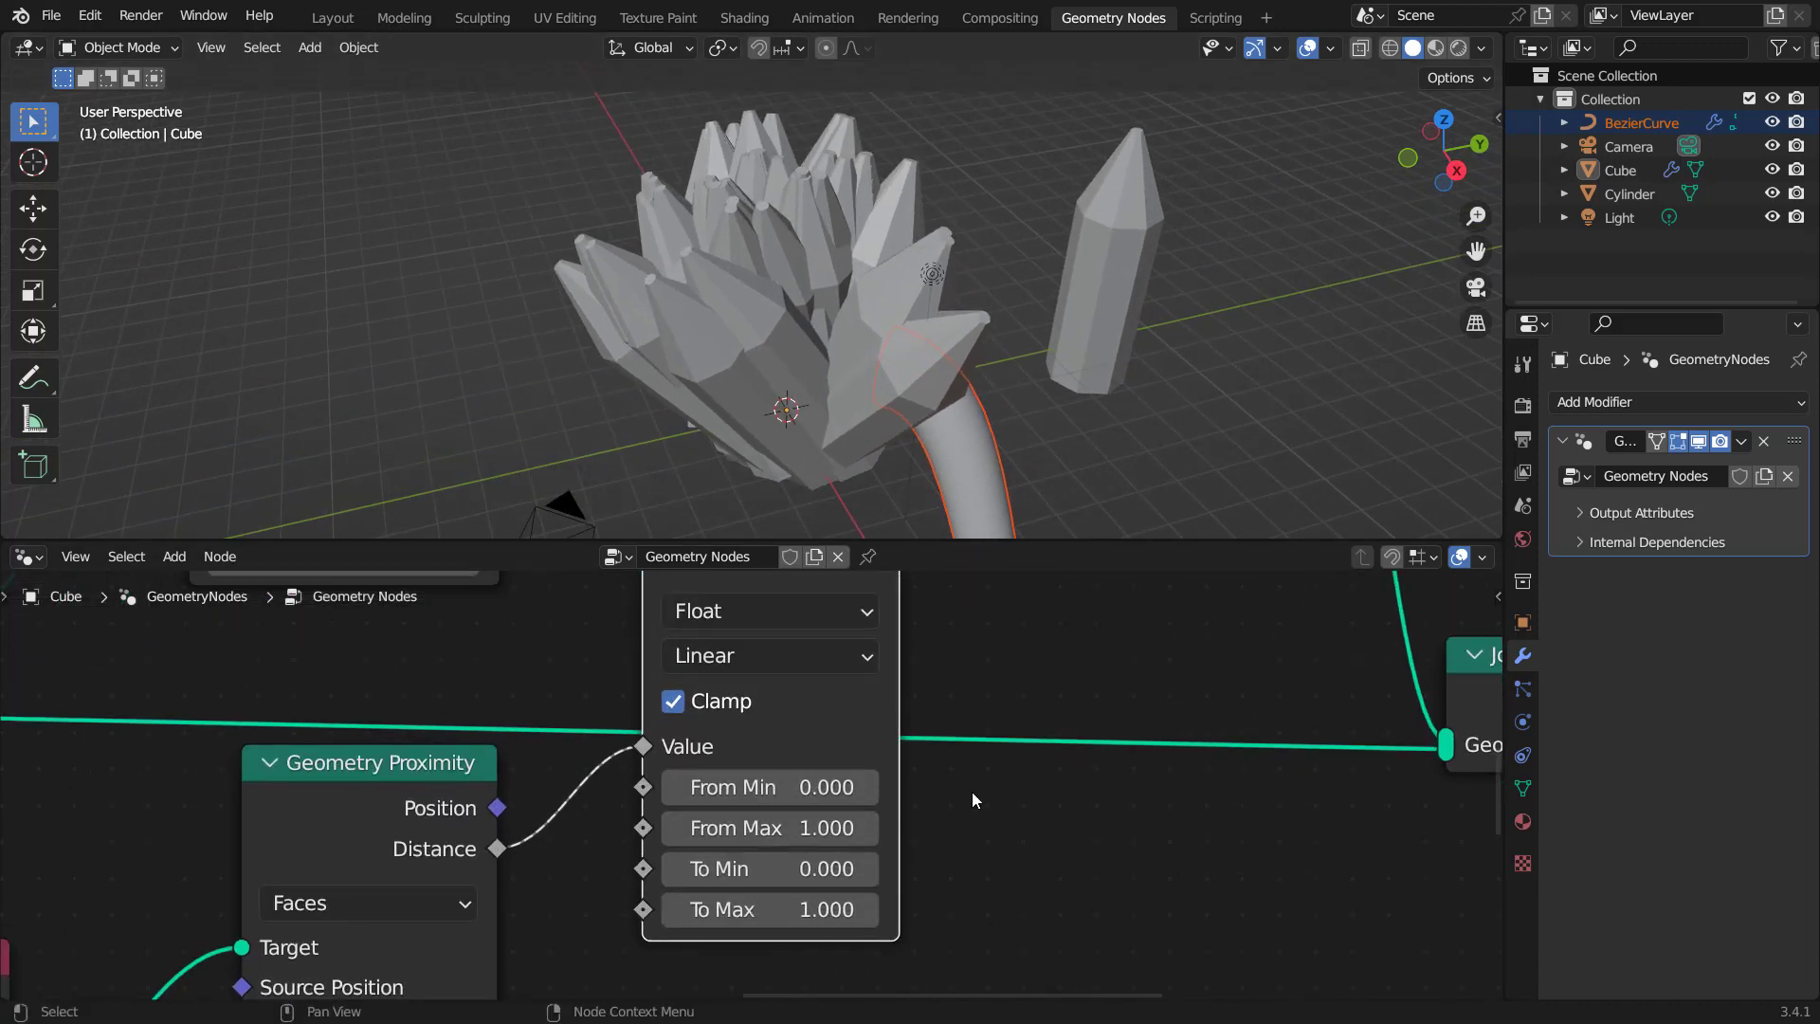
Set the Map Range node's To Min to 0.4 and To Max to 0.
{"action": "scroll", "coordinate": [913, 842], "scroll_direction": "up", "scroll_amount": 2}
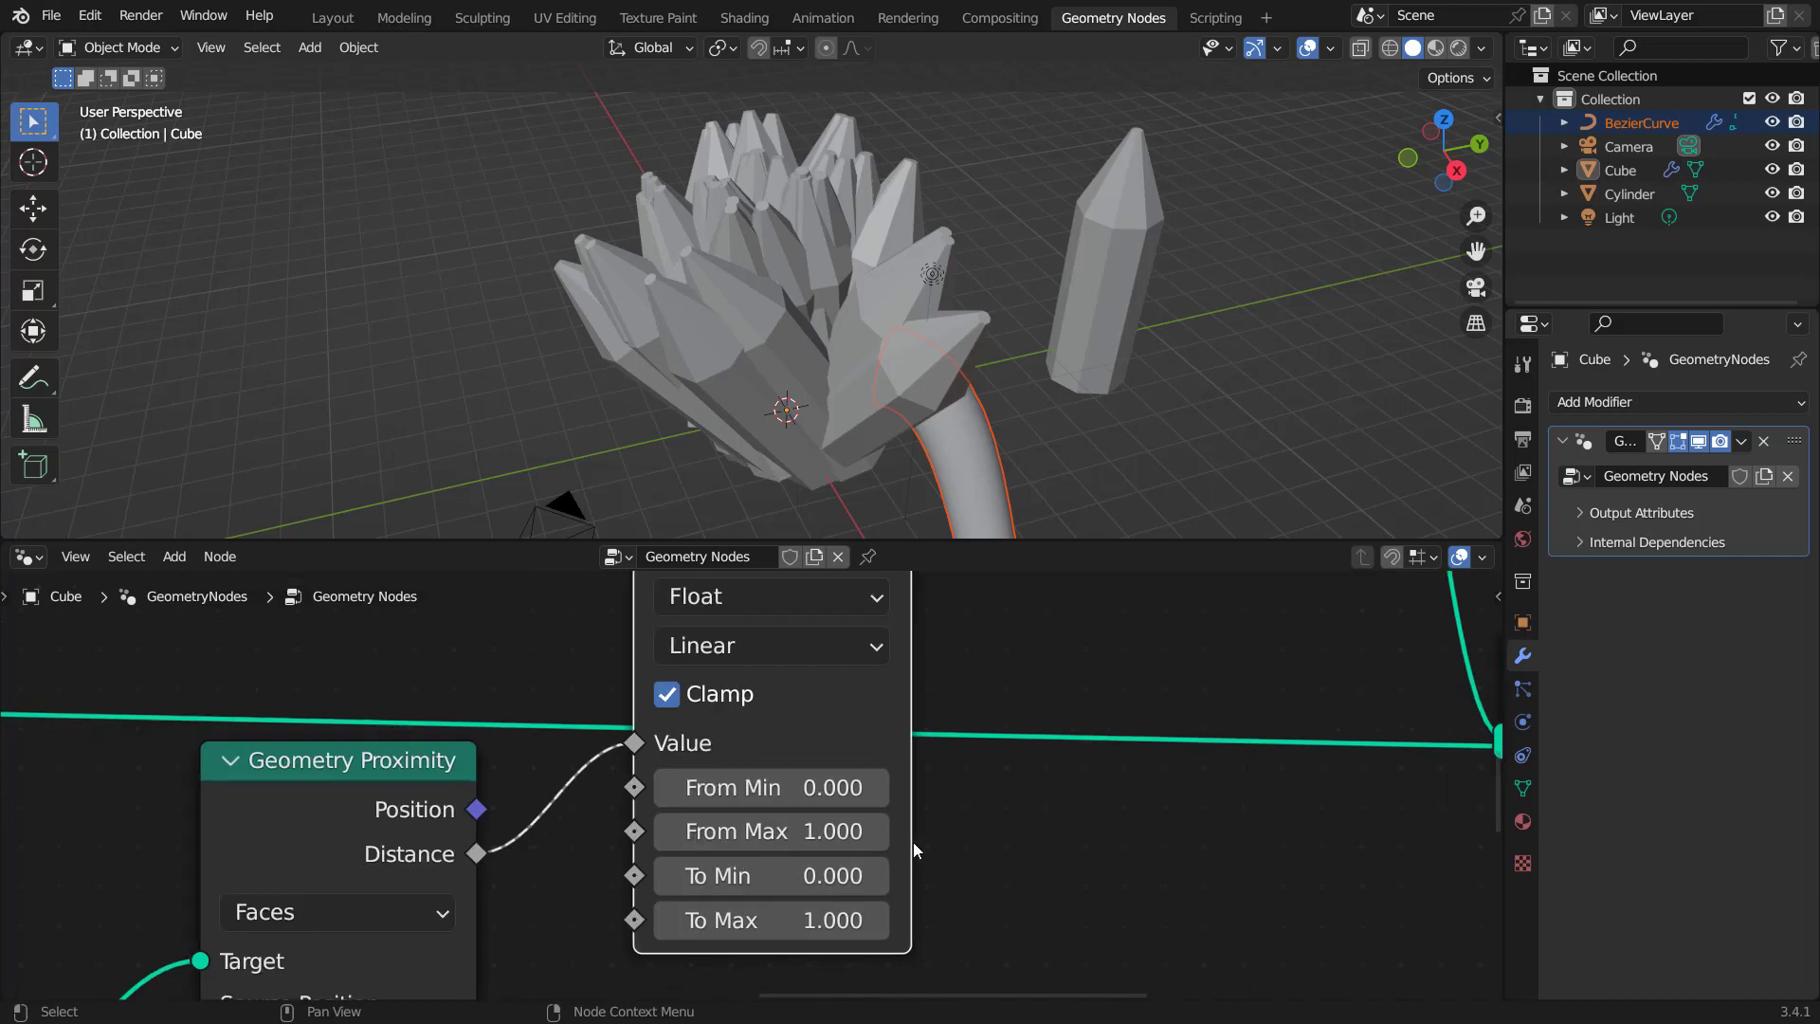
{"action": "left_click", "coordinate": [796, 881]}
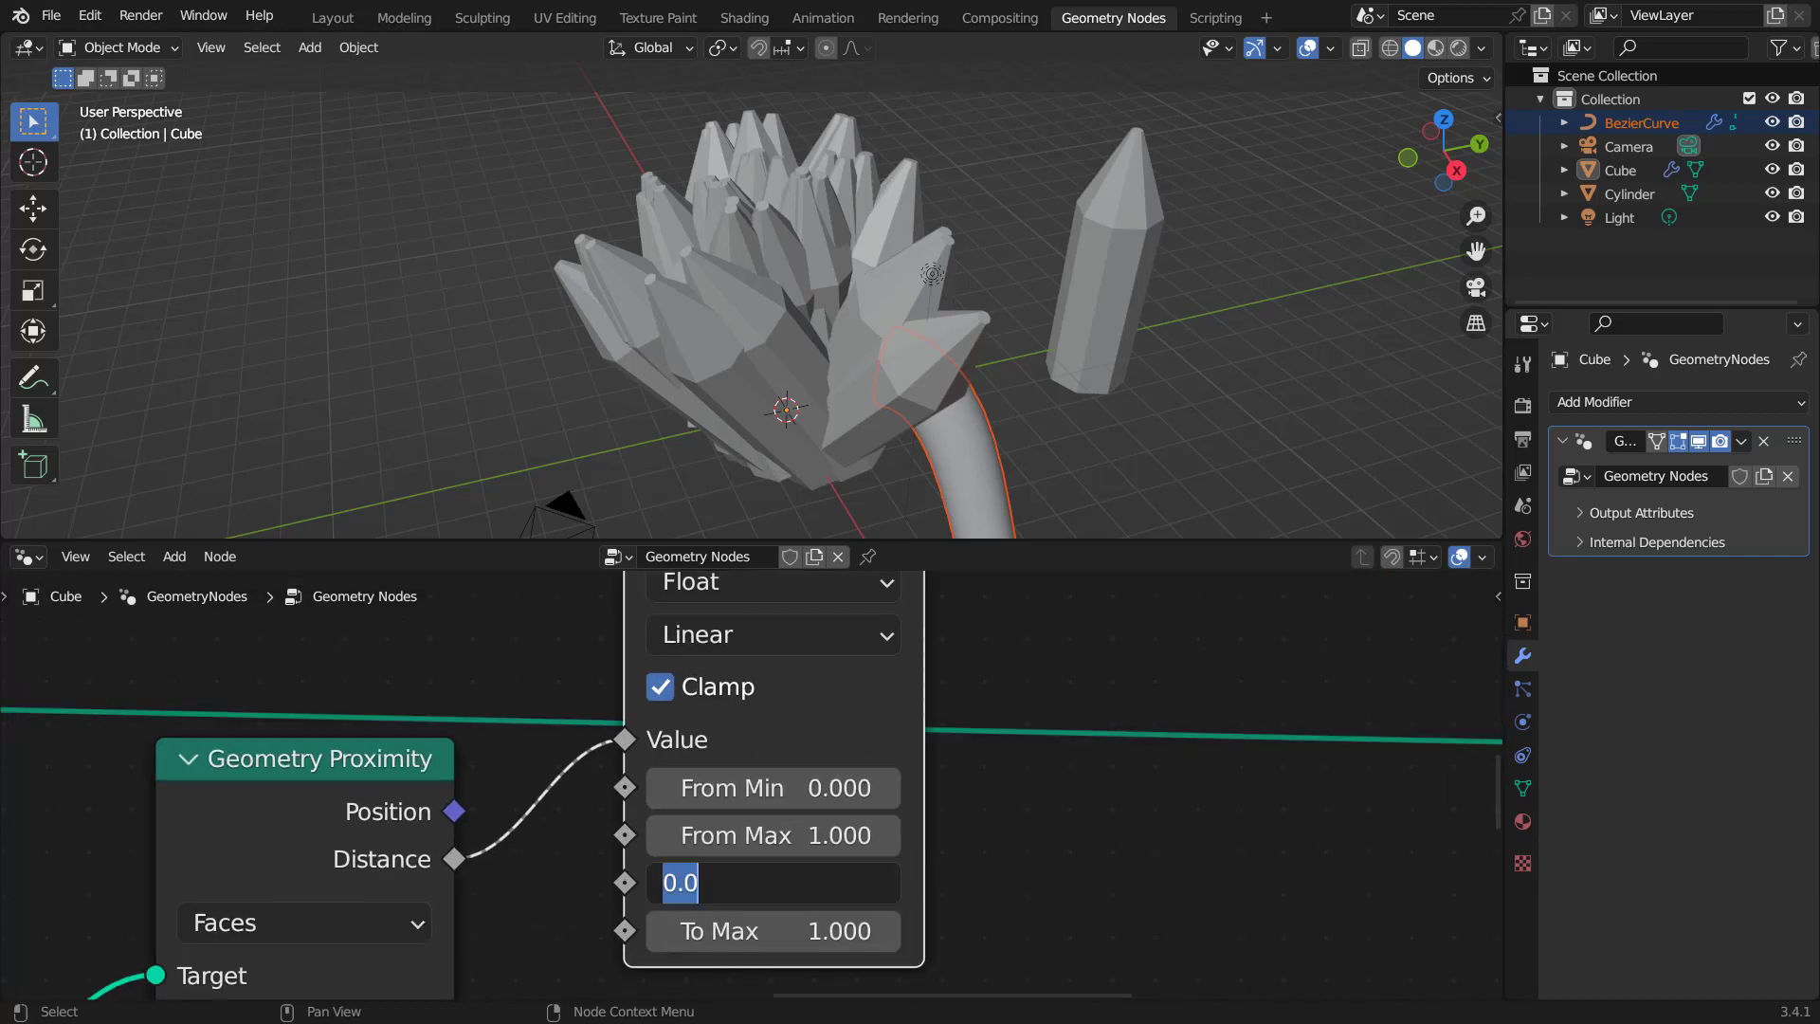
{"action": "type", "text": ".4"}
{"action": "key", "text": "Return"}
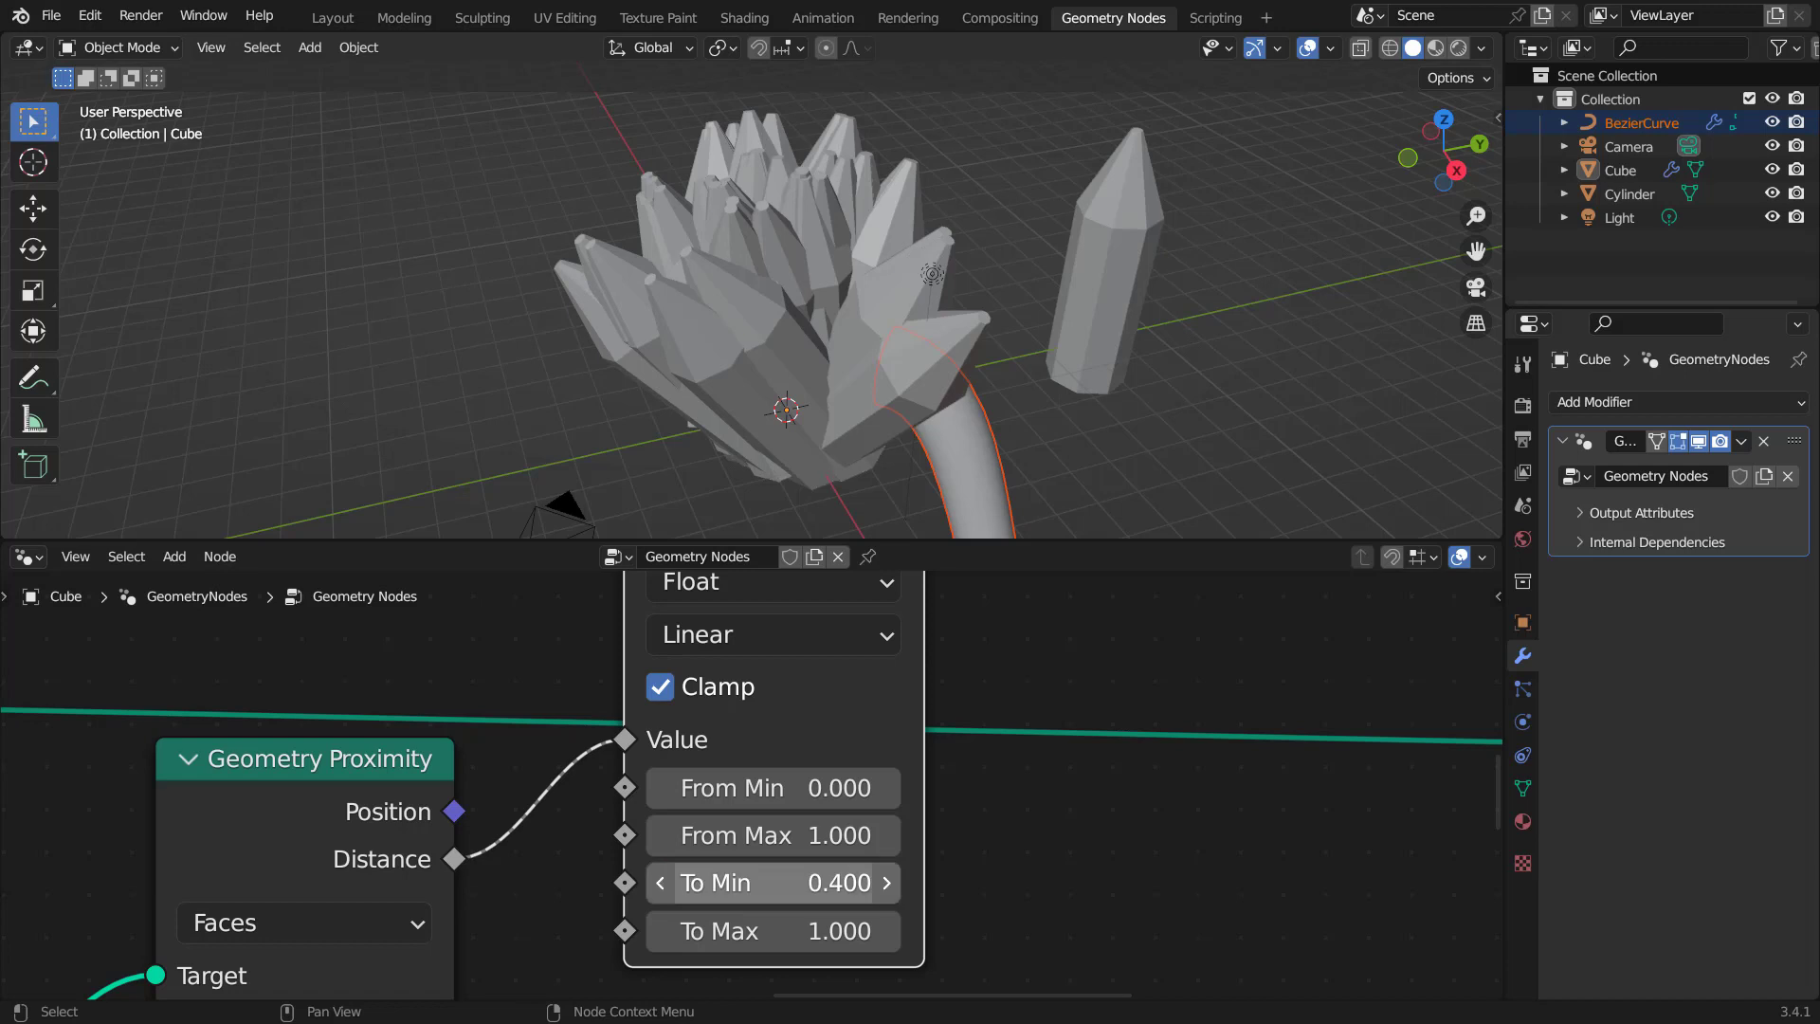
{"action": "left_click", "coordinate": [801, 934]}
{"action": "type", "text": "0"}
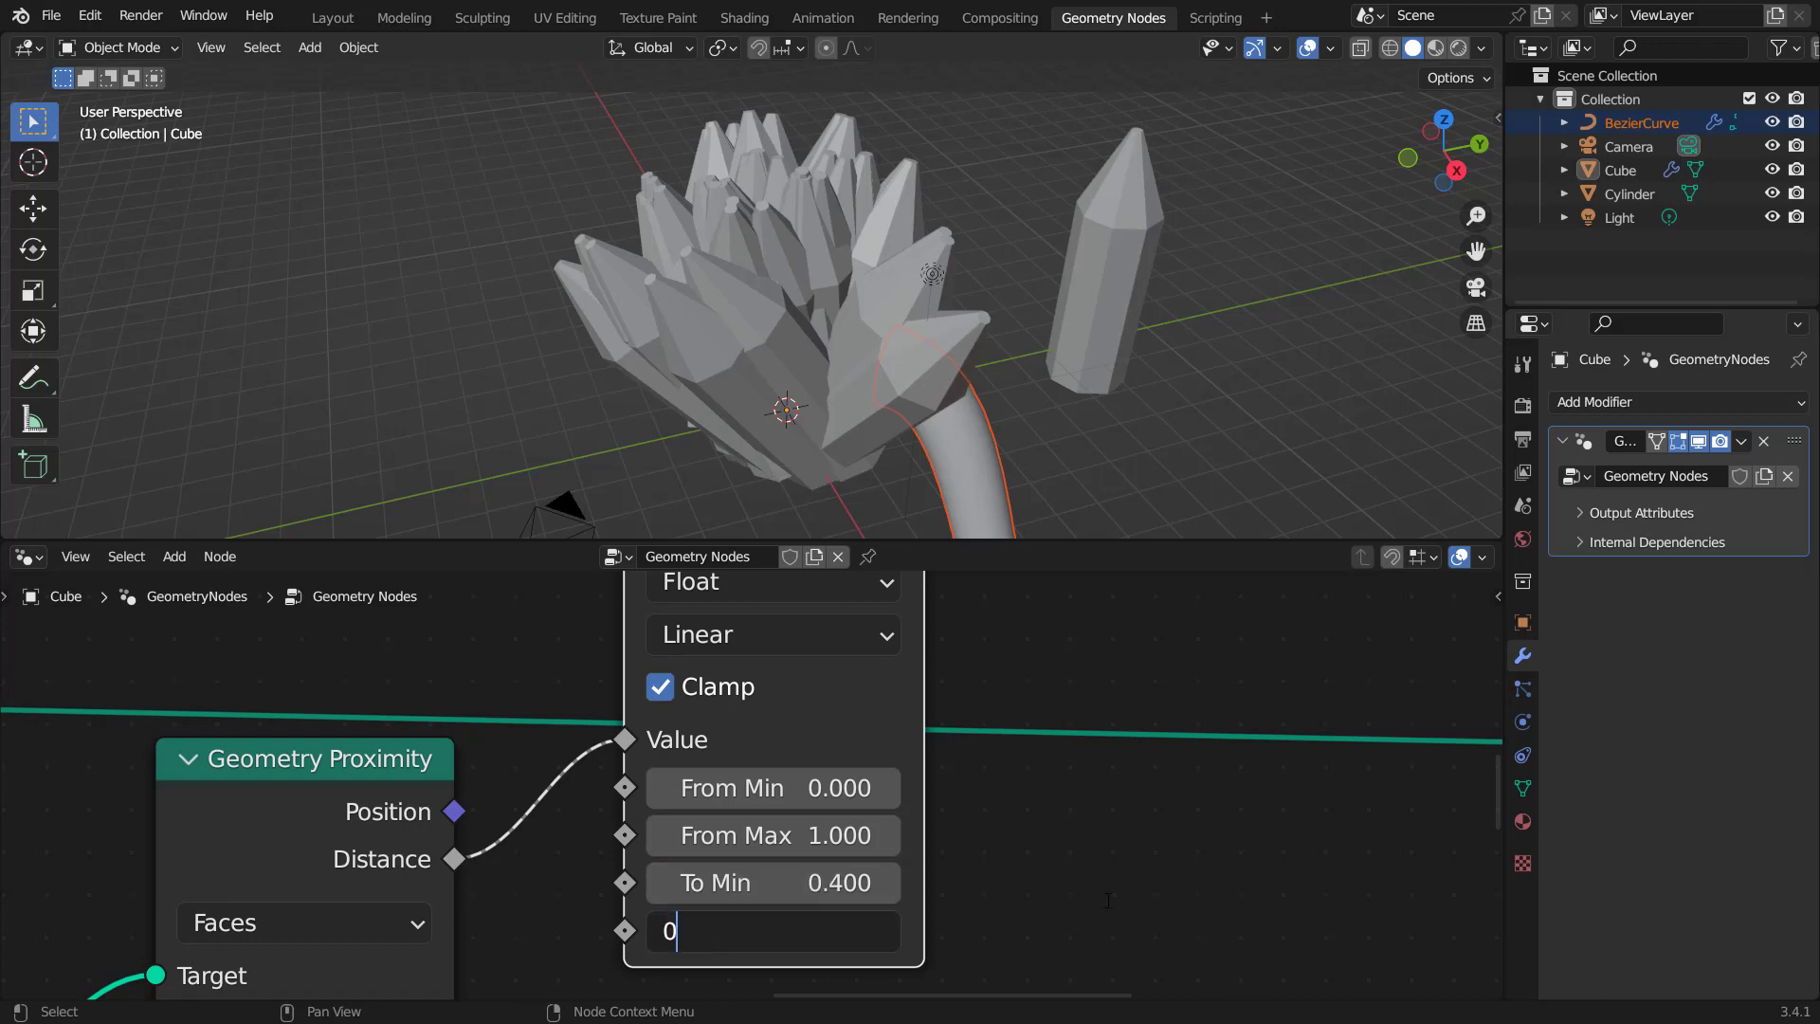
{"action": "key", "text": "Return"}
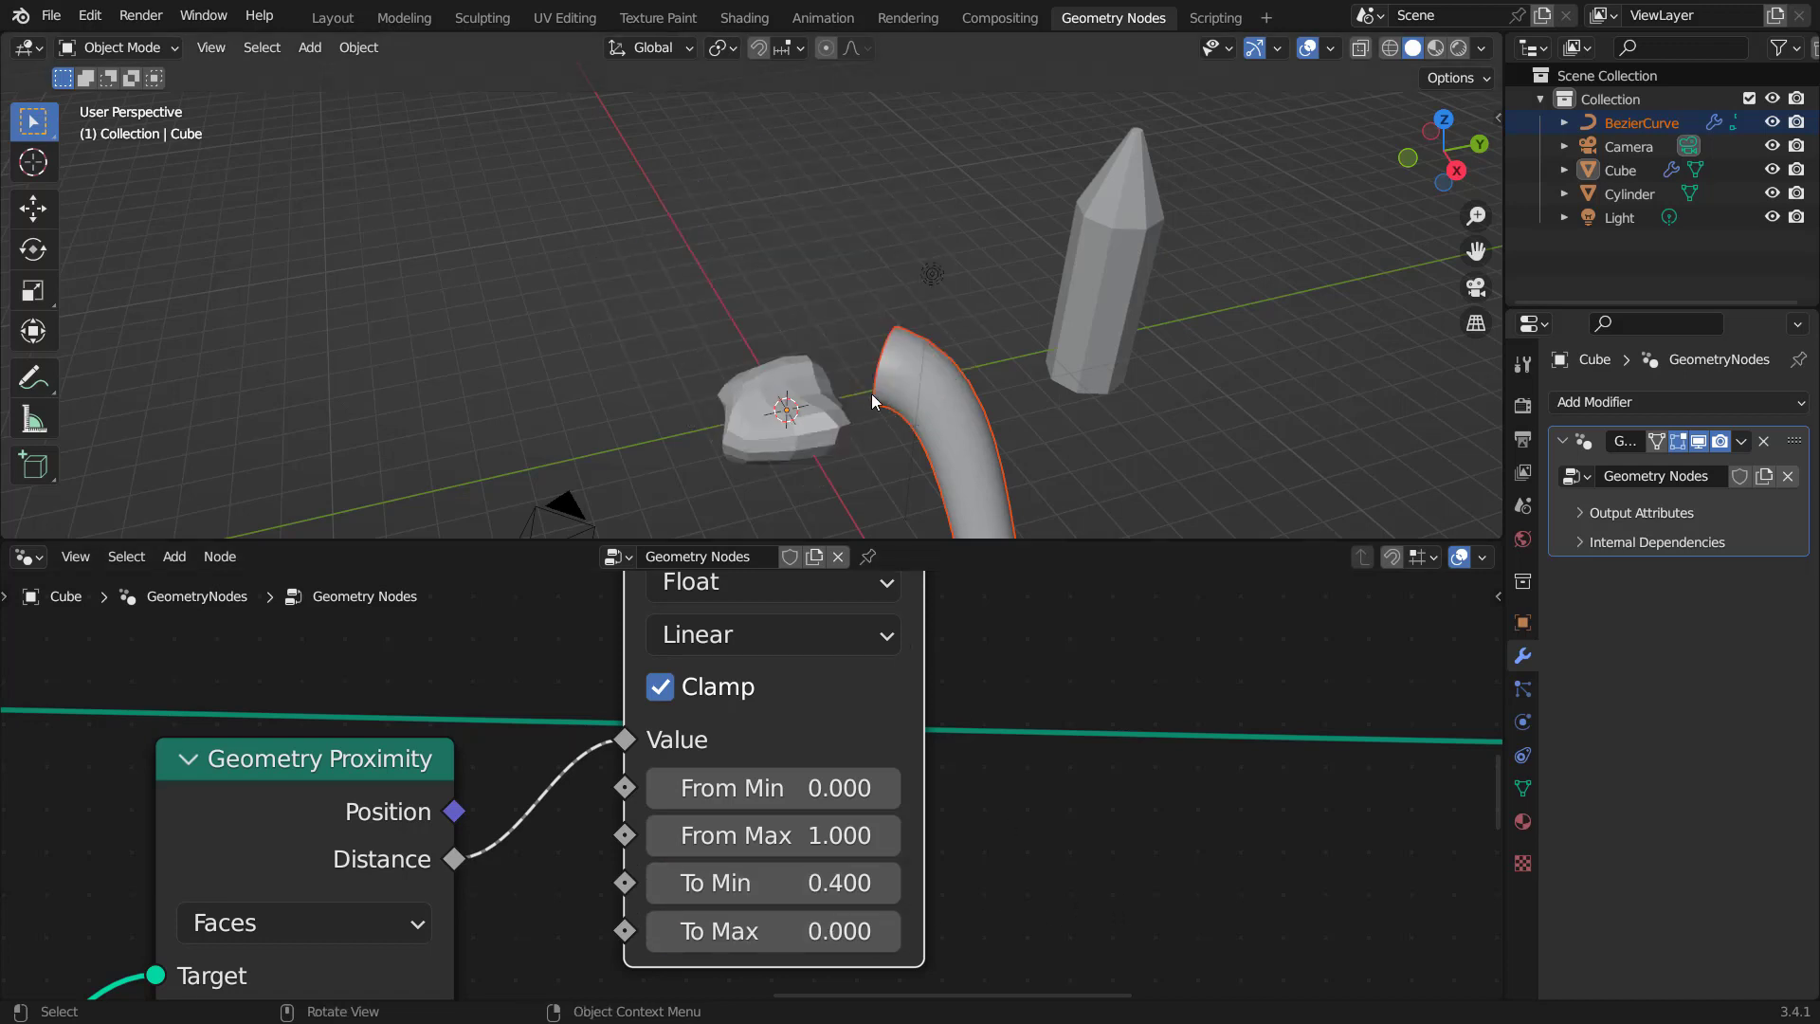
From the top view, enter Edit Mode on the BezierCurve tube and delete its existing segments.
{"action": "middle_click_drag", "start_coordinate": [872, 395], "coordinate": [918, 316]}
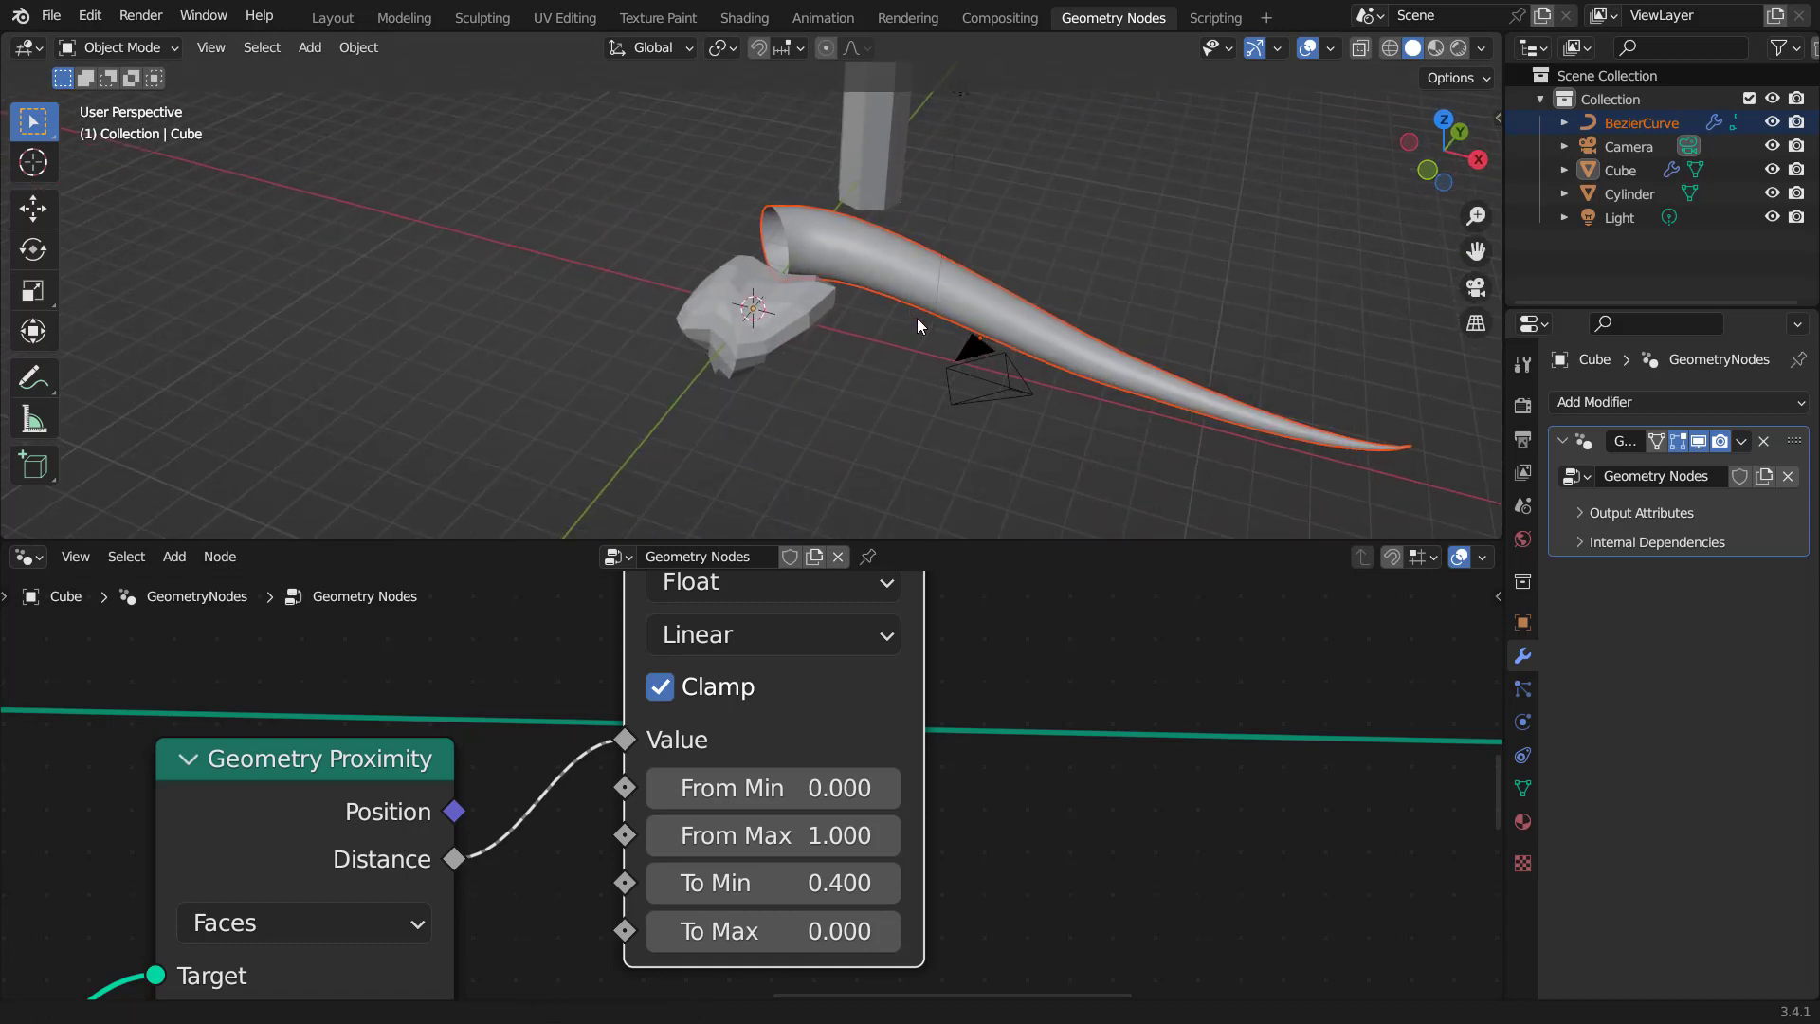
{"action": "scroll", "coordinate": [987, 275], "scroll_direction": "up", "scroll_amount": 2}
{"action": "key", "text": "KP_7"}
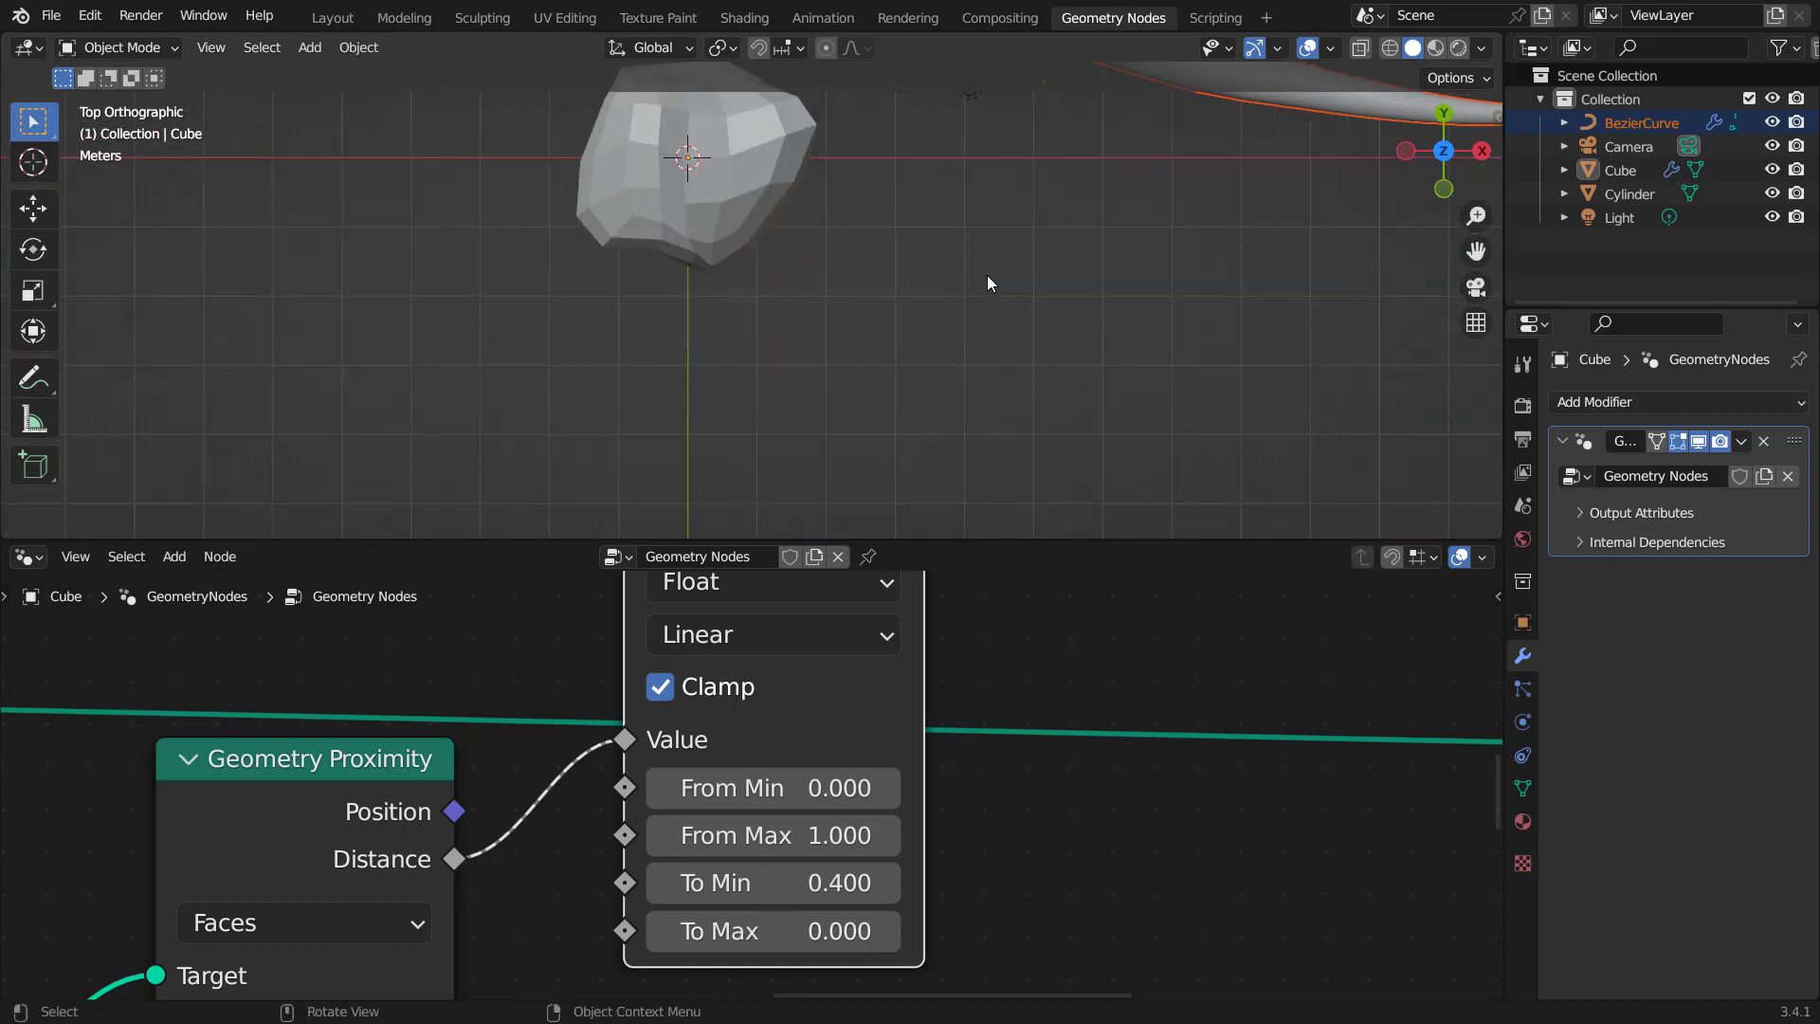
{"action": "scroll", "coordinate": [986, 265], "scroll_direction": "down", "scroll_amount": 3}
{"action": "left_click", "coordinate": [950, 242]}
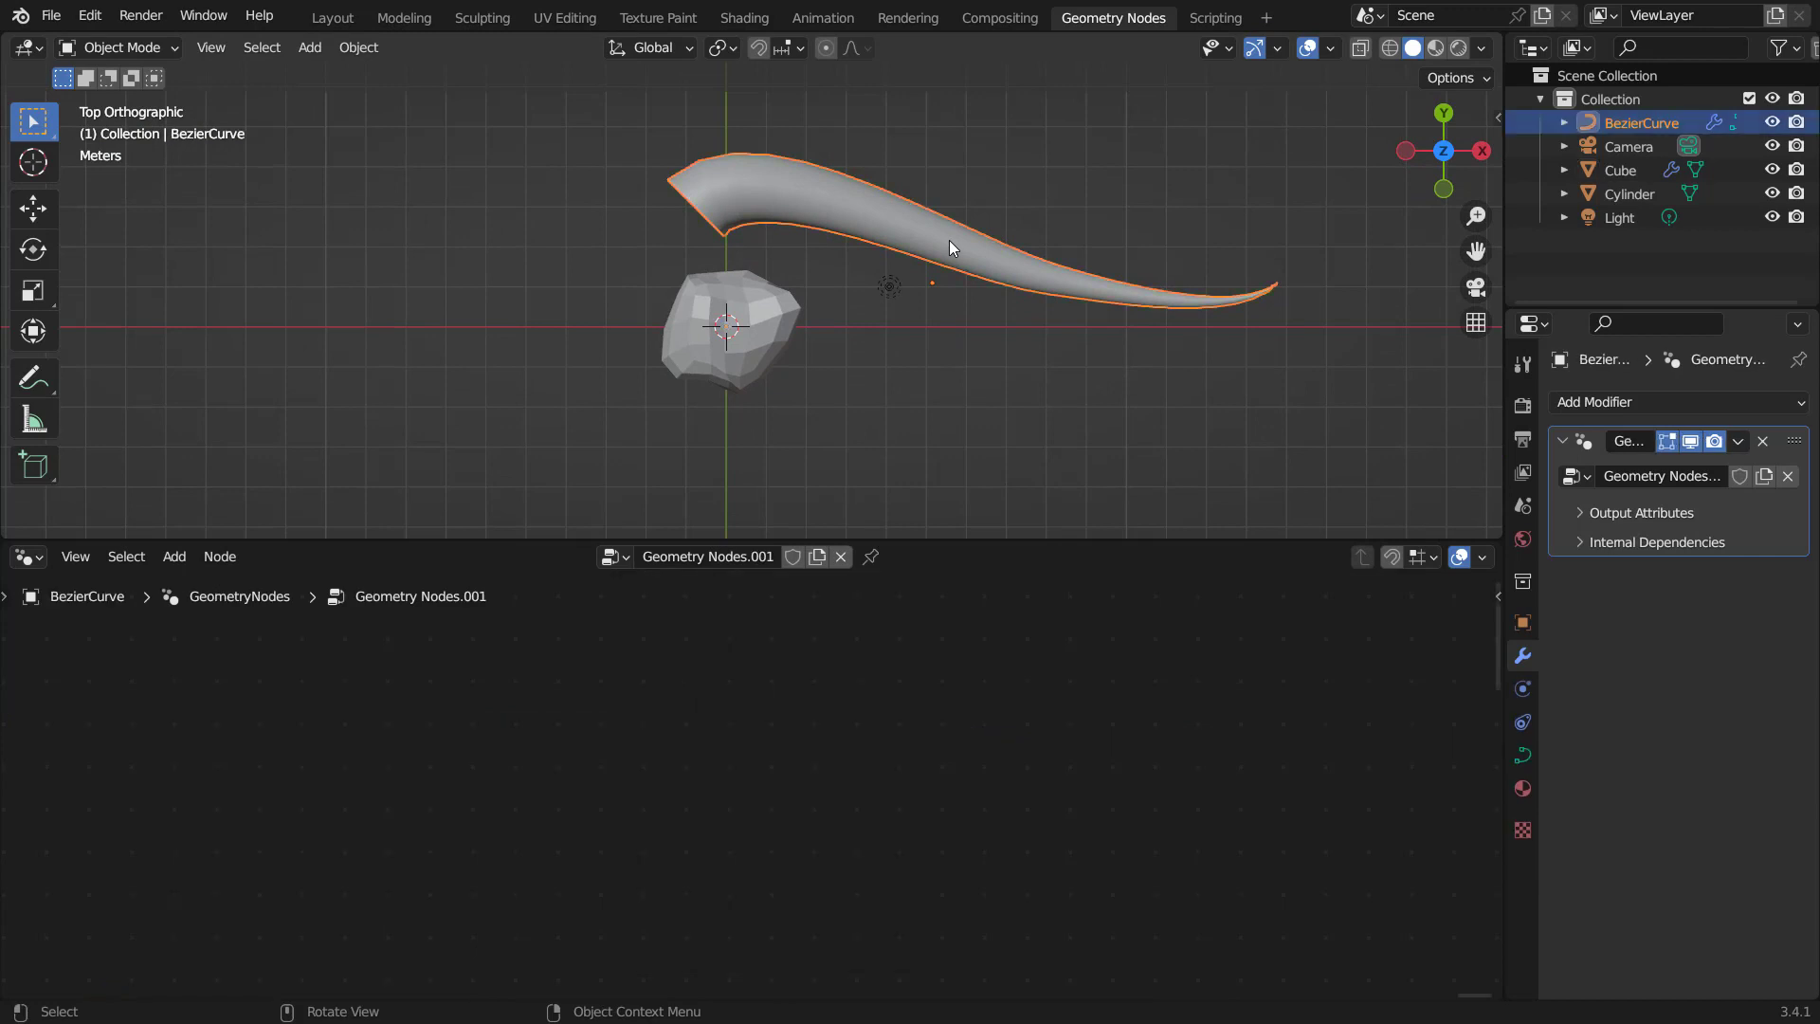
{"action": "key", "text": "Tab"}
{"action": "key", "text": "x"}
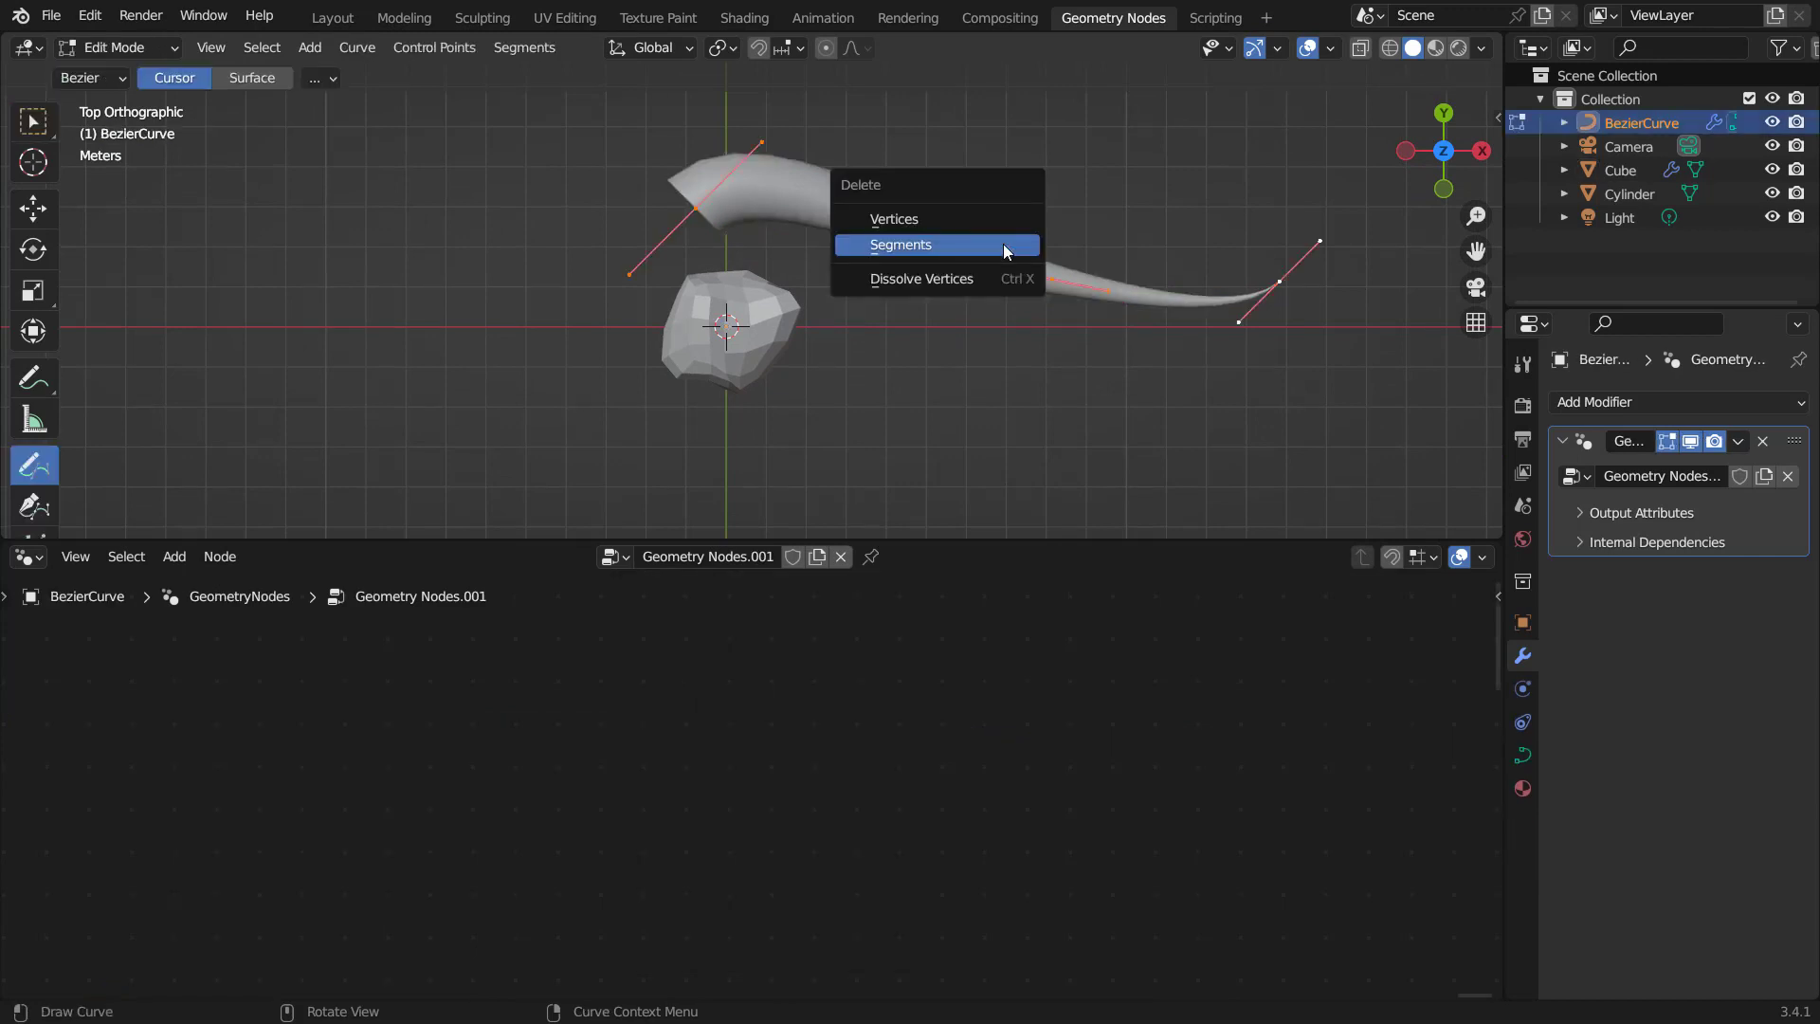
{"action": "left_click", "coordinate": [1003, 243]}
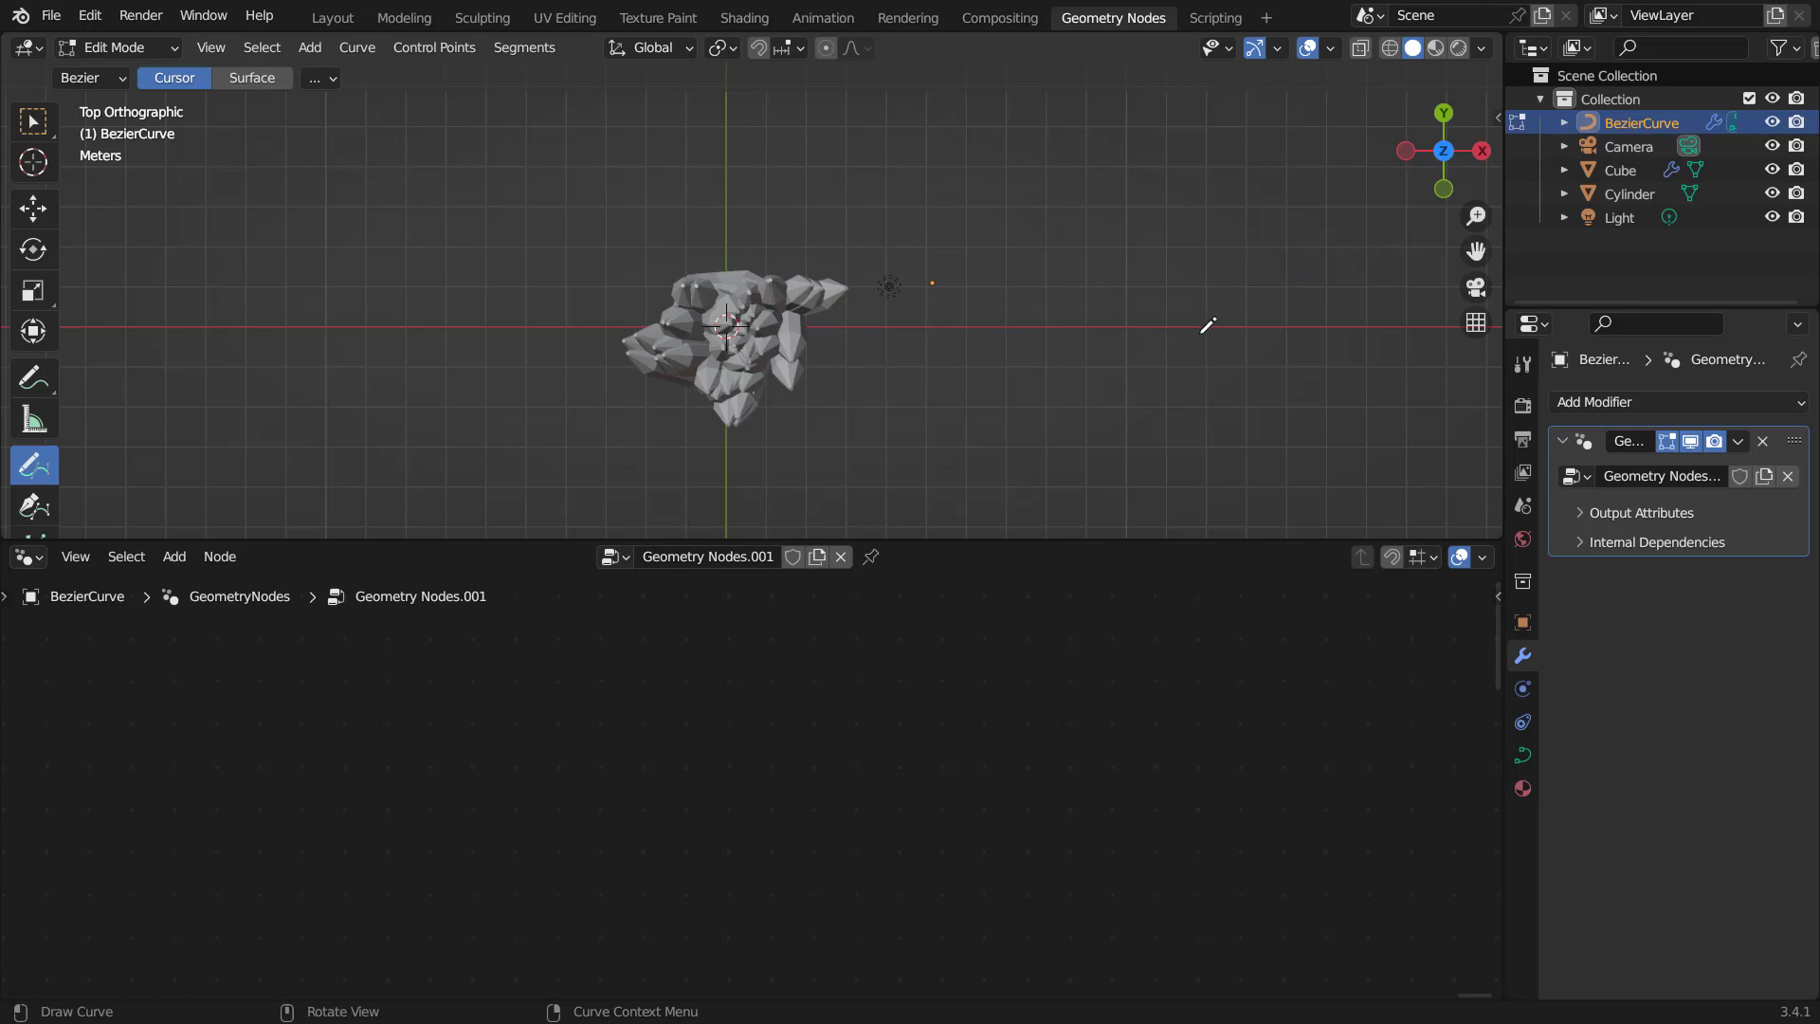
Set the curve Draw tool's Depth option to Surface.
{"action": "key", "text": "n"}
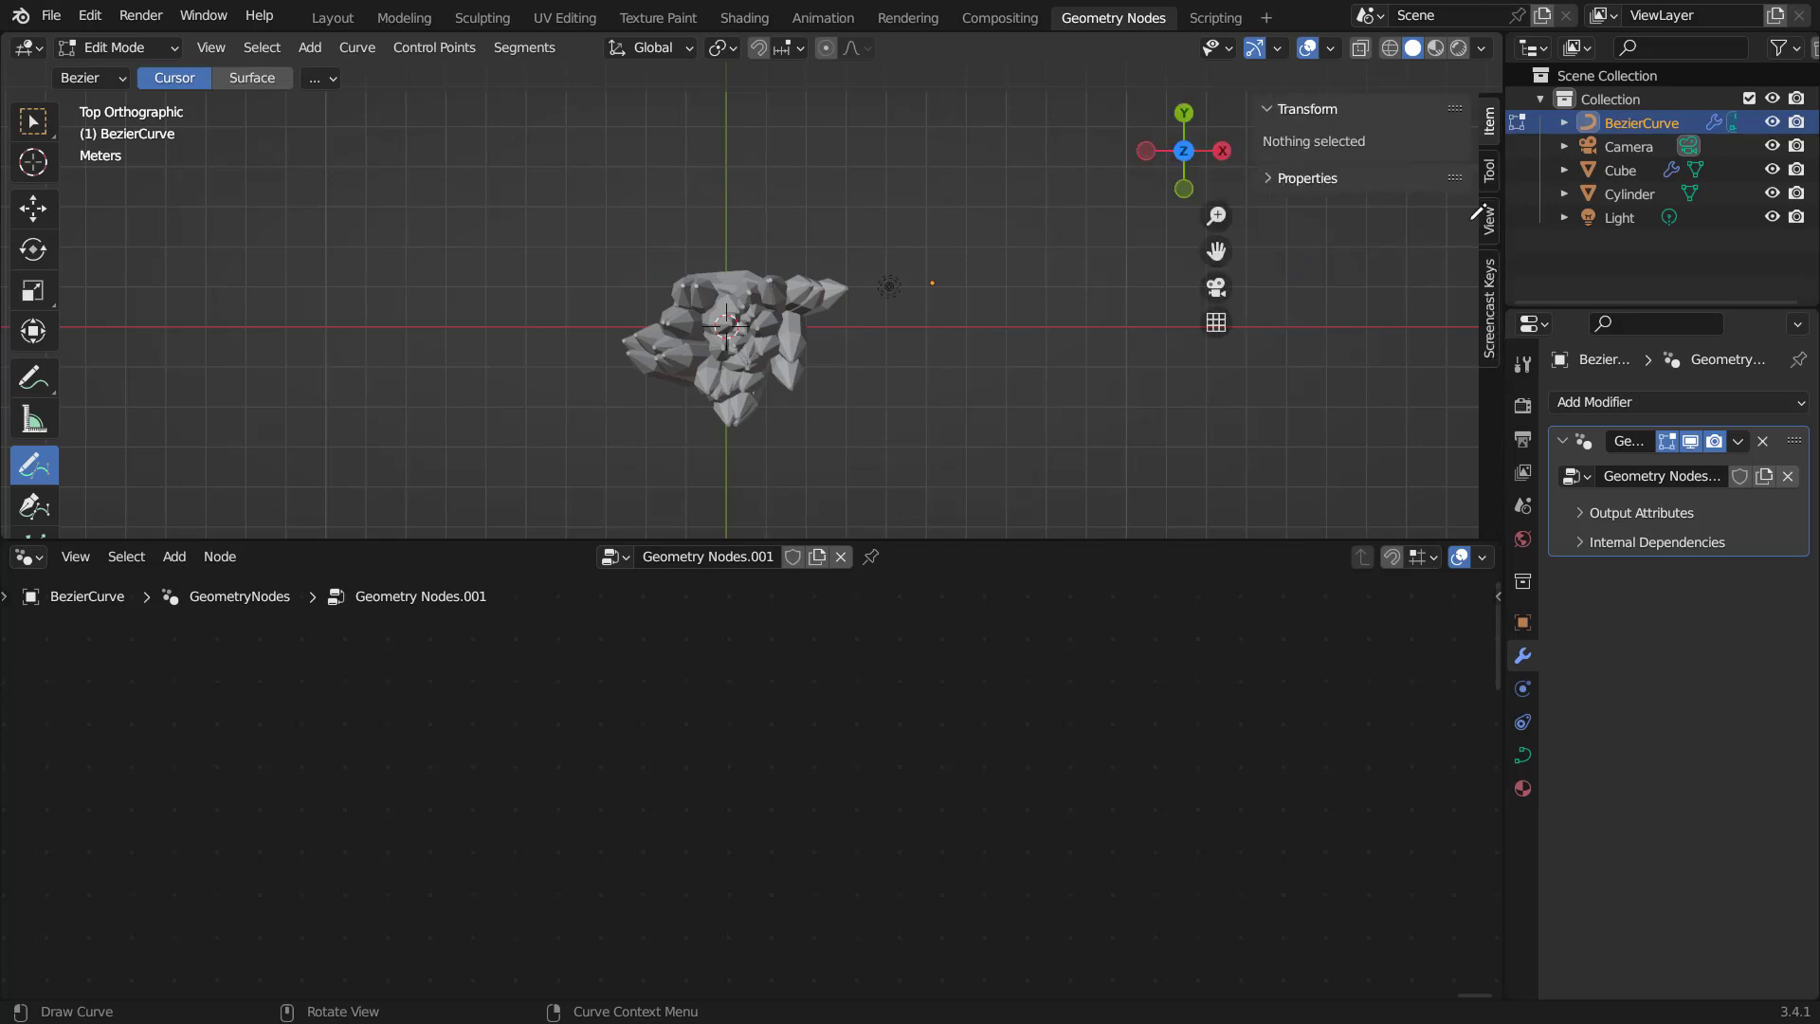
{"action": "left_click", "coordinate": [1489, 170]}
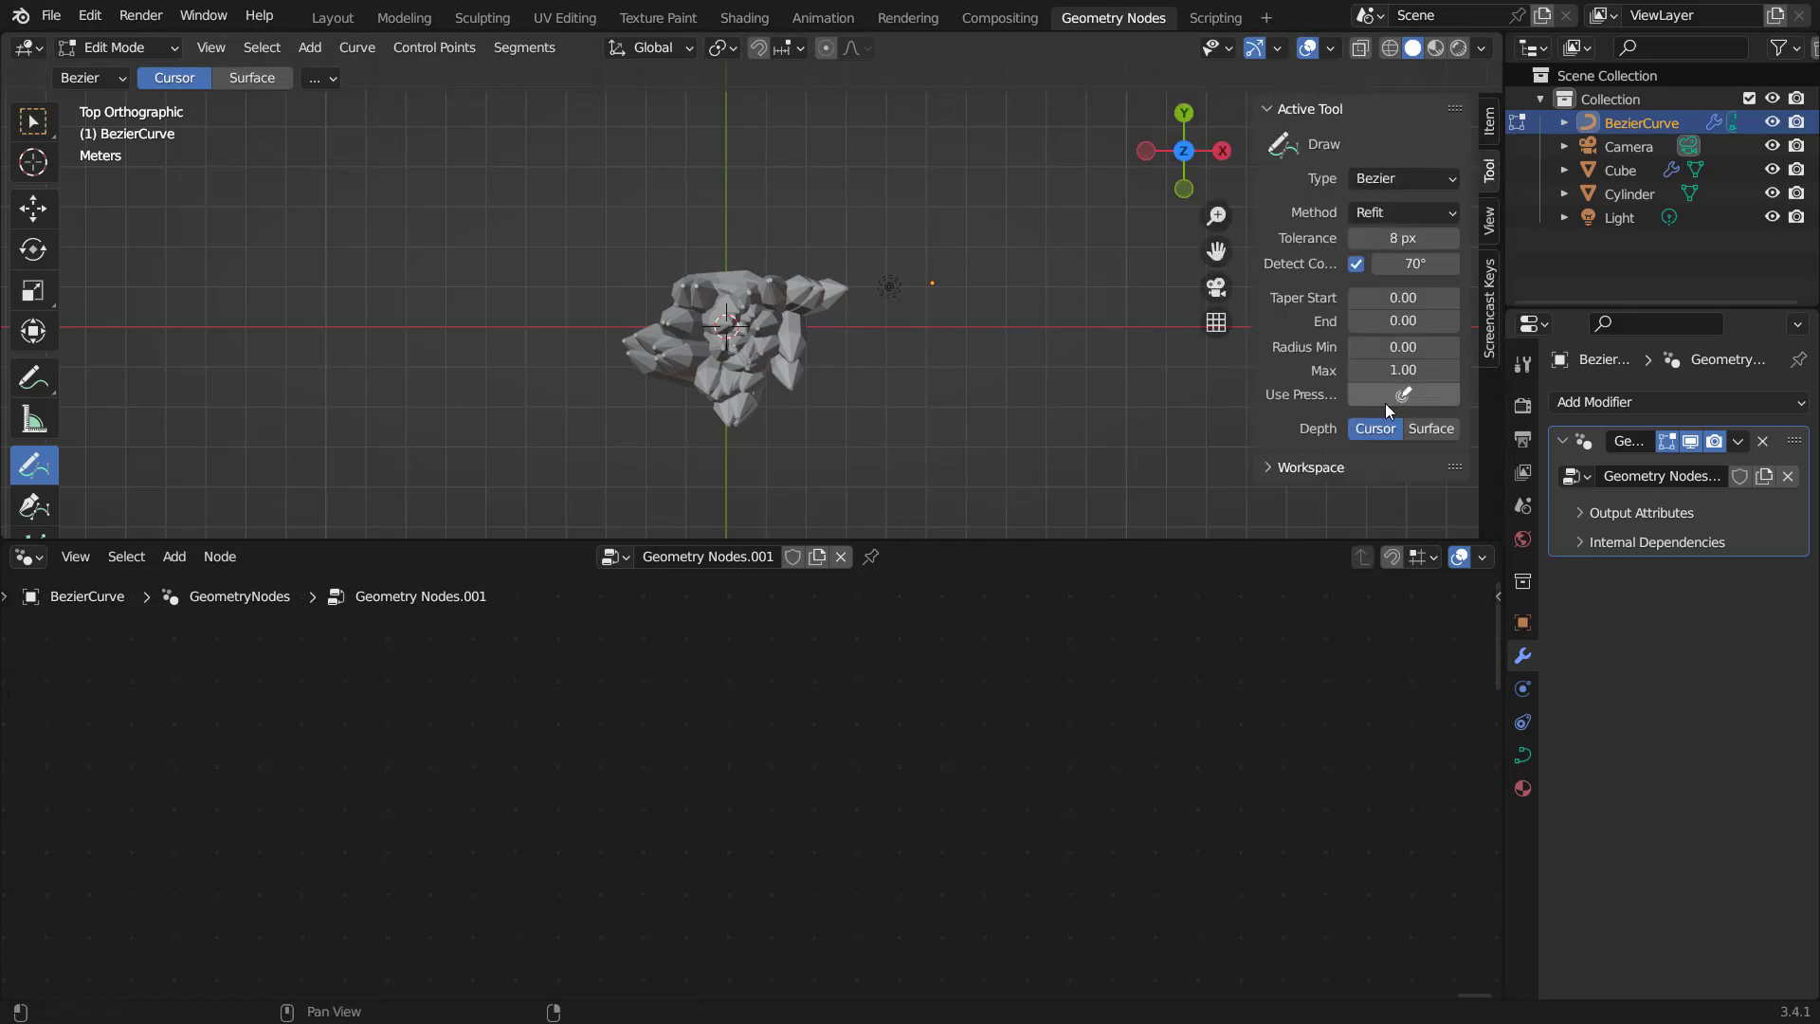
{"action": "left_click", "coordinate": [1436, 428]}
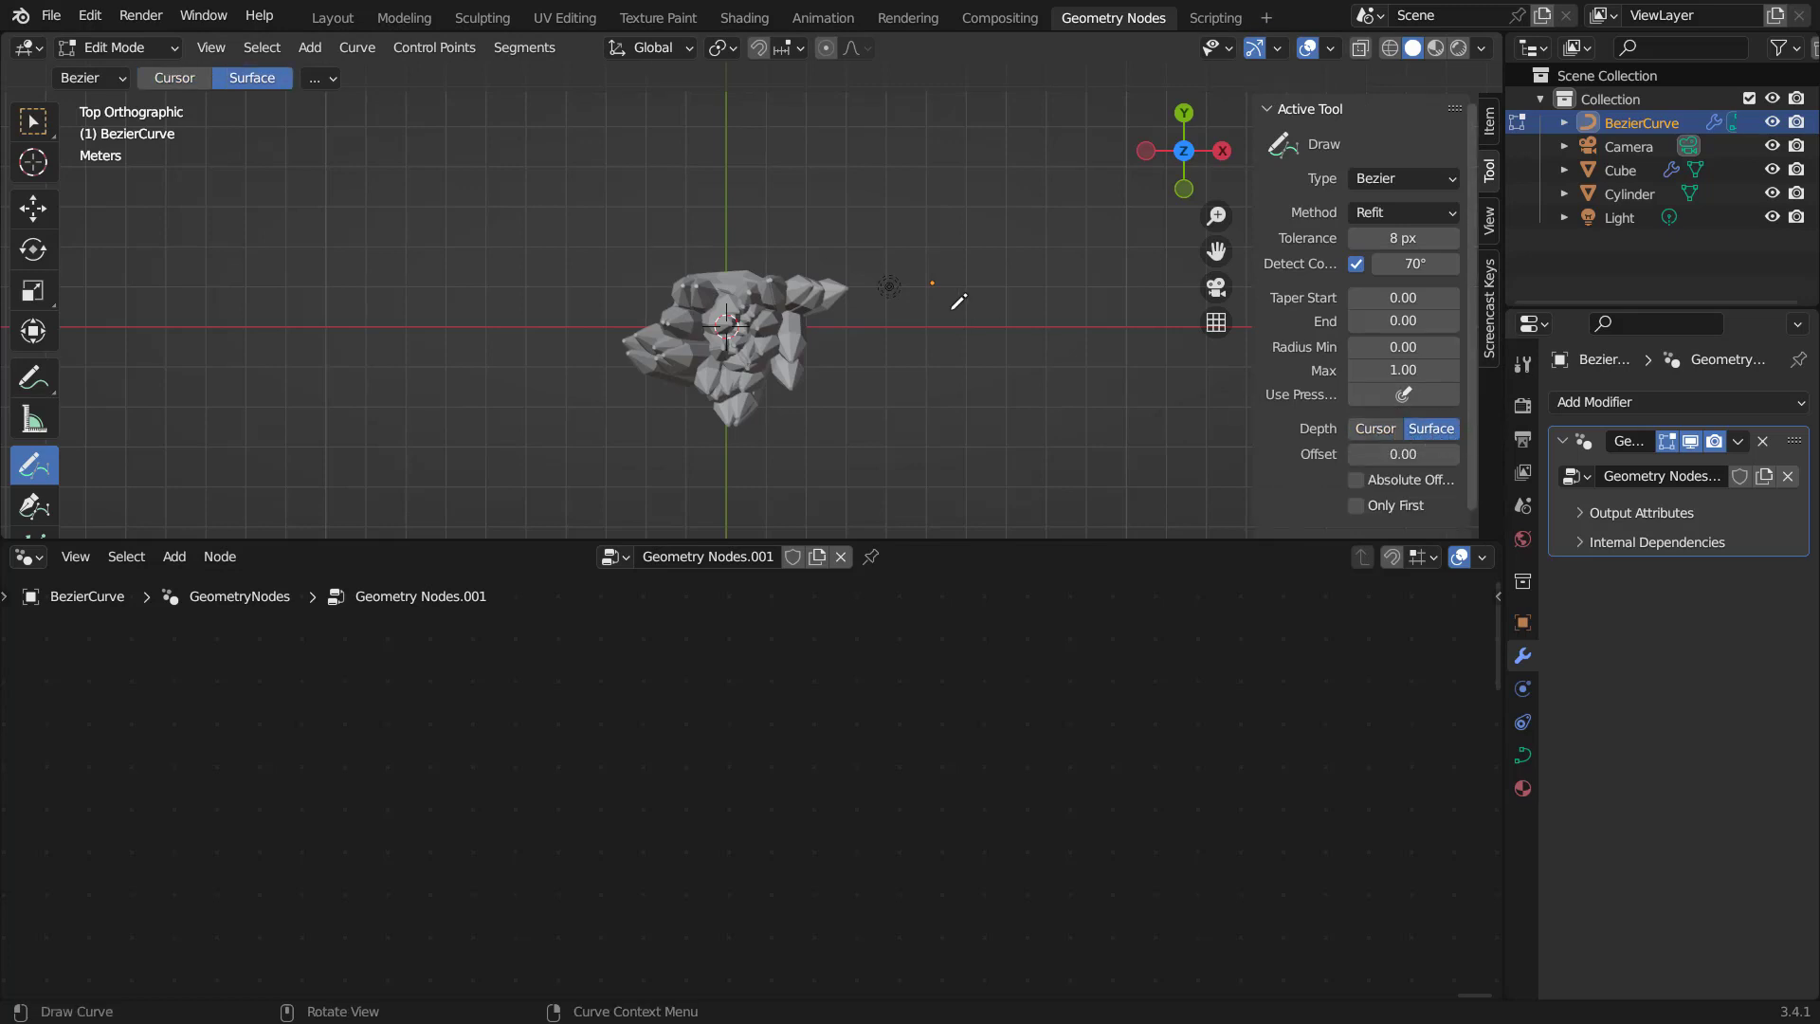
{"action": "key", "text": "n"}
Try drawing a curve across the crystal-covered rock, inspect it from the side, and delete it.
{"action": "mouse_move", "coordinate": [1032, 368]}
{"action": "left_mouse_down"}
{"action": "mouse_move", "coordinate": [627, 303]}
{"action": "mouse_move", "coordinate": [539, 320]}
{"action": "left_mouse_up"}
{"action": "middle_click_drag", "start_coordinate": [934, 413], "coordinate": [950, 212]}
{"action": "scroll", "coordinate": [891, 395], "scroll_direction": "up", "scroll_amount": 1}
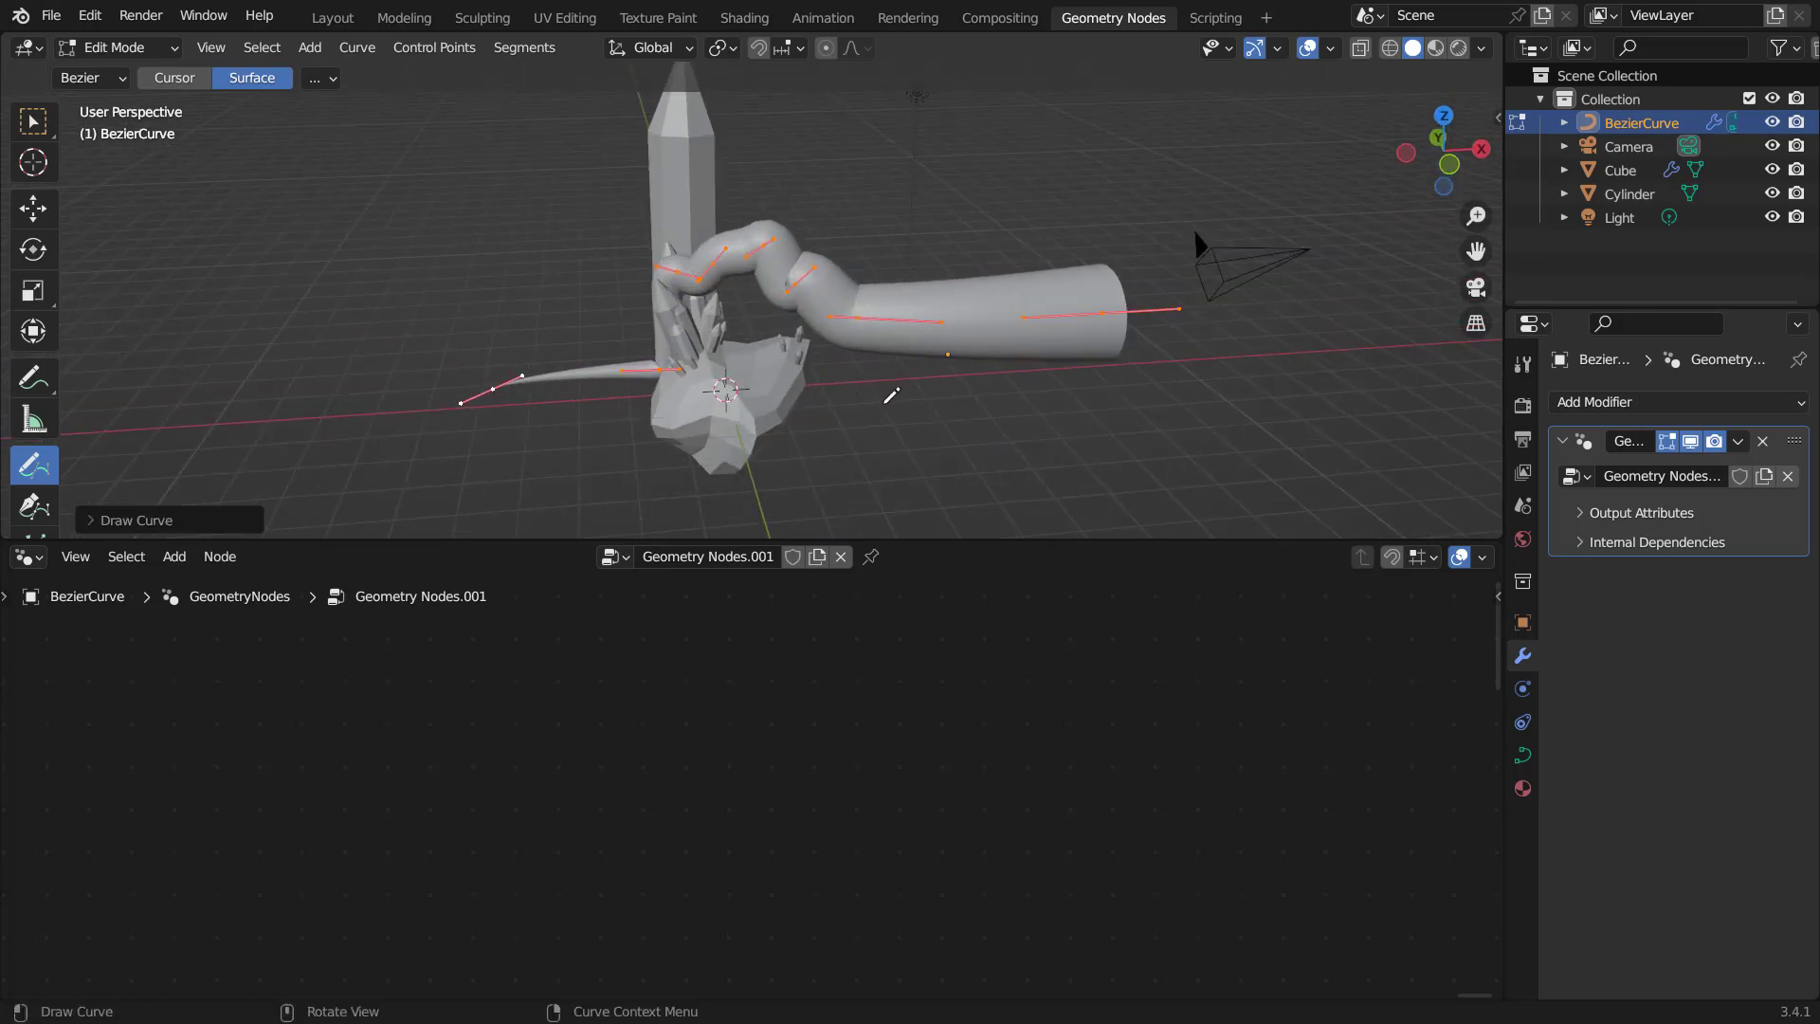
{"action": "middle_click_drag", "start_coordinate": [868, 397], "coordinate": [841, 371]}
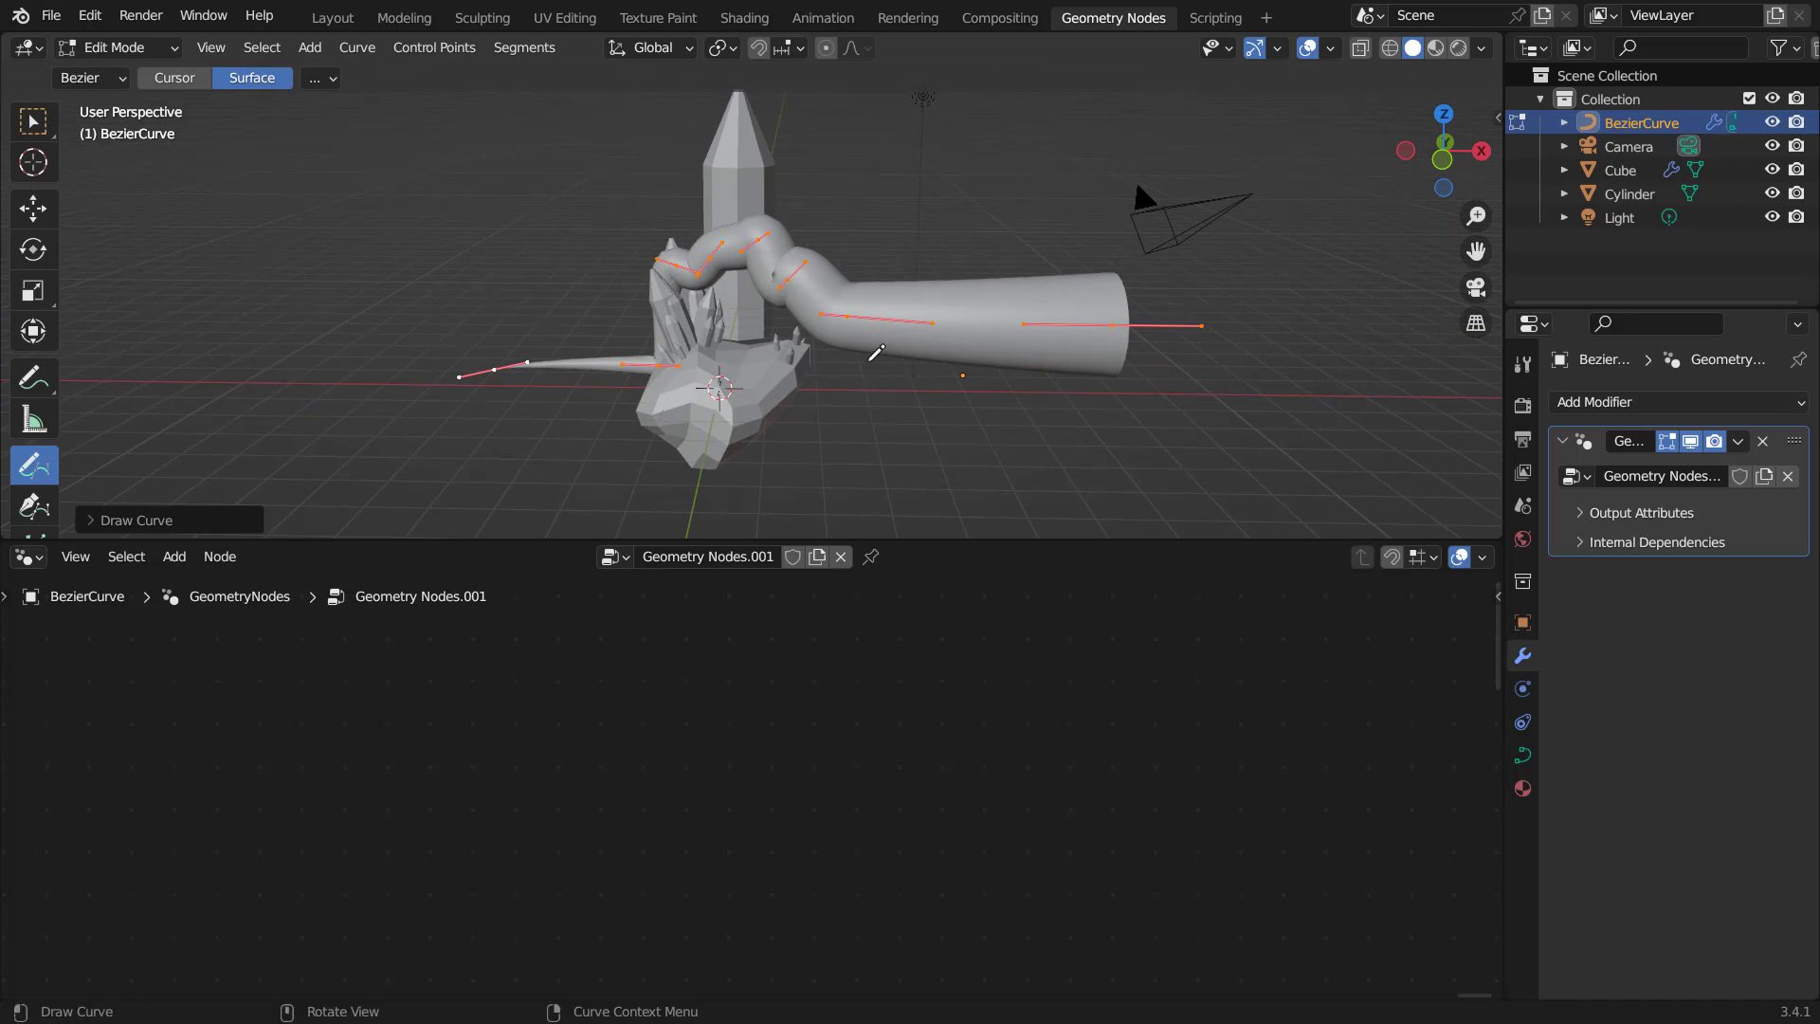
{"action": "key", "text": "KP_7"}
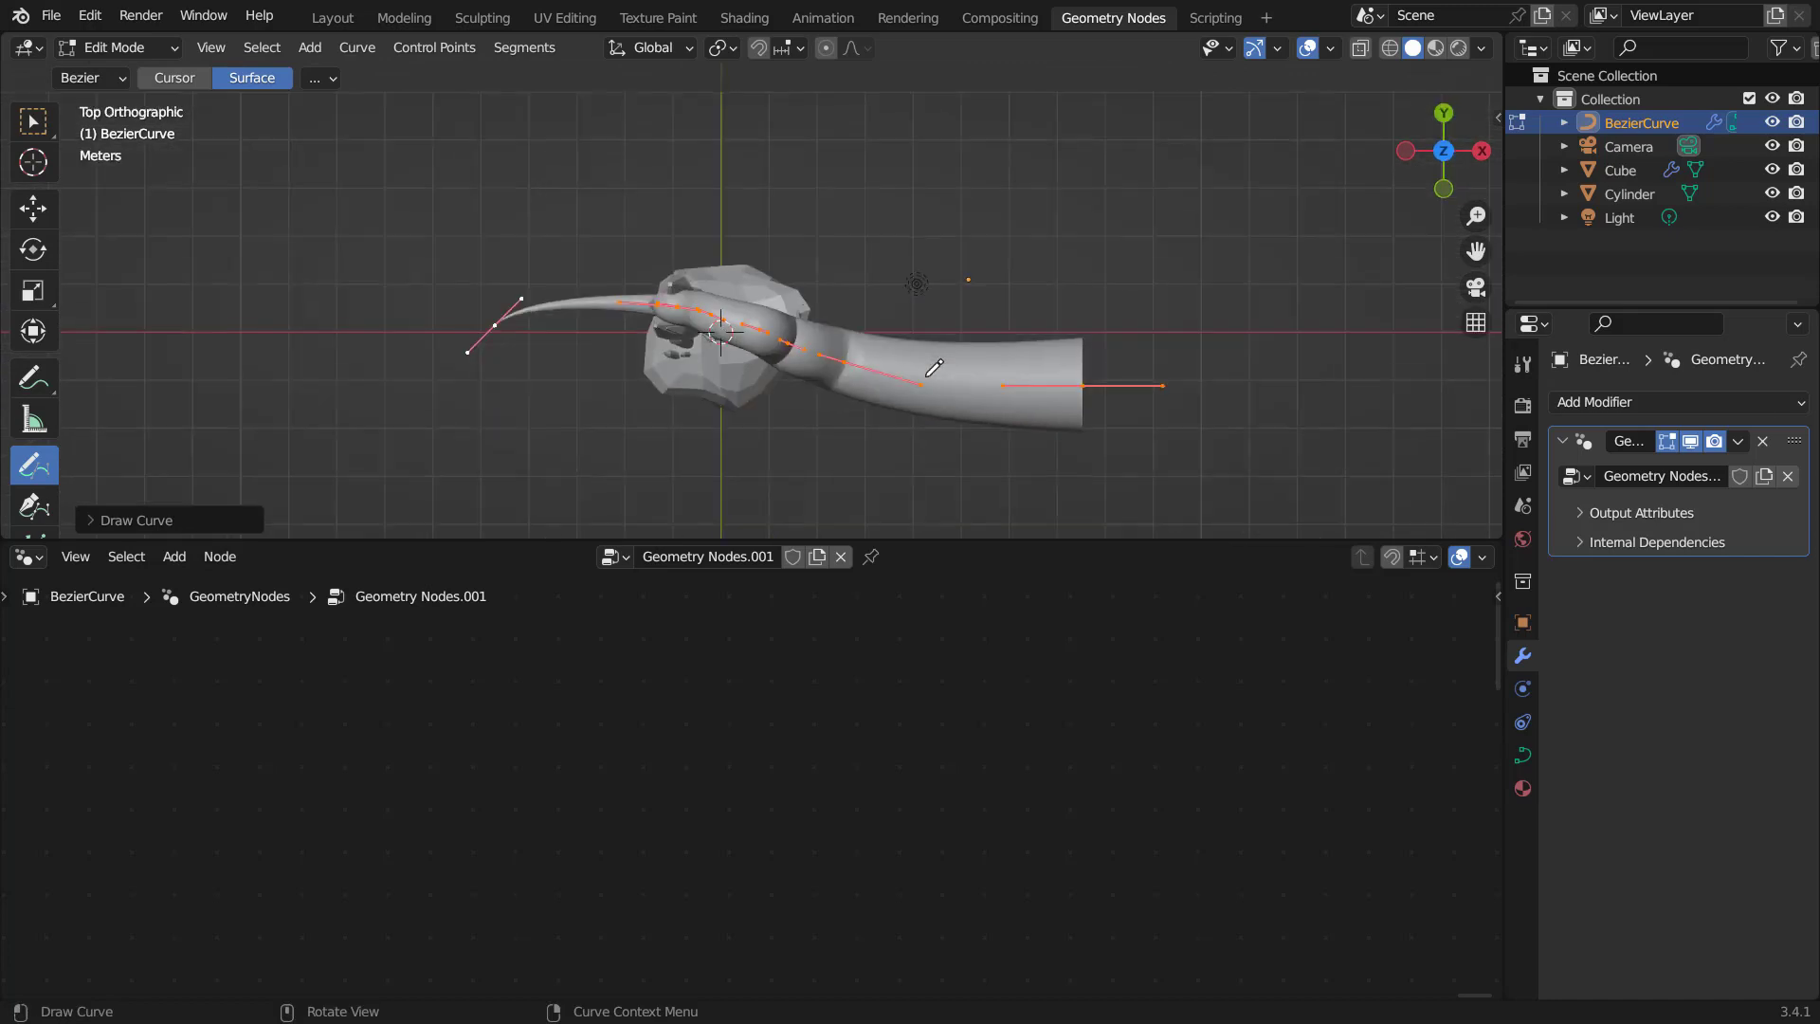
{"action": "key", "text": "x"}
{"action": "left_click", "coordinate": [1073, 223]}
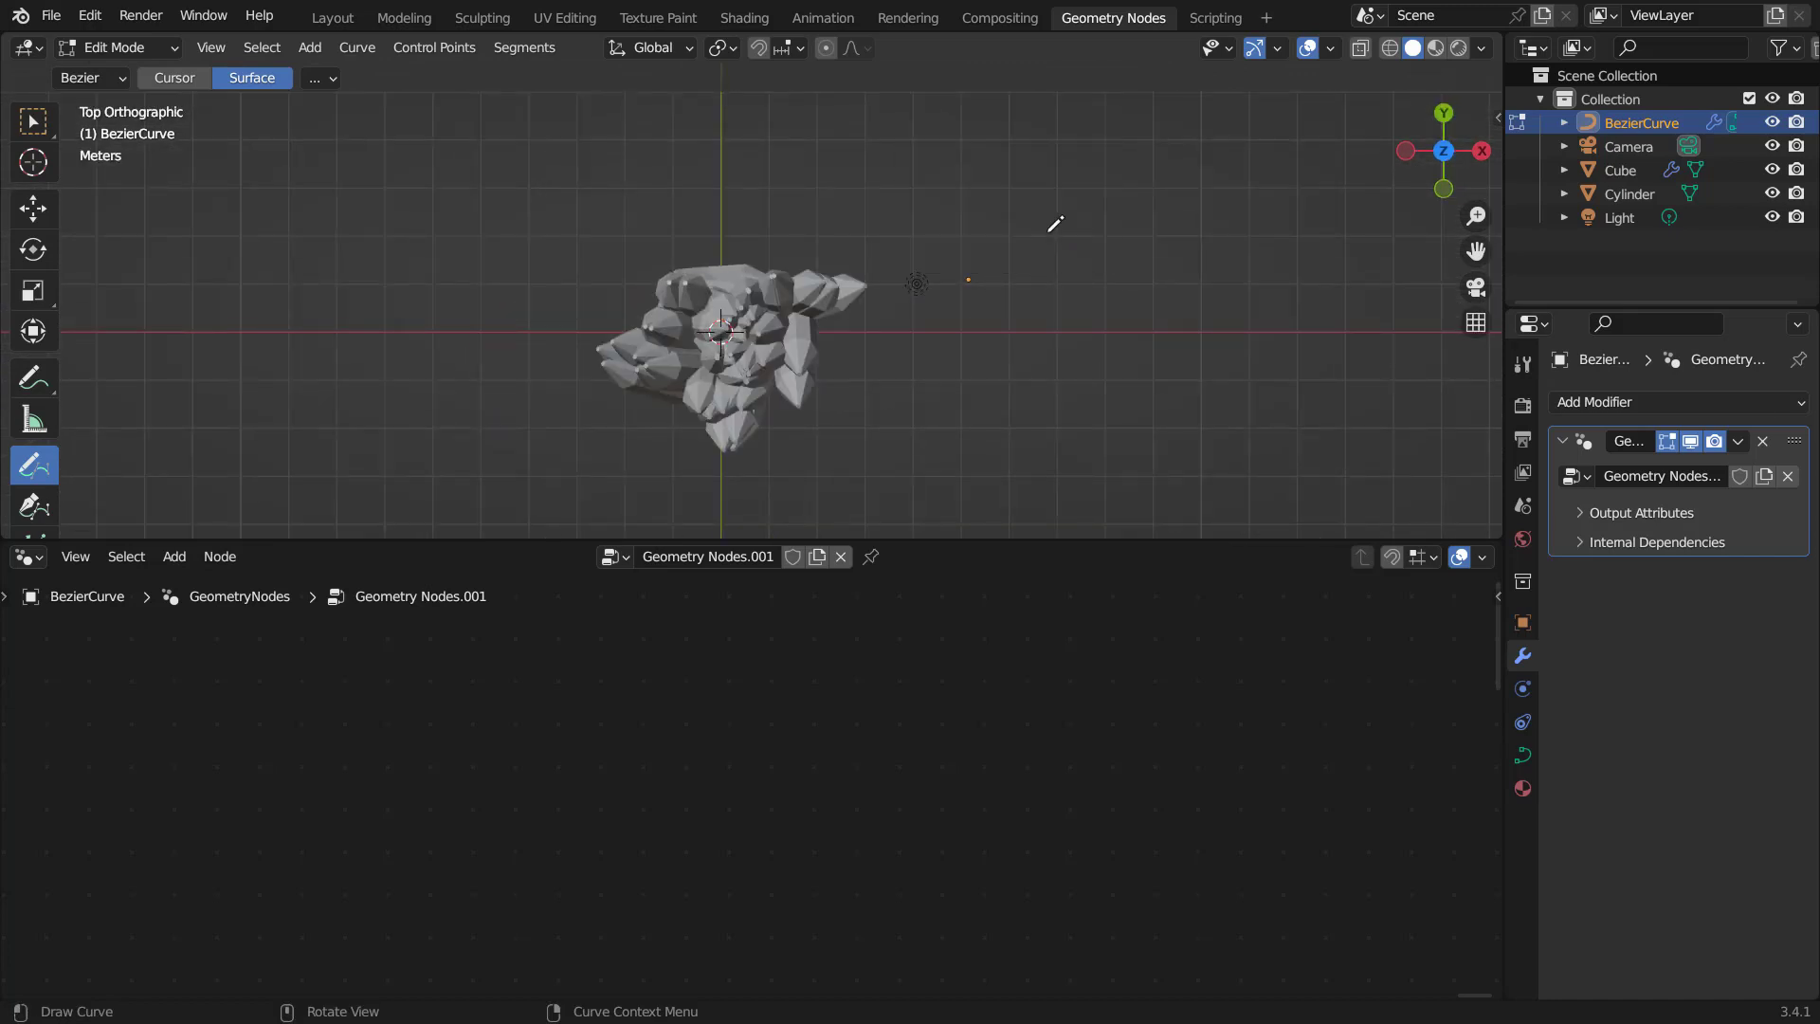
Return to Object Mode, select the rock, and mute its Instance on Points node.
{"action": "key", "text": "Tab"}
{"action": "left_click", "coordinate": [731, 283]}
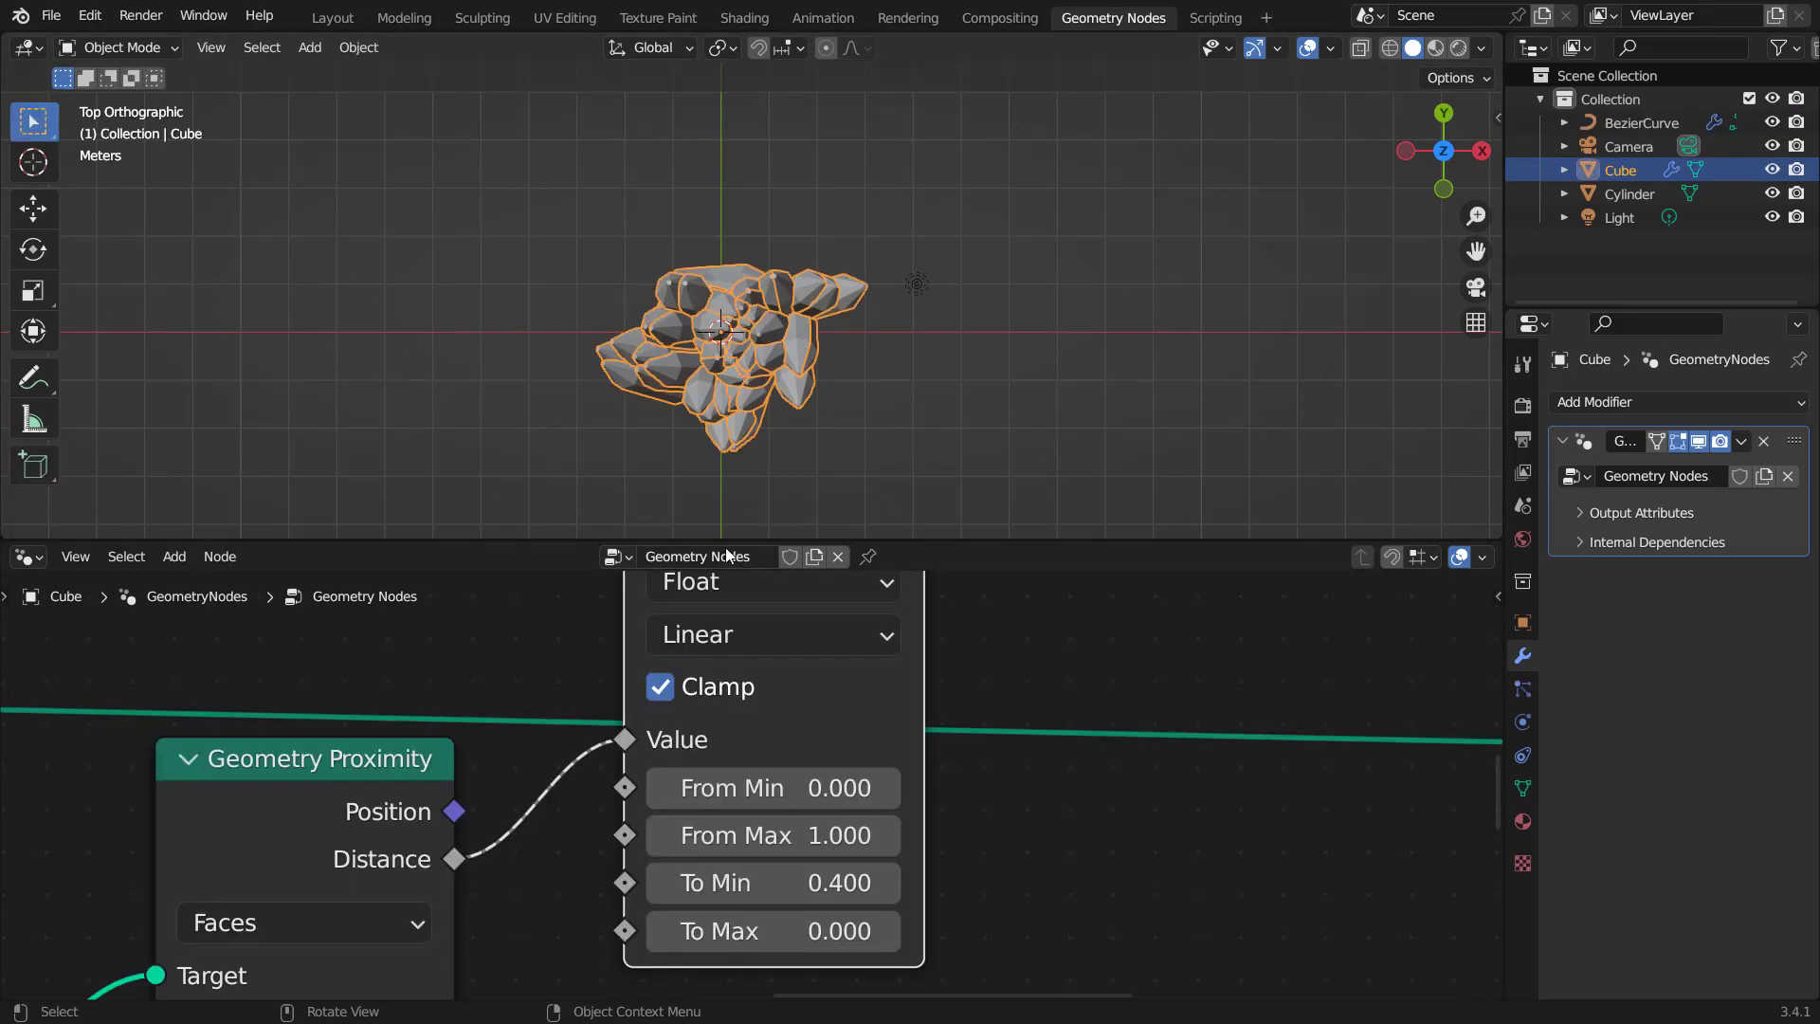
{"action": "scroll", "coordinate": [880, 664], "scroll_direction": "down", "scroll_amount": 3}
{"action": "scroll", "coordinate": [840, 793], "scroll_direction": "up", "scroll_amount": 3}
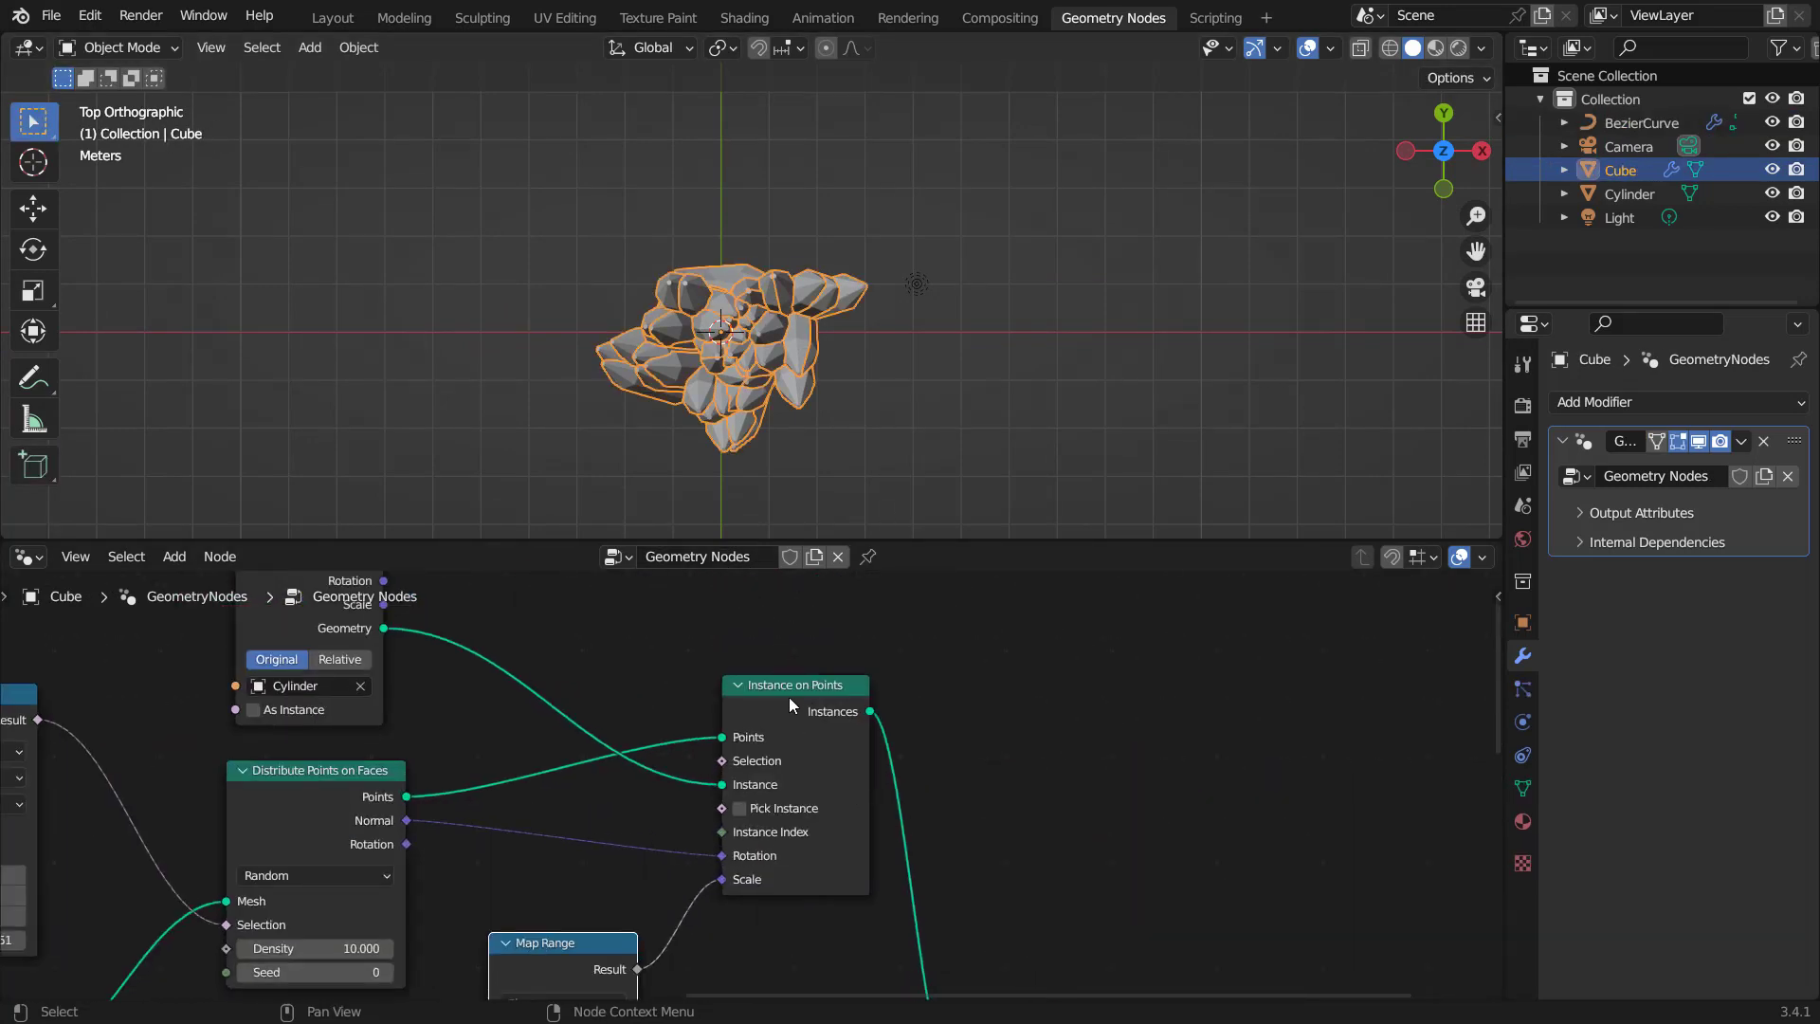
{"action": "key", "text": "m"}
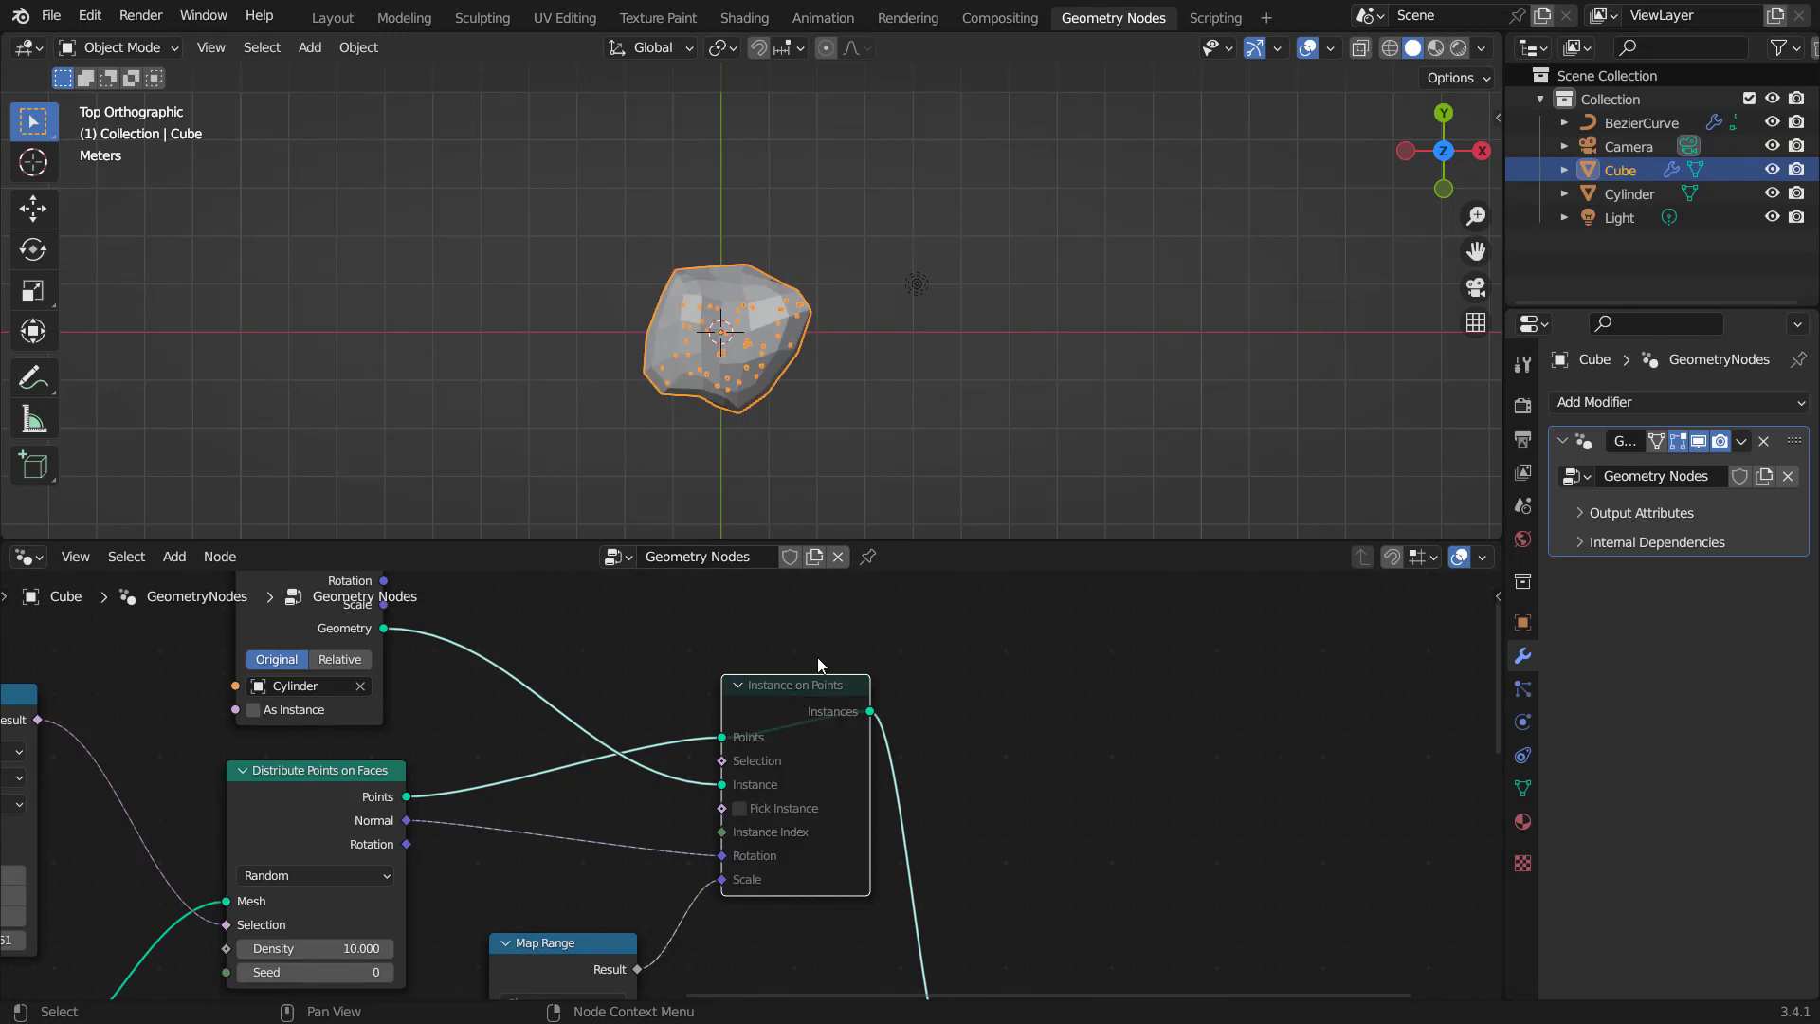
Edit BezierCurve again and draw a new curve from the top view across the bare rock's surface.
{"action": "left_click", "coordinate": [1628, 121]}
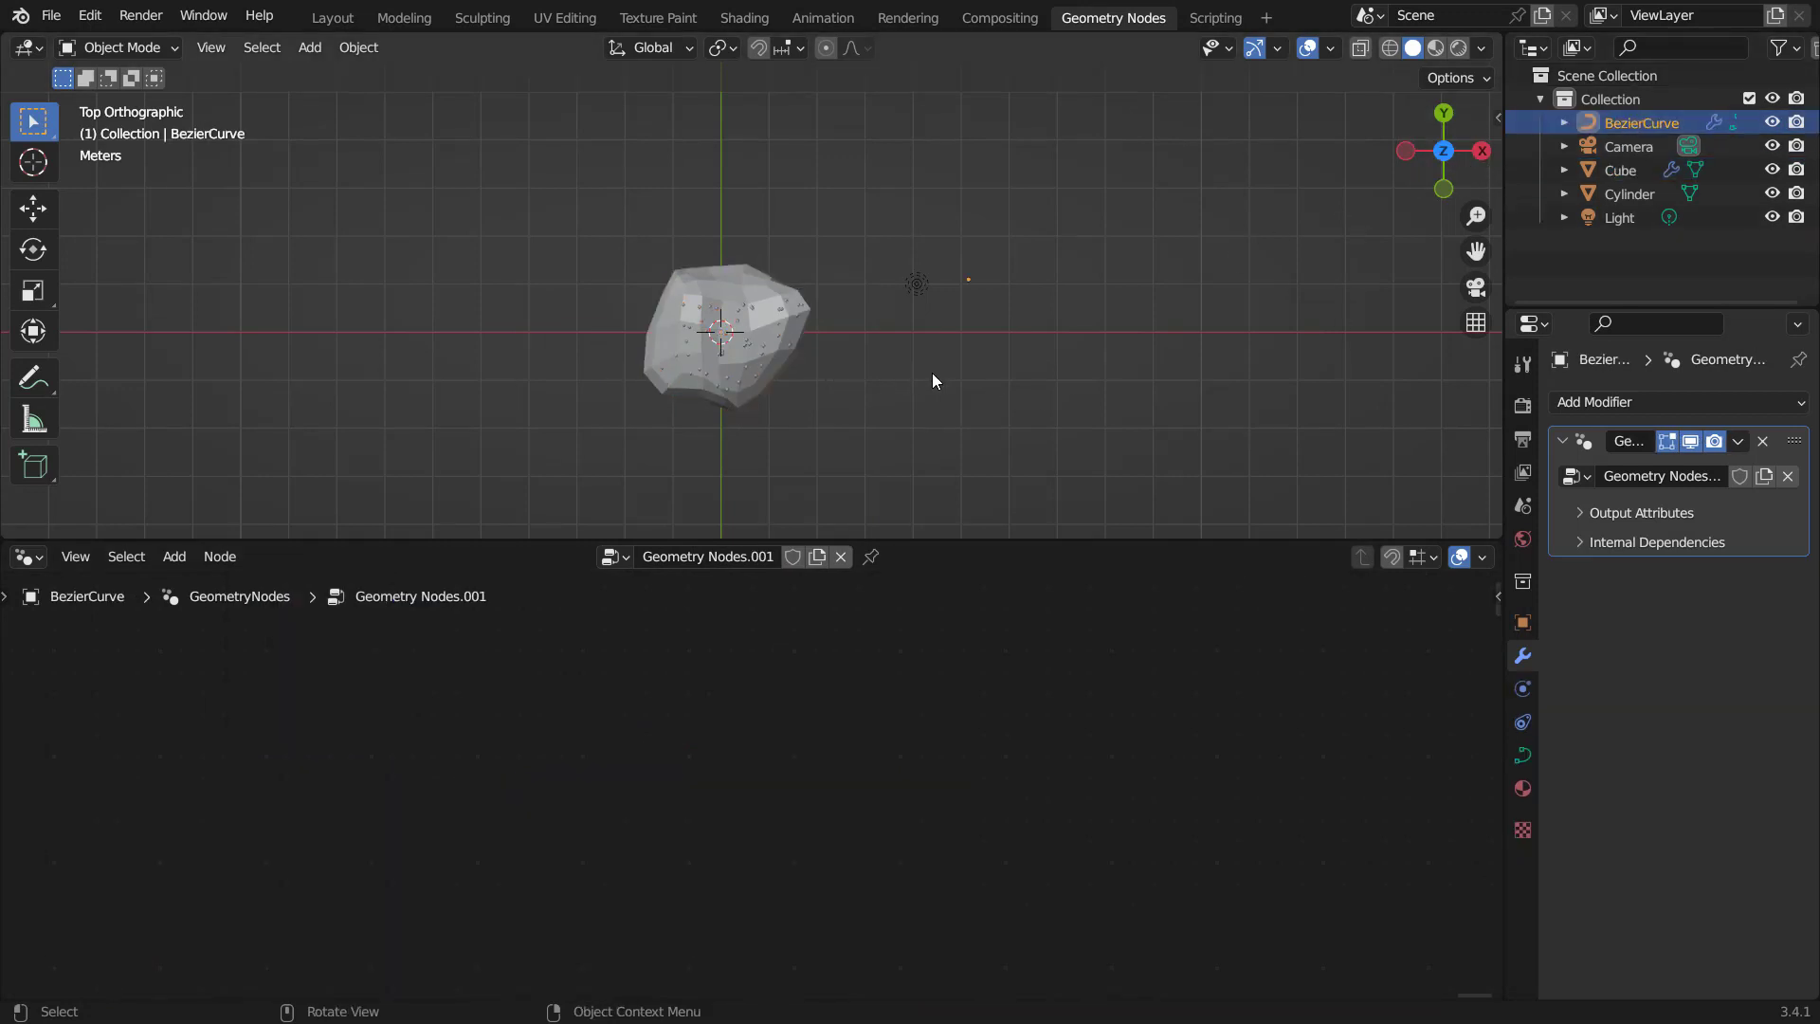
{"action": "key", "text": "Tab"}
{"action": "mouse_move", "coordinate": [989, 376]}
{"action": "left_mouse_down"}
{"action": "mouse_move", "coordinate": [845, 327]}
{"action": "mouse_move", "coordinate": [469, 299]}
{"action": "left_mouse_up"}
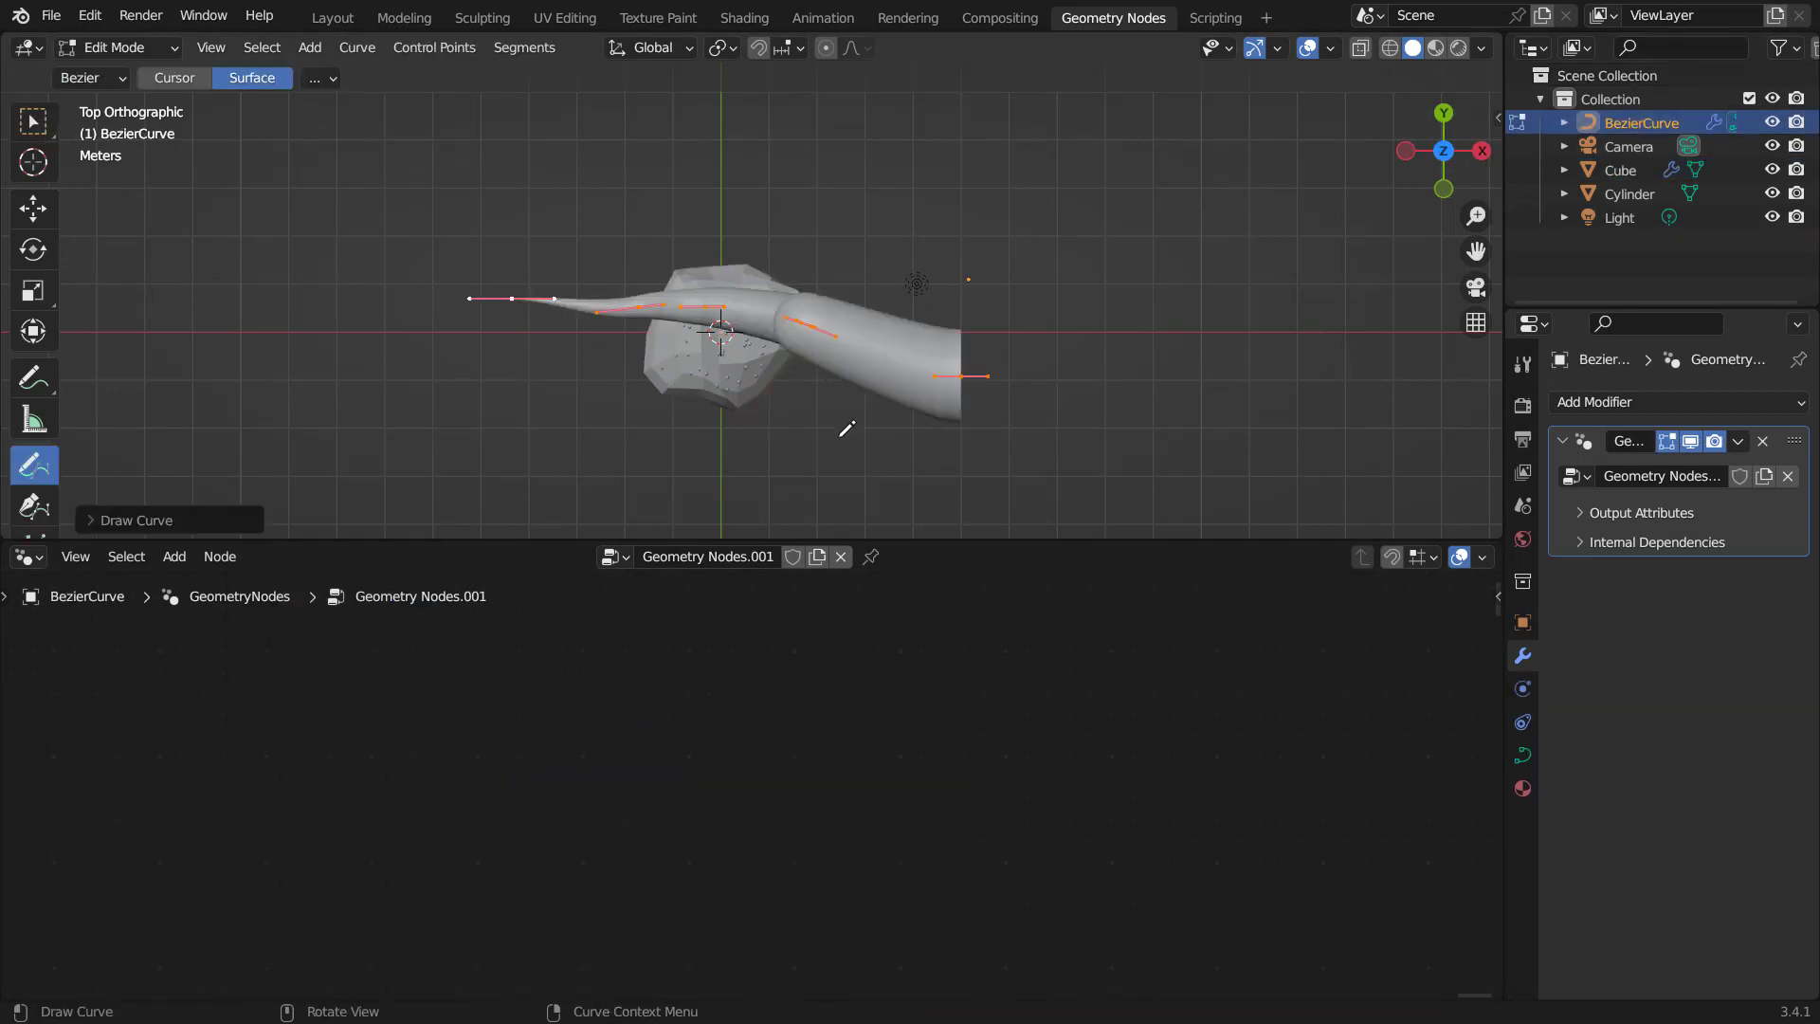
{"action": "middle_click_drag", "start_coordinate": [847, 429], "coordinate": [837, 236]}
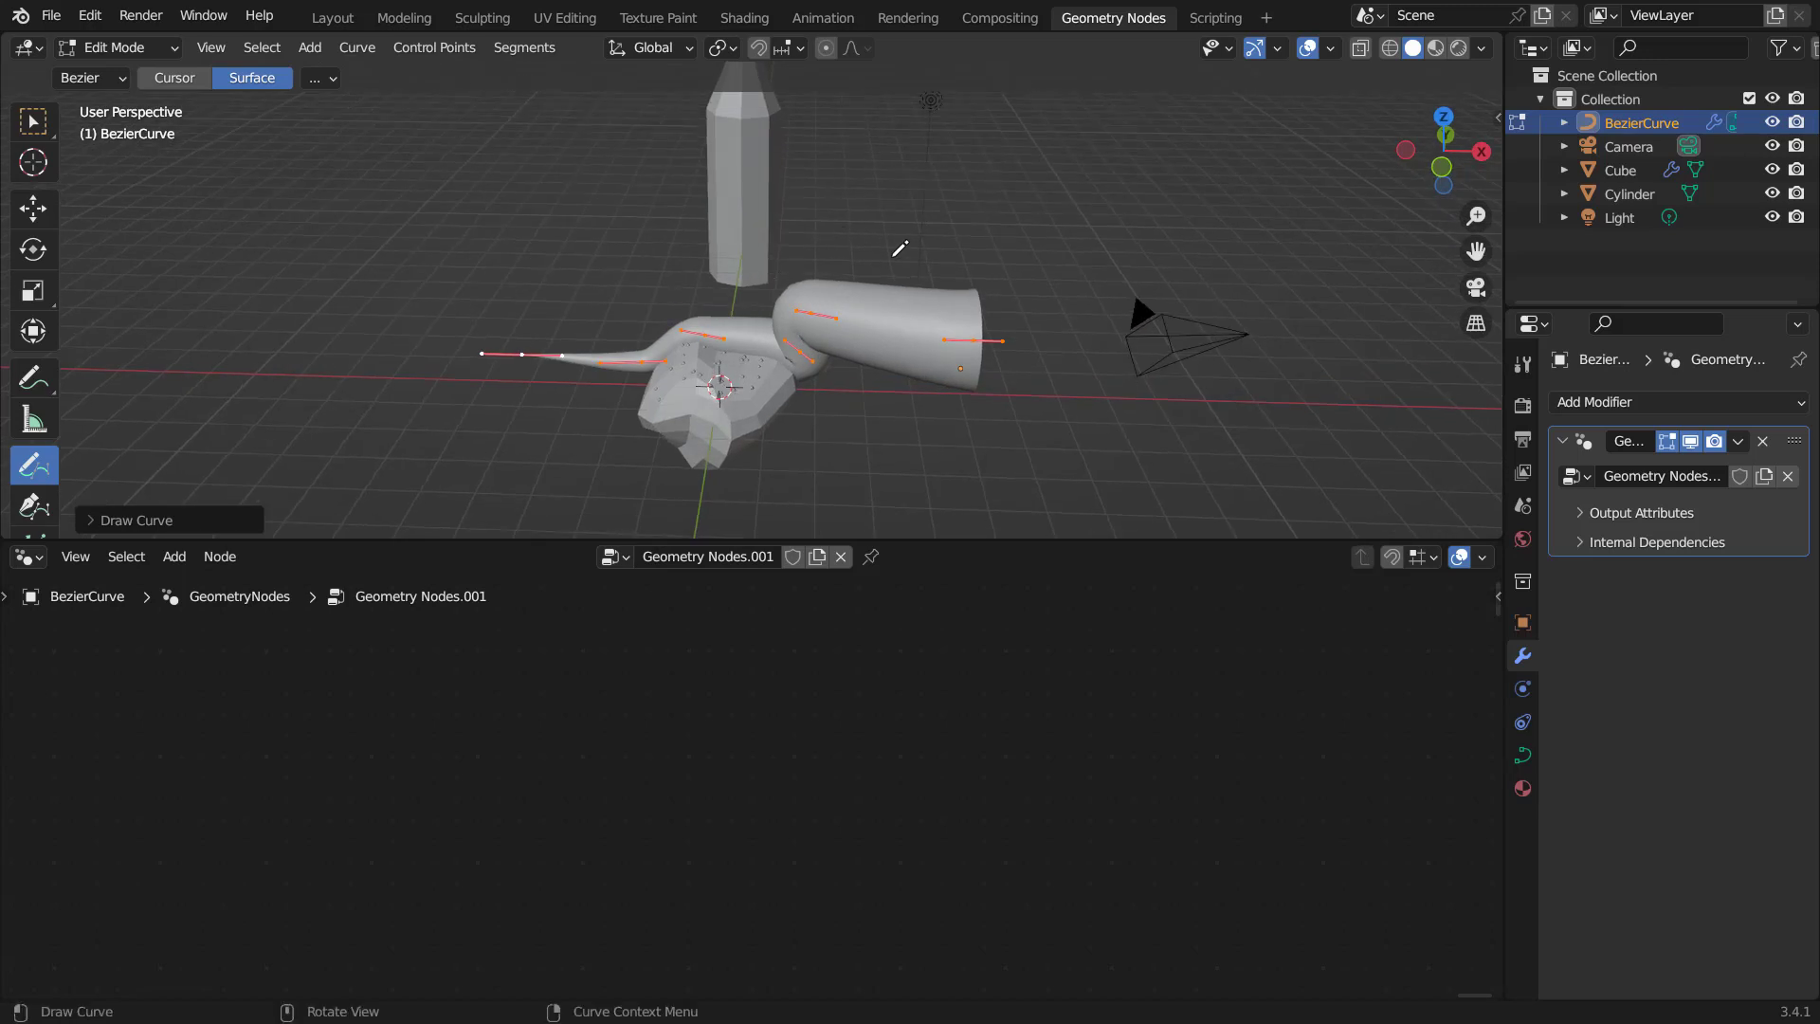
Return to Object Mode and move the light and the camera along X, away from the rock and tube.
{"action": "scroll", "coordinate": [948, 249], "scroll_direction": "down", "scroll_amount": 3}
{"action": "key", "text": "Tab"}
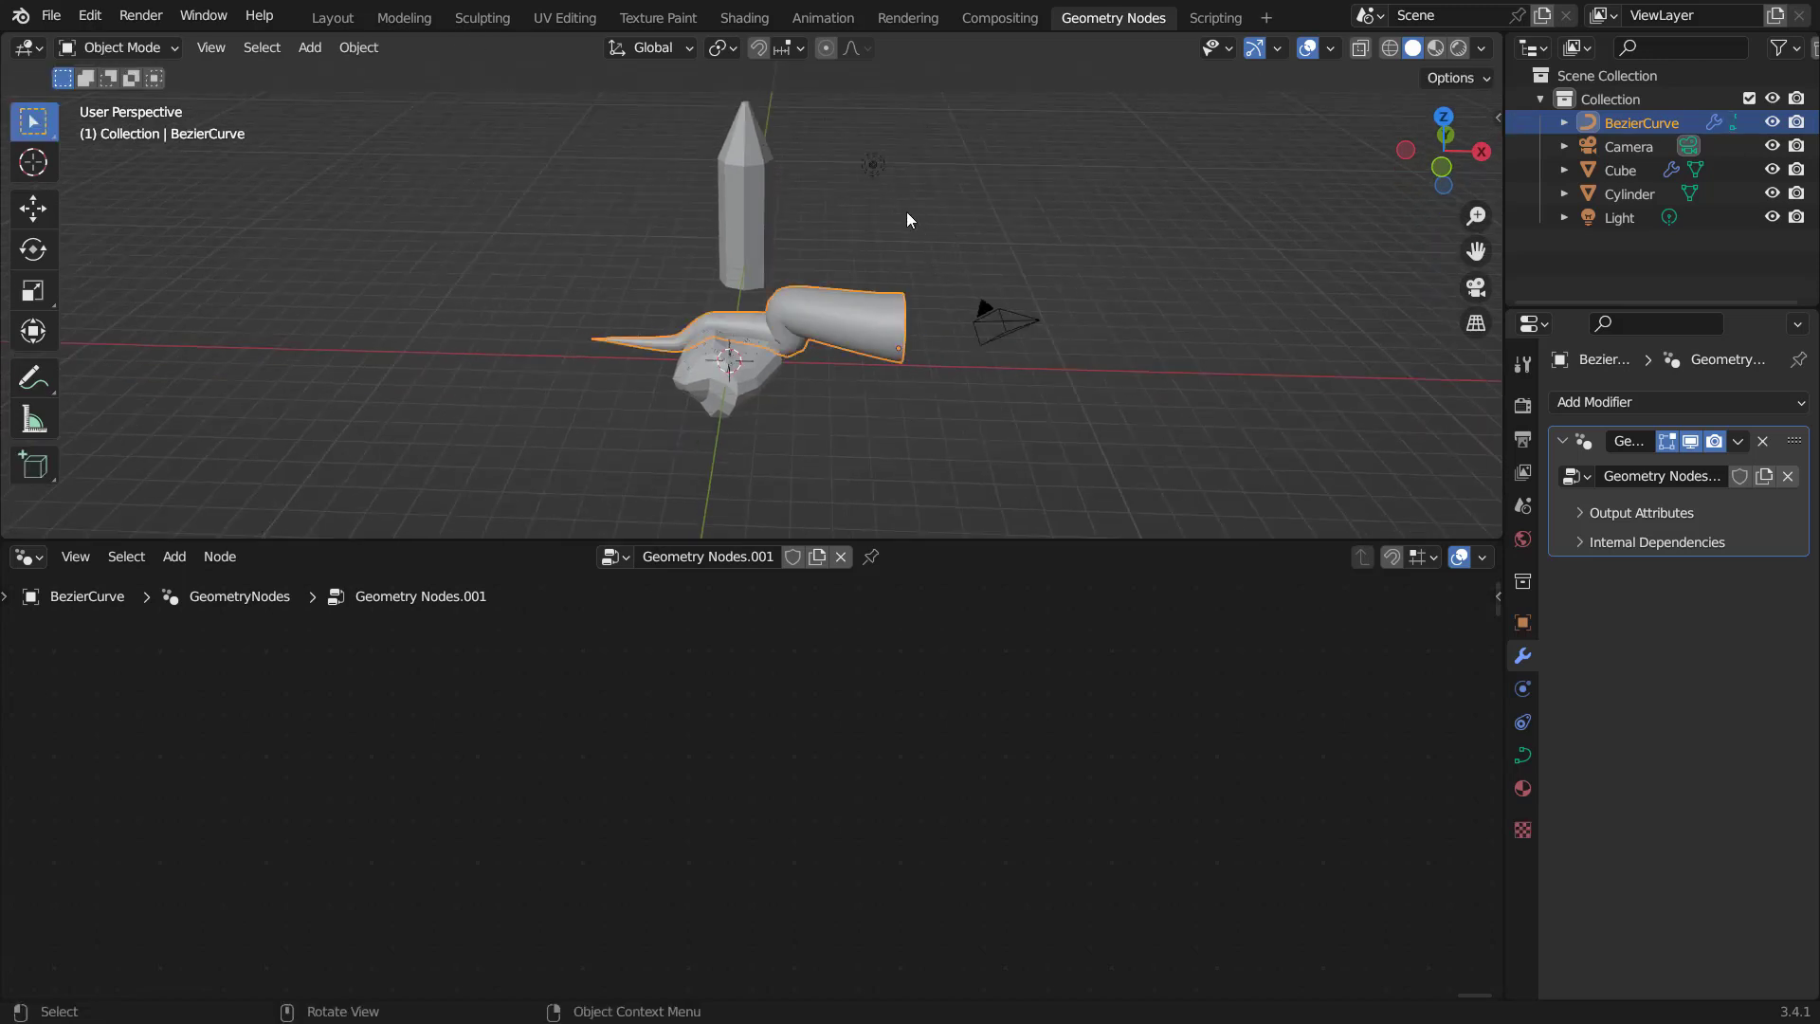
{"action": "left_click", "coordinate": [869, 171]}
{"action": "key", "text": "g"}
{"action": "key", "text": "x"}
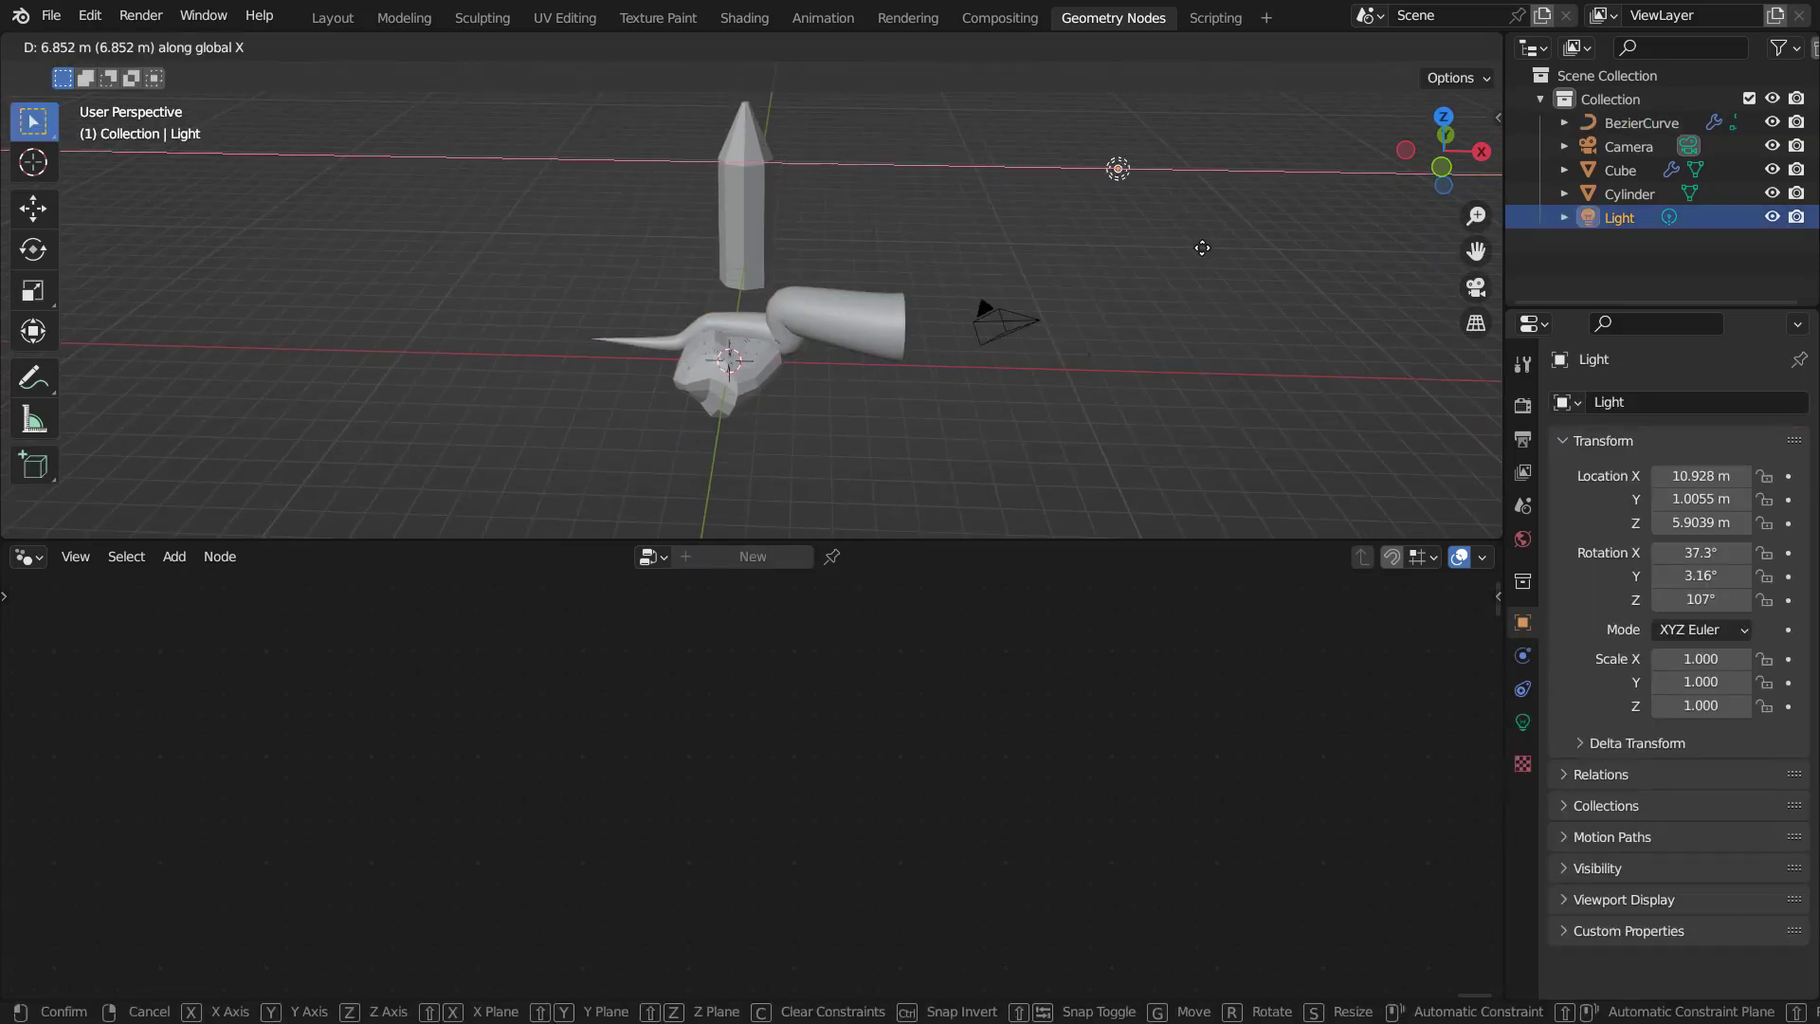
{"action": "left_click", "coordinate": [998, 322]}
{"action": "left_click", "coordinate": [999, 322]}
{"action": "key", "text": "g"}
{"action": "key", "text": "x"}
{"action": "left_click", "coordinate": [1183, 332]}
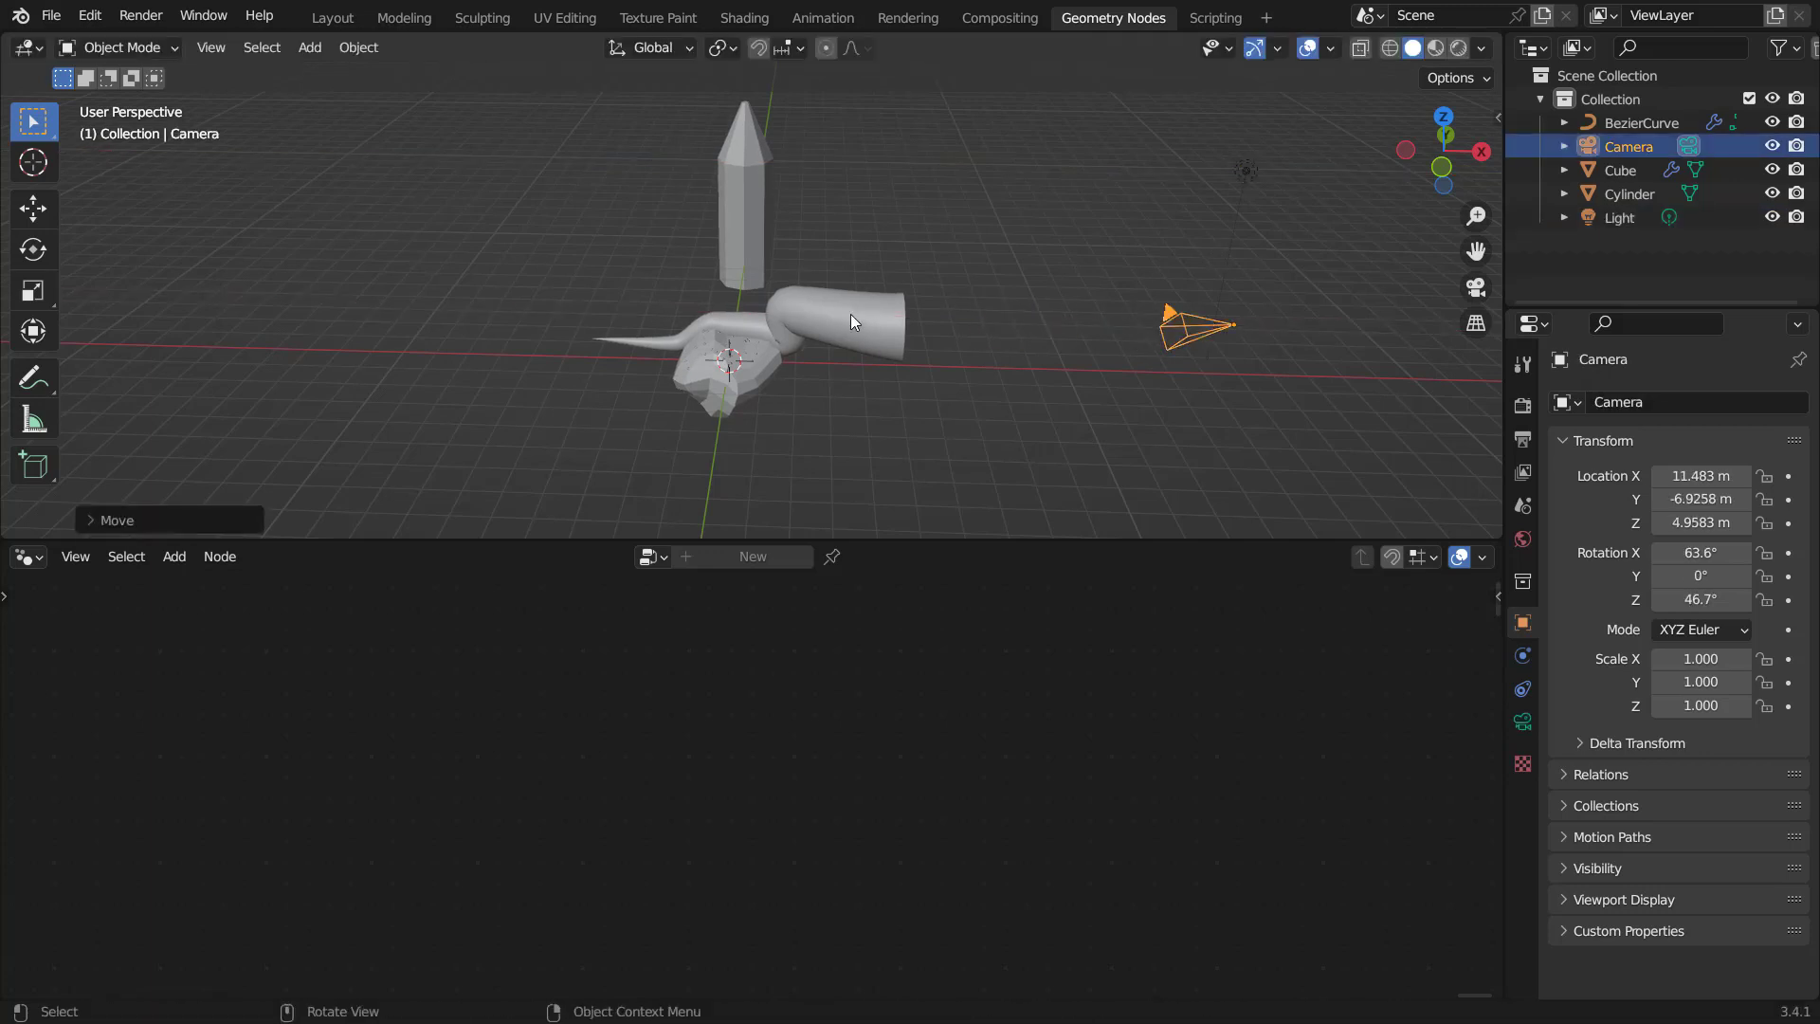
Add a mesh plane from the top view, scale it well beyond the rock and tube, and lower it slightly along Z.
{"action": "left_click", "coordinate": [851, 314]}
{"action": "key", "text": "Tab"}
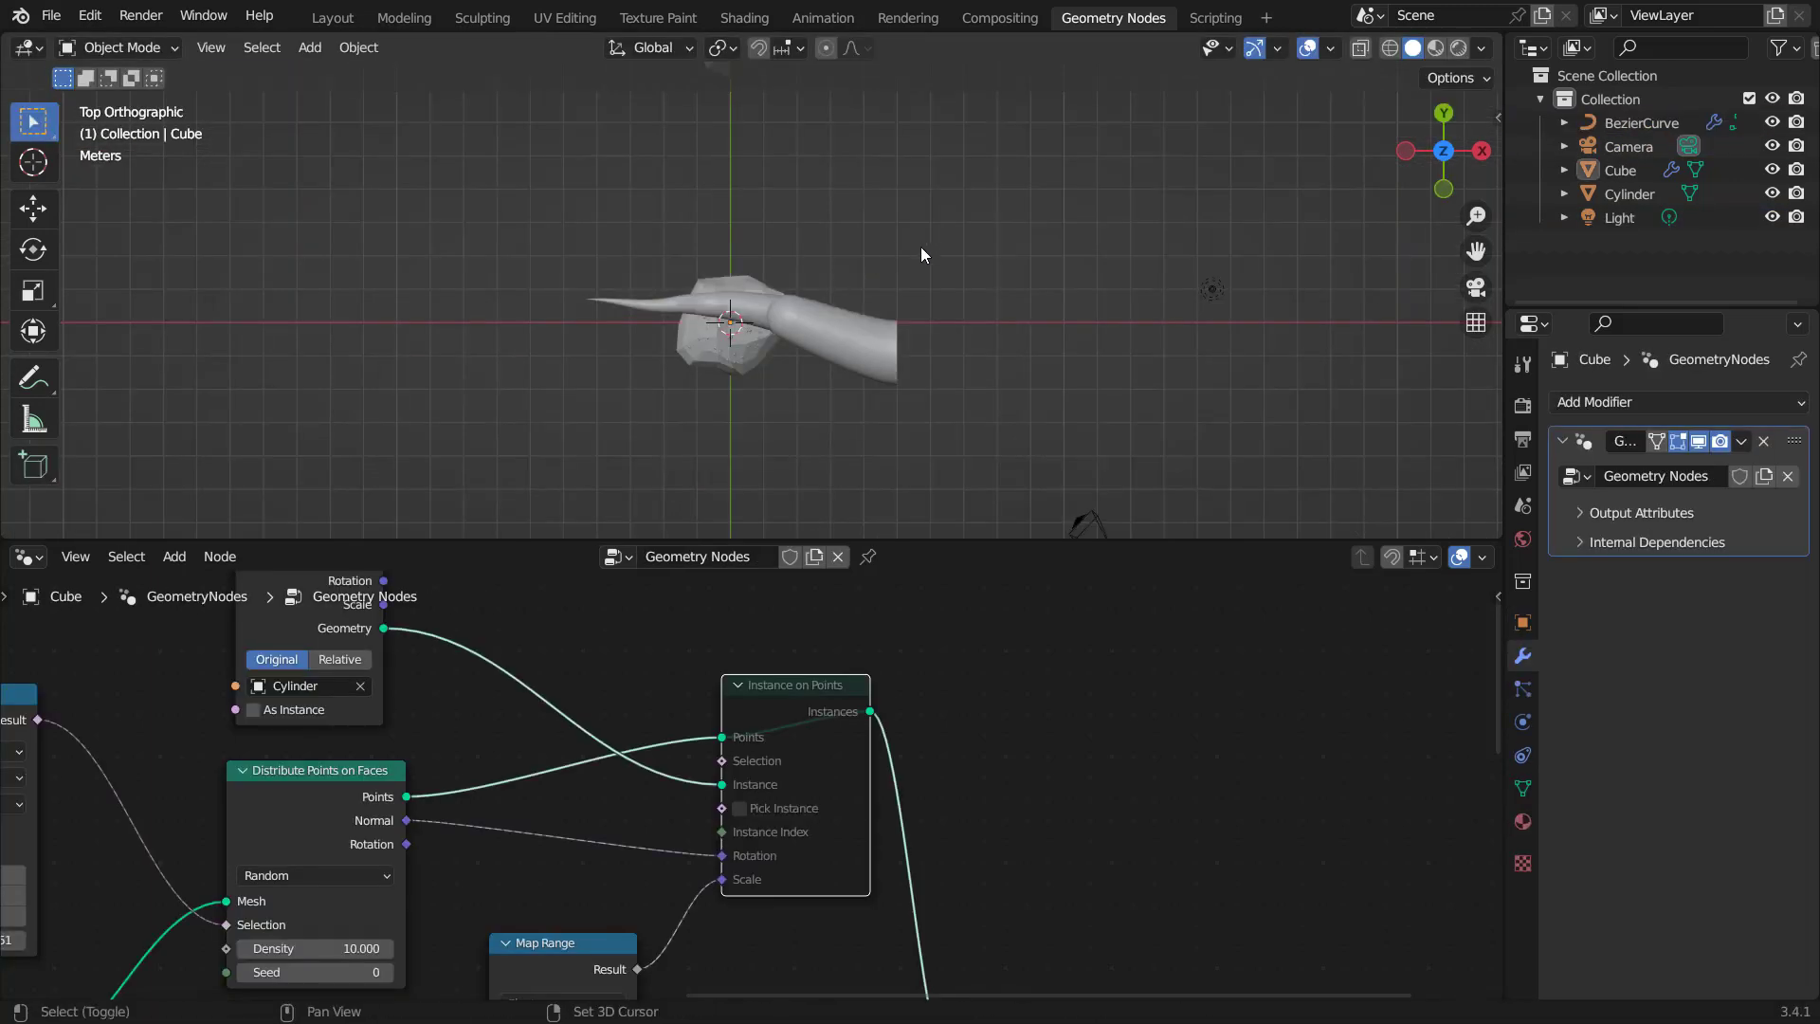
{"action": "key", "text": "shift+a"}
{"action": "mouse_move", "coordinate": [922, 248]}
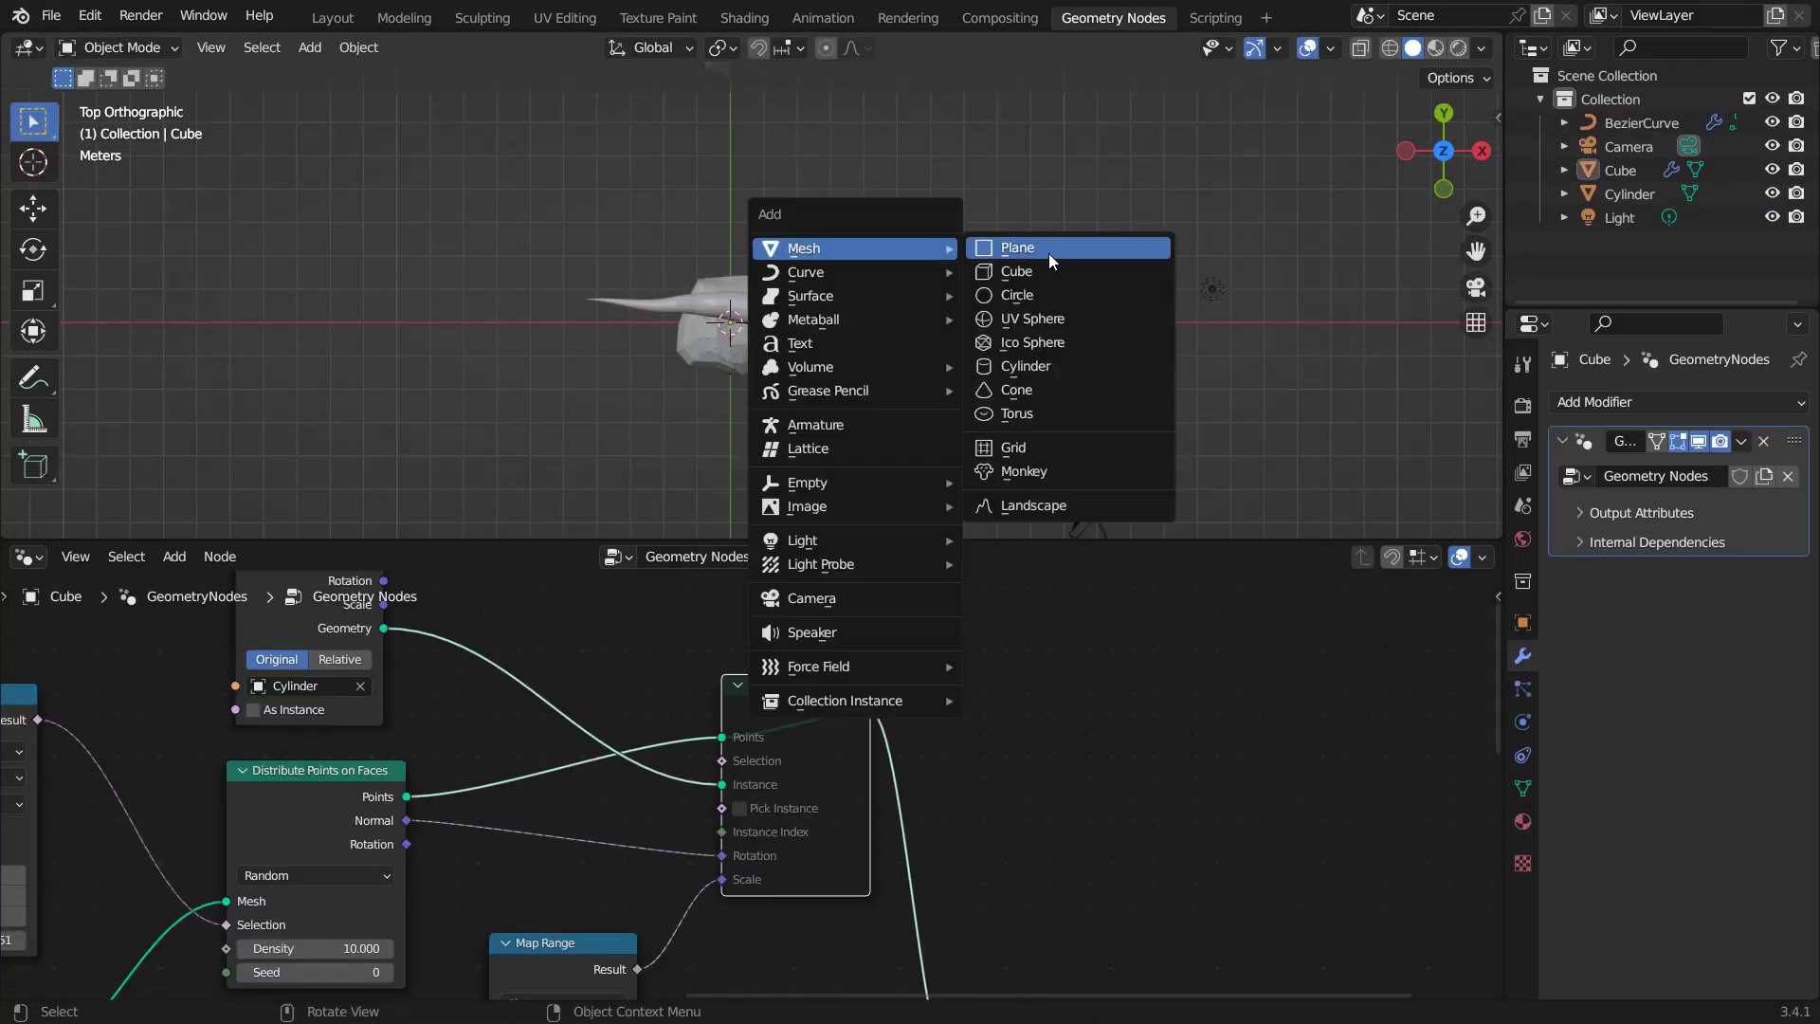
{"action": "left_click", "coordinate": [1043, 250]}
{"action": "key", "text": "s"}
{"action": "left_click", "coordinate": [941, 411]}
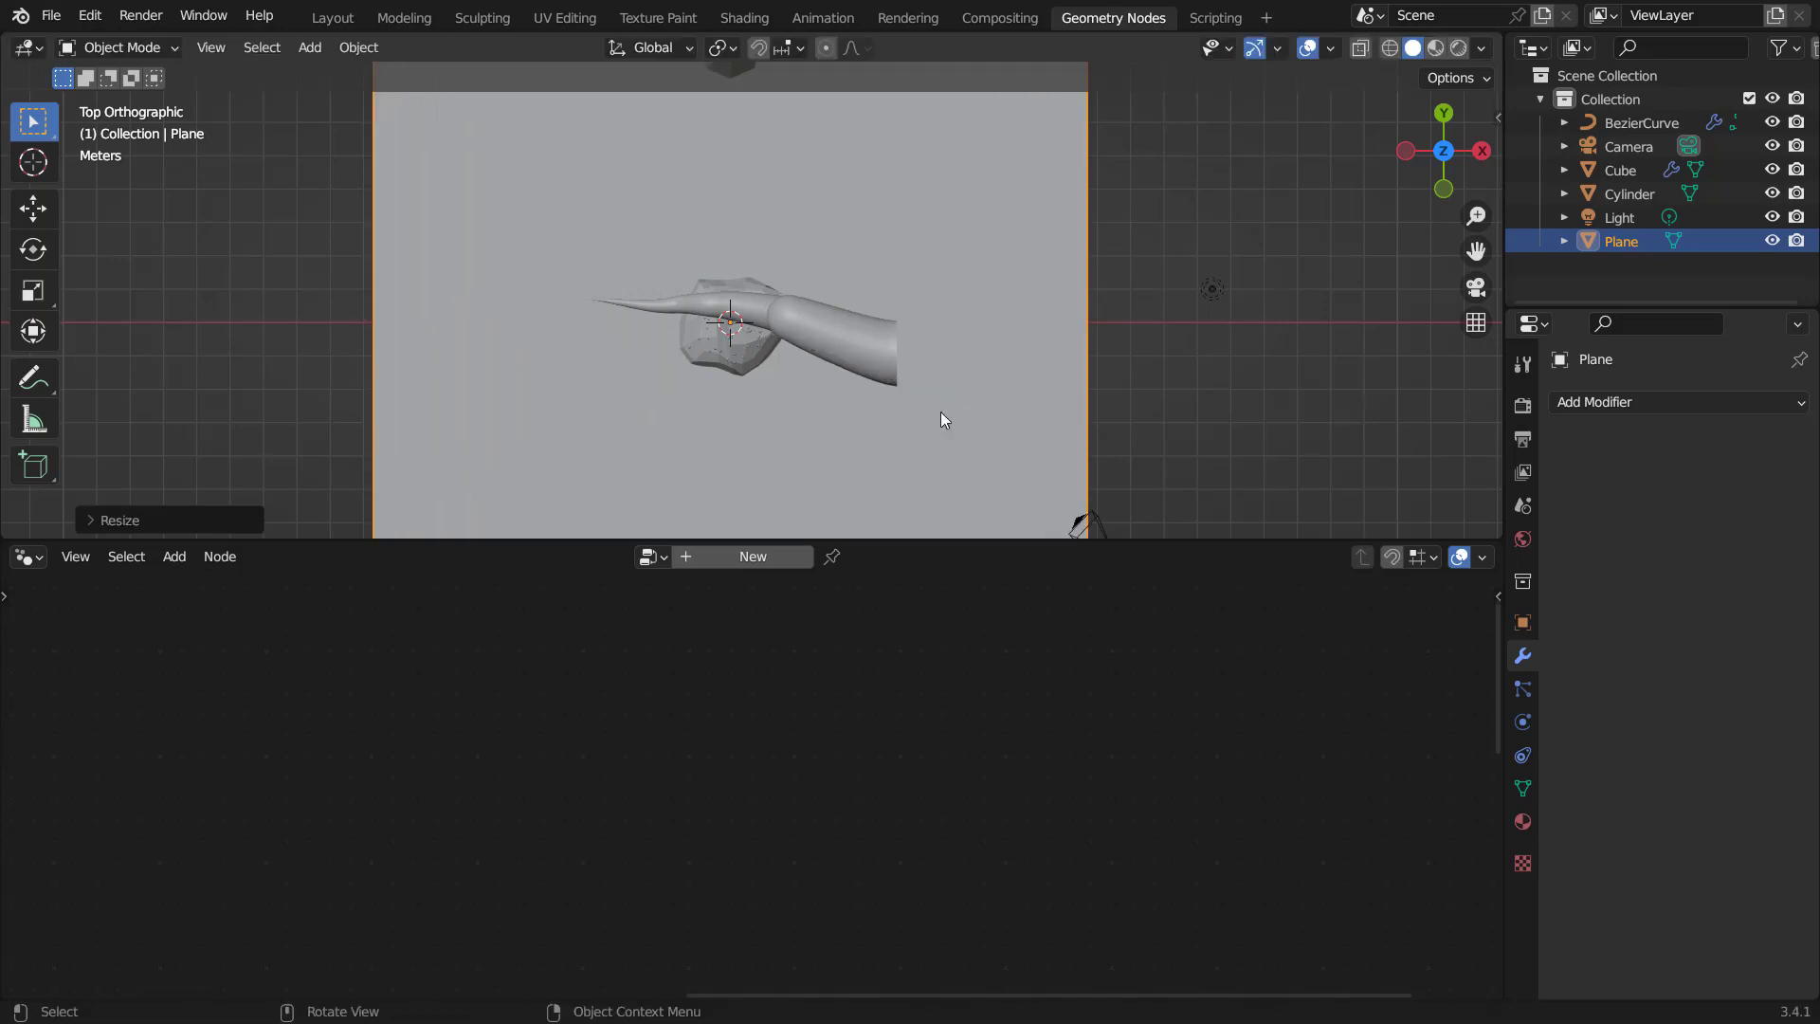
{"action": "middle_click_drag", "start_coordinate": [941, 412], "coordinate": [876, 184]}
{"action": "key", "text": "g"}
{"action": "key", "text": "z"}
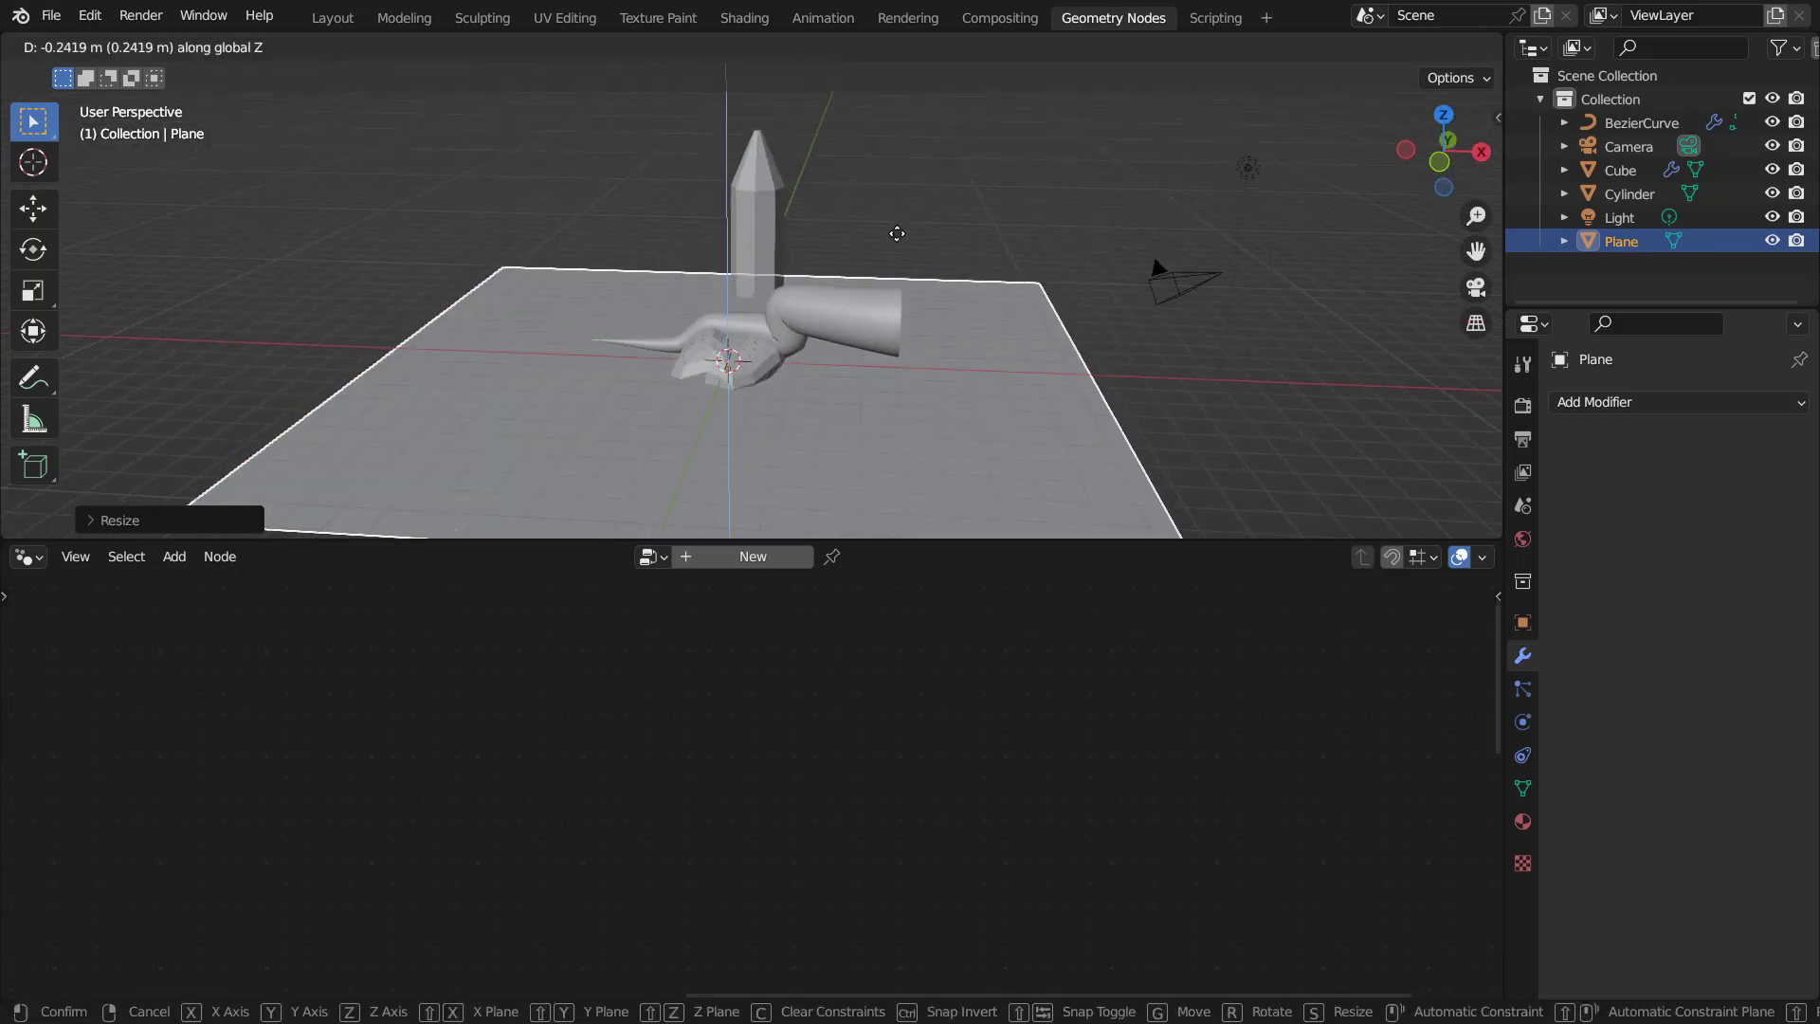
{"action": "left_click", "coordinate": [876, 340]}
Edit BezierCurve from the top view, replace its curve with one drawn across the plane and rock, and return to Object Mode.
{"action": "left_click", "coordinate": [869, 343]}
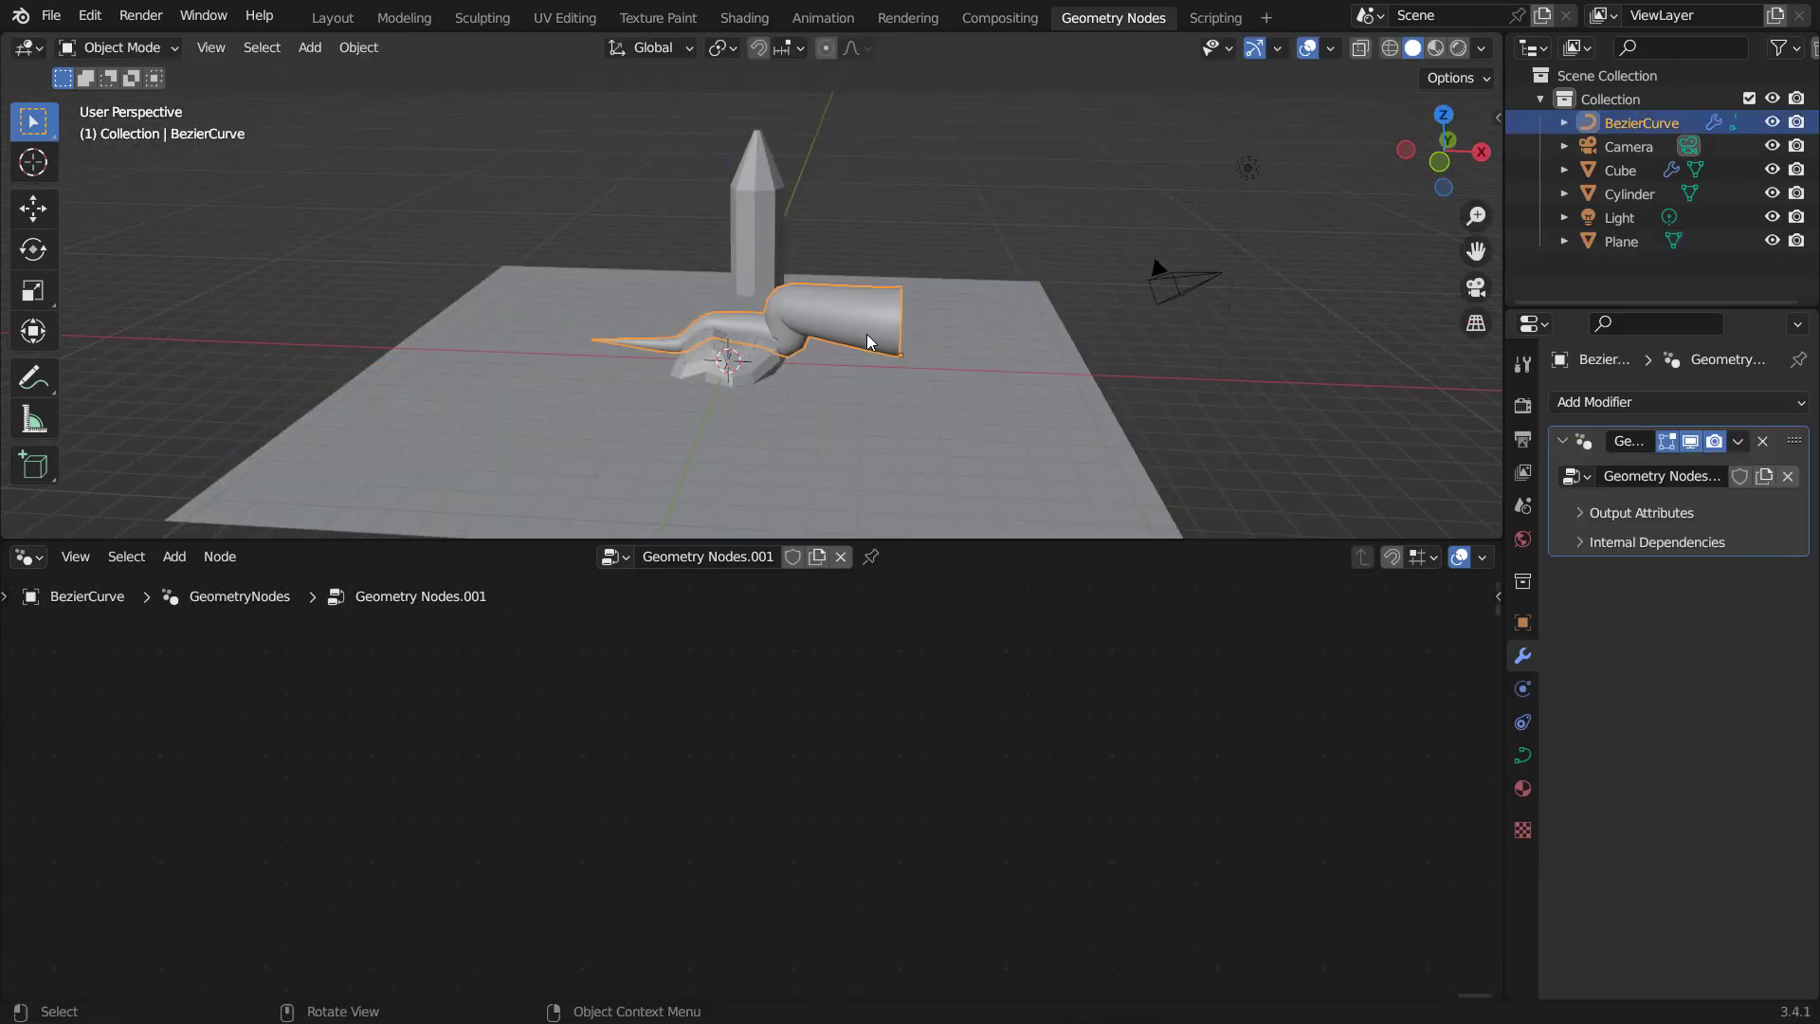
{"action": "key", "text": "KP_7"}
{"action": "key", "text": "Tab"}
{"action": "key", "text": "a"}
{"action": "key", "text": "x"}
{"action": "left_click", "coordinate": [867, 317]}
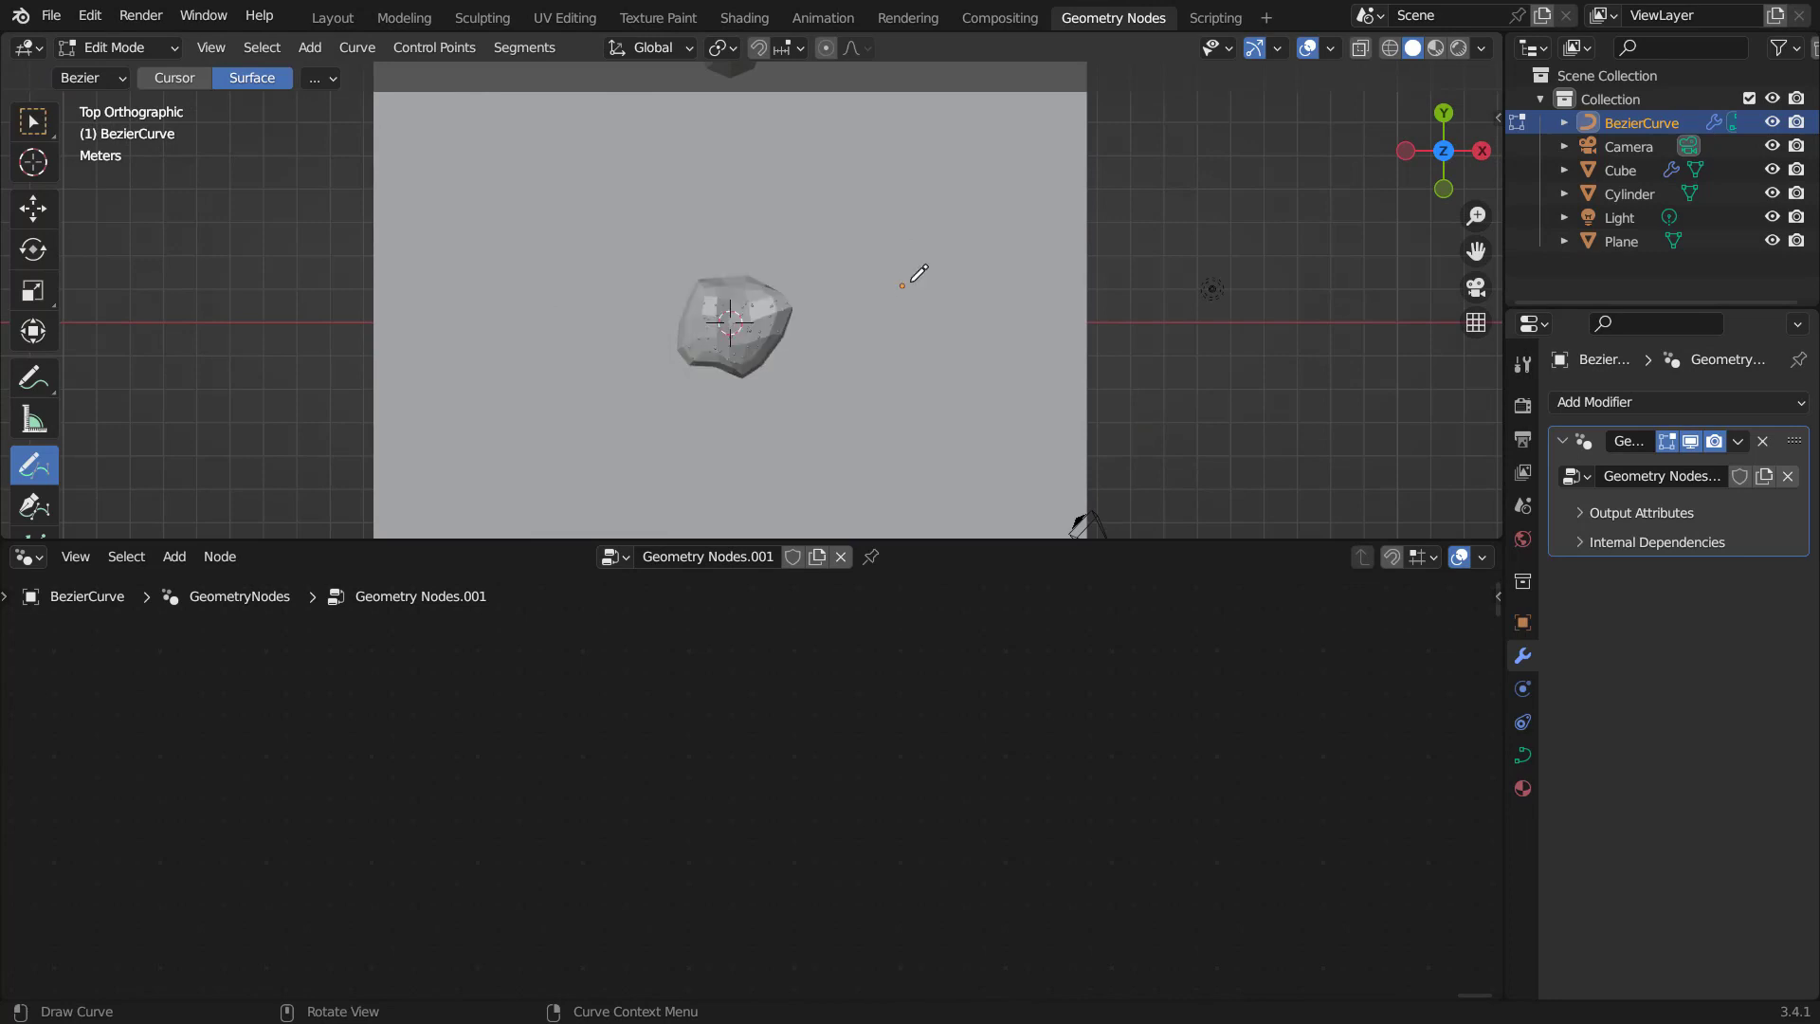
{"action": "mouse_move", "coordinate": [951, 237]}
{"action": "left_mouse_down"}
{"action": "mouse_move", "coordinate": [671, 331]}
{"action": "mouse_move", "coordinate": [554, 342]}
{"action": "mouse_move", "coordinate": [527, 366]}
{"action": "left_mouse_up"}
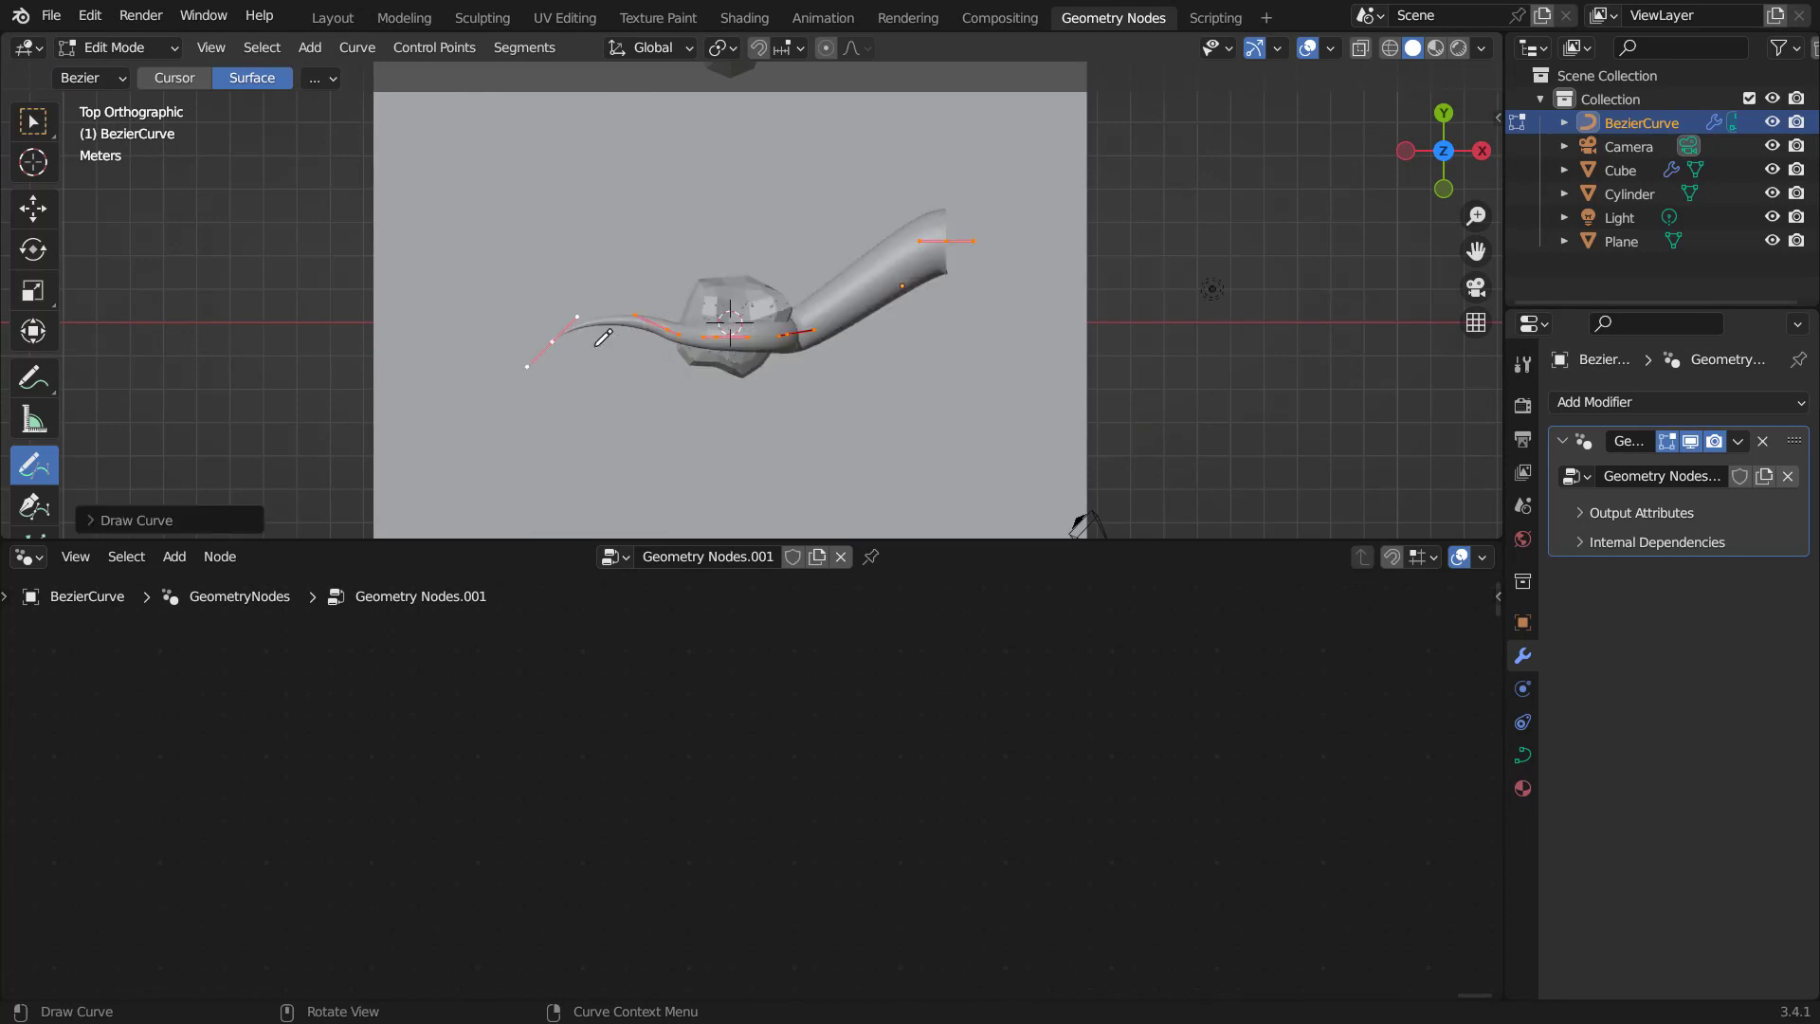
{"action": "key", "text": "Tab"}
{"action": "mouse_move", "coordinate": [902, 380]}
{"action": "middle_mouse_down"}
{"action": "mouse_move", "coordinate": [806, 215]}
{"action": "mouse_move", "coordinate": [833, 358]}
{"action": "middle_mouse_up"}
{"action": "scroll", "coordinate": [838, 349], "scroll_direction": "up", "scroll_amount": 2}
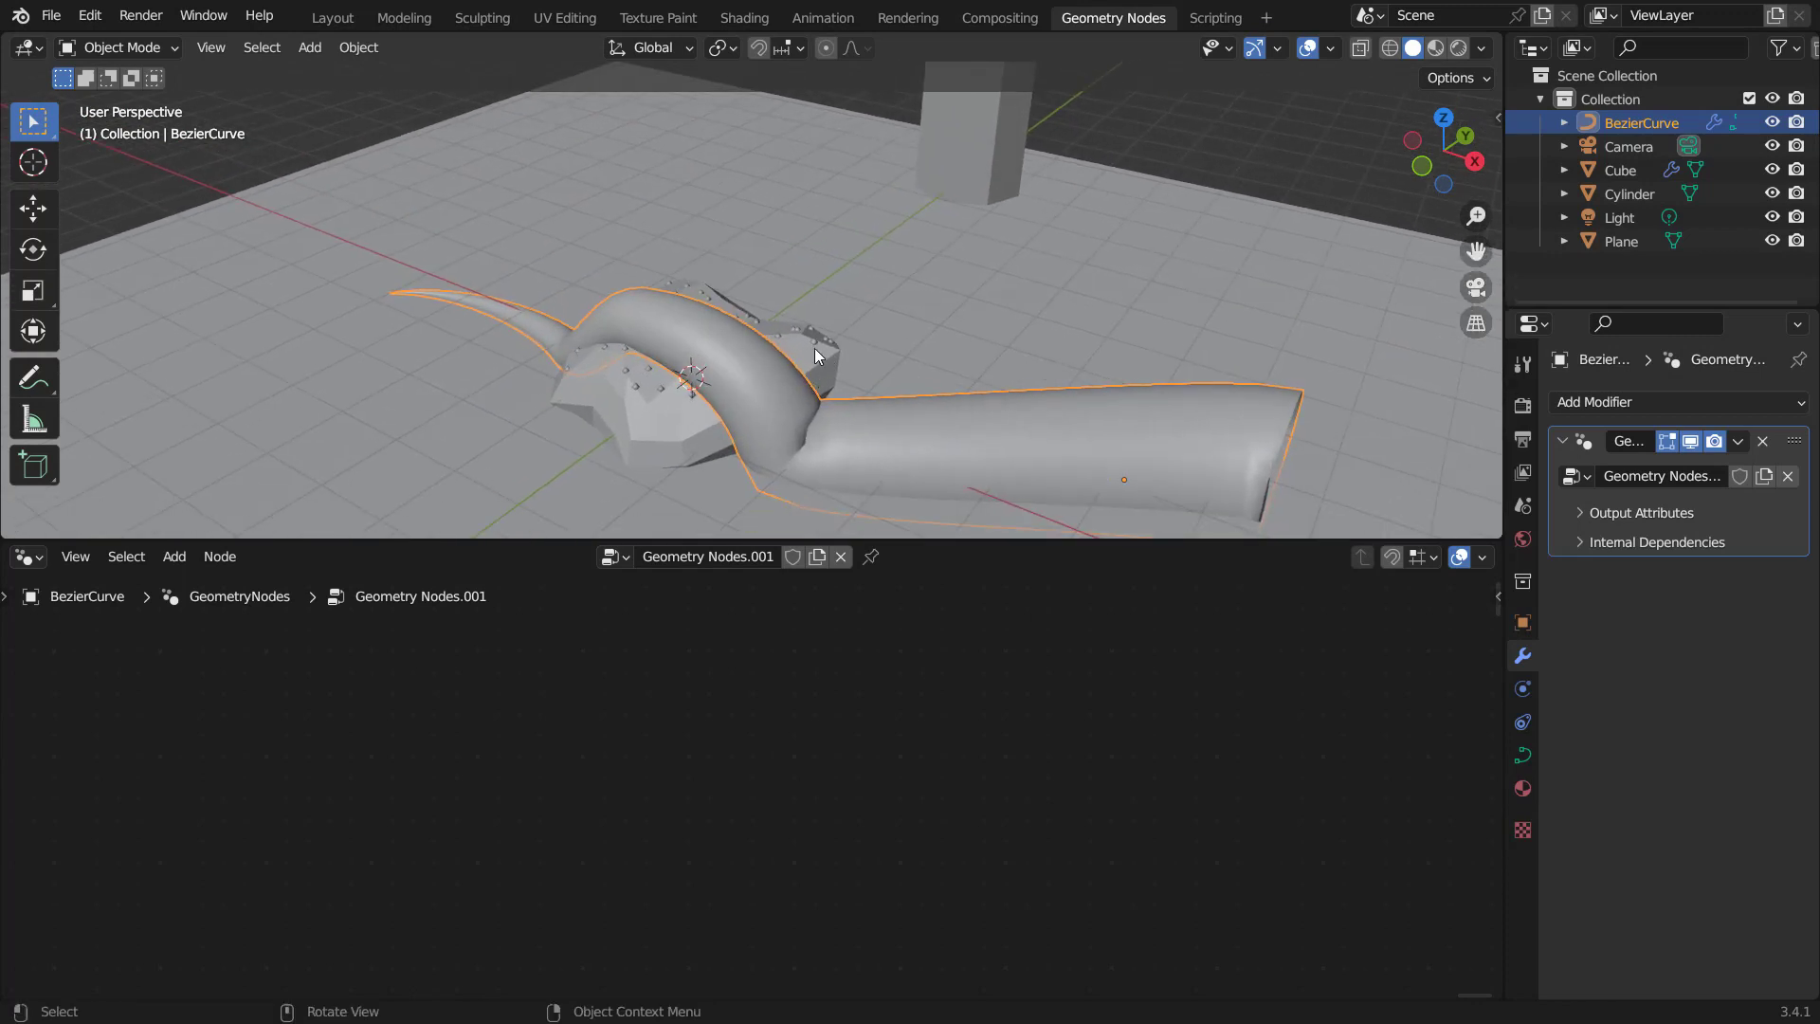
Select the rock, unmute its Instance on Points node, and check the crystals from another angle.
{"action": "left_click", "coordinate": [827, 346]}
{"action": "key", "text": "m"}
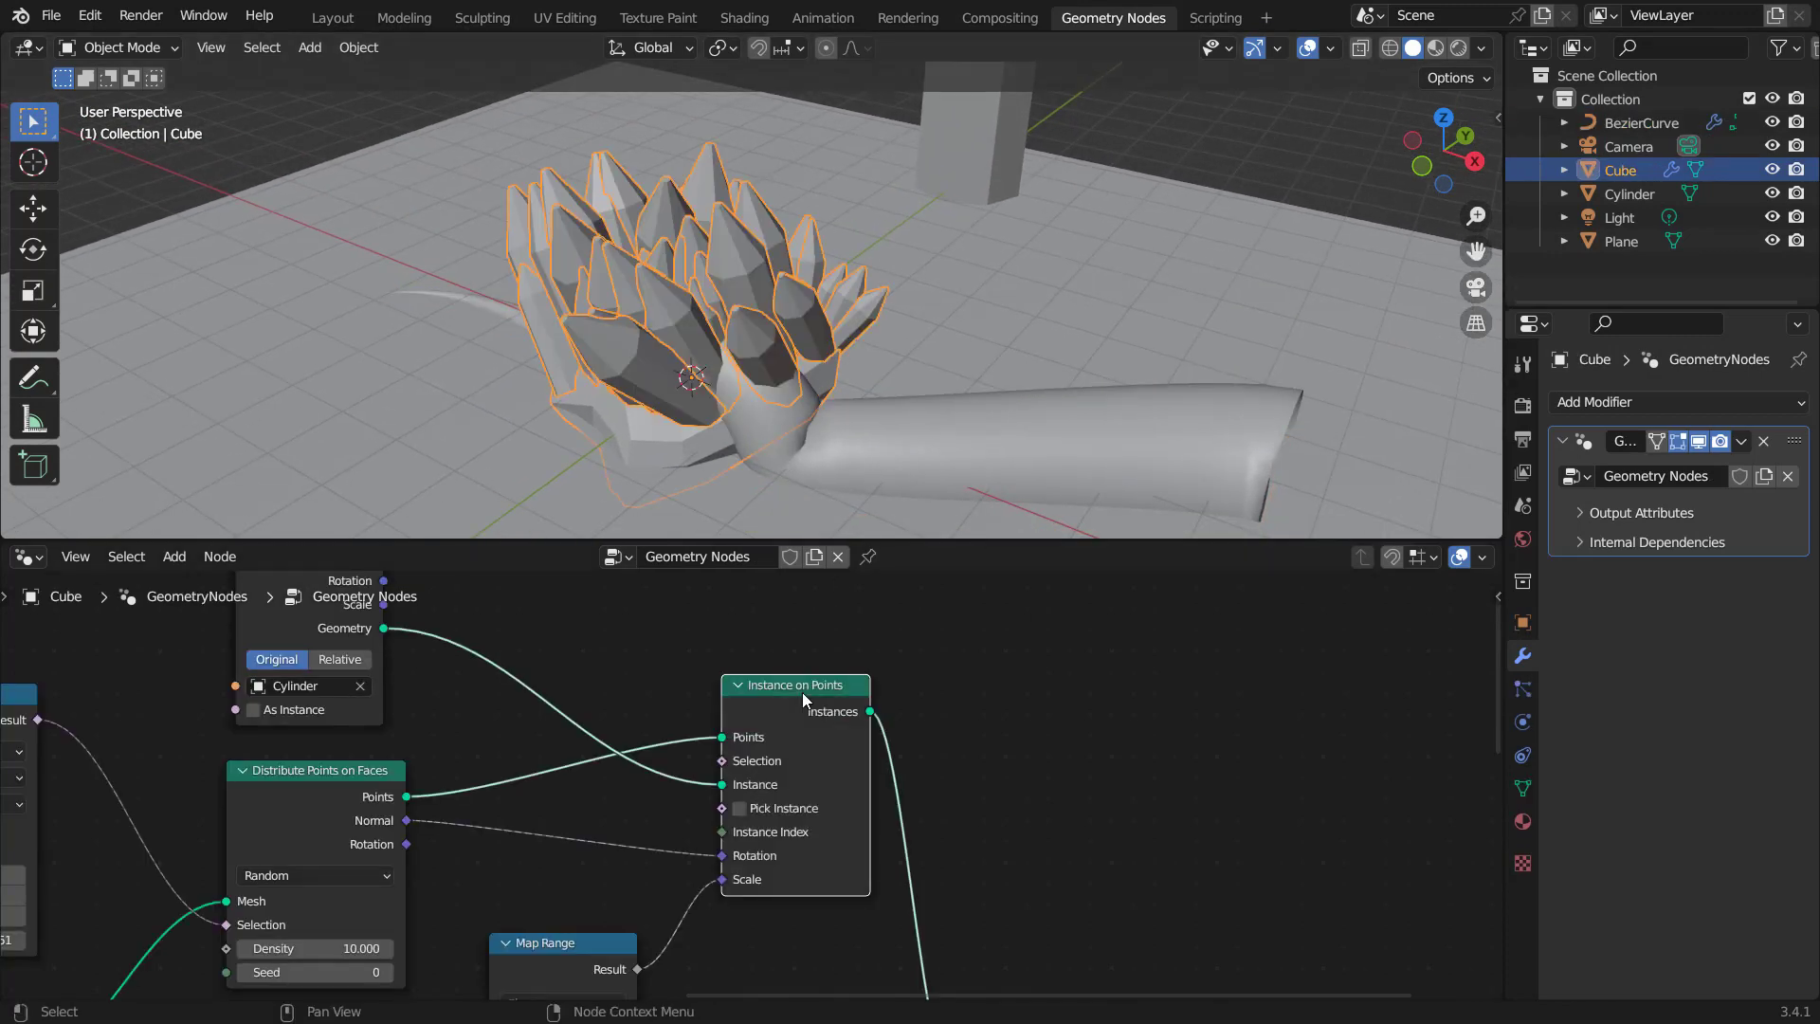
{"action": "middle_click_drag", "start_coordinate": [748, 294], "coordinate": [661, 316]}
Shift the BezierCurve Object Info and Geometry Proximity nodes together away from Map Range to make room between them.
{"action": "scroll", "coordinate": [629, 858], "scroll_direction": "down", "scroll_amount": 4}
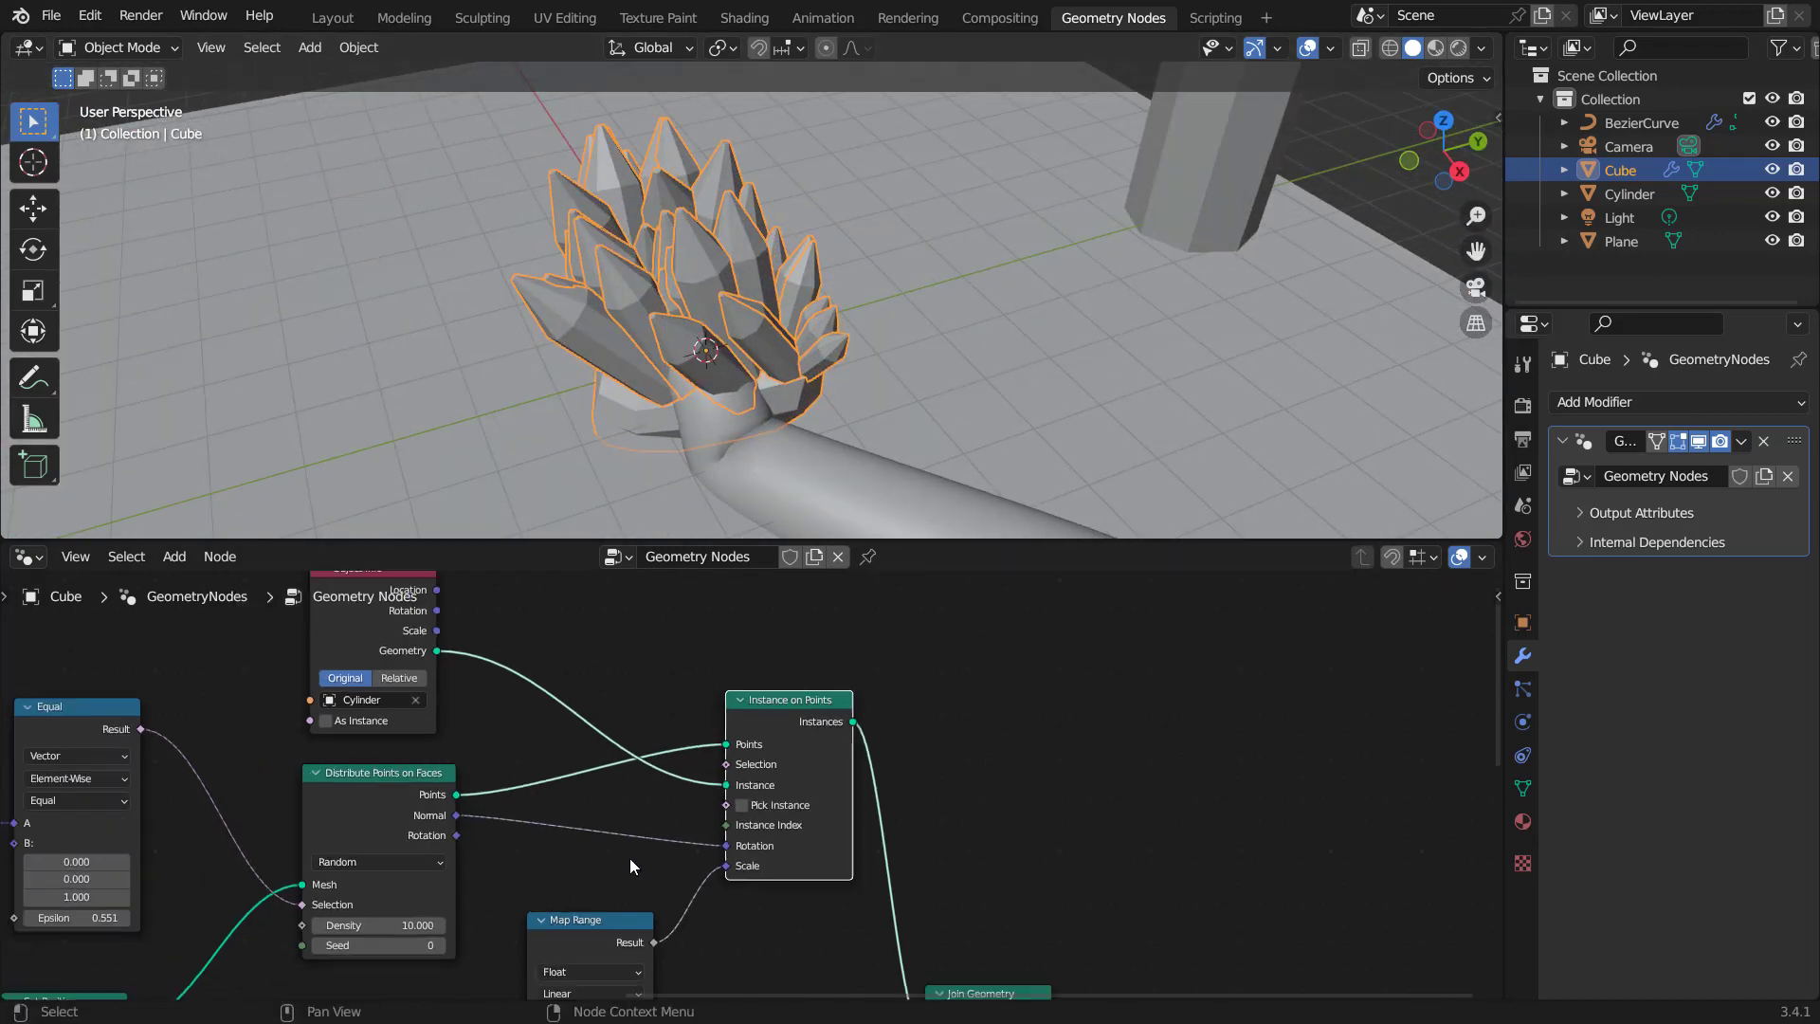
{"action": "middle_click_drag", "start_coordinate": [622, 891], "coordinate": [749, 710]}
{"action": "middle_click_drag", "start_coordinate": [690, 823], "coordinate": [780, 711]}
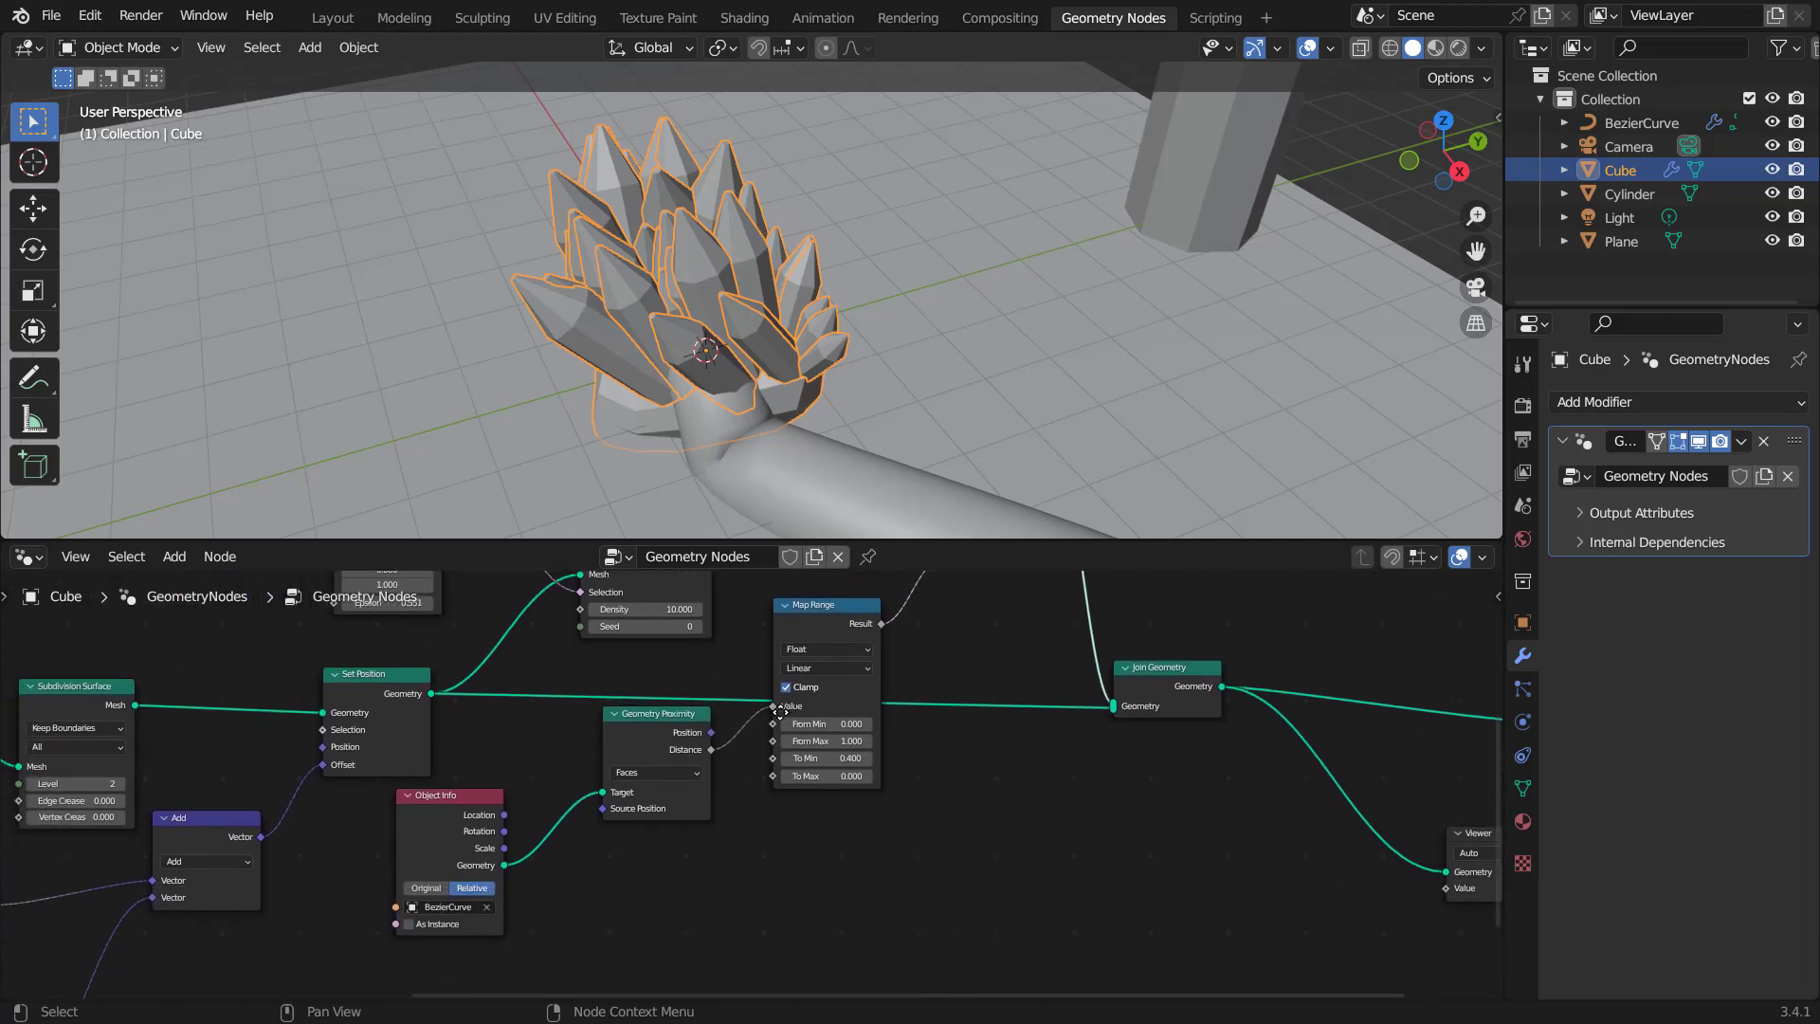
{"action": "scroll", "coordinate": [830, 755], "scroll_direction": "up", "scroll_amount": 1}
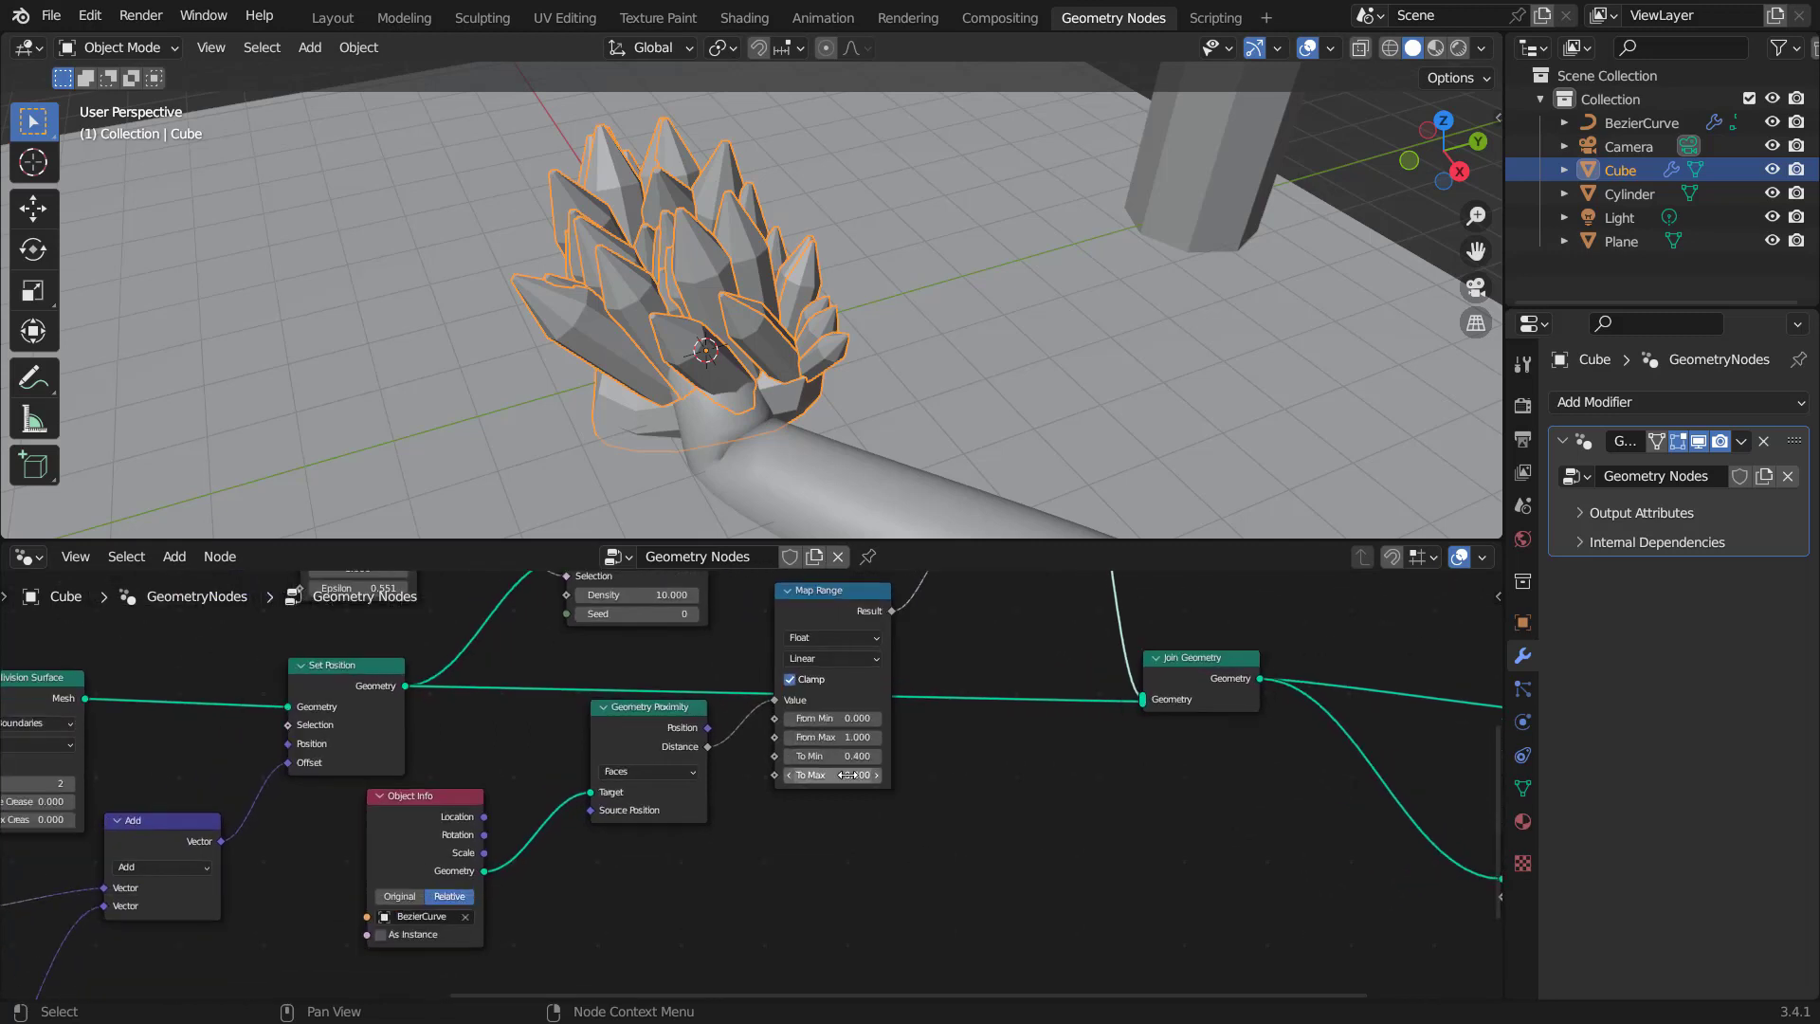
{"action": "left_click", "coordinate": [446, 805]}
{"action": "left_click", "coordinate": [658, 724], "text": "shift"}
{"action": "left_click_drag", "start_coordinate": [658, 725], "coordinate": [560, 798]}
Insert a Float Curve node between Geometry Proximity's Distance output and Map Range's Value input.
{"action": "left_click", "coordinate": [986, 871]}
{"action": "key", "text": "shift+a"}
{"action": "type", "text": "flo"}
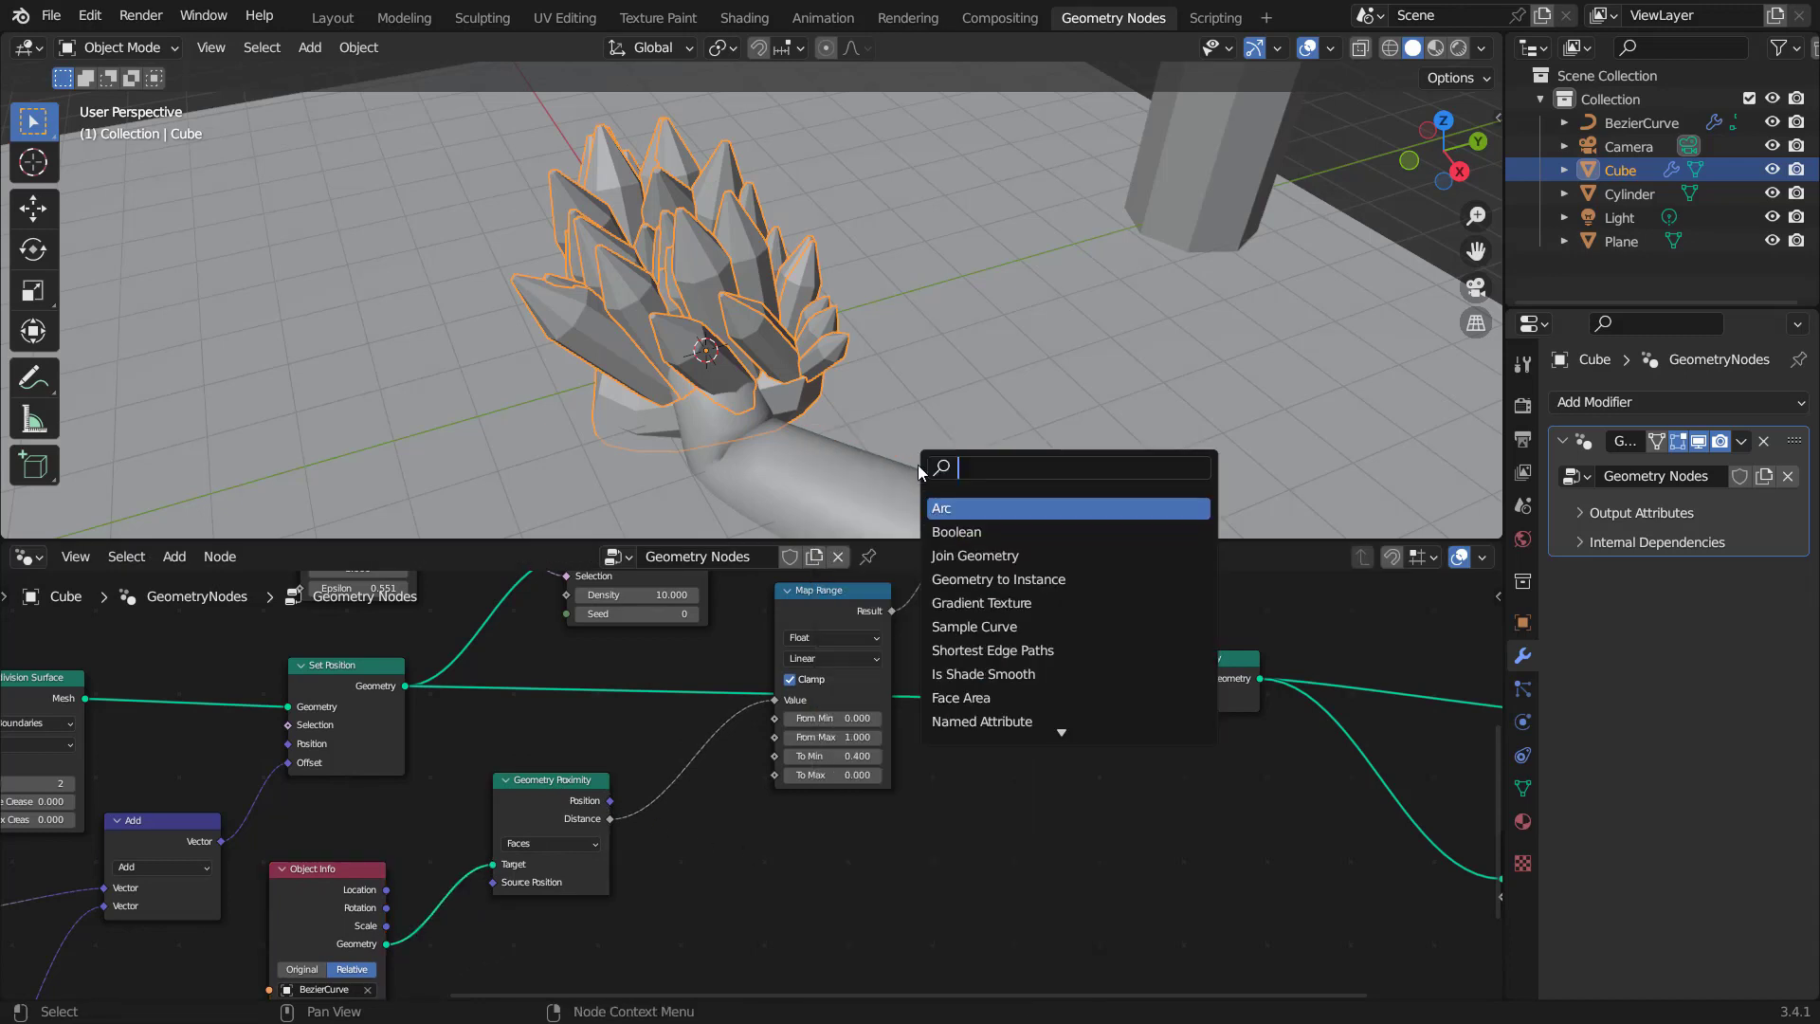
{"action": "type", "text": "at cu"}
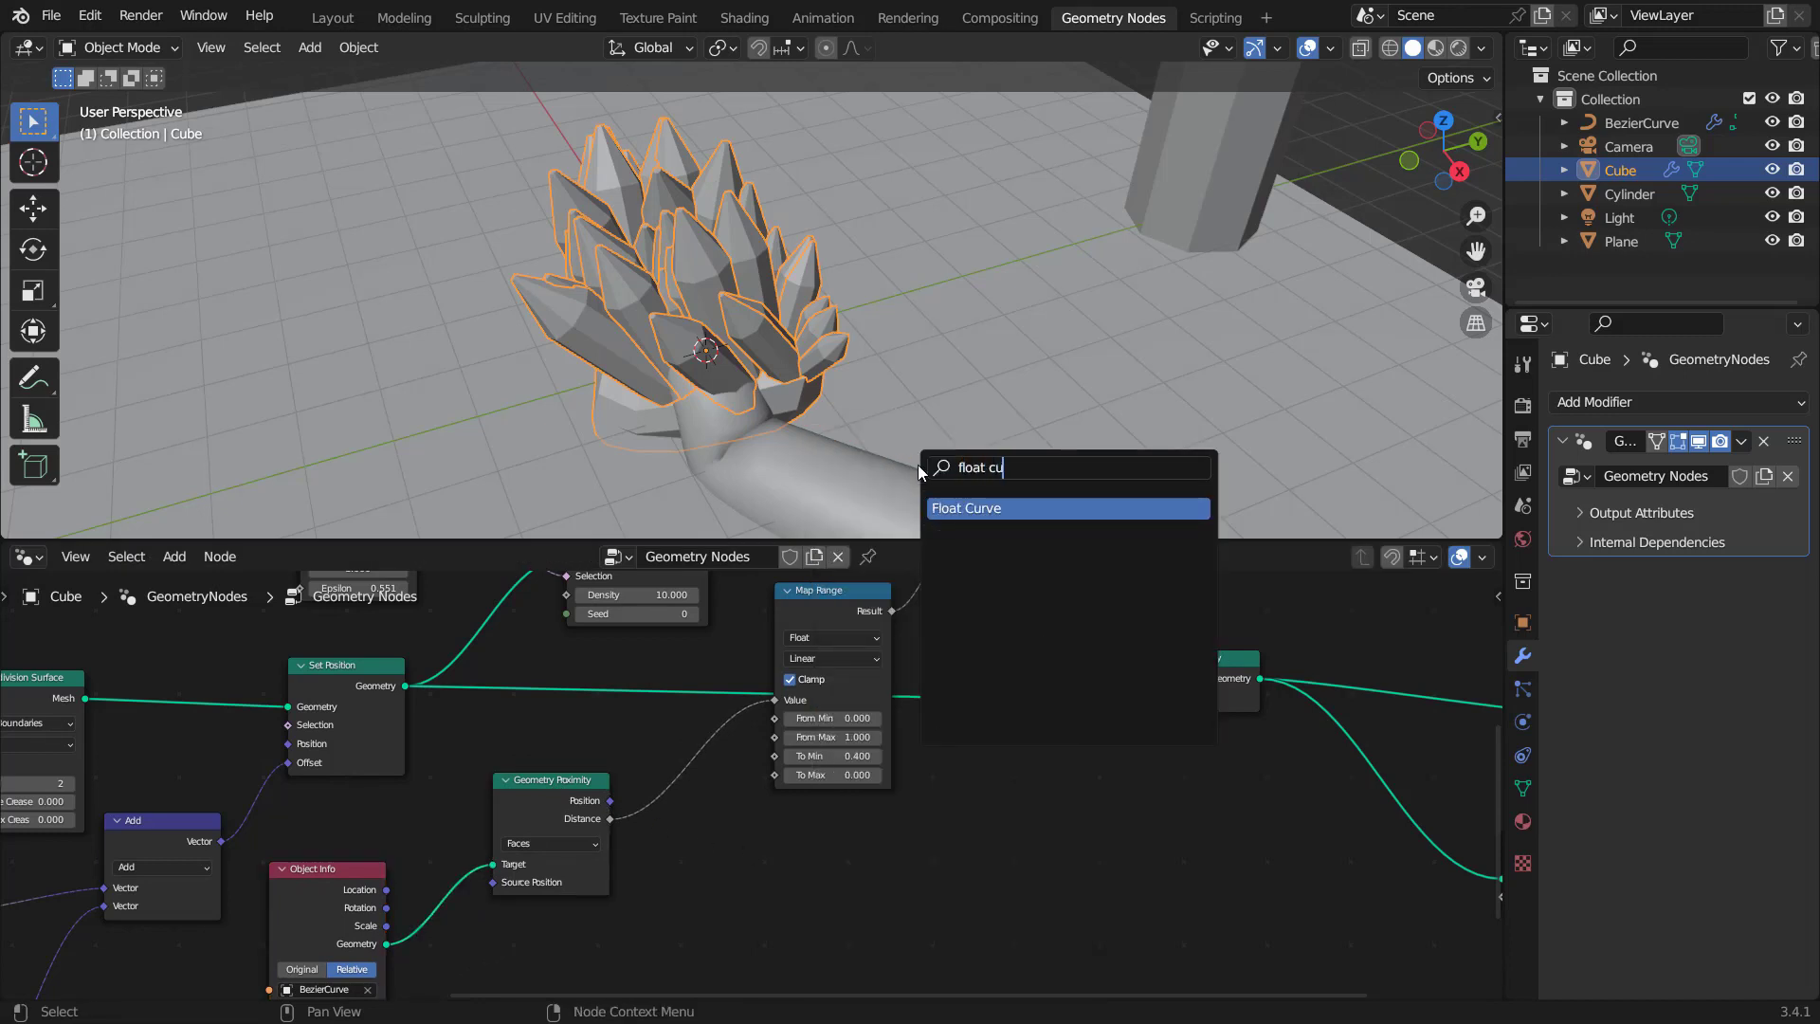
{"action": "left_click", "coordinate": [974, 511]}
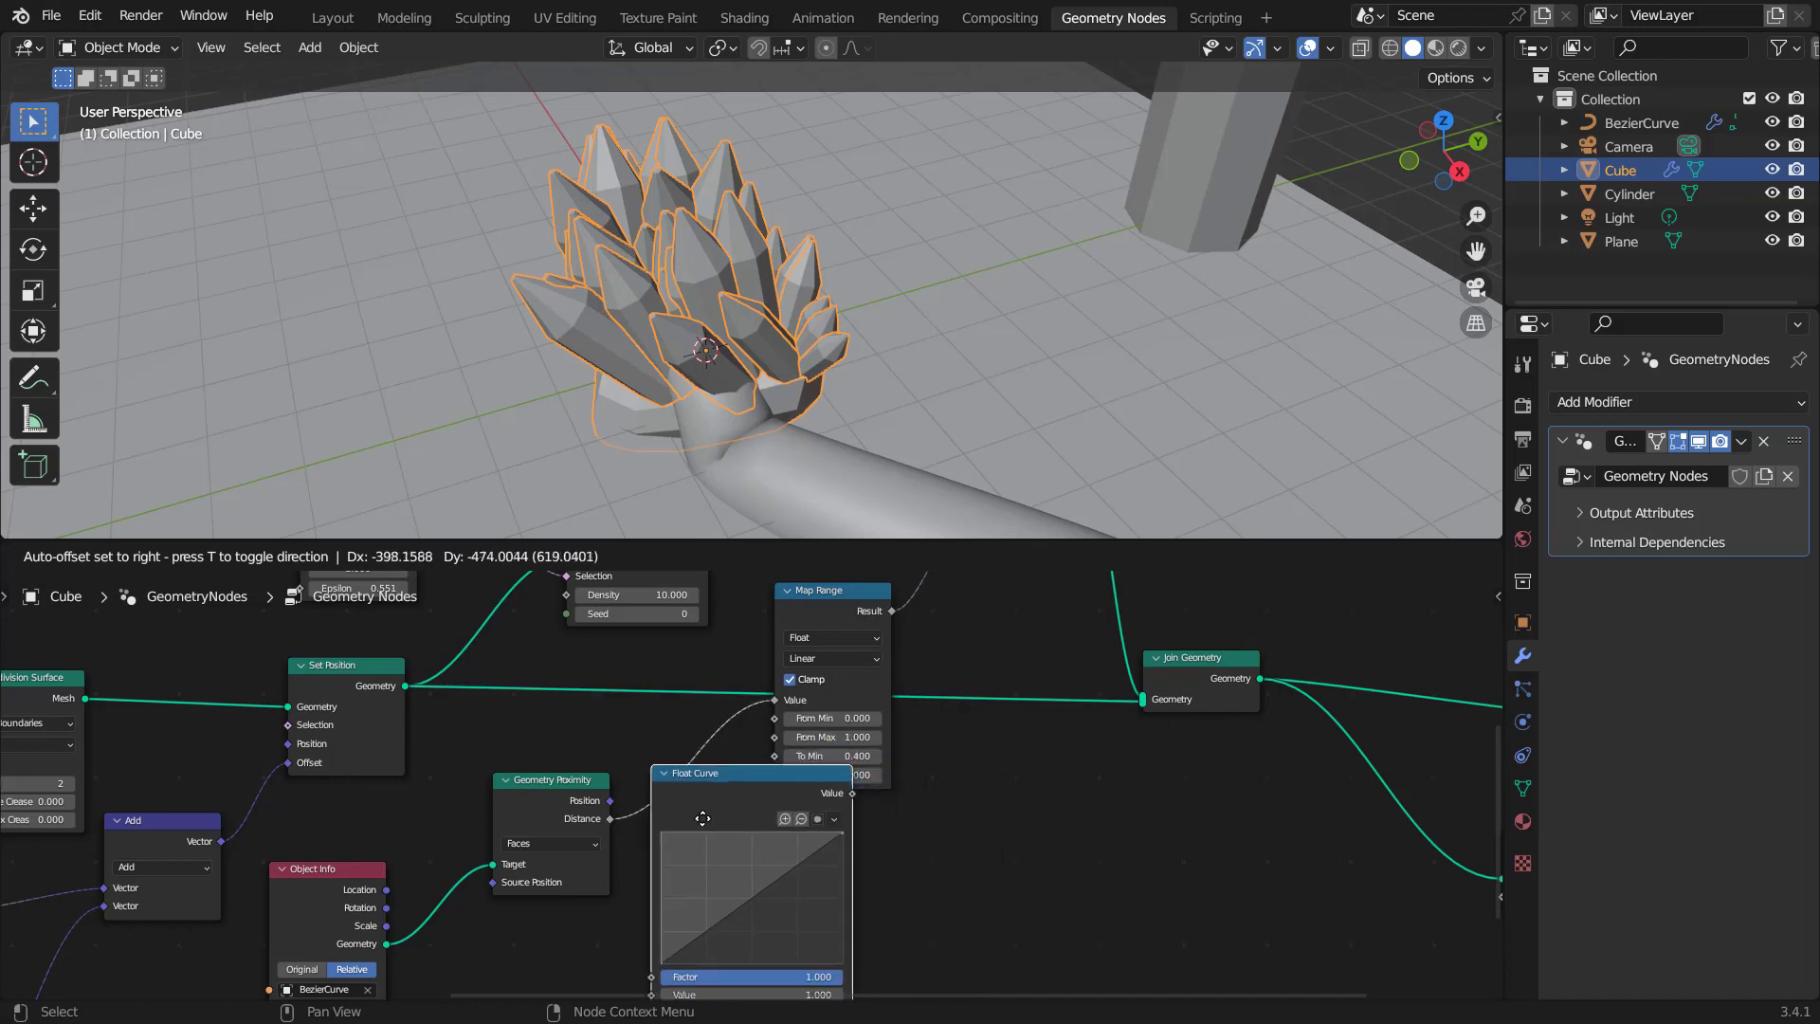
{"action": "left_click", "coordinate": [695, 817]}
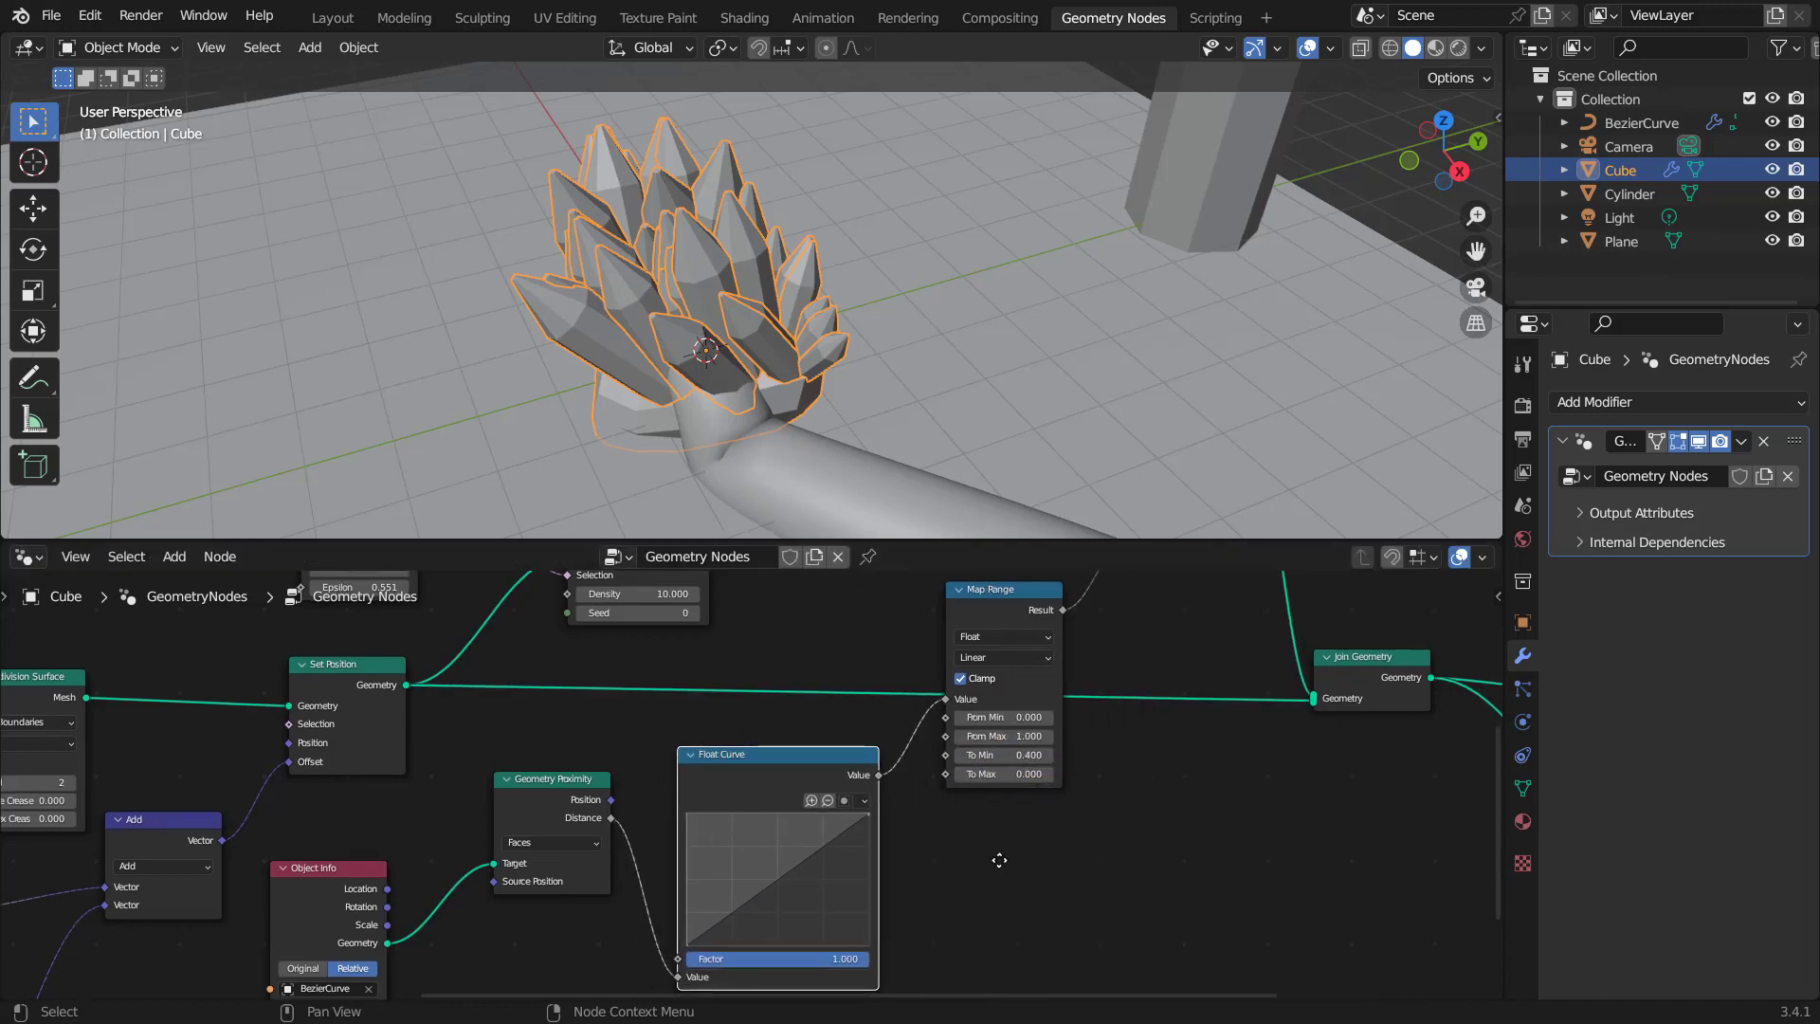
Add a control point to the Float Curve and position it at about 0.276, 0.795 to shrink the crystals near the tube.
{"action": "scroll", "coordinate": [996, 834], "scroll_direction": "up", "scroll_amount": 2}
{"action": "scroll", "coordinate": [808, 739], "scroll_direction": "up", "scroll_amount": 1}
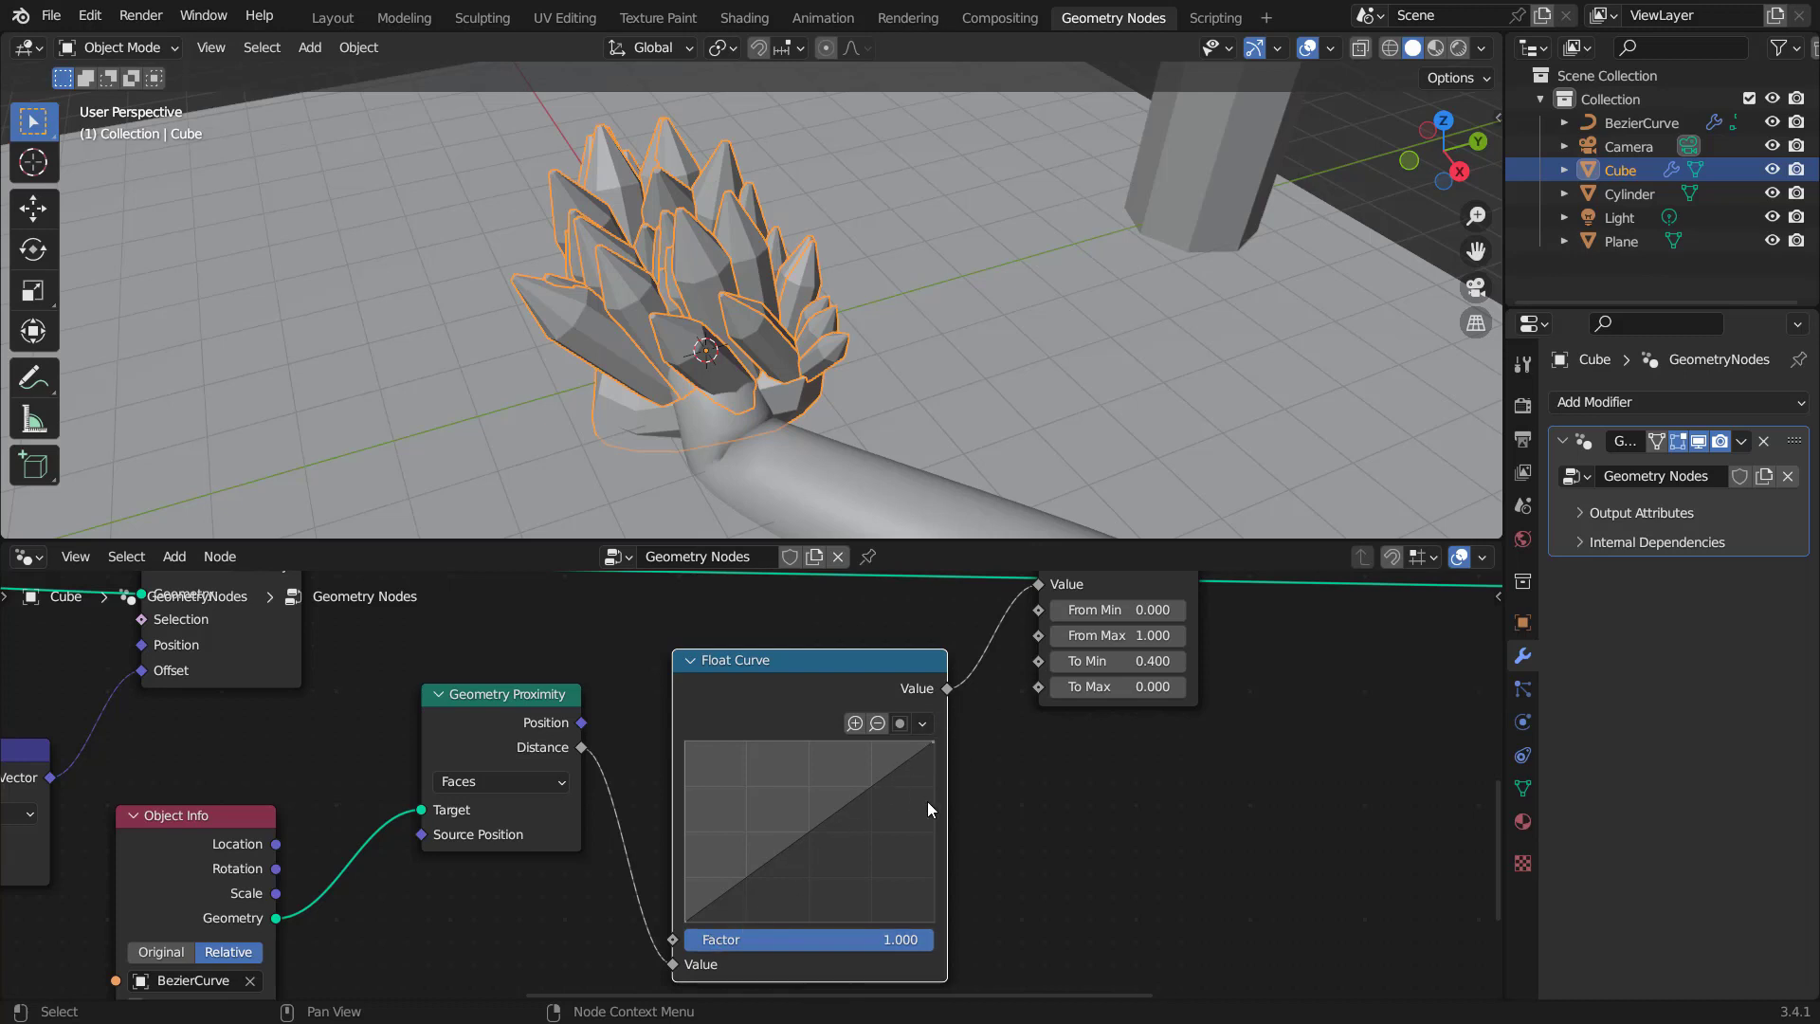
{"action": "mouse_move", "coordinate": [1051, 755]}
{"action": "middle_mouse_down"}
{"action": "mouse_move", "coordinate": [1055, 813]}
{"action": "mouse_move", "coordinate": [1049, 787]}
{"action": "middle_mouse_up"}
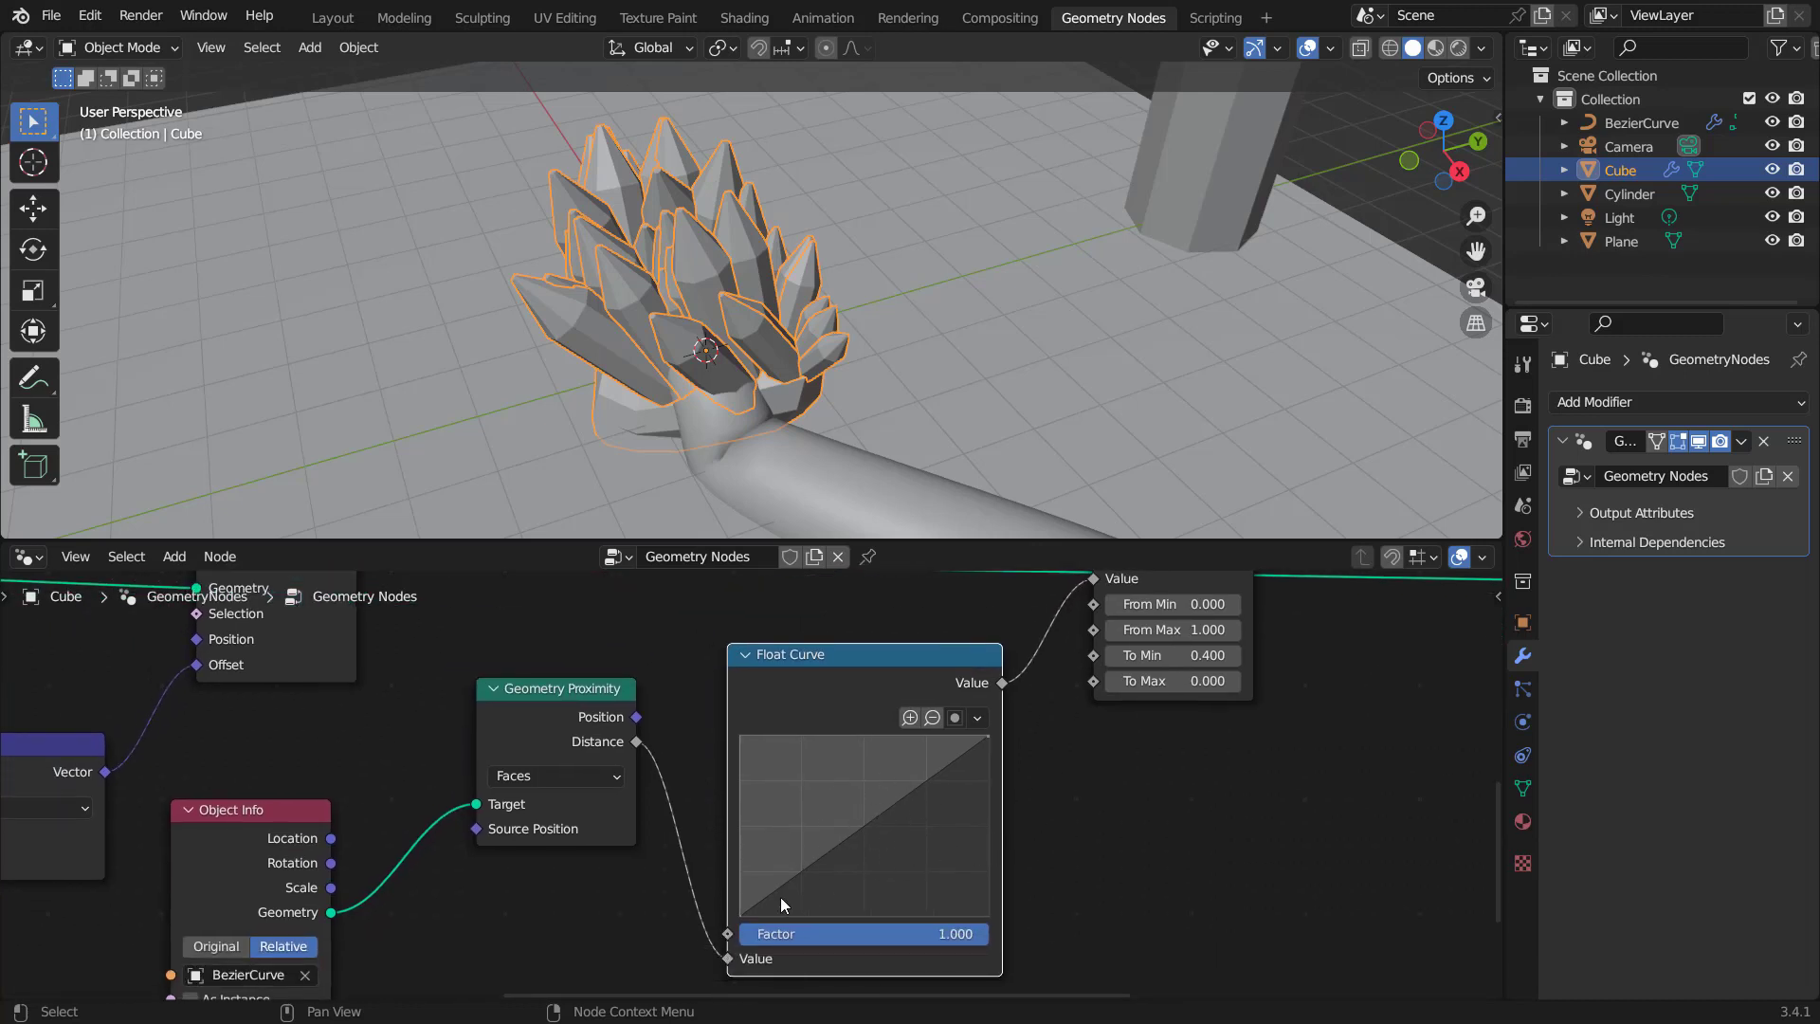
{"action": "left_click", "coordinate": [874, 821]}
{"action": "left_click_drag", "start_coordinate": [873, 821], "coordinate": [825, 773]}
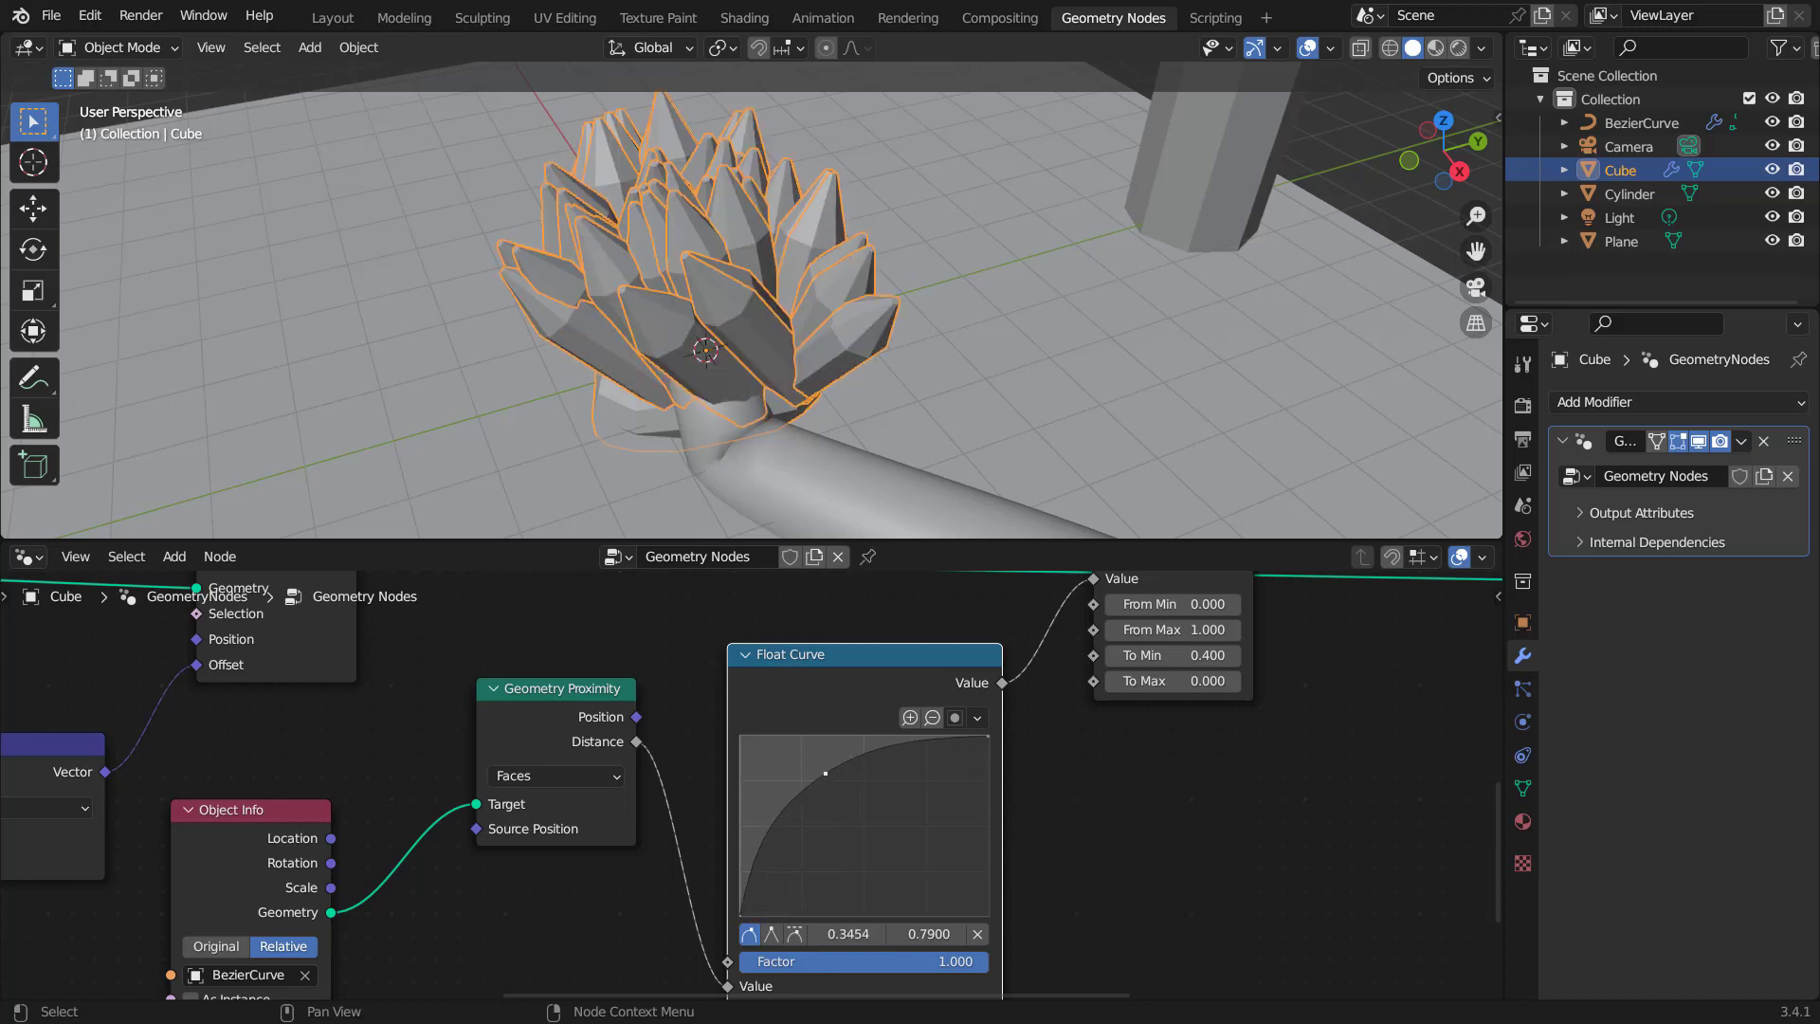
{"action": "middle_click_drag", "start_coordinate": [769, 363], "coordinate": [858, 409]}
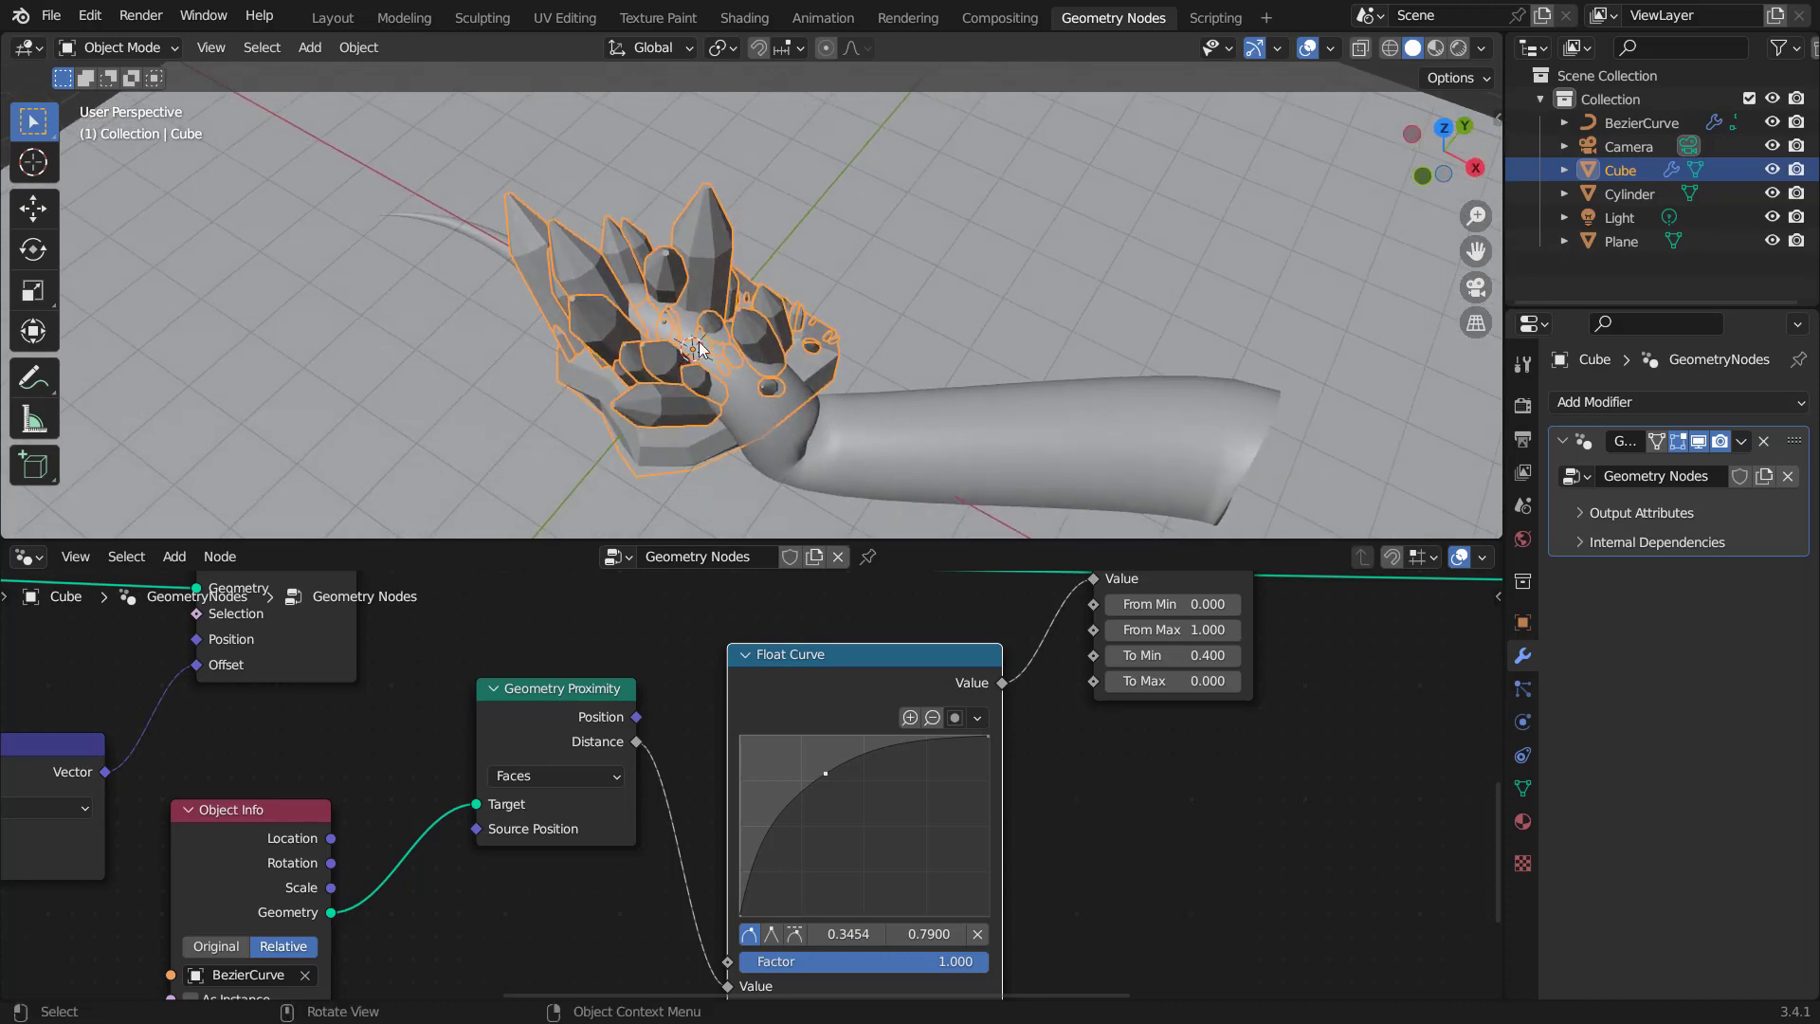
{"action": "mouse_move", "coordinate": [838, 780]}
{"action": "left_mouse_down"}
{"action": "mouse_move", "coordinate": [808, 771]}
{"action": "mouse_move", "coordinate": [822, 778]}
{"action": "left_mouse_up"}
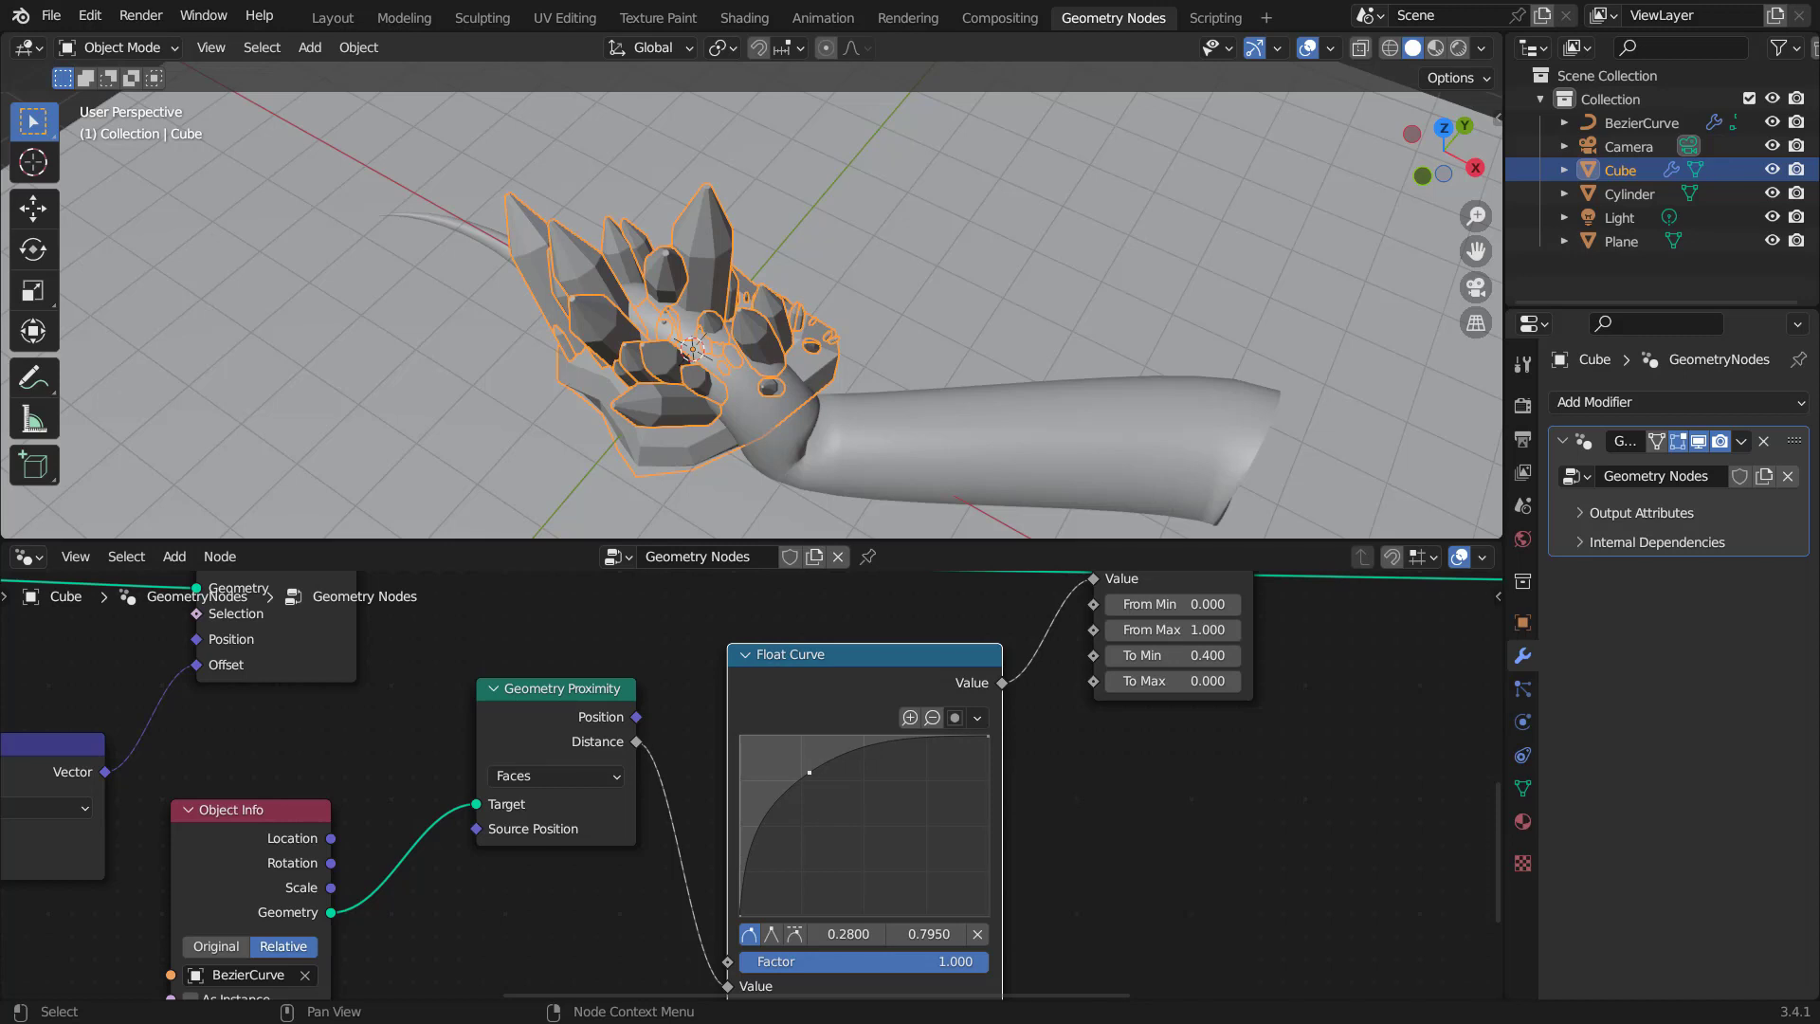
{"action": "left_click_drag", "start_coordinate": [808, 772], "coordinate": [804, 769]}
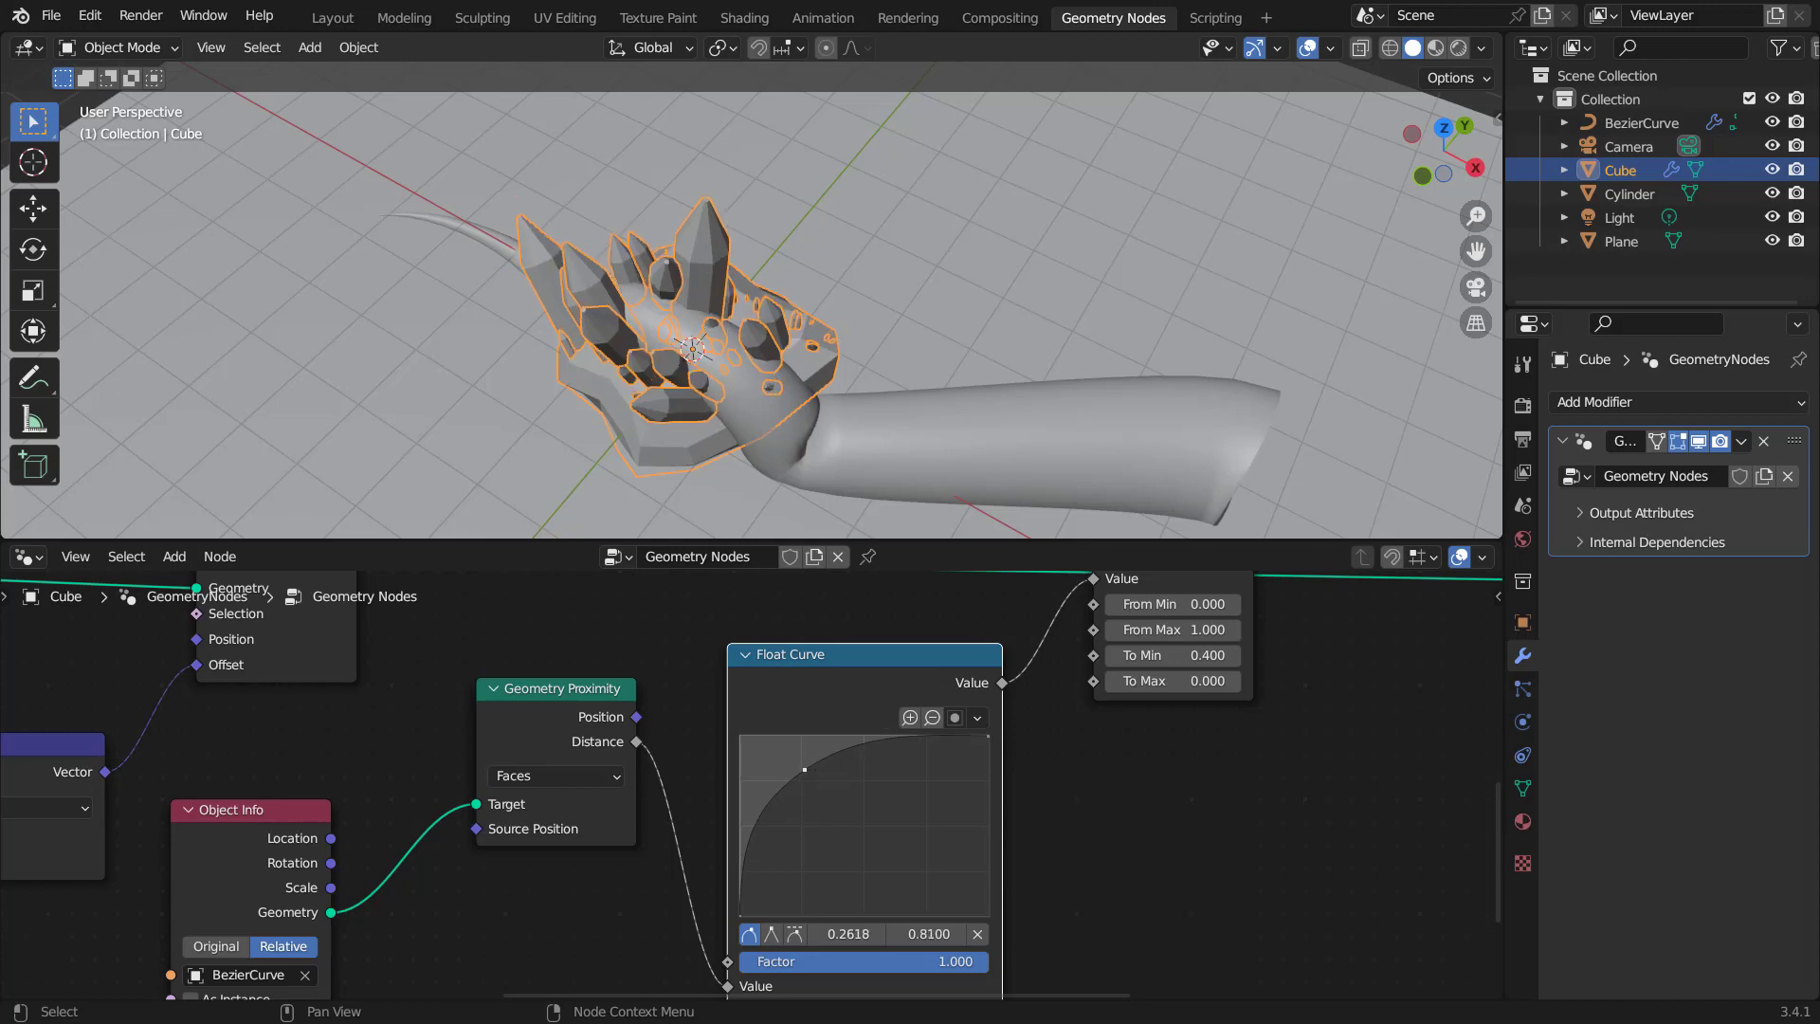
{"action": "key", "text": "ctrl+z"}
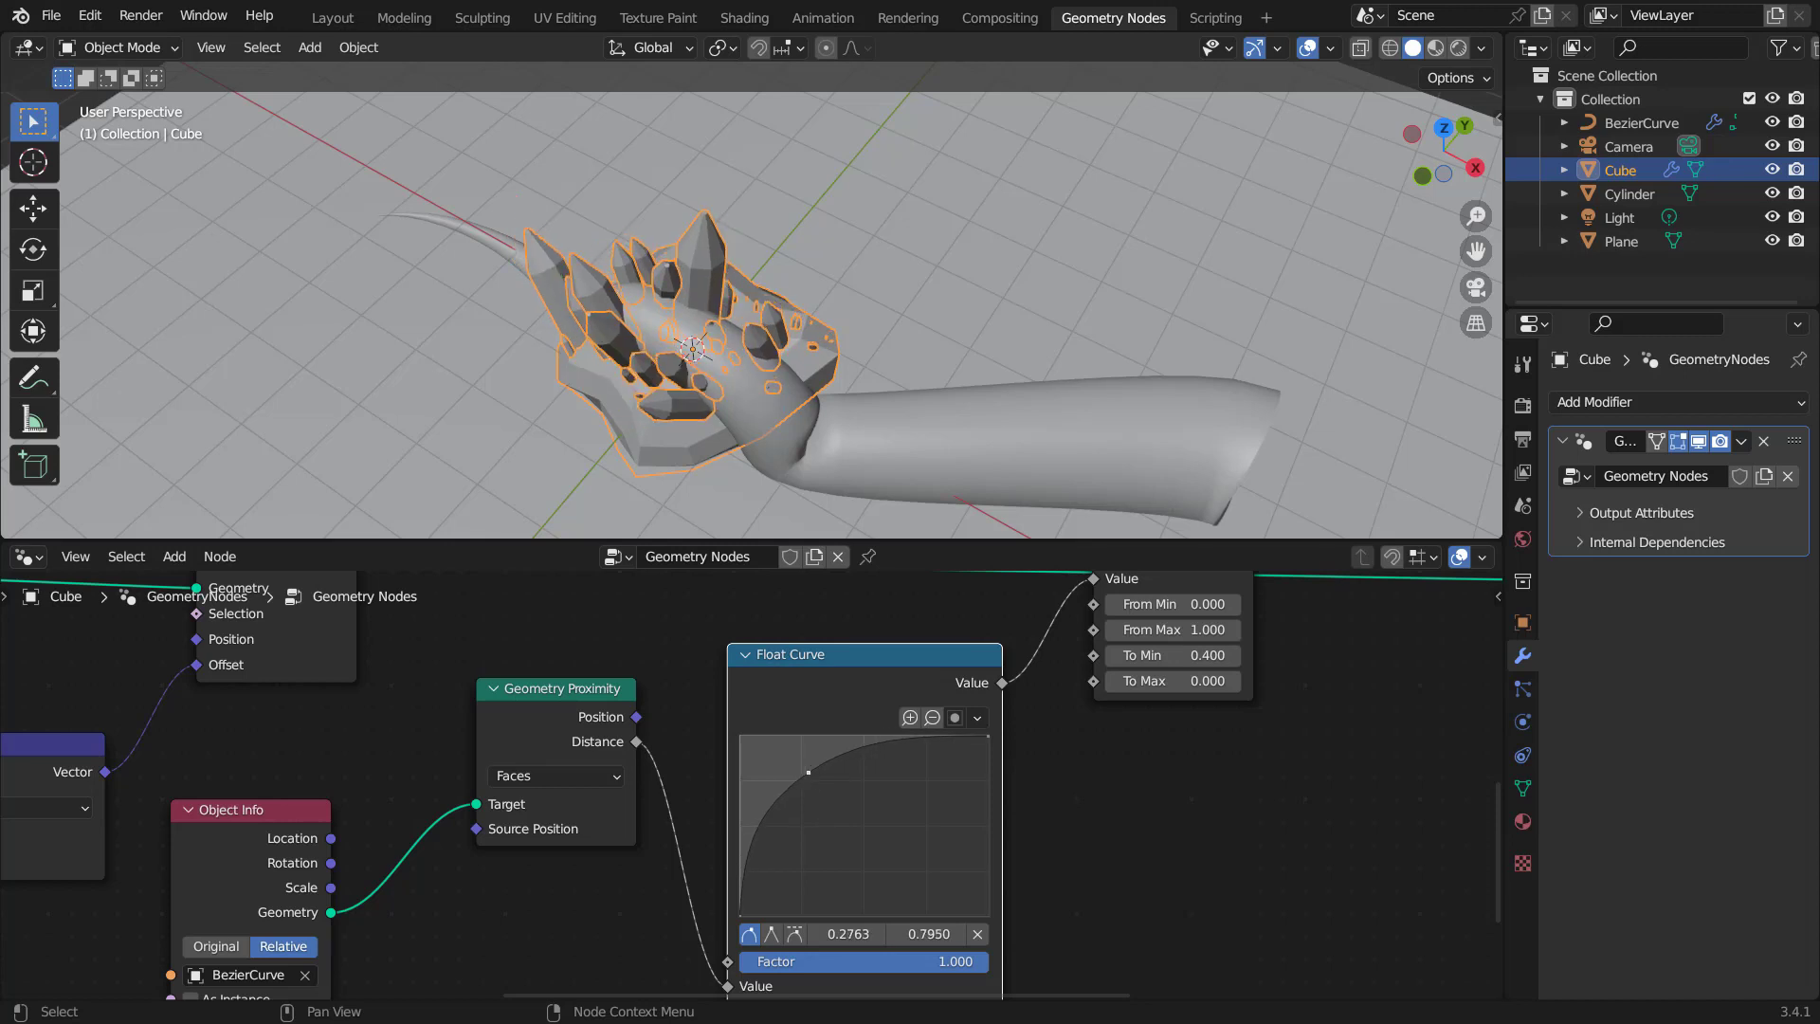
{"action": "middle_click_drag", "start_coordinate": [1120, 735], "coordinate": [1086, 804]}
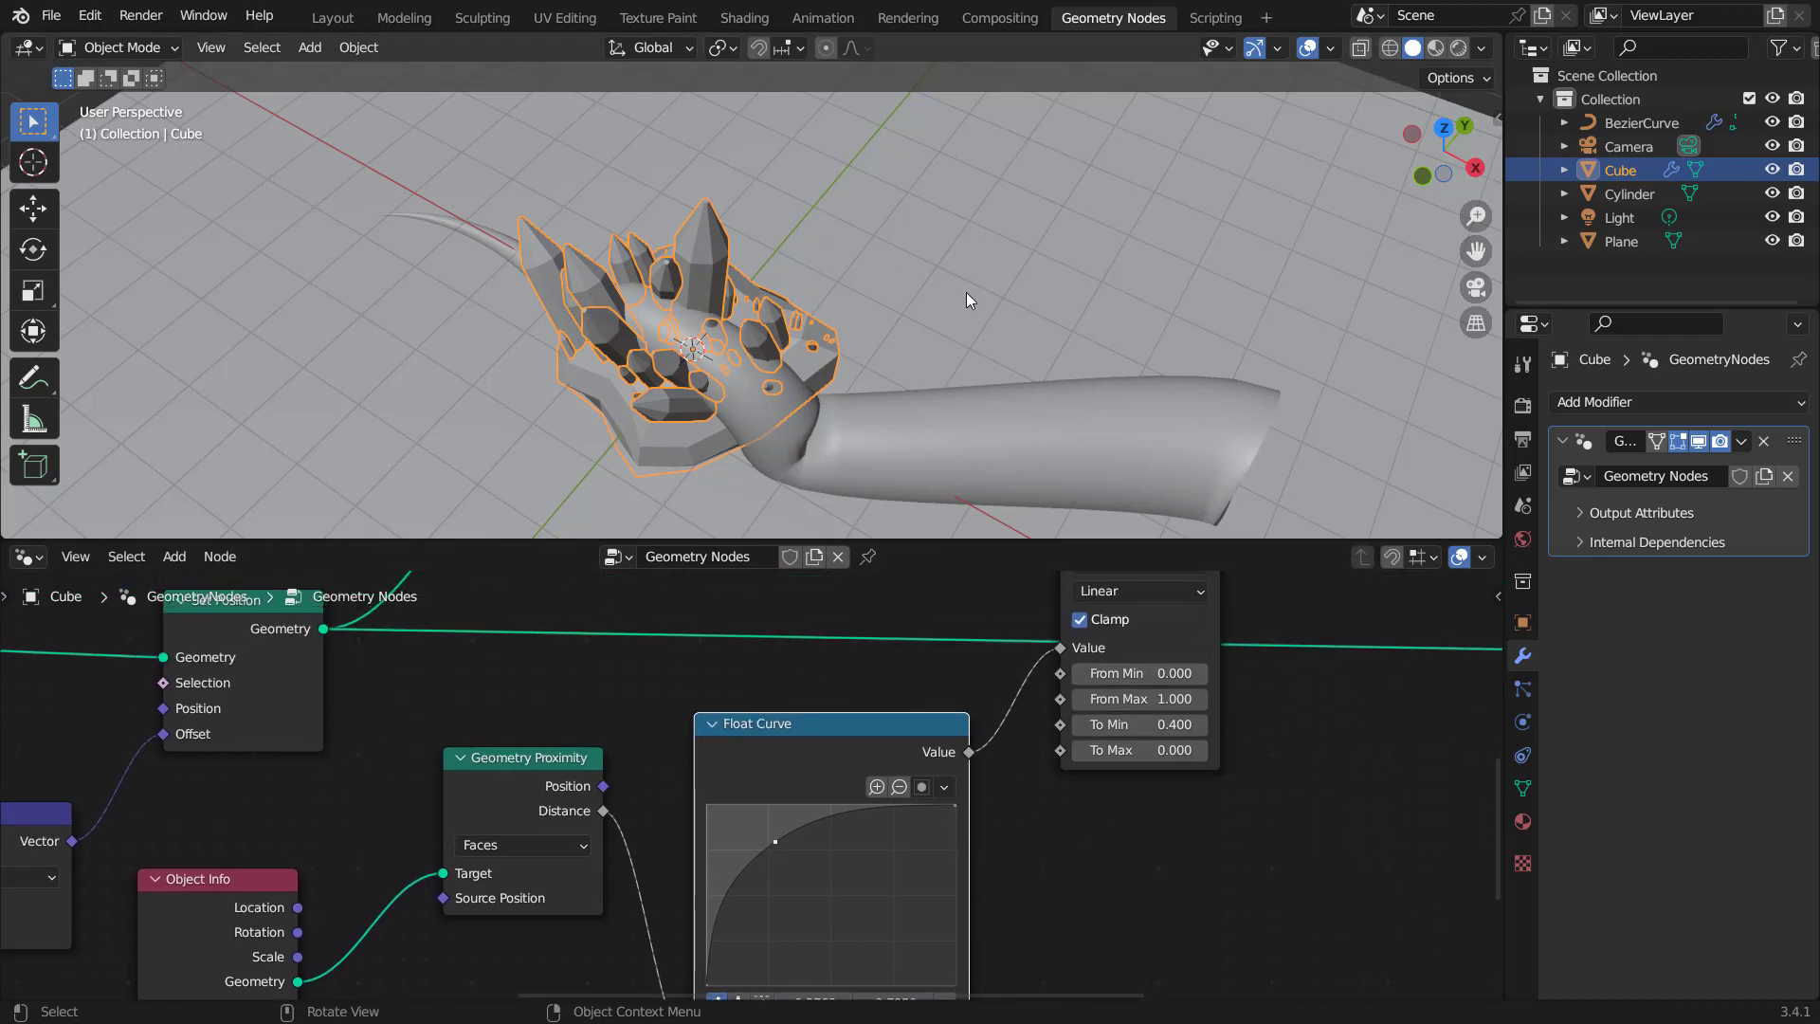
Select BezierCurve, edit it from the top view, and delete its existing curve.
{"action": "scroll", "coordinate": [973, 327], "scroll_direction": "down", "scroll_amount": 3}
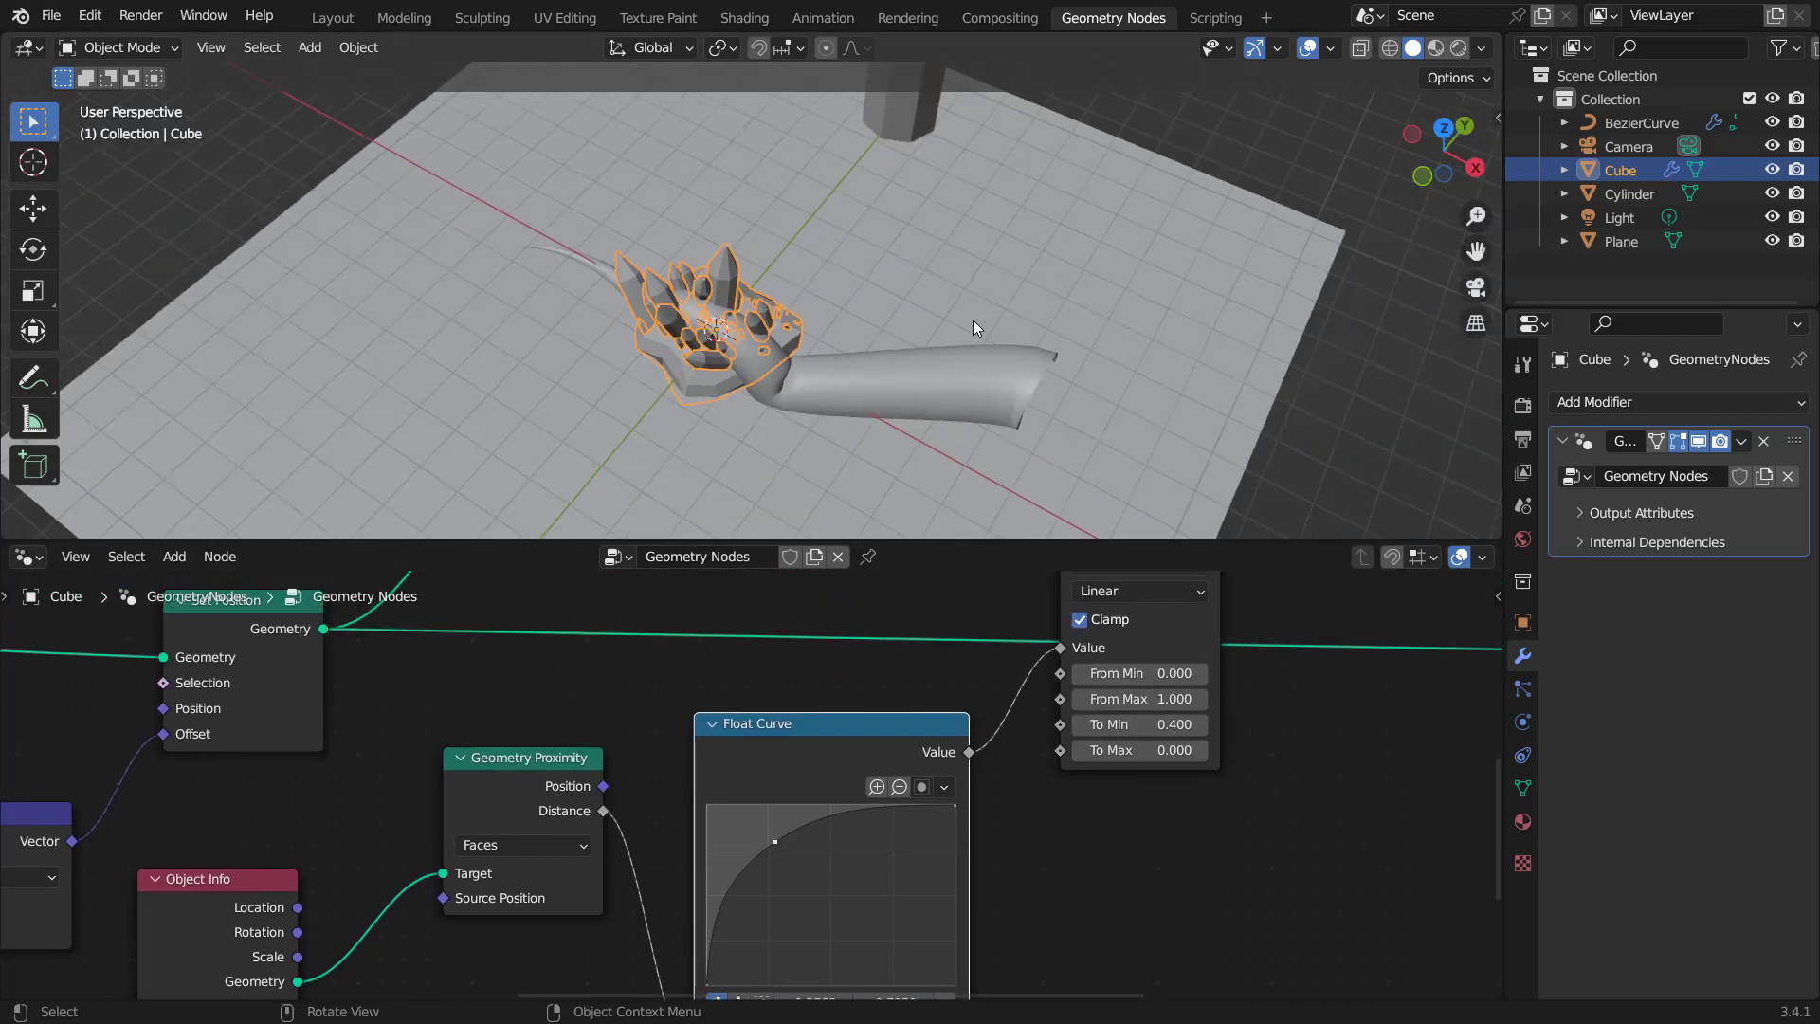
{"action": "left_click", "coordinate": [931, 383]}
{"action": "key", "text": "KP_7"}
{"action": "key", "text": "Tab"}
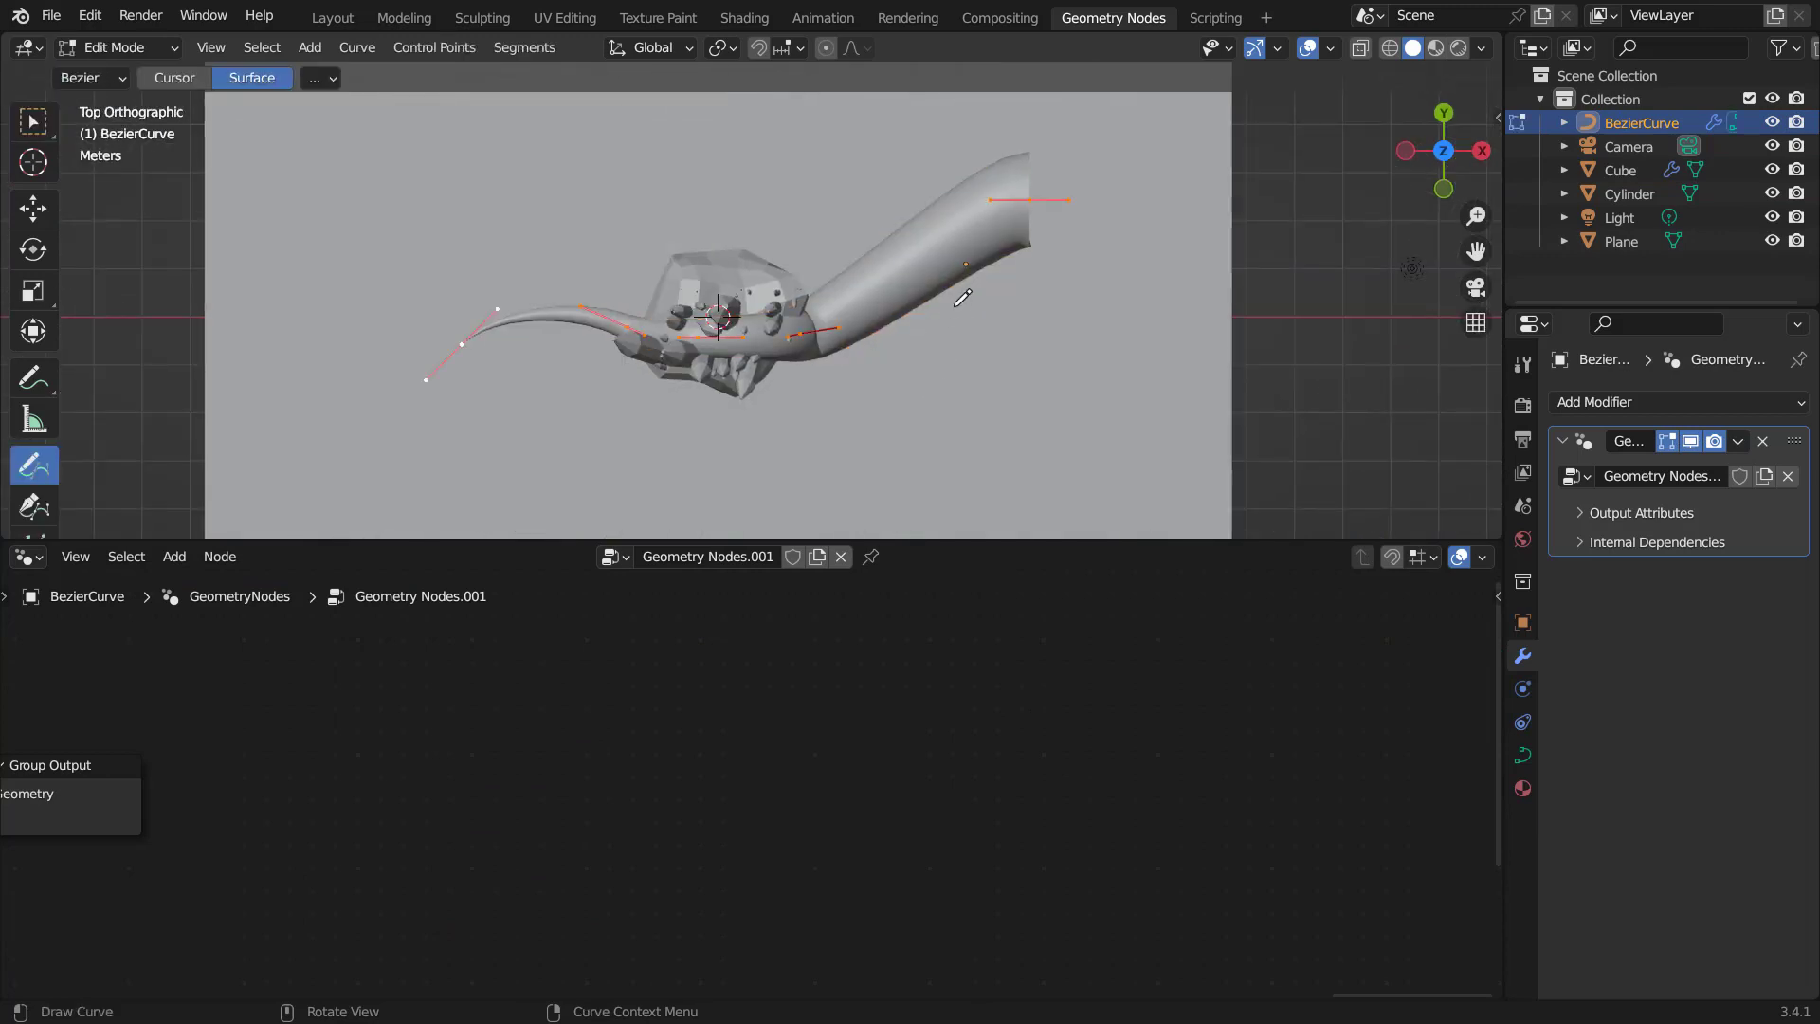
{"action": "key", "text": "x"}
{"action": "left_click", "coordinate": [955, 305]}
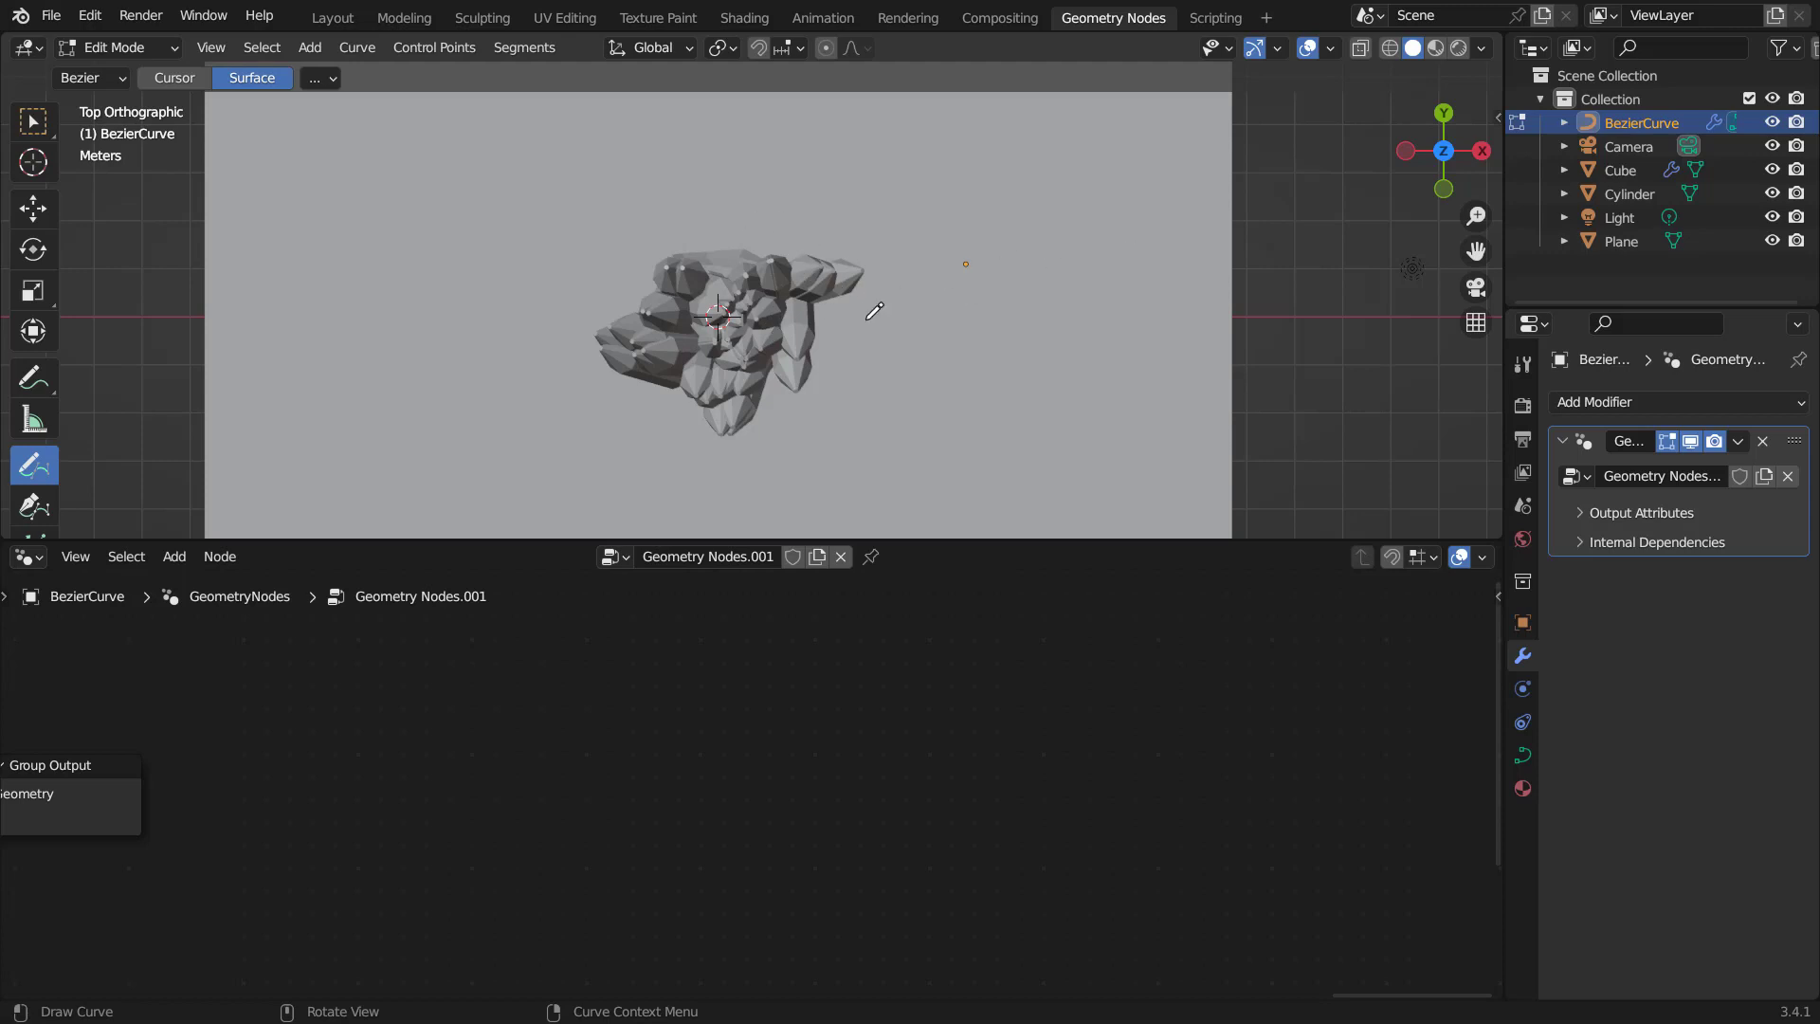
Try drawing a short curve beside the rock and a second one across it, and delete both.
{"action": "left_click_drag", "start_coordinate": [1177, 190], "coordinate": [1185, 253]}
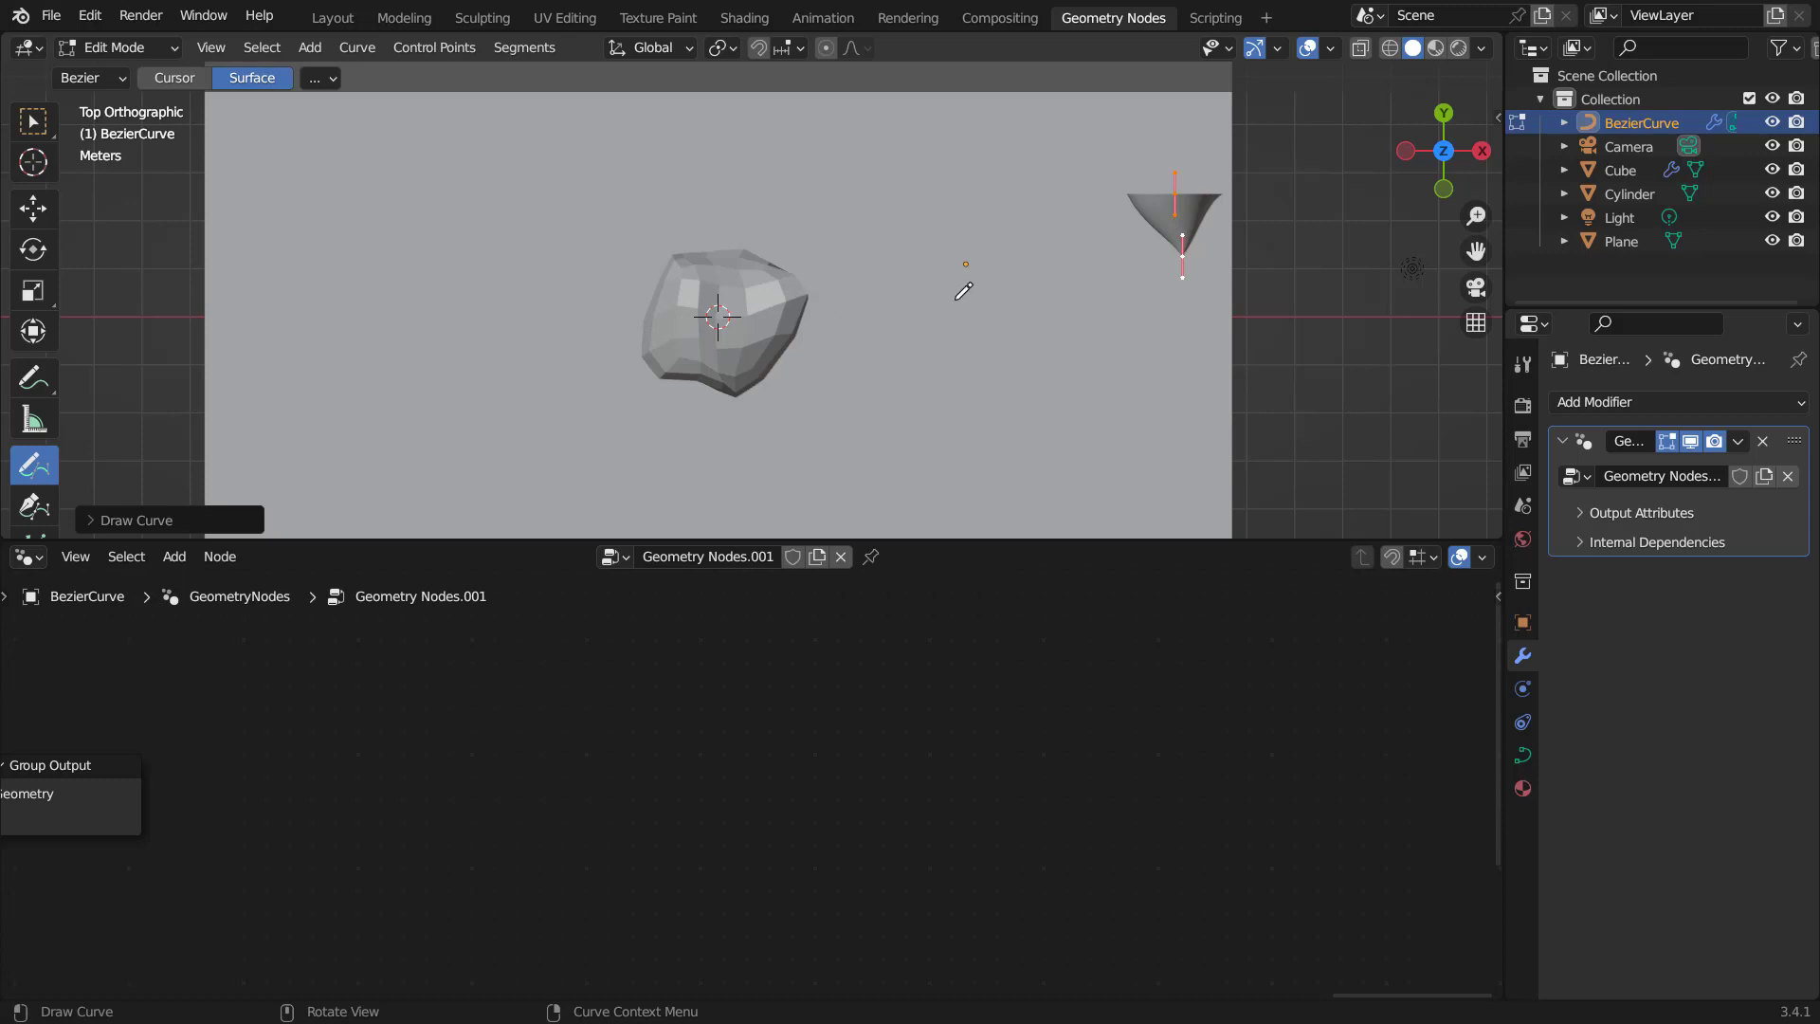
{"action": "mouse_move", "coordinate": [976, 221]}
{"action": "left_mouse_down"}
{"action": "mouse_move", "coordinate": [938, 248]}
{"action": "mouse_move", "coordinate": [628, 292]}
{"action": "mouse_move", "coordinate": [430, 344]}
{"action": "left_mouse_up"}
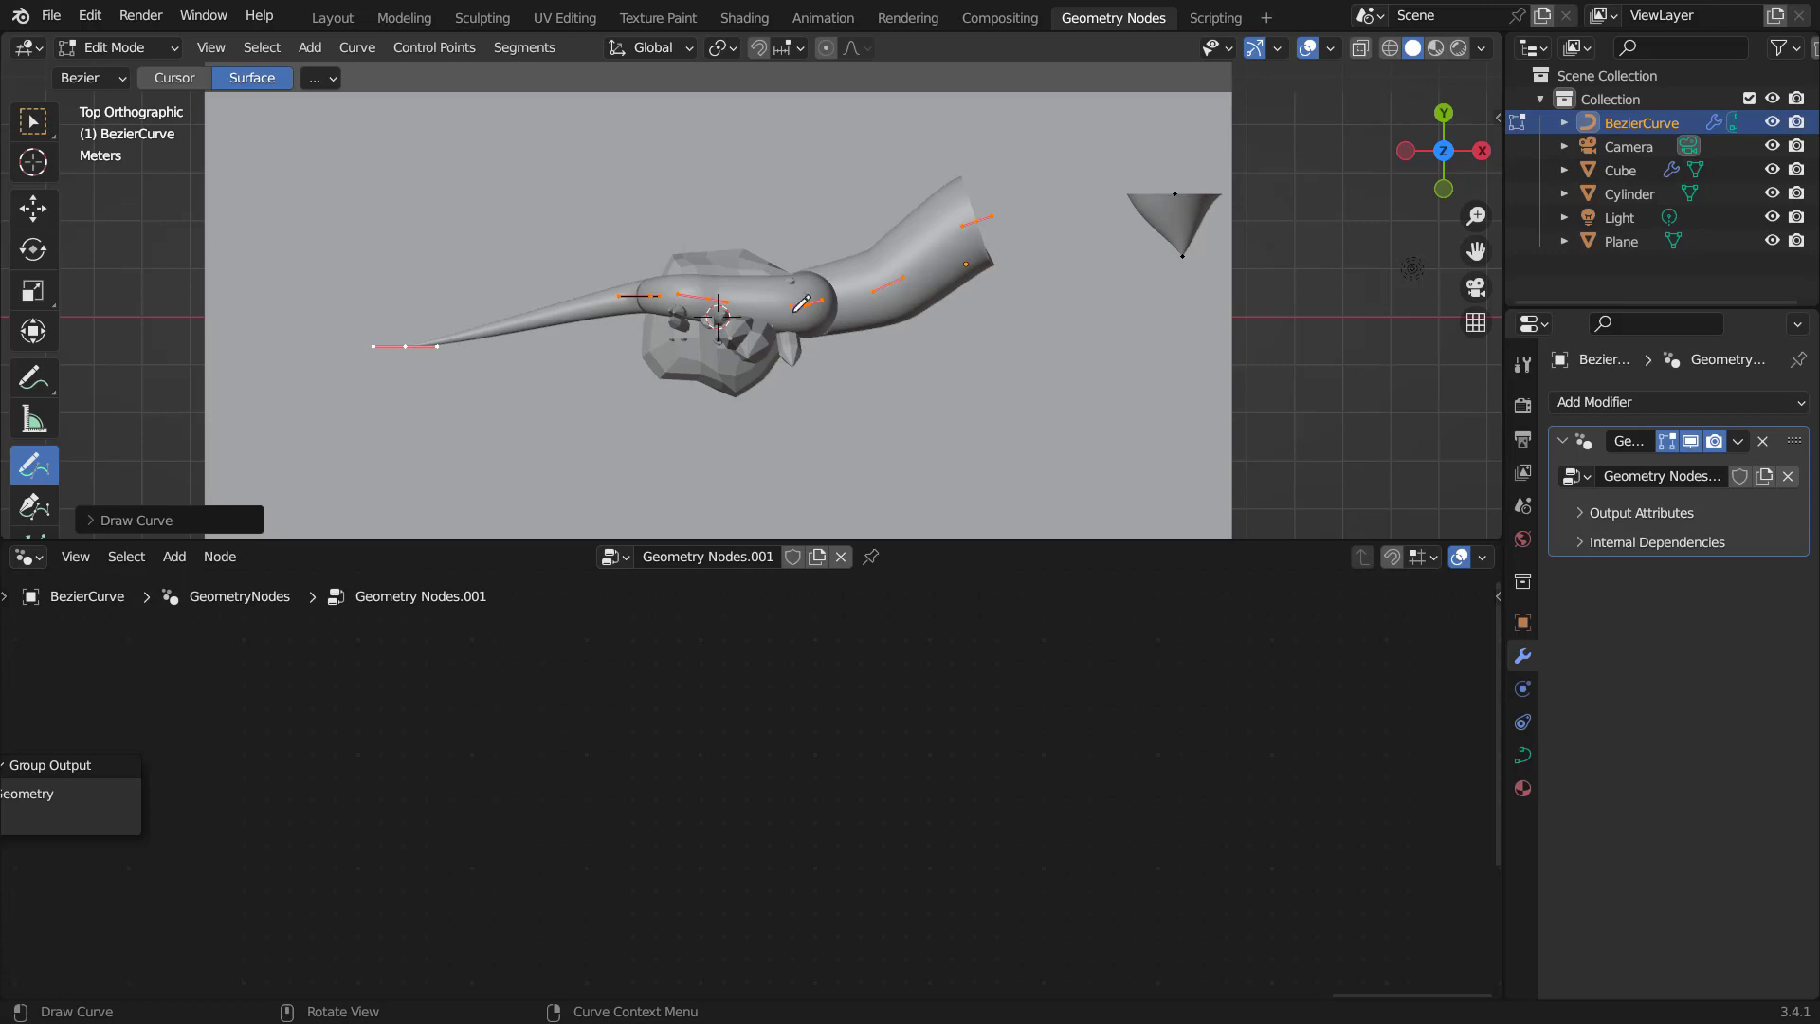
{"action": "key", "text": "x"}
{"action": "left_click", "coordinate": [1153, 235]}
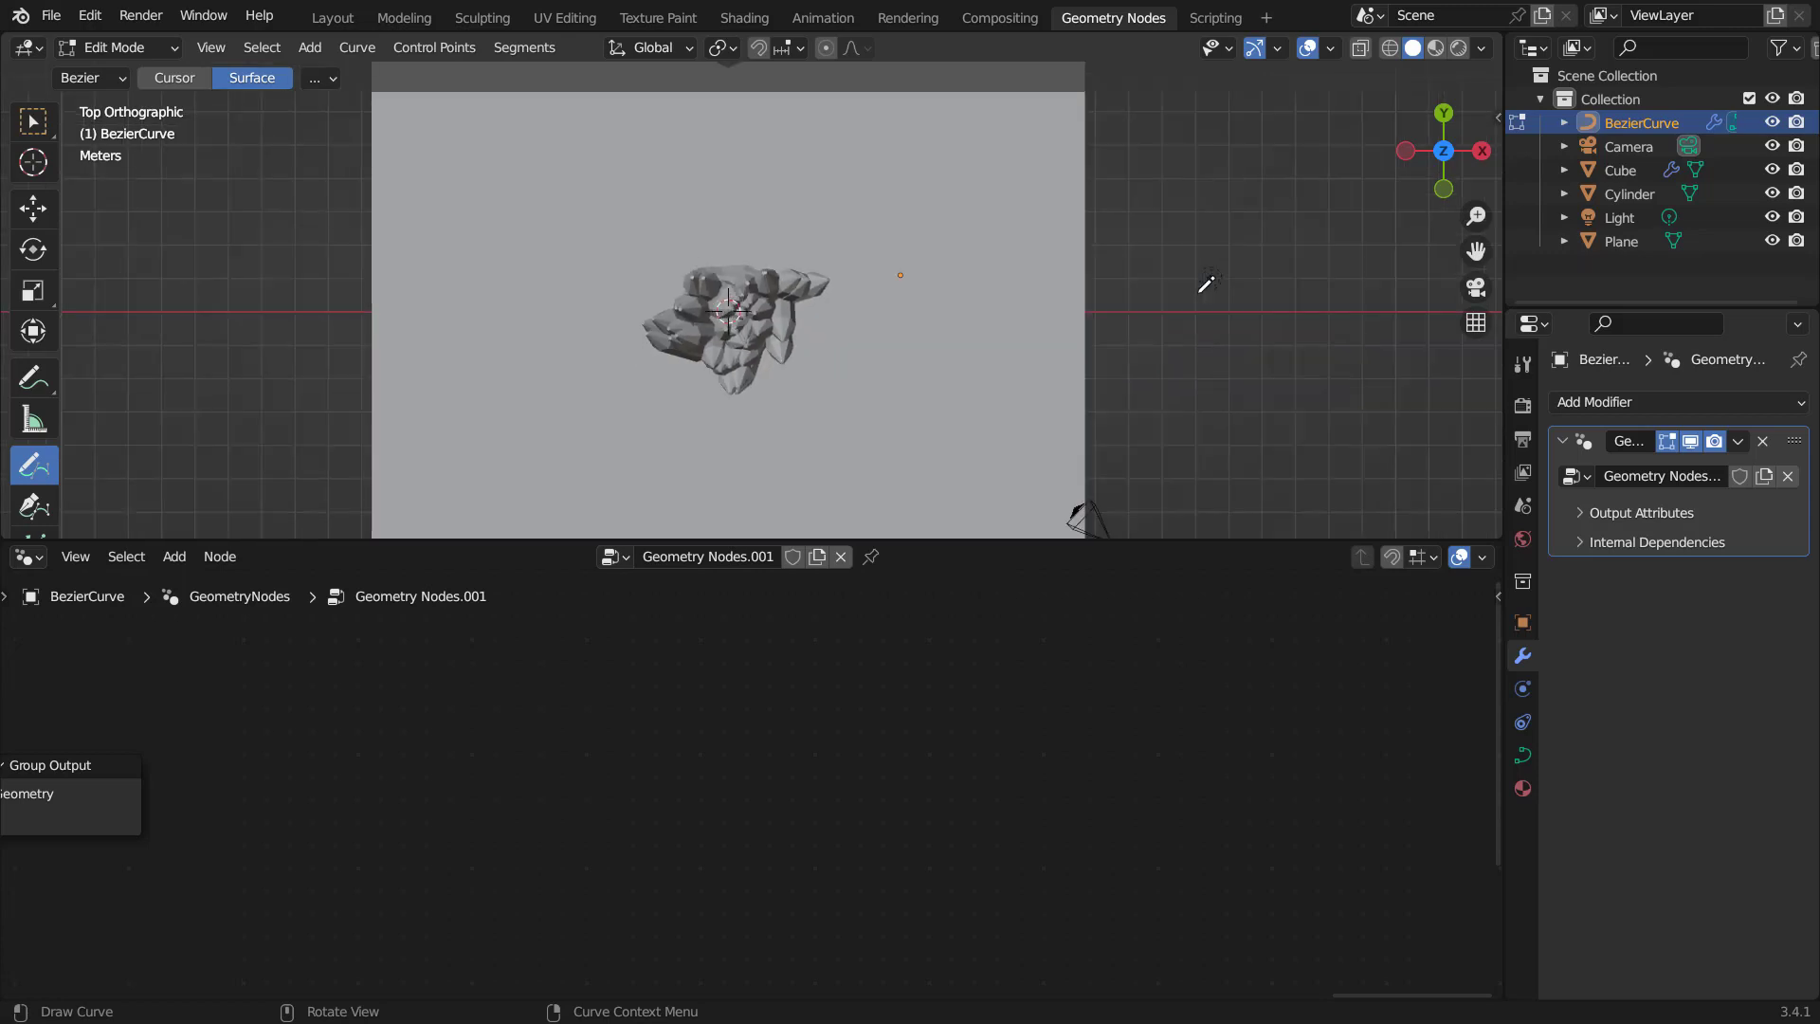
Draw a short curve beyond the ground plane's edge and a long one across the plane and over the rock.
{"action": "left_click_drag", "start_coordinate": [1233, 241], "coordinate": [1248, 350]}
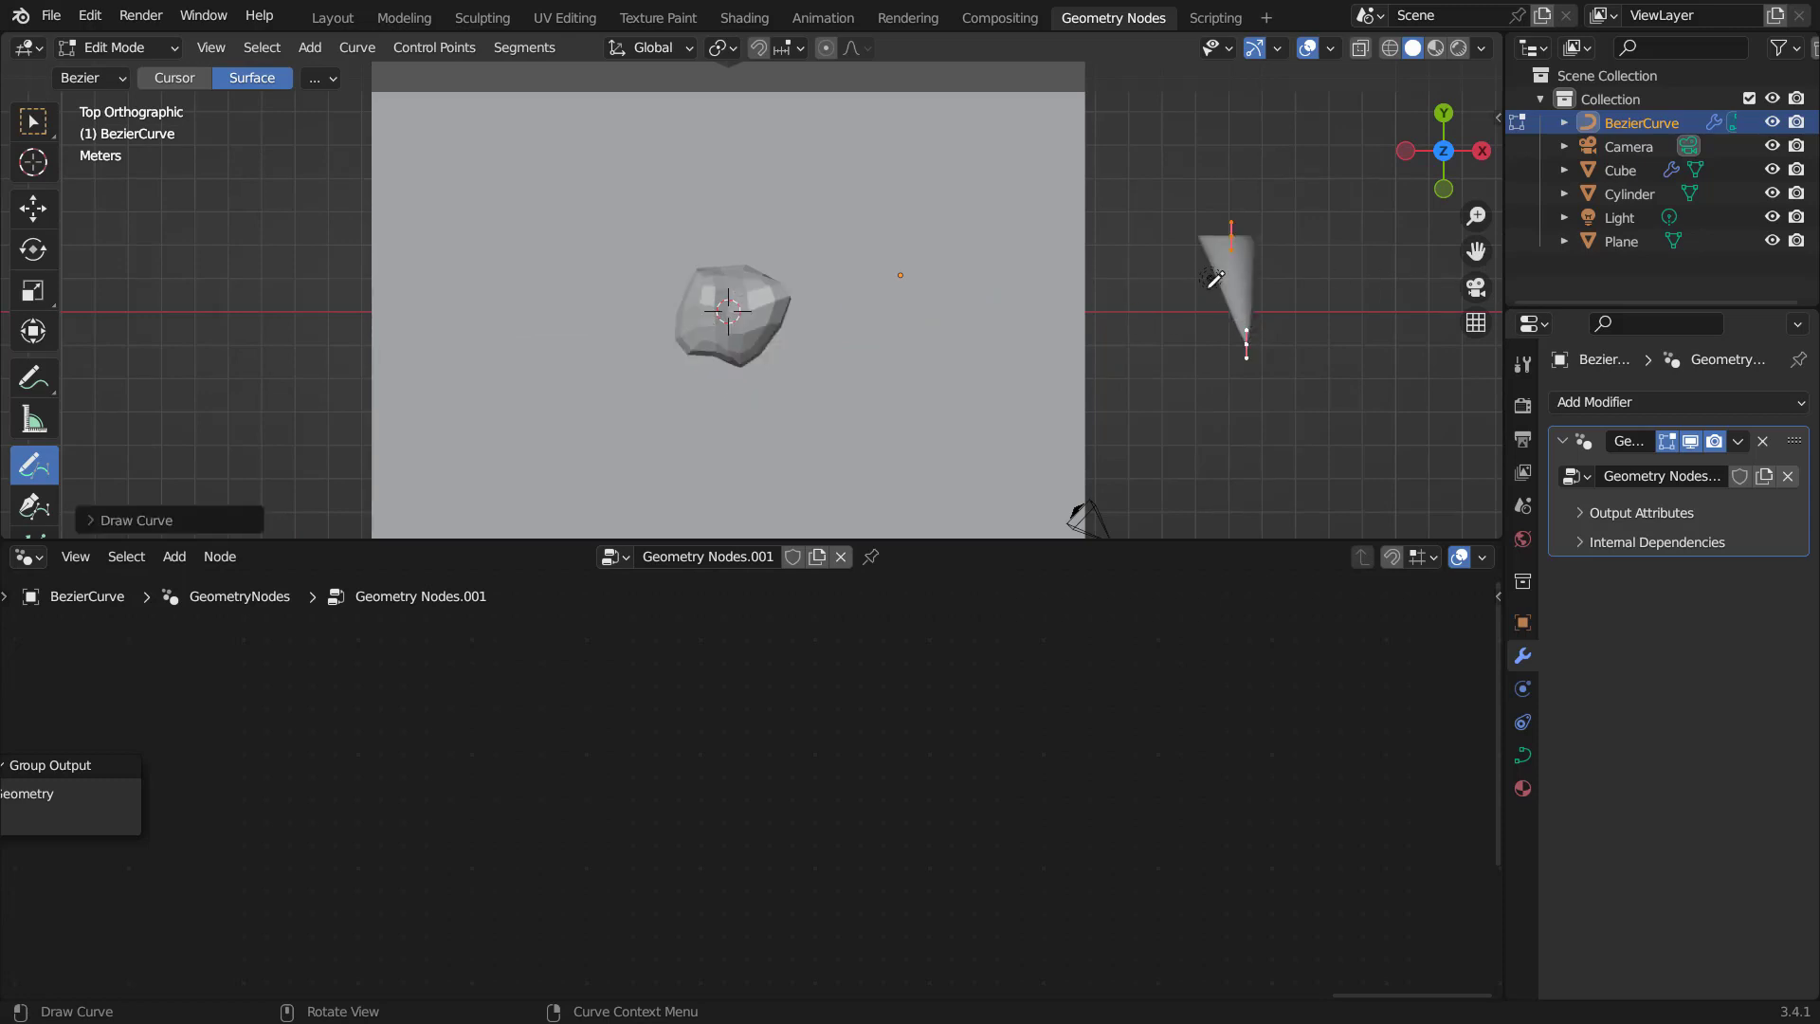
{"action": "scroll", "coordinate": [885, 334], "scroll_direction": "up", "scroll_amount": 3}
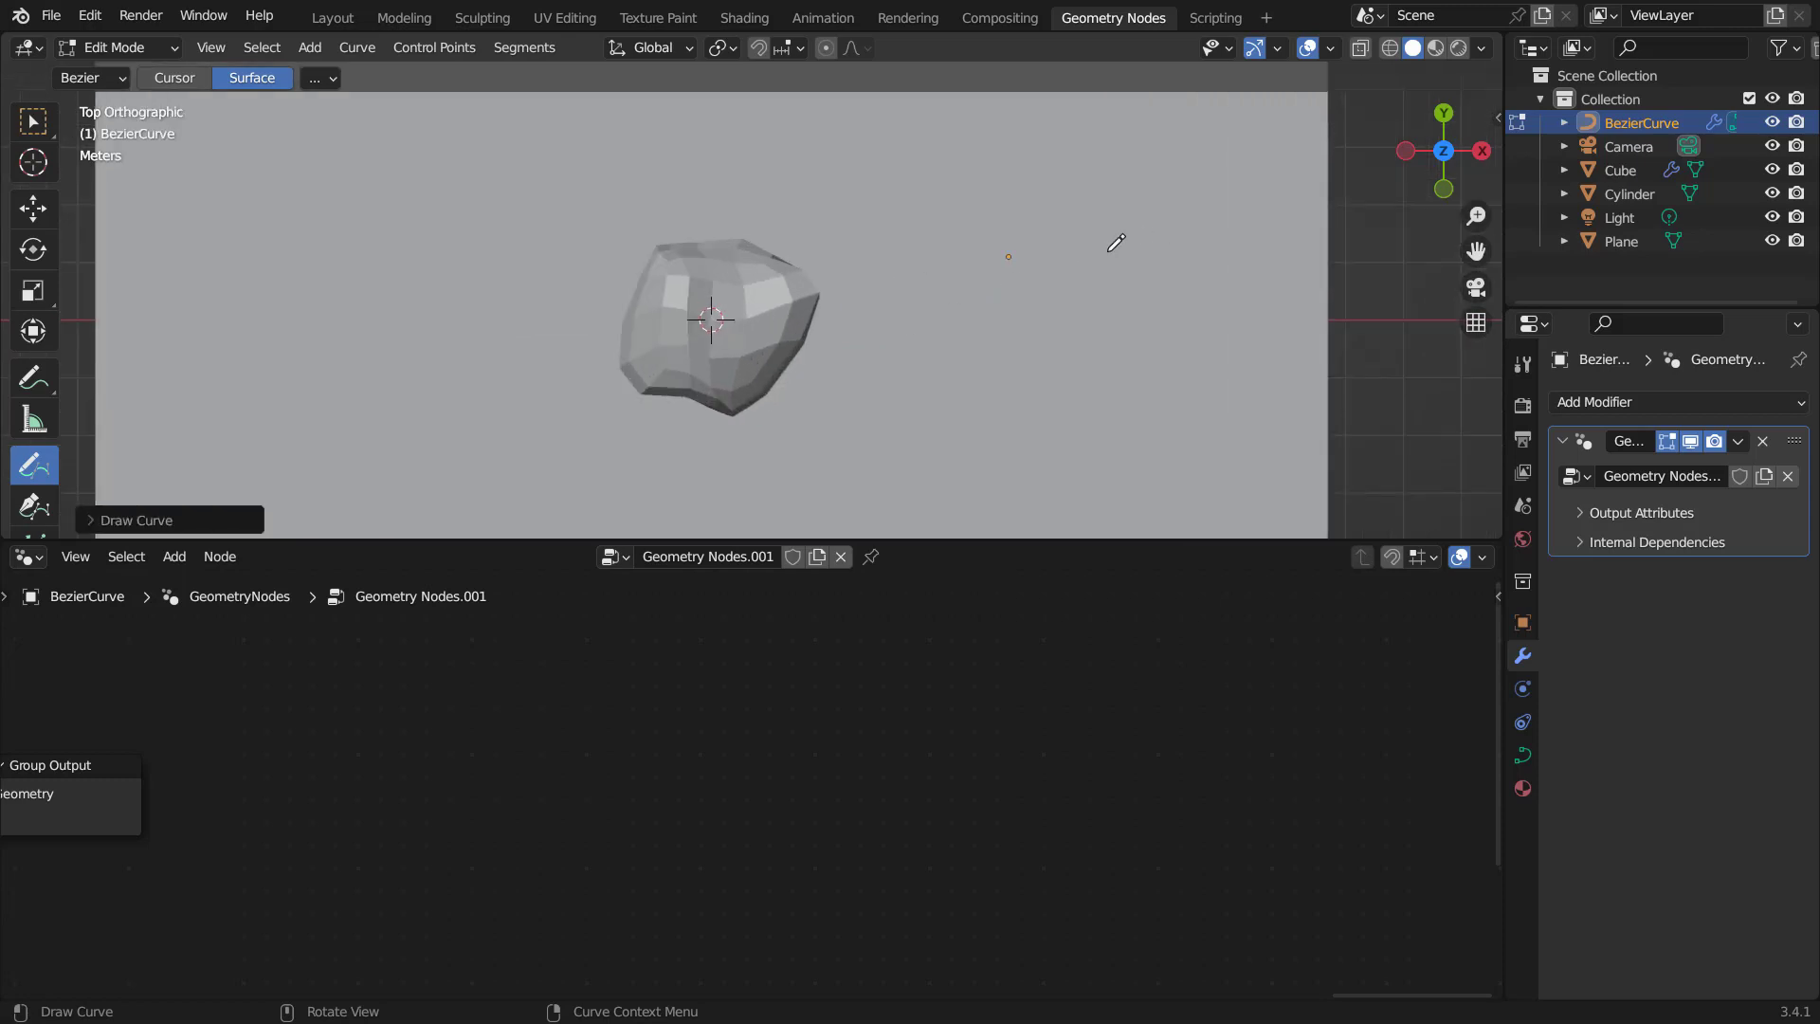
{"action": "mouse_move", "coordinate": [1110, 250]}
{"action": "left_mouse_down"}
{"action": "mouse_move", "coordinate": [758, 311]}
{"action": "mouse_move", "coordinate": [303, 305]}
{"action": "left_mouse_up"}
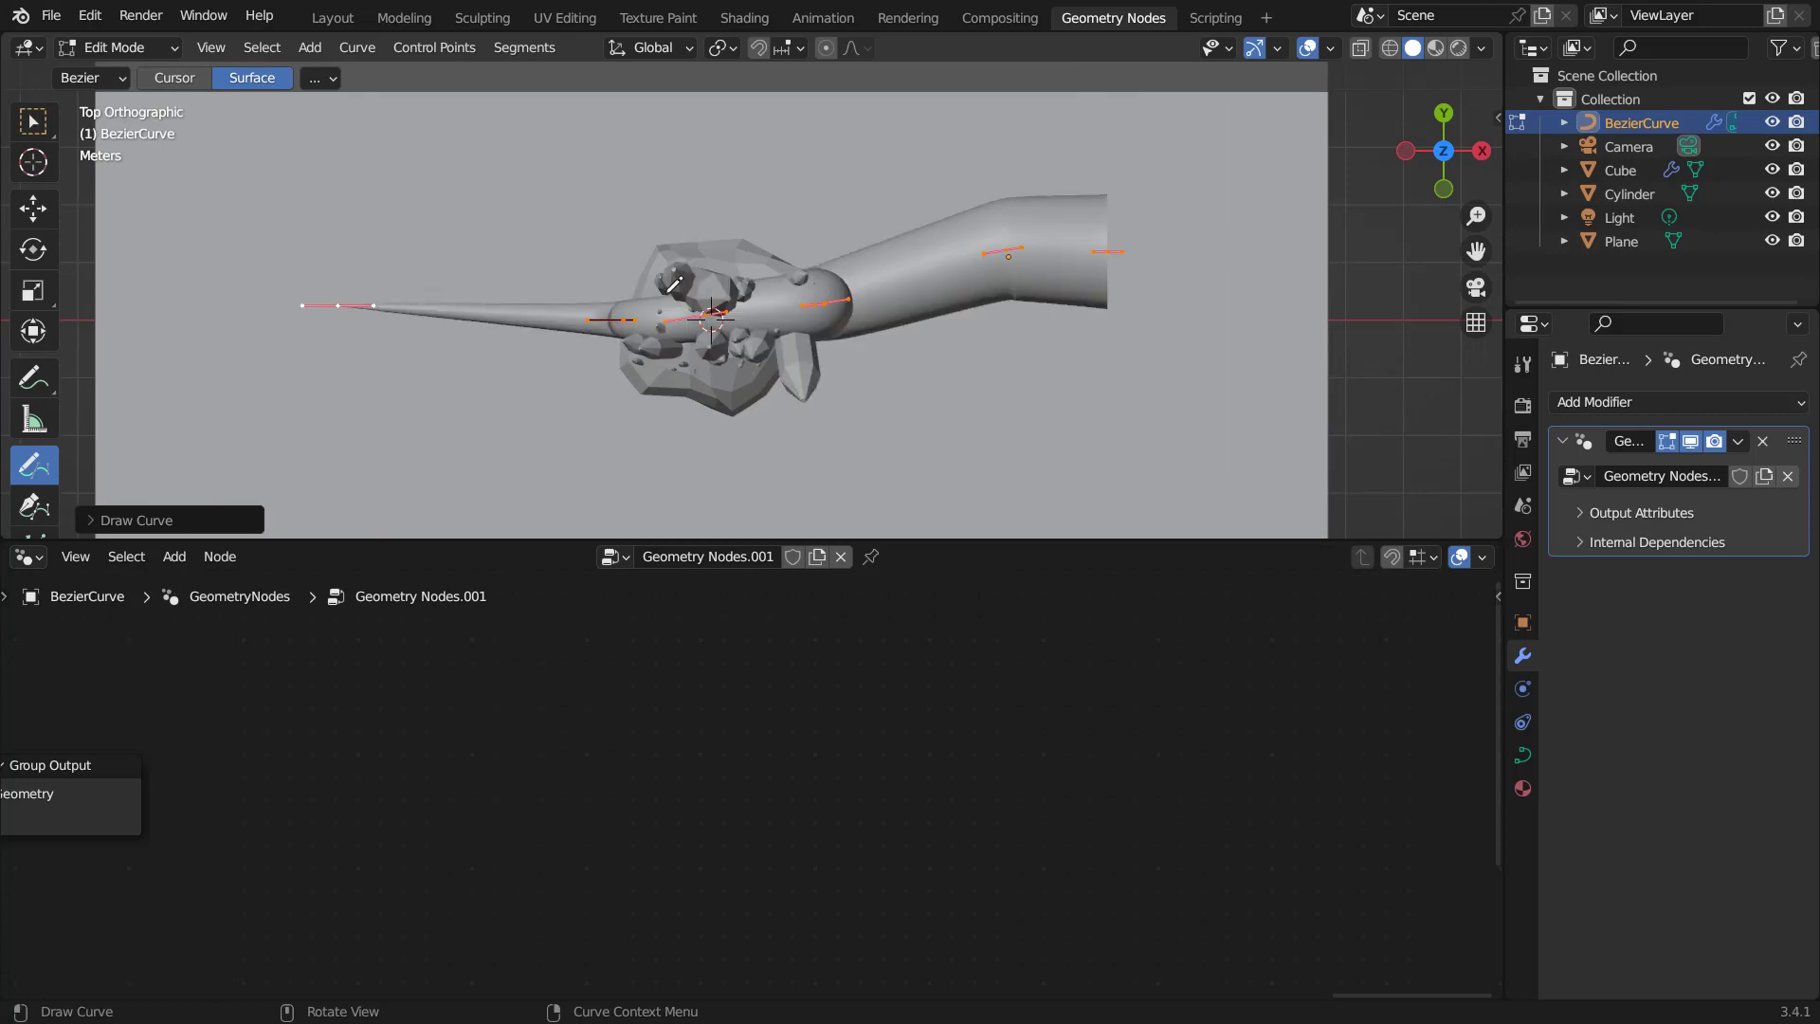
{"action": "key", "text": "Tab"}
{"action": "mouse_move", "coordinate": [992, 313]}
{"action": "middle_mouse_down"}
{"action": "mouse_move", "coordinate": [880, 292]}
{"action": "mouse_move", "coordinate": [782, 175]}
{"action": "mouse_move", "coordinate": [816, 294]}
{"action": "mouse_move", "coordinate": [906, 288]}
{"action": "middle_mouse_up"}
Review the Draw tool's taper, radius and depth settings for the curve, and inspect the tube over the rock.
{"action": "key", "text": "Tab"}
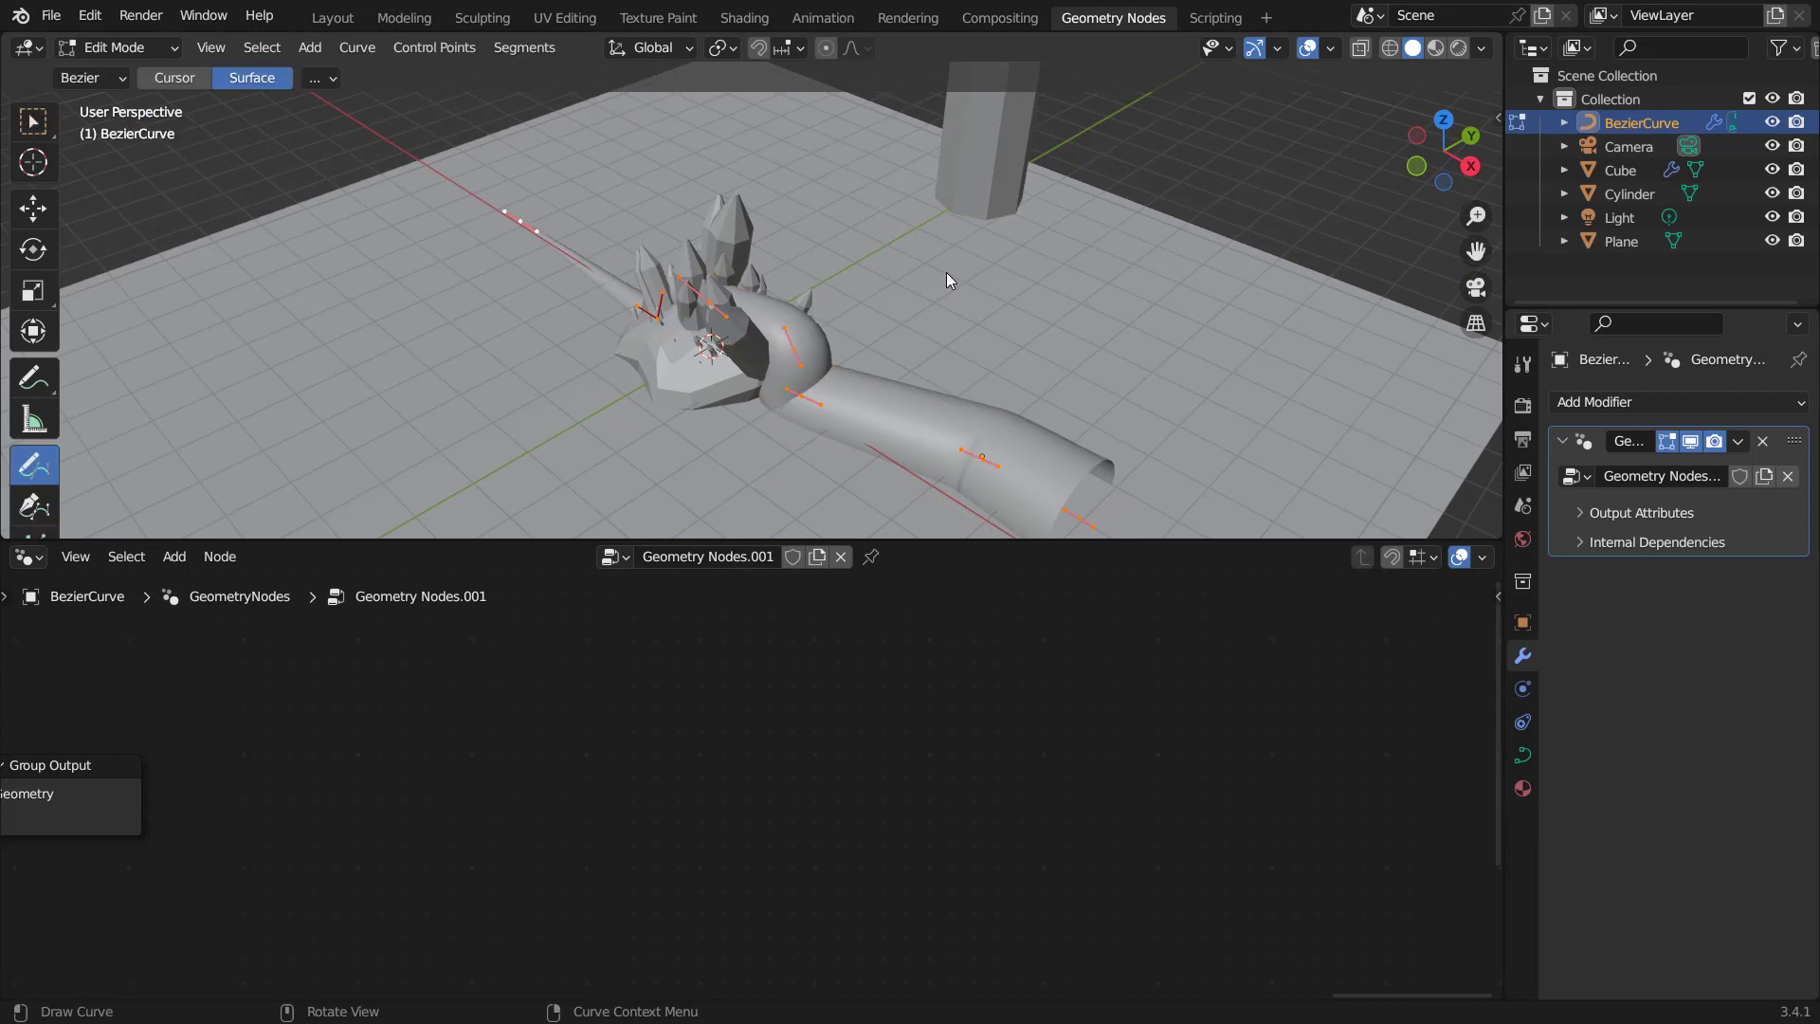
{"action": "key", "text": "n"}
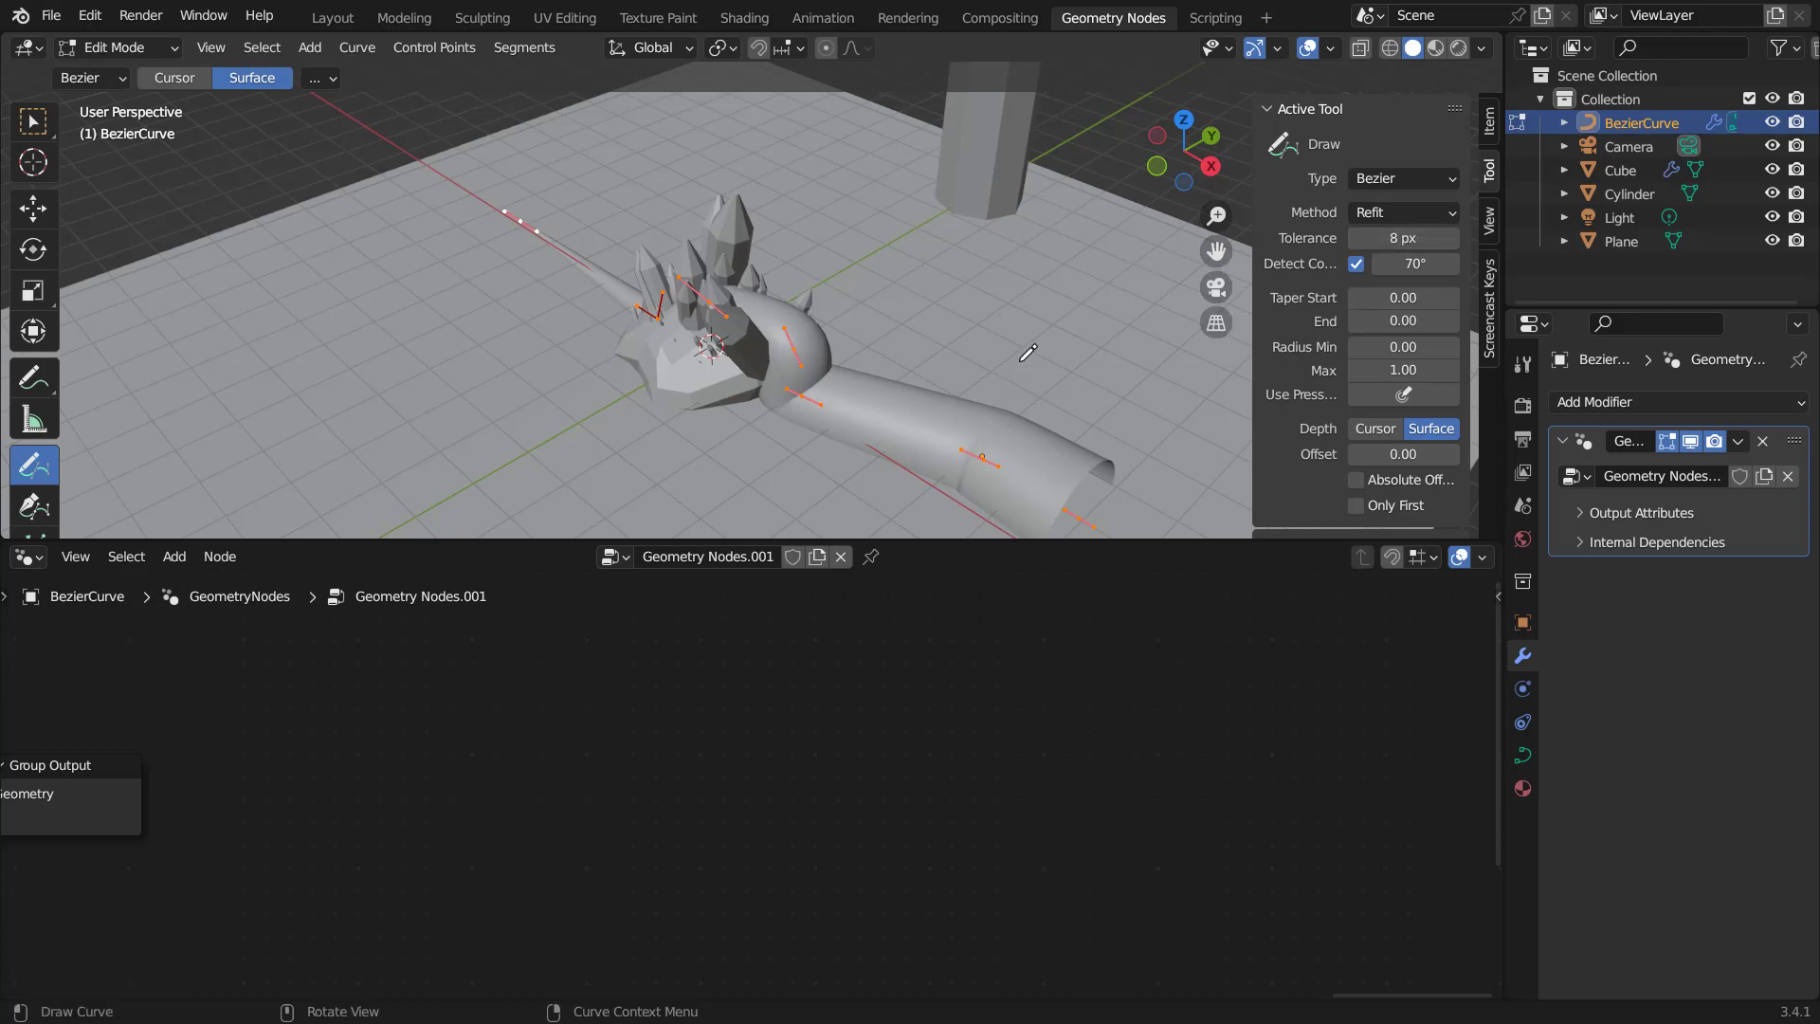
{"action": "key", "text": "n"}
{"action": "key", "text": "Tab"}
{"action": "mouse_move", "coordinate": [980, 326]}
{"action": "middle_mouse_down"}
{"action": "mouse_move", "coordinate": [822, 320]}
{"action": "mouse_move", "coordinate": [961, 303]}
{"action": "middle_mouse_up"}
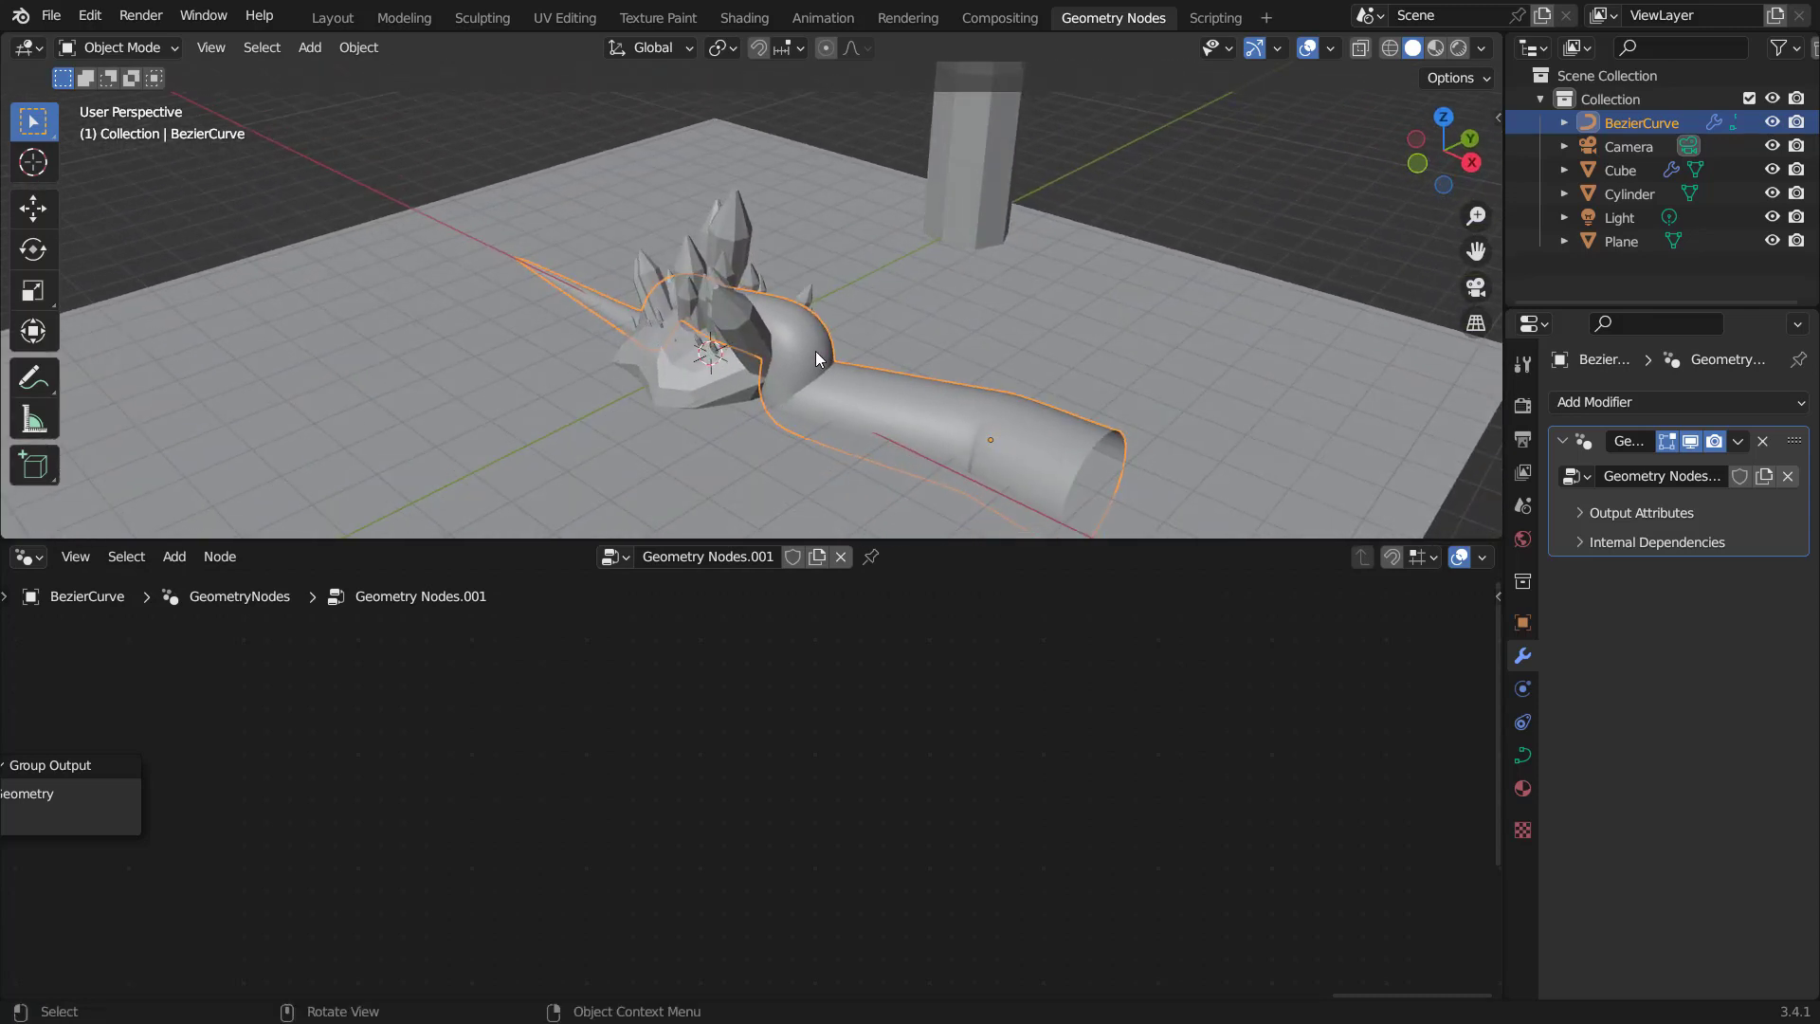
Select the rock object and reposition its Group Input node beside the Cube node's vertex inputs.
{"action": "scroll", "coordinate": [816, 359], "scroll_direction": "up", "scroll_amount": 2}
{"action": "left_click", "coordinate": [634, 424]}
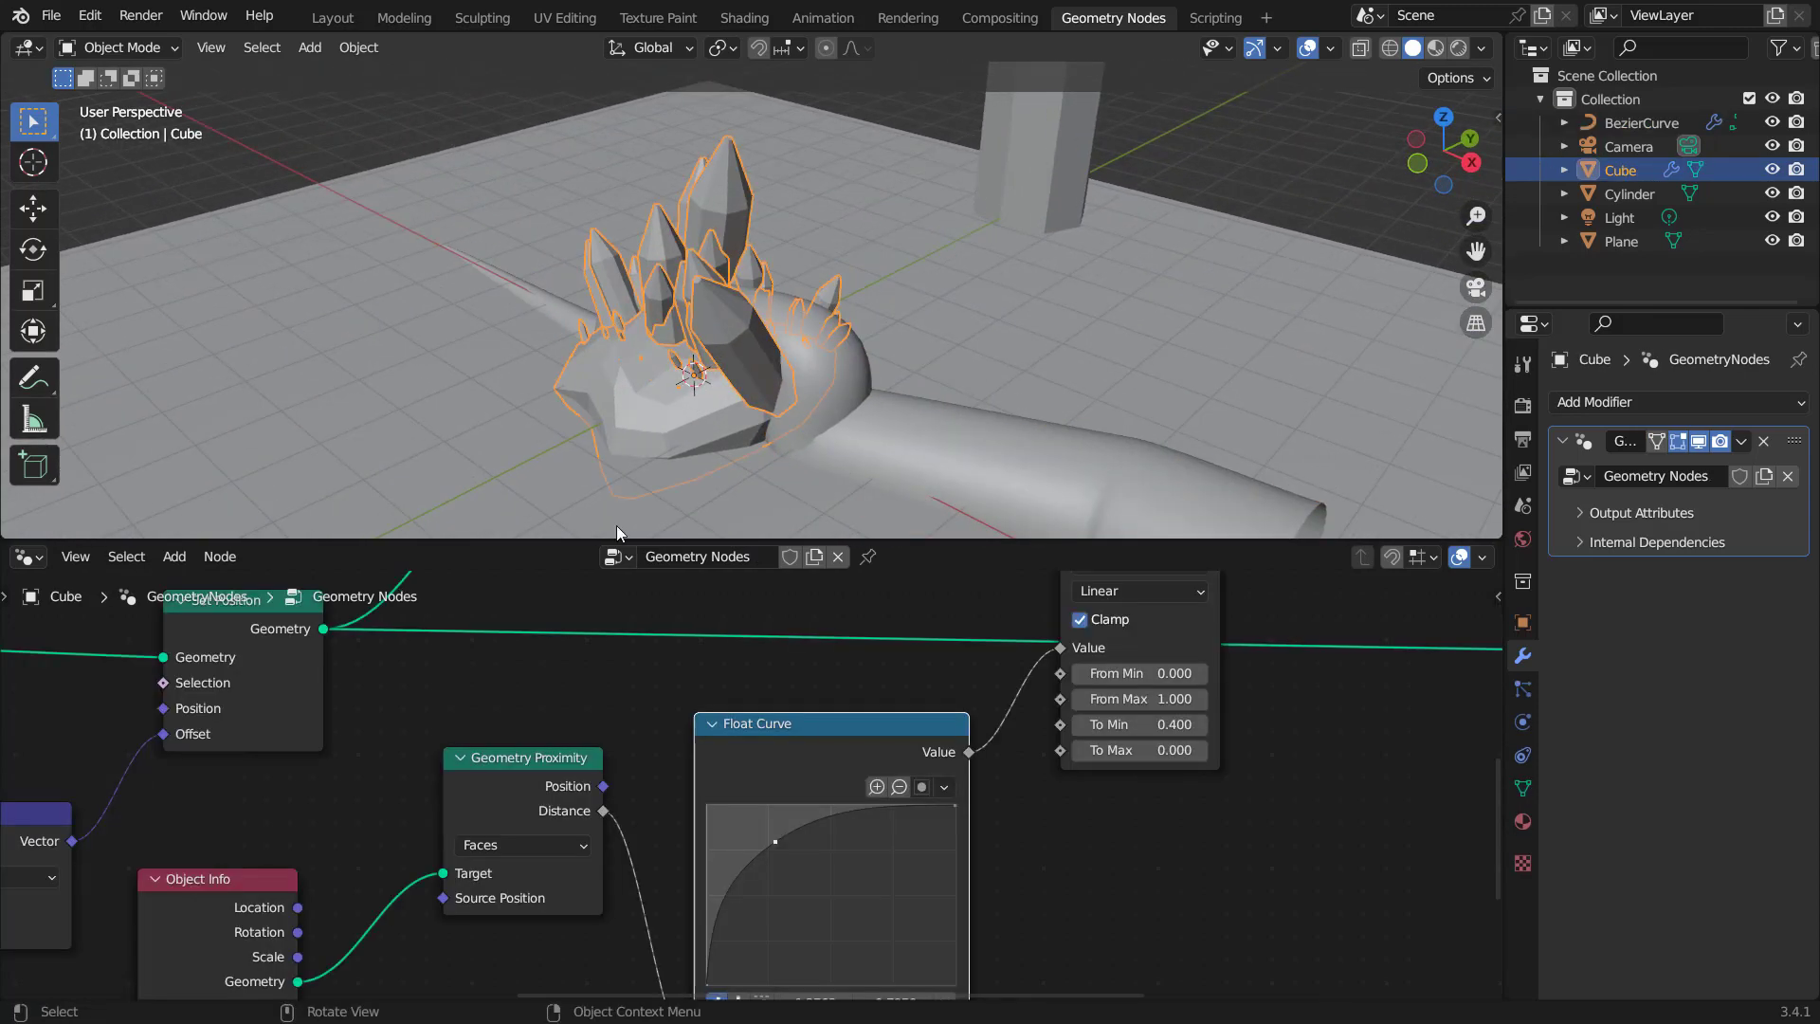
{"action": "scroll", "coordinate": [529, 828], "scroll_direction": "down", "scroll_amount": 6}
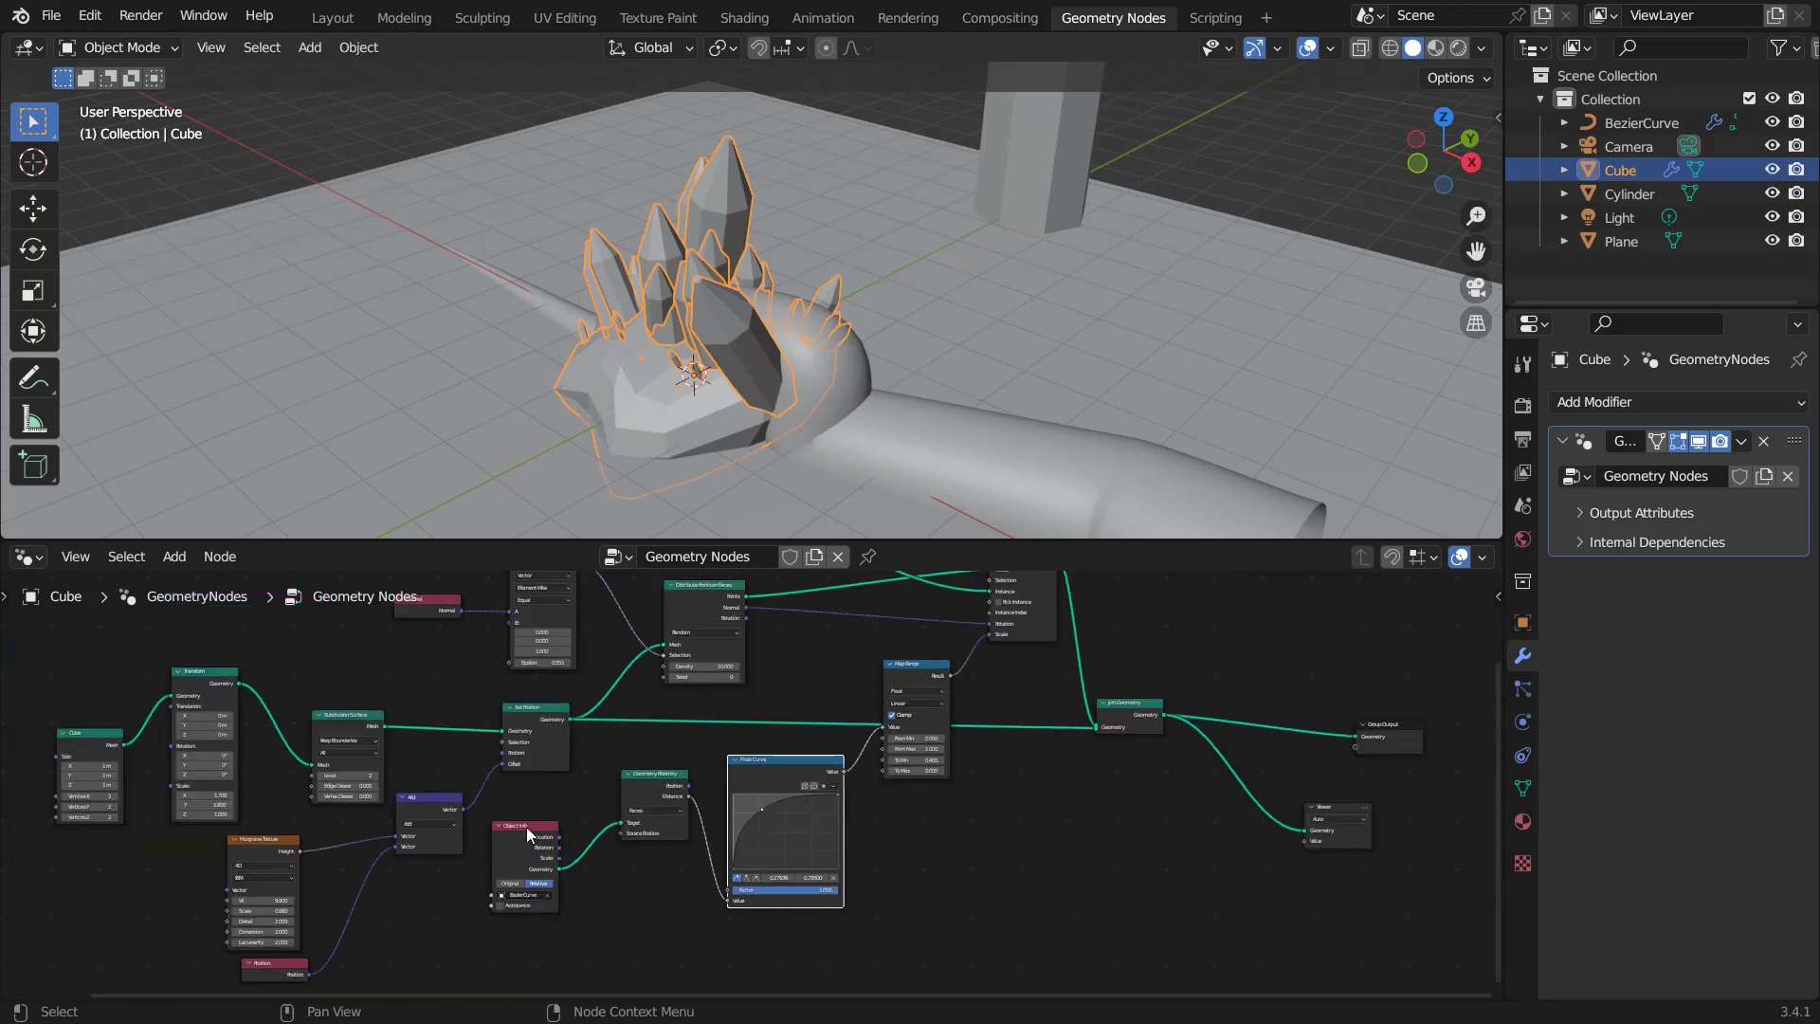
{"action": "scroll", "coordinate": [686, 759], "scroll_direction": "up", "scroll_amount": 1}
{"action": "scroll", "coordinate": [689, 762], "scroll_direction": "up", "scroll_amount": 4}
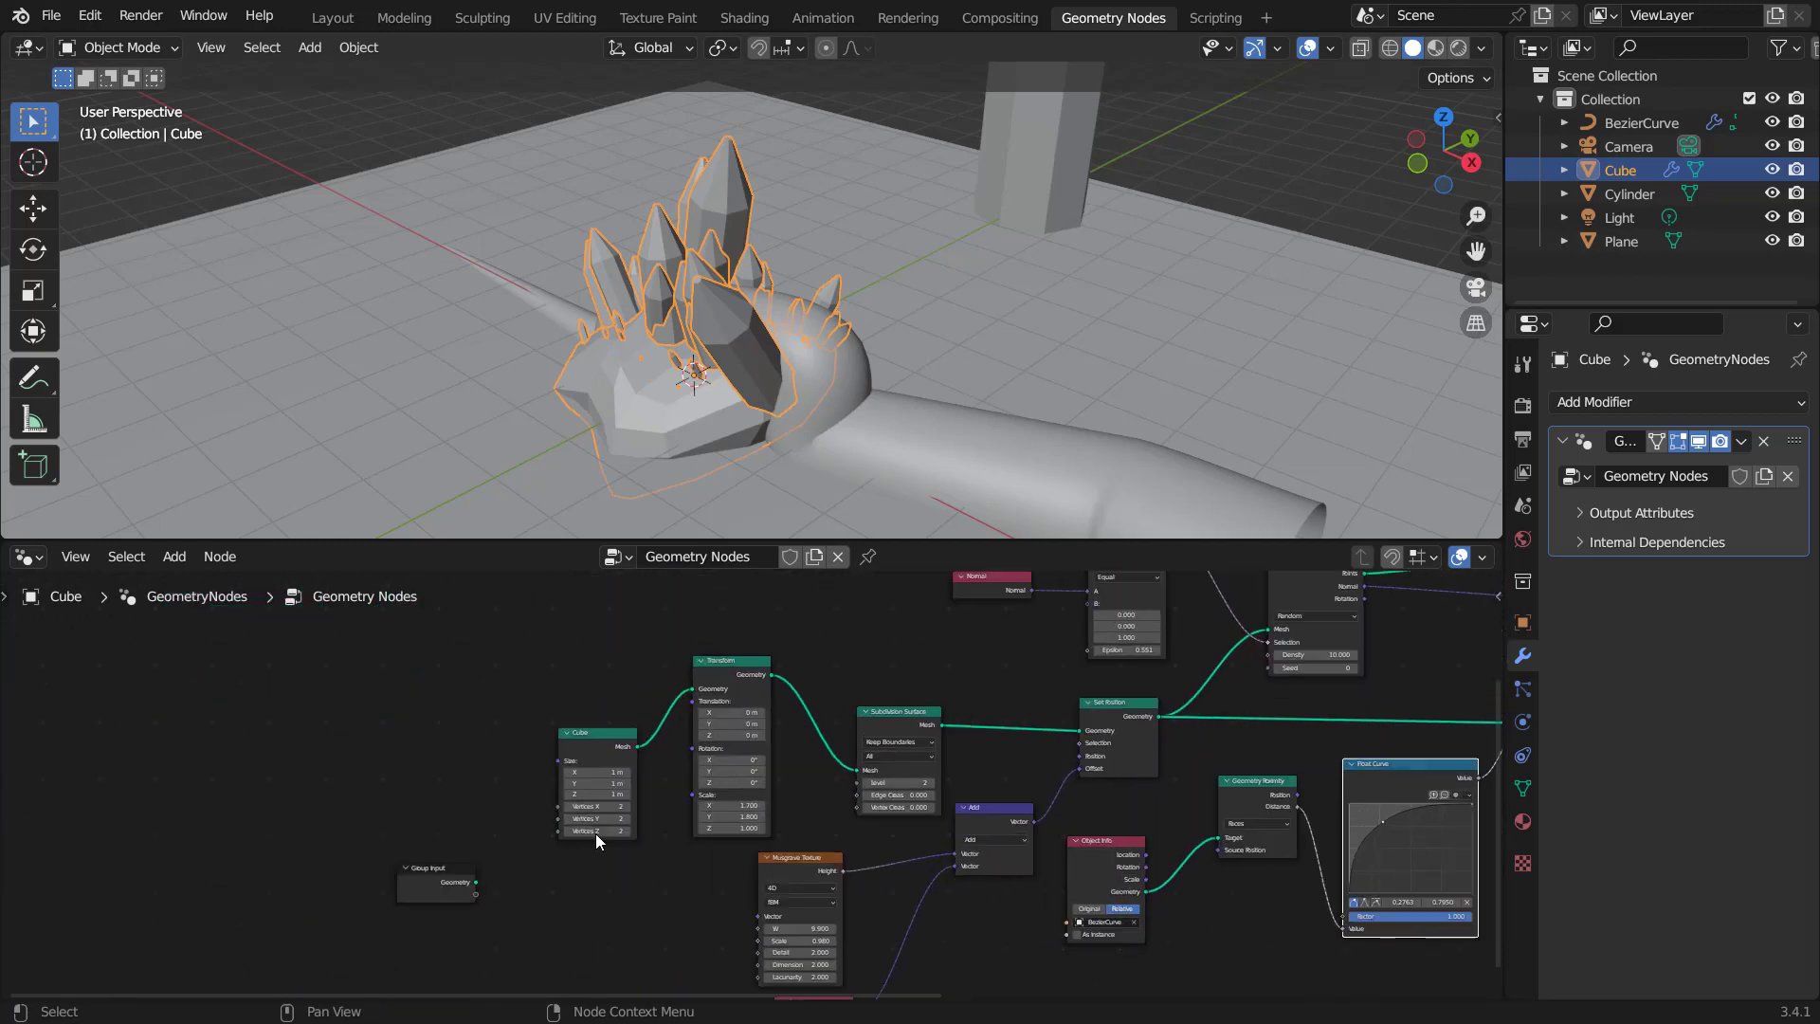
{"action": "left_click_drag", "start_coordinate": [443, 806], "coordinate": [427, 736]}
{"action": "scroll", "coordinate": [569, 787], "scroll_direction": "up", "scroll_amount": 4}
{"action": "middle_click_drag", "start_coordinate": [697, 836], "coordinate": [852, 876]}
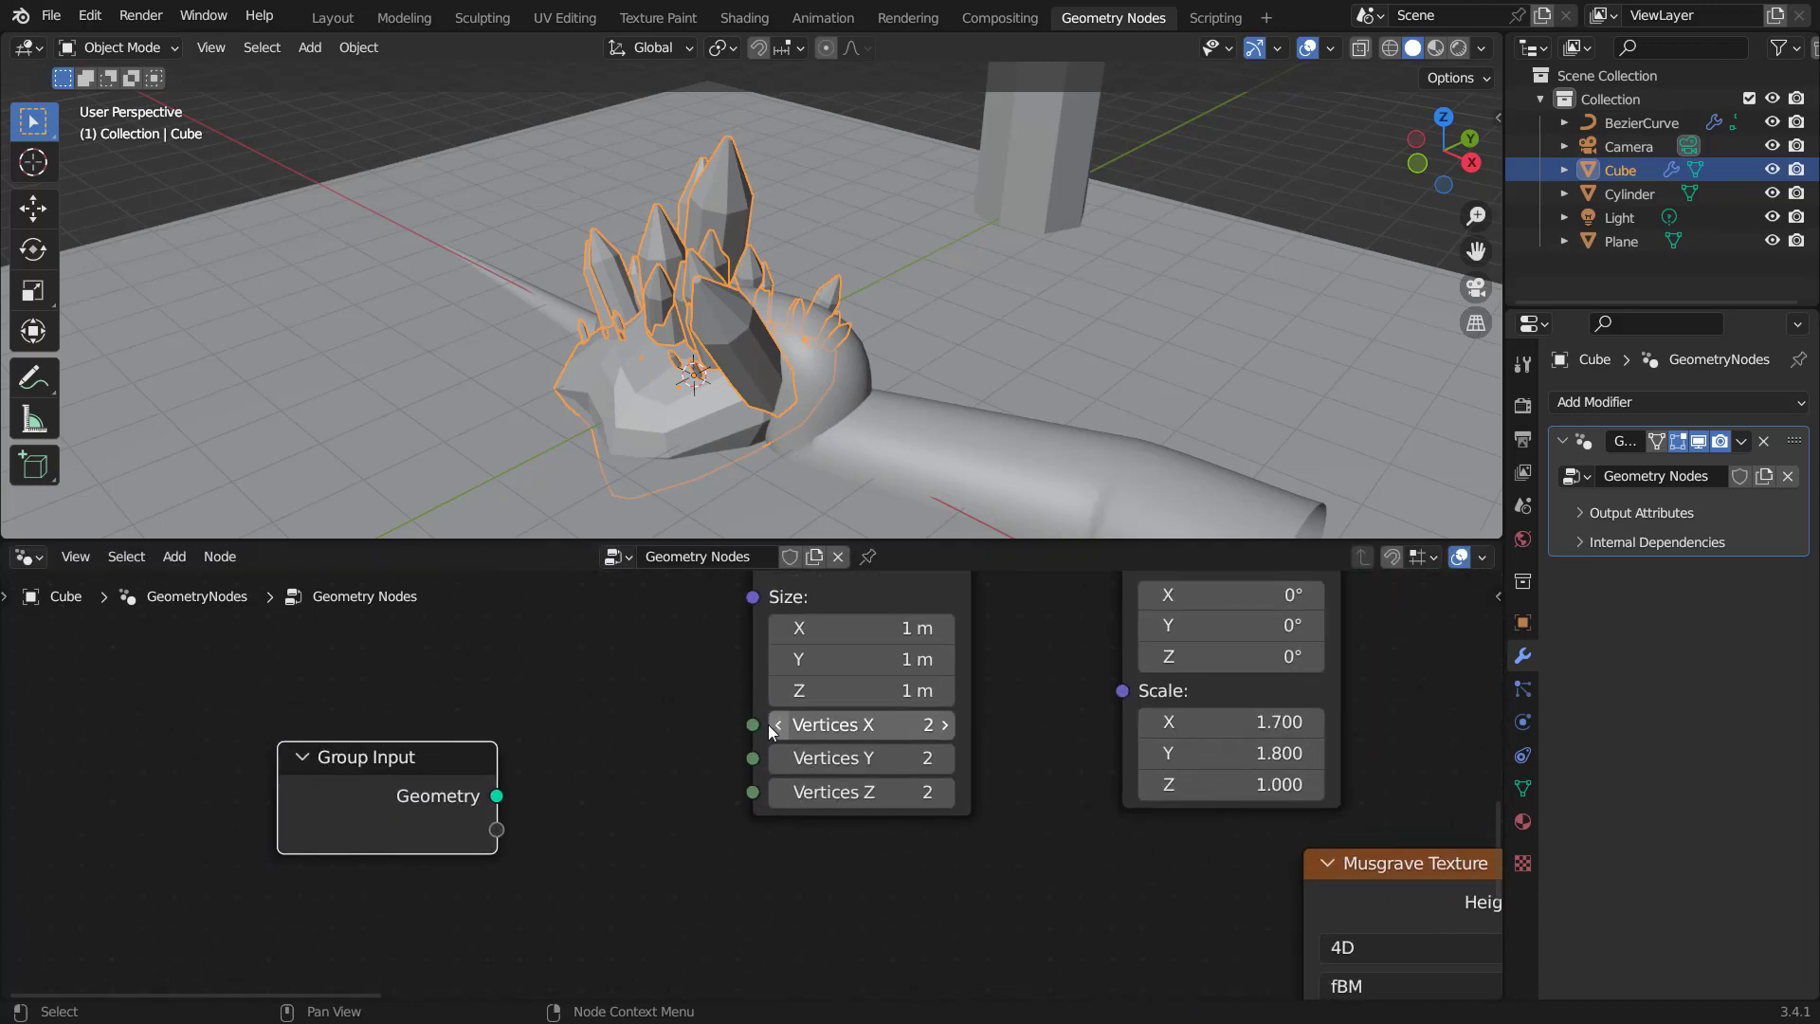
Expose the Cube node's Vertices X, Y and Z through one shared Group Input socket.
{"action": "left_click_drag", "start_coordinate": [752, 724], "coordinate": [504, 820]}
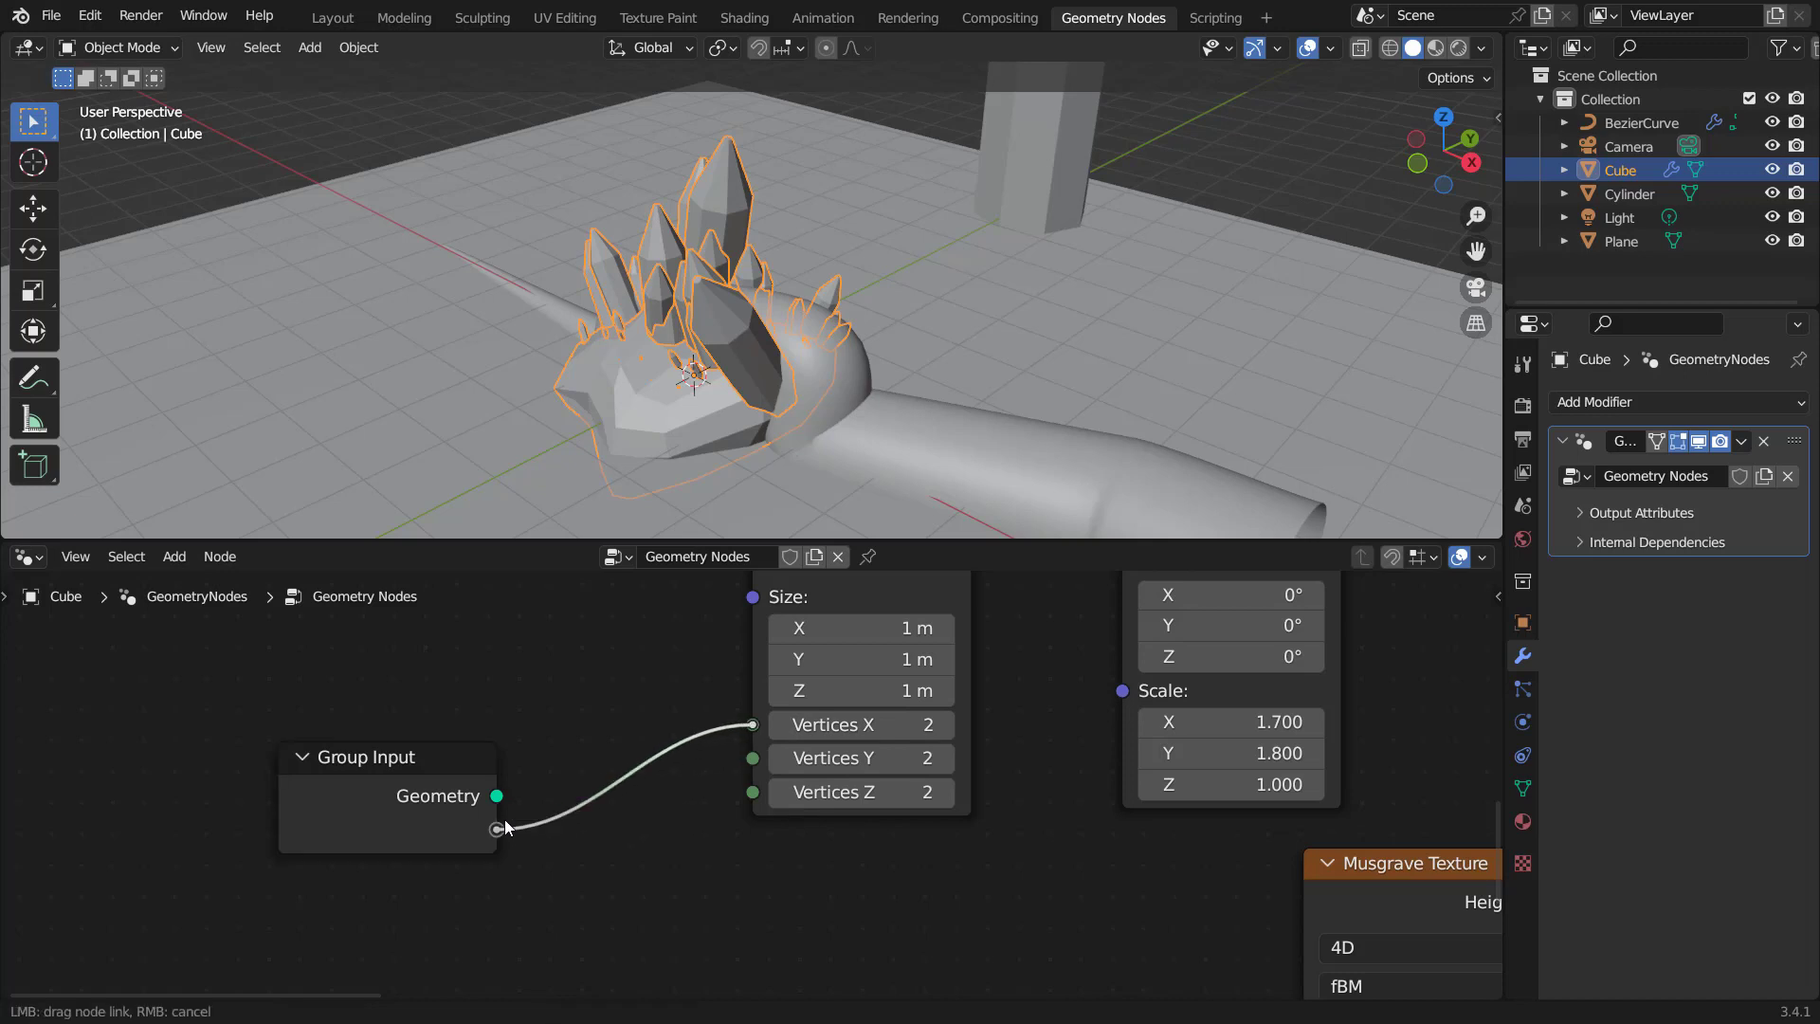
{"action": "left_click_drag", "start_coordinate": [635, 819], "coordinate": [501, 829]}
{"action": "left_click_drag", "start_coordinate": [753, 758], "coordinate": [498, 829]}
{"action": "left_click_drag", "start_coordinate": [753, 792], "coordinate": [503, 827]}
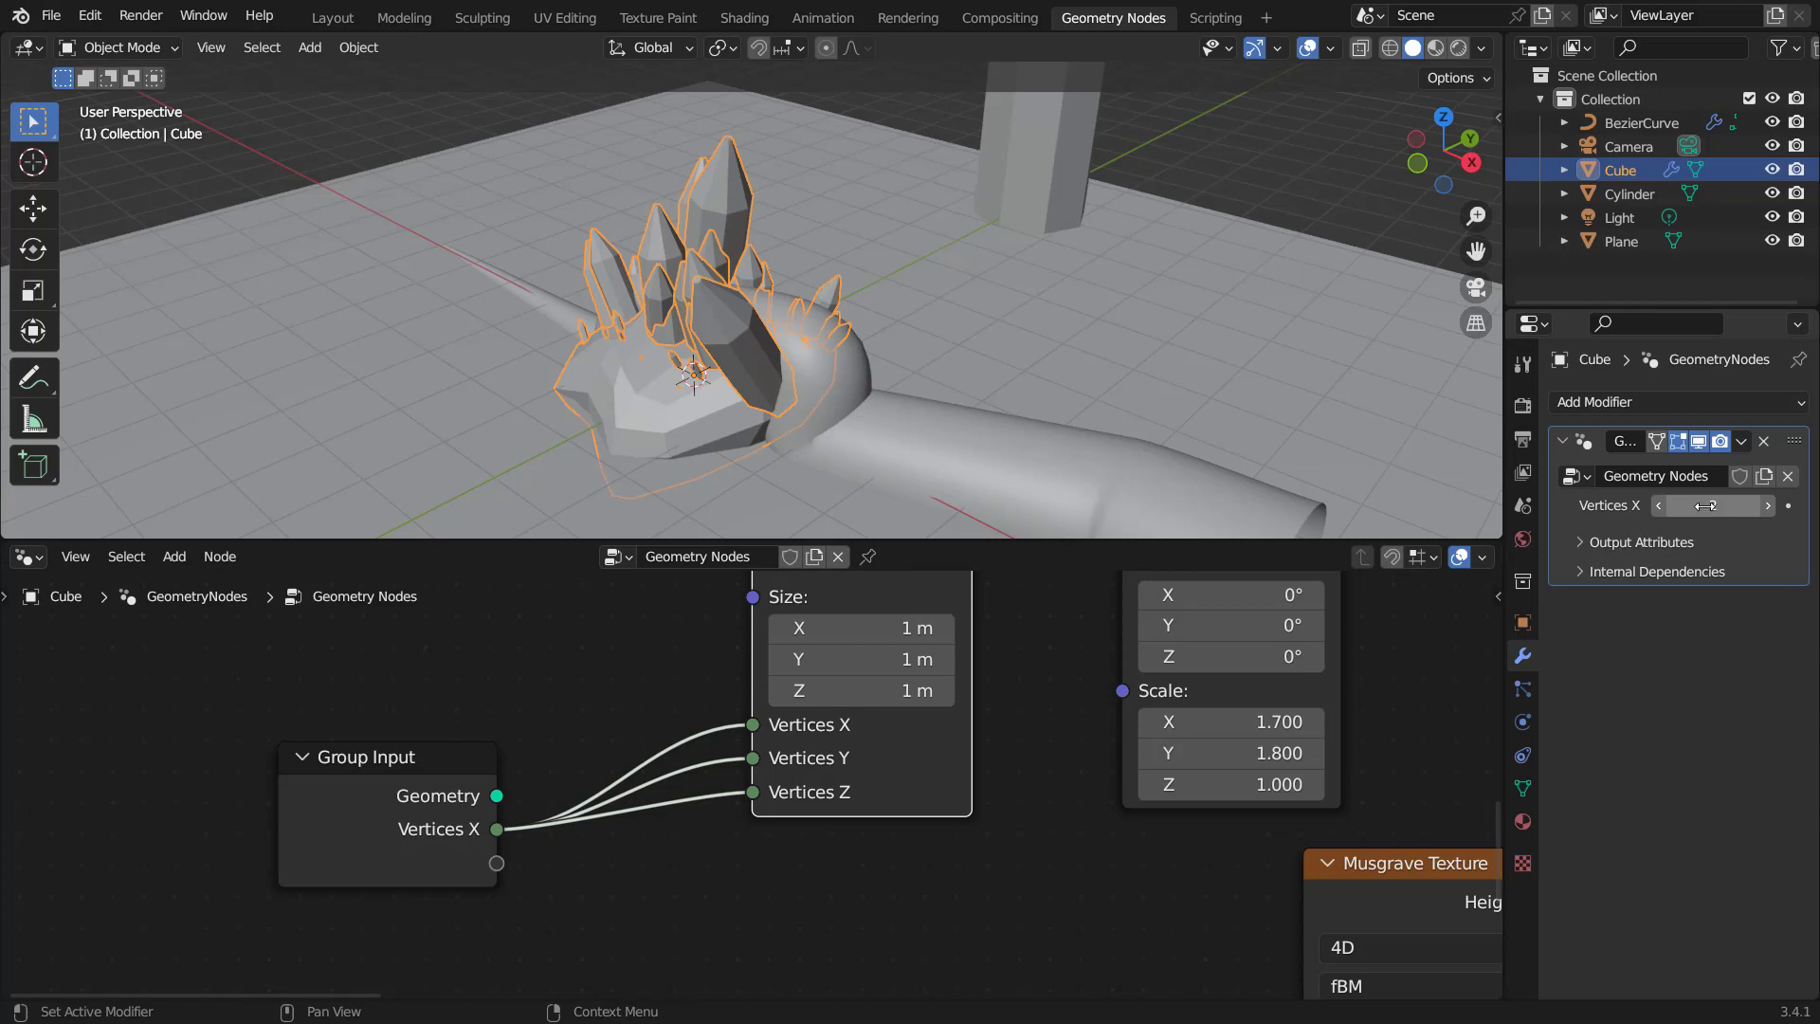
{"action": "mouse_move", "coordinate": [1705, 506]}
{"action": "left_mouse_down"}
{"action": "mouse_move", "coordinate": [1754, 505]}
{"action": "mouse_move", "coordinate": [1705, 505]}
{"action": "left_mouse_up"}
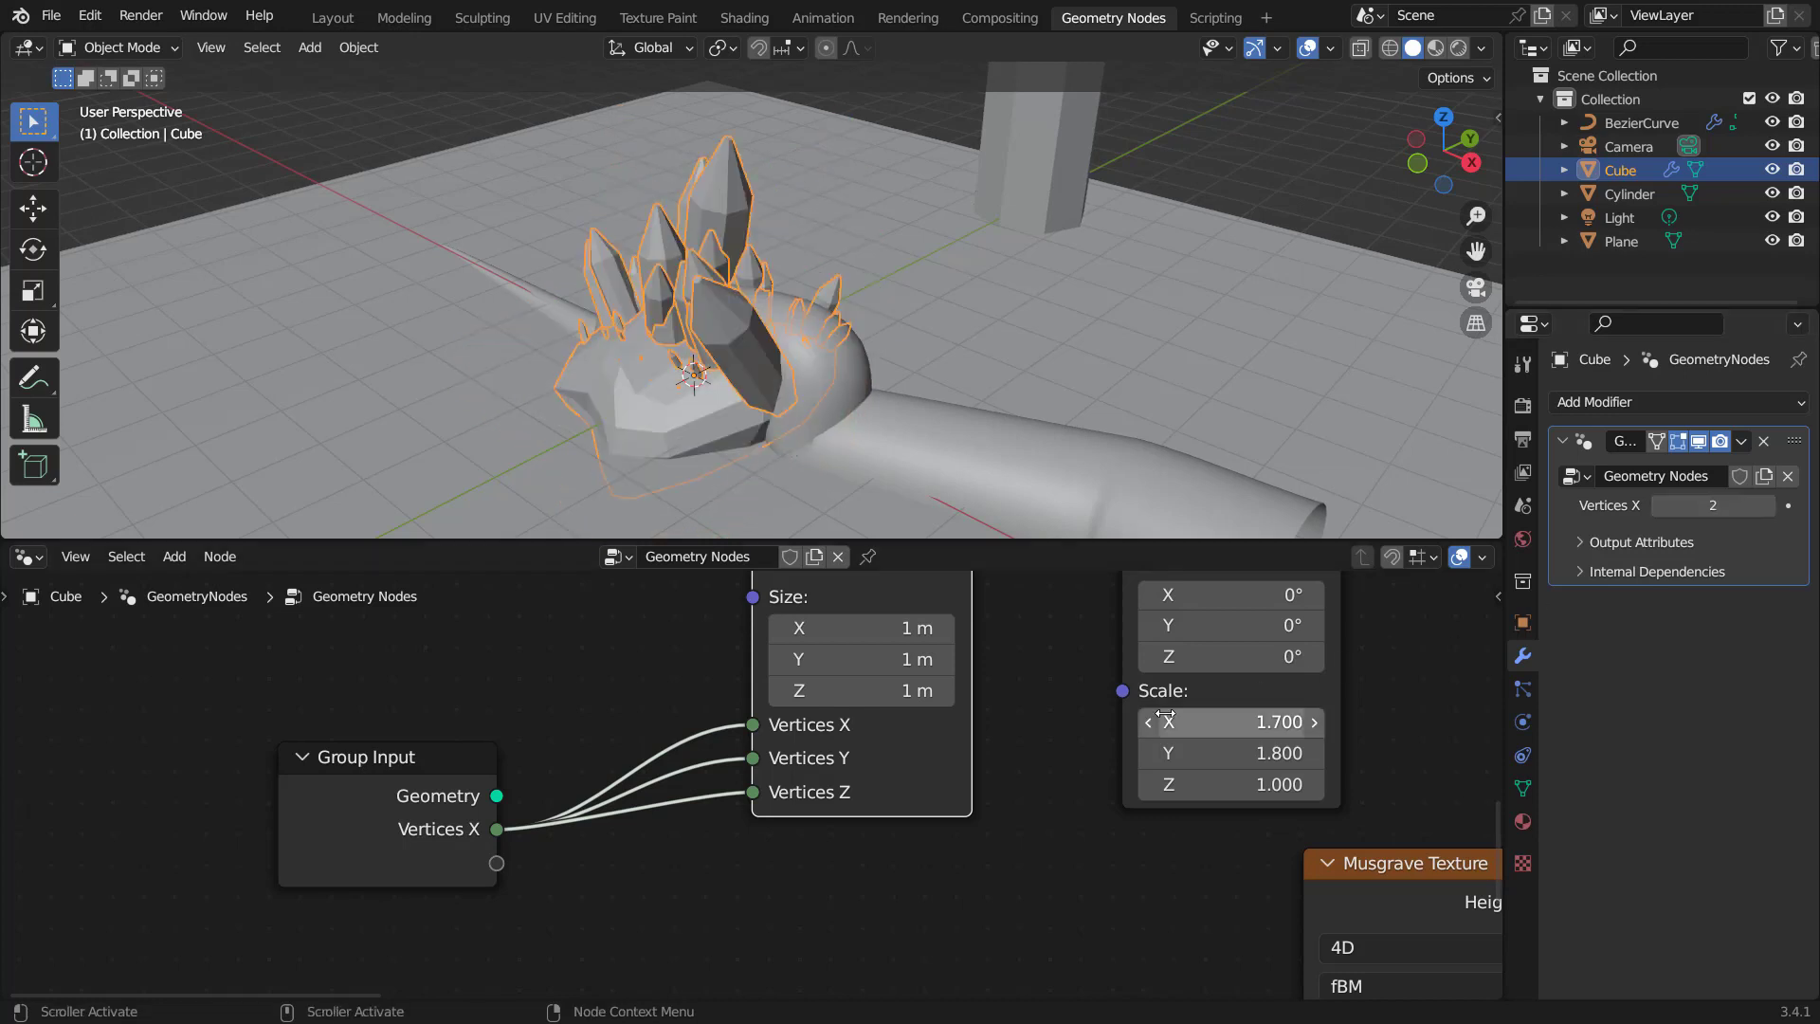
Rename the Vertices X group input as Rock Vertices.
{"action": "key", "text": "n"}
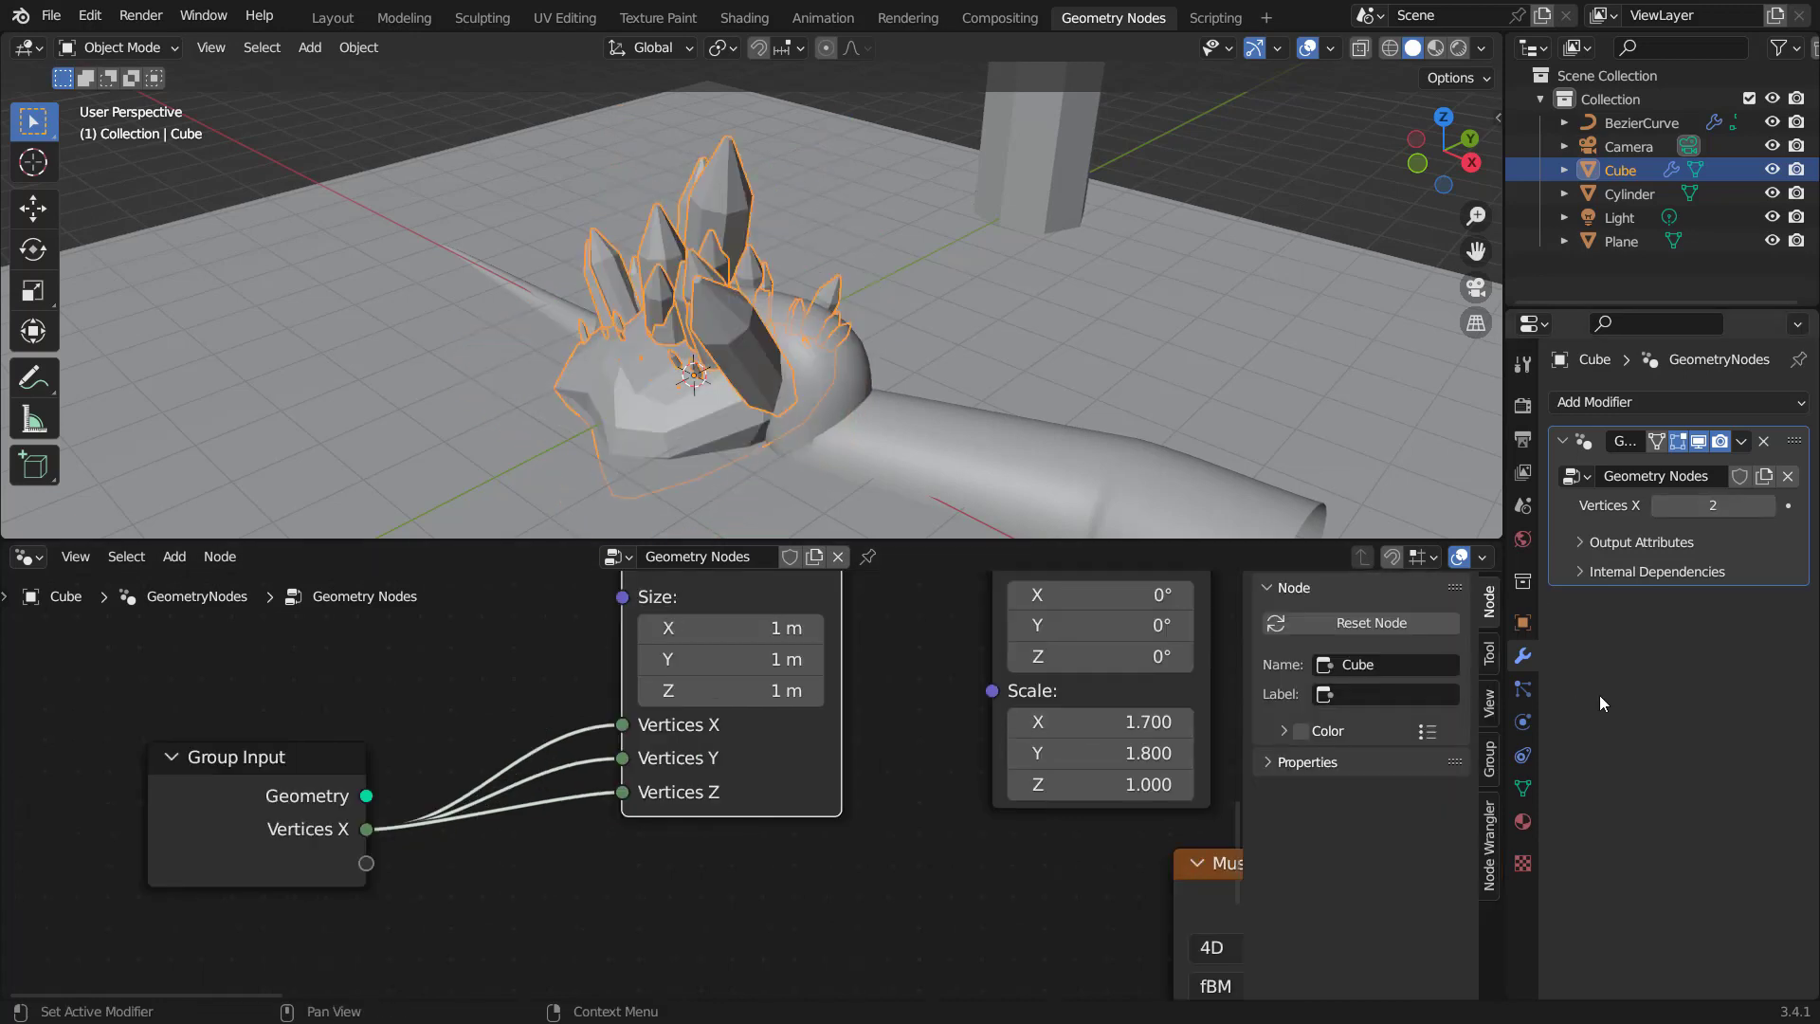
{"action": "left_click", "coordinate": [1490, 760]}
{"action": "double_click", "coordinate": [1335, 656]}
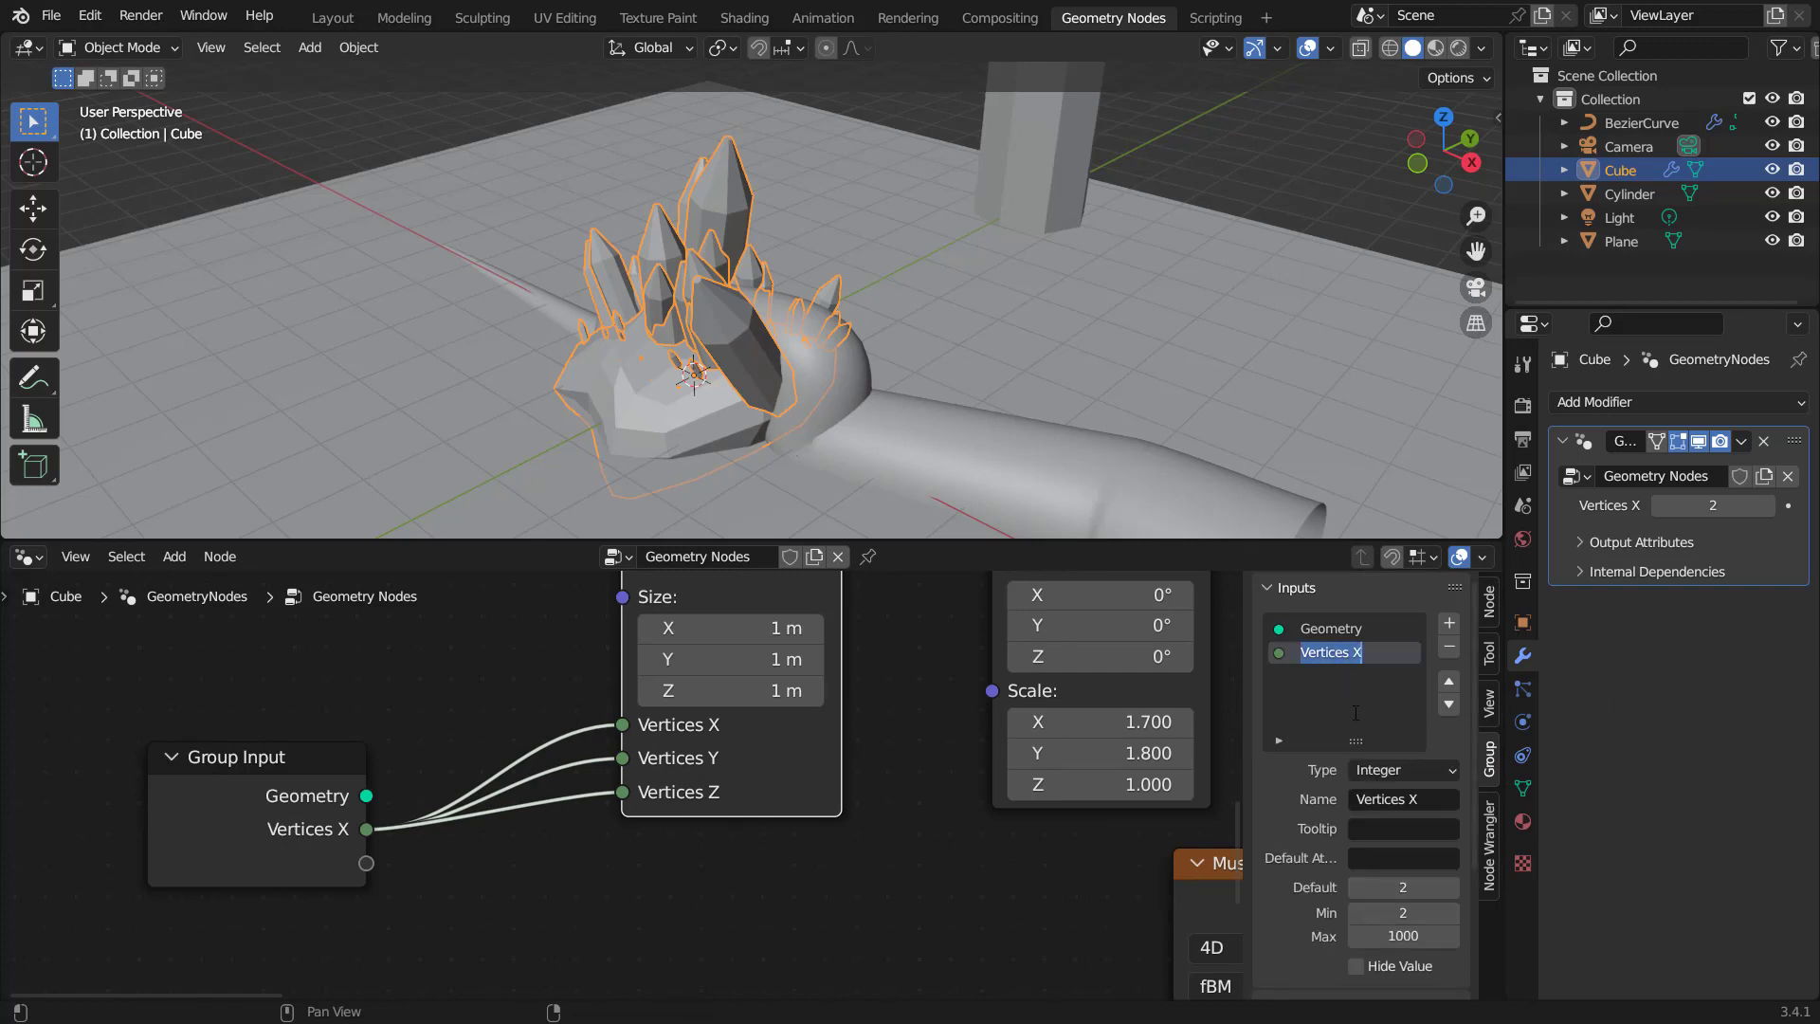
{"action": "type", "text": "Rock Vertices"}
{"action": "key", "text": "Return"}
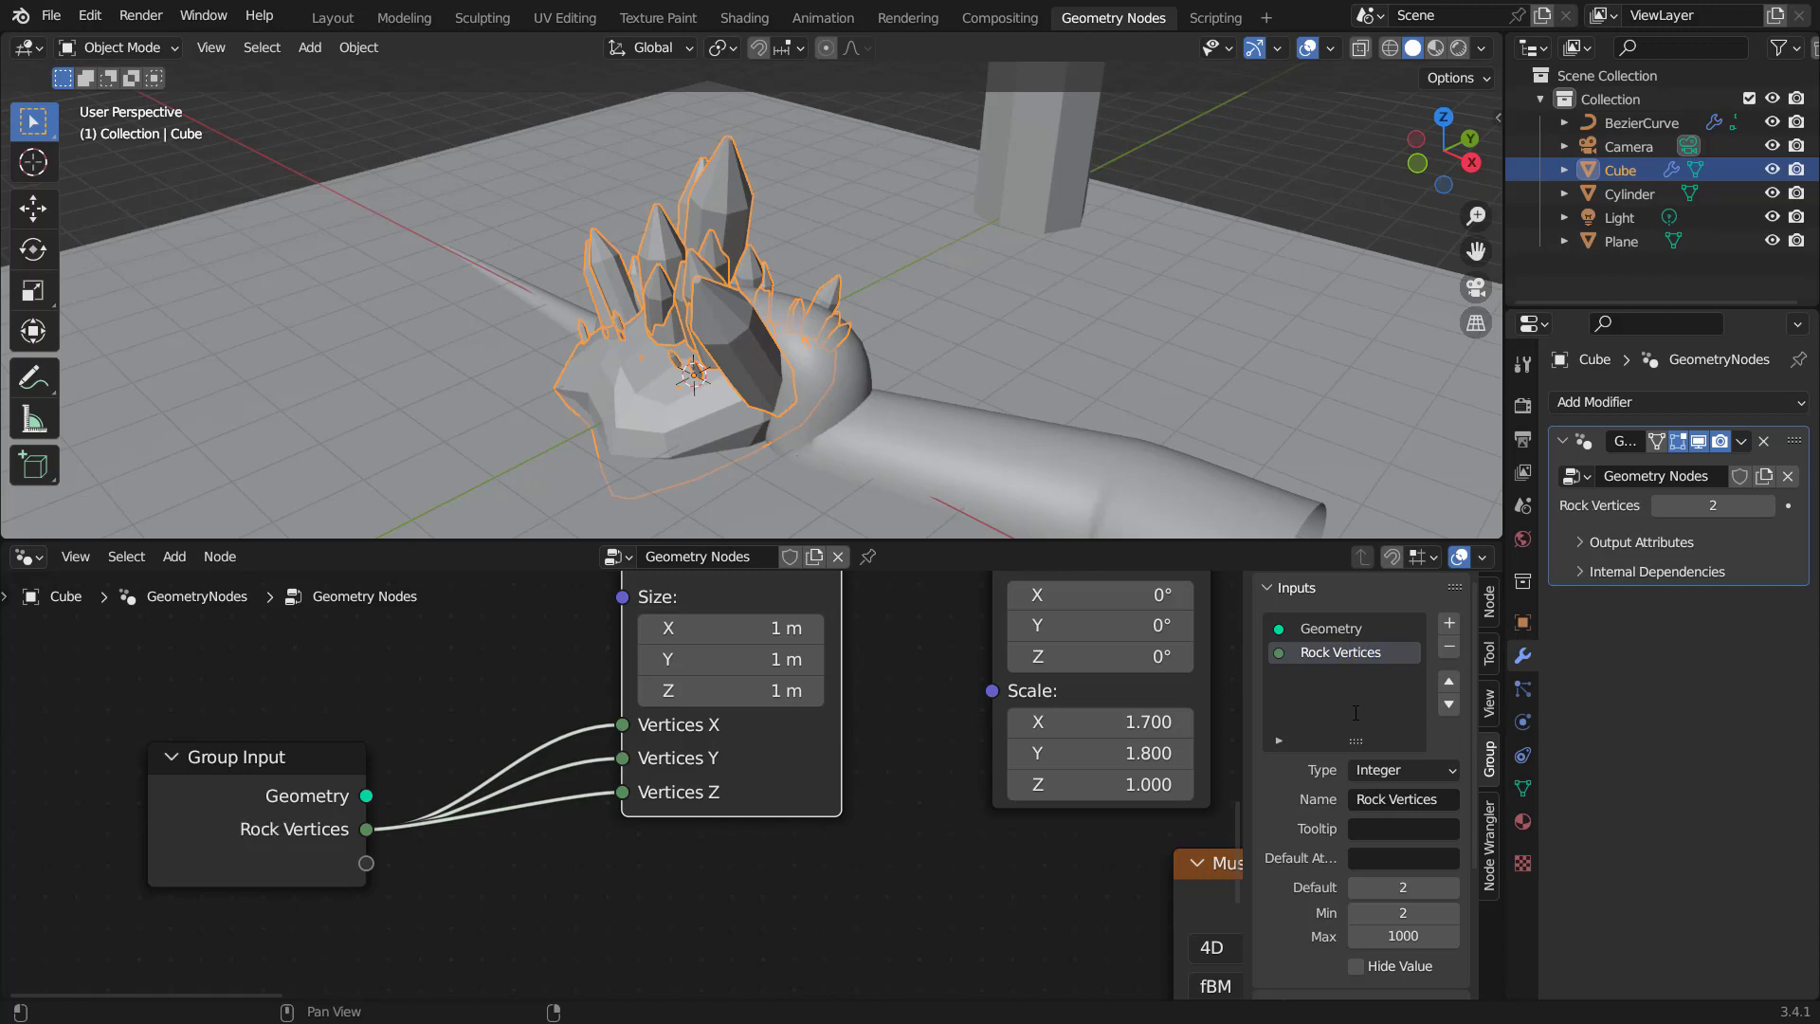
Limit the Rock Vertices input to a maximum of 4 and keep its modifier value at 2.
{"action": "left_click", "coordinate": [1389, 938]}
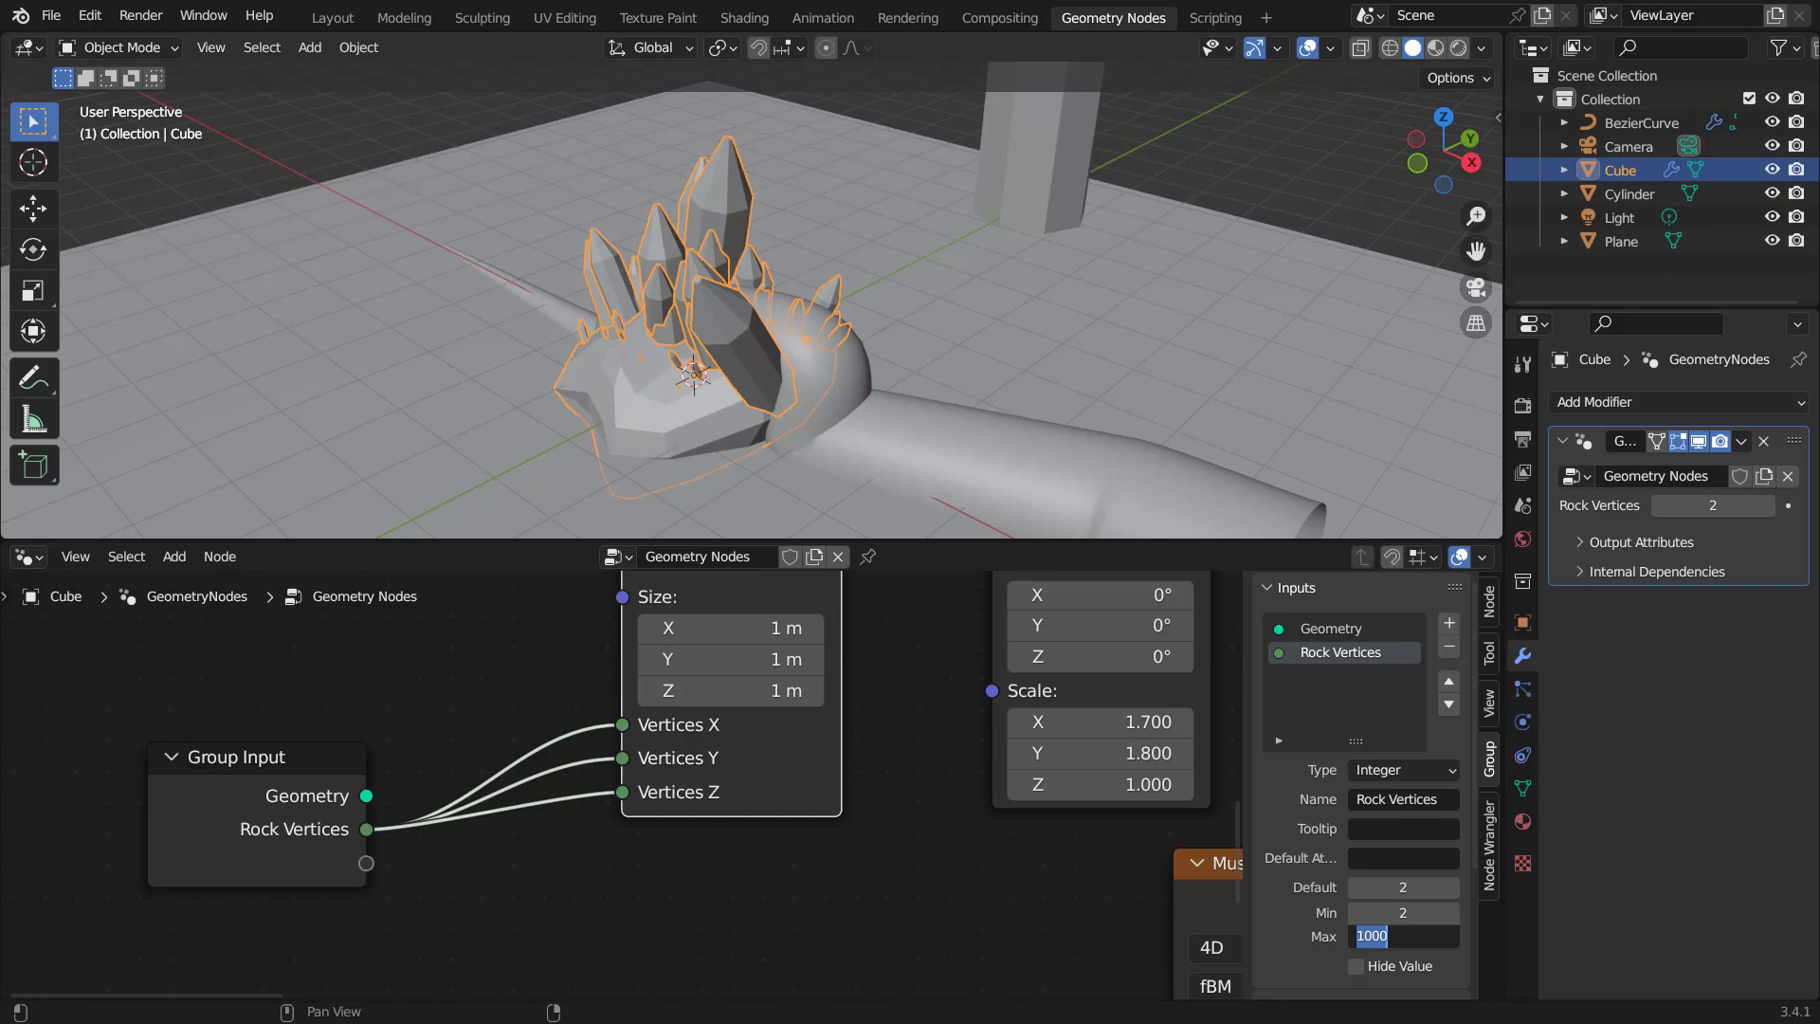
{"action": "type", "text": "4"}
{"action": "key", "text": "Return"}
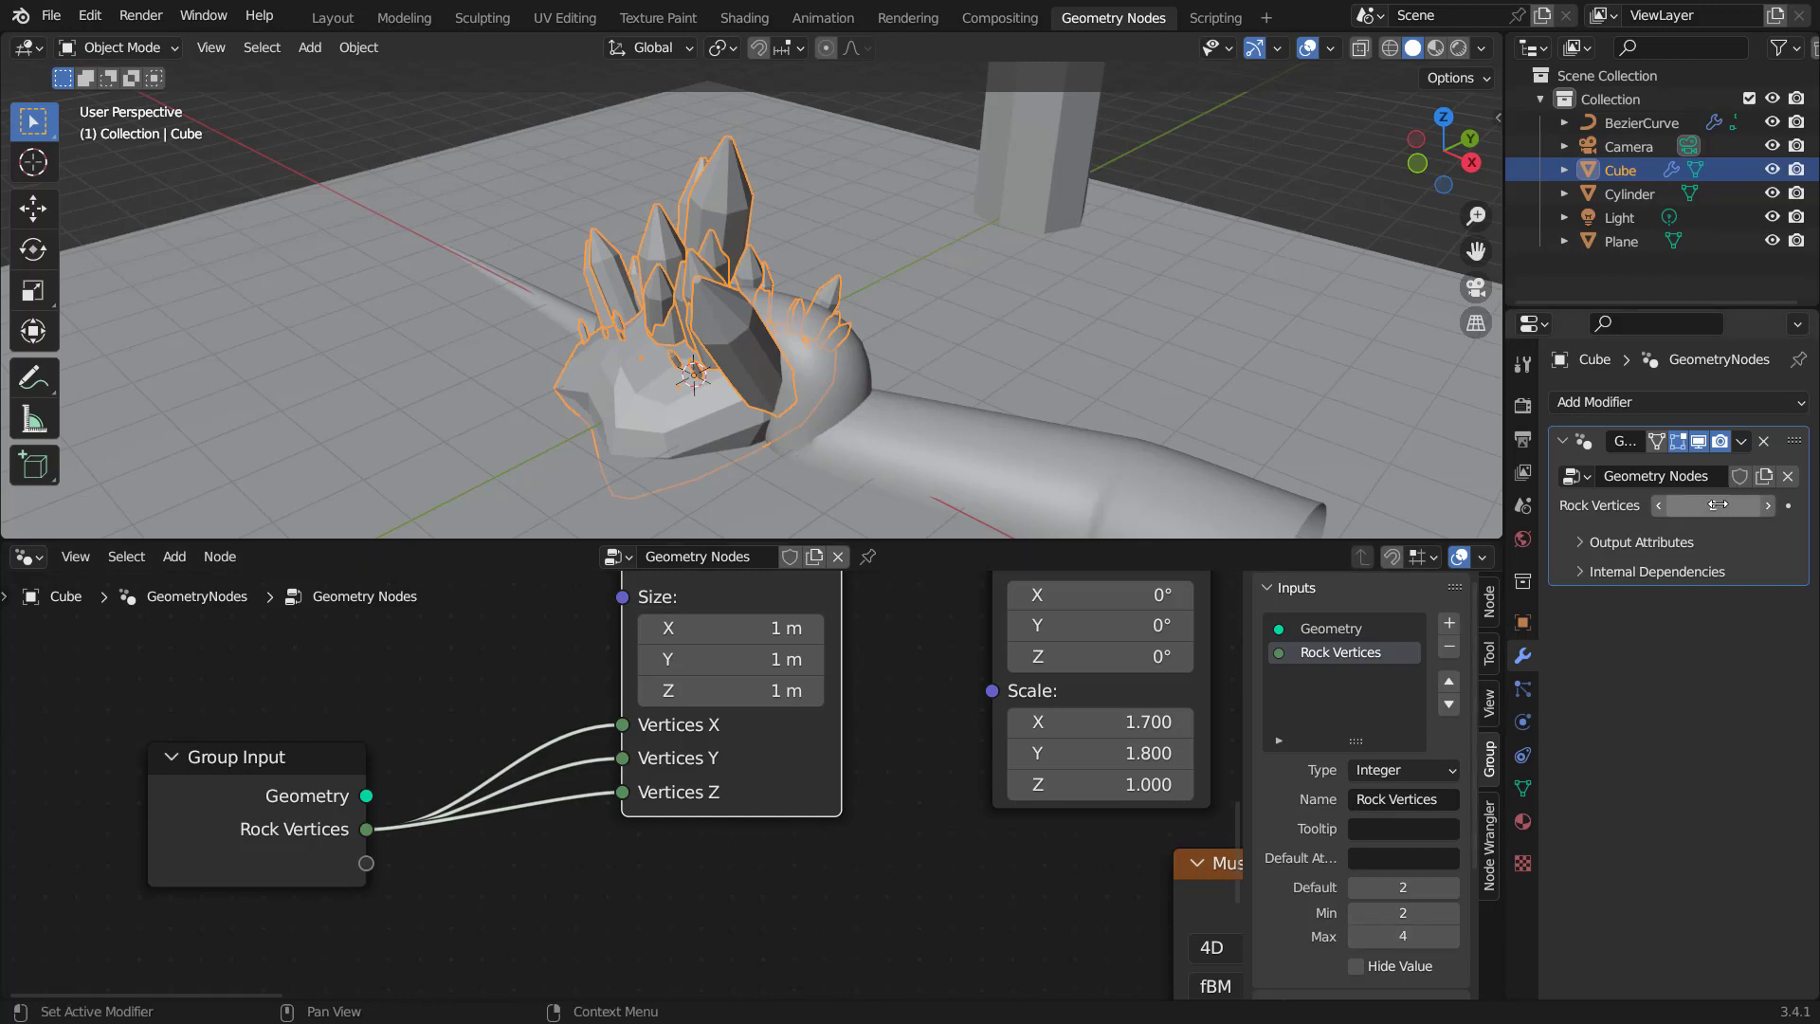
{"action": "mouse_move", "coordinate": [1718, 505]}
{"action": "left_mouse_down"}
{"action": "mouse_move", "coordinate": [1735, 504]}
{"action": "mouse_move", "coordinate": [1713, 504]}
{"action": "left_mouse_up"}
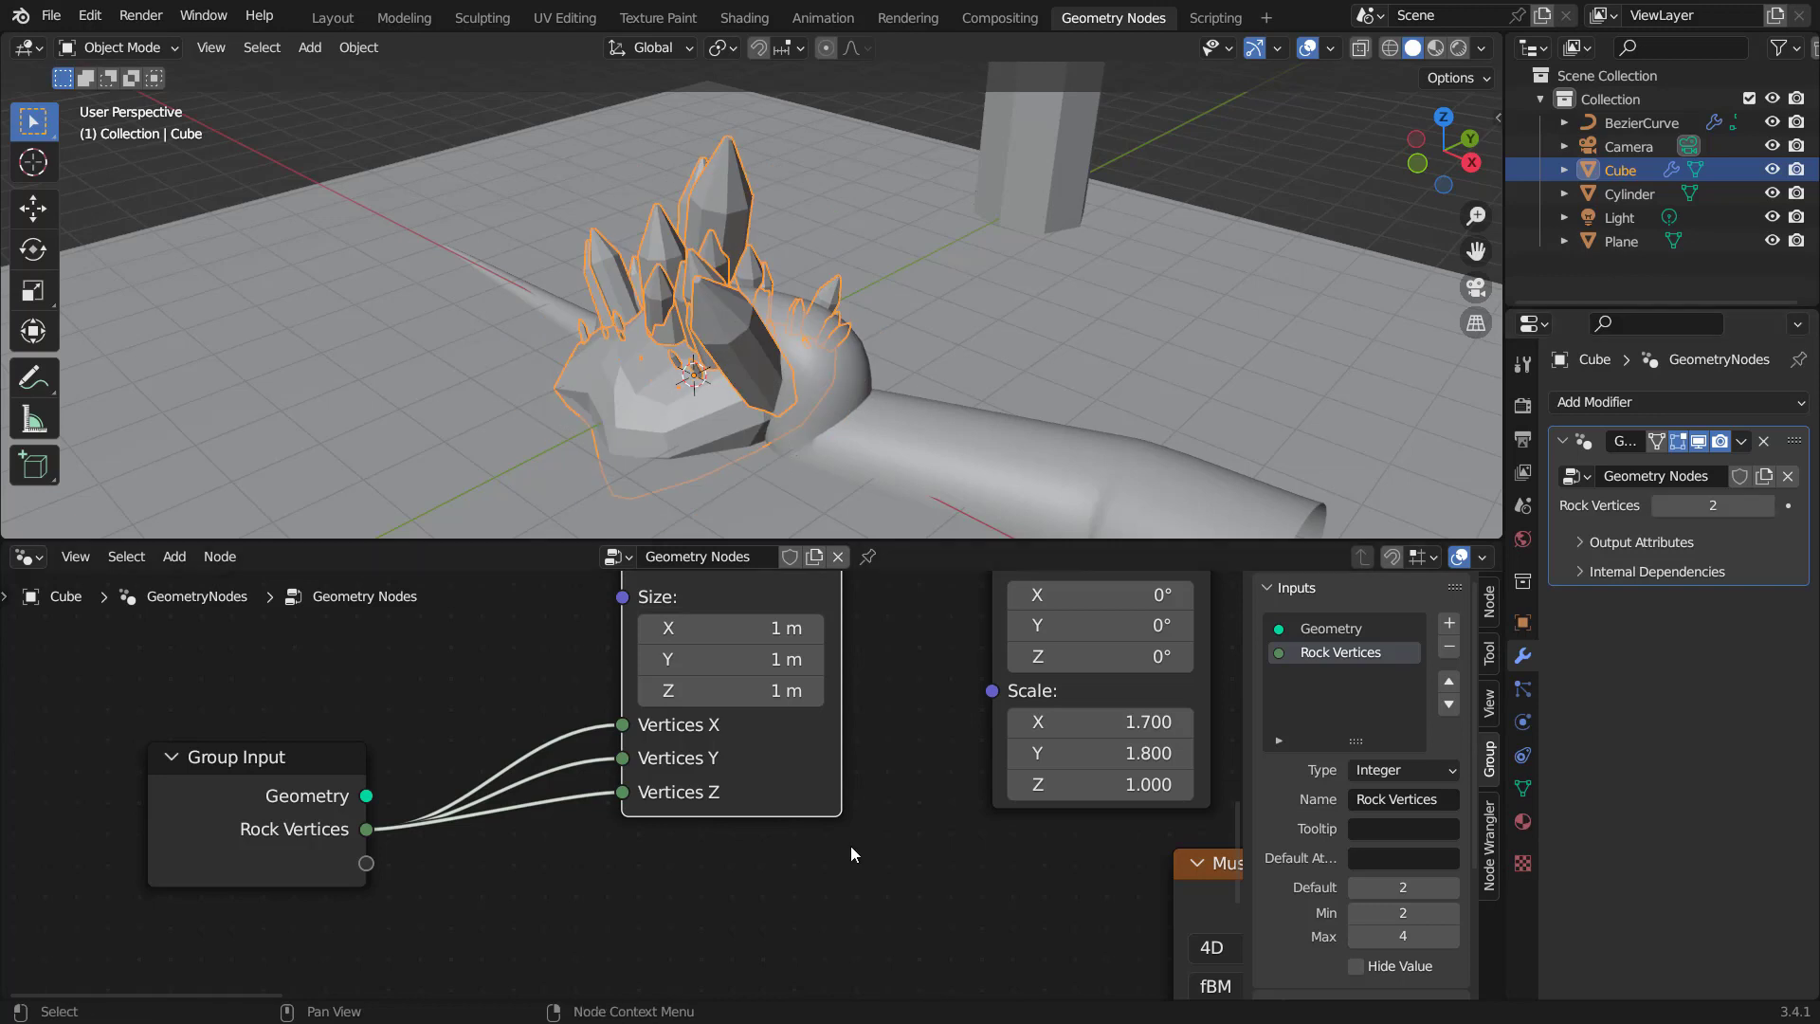
Move the Group Input node near the Musgrave Texture node and expose the texture's W value as a group input.
{"action": "scroll", "coordinate": [851, 844], "scroll_direction": "down", "scroll_amount": 4}
{"action": "middle_click_drag", "start_coordinate": [837, 829], "coordinate": [756, 750]}
{"action": "left_click_drag", "start_coordinate": [337, 750], "coordinate": [550, 852]}
{"action": "scroll", "coordinate": [702, 816], "scroll_direction": "up", "scroll_amount": 2}
{"action": "scroll", "coordinate": [963, 842], "scroll_direction": "up", "scroll_amount": 1}
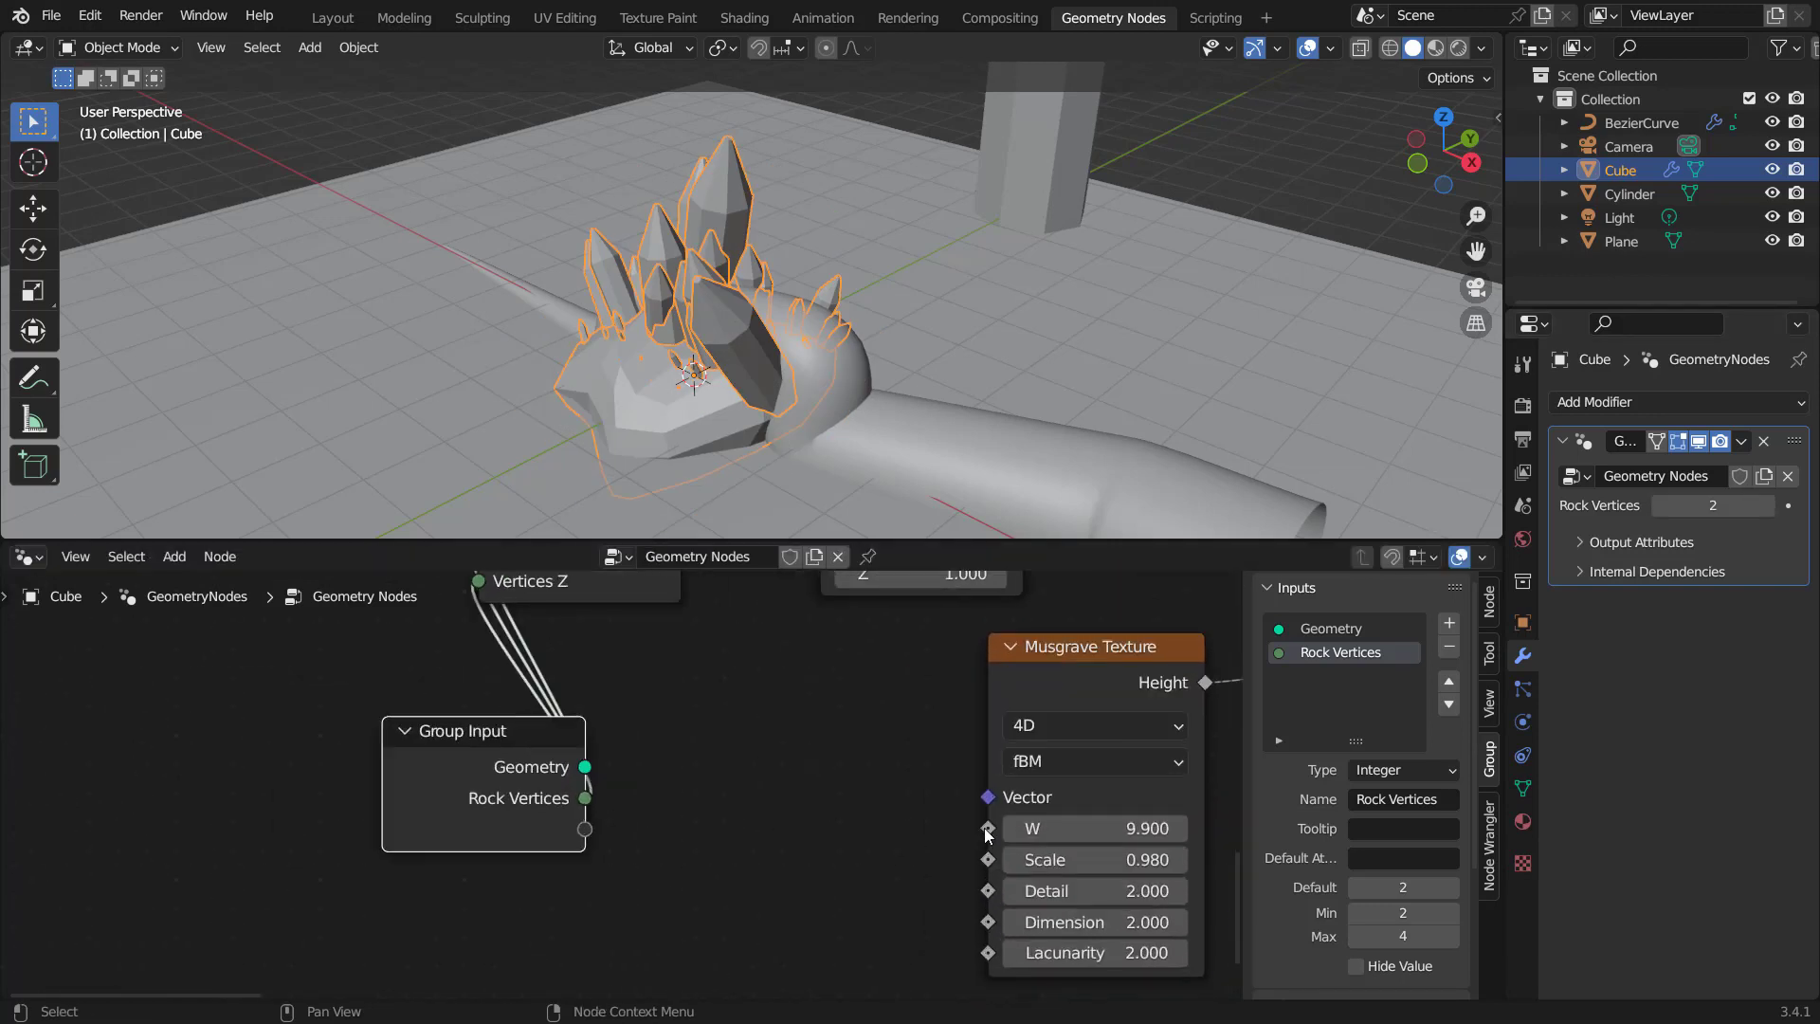
{"action": "left_click_drag", "start_coordinate": [987, 829], "coordinate": [585, 829]}
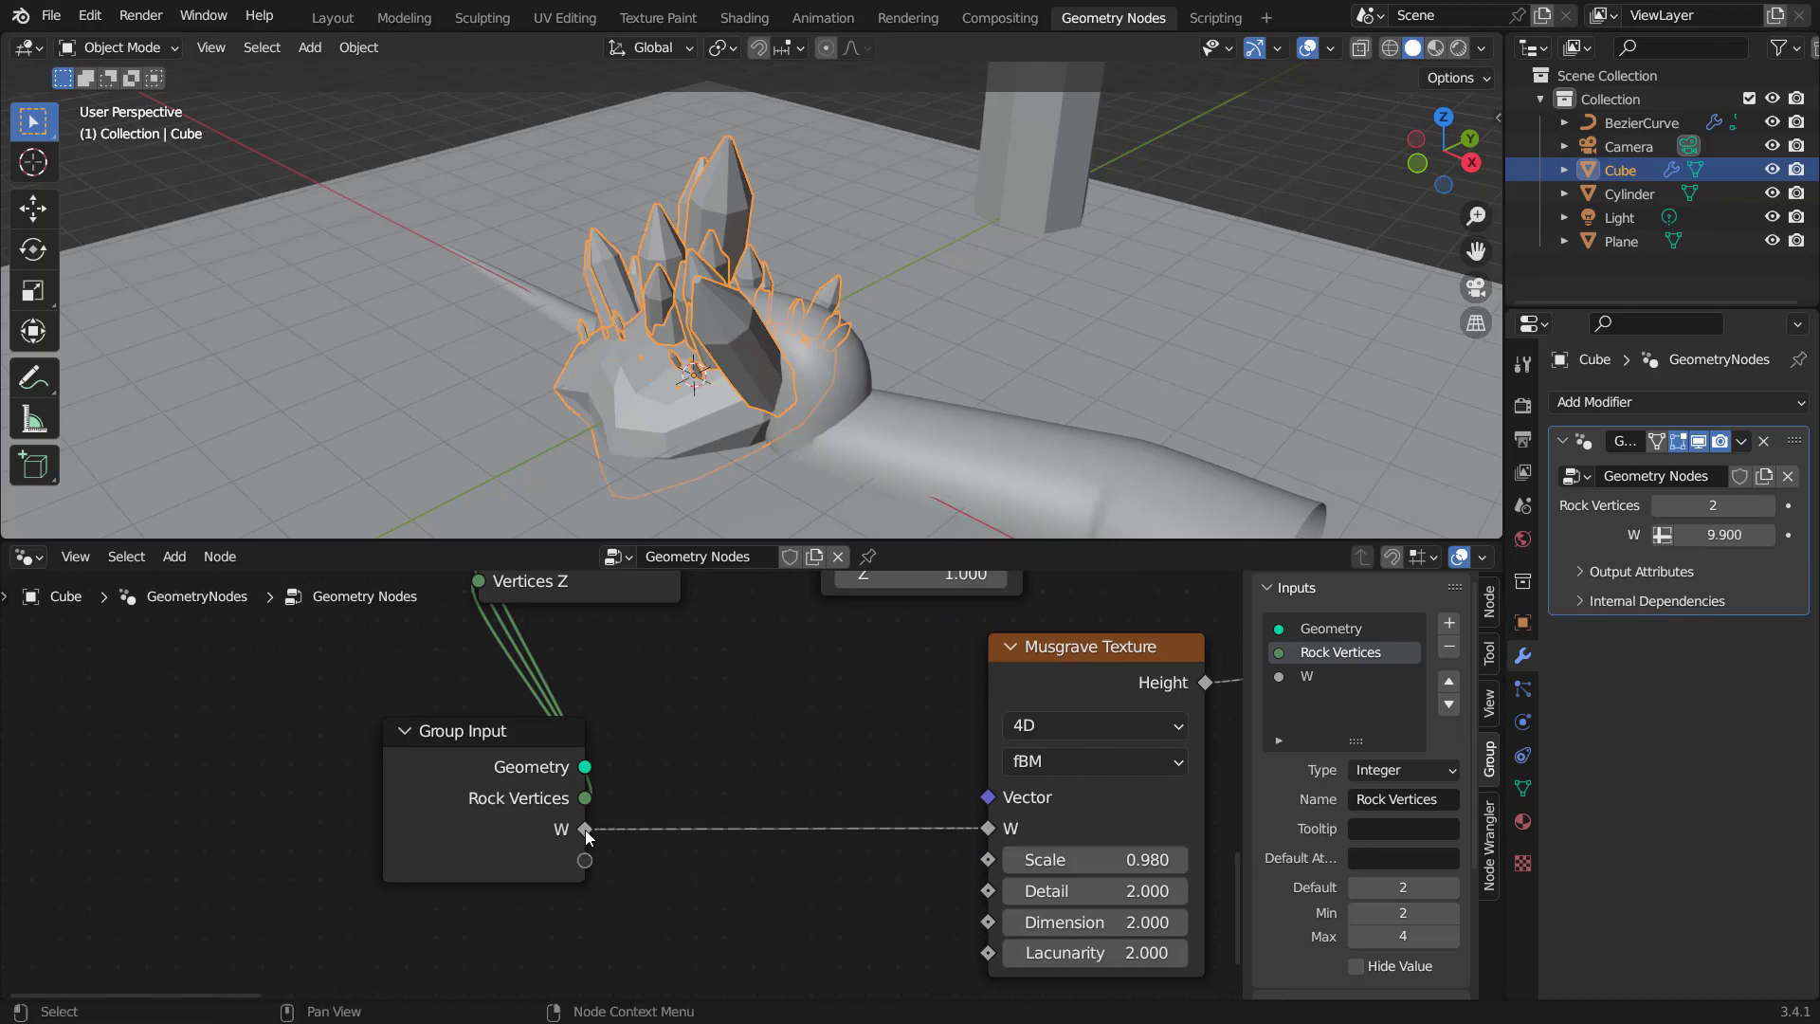
Rename the W group input as Rock Randomizer1 and set its modifier value to 13.050.
{"action": "double_click", "coordinate": [1309, 677]}
{"action": "type", "text": "Rock"}
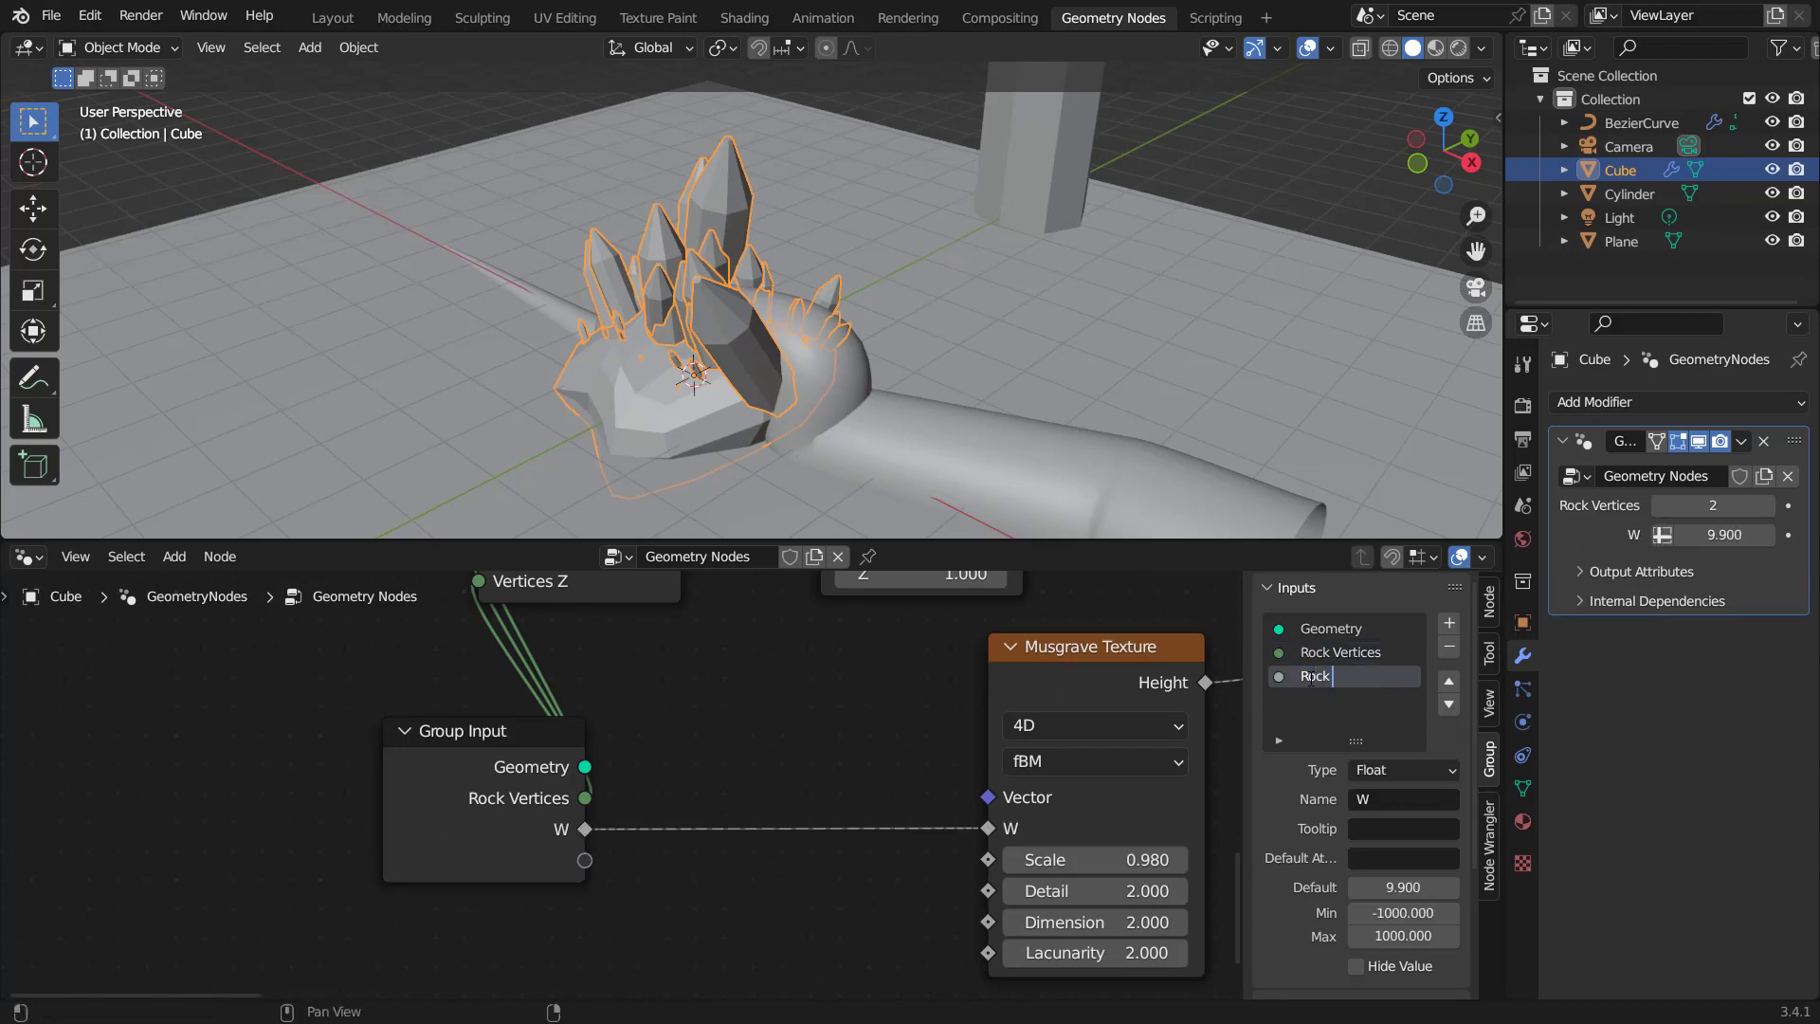
{"action": "type", "text": " Randomizer1"}
{"action": "key", "text": "Return"}
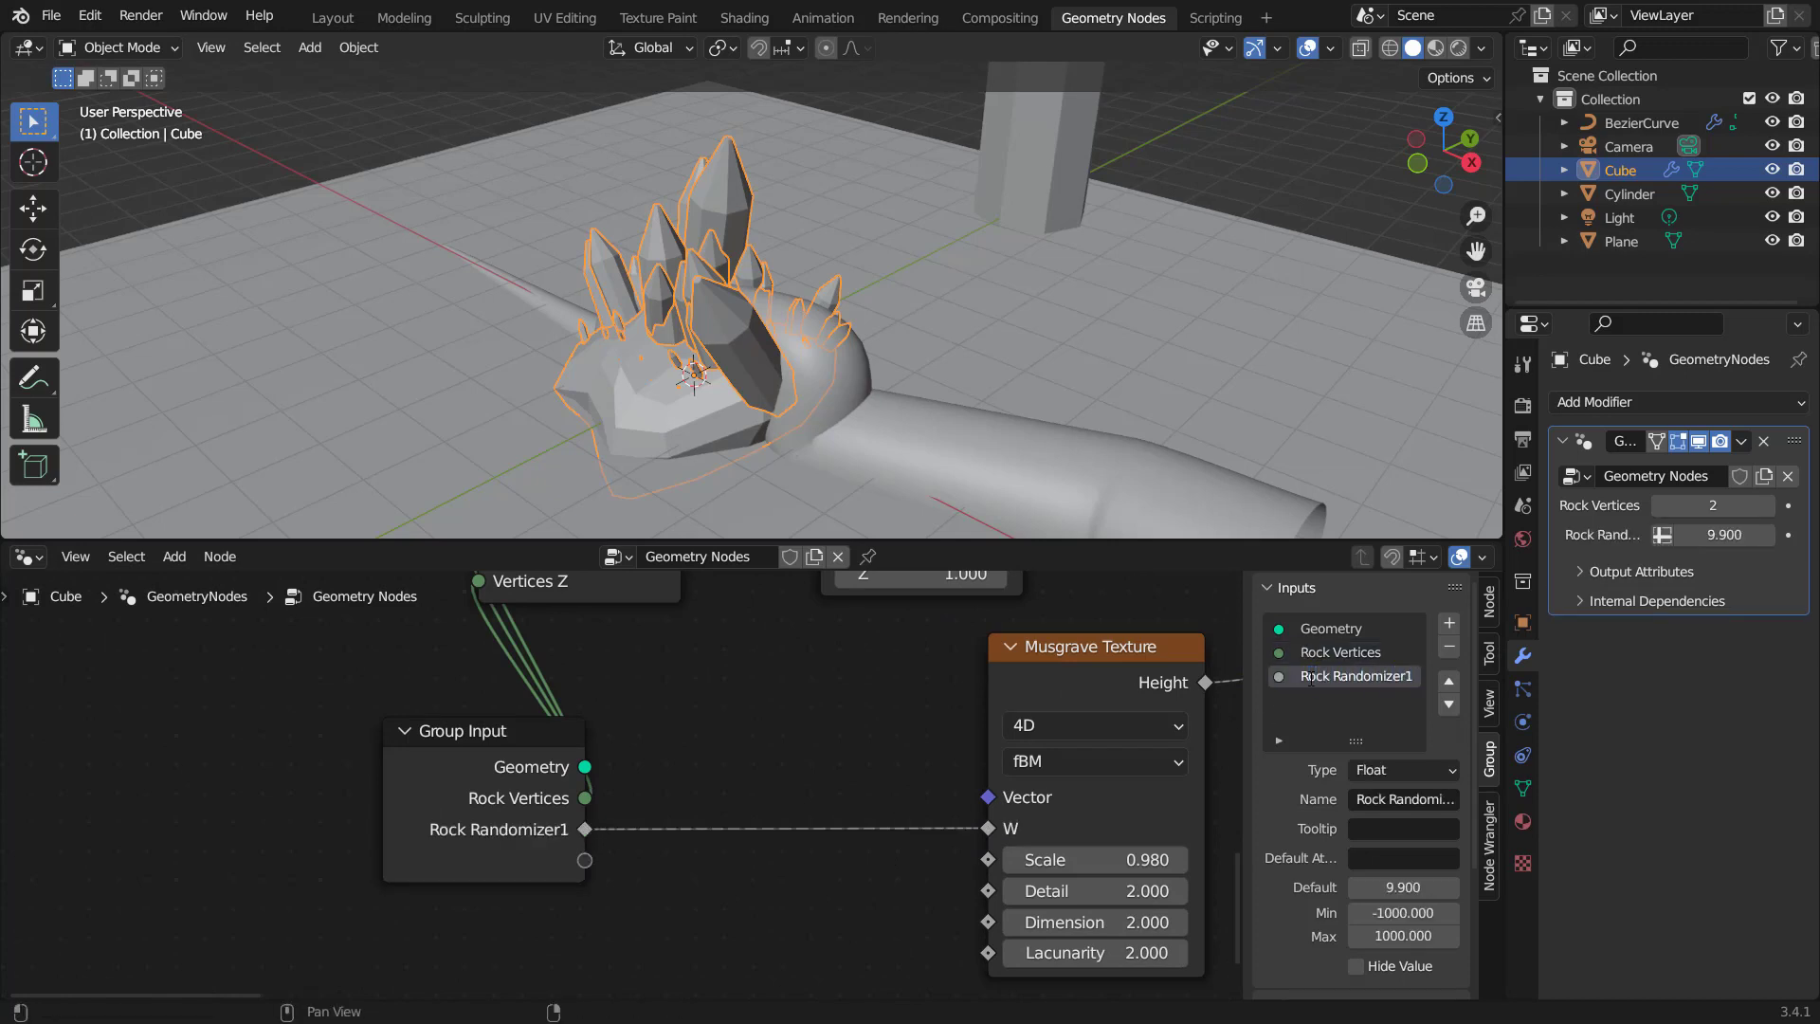
{"action": "left_click_drag", "start_coordinate": [1723, 535], "coordinate": [1772, 535]}
Expose the Musgrave Texture's Scale as a group input and rename it Rock Randomizer2.
{"action": "scroll", "coordinate": [804, 830], "scroll_direction": "up", "scroll_amount": 1}
{"action": "middle_click_drag", "start_coordinate": [804, 831], "coordinate": [783, 763]}
{"action": "left_click_drag", "start_coordinate": [983, 794], "coordinate": [547, 795]}
{"action": "double_click", "coordinate": [1341, 703]}
{"action": "type", "text": "Rock R"}
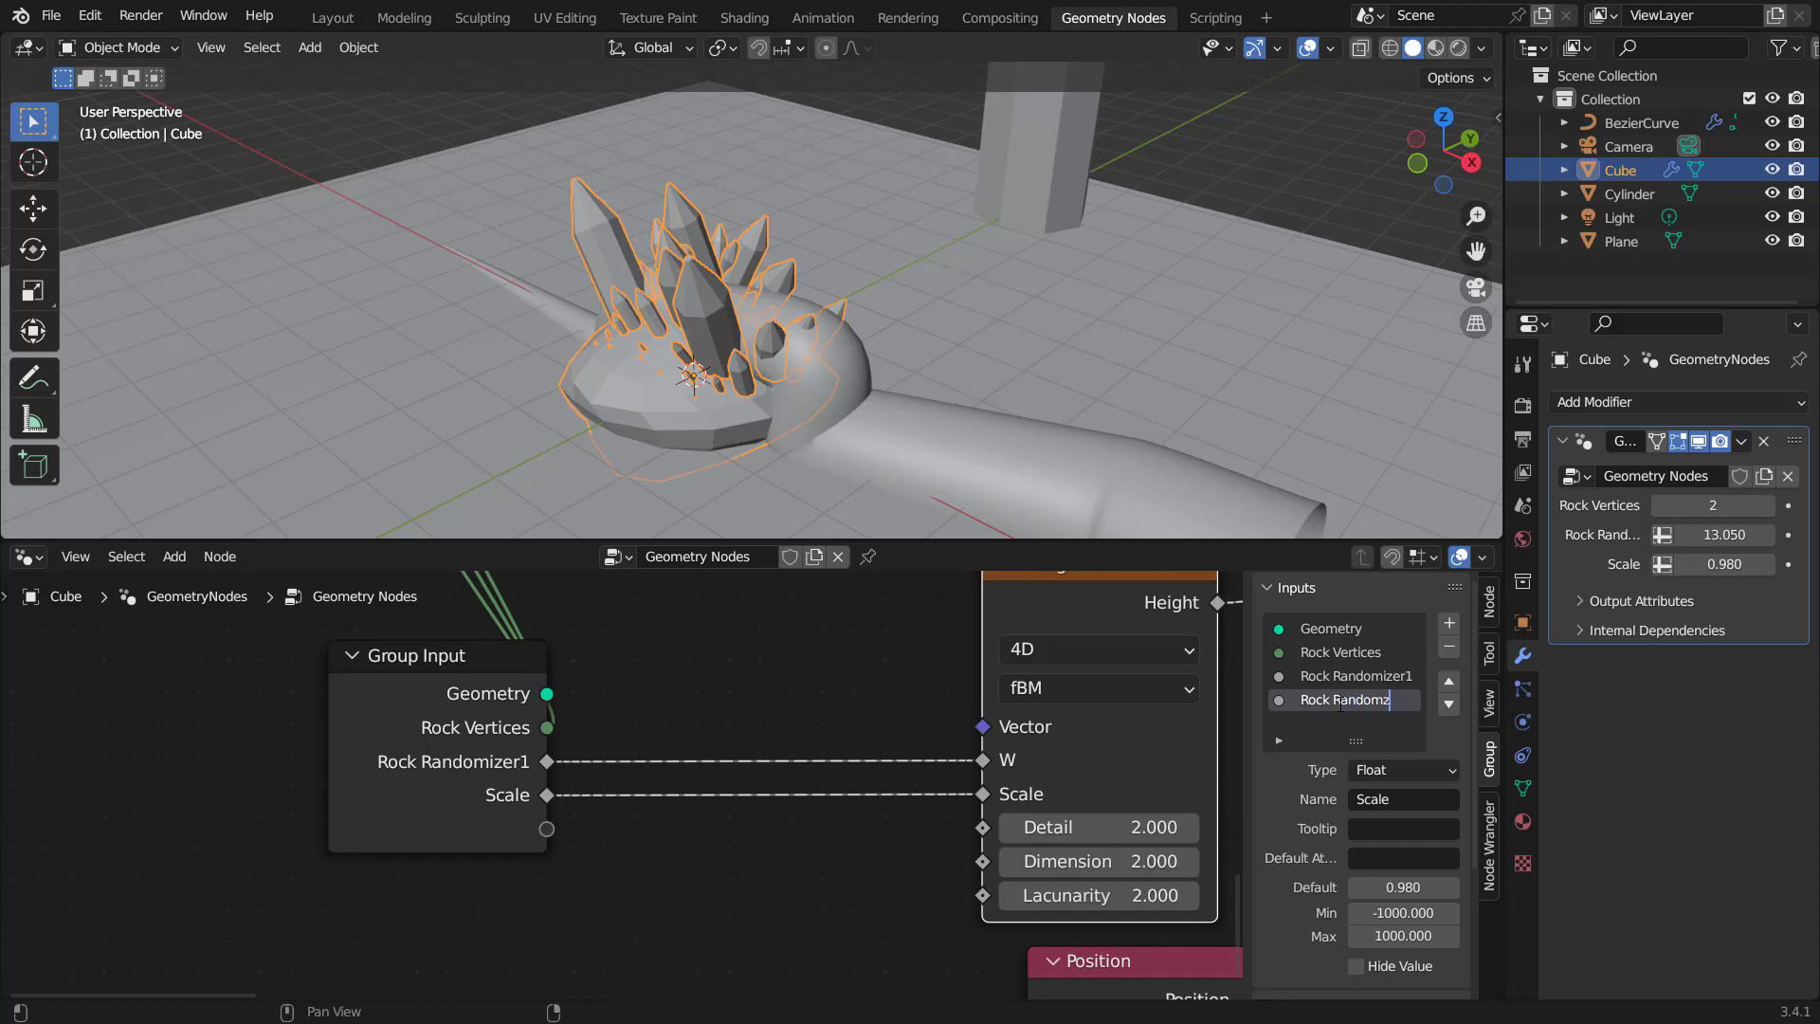
{"action": "type", "text": "andomizer2"}
{"action": "key", "text": "Return"}
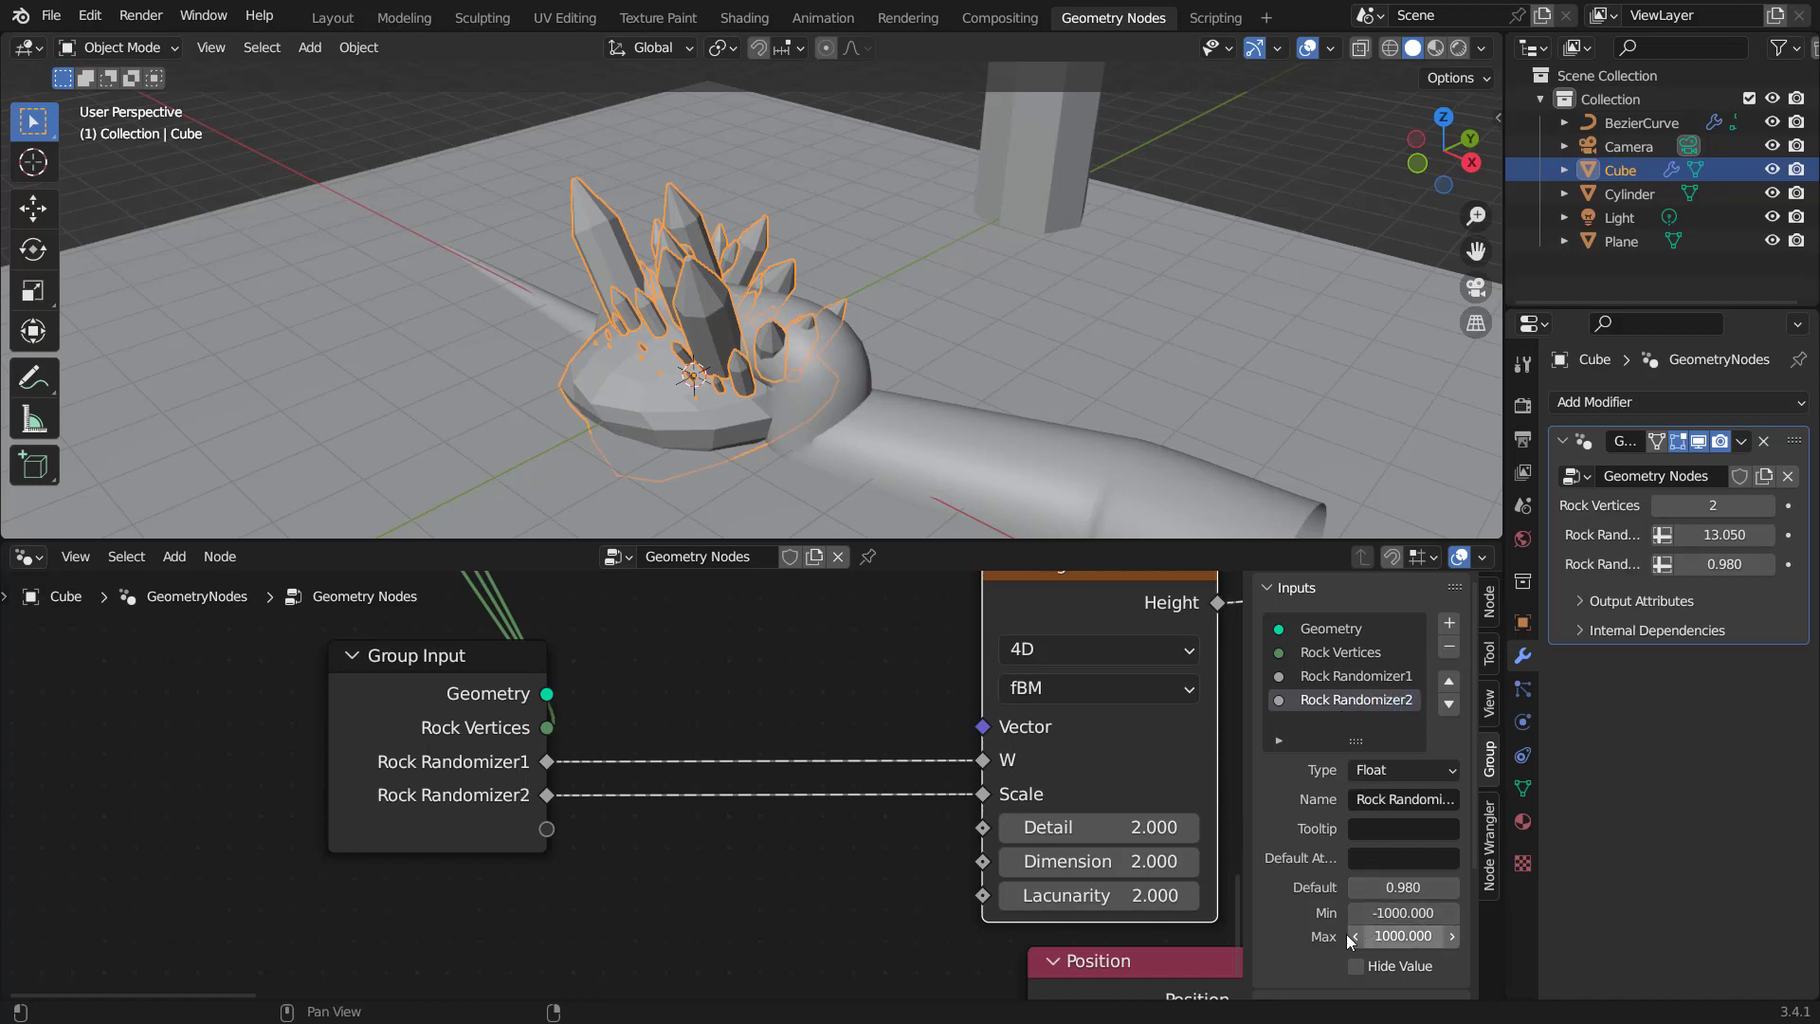
Set the Rock Randomizer2 input's minimum to 0.1 and its maximum to 3.
{"action": "left_click", "coordinate": [1387, 914]}
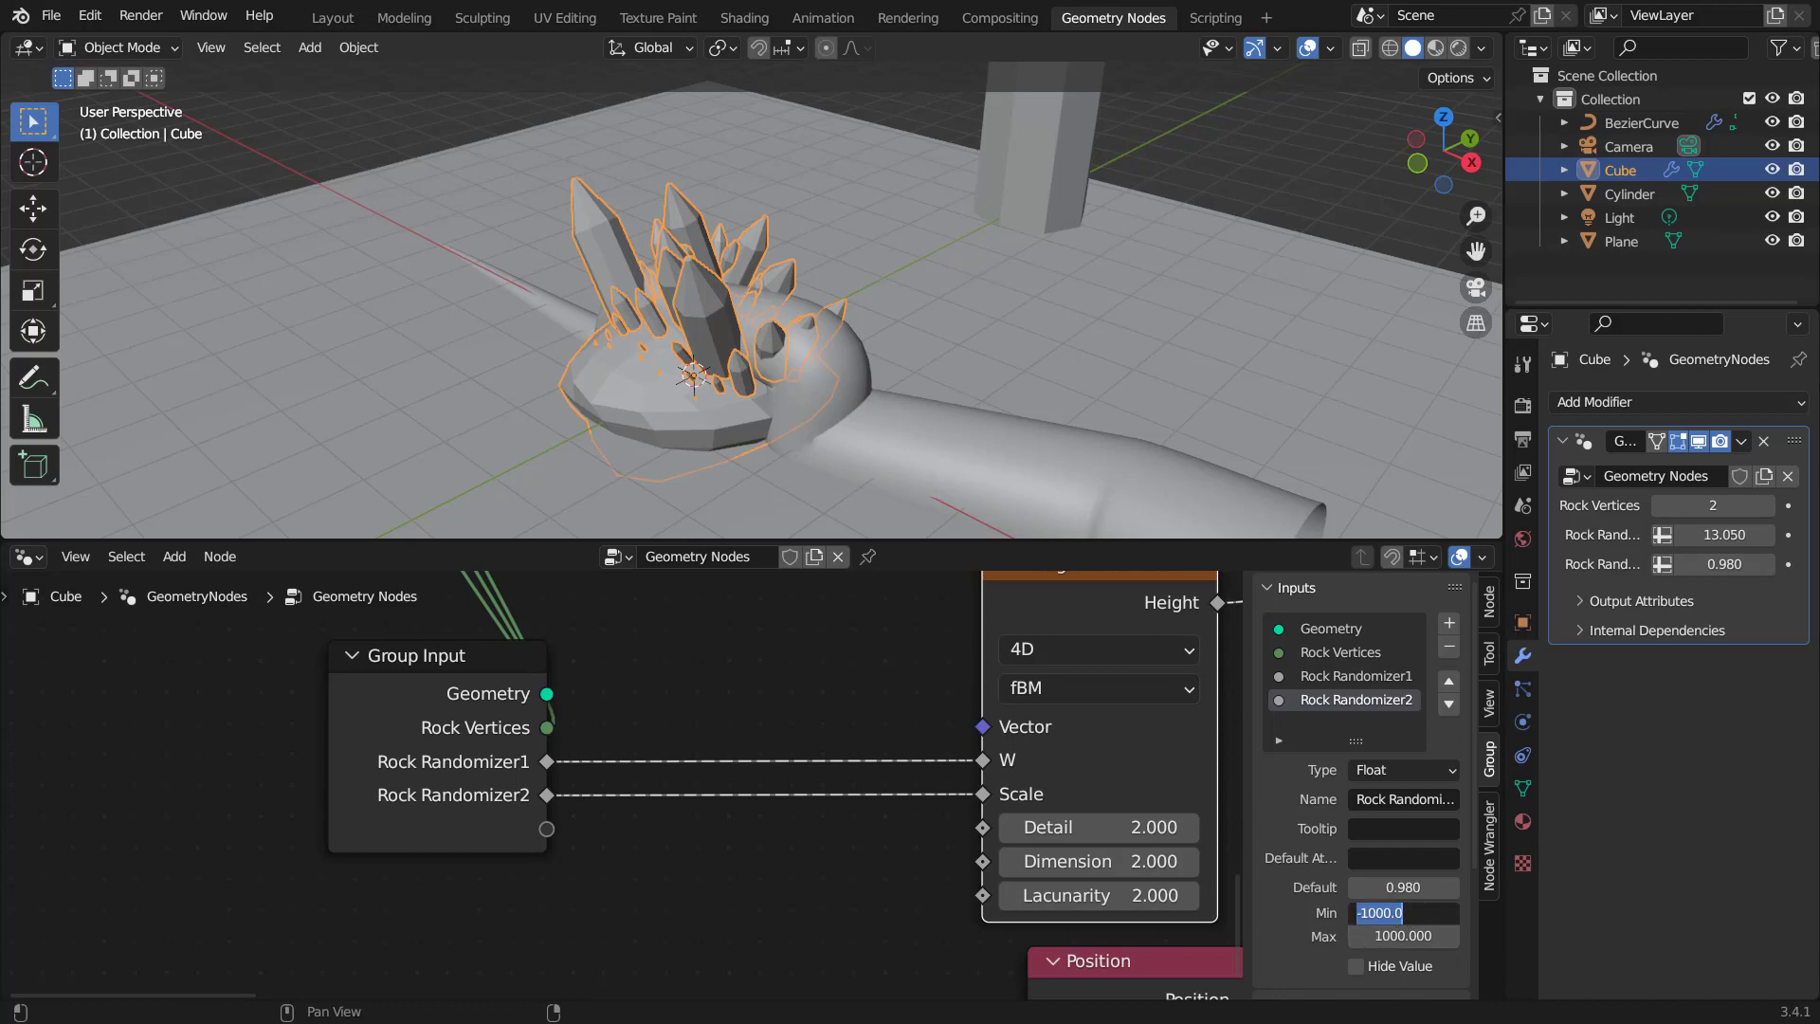
{"action": "type", "text": "0.1"}
{"action": "key", "text": "Return"}
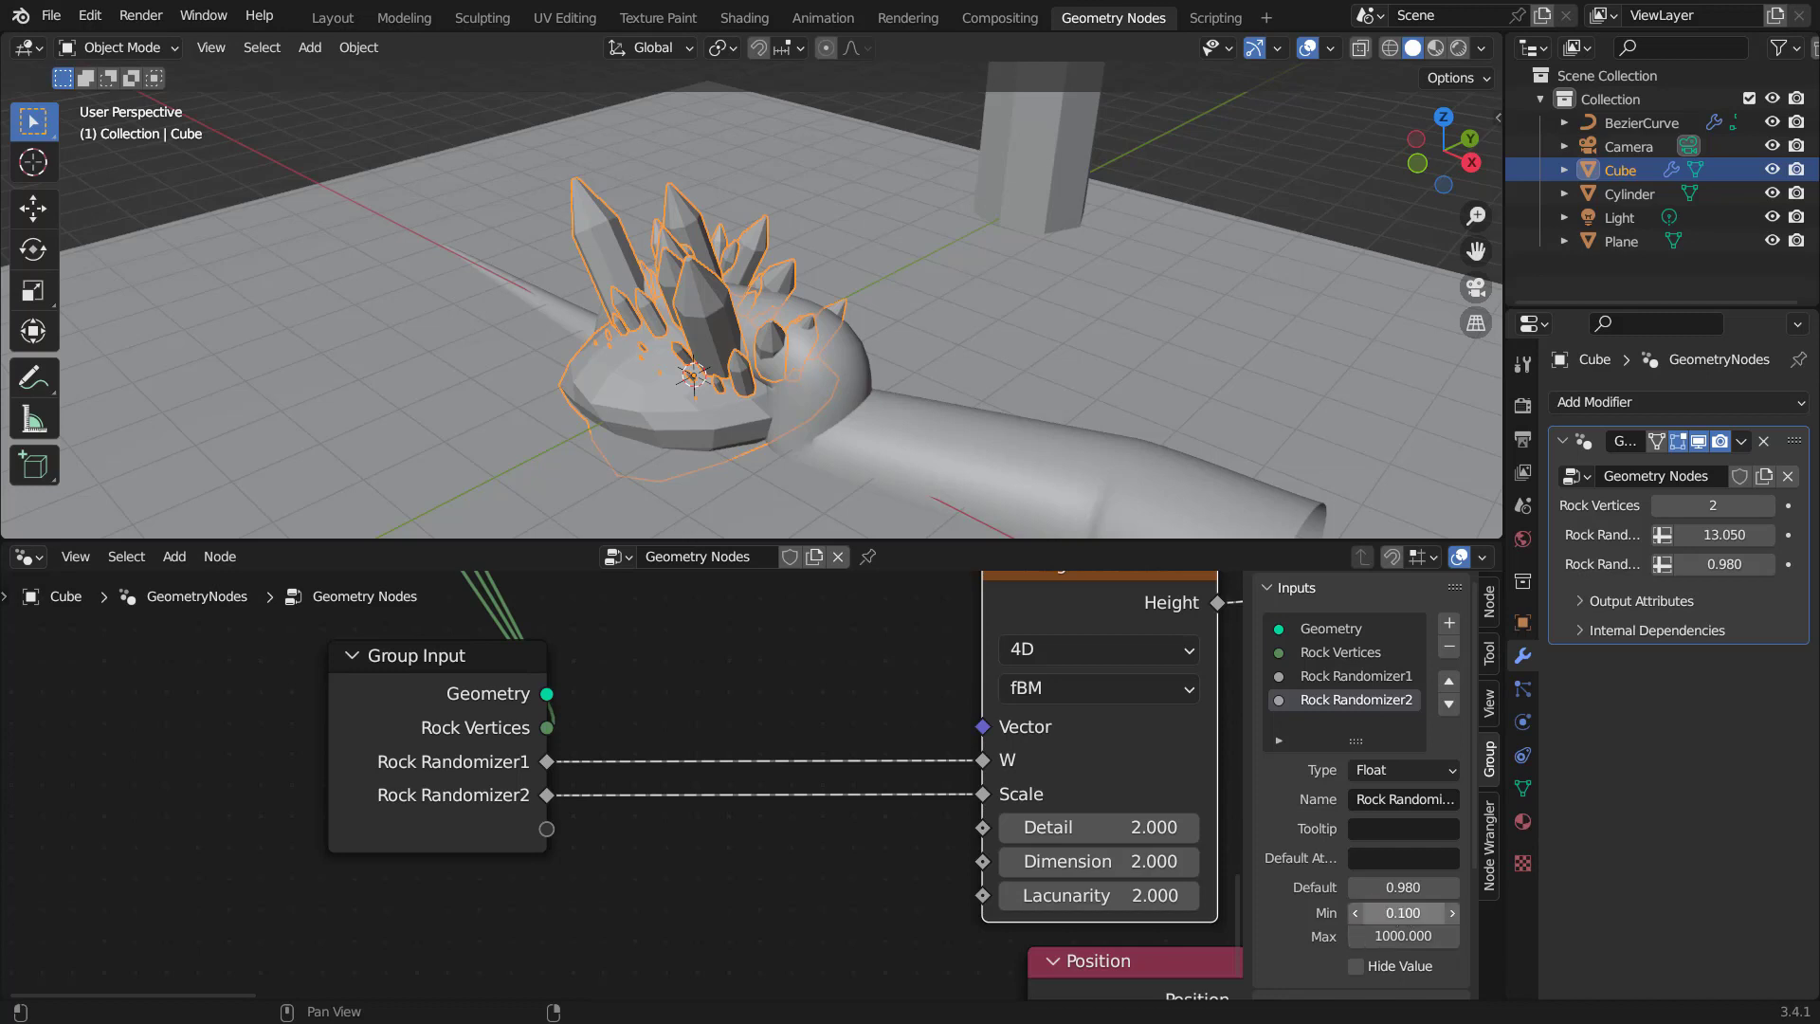
{"action": "left_click", "coordinate": [1403, 937]}
{"action": "type", "text": "3"}
{"action": "key", "text": "Return"}
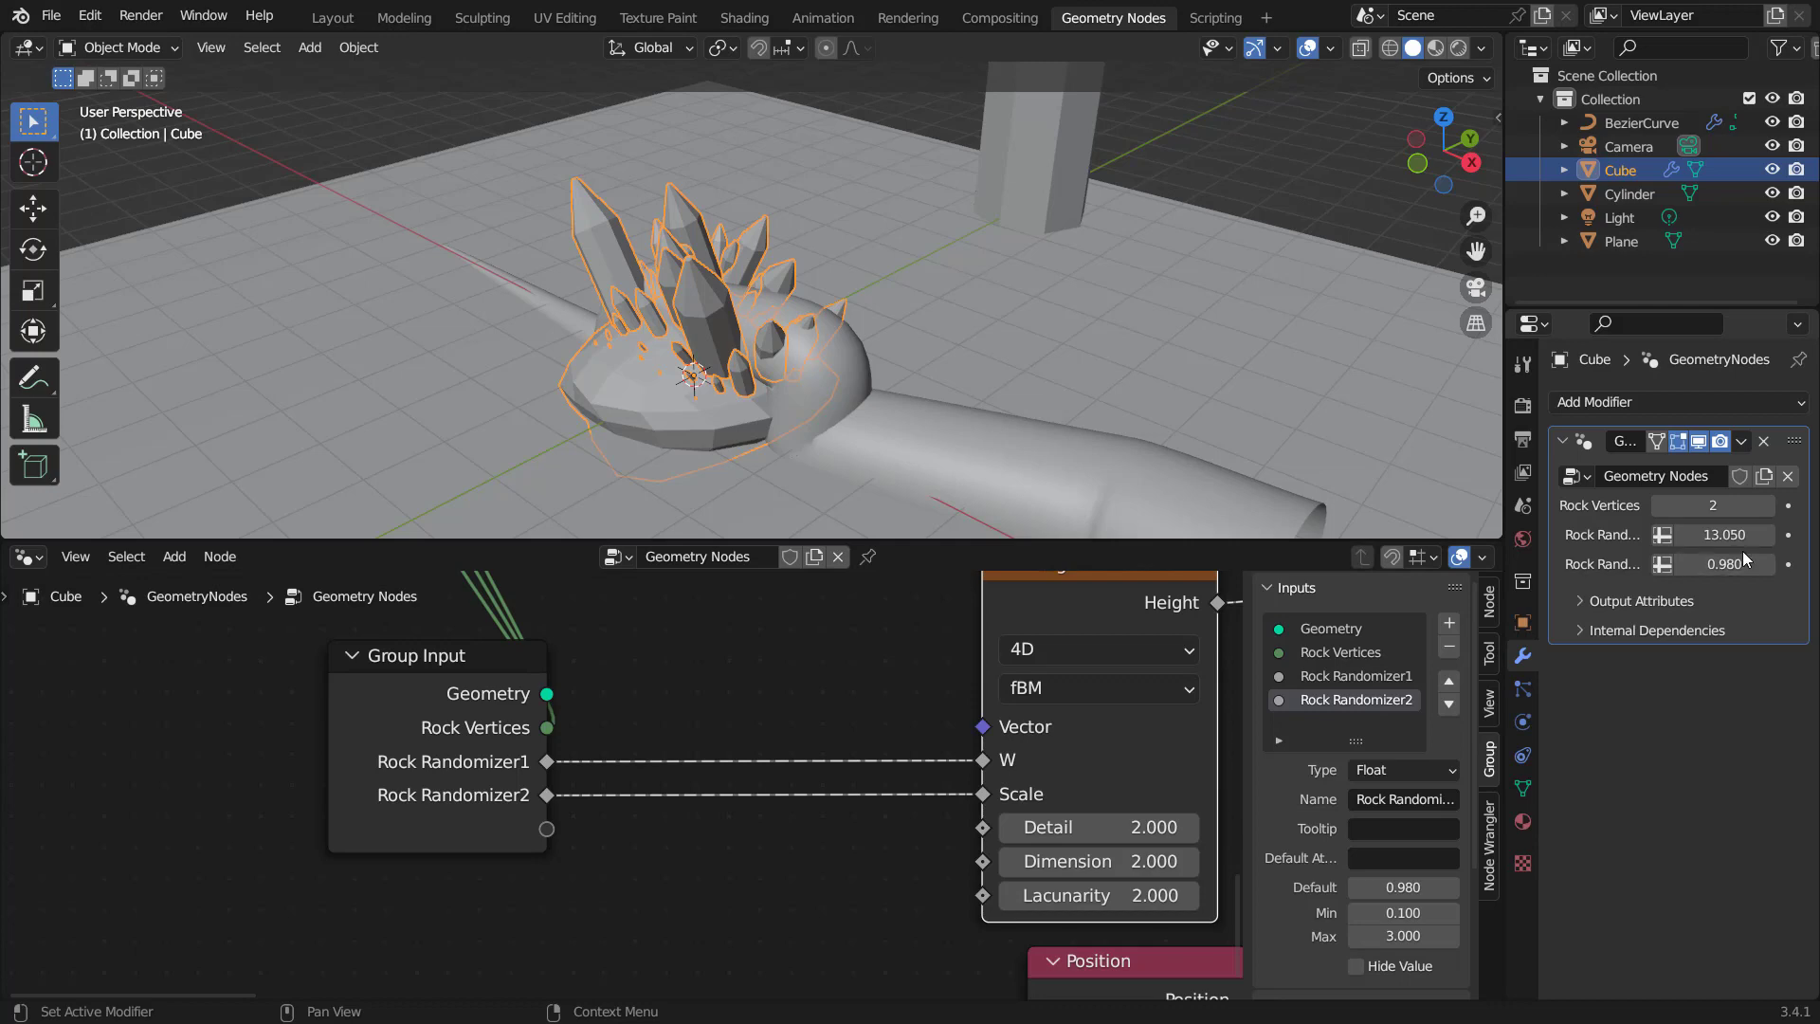
Set the rock's second Rock Randomizer value to 1.600.
{"action": "left_click", "coordinate": [1681, 564]}
{"action": "left_click_drag", "start_coordinate": [1725, 564], "coordinate": [1773, 564]}
Expose the Transform node's scale as a new group input and set the rock's scale to 1.970 in X and 2.270 in Y.
{"action": "scroll", "coordinate": [554, 749], "scroll_direction": "down", "scroll_amount": 4}
{"action": "middle_click_drag", "start_coordinate": [704, 702], "coordinate": [838, 799]}
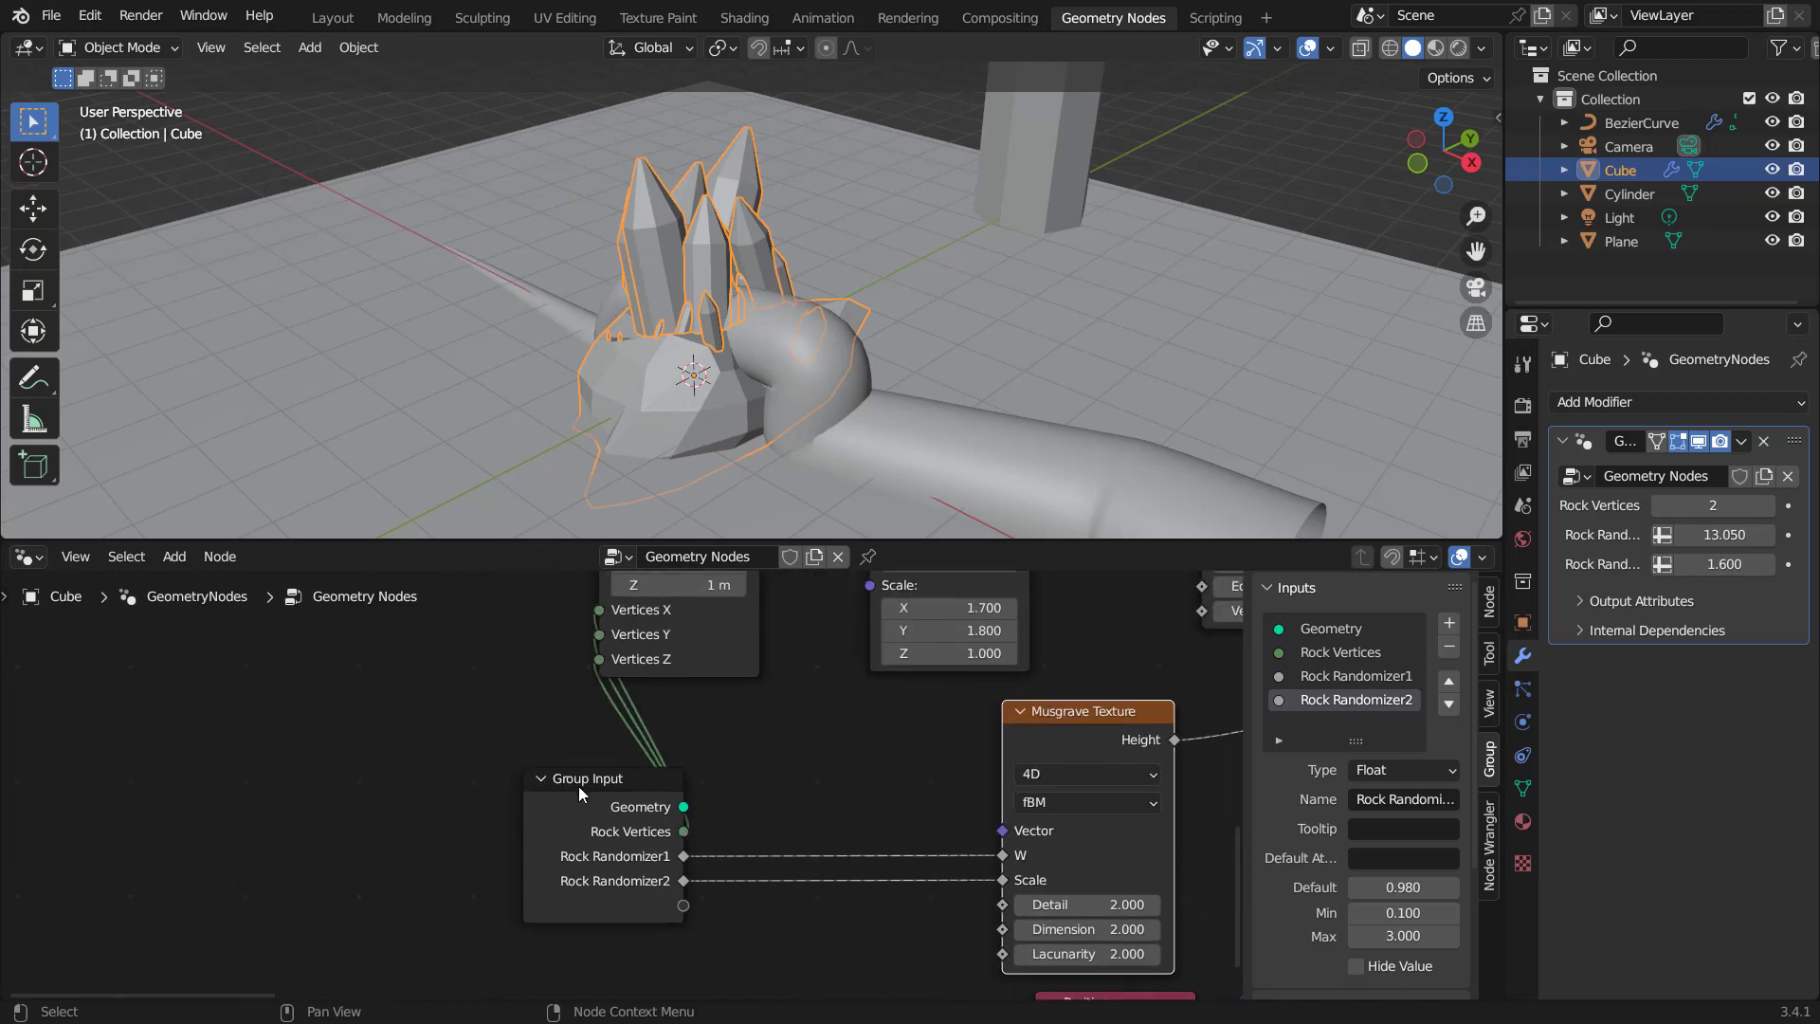
{"action": "left_click_drag", "start_coordinate": [579, 787], "coordinate": [409, 652]}
{"action": "middle_click_drag", "start_coordinate": [674, 698], "coordinate": [774, 830]}
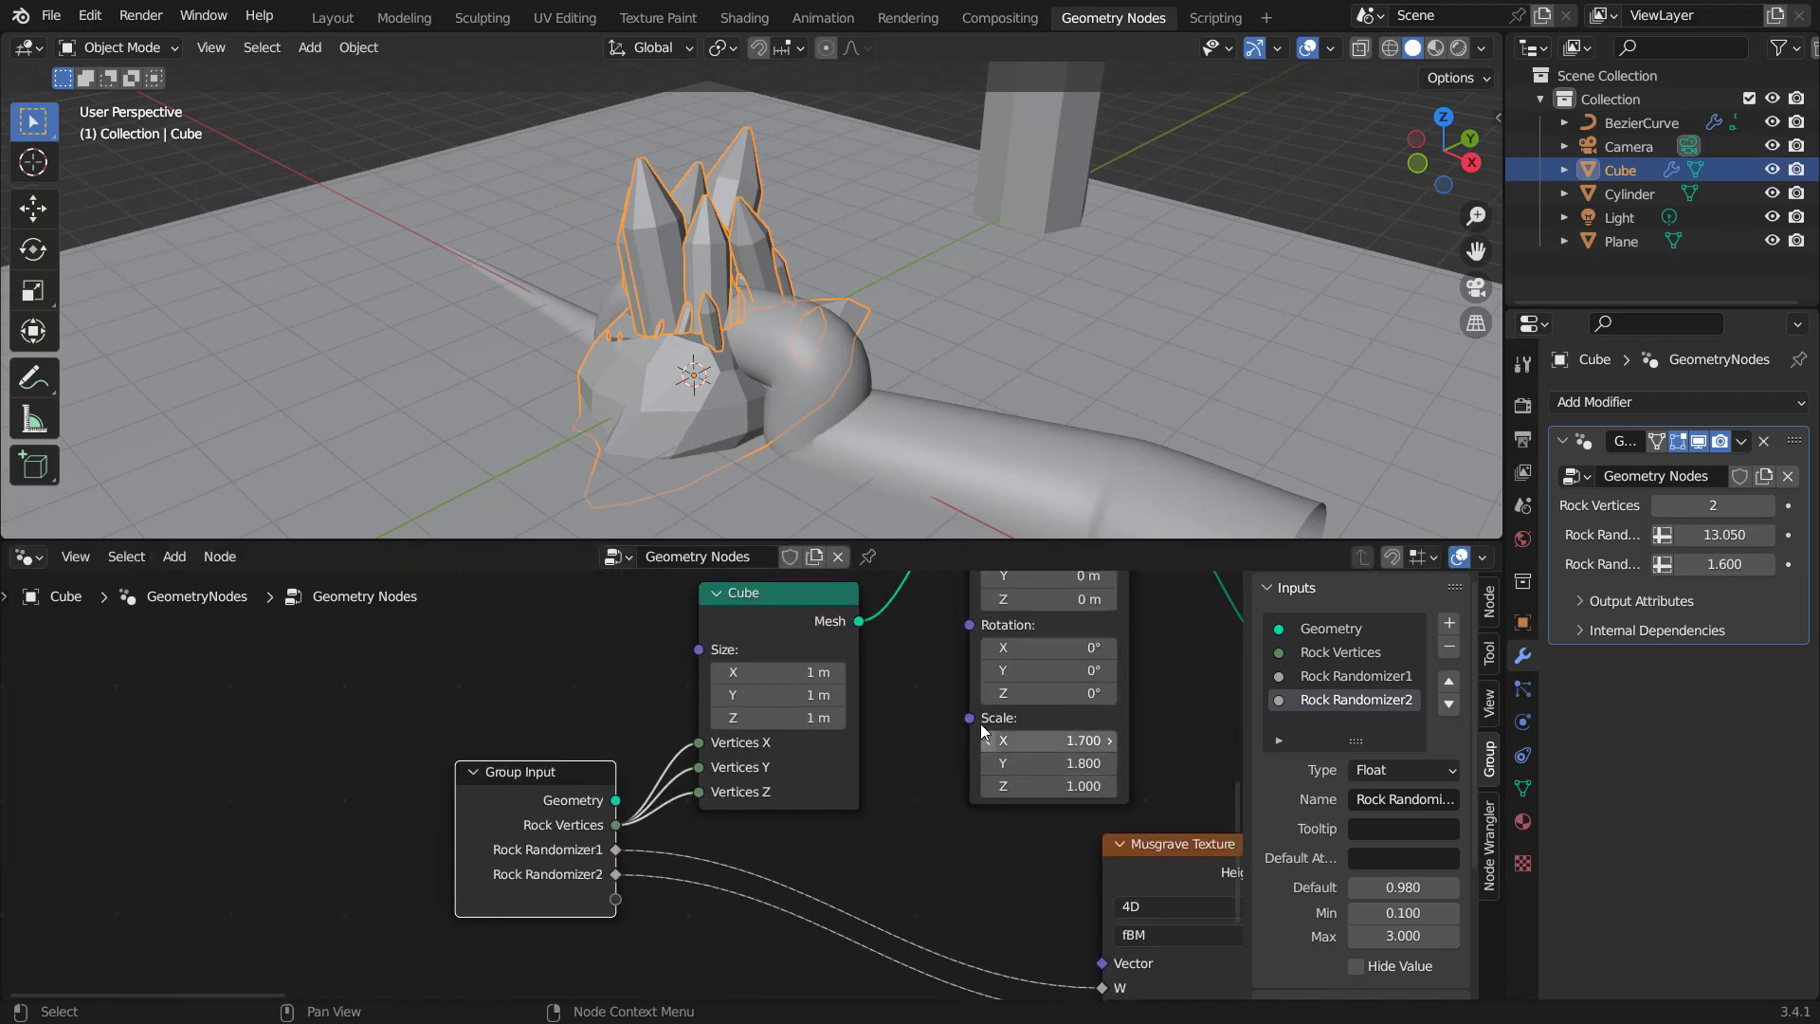
{"action": "left_click_drag", "start_coordinate": [969, 717], "coordinate": [605, 891]}
{"action": "left_click_drag", "start_coordinate": [1692, 594], "coordinate": [1743, 616]}
Duplicate the rock to the plane's lower-left area in top view, giving the copy Scale X 3.010 and Rock Randomizers of 11.480 and 1.332.
{"action": "middle_click_drag", "start_coordinate": [995, 308], "coordinate": [863, 270]}
{"action": "scroll", "coordinate": [1056, 290], "scroll_direction": "down", "scroll_amount": 3}
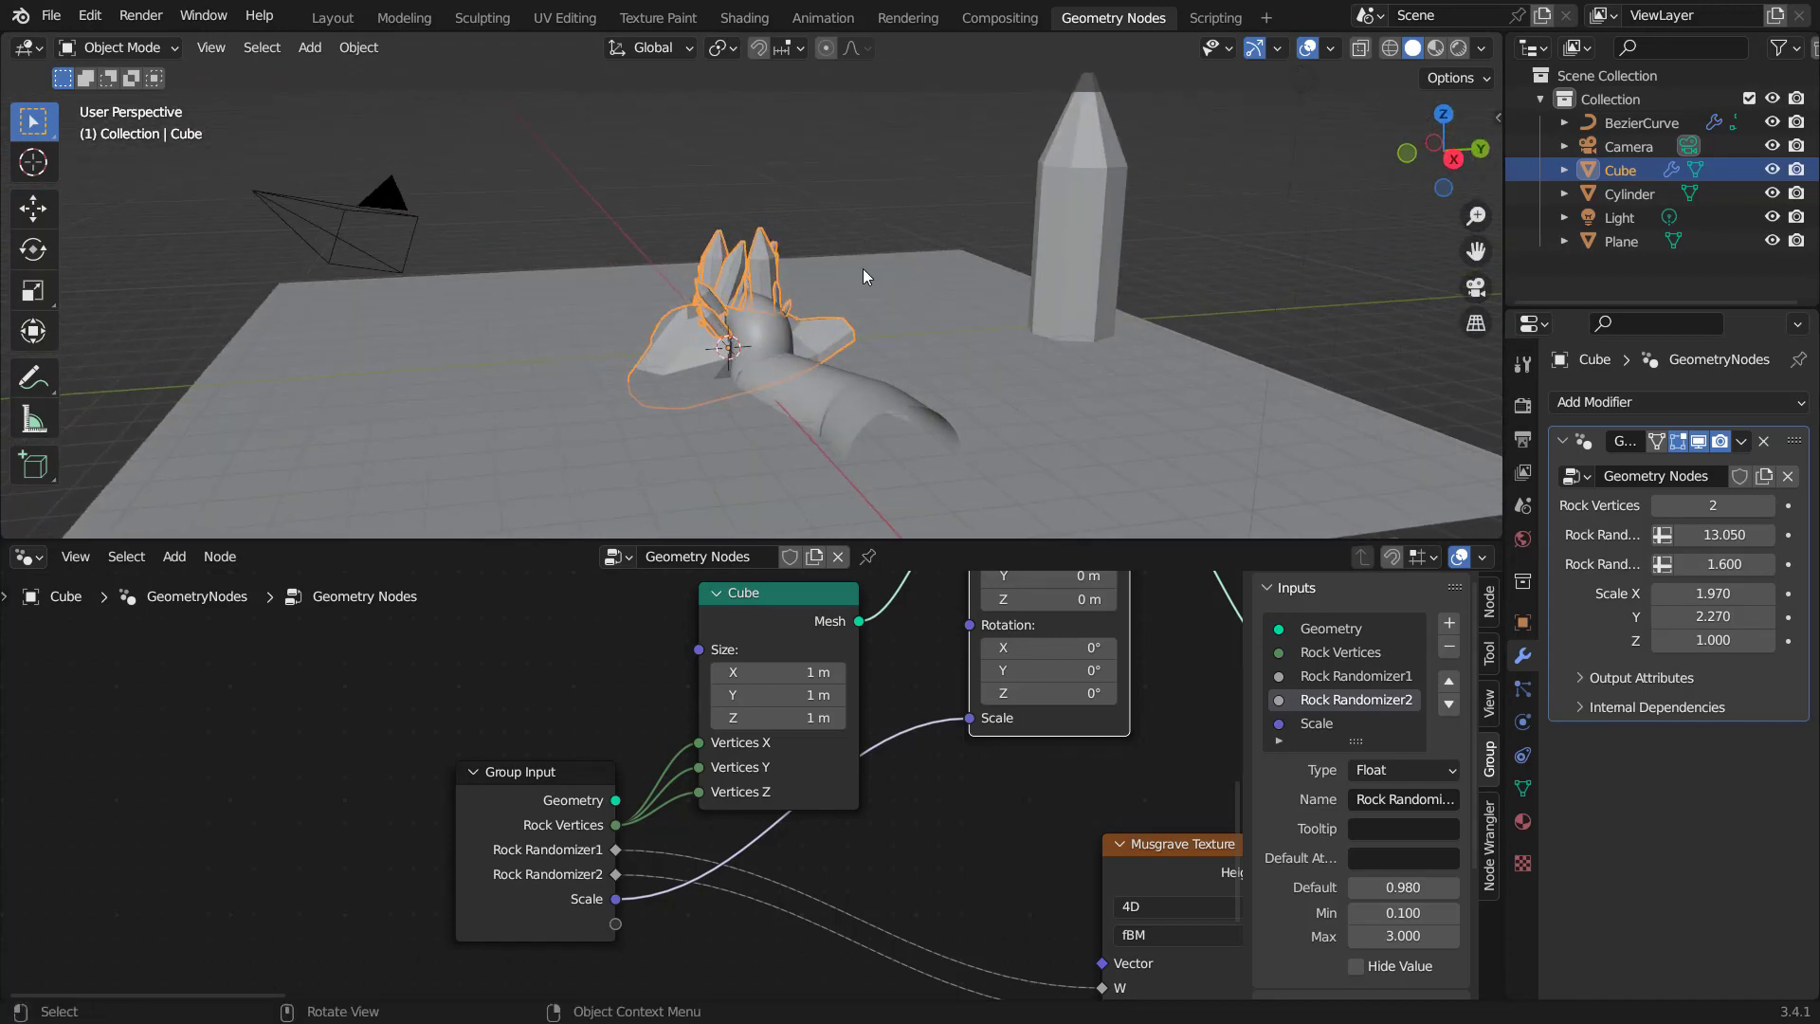
{"action": "scroll", "coordinate": [777, 315], "scroll_direction": "up", "scroll_amount": 3}
{"action": "key", "text": "KP_7"}
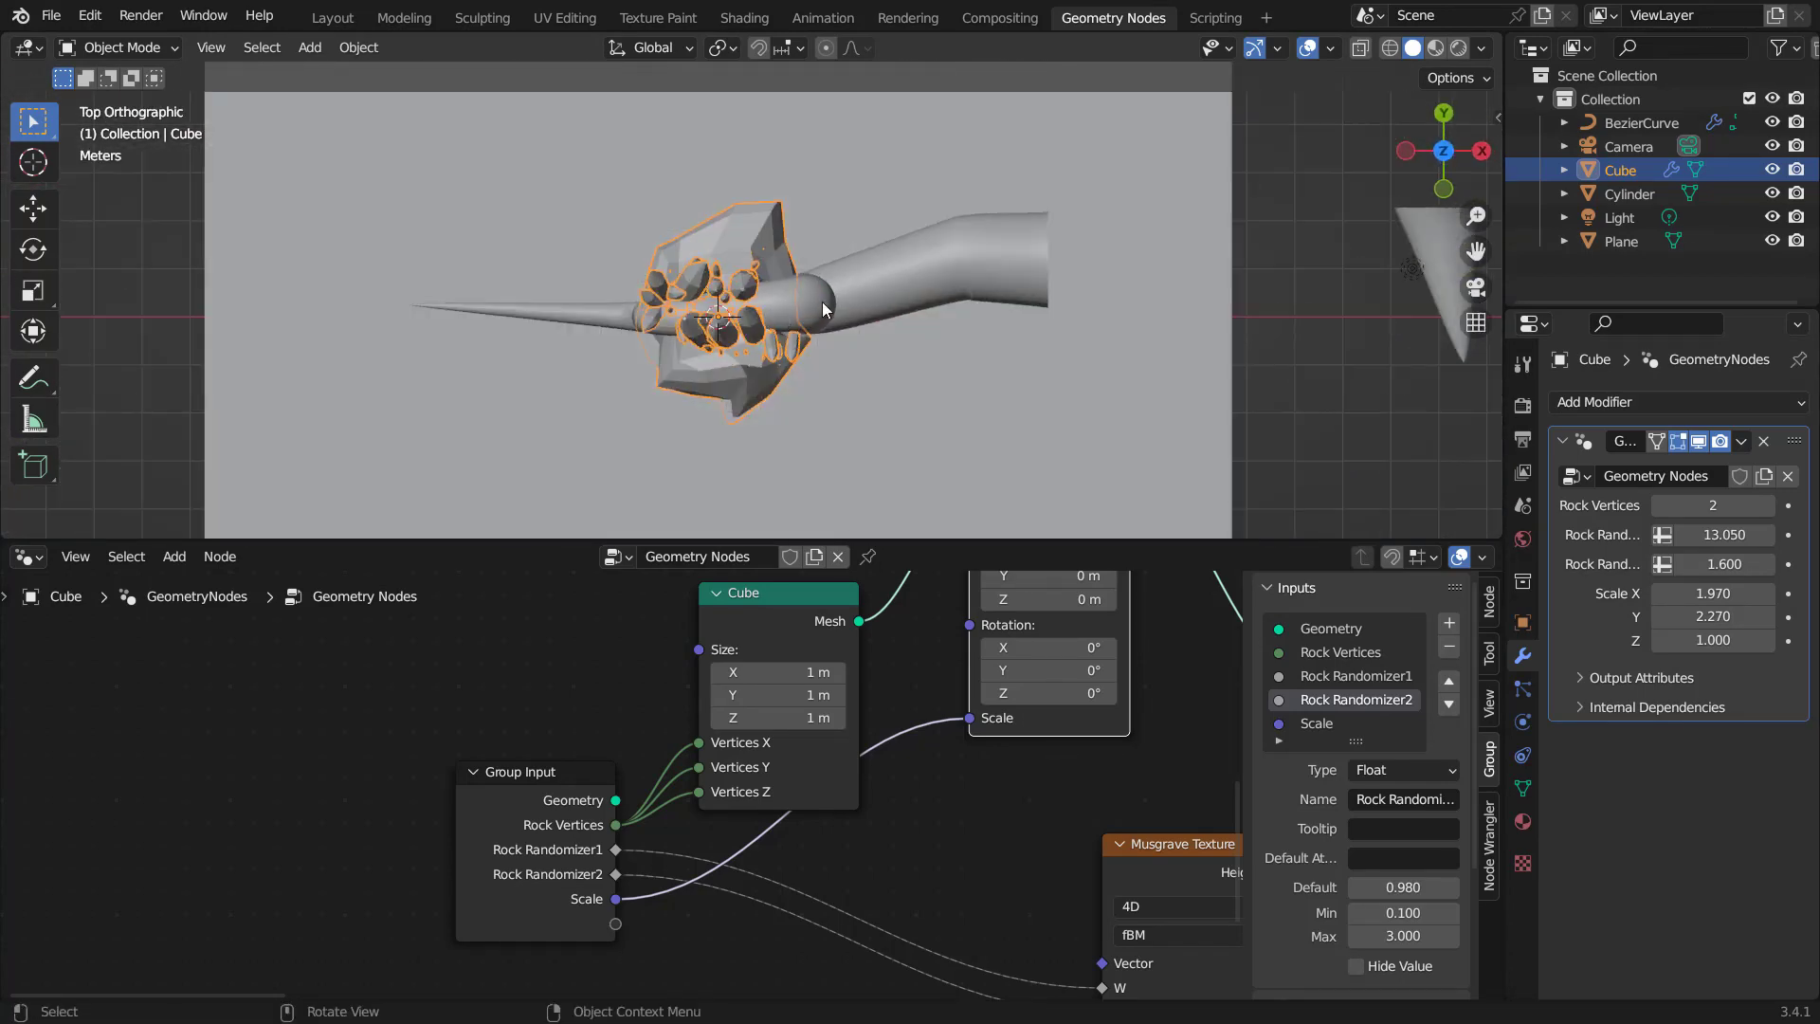
{"action": "scroll", "coordinate": [796, 274], "scroll_direction": "down", "scroll_amount": 2}
{"action": "key", "text": "shift+d"}
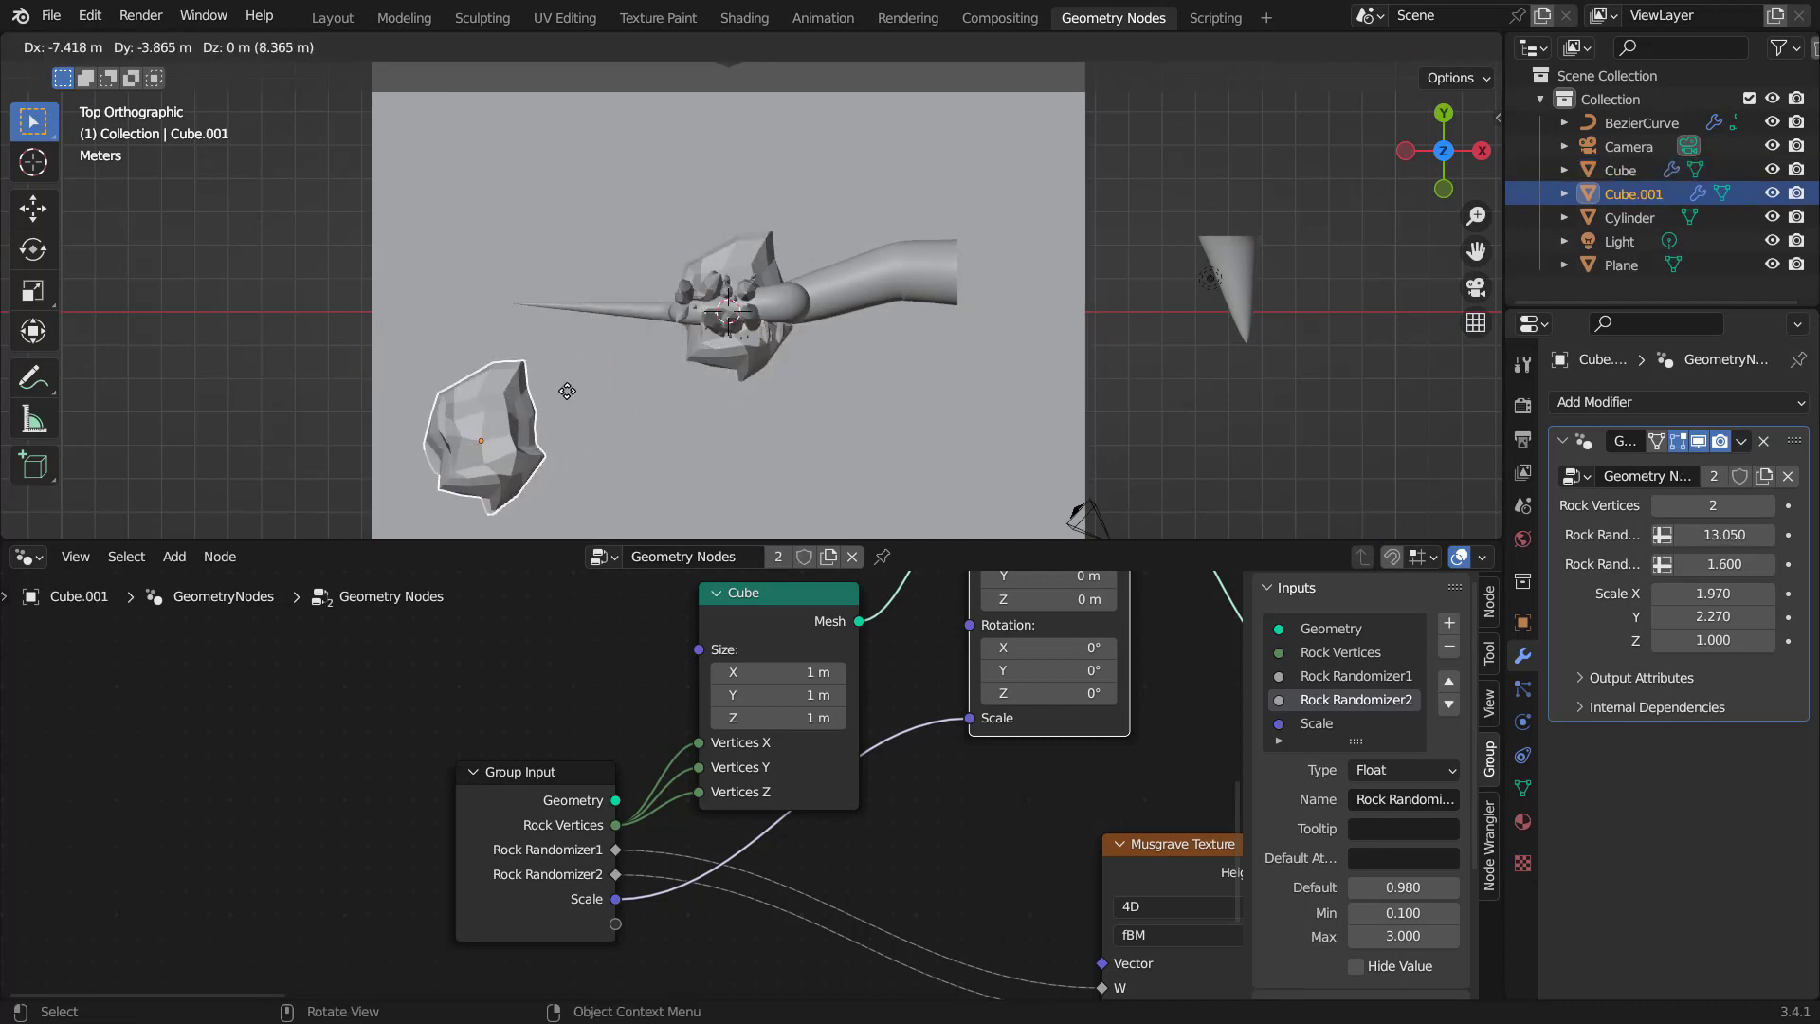
{"action": "left_click", "coordinate": [583, 383]}
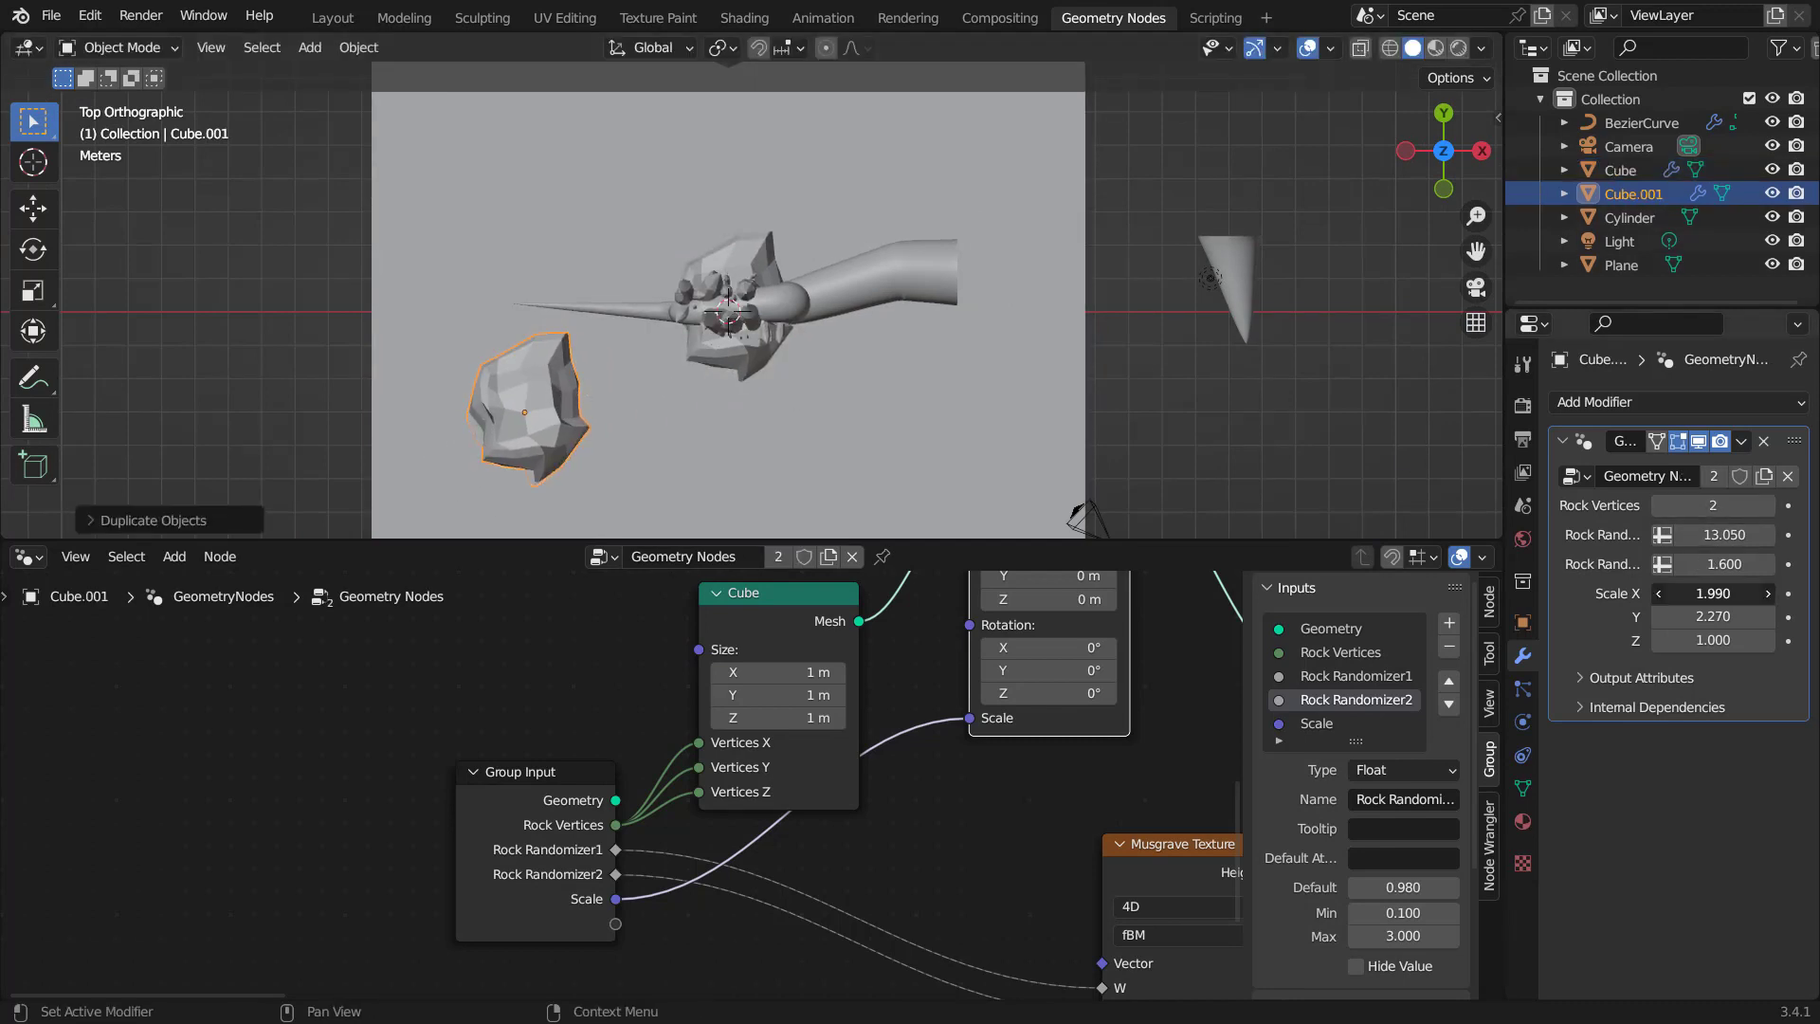
{"action": "left_click_drag", "start_coordinate": [1713, 593], "coordinate": [1773, 593]}
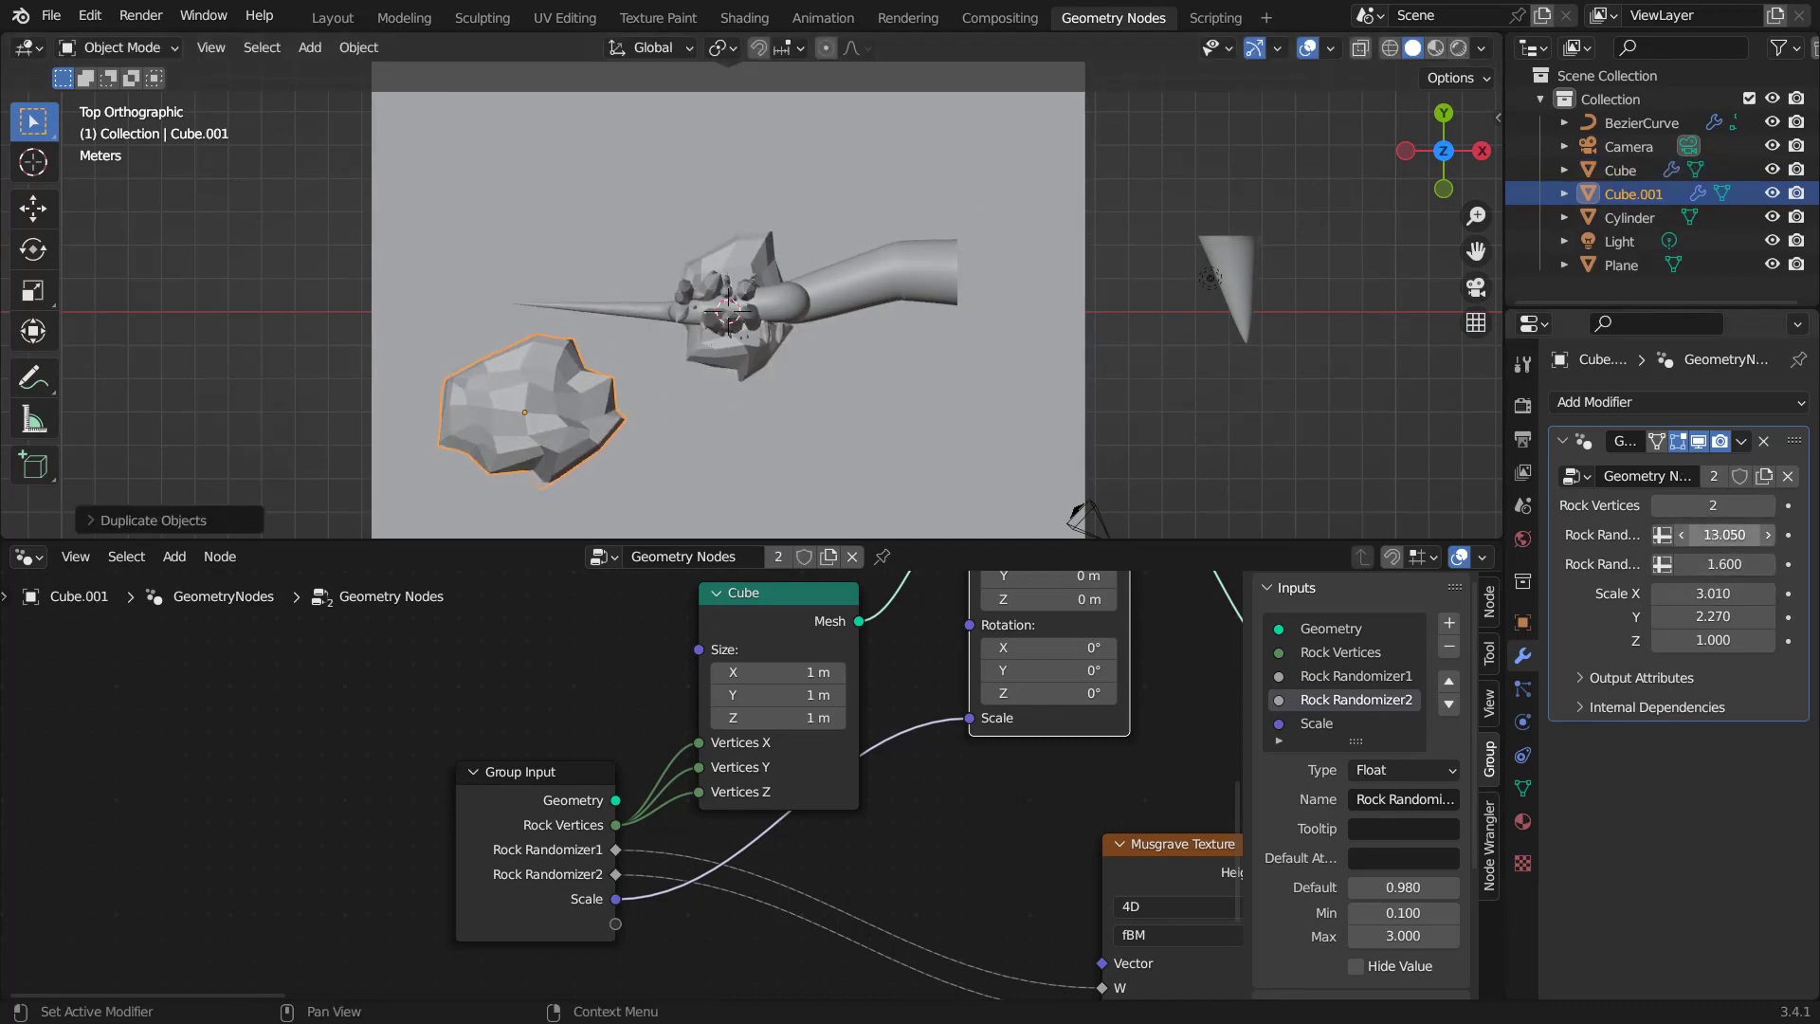
{"action": "left_click_drag", "start_coordinate": [1721, 535], "coordinate": [1687, 564]}
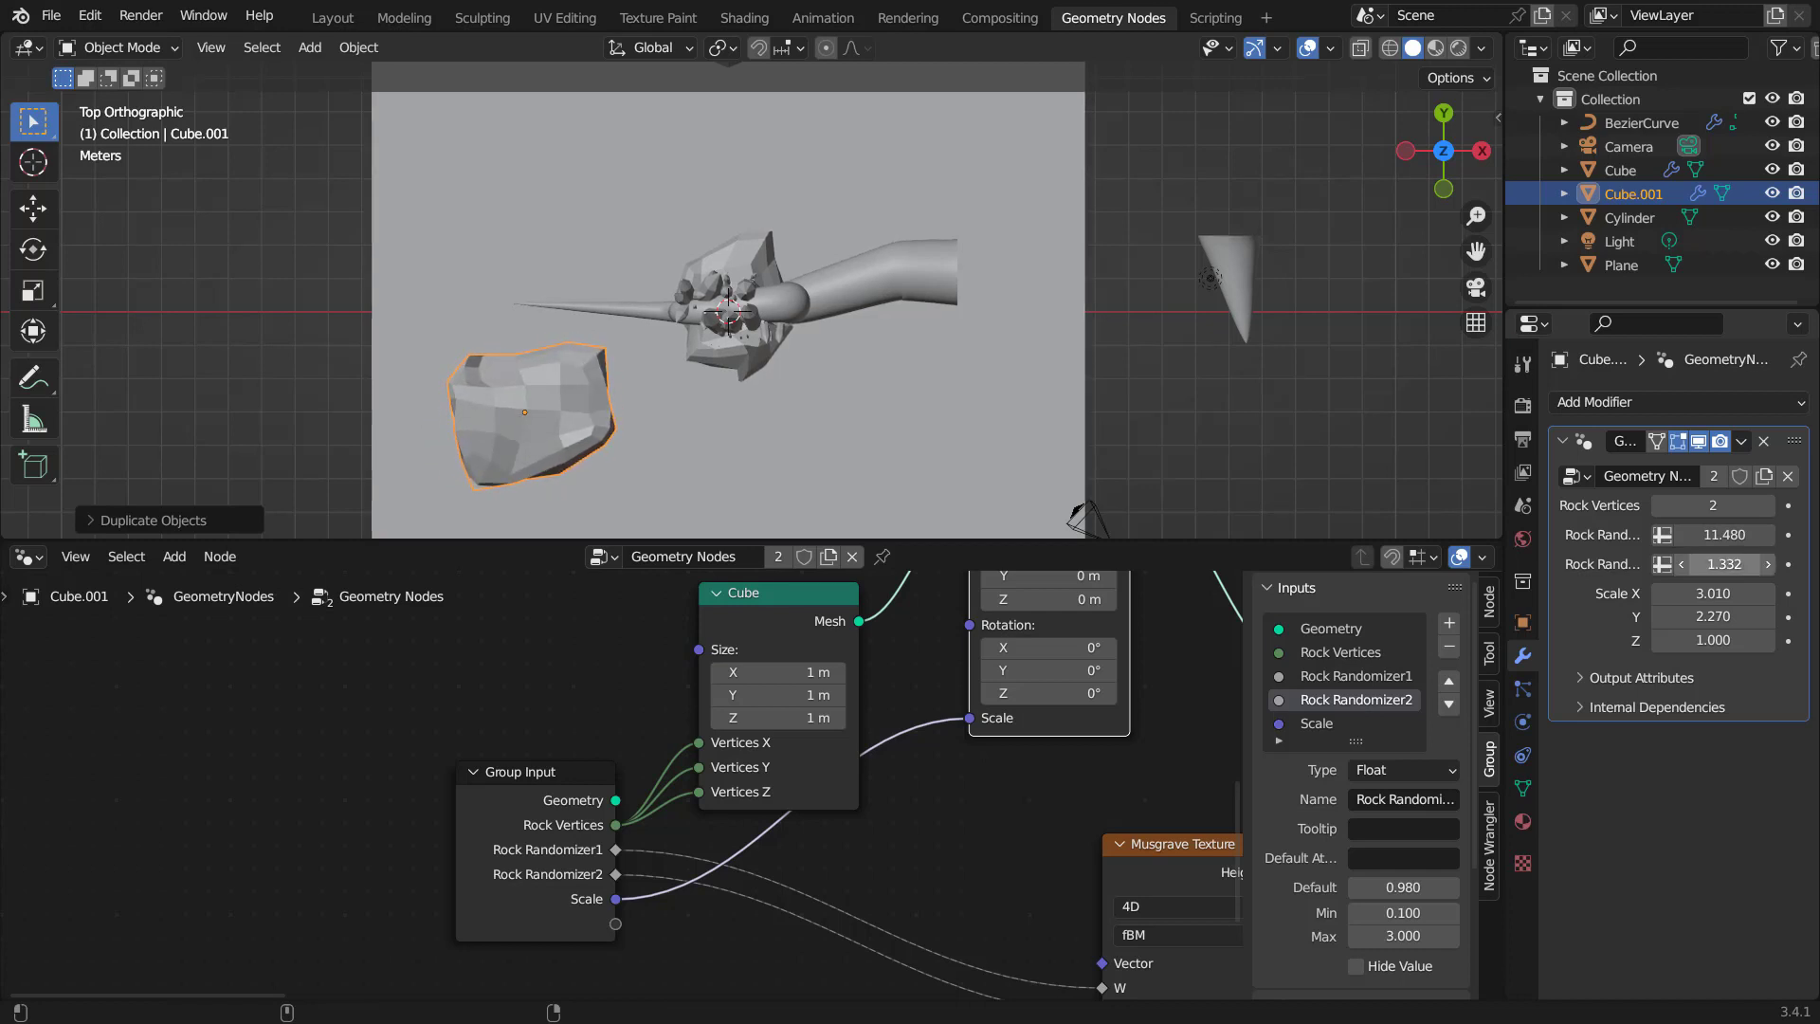
Duplicate the second rock to the plane's lower middle and set the copy's Rock Randomizers to 12.850 and 1.552.
{"action": "middle_click_drag", "start_coordinate": [543, 412], "coordinate": [614, 294], "text": "shift"}
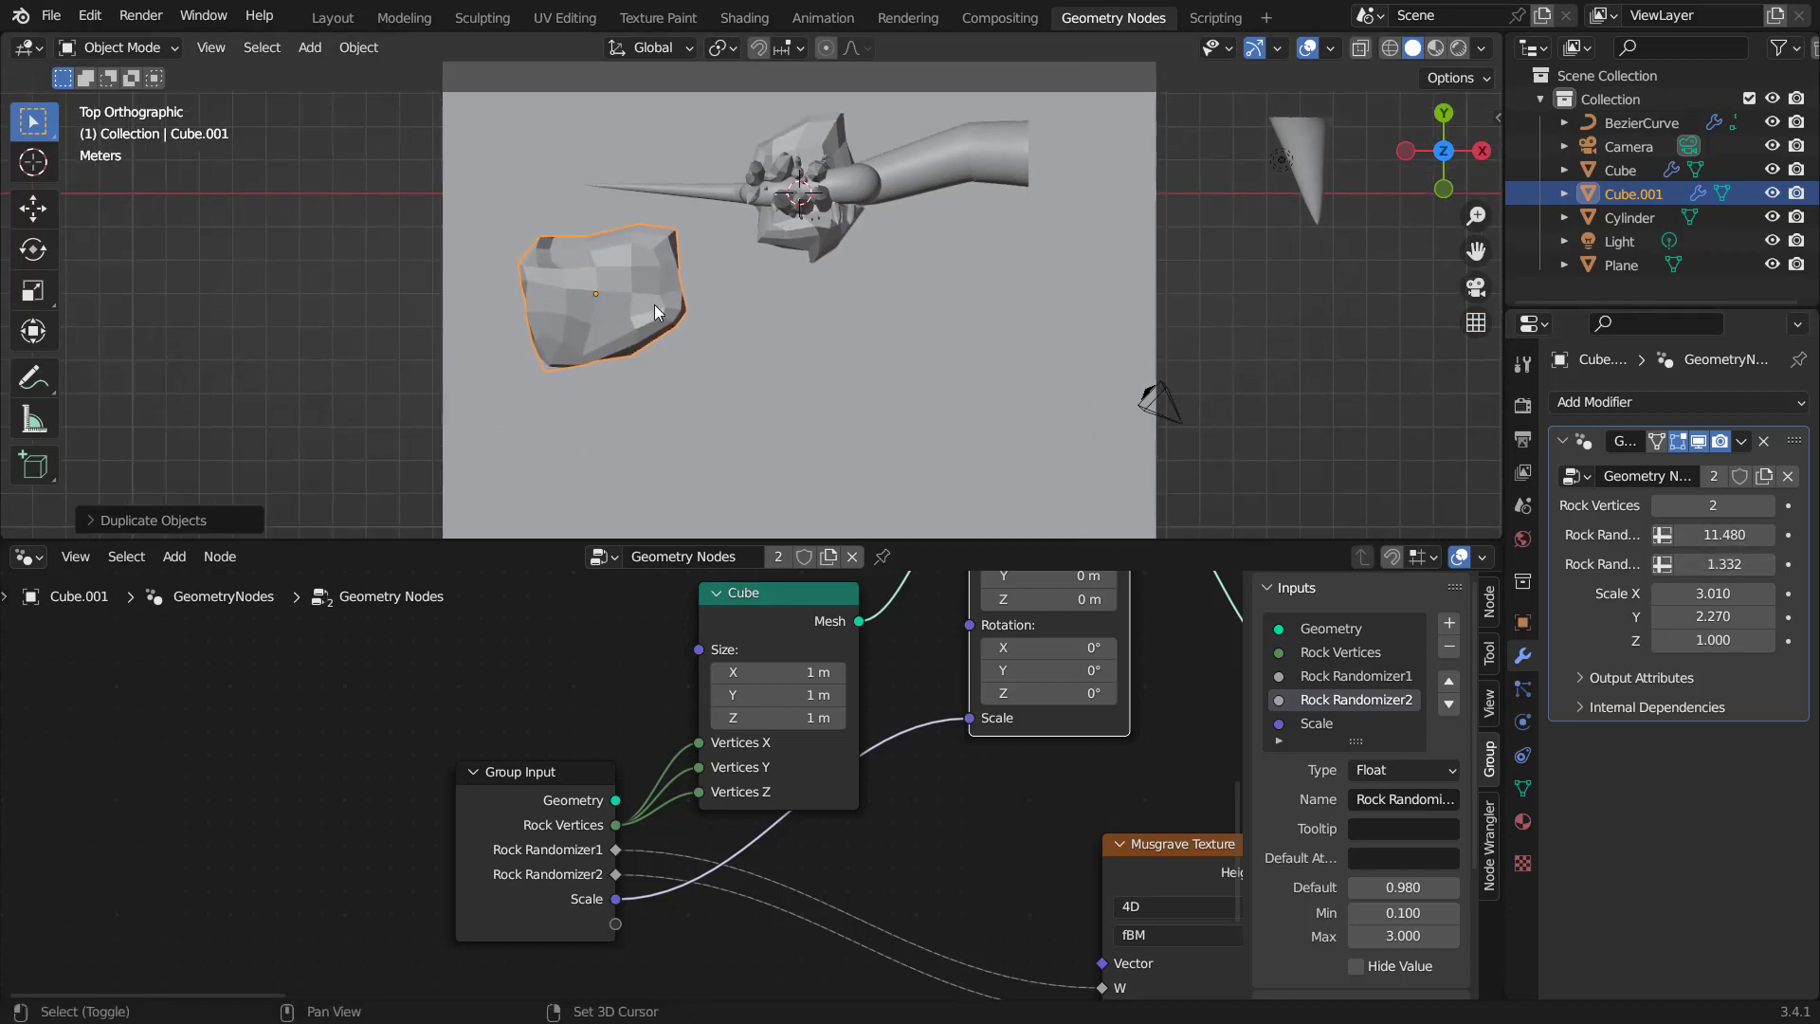
{"action": "key", "text": "shift+d"}
{"action": "left_click", "coordinate": [834, 447]}
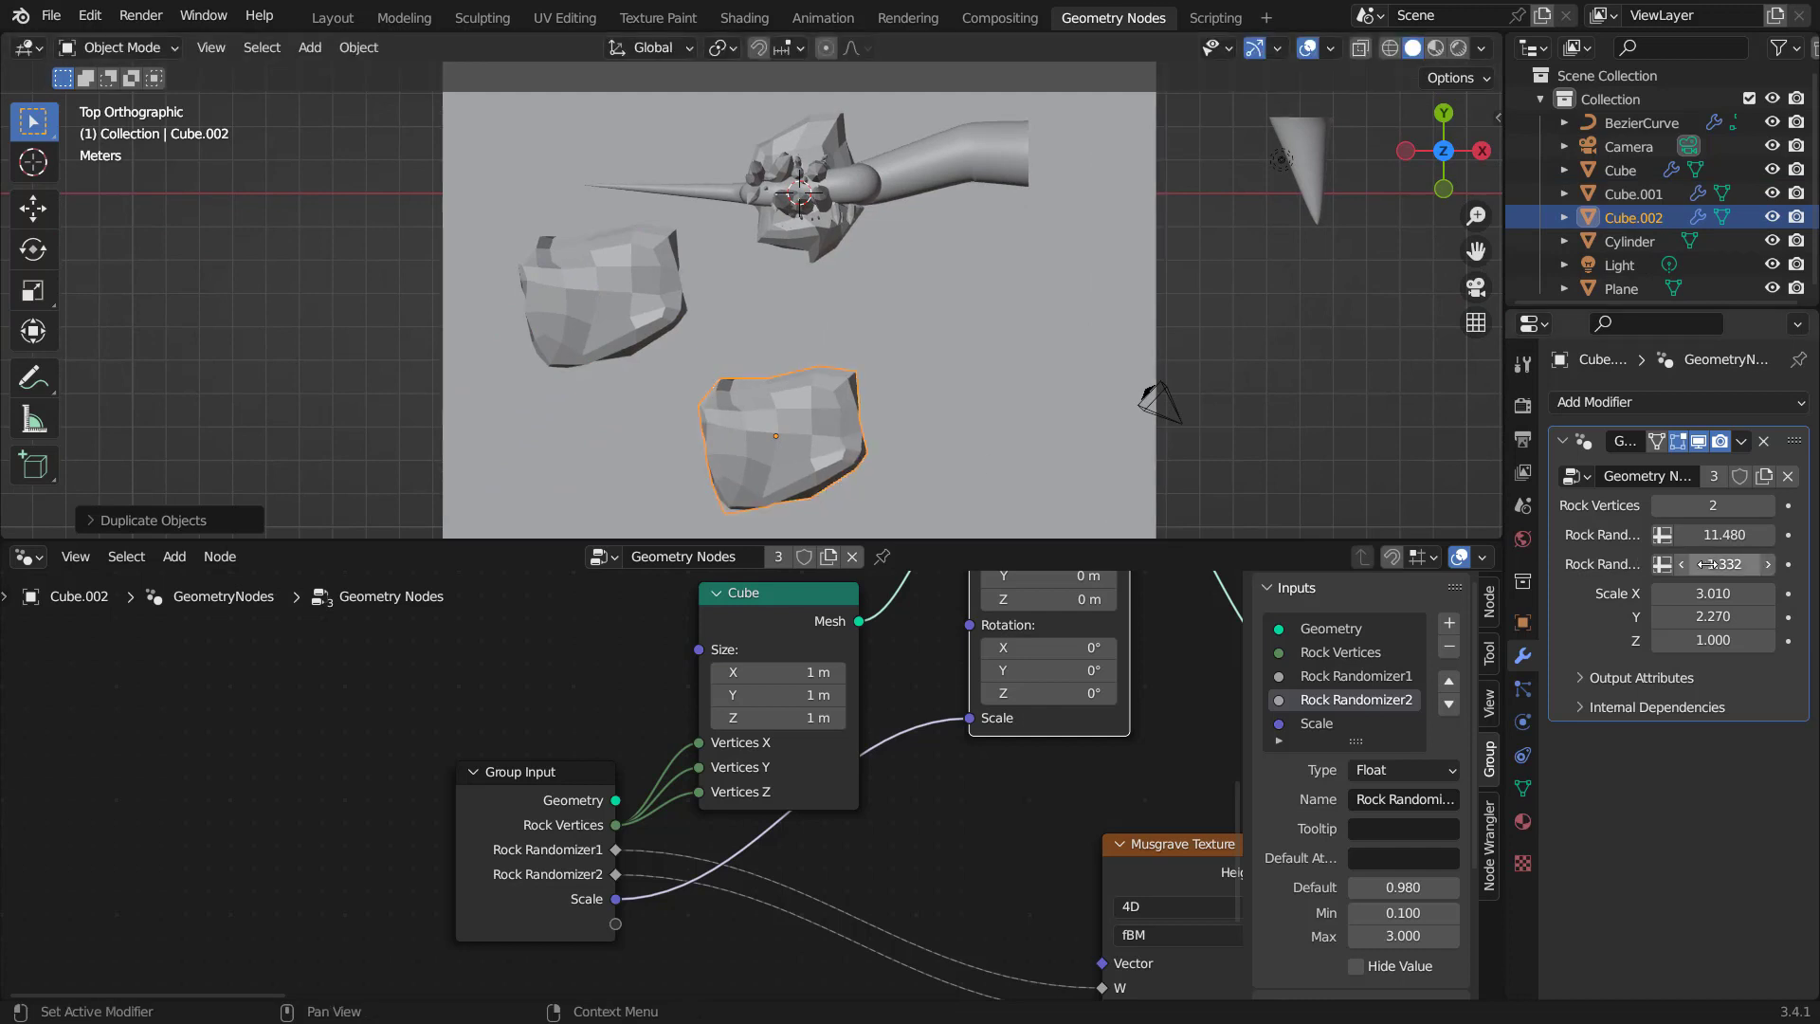
{"action": "left_click_drag", "start_coordinate": [1706, 564], "coordinate": [1726, 564]}
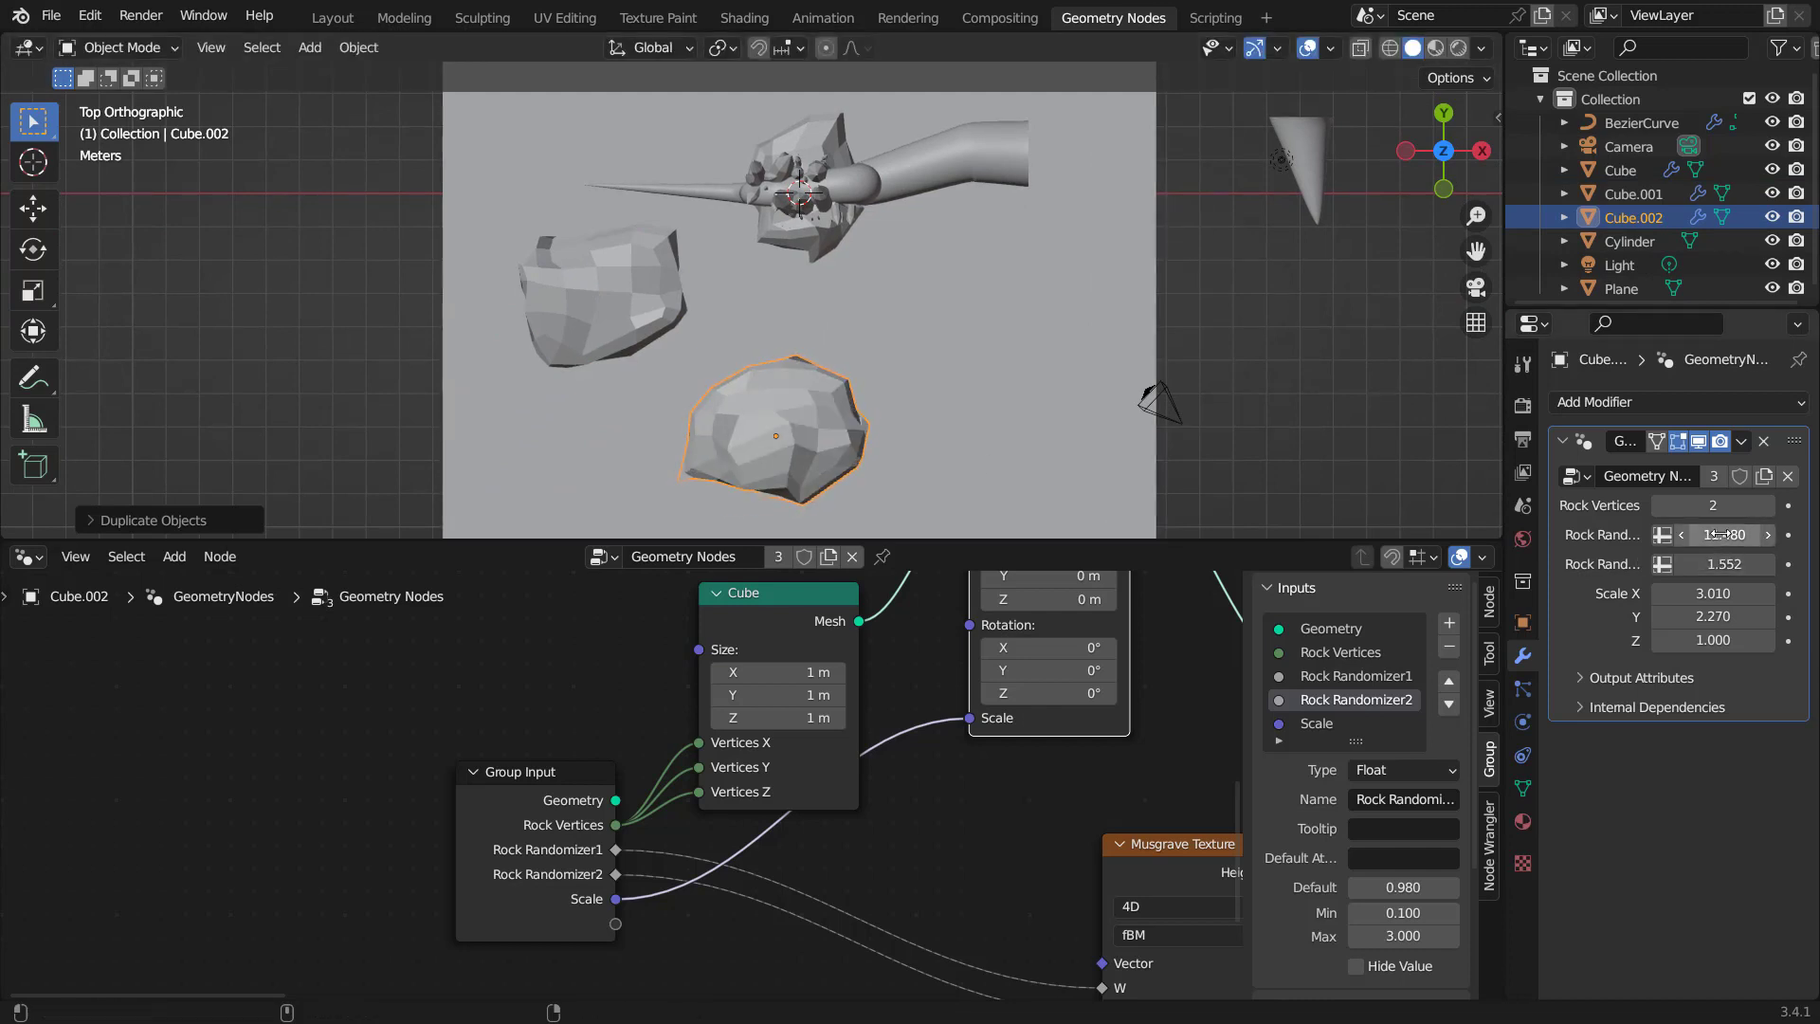
{"action": "left_click_drag", "start_coordinate": [1725, 535], "coordinate": [1783, 535]}
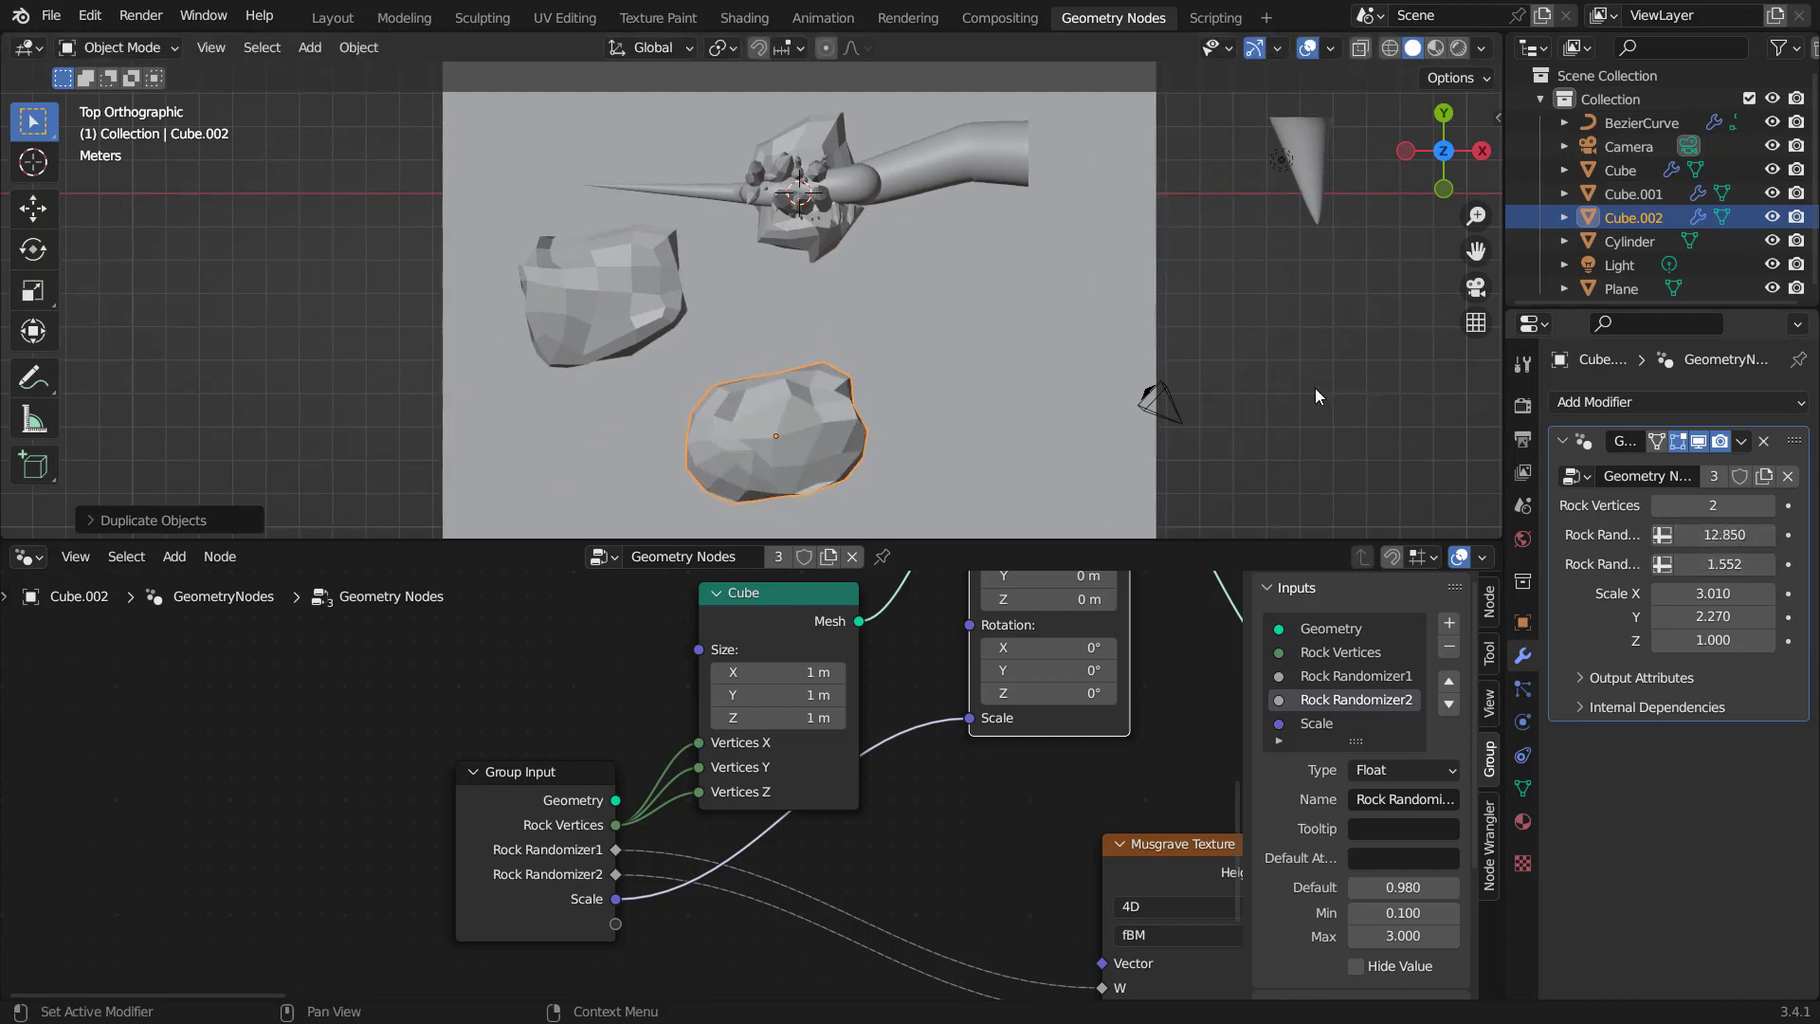
Delete the existing control points of the Bezier curve.
{"action": "left_click", "coordinate": [922, 150]}
{"action": "scroll", "coordinate": [999, 207], "scroll_direction": "down", "scroll_amount": 2}
{"action": "key", "text": "Tab"}
{"action": "key", "text": "x"}
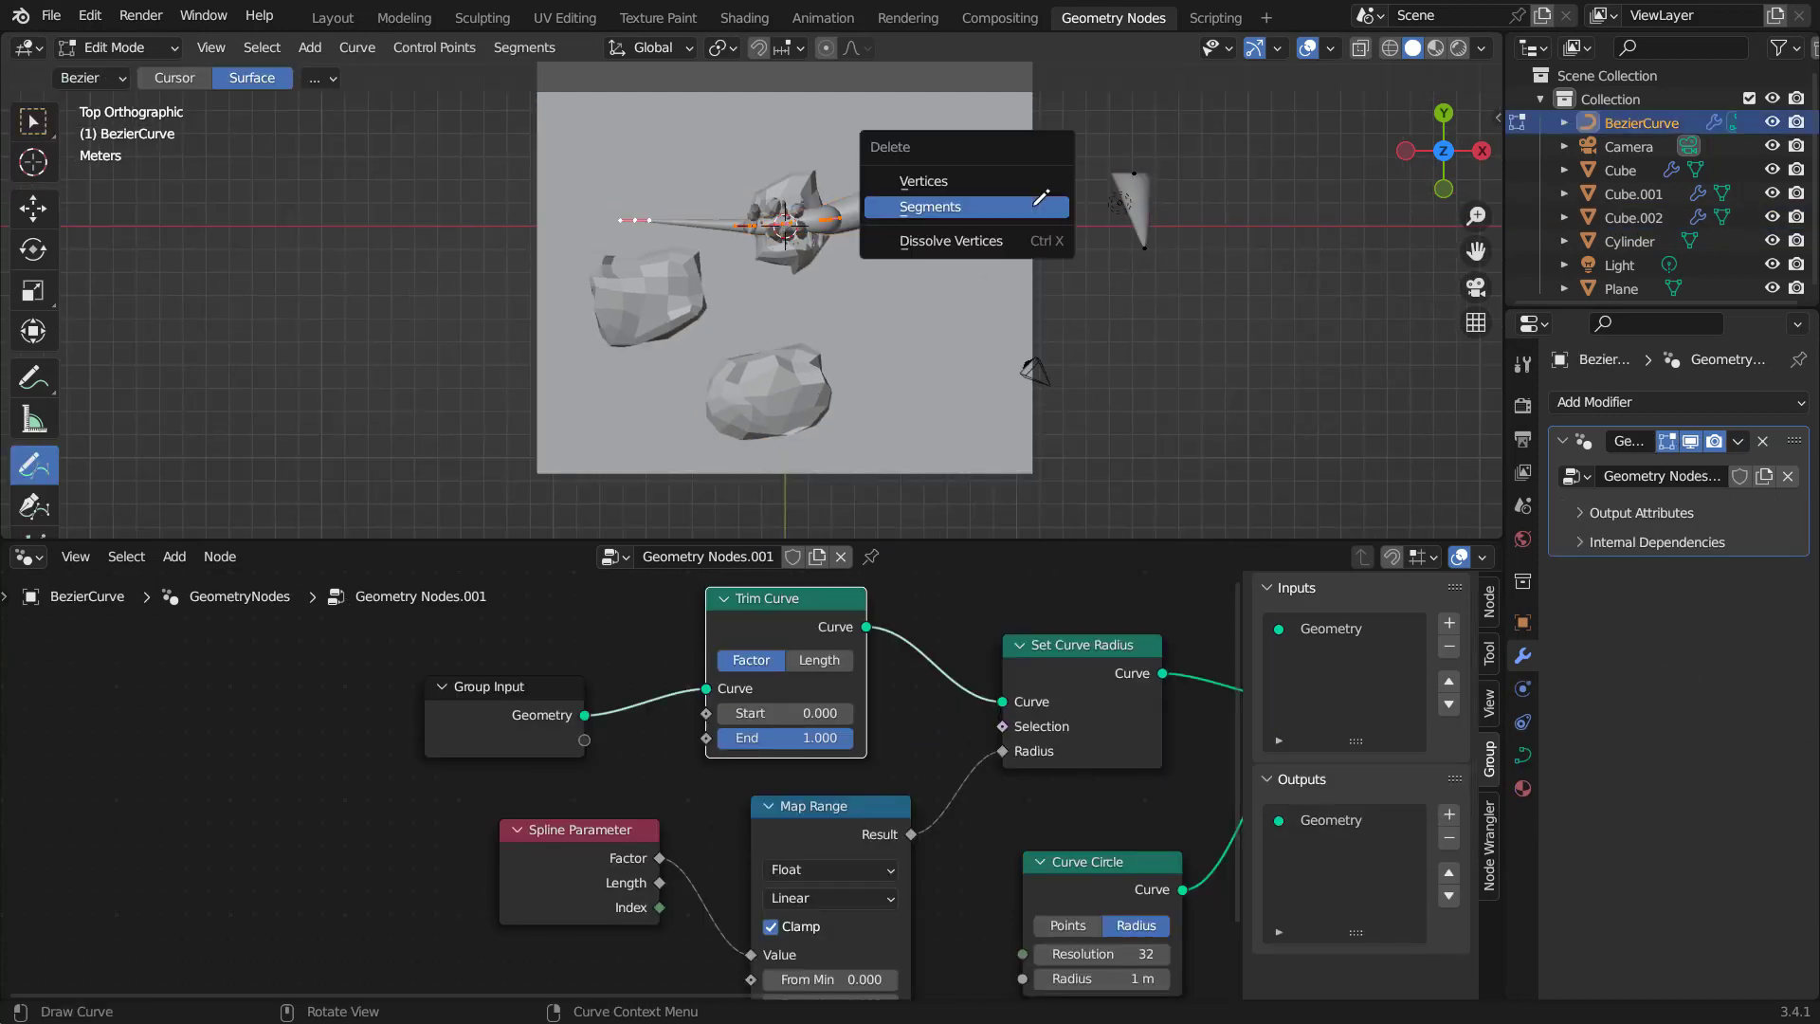
{"action": "left_click", "coordinate": [1029, 195]}
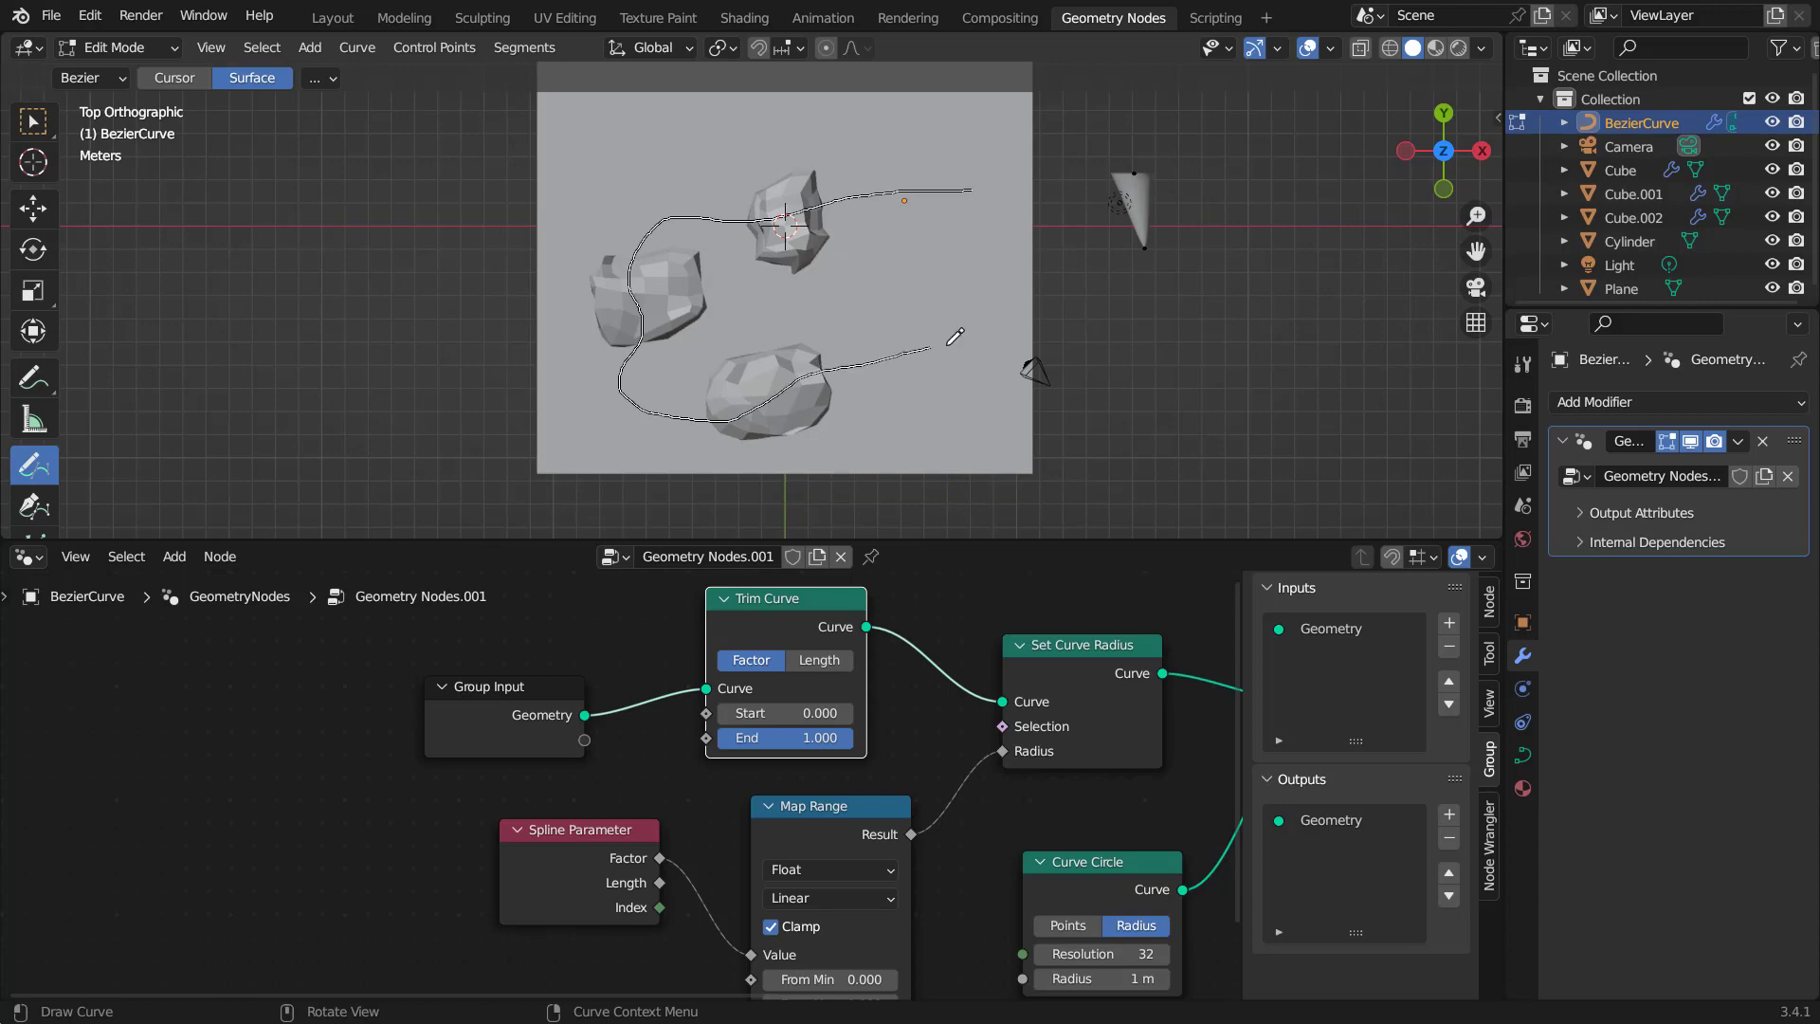
Draw a new winding Bezier curve on the surface, passing over all three rocks from the plane's upper edge to its lower edge.
{"action": "left_click_drag", "start_coordinate": [948, 345], "coordinate": [989, 339]}
{"action": "key", "text": "Tab"}
{"action": "mouse_move", "coordinate": [872, 294]}
{"action": "middle_mouse_down"}
{"action": "mouse_move", "coordinate": [954, 199]}
{"action": "mouse_move", "coordinate": [986, 290]}
{"action": "mouse_move", "coordinate": [612, 235]}
{"action": "mouse_move", "coordinate": [837, 383]}
{"action": "mouse_move", "coordinate": [916, 333]}
{"action": "middle_mouse_up"}
{"action": "scroll", "coordinate": [837, 377], "scroll_direction": "up", "scroll_amount": 4}
Move the curve's control point over the original rock by about 1 m to reshape the path there.
{"action": "key", "text": "Tab"}
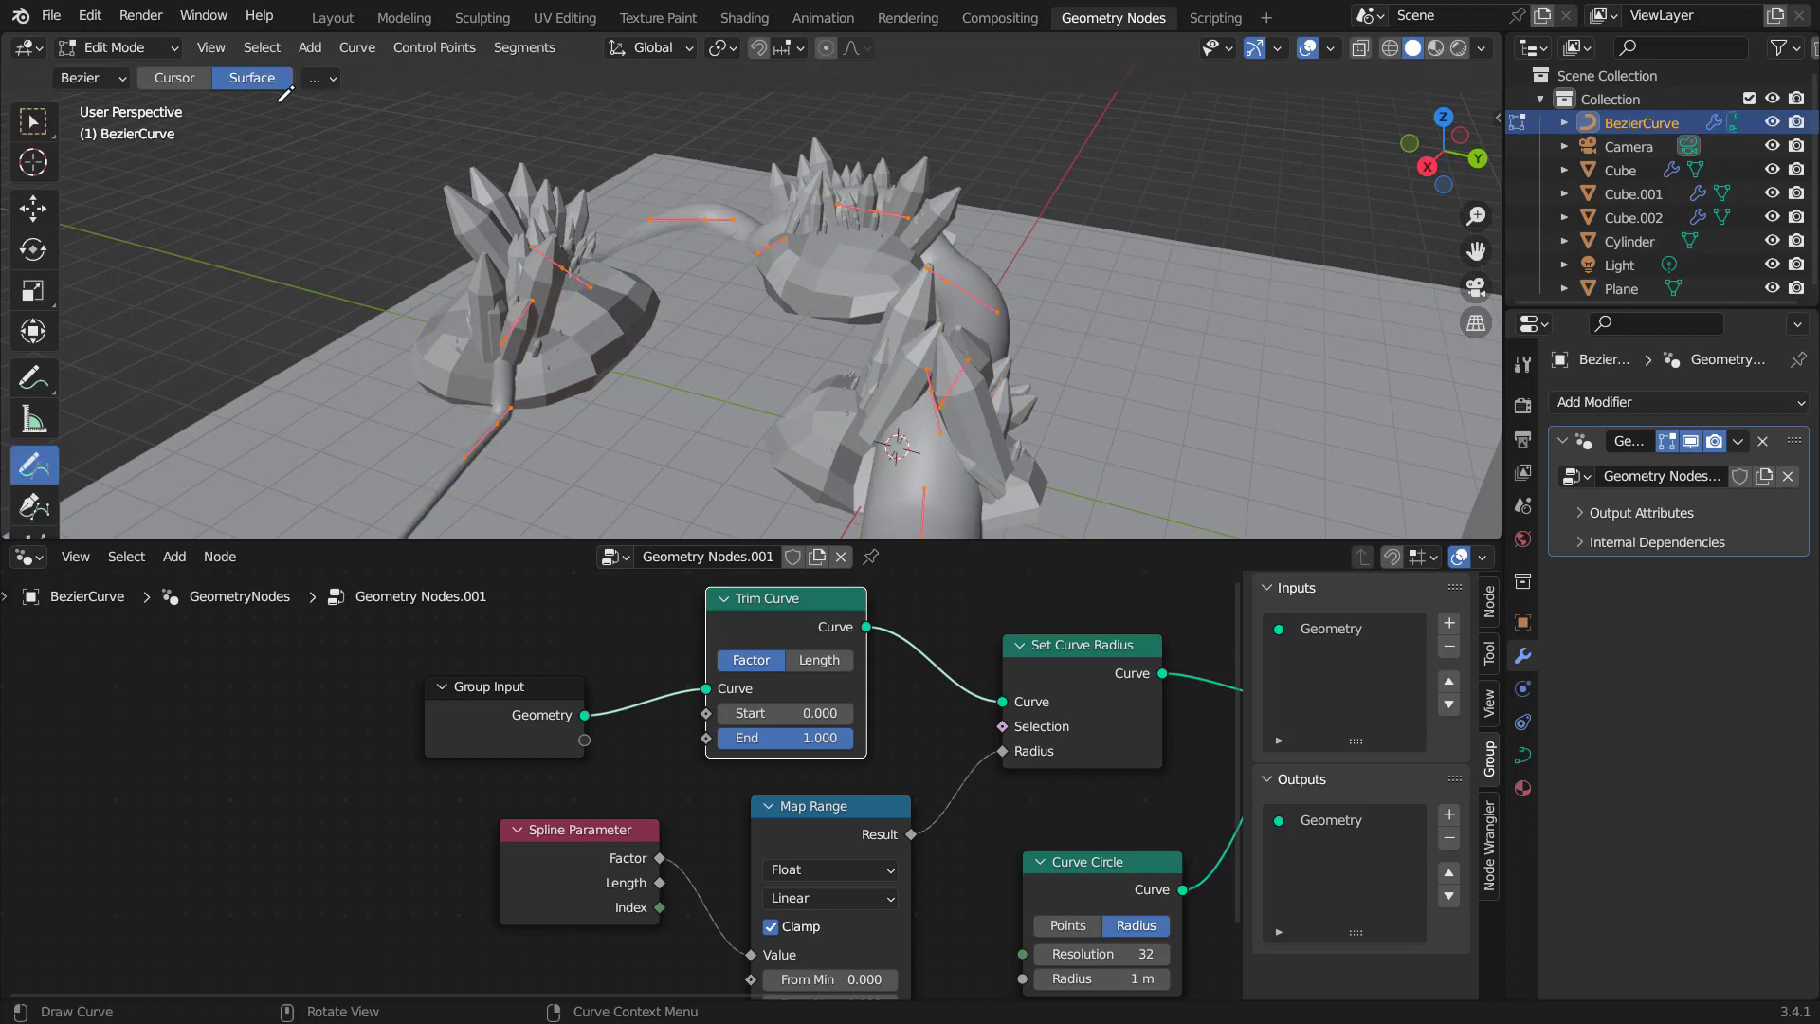
{"action": "key", "text": "w"}
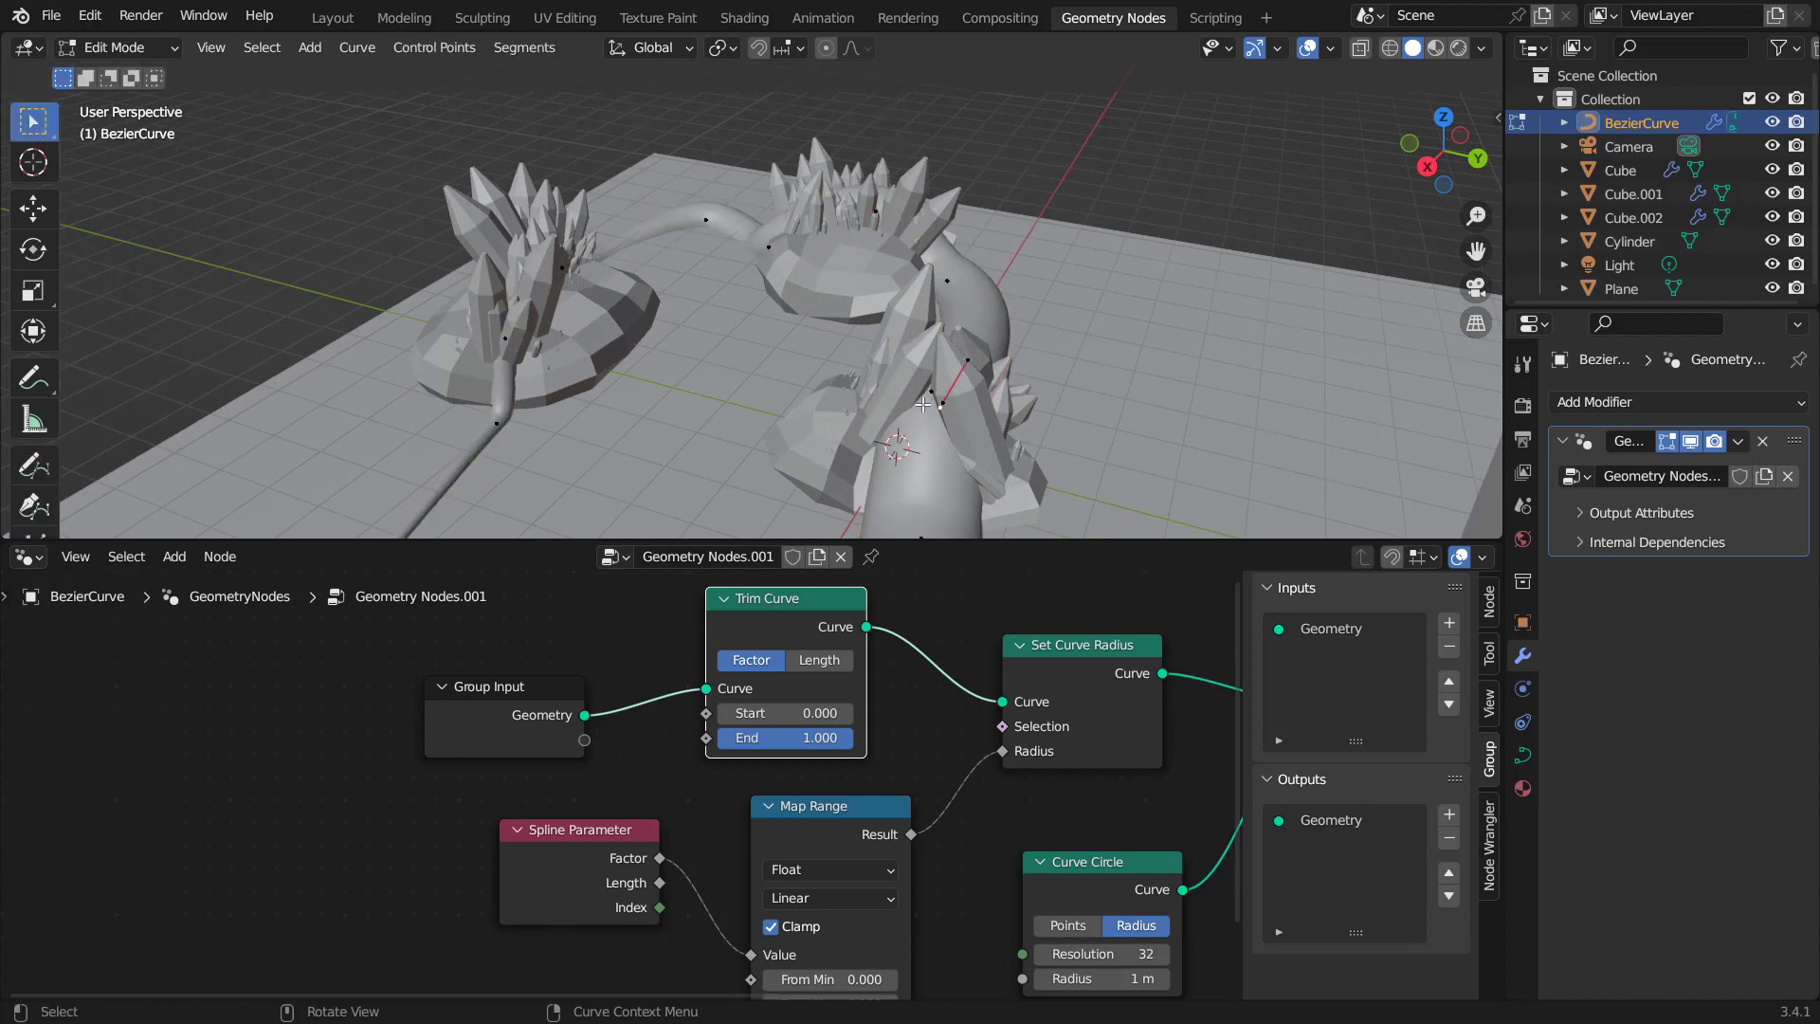
{"action": "key", "text": "g"}
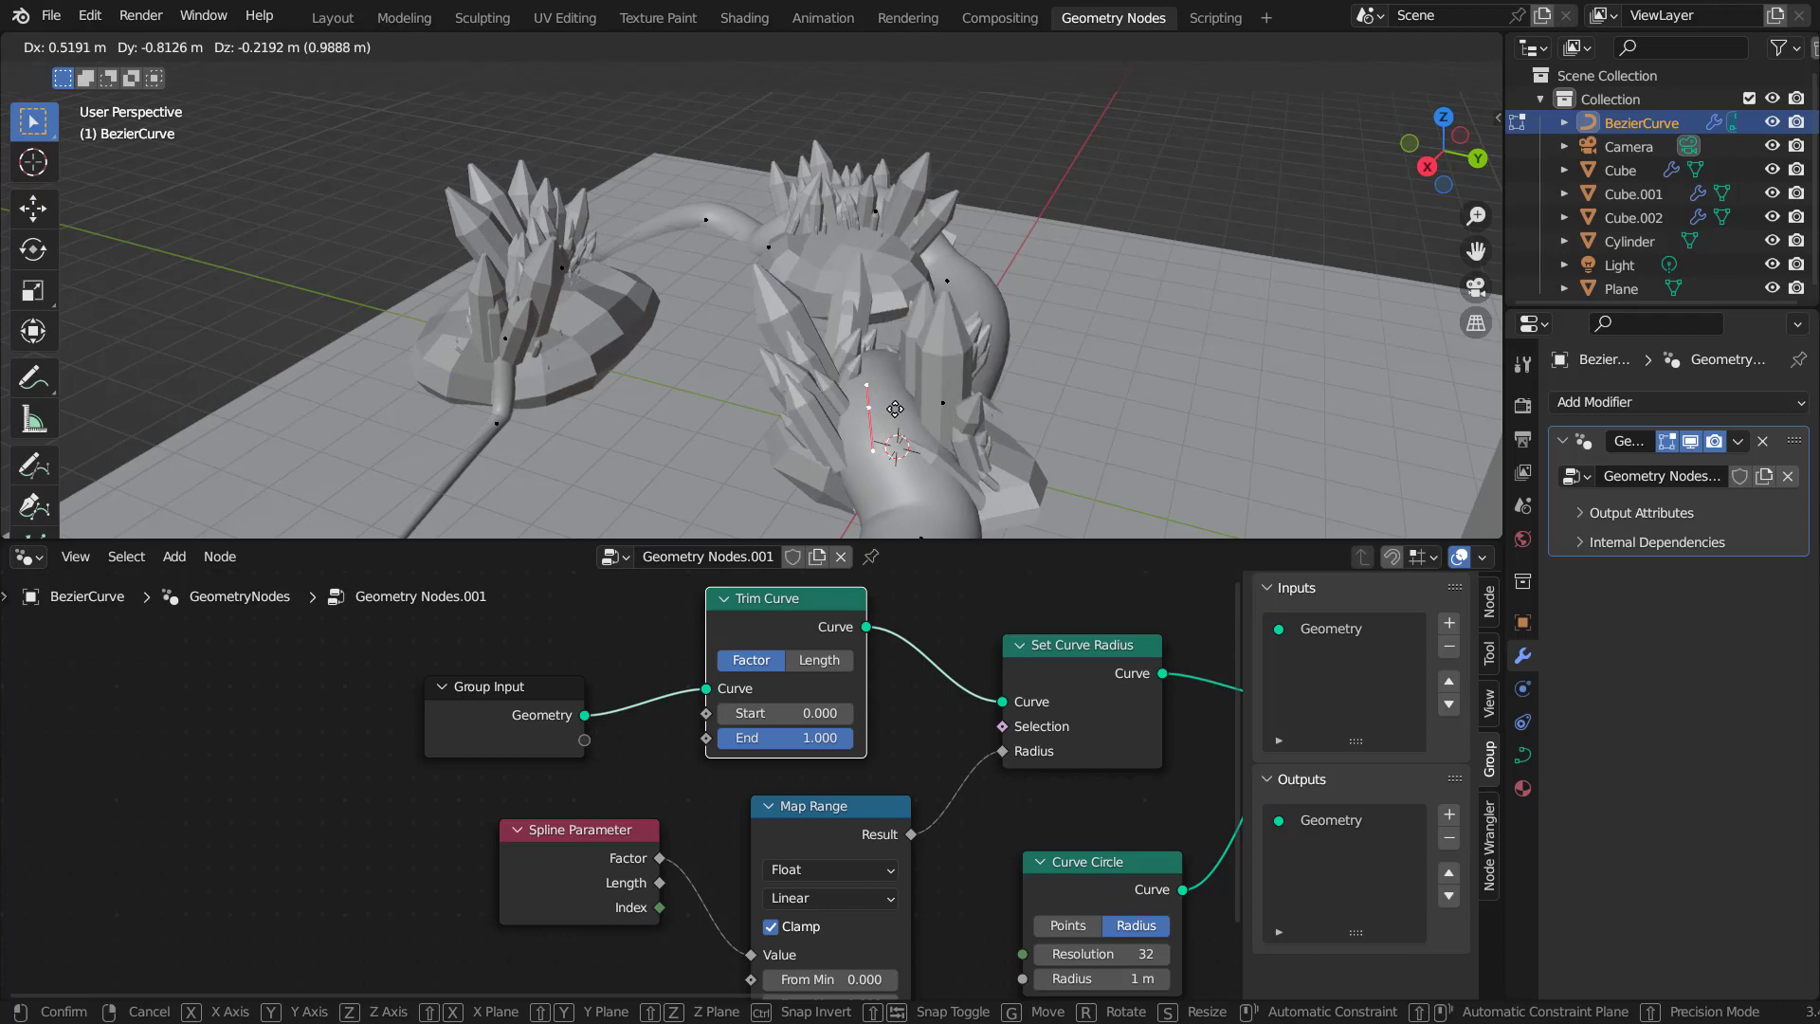
{"action": "left_click", "coordinate": [901, 408]}
{"action": "key", "text": "Tab"}
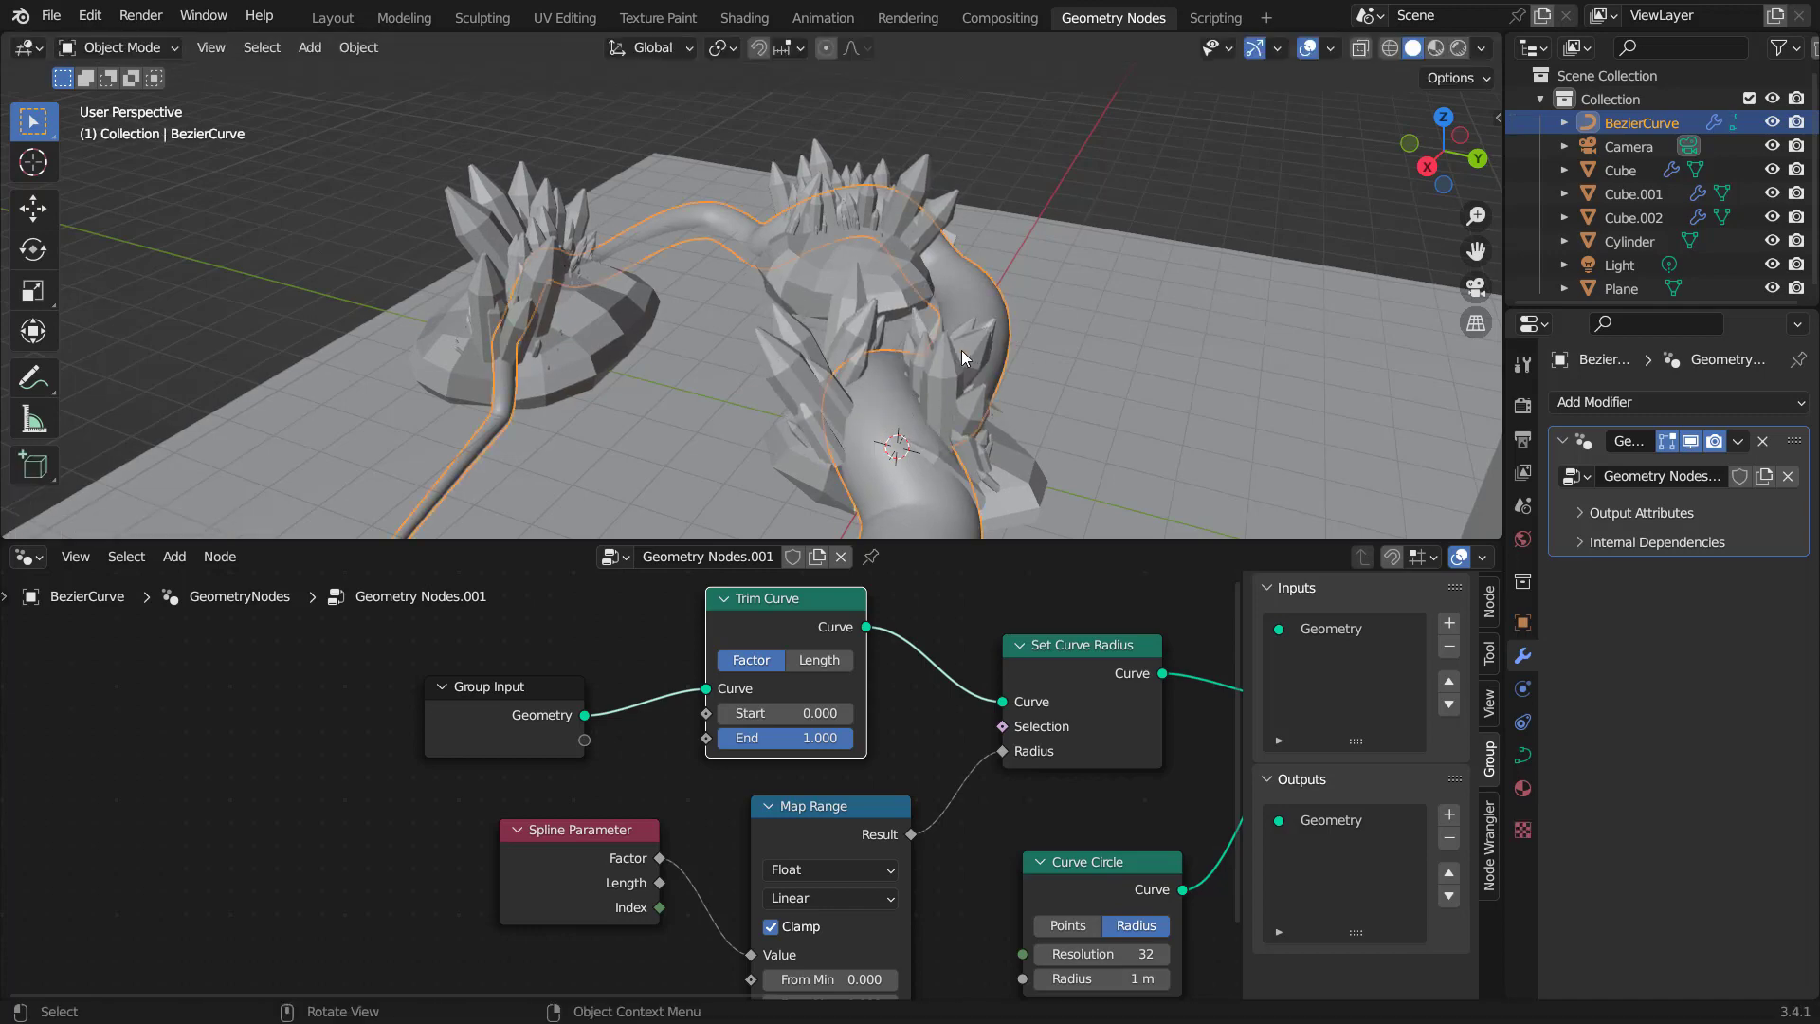
Add a Set Shade Smooth node to the original rock's geometry node tree.
{"action": "middle_click_drag", "start_coordinate": [1017, 361], "coordinate": [961, 328]}
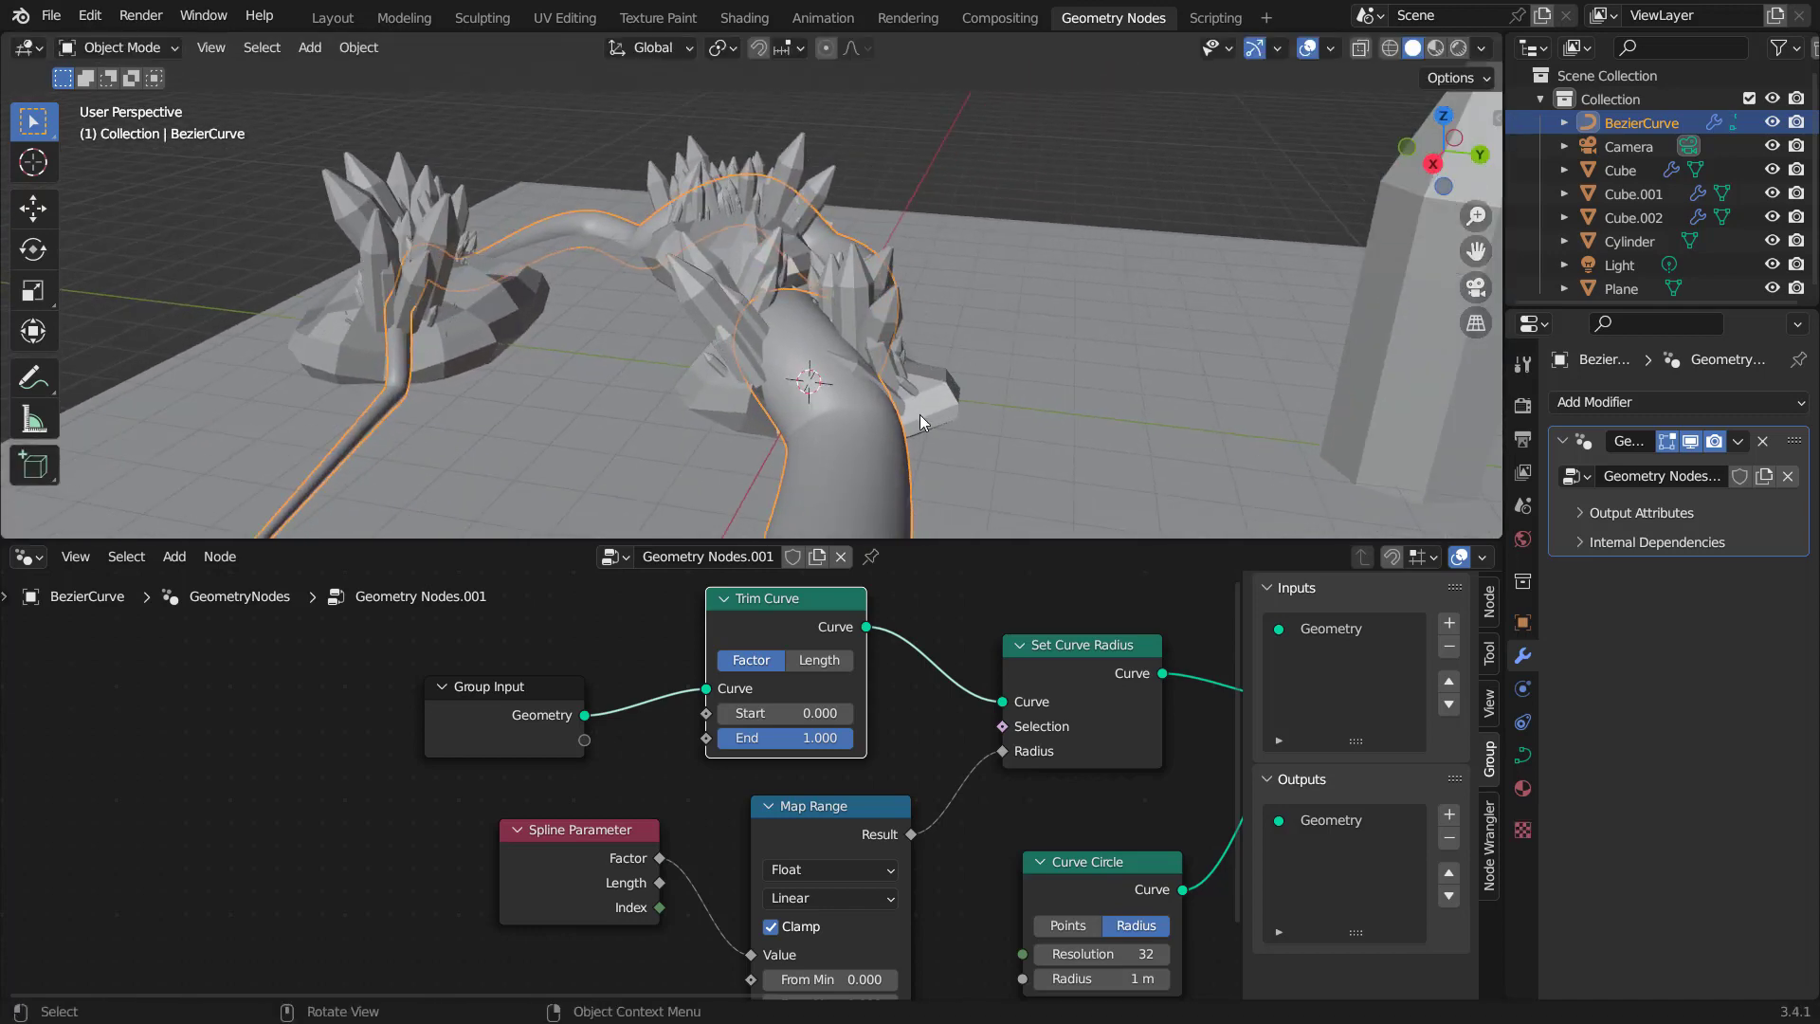
{"action": "left_click", "coordinate": [949, 397]}
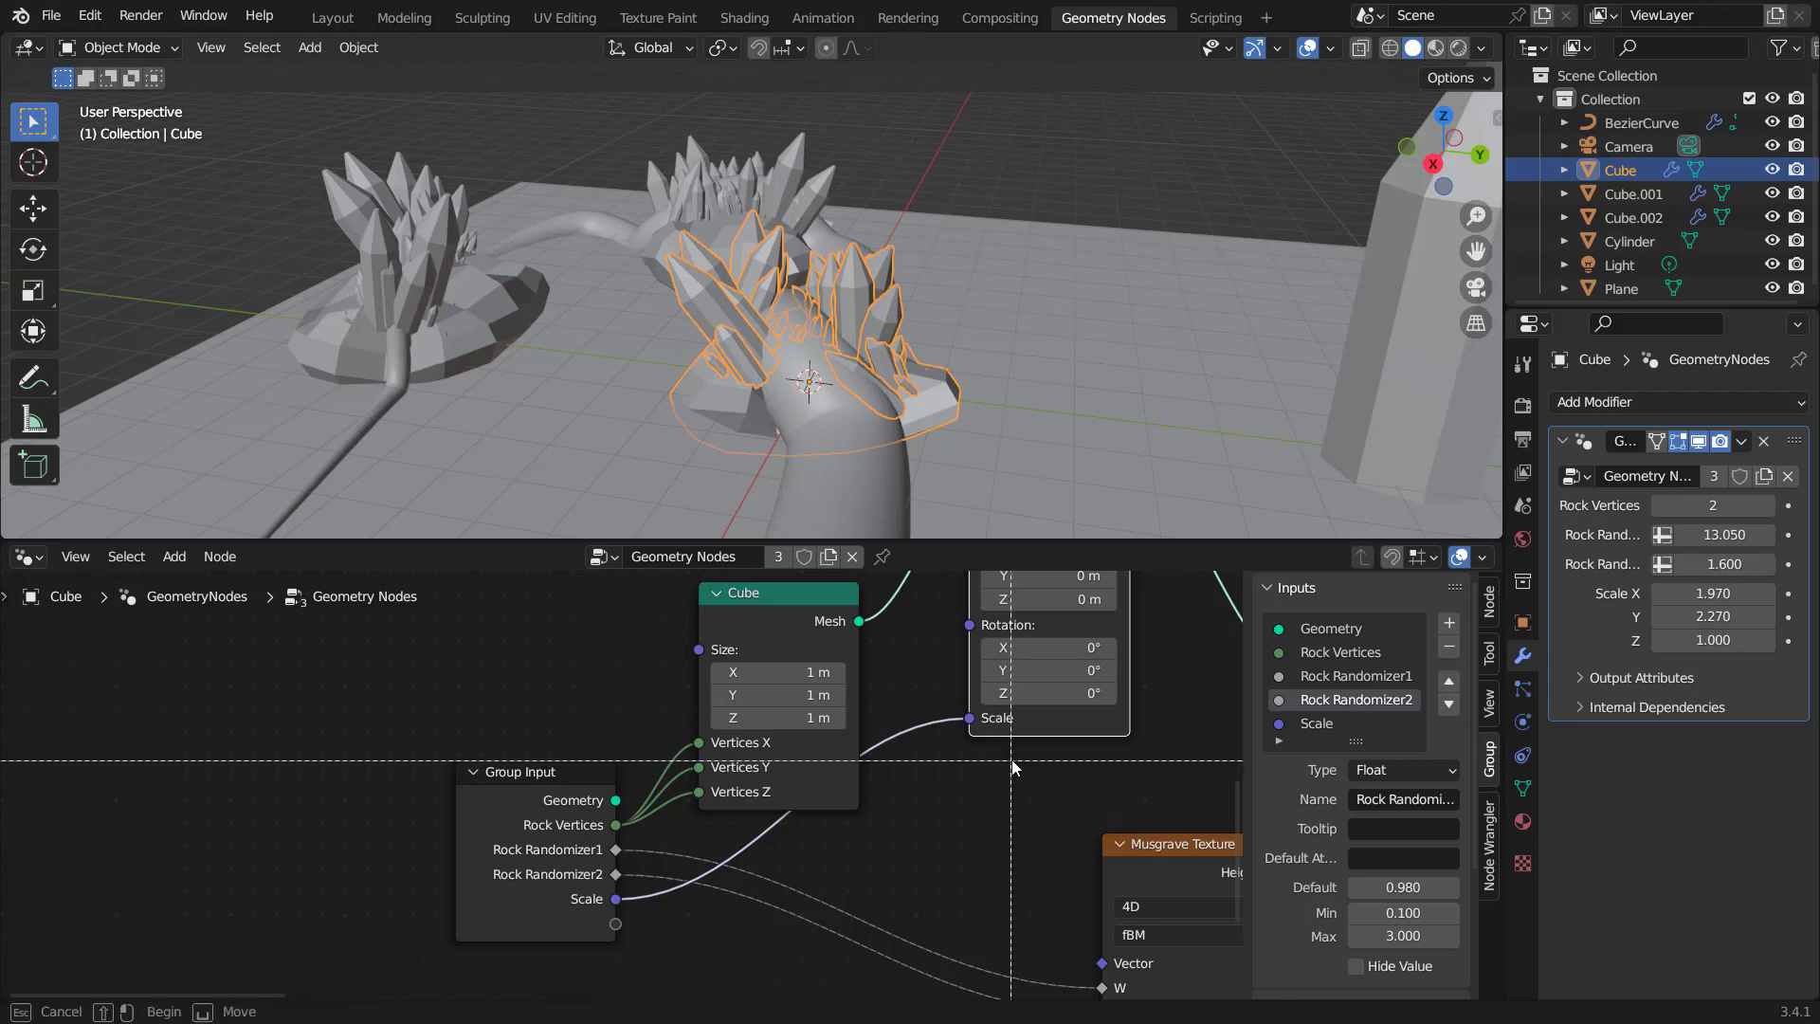
{"action": "key", "text": "n"}
{"action": "scroll", "coordinate": [1011, 759], "scroll_direction": "down", "scroll_amount": 12}
{"action": "middle_click_drag", "start_coordinate": [986, 779], "coordinate": [0, 837]}
{"action": "key", "text": "shift+a"}
{"action": "left_click", "coordinate": [943, 466]}
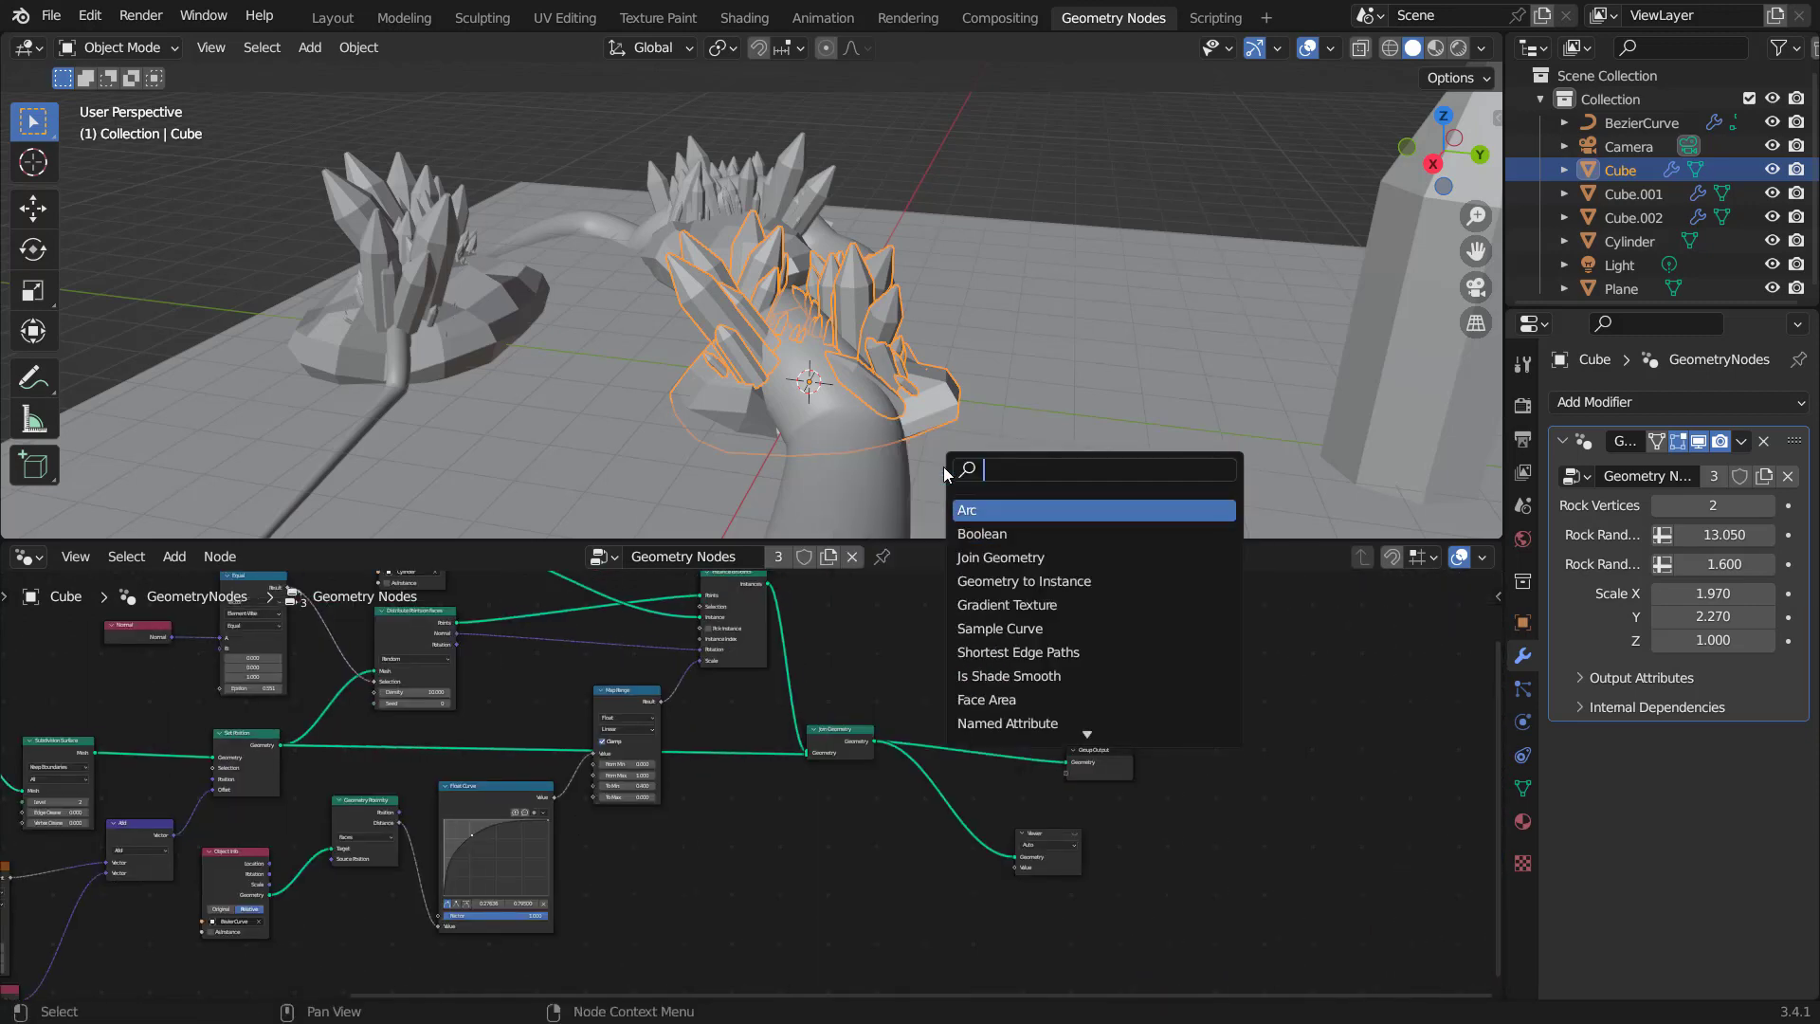
{"action": "type", "text": "set sg"}
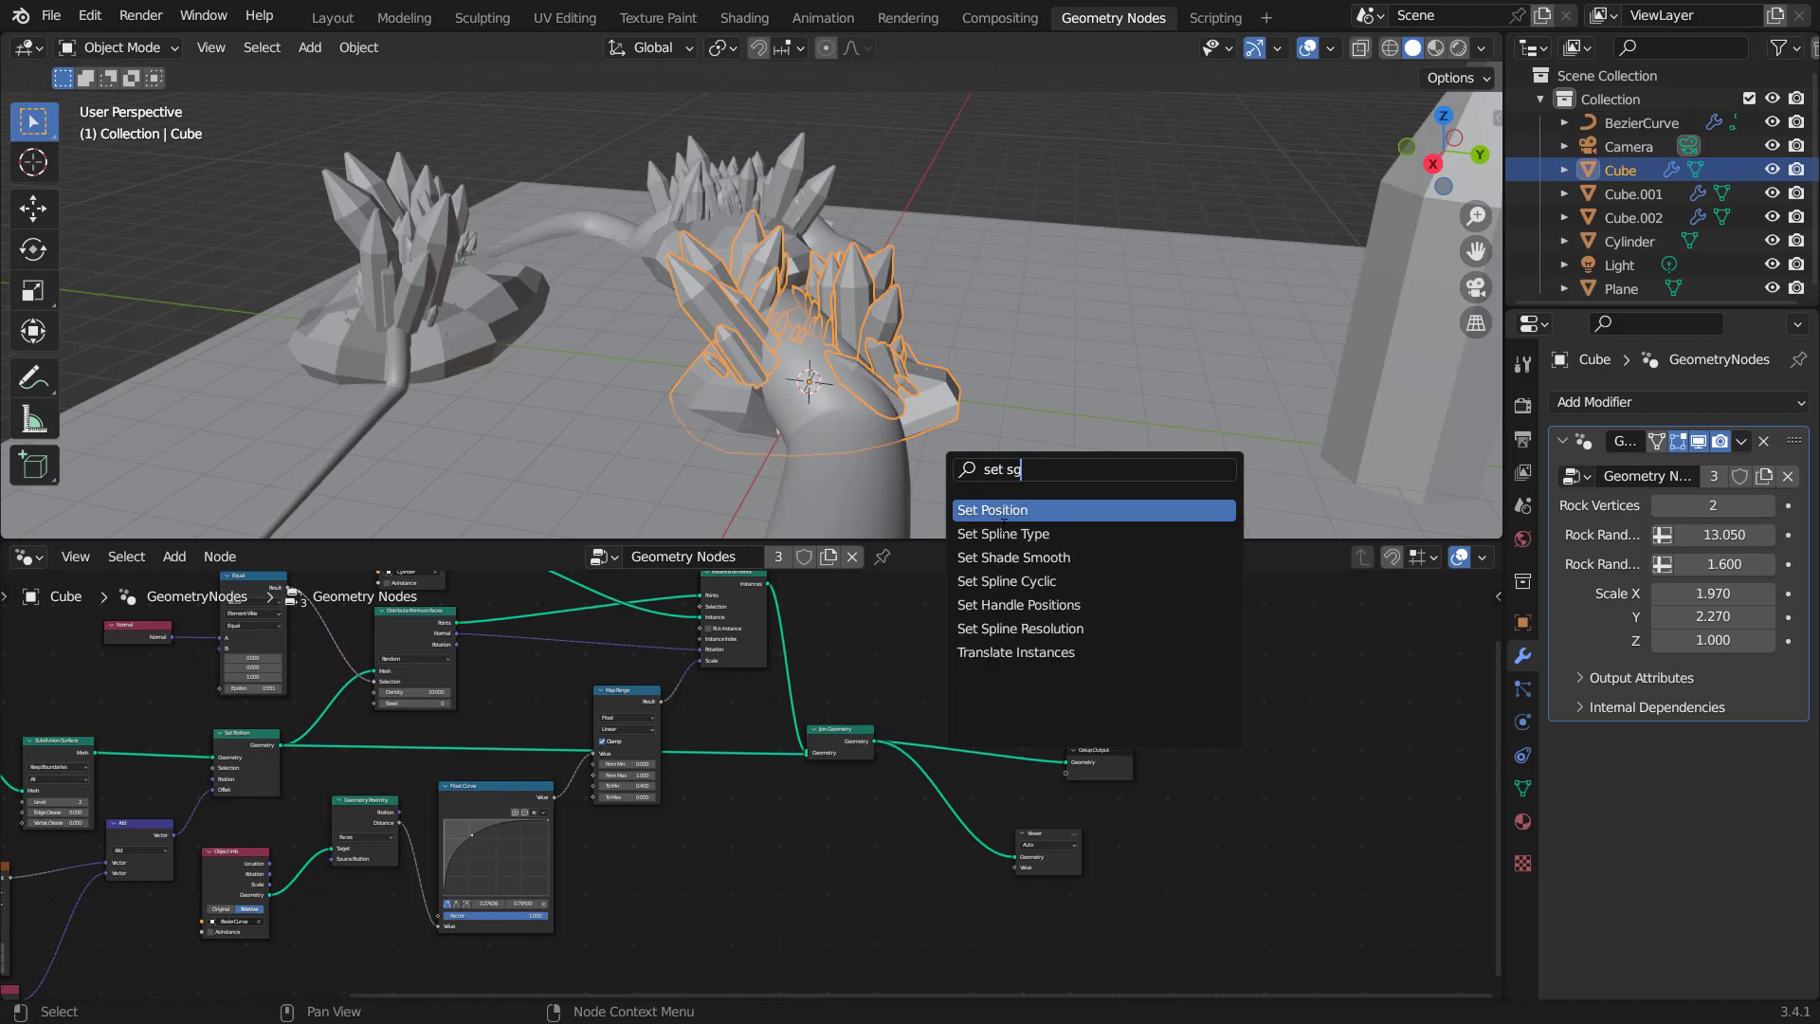
{"action": "left_click", "coordinate": [1016, 557]}
{"action": "left_click", "coordinate": [789, 848]}
Insert the Set Shade Smooth node into the rock geometry link just before Join Geometry.
{"action": "scroll", "coordinate": [791, 840], "scroll_direction": "up", "scroll_amount": 2}
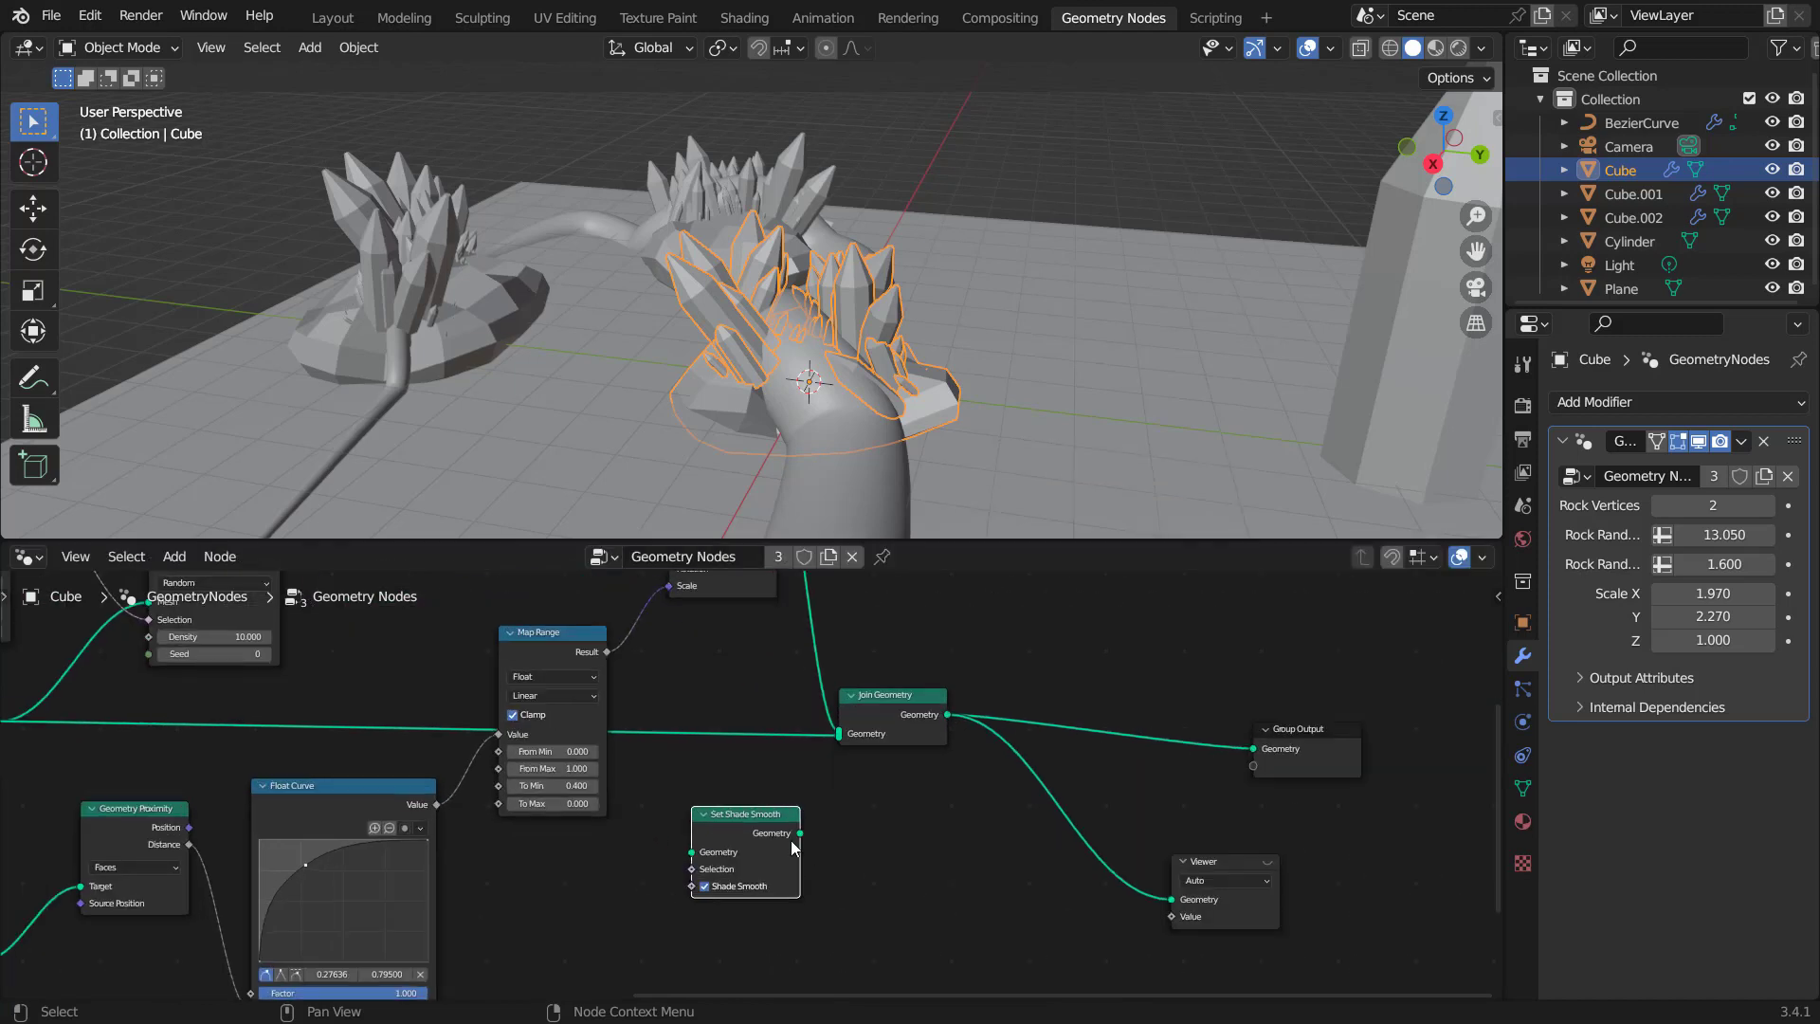
{"action": "key", "text": "g"}
{"action": "left_click", "coordinate": [730, 718]}
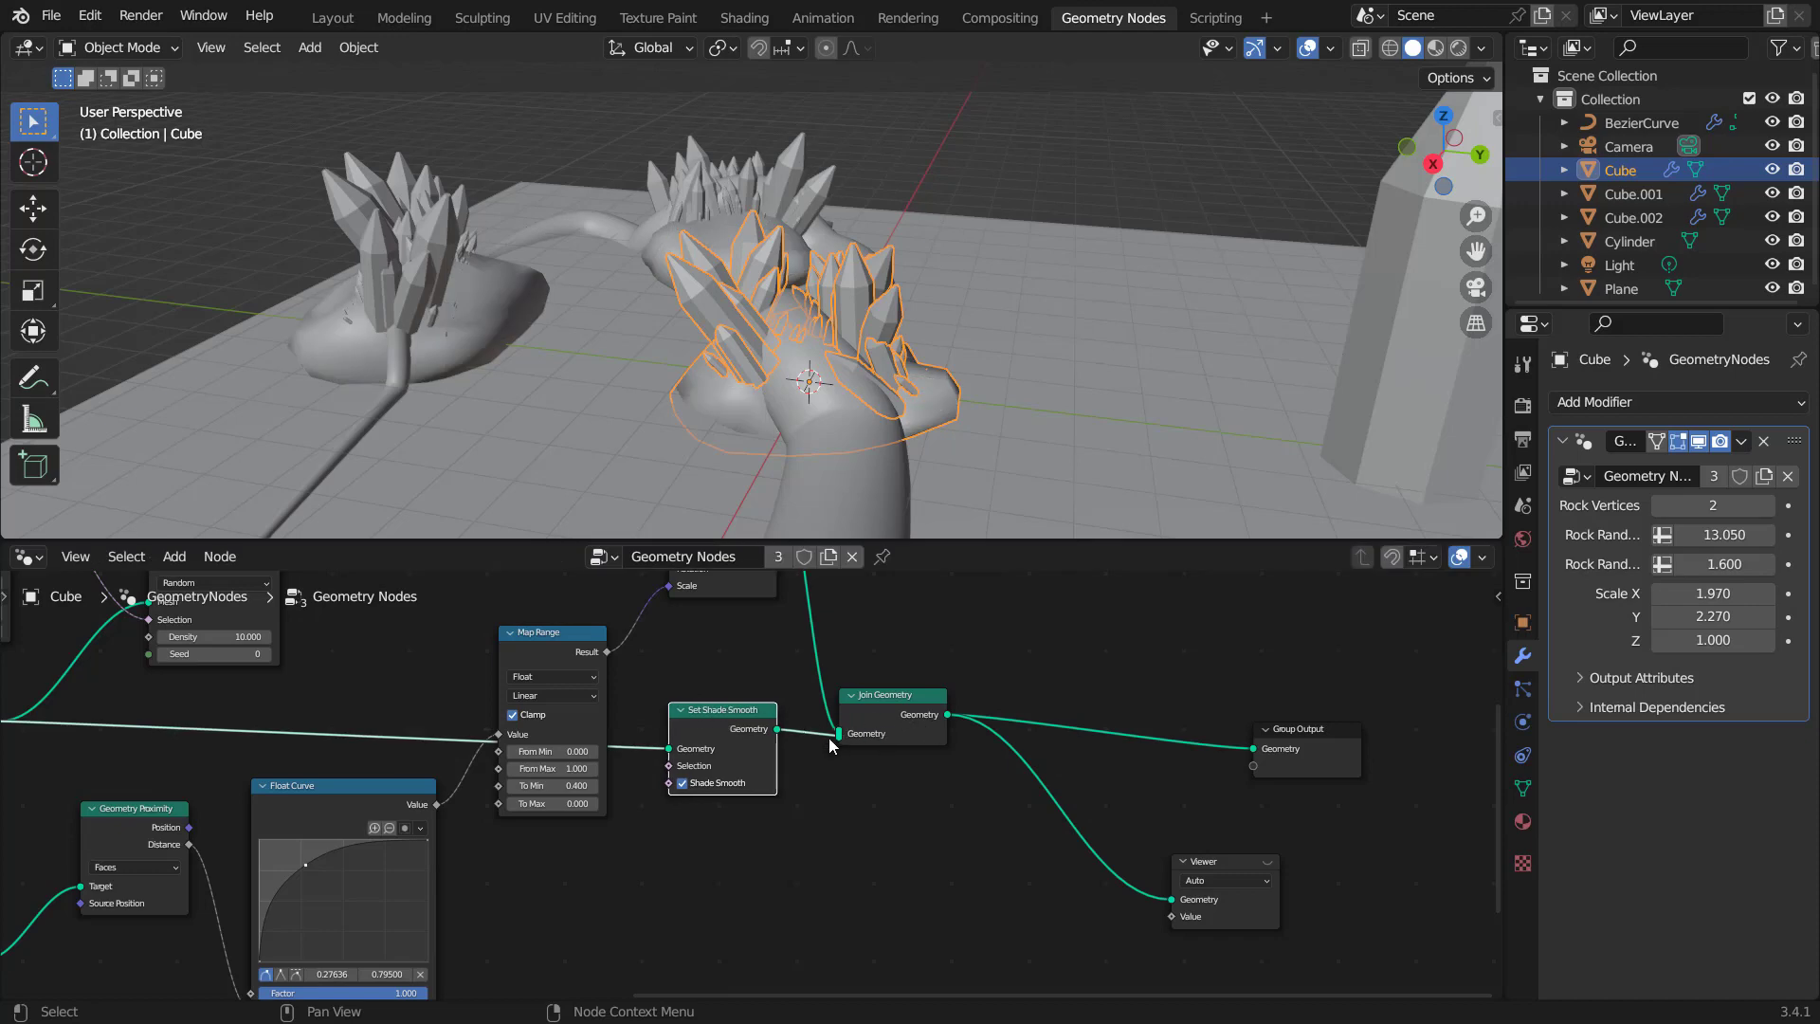
Switch the 3D viewport to Rendered shading with the crystal cylinder in view.
{"action": "middle_click_drag", "start_coordinate": [969, 260], "coordinate": [844, 266]}
{"action": "left_click", "coordinate": [969, 195]}
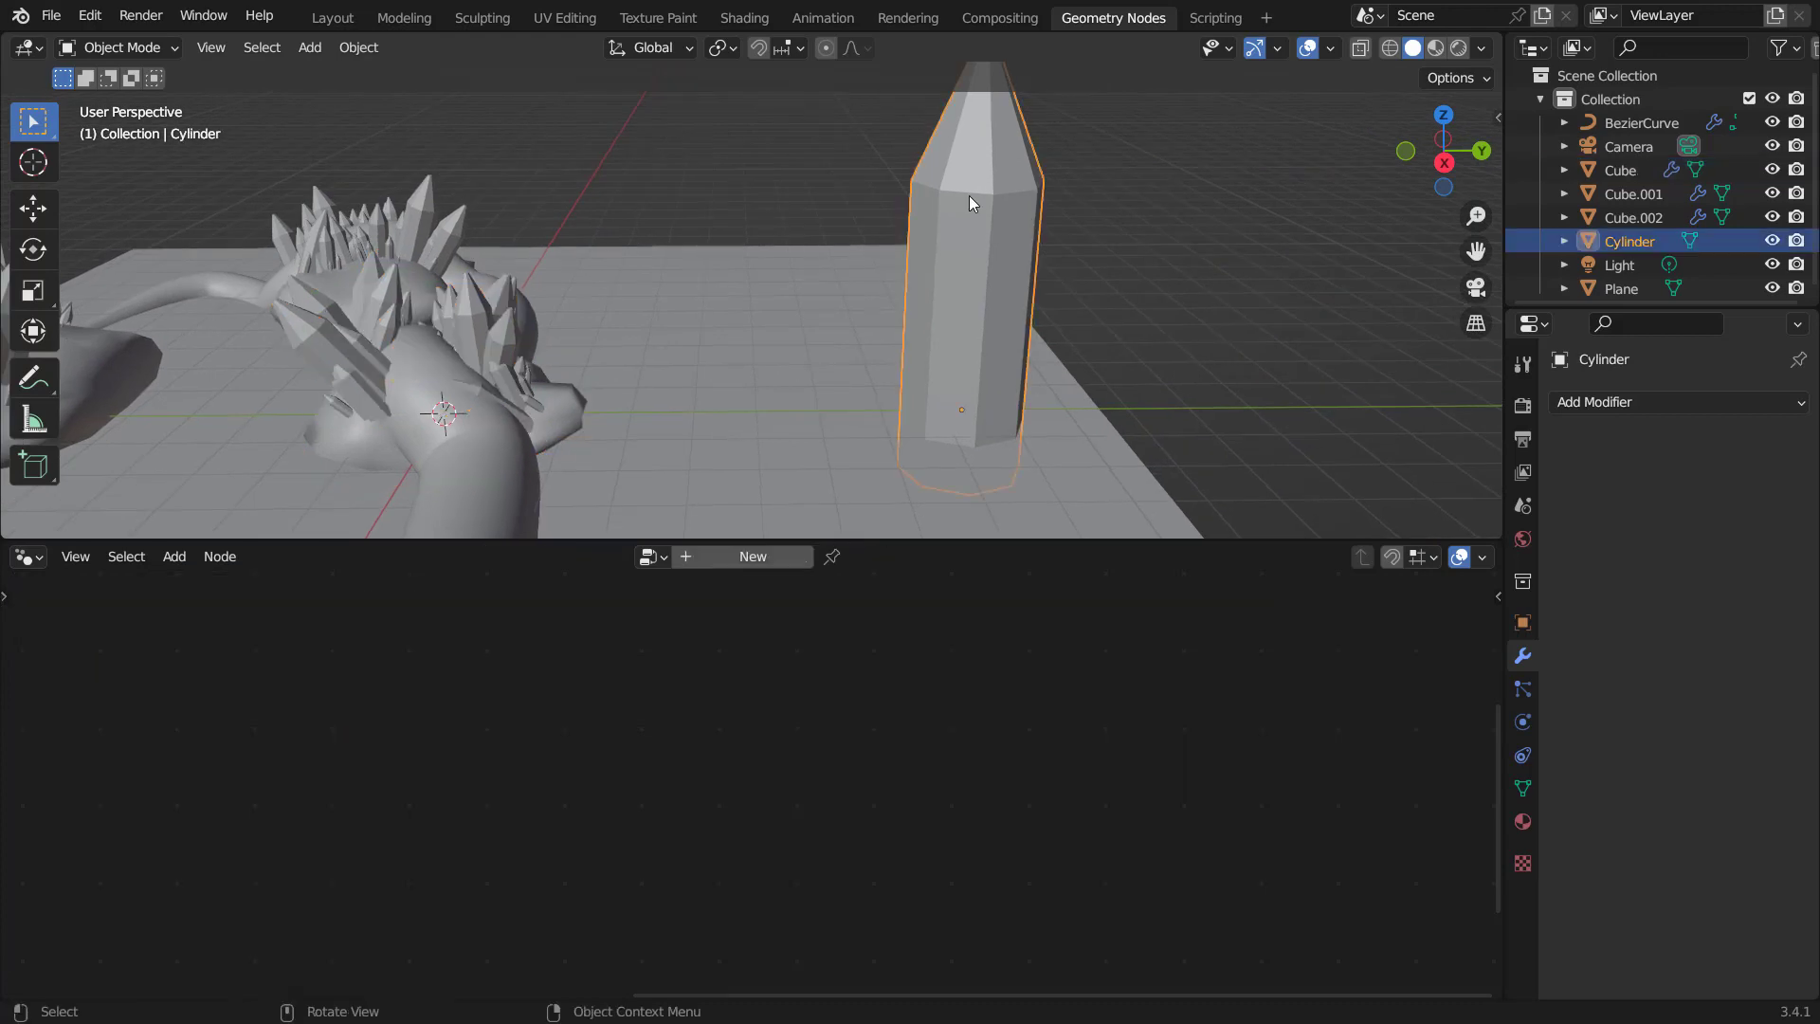
{"action": "left_click", "coordinate": [1462, 53]}
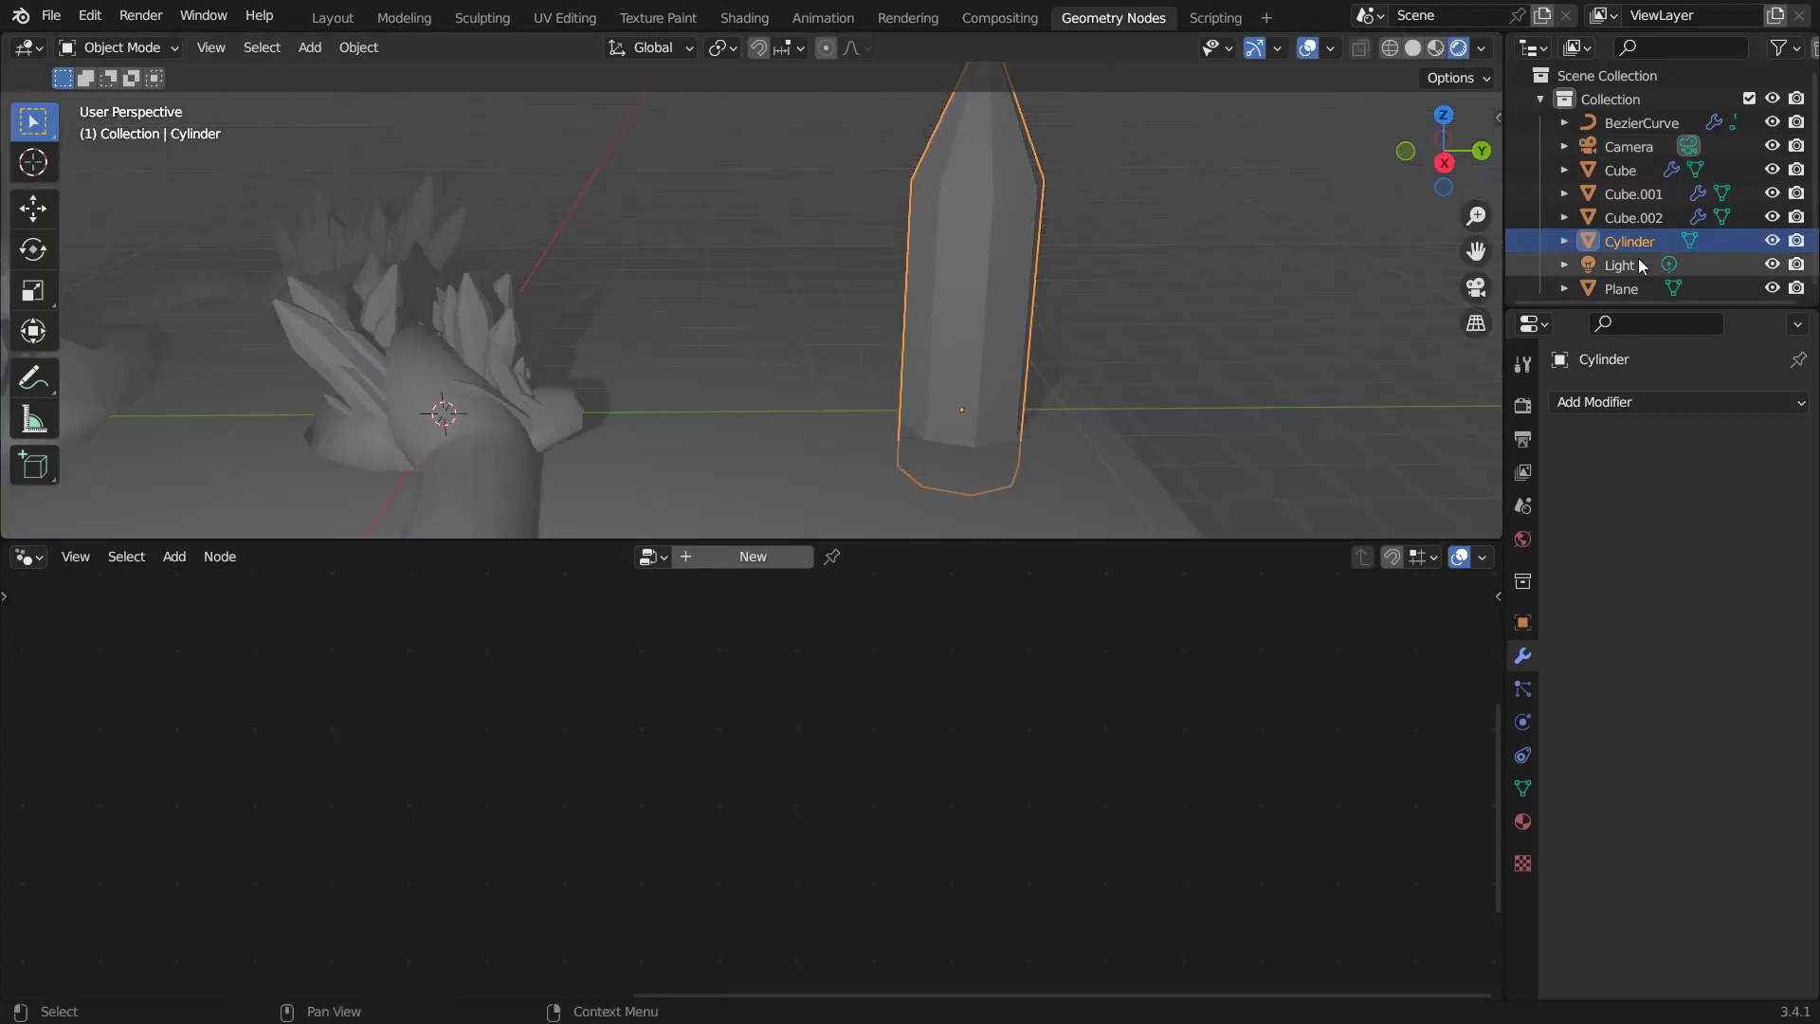
Change the scene's light to a Sun with a strength of 4.
{"action": "left_click", "coordinate": [1639, 264]}
{"action": "left_click", "coordinate": [1523, 720]}
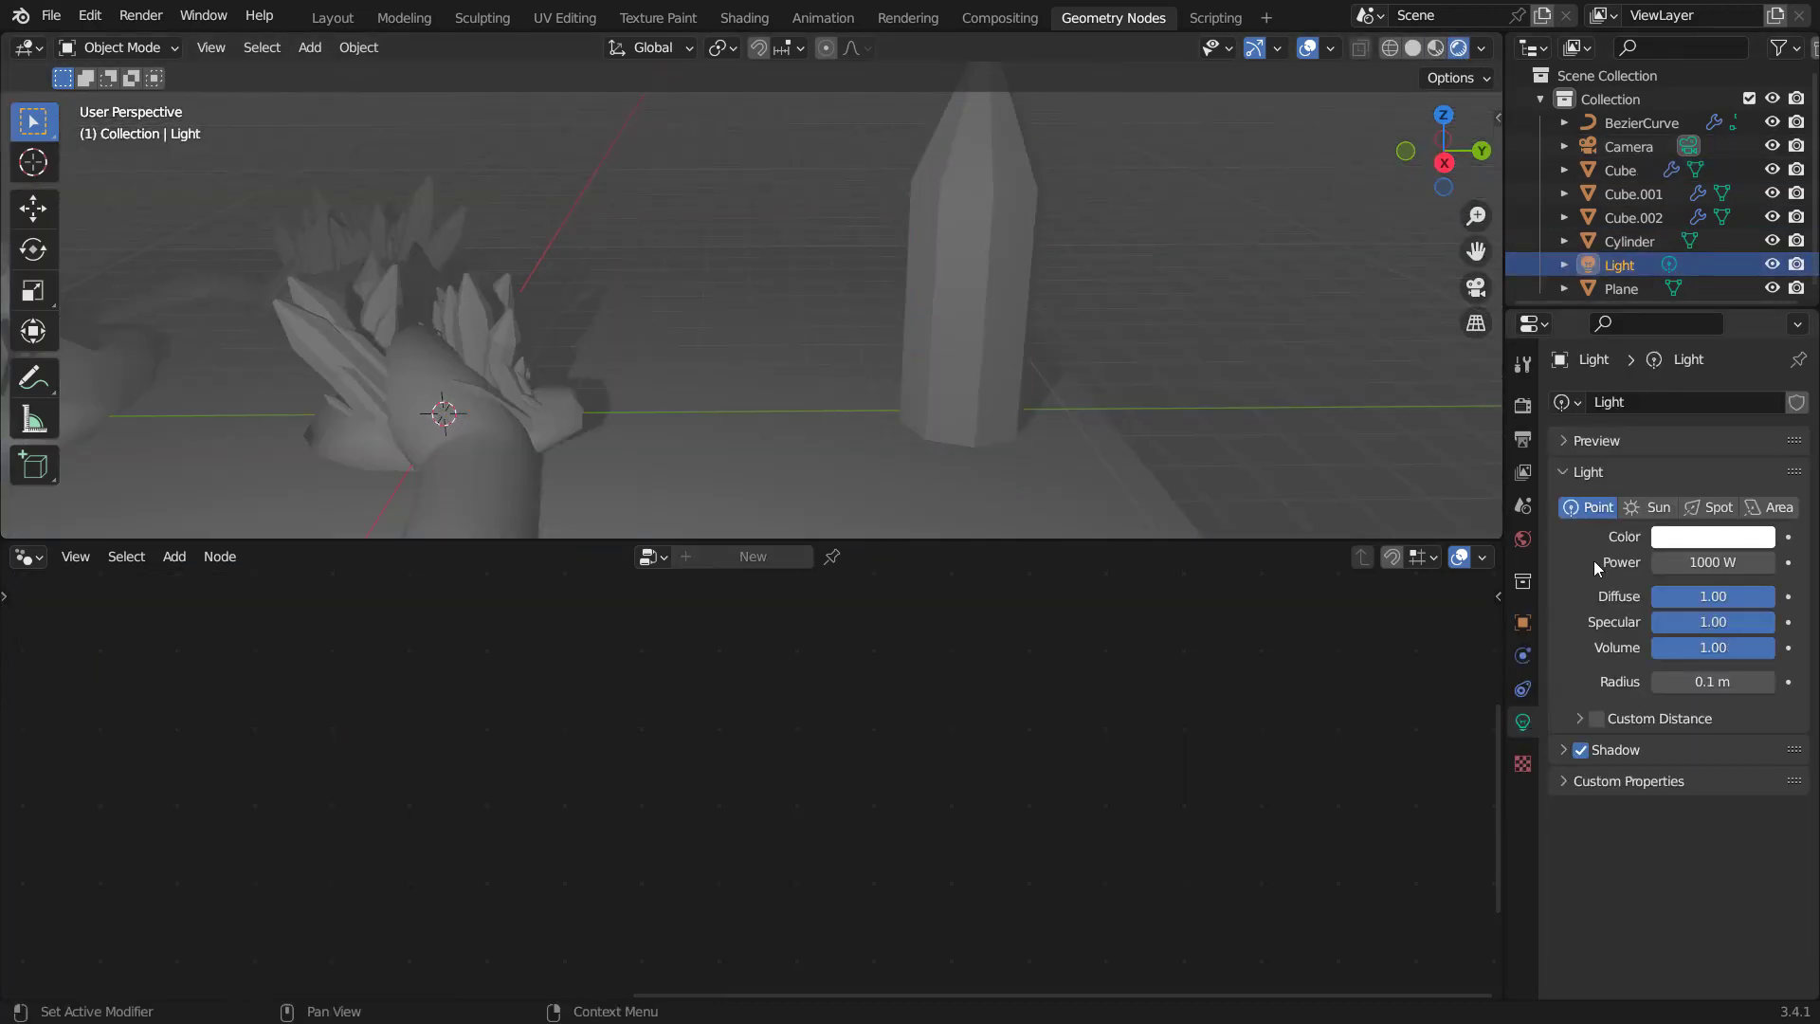
{"action": "left_click", "coordinate": [1650, 508]}
{"action": "left_click", "coordinate": [1712, 562]}
{"action": "type", "text": "4"}
{"action": "key", "text": "Return"}
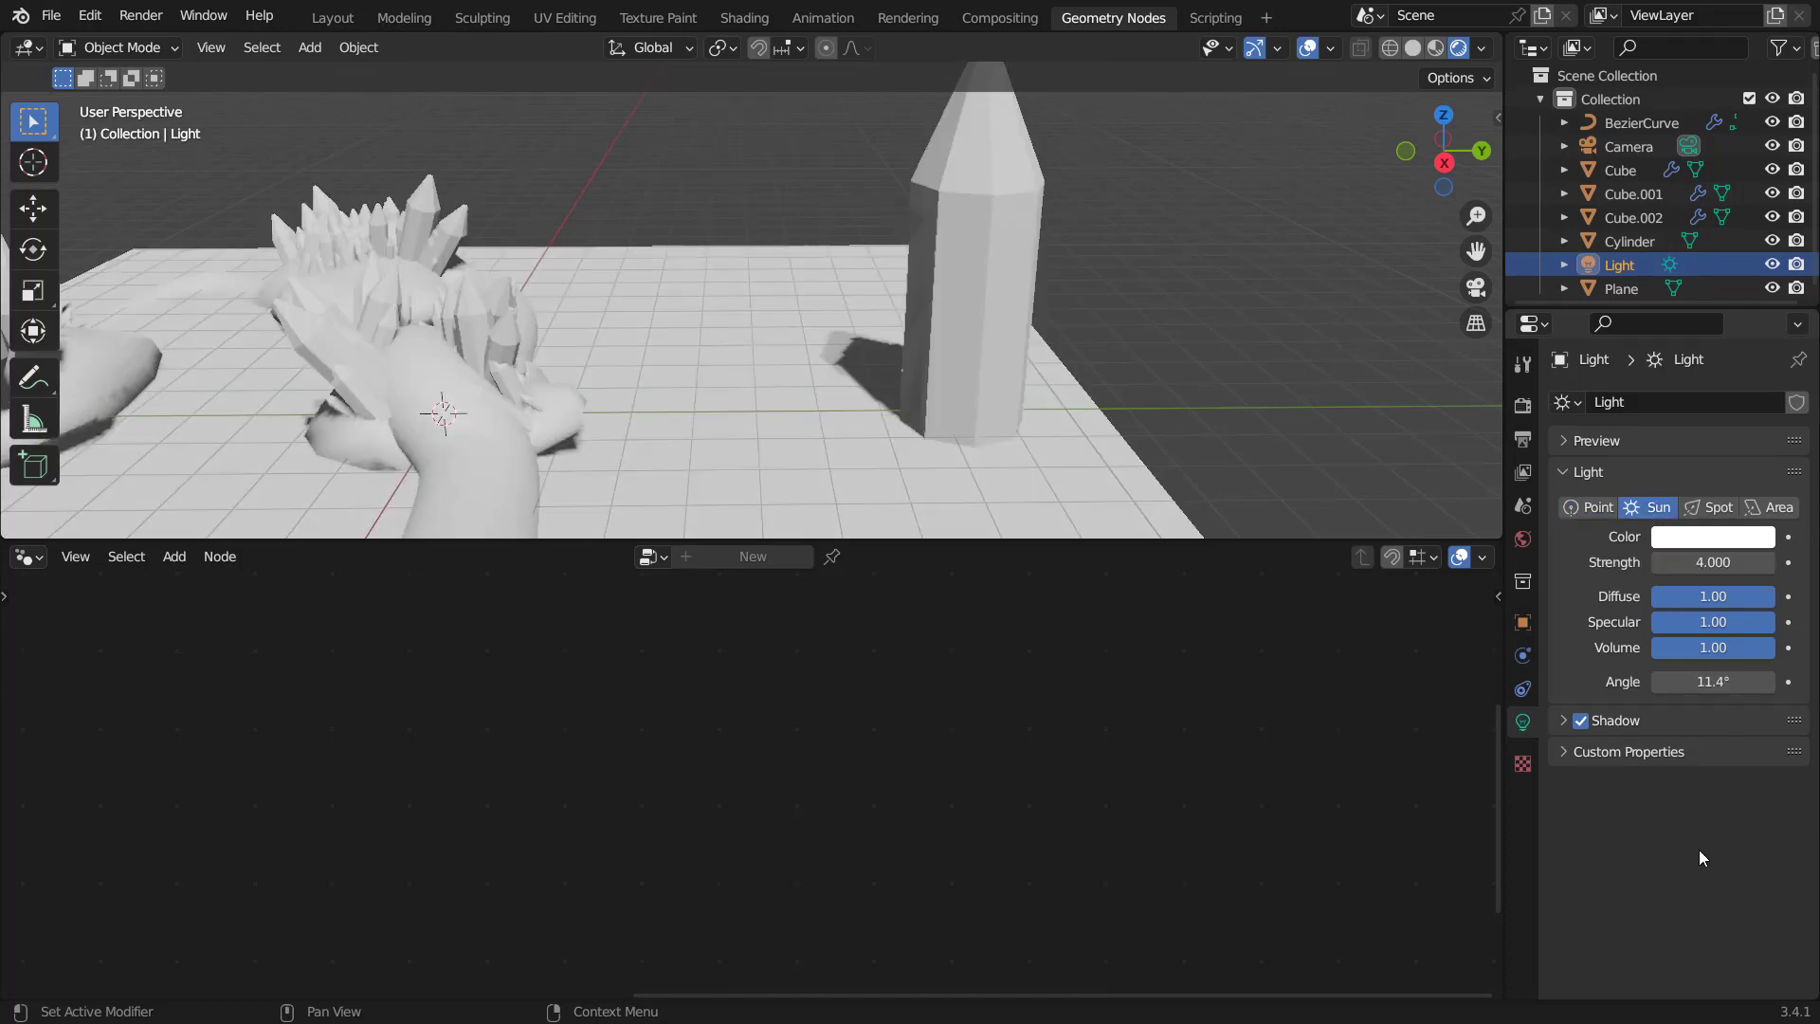
Create a new material on the crystal cylinder and name it Crystal.
{"action": "left_click", "coordinate": [995, 232]}
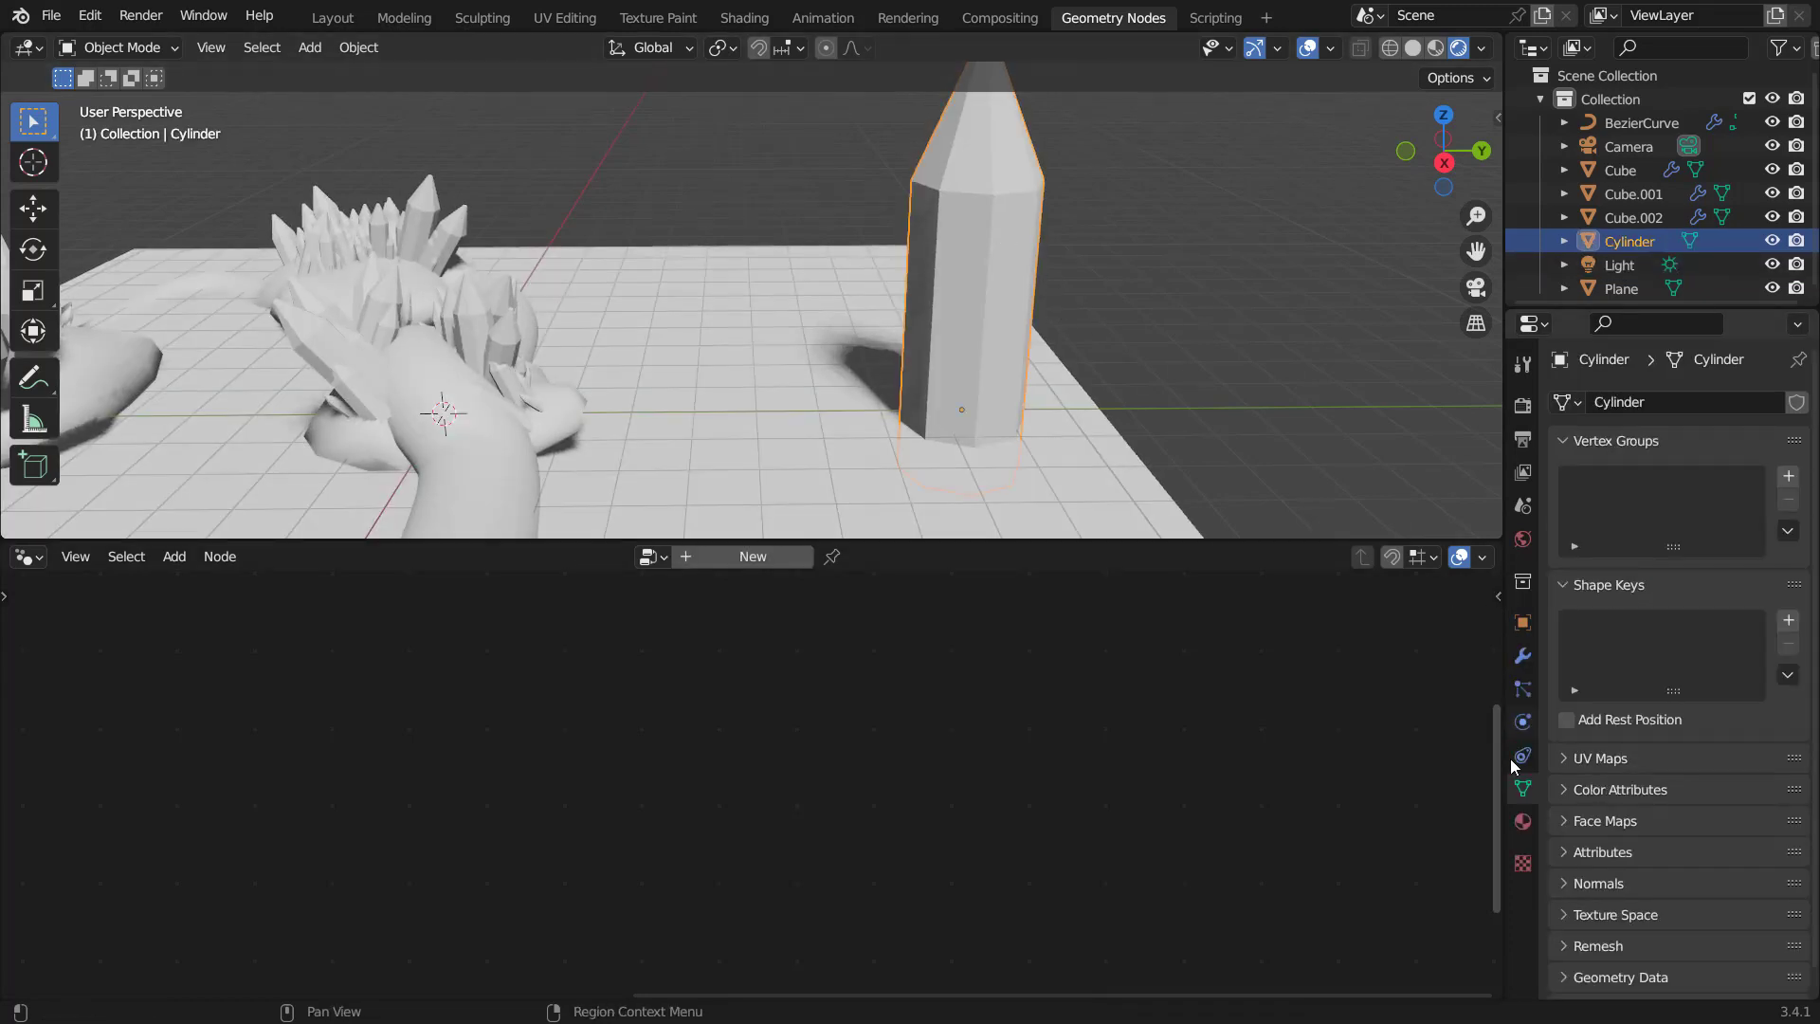
{"action": "left_click", "coordinate": [1522, 821]}
{"action": "left_click", "coordinate": [1668, 500]}
{"action": "double_click", "coordinate": [1634, 500]}
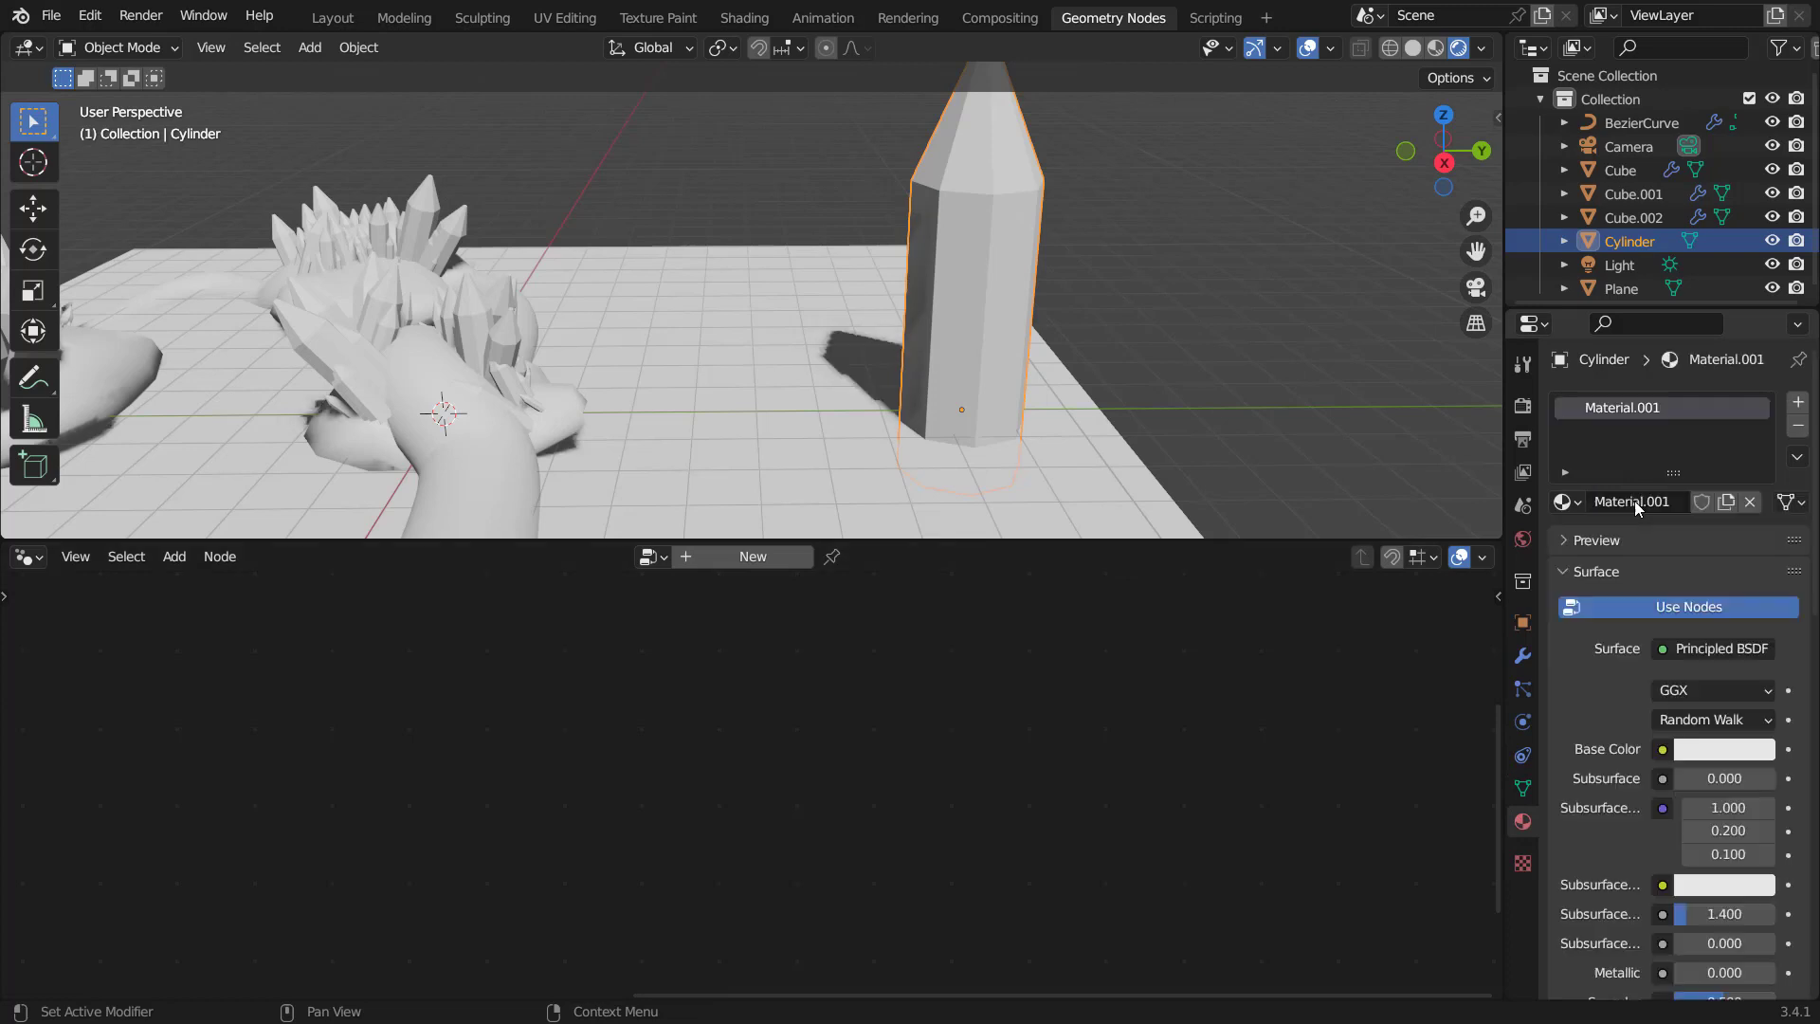
{"action": "type", "text": "Cryst"}
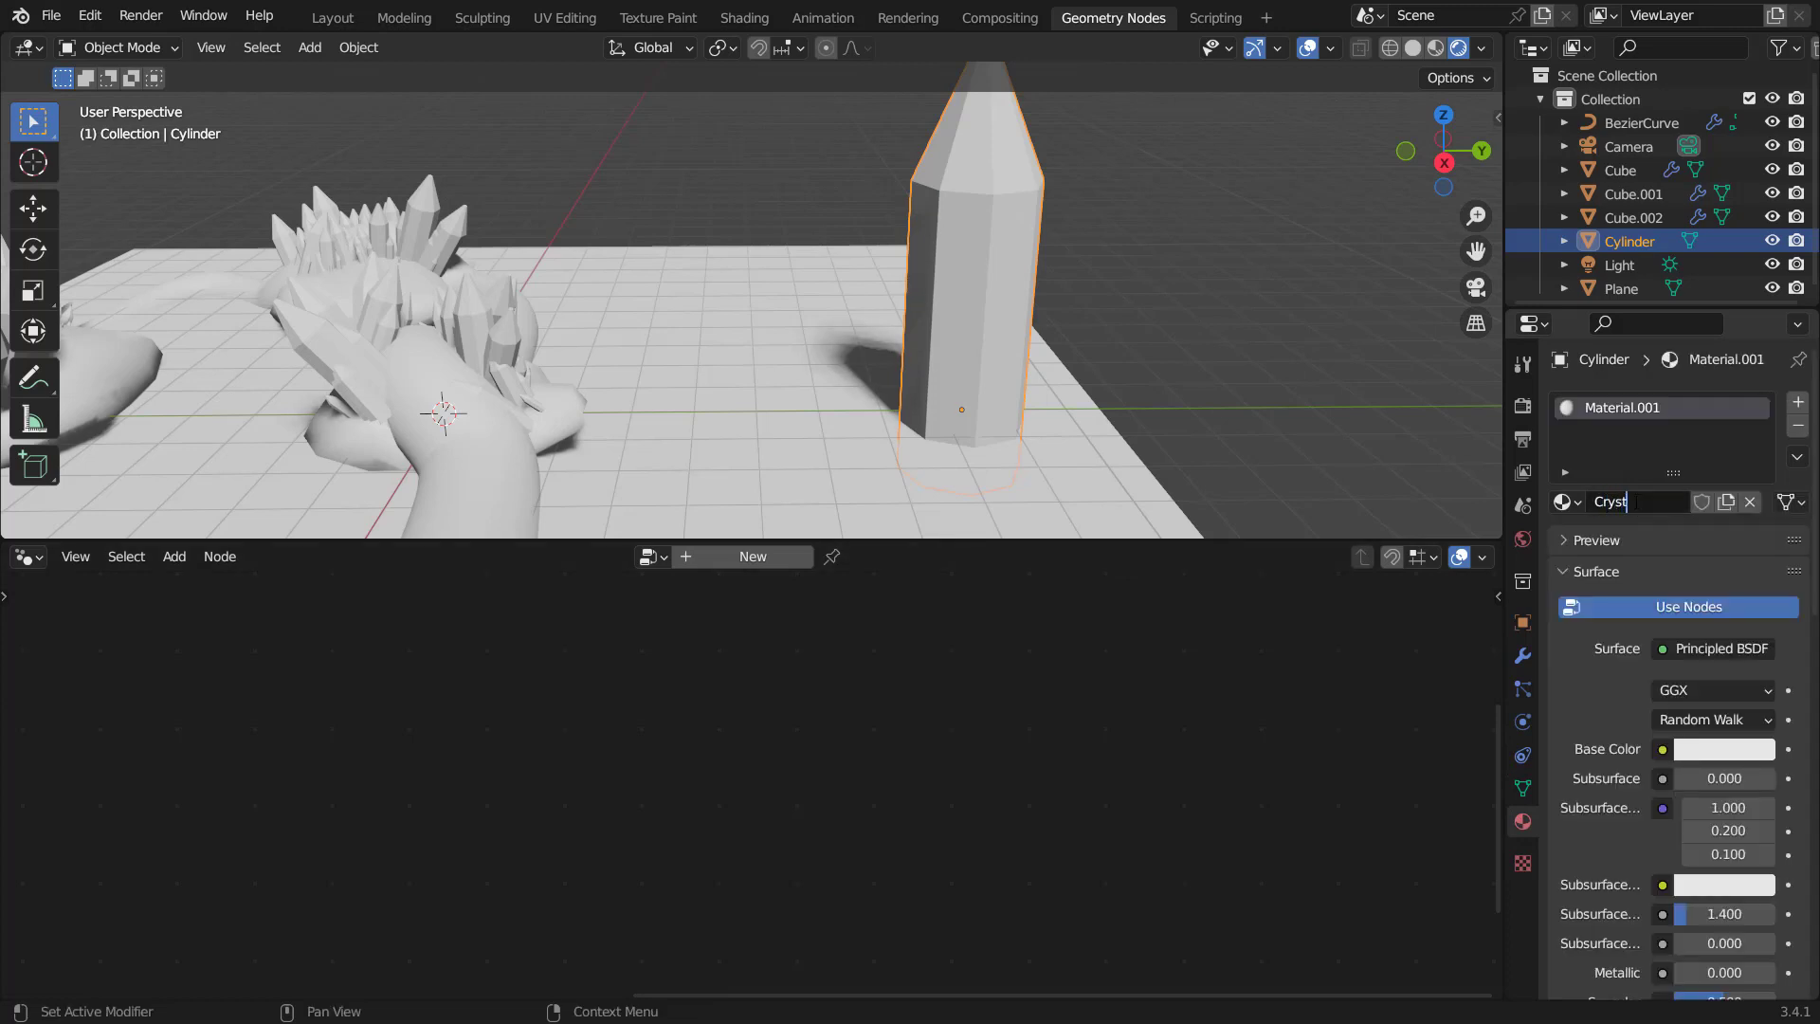
{"action": "type", "text": "al"}
{"action": "key", "text": "Return"}
Hide the viewport tools and open the Crystal material in the Shader Editor, focused on the lower Principled BSDF settings.
{"action": "key", "text": "t"}
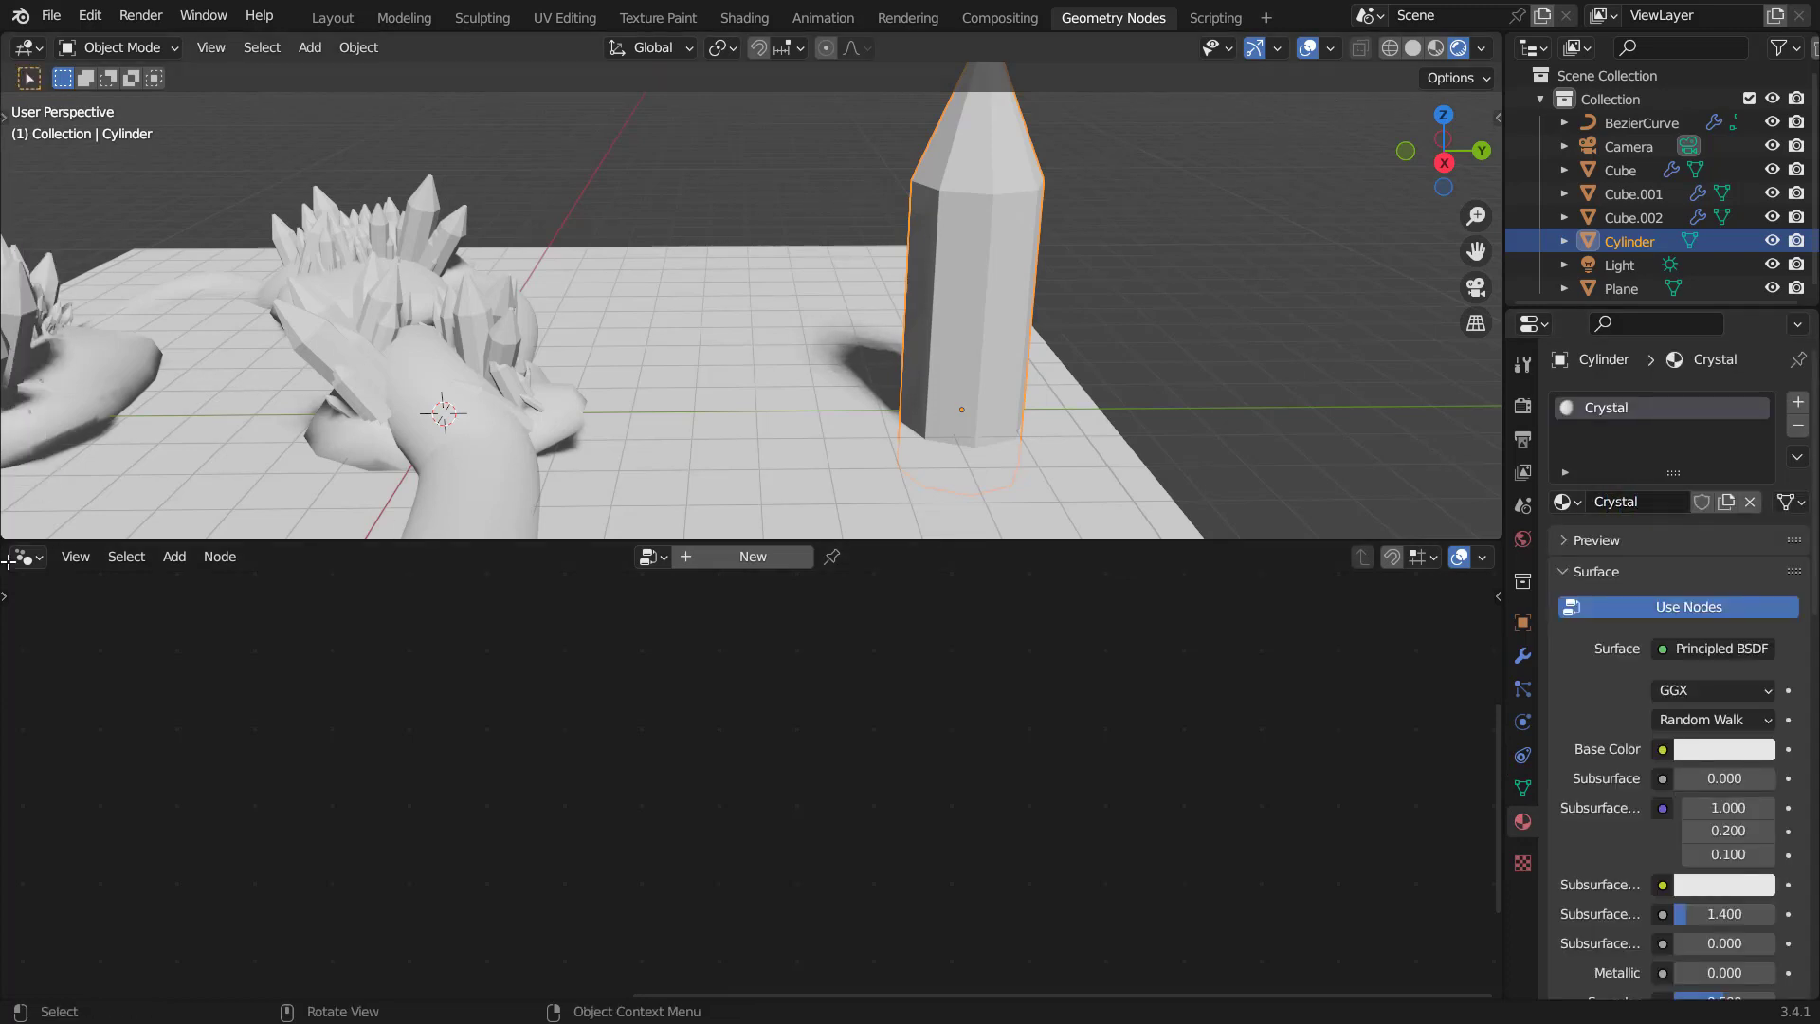
{"action": "left_click", "coordinate": [29, 560]}
{"action": "left_click", "coordinate": [70, 772]}
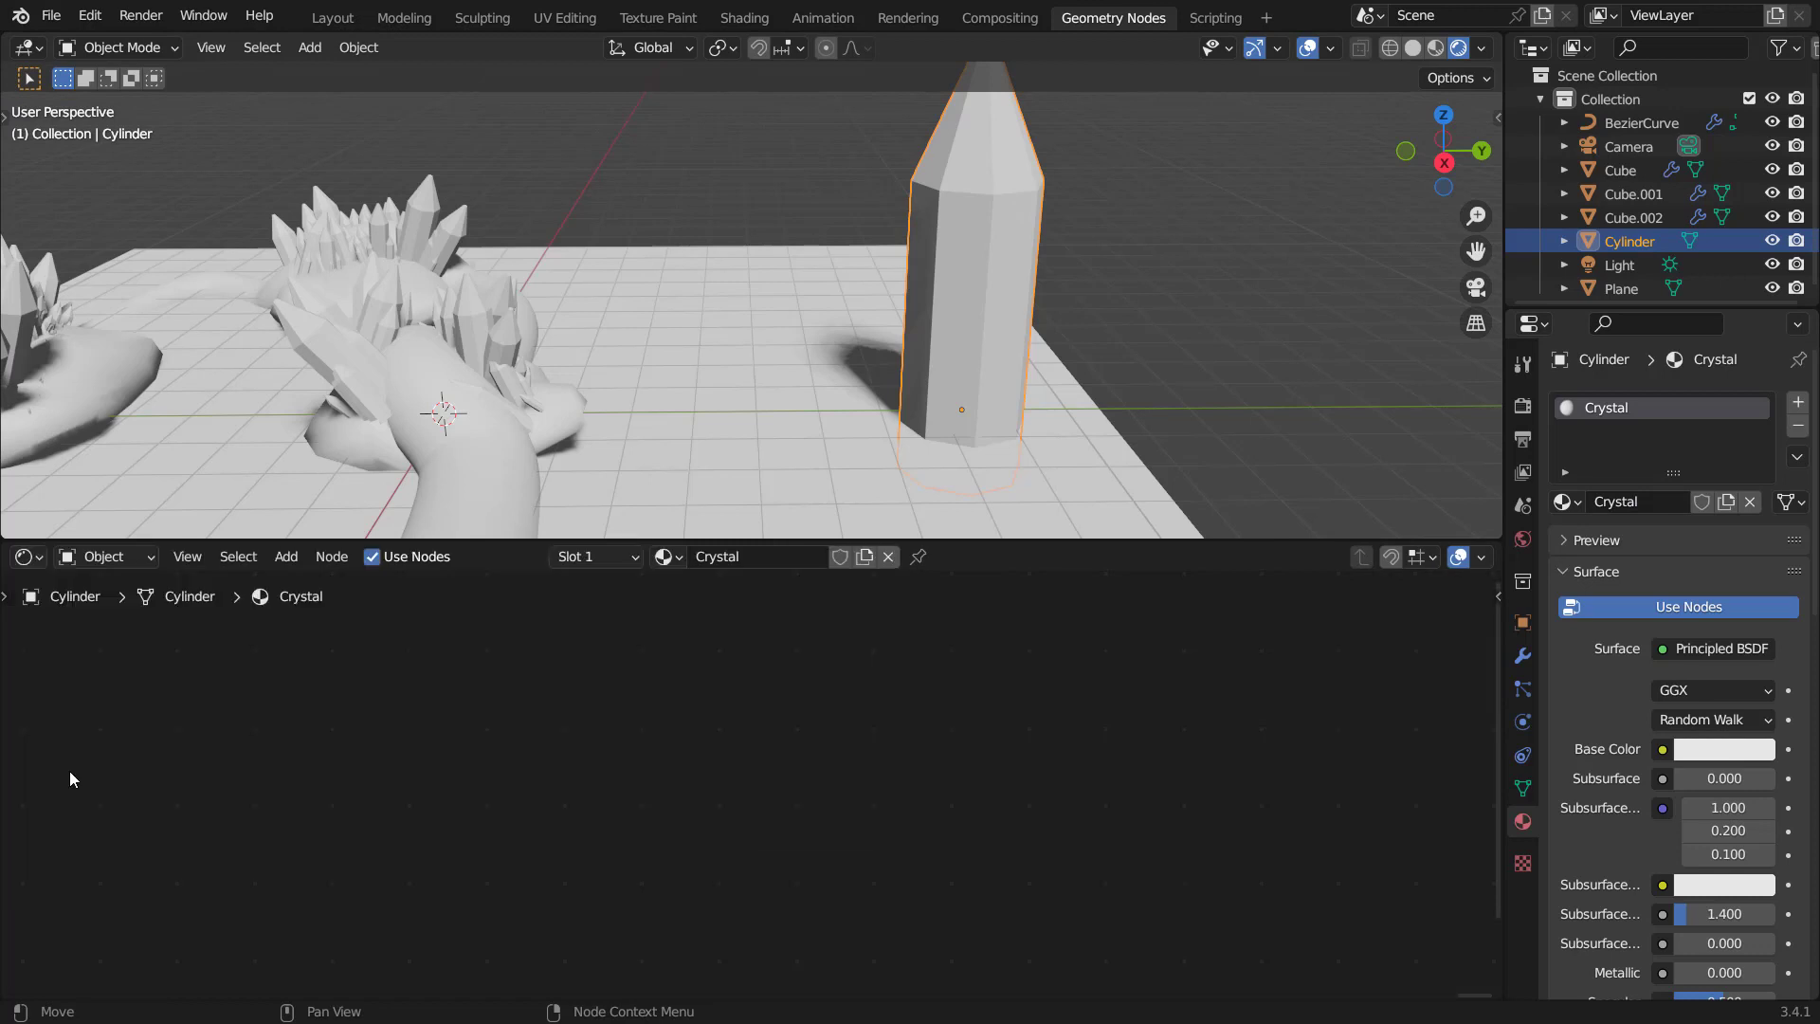
{"action": "scroll", "coordinate": [469, 679], "scroll_direction": "down", "scroll_amount": 6}
{"action": "middle_click_drag", "start_coordinate": [362, 719], "coordinate": [874, 697]}
{"action": "scroll", "coordinate": [724, 762], "scroll_direction": "up", "scroll_amount": 10}
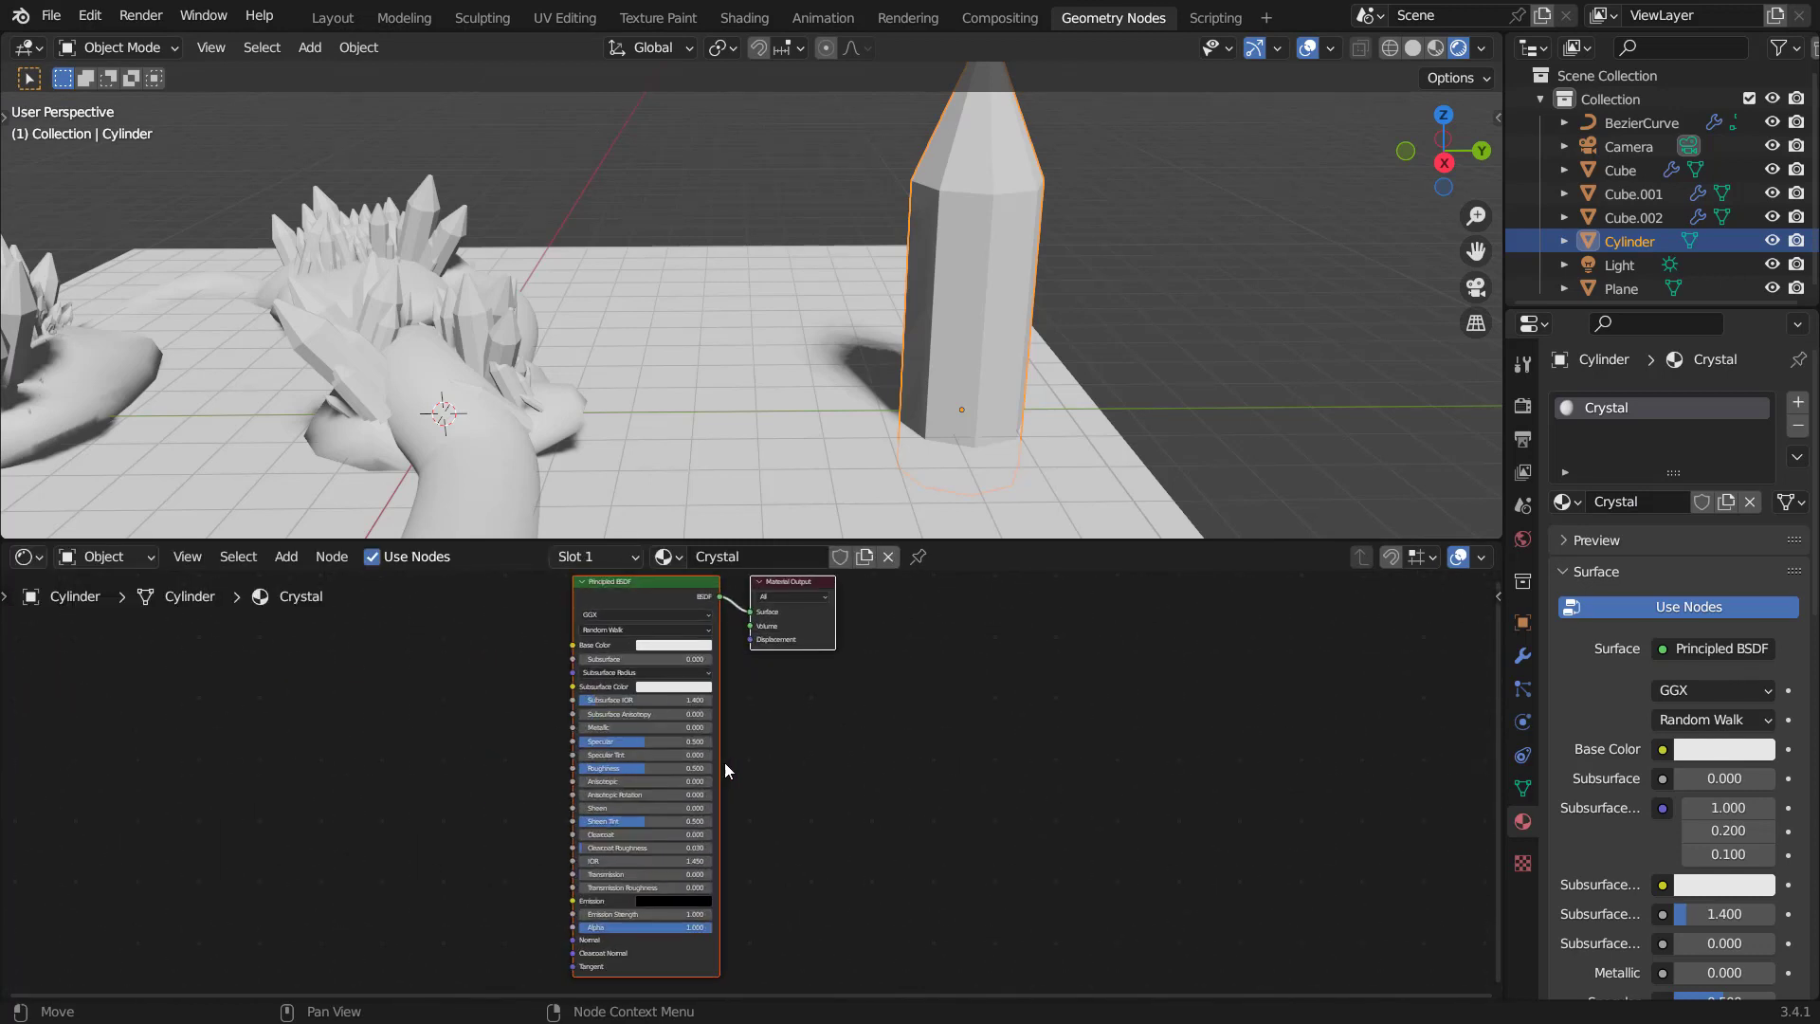
{"action": "middle_click_drag", "start_coordinate": [709, 788], "coordinate": [794, 675]}
{"action": "scroll", "coordinate": [817, 774], "scroll_direction": "up", "scroll_amount": 2}
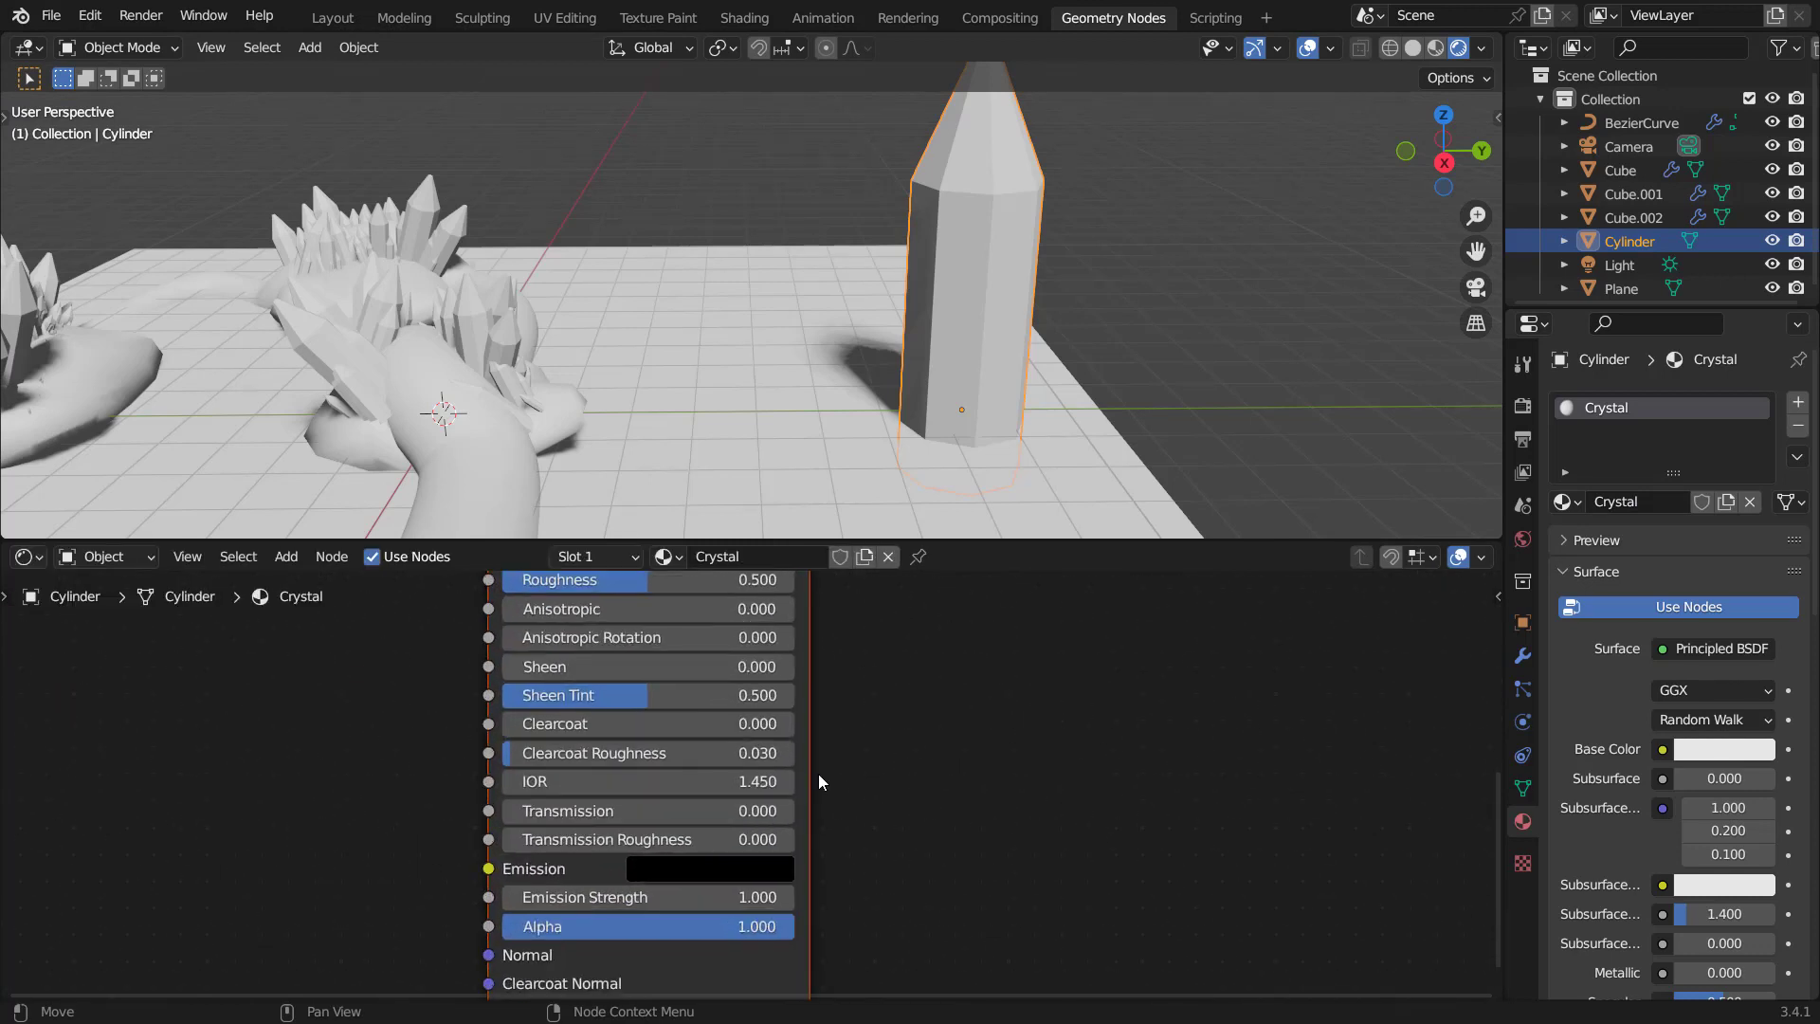
Set the Crystal material's Transmission to 1 and enable Screen Space Refraction in its settings.
{"action": "left_click", "coordinate": [595, 817]}
{"action": "type", "text": "1"}
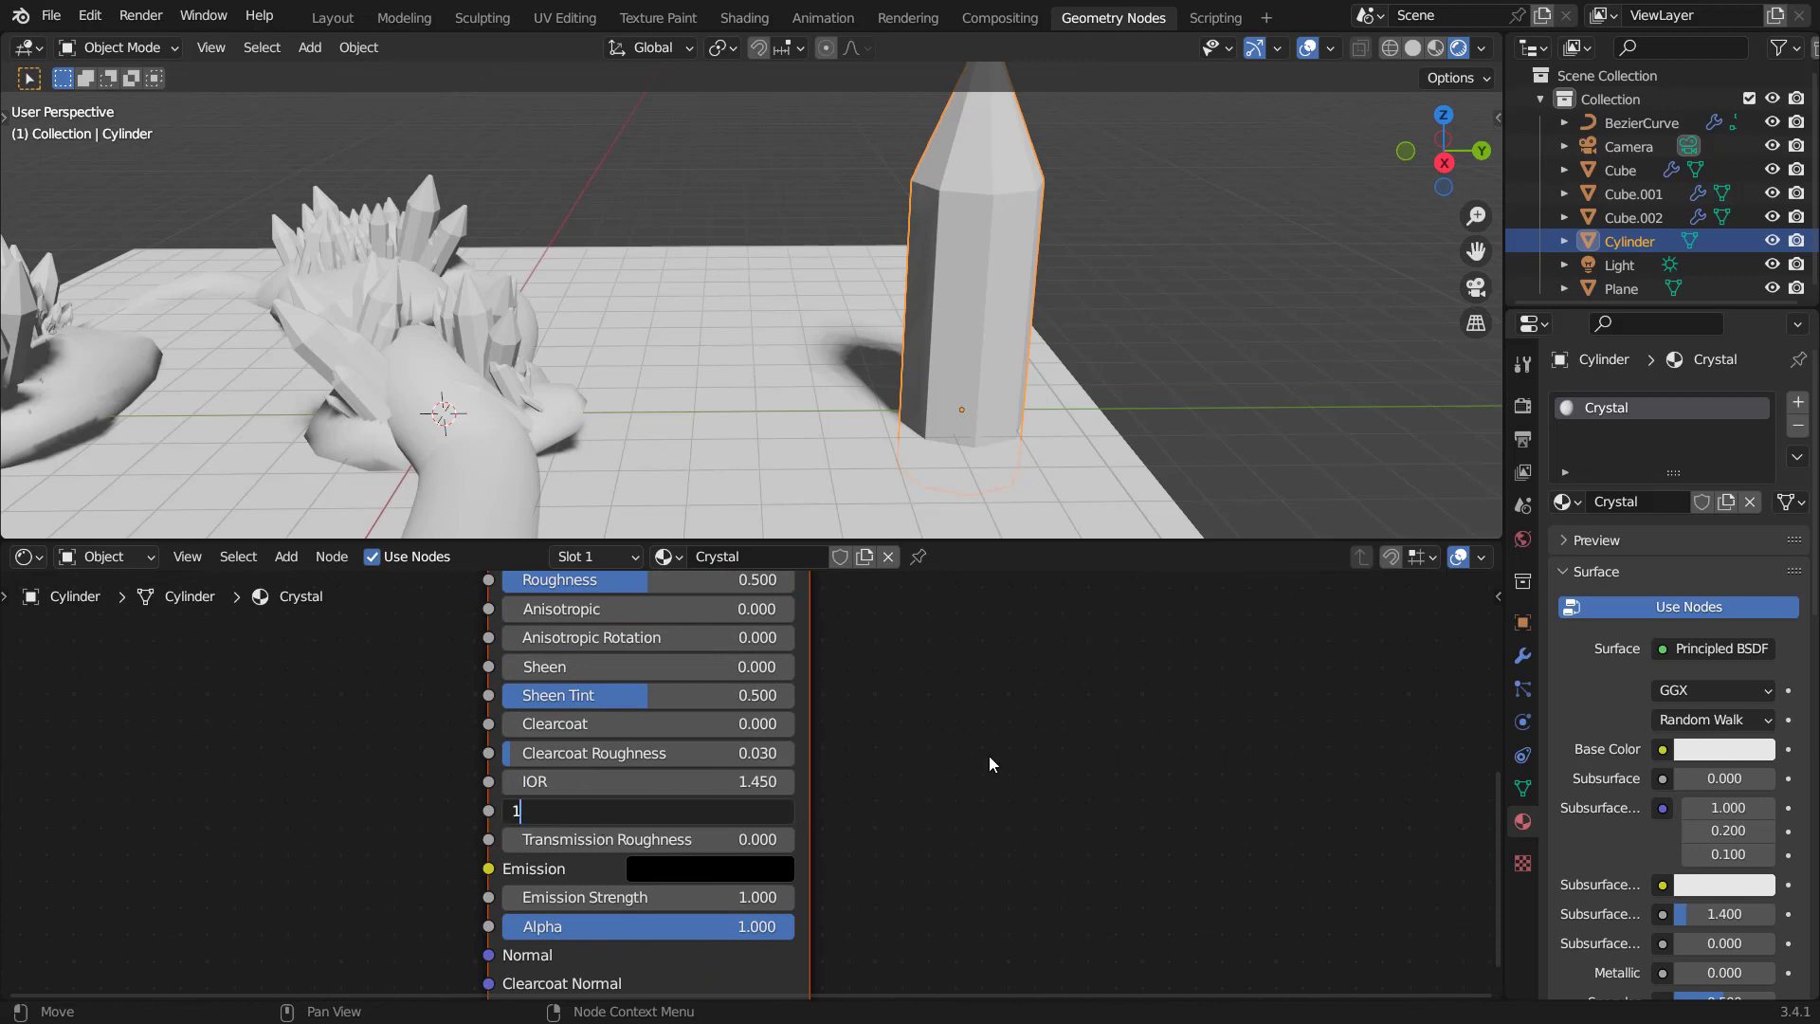
{"action": "key", "text": "Return"}
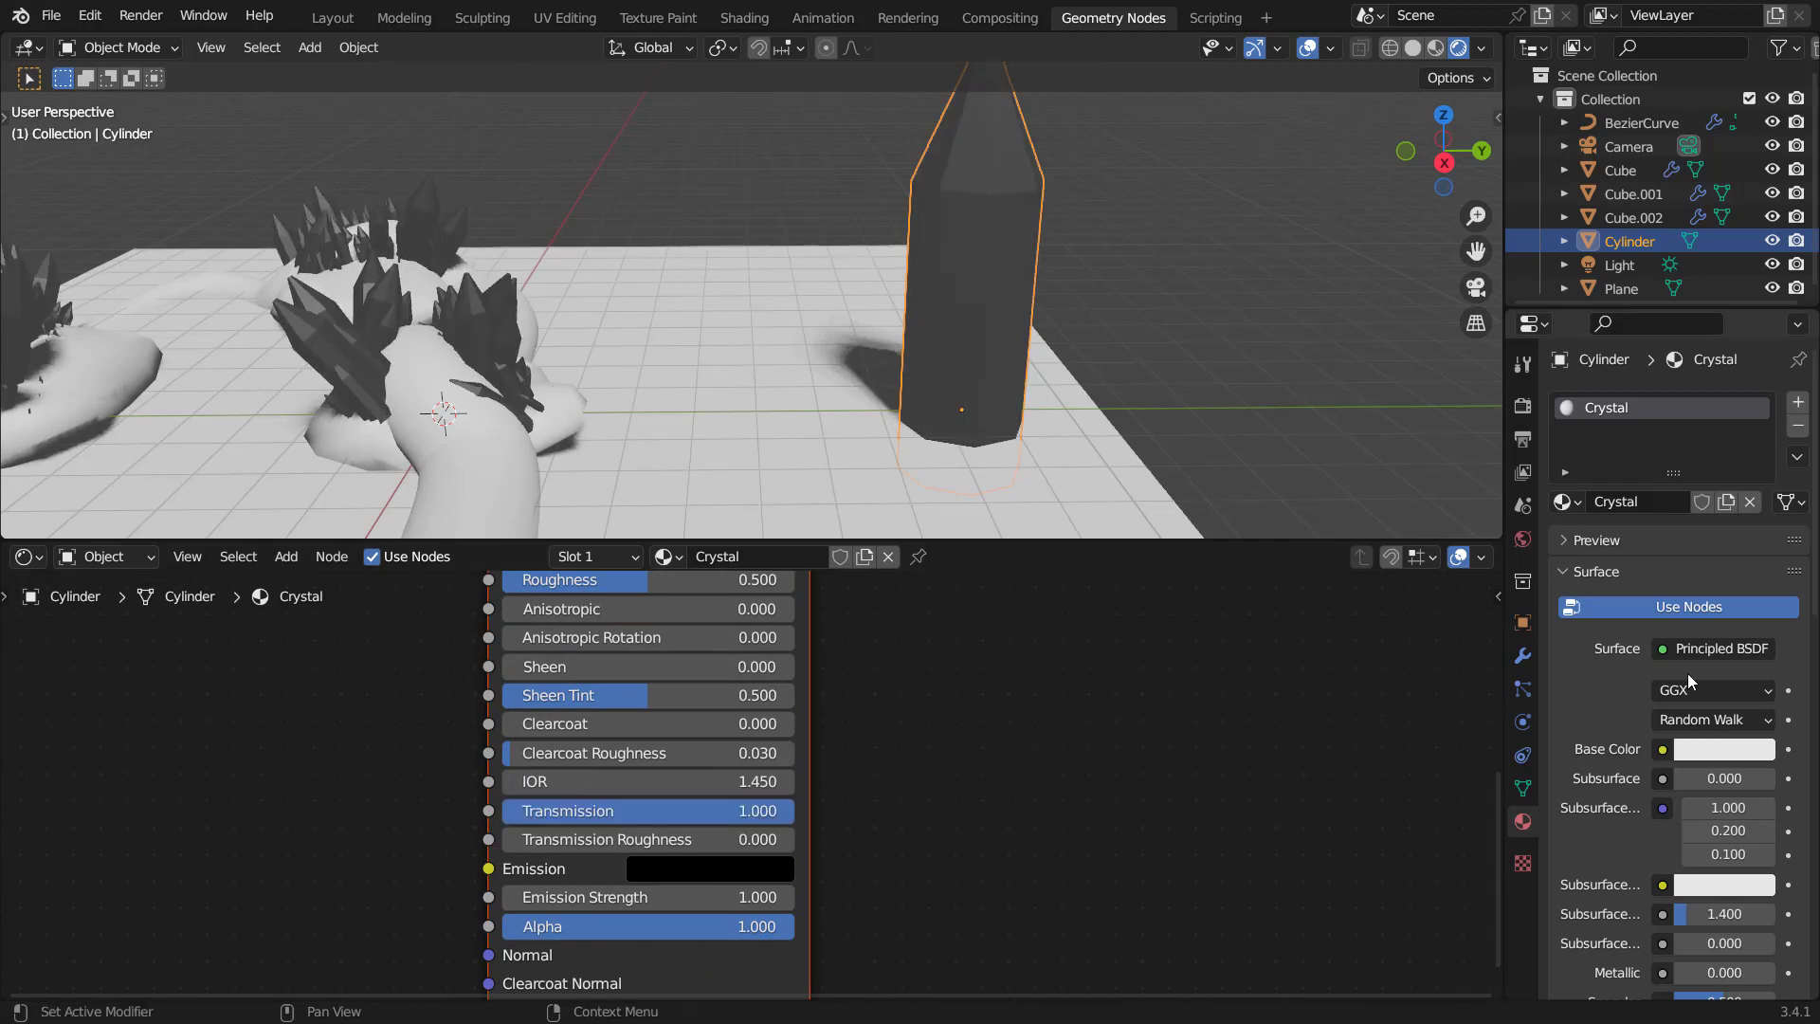
{"action": "scroll", "coordinate": [1684, 689], "scroll_direction": "down", "scroll_amount": 20}
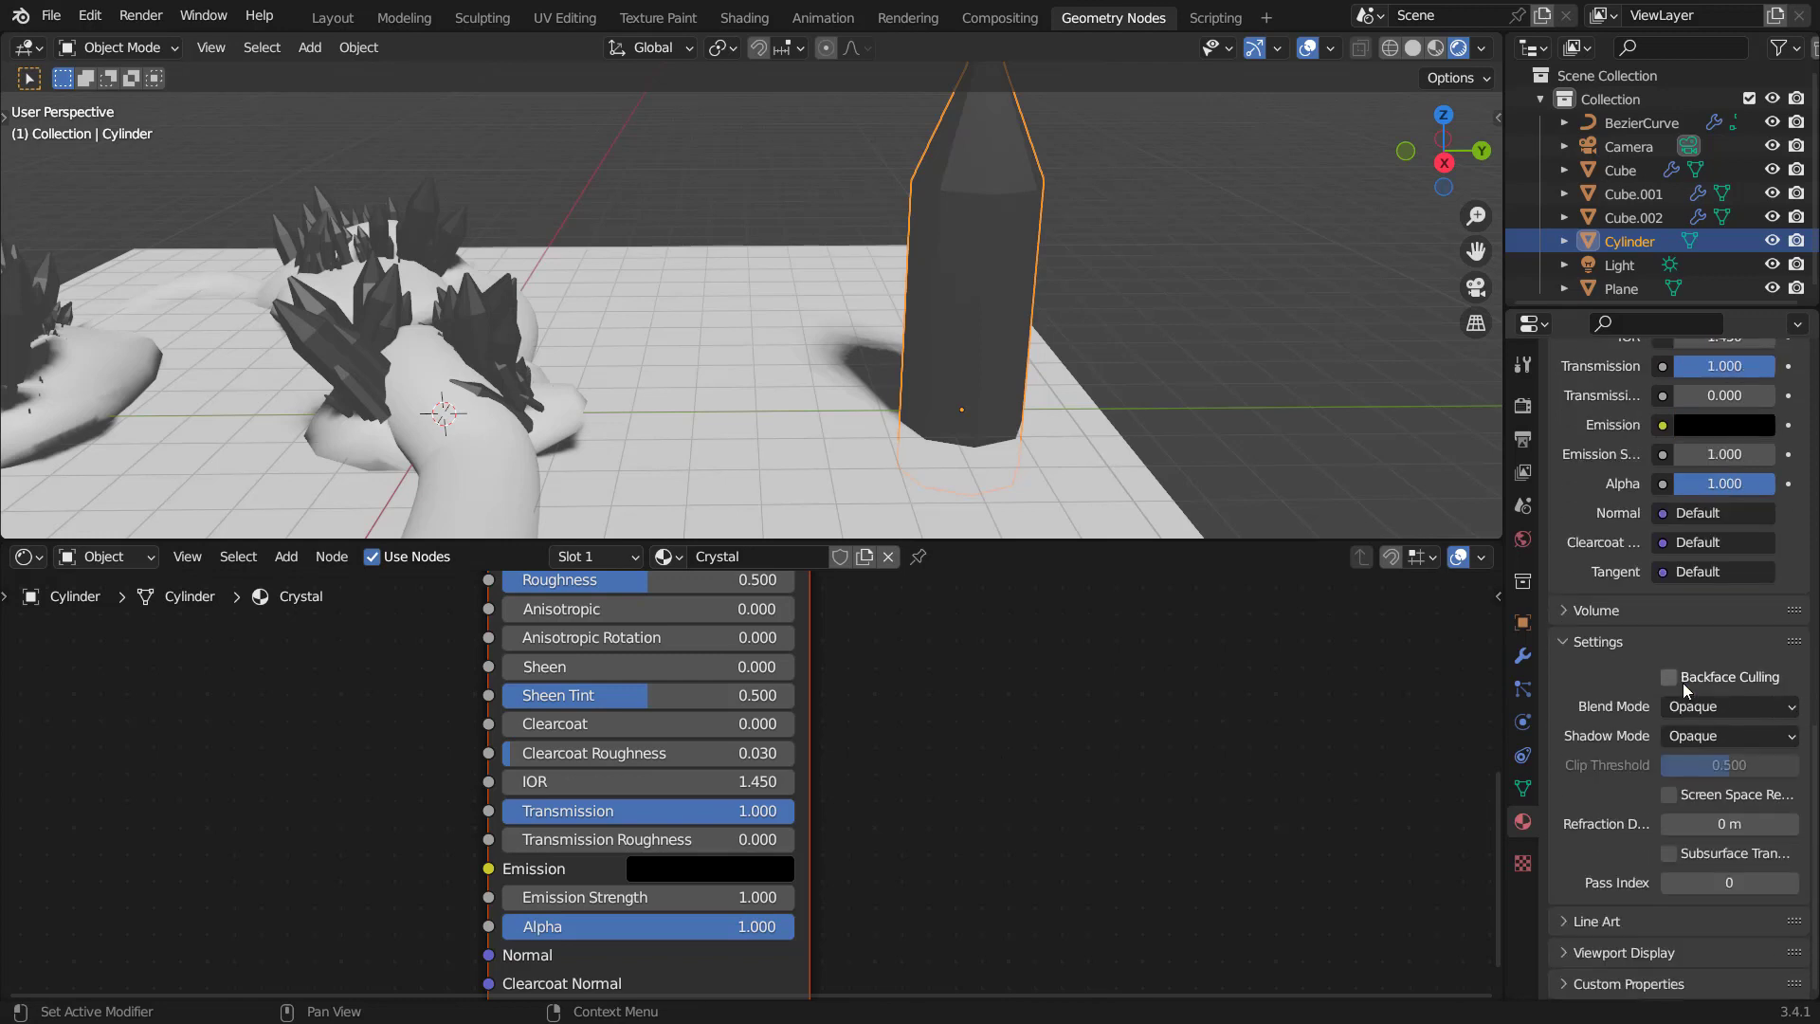
{"action": "left_click", "coordinate": [1668, 793]}
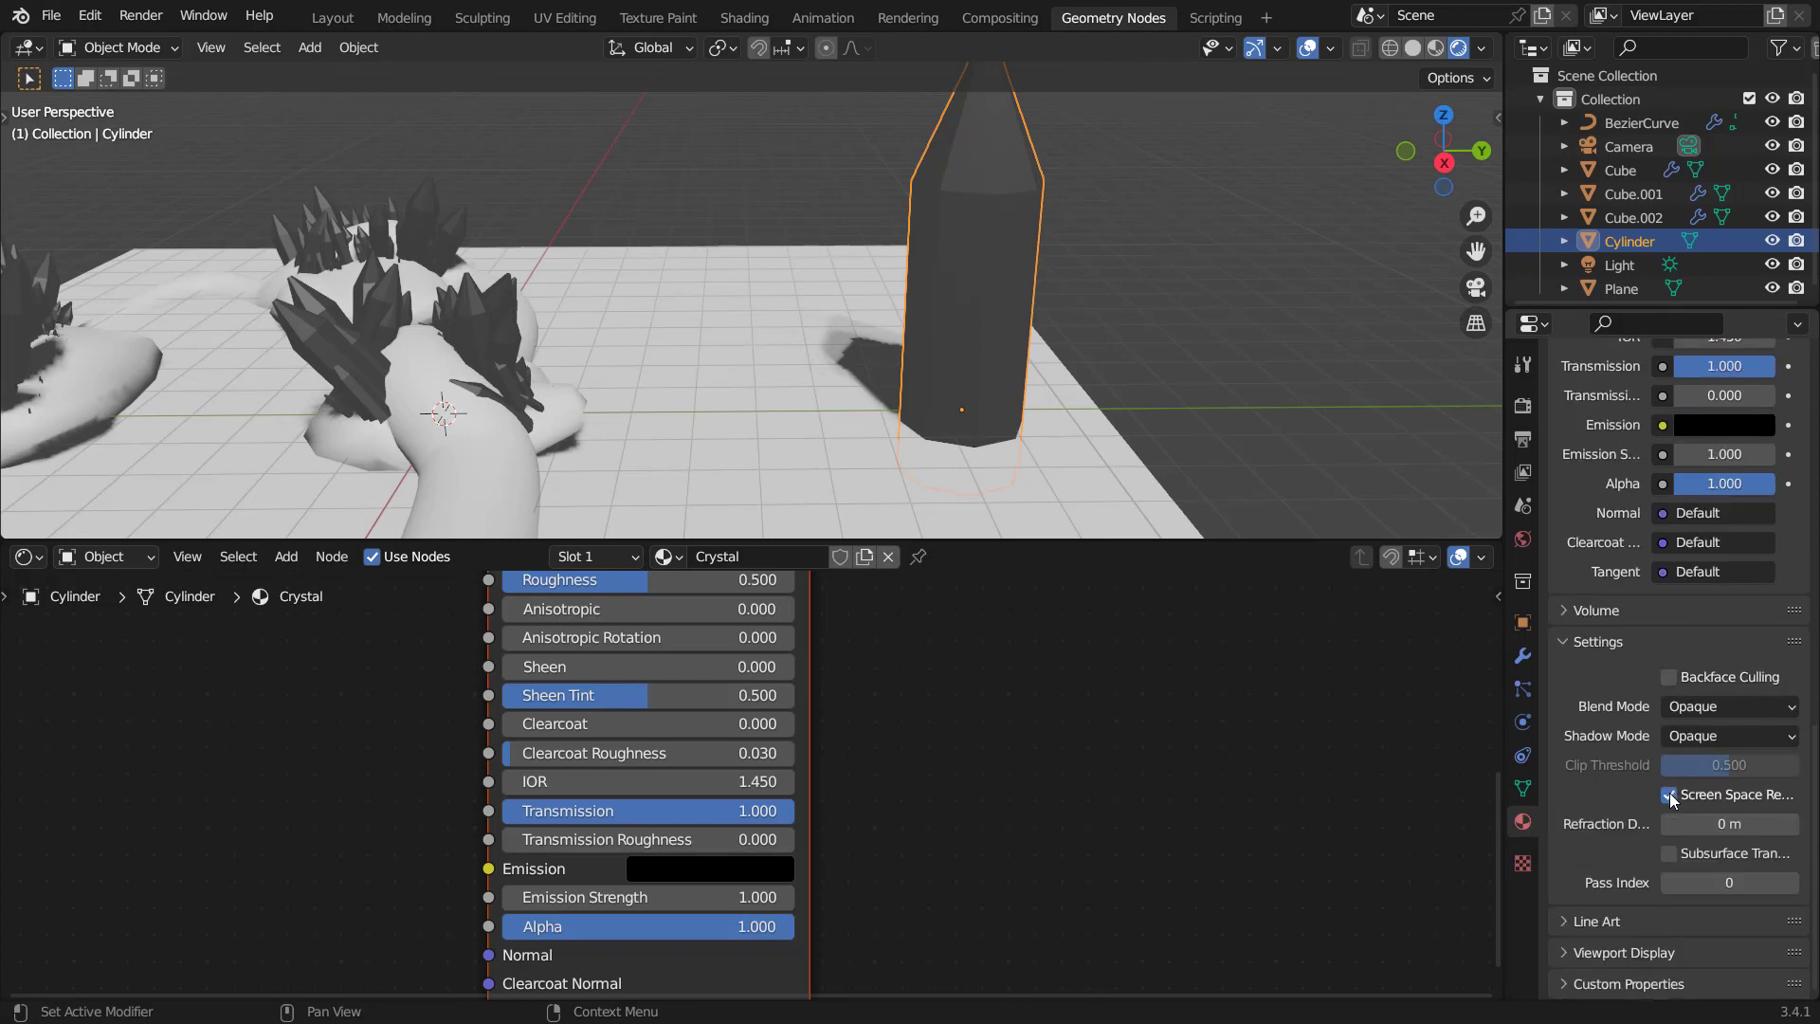
Enable Screen Space Reflections with Refraction in the Eevee render settings.
{"action": "left_click", "coordinate": [1523, 406]}
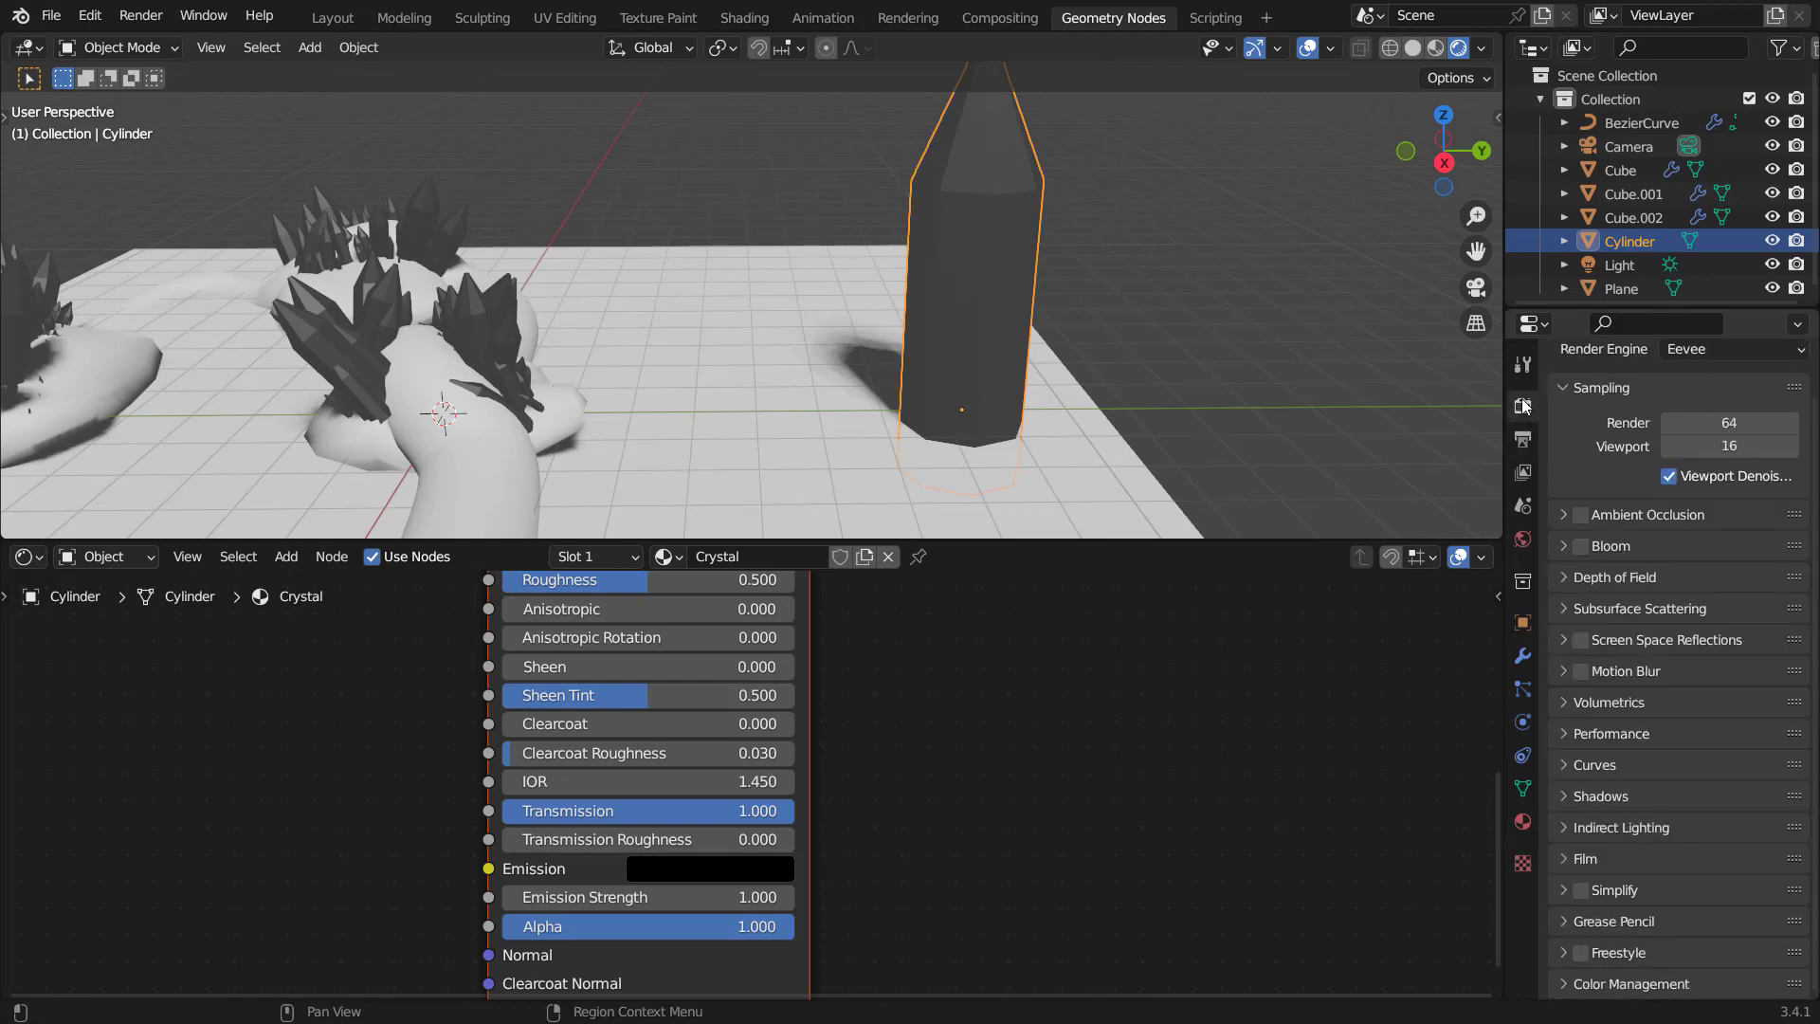
{"action": "left_click", "coordinate": [1581, 637]}
{"action": "left_click", "coordinate": [1581, 643]}
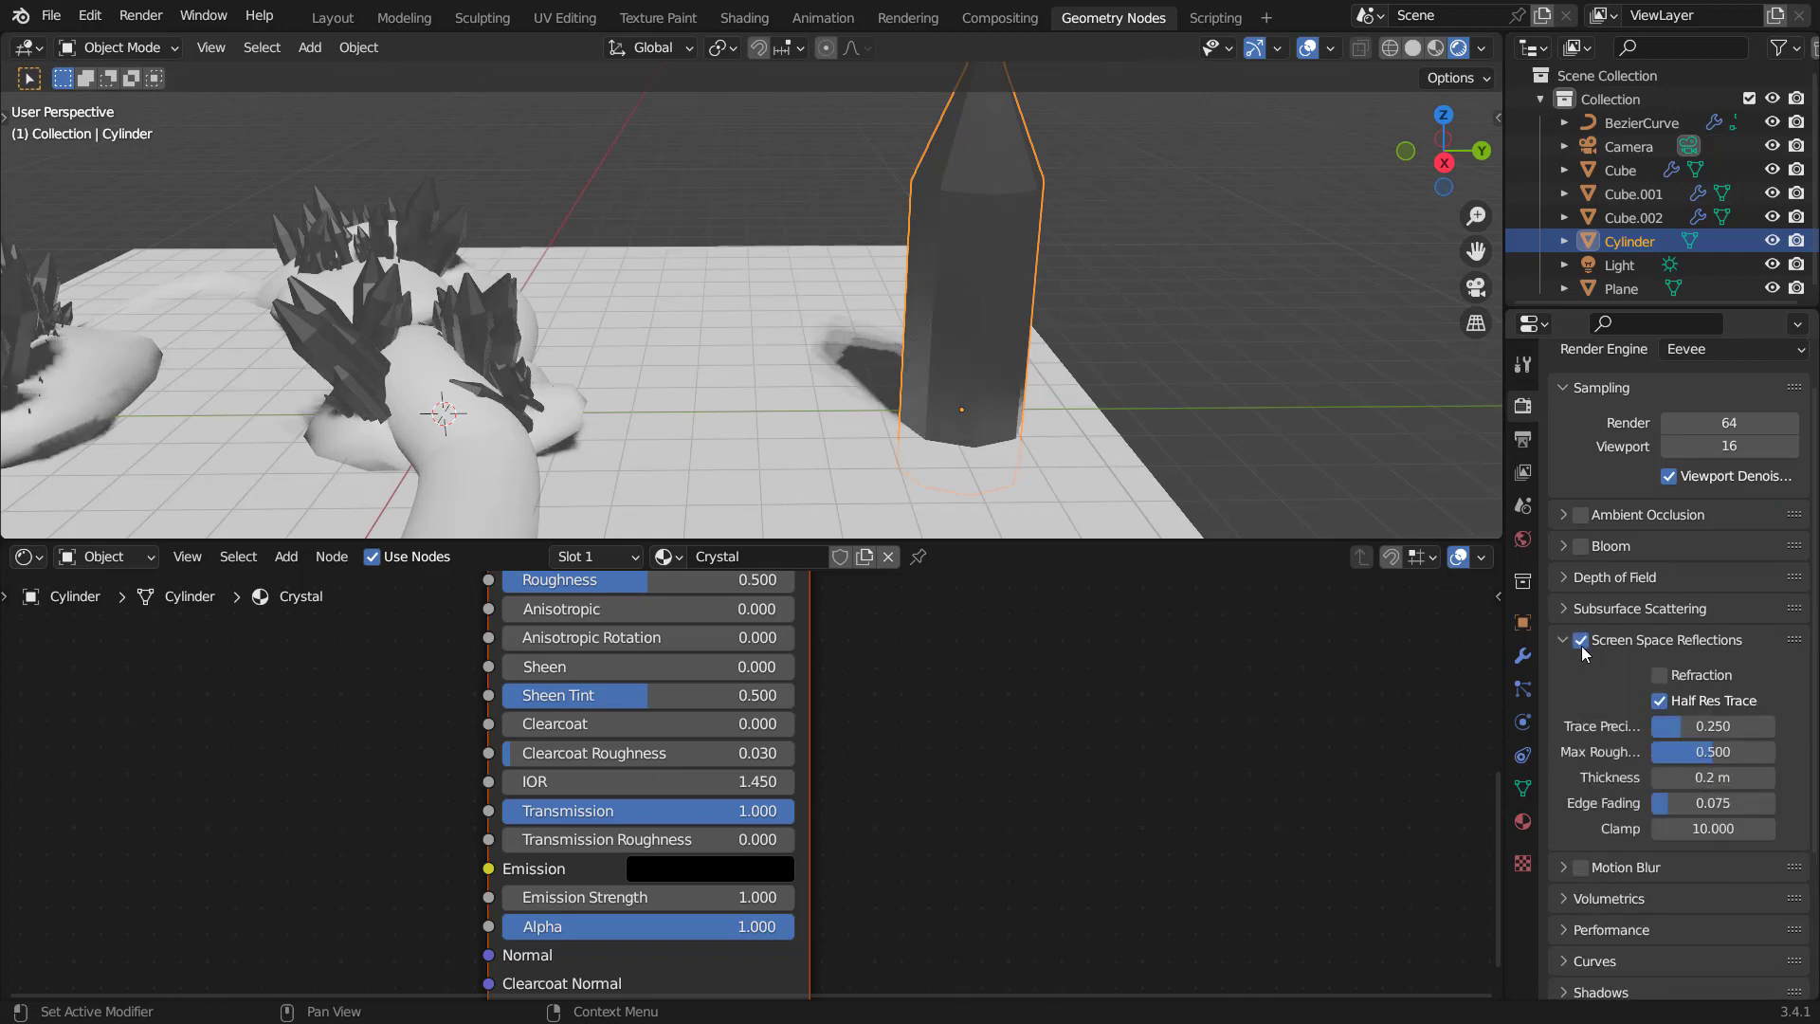
{"action": "left_click", "coordinate": [1660, 675]}
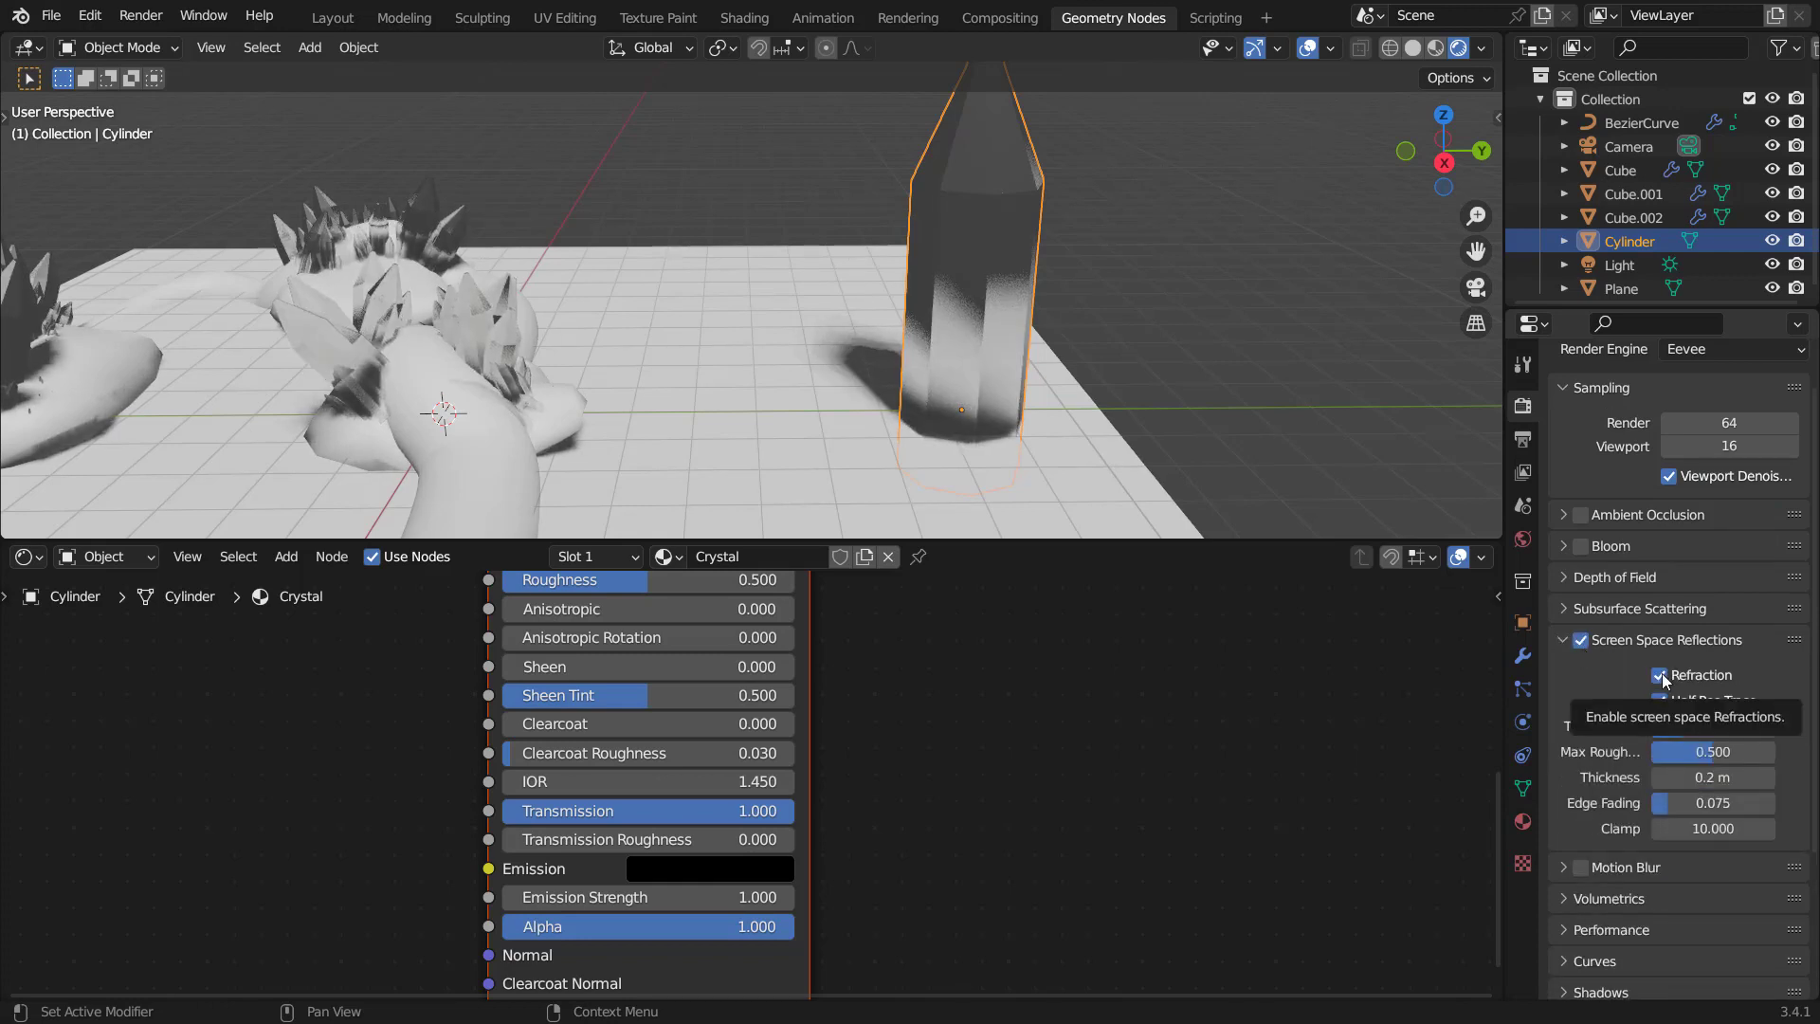
Lower the Roughness of the Crystal material's Principled BSDF to about 0.173.
{"action": "middle_click_drag", "start_coordinate": [991, 327], "coordinate": [884, 327]}
{"action": "scroll", "coordinate": [910, 313], "scroll_direction": "up", "scroll_amount": 1}
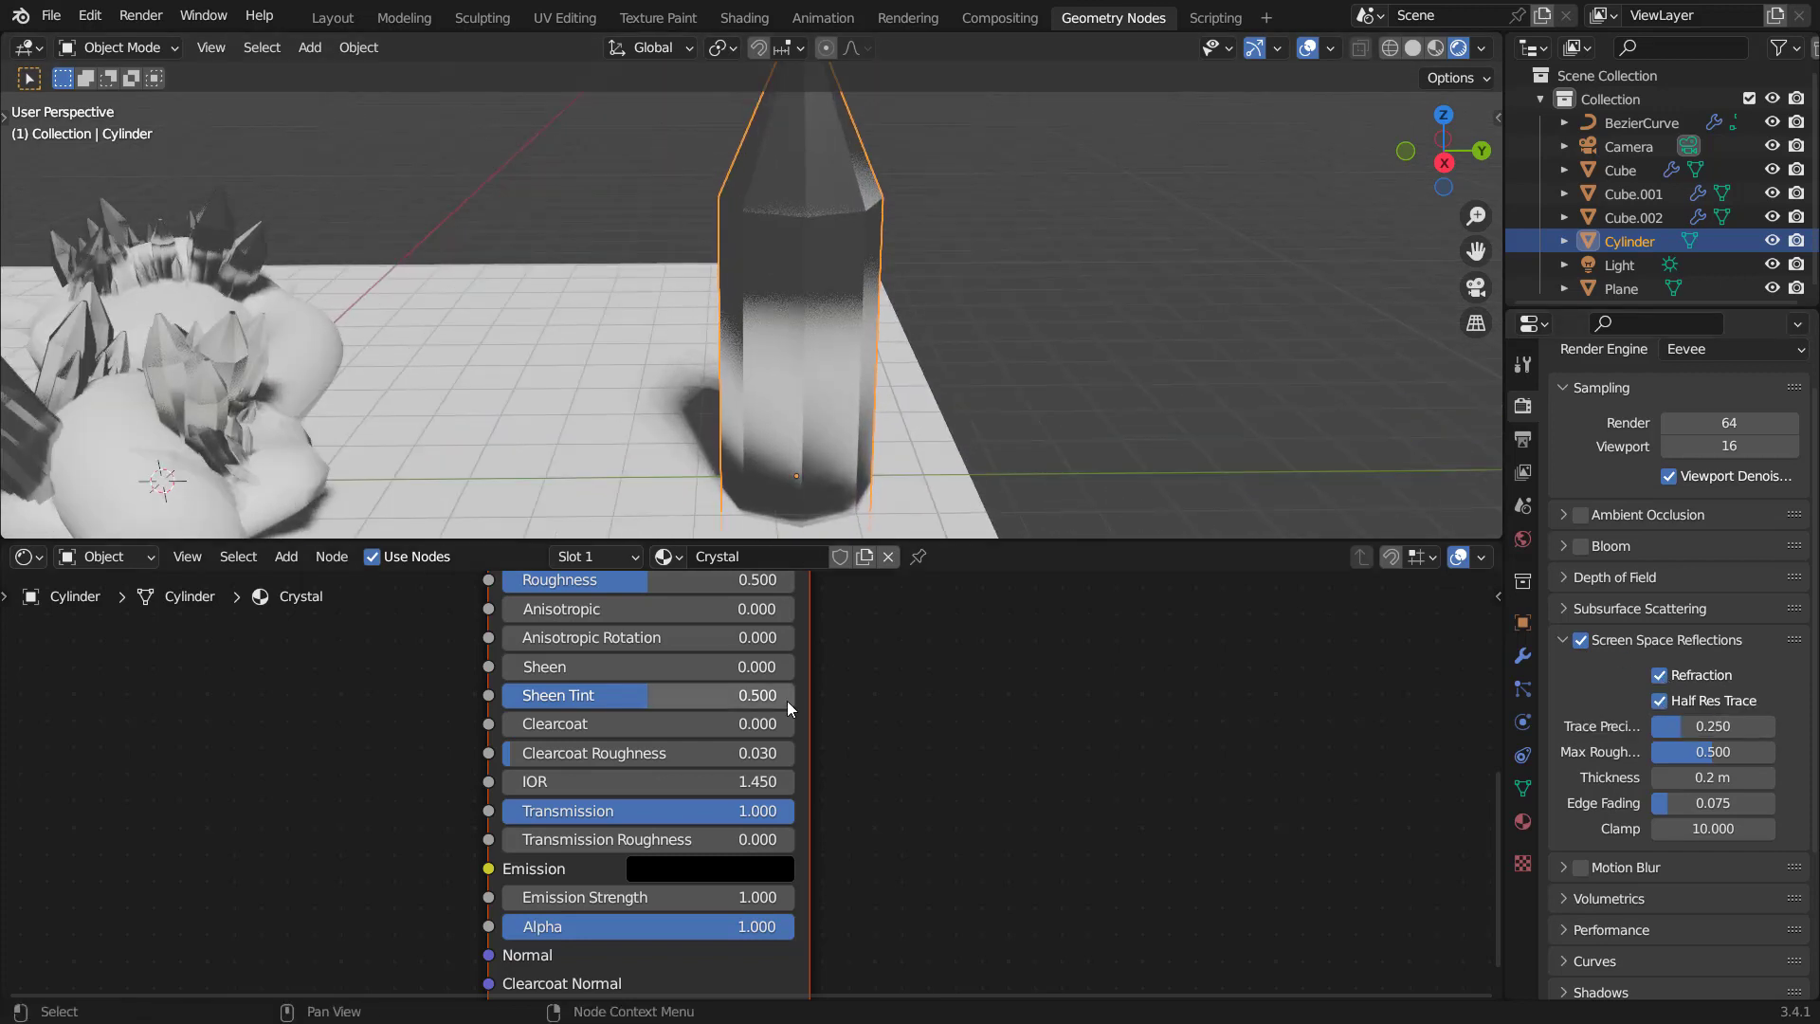
{"action": "middle_click_drag", "start_coordinate": [785, 663], "coordinate": [877, 795]}
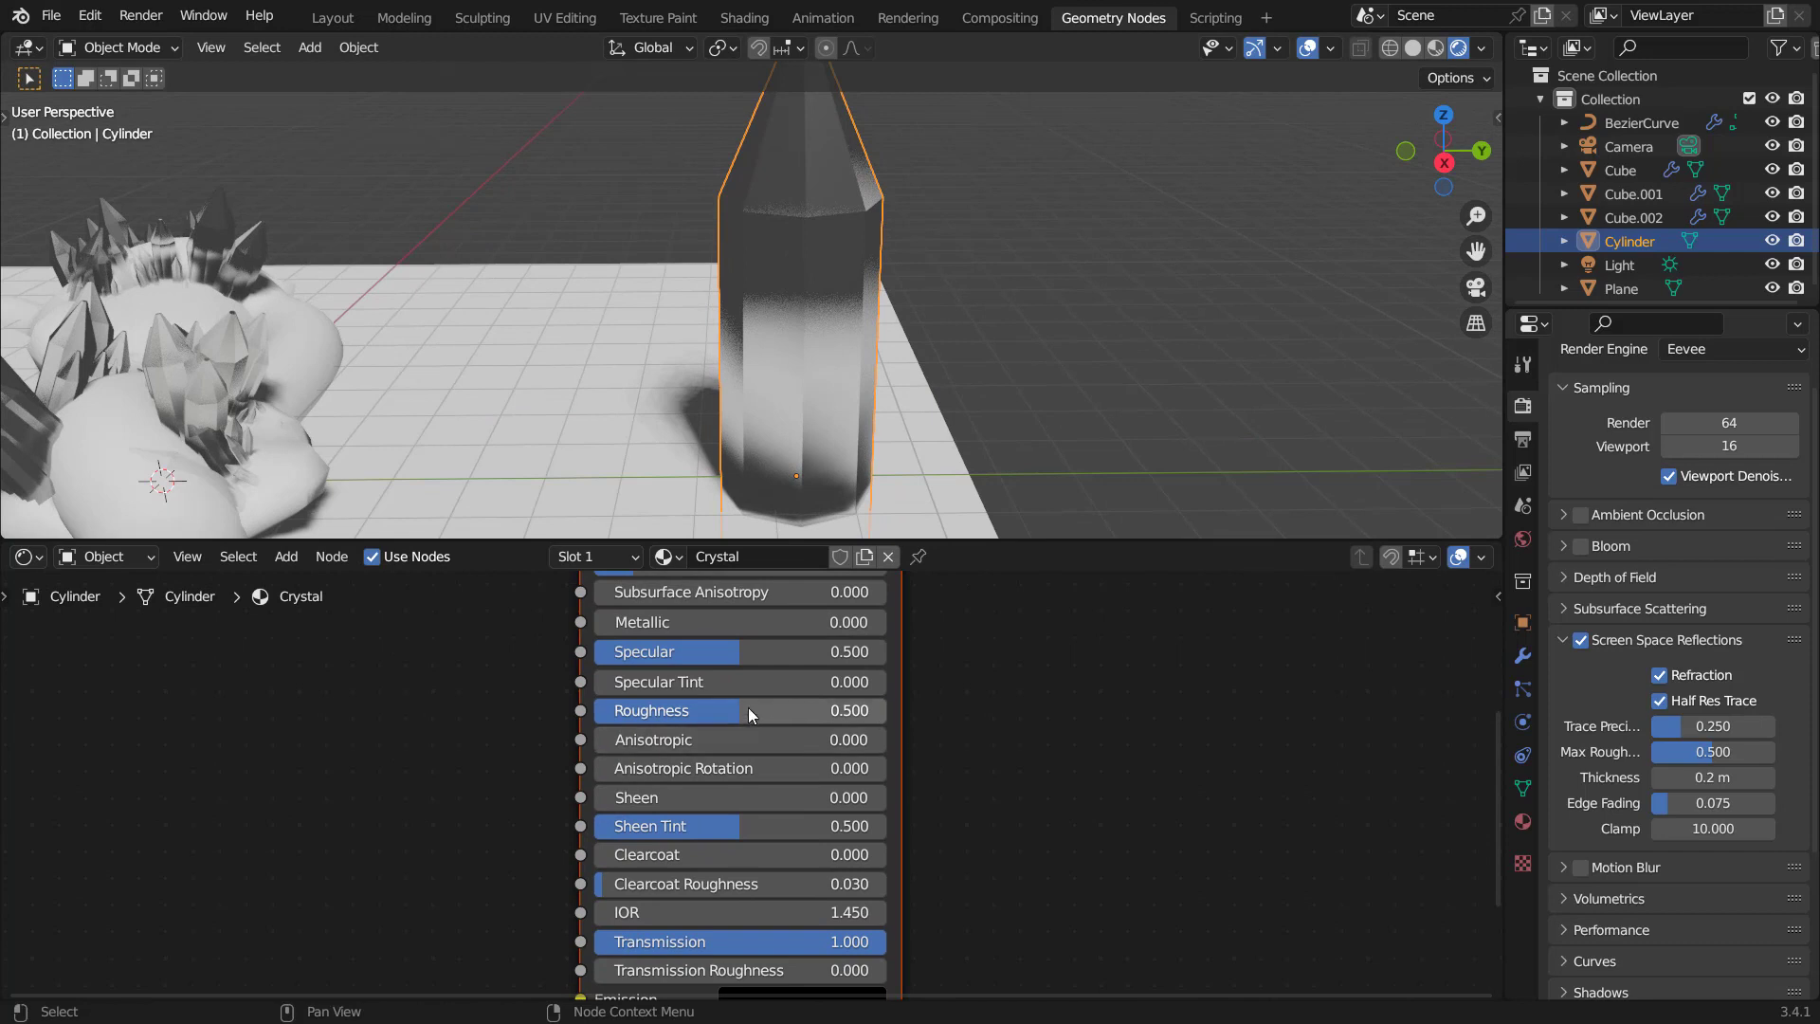
{"action": "left_click_drag", "start_coordinate": [748, 708], "coordinate": [651, 707]}
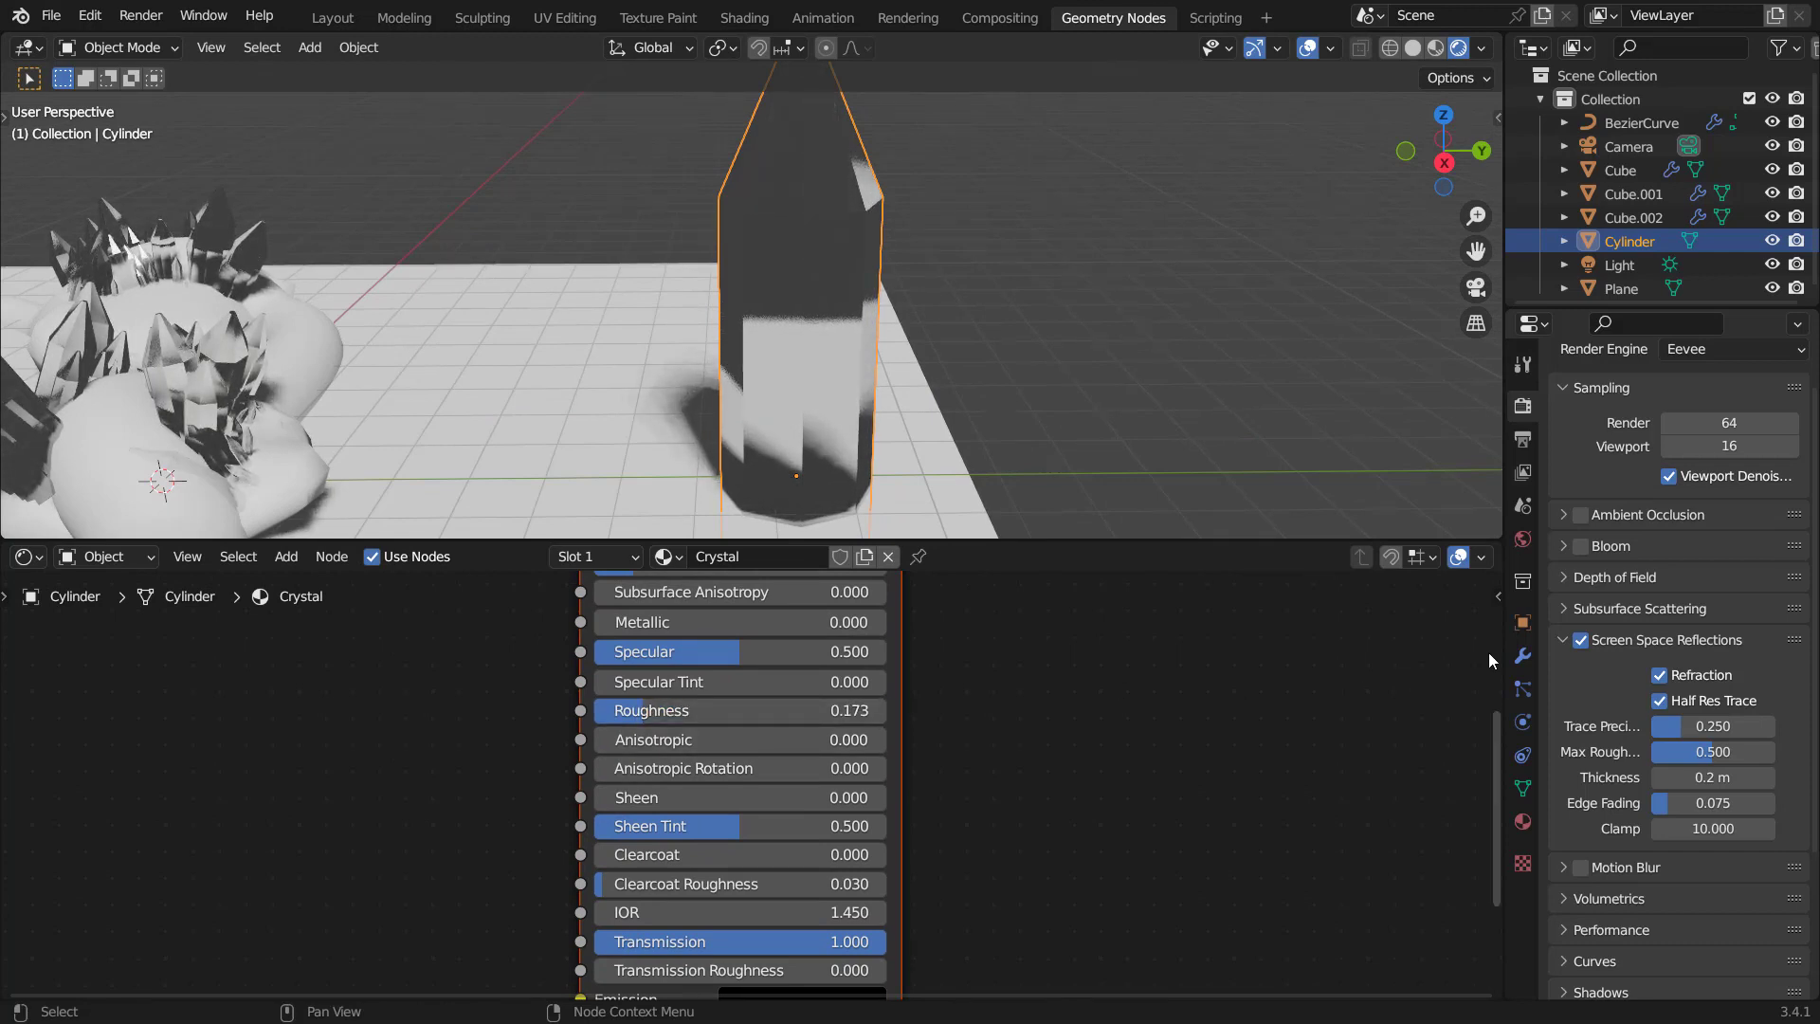
Try a higher Refraction Depth on the Crystal material and undo the change.
{"action": "left_click", "coordinate": [1522, 655]}
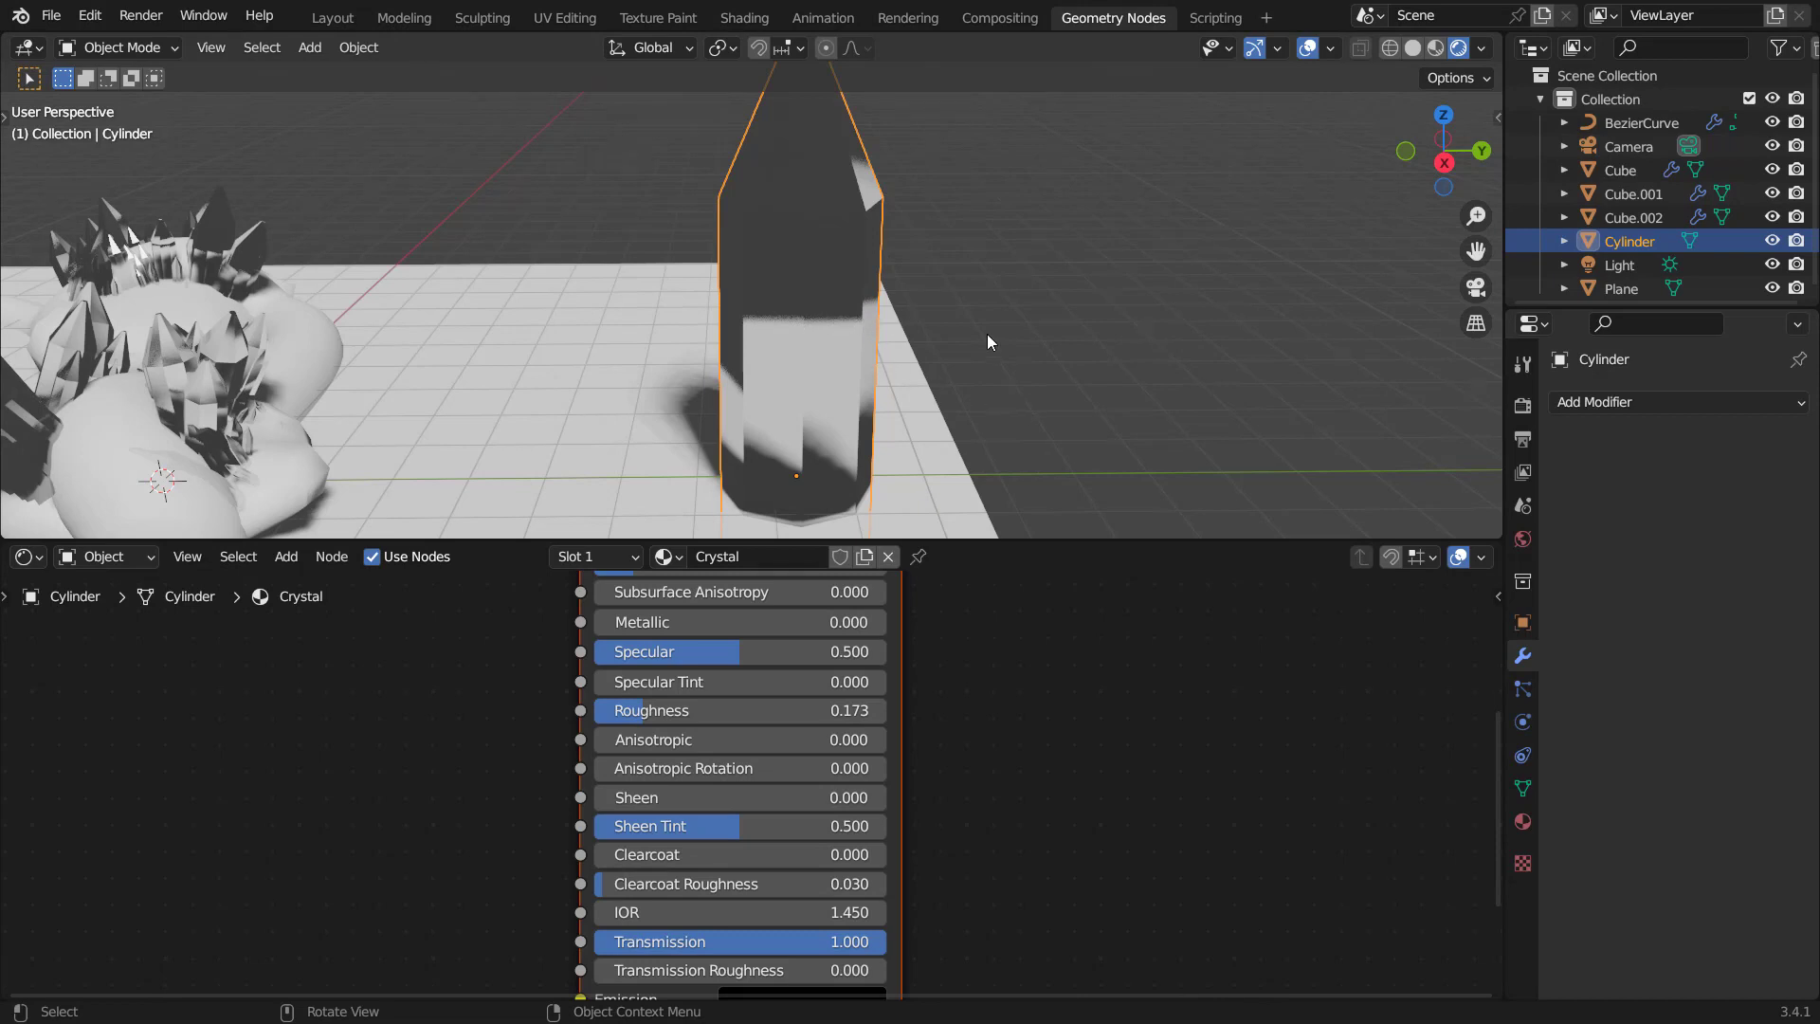
{"action": "mouse_move", "coordinate": [952, 310]}
{"action": "middle_mouse_down"}
{"action": "mouse_move", "coordinate": [931, 270]}
{"action": "mouse_move", "coordinate": [948, 294]}
{"action": "middle_mouse_up"}
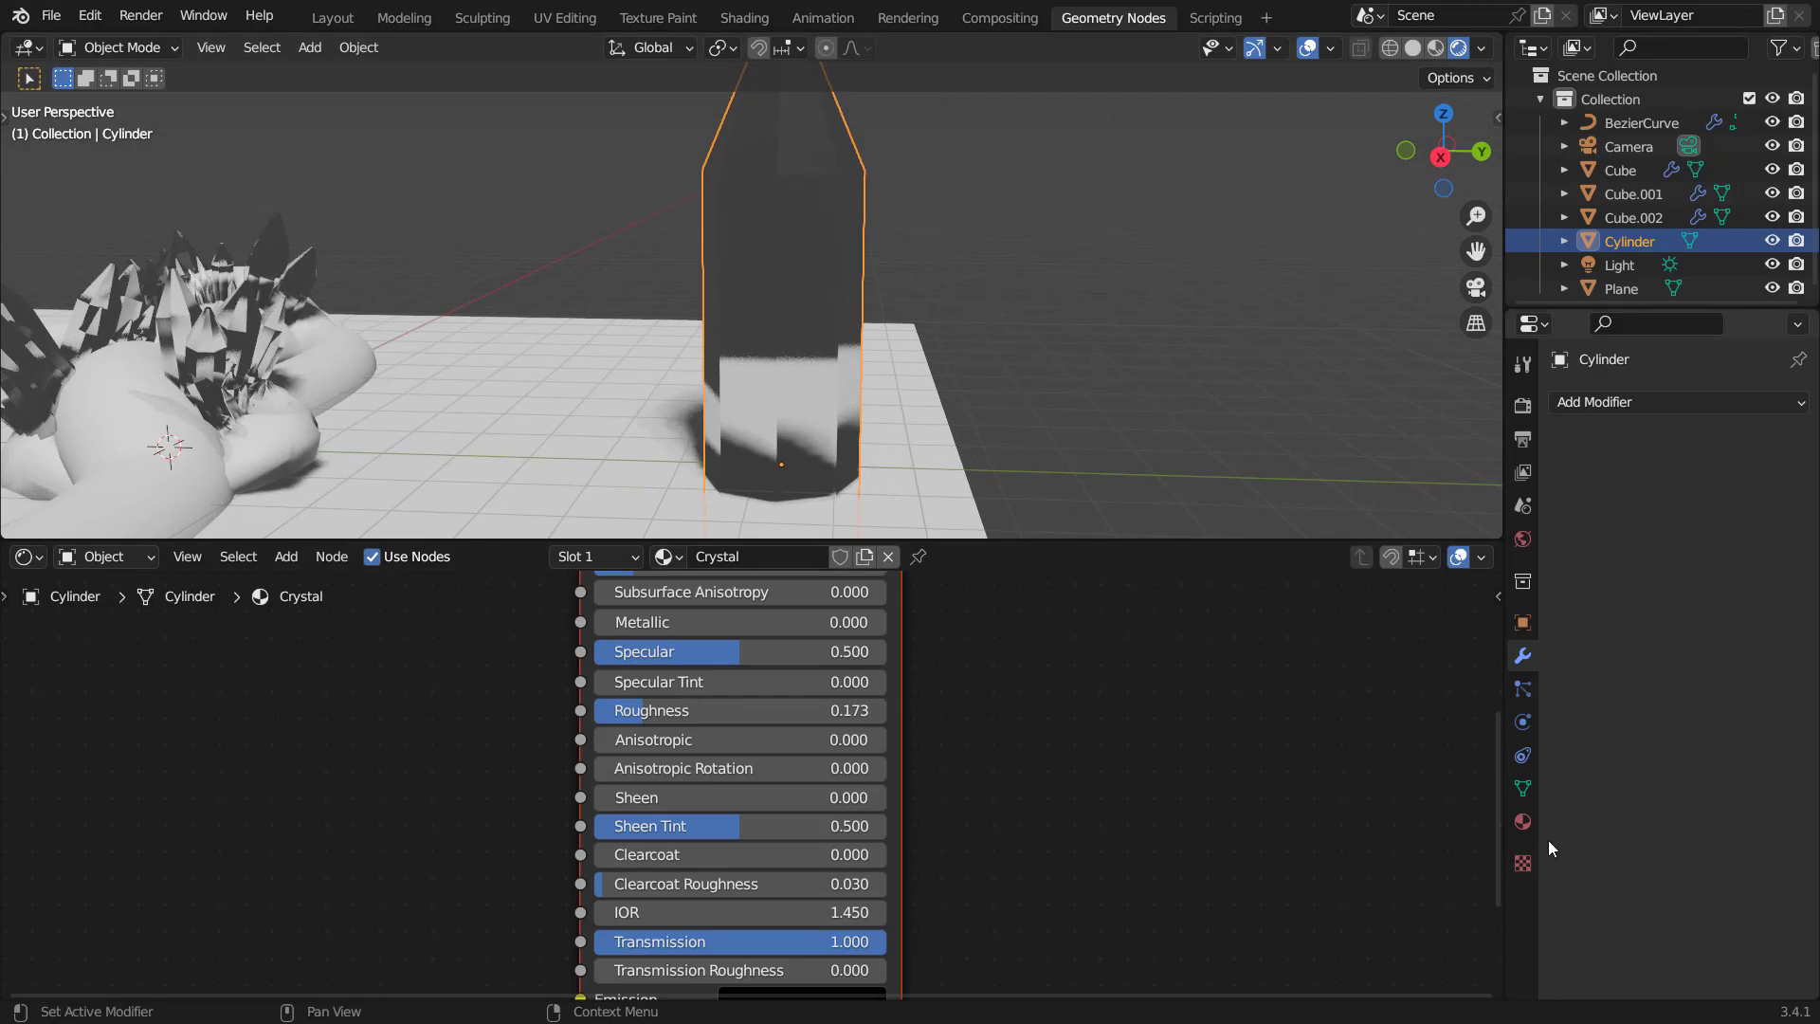
{"action": "left_click", "coordinate": [1524, 821]}
{"action": "scroll", "coordinate": [1650, 823], "scroll_direction": "down", "scroll_amount": 20}
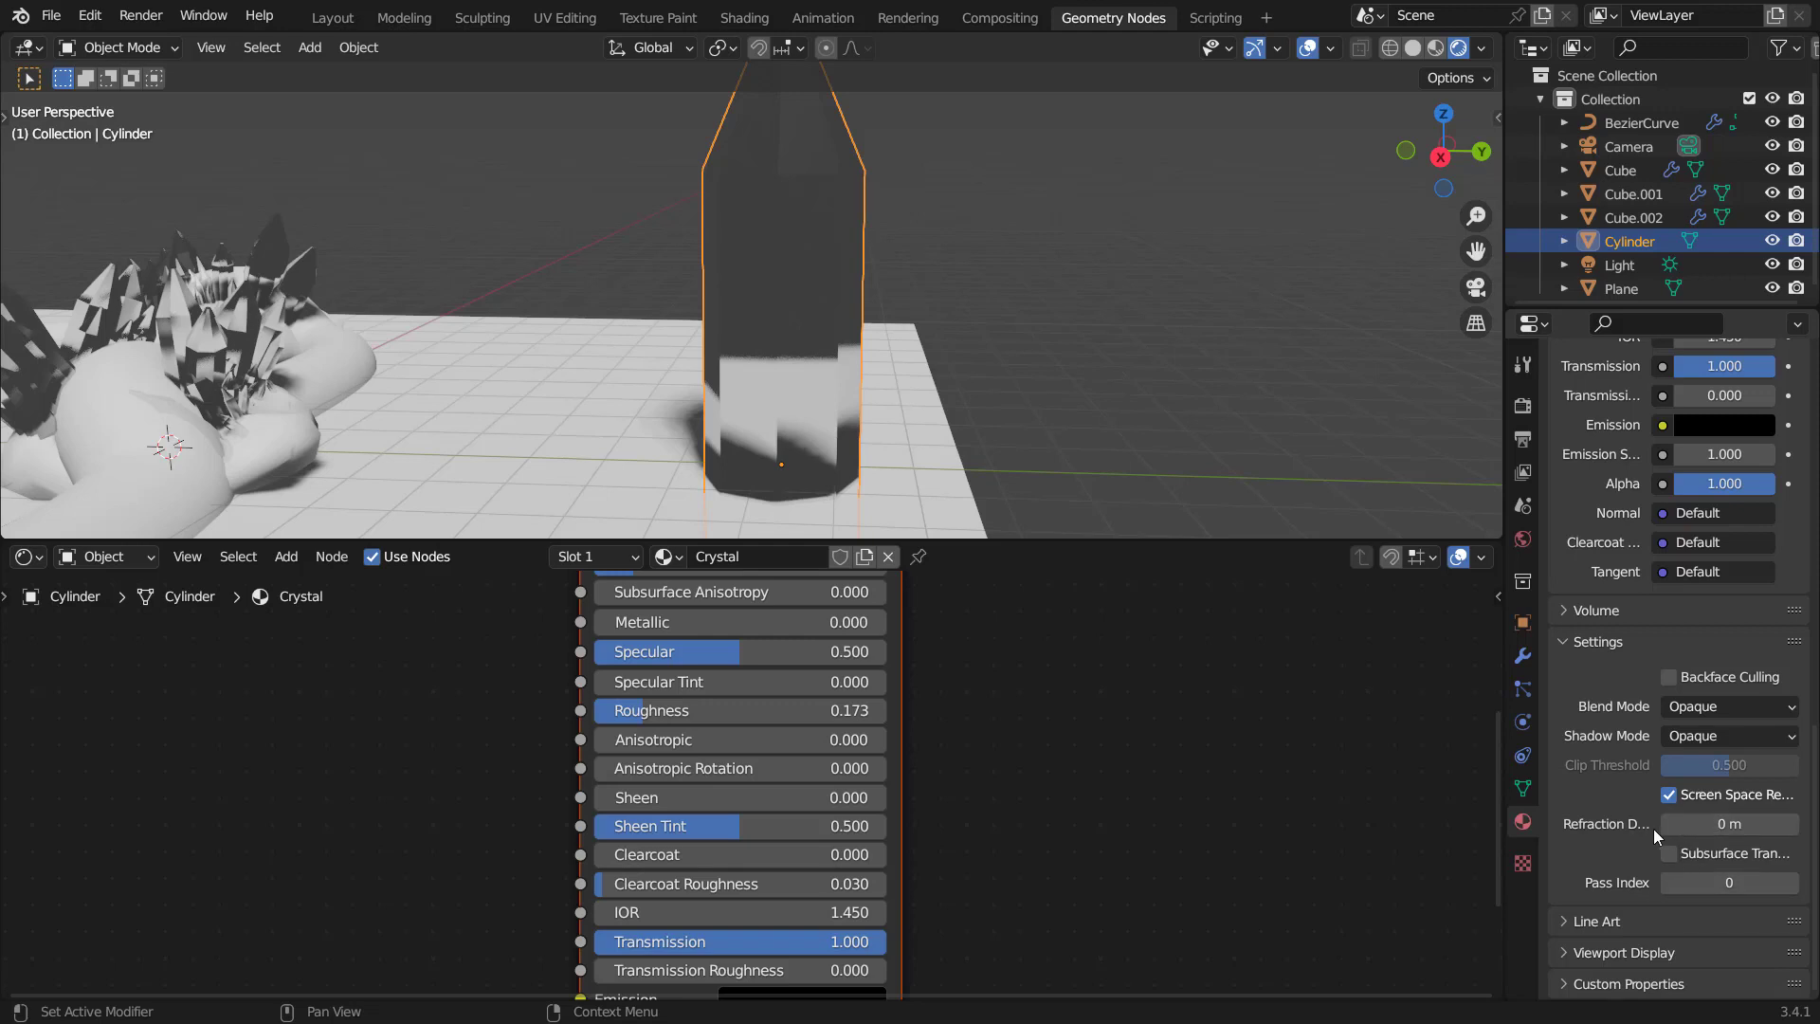
{"action": "left_click_drag", "start_coordinate": [1718, 830], "coordinate": [1813, 830]}
{"action": "key", "text": "ctrl+z"}
Add a Solidify modifier to the crystal cylinder with a thickness of about 0.332 m.
{"action": "left_click", "coordinate": [1523, 655]}
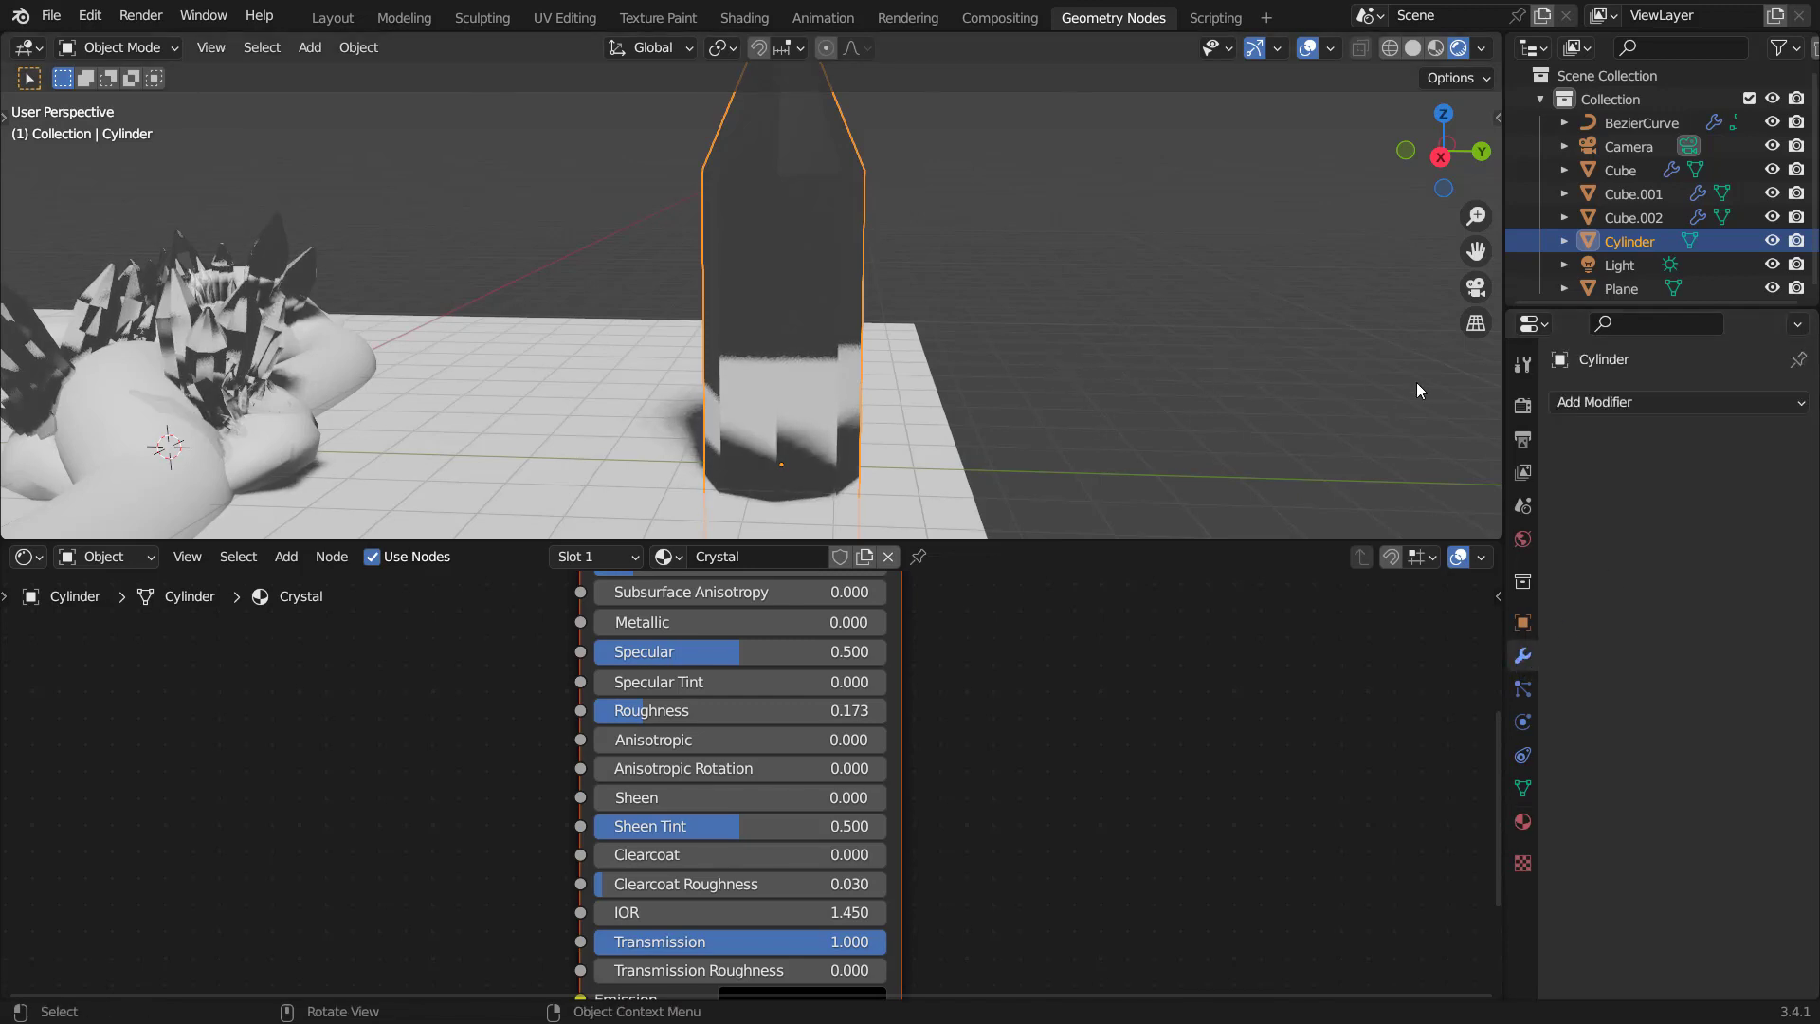
{"action": "left_click", "coordinate": [1607, 401]}
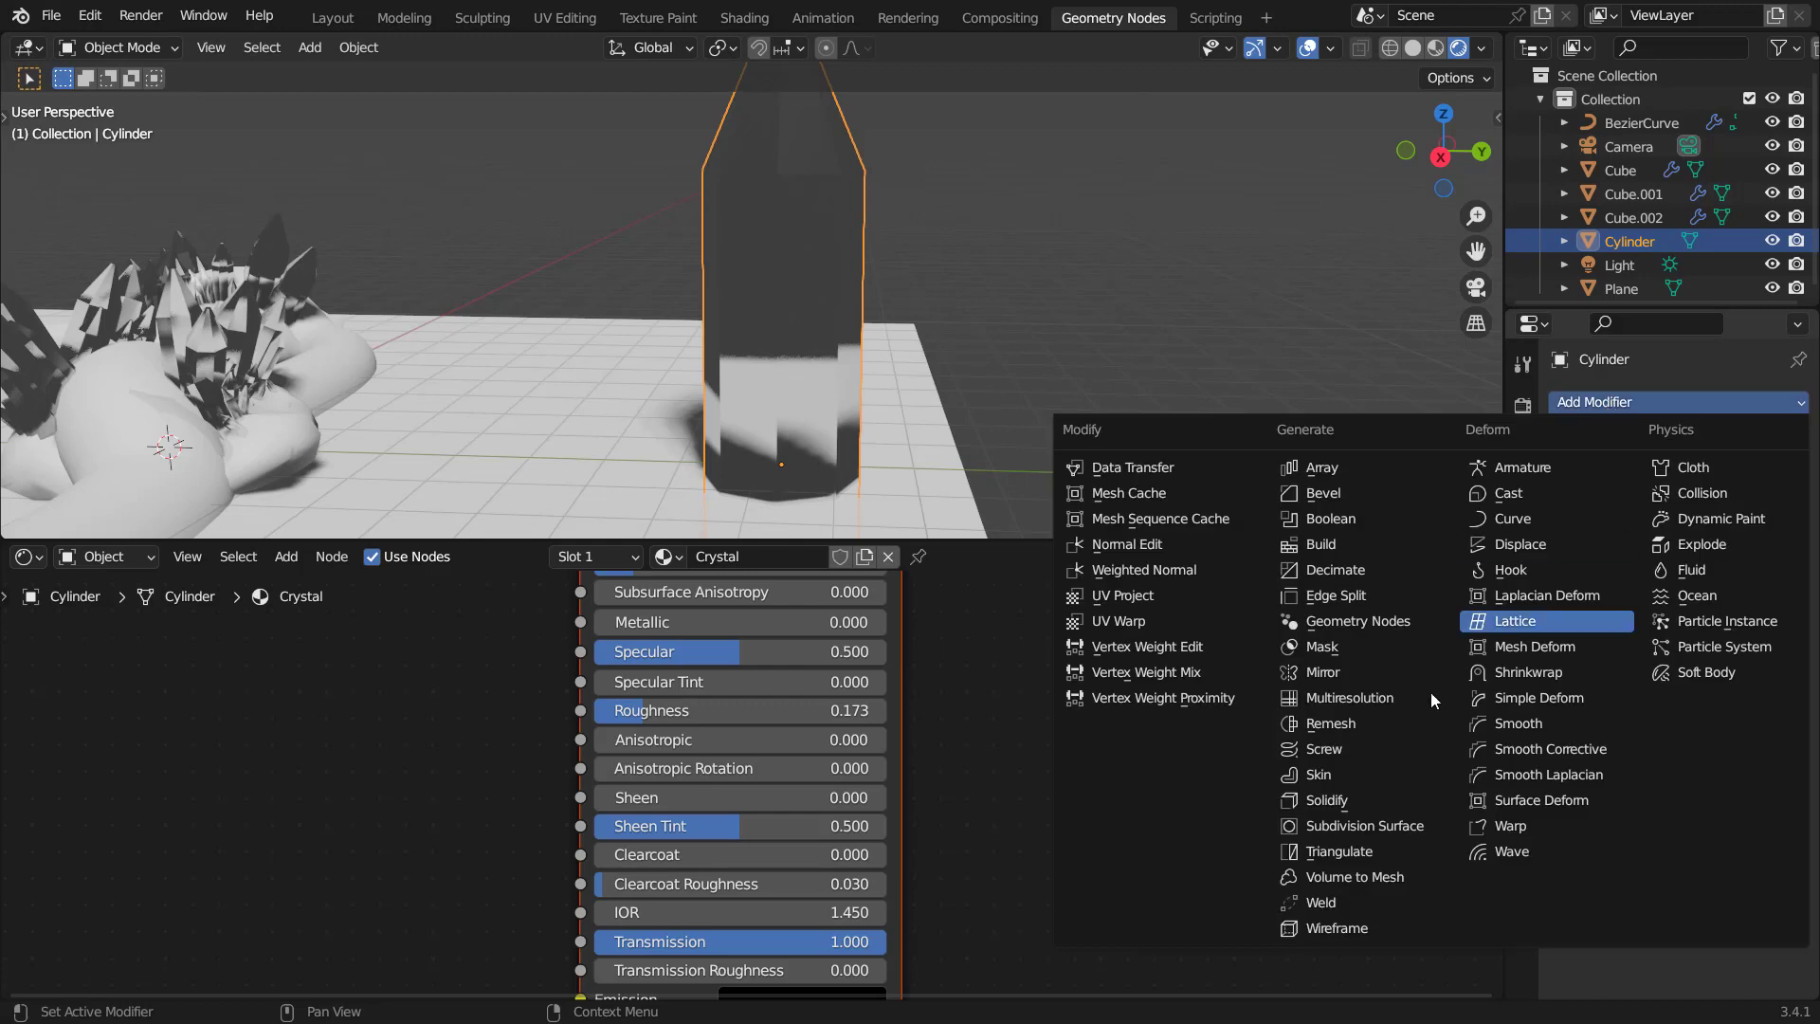
{"action": "left_click", "coordinate": [1327, 800]}
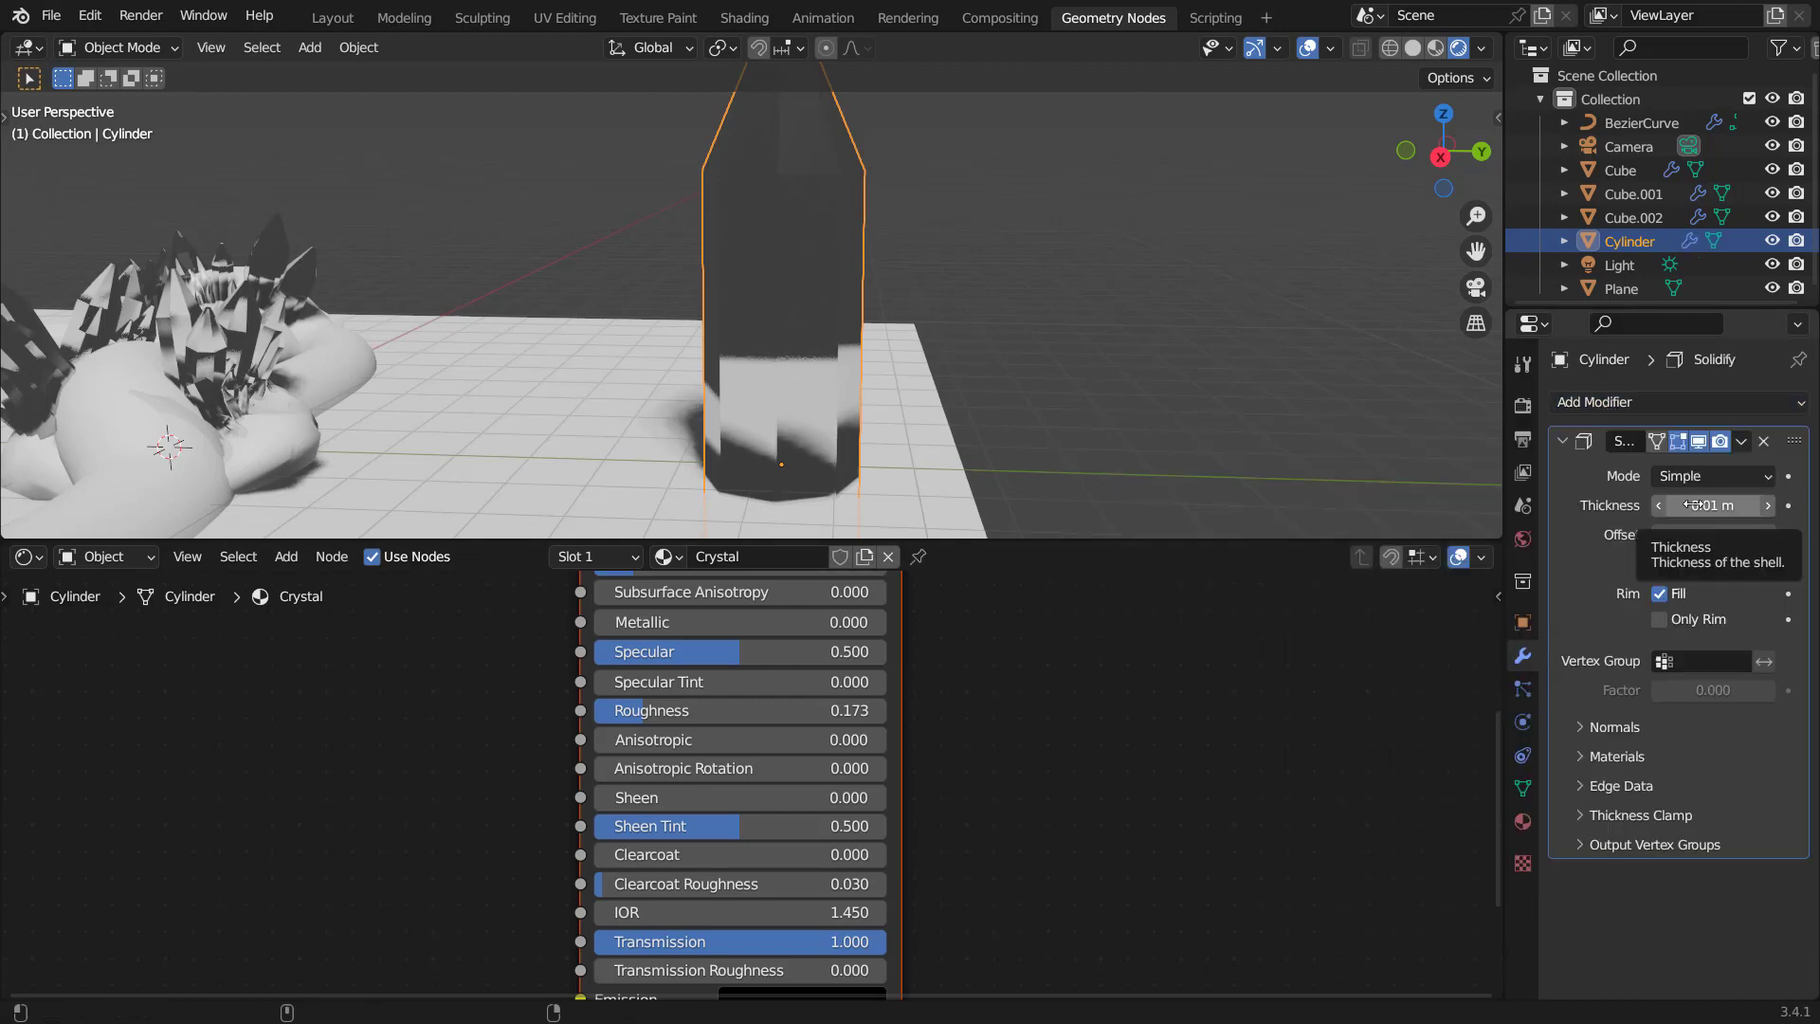
{"action": "left_click_drag", "start_coordinate": [1697, 506], "coordinate": [1736, 505]}
Reduce the Solidify thickness to about 0.216 m in Wireframe shading and return the viewport to Rendered shading.
{"action": "middle_click_drag", "start_coordinate": [889, 361], "coordinate": [964, 350]}
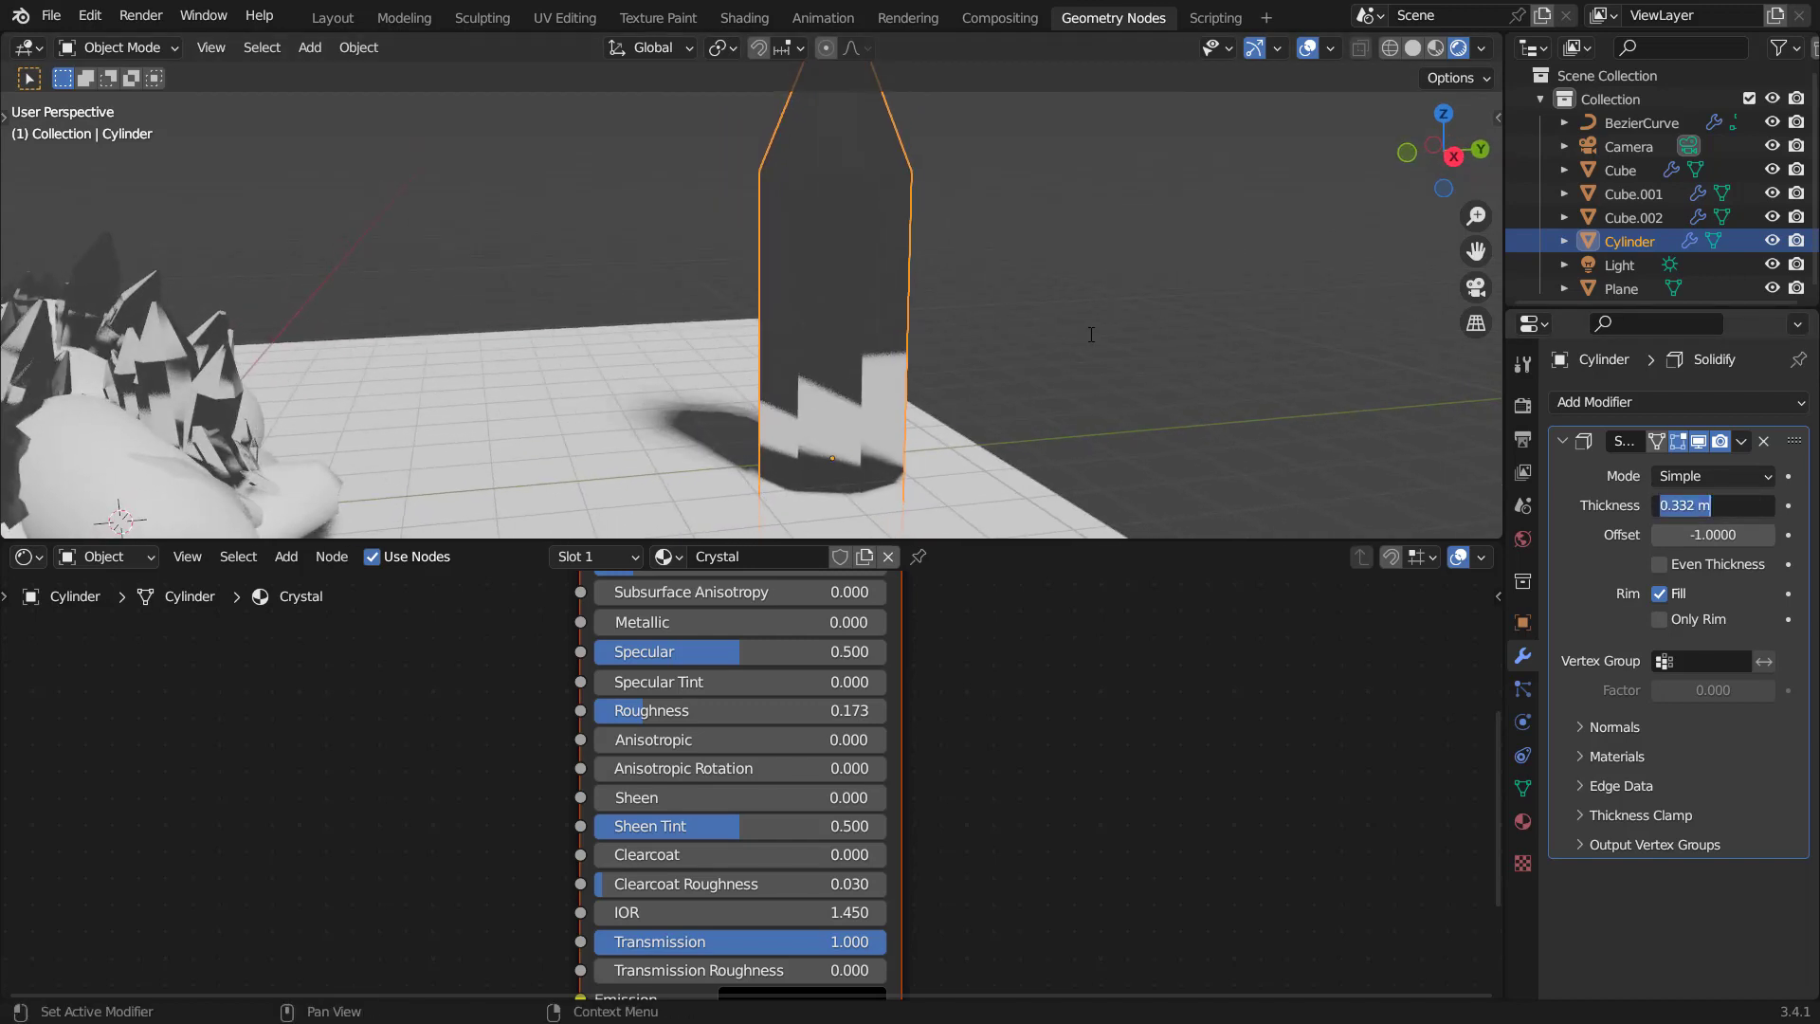
{"action": "key", "text": "z"}
{"action": "left_click", "coordinate": [897, 335]}
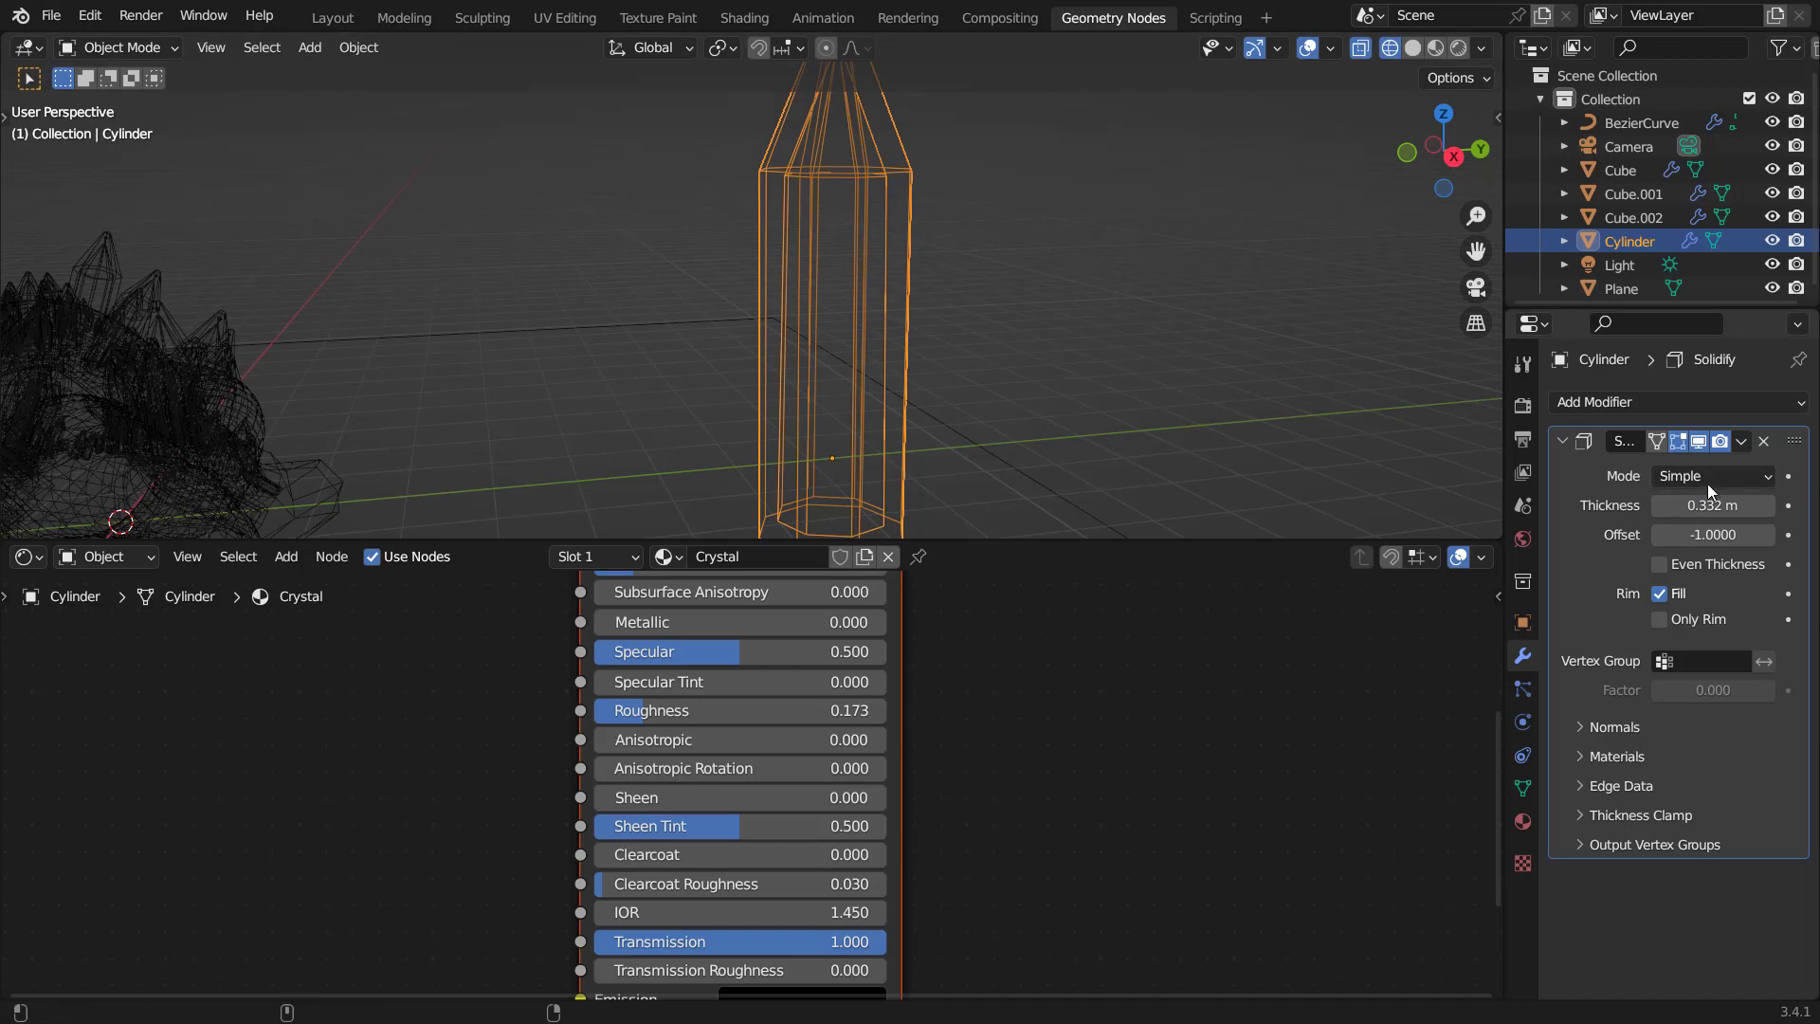
{"action": "left_click_drag", "start_coordinate": [1727, 505], "coordinate": [1664, 505]}
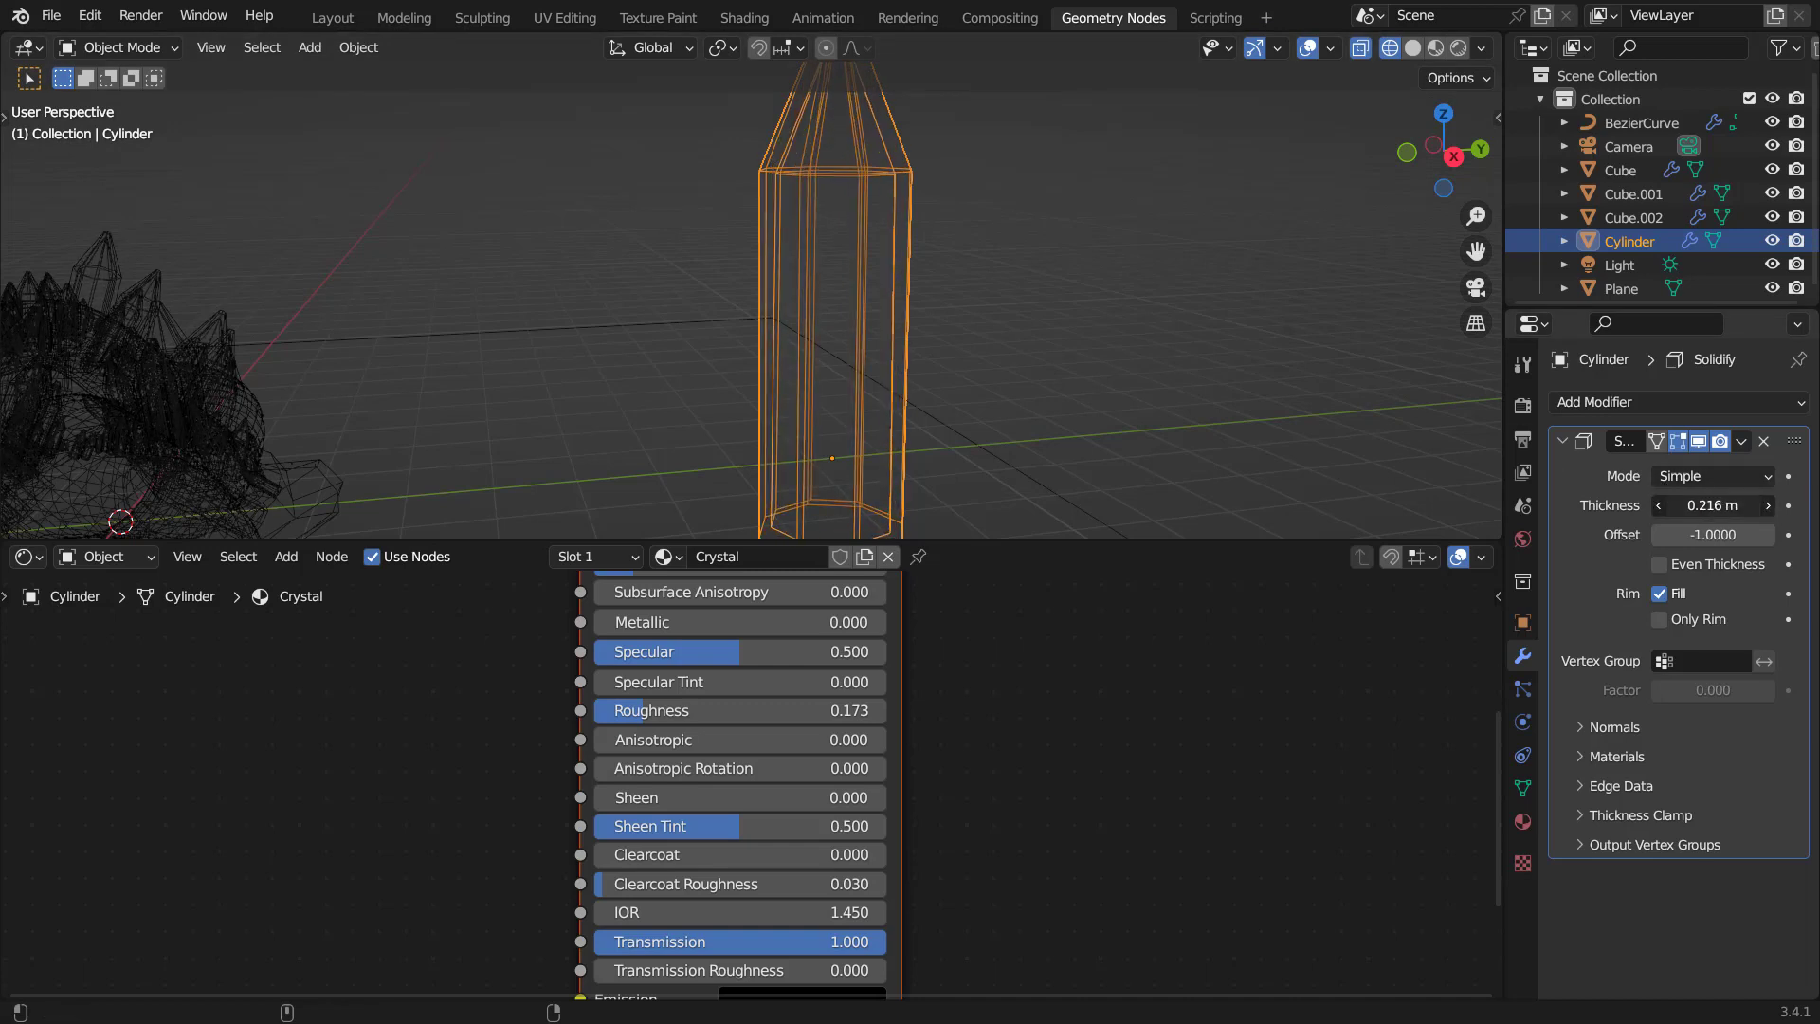
{"action": "left_click", "coordinate": [1458, 47]}
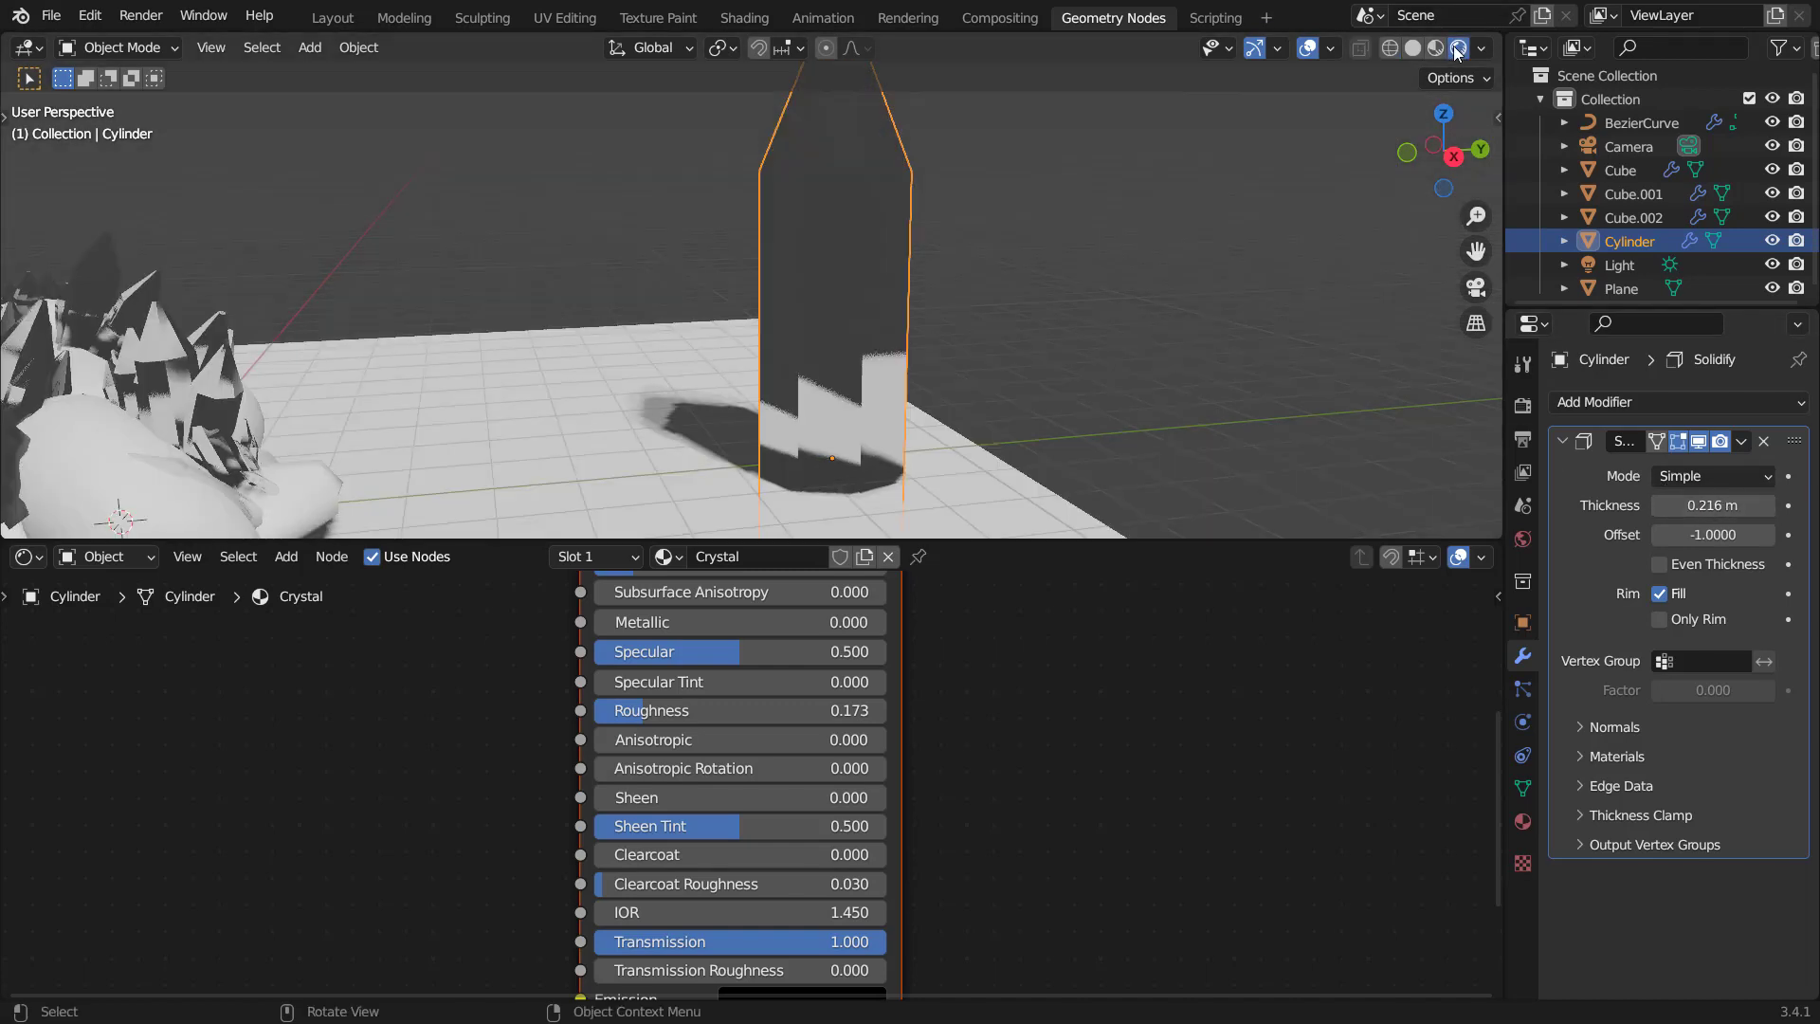
{"action": "middle_click_drag", "start_coordinate": [886, 378], "coordinate": [851, 379]}
Add a Bump node connected to the Normal input of the Principled BSDF.
{"action": "scroll", "coordinate": [564, 712], "scroll_direction": "down", "scroll_amount": 3}
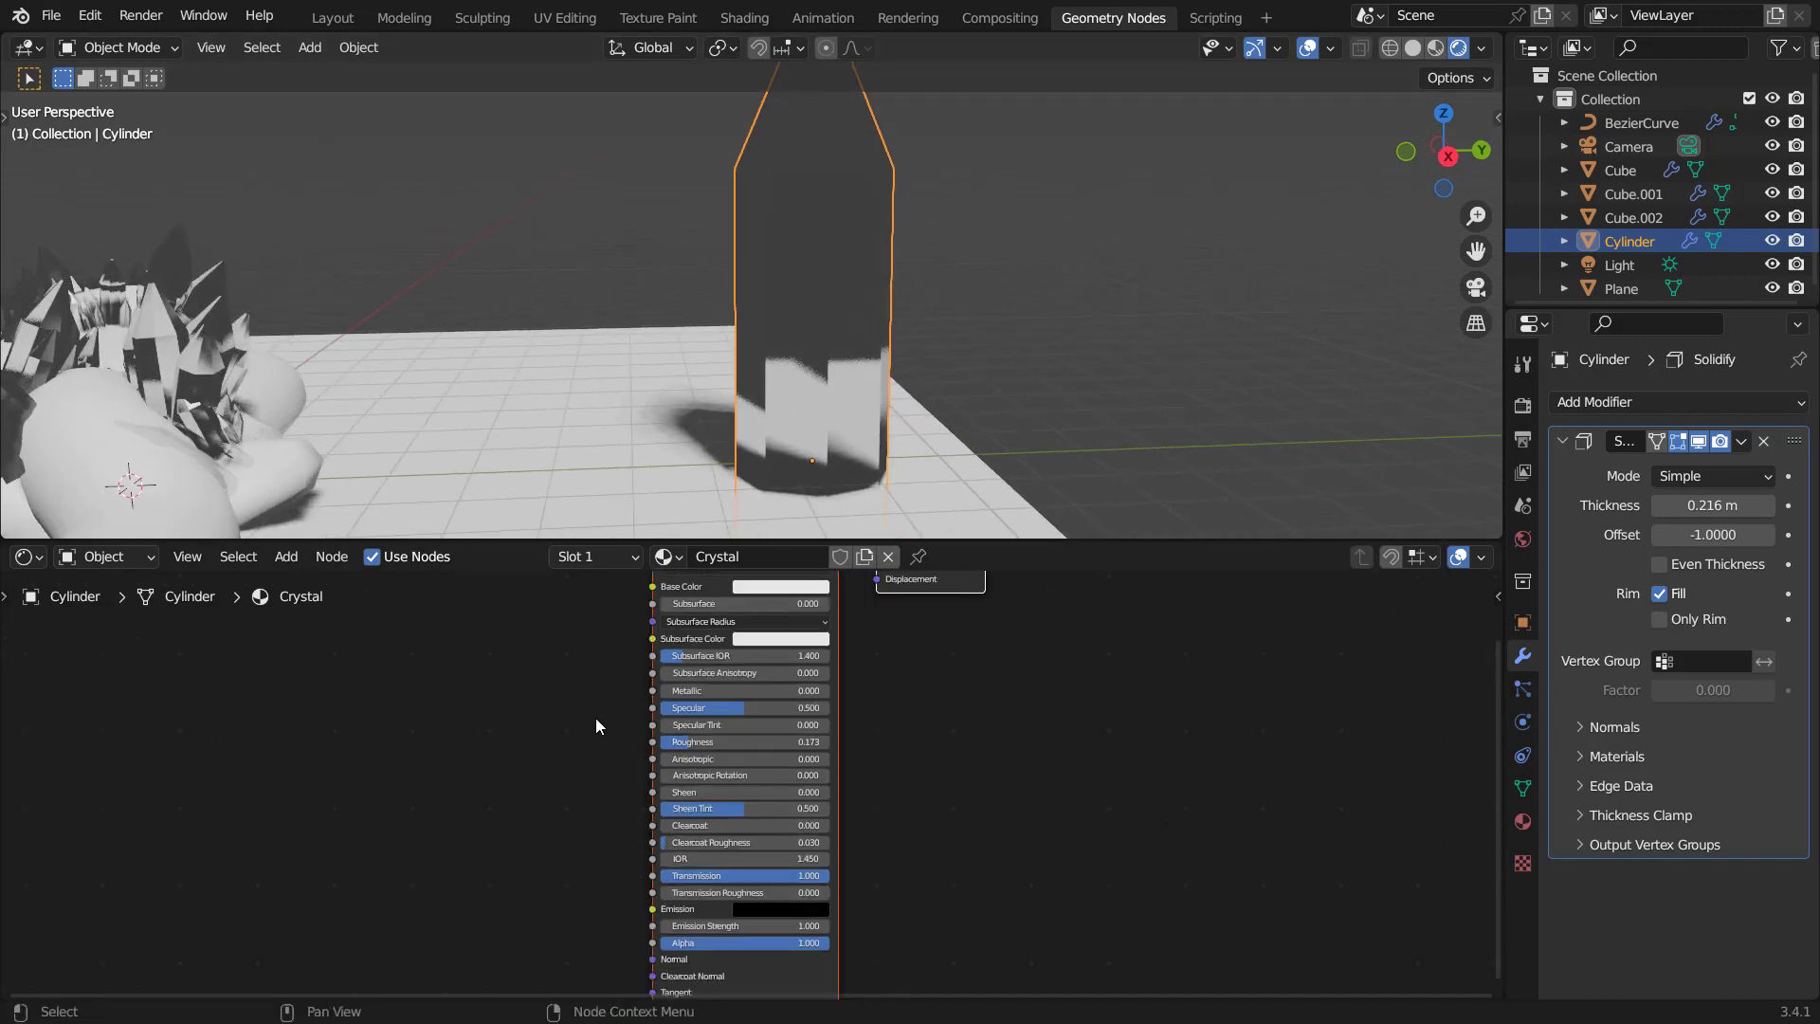
{"action": "middle_click_drag", "start_coordinate": [596, 719], "coordinate": [768, 651]}
{"action": "scroll", "coordinate": [859, 805], "scroll_direction": "up", "scroll_amount": 3}
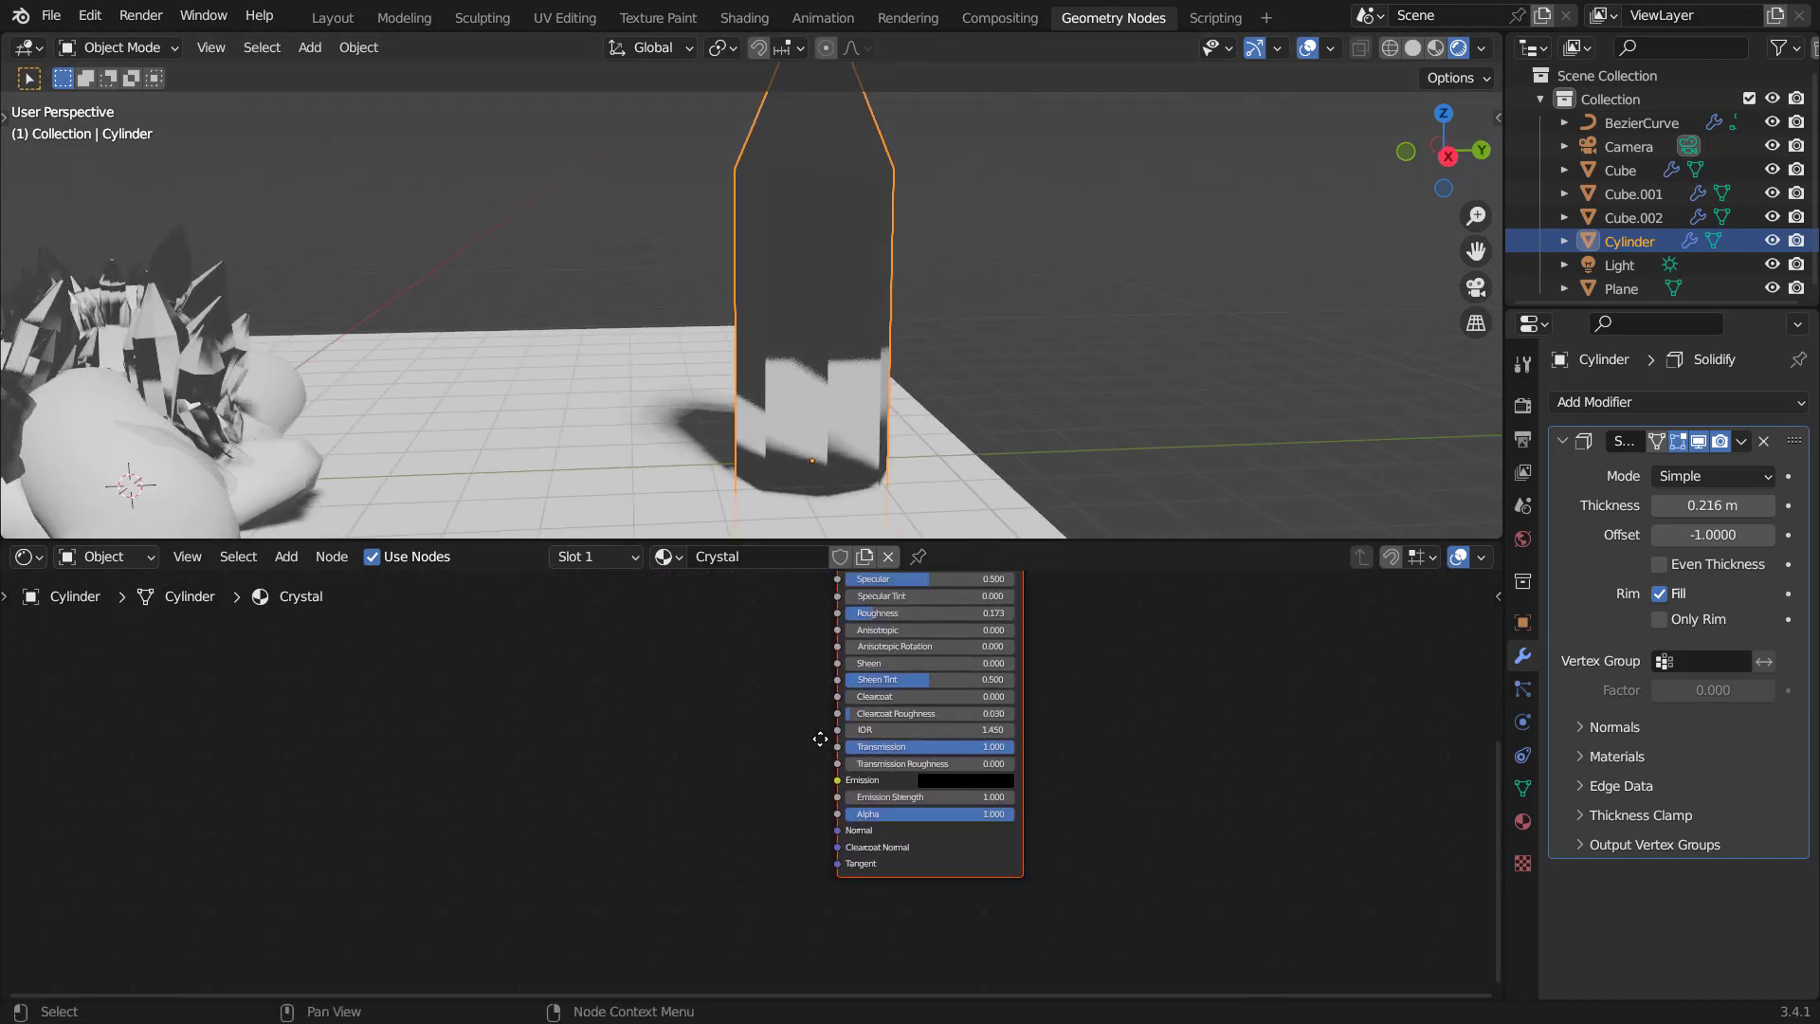
{"action": "left_click_drag", "start_coordinate": [898, 832], "coordinate": [662, 717]}
{"action": "type", "text": "bump"}
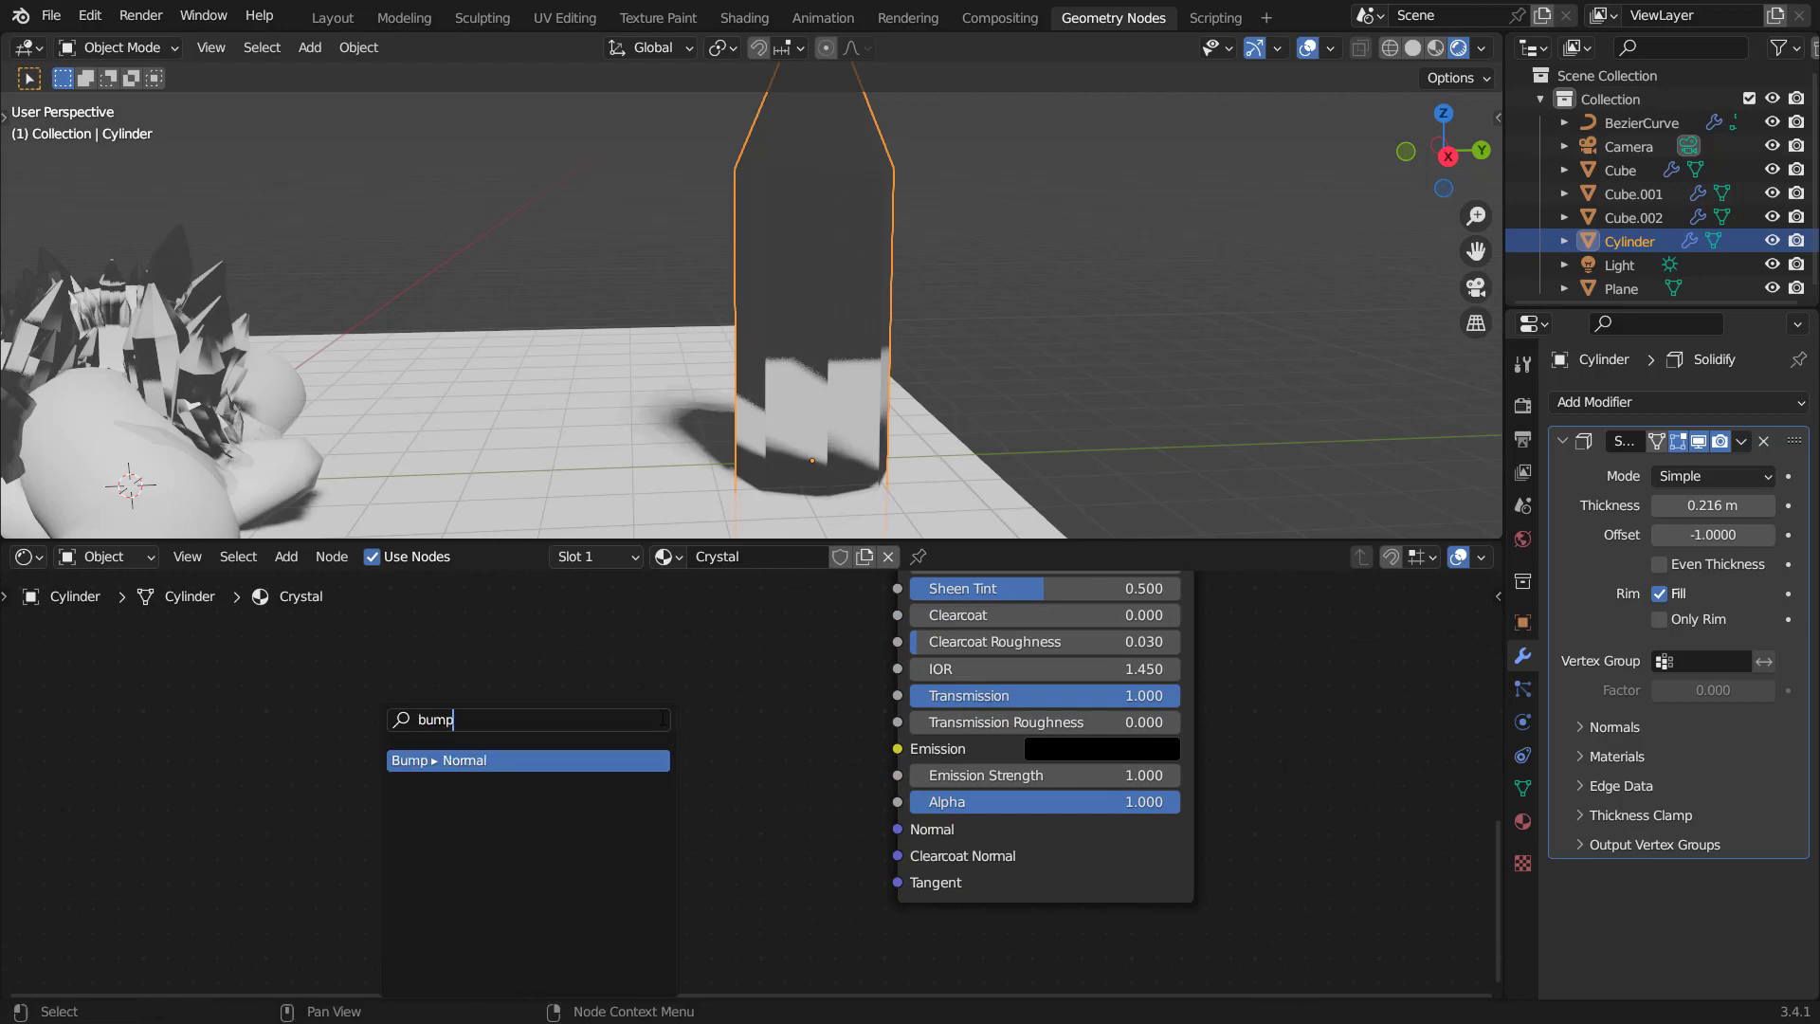
{"action": "key", "text": "Return"}
Add a Noise Texture with its Fac output feeding the Bump node's Height input.
{"action": "left_click_drag", "start_coordinate": [517, 808], "coordinate": [384, 701]}
{"action": "type", "text": "noise"}
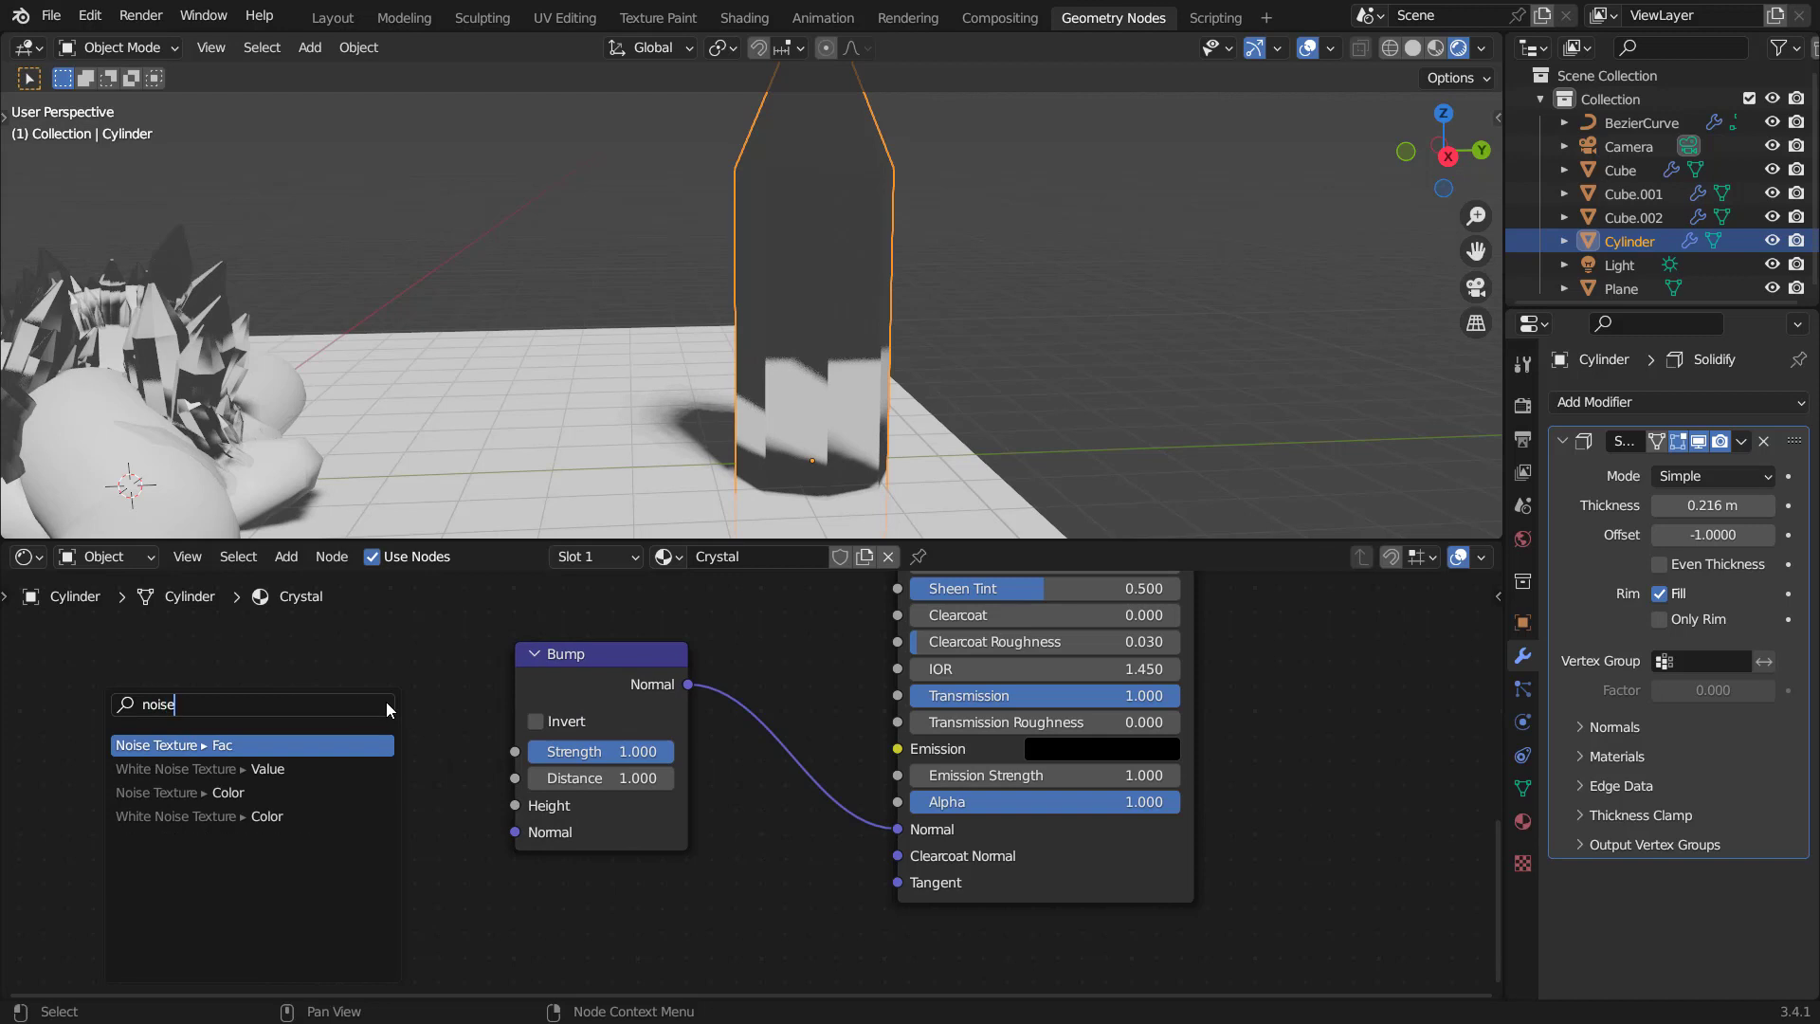
{"action": "key", "text": "Return"}
Add Texture Coordinate and Mapping nodes to the Noise Texture and drive the mapping with Object coordinates.
{"action": "middle_click_drag", "start_coordinate": [235, 718], "coordinate": [417, 771]}
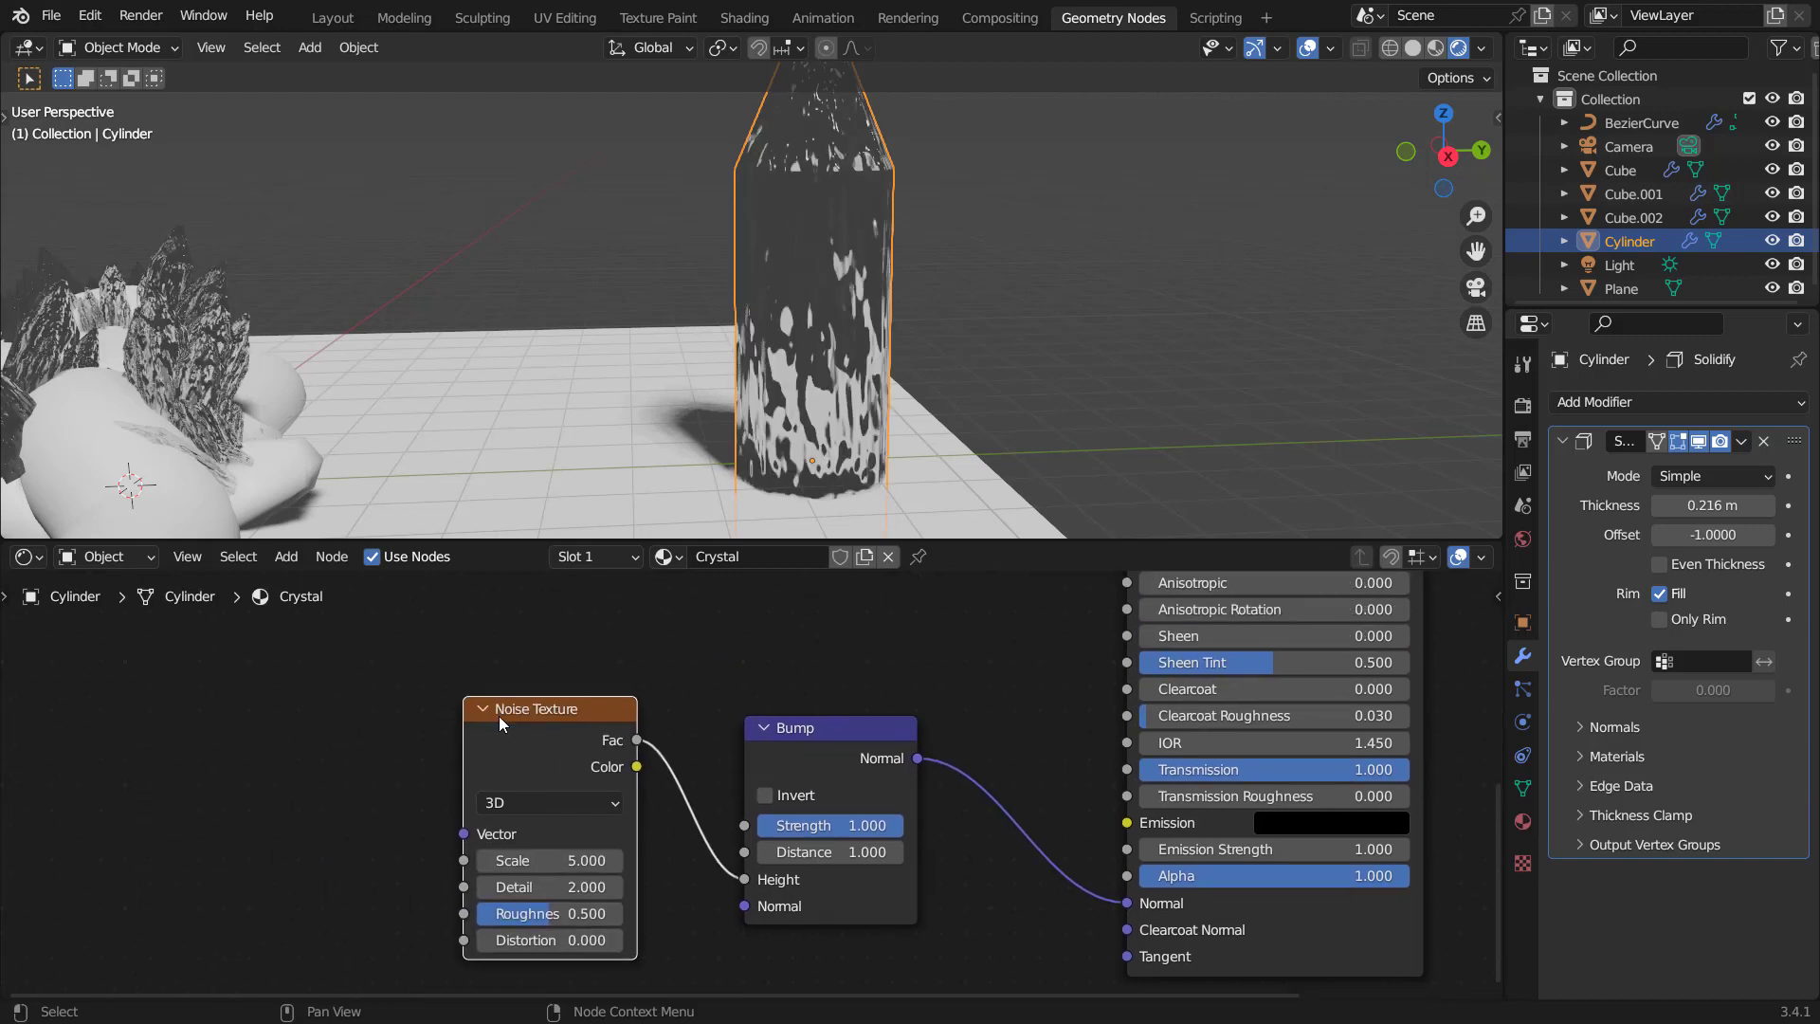
{"action": "key", "text": "ctrl+t"}
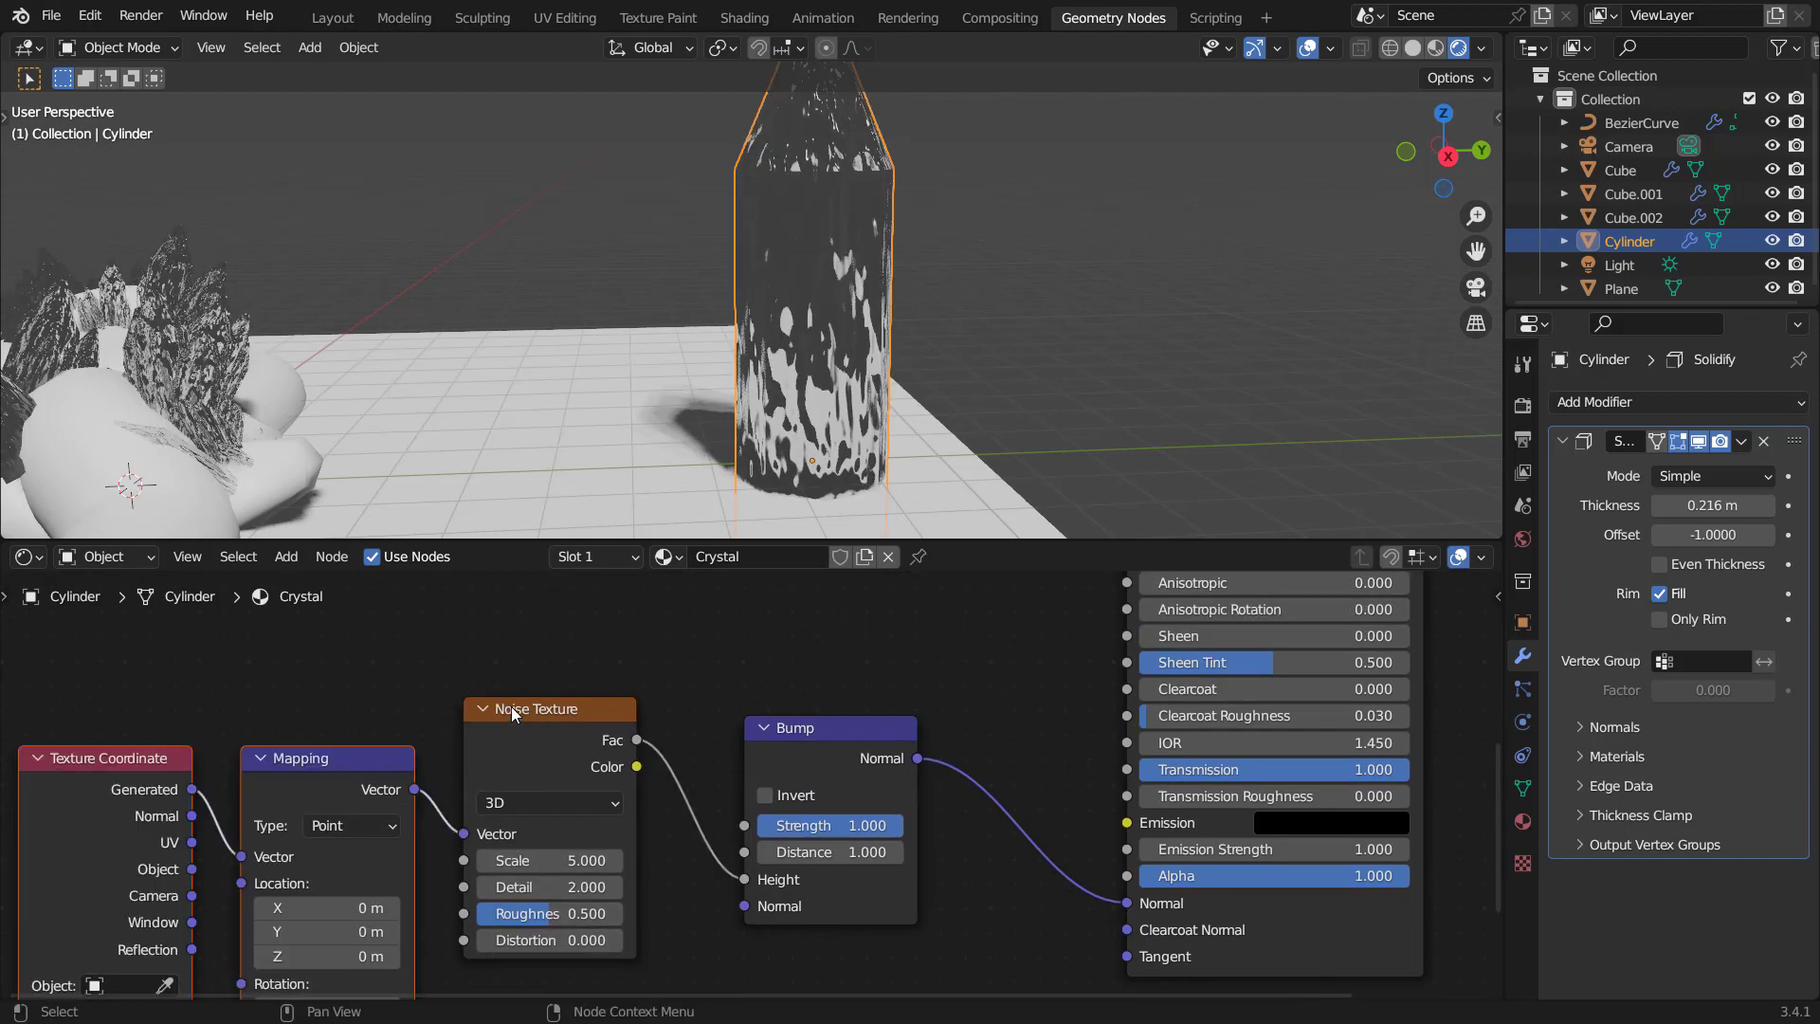
{"action": "middle_click_drag", "start_coordinate": [209, 878], "coordinate": [373, 831]}
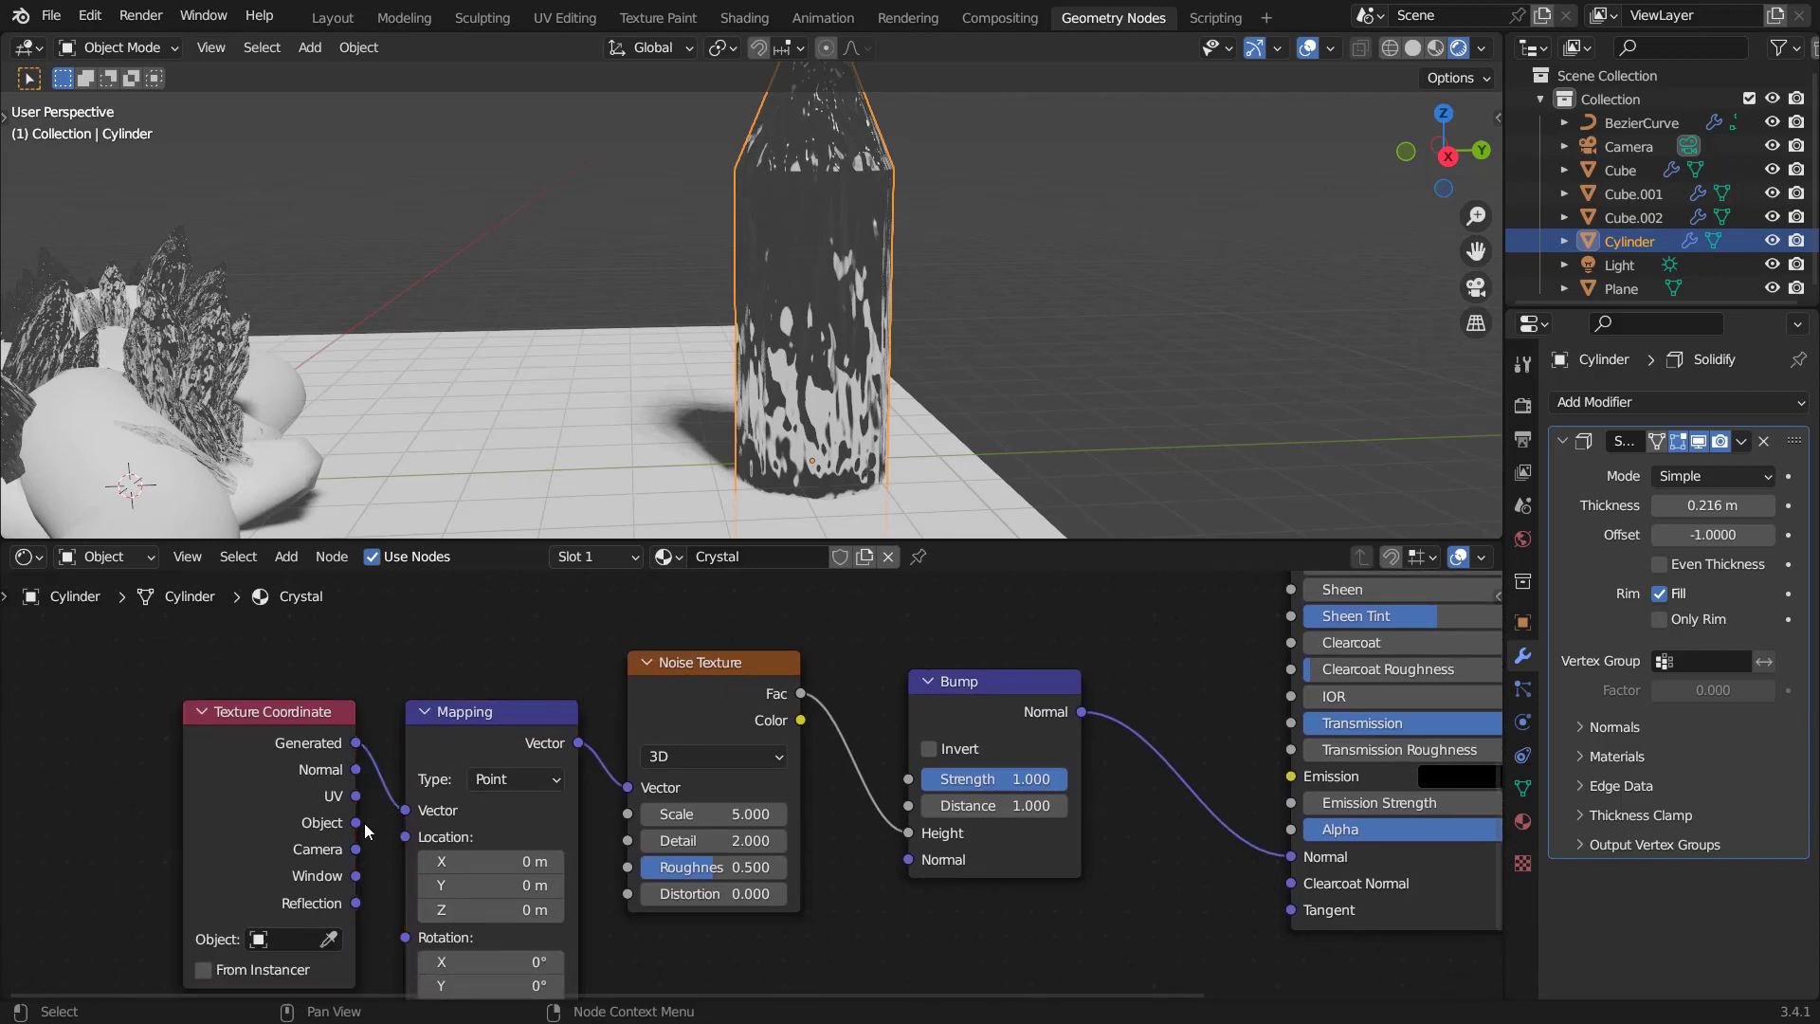
{"action": "left_click_drag", "start_coordinate": [366, 828], "coordinate": [406, 811]}
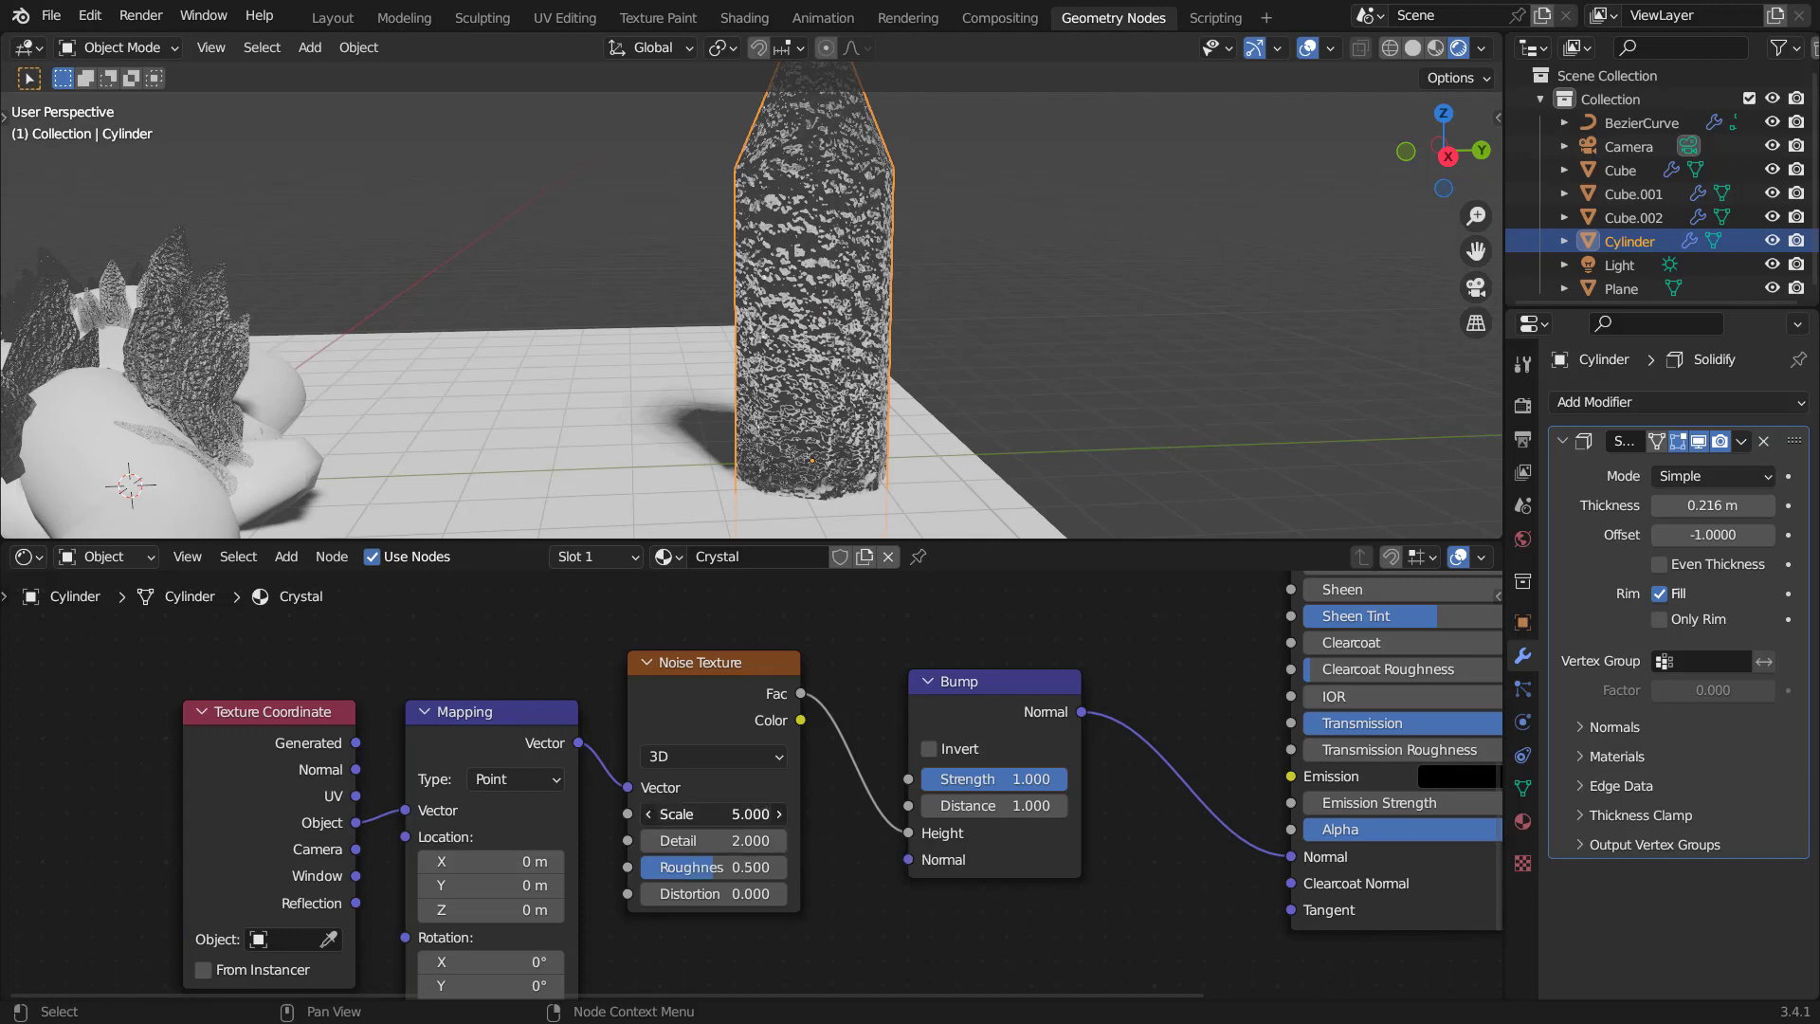
Set the Noise Texture's Scale to 2 and the Bump node's Distance to 0.05.
{"action": "left_click", "coordinate": [717, 814]}
{"action": "type", "text": "2"}
{"action": "key", "text": "Return"}
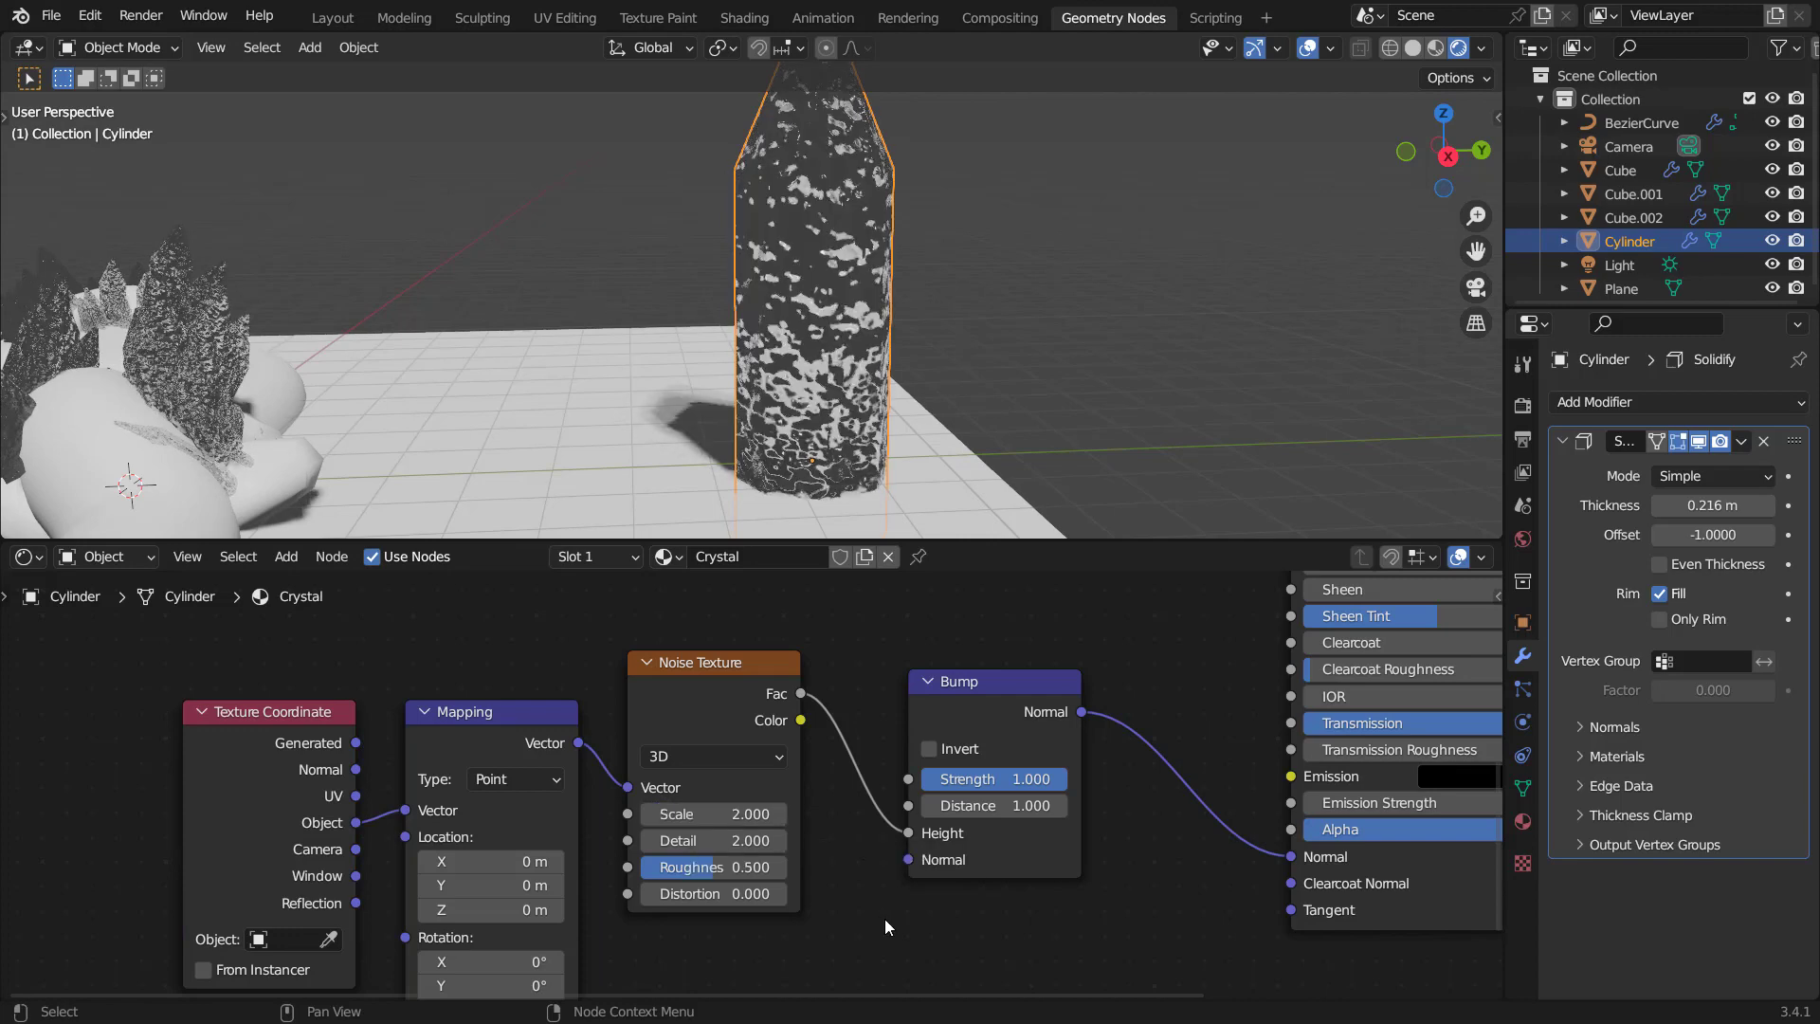
{"action": "left_click", "coordinate": [980, 815]}
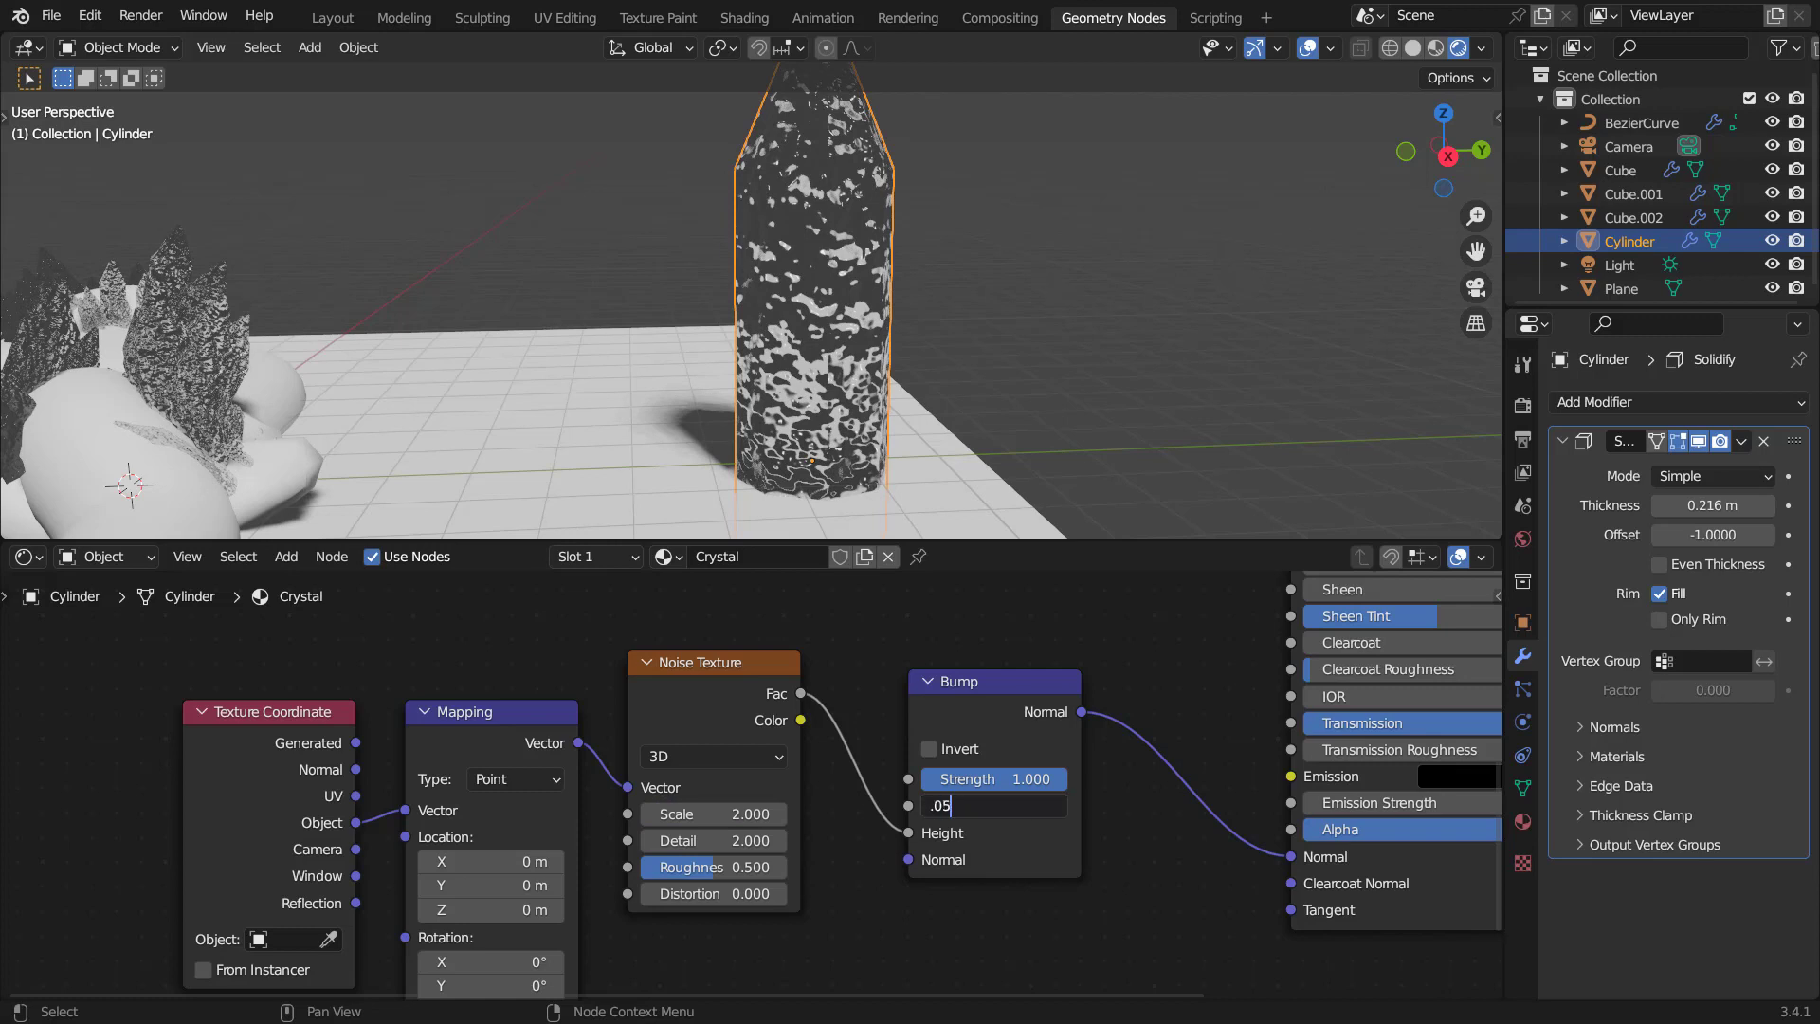
{"action": "type", "text": ".05"}
{"action": "key", "text": "Return"}
Set the Noise Texture's Scale to 0.57 and its Detail to 15.
{"action": "left_click", "coordinate": [758, 814]}
{"action": "type", "text": "0.63"}
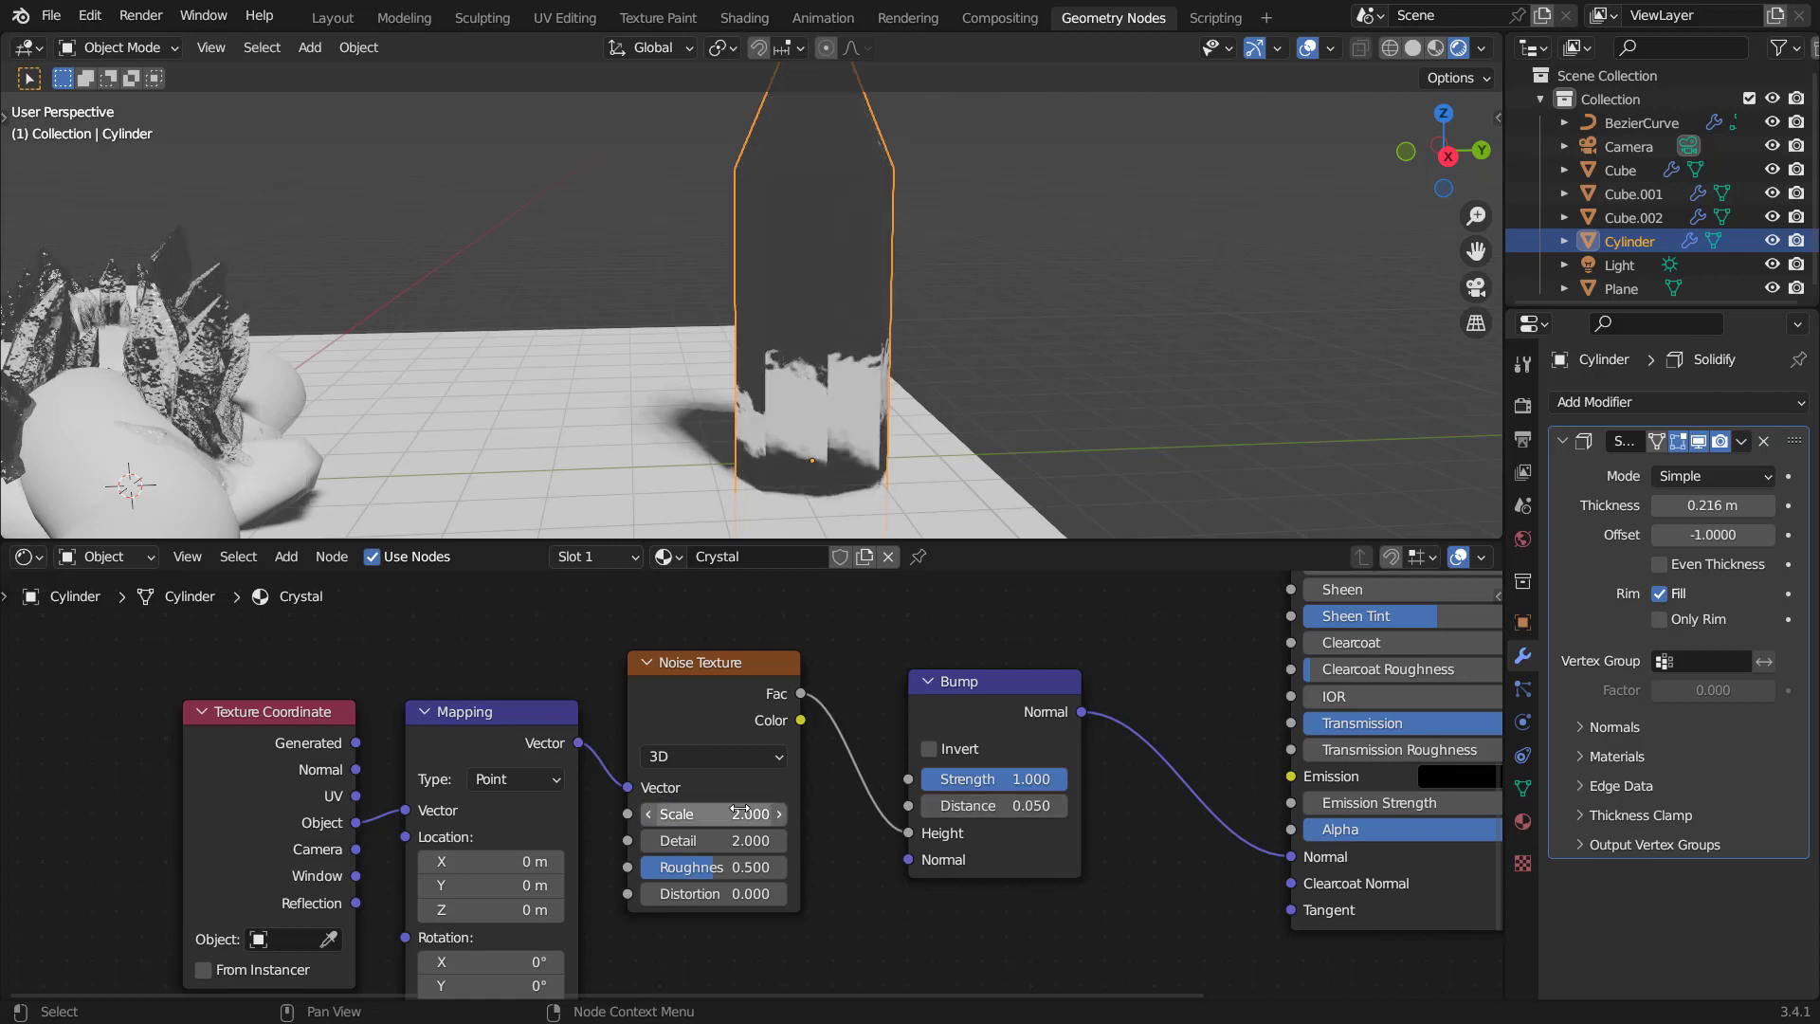
{"action": "key", "text": "Return"}
{"action": "left_click_drag", "start_coordinate": [713, 813], "coordinate": [740, 840]}
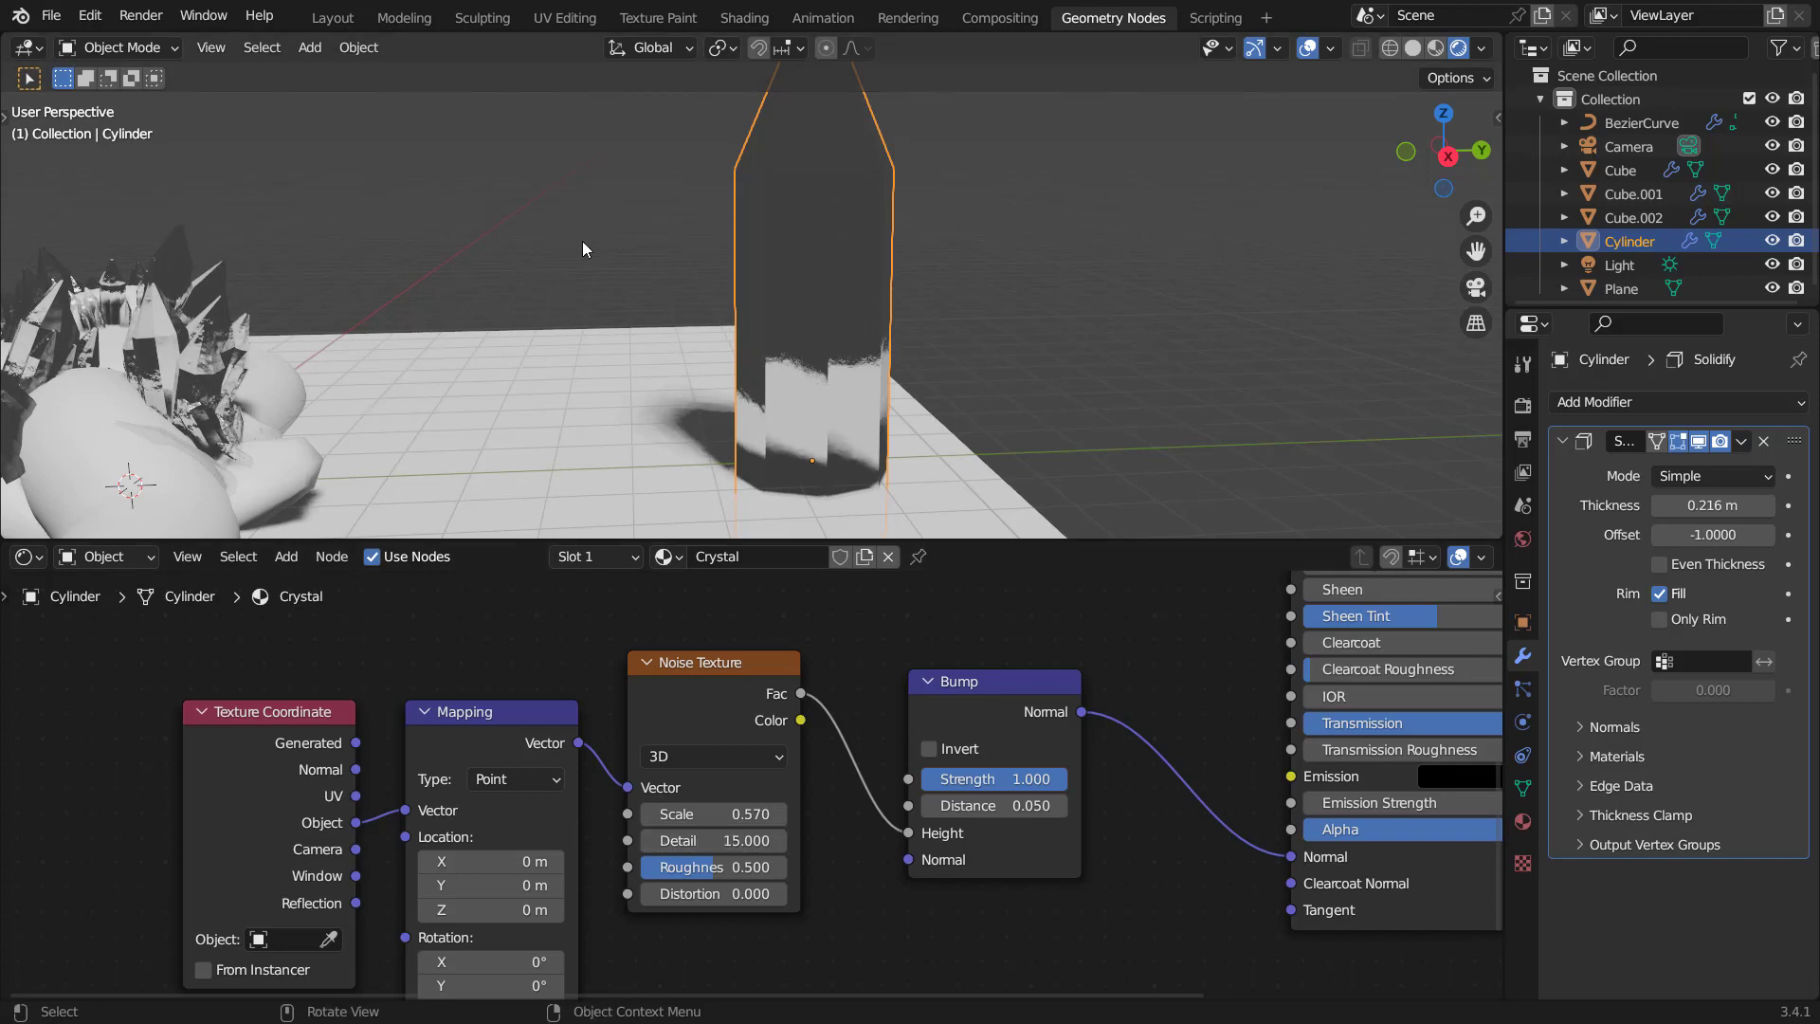
Move the Material Output node farther away from the Principled BSDF and view the crystal from another angle.
{"action": "scroll", "coordinate": [1096, 703], "scroll_direction": "down", "scroll_amount": 6}
{"action": "middle_click_drag", "start_coordinate": [1096, 692], "coordinate": [935, 858]}
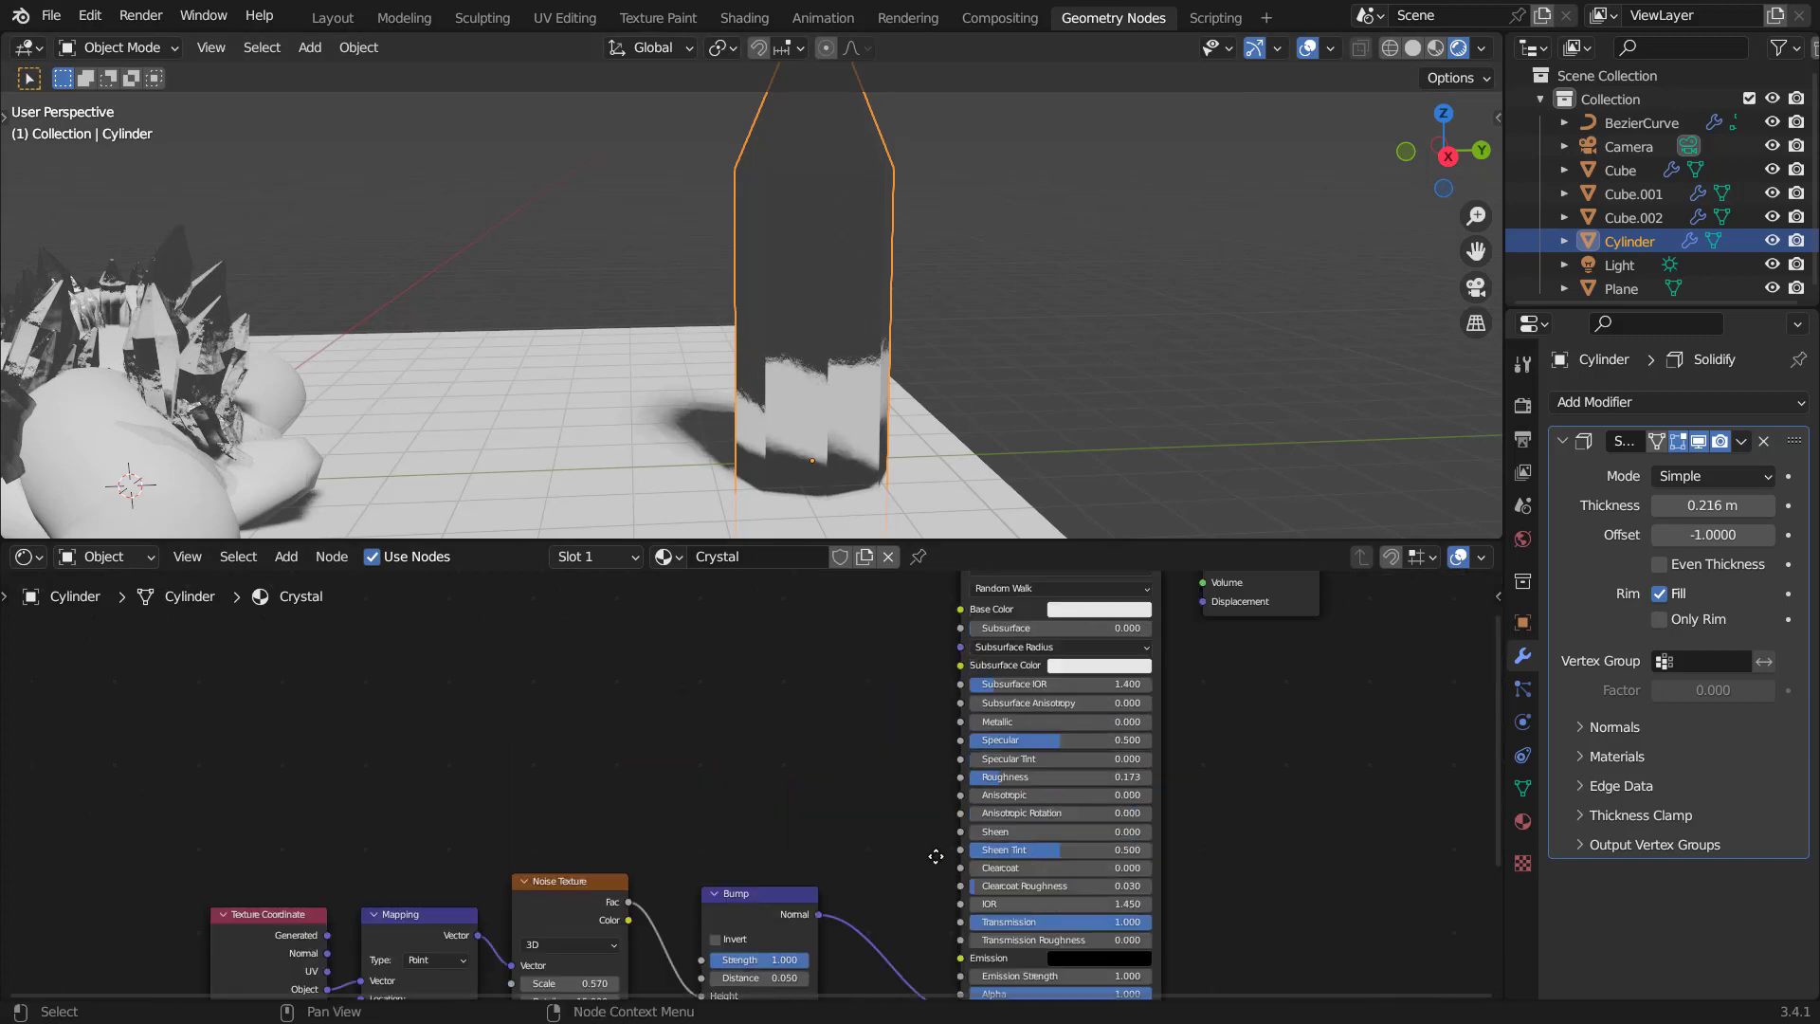
{"action": "middle_click_drag", "start_coordinate": [951, 751], "coordinate": [713, 923]}
{"action": "left_click_drag", "start_coordinate": [1071, 698], "coordinate": [1177, 687]}
{"action": "middle_click_drag", "start_coordinate": [834, 259], "coordinate": [865, 149]}
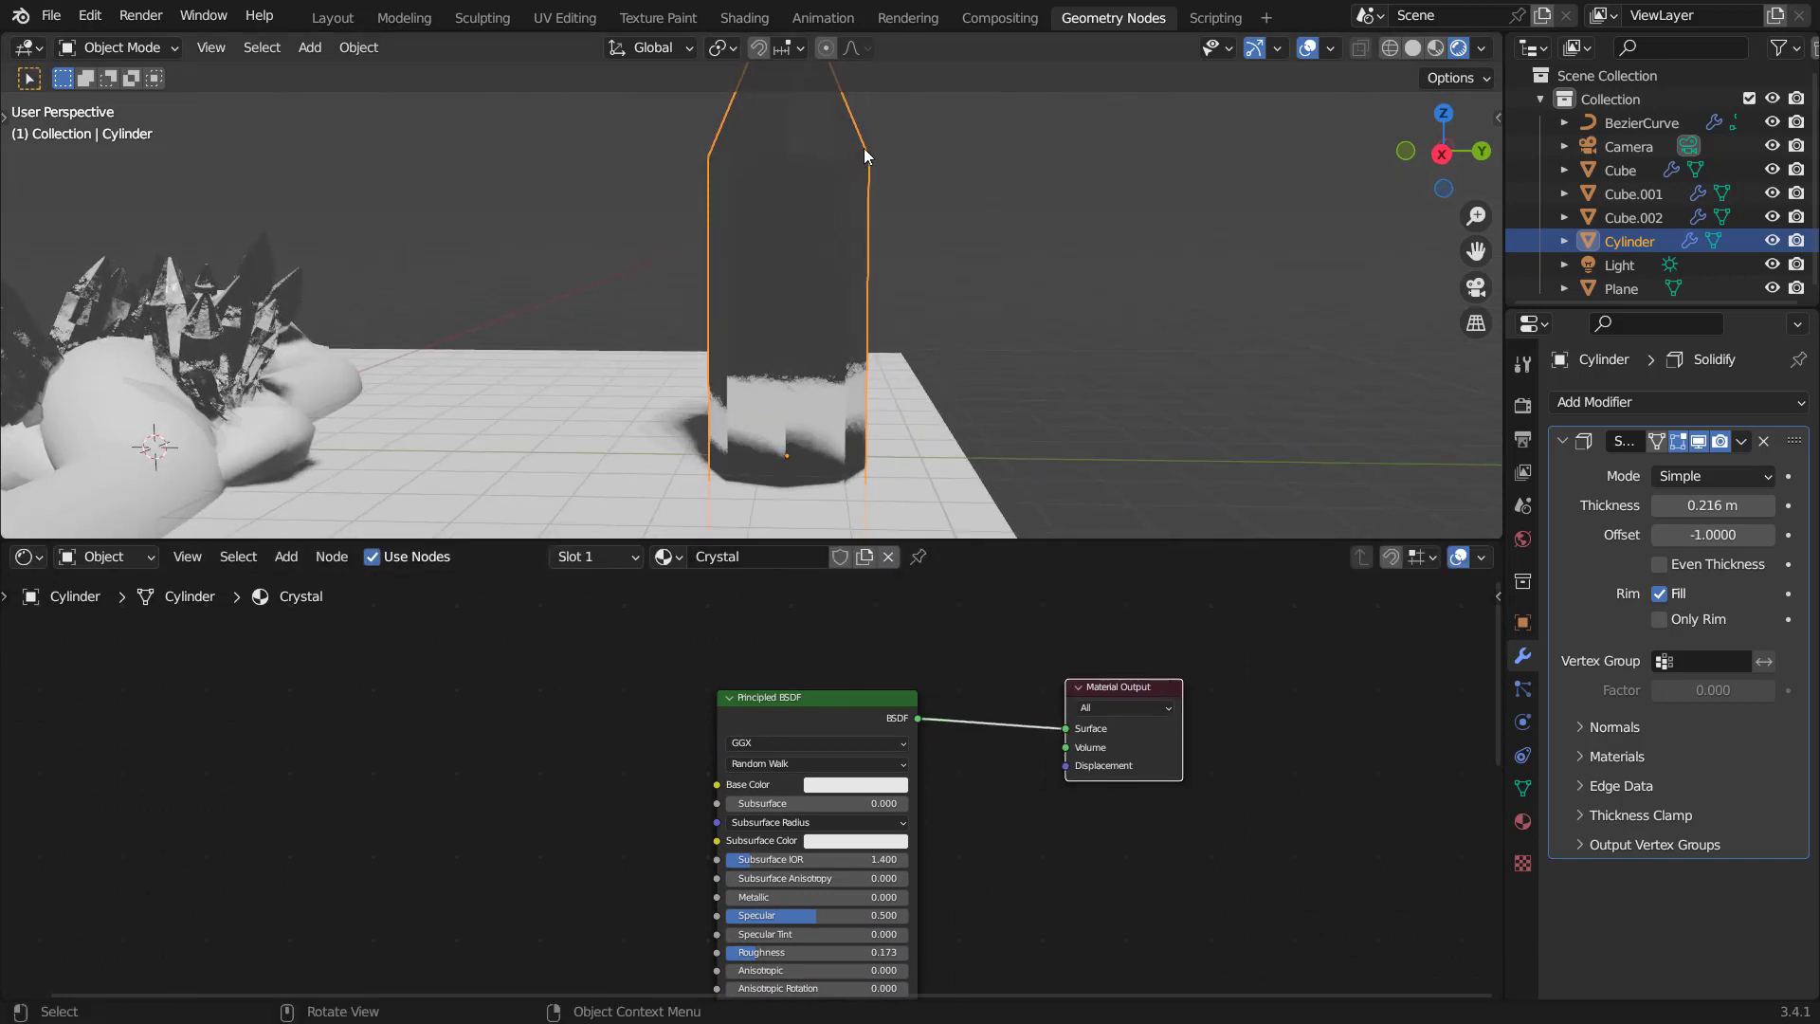
{"action": "middle_click_drag", "start_coordinate": [785, 240], "coordinate": [764, 247]}
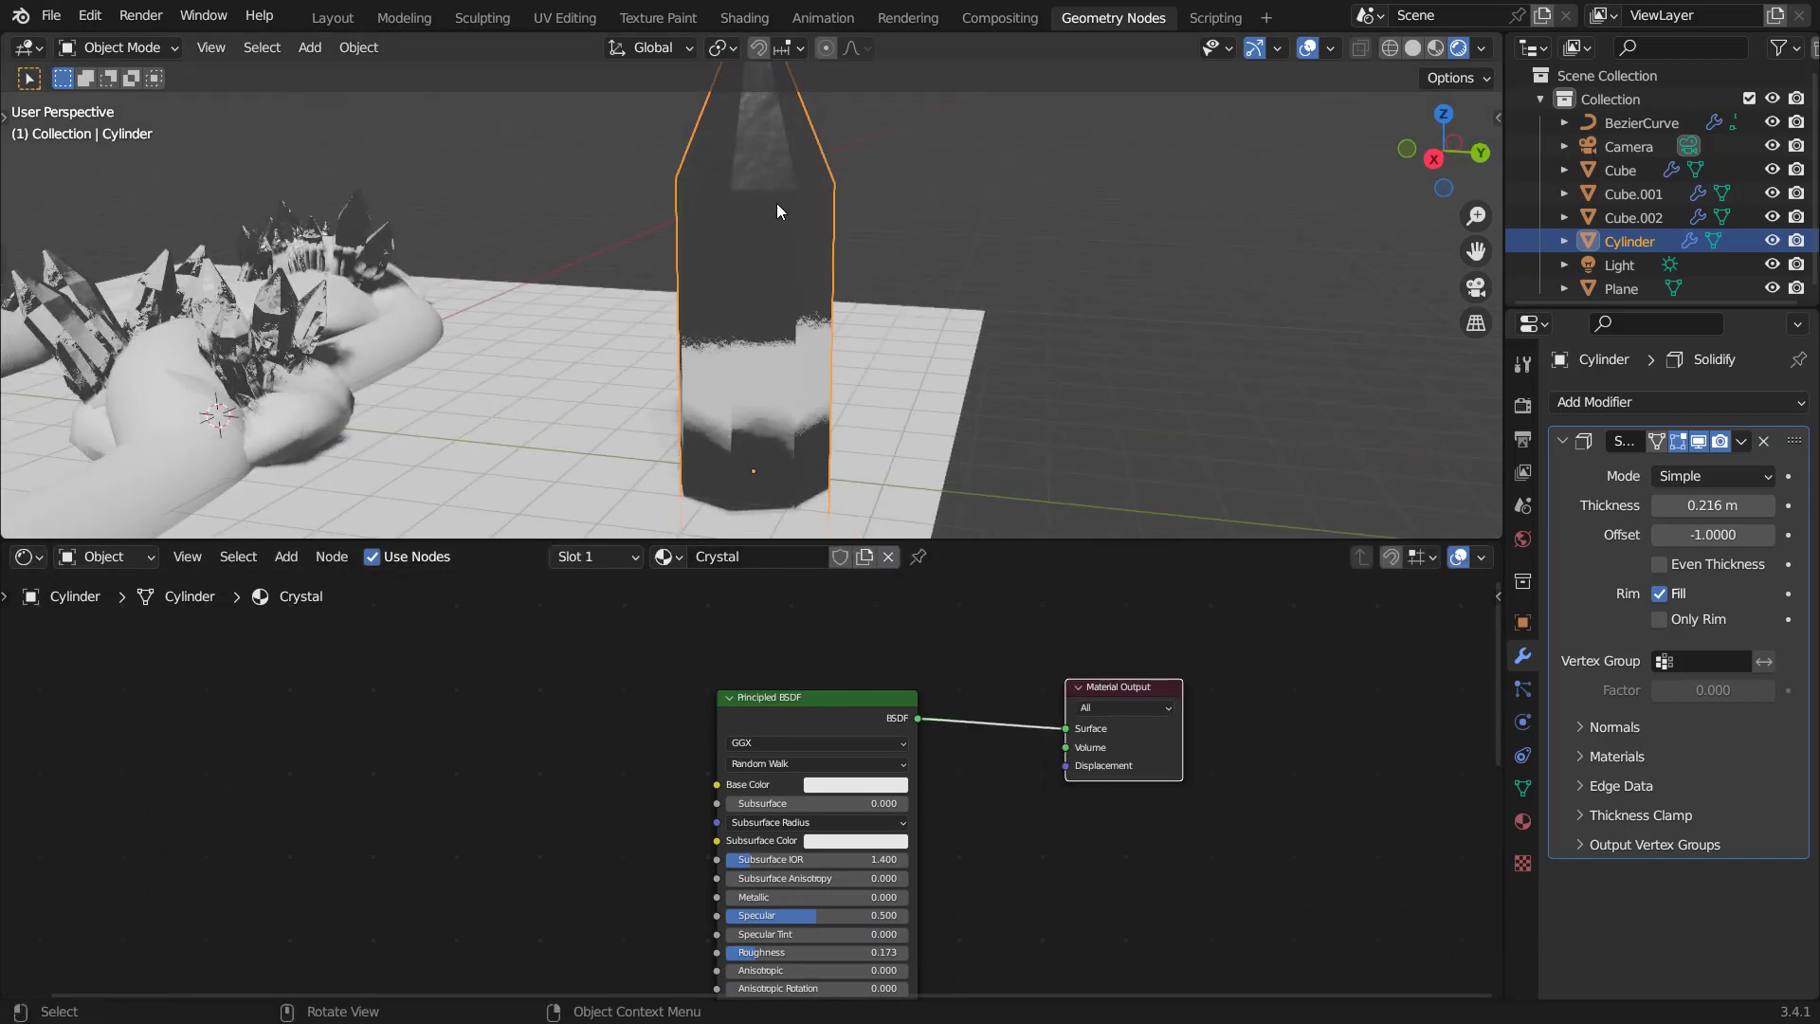
Add a Fresnel node above the Principled BSDF in the Crystal material.
{"action": "scroll", "coordinate": [843, 654], "scroll_direction": "up", "scroll_amount": 3}
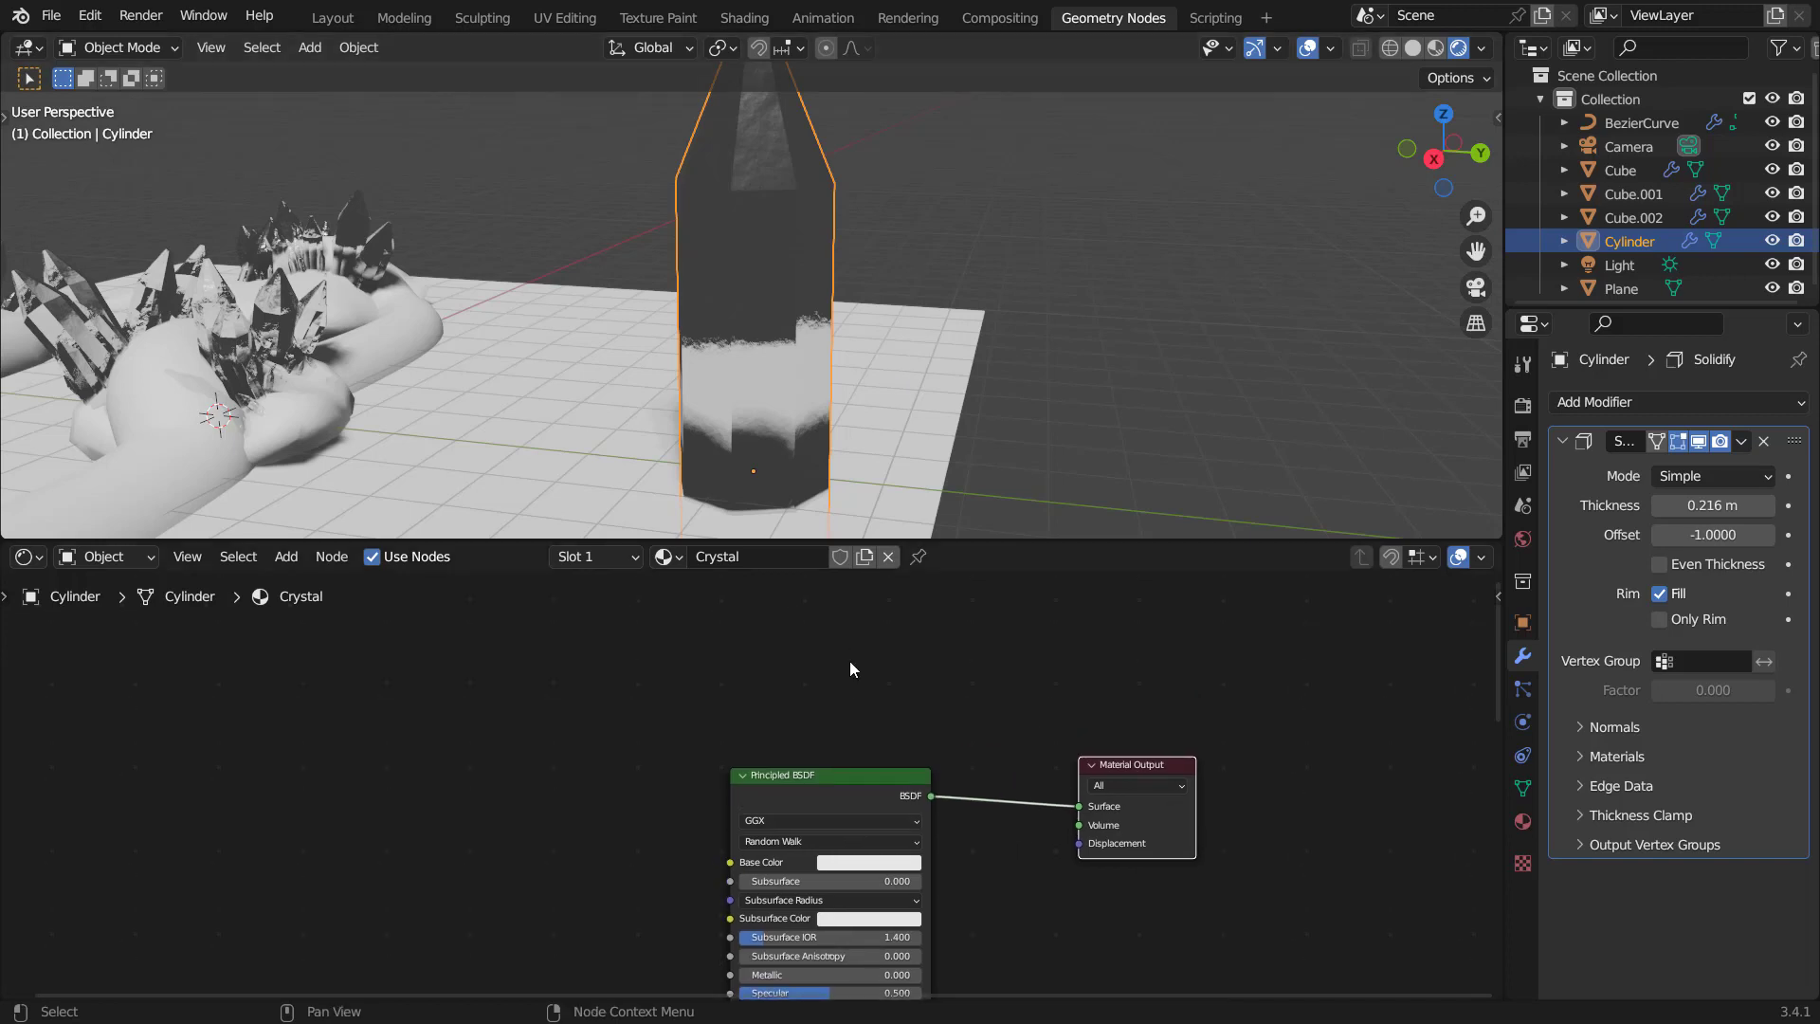
{"action": "key", "text": "shift+a"}
{"action": "type", "text": "fres"}
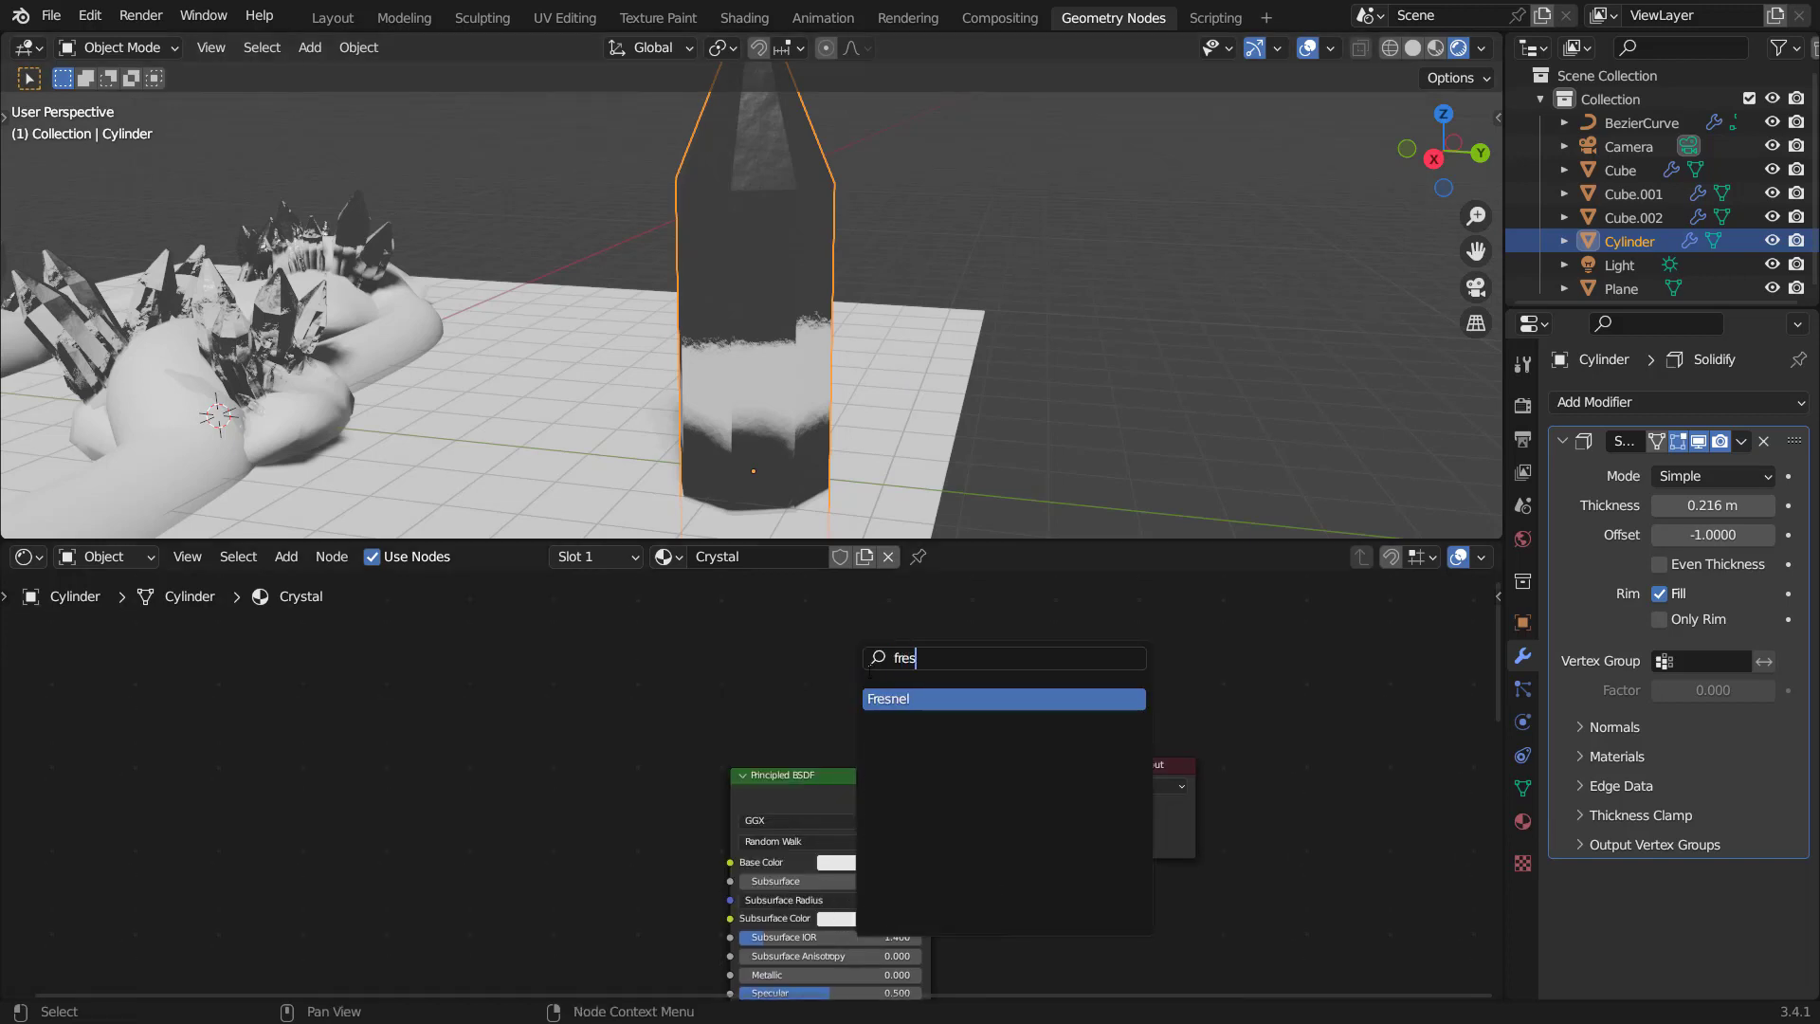
{"action": "key", "text": "Return"}
{"action": "left_click", "coordinate": [804, 668]}
{"action": "scroll", "coordinate": [804, 669], "scroll_direction": "up", "scroll_amount": 3}
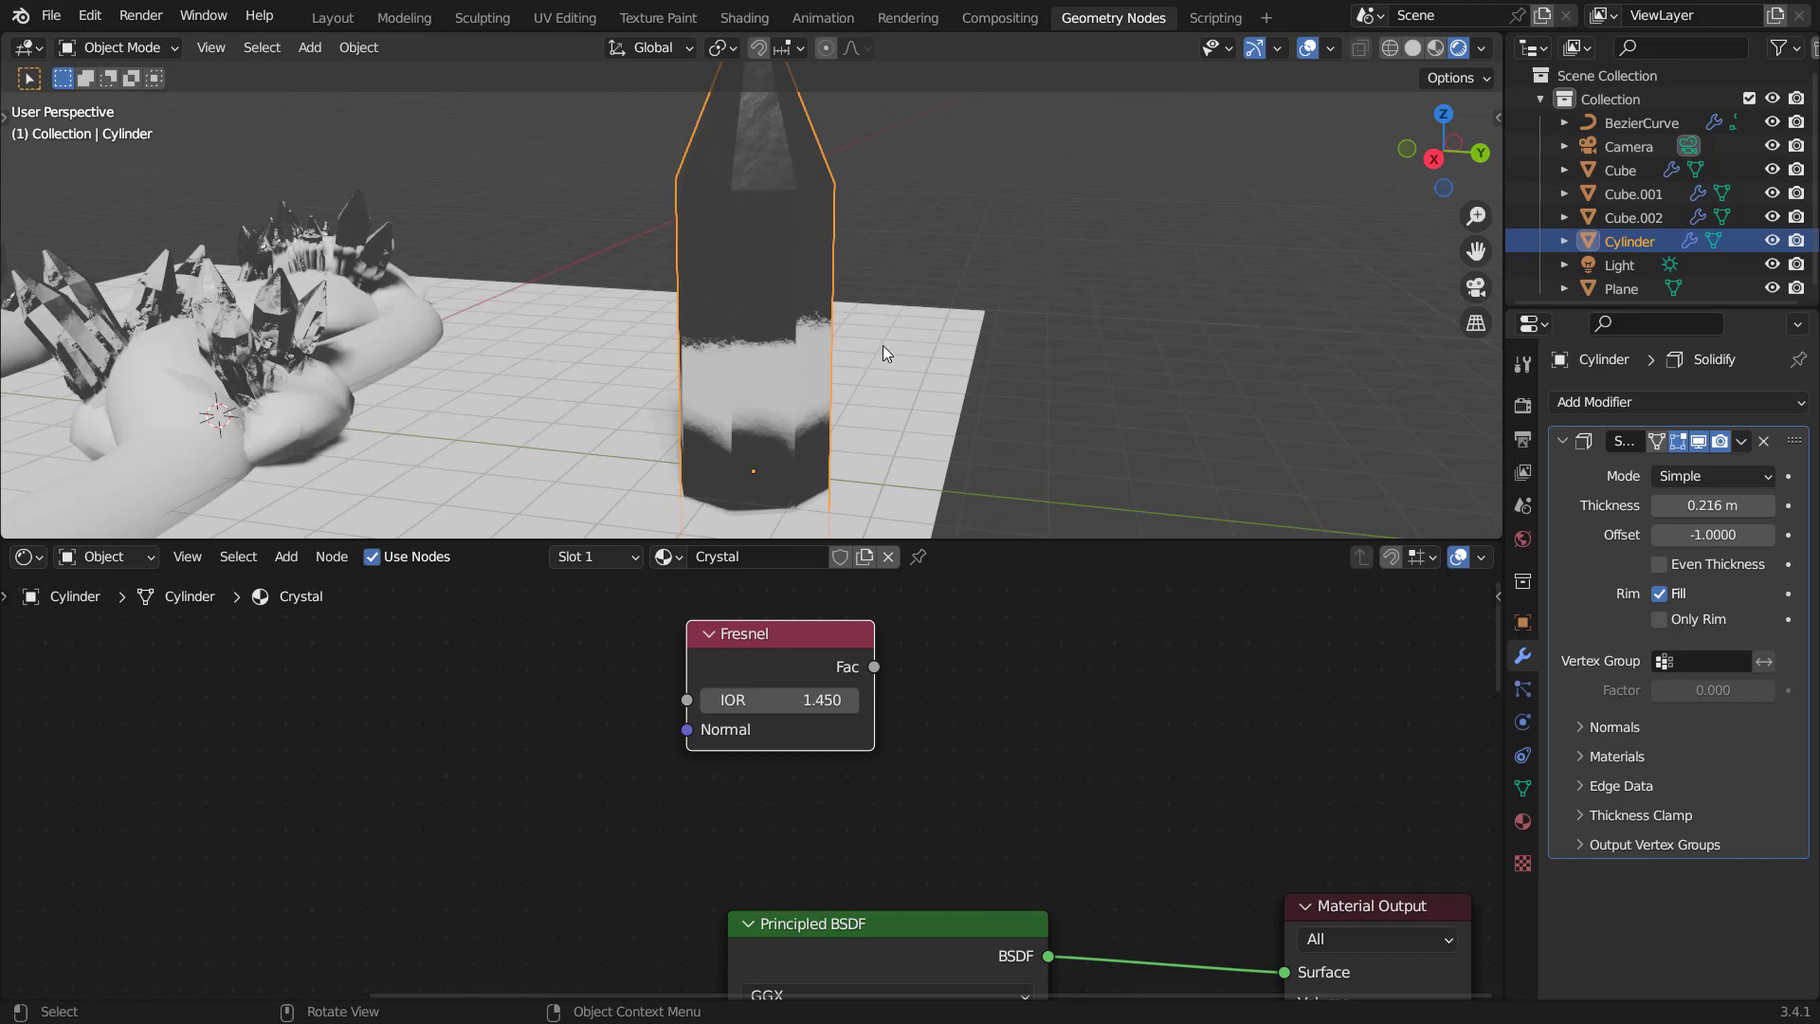
Draw freehand annotation strokes on the crystal's front face and outer edges, and erase them again.
{"action": "mouse_move", "coordinate": [861, 327]}
{"action": "middle_mouse_down"}
{"action": "mouse_move", "coordinate": [933, 311]}
{"action": "mouse_move", "coordinate": [890, 293]}
{"action": "mouse_move", "coordinate": [866, 253]}
{"action": "mouse_move", "coordinate": [844, 303]}
{"action": "mouse_move", "coordinate": [873, 305]}
{"action": "middle_mouse_up"}
{"action": "key", "text": "t"}
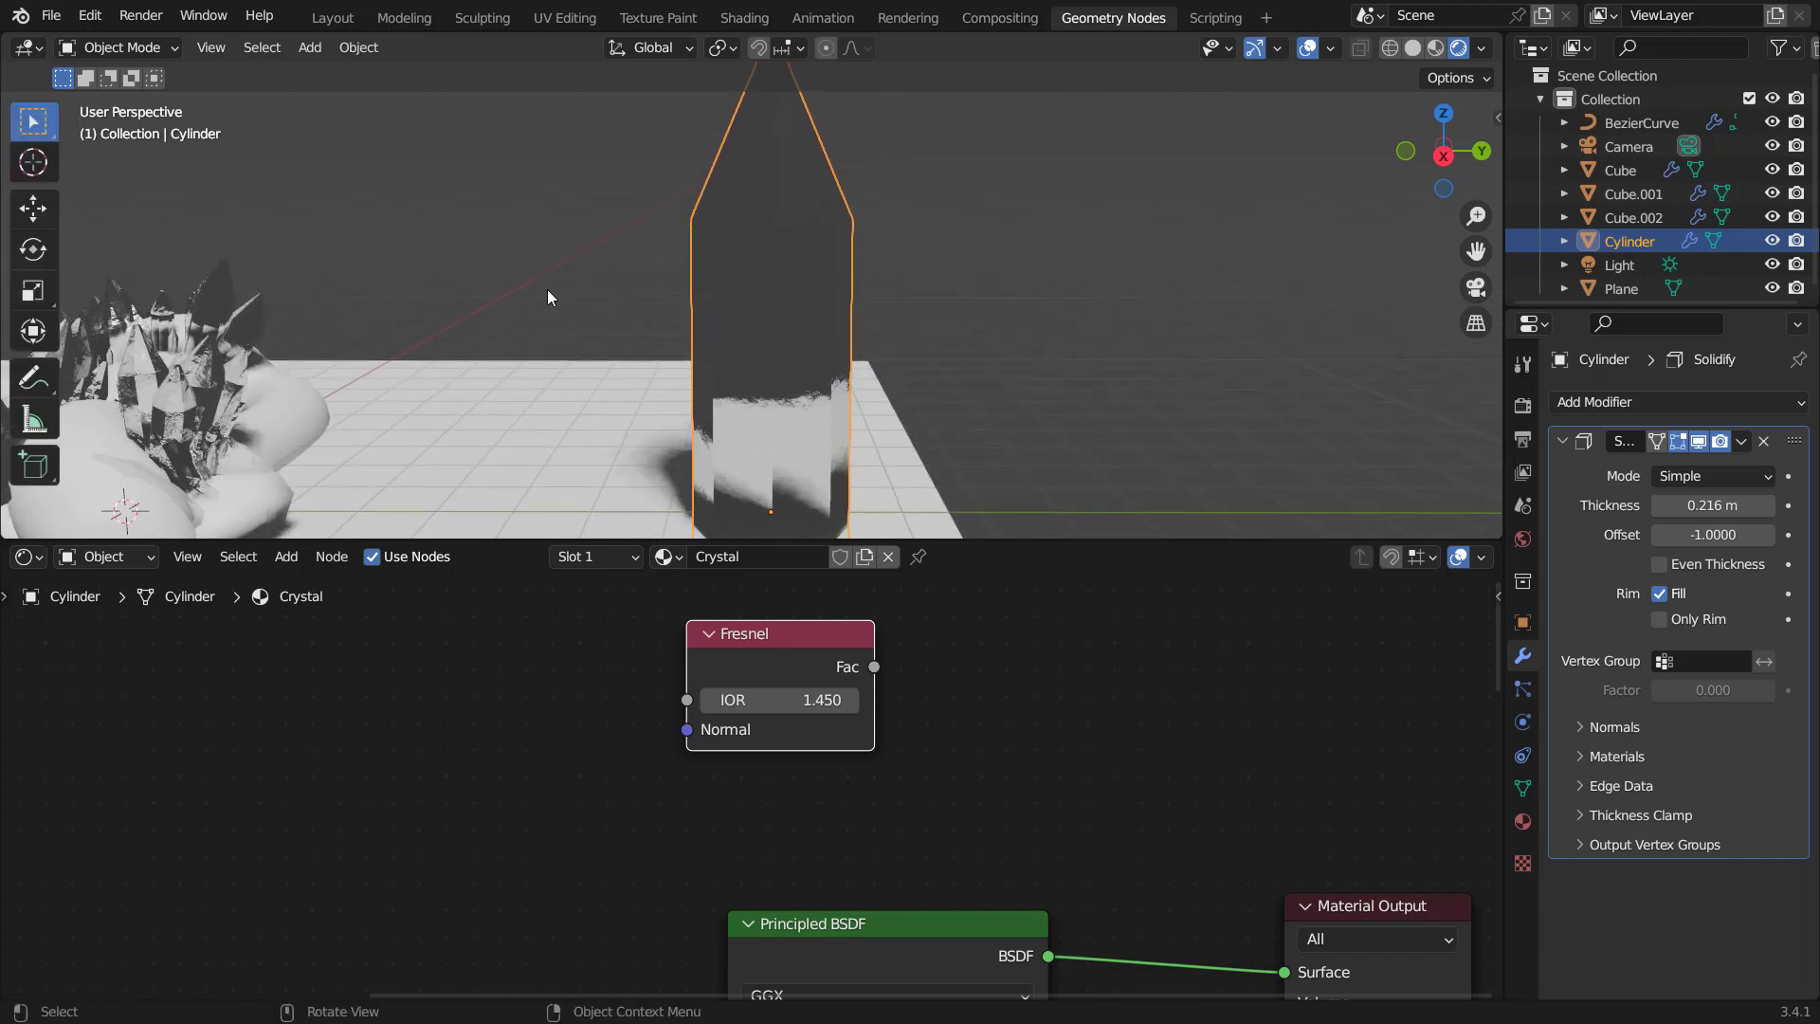
{"action": "left_click", "coordinate": [34, 379]}
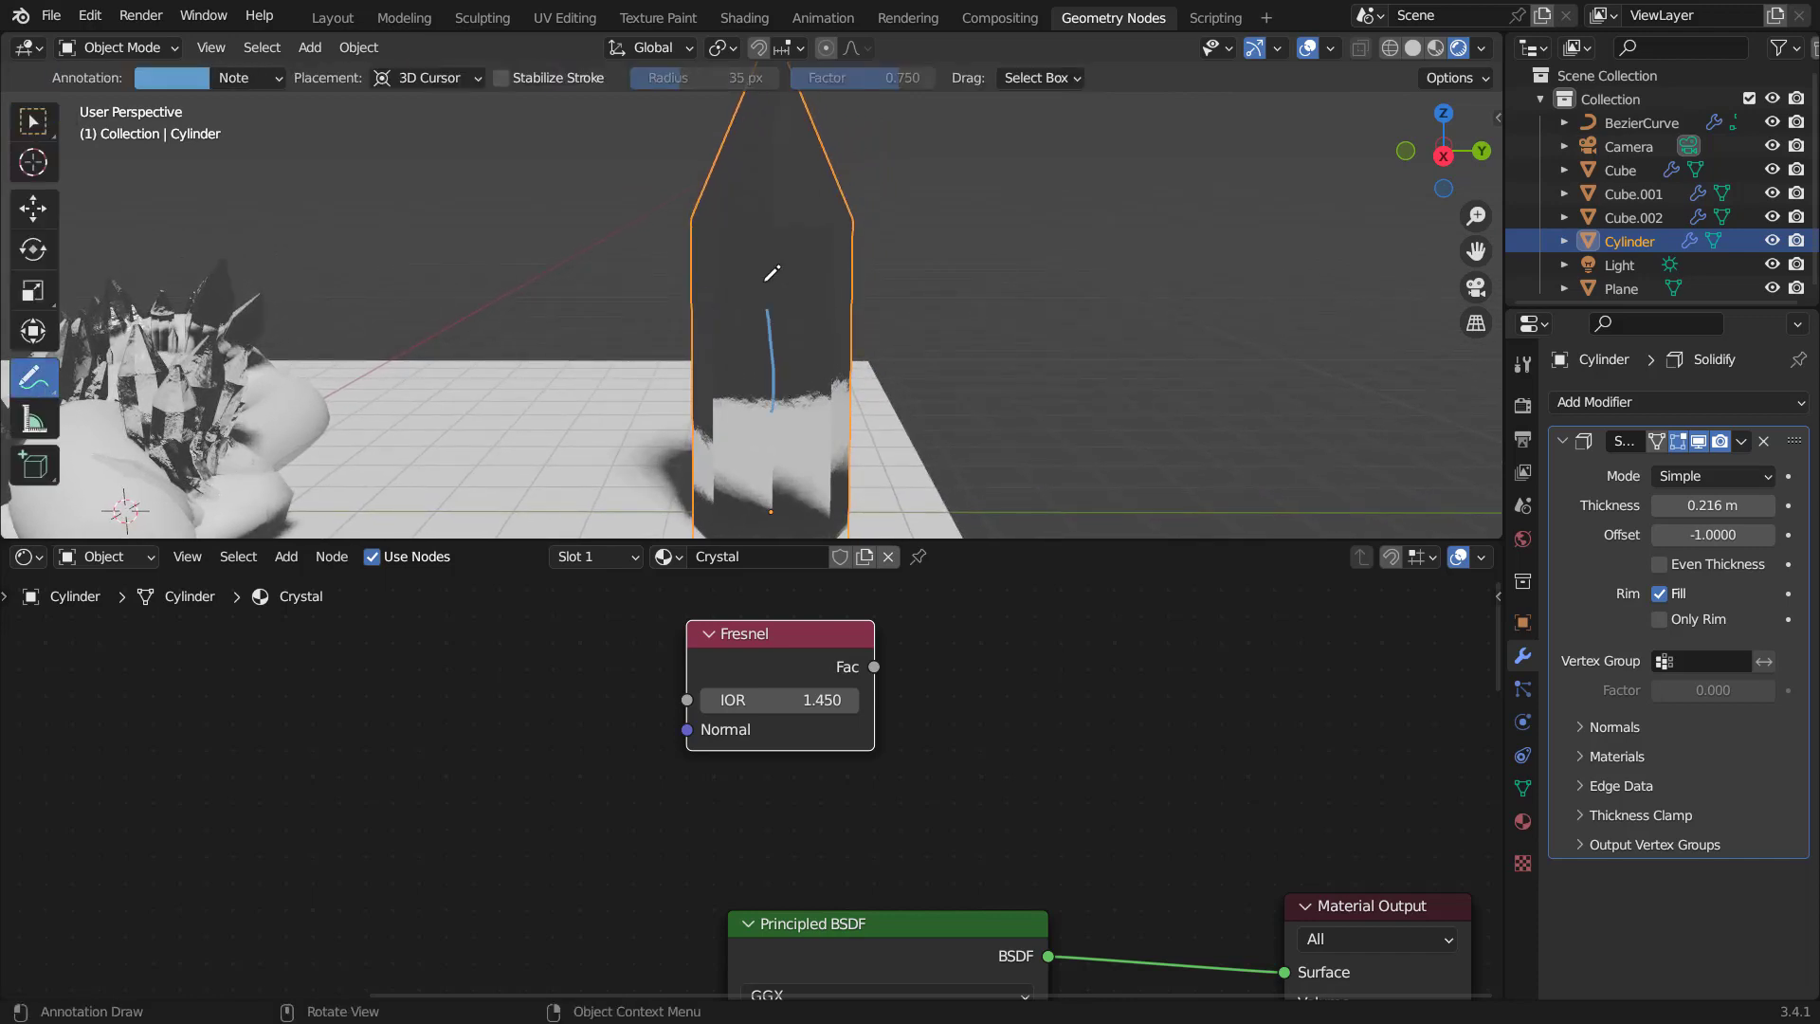
{"action": "mouse_move", "coordinate": [764, 287]}
{"action": "left_mouse_down"}
{"action": "mouse_move", "coordinate": [789, 381]}
{"action": "mouse_move", "coordinate": [777, 281]}
{"action": "mouse_move", "coordinate": [772, 311]}
{"action": "left_mouse_up"}
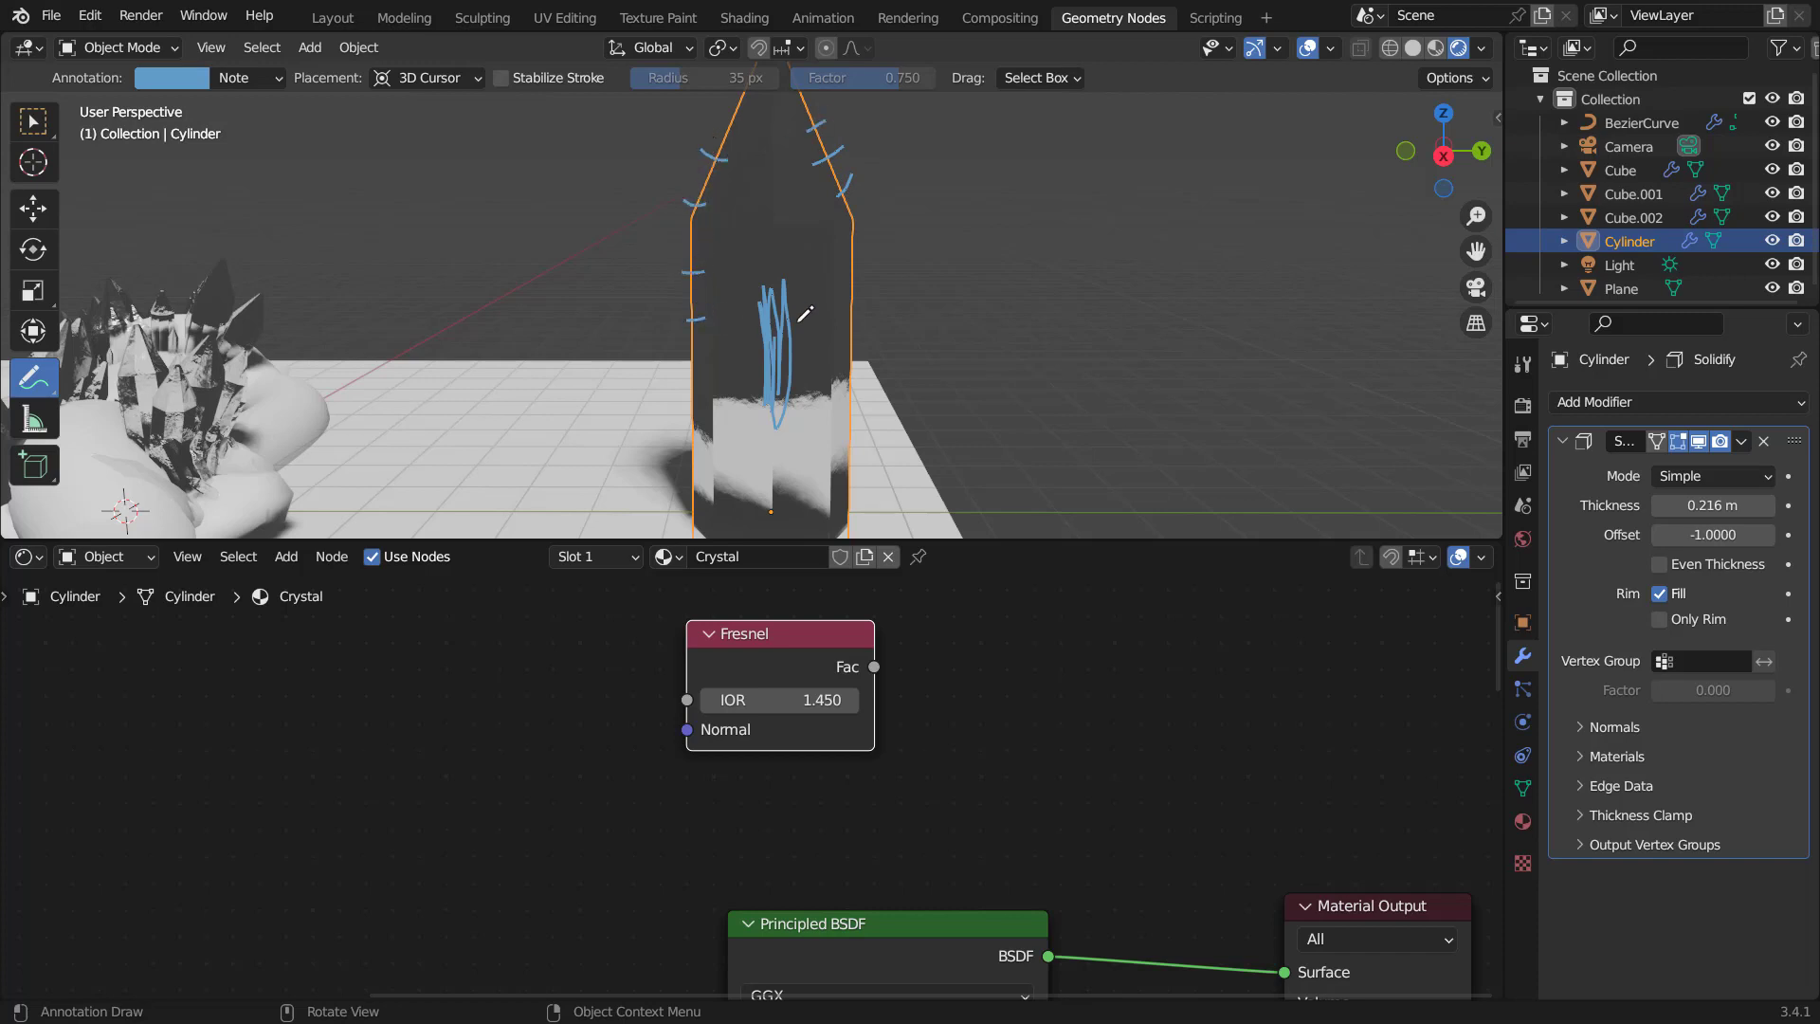
{"action": "middle_click_drag", "start_coordinate": [799, 302], "coordinate": [768, 404]}
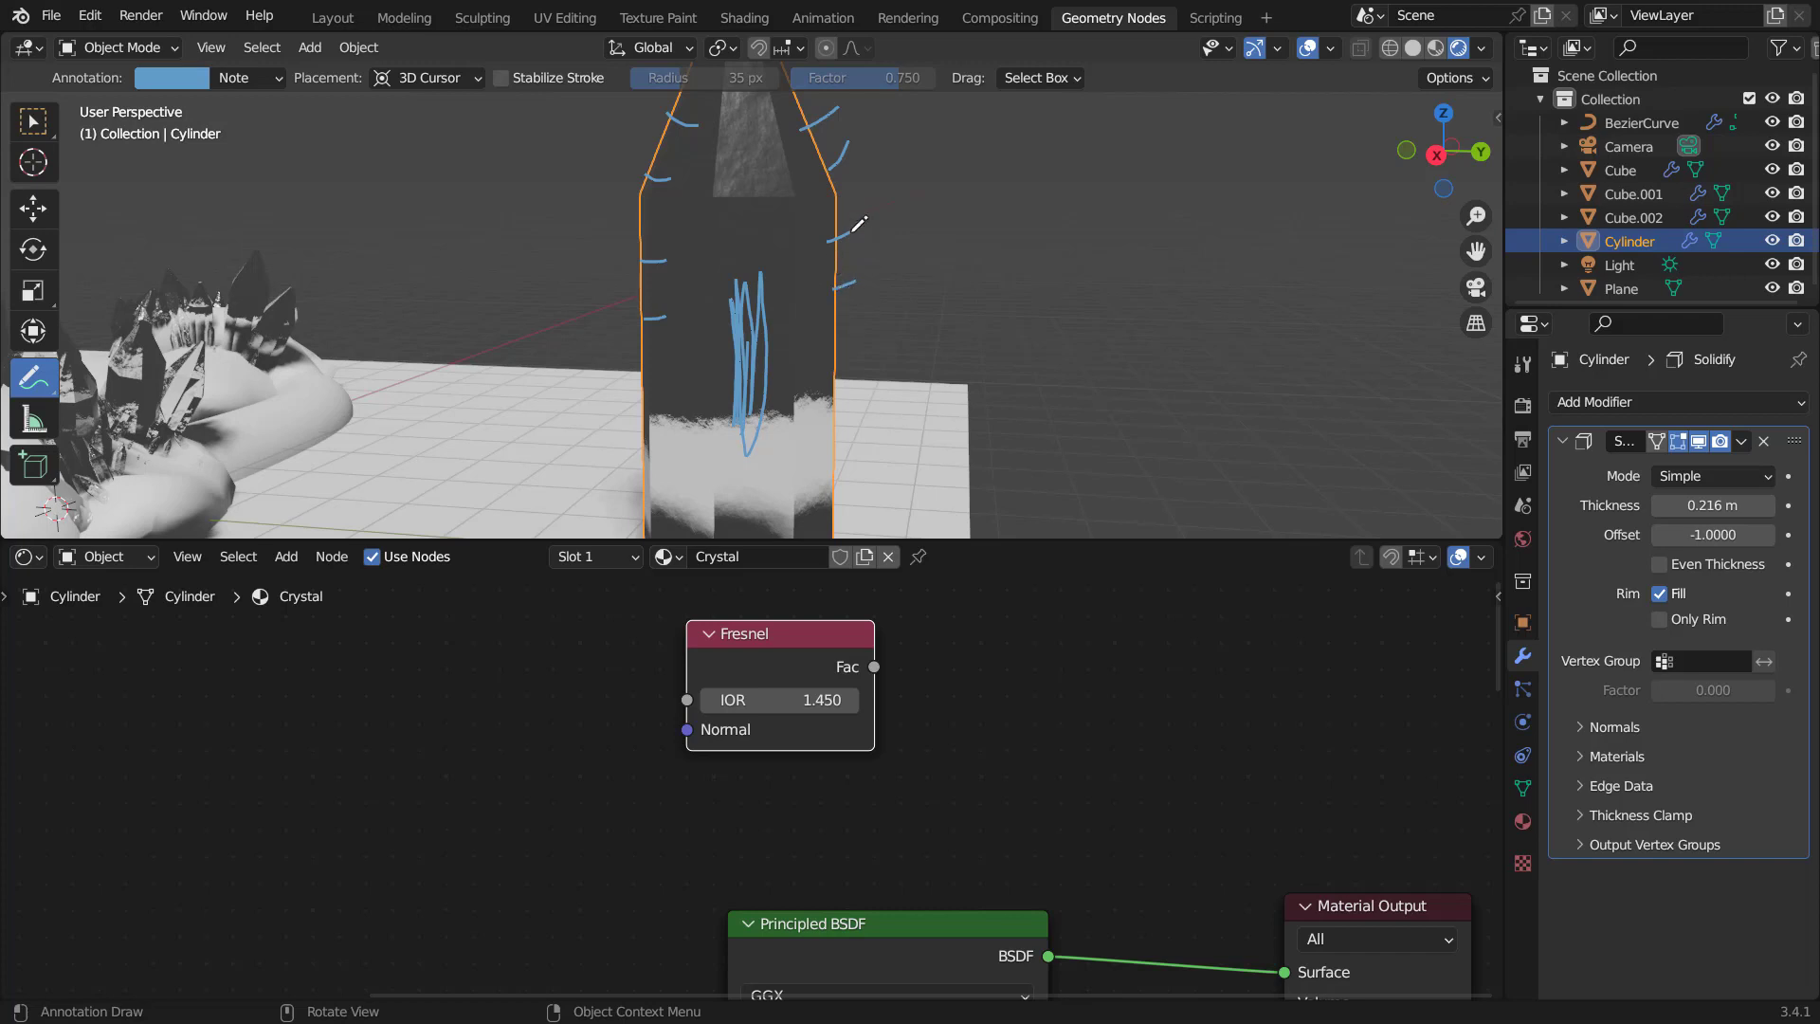
{"action": "left_click", "coordinate": [265, 78]}
{"action": "left_click", "coordinate": [410, 182]}
{"action": "key", "text": "w"}
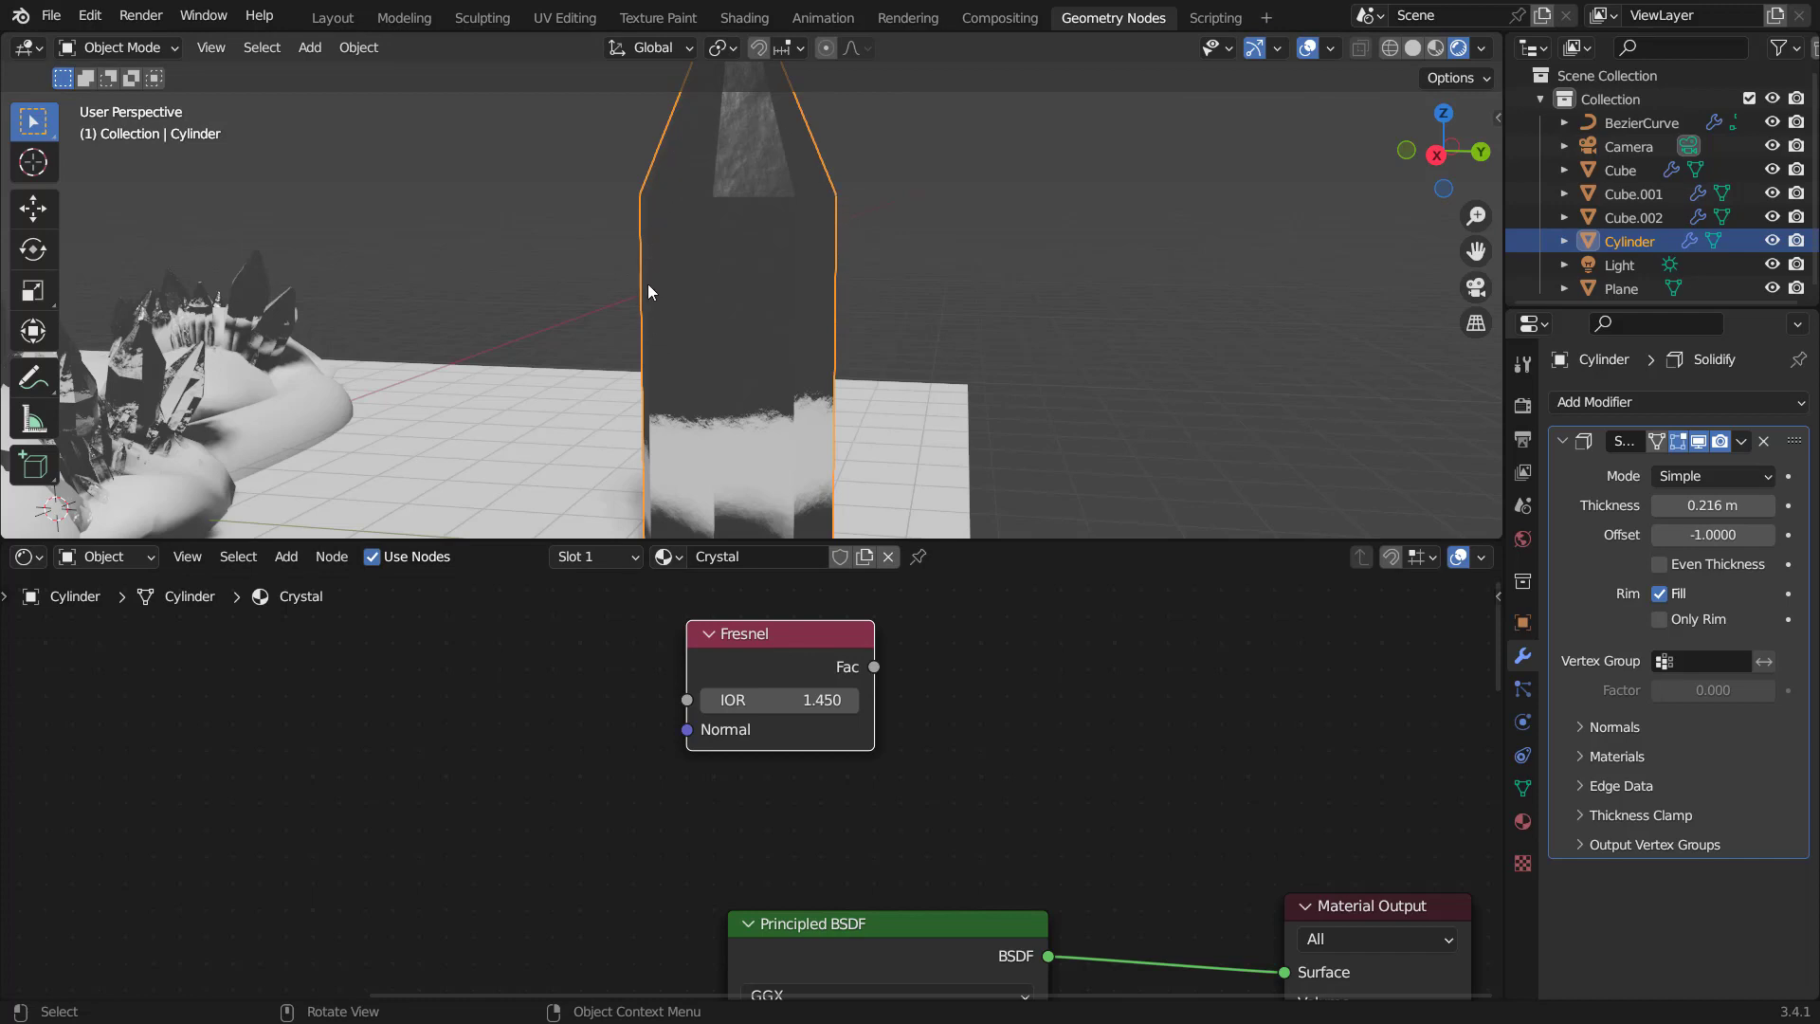
Preview the Fresnel node directly through the Material Output, move it farther from the output, and inspect the crystal from several angles.
{"action": "left_click", "coordinate": [805, 640], "text": "ctrl+shift"}
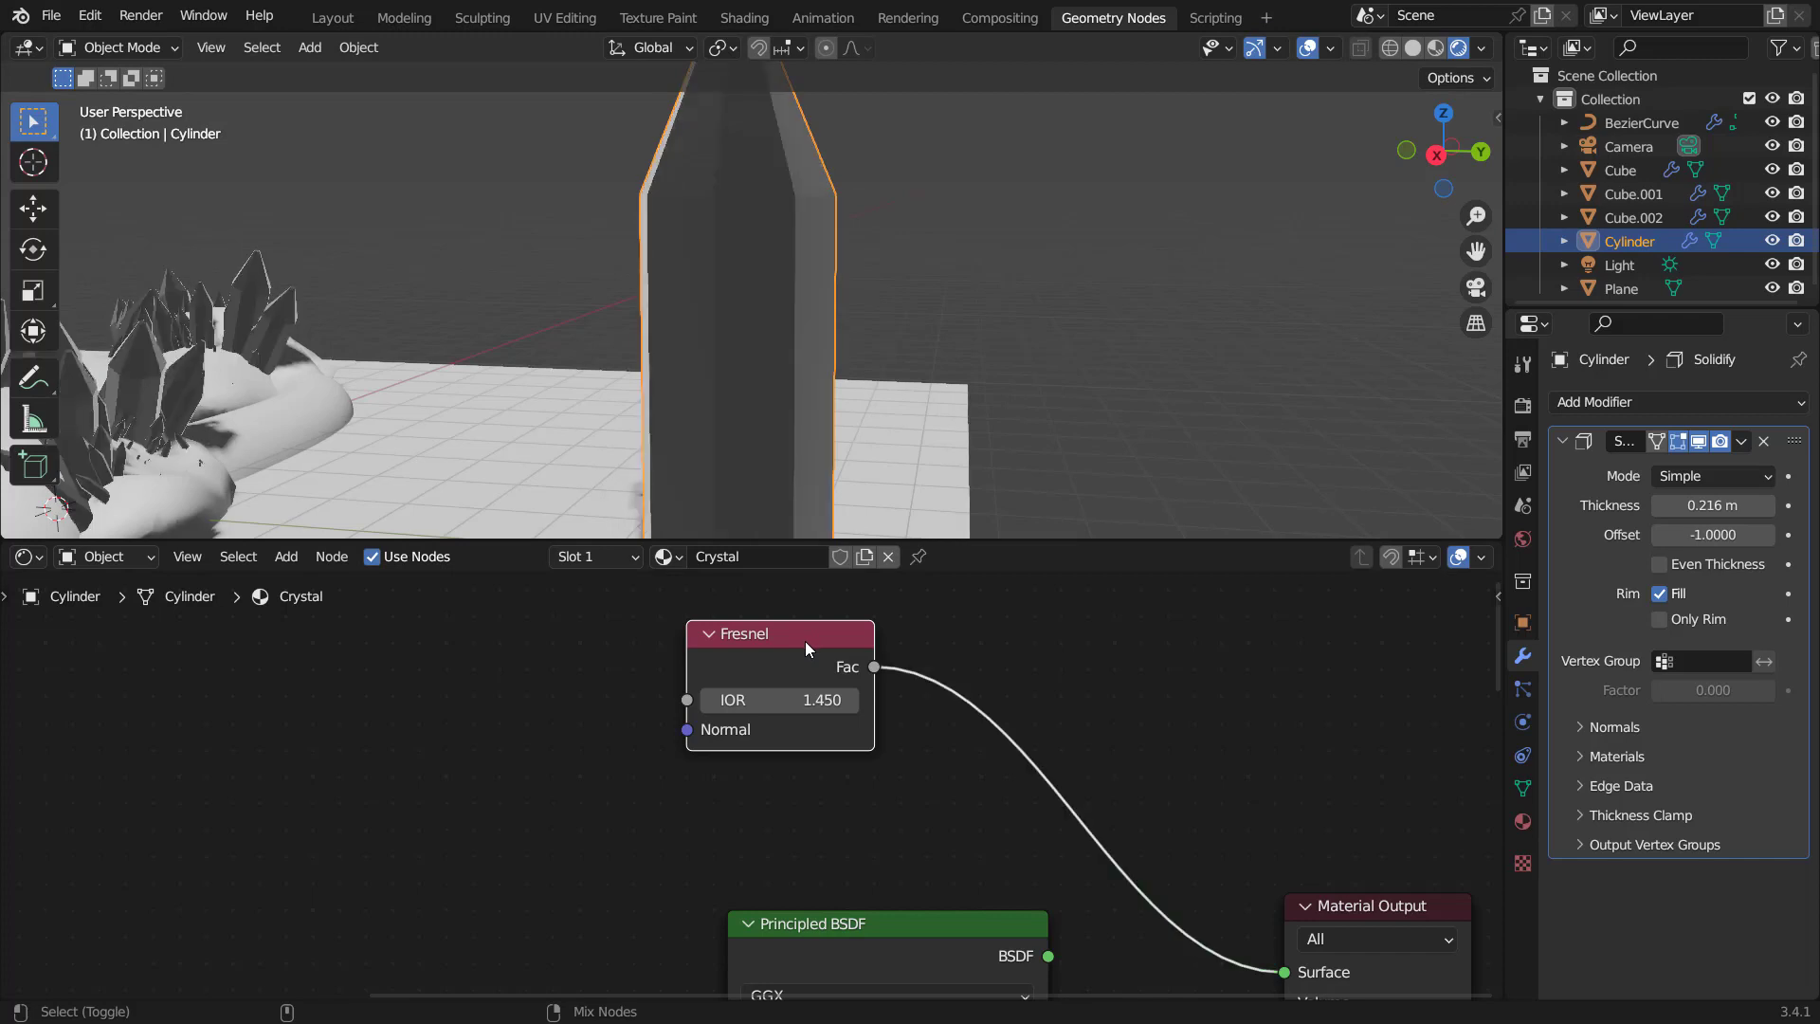
{"action": "left_click_drag", "start_coordinate": [805, 643], "coordinate": [672, 666]}
{"action": "middle_click_drag", "start_coordinate": [873, 269], "coordinate": [730, 316]}
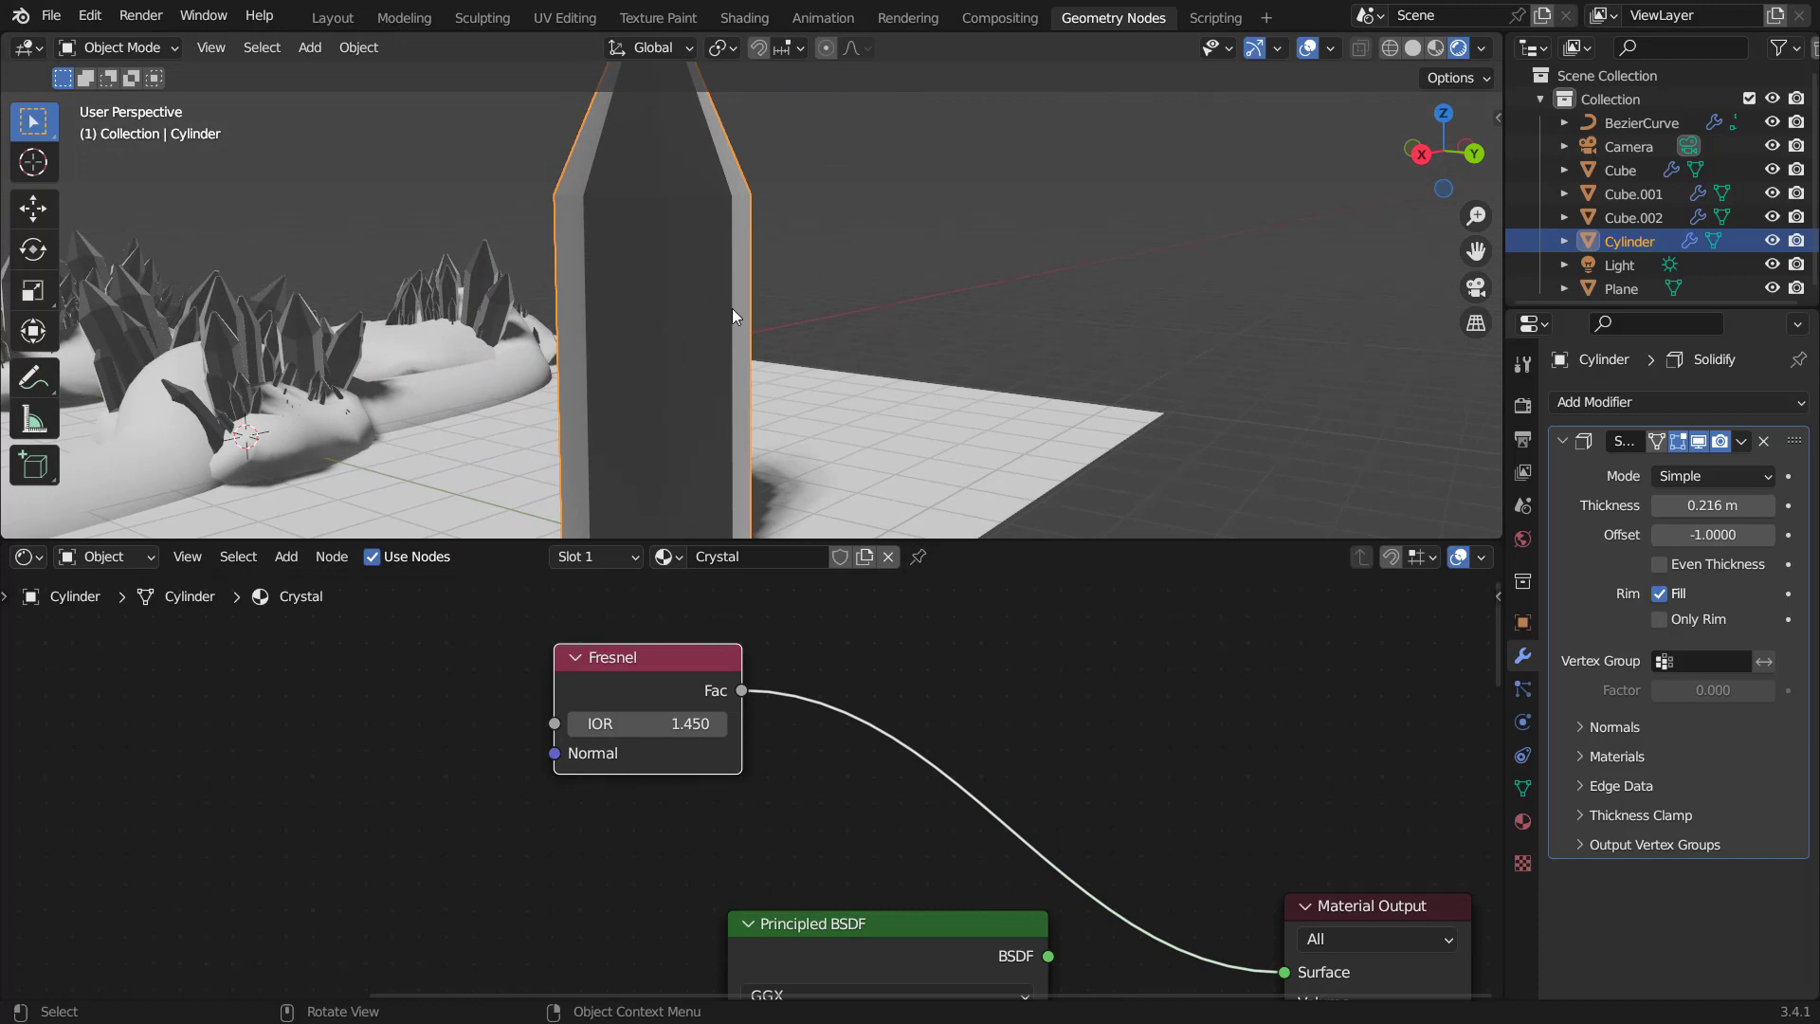
{"action": "middle_click_drag", "start_coordinate": [732, 309], "coordinate": [776, 308]}
Insert a ColorRamp node on the link between the Fresnel node and the Material Output.
{"action": "left_click", "coordinate": [1101, 634]}
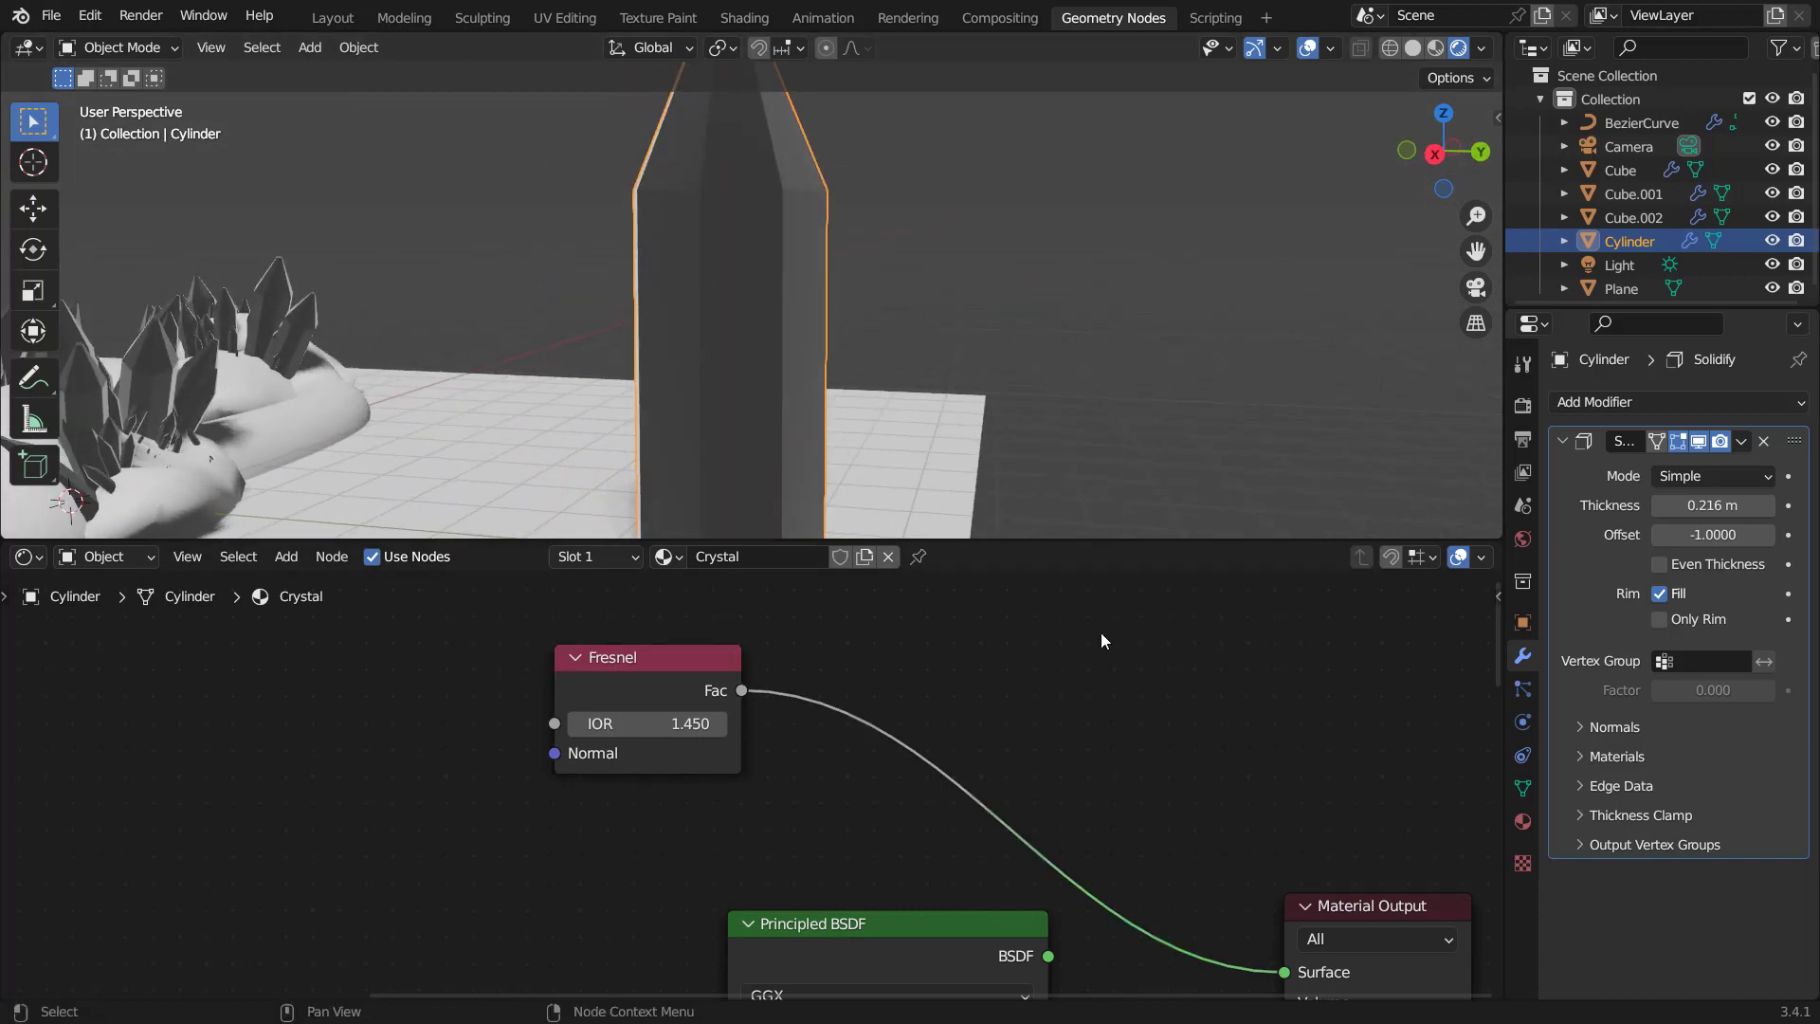
{"action": "key", "text": "shift+a"}
{"action": "type", "text": "color"}
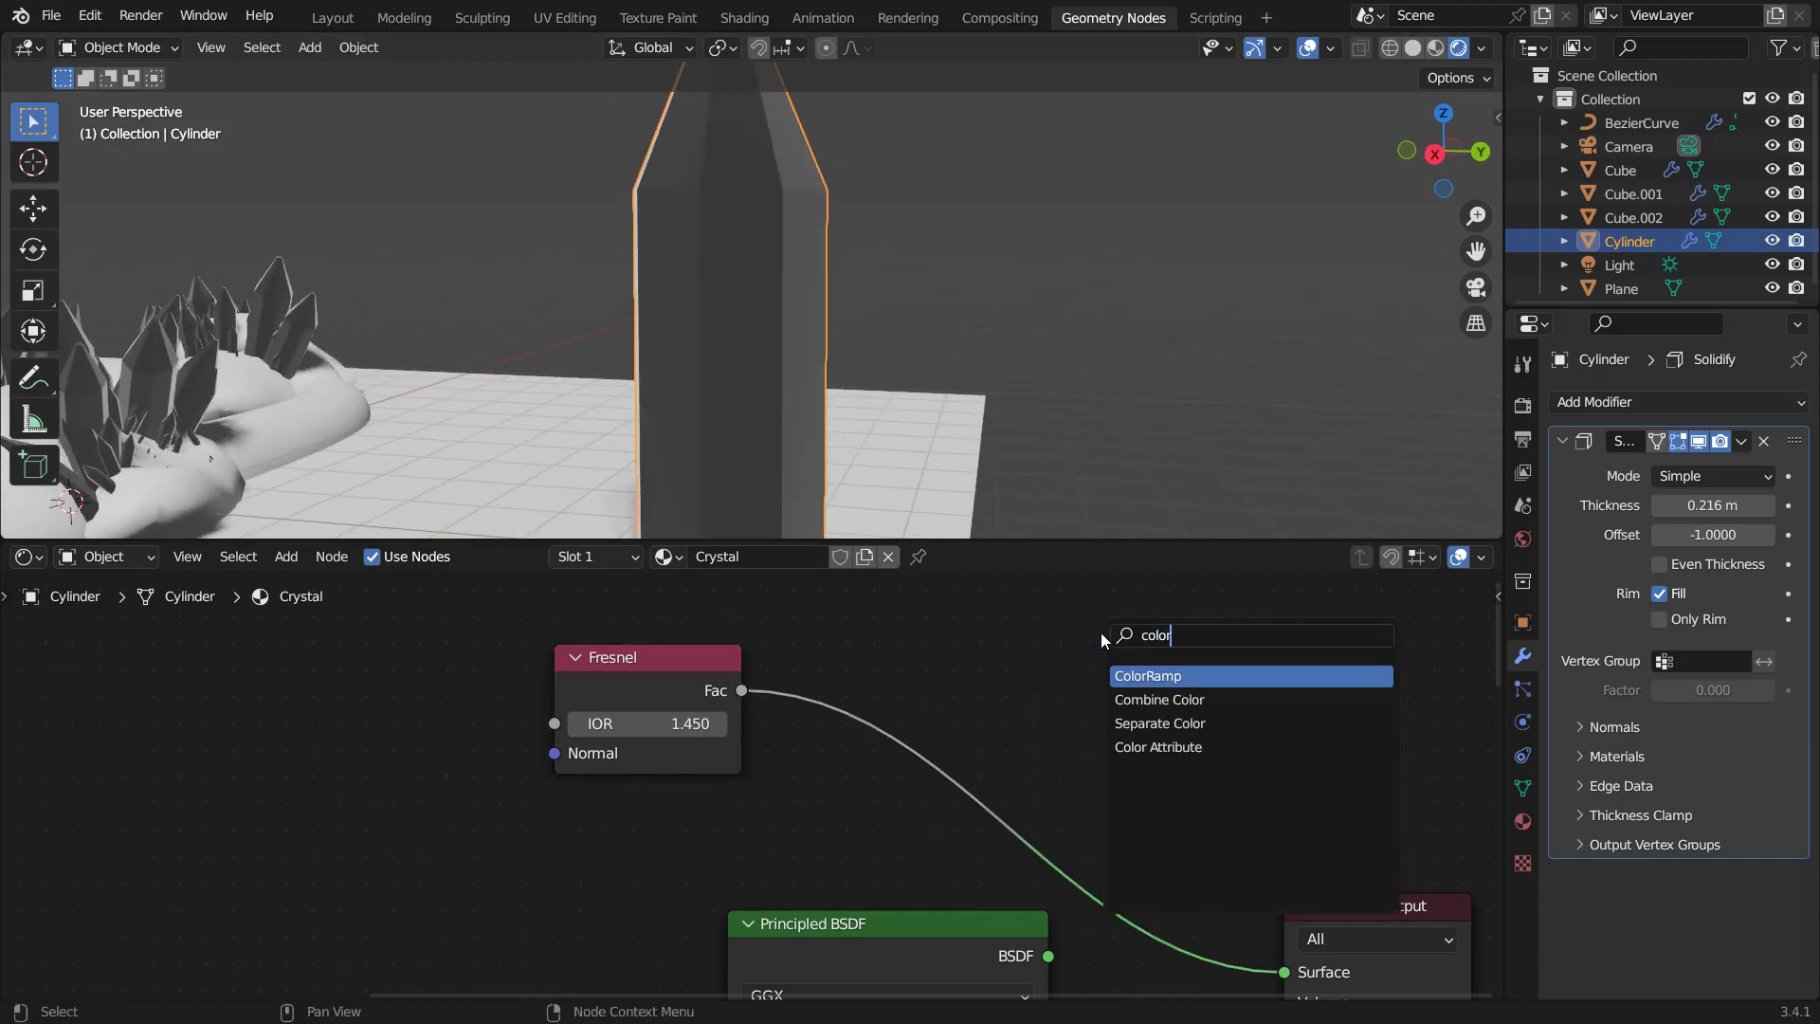
{"action": "key", "text": "Return"}
{"action": "left_click", "coordinate": [863, 664]}
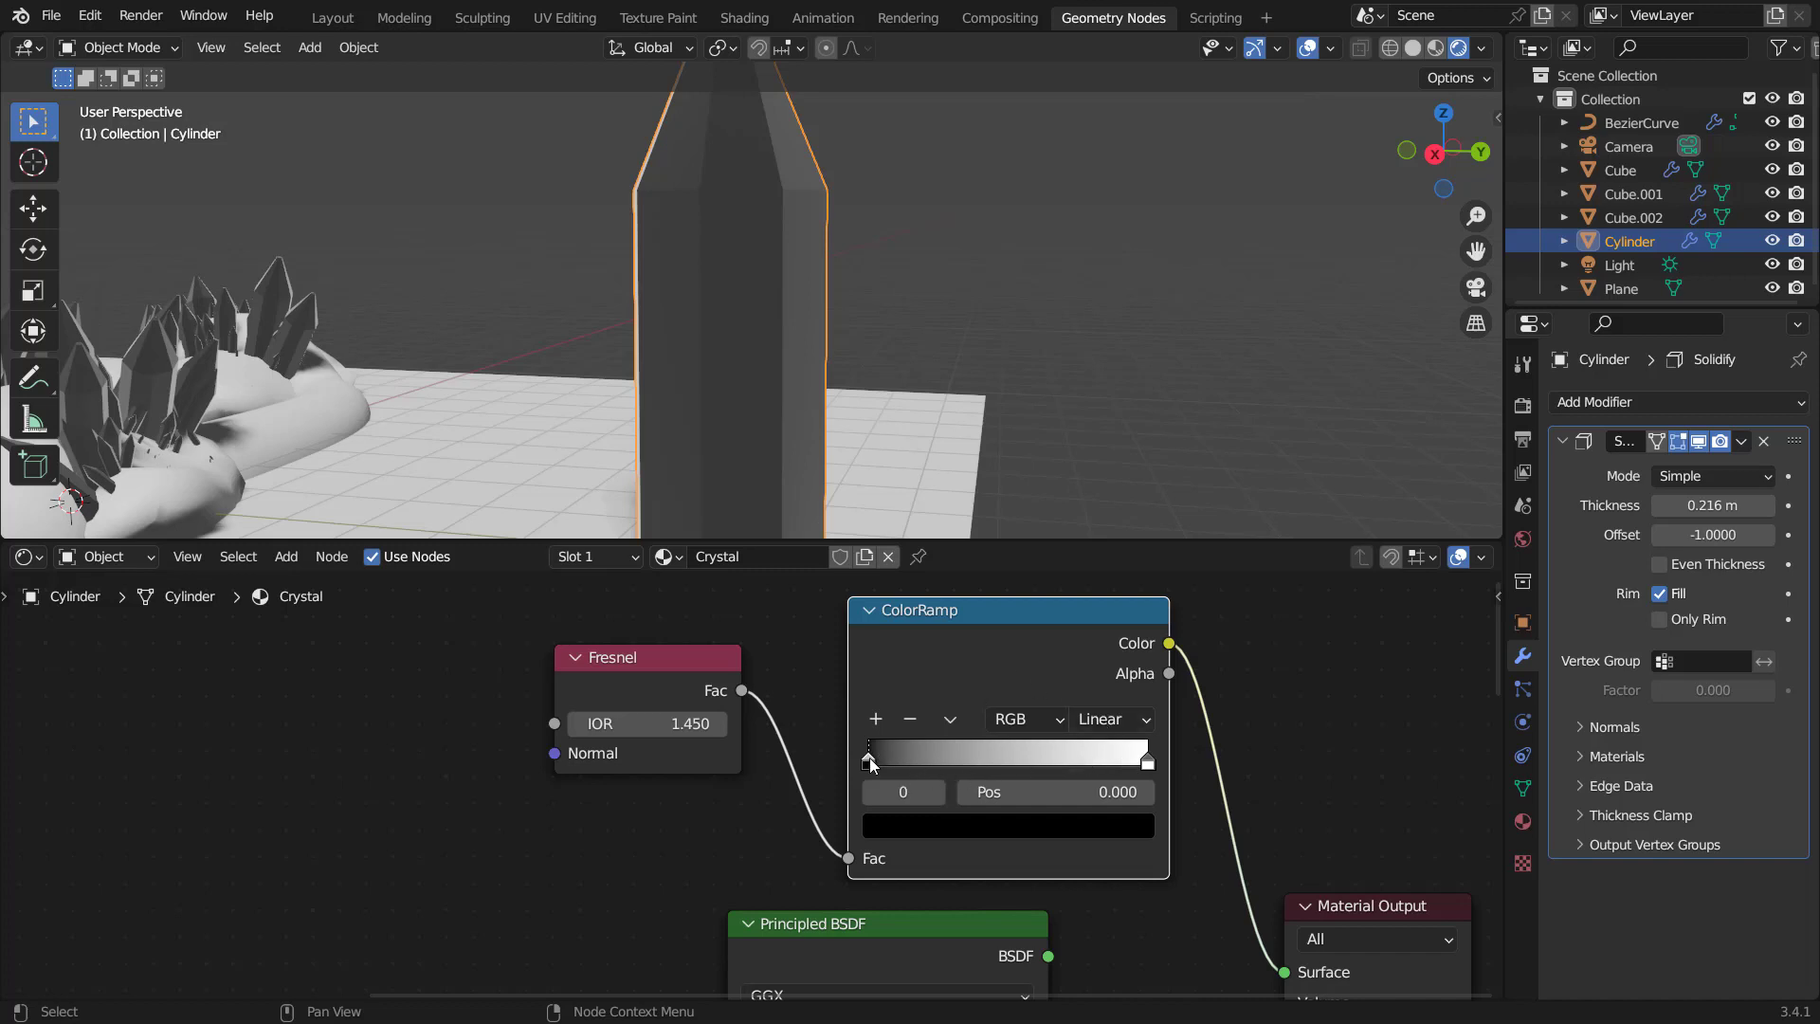
Move the ColorRamp's black stop to 0.073 and its white stop to 0.138, checking the edge mask on the crystals.
{"action": "left_click_drag", "start_coordinate": [873, 759], "coordinate": [889, 756]}
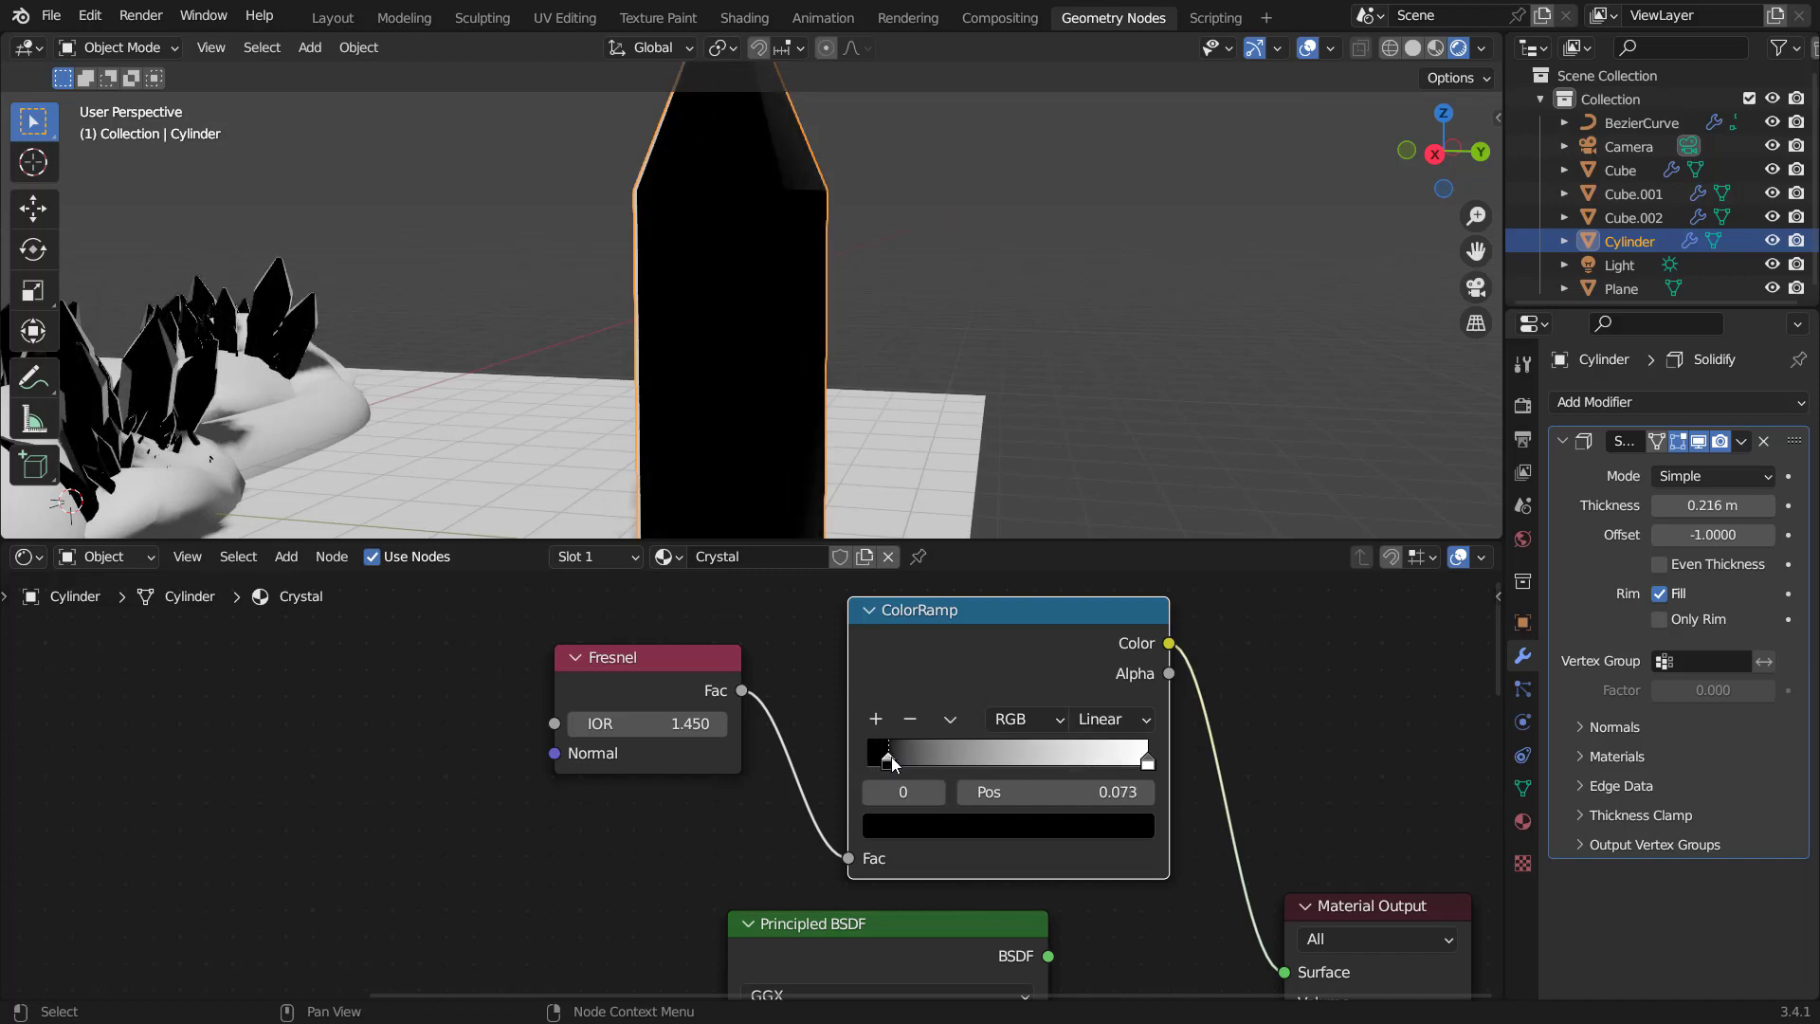
{"action": "left_click_drag", "start_coordinate": [1152, 764], "coordinate": [890, 752]}
{"action": "middle_click_drag", "start_coordinate": [560, 270], "coordinate": [1024, 230], "text": "shift"}
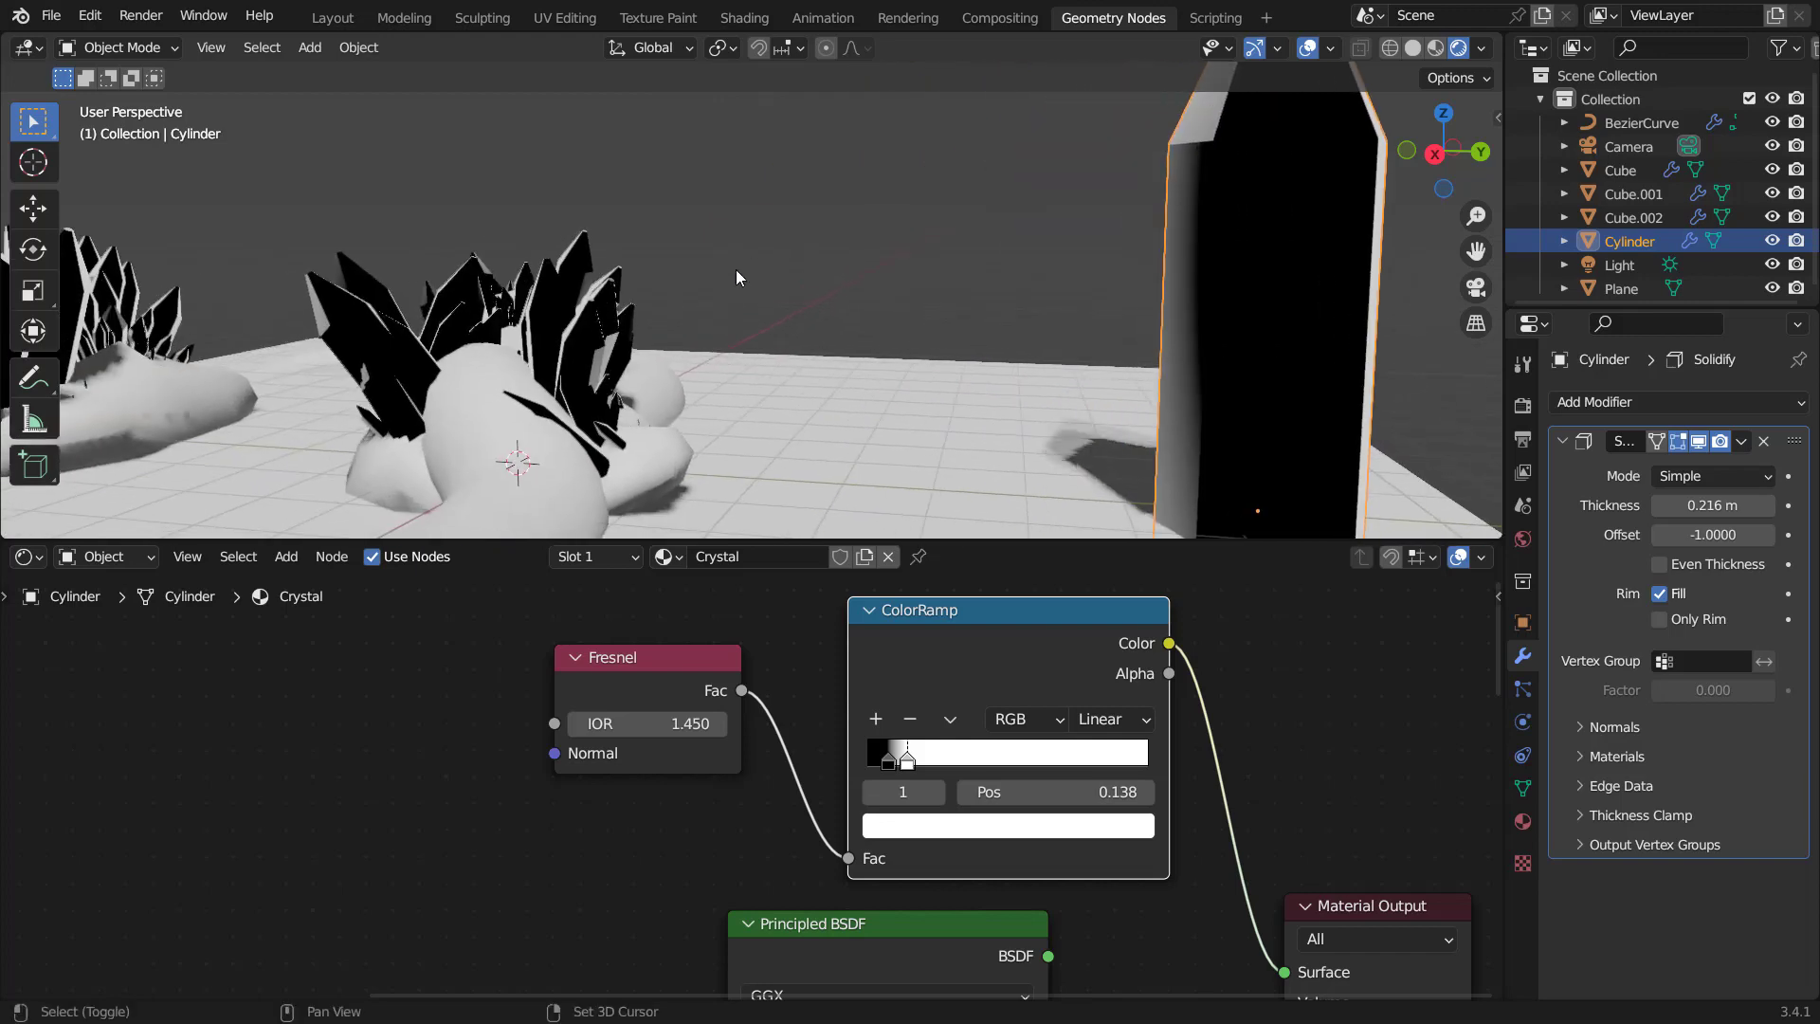
{"action": "middle_click_drag", "start_coordinate": [626, 323], "coordinate": [591, 354]}
{"action": "middle_click_drag", "start_coordinate": [1289, 446], "coordinate": [918, 312], "text": "shift"}
{"action": "scroll", "coordinate": [1030, 759], "scroll_direction": "down", "scroll_amount": 2}
Shift the Fresnel and ColorRamp nodes aside and add a Mix Shader before the Material Output, with the ColorRamp's Color driving its Fac.
{"action": "left_click_drag", "start_coordinate": [727, 757], "coordinate": [524, 736]}
{"action": "key", "text": "shift+a"}
{"action": "left_click", "coordinate": [1213, 711]}
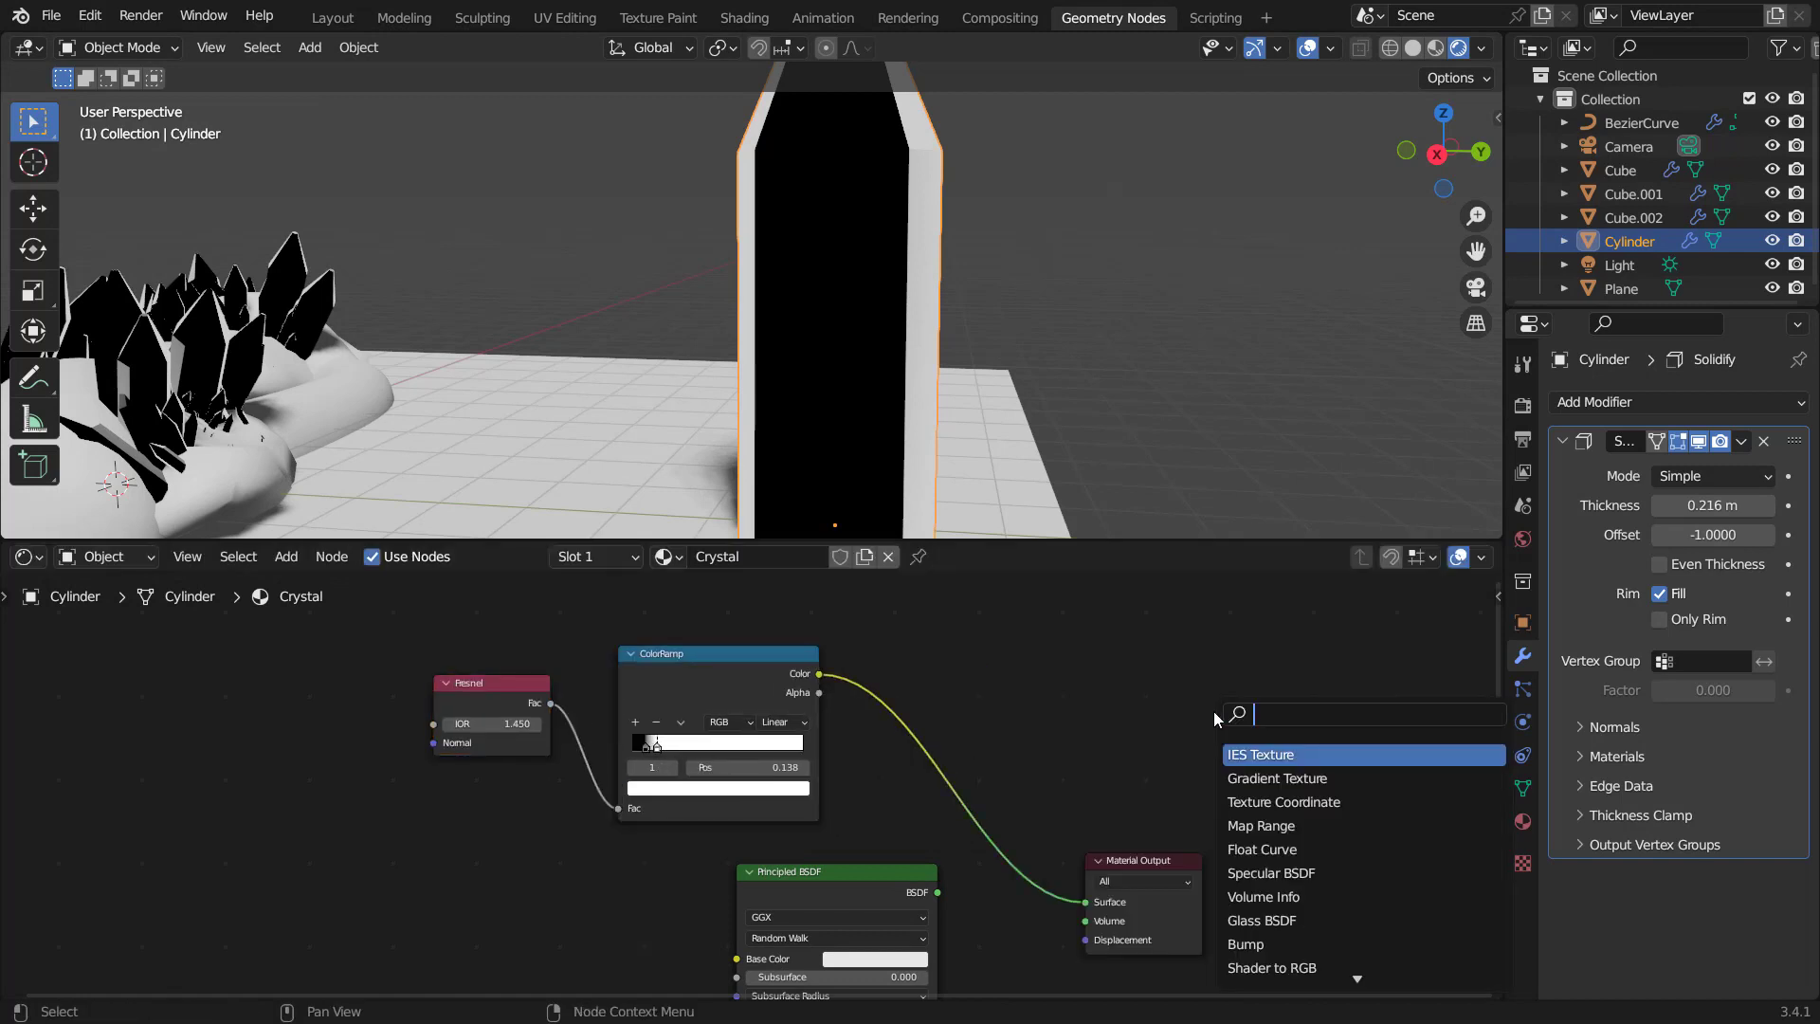
{"action": "type", "text": "mix shader"}
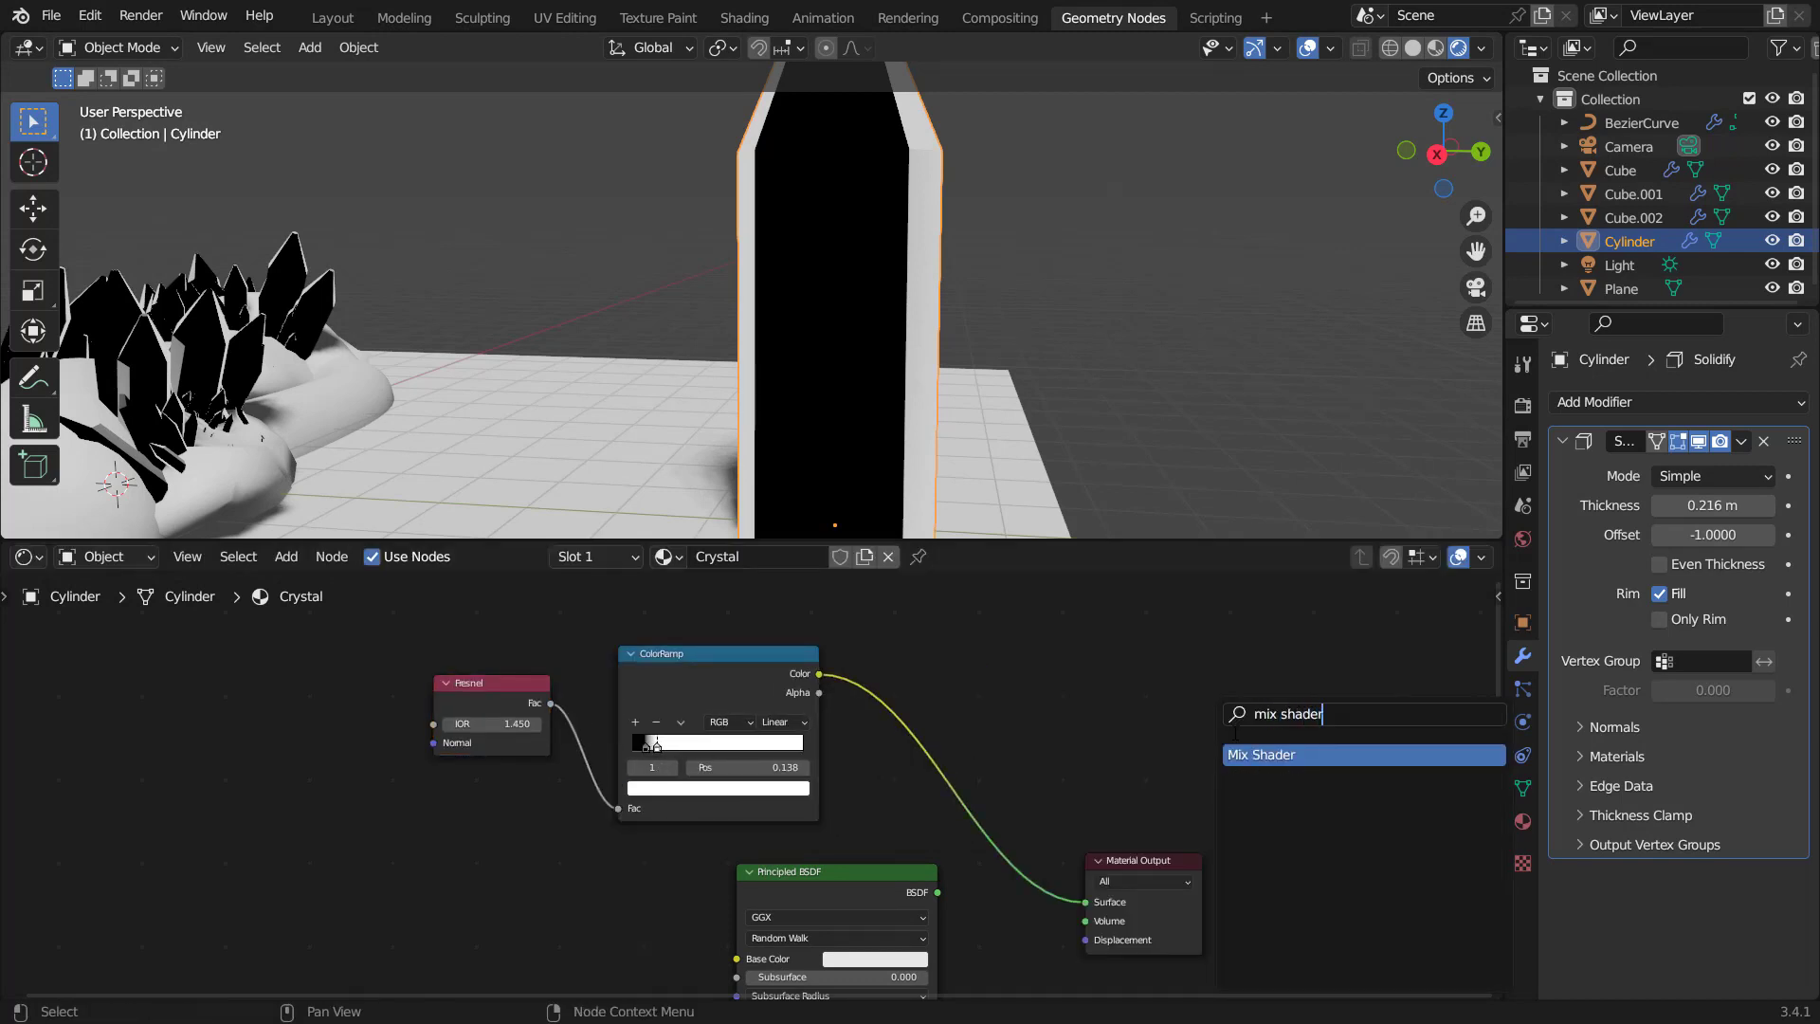
{"action": "key", "text": "Return"}
{"action": "left_click", "coordinate": [989, 818]}
{"action": "scroll", "coordinate": [977, 839], "scroll_direction": "up", "scroll_amount": 2}
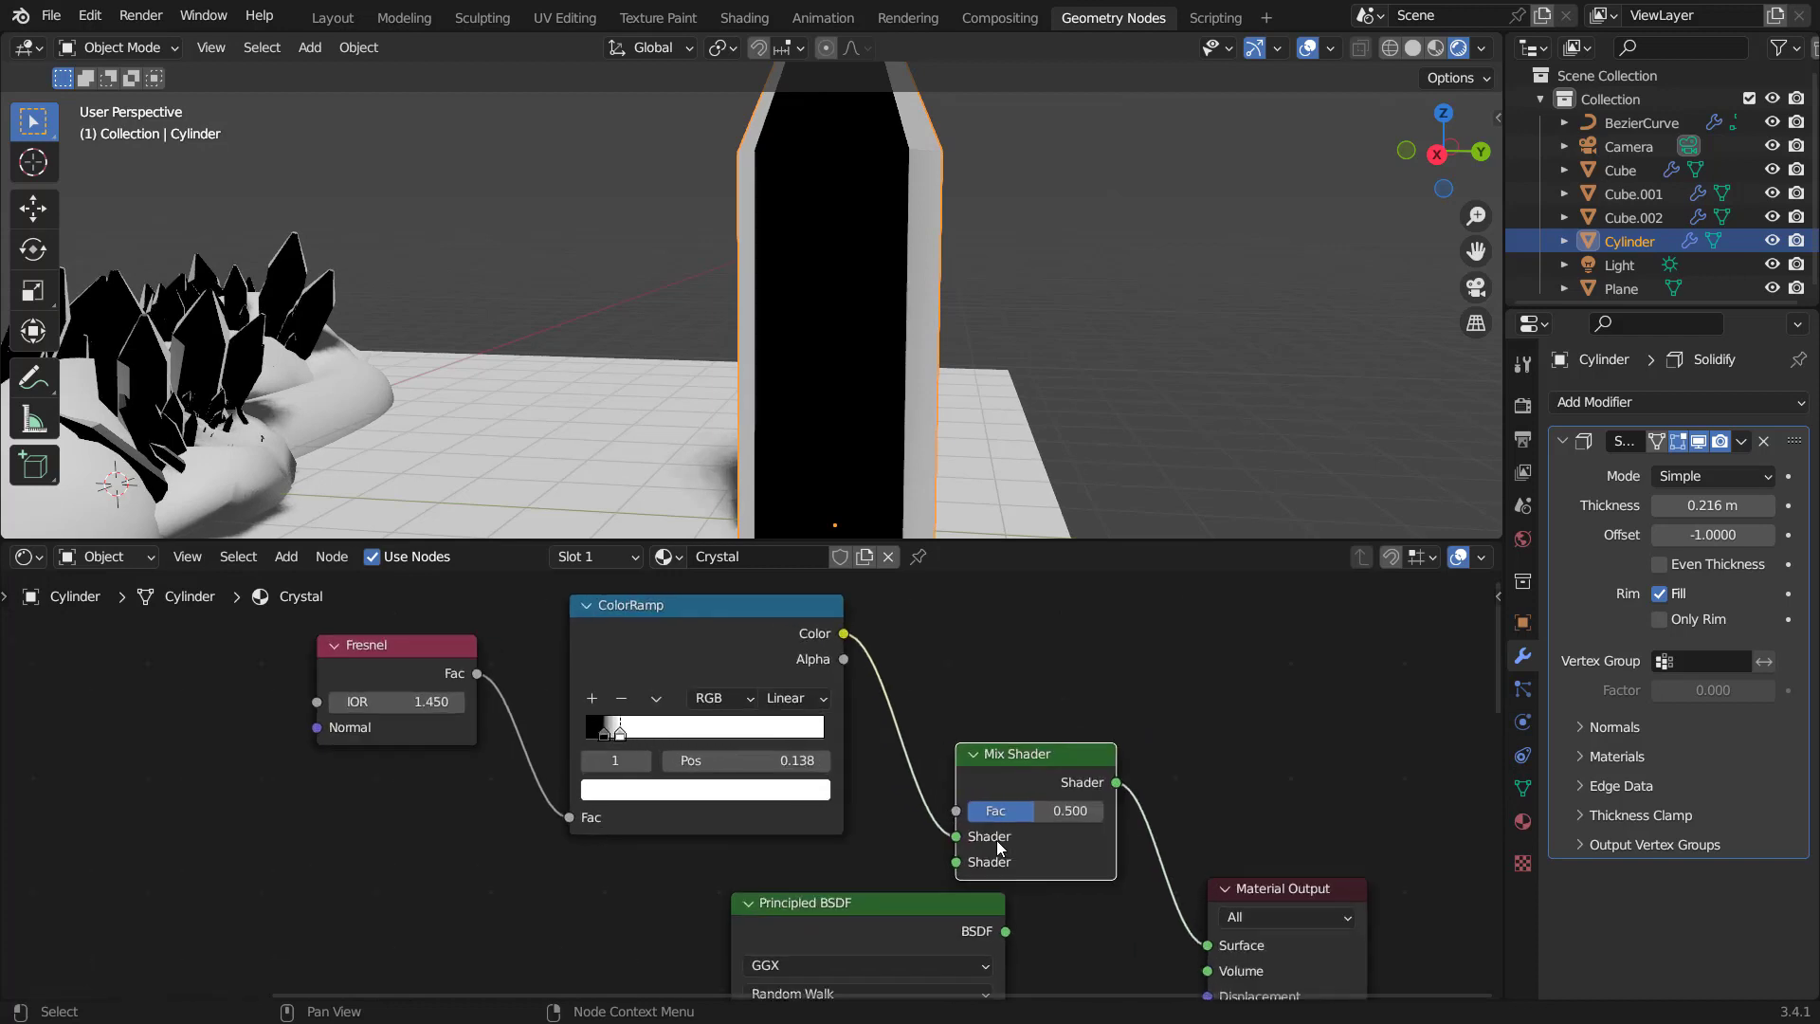
{"action": "left_click_drag", "start_coordinate": [974, 843], "coordinate": [1156, 757]}
{"action": "scroll", "coordinate": [1168, 846], "scroll_direction": "down", "scroll_amount": 2}
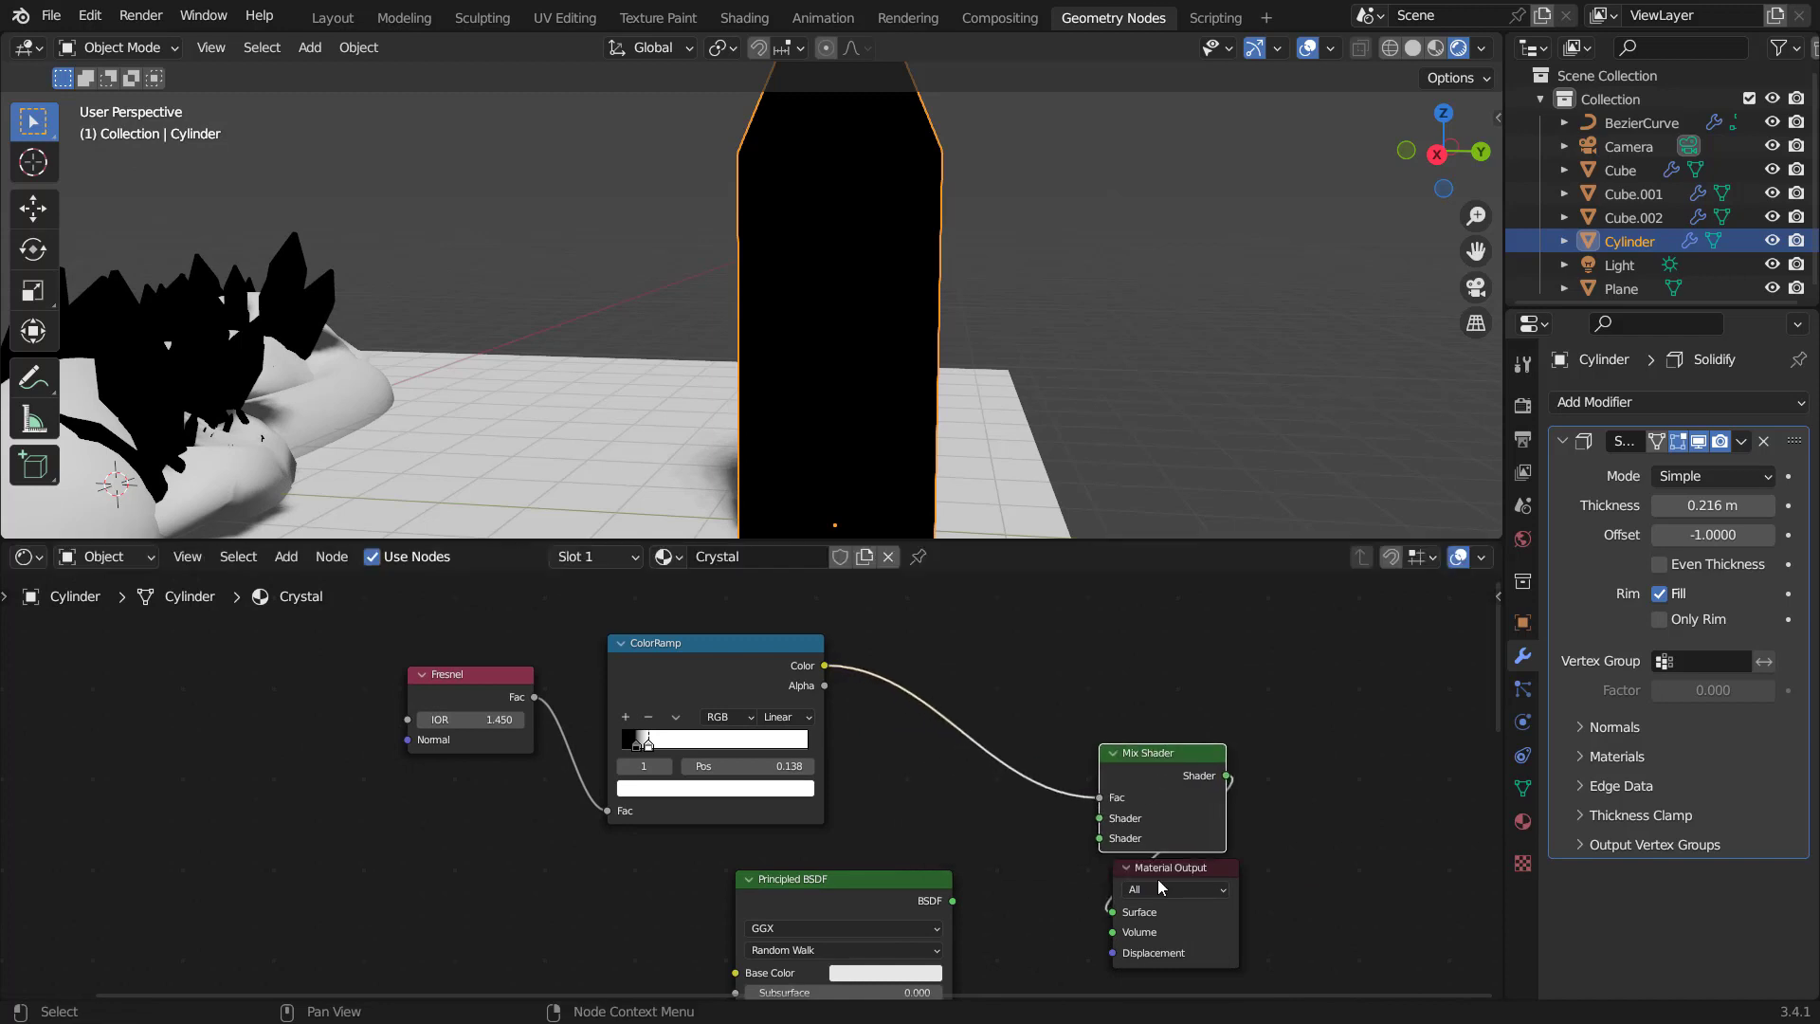
Move the Material Output clear of the Mix Shader and connect the Principled BSDF to the Mix Shader's first Shader input.
{"action": "left_click_drag", "start_coordinate": [1161, 886], "coordinate": [1356, 852]}
{"action": "middle_click_drag", "start_coordinate": [997, 887], "coordinate": [879, 808]}
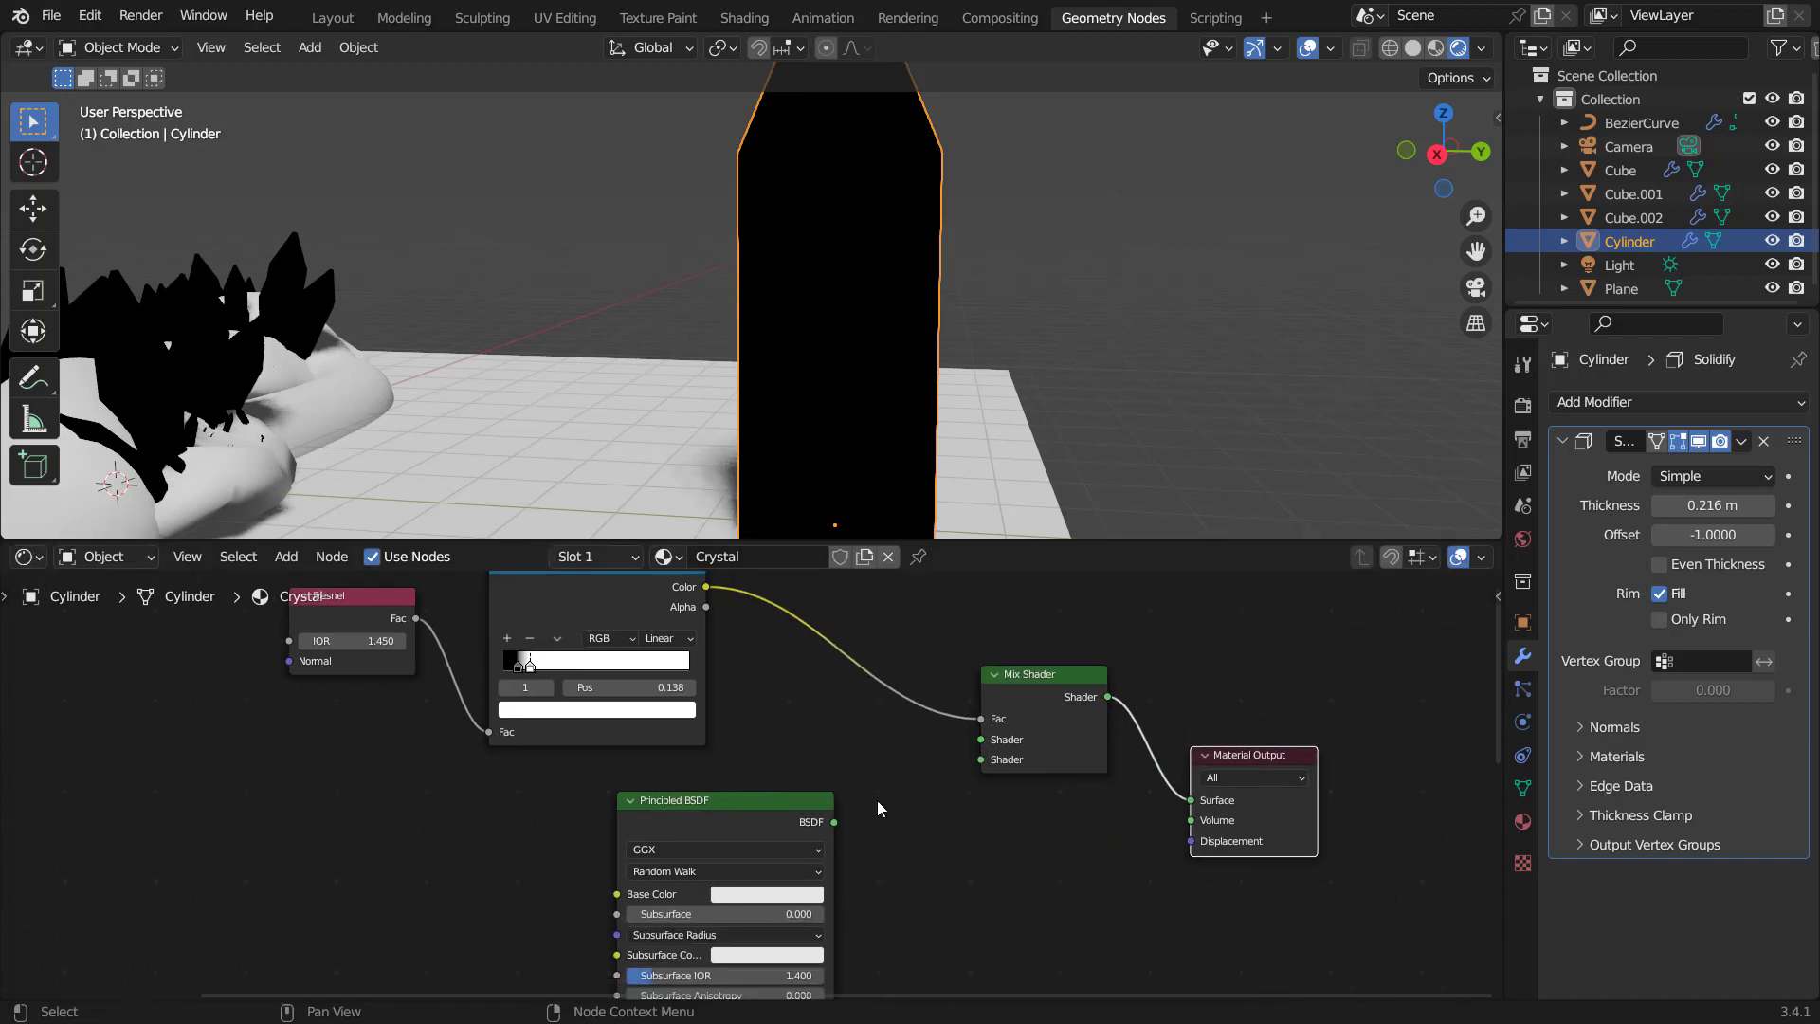
{"action": "scroll", "coordinate": [878, 808], "scroll_direction": "up", "scroll_amount": 1}
{"action": "left_click_drag", "start_coordinate": [856, 832], "coordinate": [1038, 730]}
{"action": "middle_click_drag", "start_coordinate": [866, 674], "coordinate": [889, 807]}
Preview the ColorRamp mask and the Mix Shader output in turn, and examine the crystal's edges from different angles.
{"action": "left_click", "coordinate": [605, 650], "text": "ctrl+shift"}
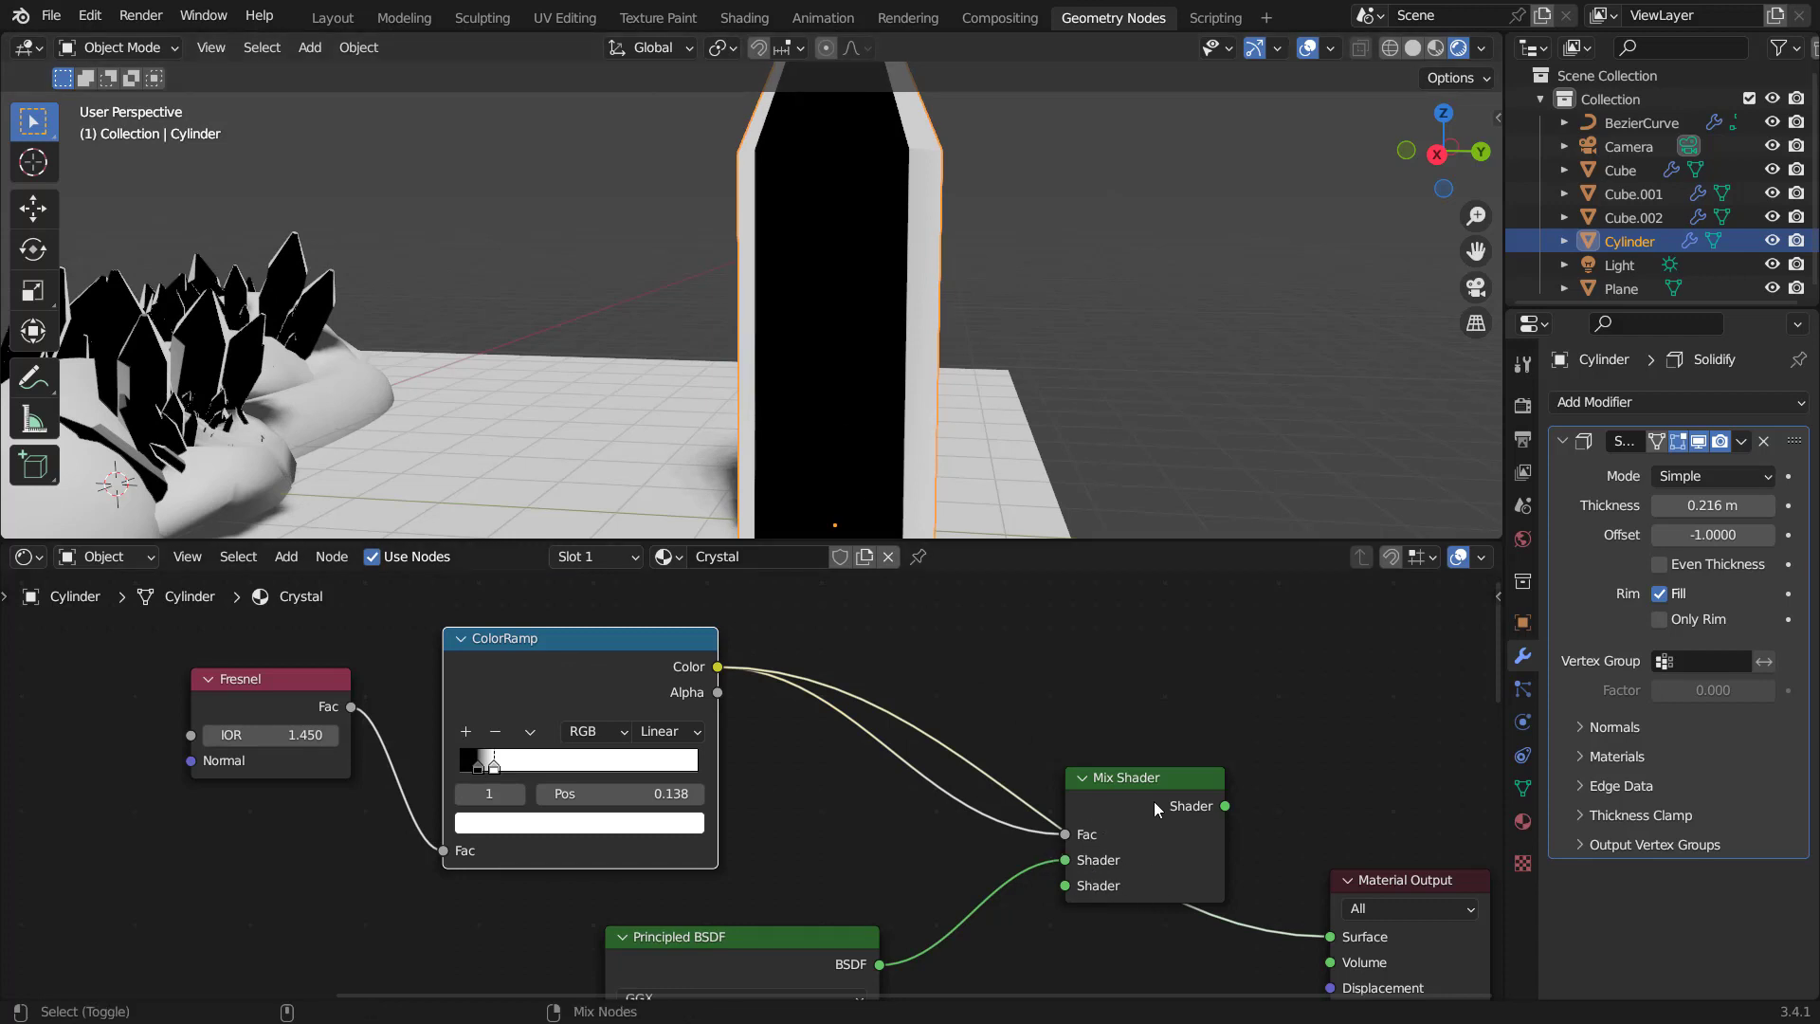
{"action": "left_click_drag", "start_coordinate": [1153, 800], "coordinate": [1163, 787]}
{"action": "middle_click_drag", "start_coordinate": [902, 343], "coordinate": [889, 343]}
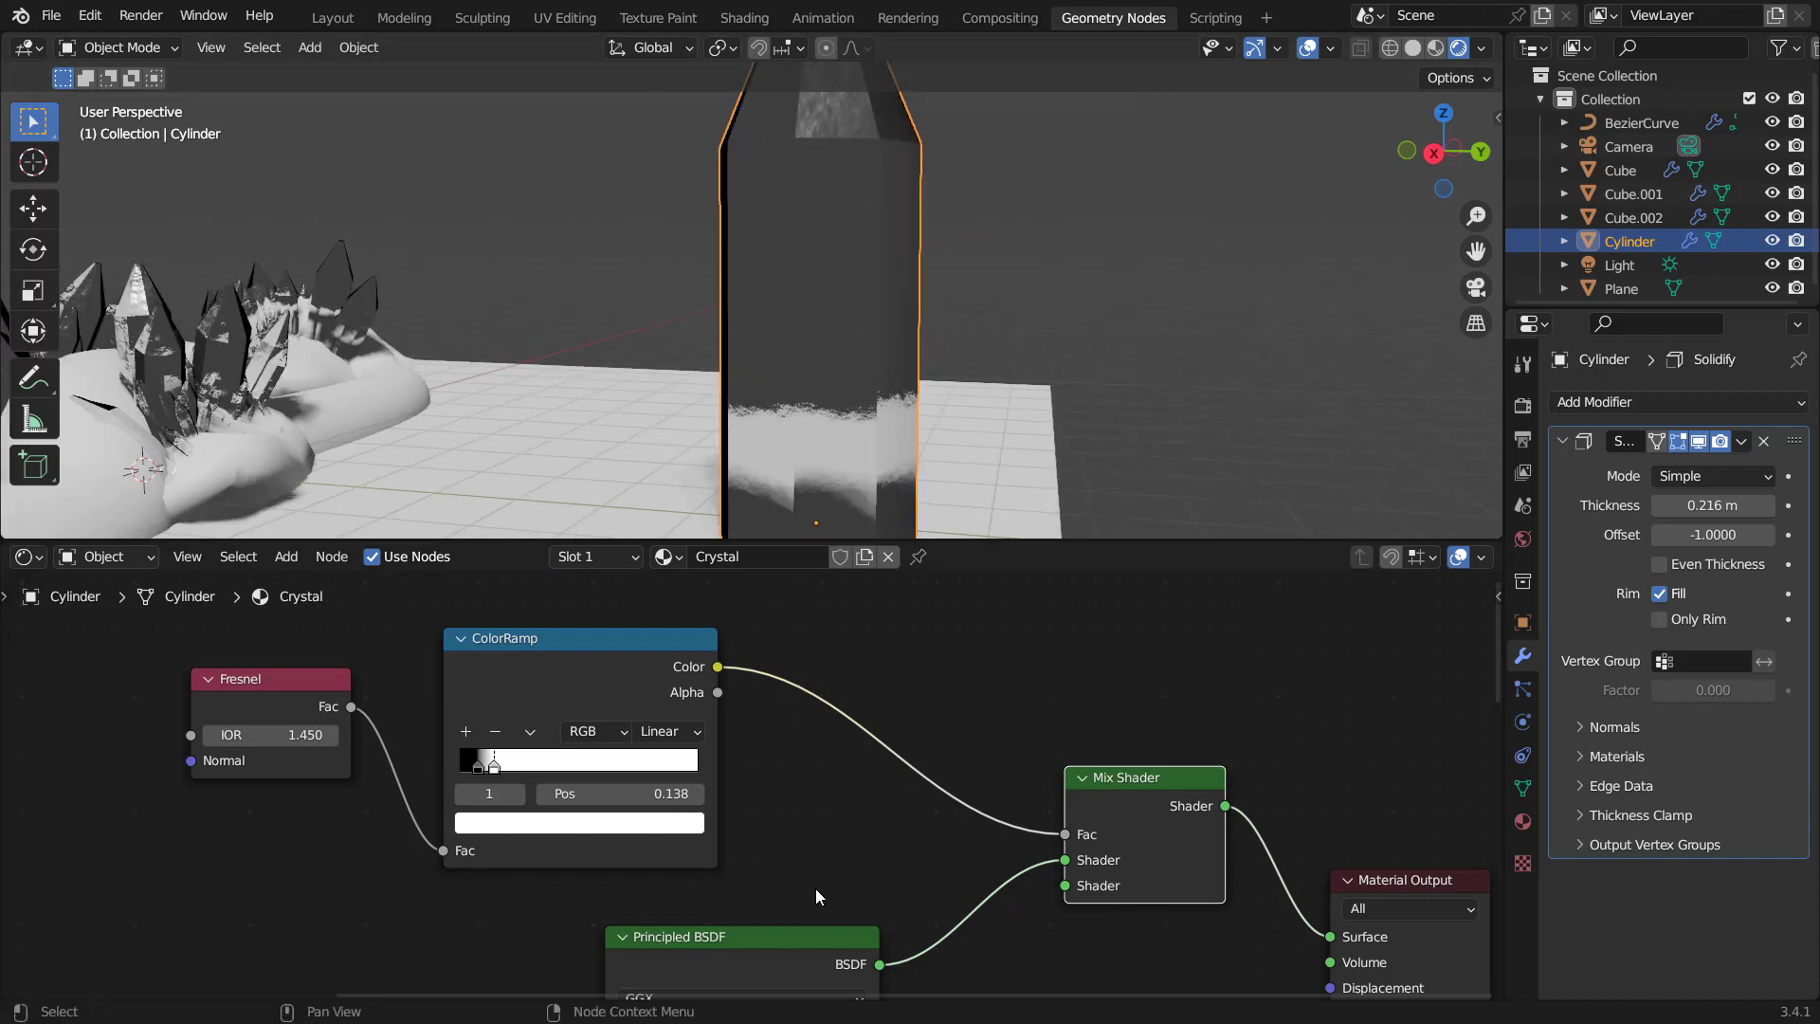
{"action": "middle_click_drag", "start_coordinate": [815, 890], "coordinate": [779, 760]}
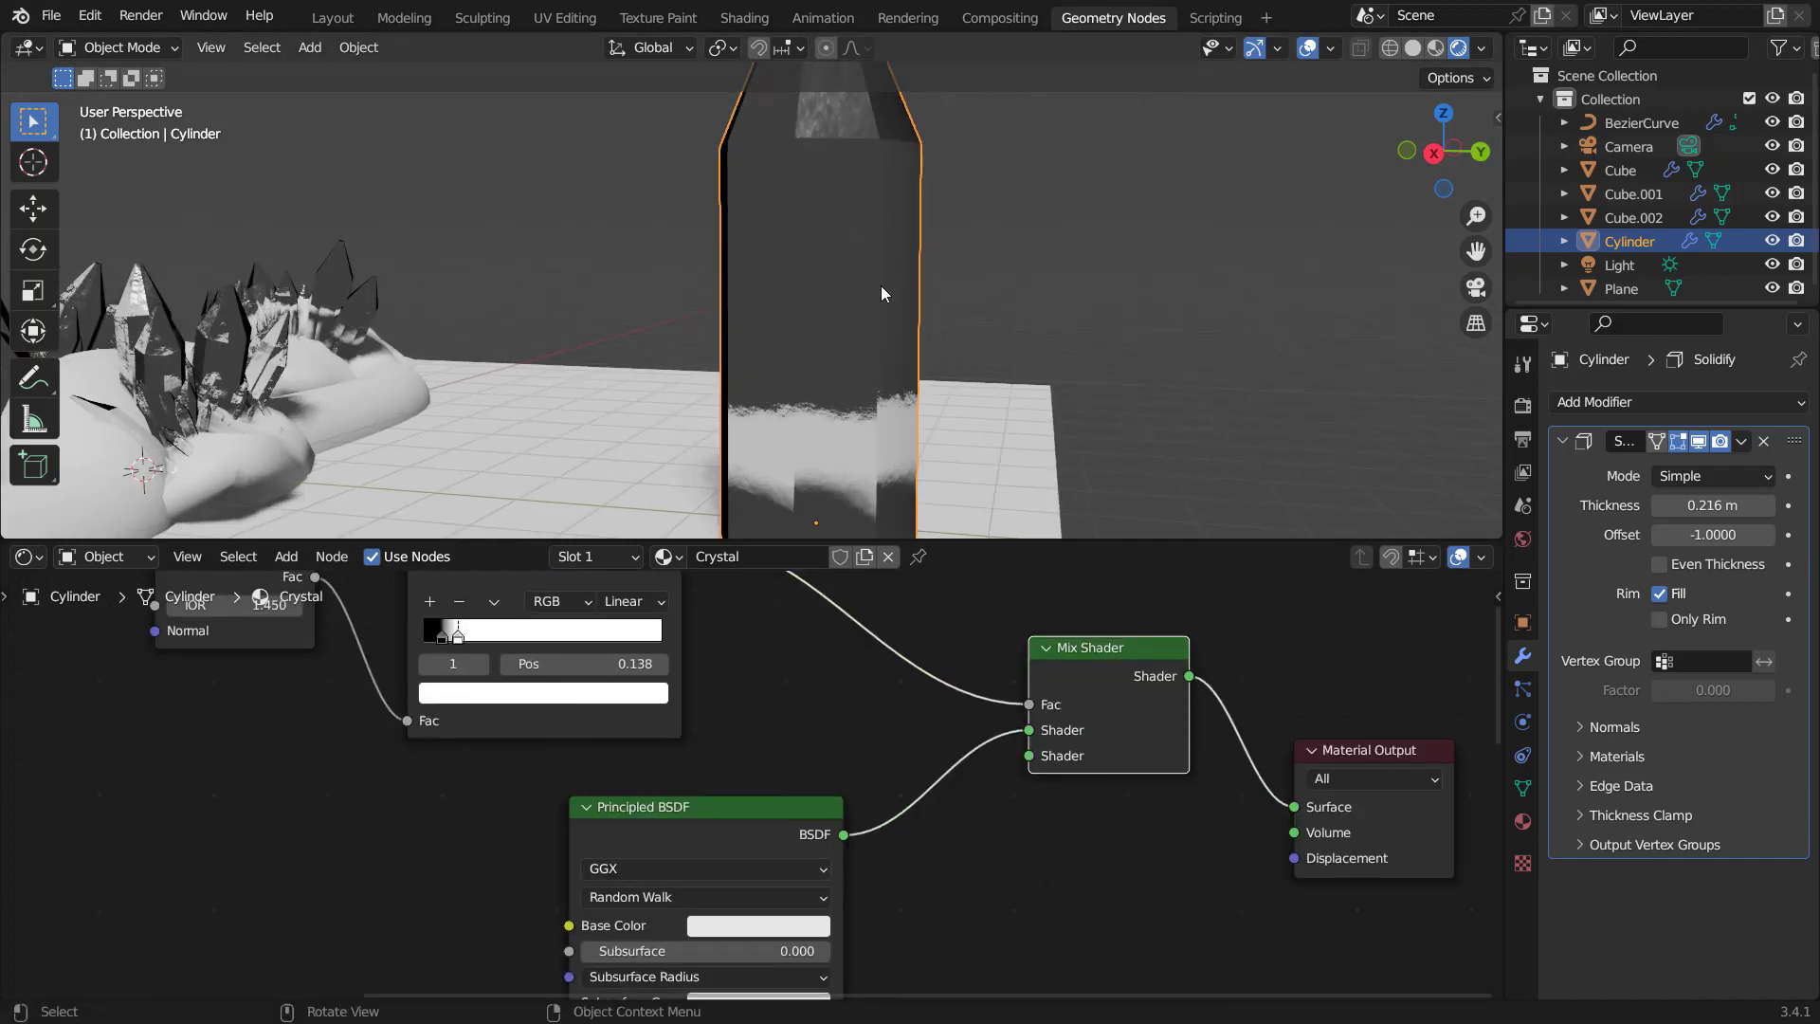
{"action": "middle_click_drag", "start_coordinate": [880, 286], "coordinate": [976, 270]}
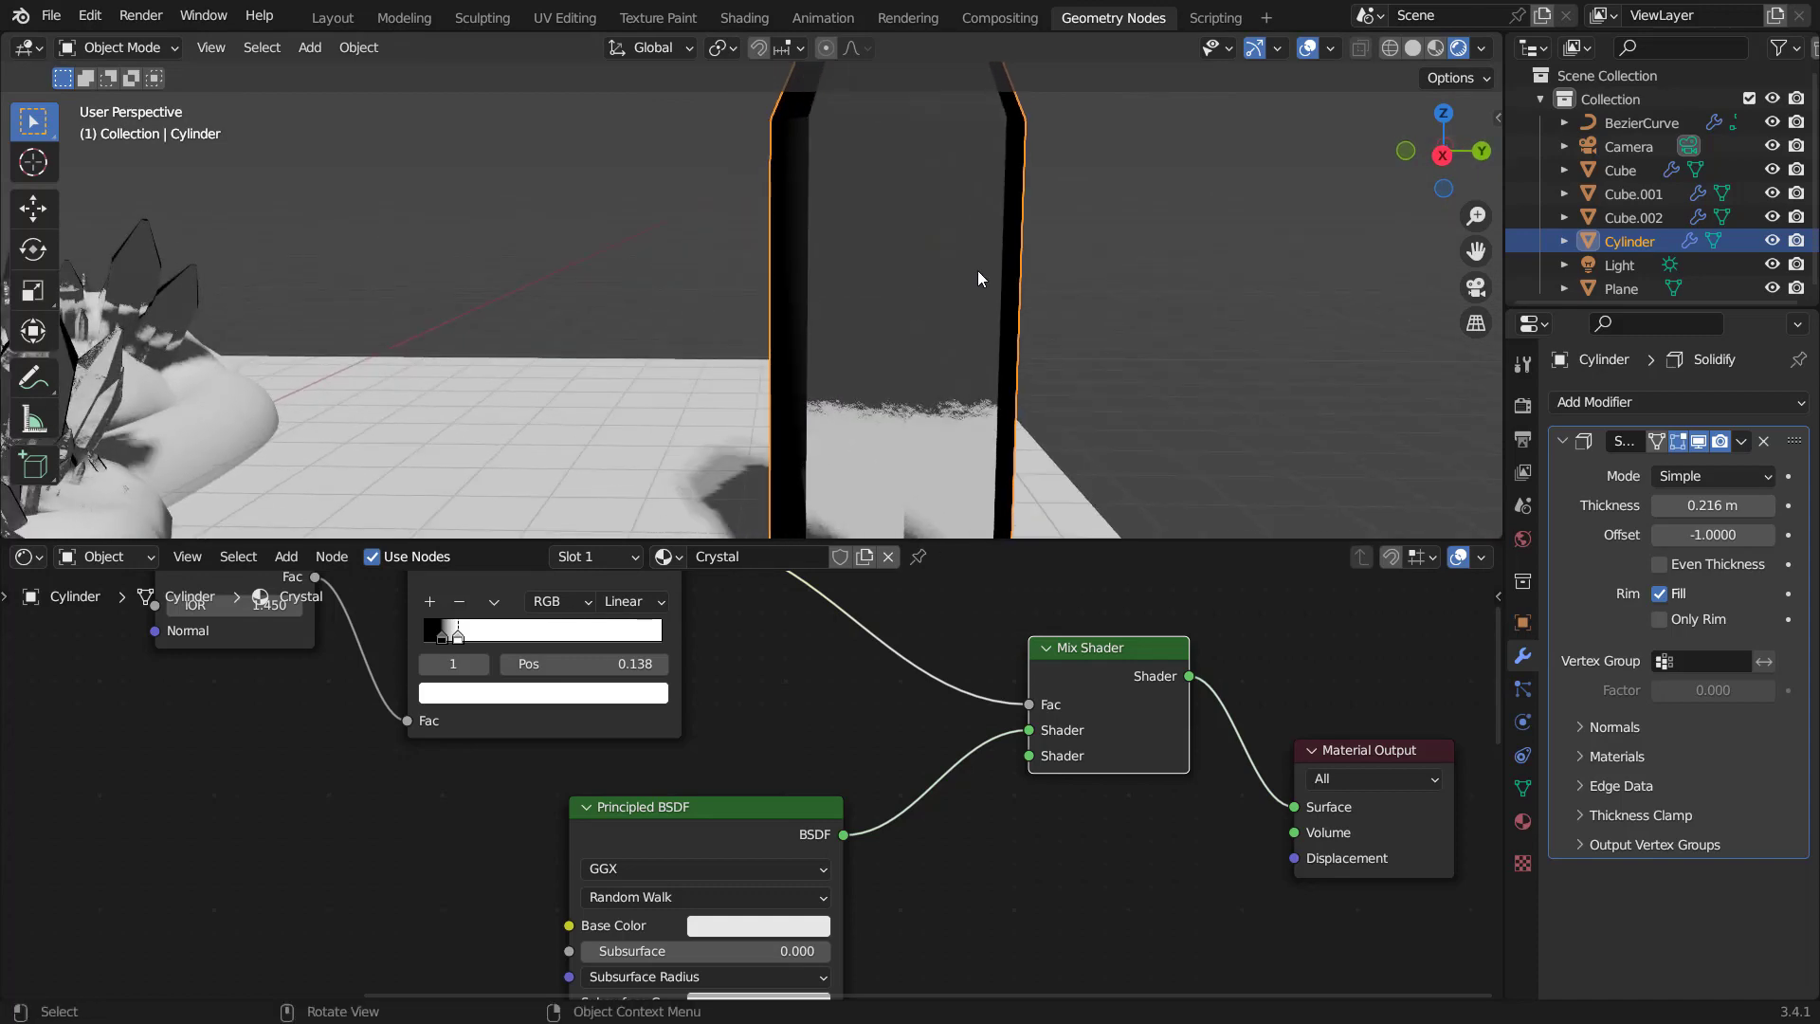
Duplicate the Principled BSDF and connect the copy to the Mix Shader's second Shader input.
{"action": "scroll", "coordinate": [946, 844], "scroll_direction": "down", "scroll_amount": 2}
{"action": "middle_click_drag", "start_coordinate": [946, 844], "coordinate": [793, 680]}
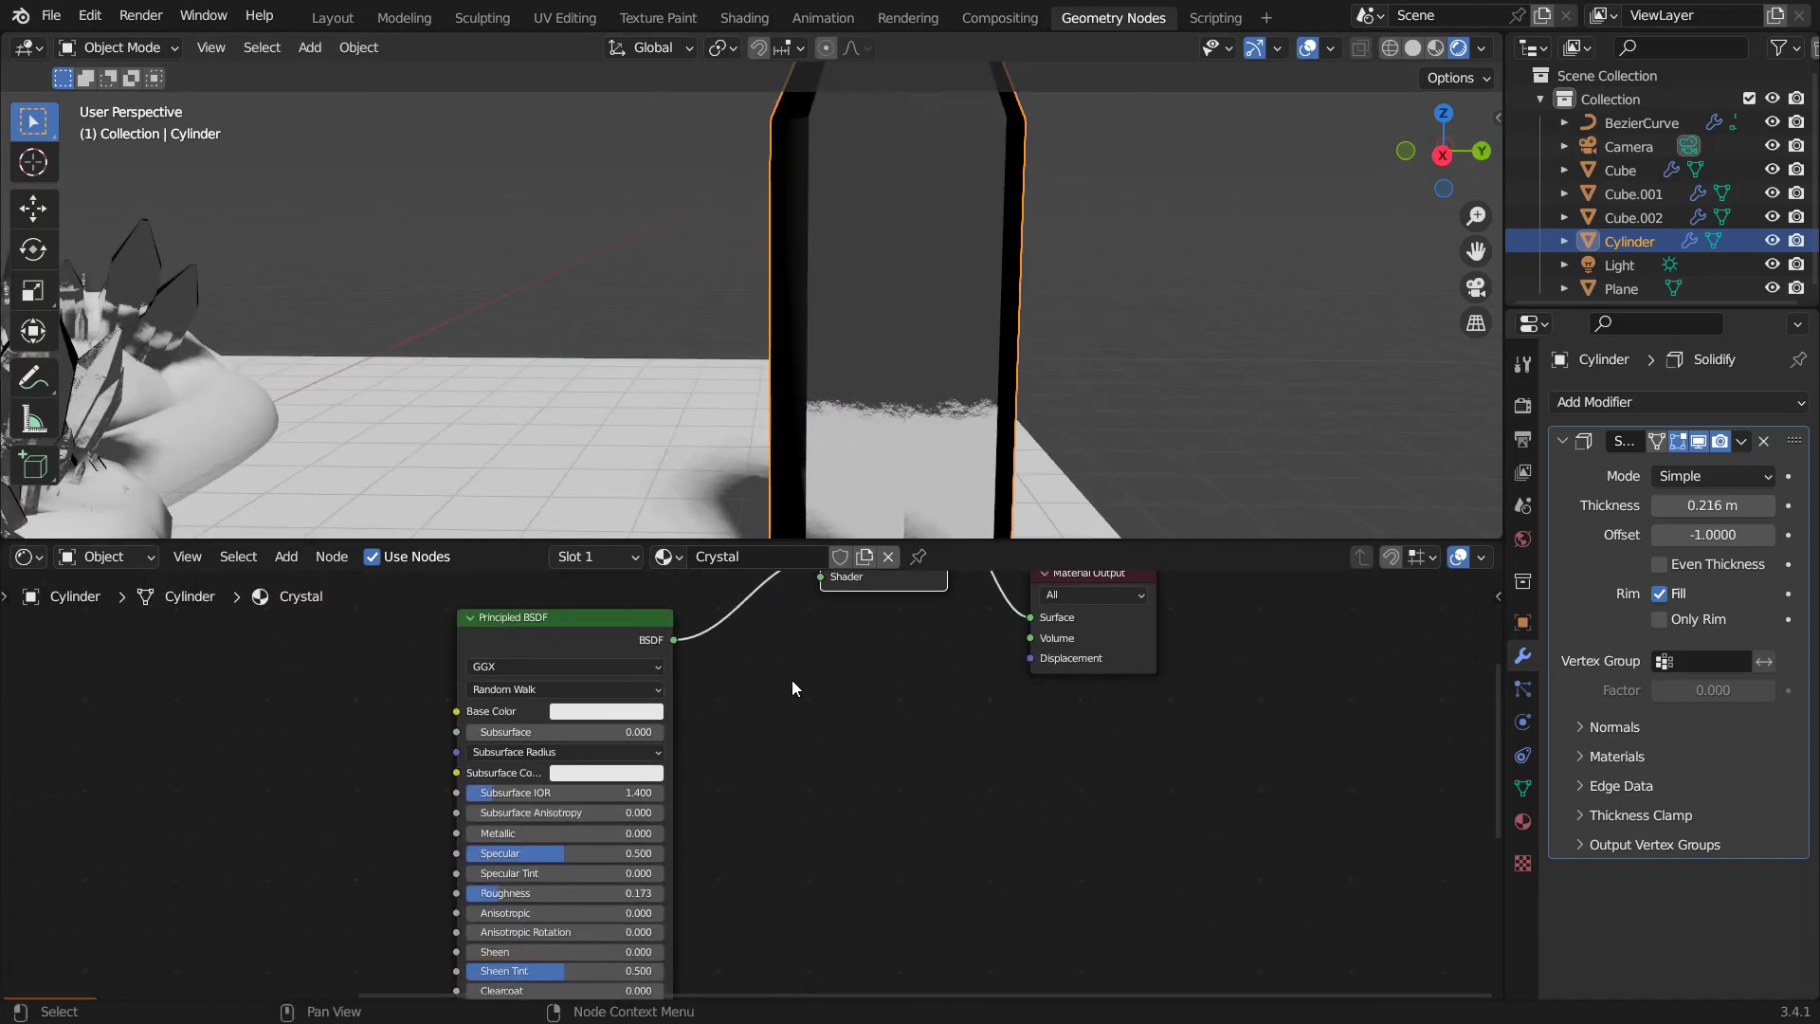
{"action": "scroll", "coordinate": [747, 765], "scroll_direction": "down", "scroll_amount": 2}
{"action": "left_click", "coordinate": [579, 618]}
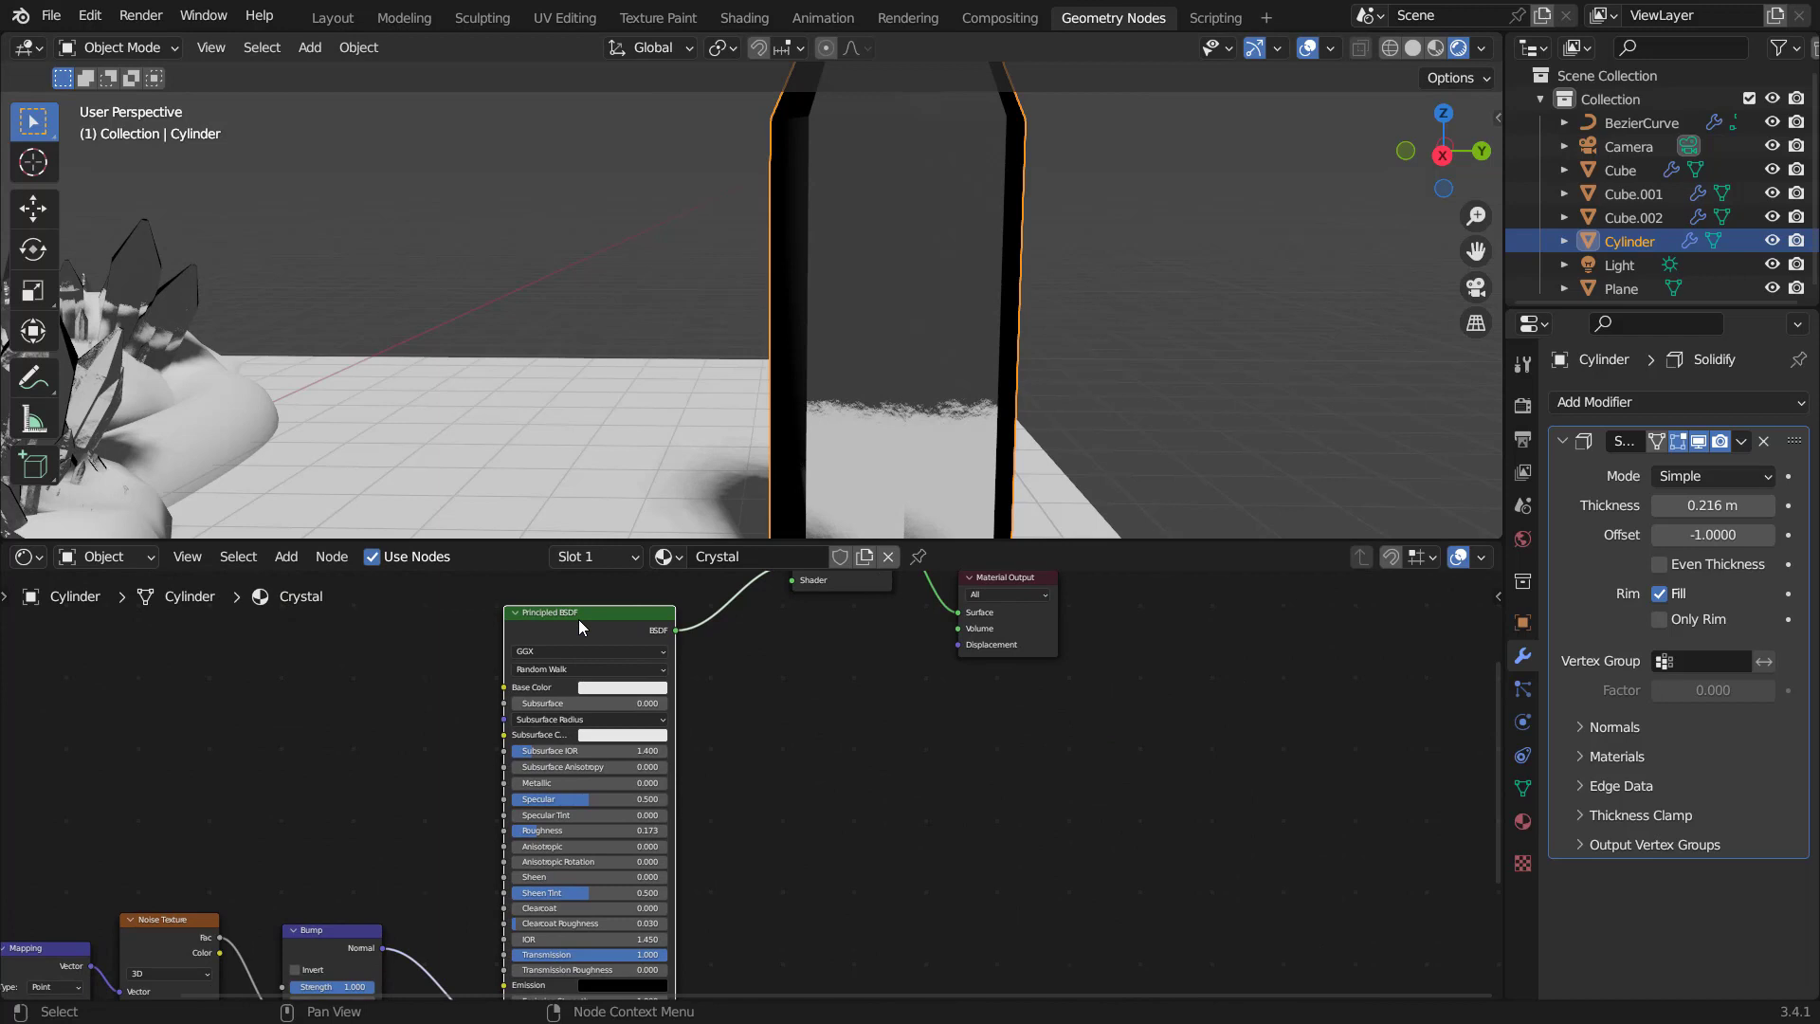
{"action": "key", "text": "shift+d"}
{"action": "left_click", "coordinate": [838, 668]}
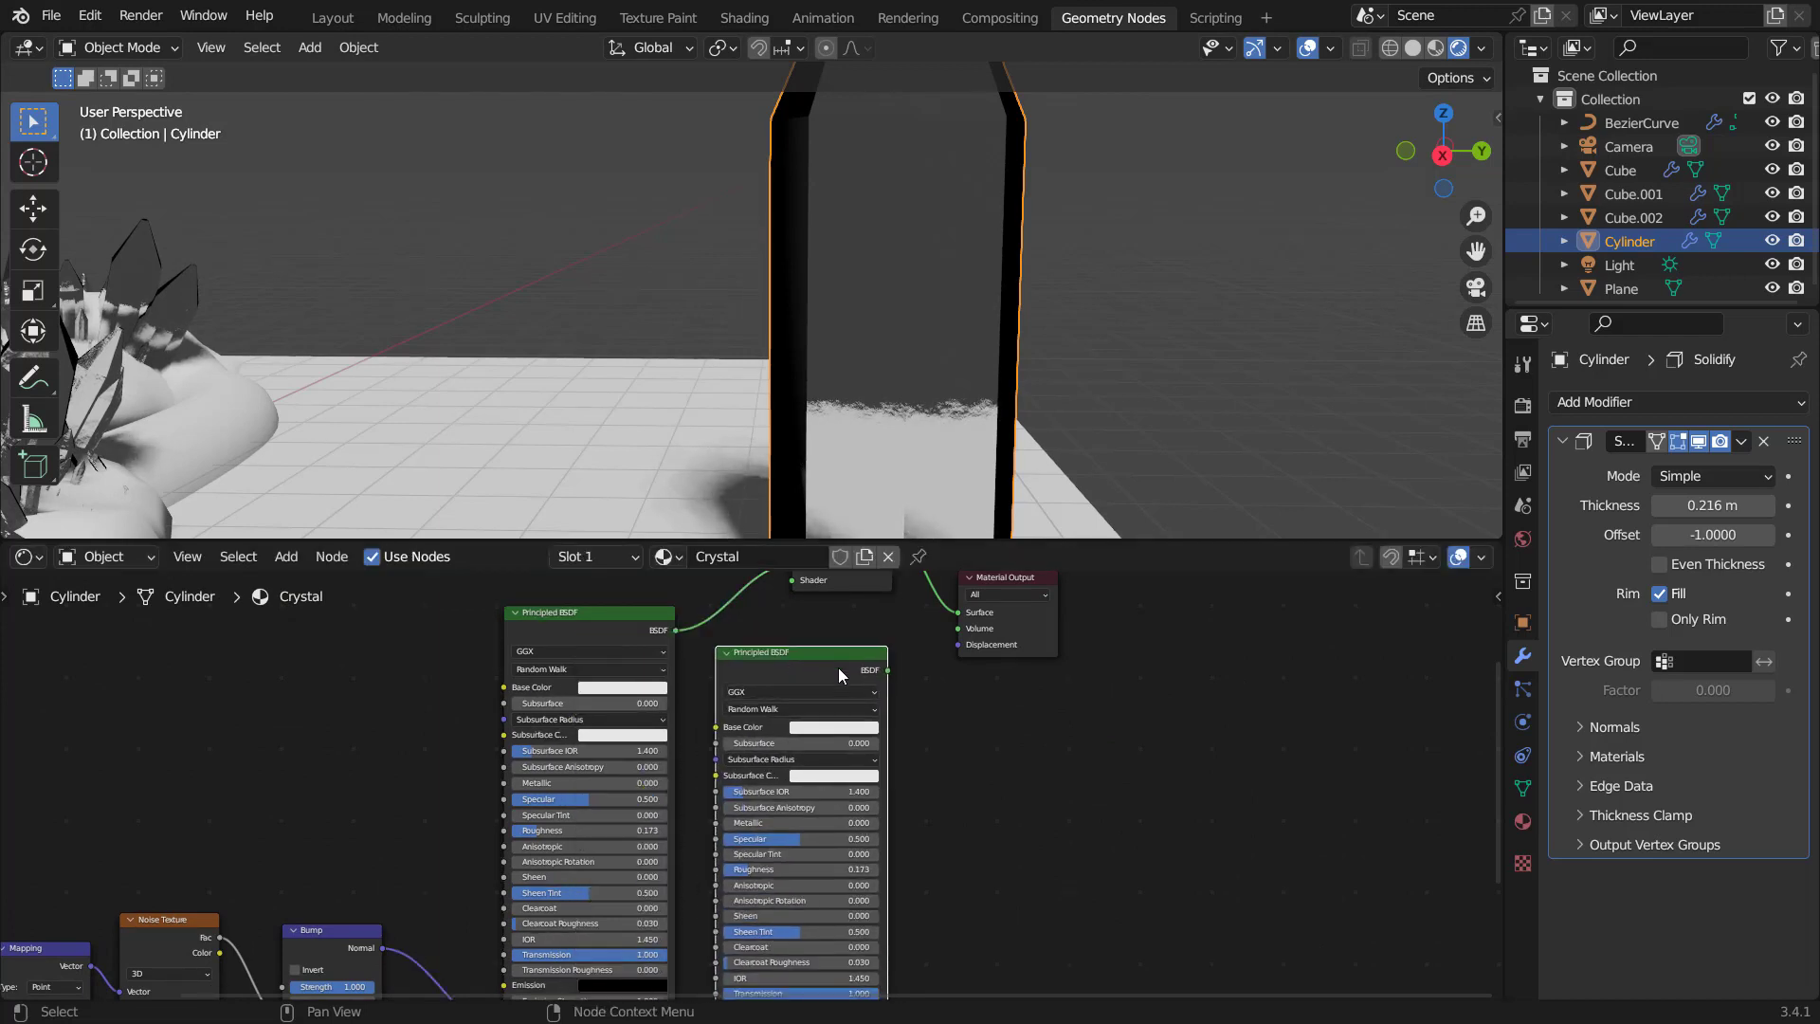
{"action": "middle_click_drag", "start_coordinate": [884, 674], "coordinate": [848, 732]}
{"action": "left_click_drag", "start_coordinate": [852, 730], "coordinate": [760, 639]}
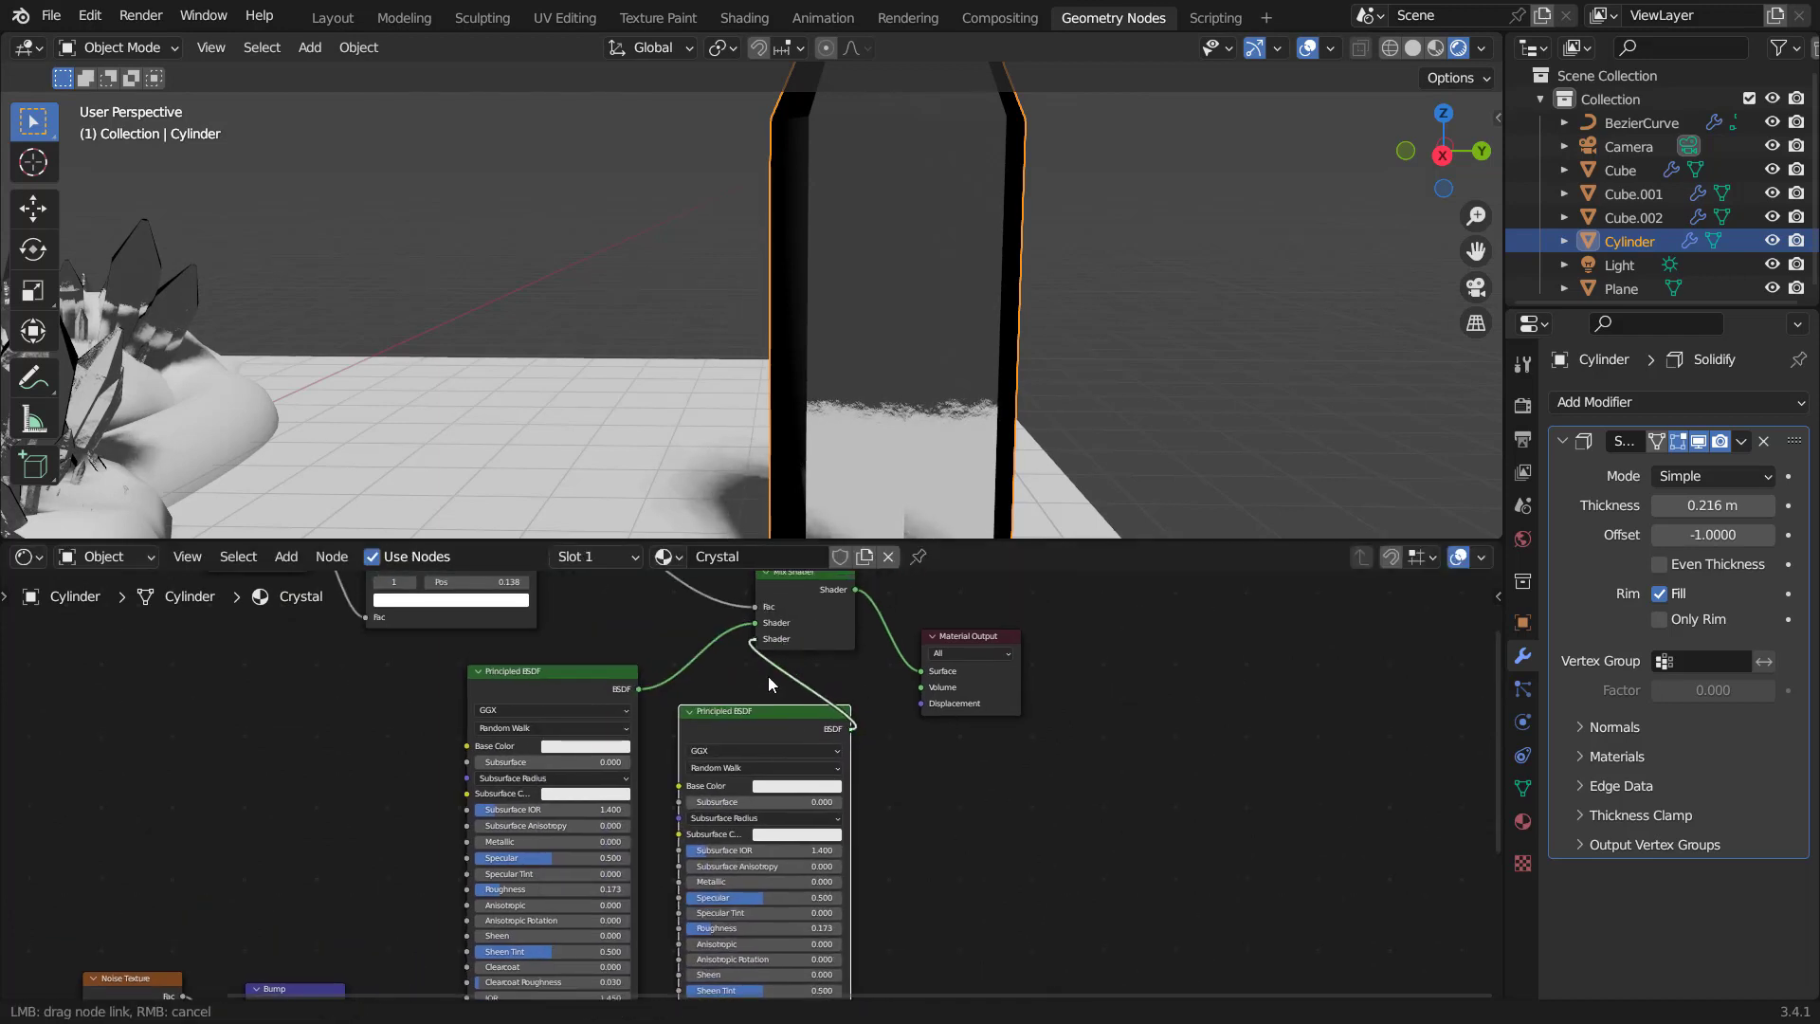
Set the duplicated Principled BSDF's Base Color to a violet-blue with hue 0.669 and value 0.800, and inspect the crystals.
{"action": "left_click", "coordinate": [789, 787]}
{"action": "left_click", "coordinate": [833, 618]}
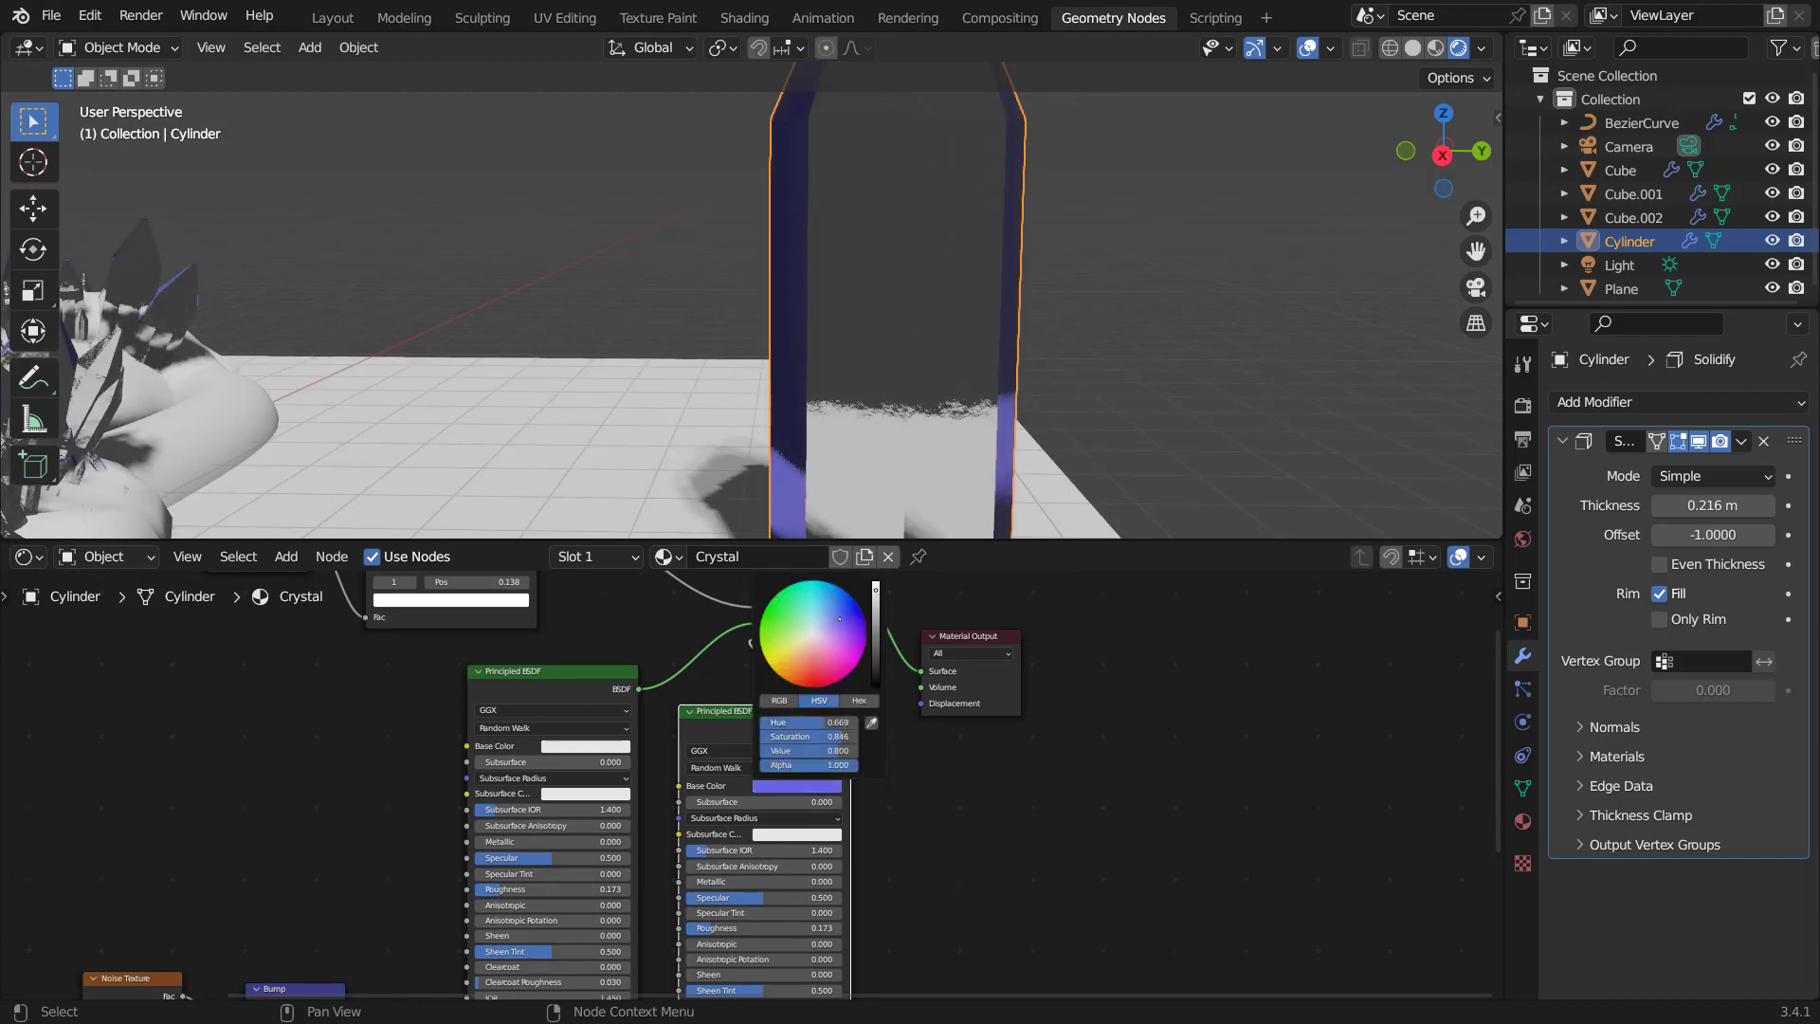
{"action": "scroll", "coordinate": [983, 341], "scroll_direction": "down", "scroll_amount": 5}
{"action": "middle_click_drag", "start_coordinate": [944, 288], "coordinate": [992, 296]}
{"action": "scroll", "coordinate": [791, 299], "scroll_direction": "up", "scroll_amount": 3}
{"action": "scroll", "coordinate": [992, 296], "scroll_direction": "up", "scroll_amount": 3}
{"action": "scroll", "coordinate": [835, 326], "scroll_direction": "down", "scroll_amount": 2}
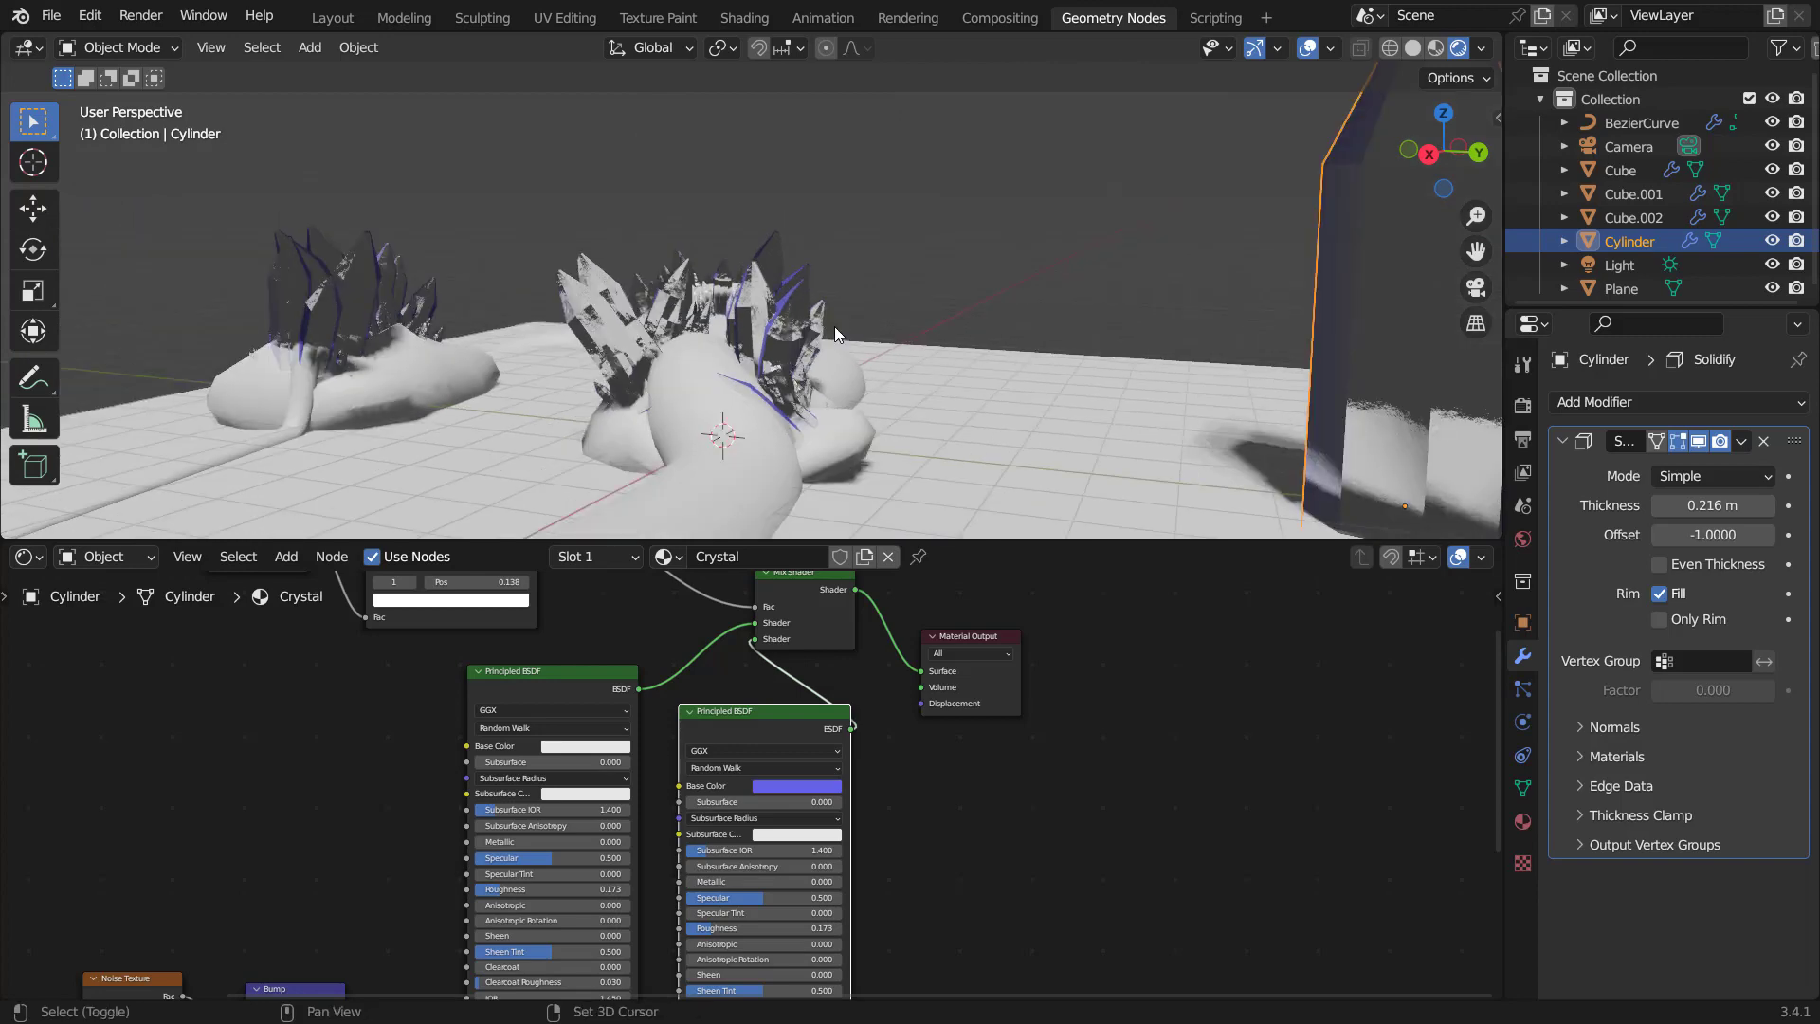
{"action": "middle_click_drag", "start_coordinate": [834, 326], "coordinate": [704, 515], "text": "shift"}
Connect the Bump node's Normal output to the Normal input of the duplicated Principled BSDF.
{"action": "middle_click_drag", "start_coordinate": [854, 858], "coordinate": [920, 602]}
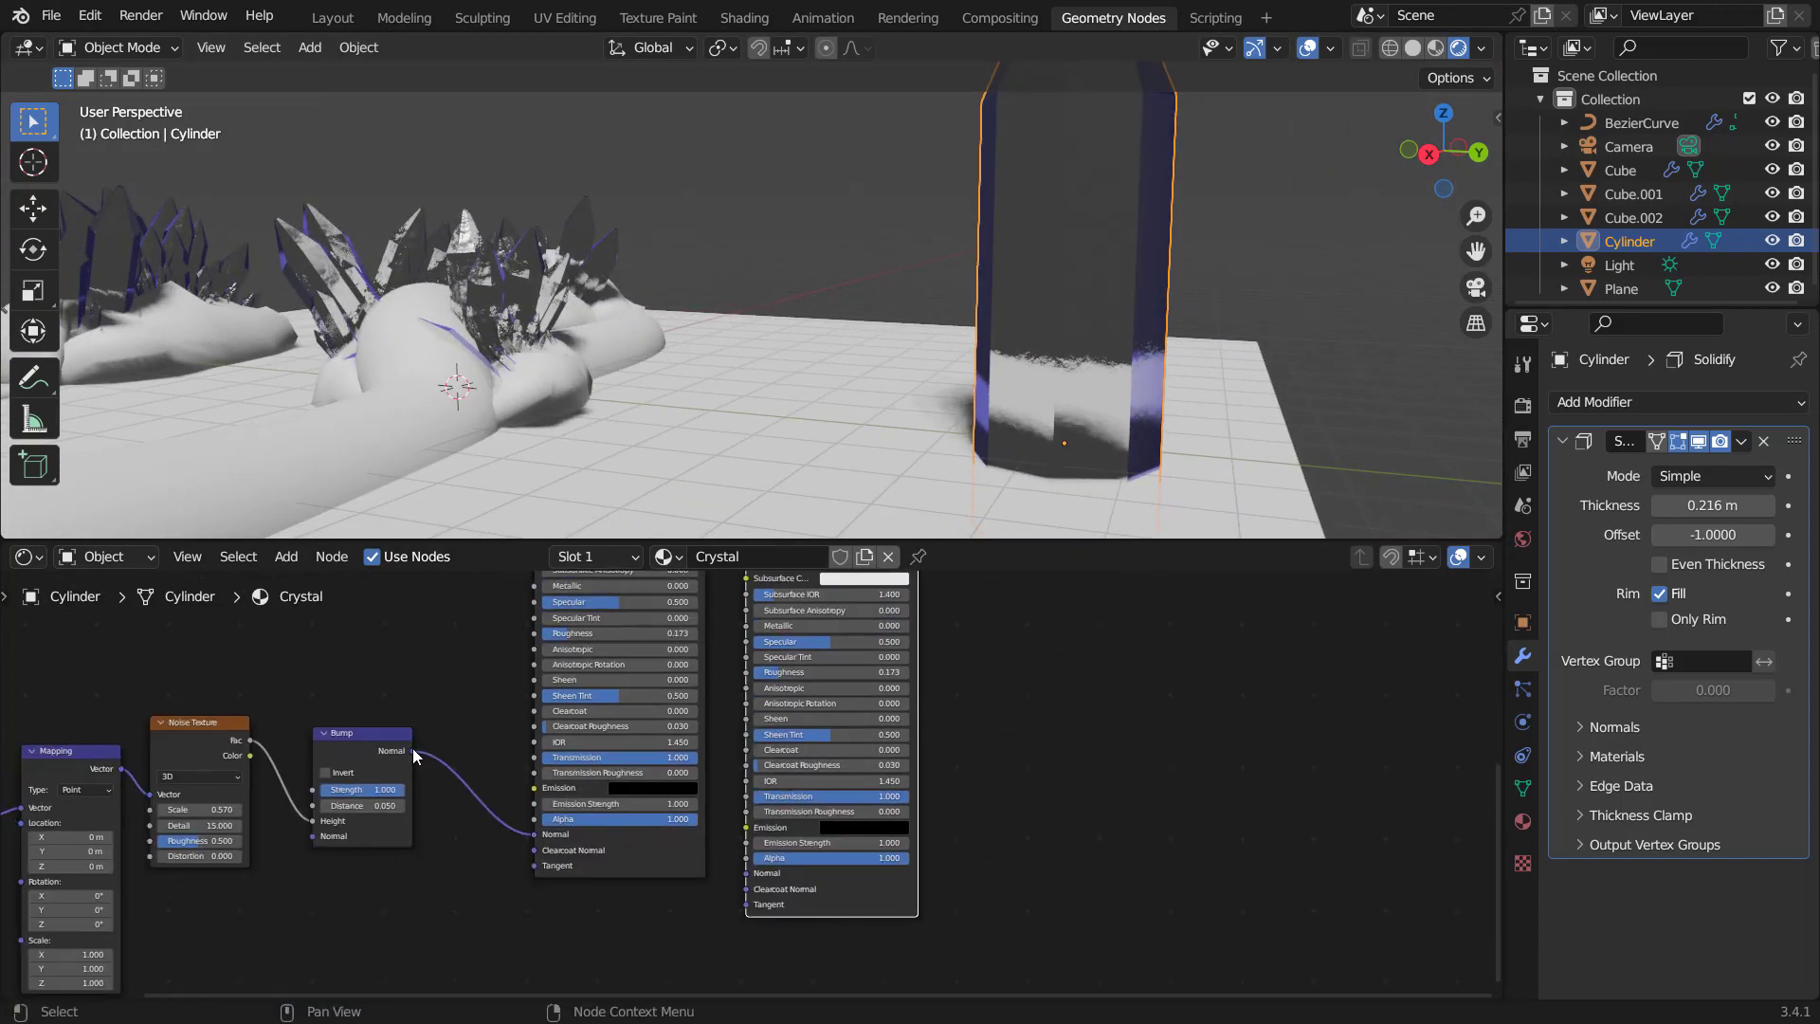
{"action": "left_click_drag", "start_coordinate": [412, 749], "coordinate": [752, 874]}
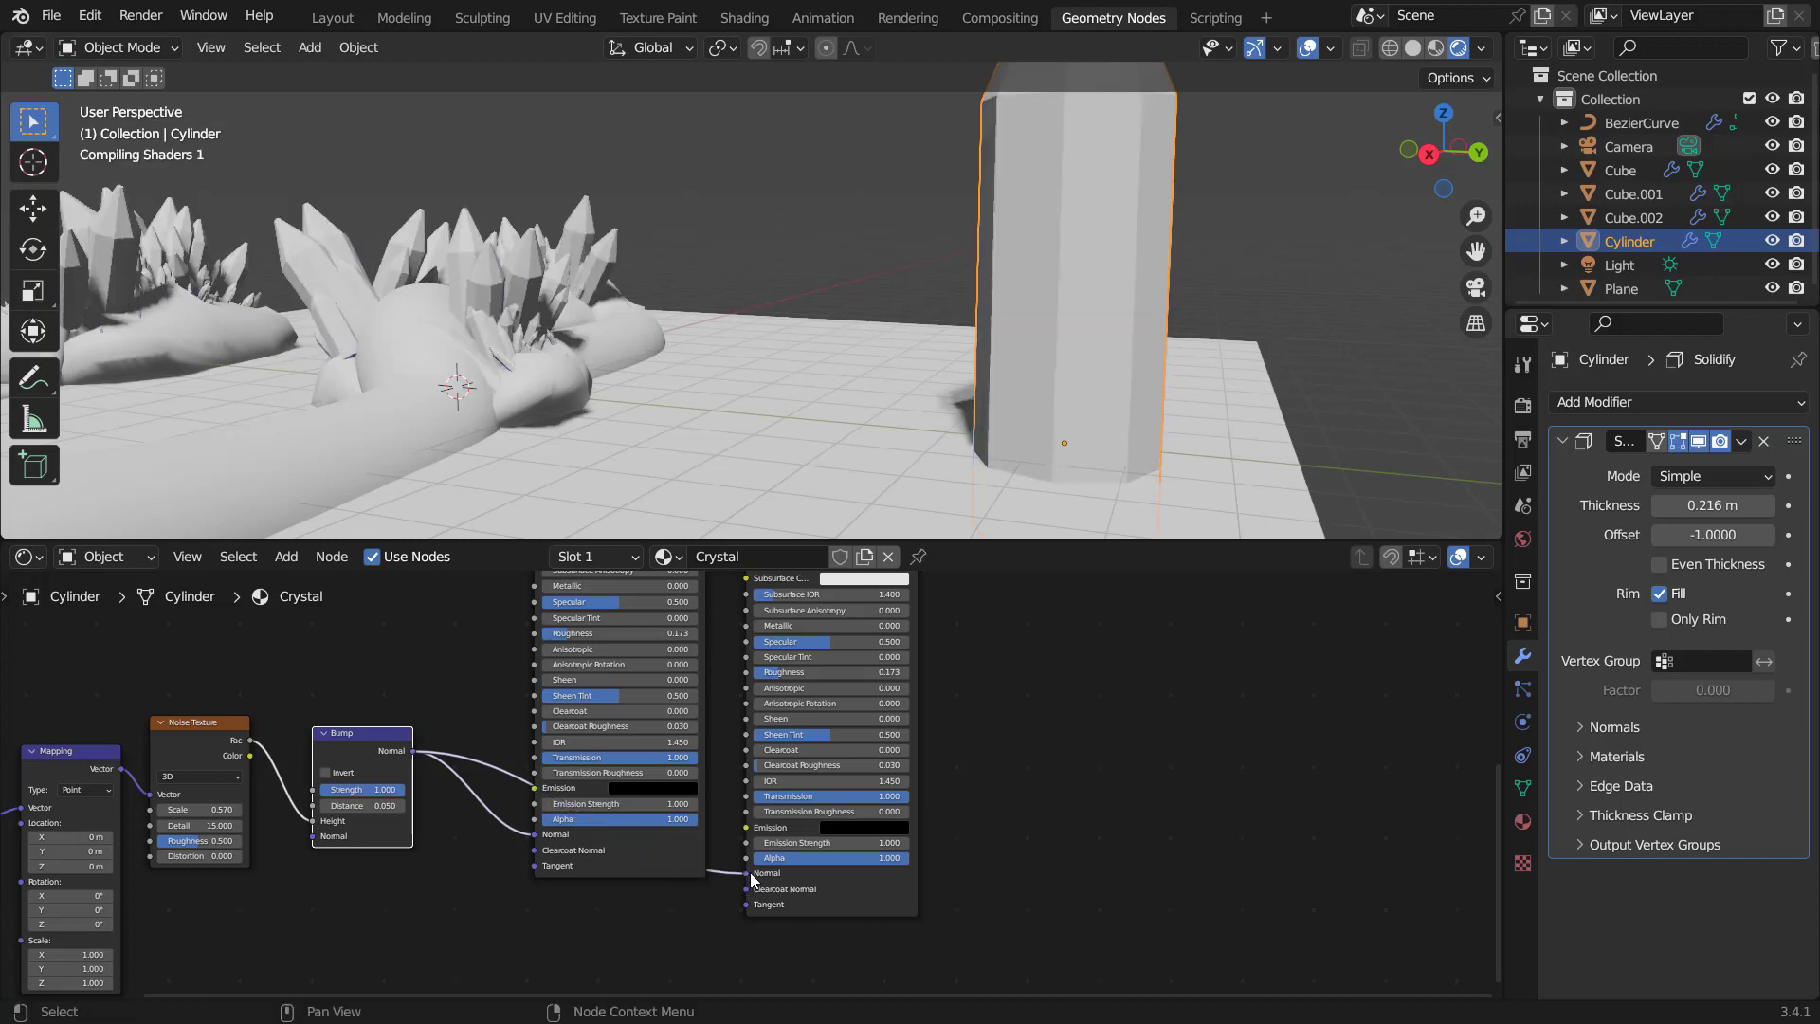
{"action": "scroll", "coordinate": [863, 714], "scroll_direction": "up", "scroll_amount": 5, "text": "shift"}
Move the ColorRamp's black stop close to the start and its white stop to 0.153 to spread the violet tint.
{"action": "middle_click_drag", "start_coordinate": [834, 585], "coordinate": [956, 822]}
{"action": "scroll", "coordinate": [512, 844], "scroll_direction": "up", "scroll_amount": 6}
{"action": "scroll", "coordinate": [510, 840], "scroll_direction": "up", "scroll_amount": 3}
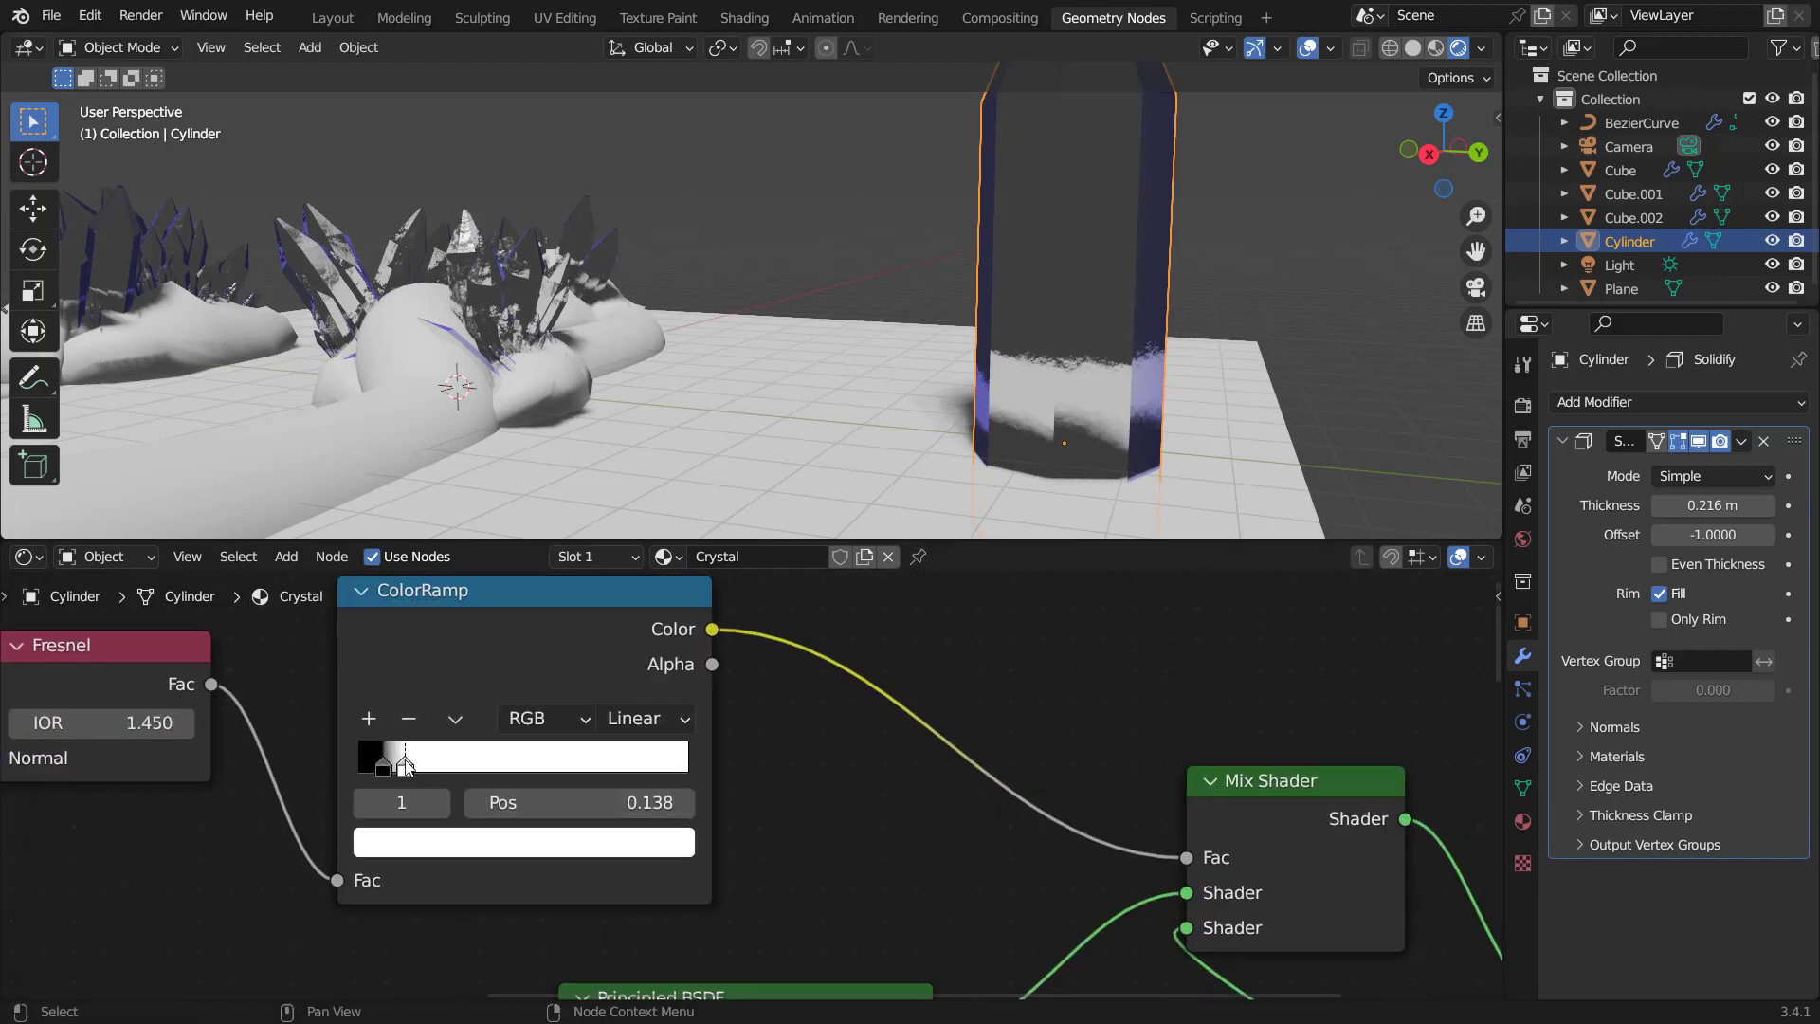
{"action": "mouse_move", "coordinate": [383, 763]}
{"action": "left_mouse_down"}
{"action": "mouse_move", "coordinate": [355, 758]}
{"action": "mouse_move", "coordinate": [528, 769]}
{"action": "mouse_move", "coordinate": [394, 771]}
{"action": "mouse_move", "coordinate": [410, 776]}
{"action": "left_mouse_up"}
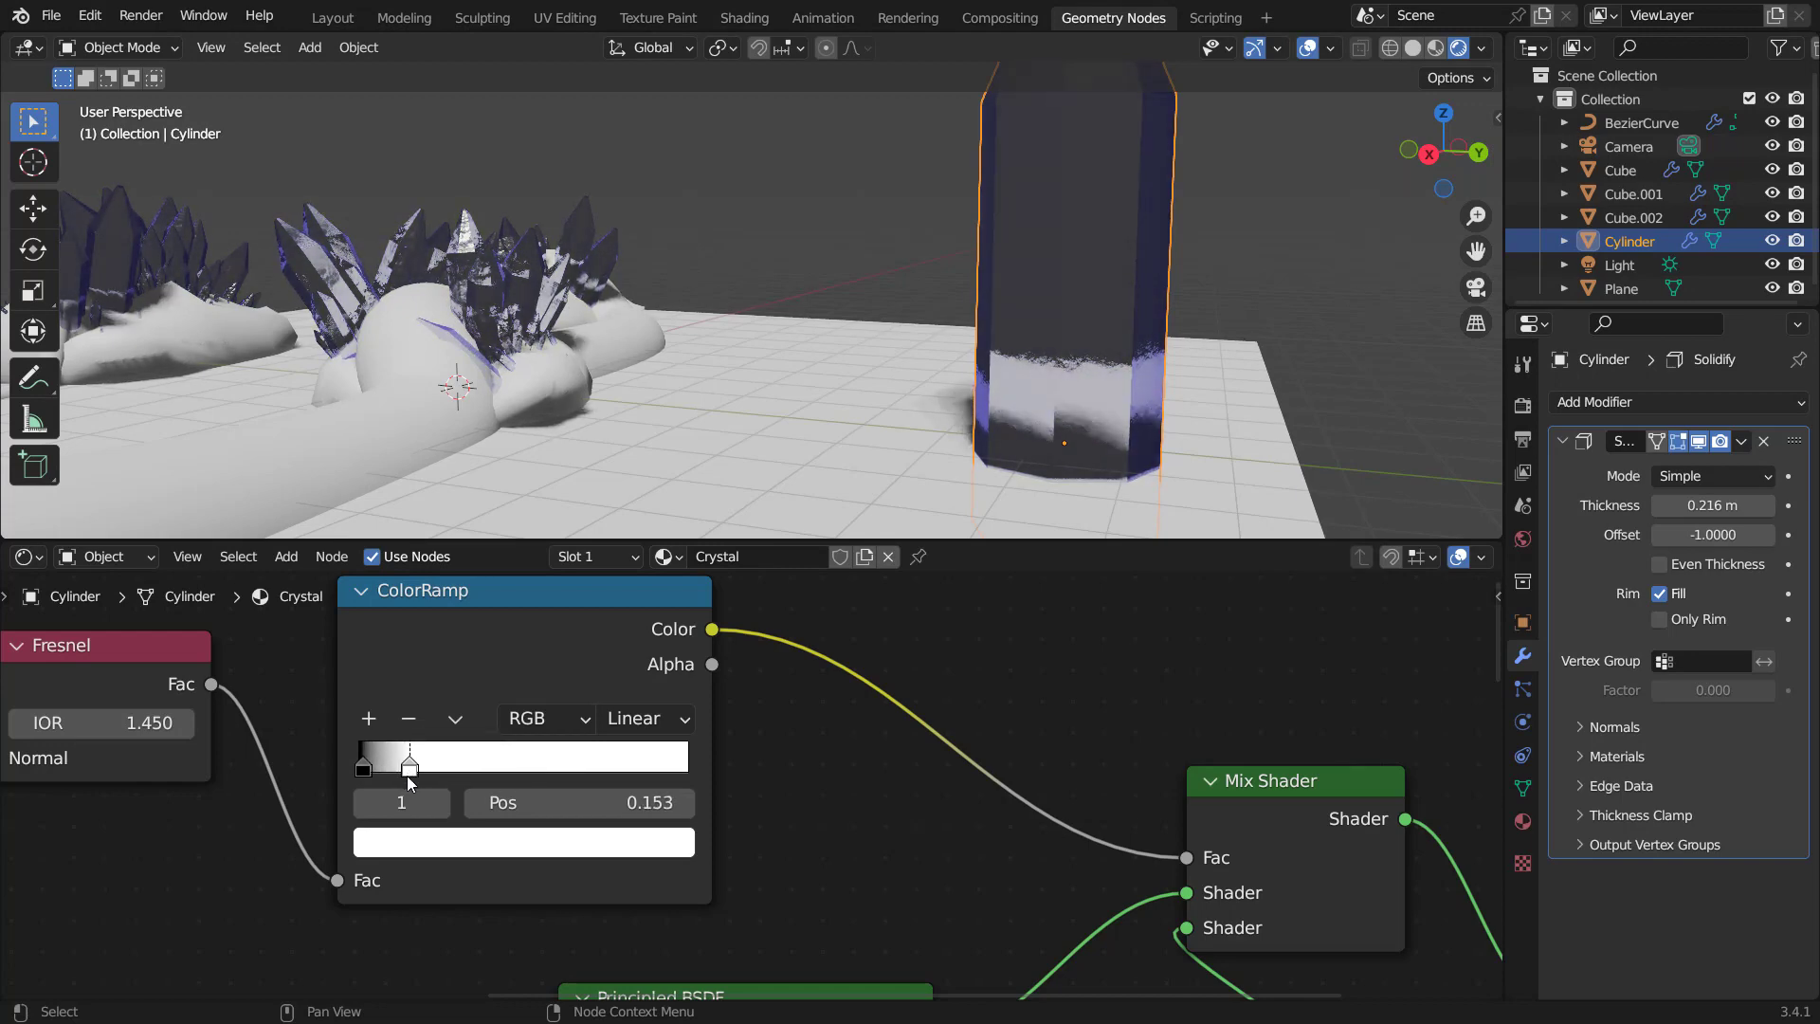
{"action": "scroll", "coordinate": [791, 292], "scroll_direction": "down", "scroll_amount": 4}
{"action": "middle_click_drag", "start_coordinate": [791, 292], "coordinate": [798, 368]}
{"action": "scroll", "coordinate": [798, 368], "scroll_direction": "up", "scroll_amount": 5}
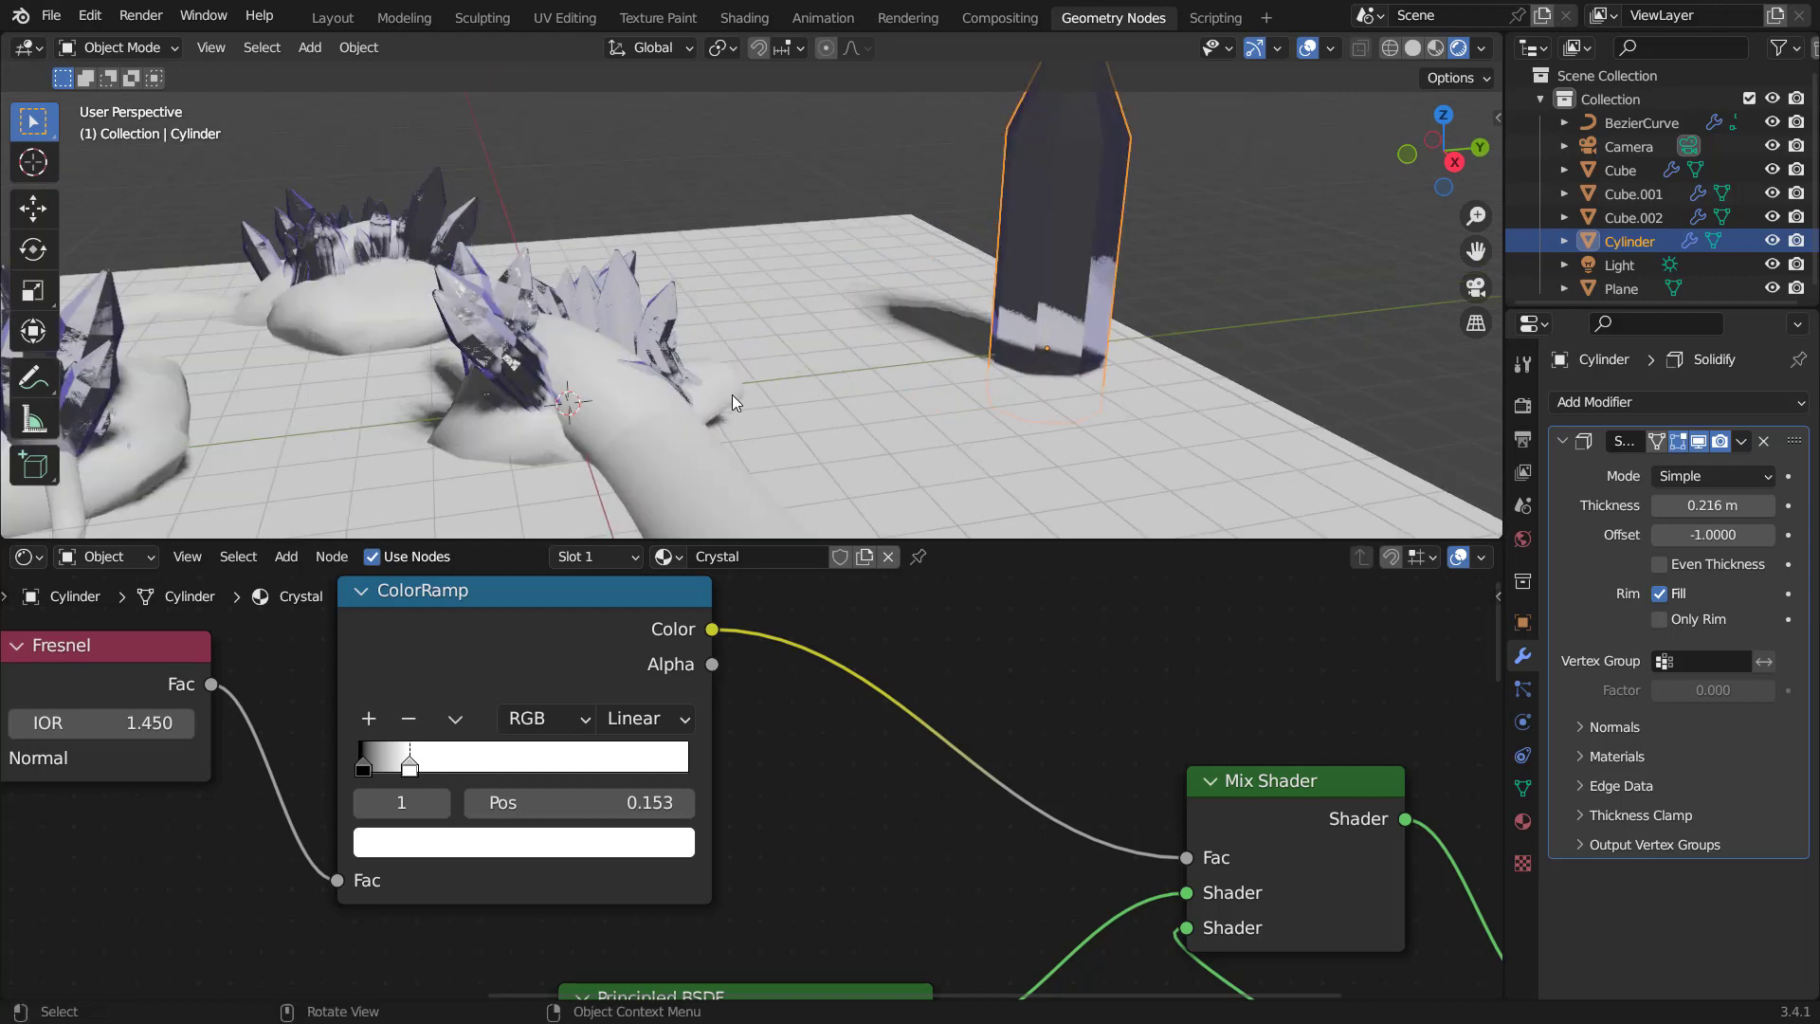
Select the rock object with the crystals and rename its material as Rock.
{"action": "left_click", "coordinate": [720, 430]}
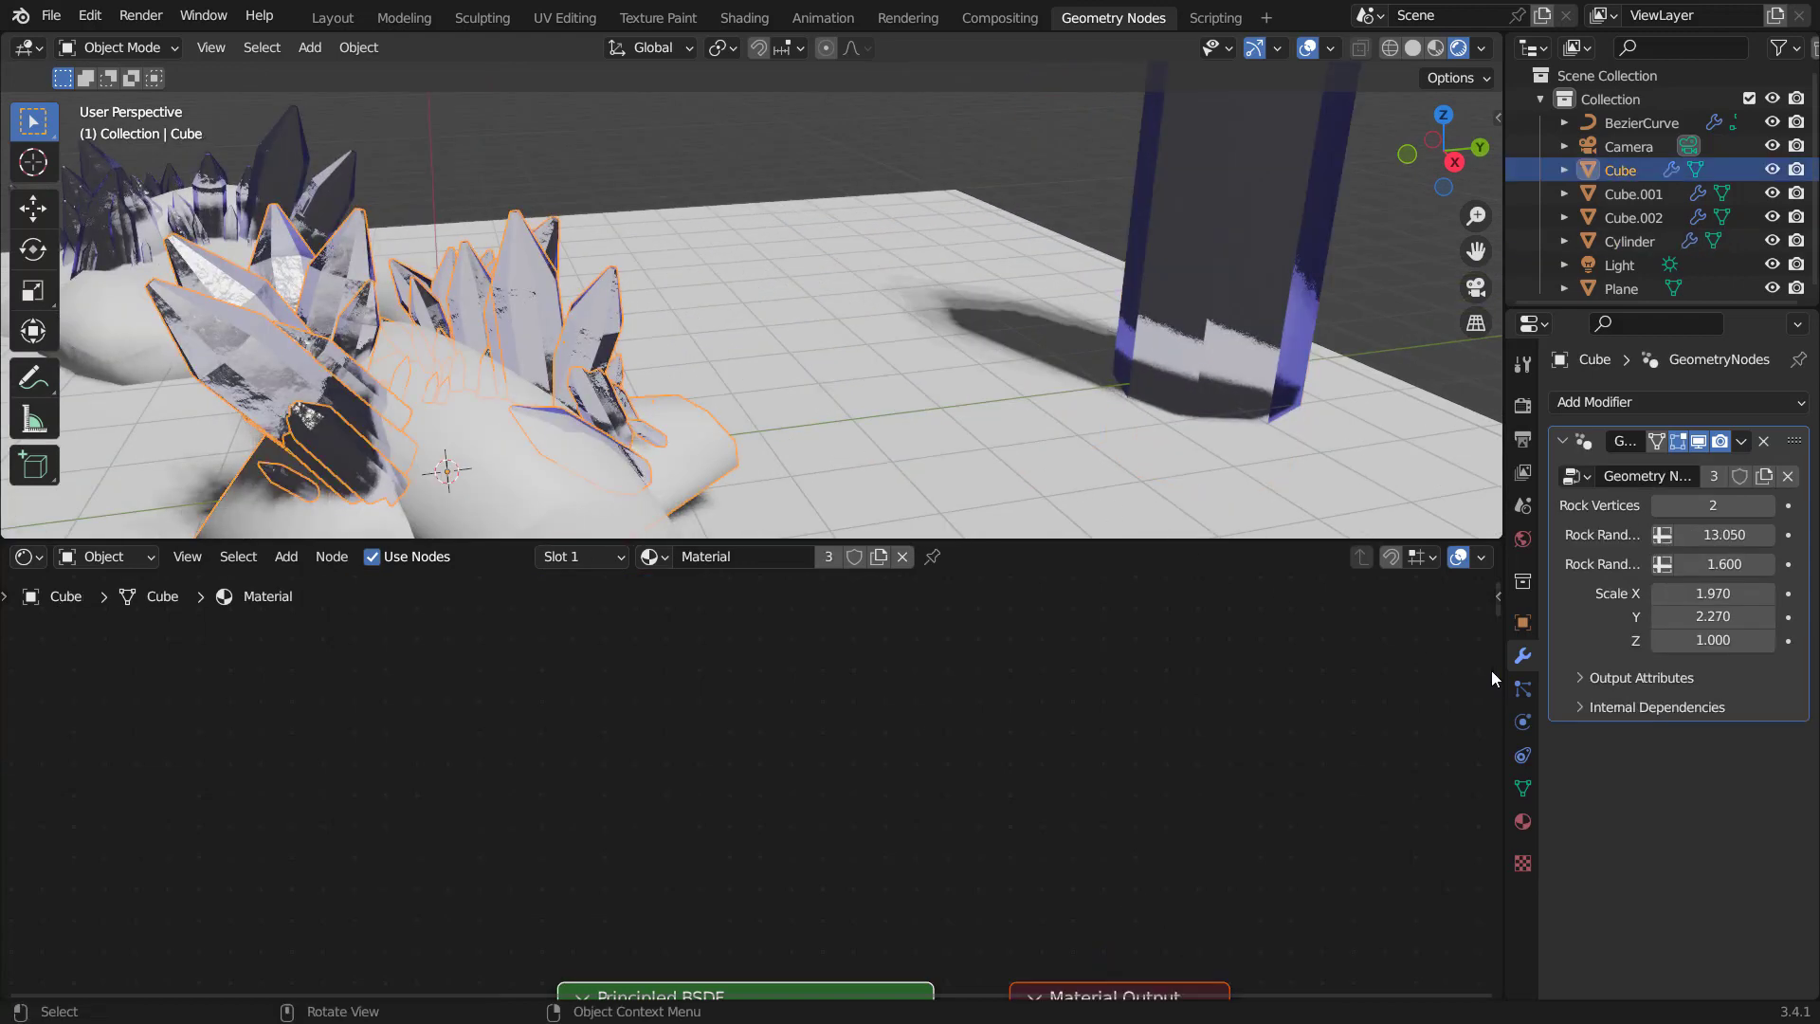
{"action": "left_click", "coordinate": [1522, 821]}
{"action": "double_click", "coordinate": [1618, 502]}
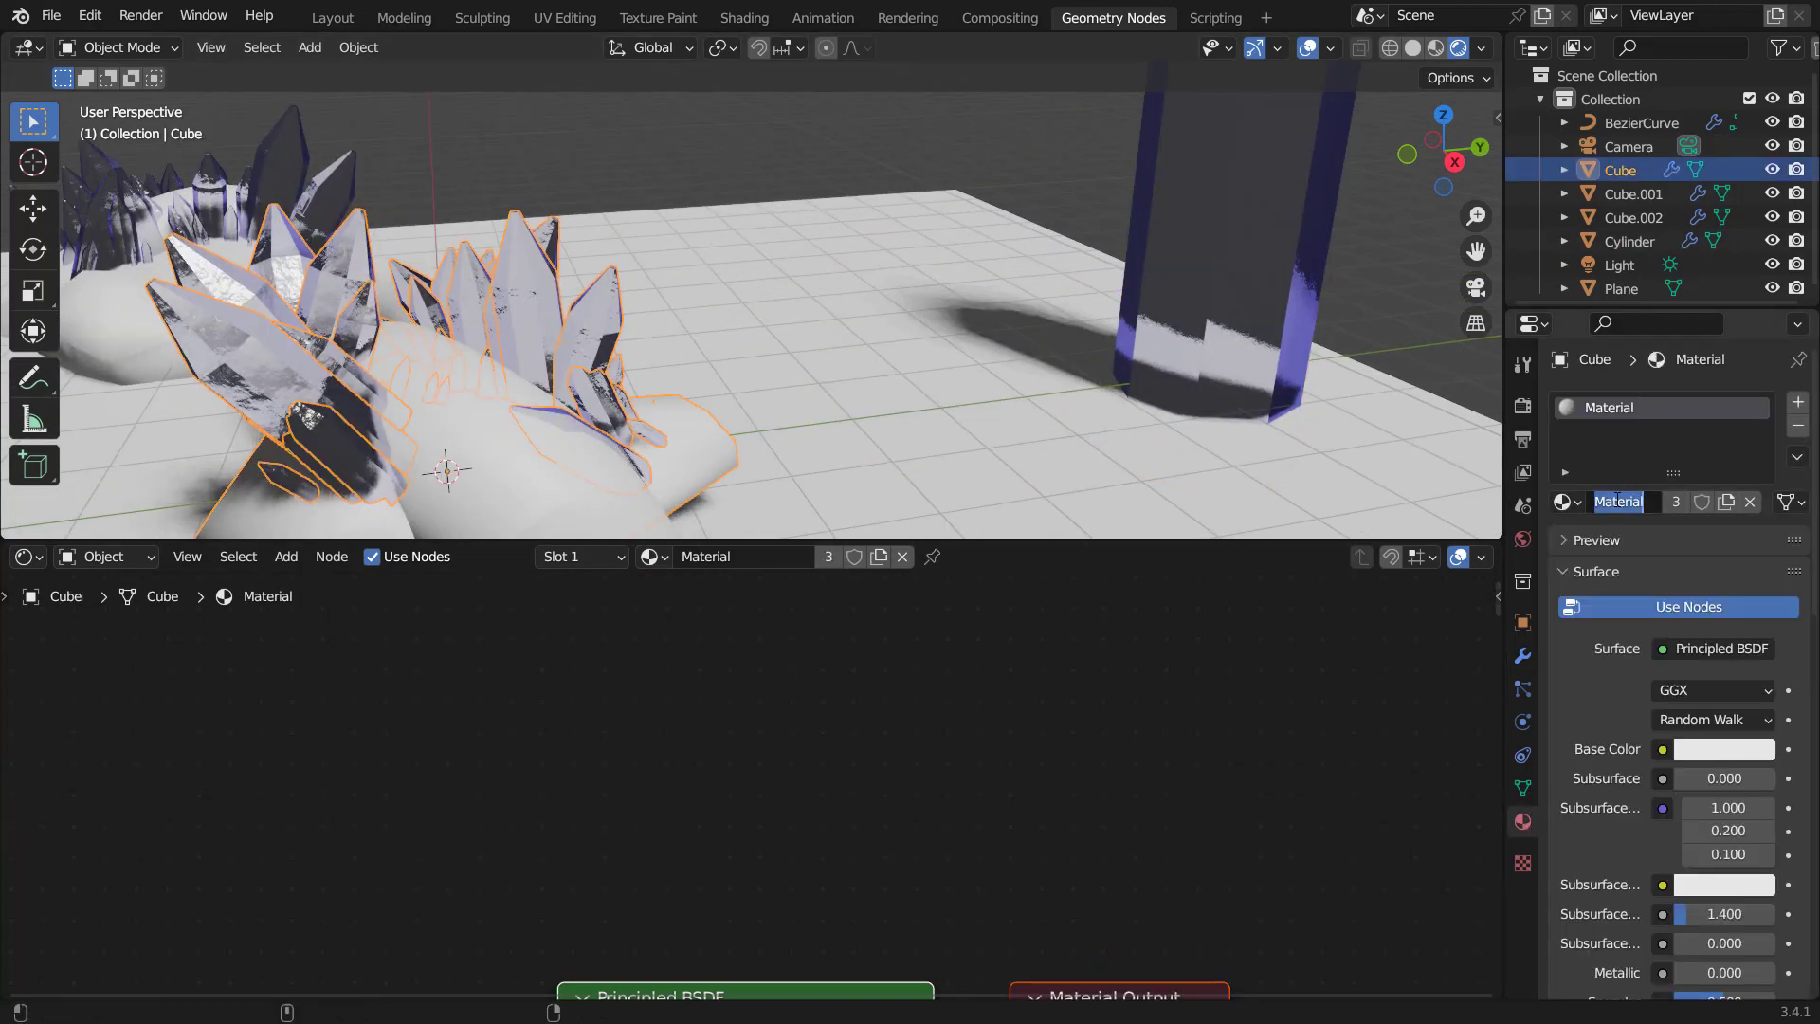
{"action": "type", "text": "Rock"}
{"action": "key", "text": "Return"}
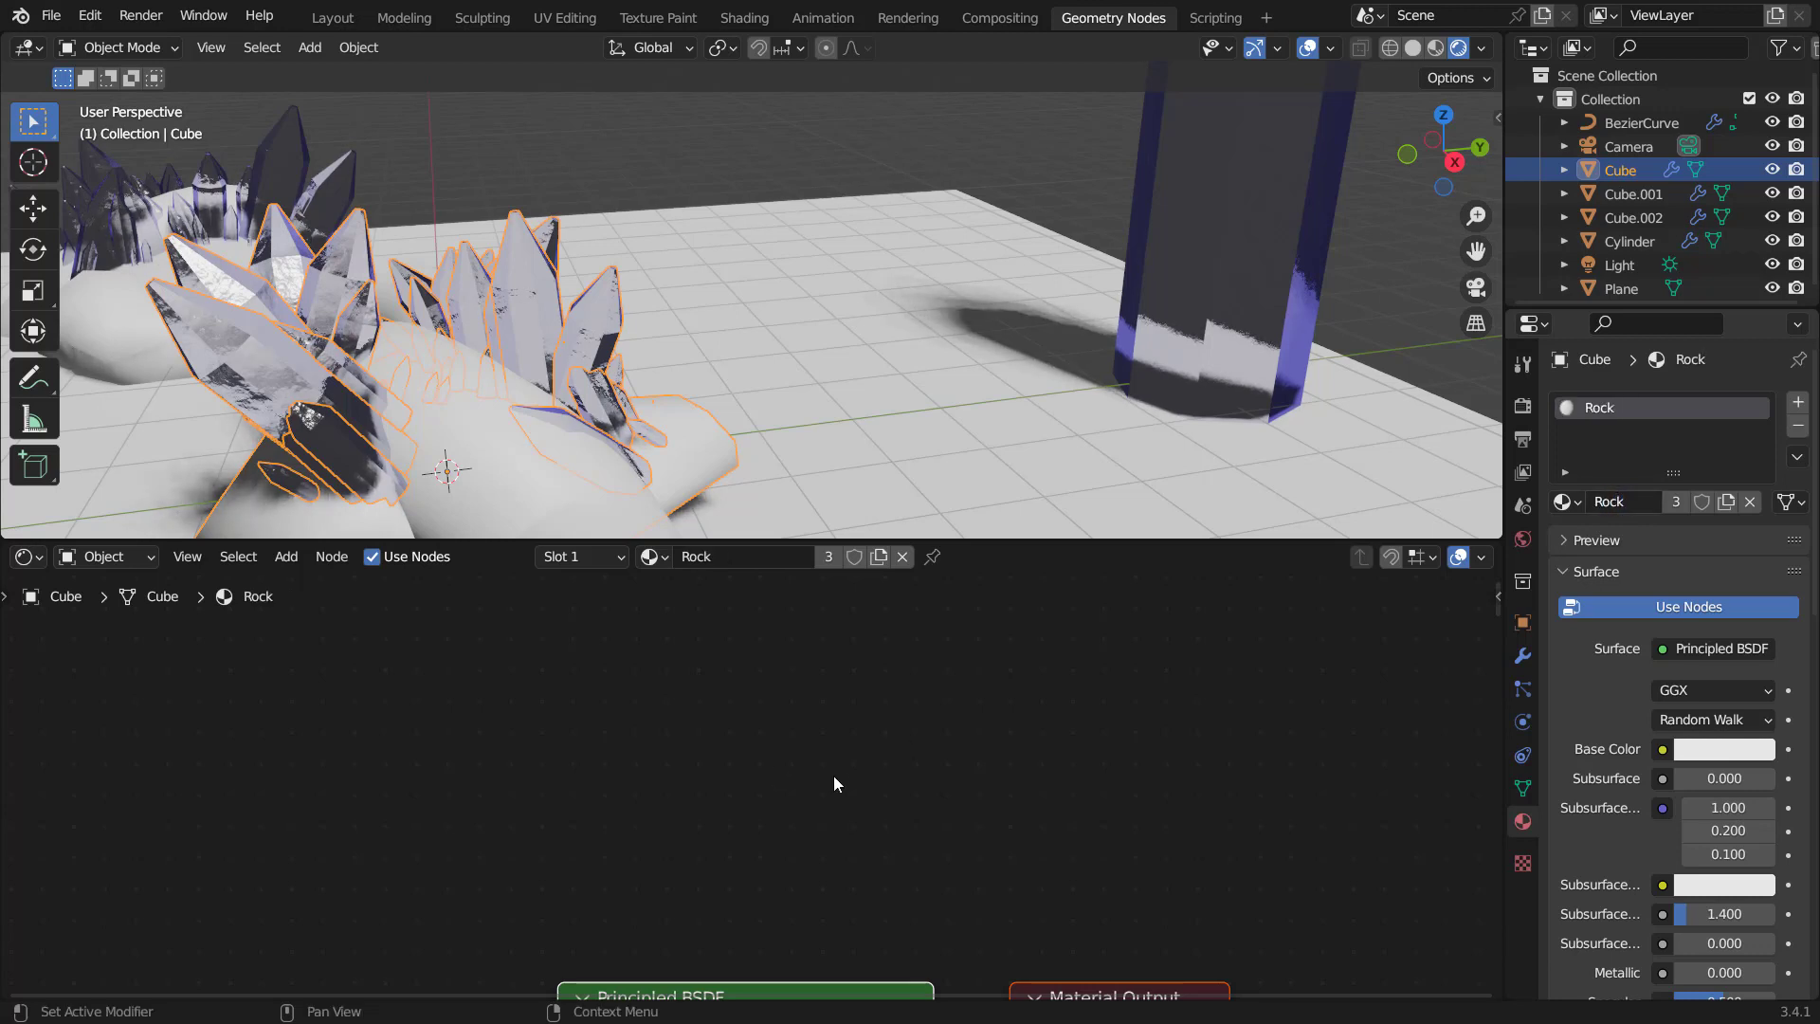
Add a Noise Texture node before the Principled BSDF in the Rock material.
{"action": "scroll", "coordinate": [834, 775], "scroll_direction": "down", "scroll_amount": 4}
{"action": "middle_click_drag", "start_coordinate": [800, 868], "coordinate": [1124, 592]}
{"action": "middle_click_drag", "start_coordinate": [666, 713], "coordinate": [690, 710]}
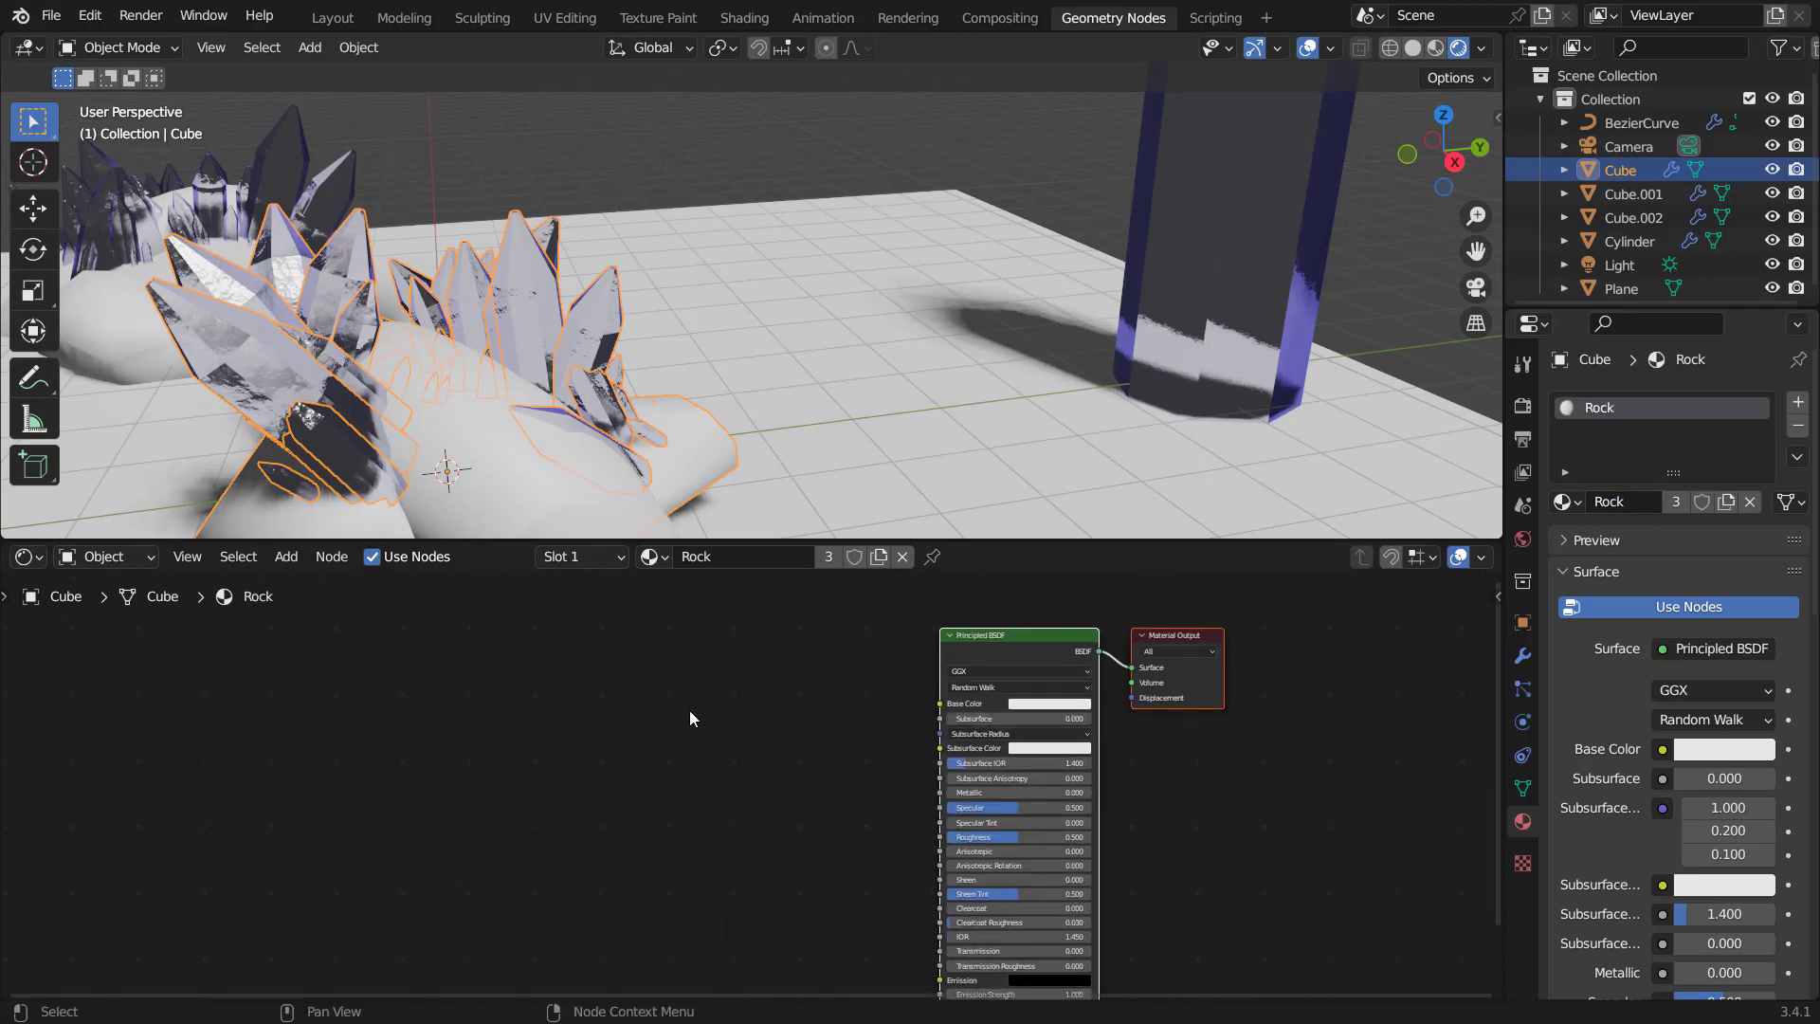
{"action": "left_click", "coordinate": [690, 711]}
{"action": "key", "text": "shift+a"}
{"action": "left_click", "coordinate": [690, 711]}
{"action": "type", "text": "noise"}
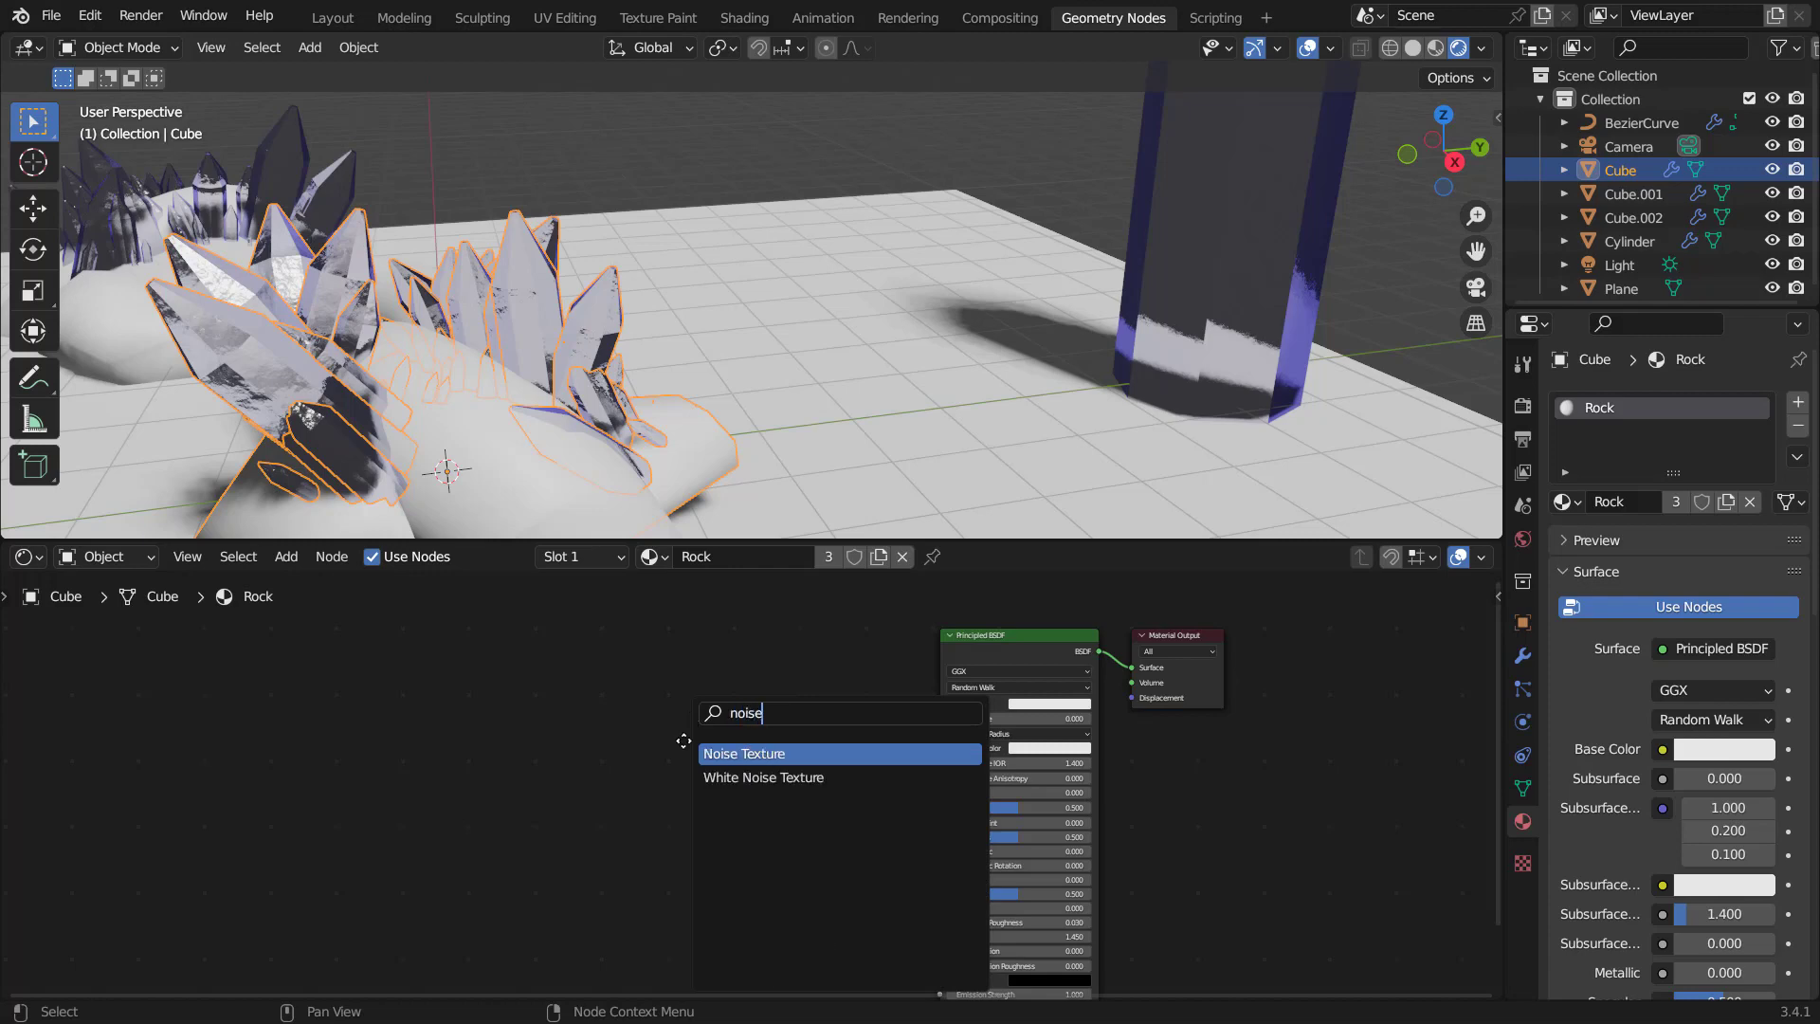
{"action": "key", "text": "Return"}
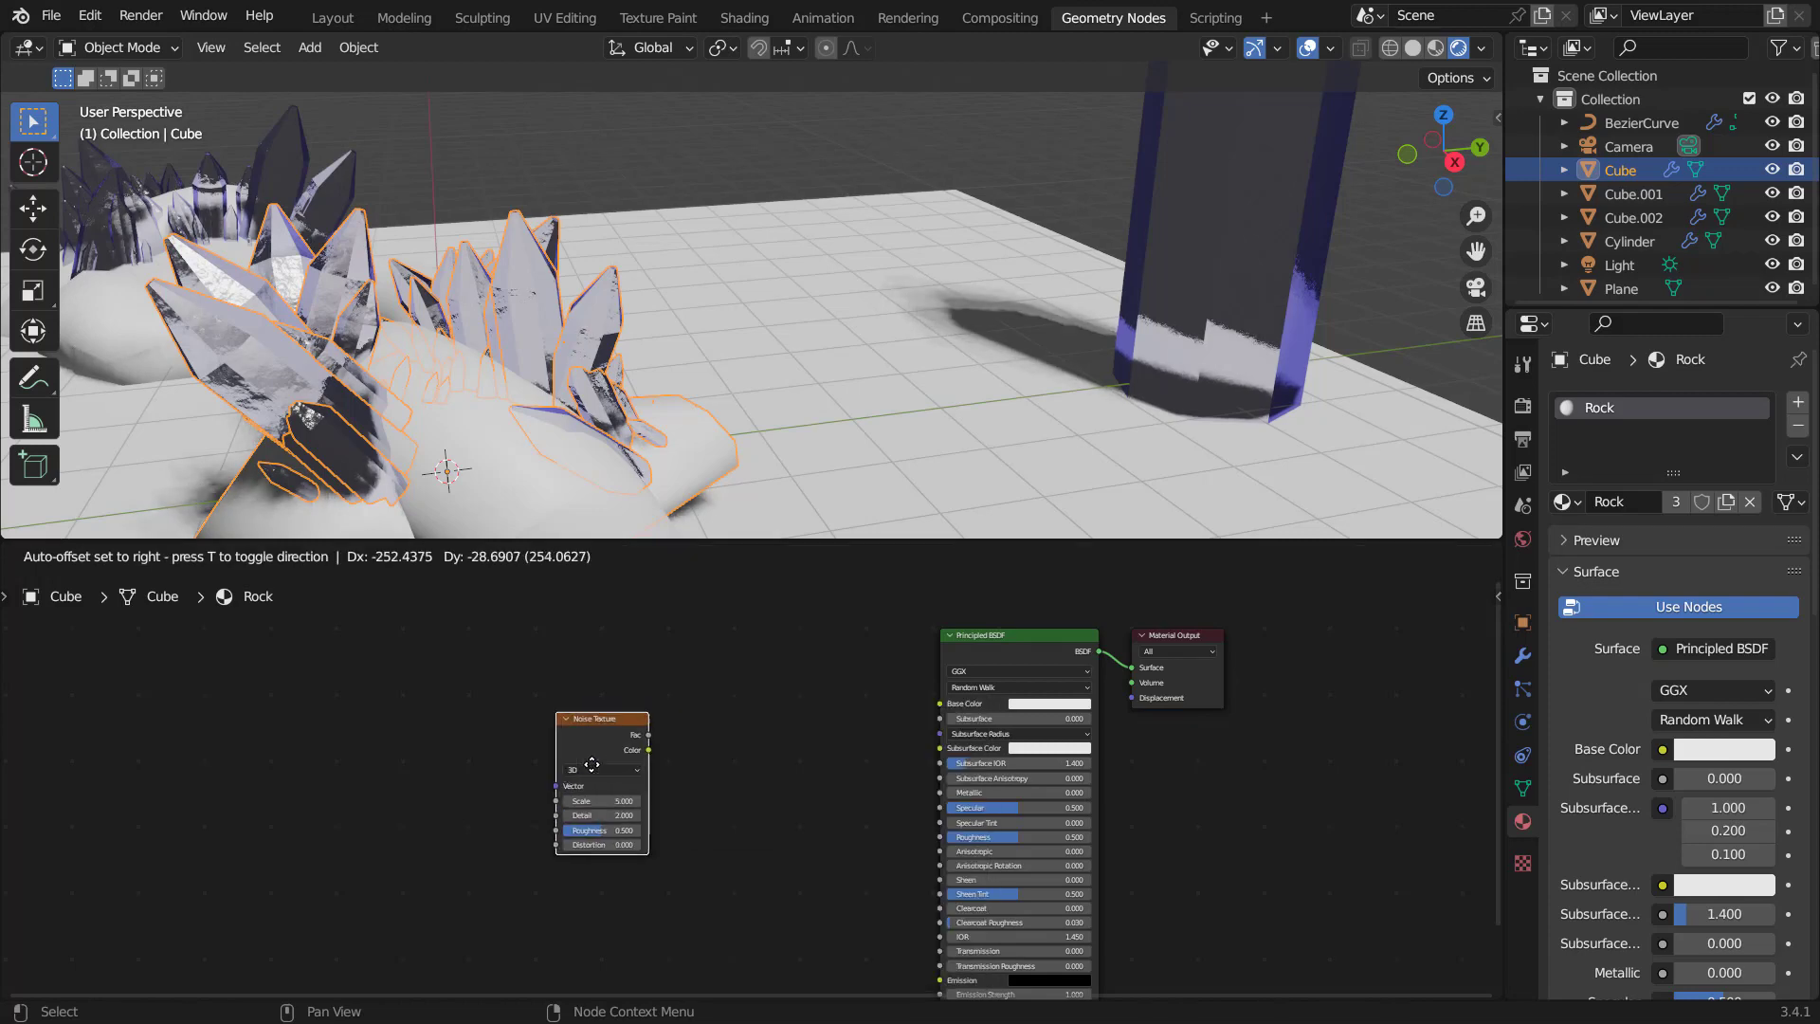
{"action": "left_click", "coordinate": [565, 732]}
Feed the Noise Texture with Object coordinates through a Mapping node and connect its Fac to the Principled BSDF's Base Color.
{"action": "key", "text": "ctrl+t"}
{"action": "scroll", "coordinate": [460, 807], "scroll_direction": "up", "scroll_amount": 2}
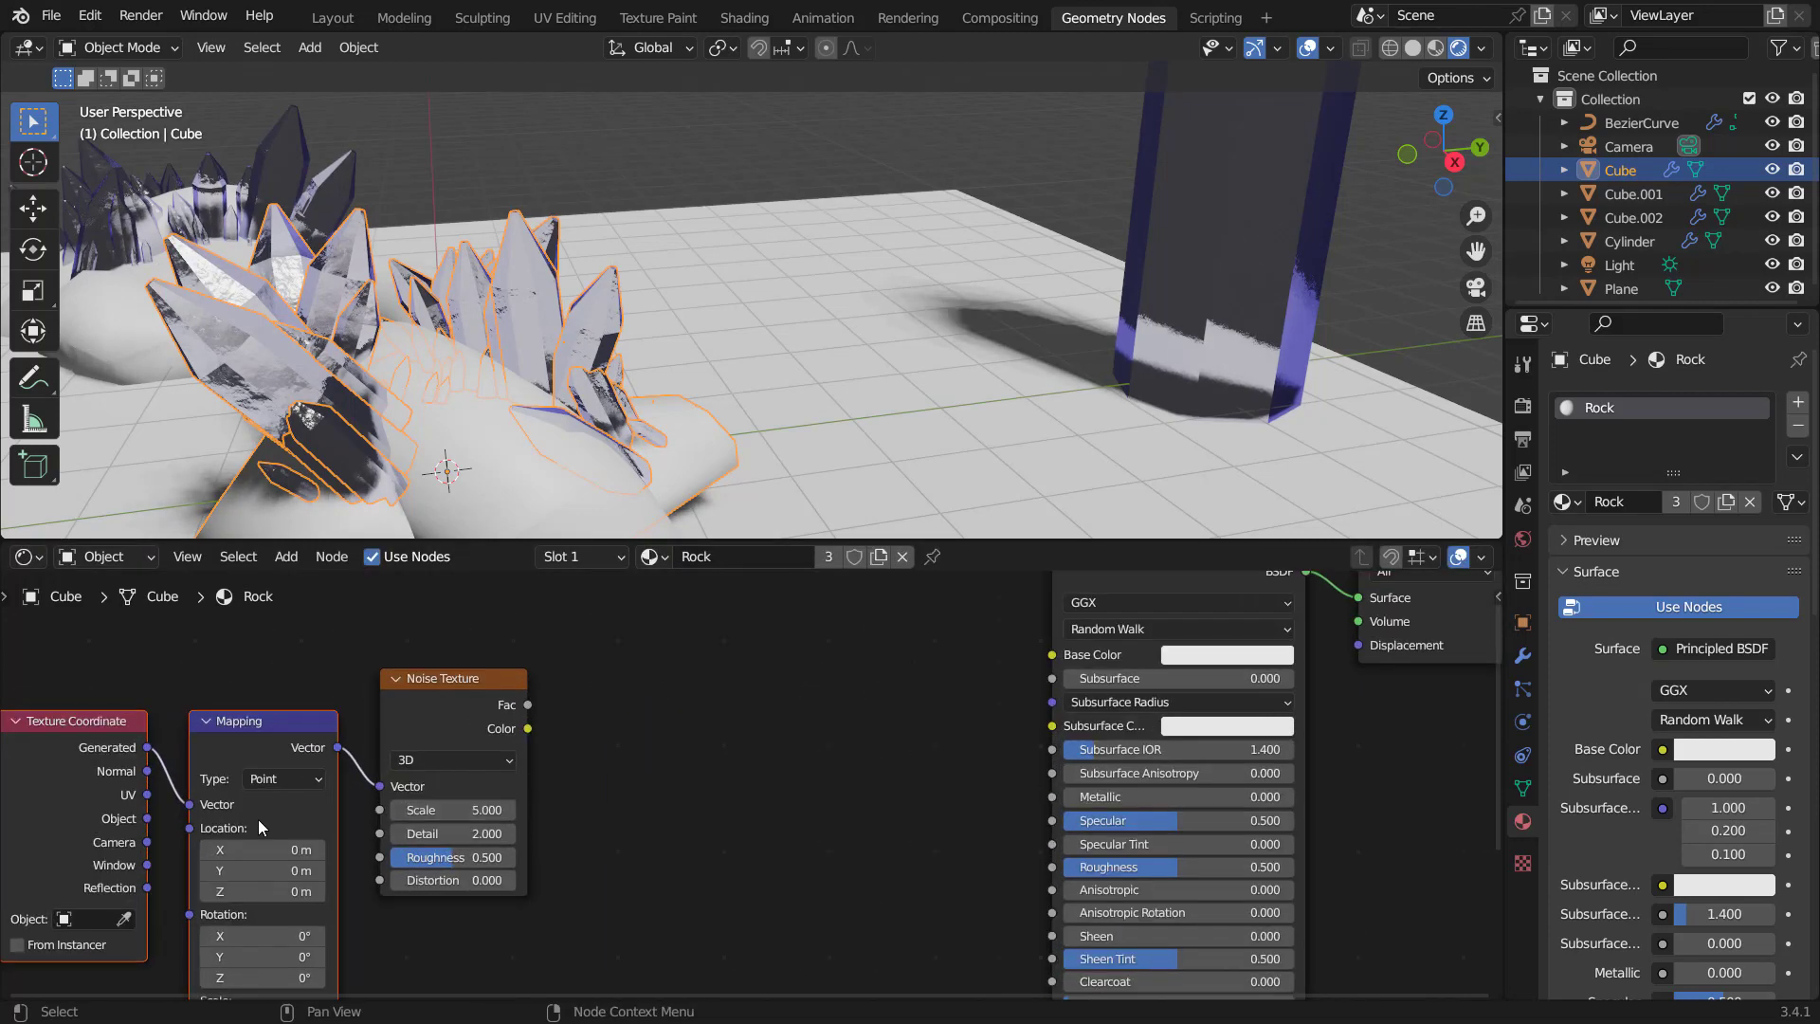
{"action": "left_click_drag", "start_coordinate": [147, 818], "coordinate": [190, 804]}
{"action": "middle_click_drag", "start_coordinate": [528, 689], "coordinate": [432, 777]}
{"action": "mouse_move", "coordinate": [432, 792]}
{"action": "left_mouse_down"}
{"action": "mouse_move", "coordinate": [612, 749]}
{"action": "mouse_move", "coordinate": [957, 742]}
{"action": "left_mouse_up"}
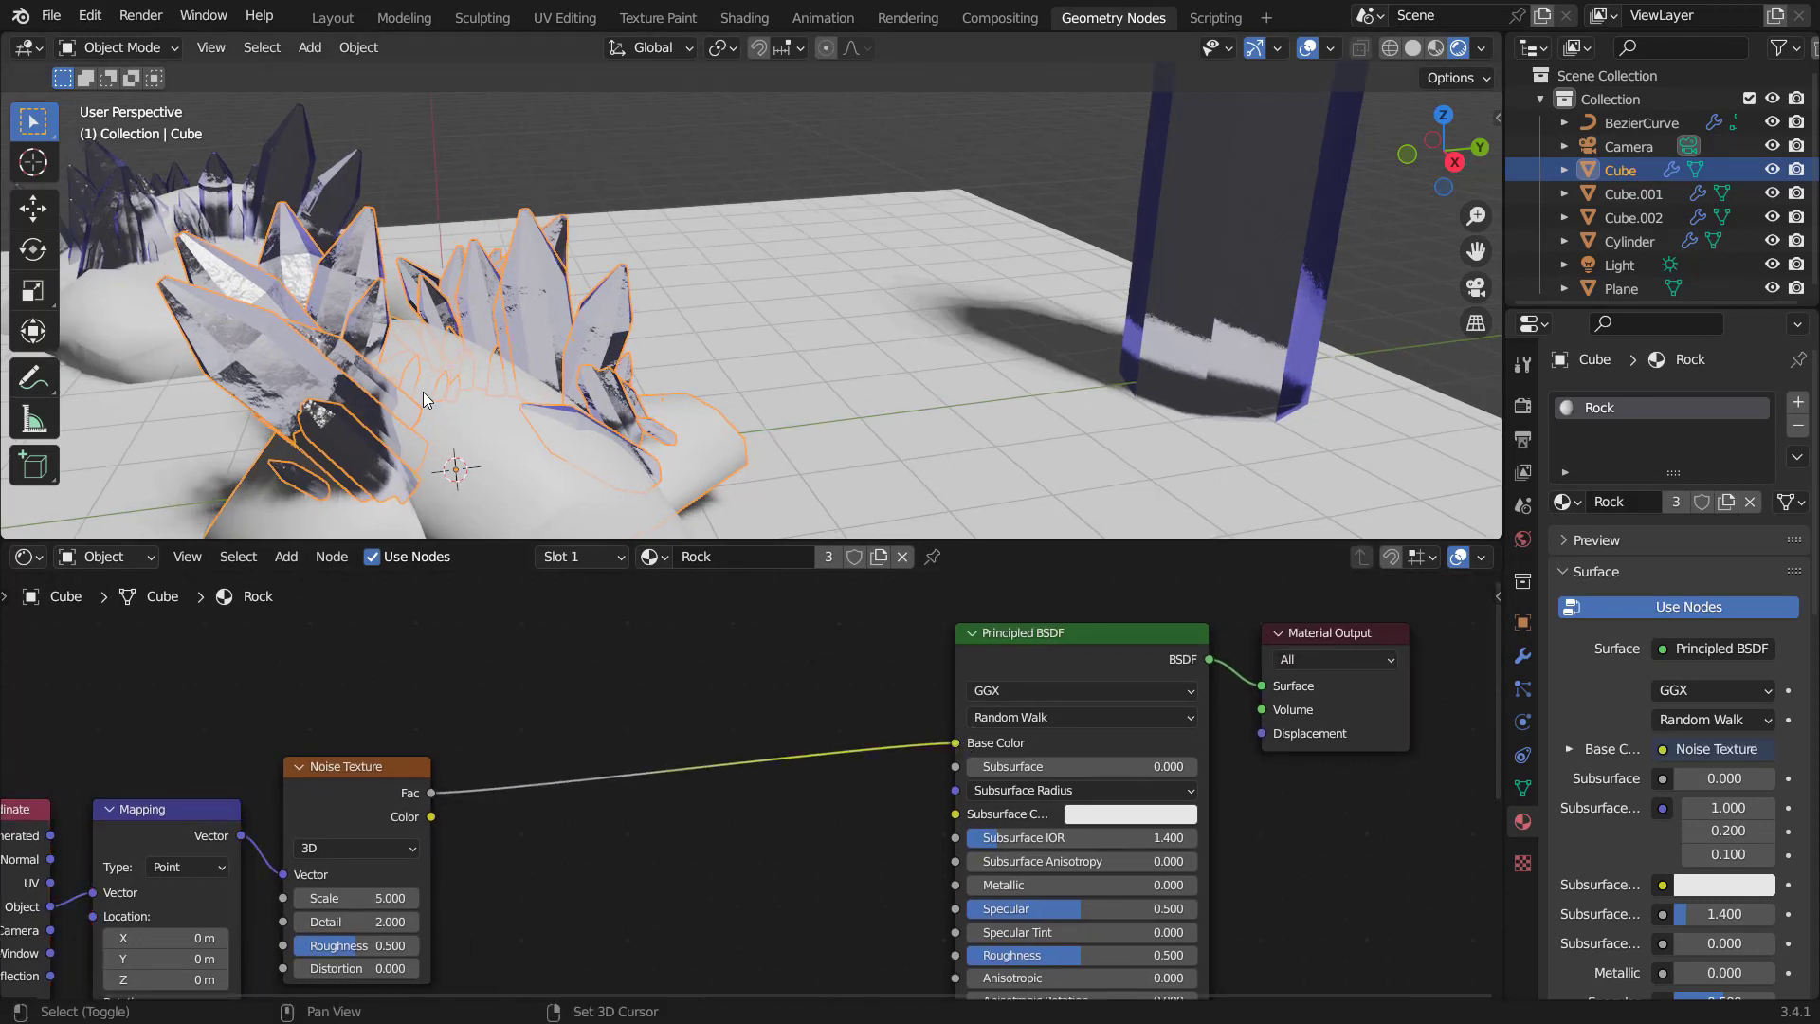
Show the rock's geometry node tree in the Geometry Node Editor, at the end near the Group Output.
{"action": "middle_click_drag", "start_coordinate": [431, 390], "coordinate": [656, 277]}
{"action": "scroll", "coordinate": [622, 356], "scroll_direction": "up", "scroll_amount": 2}
{"action": "key", "text": "t"}
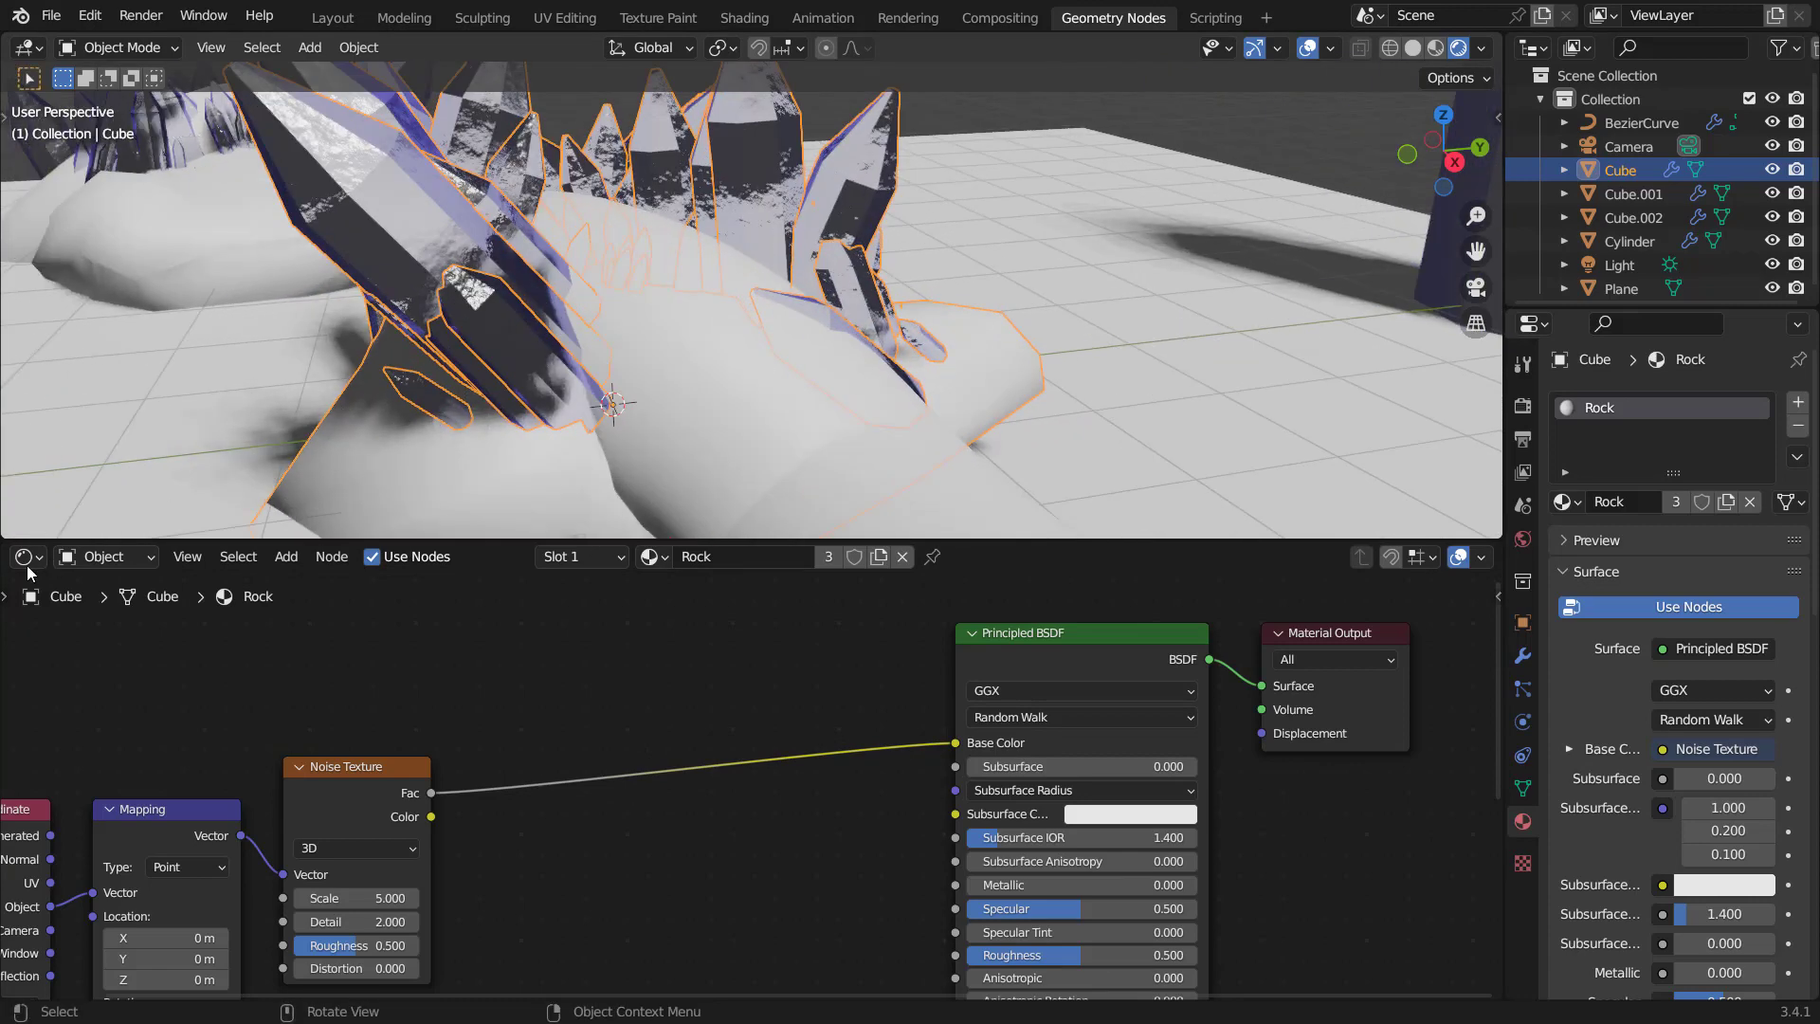
{"action": "left_click", "coordinate": [26, 560]}
{"action": "left_click", "coordinate": [88, 753]}
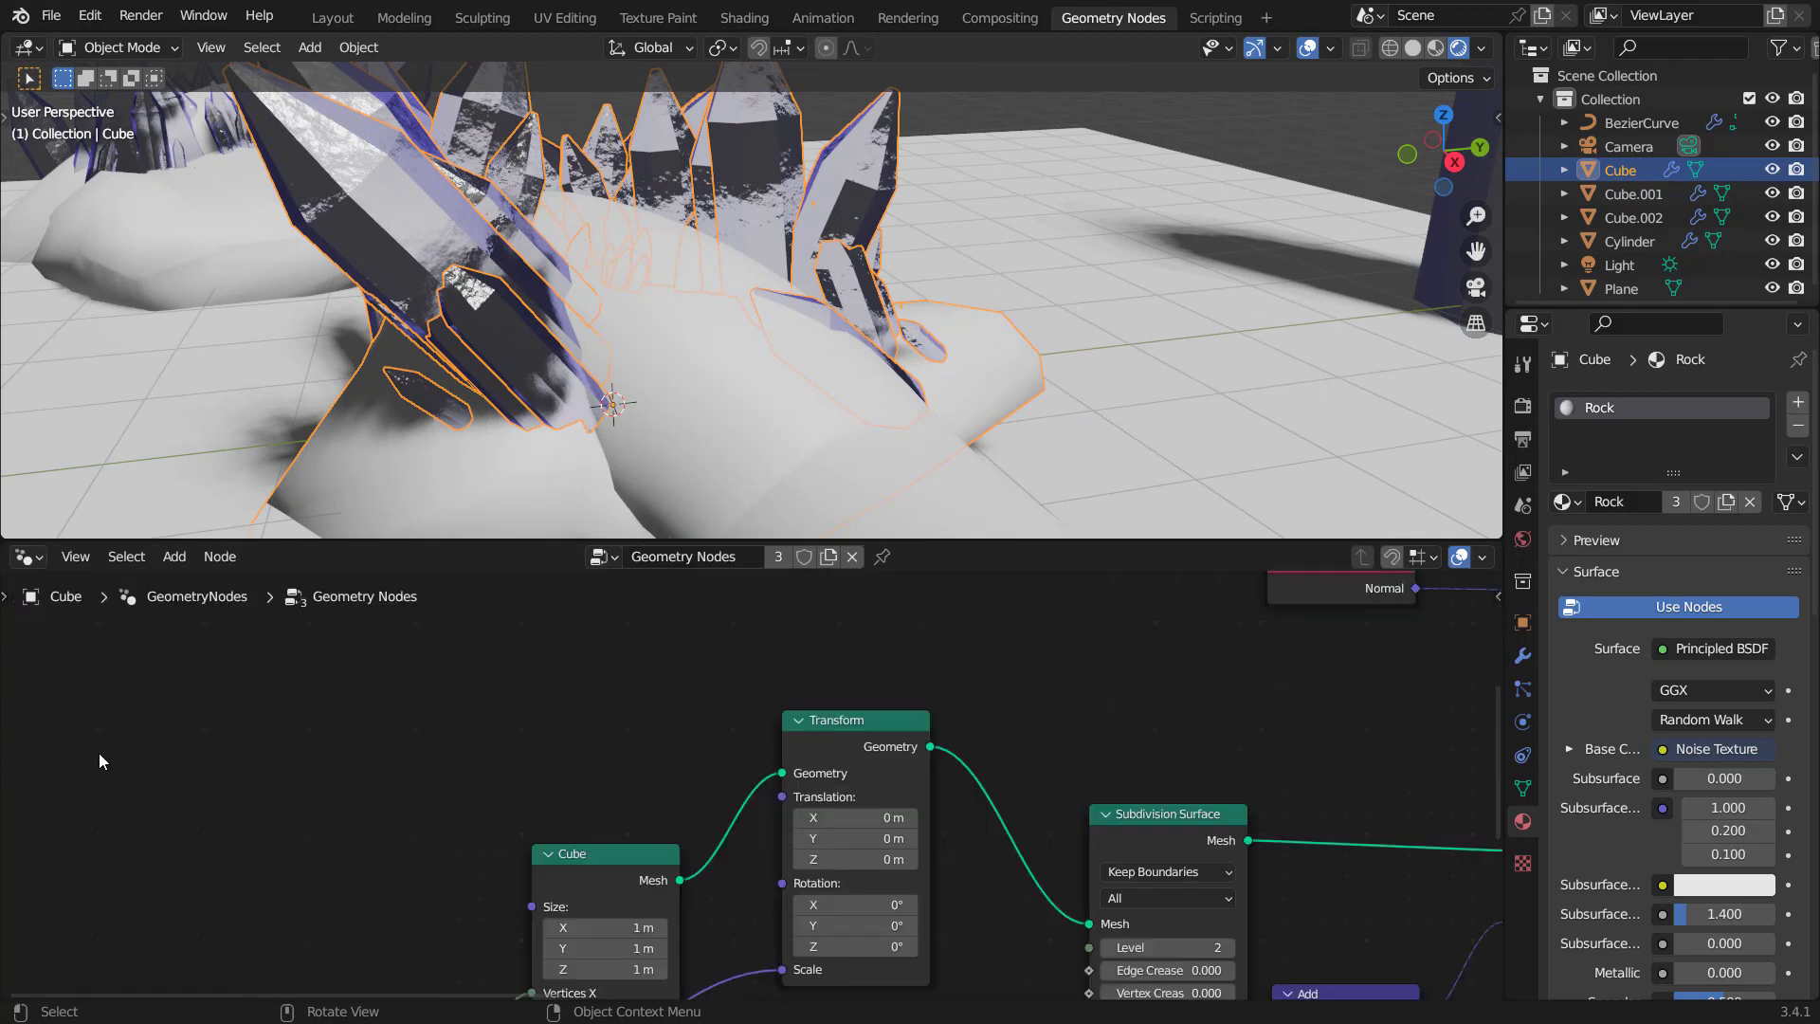
{"action": "scroll", "coordinate": [786, 772], "scroll_direction": "down", "scroll_amount": 12}
{"action": "middle_click_drag", "start_coordinate": [1327, 834], "coordinate": [488, 768]}
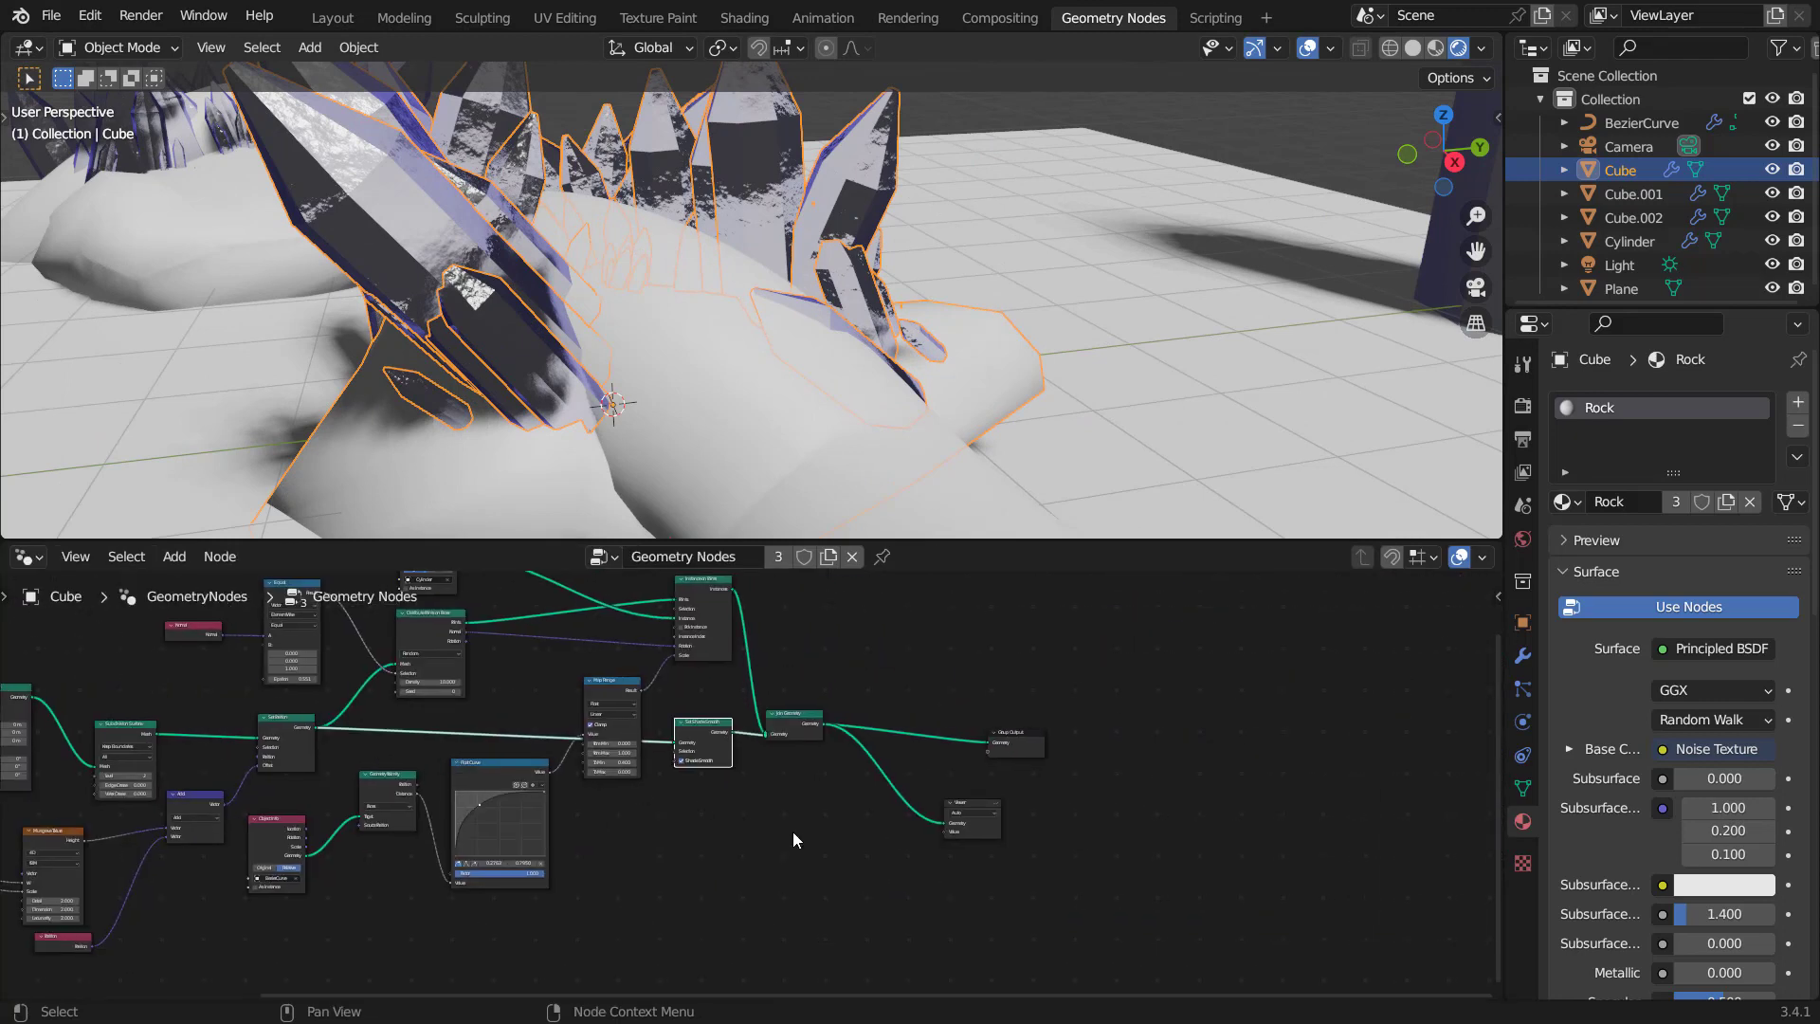
Insert a Set Material node between Set Shade Smooth and Join Geometry and assign it the Rock material.
{"action": "scroll", "coordinate": [835, 839], "scroll_direction": "up", "scroll_amount": 3}
{"action": "key", "text": "shift+a"}
{"action": "left_click", "coordinate": [755, 469]}
{"action": "type", "text": "s"}
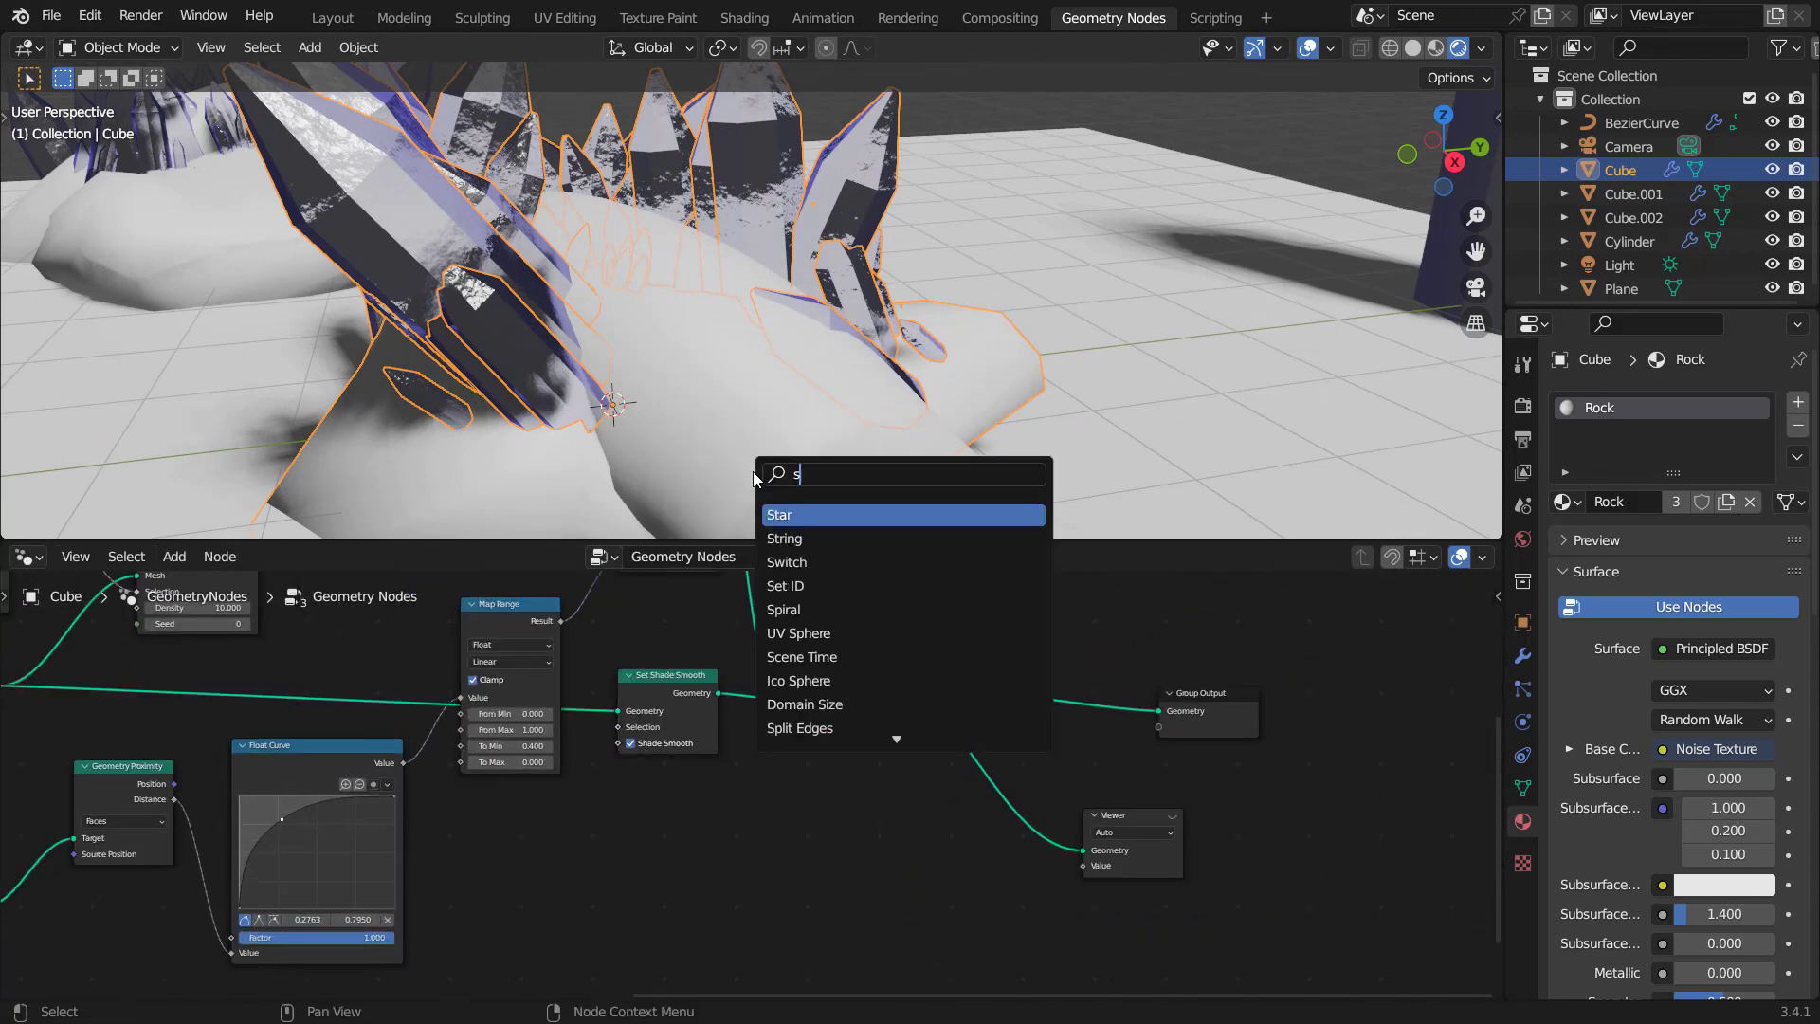
{"action": "type", "text": "et"}
{"action": "left_click", "coordinate": [802, 537]}
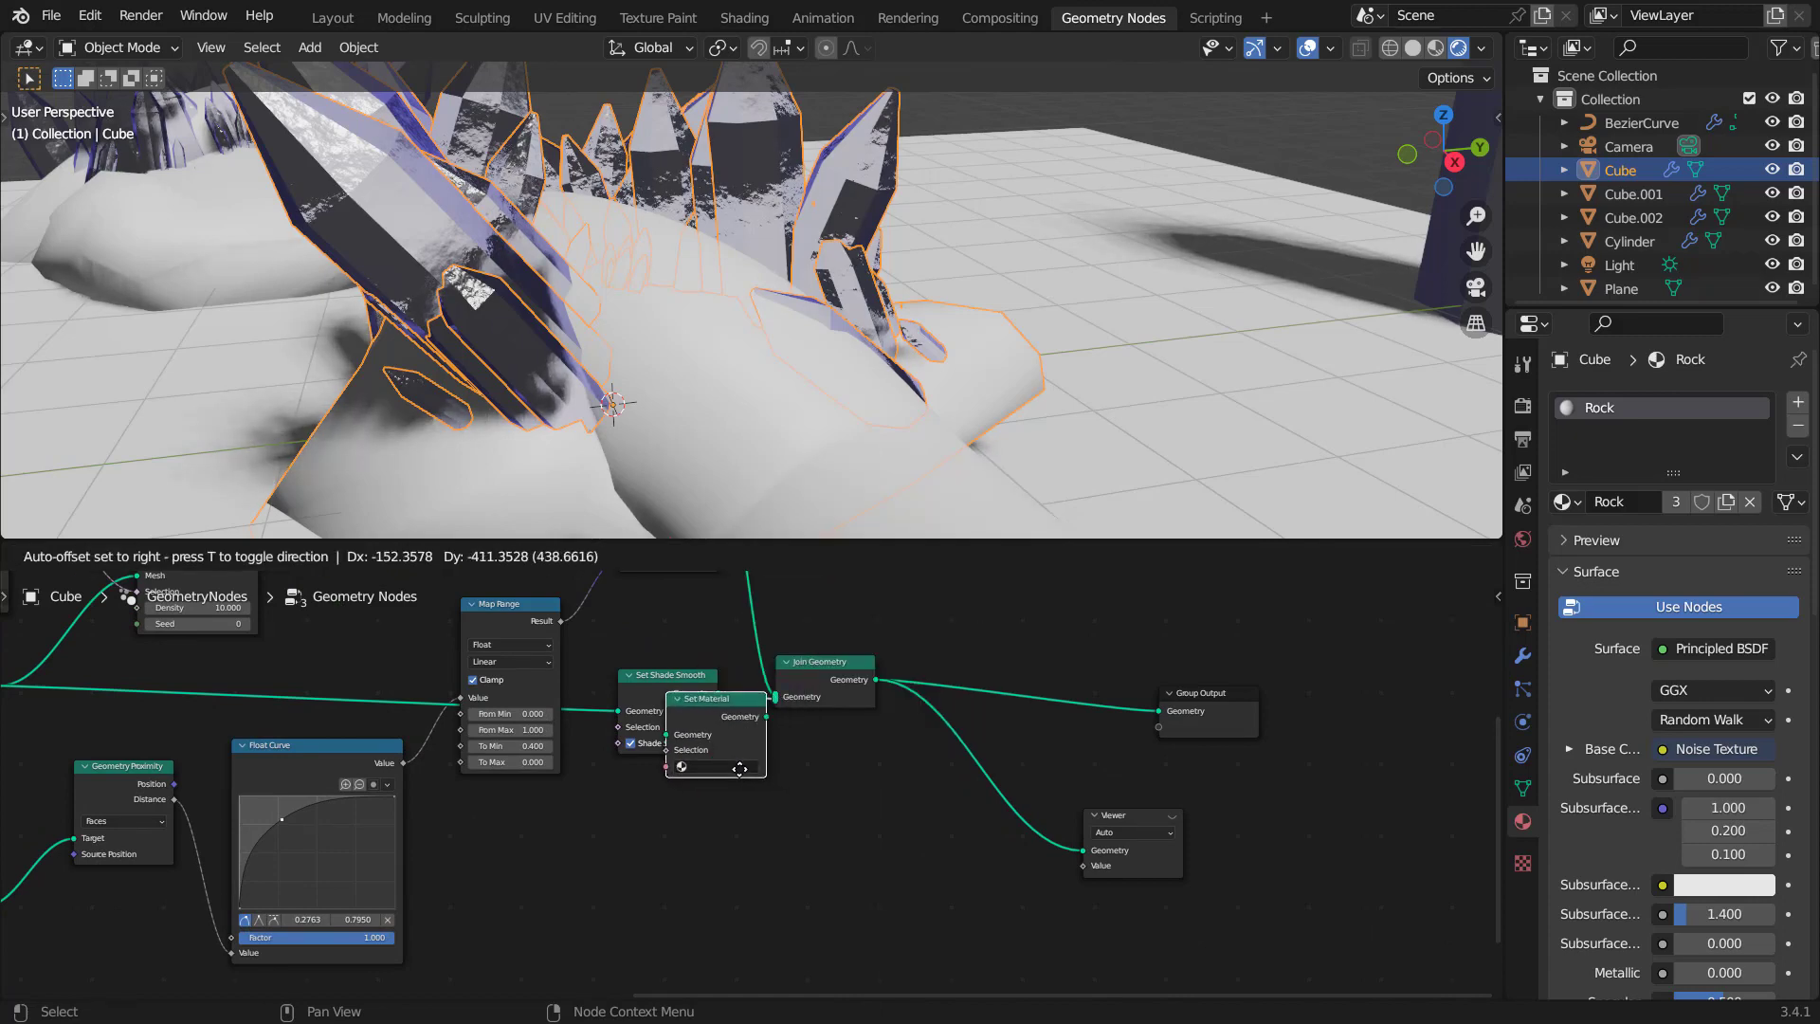
{"action": "left_click", "coordinate": [839, 764]}
{"action": "scroll", "coordinate": [826, 760], "scroll_direction": "up", "scroll_amount": 2}
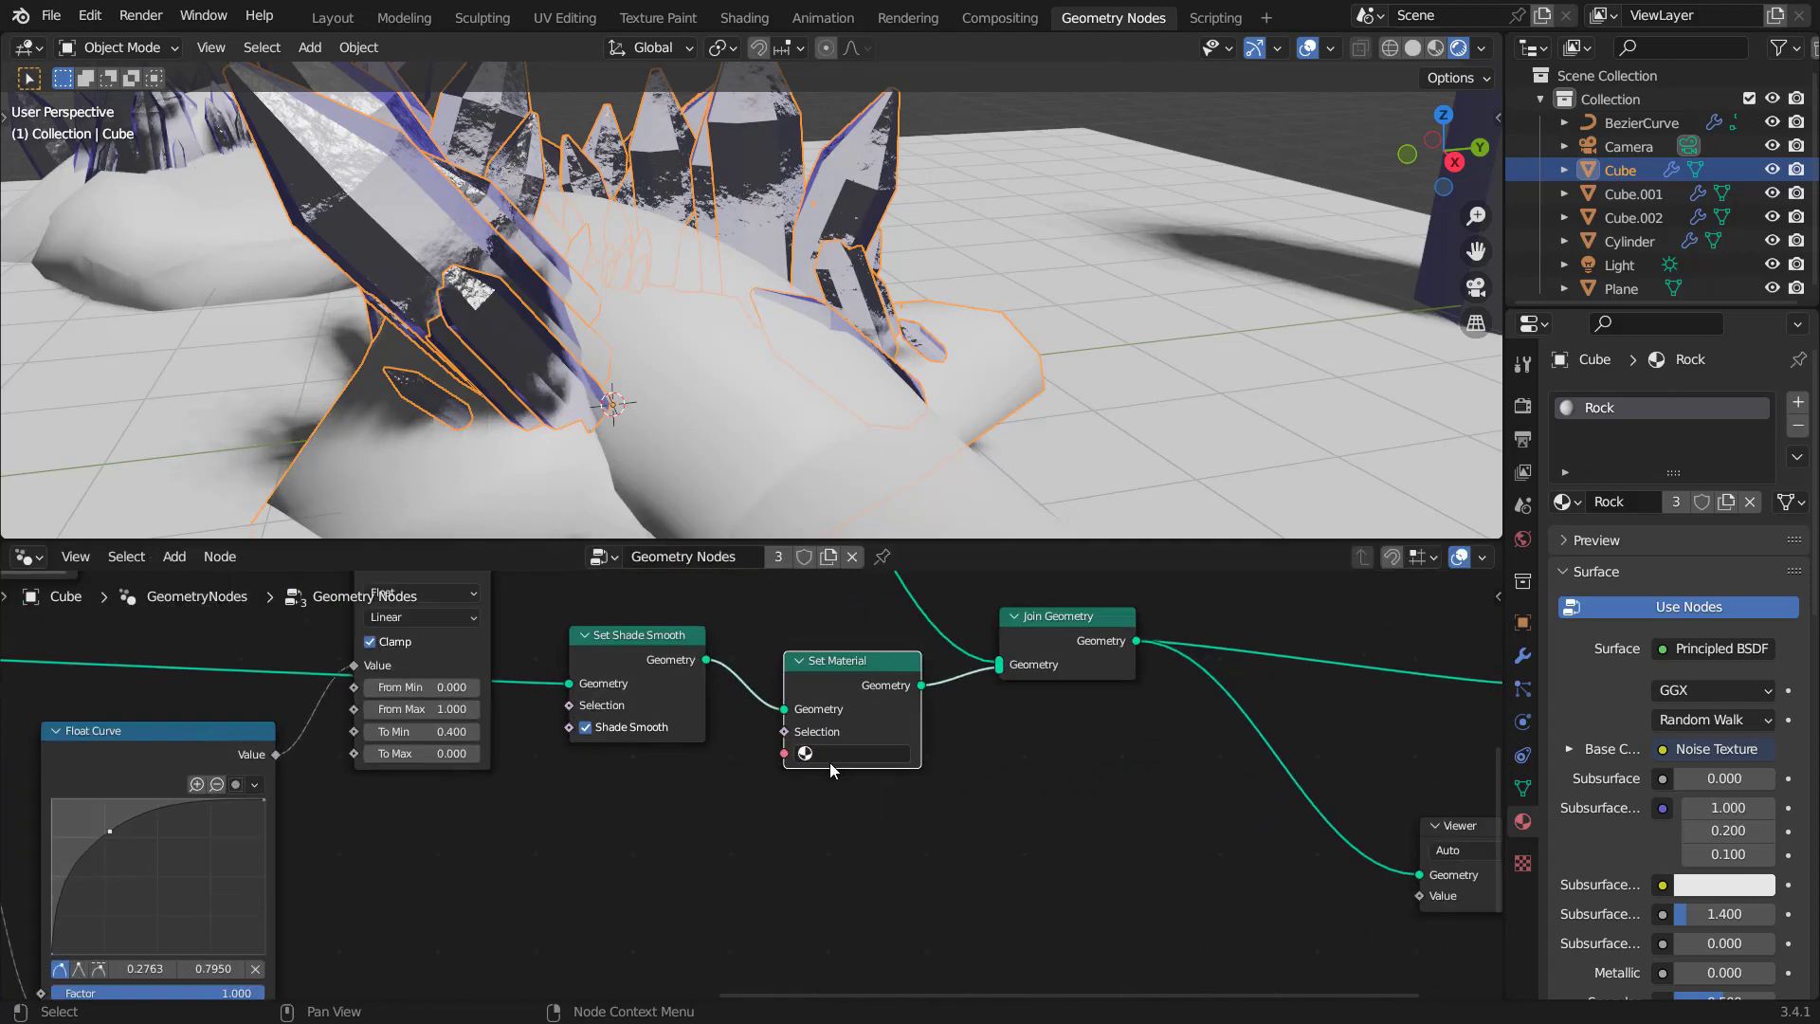
{"action": "left_click", "coordinate": [861, 752]}
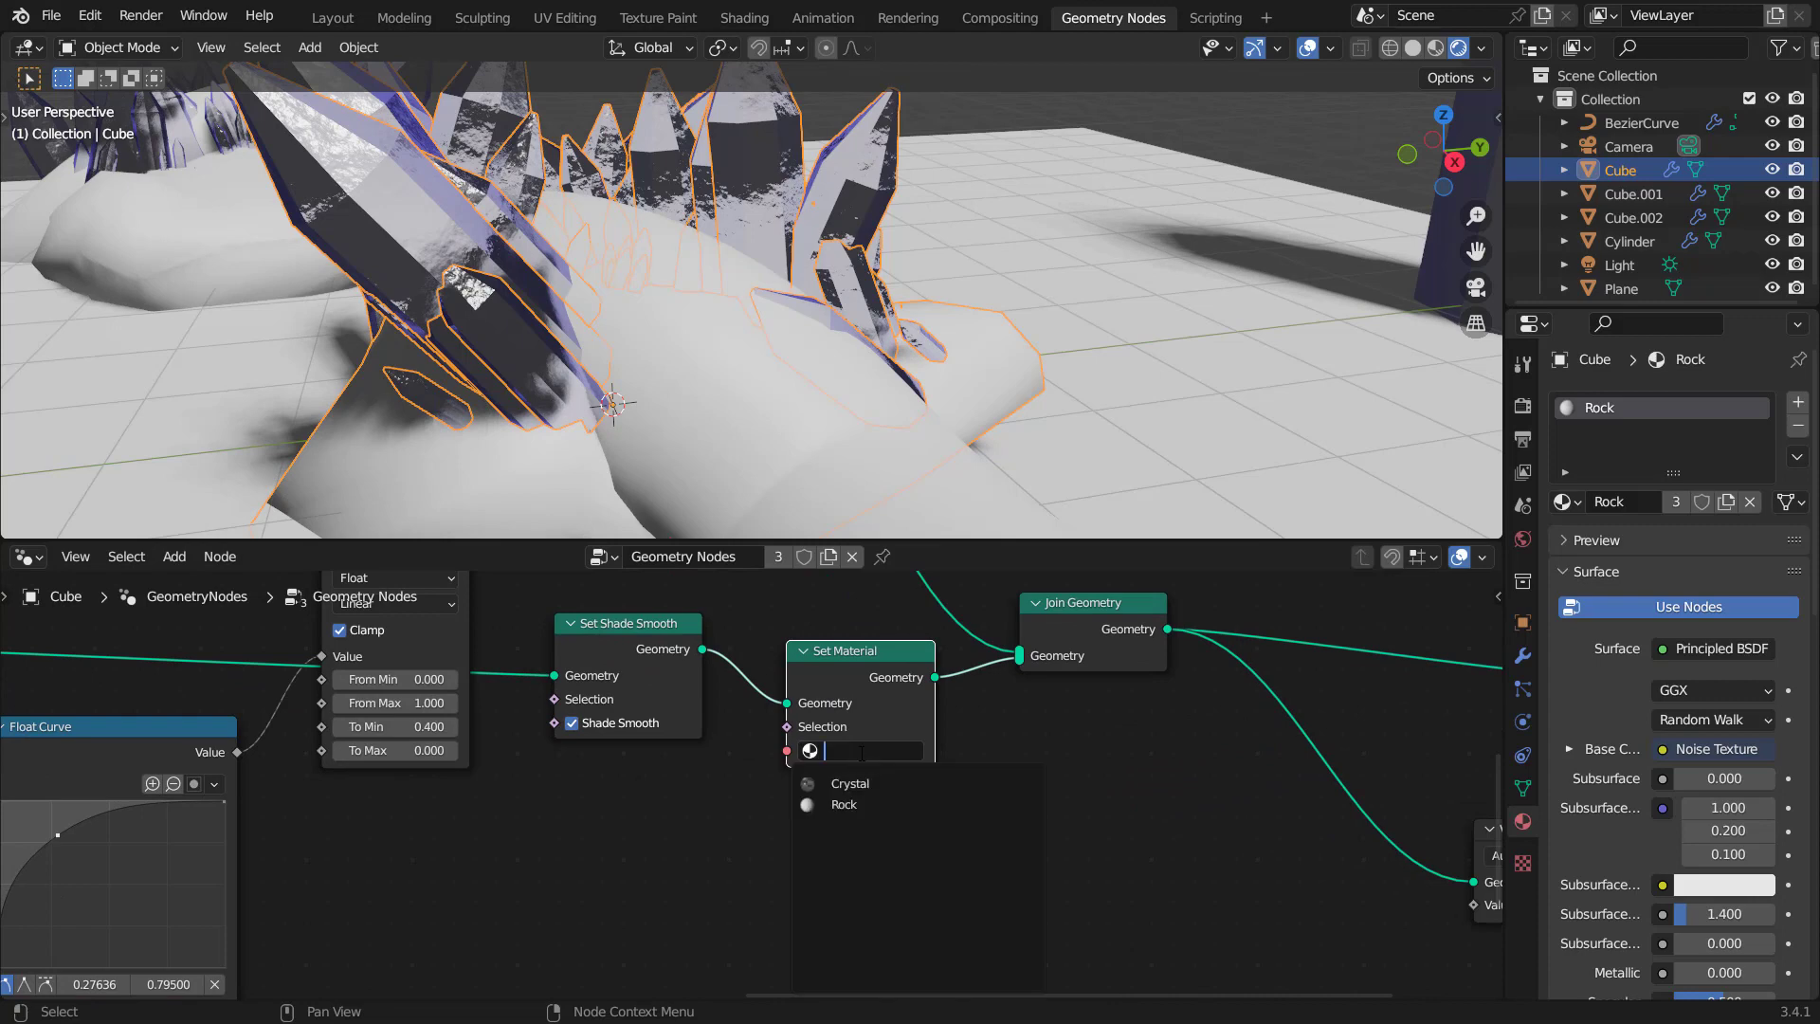
{"action": "left_click", "coordinate": [844, 804]}
Switch the node area back to the Shader Editor with the Rock material's nodes in view.
{"action": "left_click", "coordinate": [28, 556]}
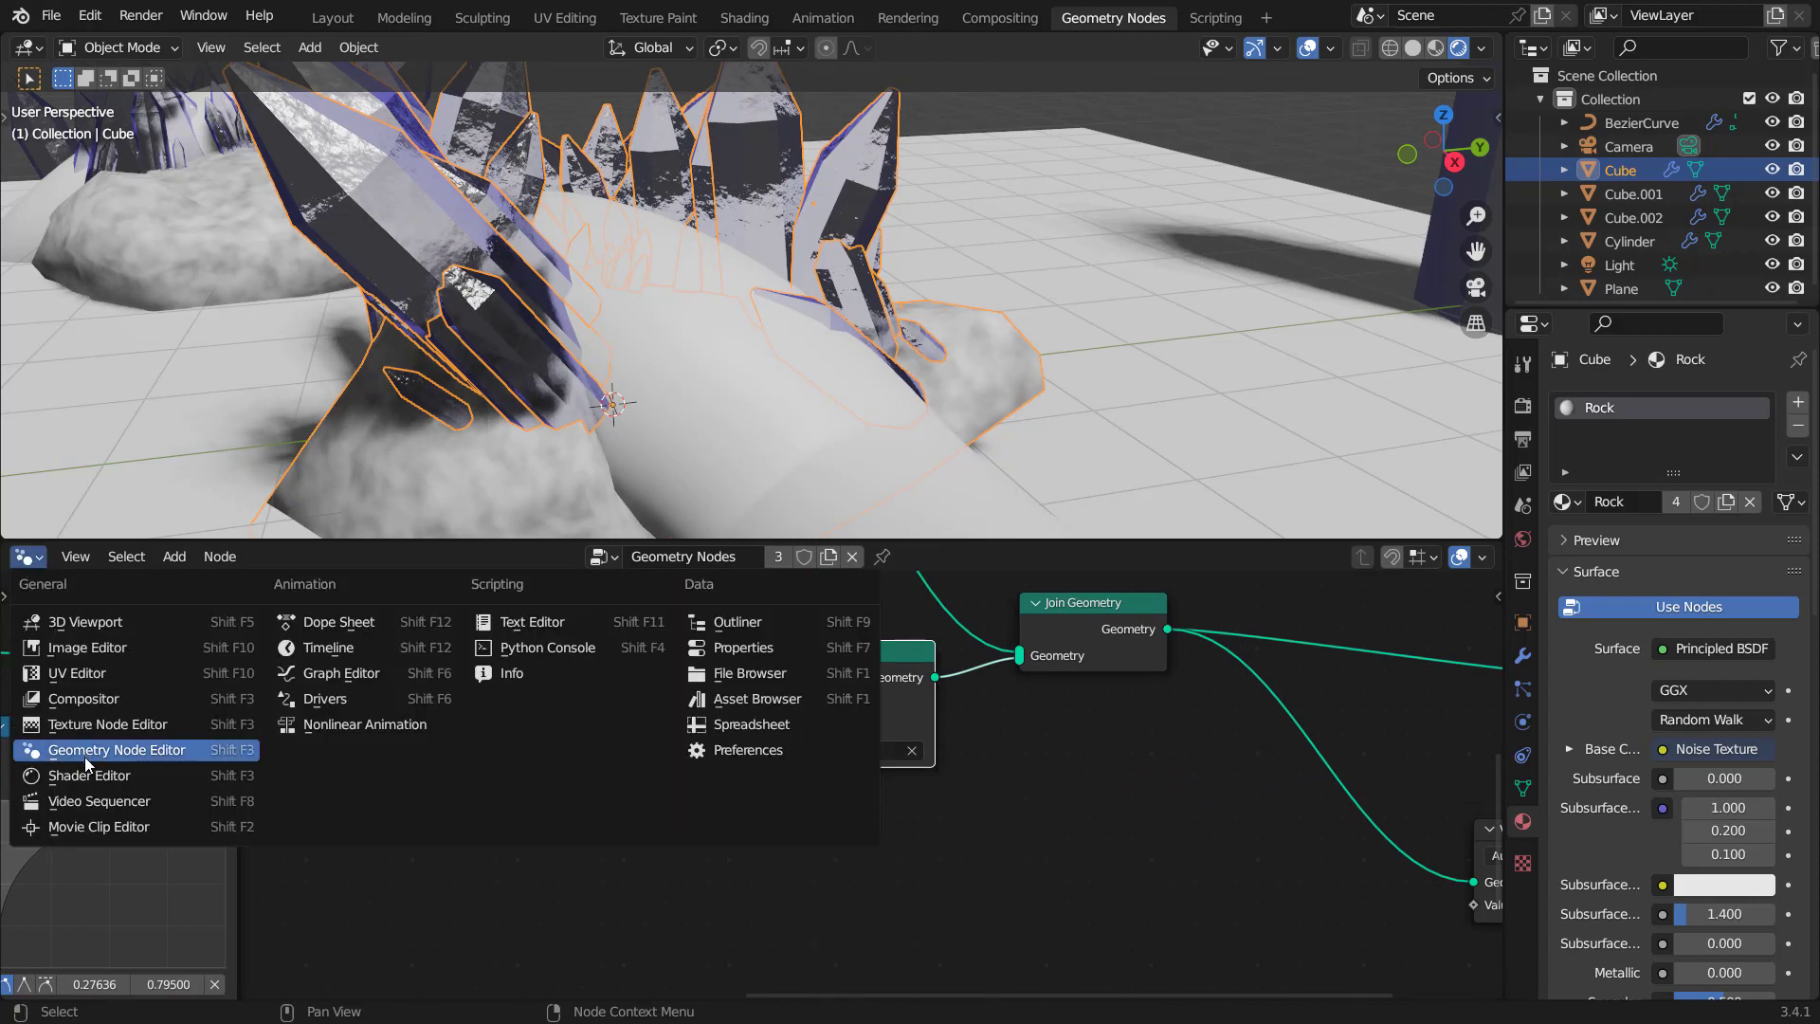
{"action": "left_click", "coordinate": [164, 766]}
{"action": "middle_click_drag", "start_coordinate": [509, 350], "coordinate": [679, 314], "text": "shift"}
{"action": "scroll", "coordinate": [419, 777], "scroll_direction": "down", "scroll_amount": 7}
{"action": "middle_click_drag", "start_coordinate": [419, 777], "coordinate": [976, 774]}
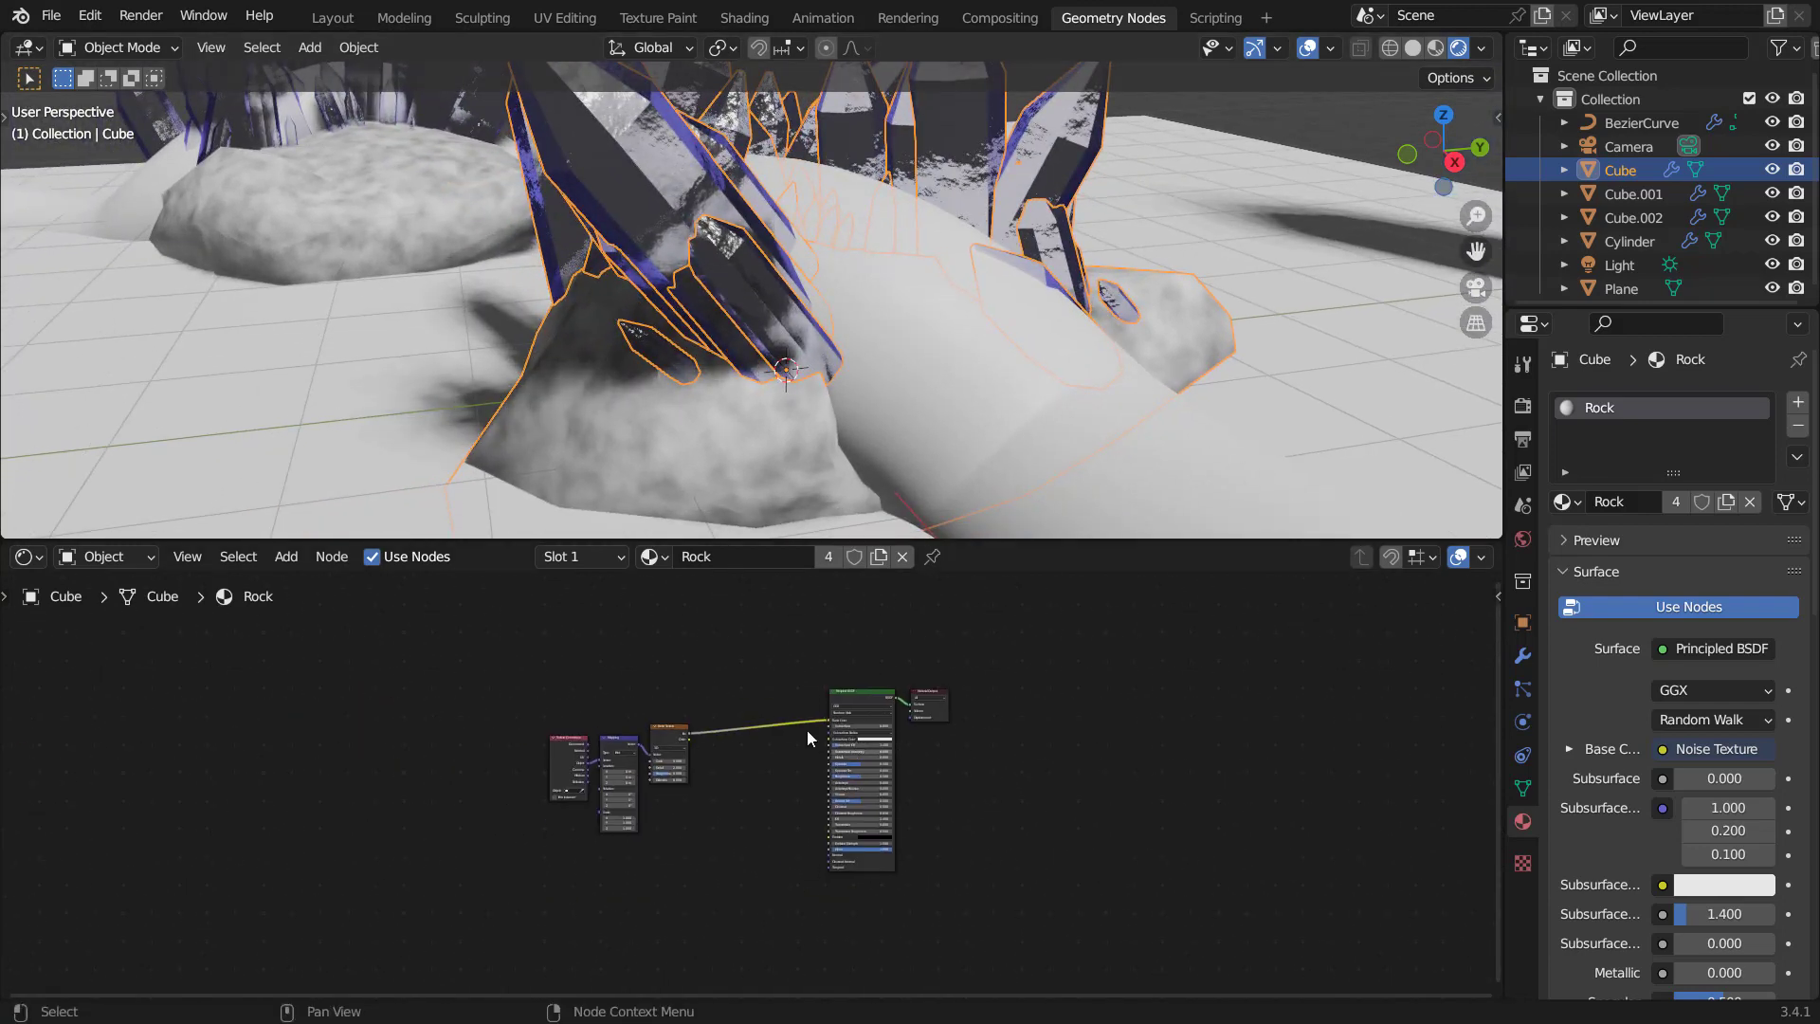
Insert a ColorRamp node between the Noise Texture's Fac output and the Principled BSDF's Base Color.
{"action": "scroll", "coordinate": [806, 730], "scroll_direction": "up", "scroll_amount": 17}
{"action": "middle_click_drag", "start_coordinate": [703, 711], "coordinate": [810, 681]}
{"action": "key", "text": "shift+a"}
{"action": "type", "text": "co"}
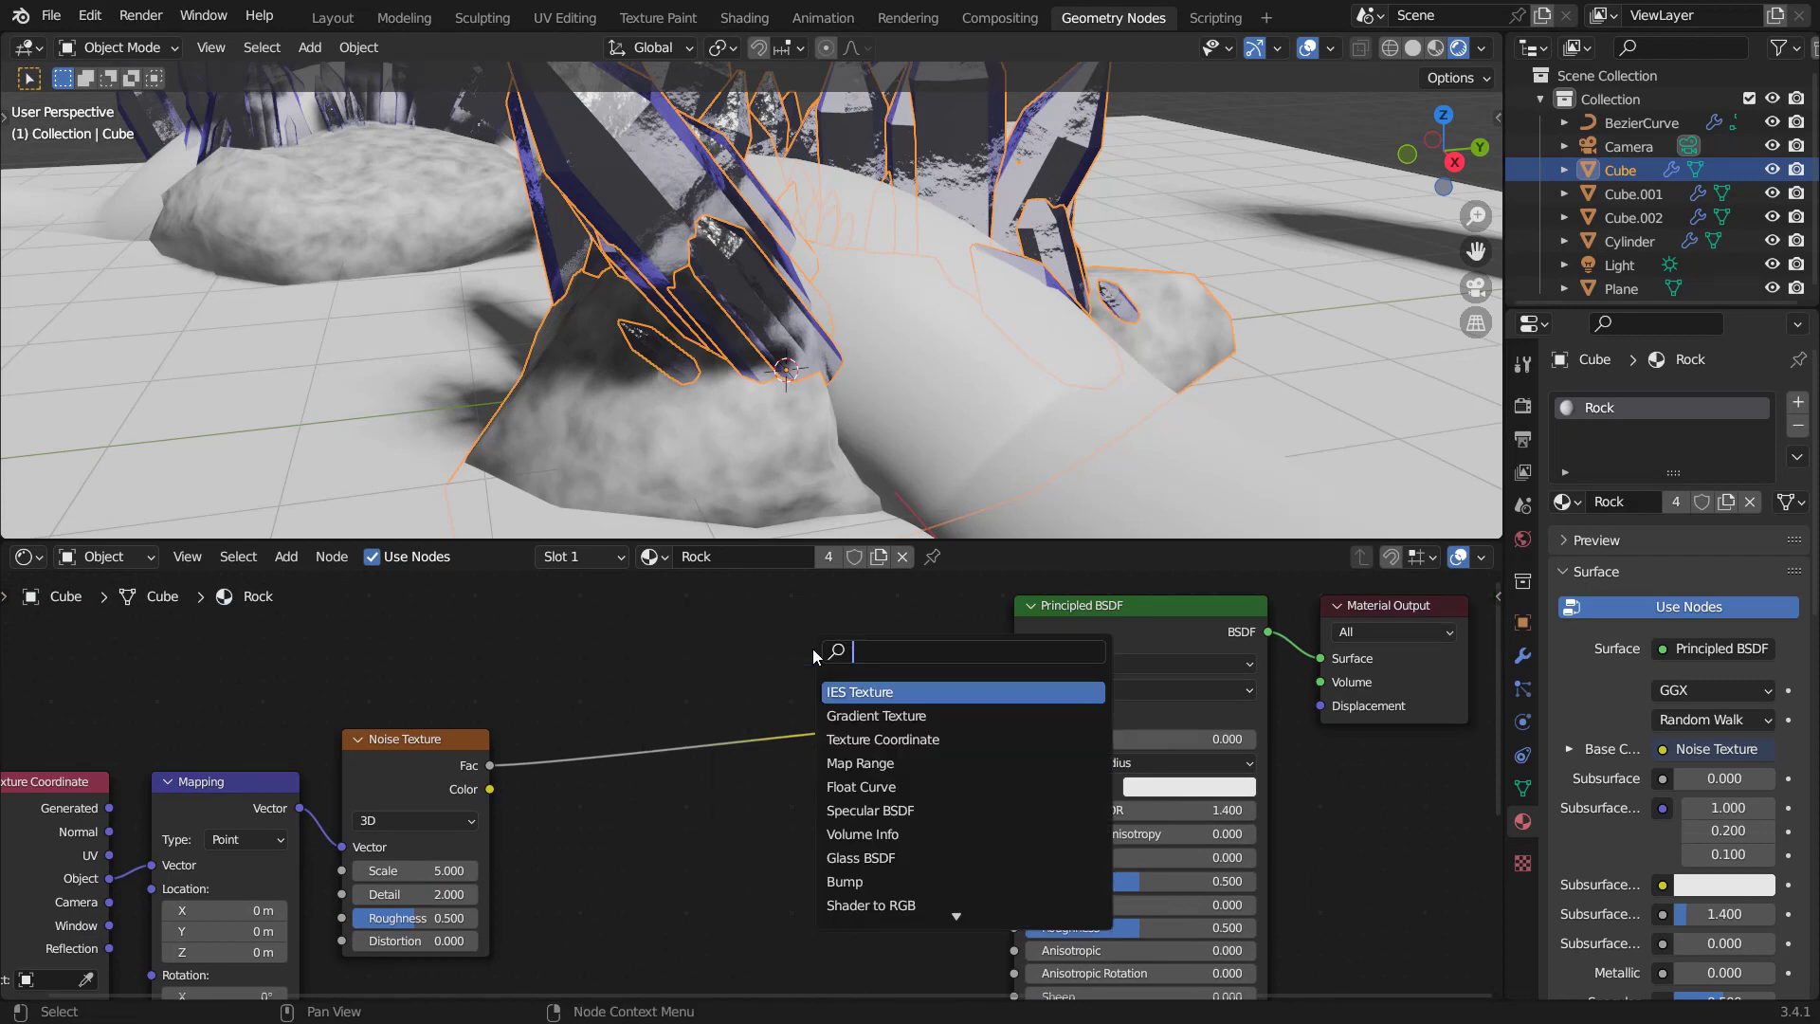
{"action": "type", "text": "lor"}
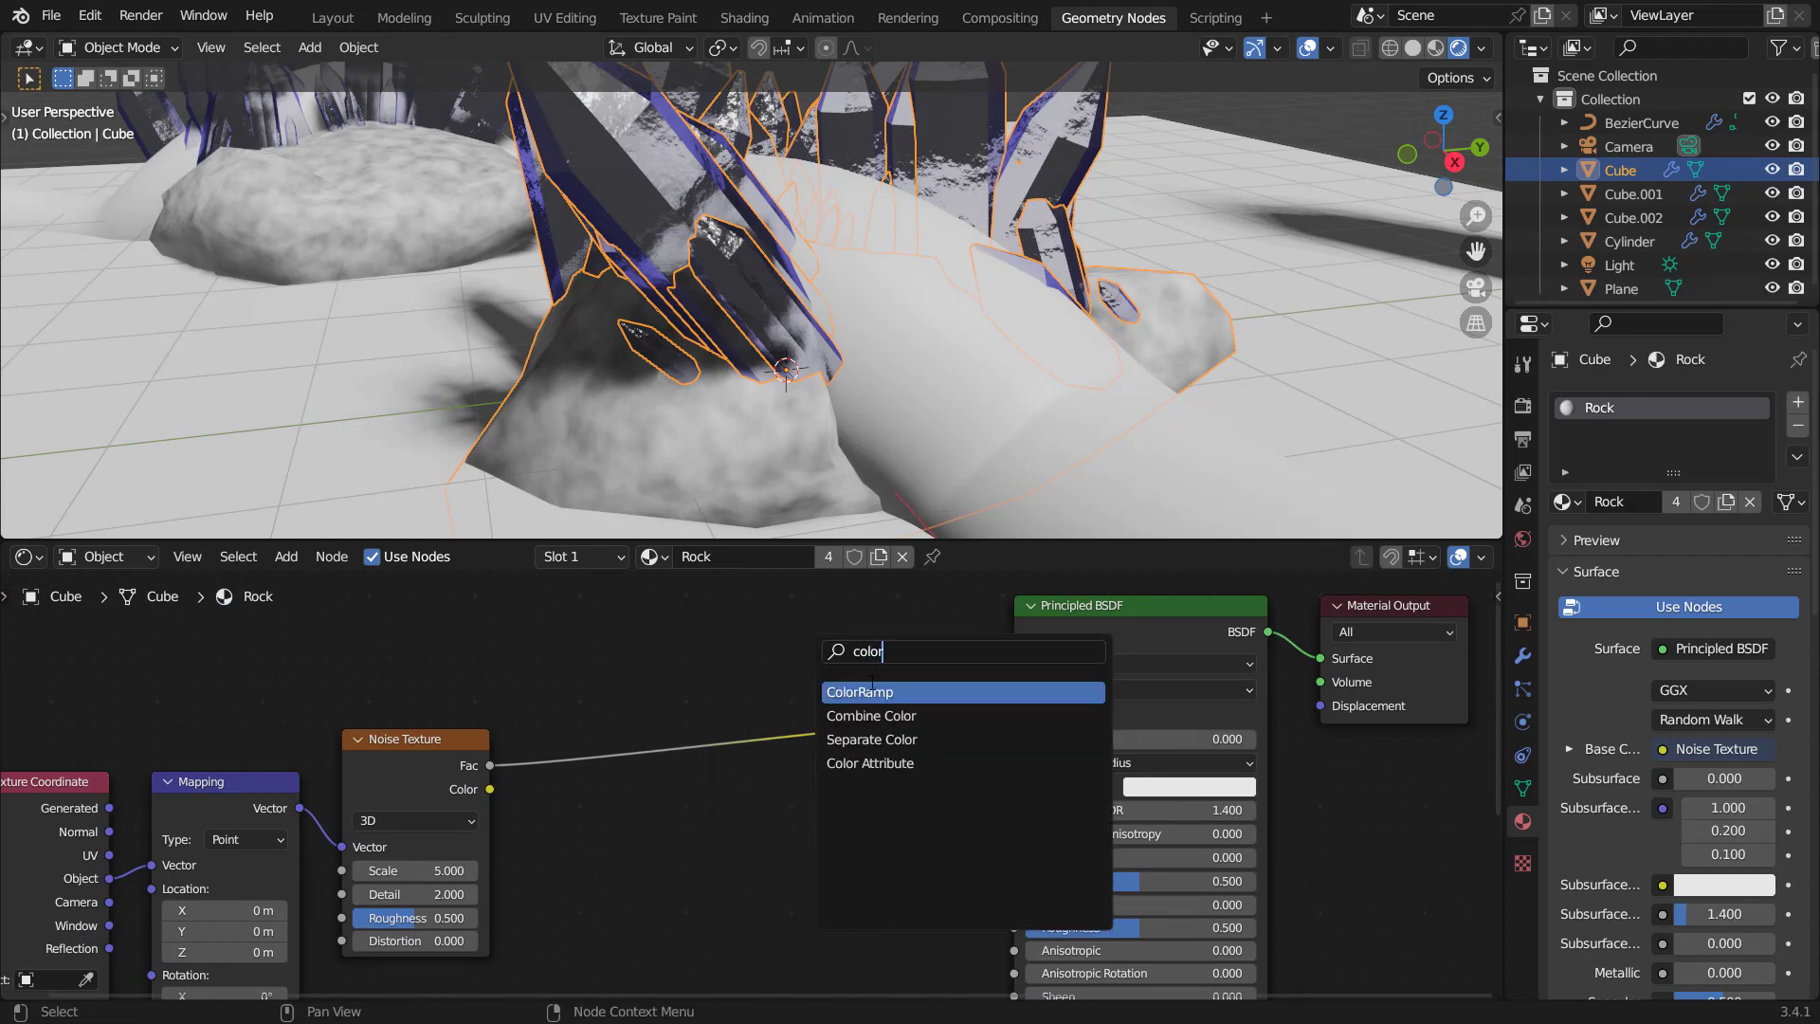
{"action": "key", "text": "Return"}
{"action": "left_click", "coordinate": [703, 701]}
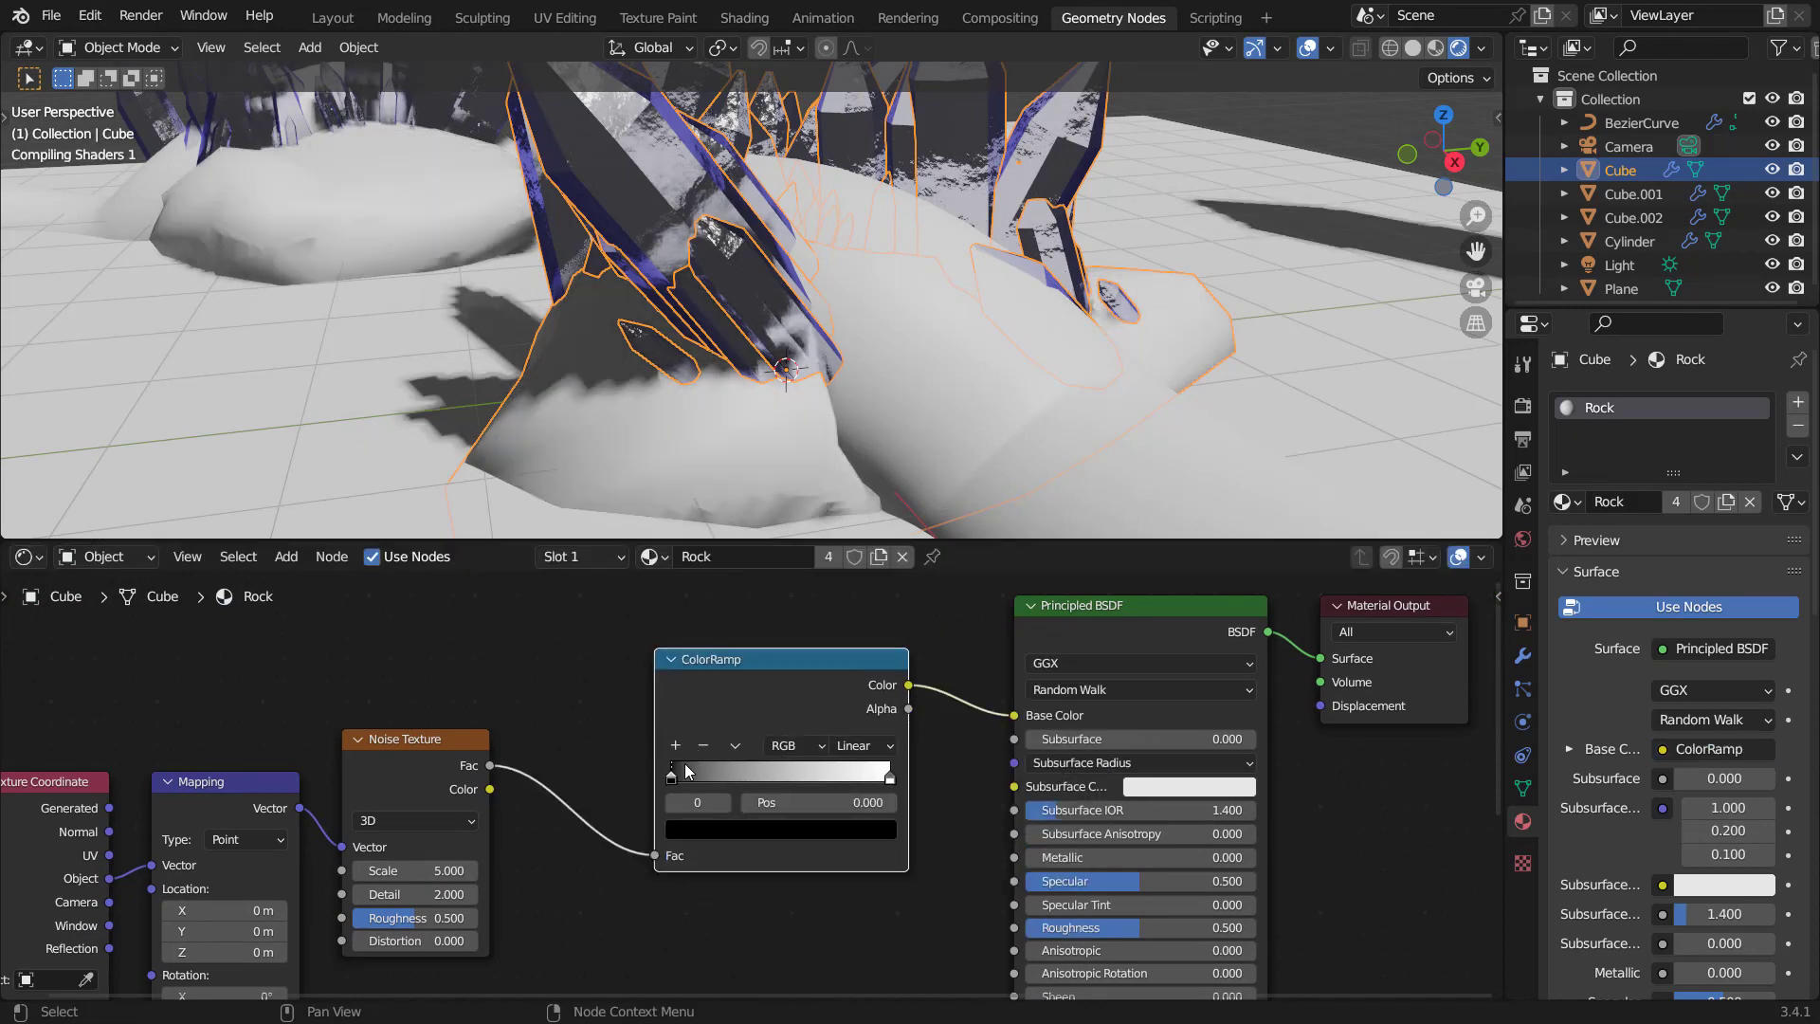
Darken the ColorRamp by moving its black stop to 0.476 and changing its white stop to grey with value about 0.380.
{"action": "left_click_drag", "start_coordinate": [681, 772], "coordinate": [756, 776]}
{"action": "left_click", "coordinate": [889, 778]}
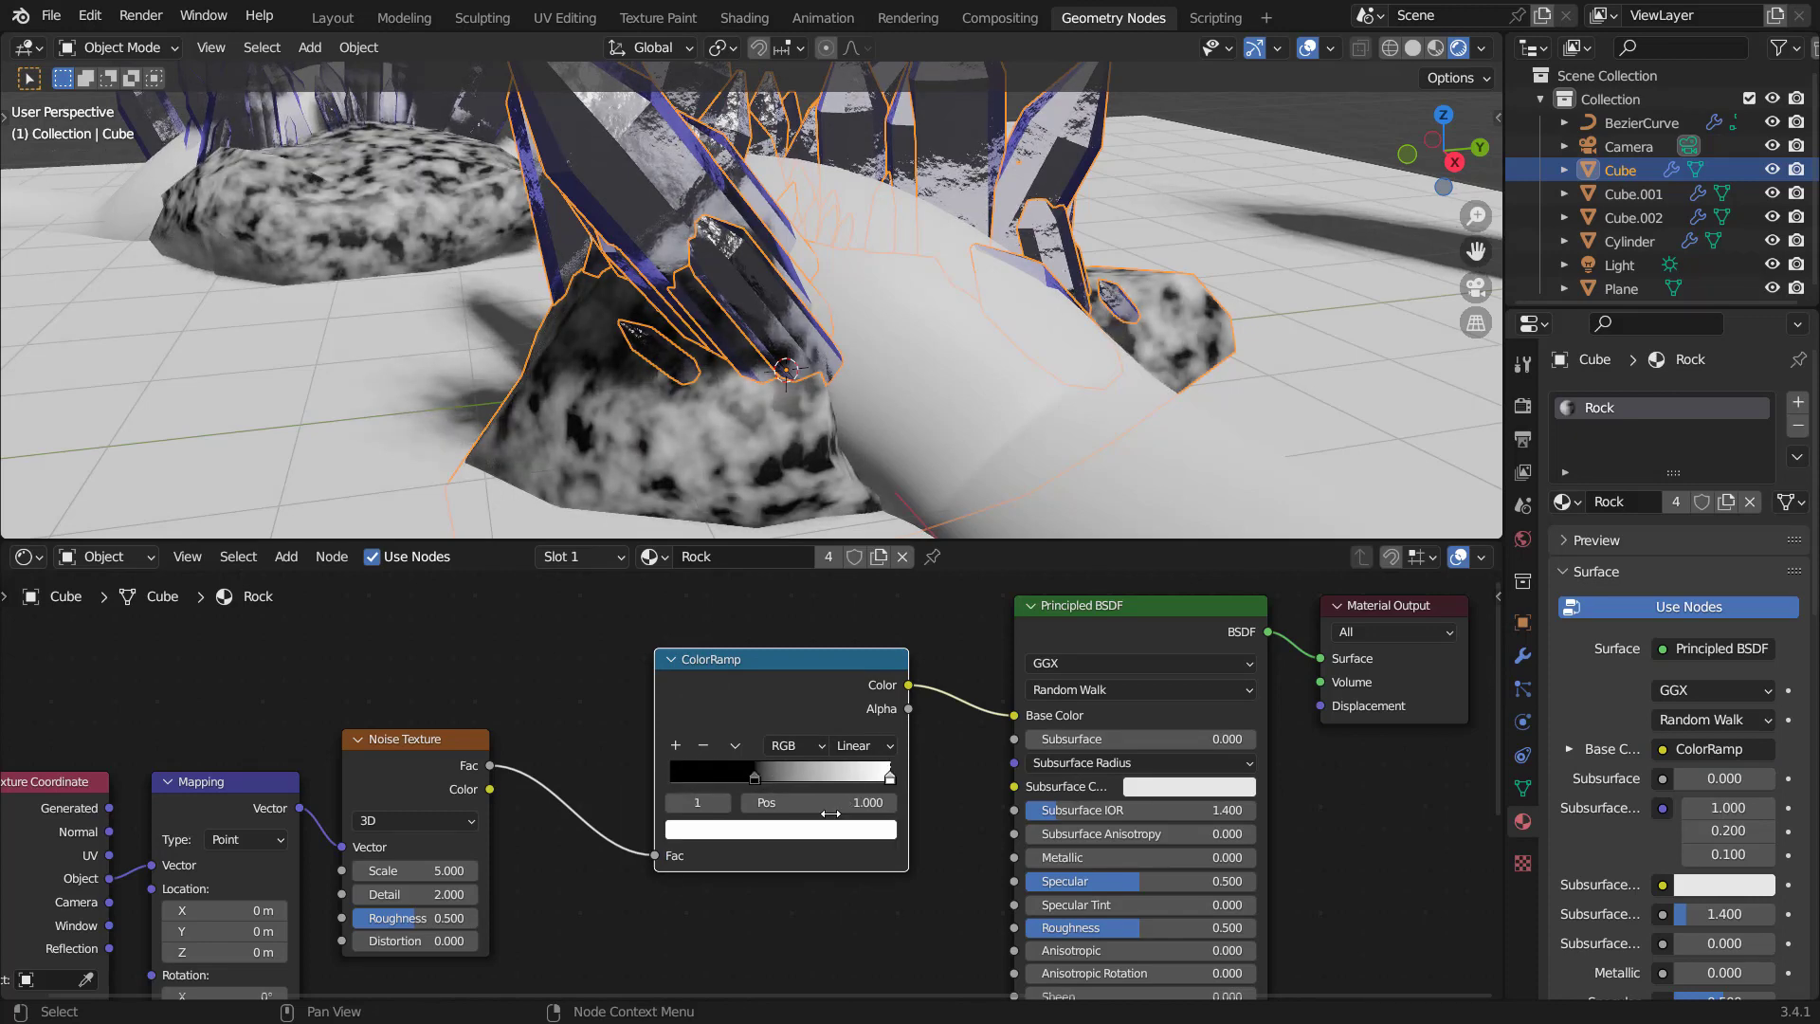
{"action": "left_click", "coordinate": [812, 838]}
{"action": "scroll", "coordinate": [811, 838], "scroll_direction": "down", "scroll_amount": 12}
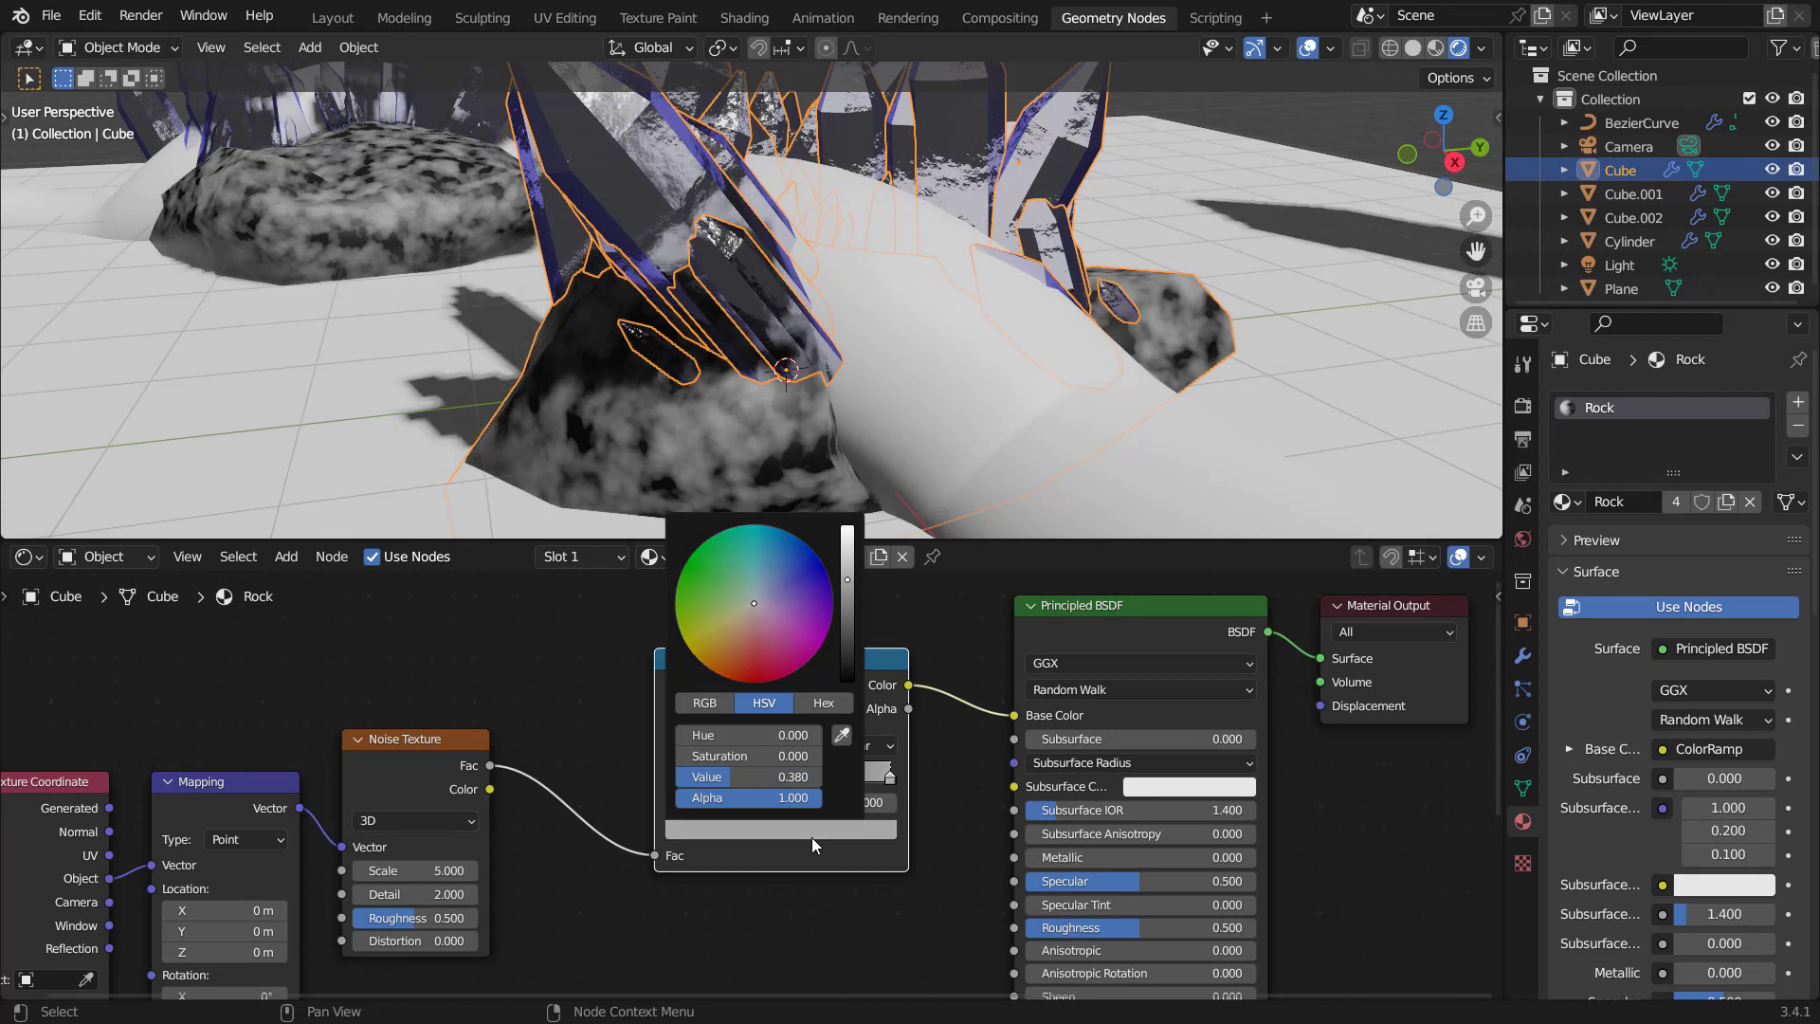
{"action": "left_click", "coordinate": [783, 778]}
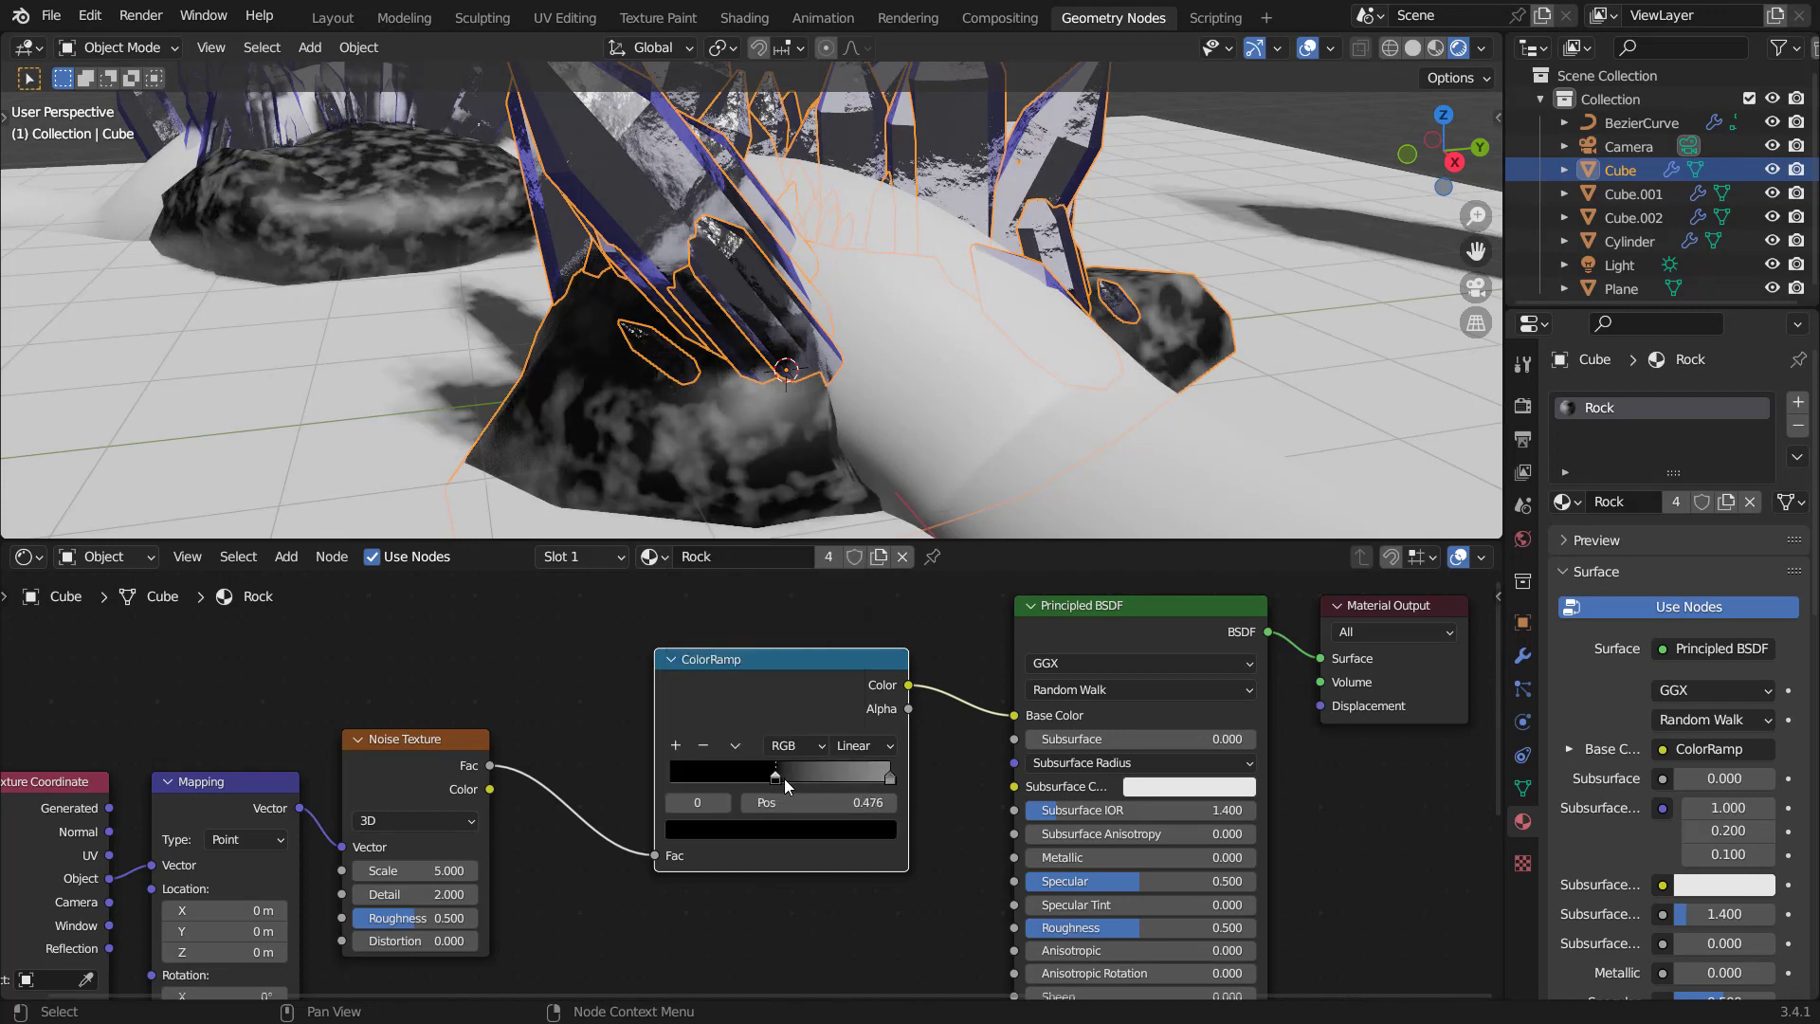
Move the Texture Coordinate and Mapping nodes farther from the Noise Texture to leave room between them.
{"action": "middle_click_drag", "start_coordinate": [488, 719], "coordinate": [690, 654]}
{"action": "key", "text": "g"}
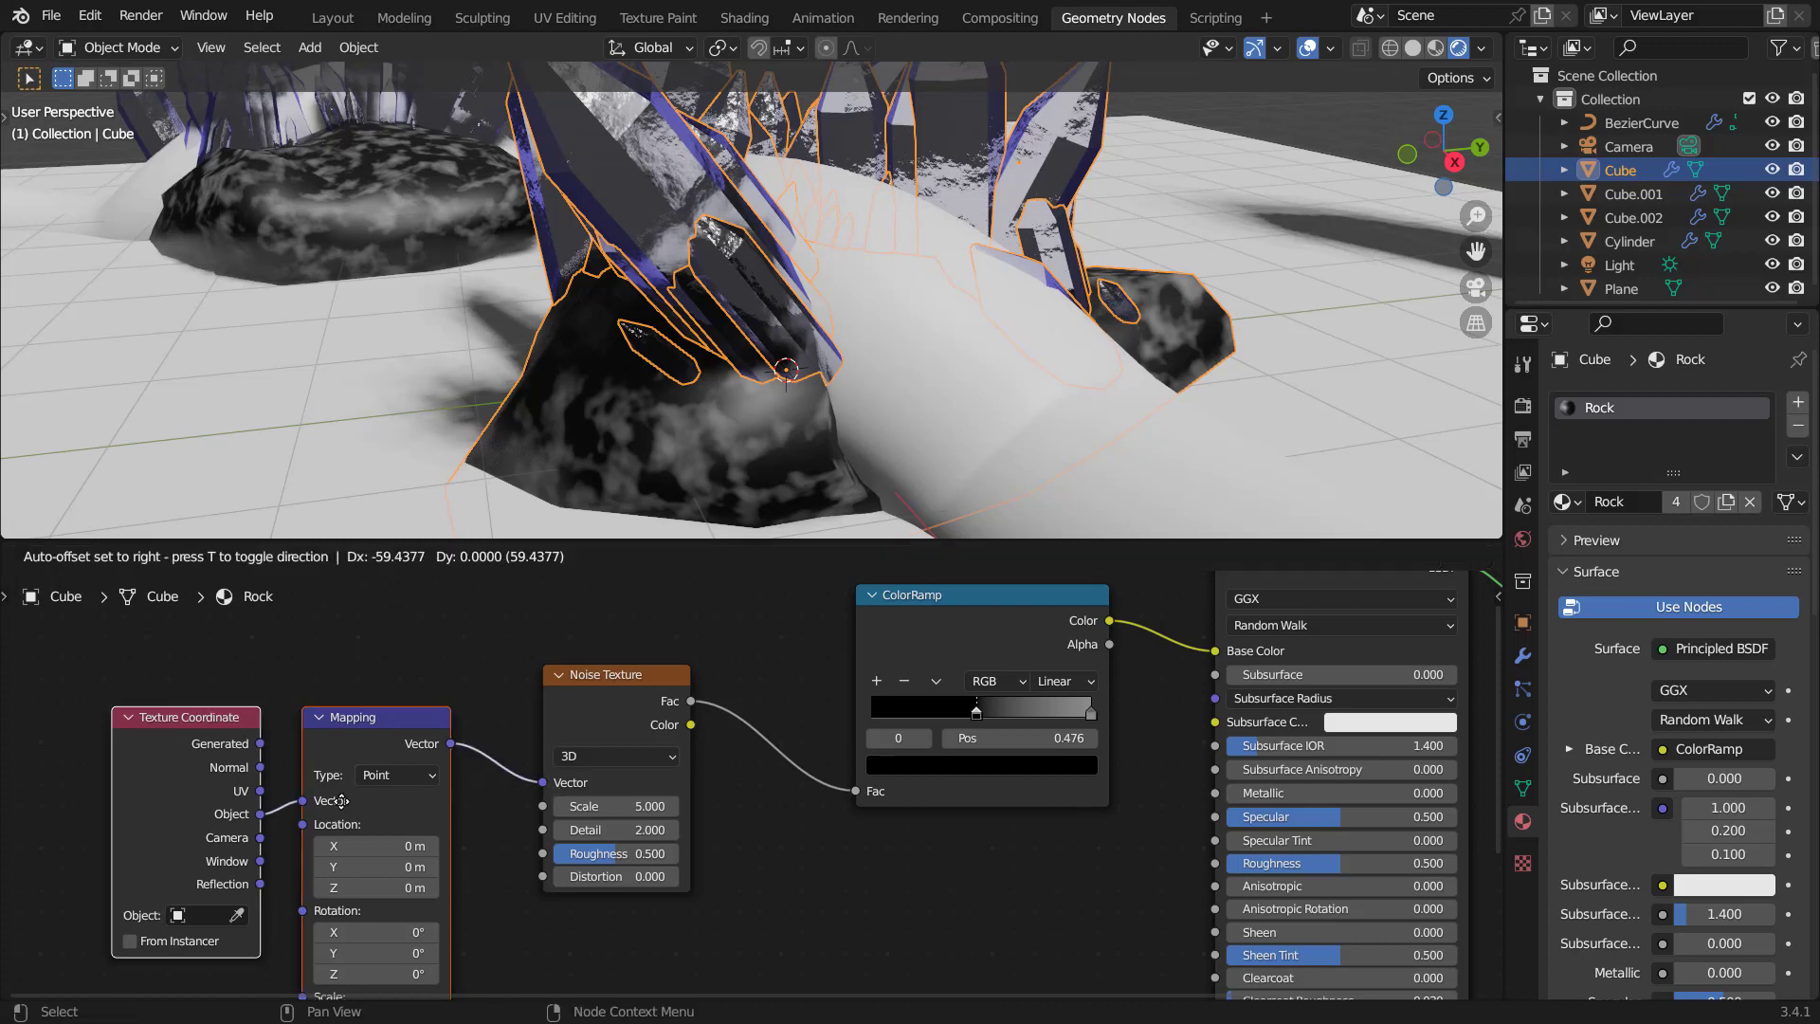
{"action": "left_click", "coordinate": [318, 807]}
{"action": "middle_click_drag", "start_coordinate": [476, 734], "coordinate": [645, 769]}
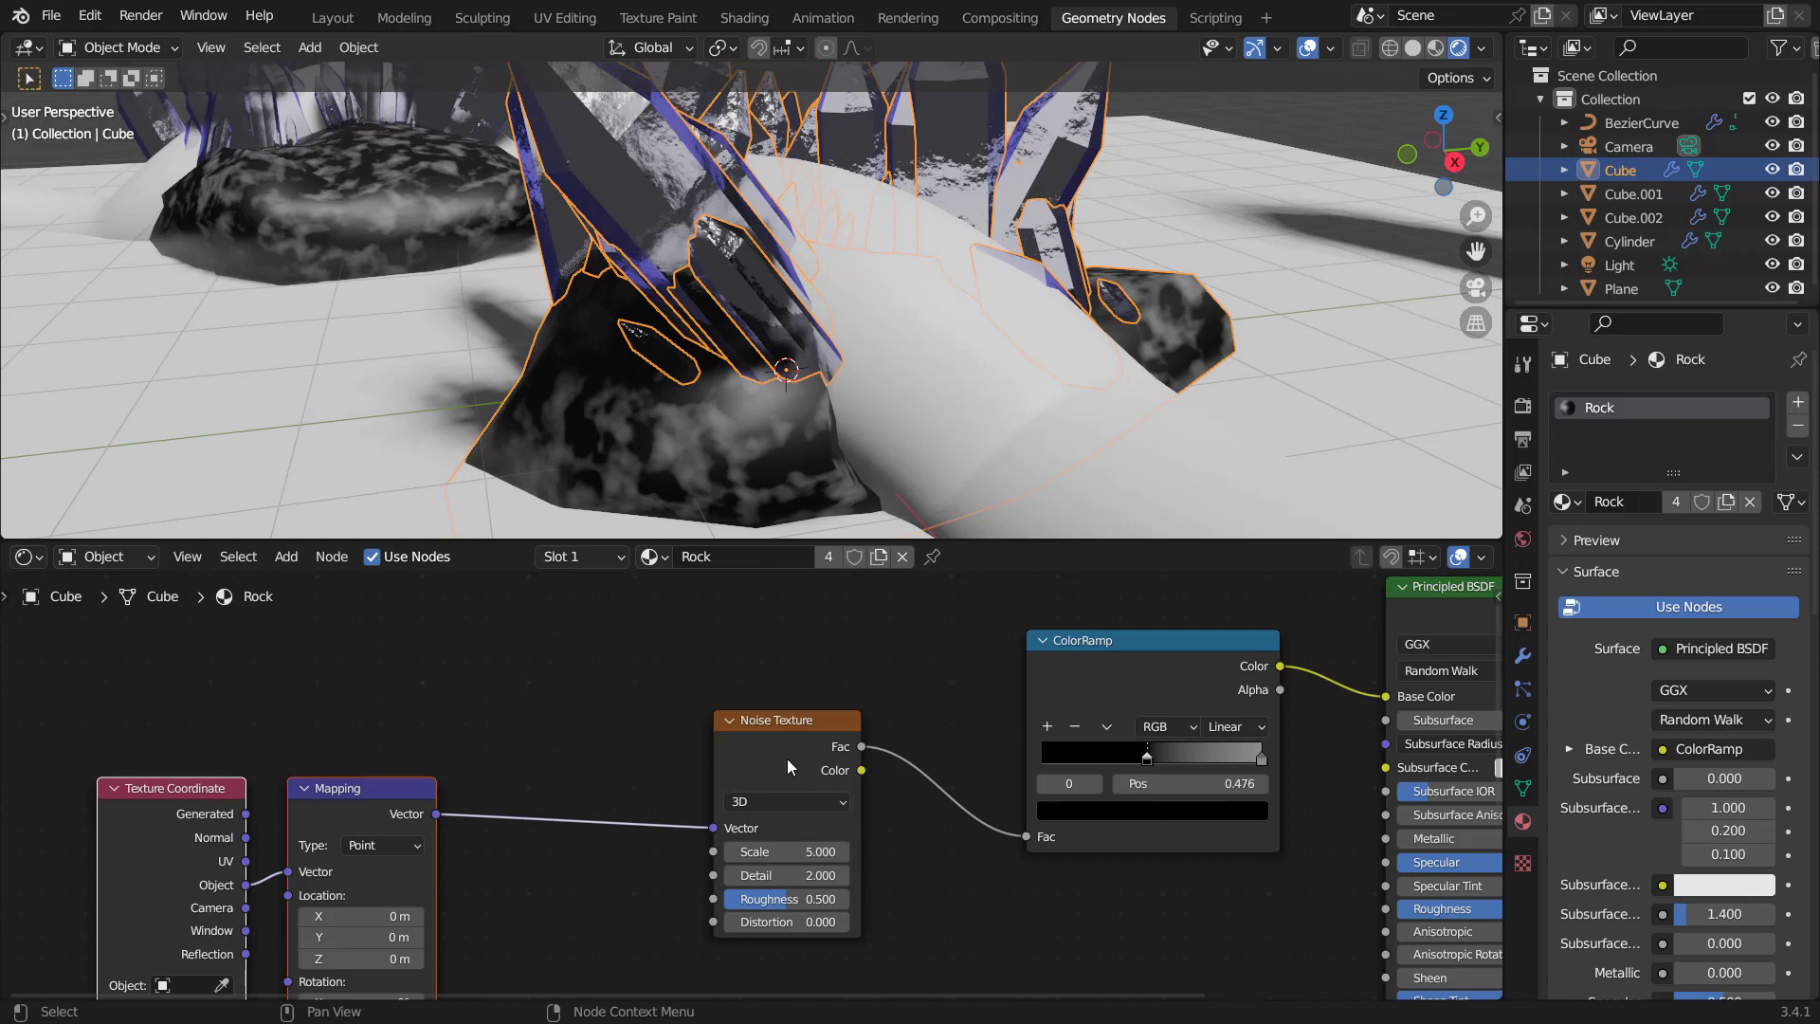
Duplicate the Noise Texture, place the copy above the Mapping node and connect Mapping's Vector output to its Vector input.
{"action": "scroll", "coordinate": [791, 749], "scroll_direction": "up", "scroll_amount": 1}
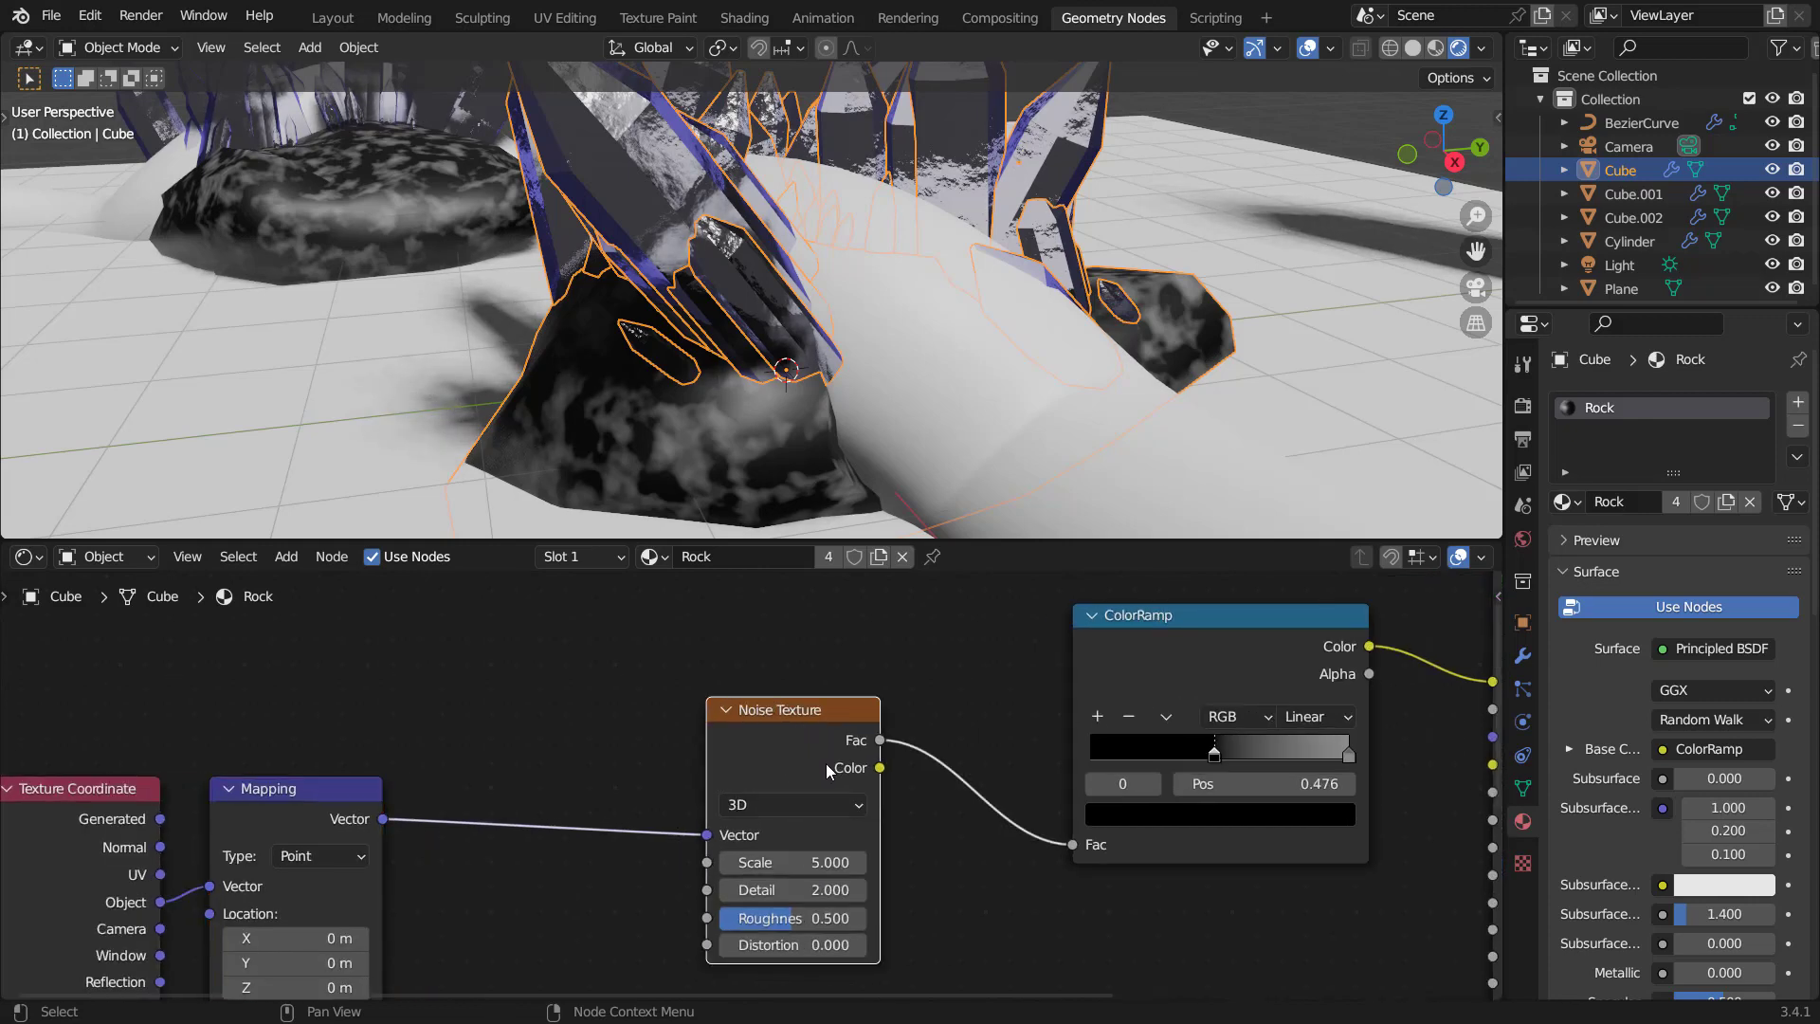
{"action": "key", "text": "shift+d"}
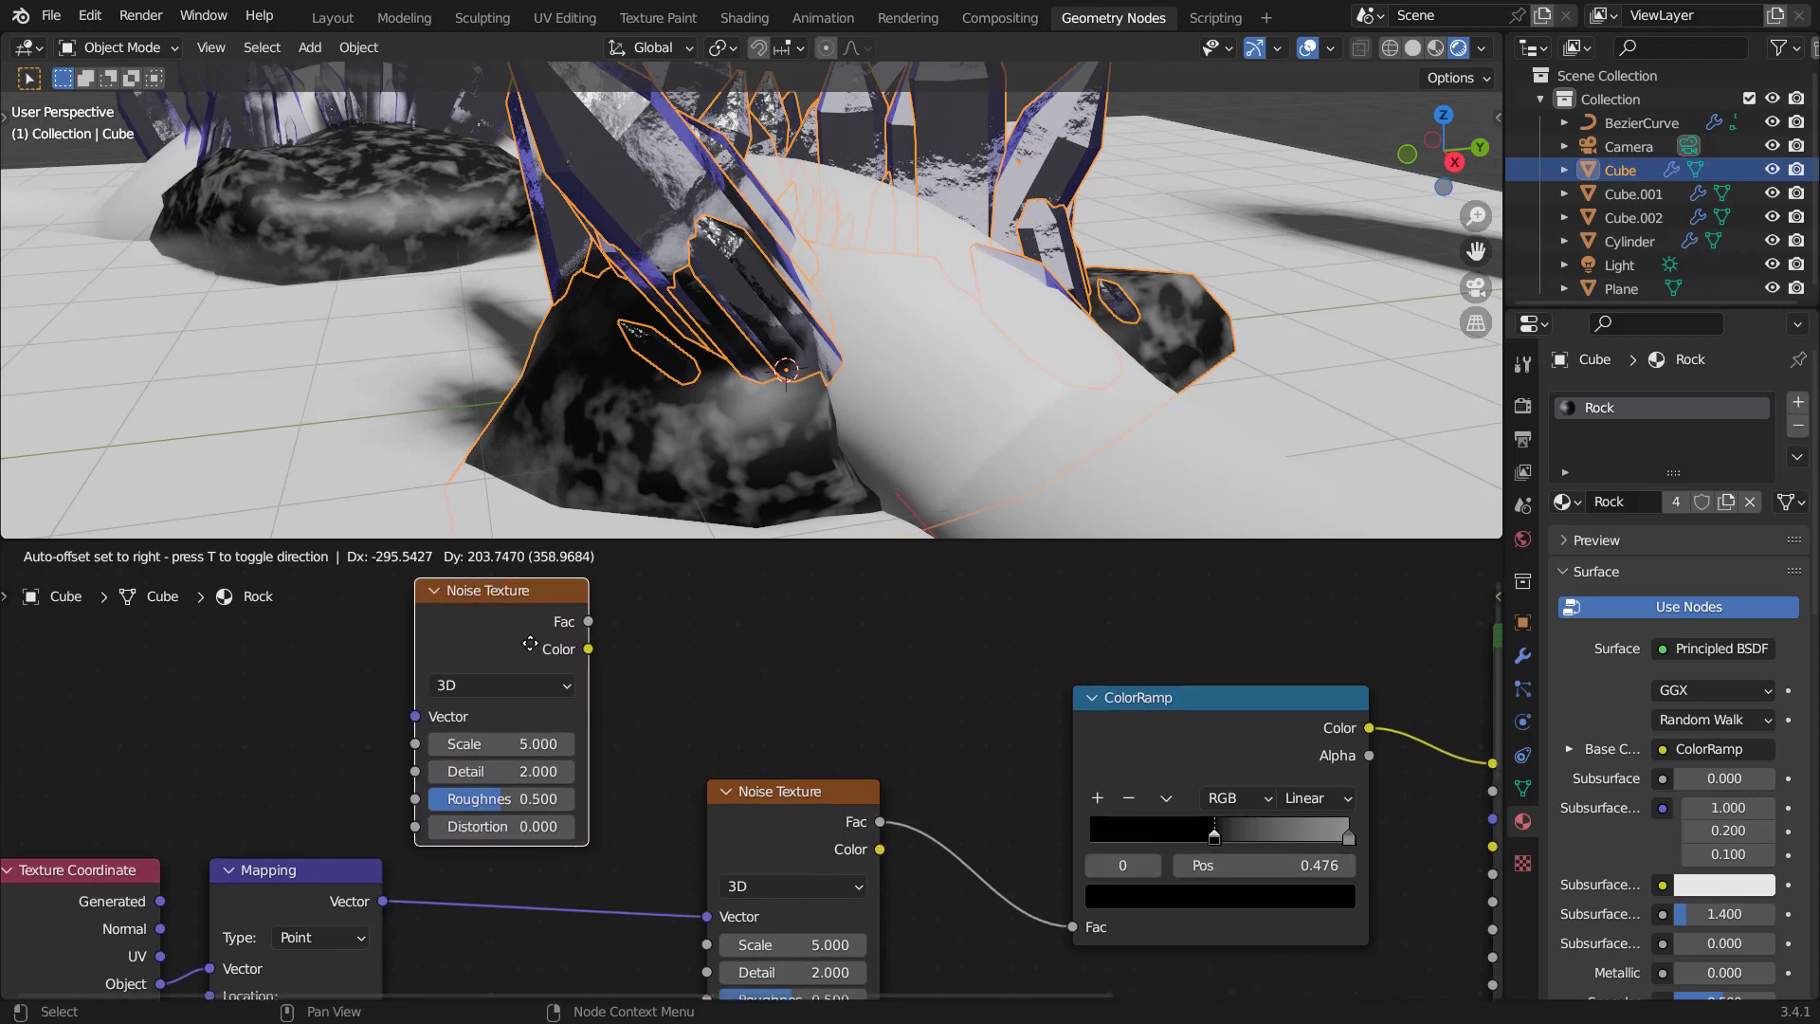
{"action": "left_click", "coordinate": [530, 634]}
{"action": "left_click_drag", "start_coordinate": [383, 901], "coordinate": [414, 716]}
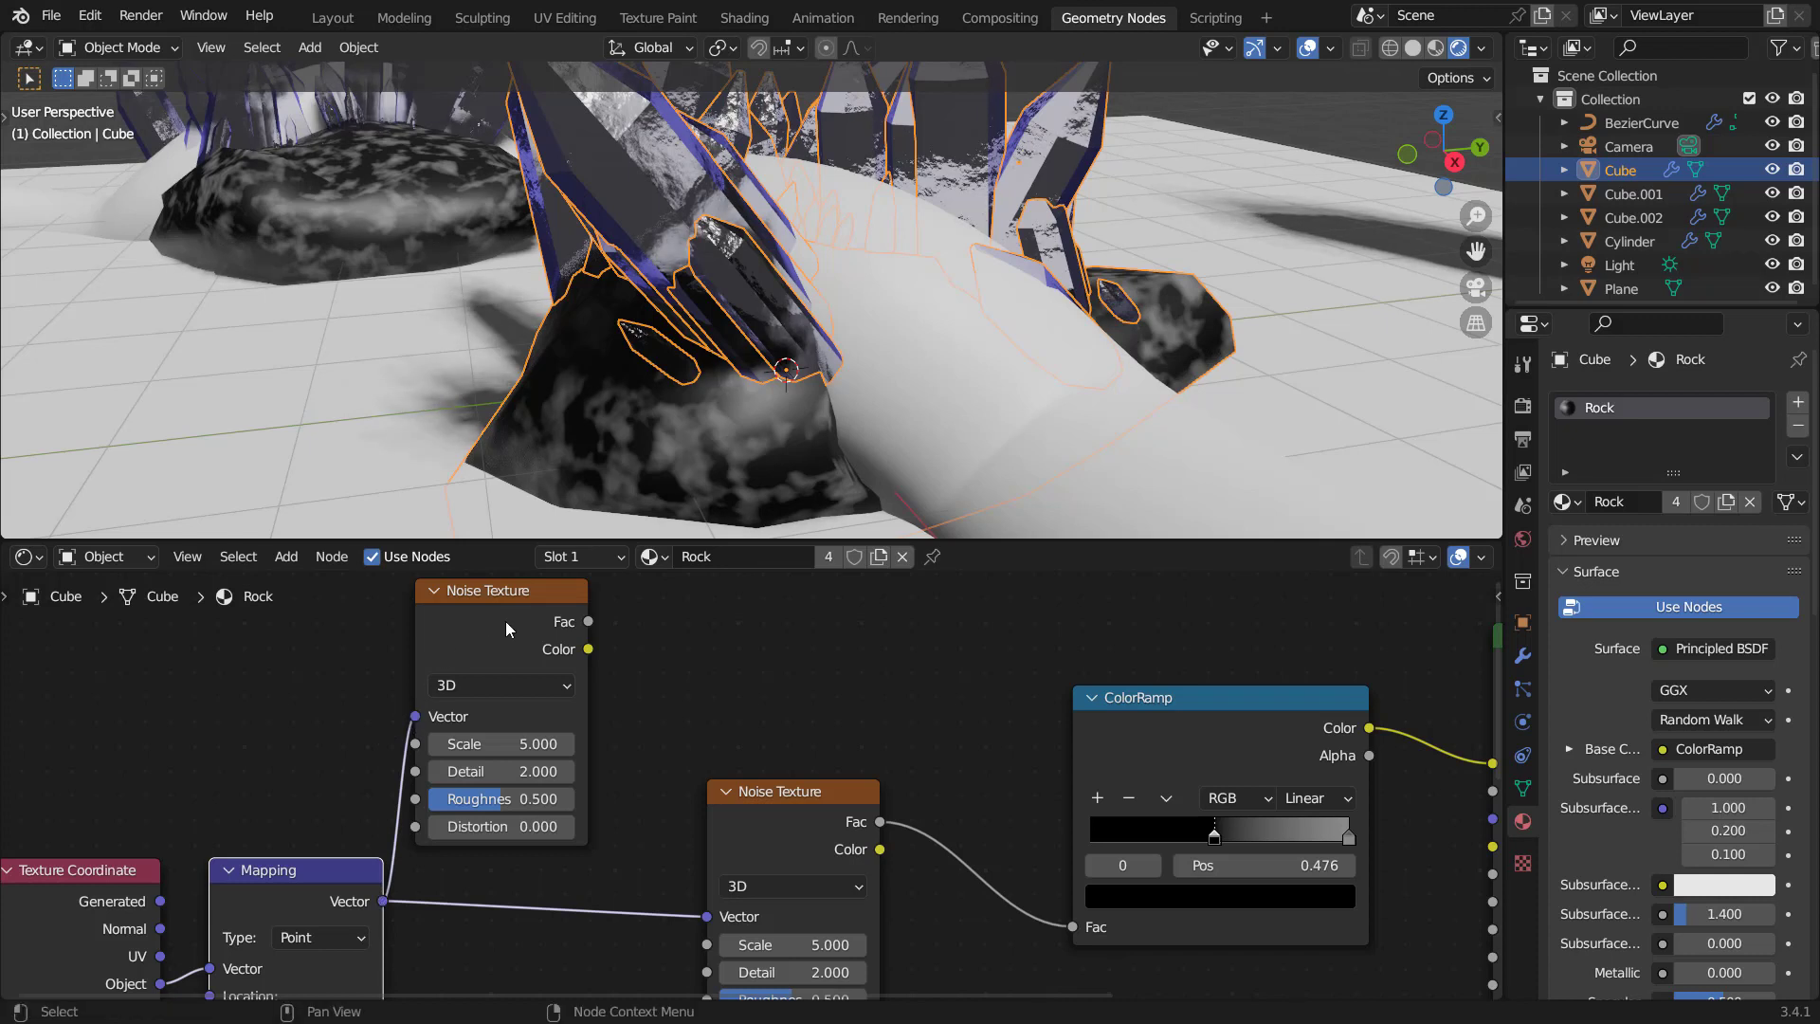
{"action": "left_click_drag", "start_coordinate": [505, 622], "coordinate": [480, 610]}
Add a Mix node beside the duplicated Noise Texture and set its data type to Color.
{"action": "key", "text": "shift+a"}
{"action": "left_click", "coordinate": [733, 650]}
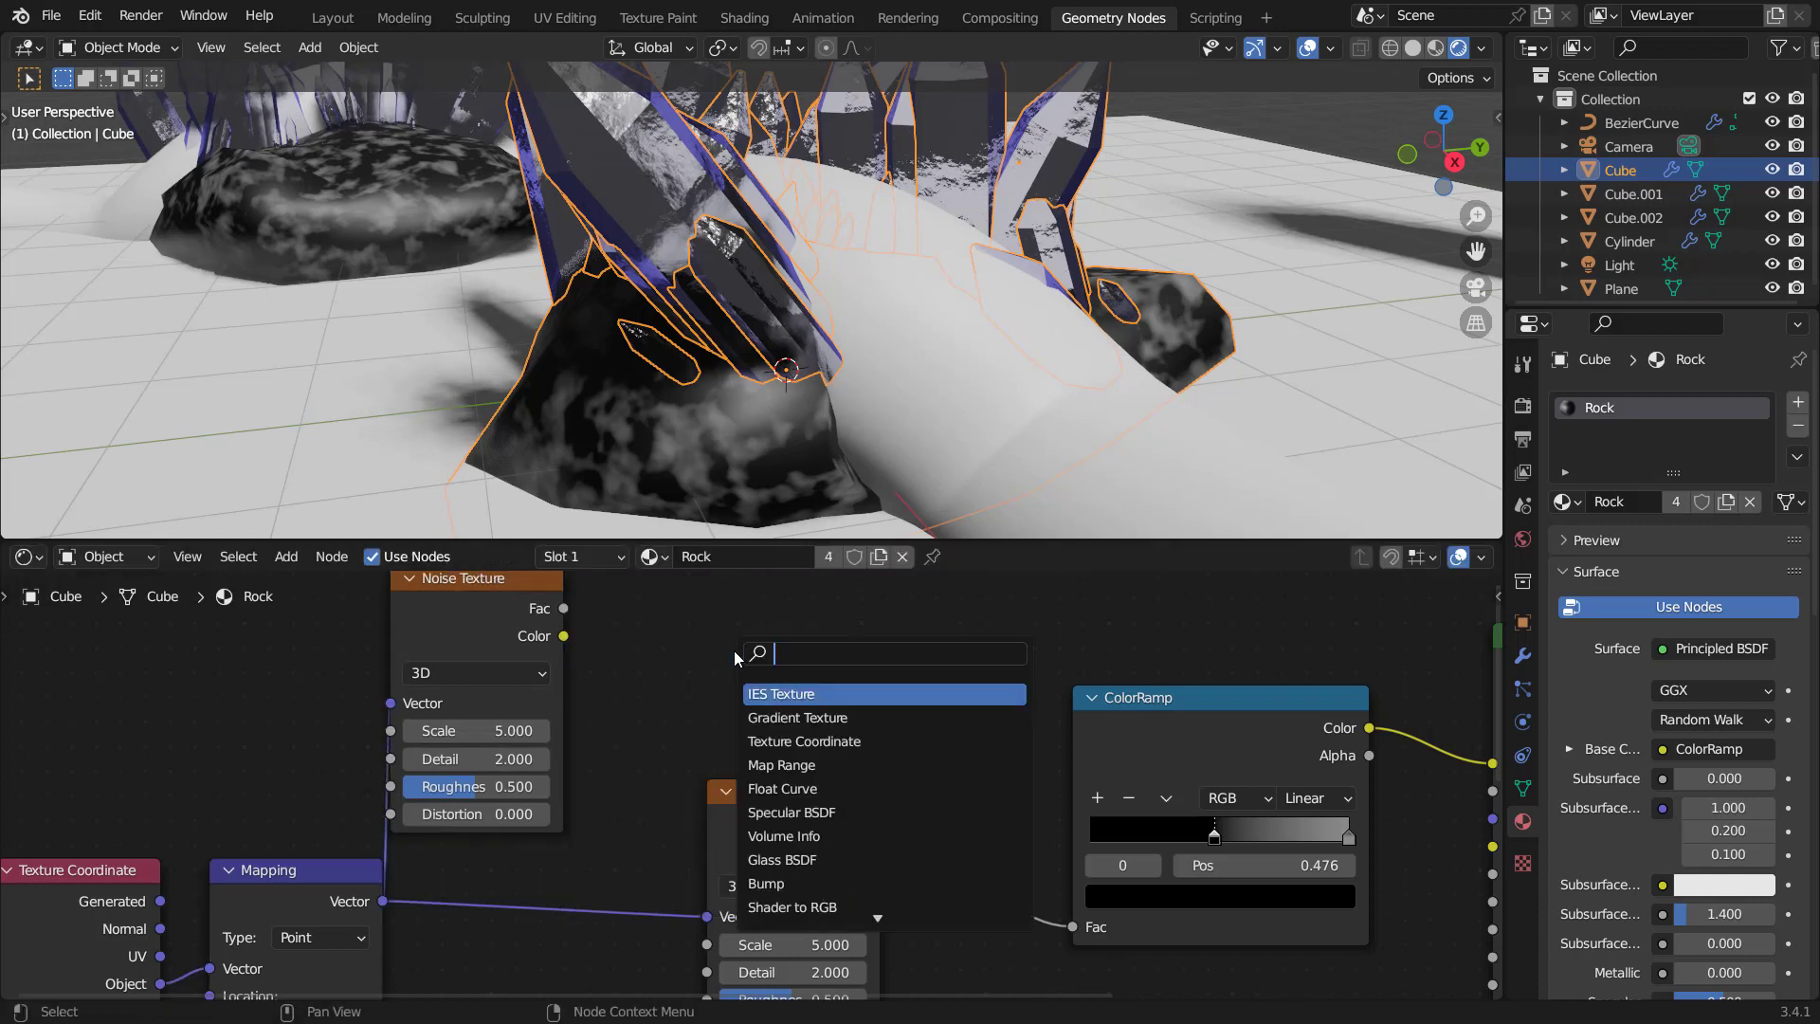
{"action": "type", "text": "mix"}
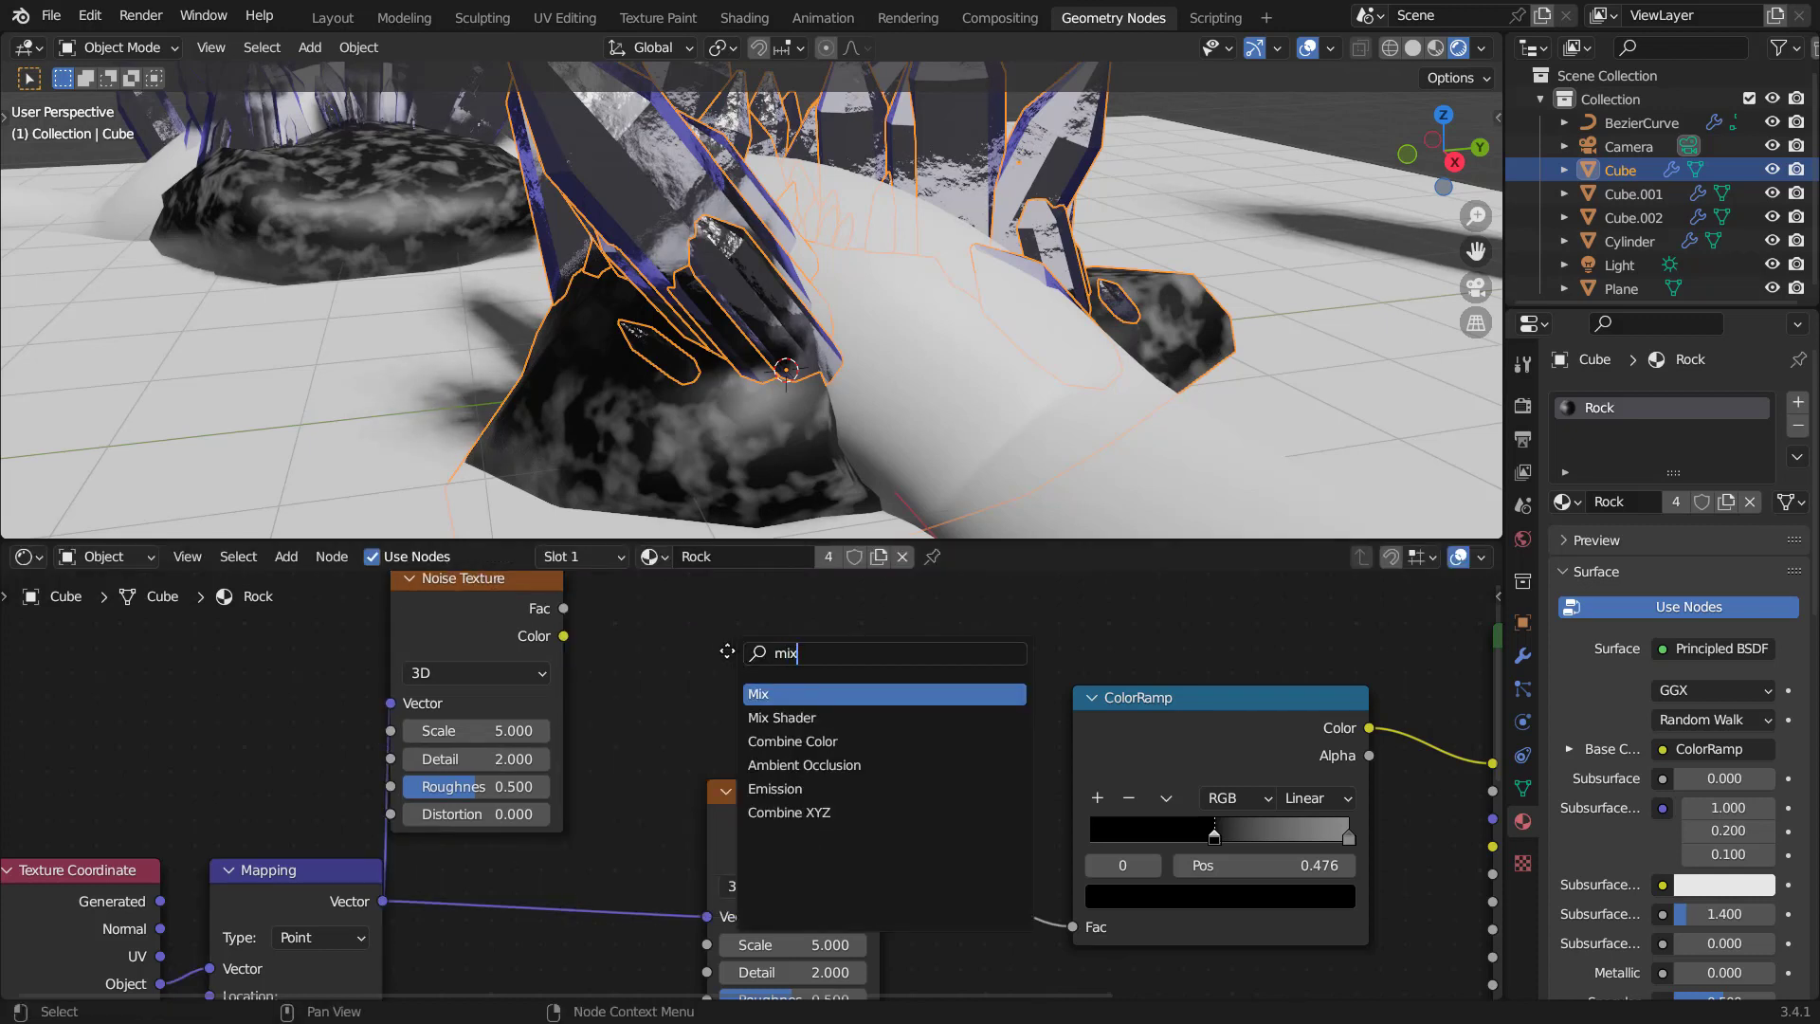
{"action": "key", "text": "Return"}
{"action": "left_click", "coordinate": [693, 625]}
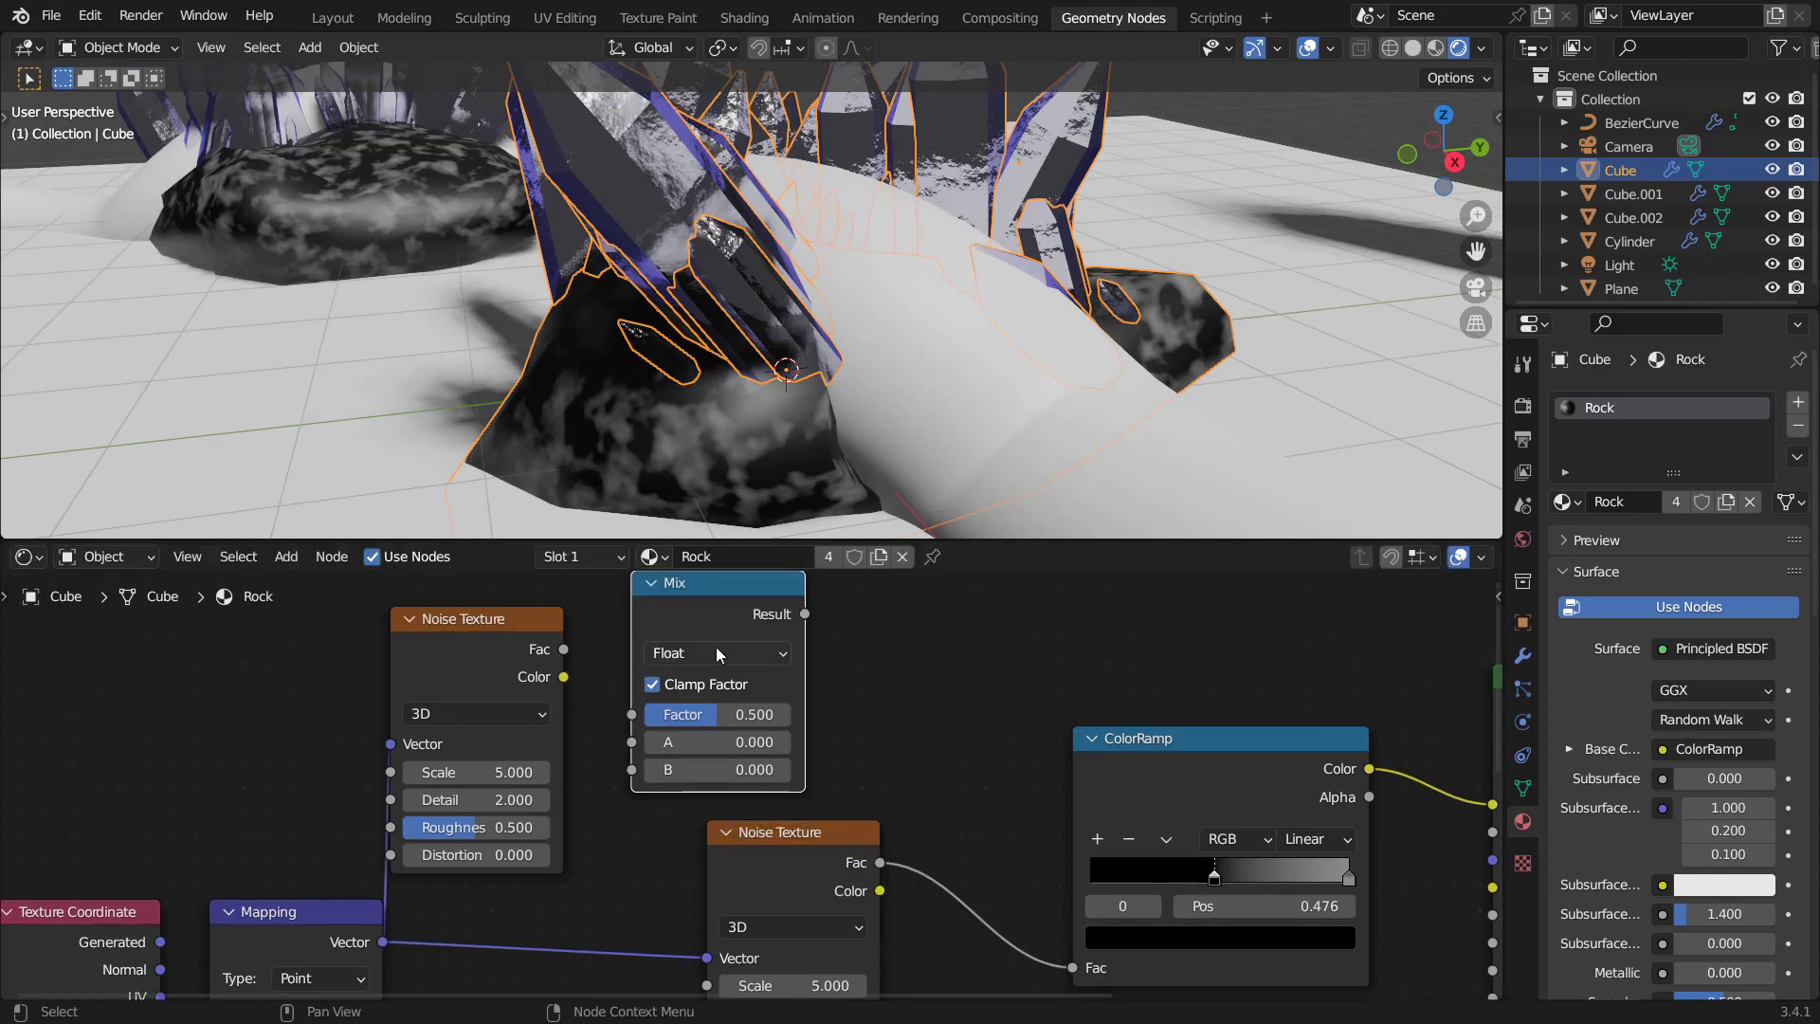
{"action": "left_click", "coordinate": [715, 651]}
{"action": "left_click", "coordinate": [671, 734]}
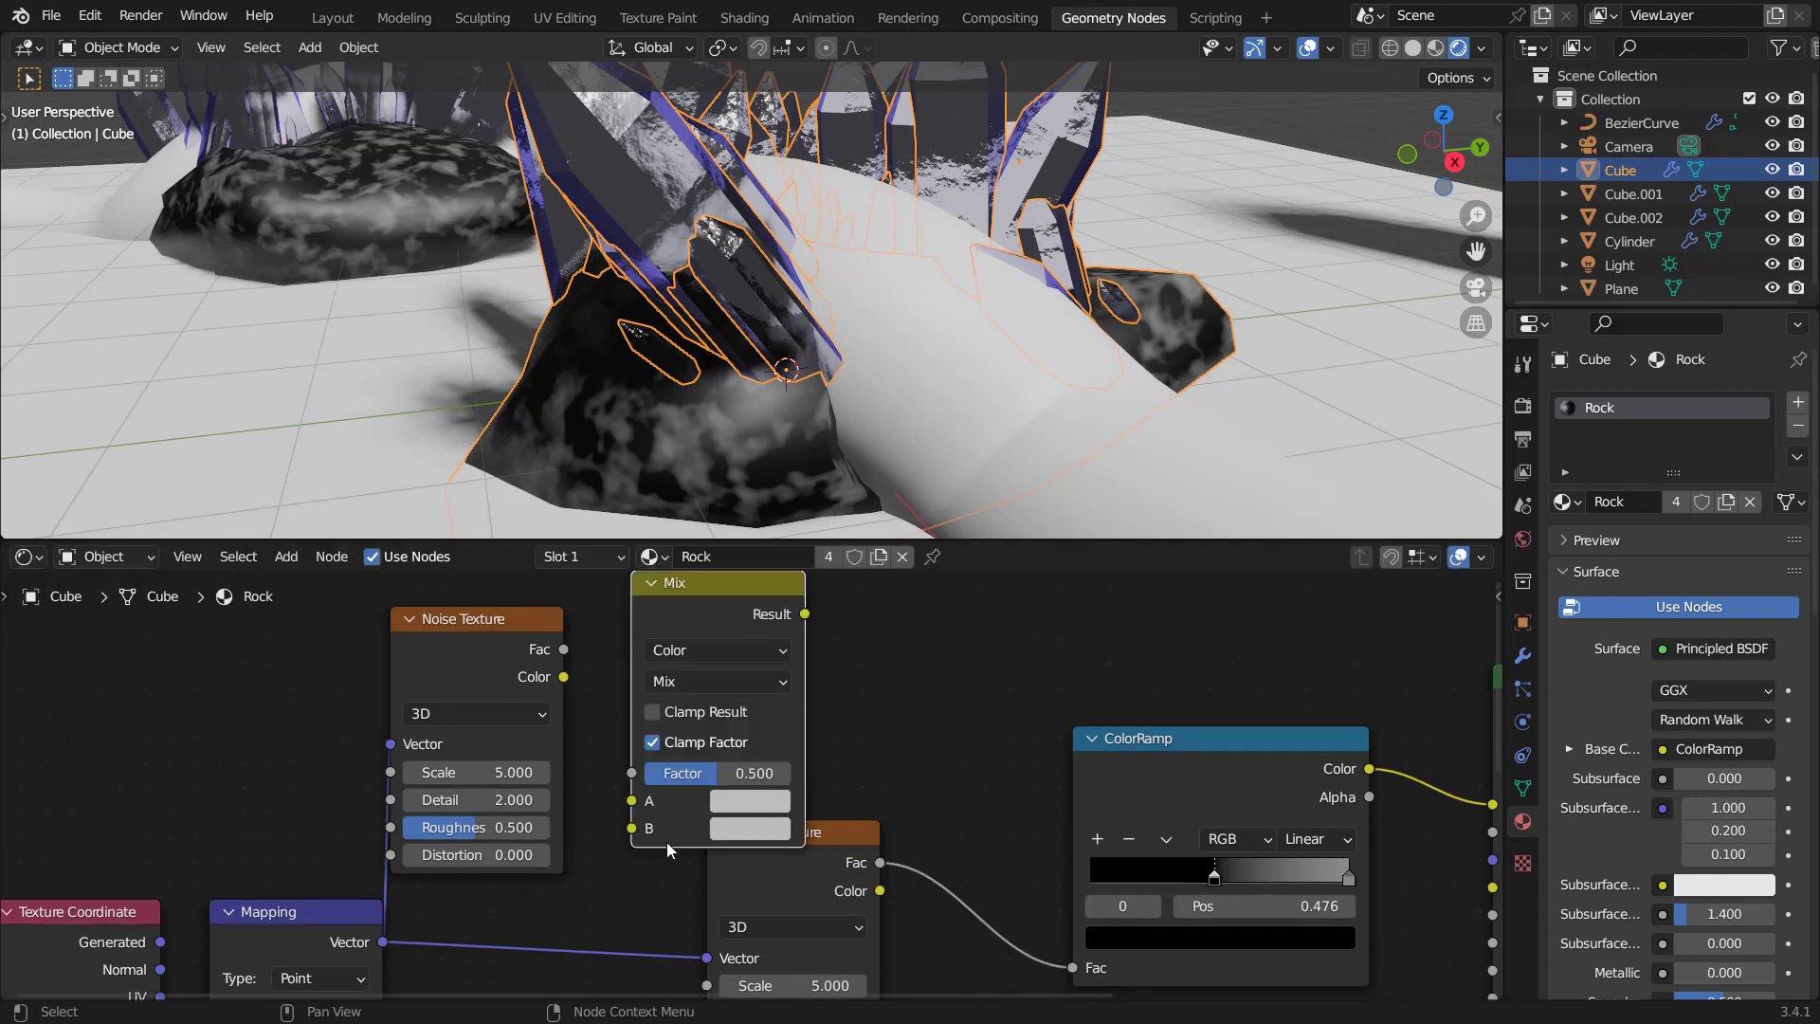
Connect the duplicated Noise Texture's Color to the Mix node's B input and Mapping's Vector output to its A input.
{"action": "left_click_drag", "start_coordinate": [563, 677], "coordinate": [582, 677]}
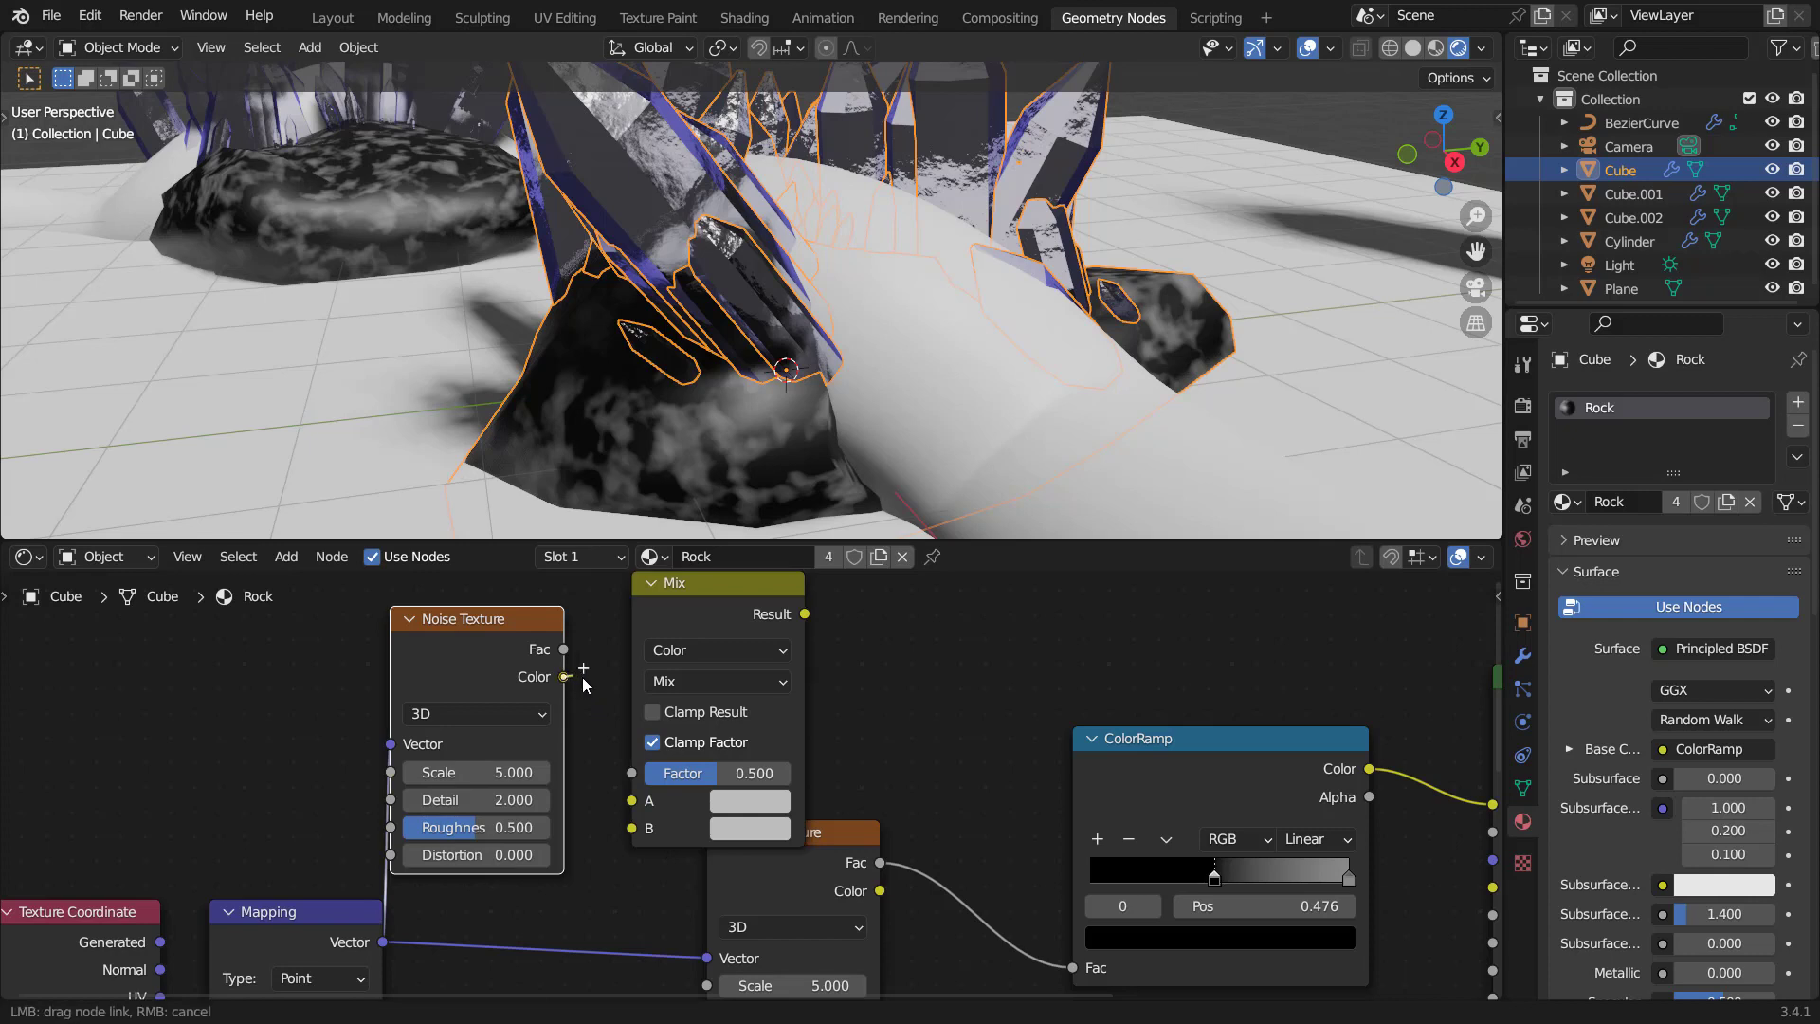
{"action": "left_click_drag", "start_coordinate": [629, 827], "coordinate": [635, 846]}
{"action": "middle_click_drag", "start_coordinate": [697, 932], "coordinate": [759, 873]}
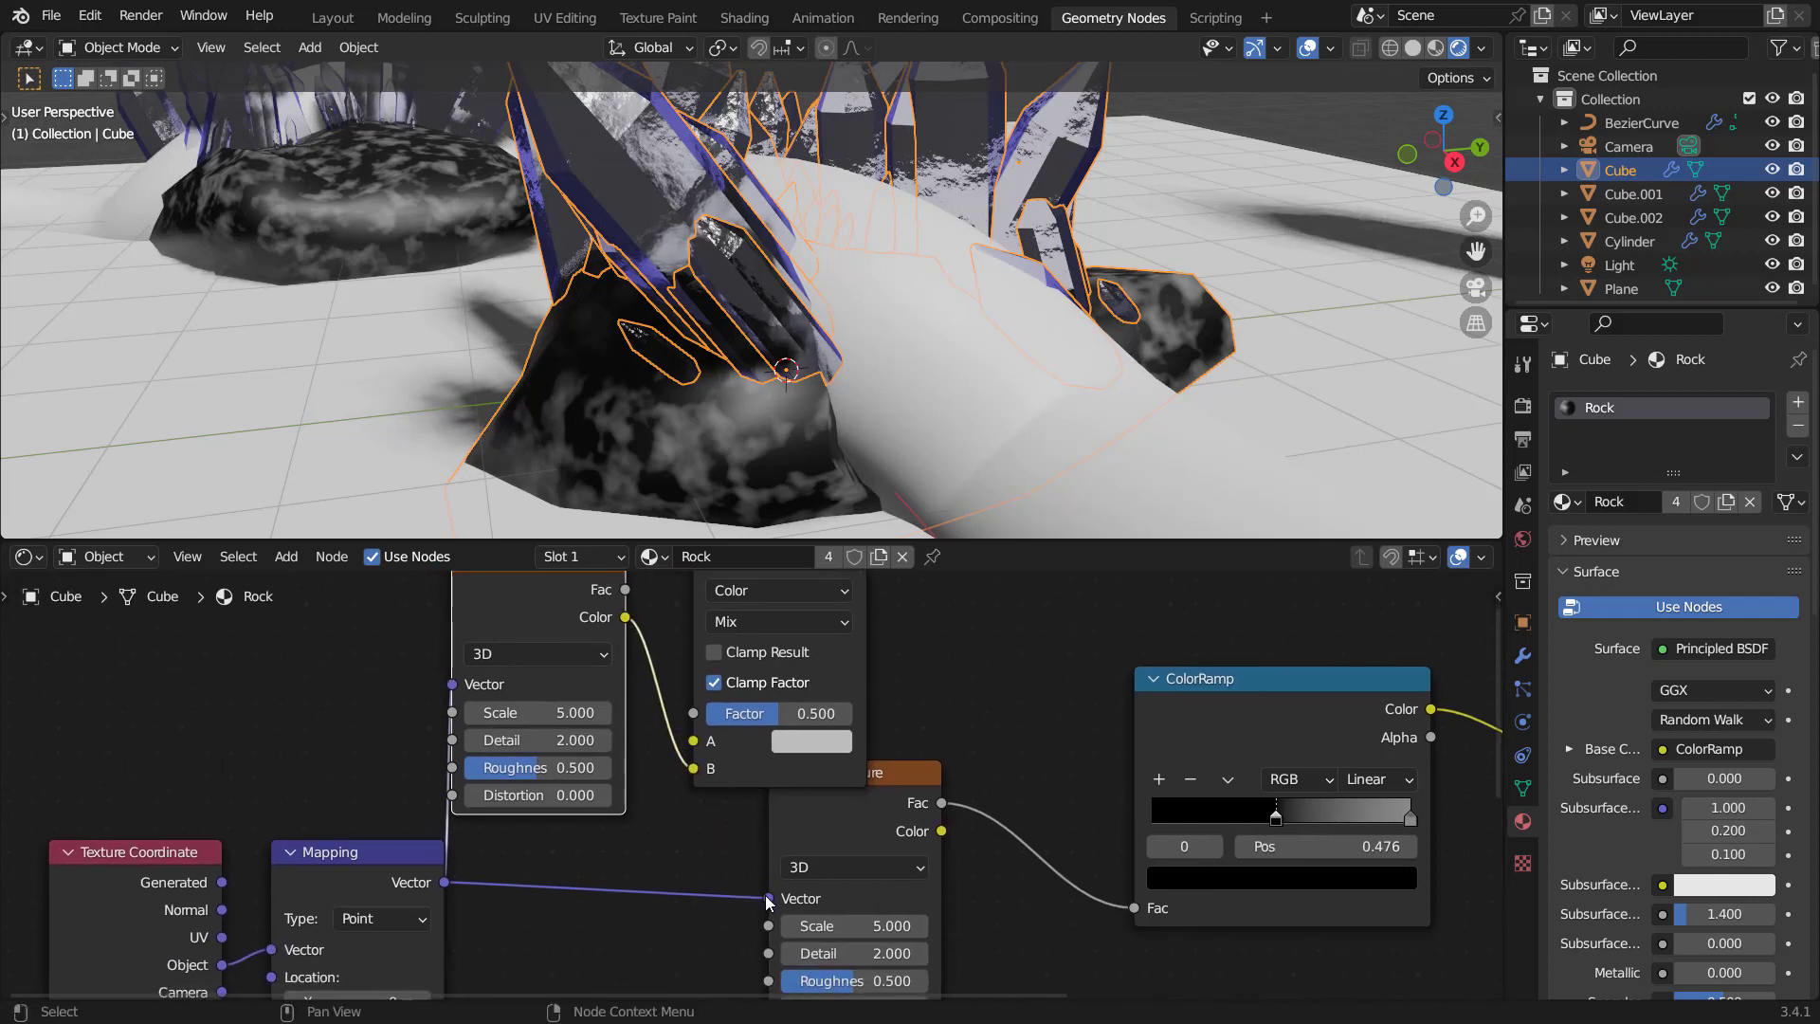
{"action": "left_click_drag", "start_coordinate": [768, 899], "coordinate": [728, 878]}
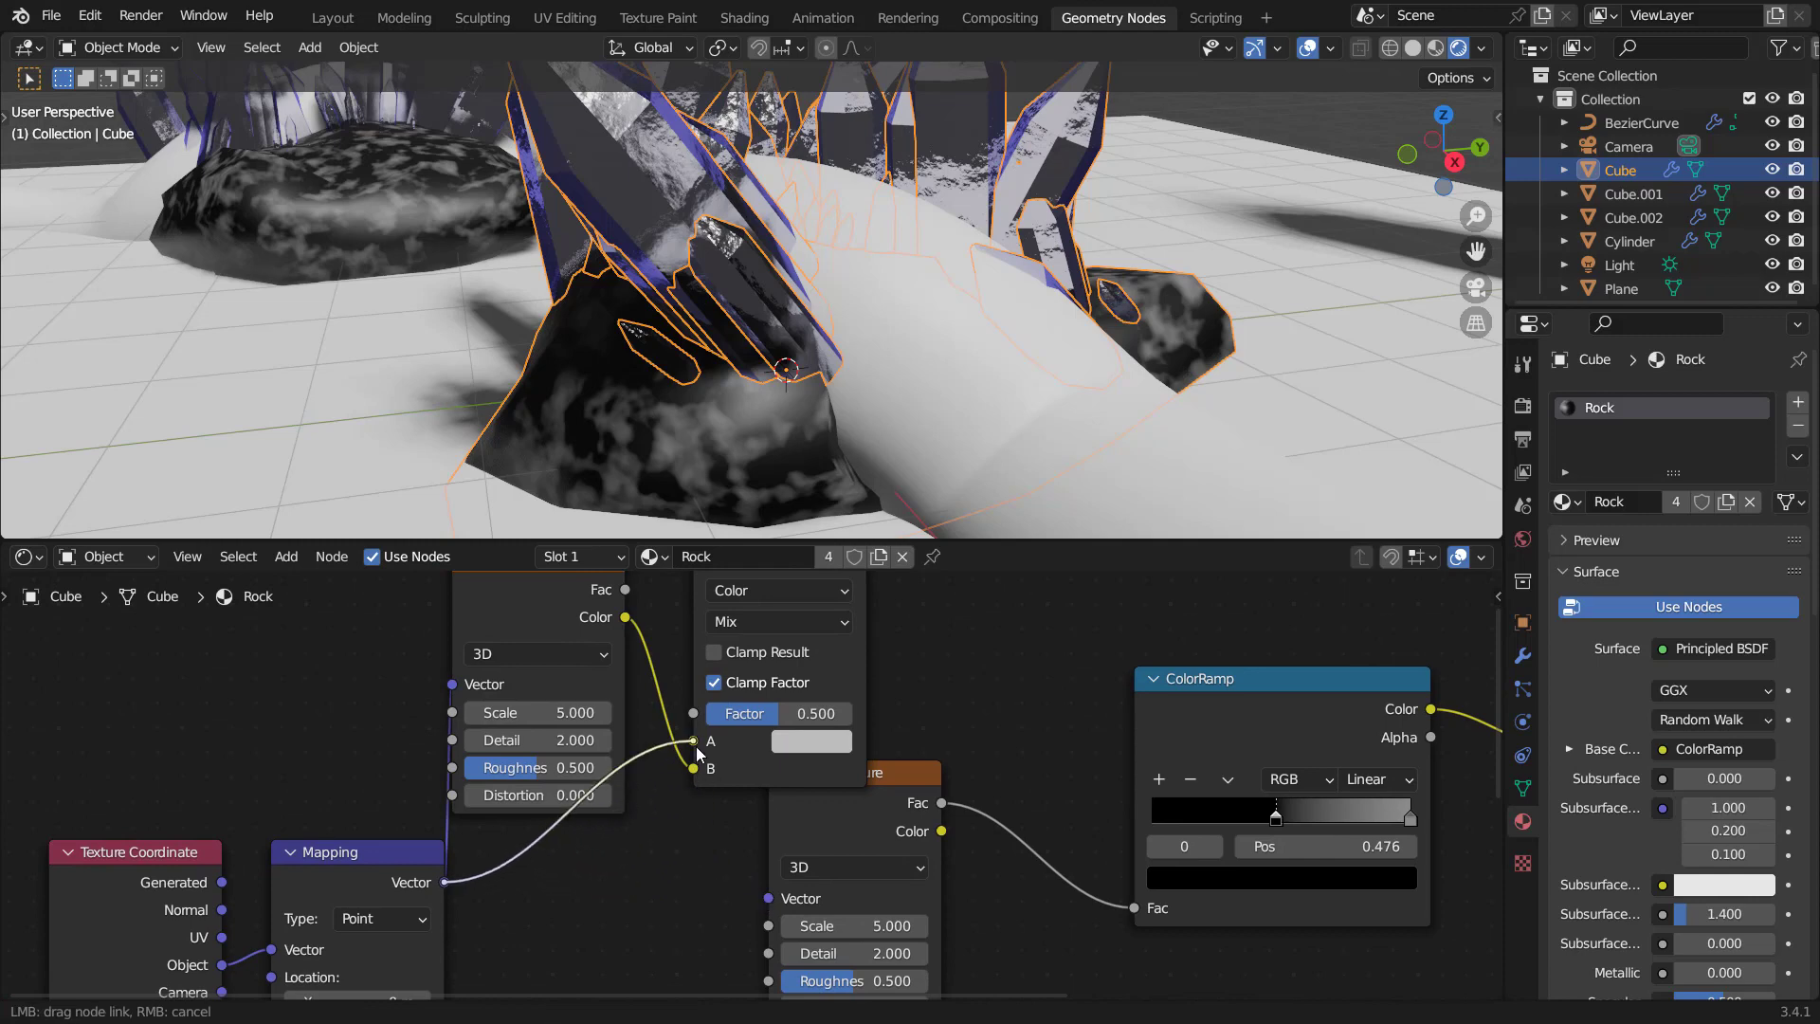
Finish the link into the Mix node's A input and move the original Noise Texture closer to the ColorRamp.
{"action": "left_click_drag", "start_coordinate": [695, 748], "coordinate": [696, 747]}
{"action": "key", "text": "g"}
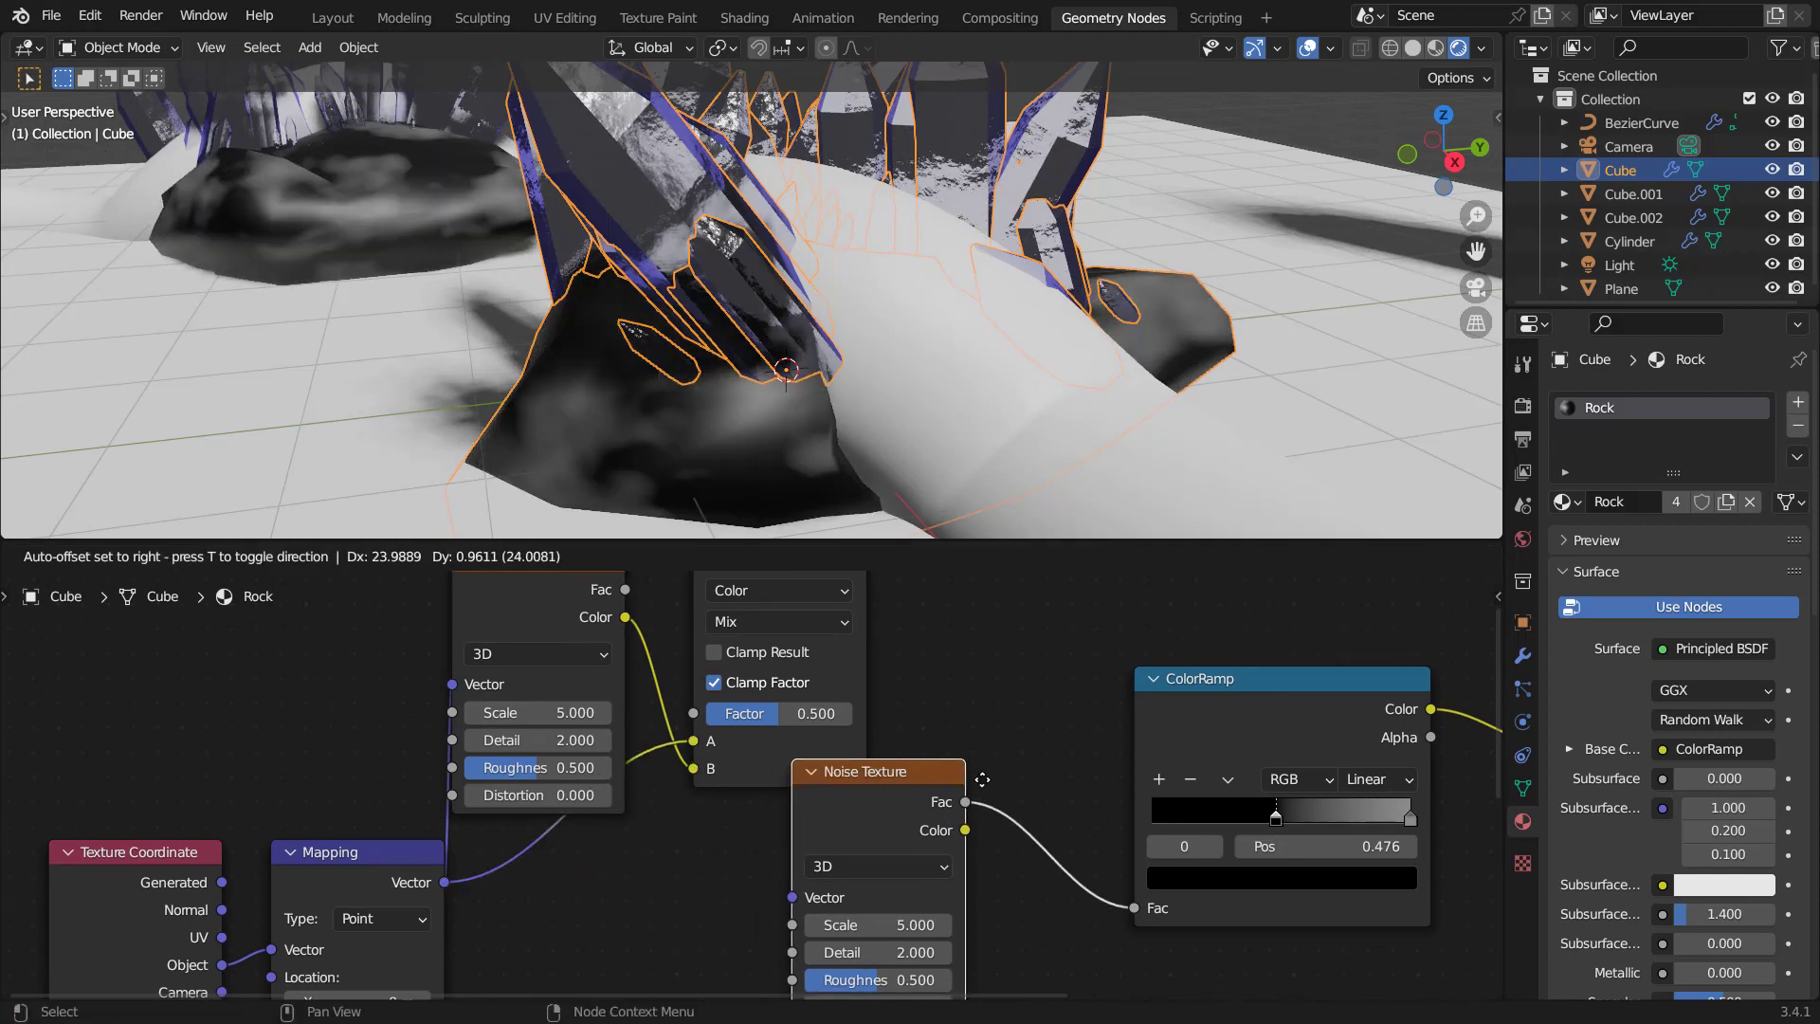
{"action": "left_click", "coordinate": [1088, 697]}
Move the Texture Coordinate and Mapping nodes farther away from the duplicated Noise Texture and Mix nodes.
{"action": "scroll", "coordinate": [758, 775], "scroll_direction": "down", "scroll_amount": 2}
{"action": "middle_click_drag", "start_coordinate": [763, 773], "coordinate": [819, 727]}
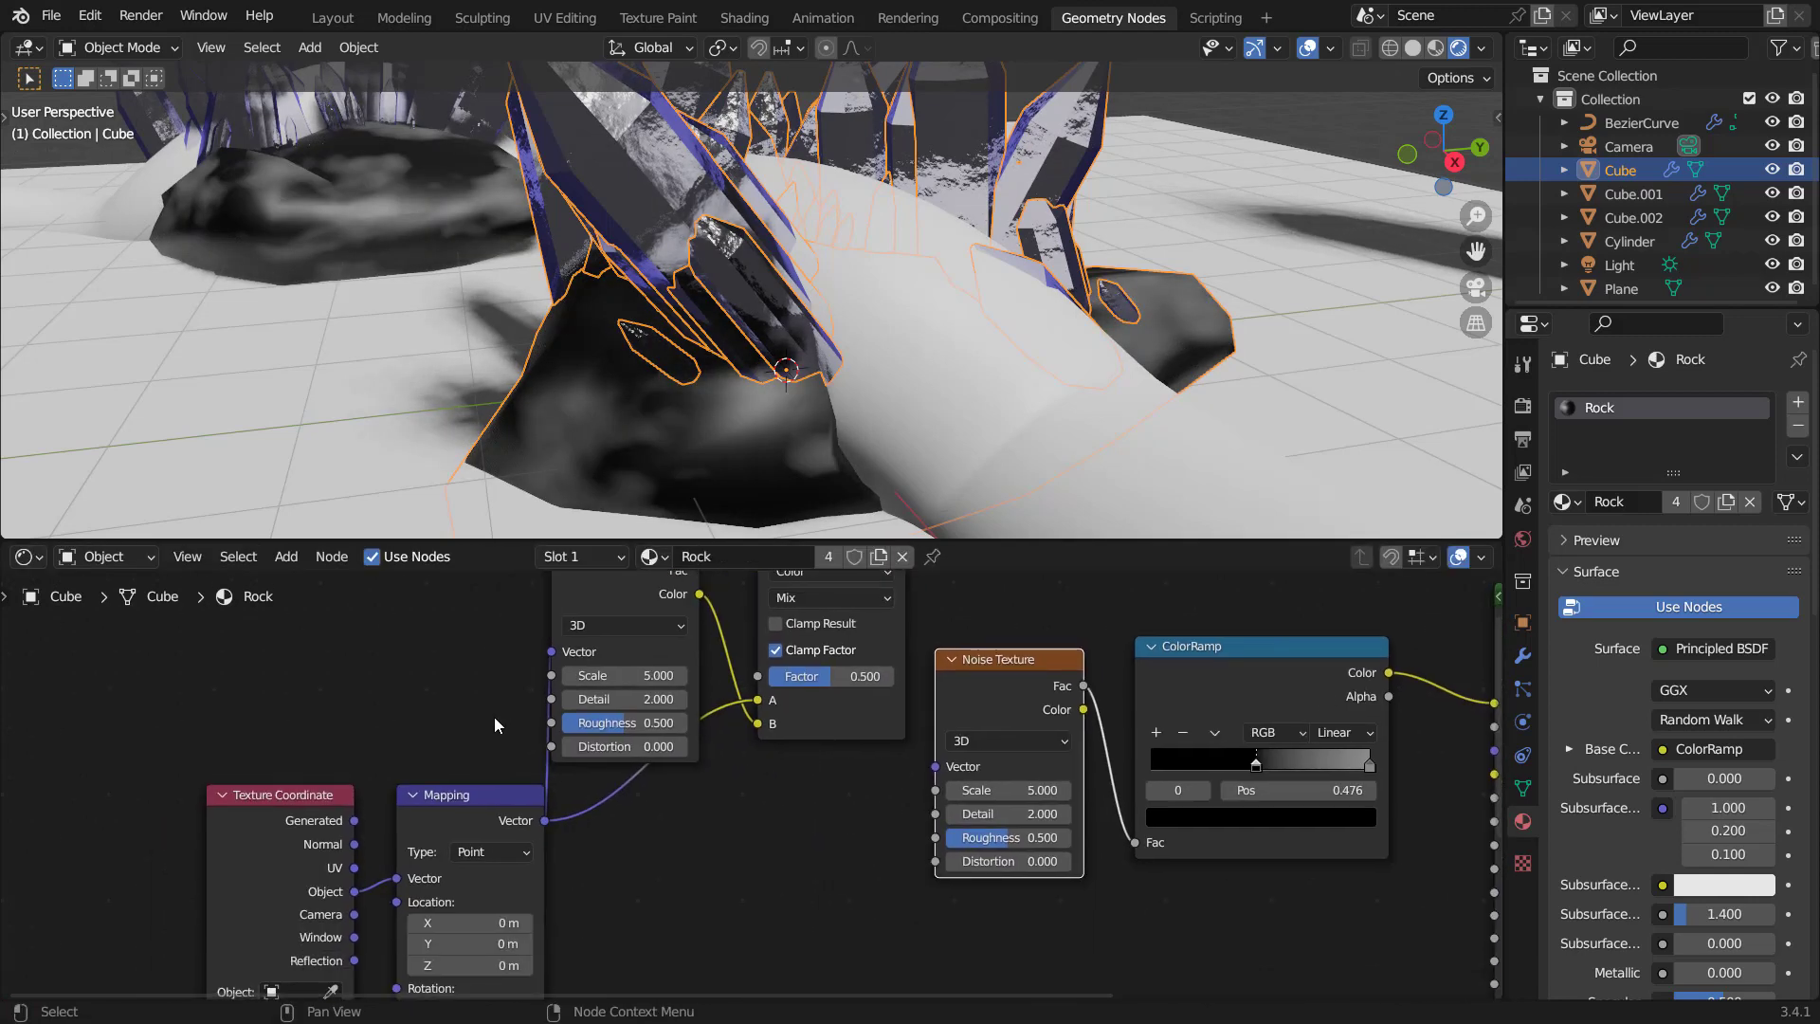
{"action": "left_click_drag", "start_coordinate": [495, 717], "coordinate": [327, 867]}
{"action": "key", "text": "g"}
{"action": "left_click", "coordinate": [316, 831]}
Move the duplicated Noise Texture node below the link running from Mapping to the Mix node.
{"action": "middle_click_drag", "start_coordinate": [647, 575], "coordinate": [645, 669]}
{"action": "left_click", "coordinate": [644, 670]}
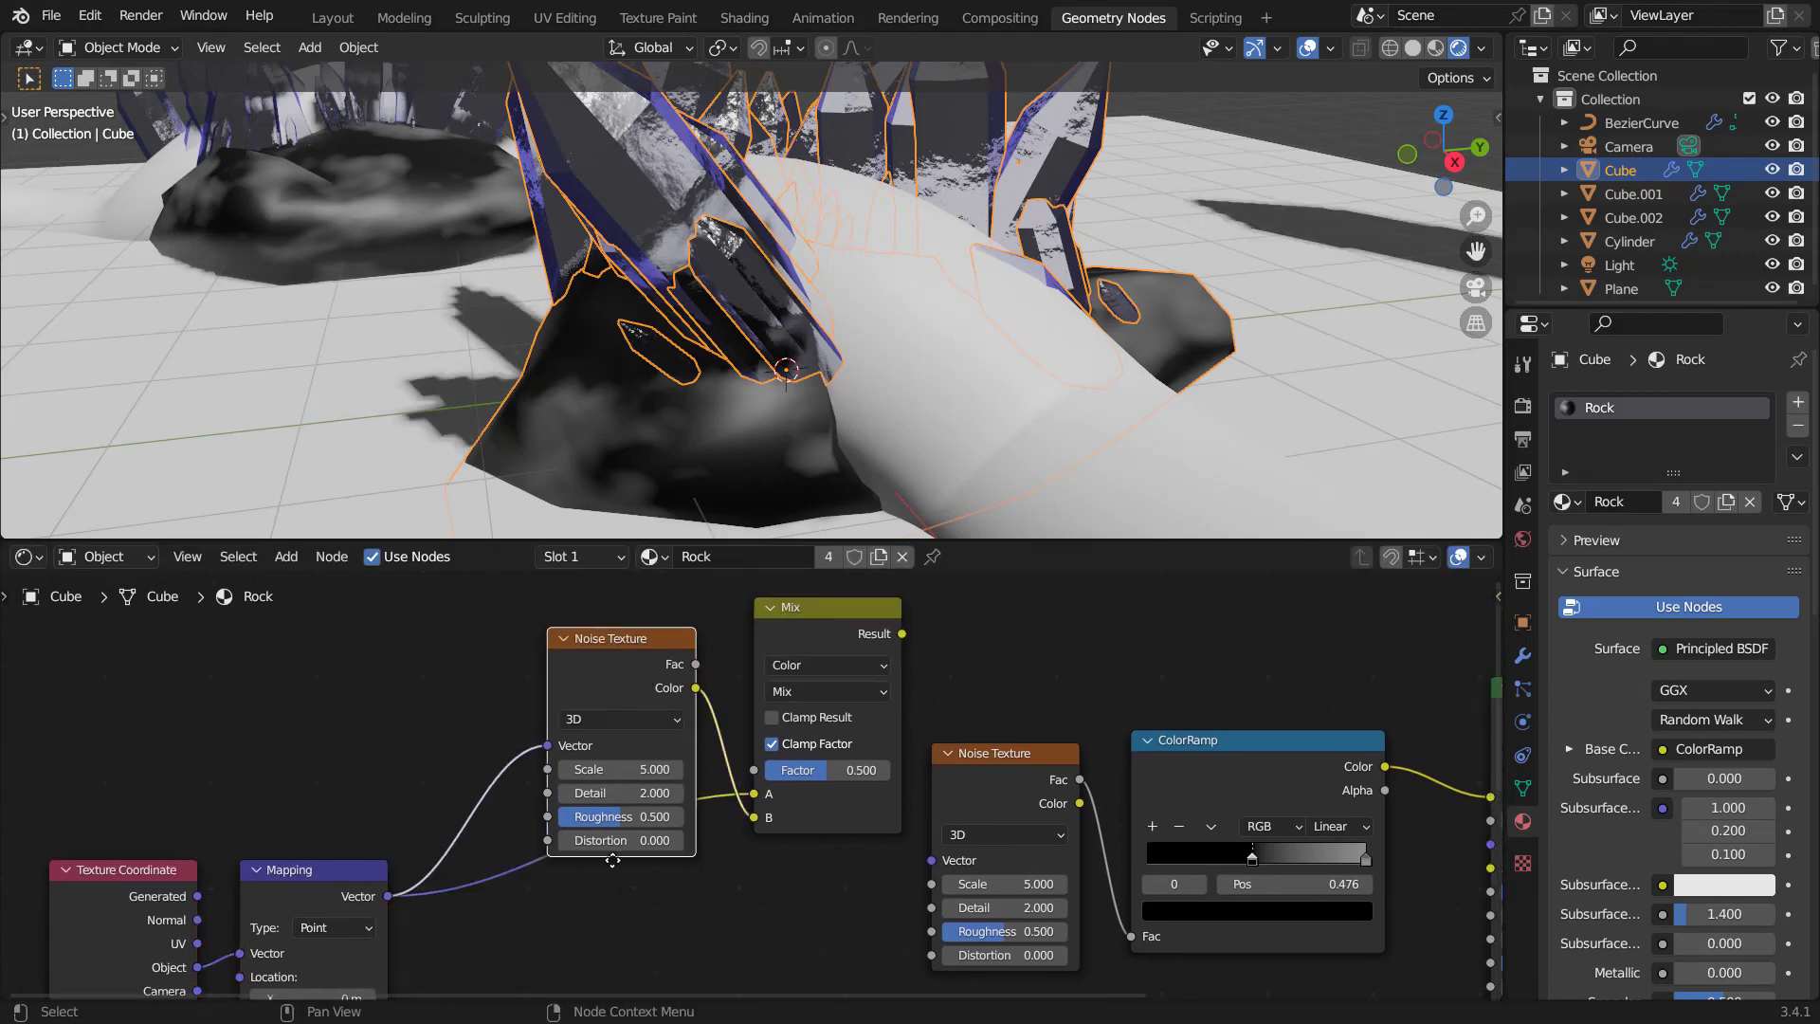
{"action": "key", "text": "g"}
{"action": "left_click", "coordinate": [598, 957]}
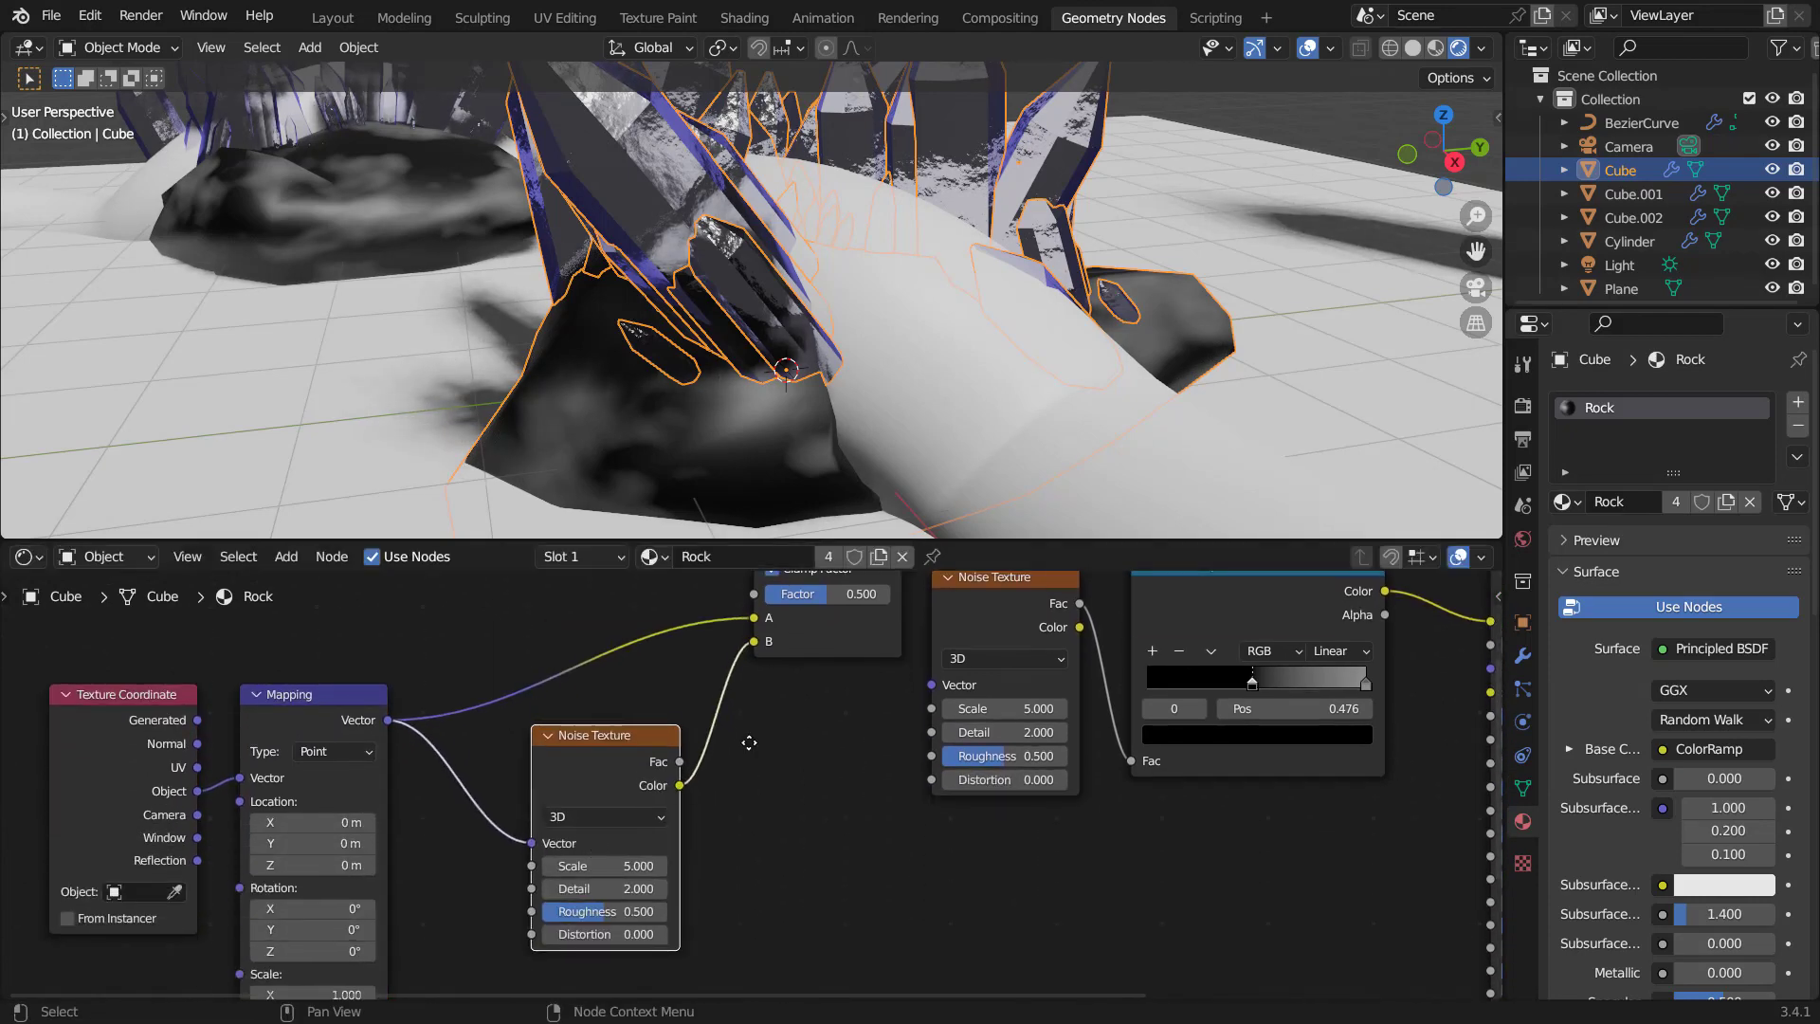
Reposition the Mix node between the two Noise Textures and connect its Result to the original Noise Texture's Vector input.
{"action": "middle_click_drag", "start_coordinate": [749, 742], "coordinate": [672, 888]}
{"action": "key", "text": "g"}
{"action": "left_click", "coordinate": [773, 645]}
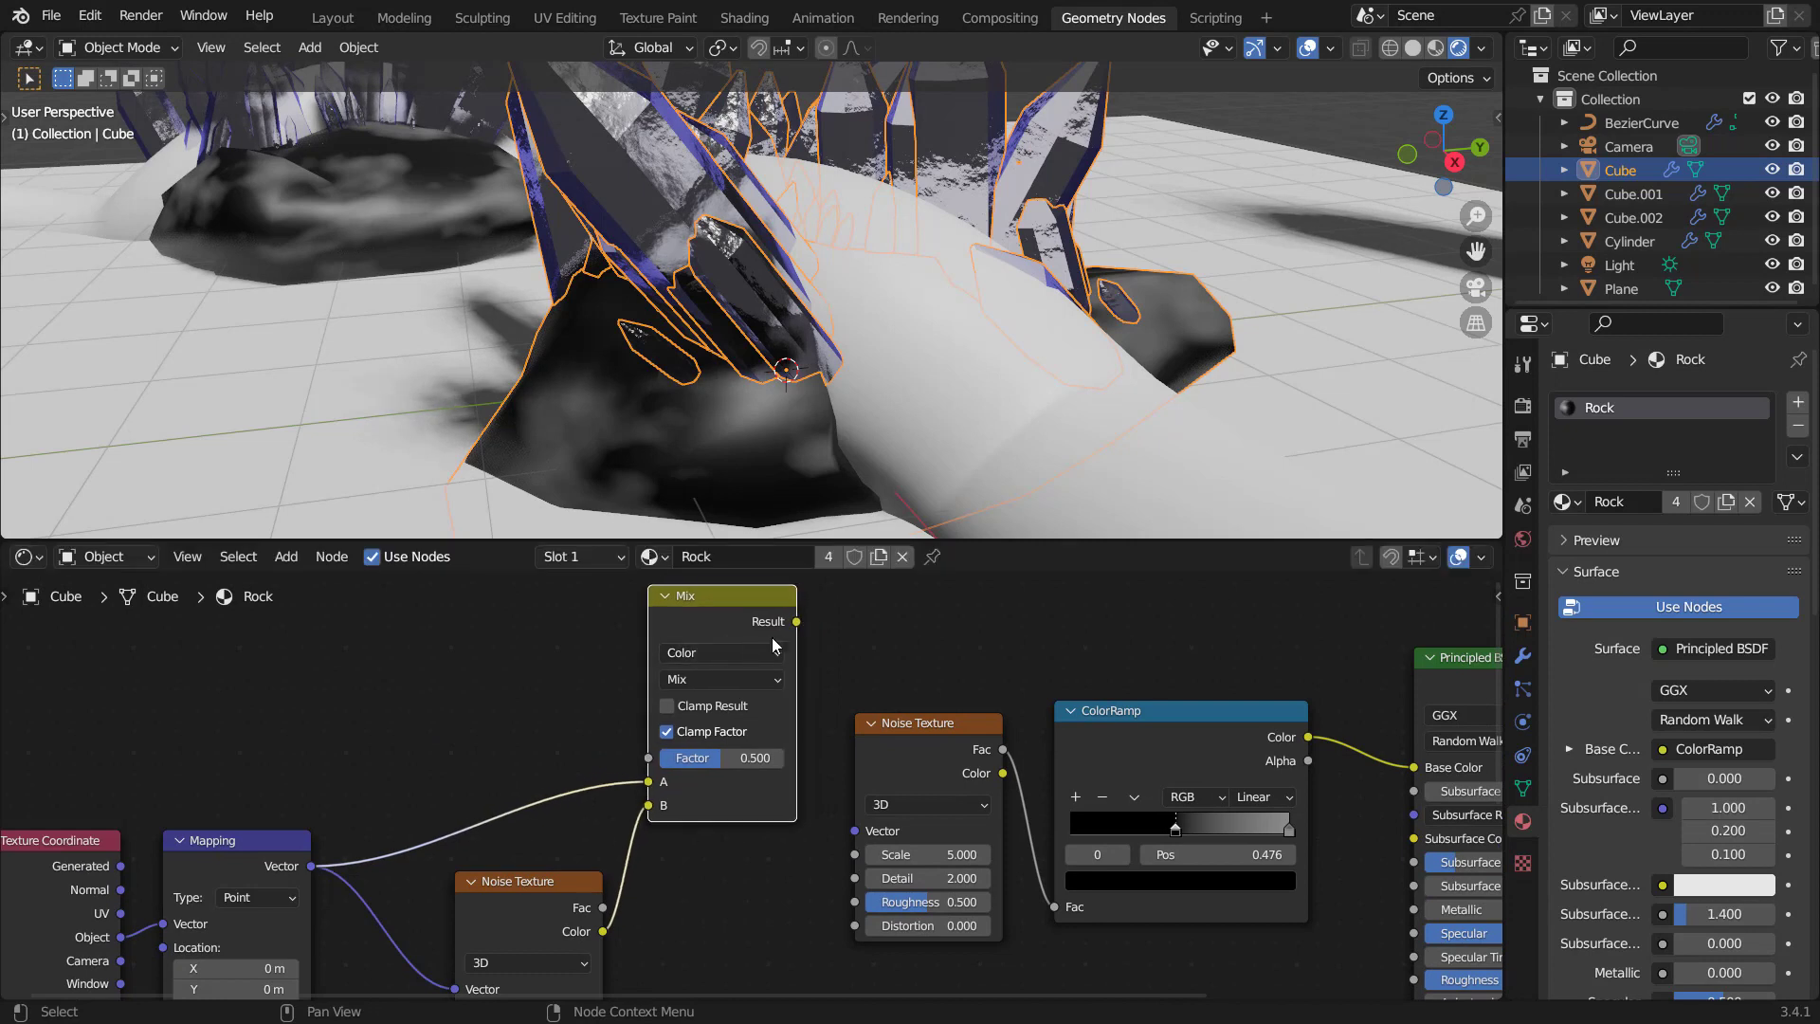
{"action": "left_click_drag", "start_coordinate": [797, 622], "coordinate": [857, 827]}
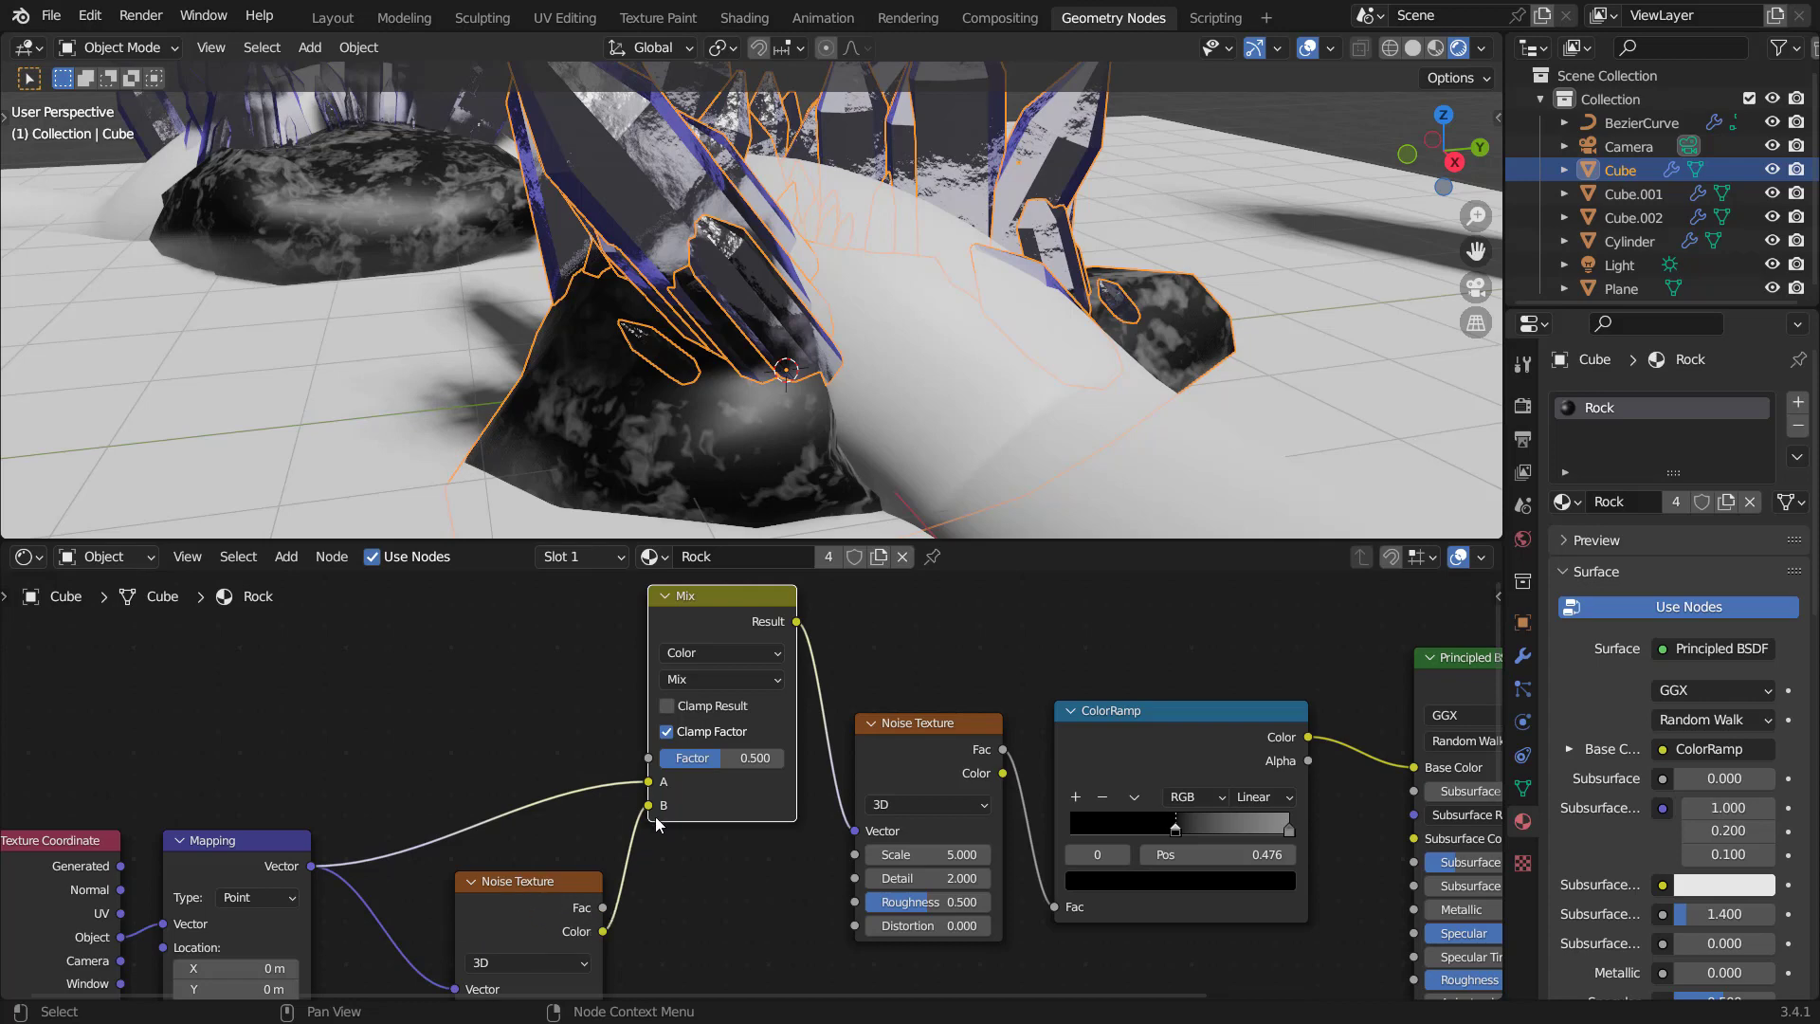
Try the Mix node's Factor at 0 and at 0.747 to compare the distortion on the rock.
{"action": "scroll", "coordinate": [712, 772], "scroll_direction": "up", "scroll_amount": 2}
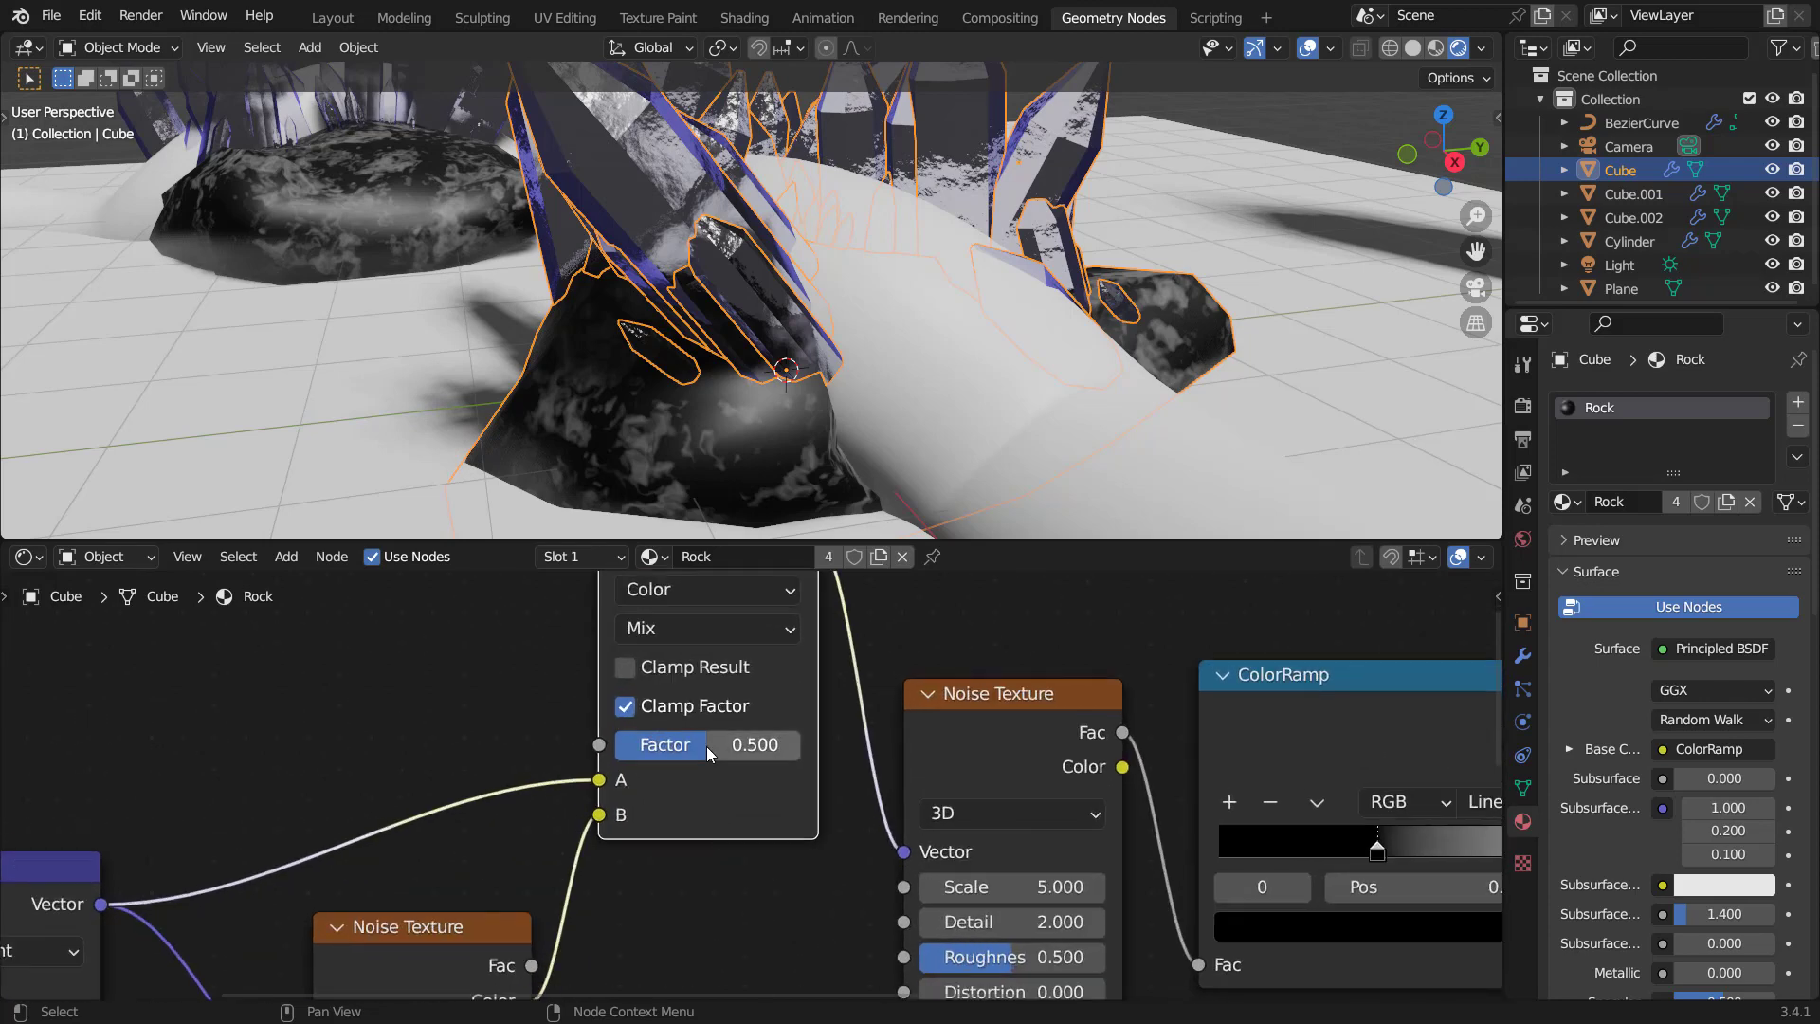
{"action": "left_click_drag", "start_coordinate": [709, 745], "coordinate": [599, 749]}
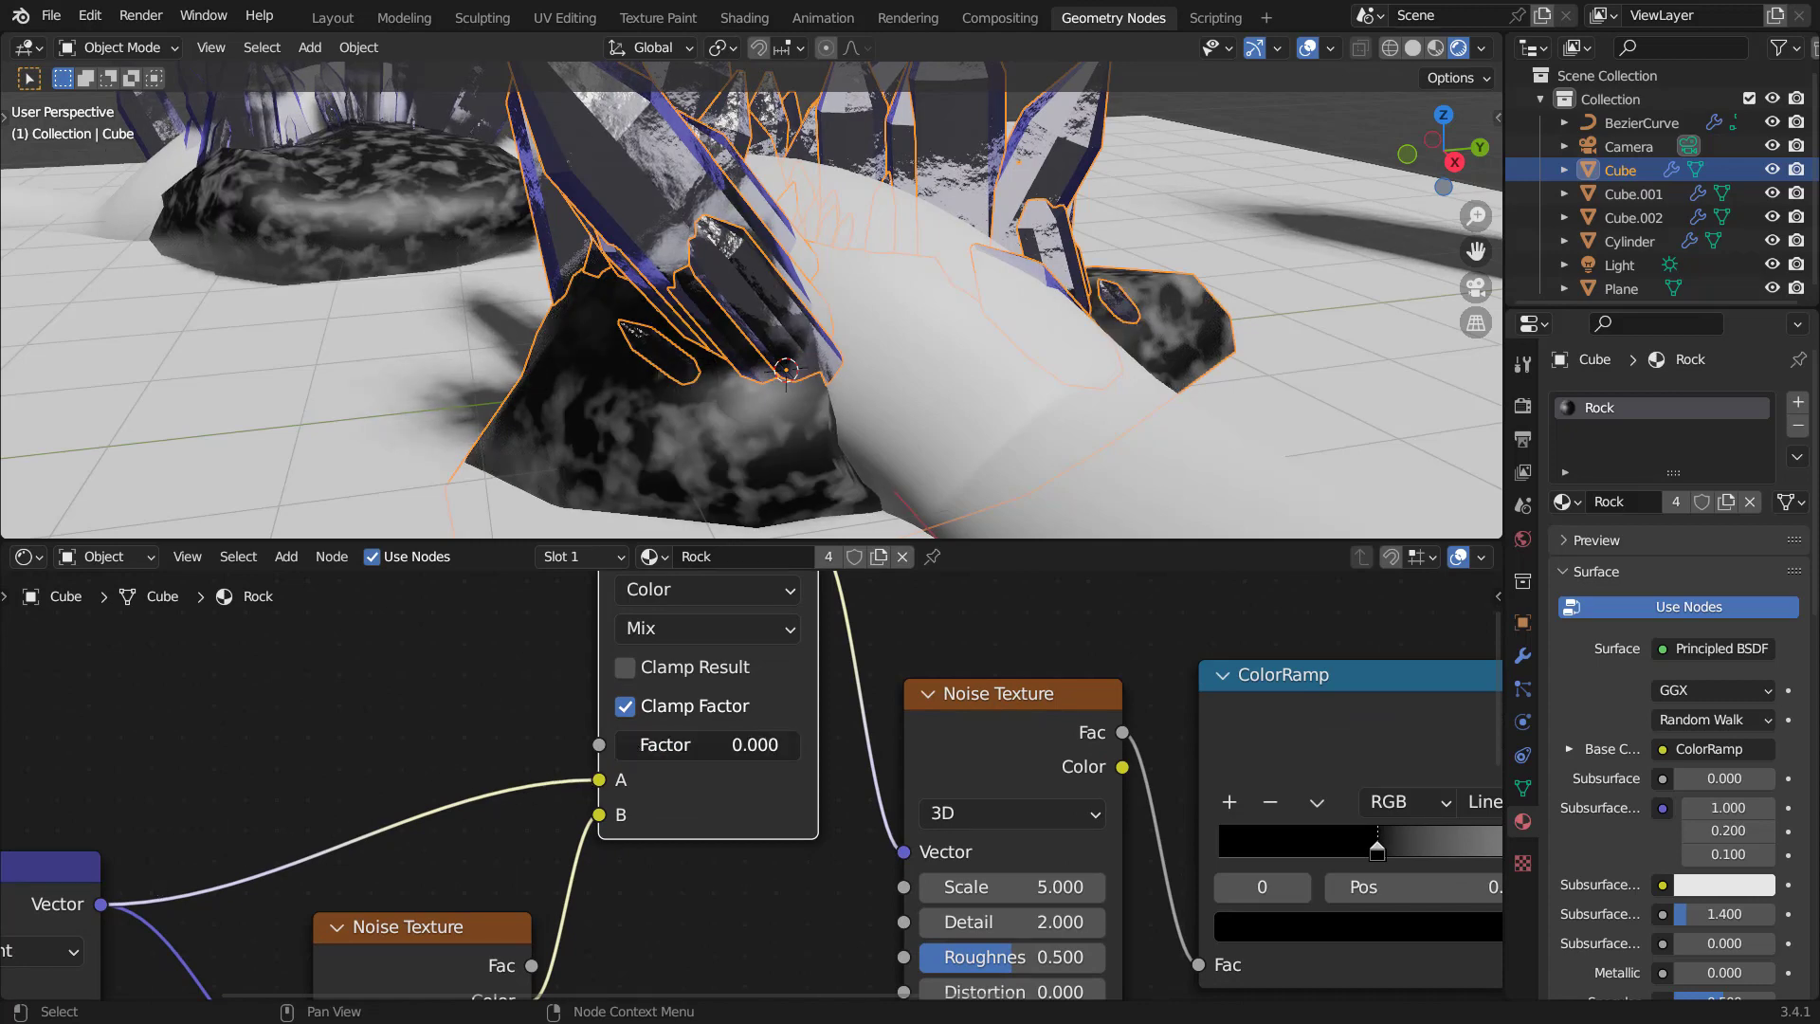
{"action": "left_click_drag", "start_coordinate": [618, 745], "coordinate": [753, 745]}
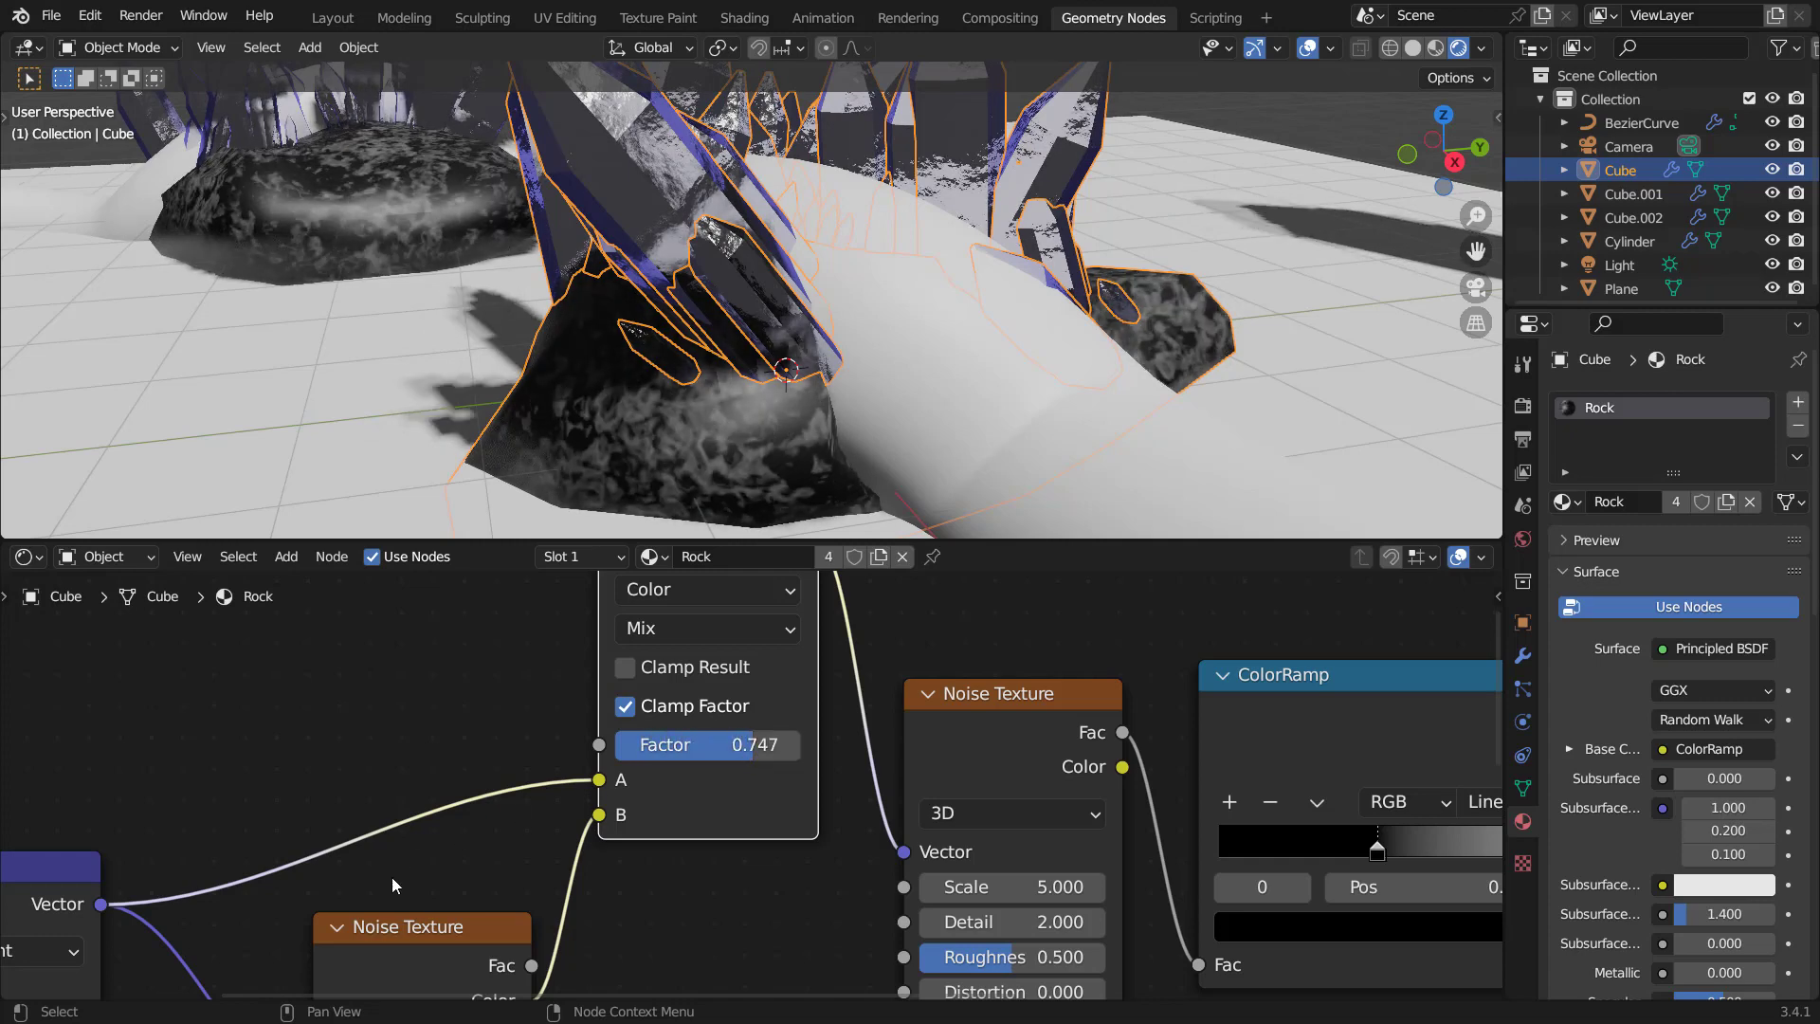
Set the Mix node's blending mode to Linear Light and its Factor to 0.453.
{"action": "middle_click_drag", "start_coordinate": [394, 884], "coordinate": [468, 785]}
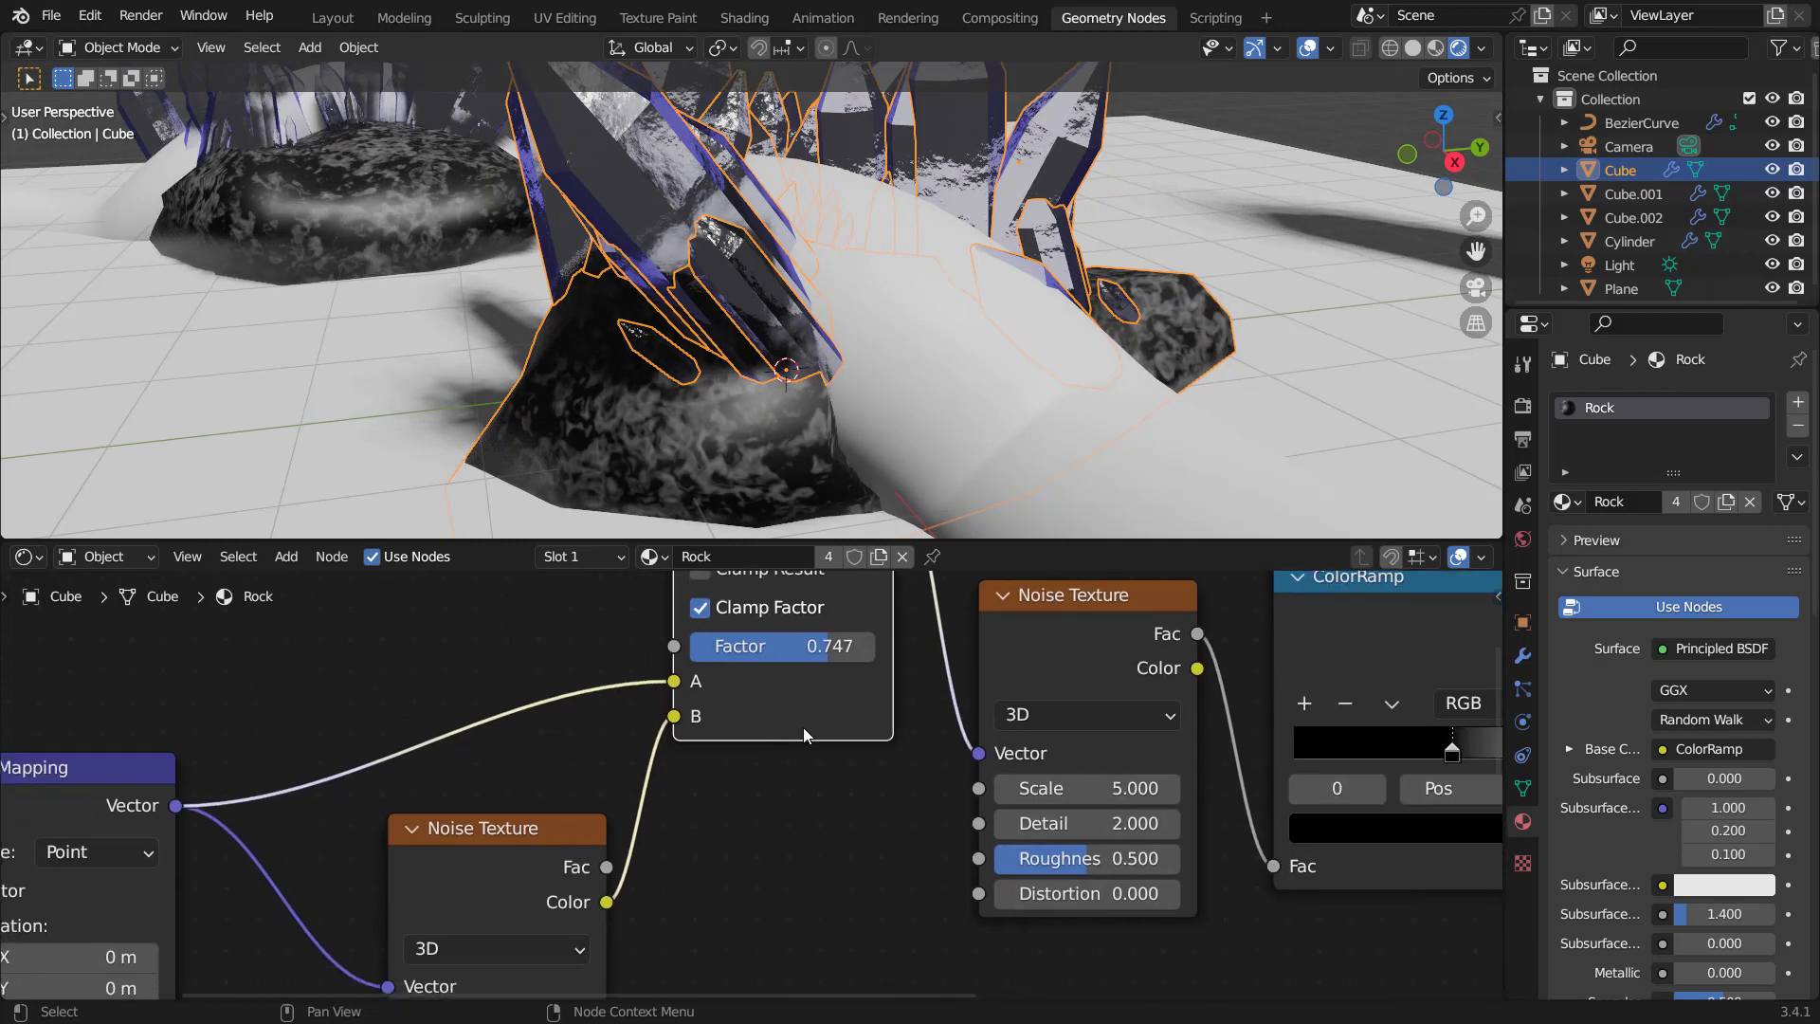
{"action": "middle_click_drag", "start_coordinate": [804, 726], "coordinate": [786, 873]}
{"action": "left_click", "coordinate": [766, 677]}
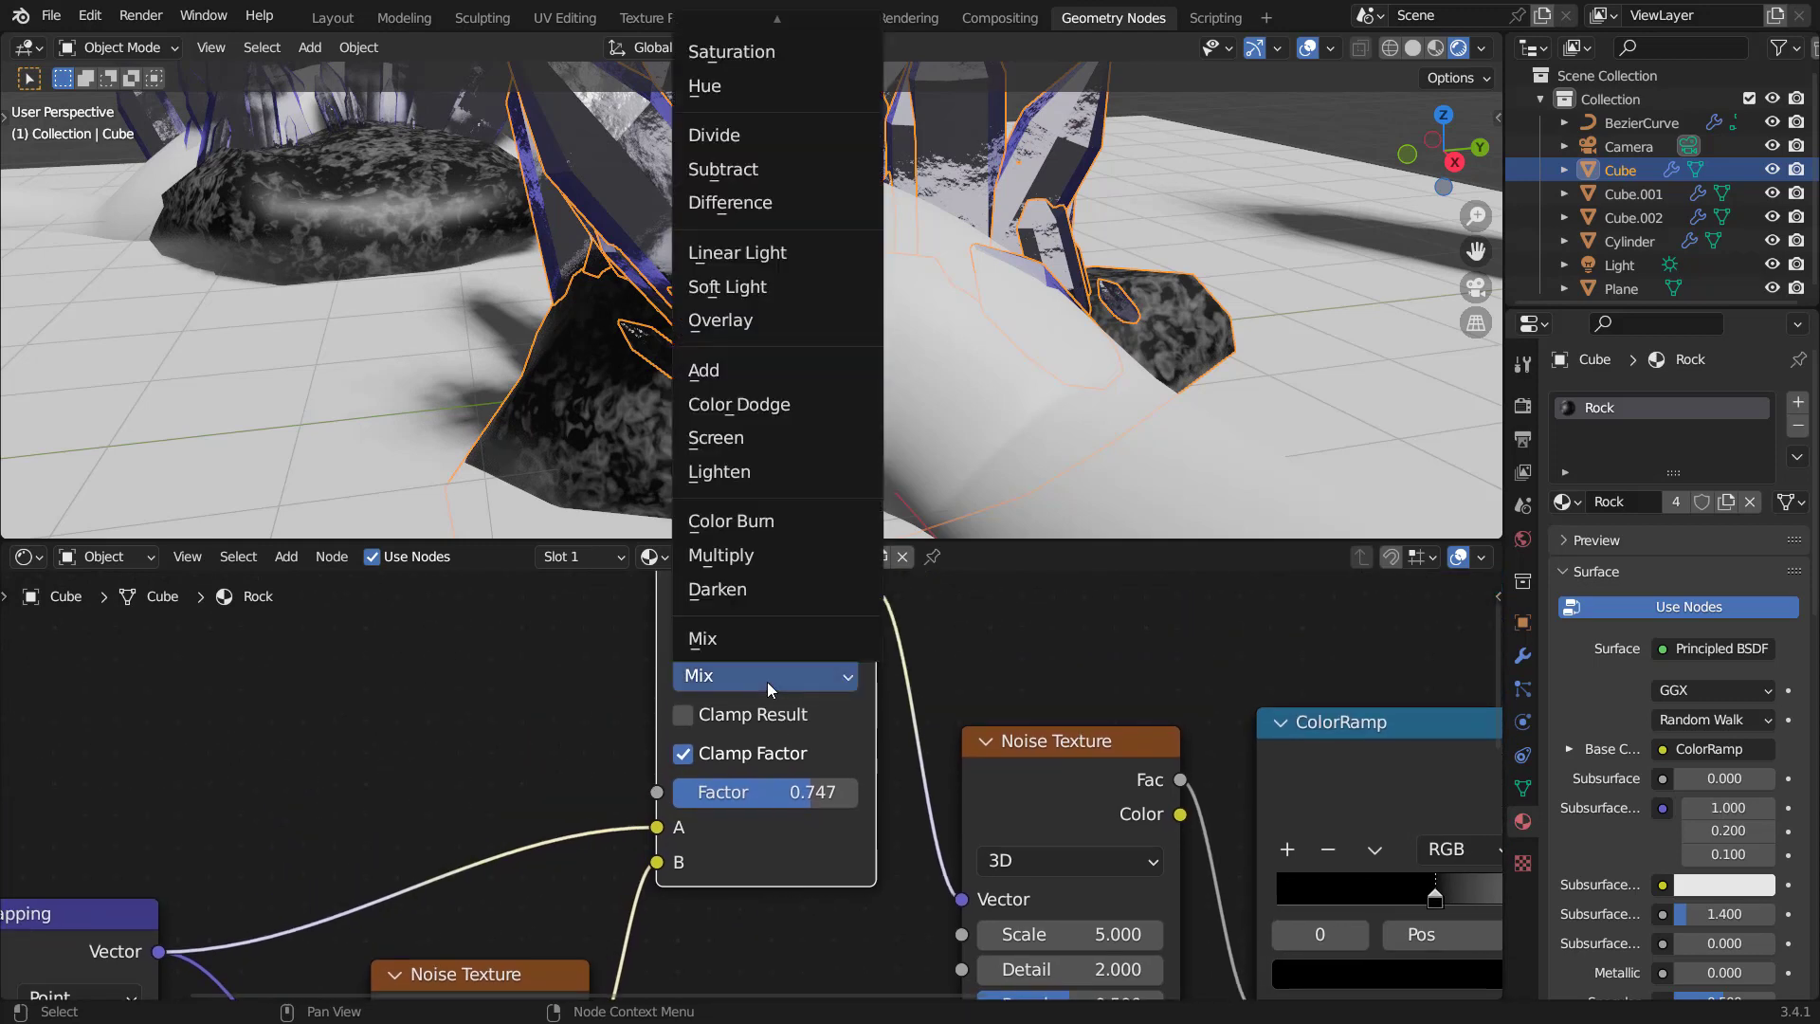
{"action": "left_click", "coordinate": [781, 255]}
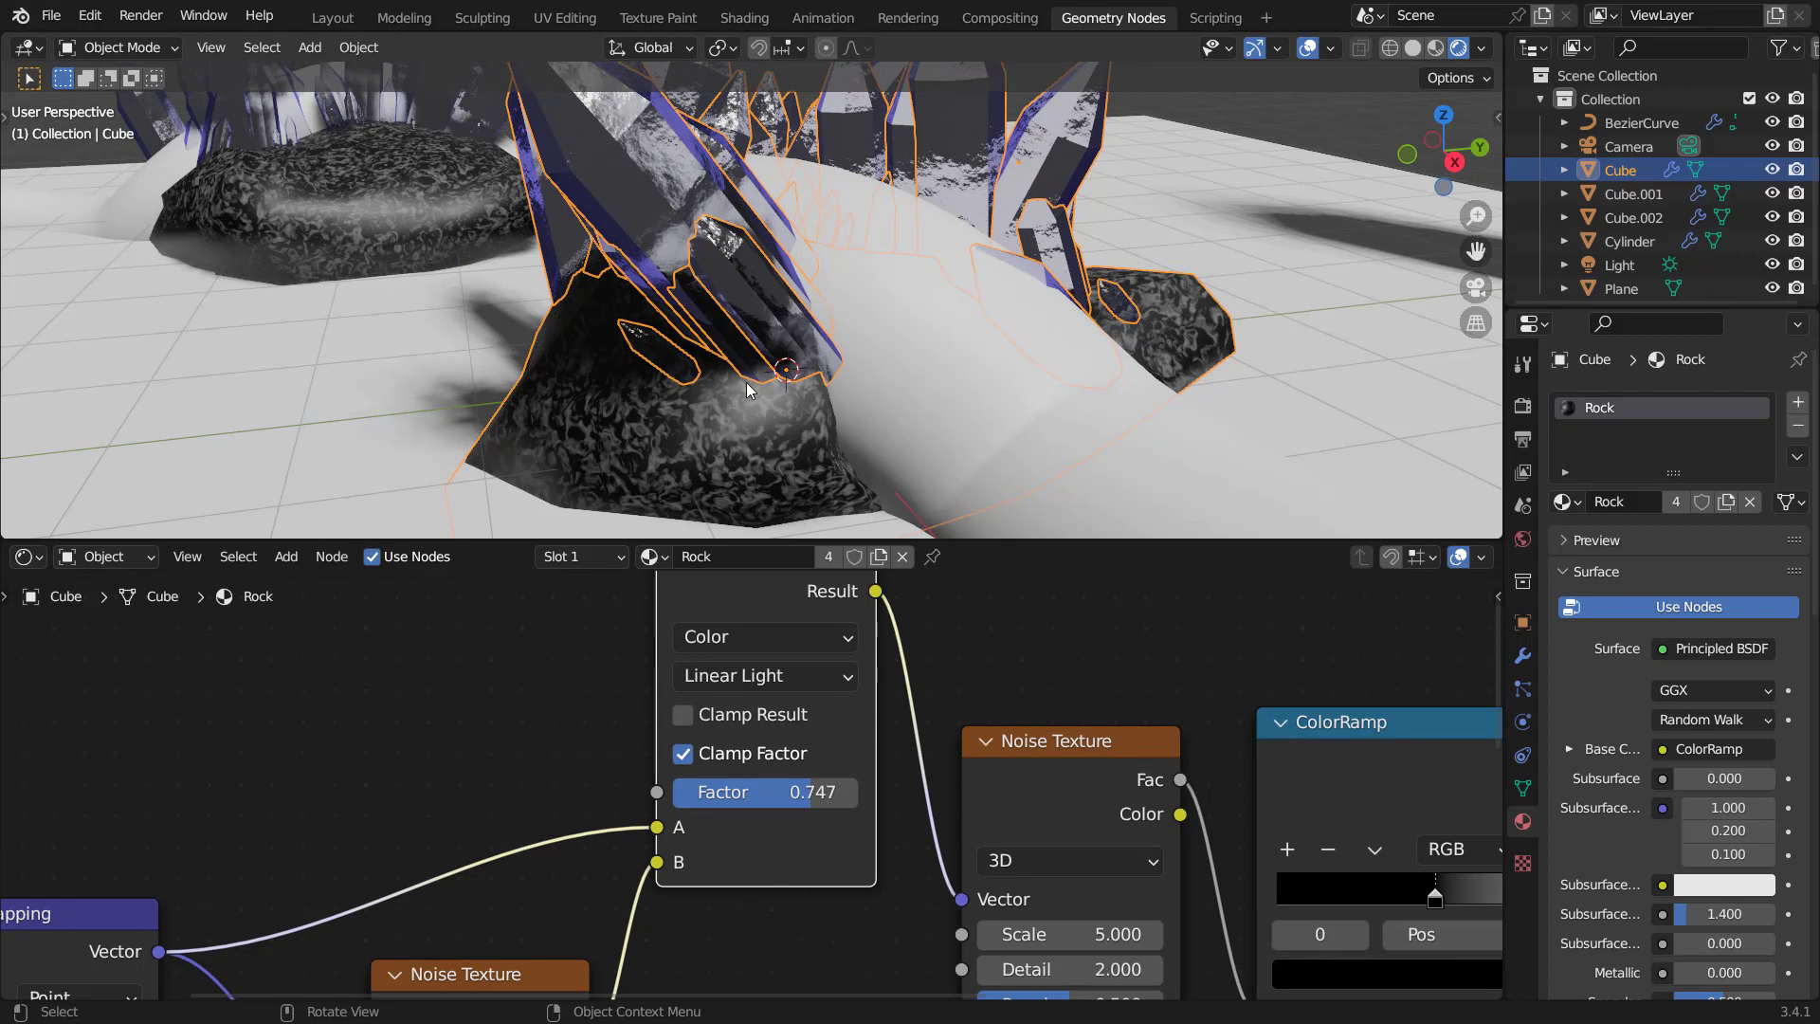
{"action": "left_click_drag", "start_coordinate": [810, 795], "coordinate": [756, 794]}
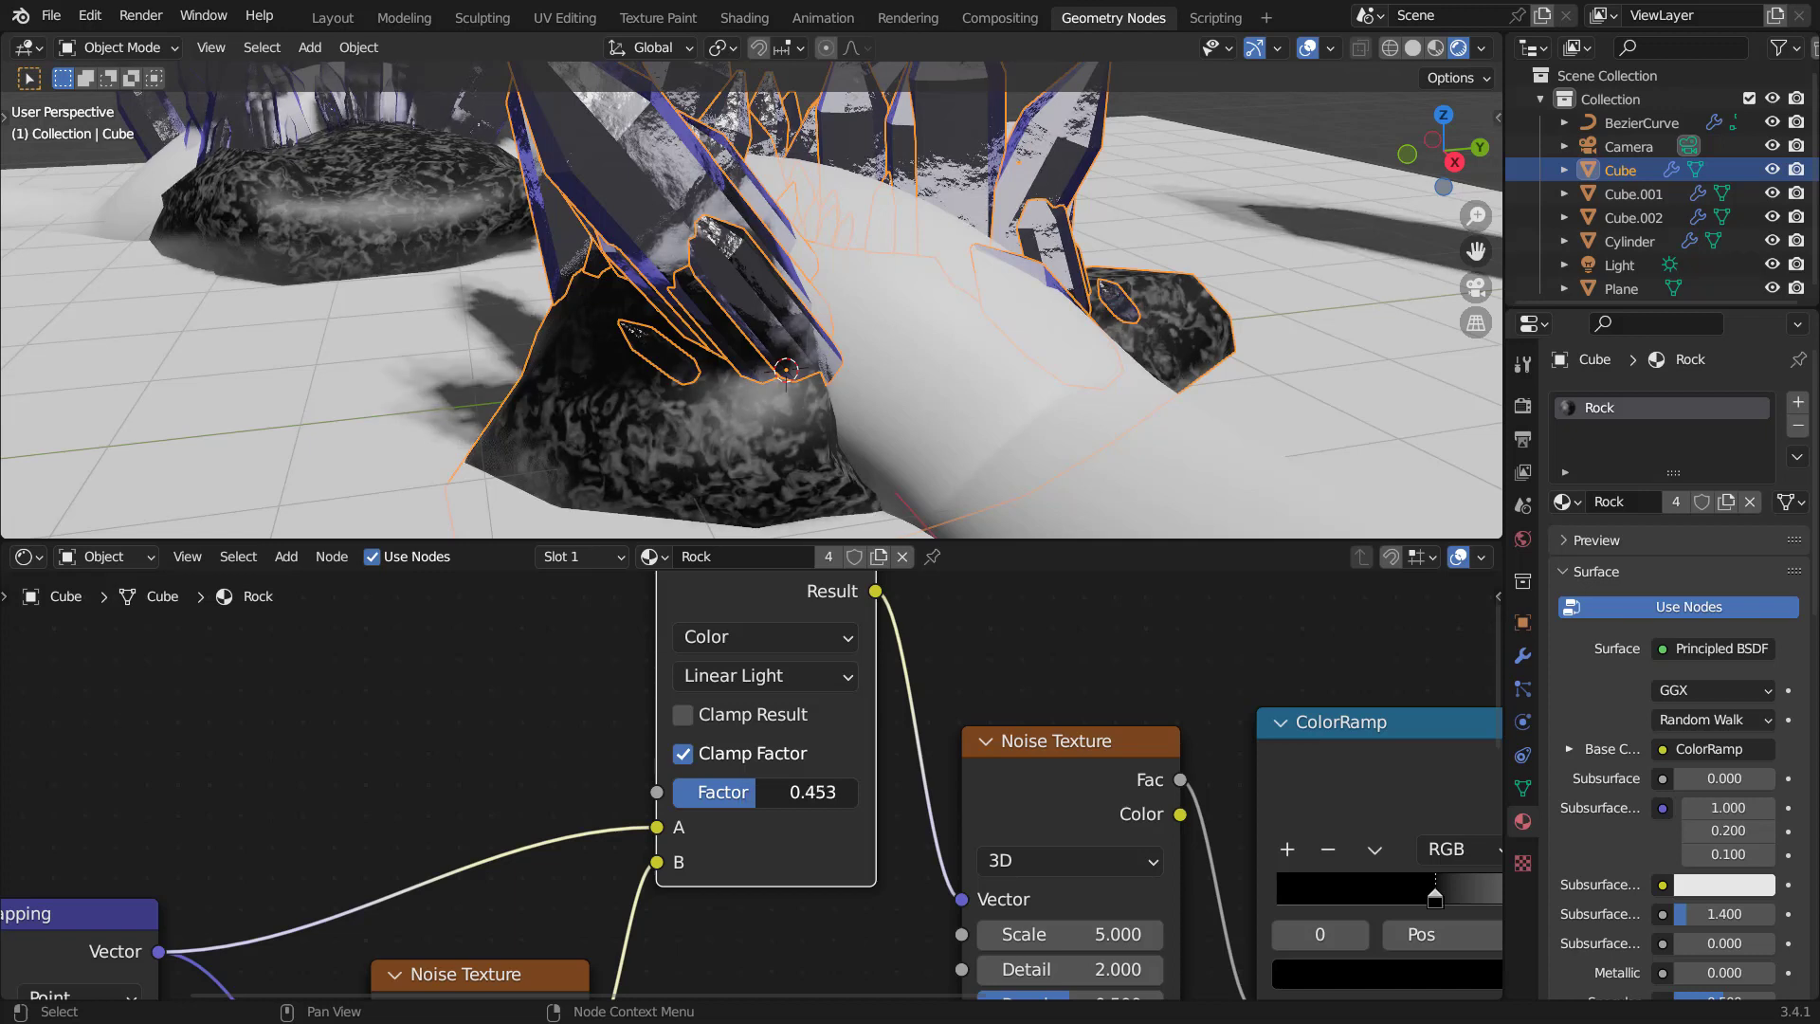
Set the Scale of the Noise Texture feeding the ColorRamp to 3 and its Detail to 15.
{"action": "middle_click_drag", "start_coordinate": [1081, 933], "coordinate": [973, 819]}
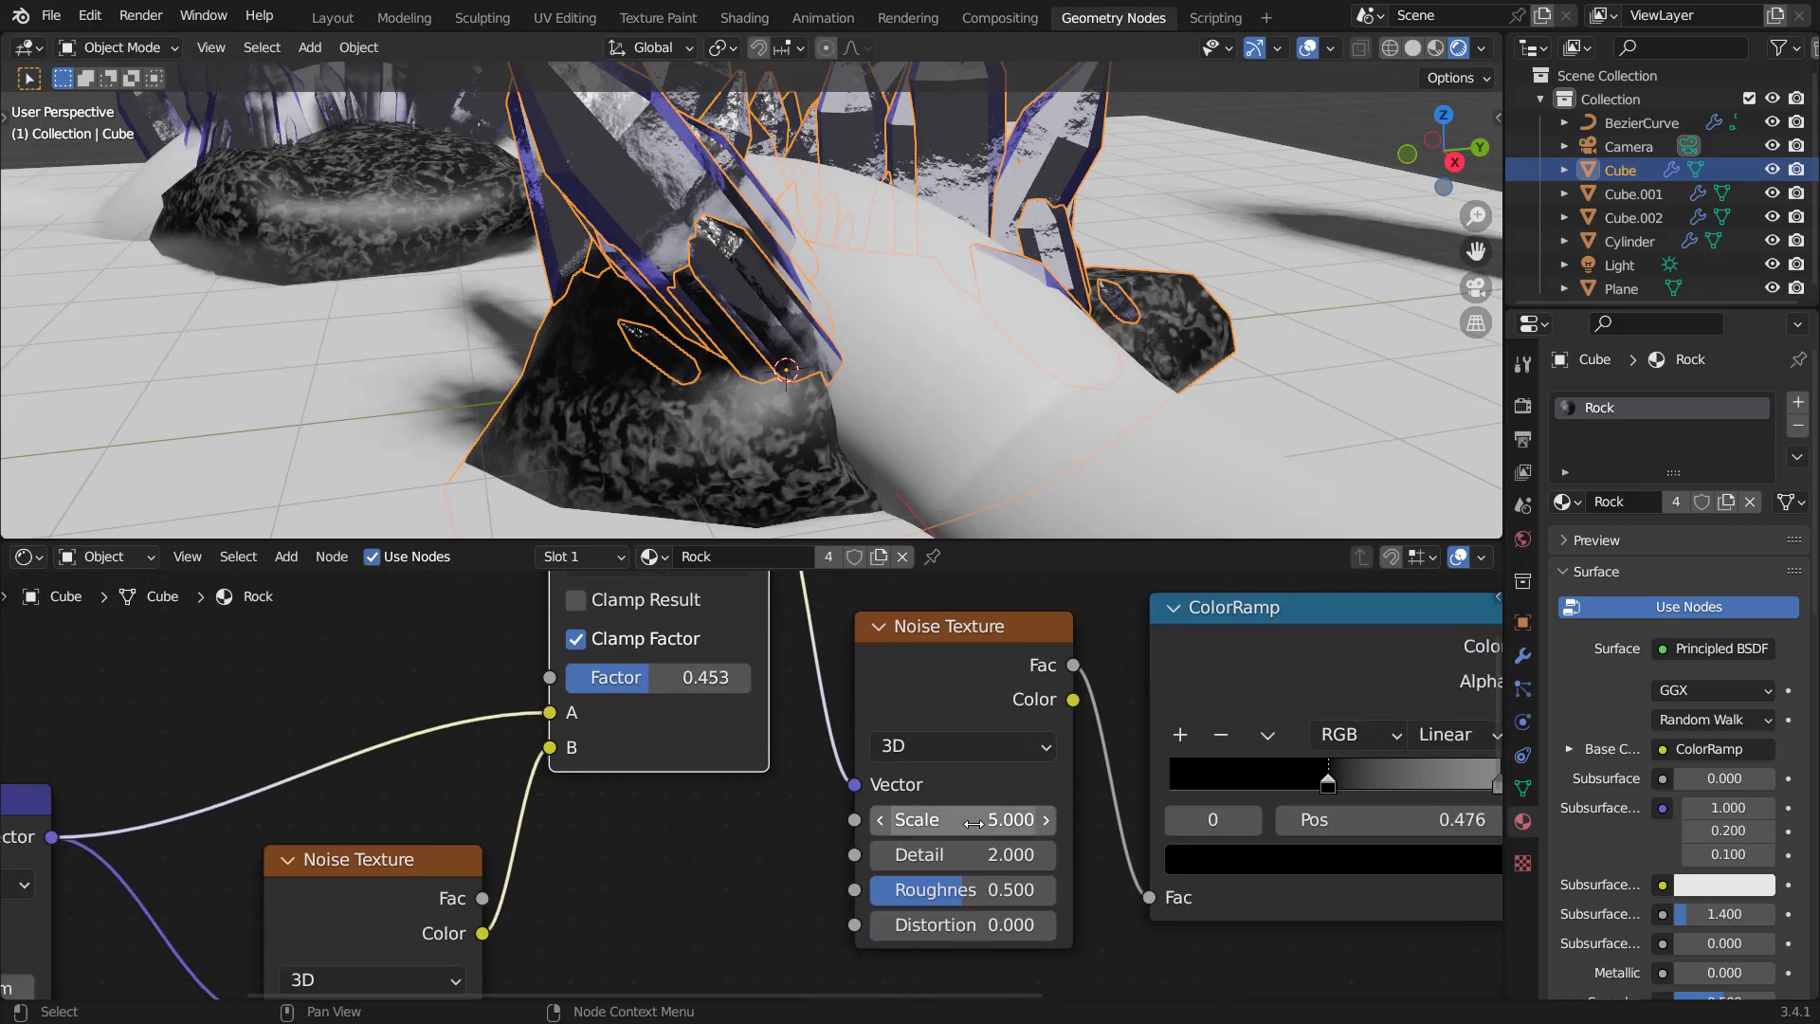
{"action": "left_click", "coordinate": [973, 819]}
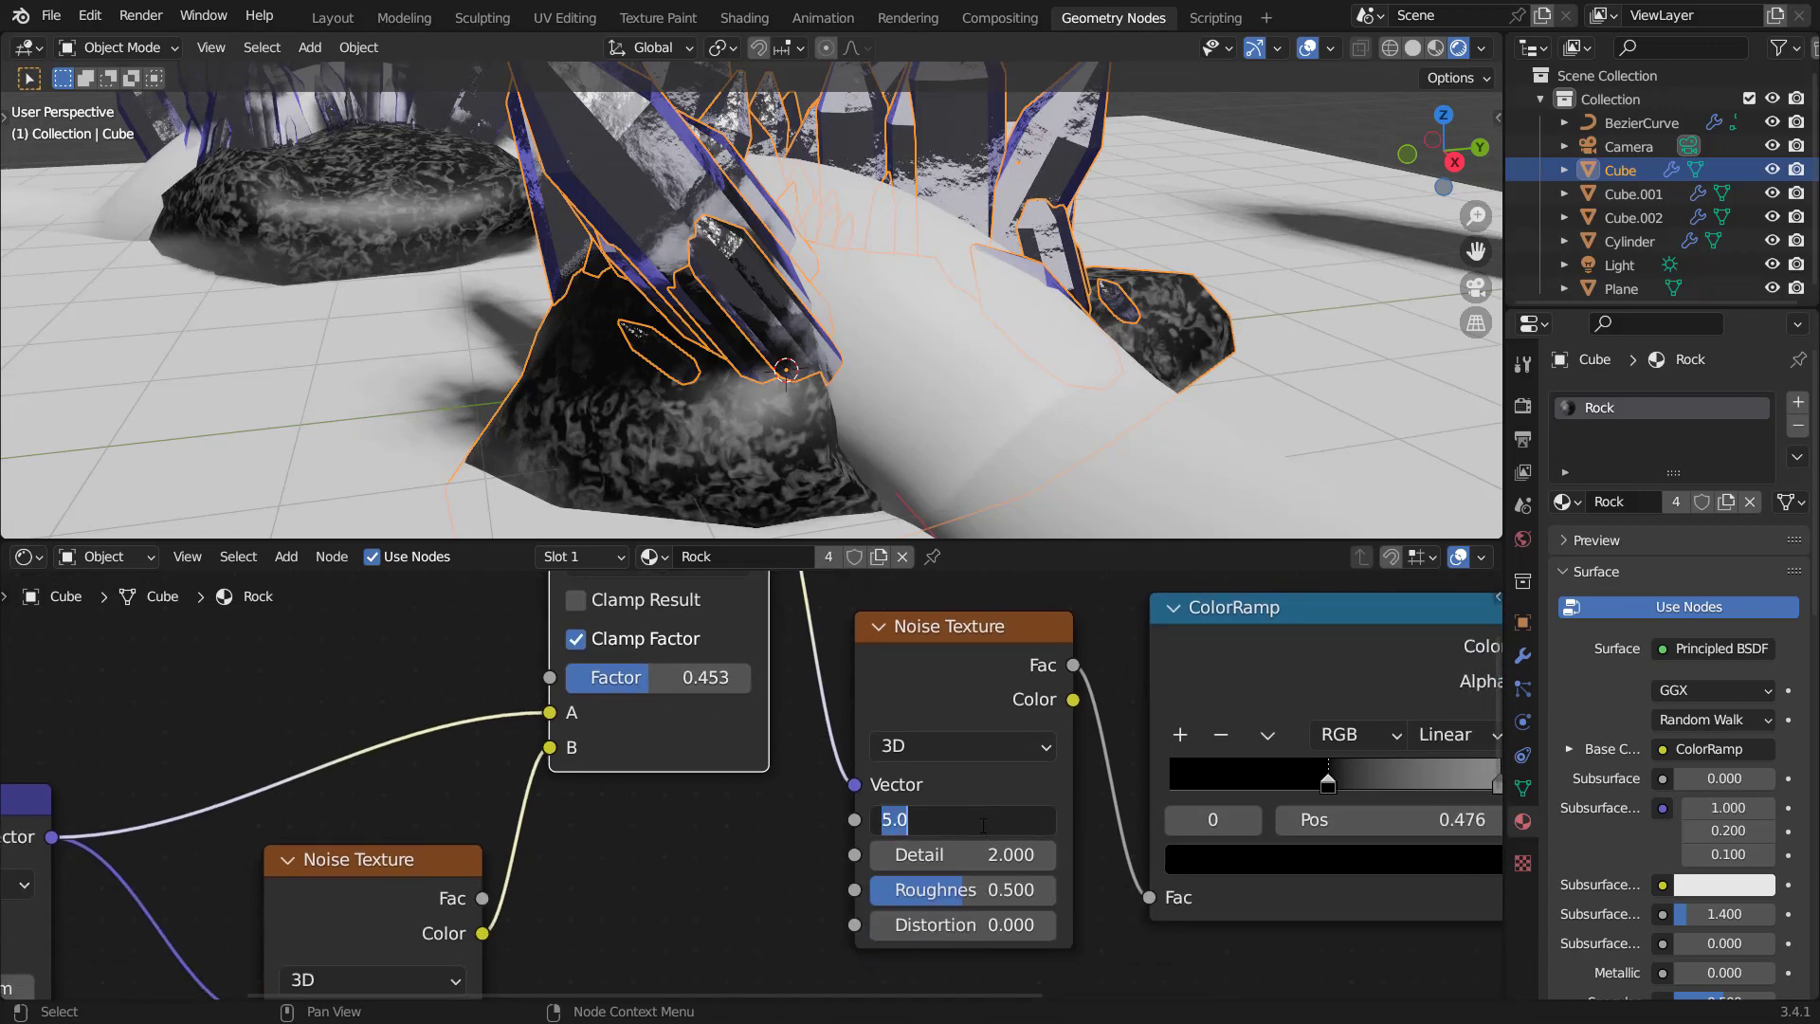
{"action": "type", "text": "3"}
{"action": "key", "text": "Return"}
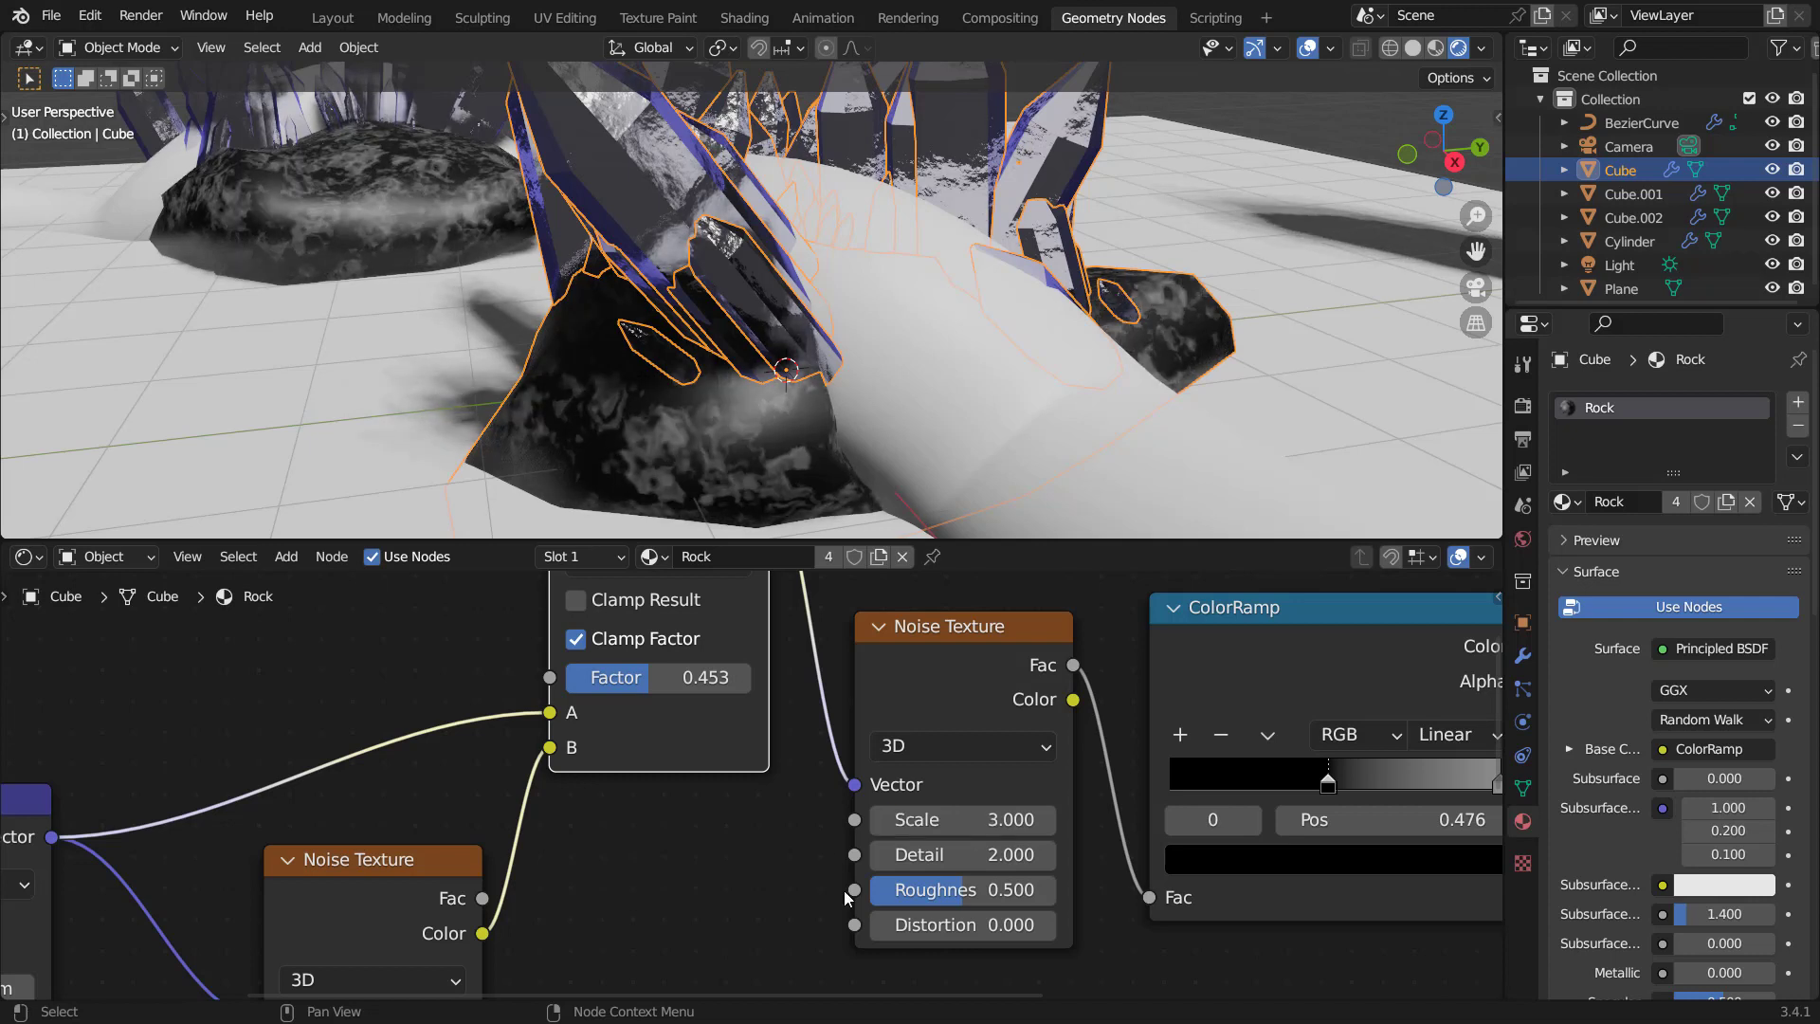
{"action": "left_click_drag", "start_coordinate": [962, 855], "coordinate": [1033, 855]}
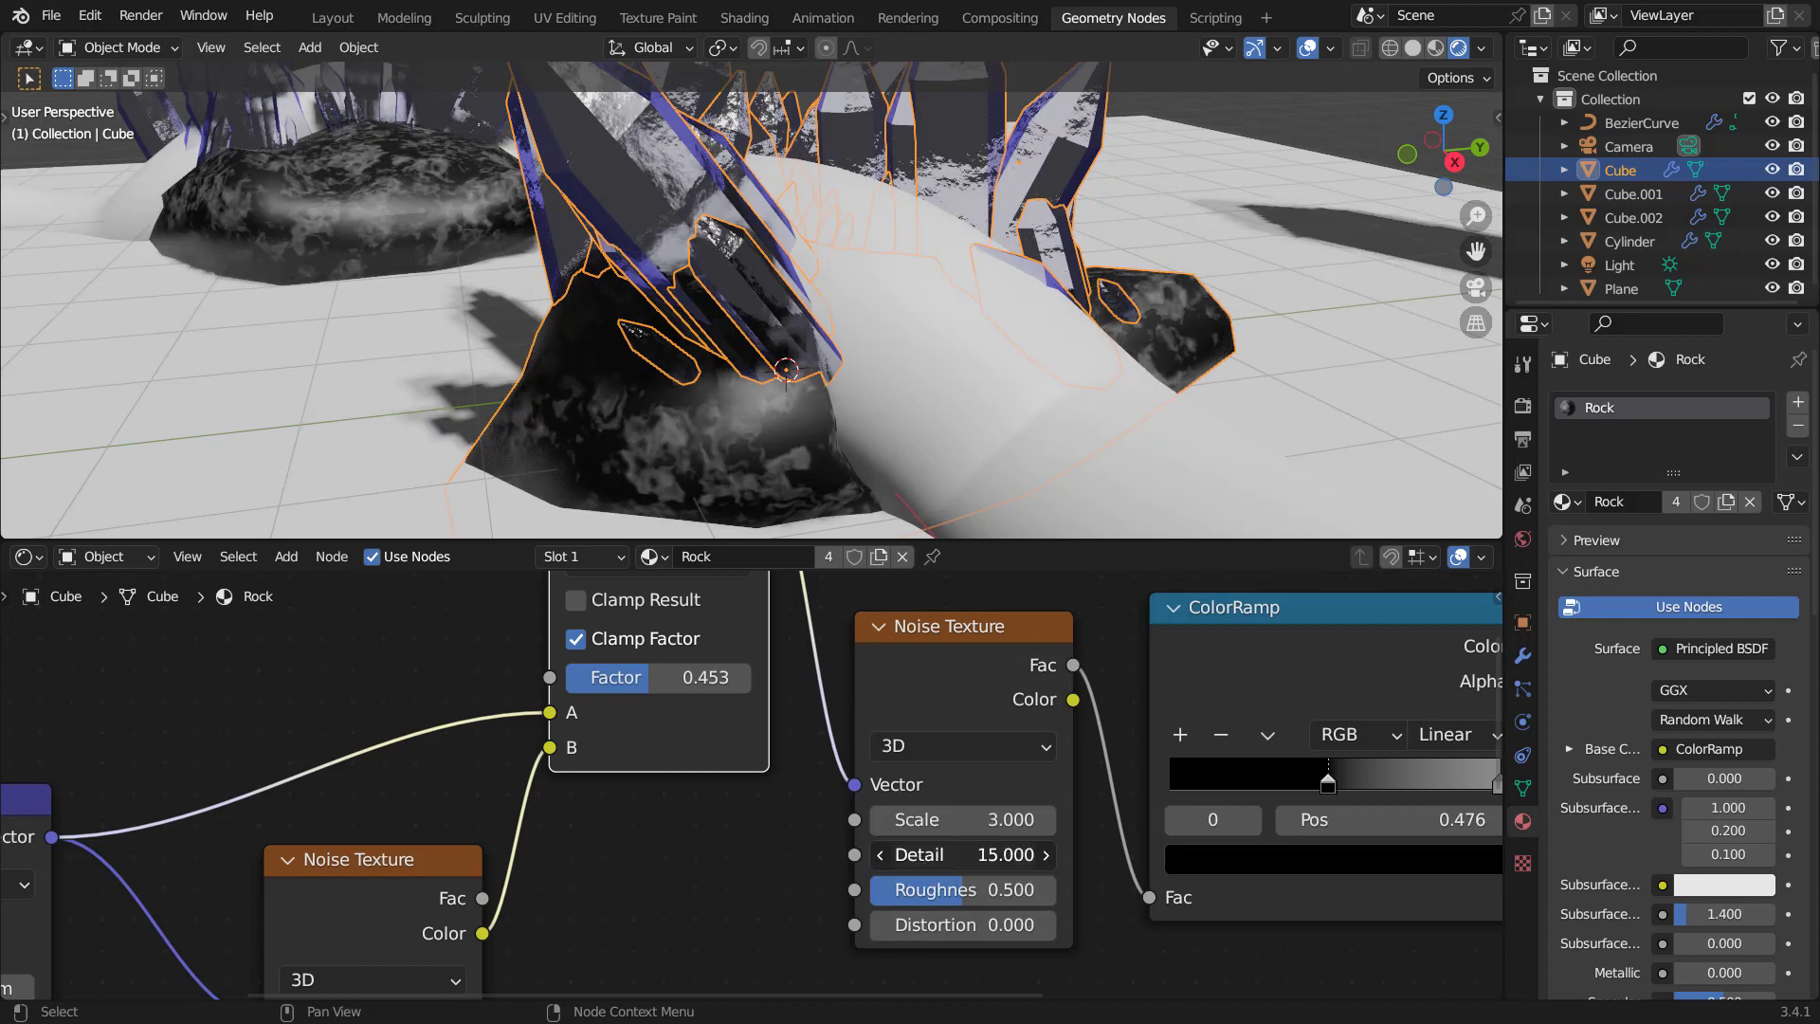
Set the duplicated Noise Texture's Detail to 15, and try a Scale of 6.34 before undoing that scale change.
{"action": "middle_click_drag", "start_coordinate": [655, 874], "coordinate": [823, 671]}
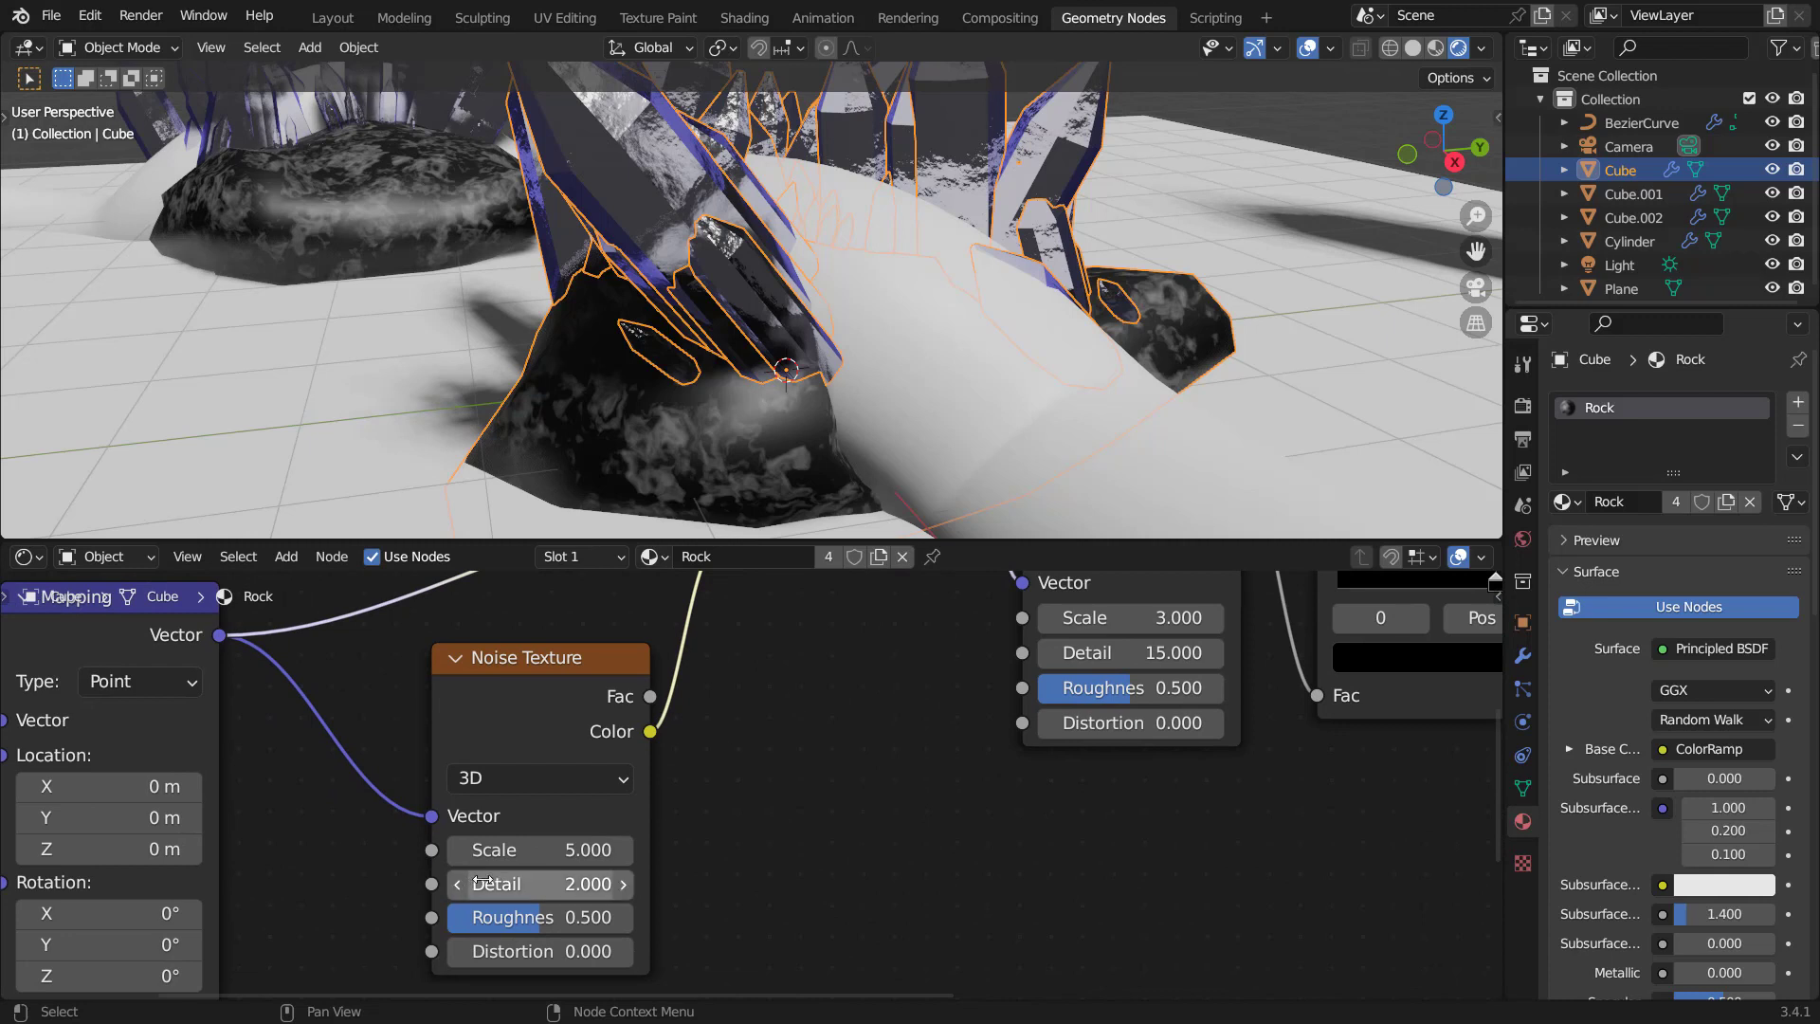
{"action": "left_click_drag", "start_coordinate": [517, 883], "coordinate": [588, 883]}
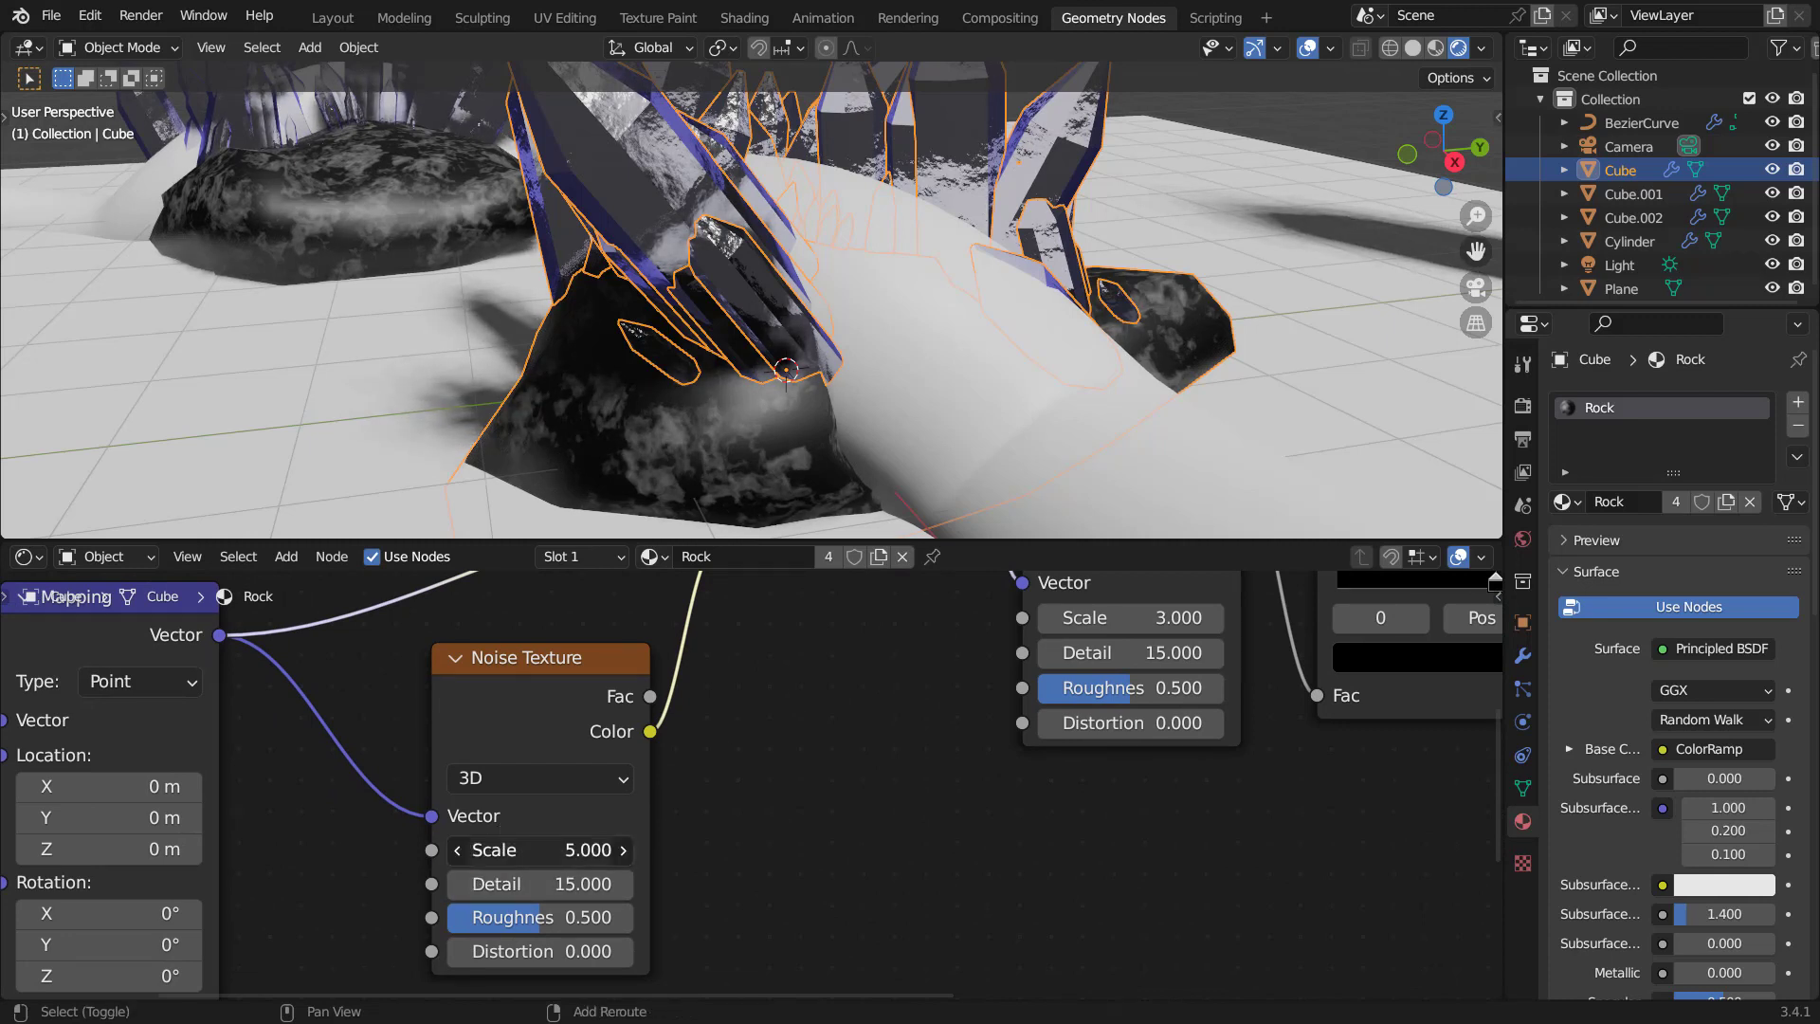
{"action": "left_click_drag", "start_coordinate": [495, 847], "coordinate": [555, 847], "text": "shift"}
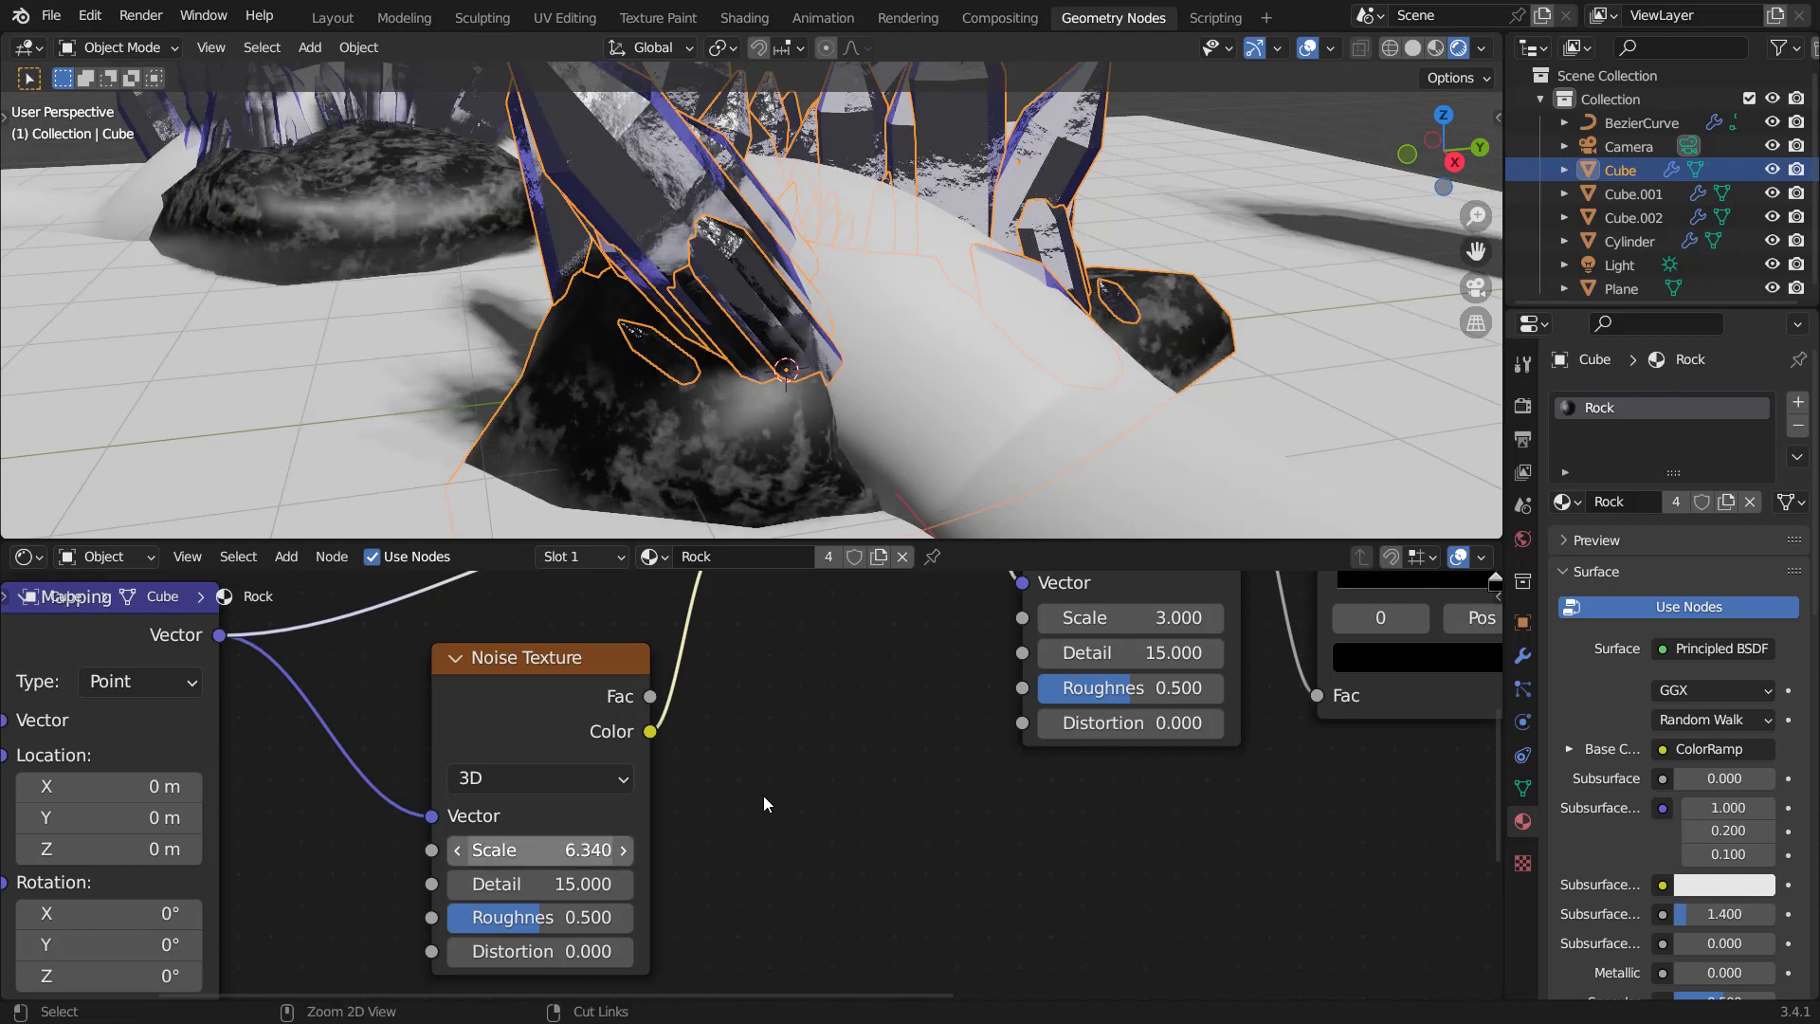
{"action": "key", "text": "ctrl+z"}
Set the Principled BSDF's Roughness to 1 for the Rock material.
{"action": "scroll", "coordinate": [1039, 736], "scroll_direction": "down", "scroll_amount": 6}
{"action": "scroll", "coordinate": [1039, 736], "scroll_direction": "down", "scroll_amount": 3}
{"action": "middle_click_drag", "start_coordinate": [1420, 804], "coordinate": [943, 791]}
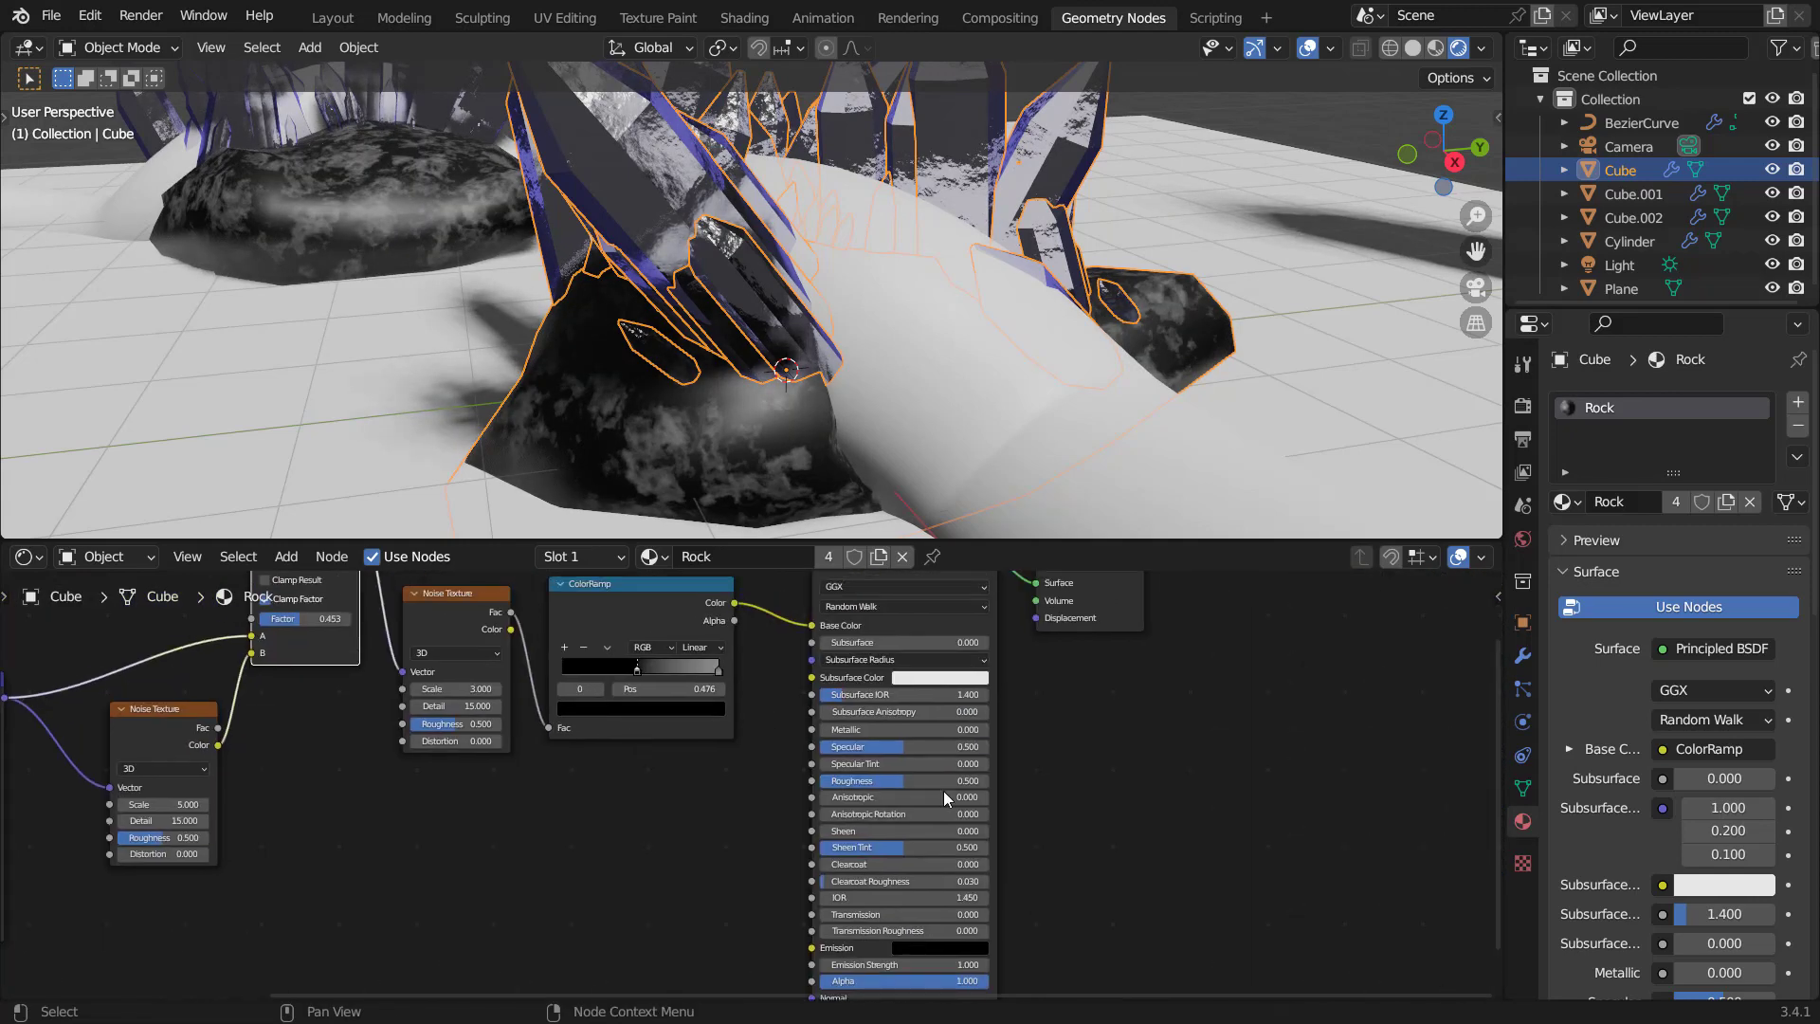
{"action": "scroll", "coordinate": [942, 791], "scroll_direction": "up", "scroll_amount": 6}
{"action": "left_click_drag", "start_coordinate": [960, 781], "coordinate": [1090, 778]}
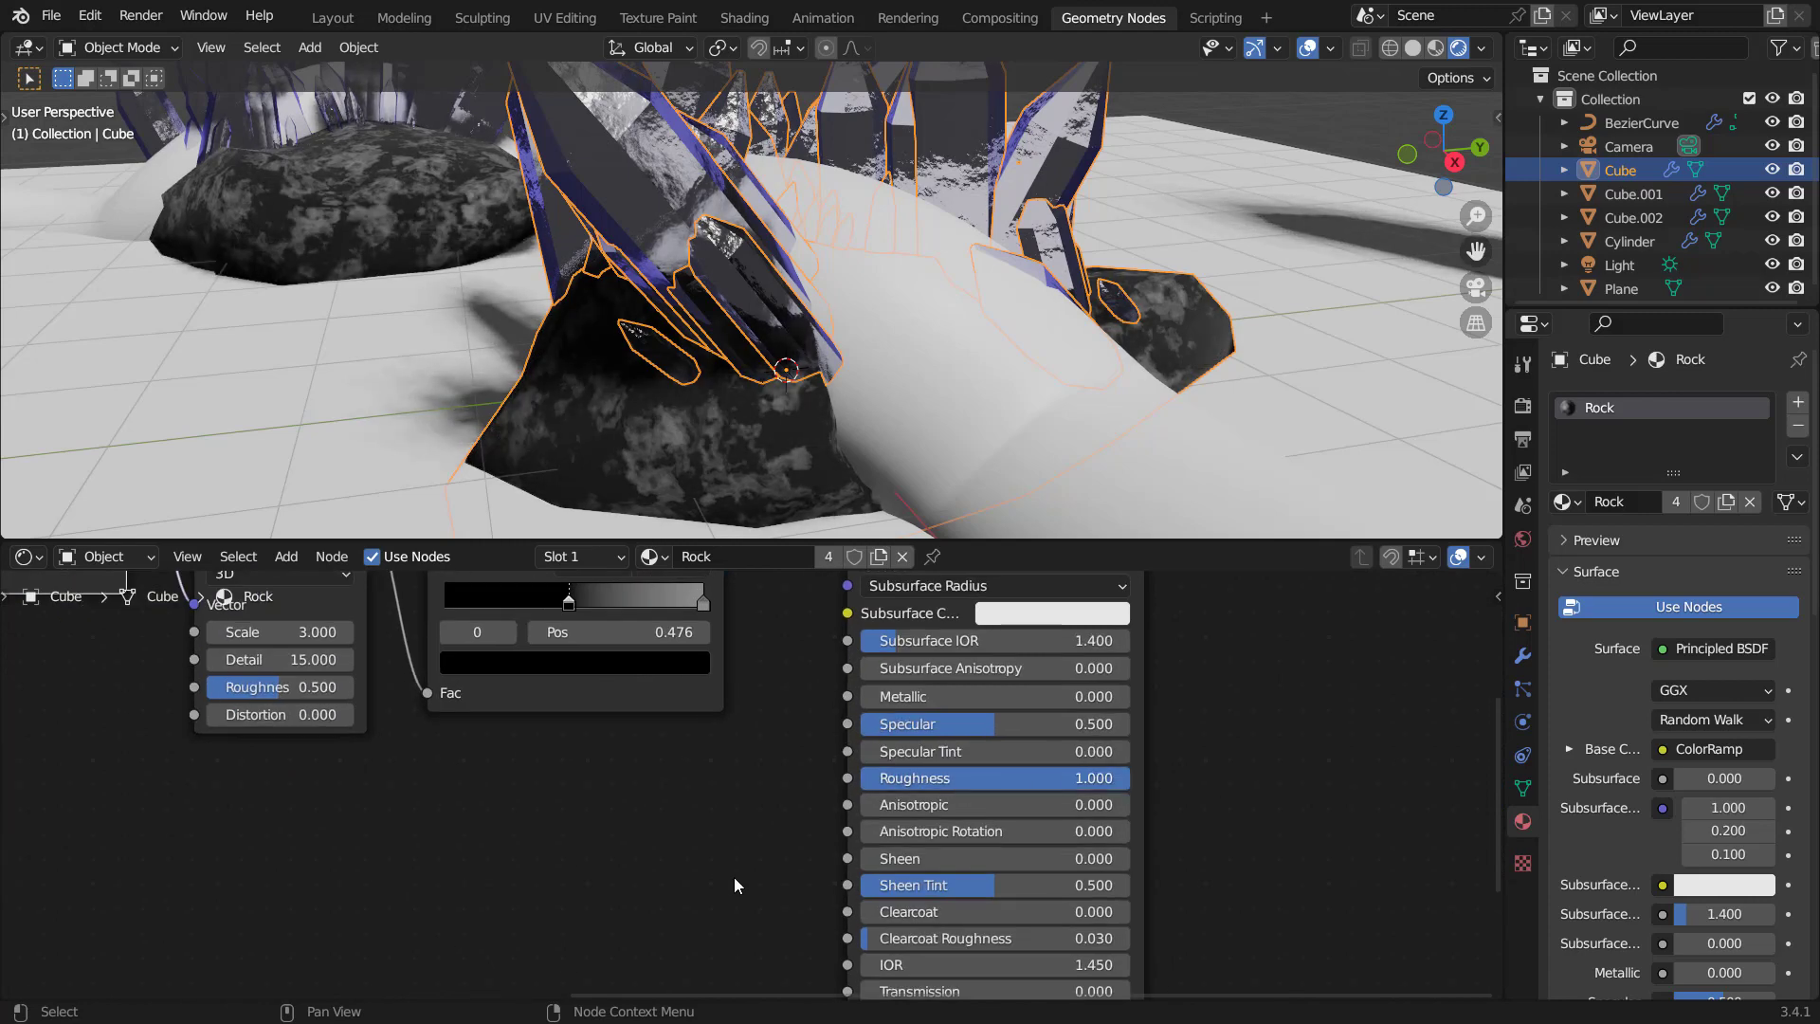
Add a Bump node linked to the Principled BSDF's Normal input and place it beside the shader.
{"action": "middle_click_drag", "start_coordinate": [726, 891], "coordinate": [740, 667]}
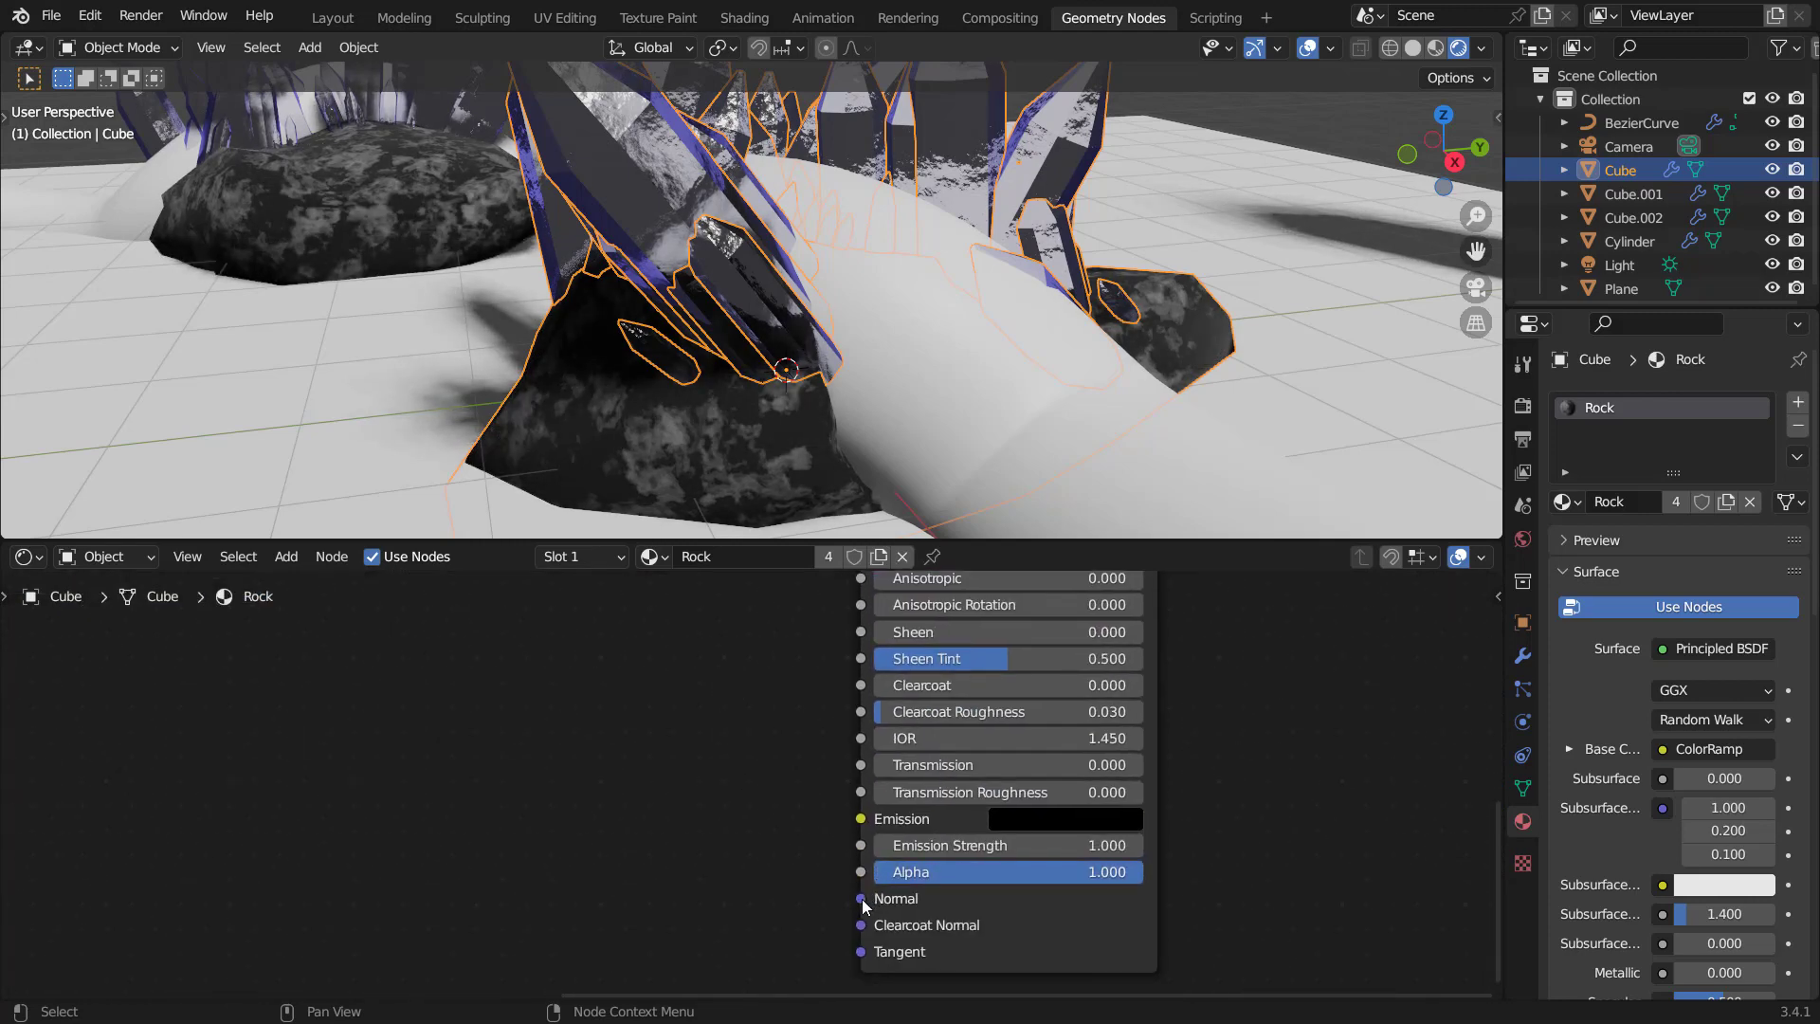
{"action": "left_click_drag", "start_coordinate": [863, 900], "coordinate": [616, 713]}
{"action": "type", "text": "bump"}
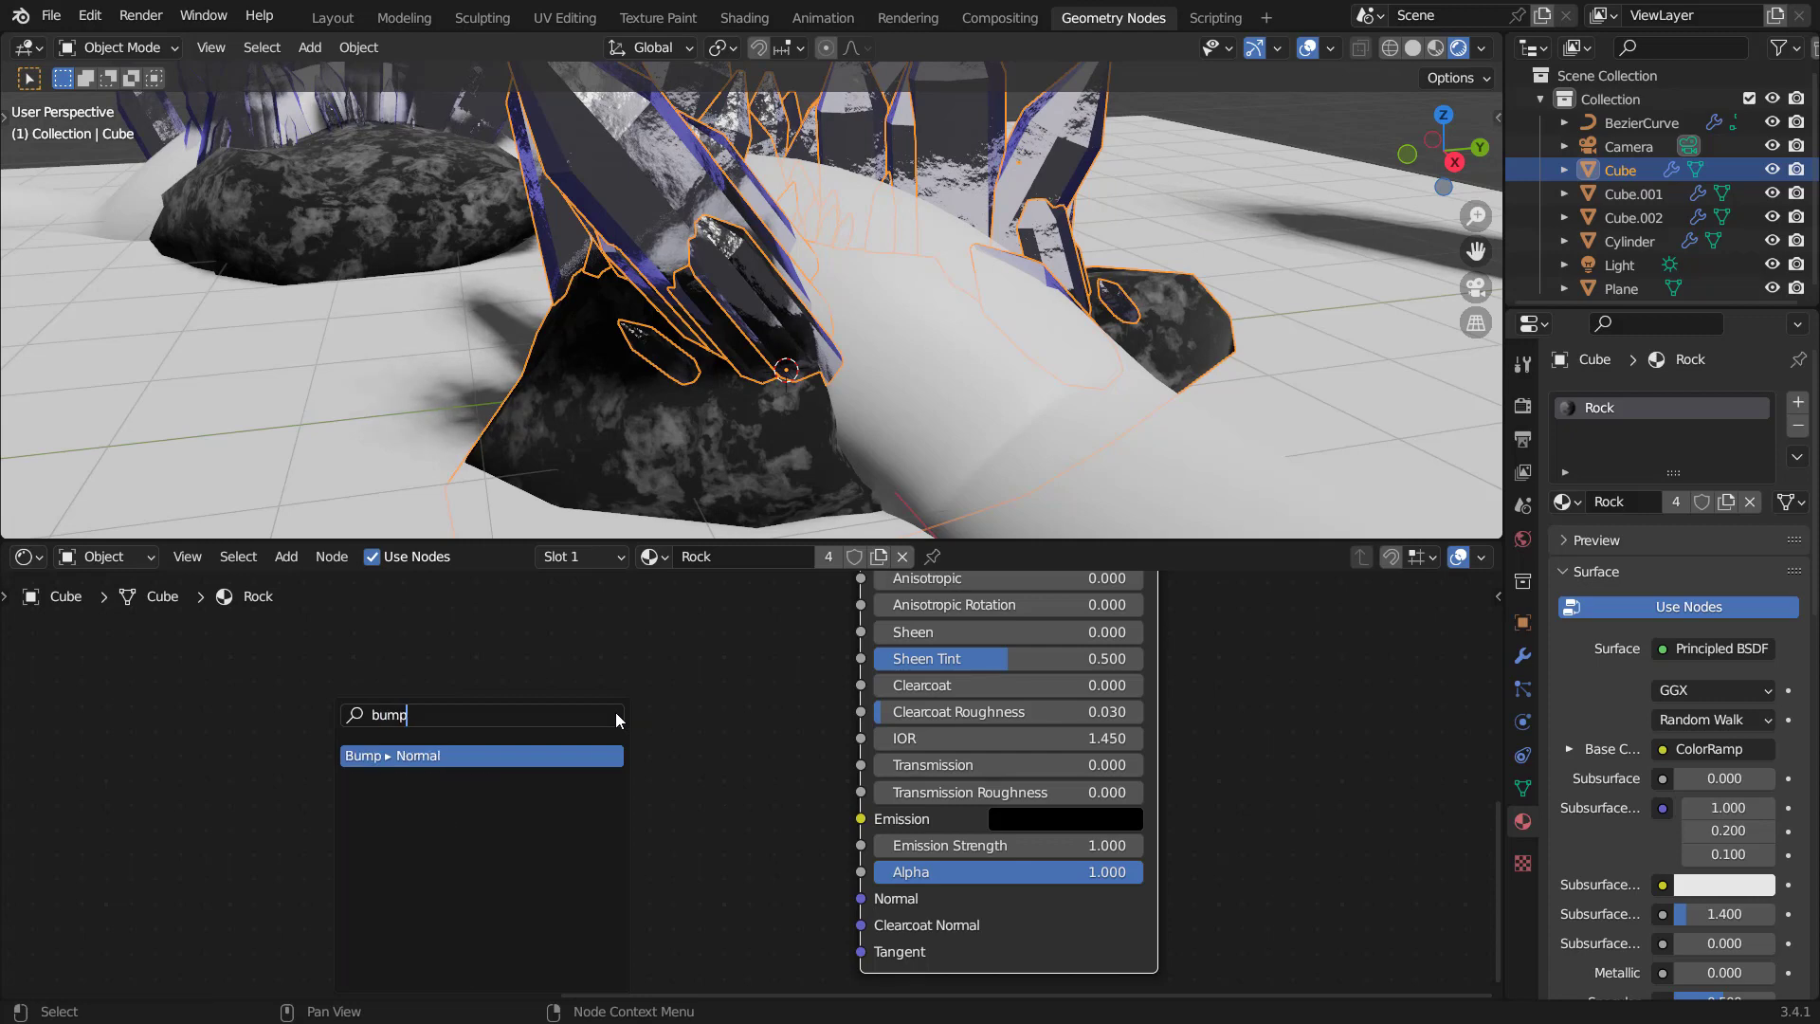
{"action": "key", "text": "Return"}
{"action": "left_click", "coordinate": [598, 662]}
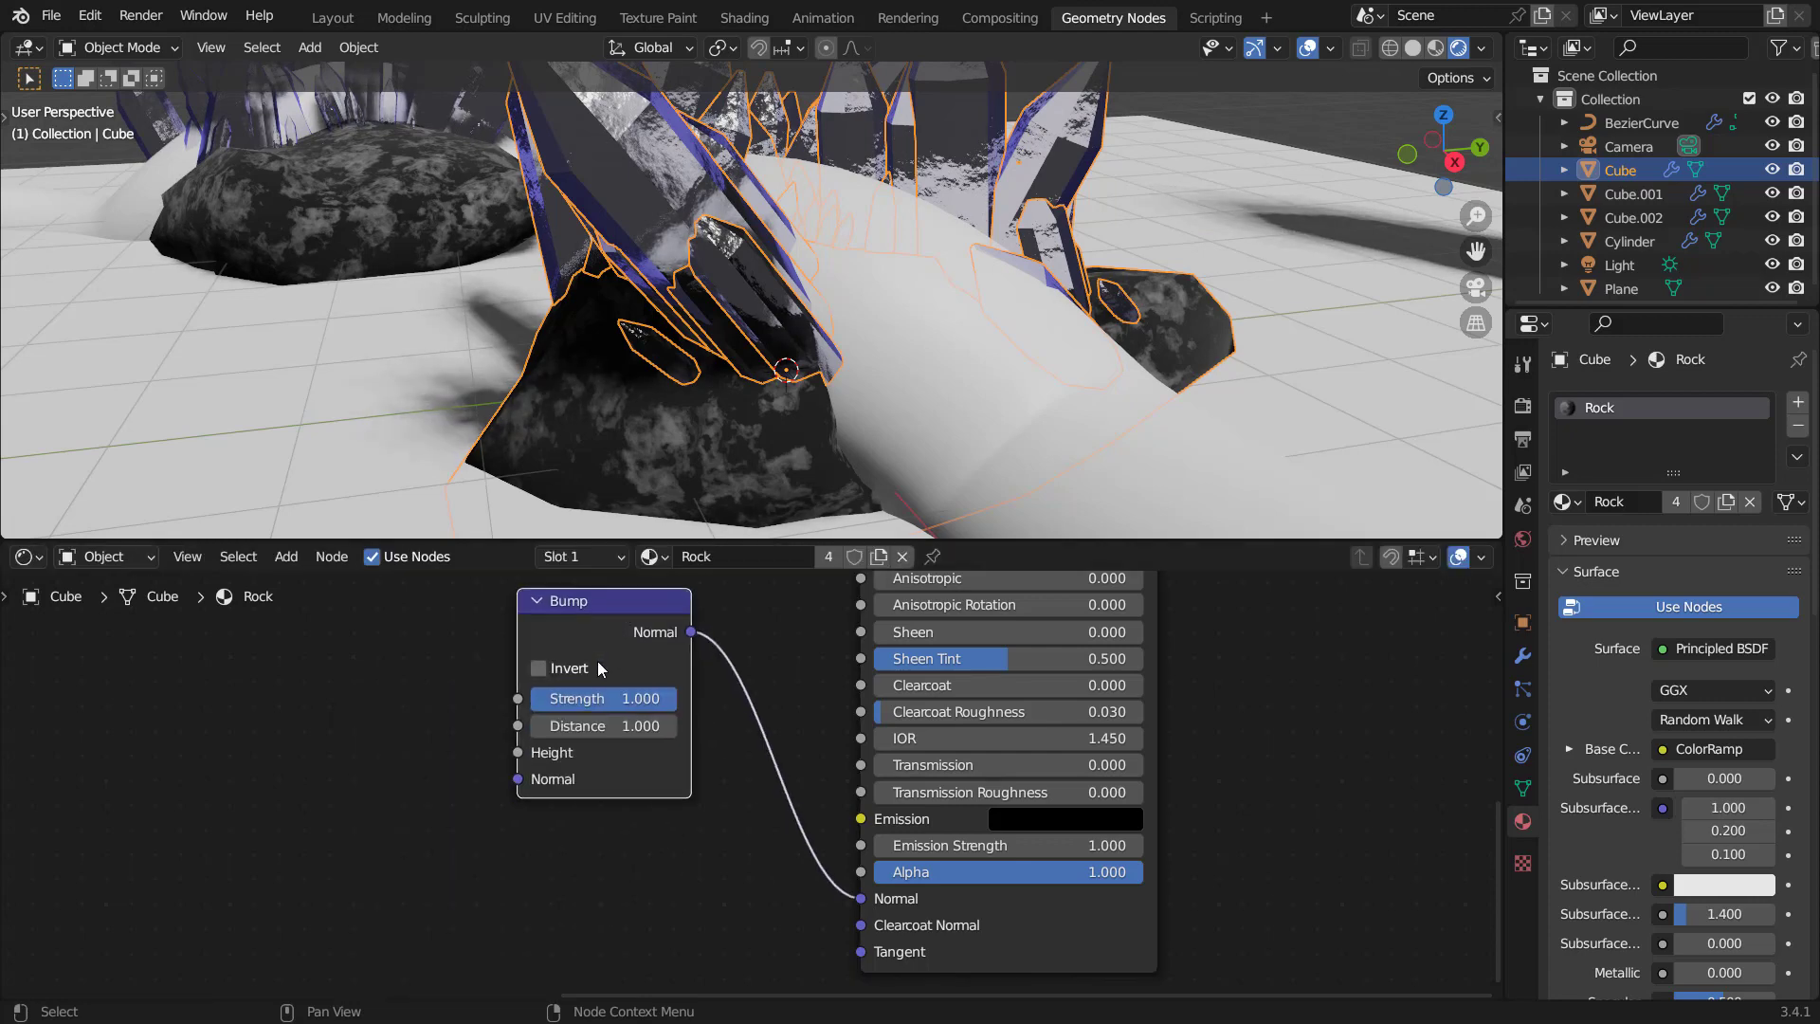
Connect the ColorRamp's Color output to the Bump node's Height input.
{"action": "scroll", "coordinate": [597, 662], "scroll_direction": "down", "scroll_amount": 7}
{"action": "middle_click_drag", "start_coordinate": [650, 670], "coordinate": [654, 778]}
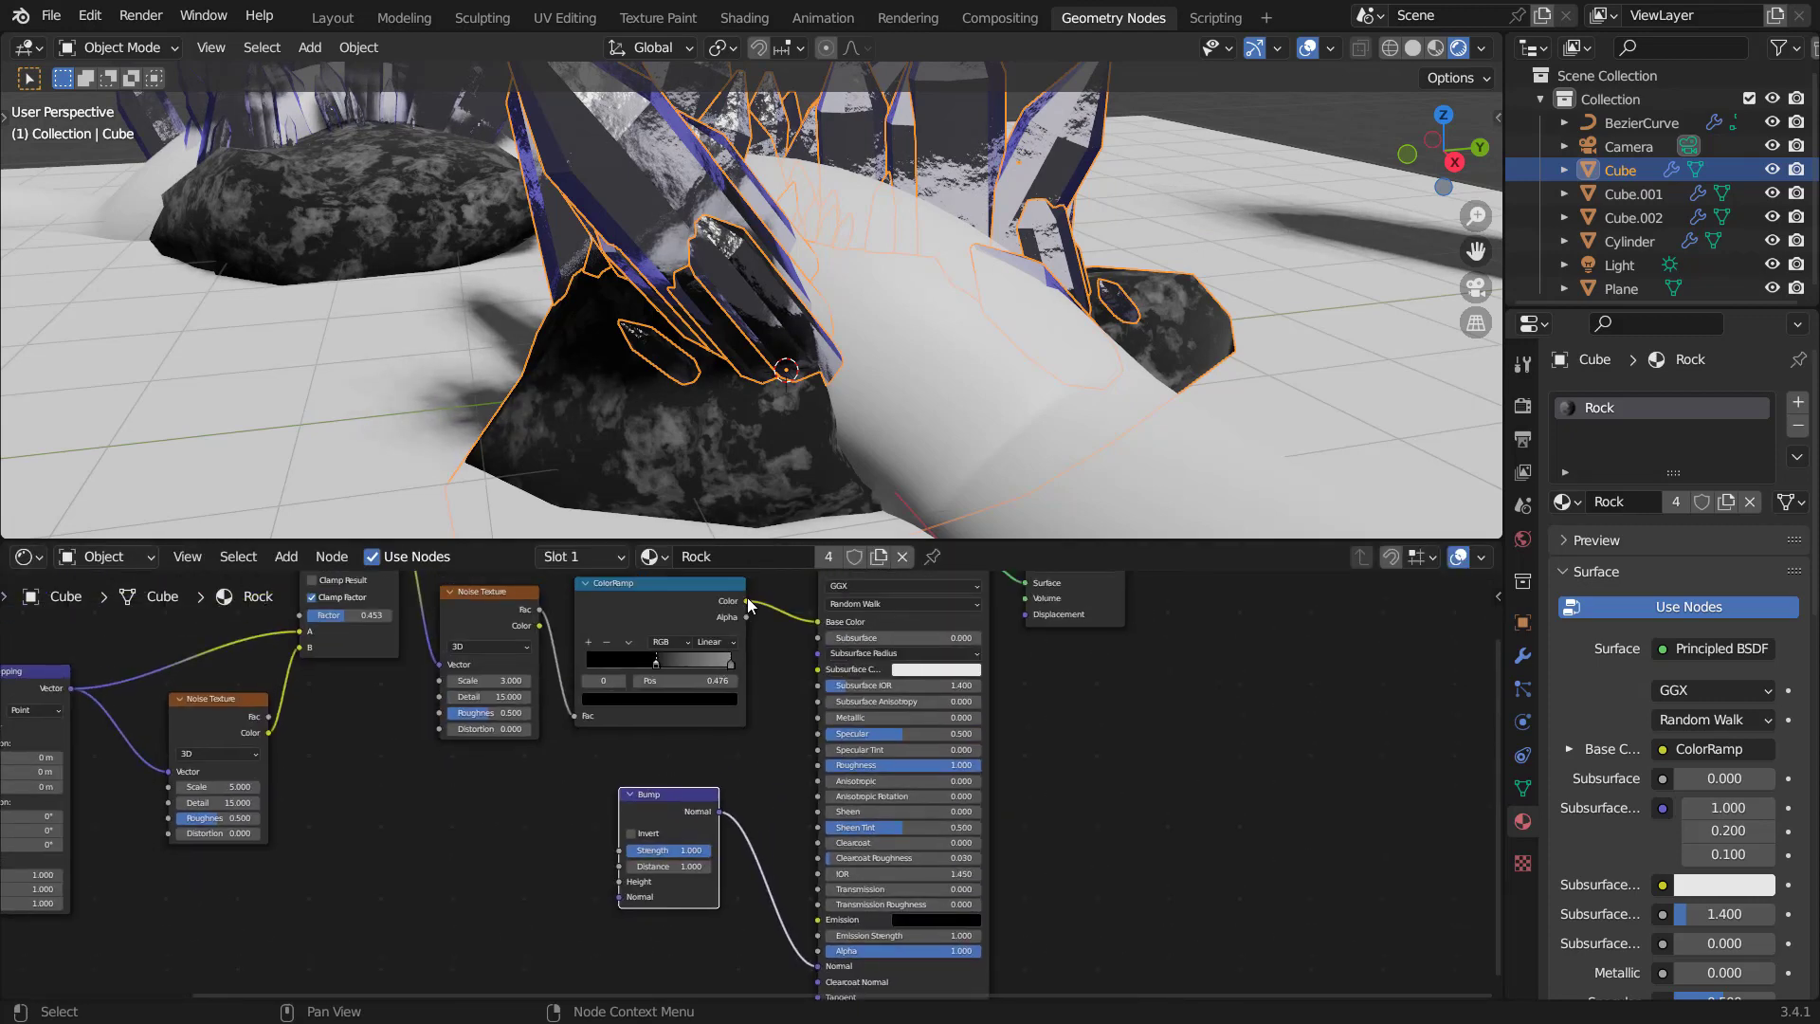
{"action": "left_click_drag", "start_coordinate": [747, 601], "coordinate": [621, 882]}
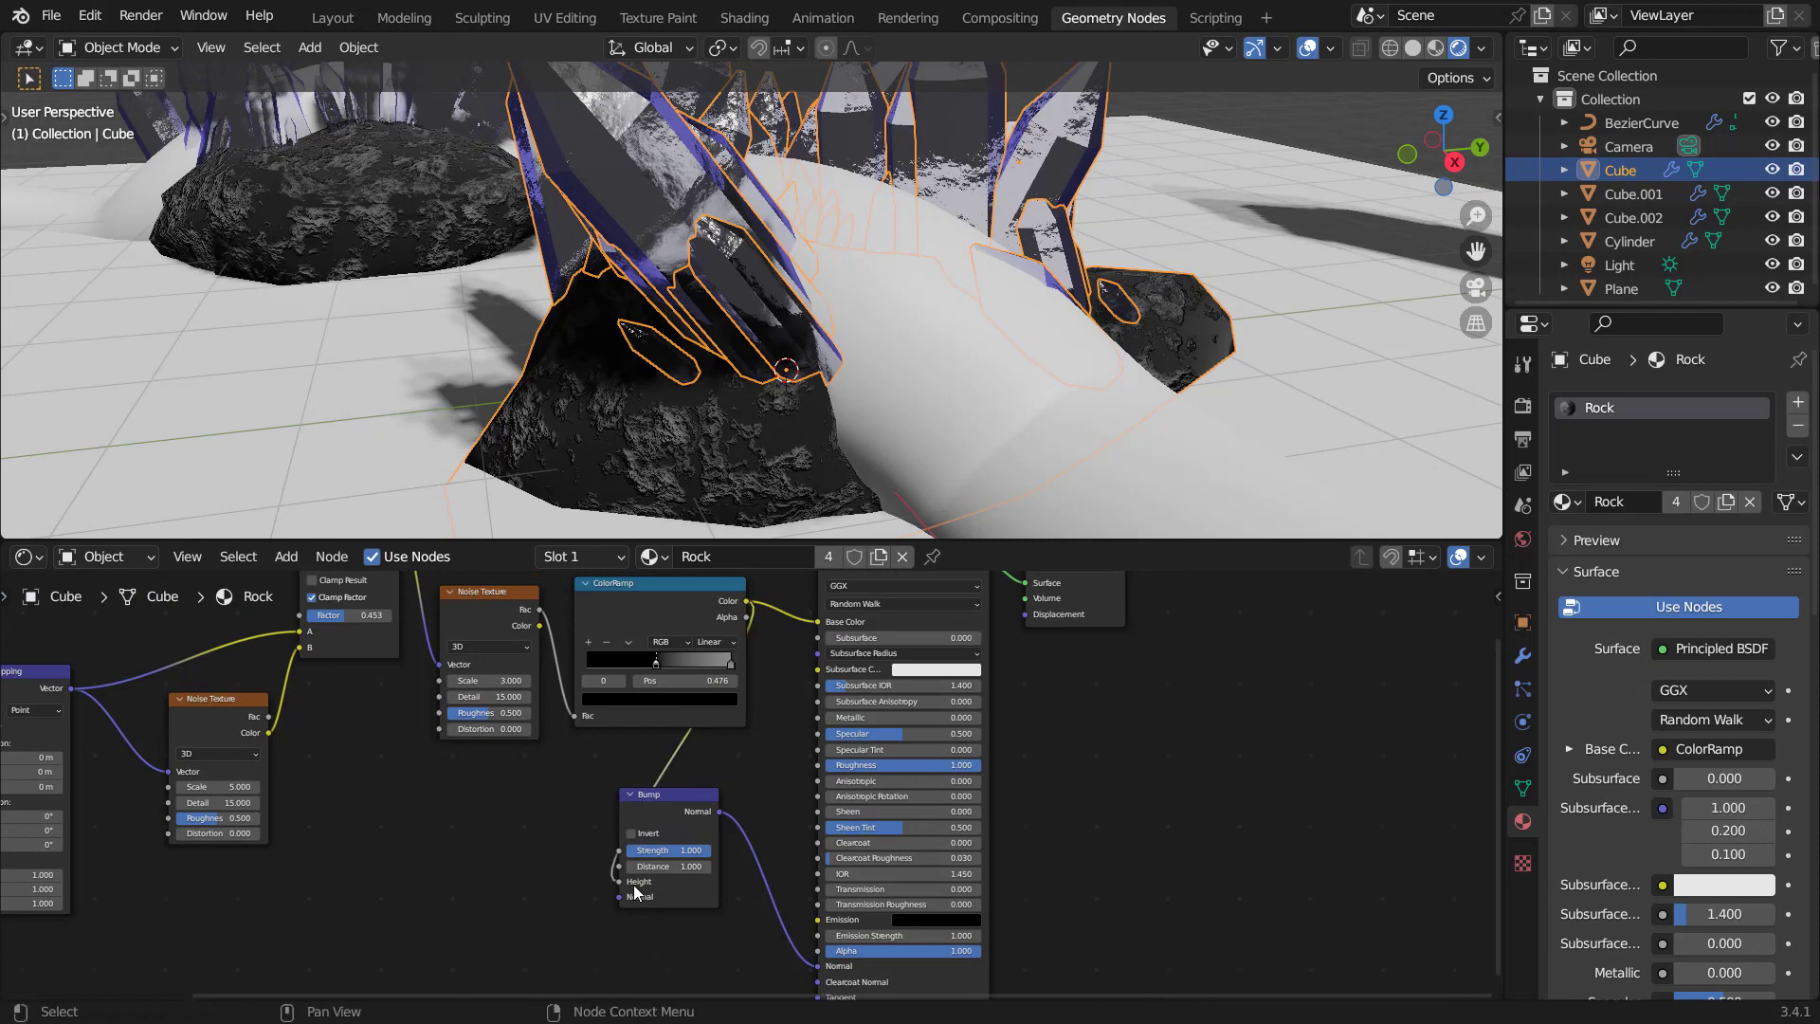
Set the Bump node's Distance to 0.1.
{"action": "scroll", "coordinate": [690, 910], "scroll_direction": "up", "scroll_amount": 4}
{"action": "middle_click_drag", "start_coordinate": [670, 914], "coordinate": [809, 756]}
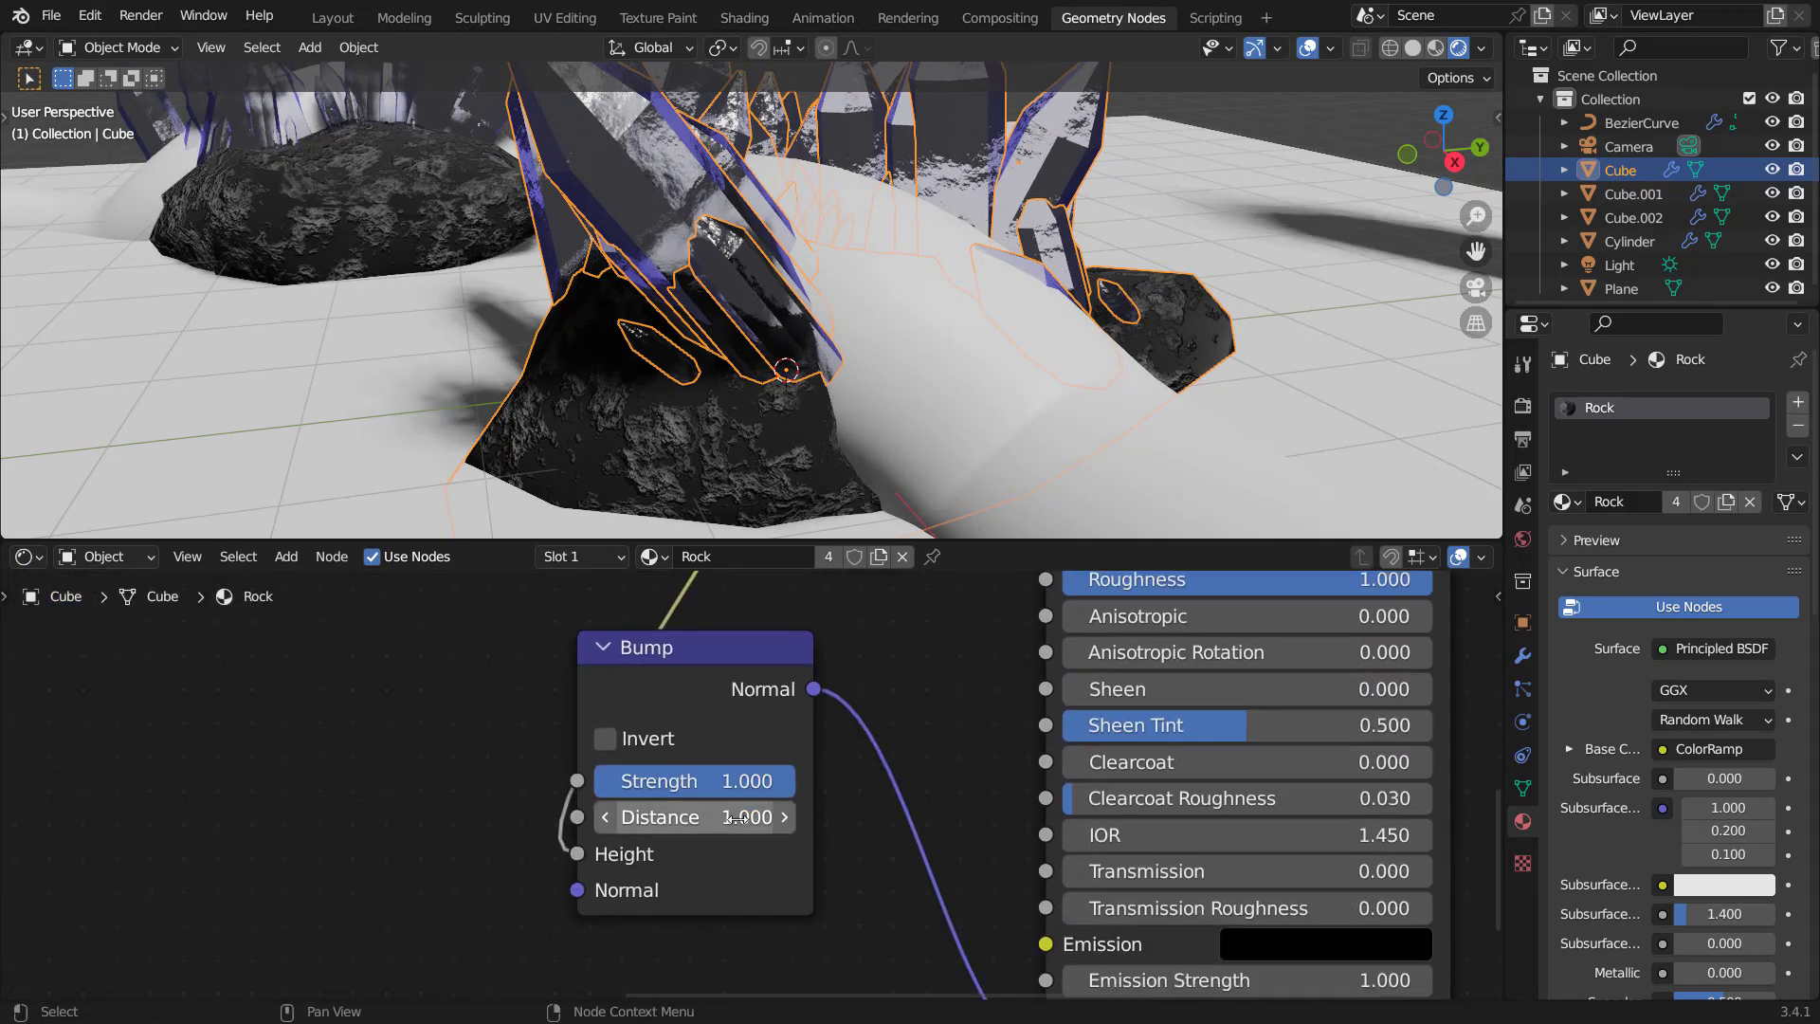
{"action": "left_click", "coordinate": [695, 816]}
{"action": "type", "text": "."}
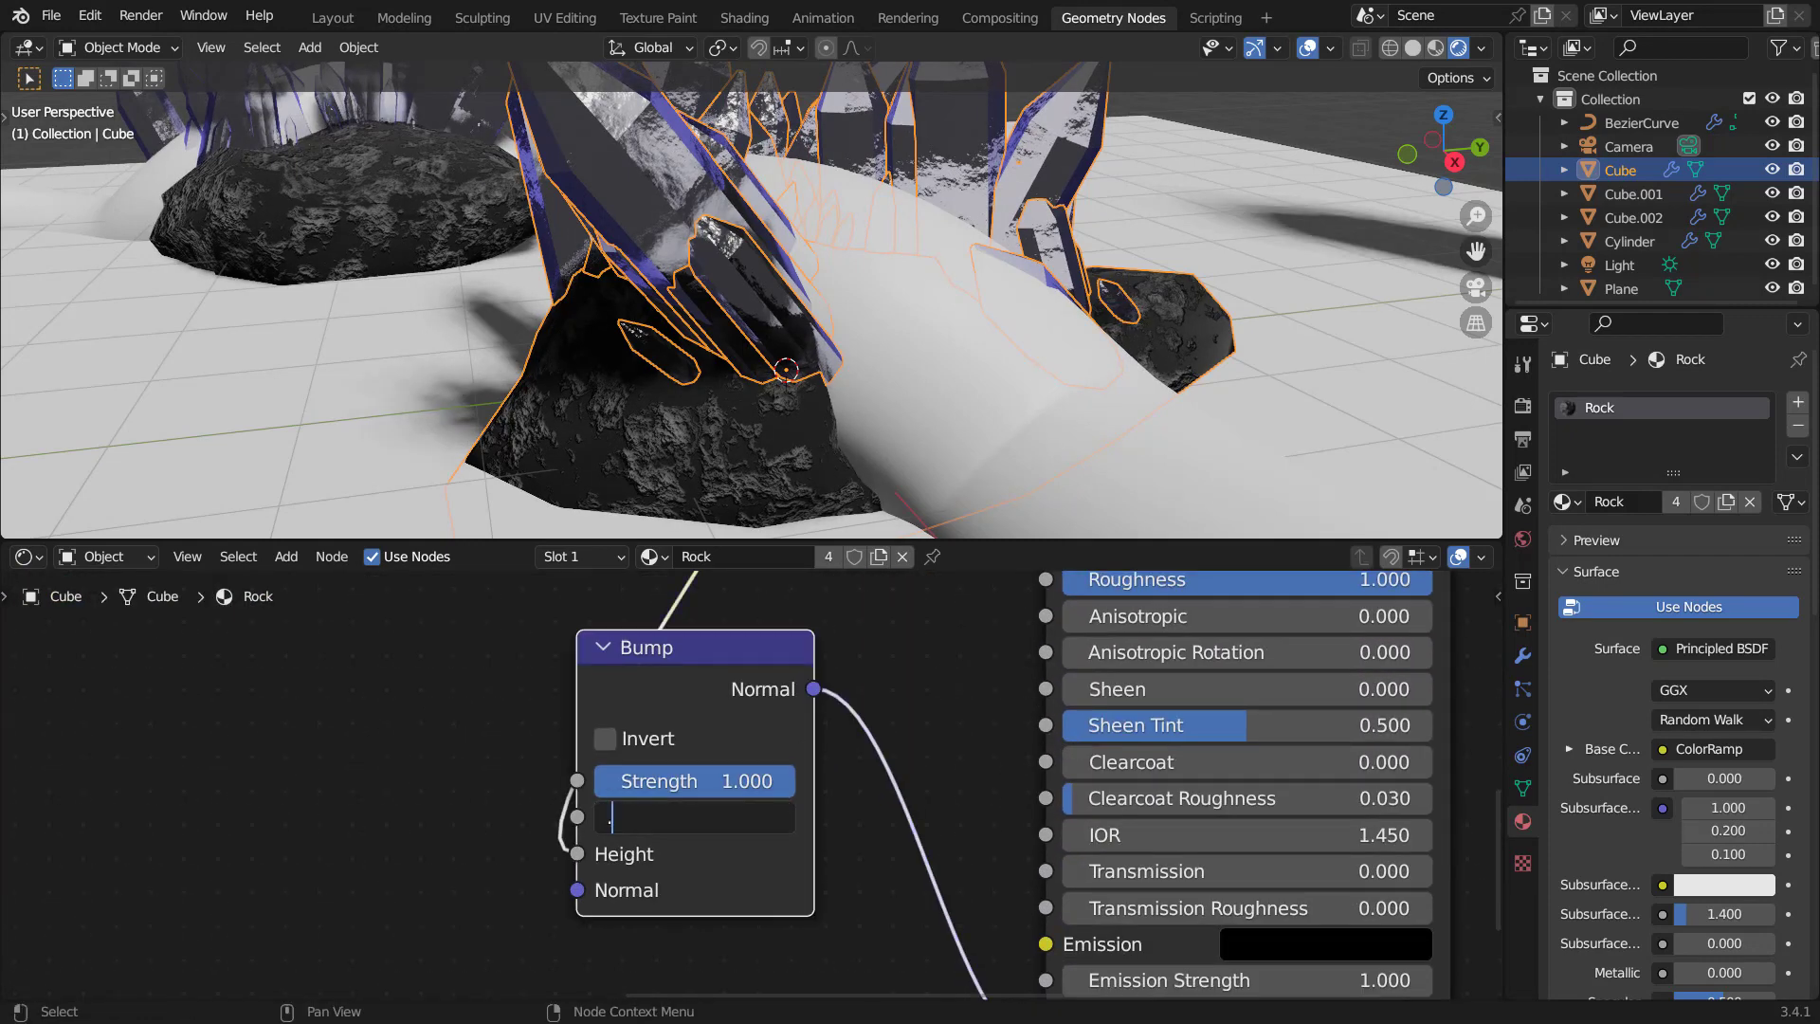
{"action": "type", "text": "1"}
{"action": "key", "text": "Return"}
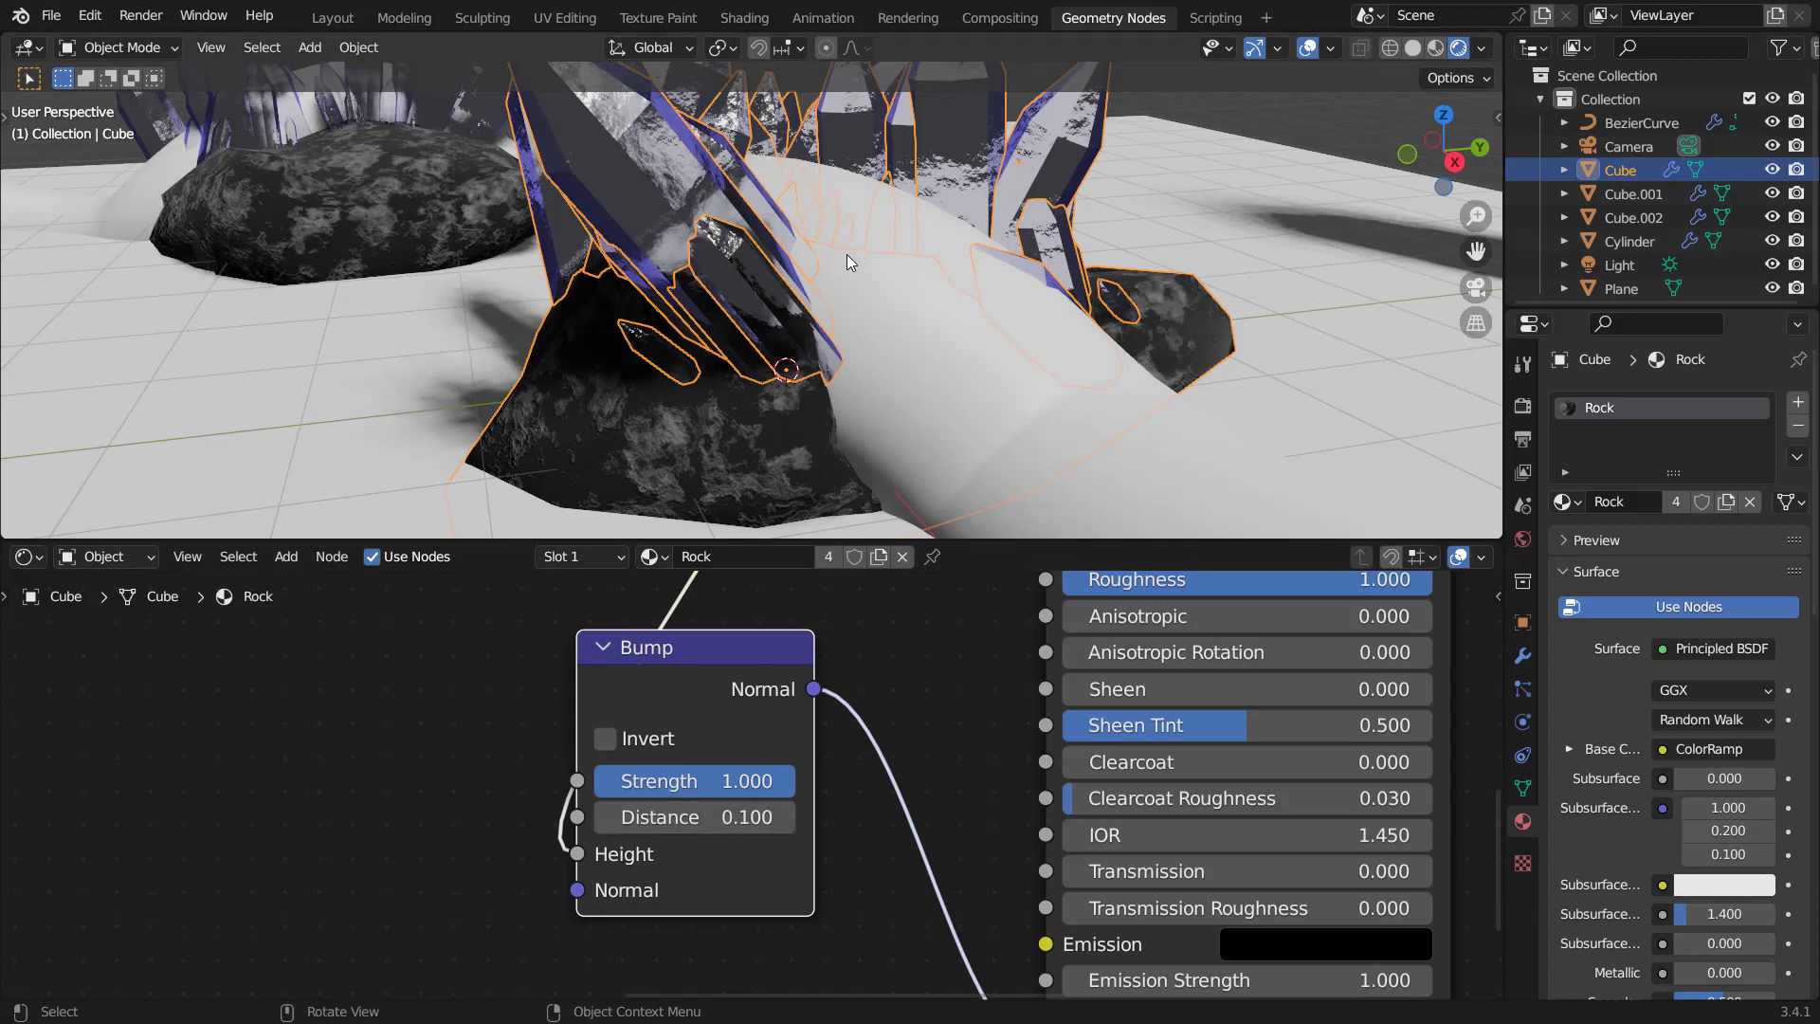
Select the thick Bezier curve running over the rocks and give it a new material named Vine.
{"action": "scroll", "coordinate": [732, 284], "scroll_direction": "down", "scroll_amount": 6}
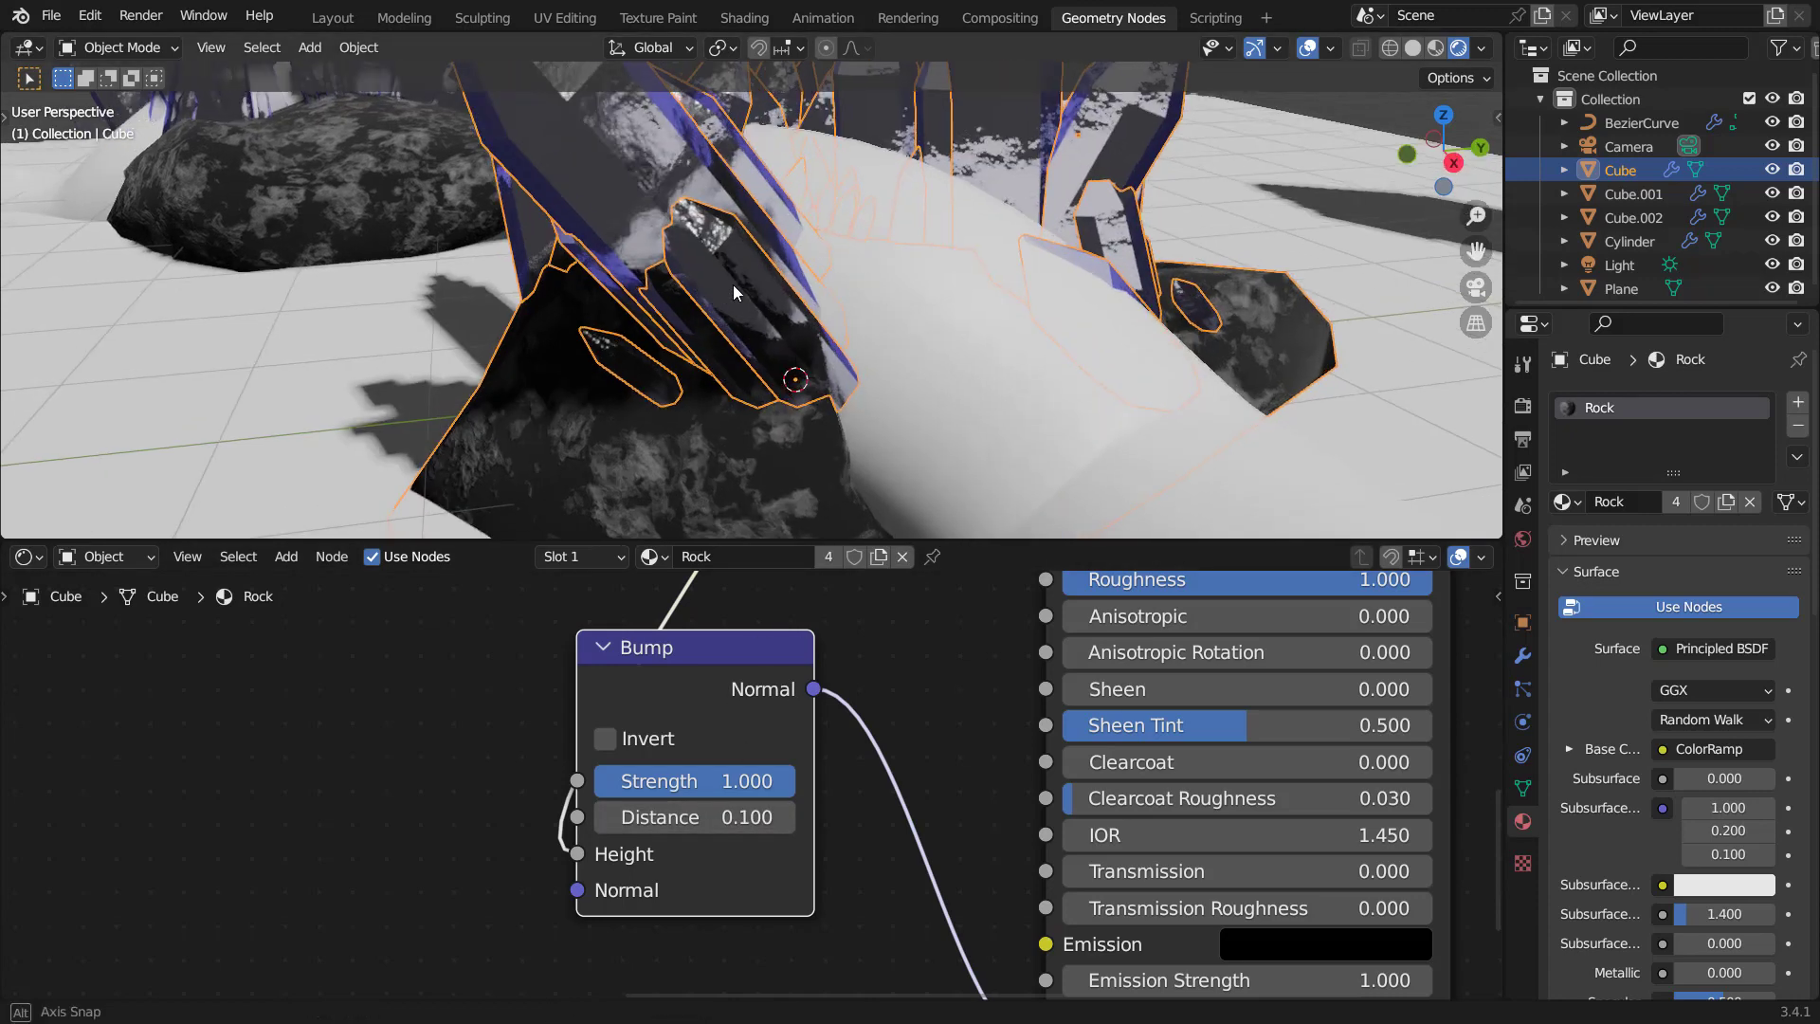
{"action": "scroll", "coordinate": [834, 416], "scroll_direction": "down", "scroll_amount": 2}
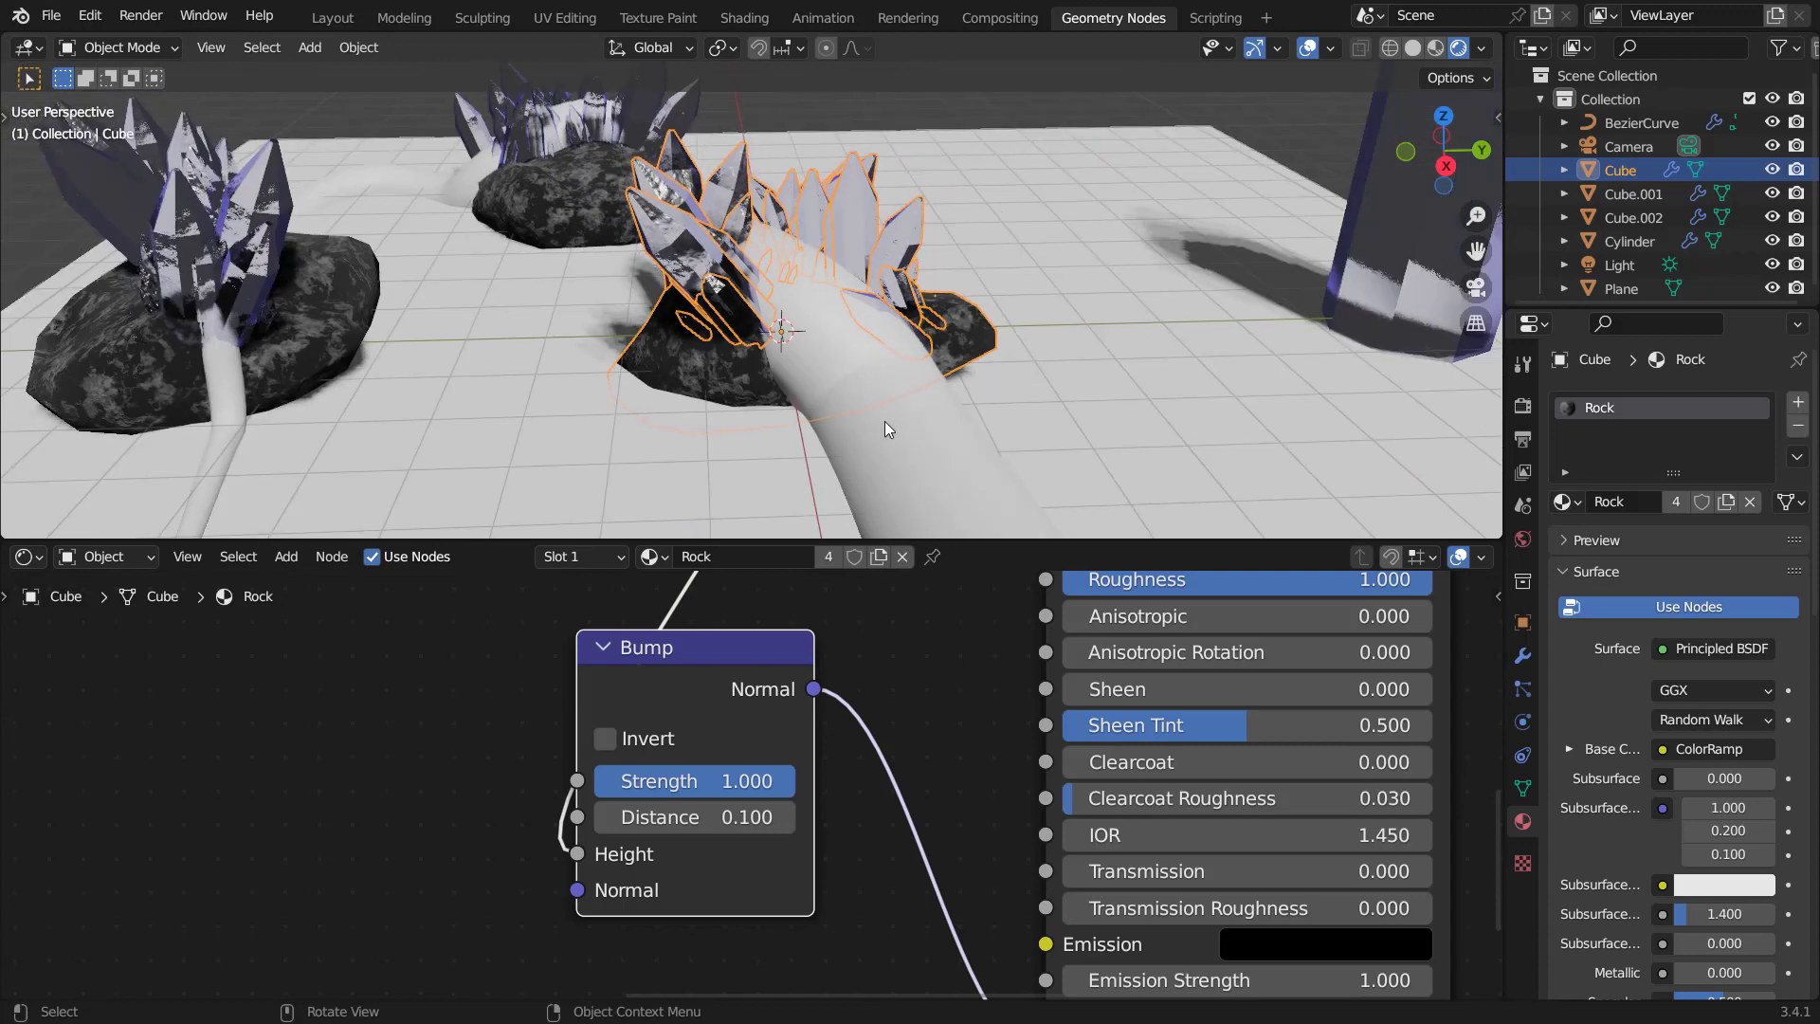
{"action": "left_click", "coordinate": [883, 413]}
{"action": "left_click", "coordinate": [1630, 497]}
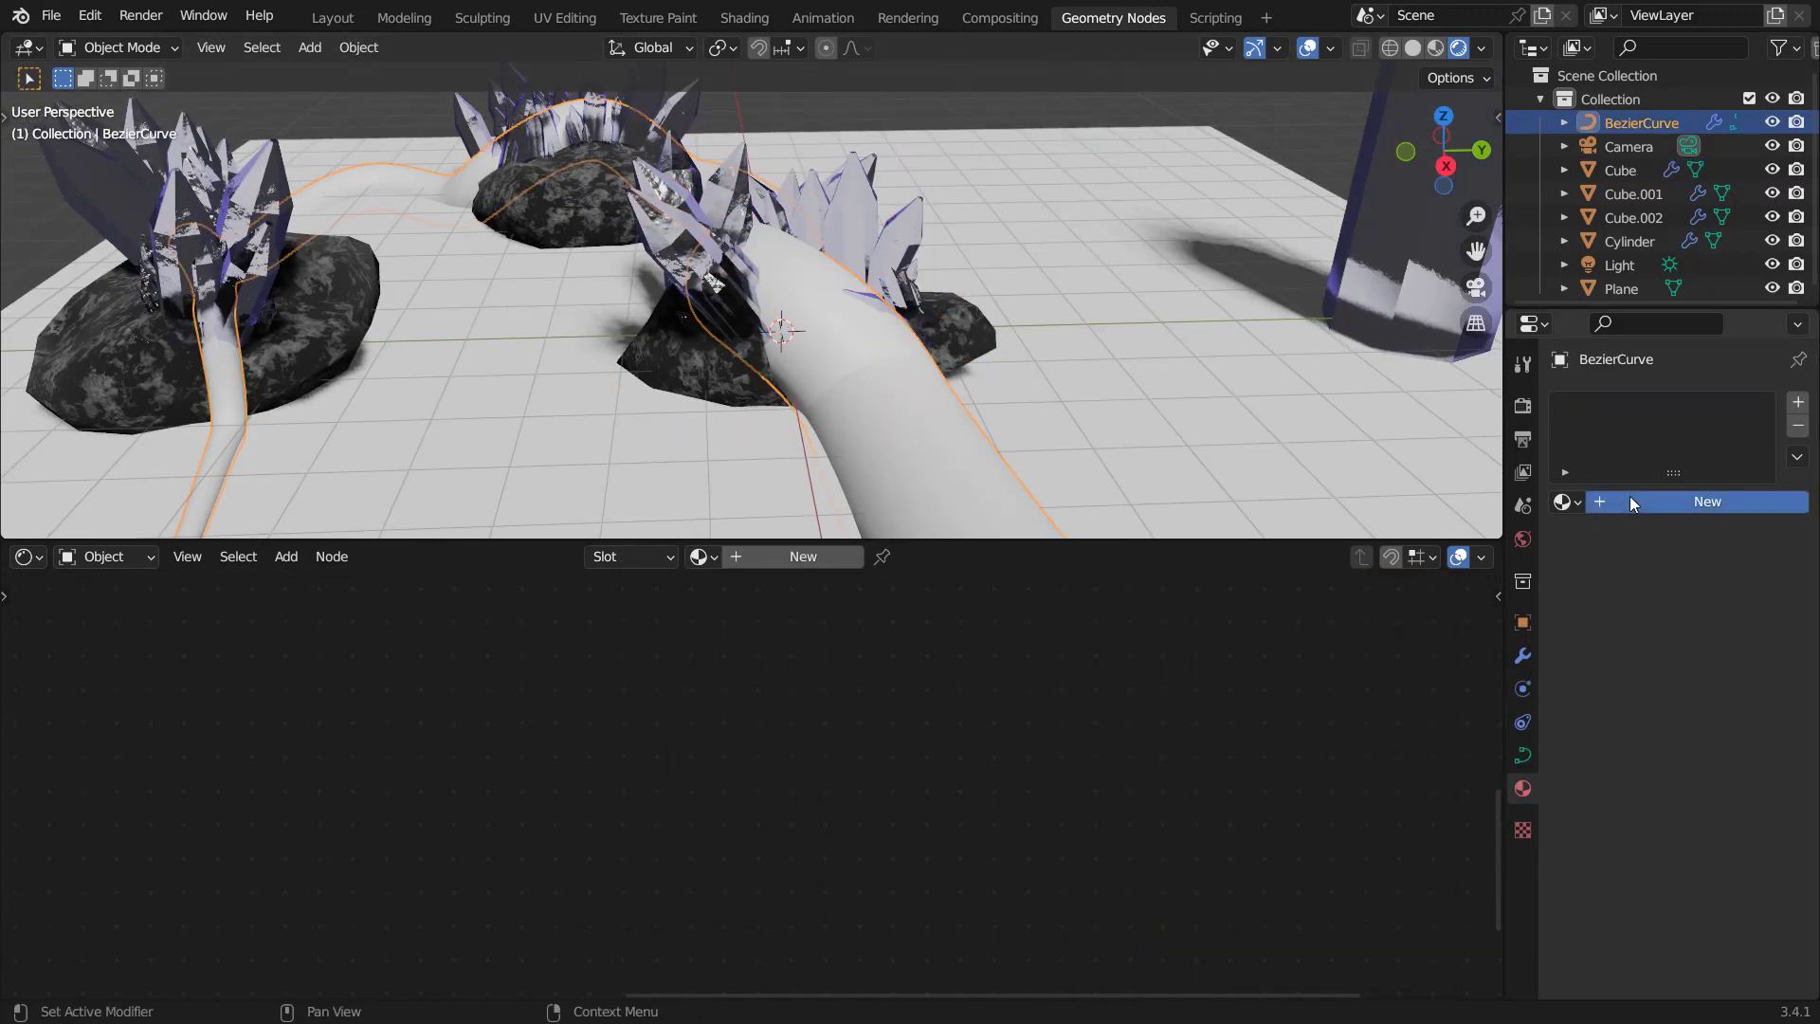
{"action": "left_click", "coordinate": [1630, 501]}
{"action": "type", "text": "Vine"}
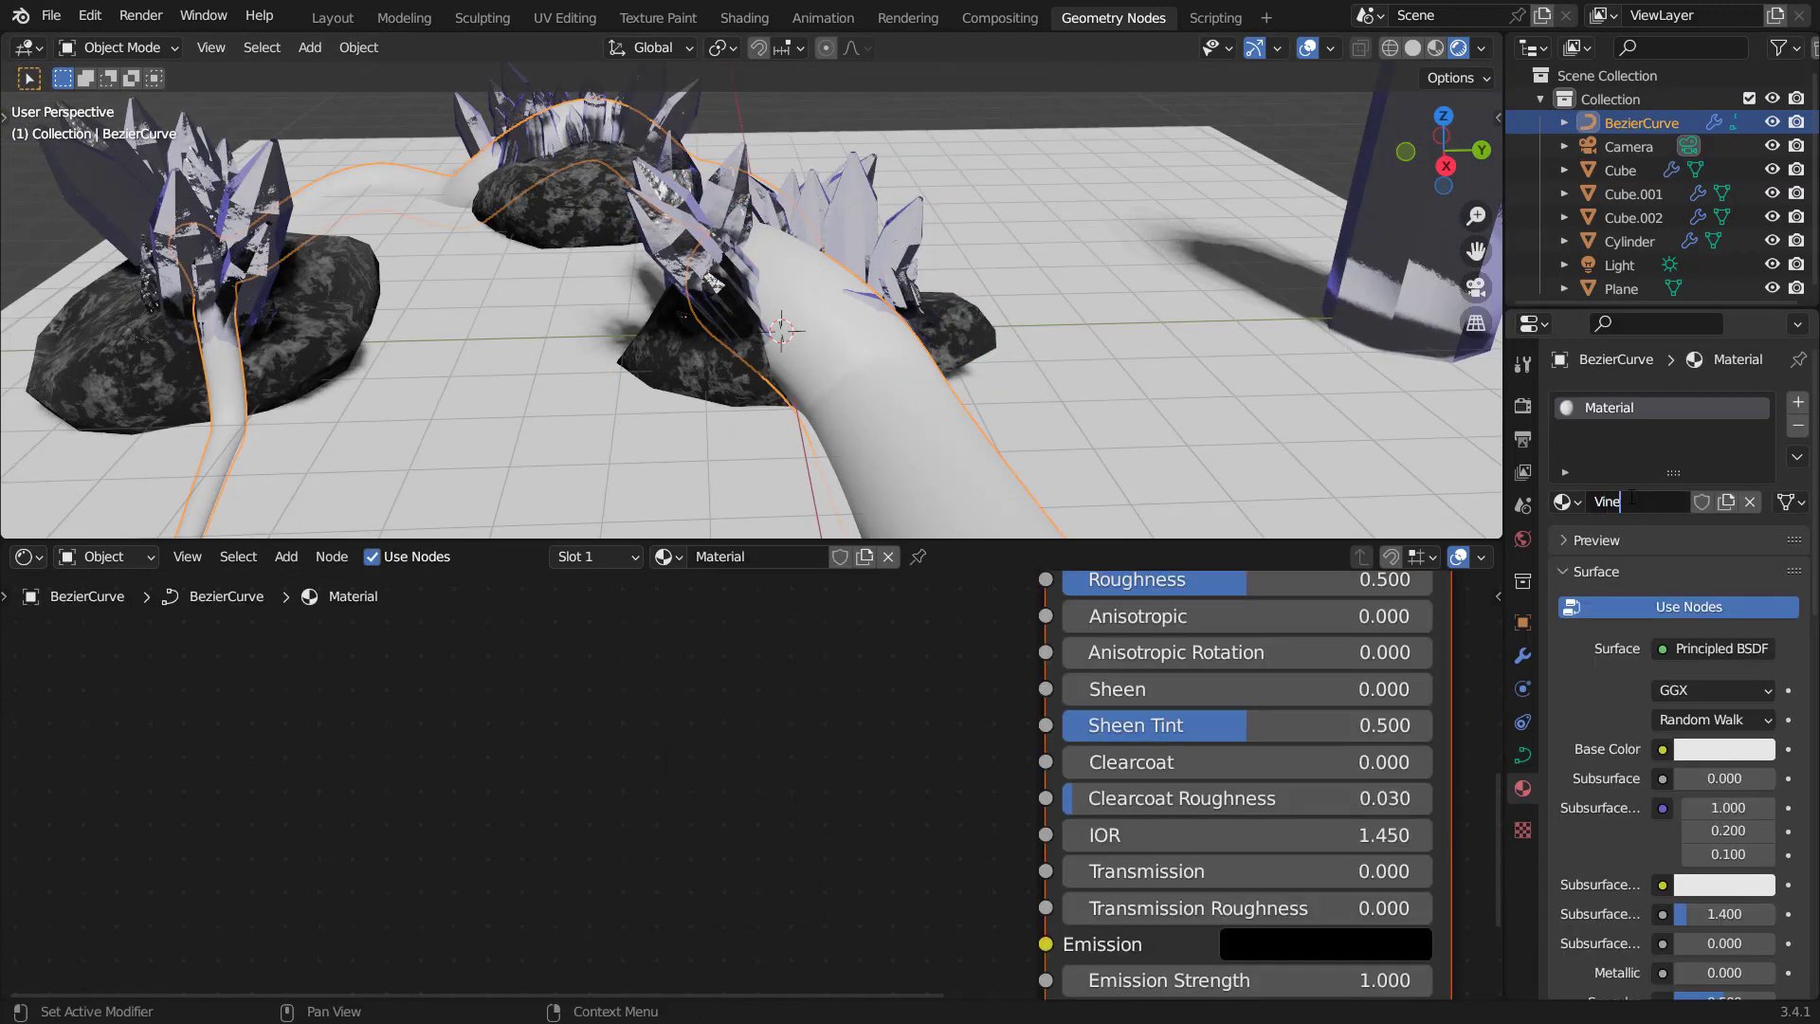
{"action": "key", "text": "Return"}
Insert a Set Material node between Curve to Mesh and Group Output in the curve's geometry node tree.
{"action": "left_click", "coordinate": [28, 556]}
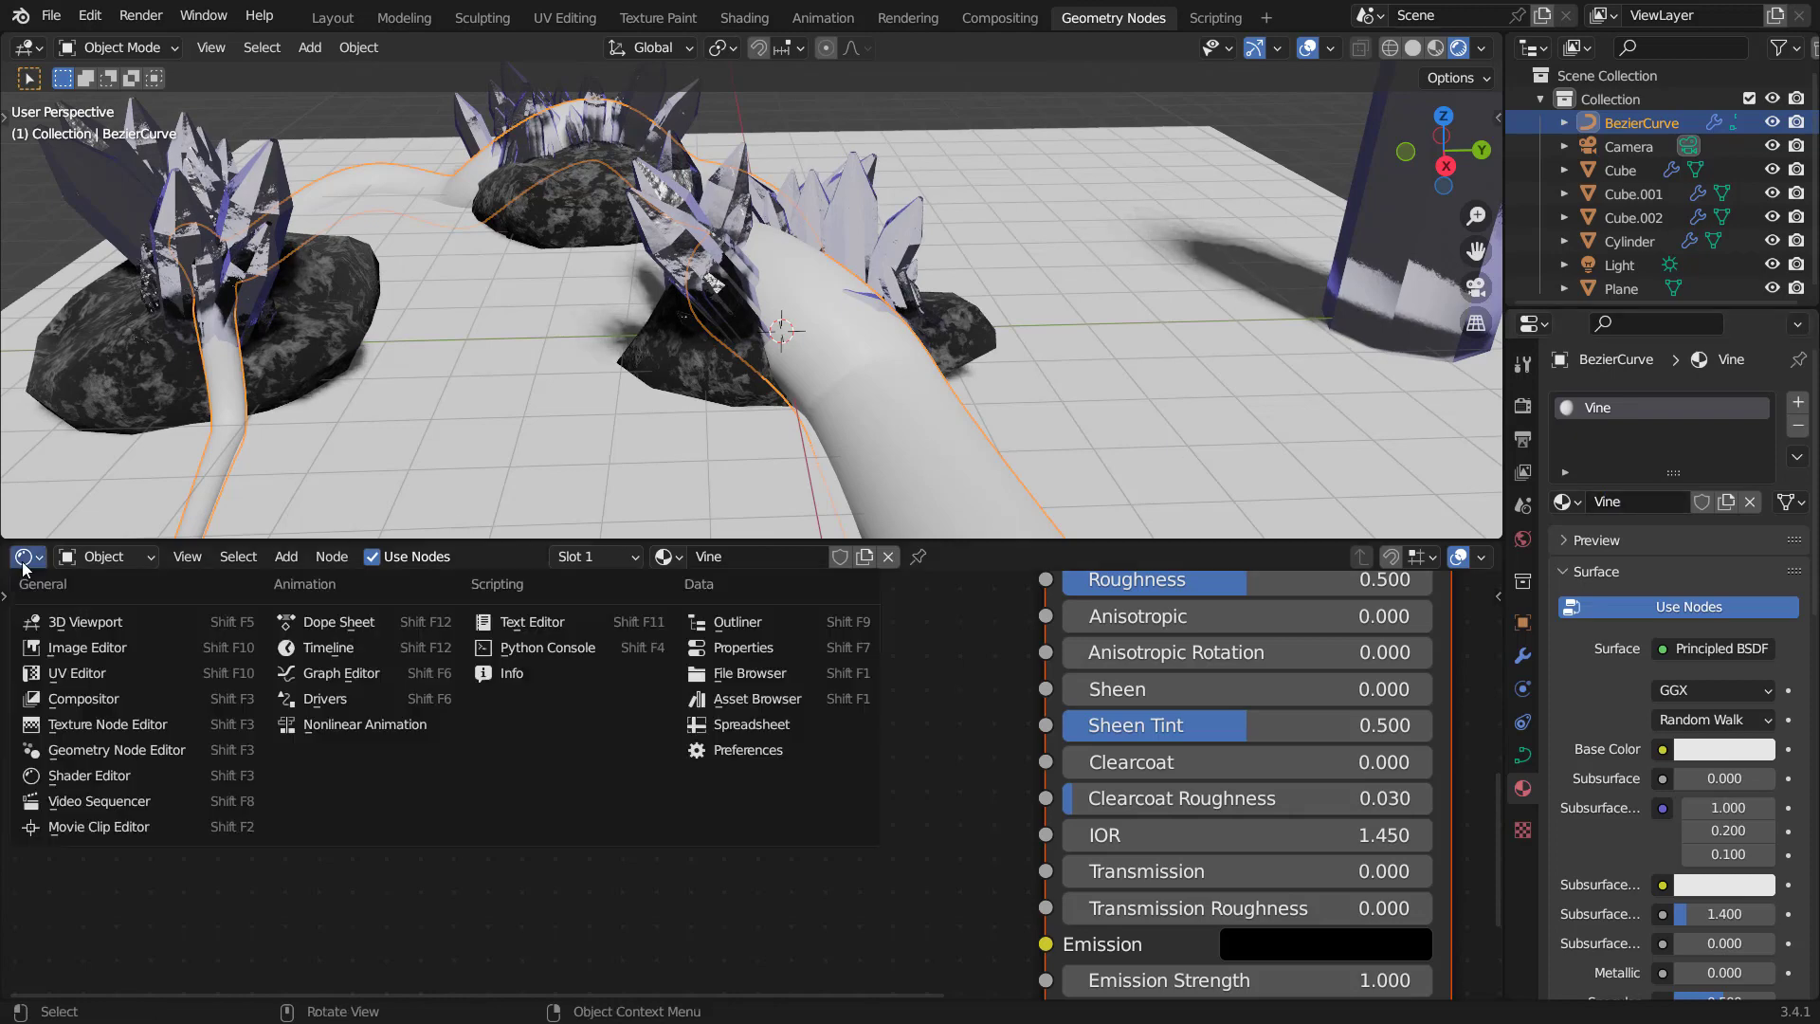
{"action": "left_click", "coordinate": [111, 748]}
{"action": "key", "text": "Home"}
{"action": "scroll", "coordinate": [931, 845], "scroll_direction": "up", "scroll_amount": 2}
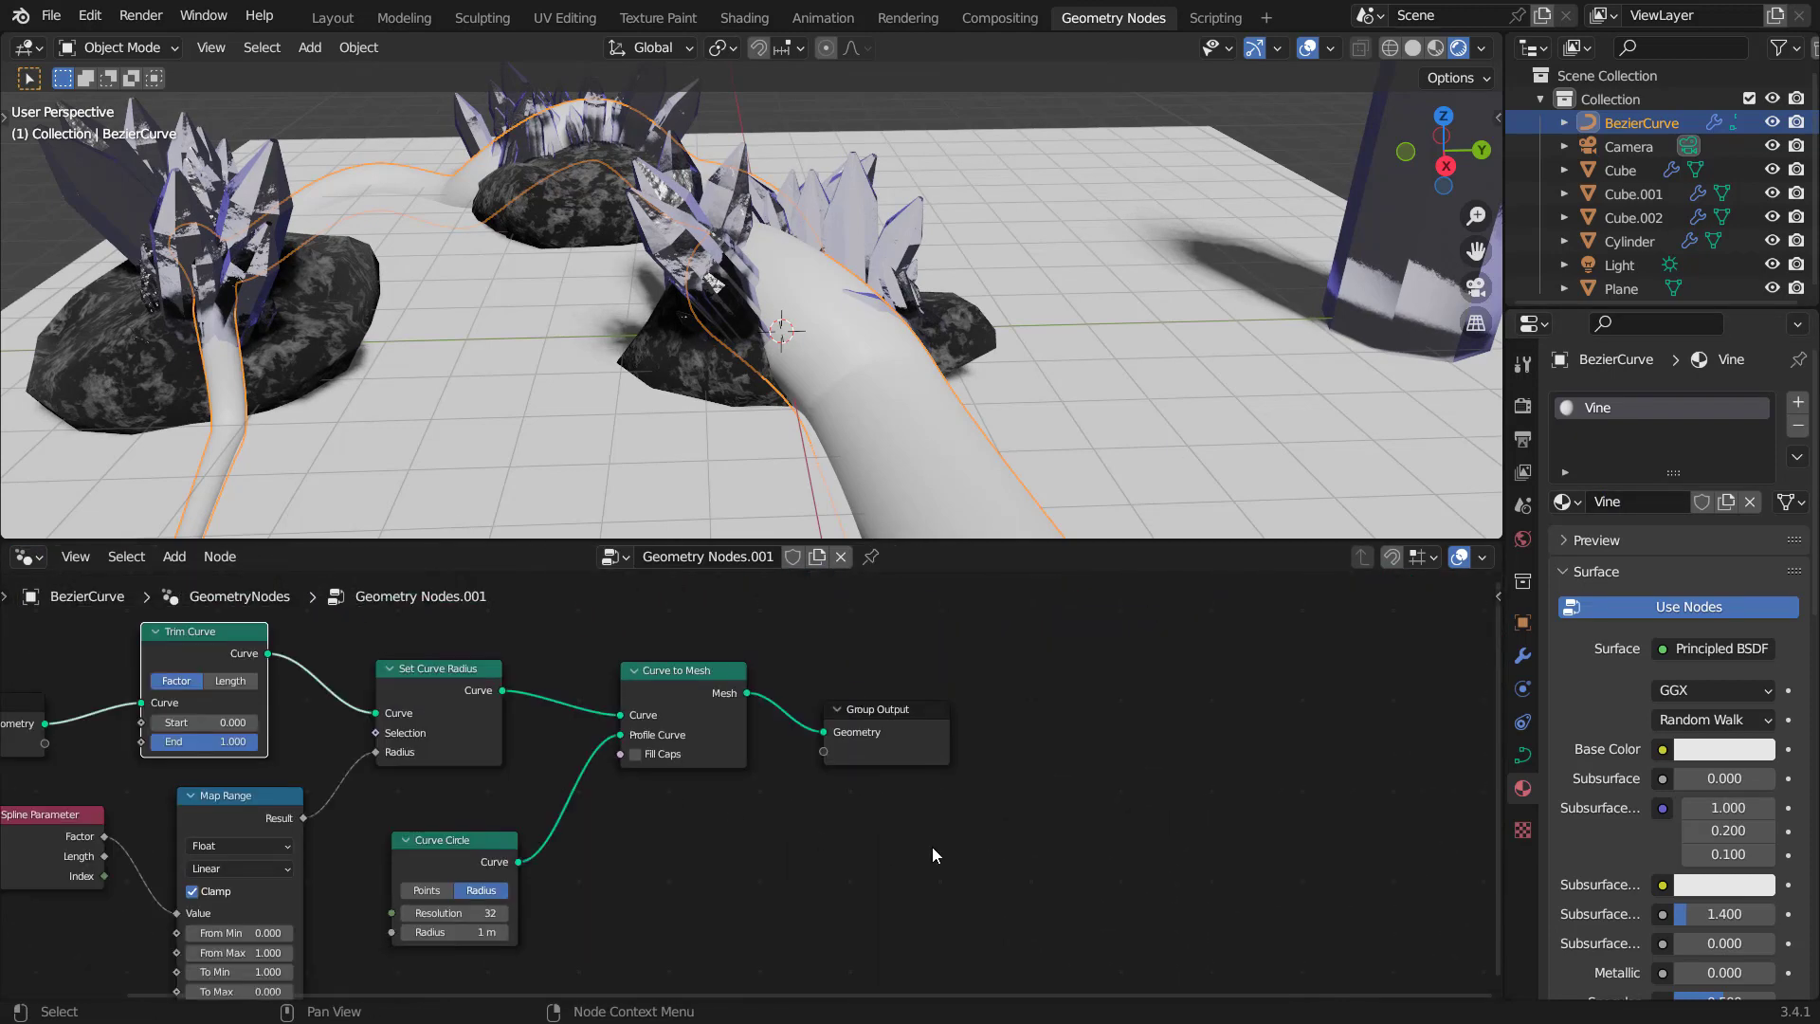
{"action": "key", "text": "shift+a"}
{"action": "type", "text": "set"}
{"action": "key", "text": "Down"}
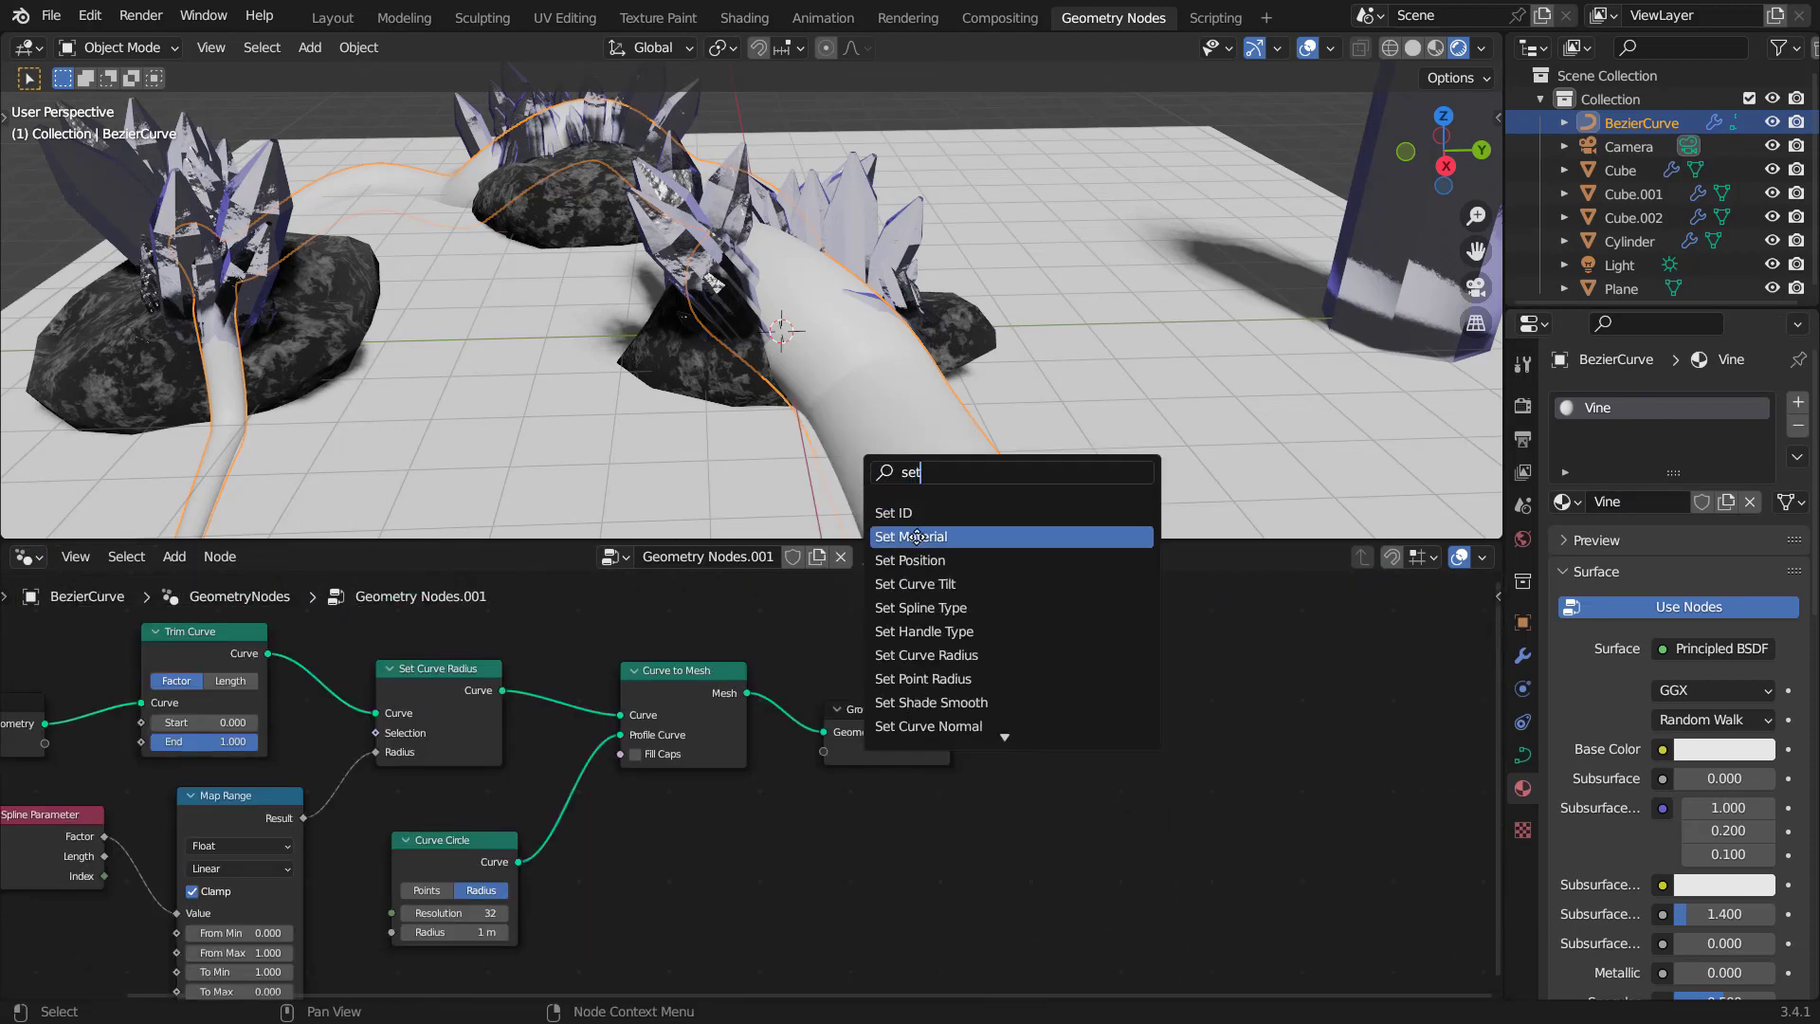
{"action": "key", "text": "Return"}
{"action": "left_click", "coordinate": [847, 764]}
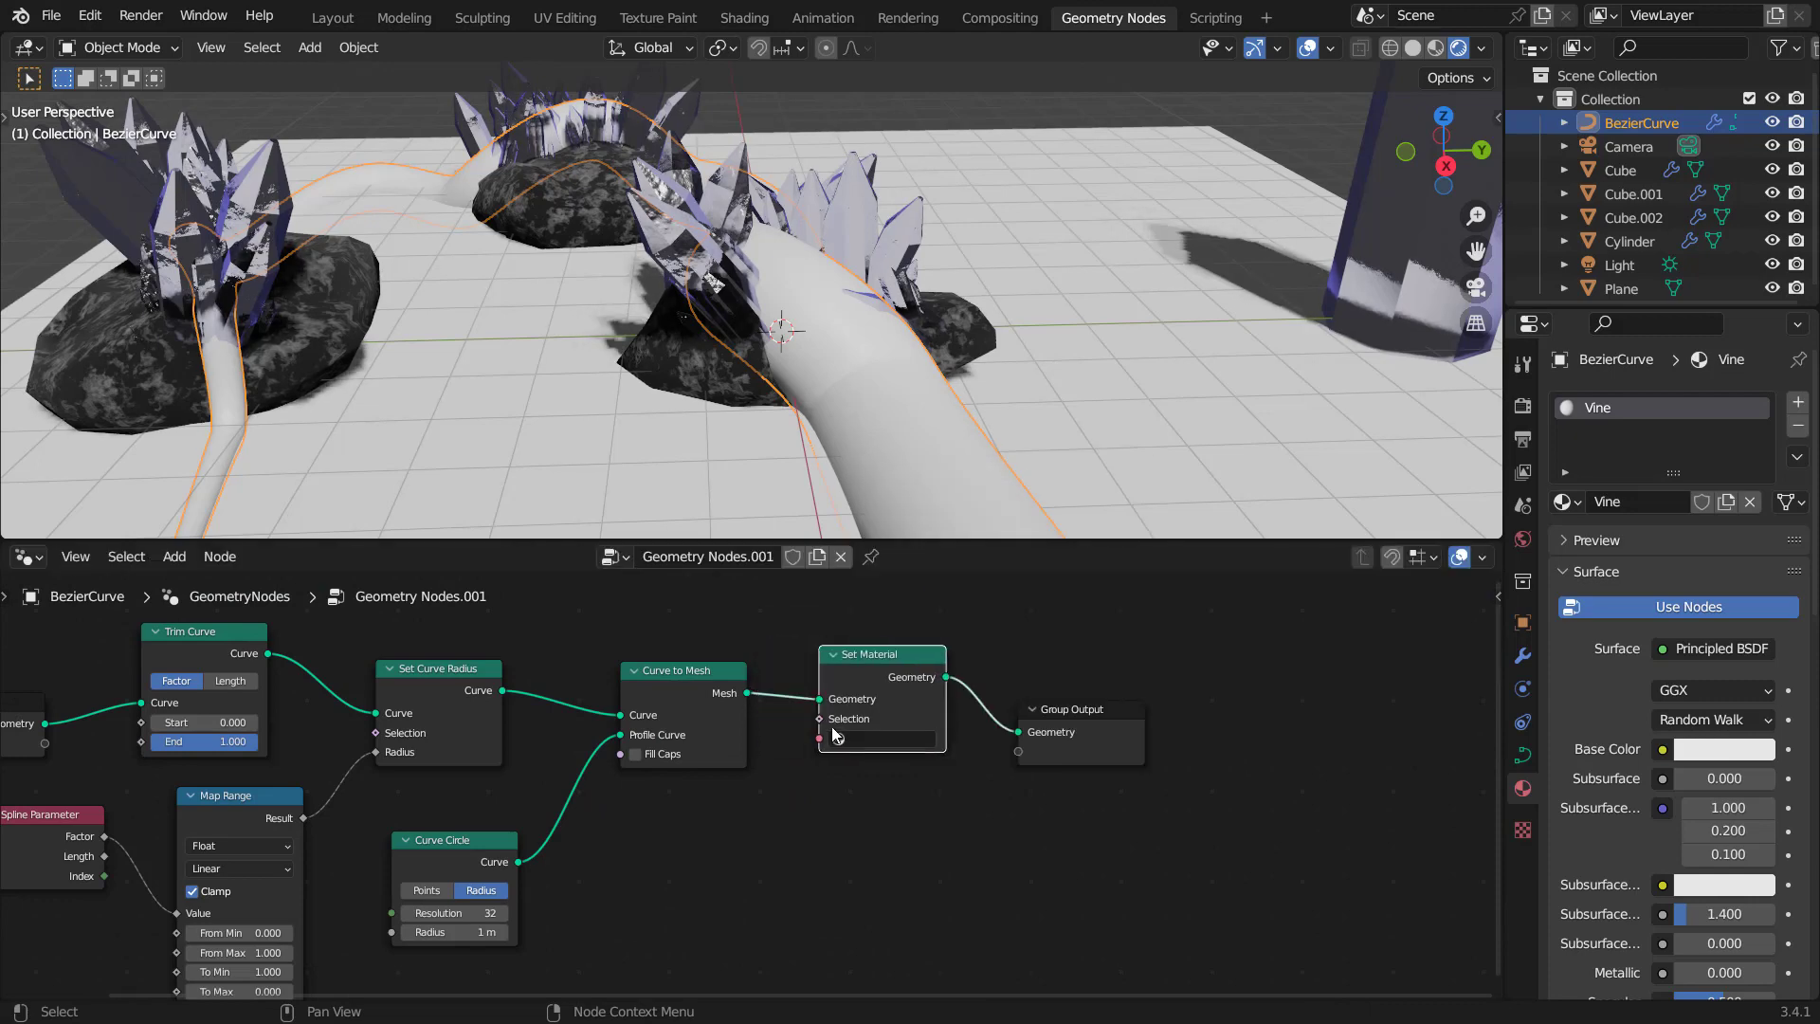
Assign the Vine material in the Set Material node.
{"action": "left_click", "coordinate": [891, 739]}
{"action": "type", "text": "v"}
{"action": "left_click", "coordinate": [872, 768]}
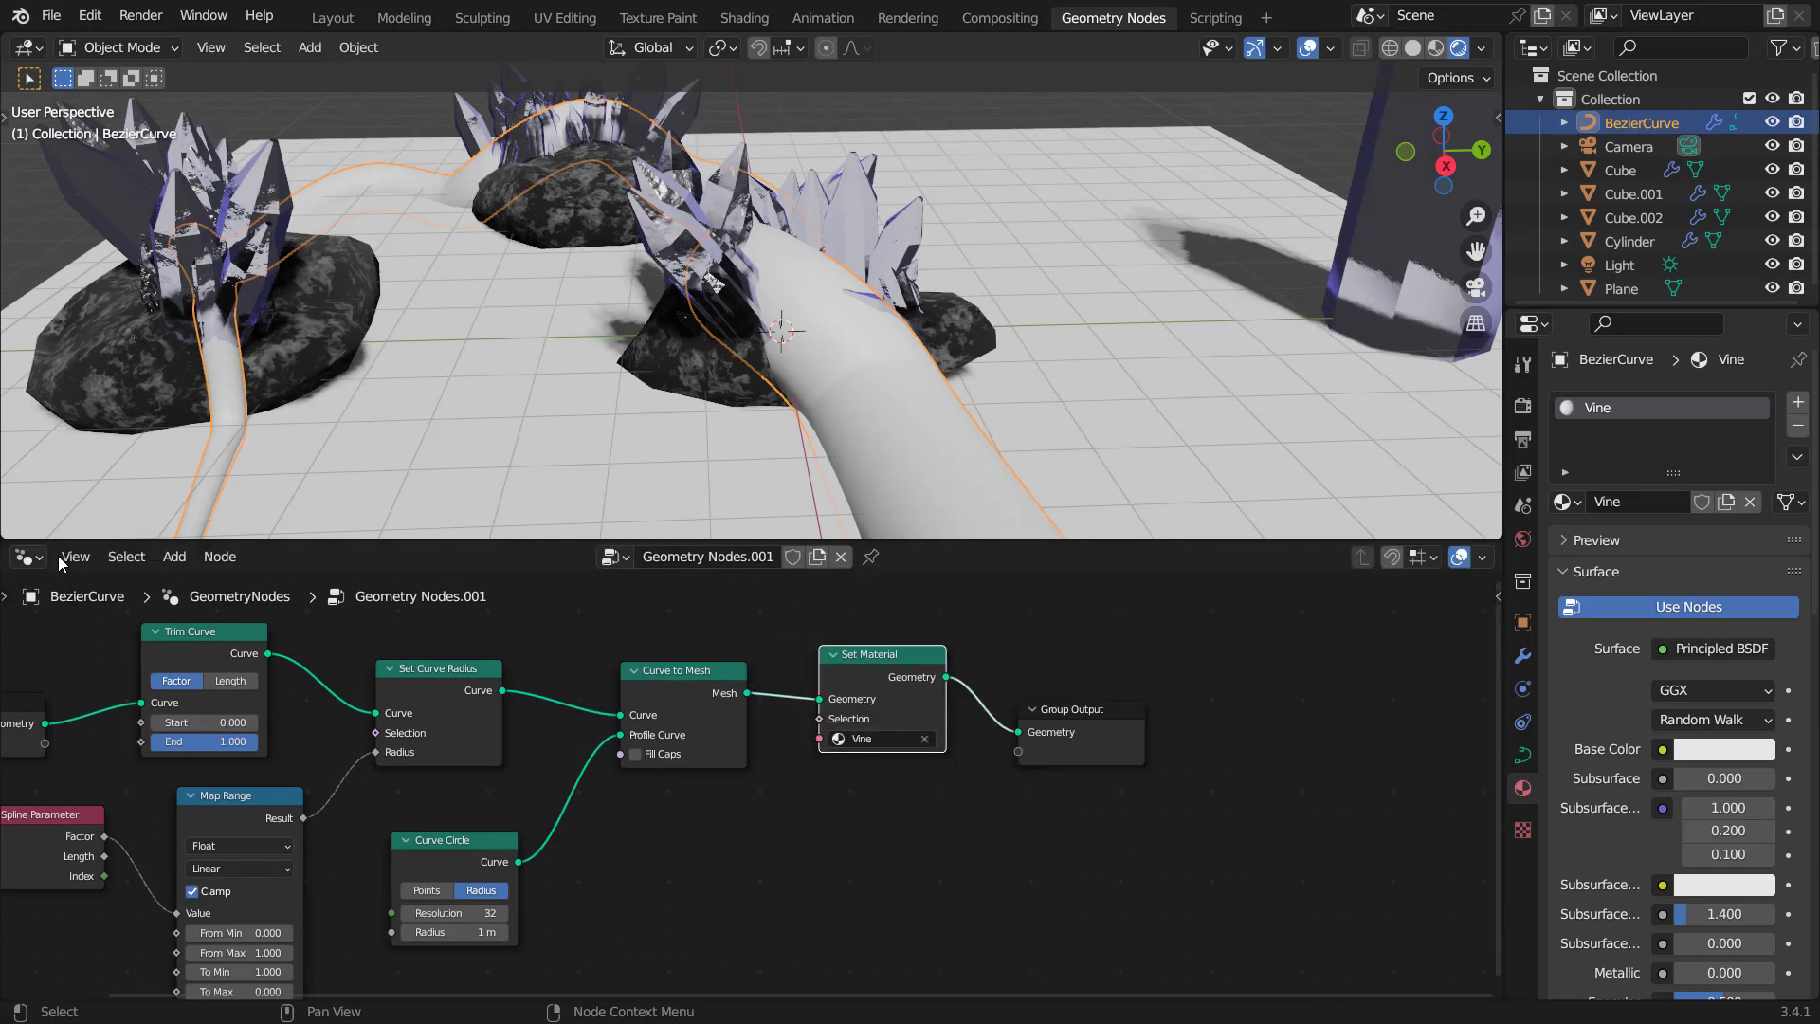
In the Vine material's shader nodes, add a Noise Texture driven by Object coordinates through a Mapping node.
{"action": "left_click", "coordinate": [28, 557]}
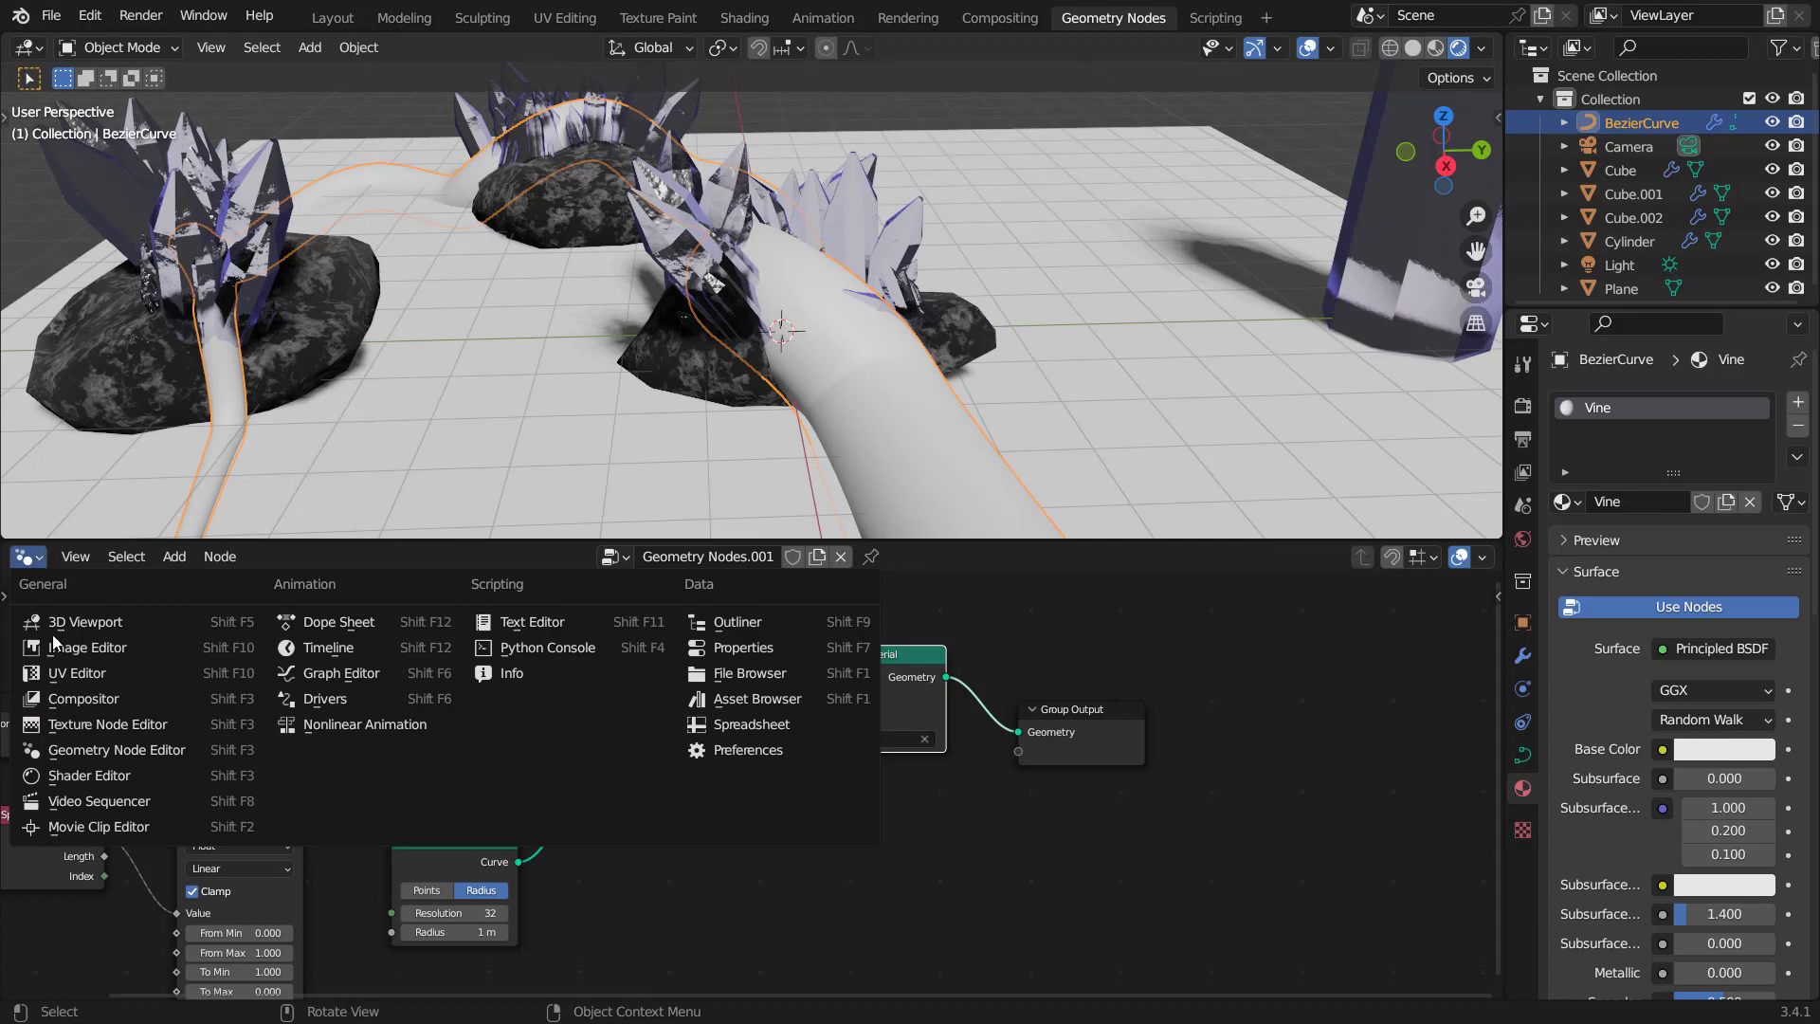
{"action": "left_click", "coordinate": [83, 775]}
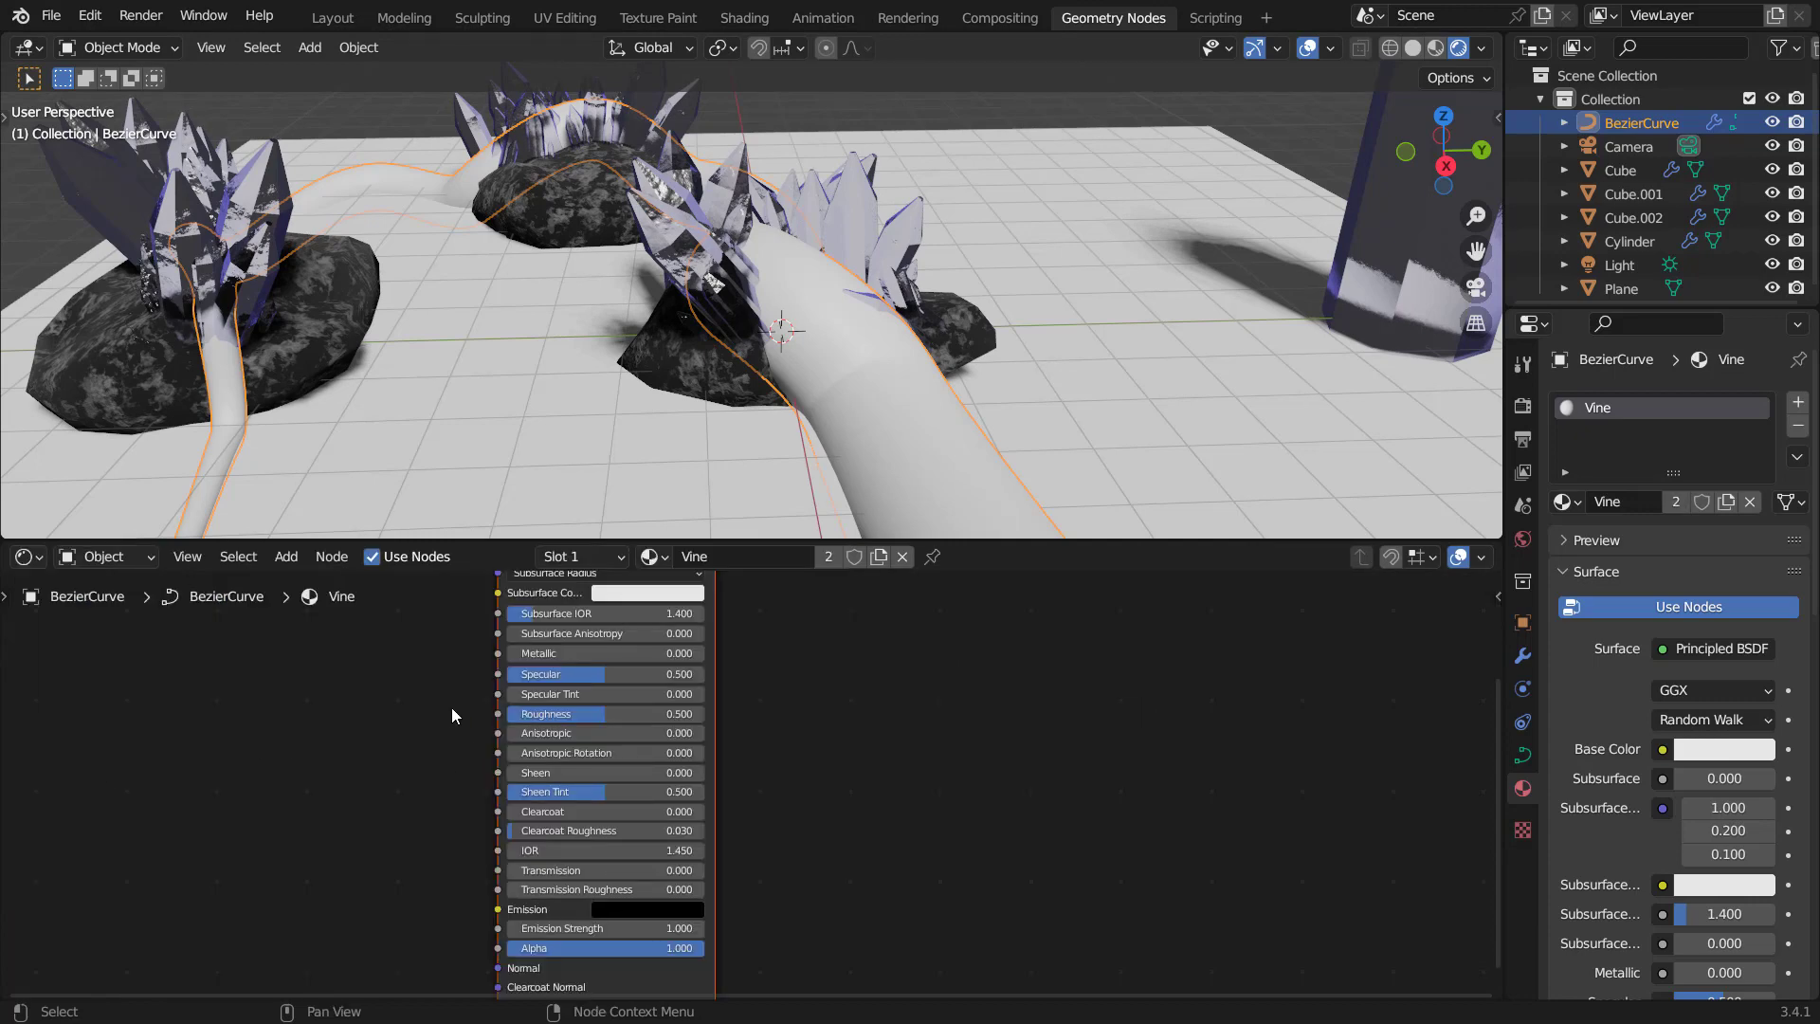
{"action": "middle_click_drag", "start_coordinate": [411, 691], "coordinate": [867, 750]}
{"action": "scroll", "coordinate": [603, 734], "scroll_direction": "up", "scroll_amount": 3}
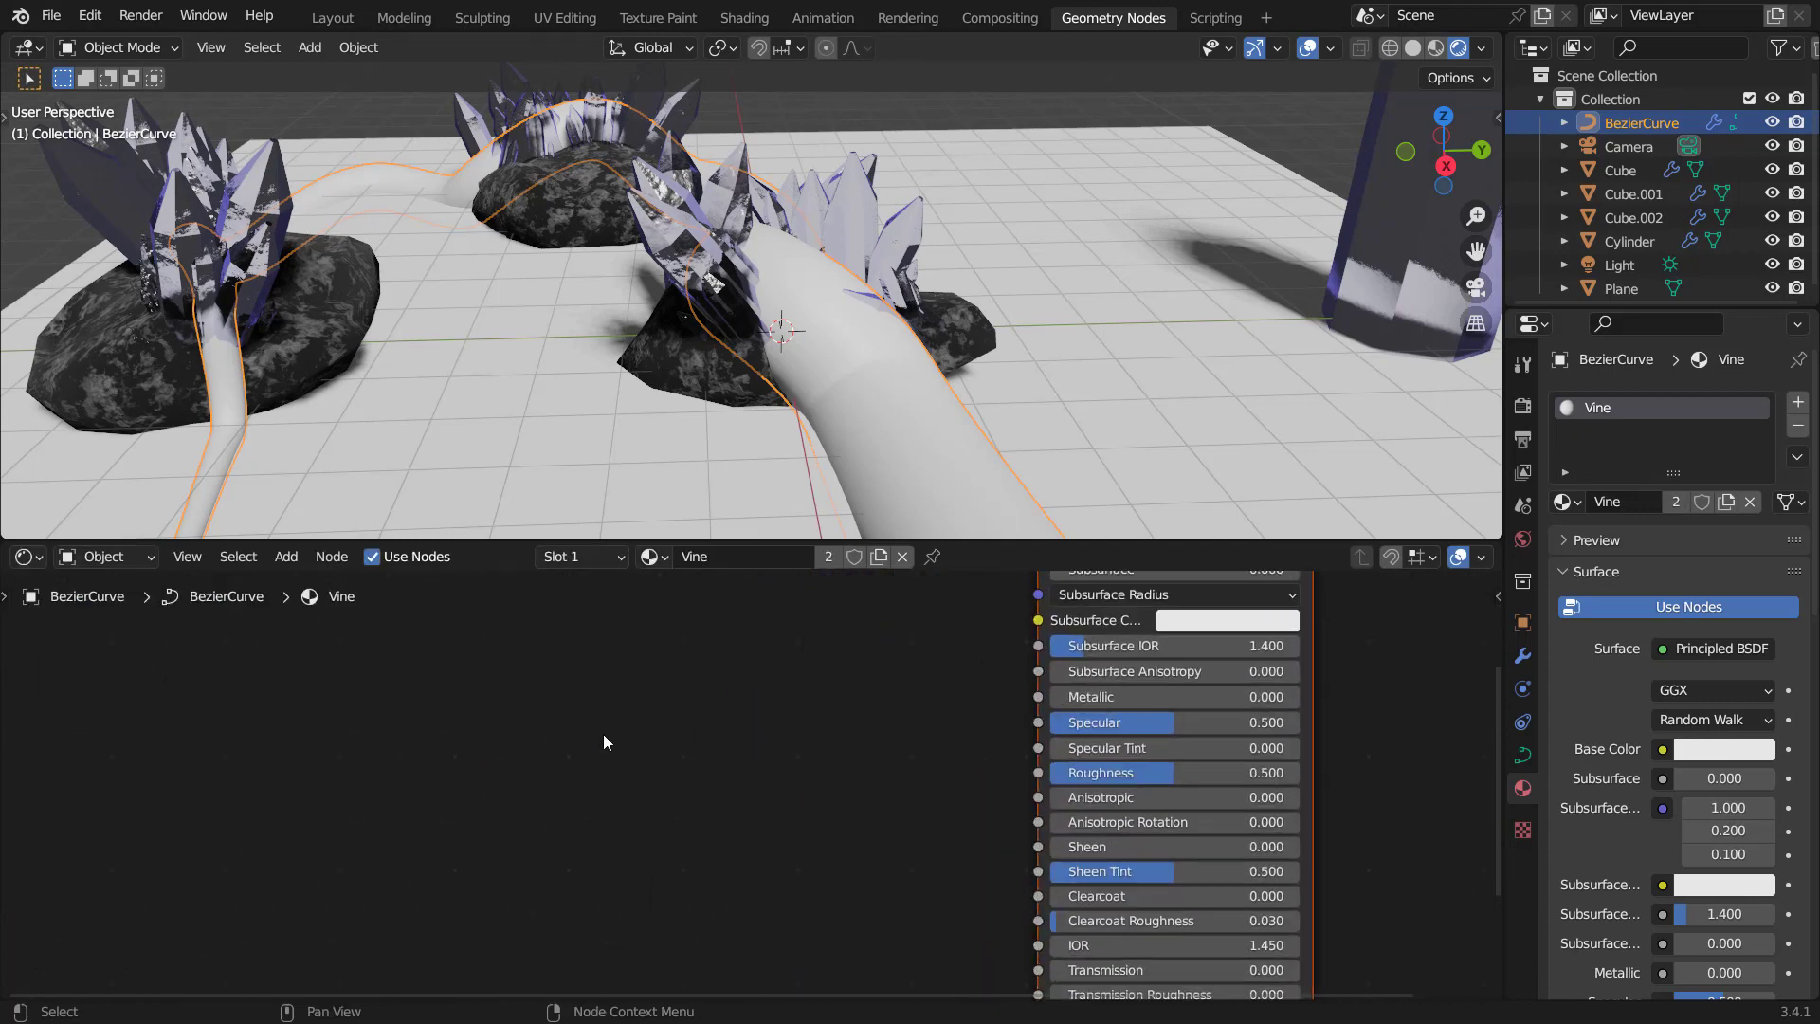
{"action": "key", "text": "shift+a"}
{"action": "type", "text": "no"}
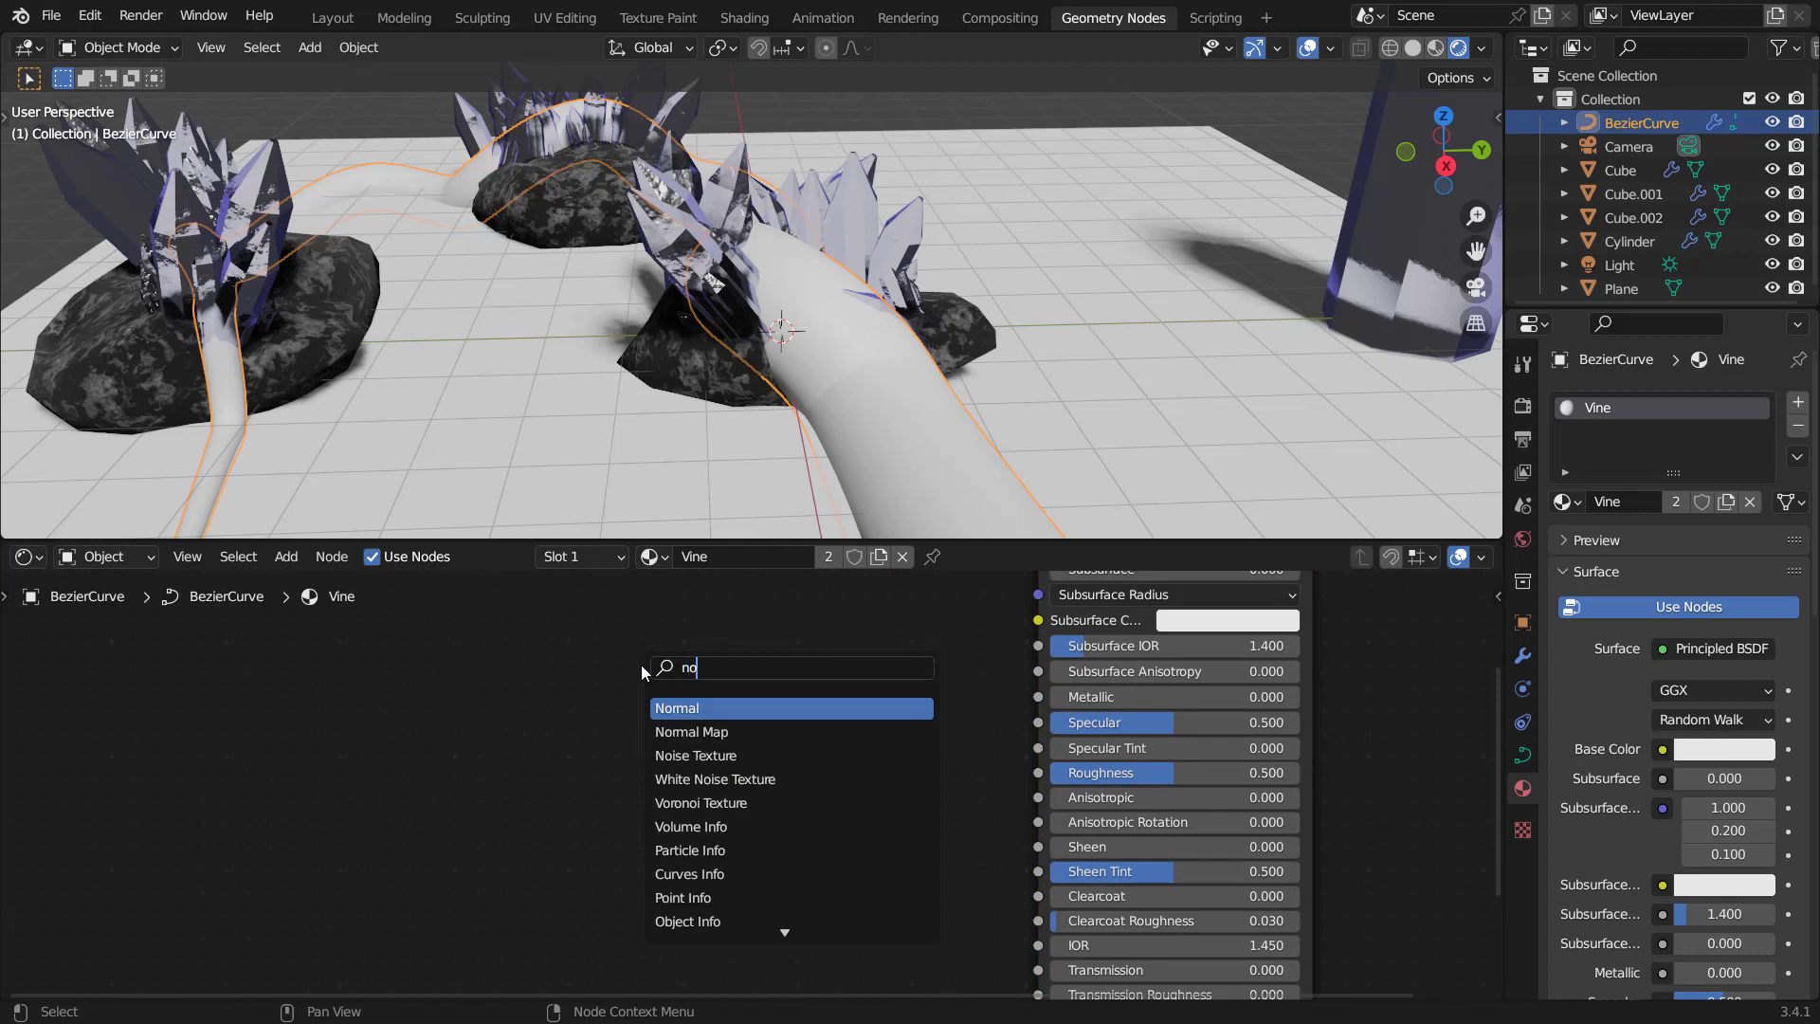
{"action": "type", "text": "ise"}
{"action": "key", "text": "Return"}
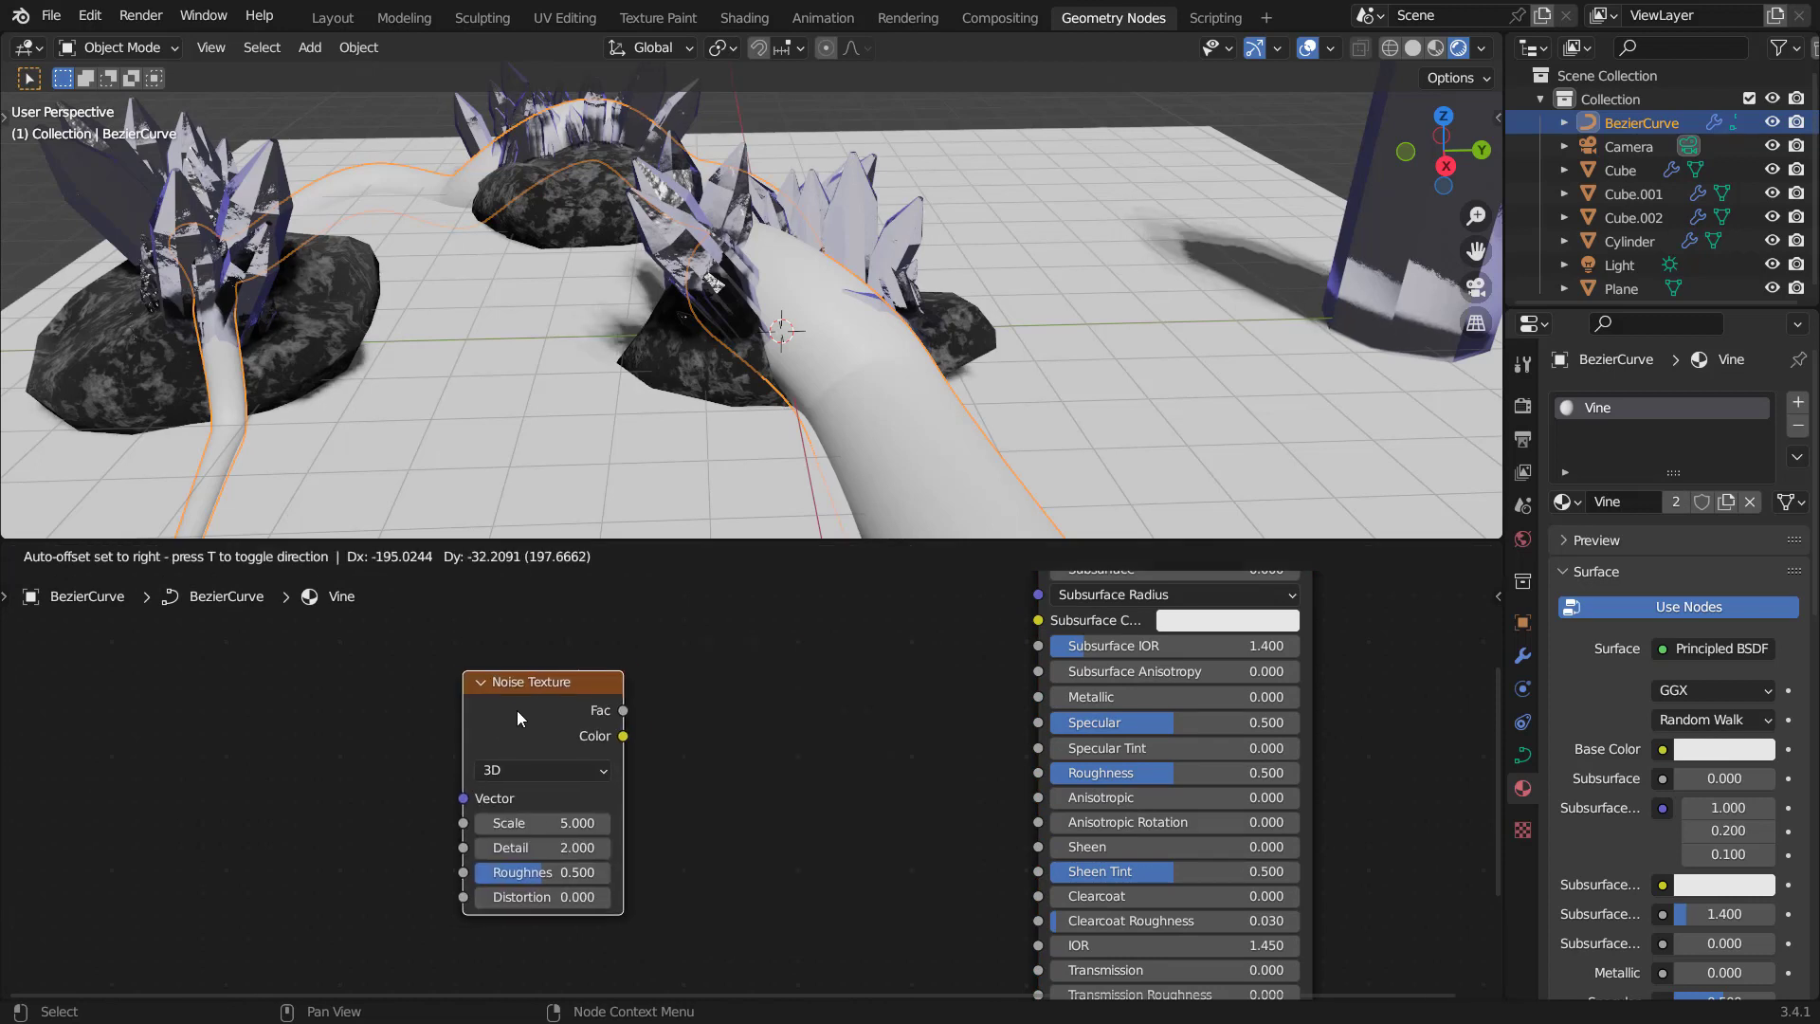
{"action": "left_click", "coordinate": [525, 700]}
{"action": "key", "text": "ctrl+t"}
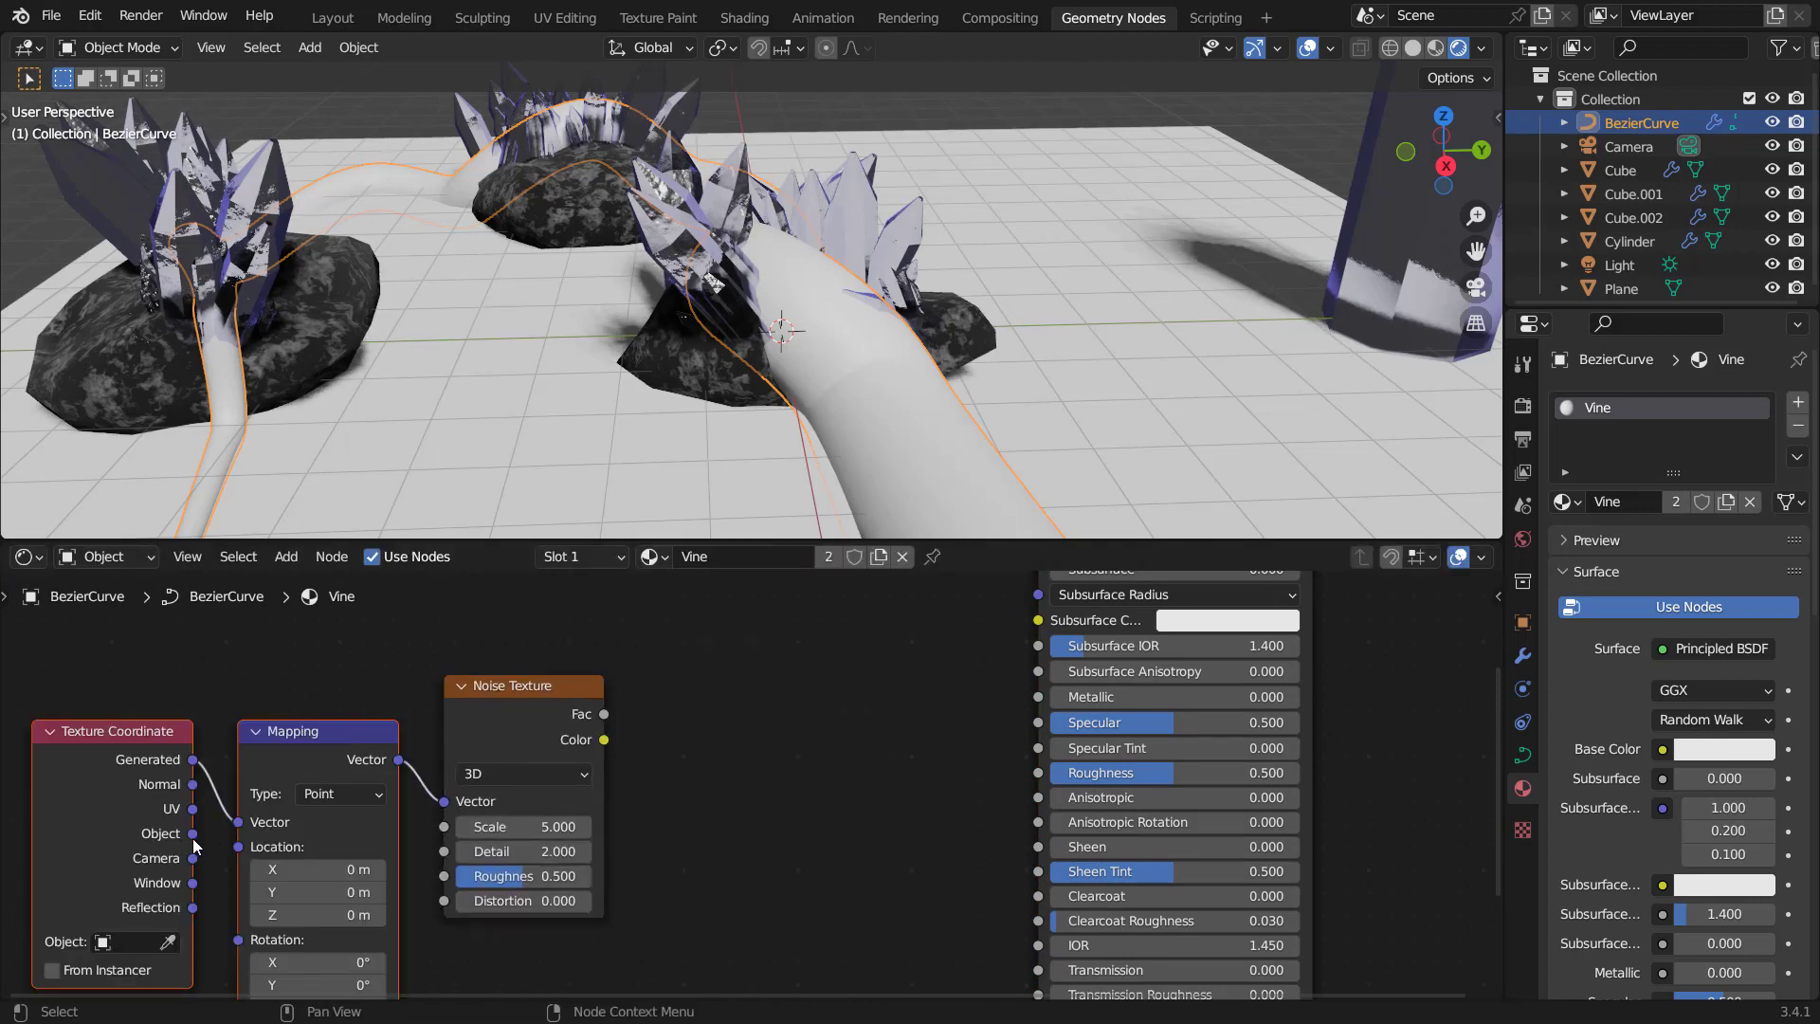
{"action": "left_click_drag", "start_coordinate": [193, 838], "coordinate": [237, 831]}
Connect the Noise Texture's Fac output to the Principled BSDF's Base Color and insert a ColorRamp on that link.
{"action": "middle_click_drag", "start_coordinate": [649, 742], "coordinate": [492, 813]}
{"action": "left_click_drag", "start_coordinate": [467, 836], "coordinate": [901, 663]}
{"action": "left_click", "coordinate": [654, 662]}
{"action": "key", "text": "shift+a"}
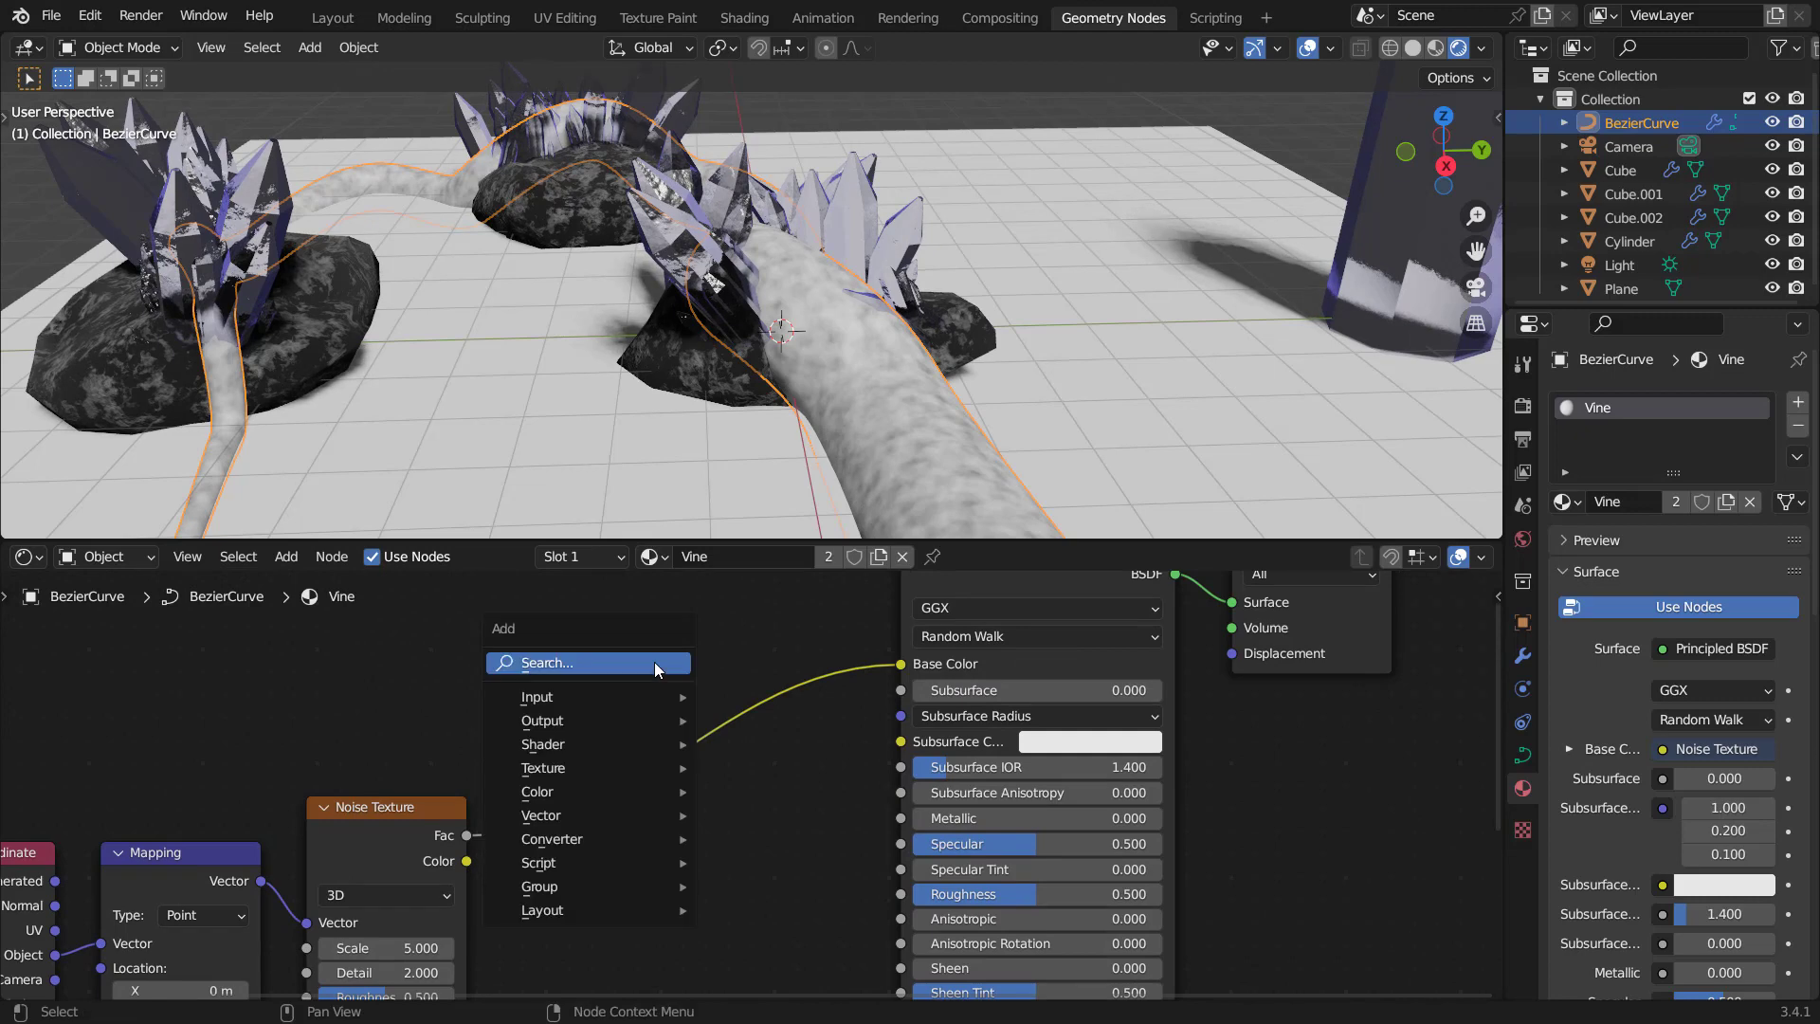
{"action": "left_click", "coordinate": [655, 661]}
{"action": "type", "text": "color"}
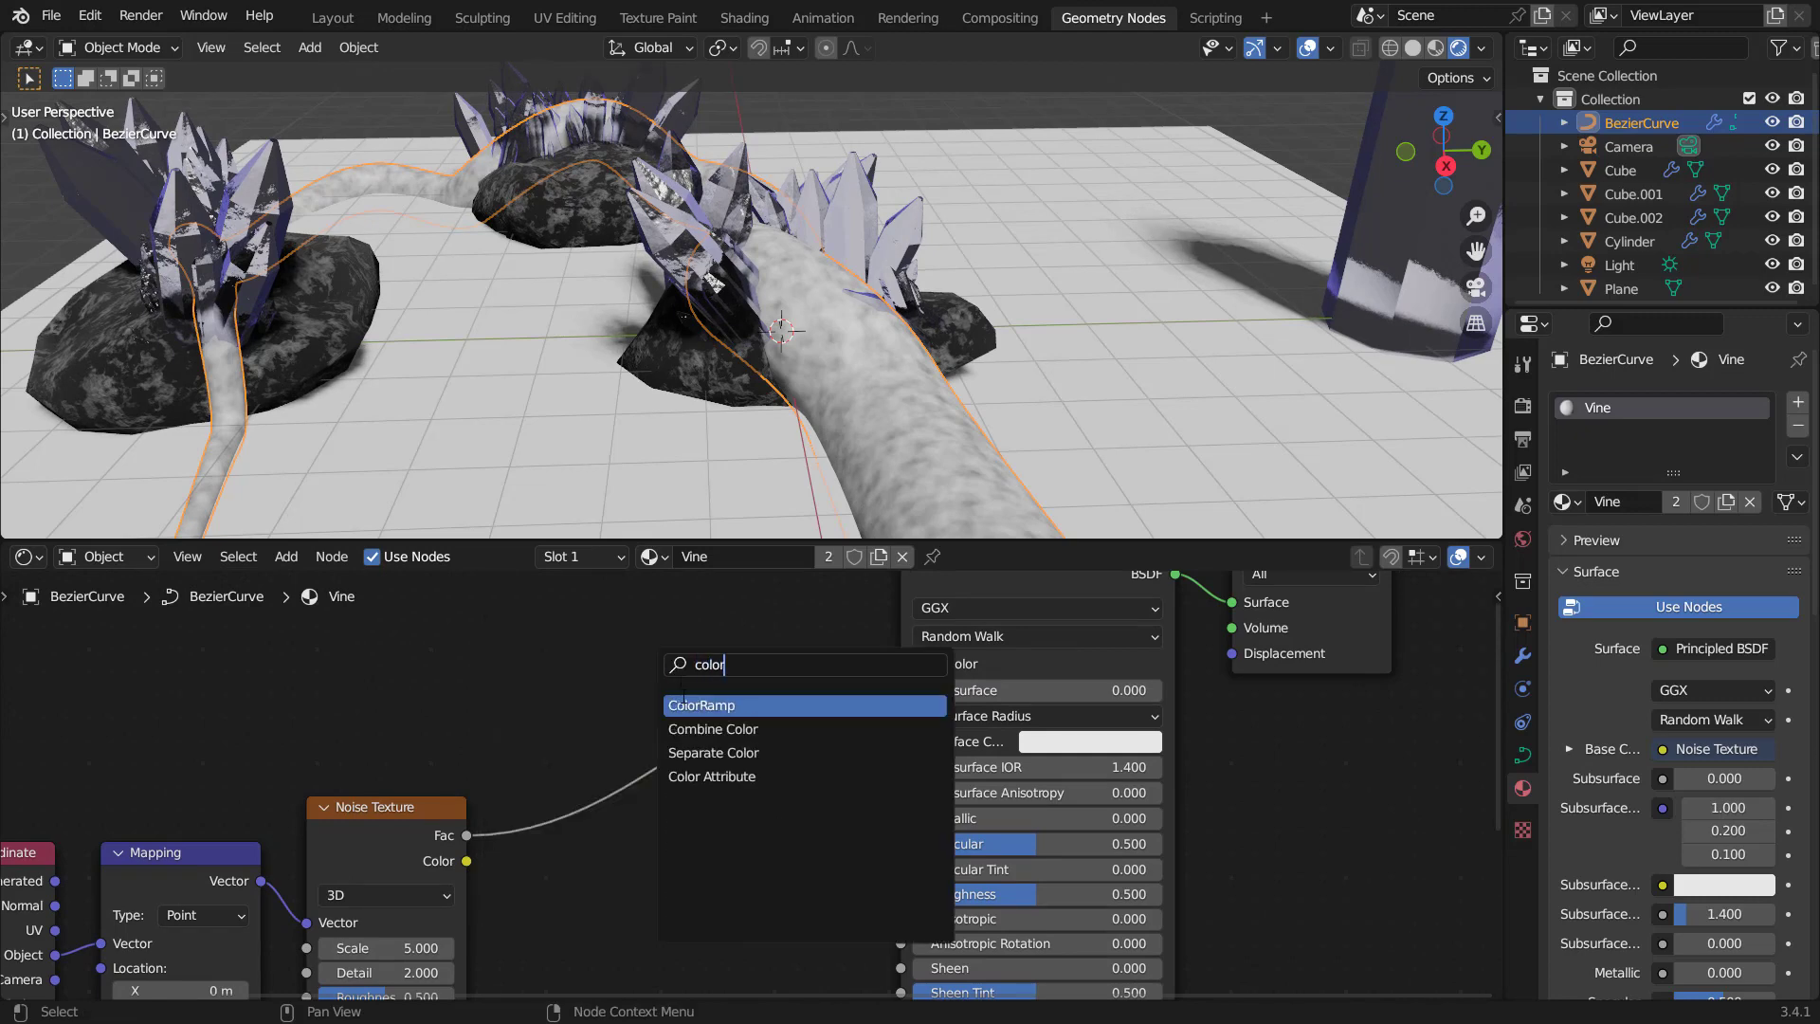
{"action": "key", "text": "Return"}
{"action": "left_click", "coordinate": [569, 725]}
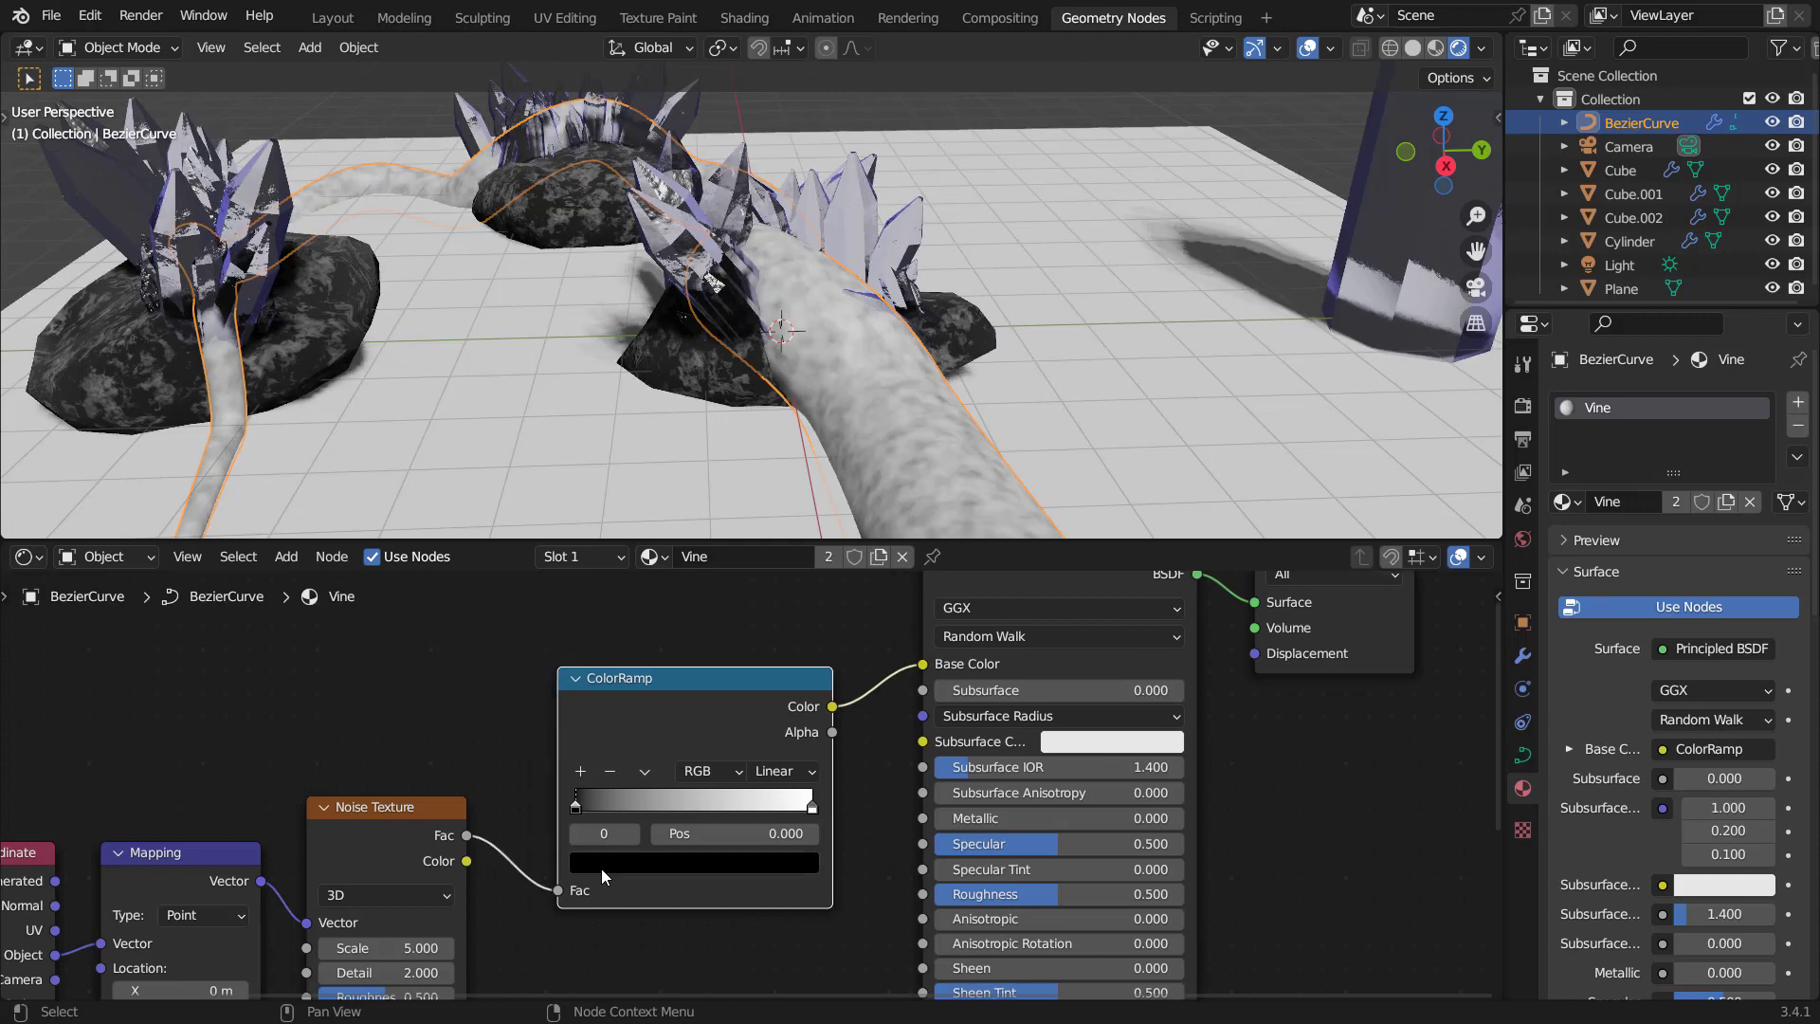
Change the ColorRamp's first stop from black to a bright saturated green with a hue of about 0.32.
{"action": "left_click", "coordinate": [601, 869]}
{"action": "scroll", "coordinate": [647, 662], "scroll_direction": "up", "scroll_amount": 14}
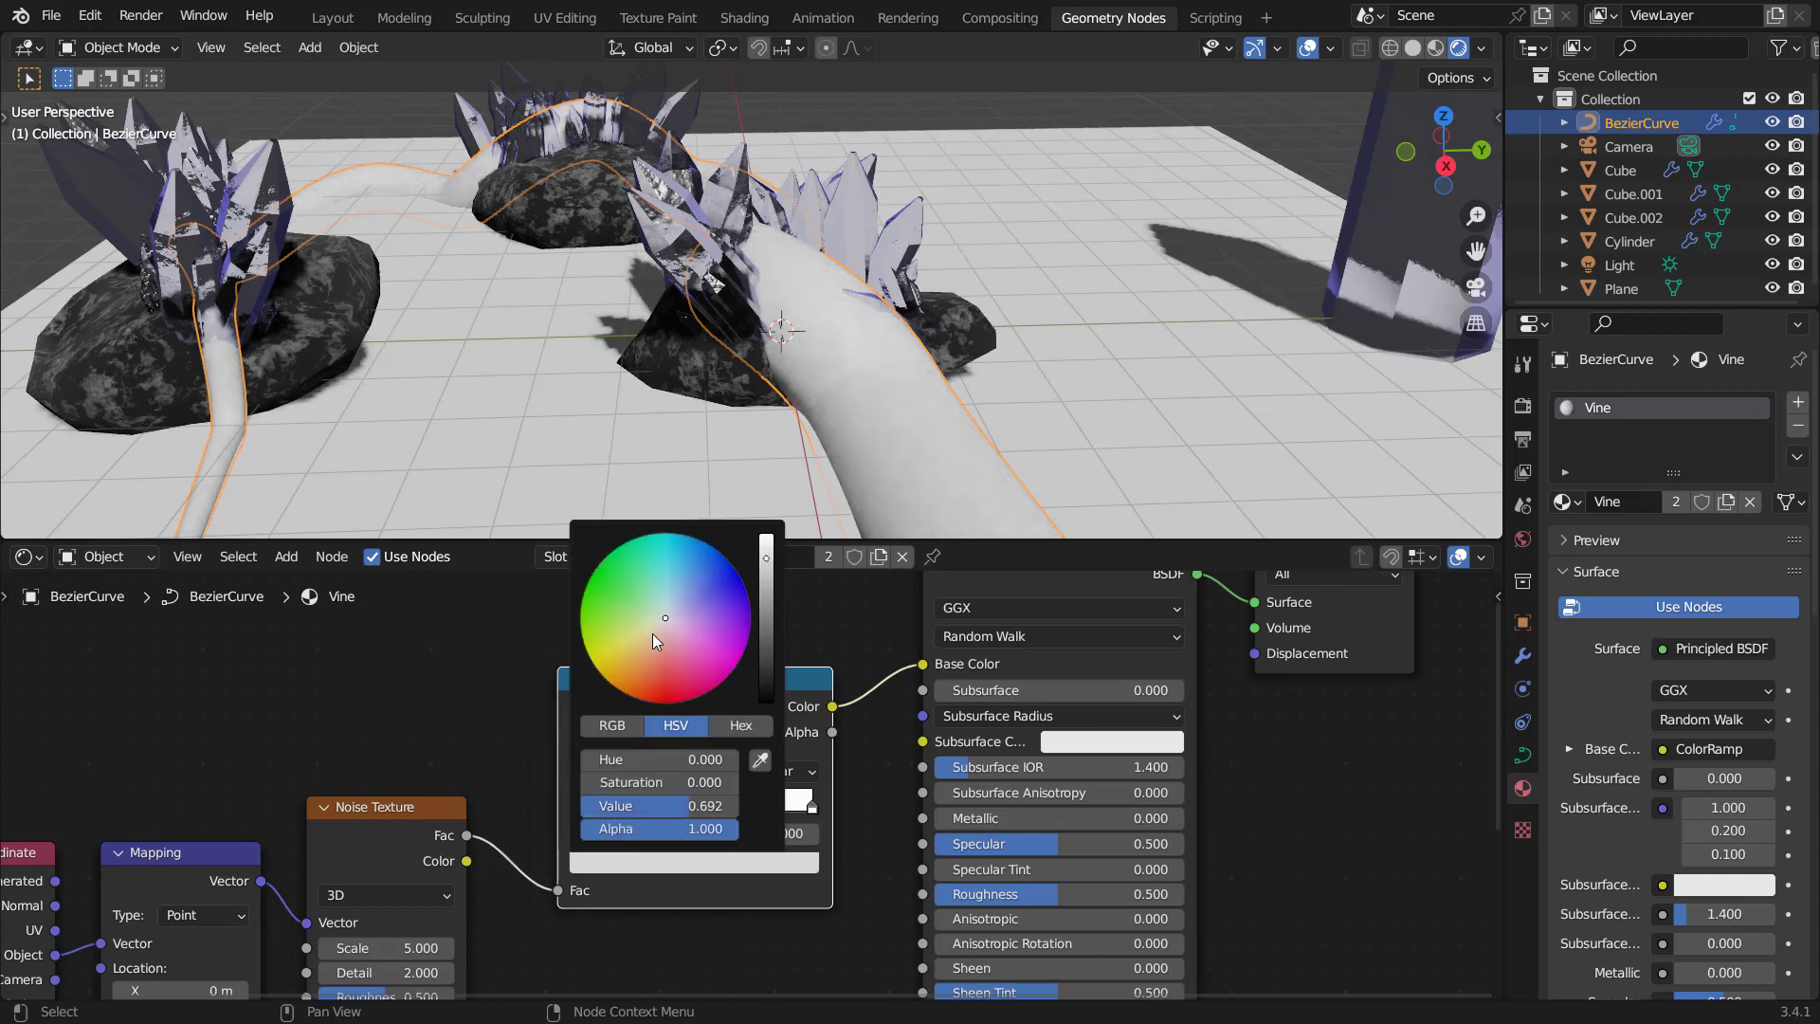
{"action": "left_click_drag", "start_coordinate": [666, 619], "coordinate": [597, 595]}
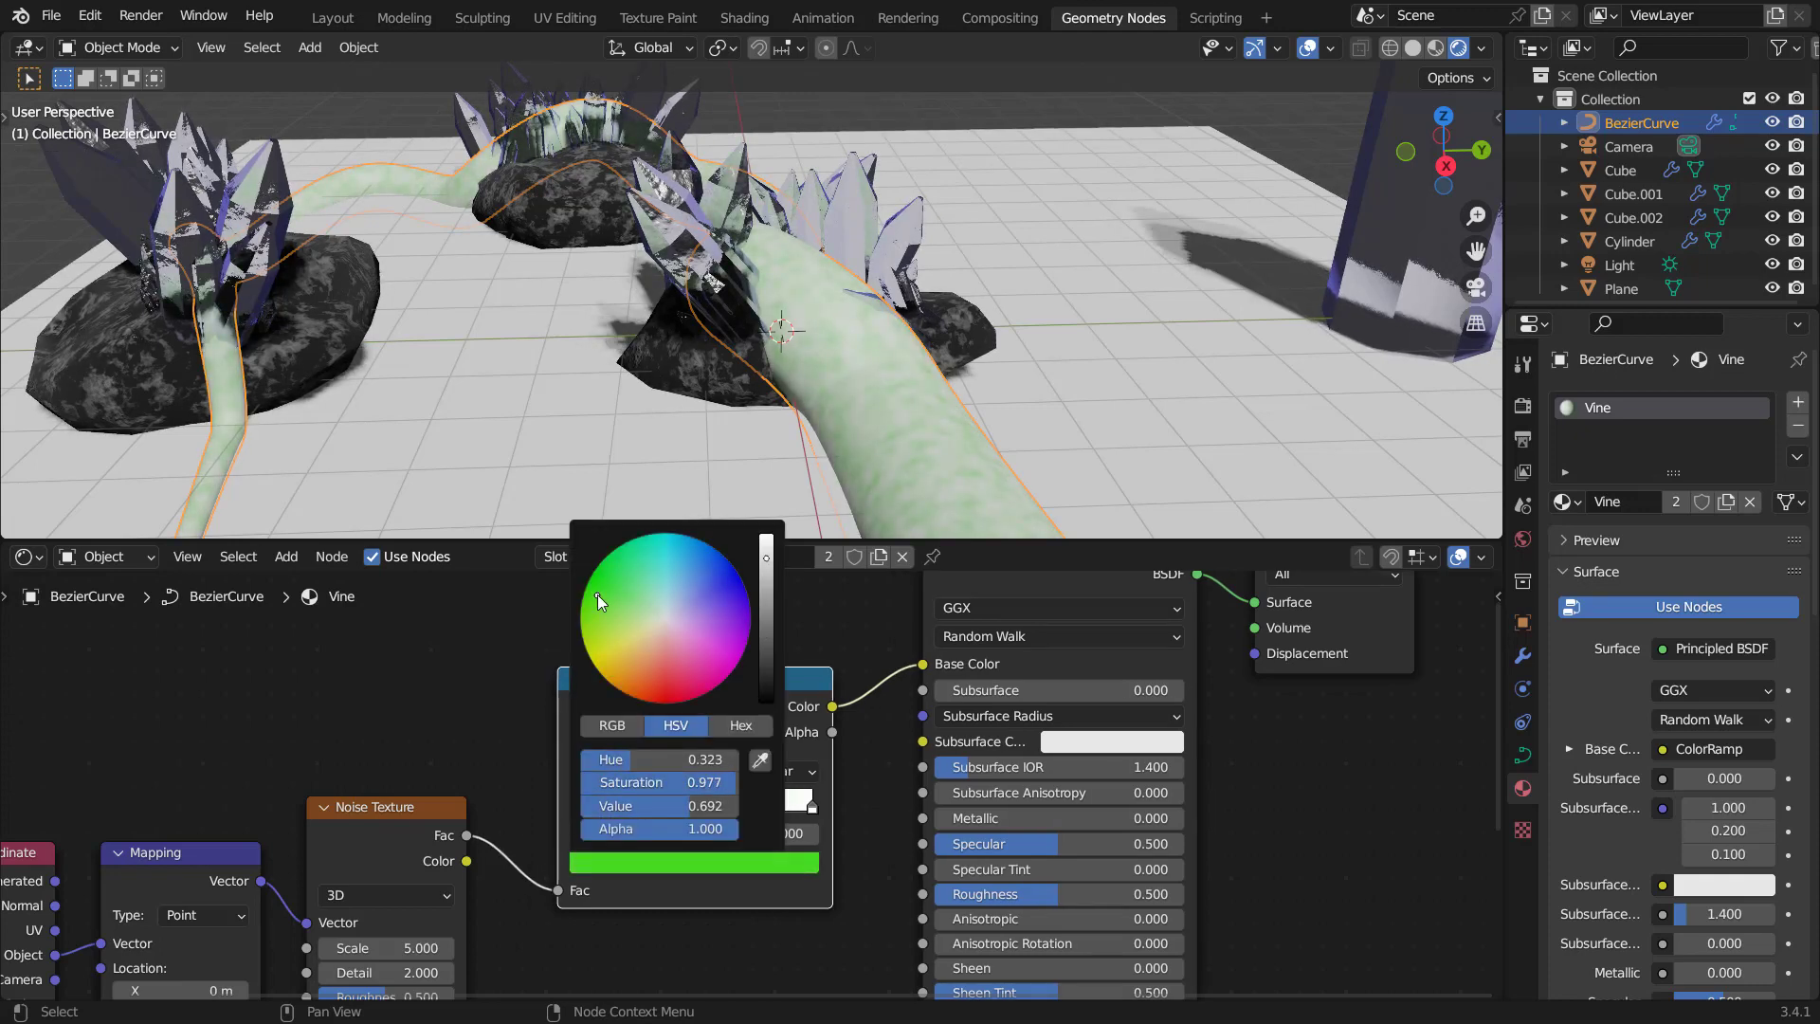
{"action": "scroll", "coordinate": [597, 594], "scroll_direction": "up", "scroll_amount": 3}
{"action": "scroll", "coordinate": [597, 594], "scroll_direction": "down", "scroll_amount": 5}
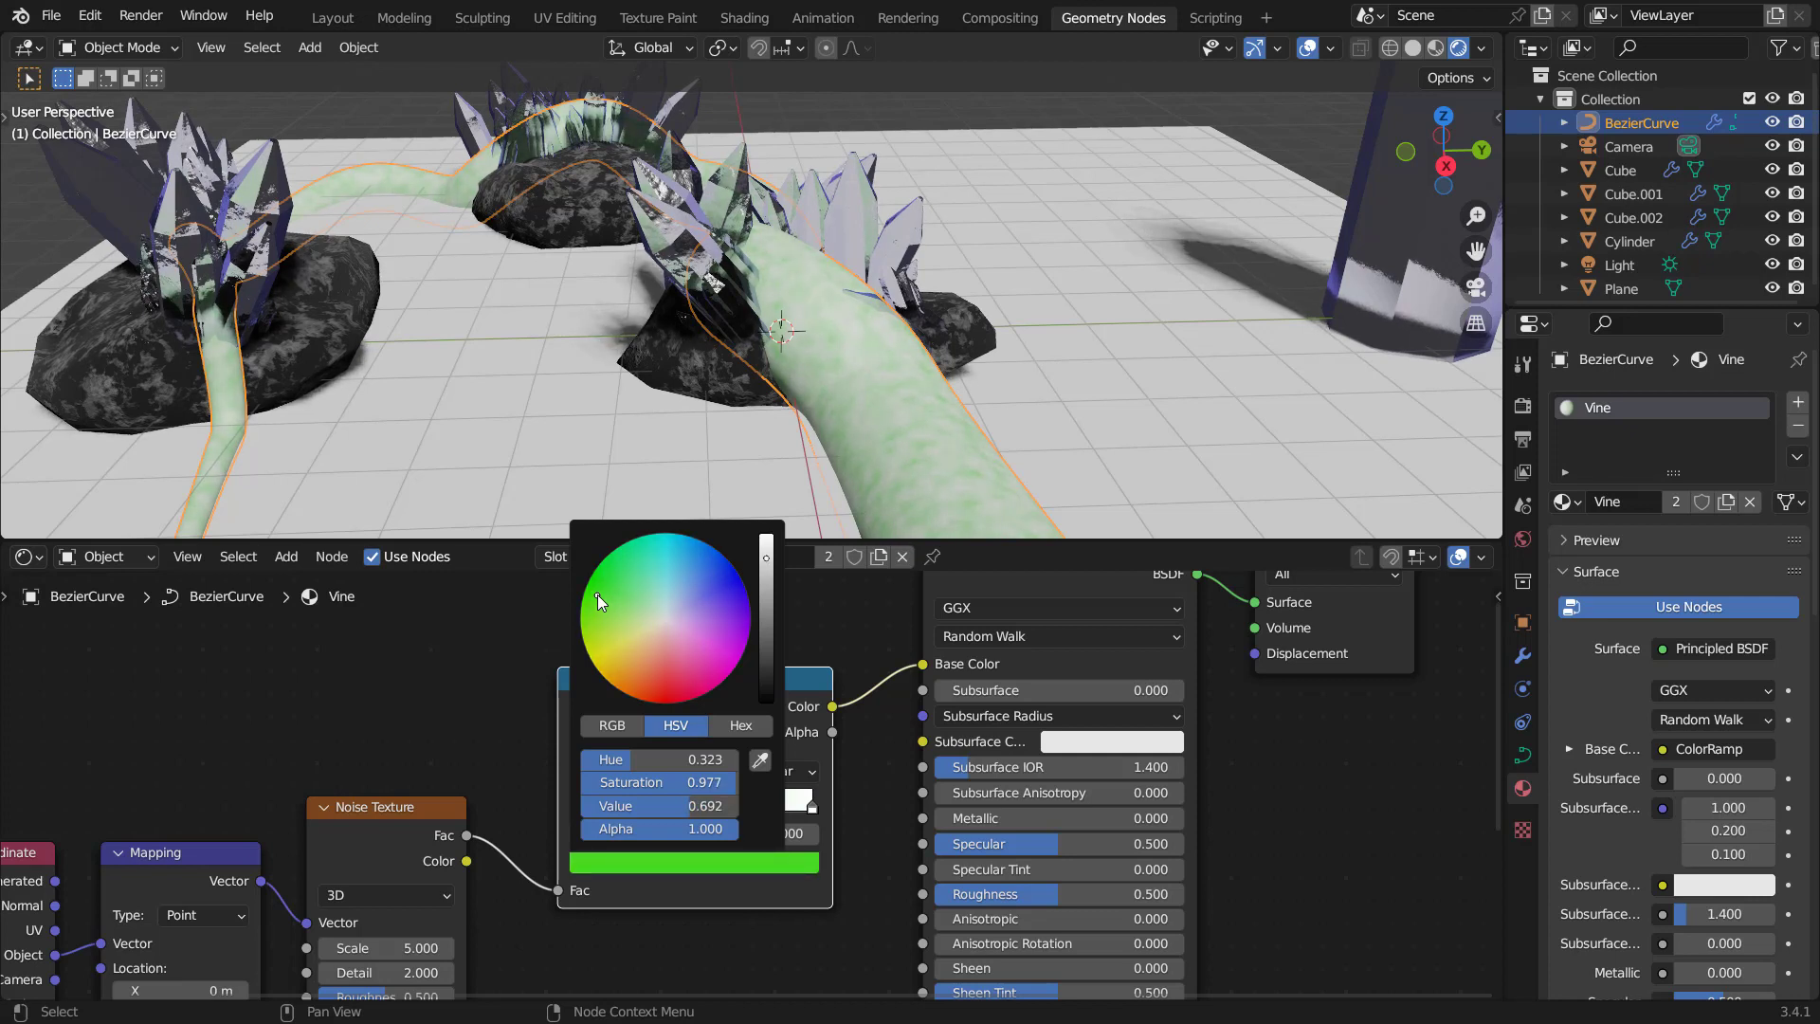
{"action": "scroll", "coordinate": [597, 595], "scroll_direction": "down", "scroll_amount": 5}
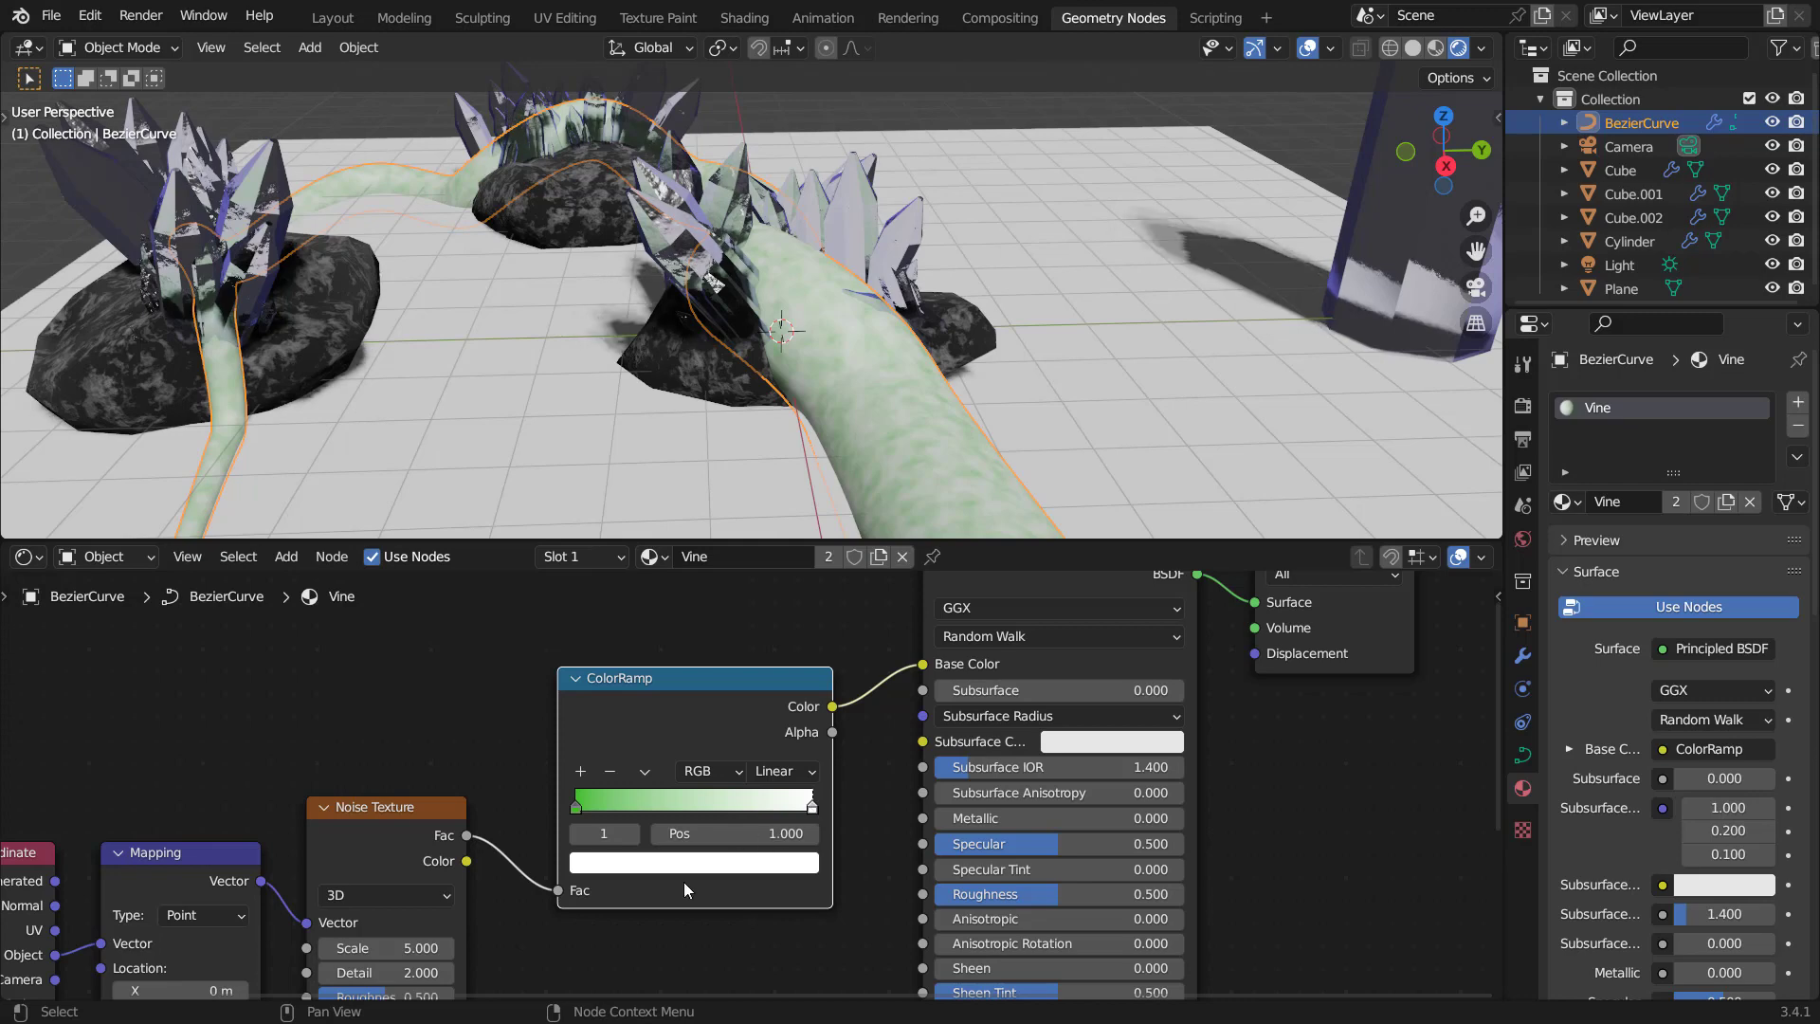
Give the ColorRamp's end stop the same green darkened to Value 0.100 and move it to about position 0.54.
{"action": "scroll", "coordinate": [690, 889], "scroll_direction": "up", "scroll_amount": 2}
{"action": "key", "text": "ctrl+v"}
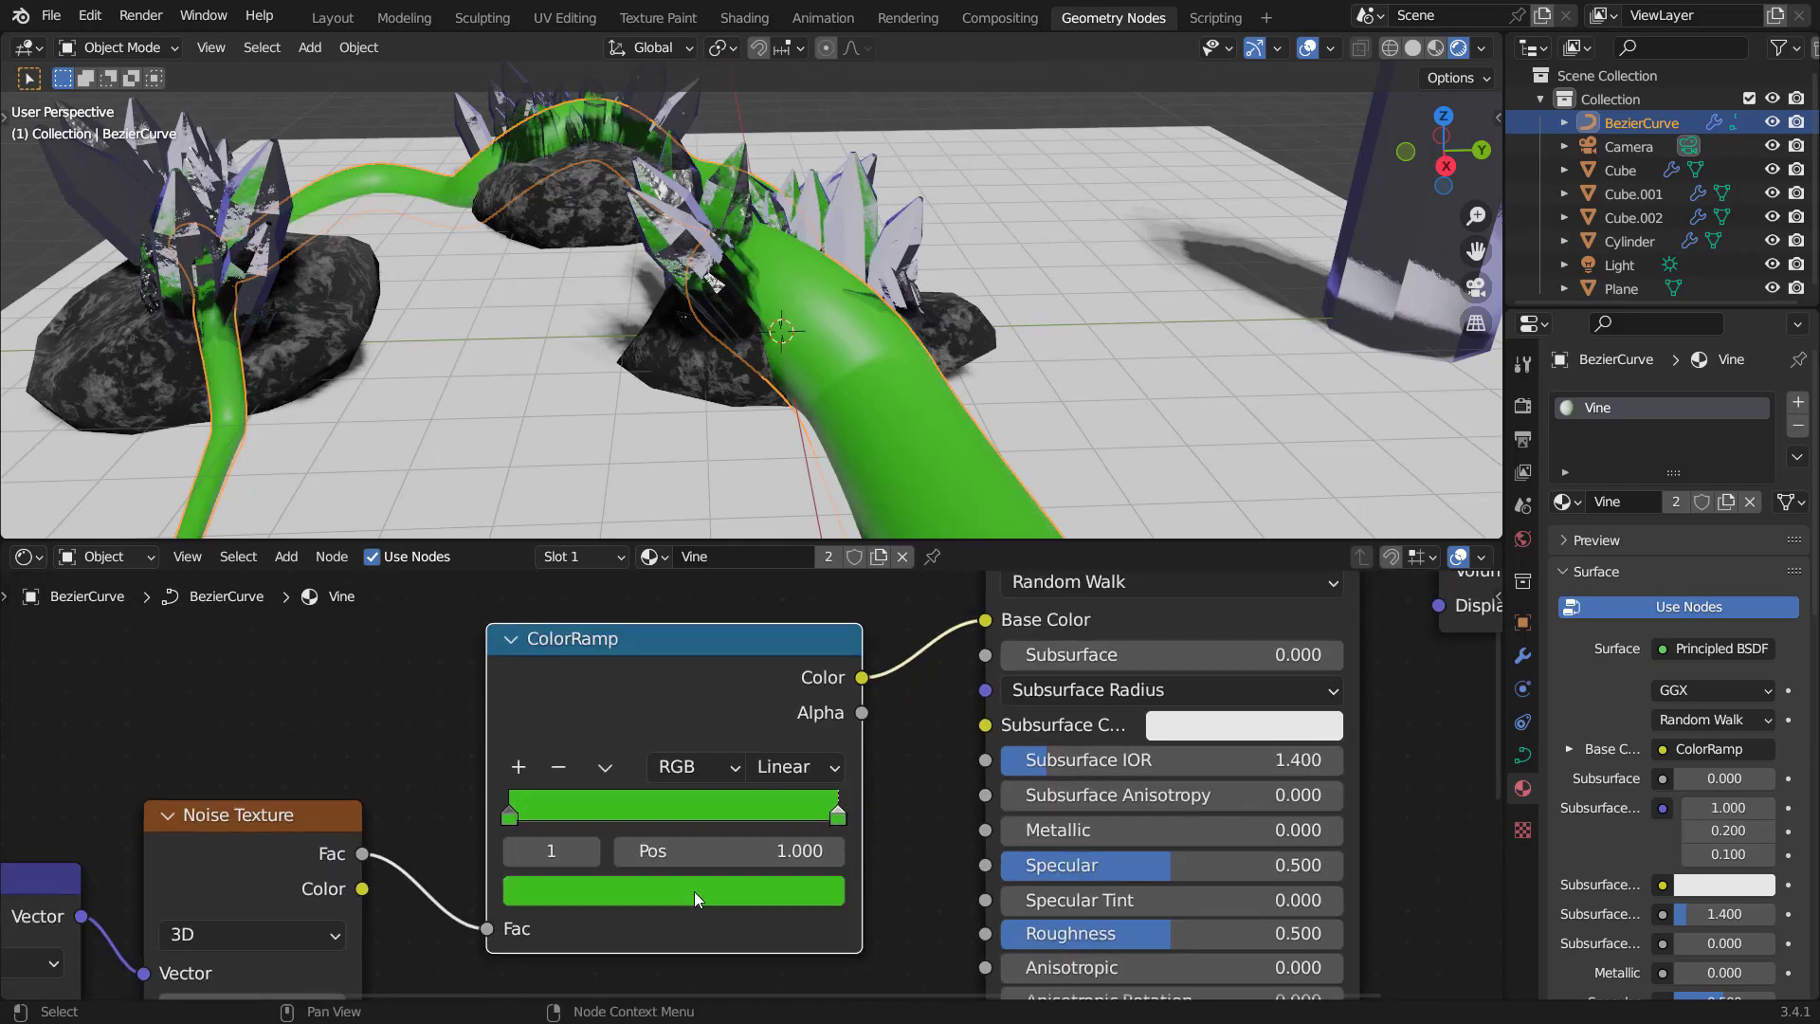
{"action": "left_click", "coordinate": [694, 892]}
{"action": "scroll", "coordinate": [694, 891], "scroll_direction": "down", "scroll_amount": 8}
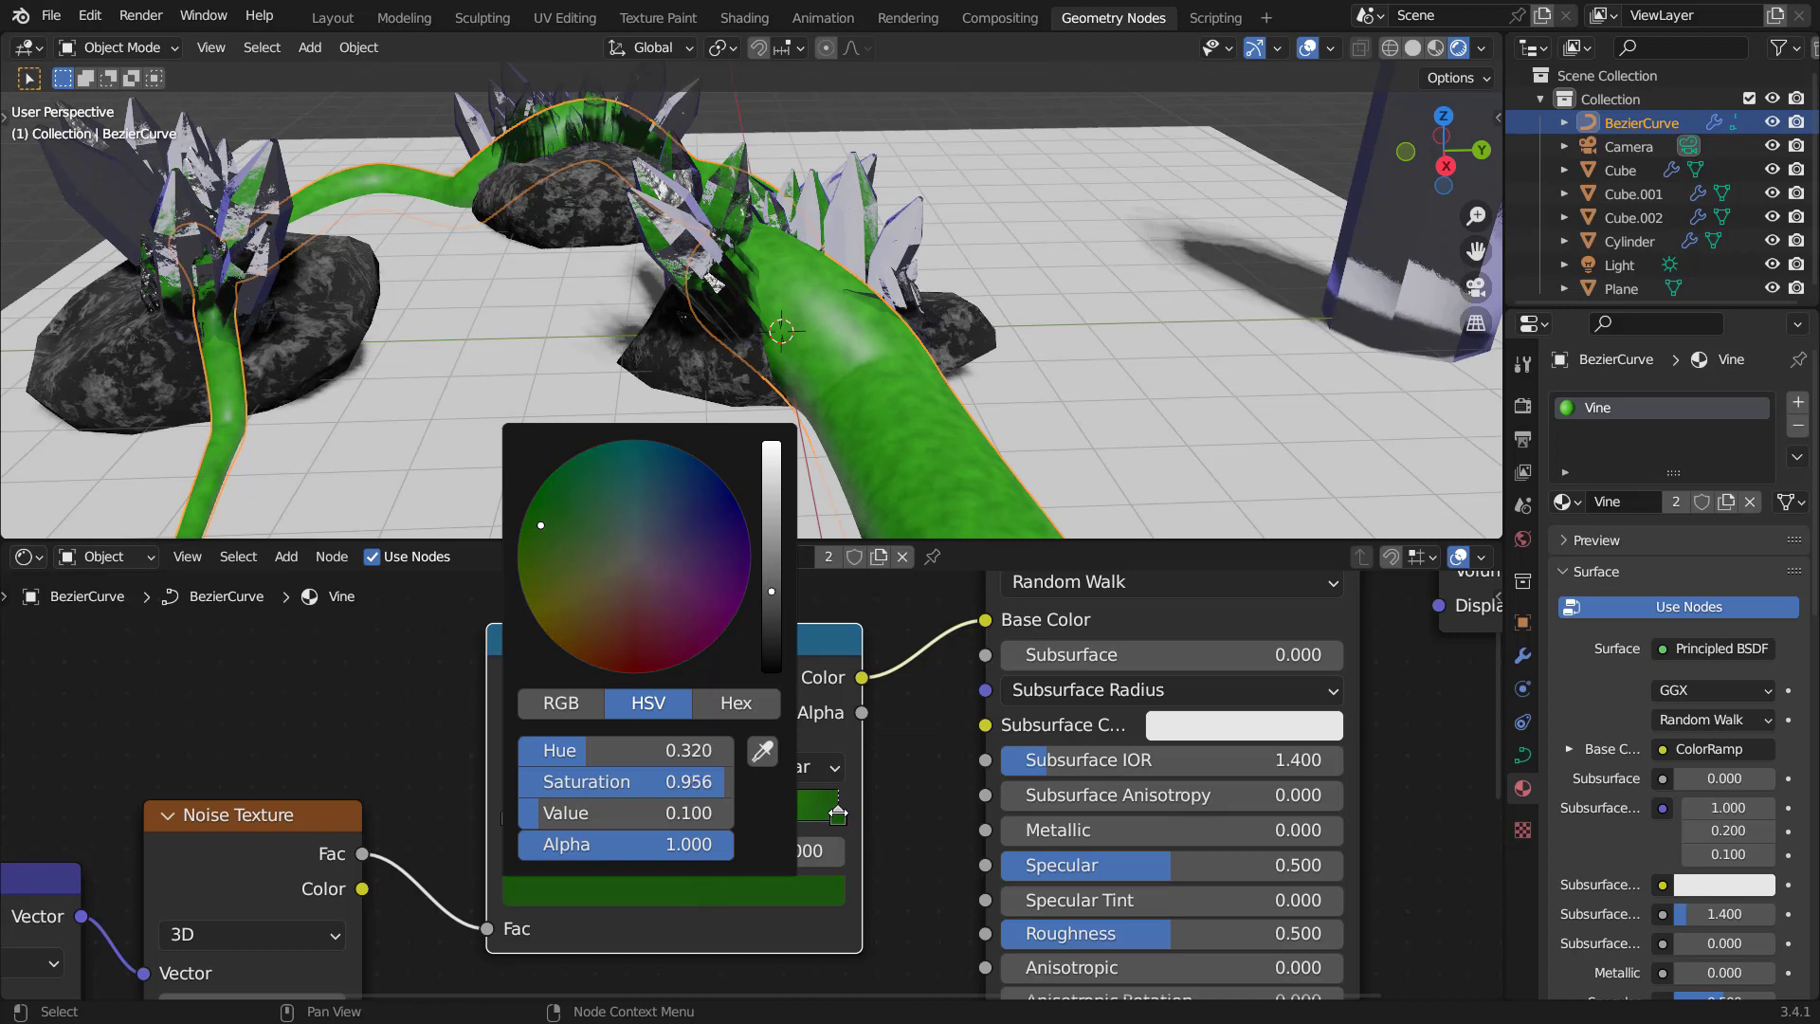
{"action": "left_click_drag", "start_coordinate": [838, 814], "coordinate": [687, 815]}
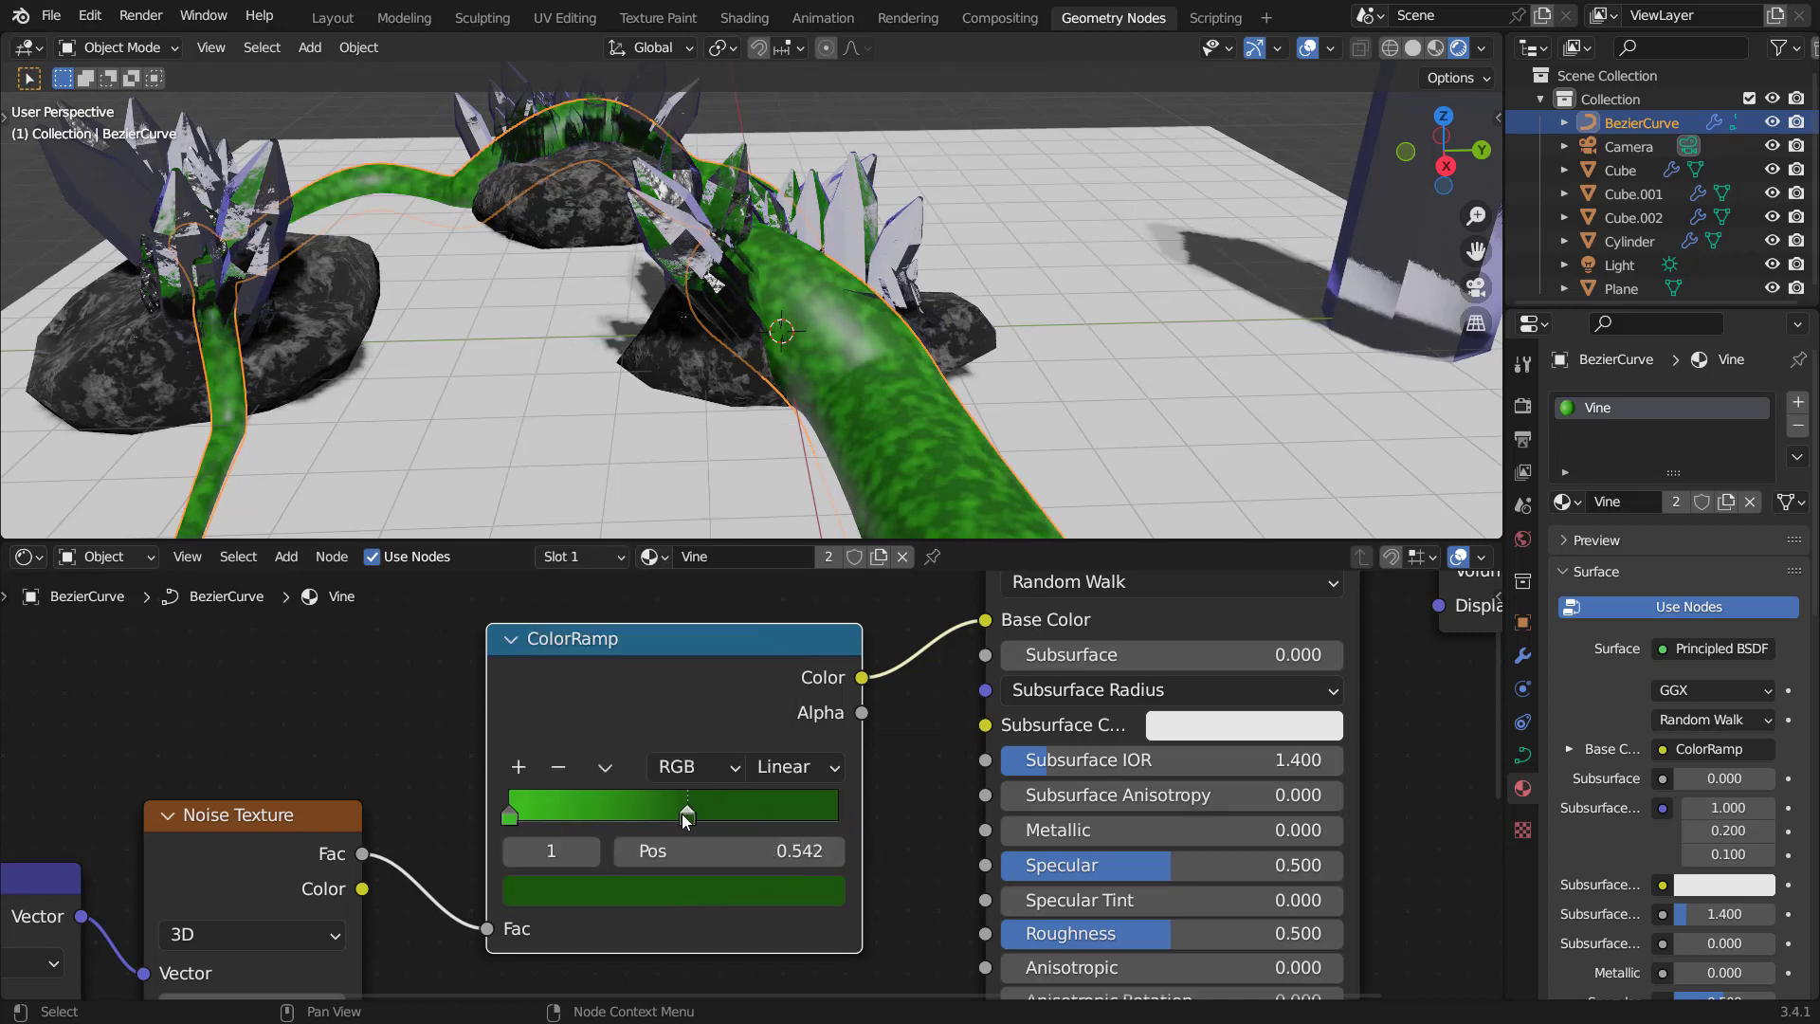
Set the Noise Texture's Scale to 2 in the Vine material.
{"action": "middle_click_drag", "start_coordinate": [337, 748], "coordinate": [566, 574]}
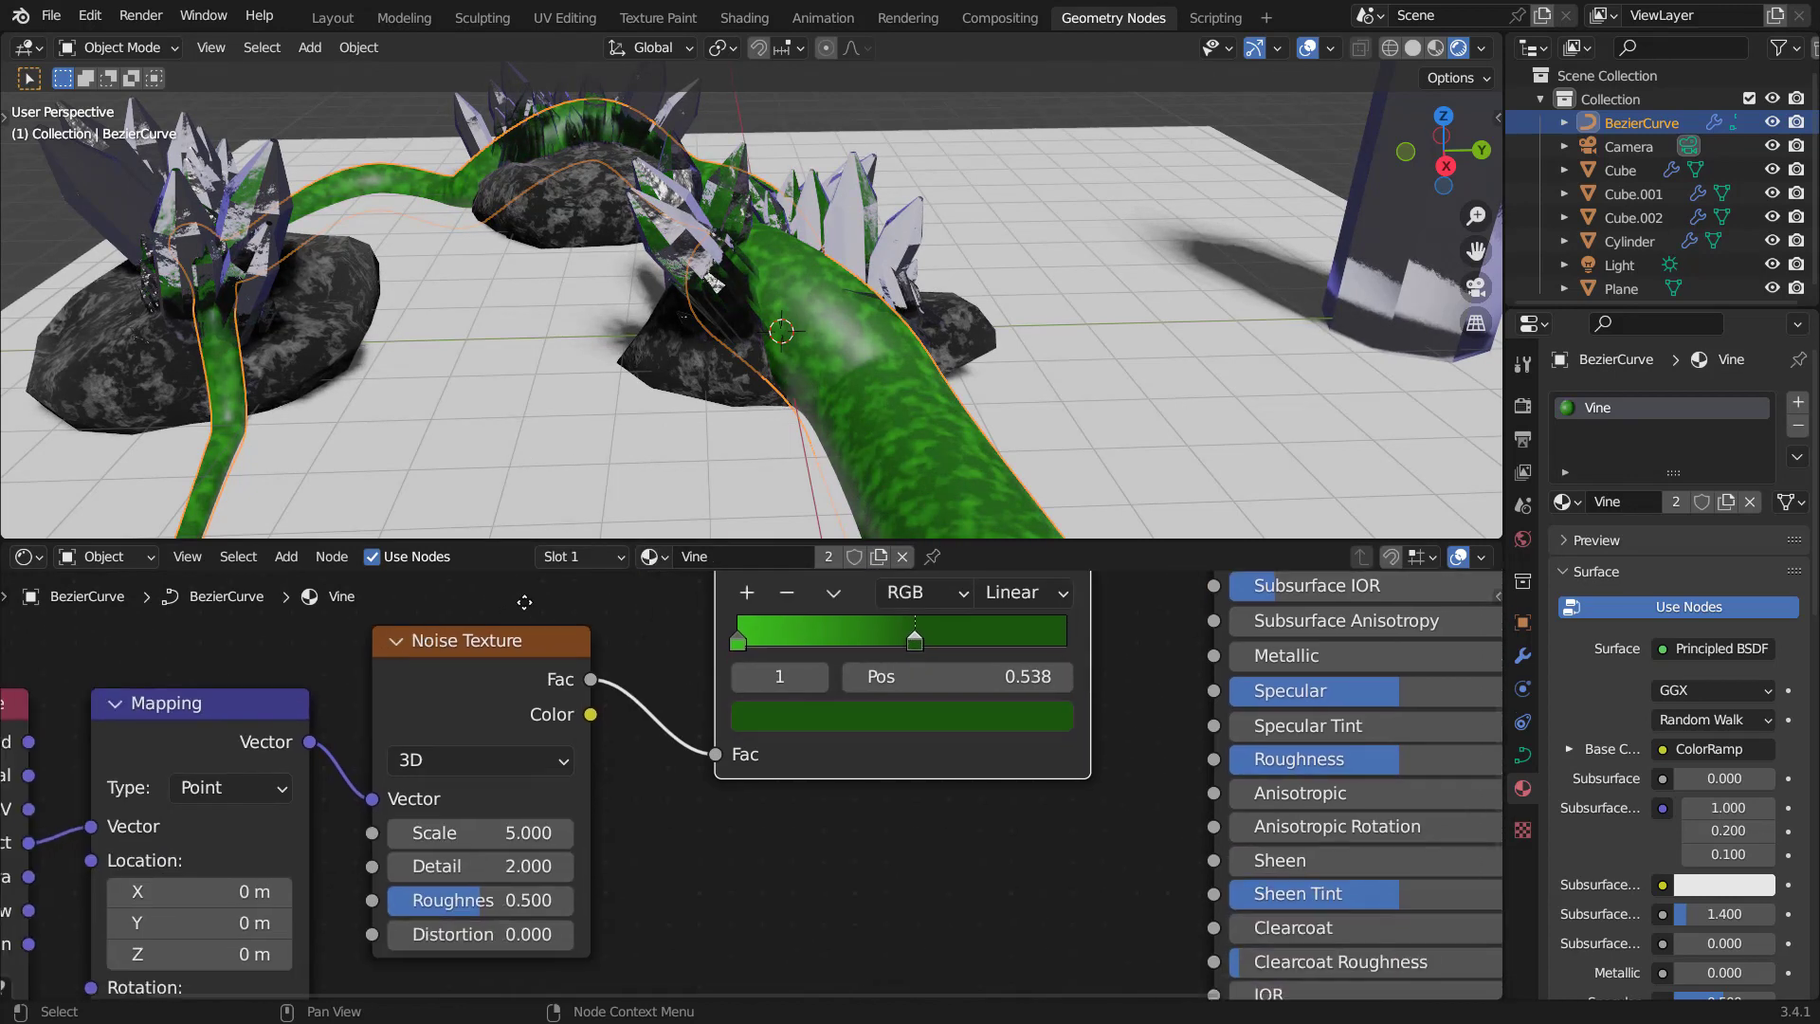
{"action": "left_click", "coordinate": [479, 833]}
{"action": "type", "text": "2"}
{"action": "key", "text": "Return"}
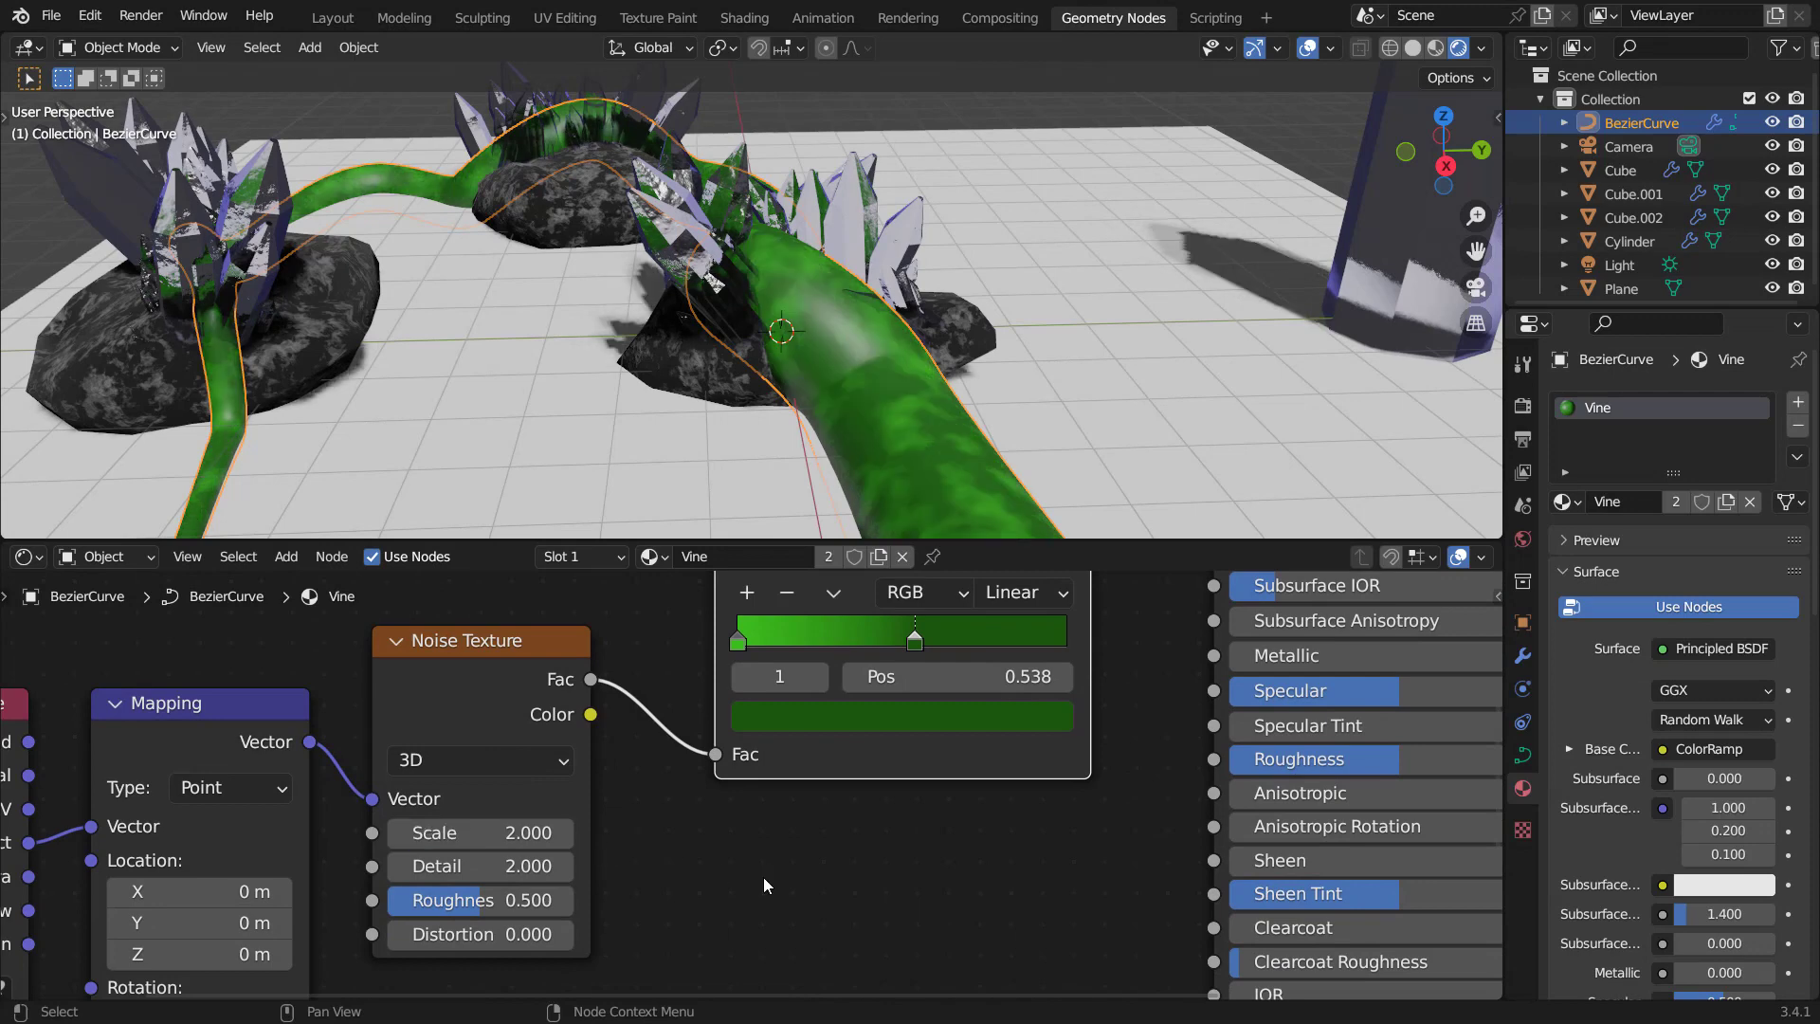
Add a Bump node feeding the Normal input of the Vine material's Principled BSDF and place it below the ColorRamp.
{"action": "scroll", "coordinate": [986, 878], "scroll_direction": "down", "scroll_amount": 5}
{"action": "middle_click_drag", "start_coordinate": [1060, 913], "coordinate": [792, 675]}
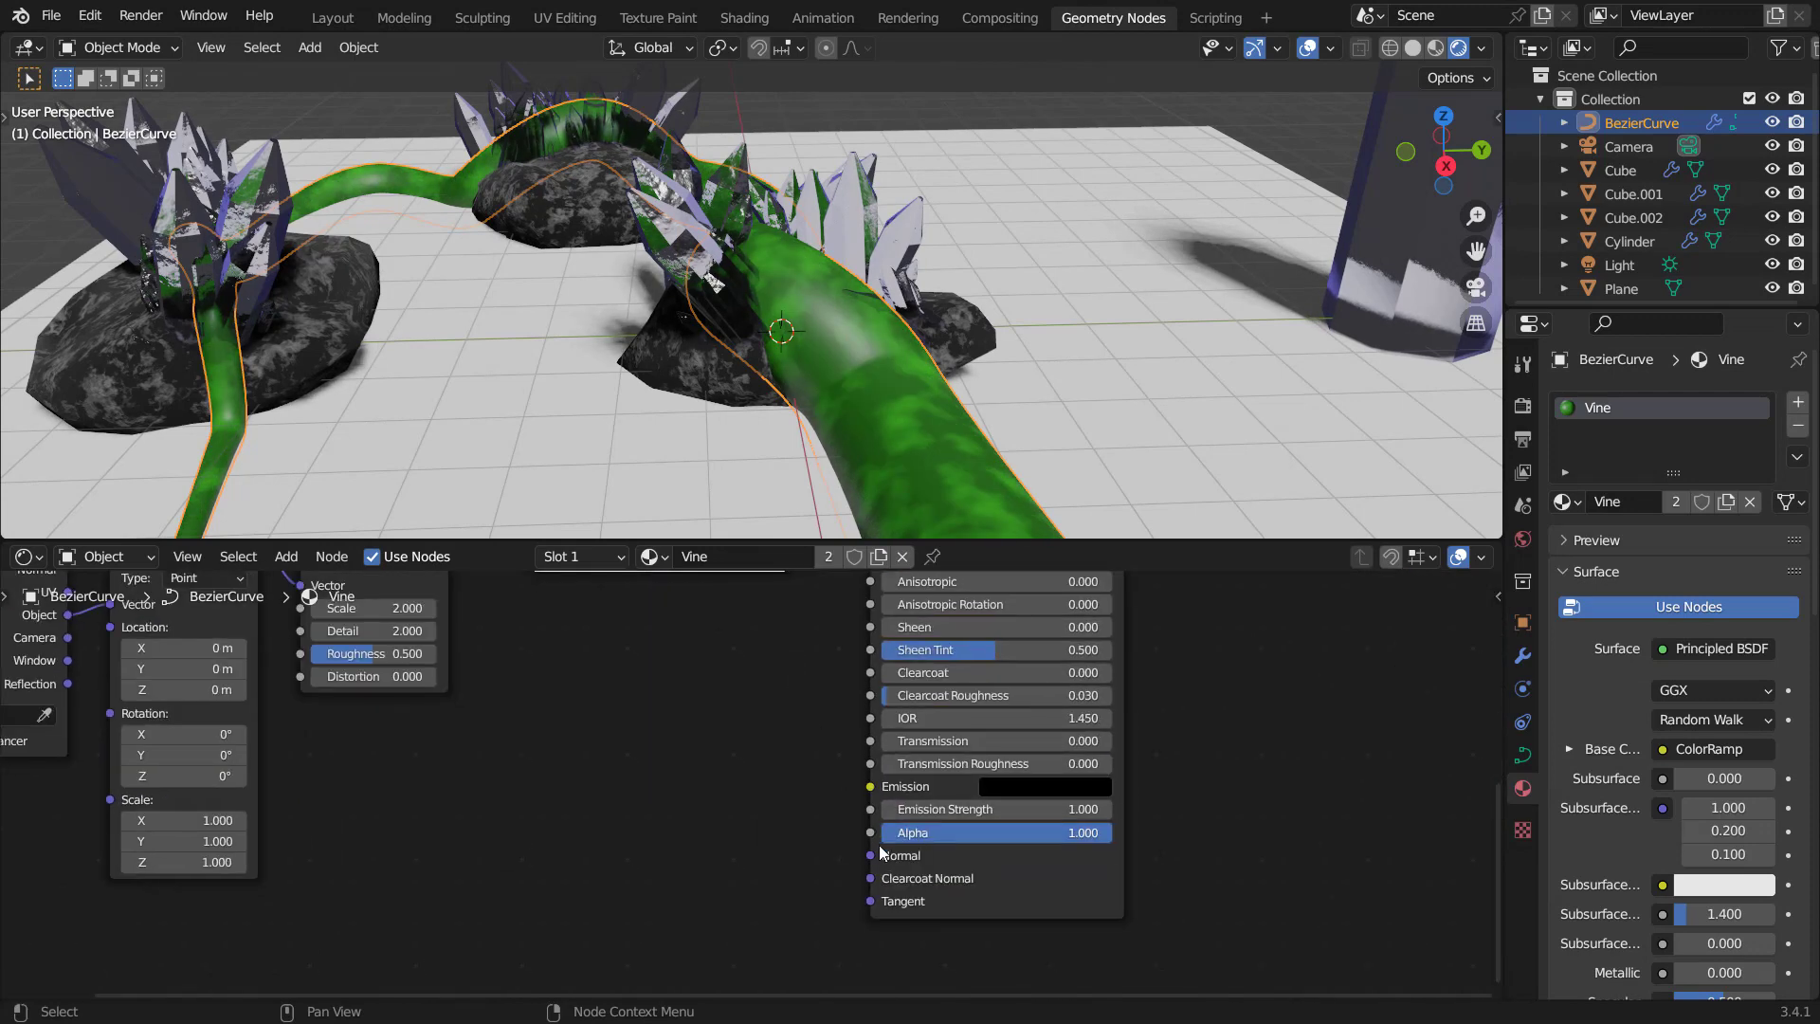
{"action": "left_click_drag", "start_coordinate": [870, 856], "coordinate": [675, 721]}
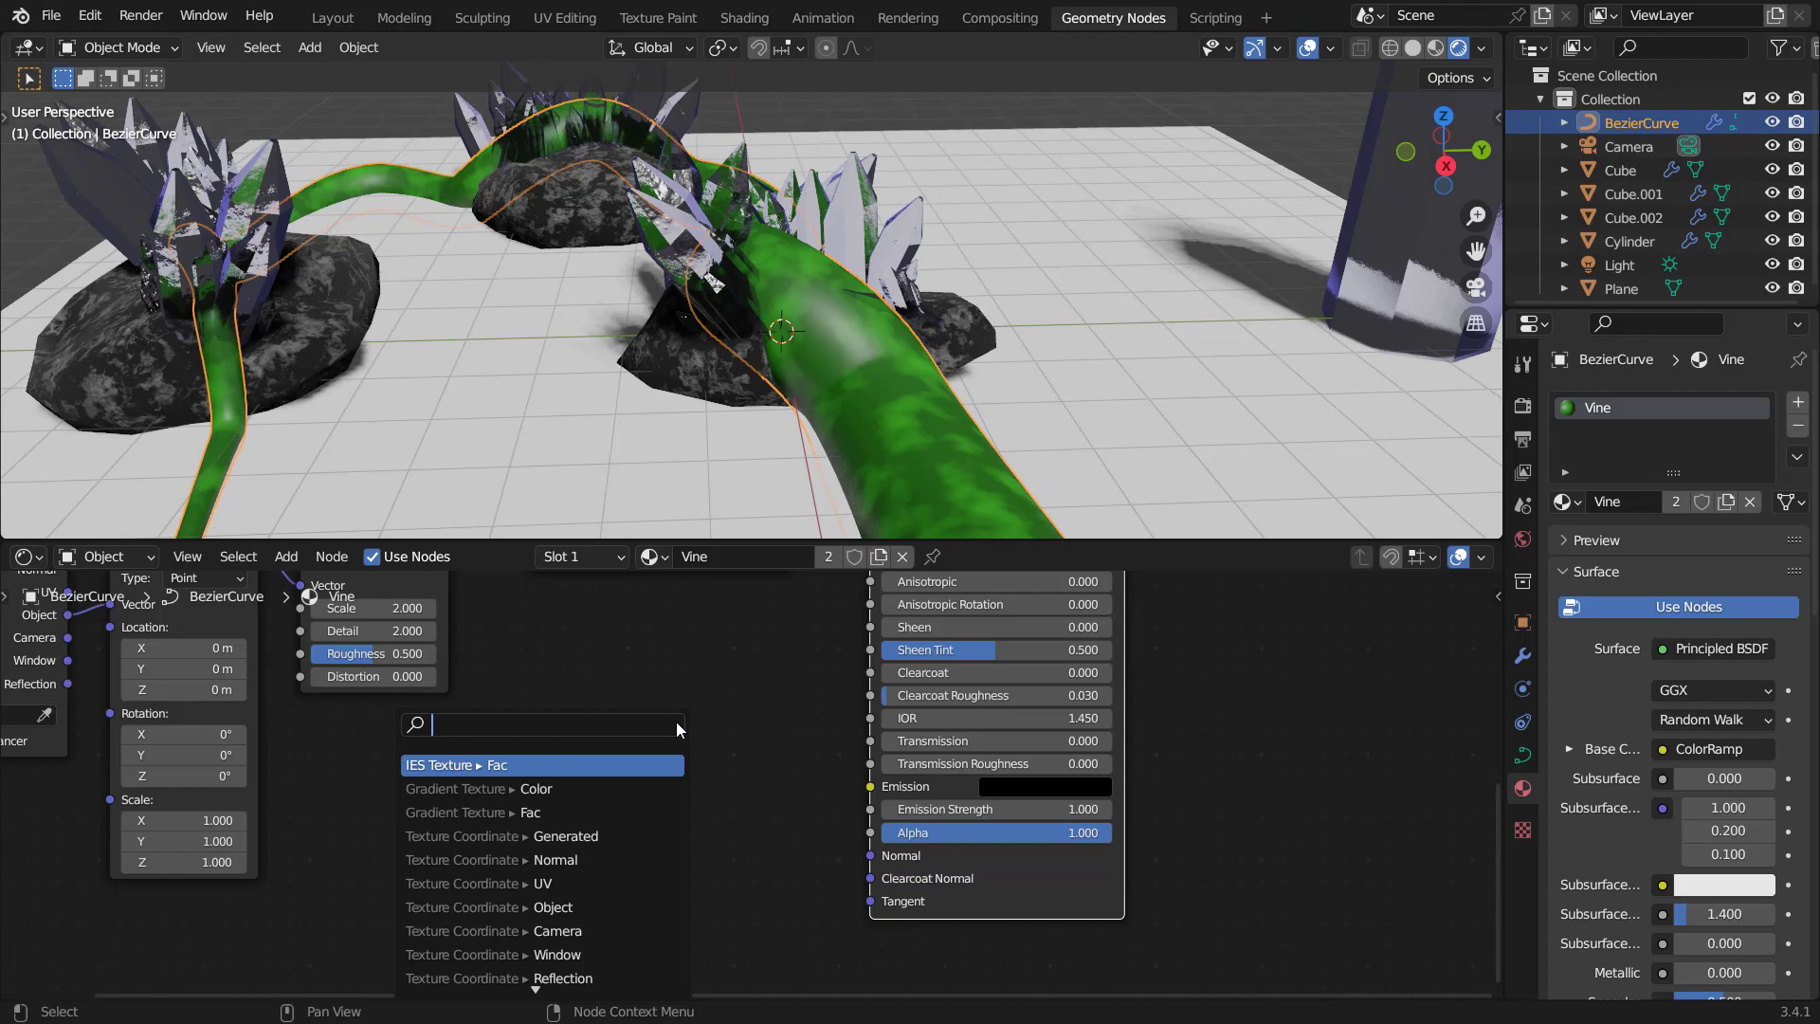
{"action": "type", "text": "bump"}
{"action": "key", "text": "Return"}
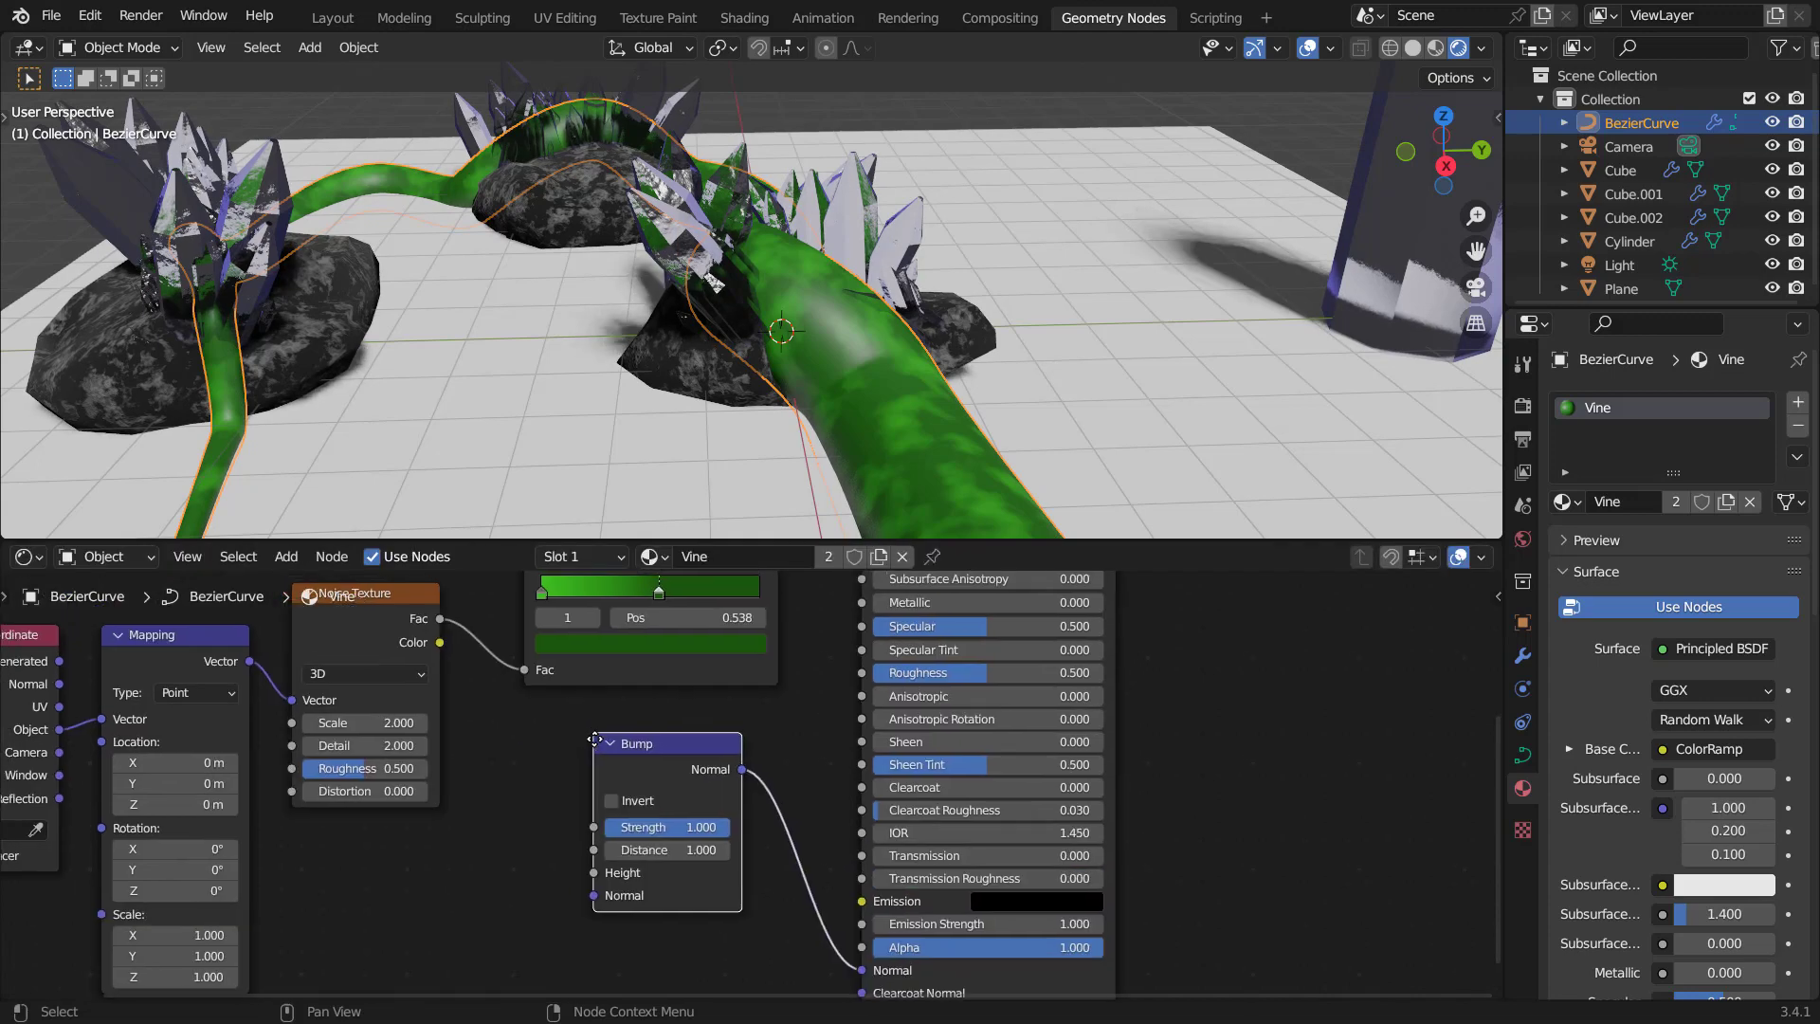
Connect the Noise Texture's Fac output to the Bump node's Height and set the Bump Distance to 0.1.
{"action": "left_click_drag", "start_coordinate": [508, 666], "coordinate": [664, 920]}
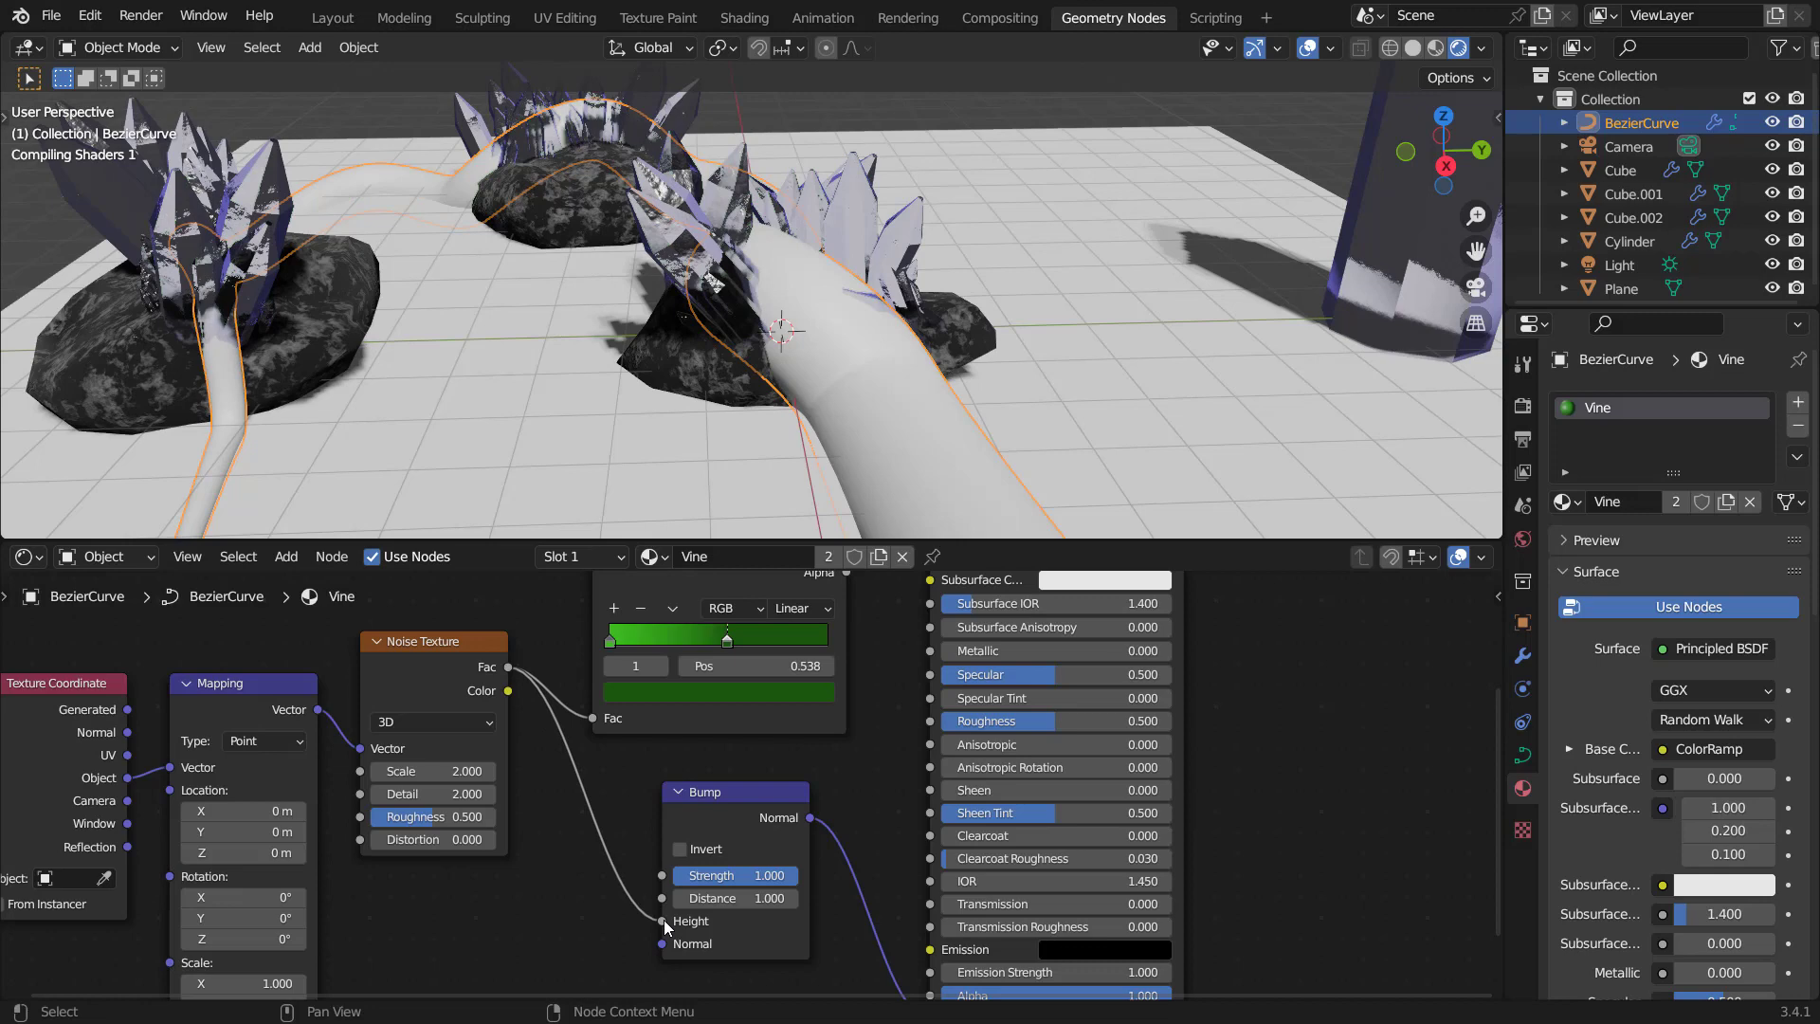
{"action": "left_click", "coordinate": [736, 898]}
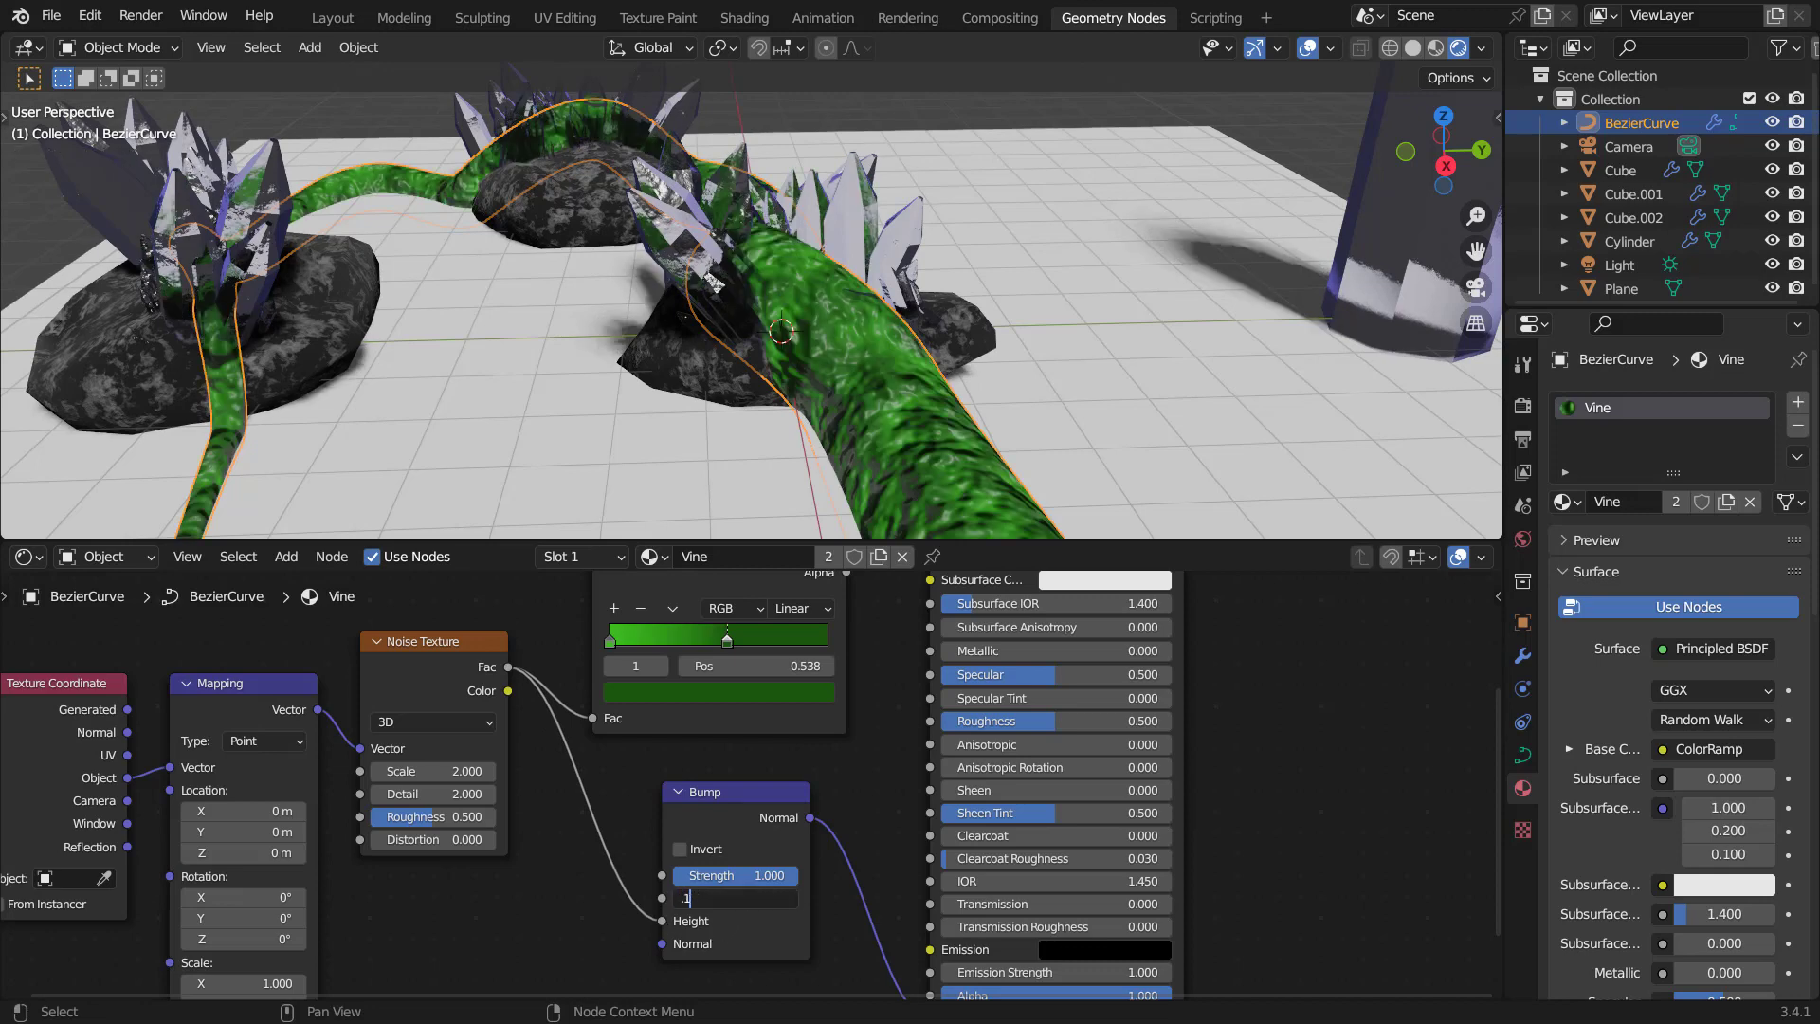
{"action": "key", "text": "Return"}
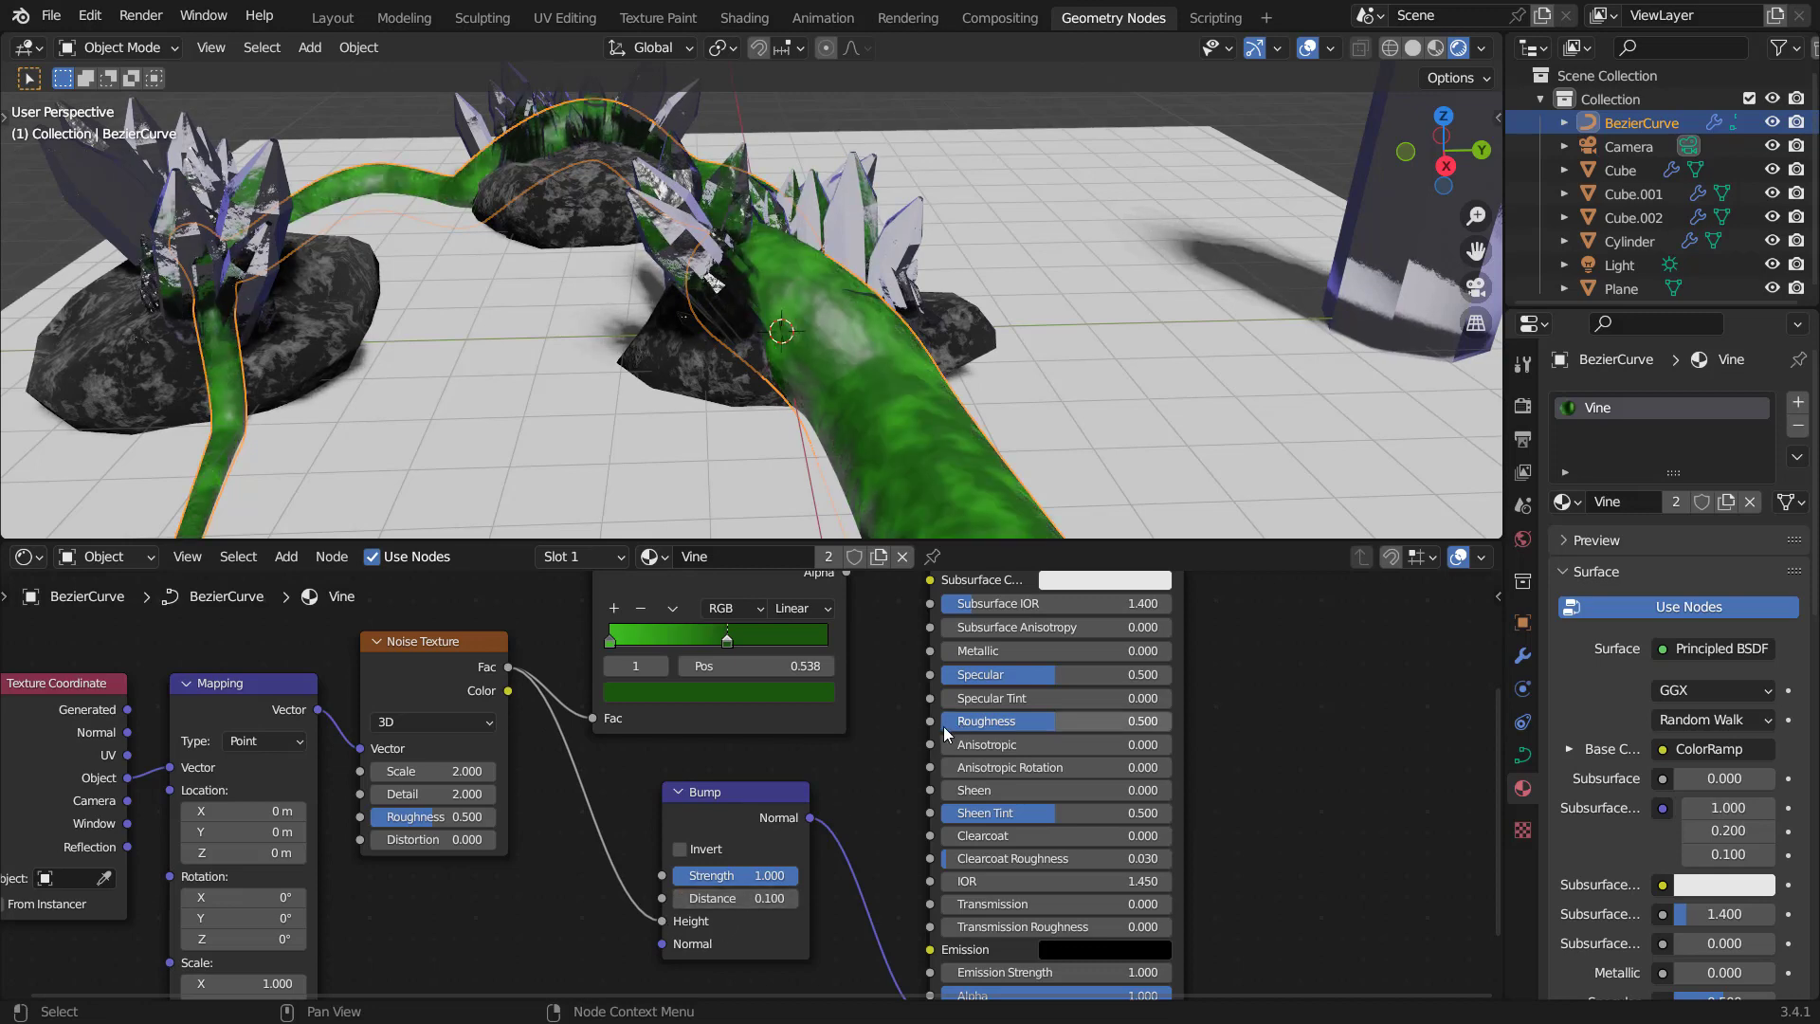
Lower the Vine shader's Roughness to about 0.165 for a glossy surface.
{"action": "middle_click_drag", "start_coordinate": [842, 726], "coordinate": [724, 797]}
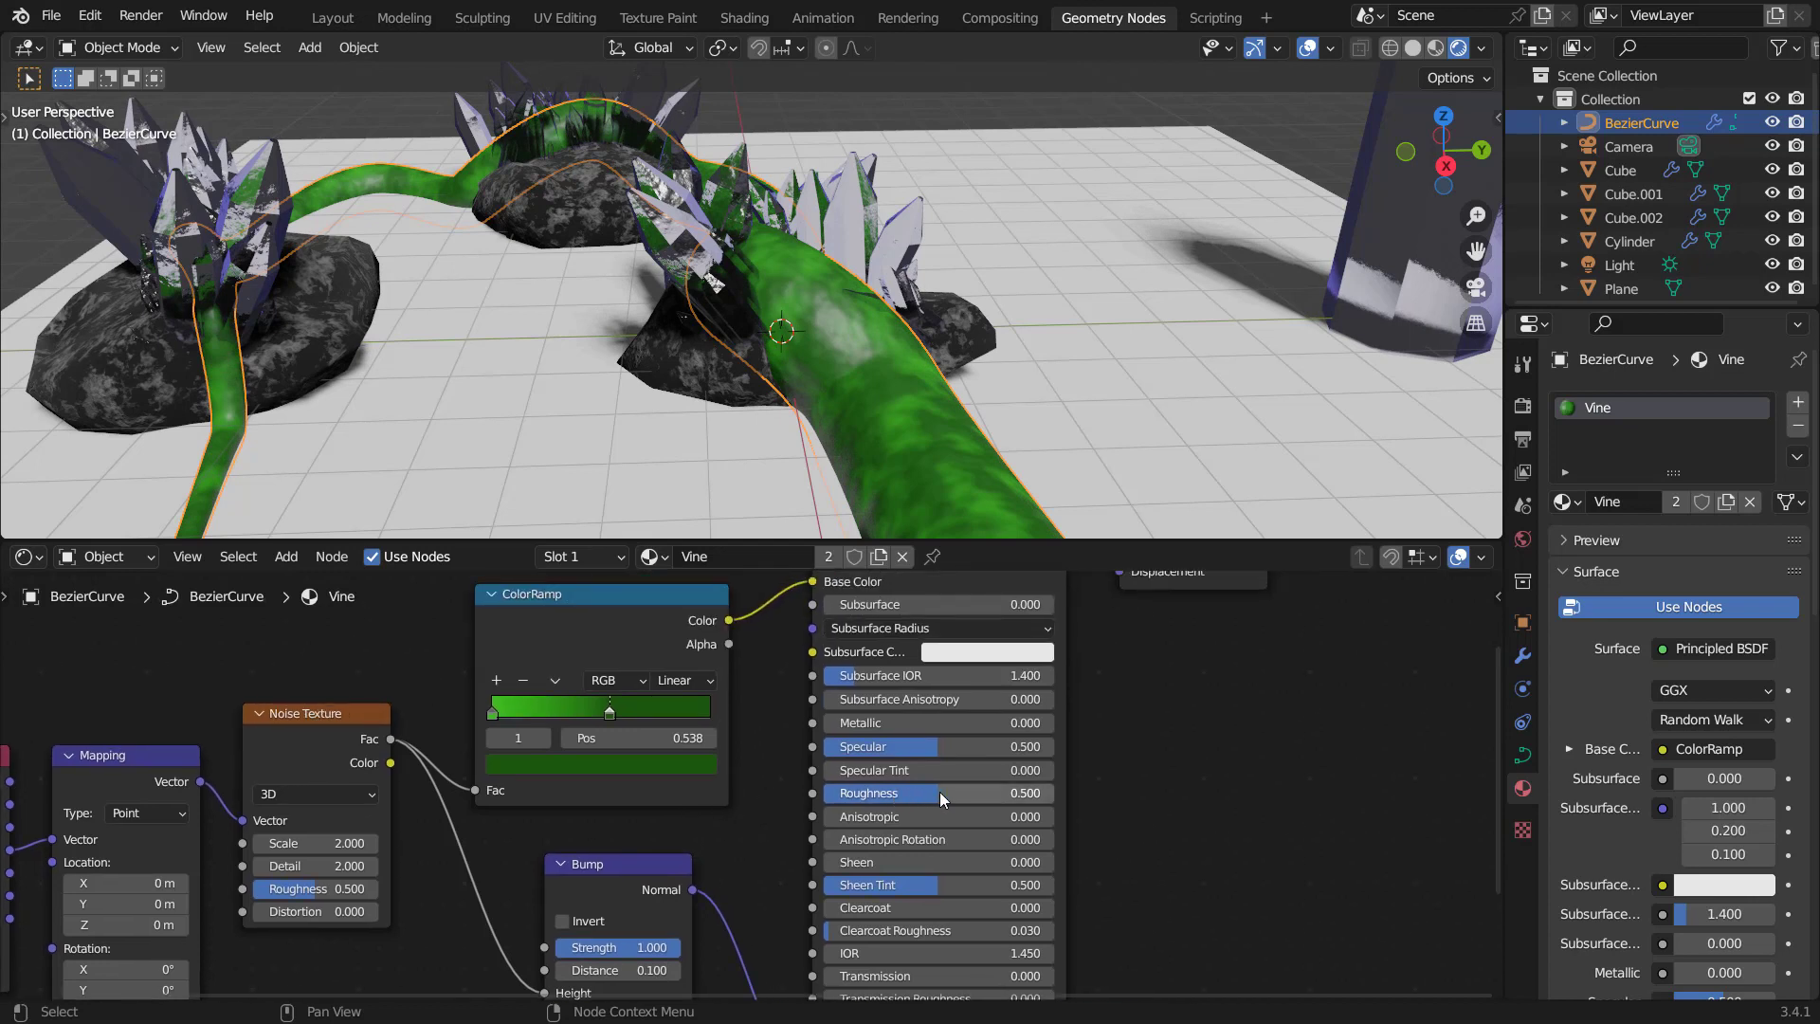
{"action": "left_click_drag", "start_coordinate": [941, 792], "coordinate": [860, 793]}
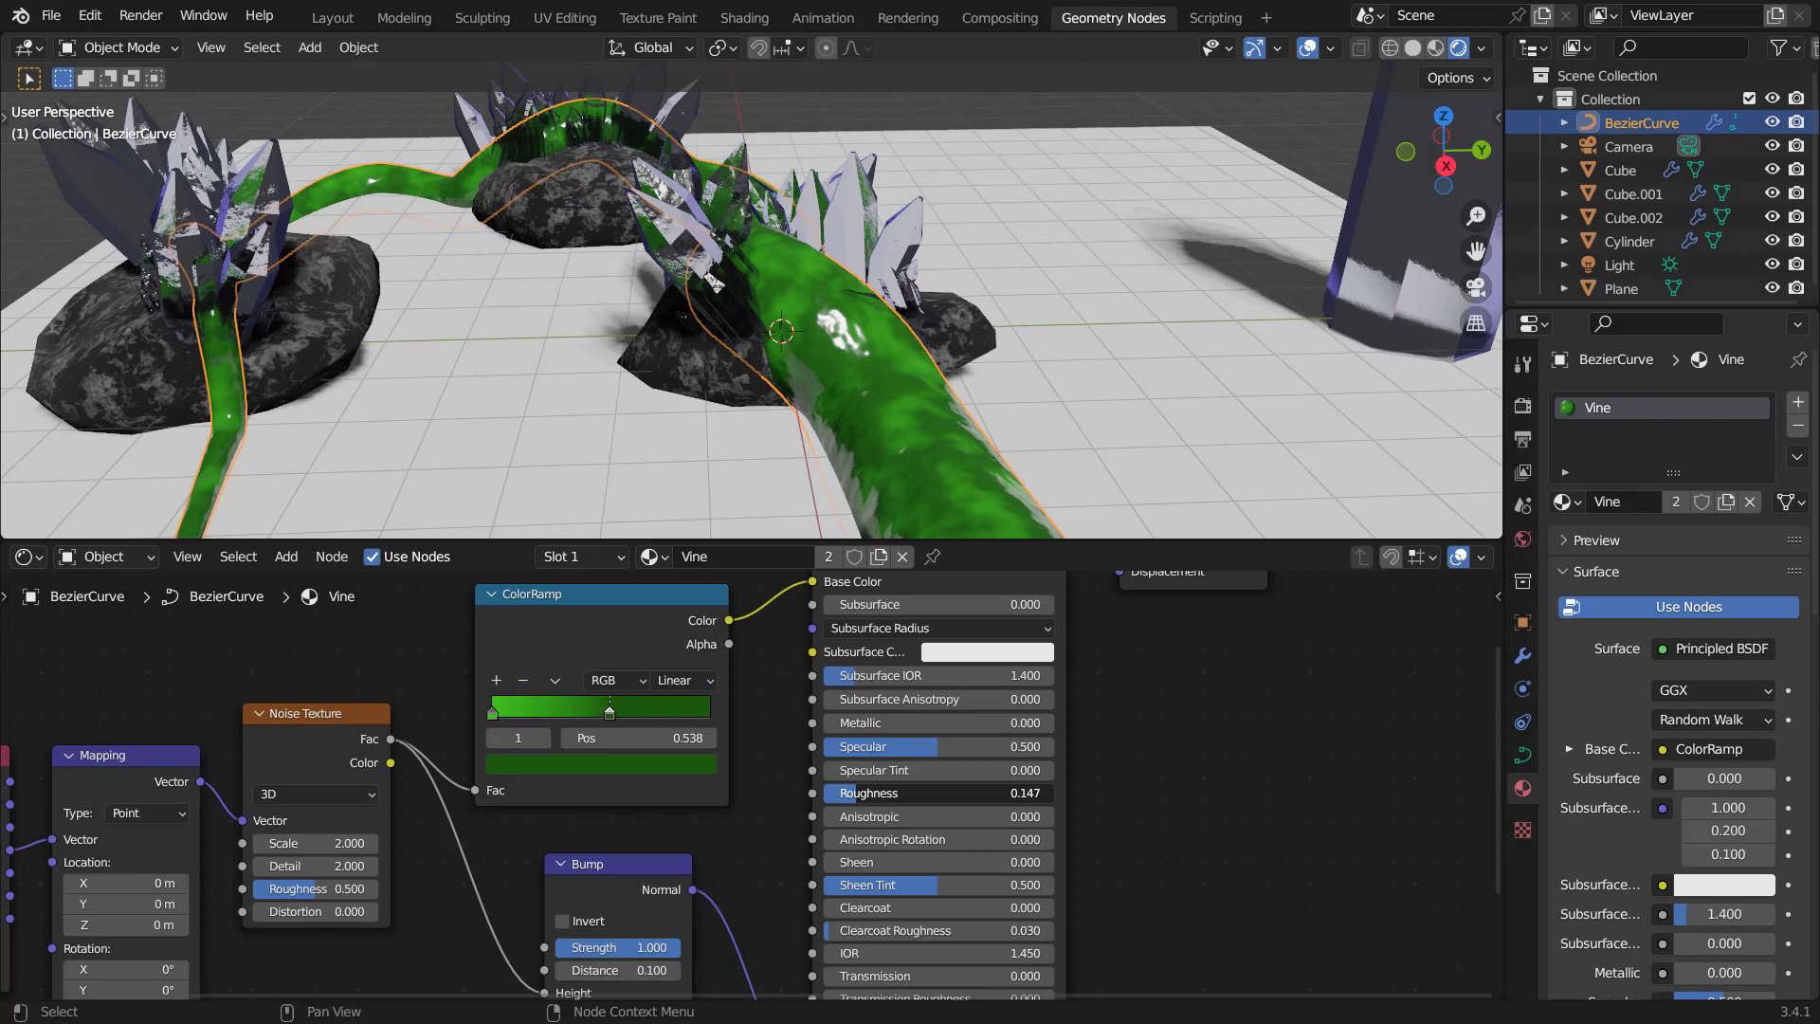
{"action": "left_click_drag", "start_coordinate": [860, 792], "coordinate": [864, 793]}
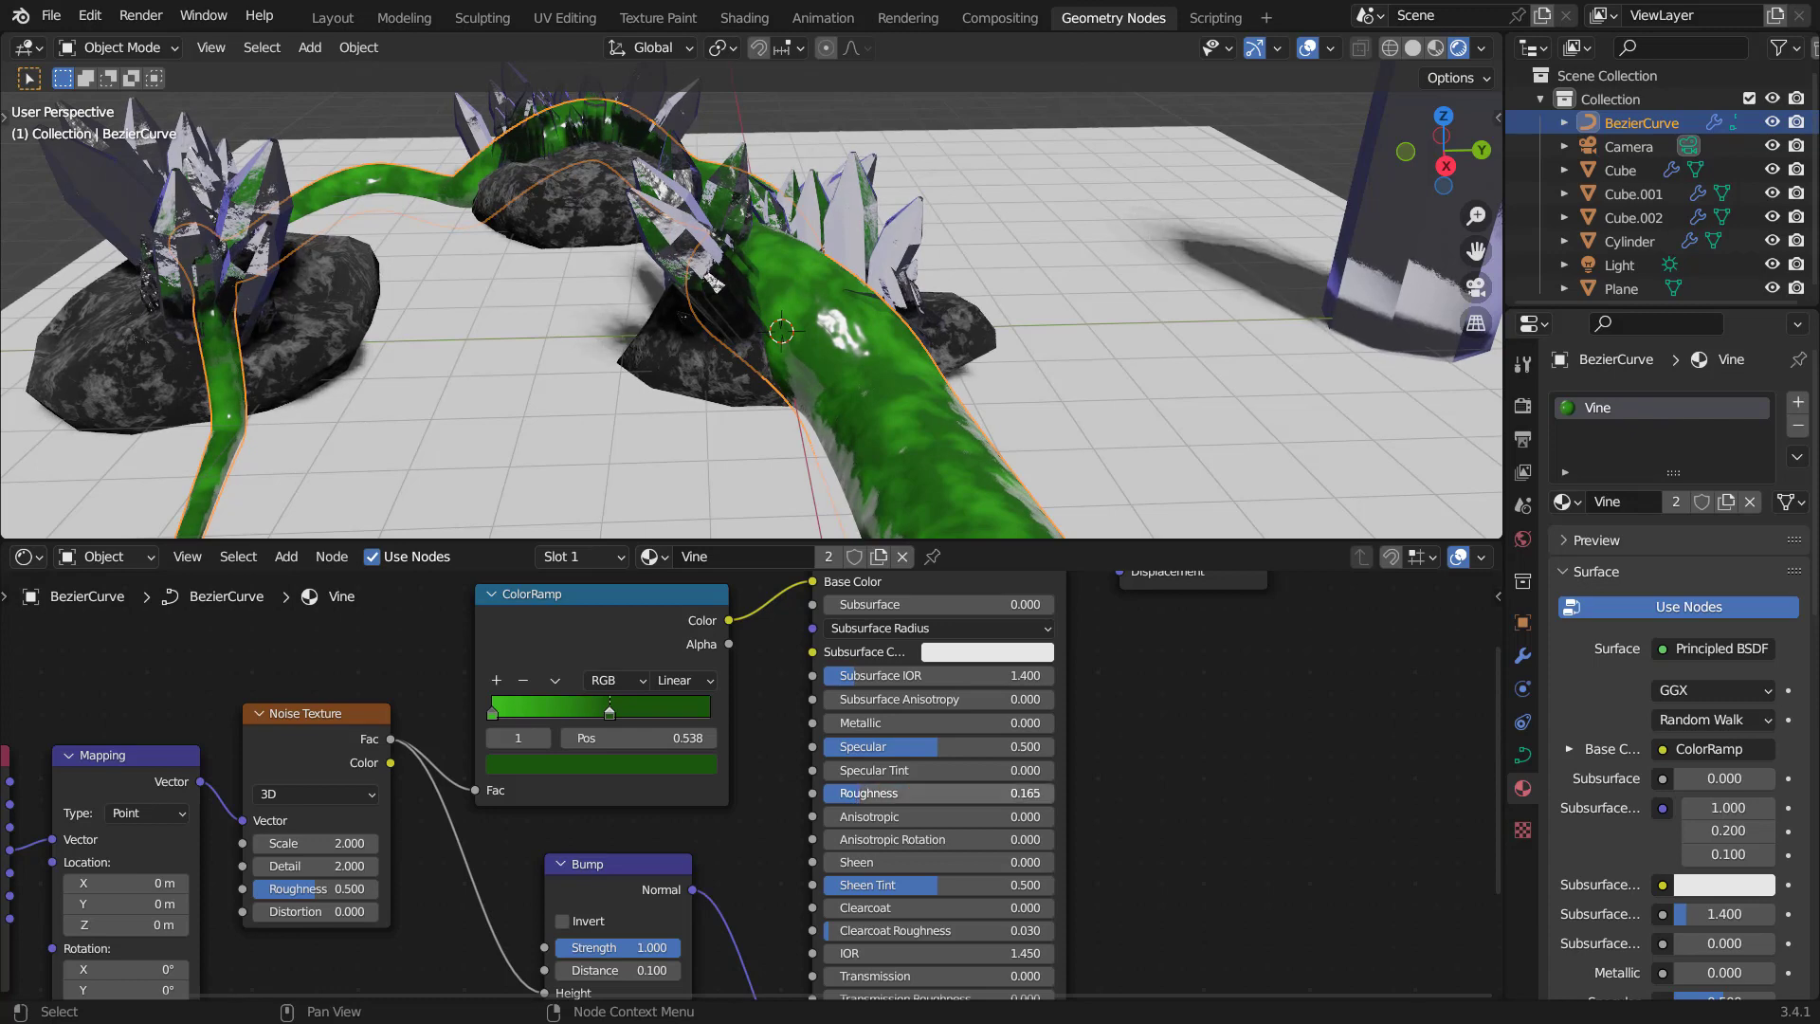
In edit mode on the ground plane, extrude its back edge about 10.7 m up along Z as a backdrop wall.
{"action": "key", "text": "alt+a"}
{"action": "scroll", "coordinate": [804, 337], "scroll_direction": "down", "scroll_amount": 4}
{"action": "middle_click_drag", "start_coordinate": [804, 338], "coordinate": [787, 299]}
{"action": "scroll", "coordinate": [787, 301], "scroll_direction": "down", "scroll_amount": 2}
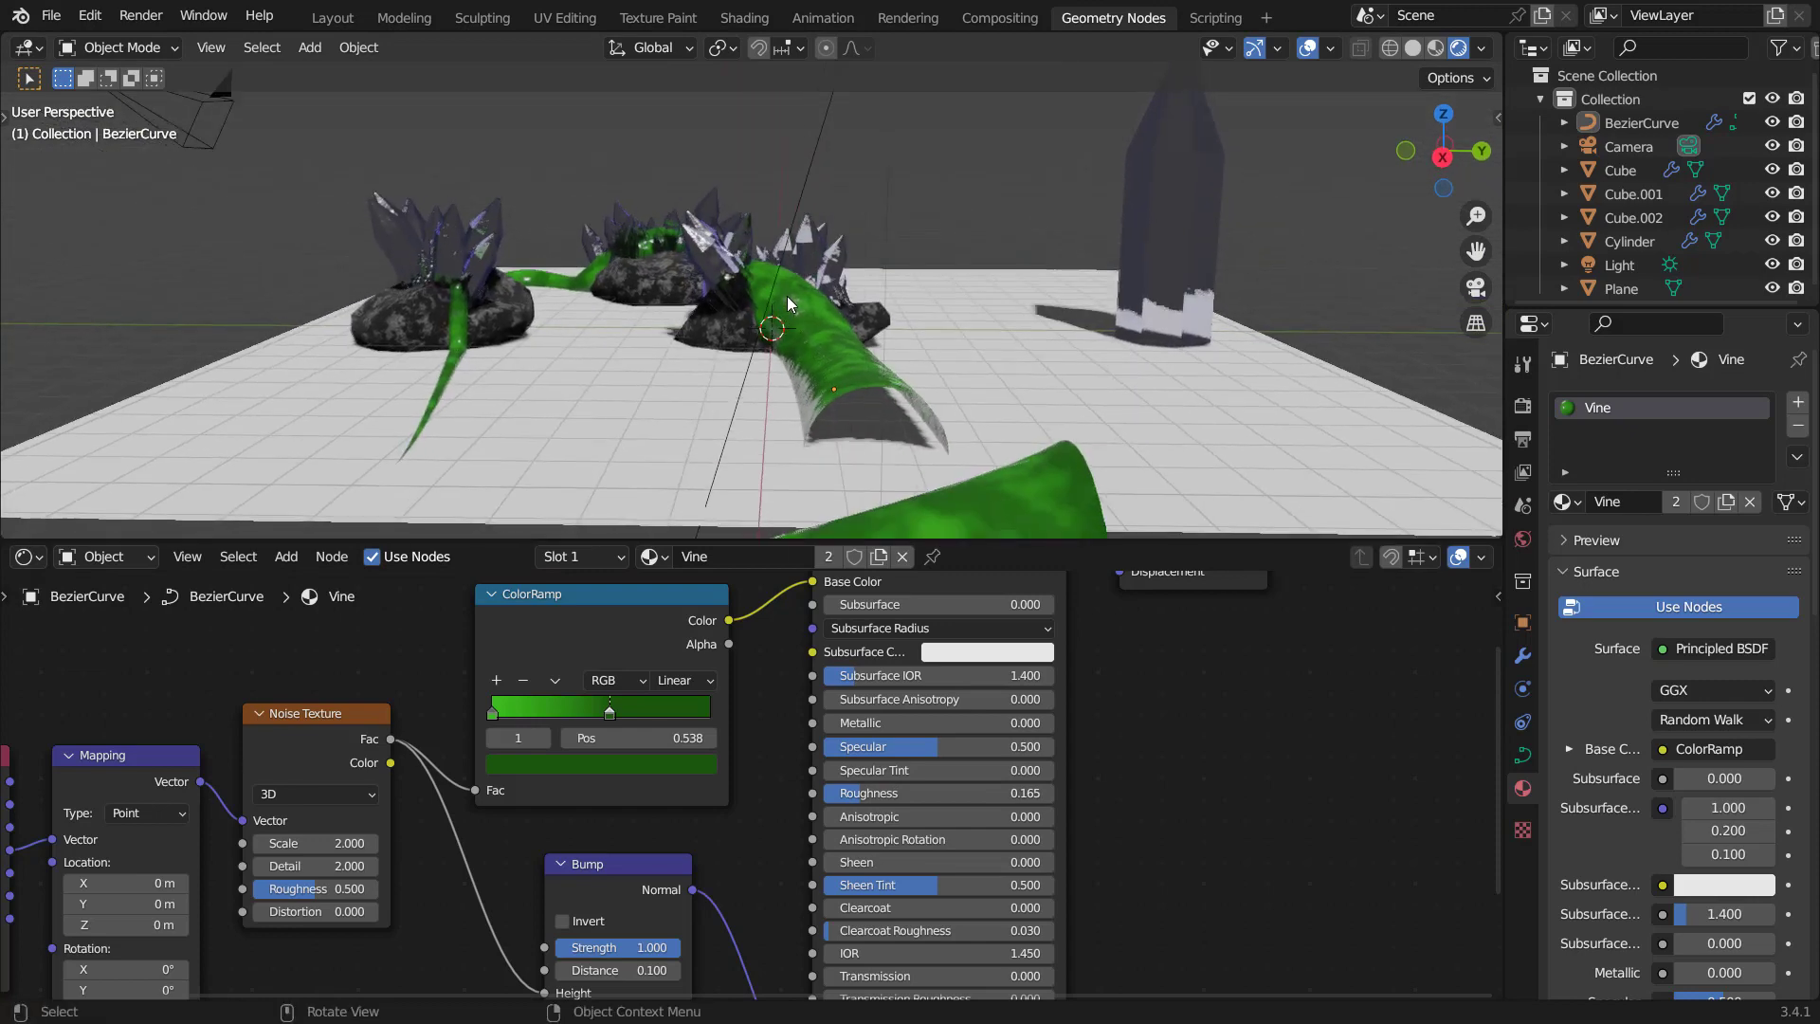
{"action": "scroll", "coordinate": [744, 341], "scroll_direction": "up", "scroll_amount": 4}
{"action": "middle_click_drag", "start_coordinate": [846, 360], "coordinate": [885, 374]}
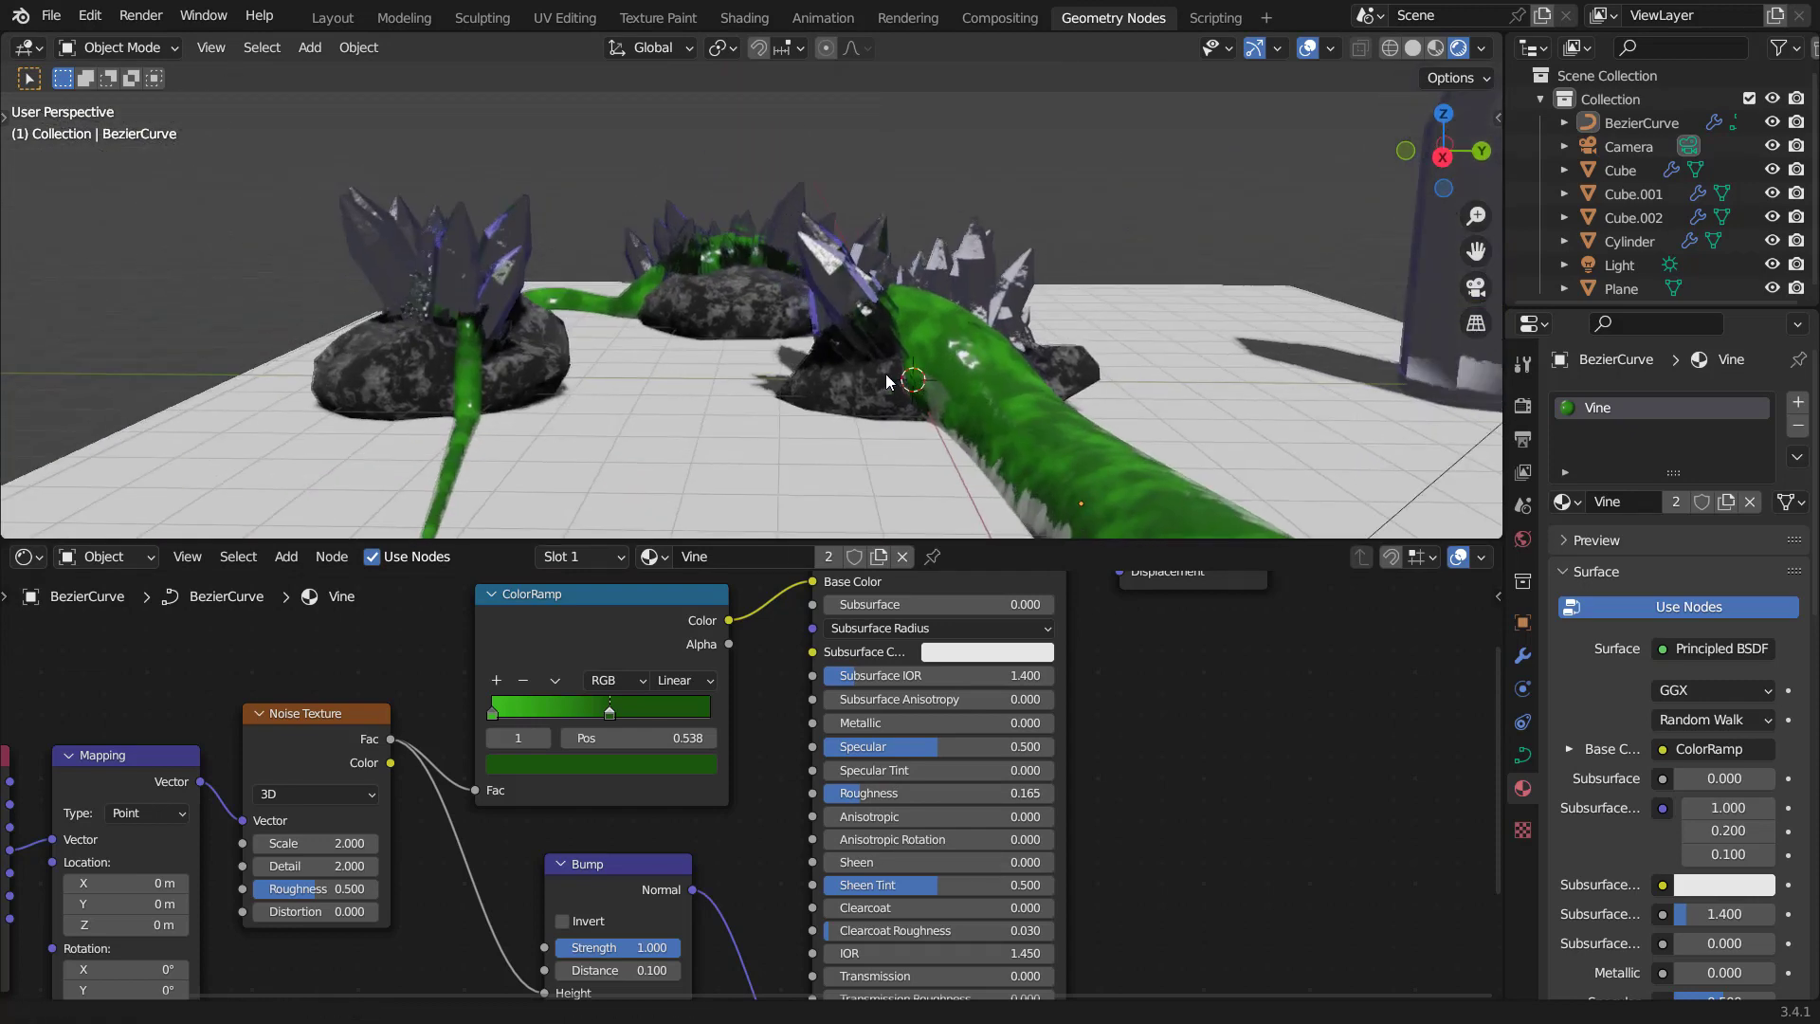
{"action": "left_click", "coordinate": [1193, 330]}
{"action": "key", "text": "Tab"}
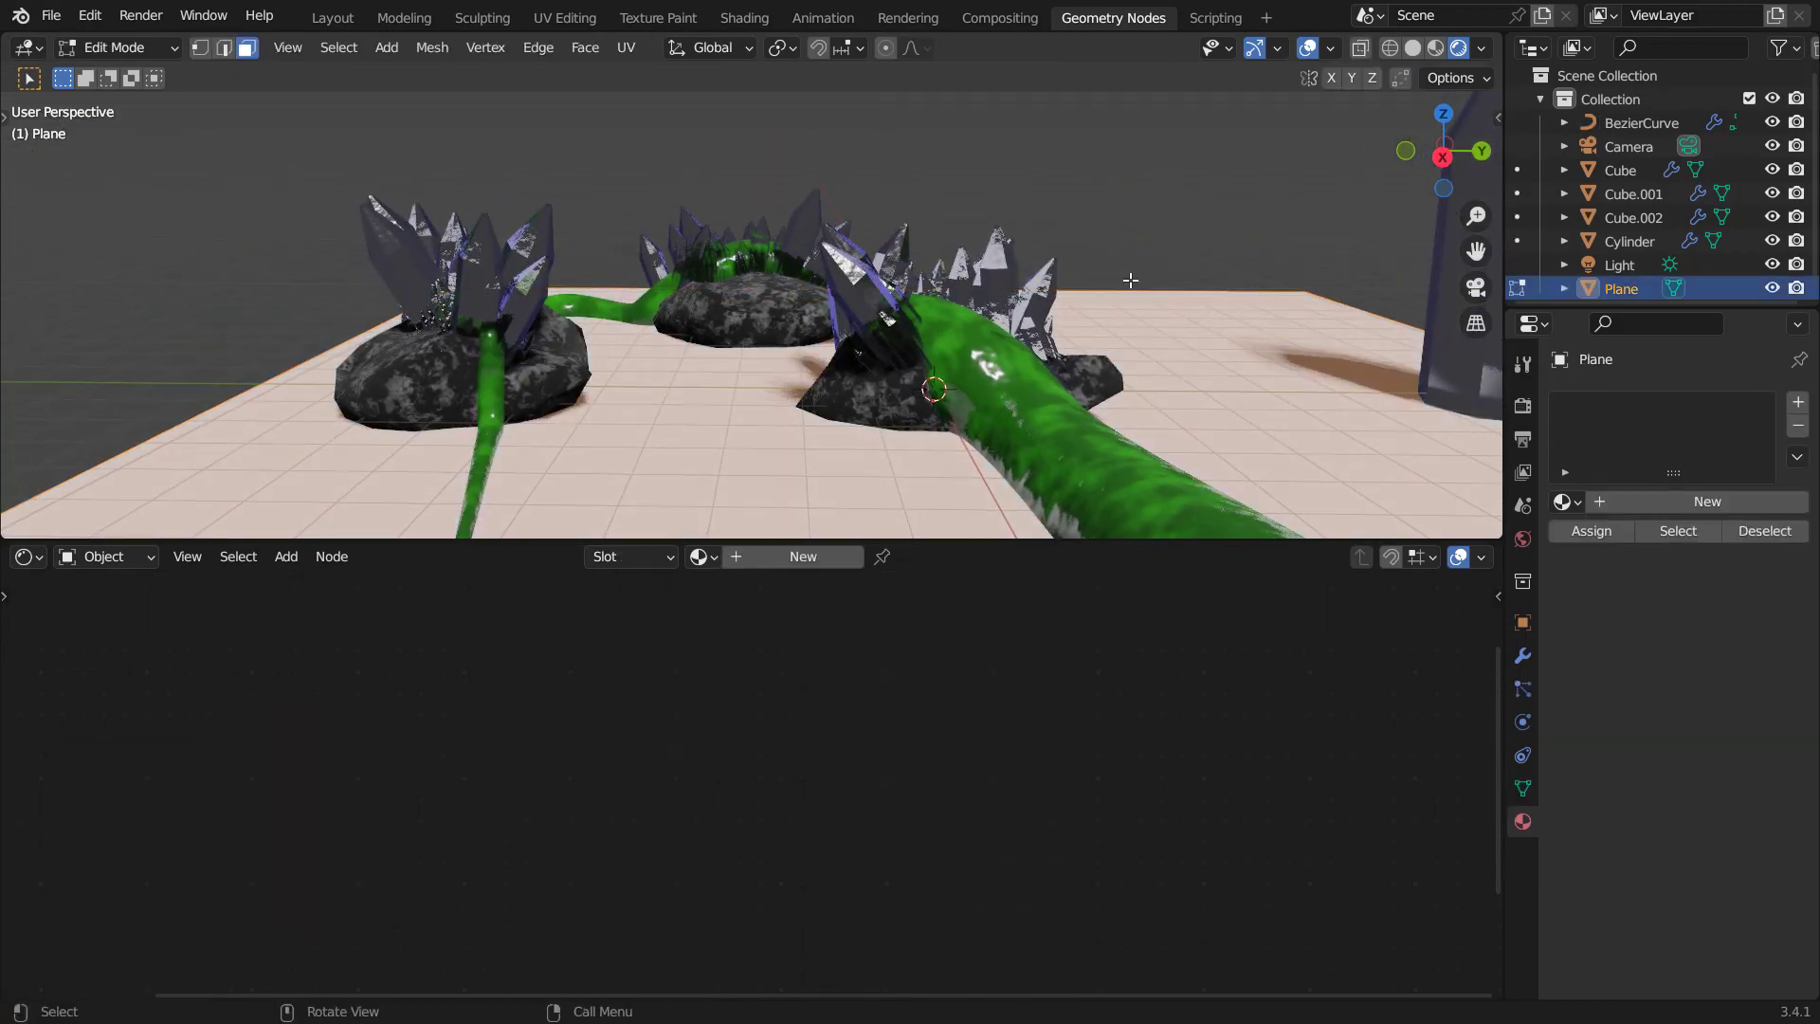
{"action": "key", "text": "2"}
{"action": "scroll", "coordinate": [1040, 369], "scroll_direction": "down", "scroll_amount": 2}
{"action": "key", "text": "e"}
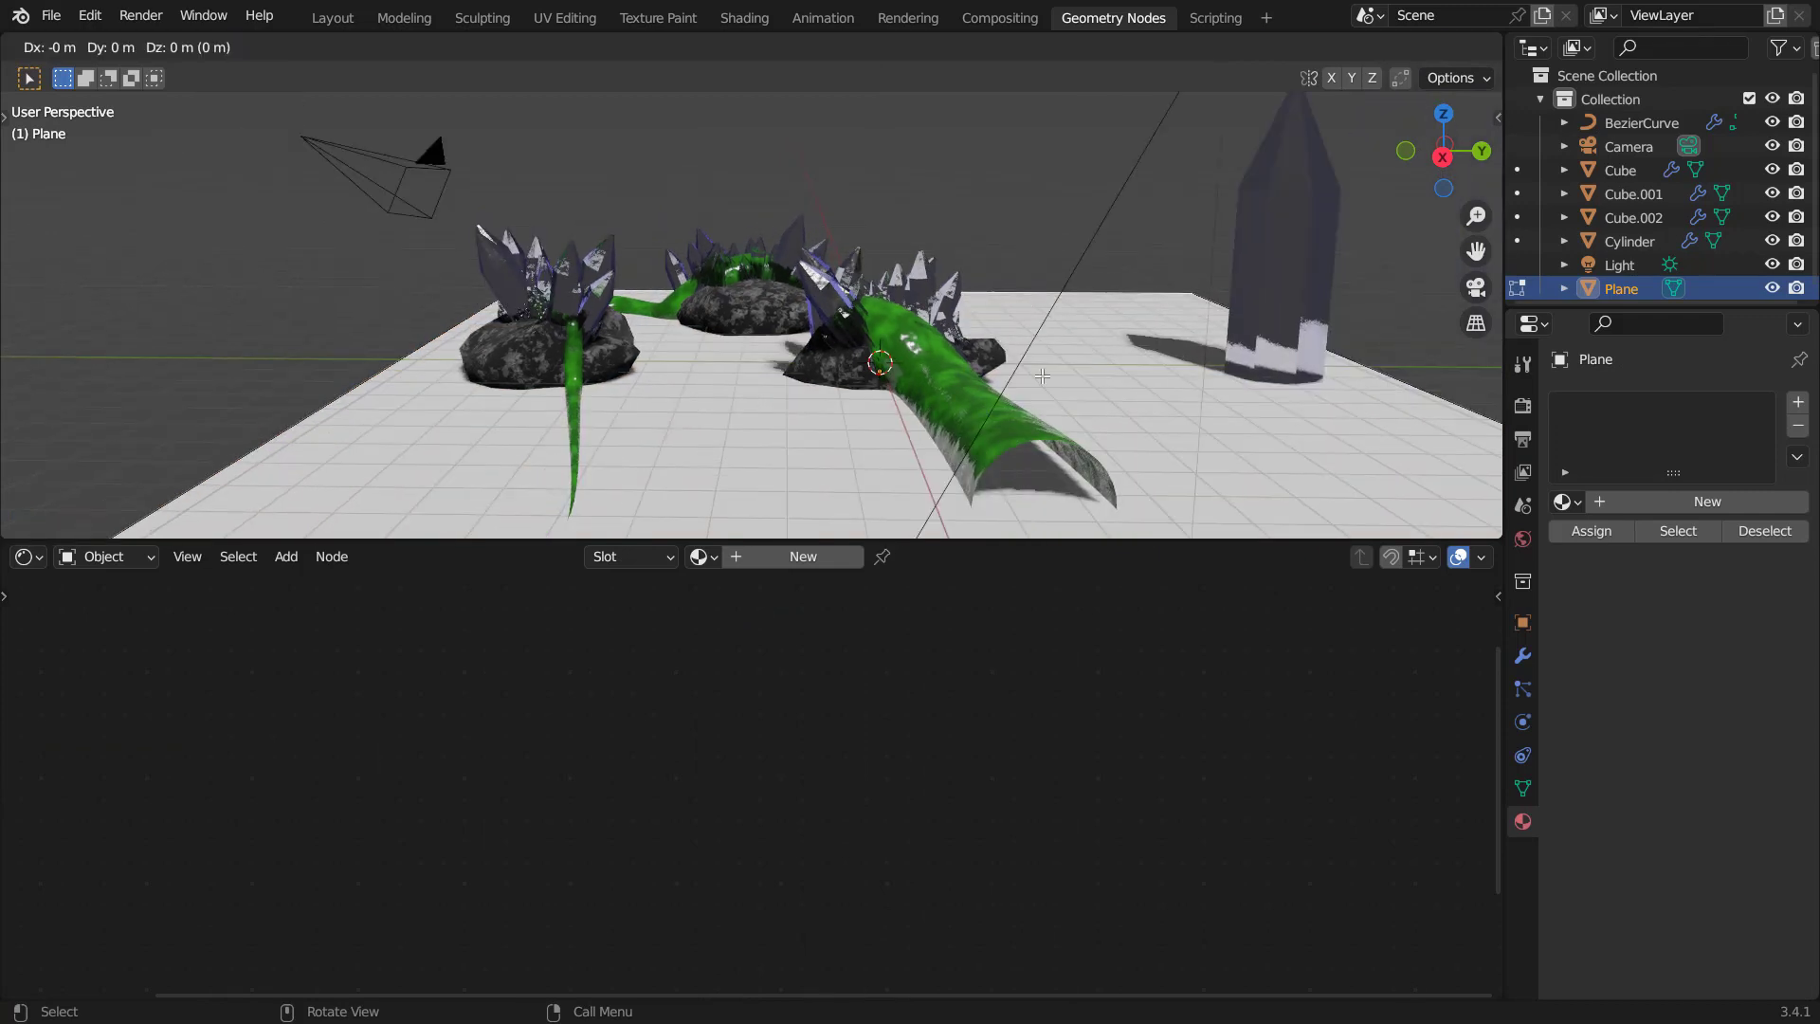
{"action": "key", "text": "z"}
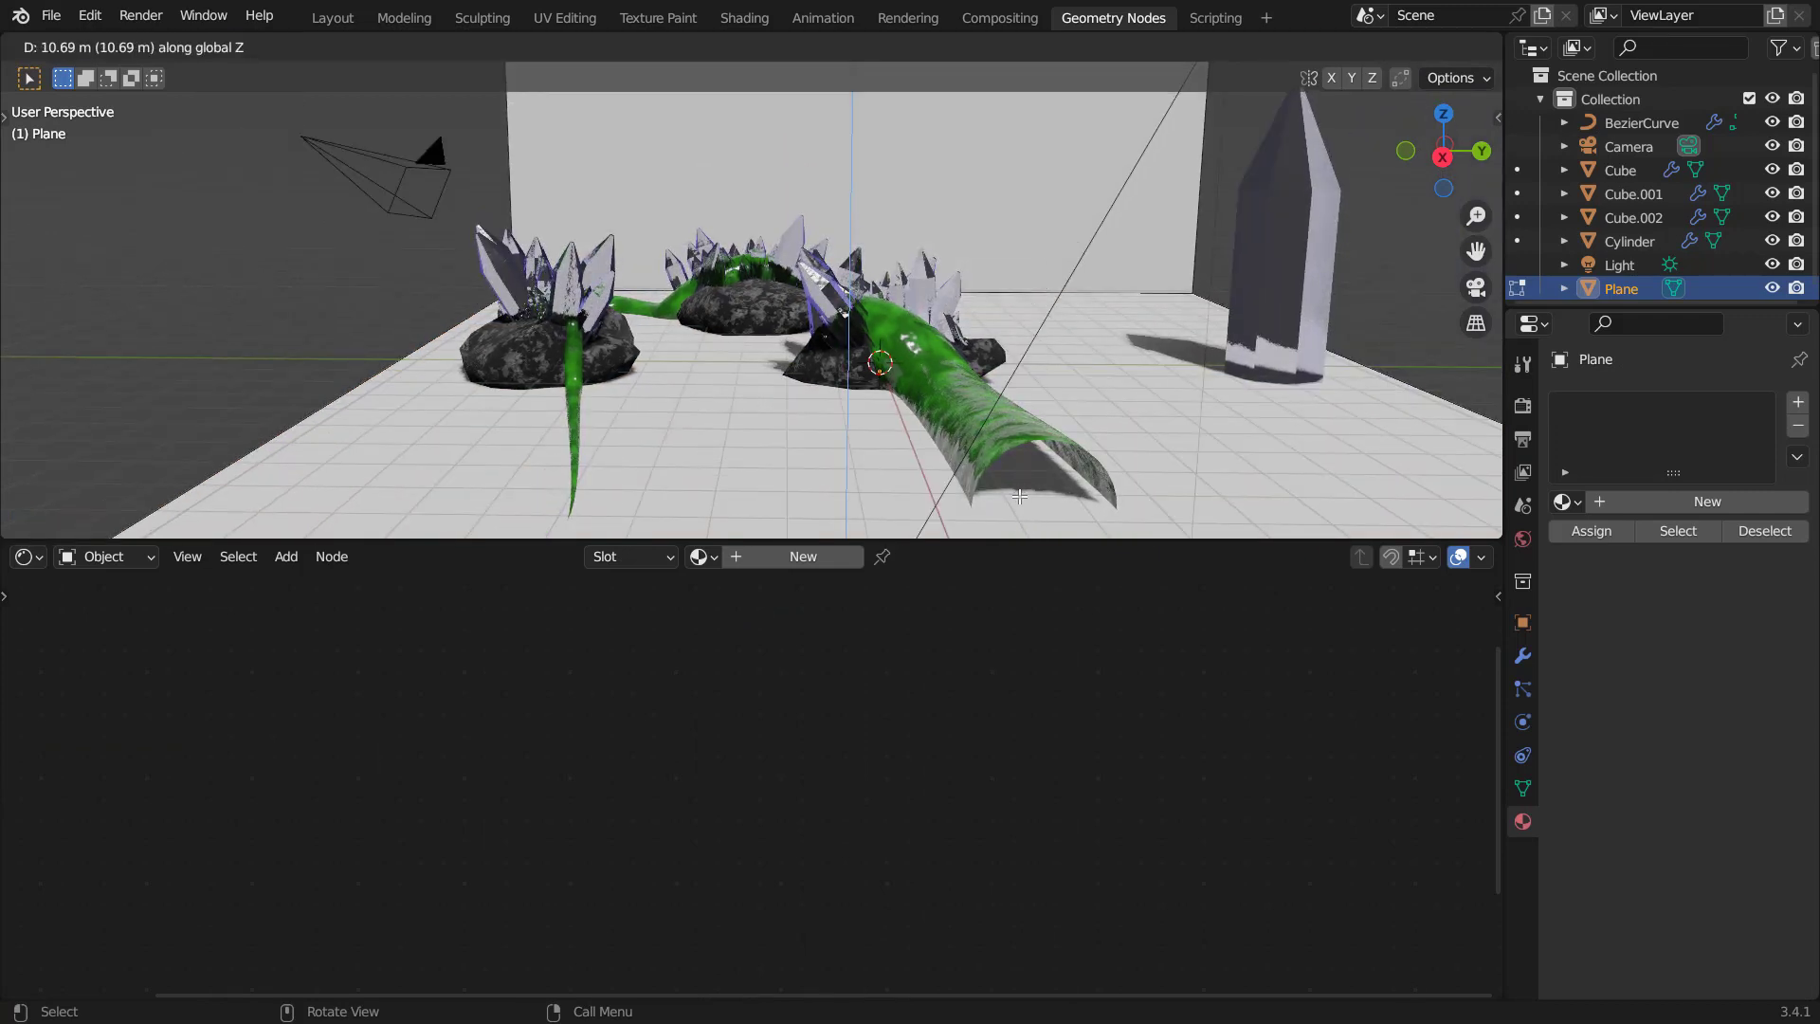
{"action": "left_click", "coordinate": [1034, 528]}
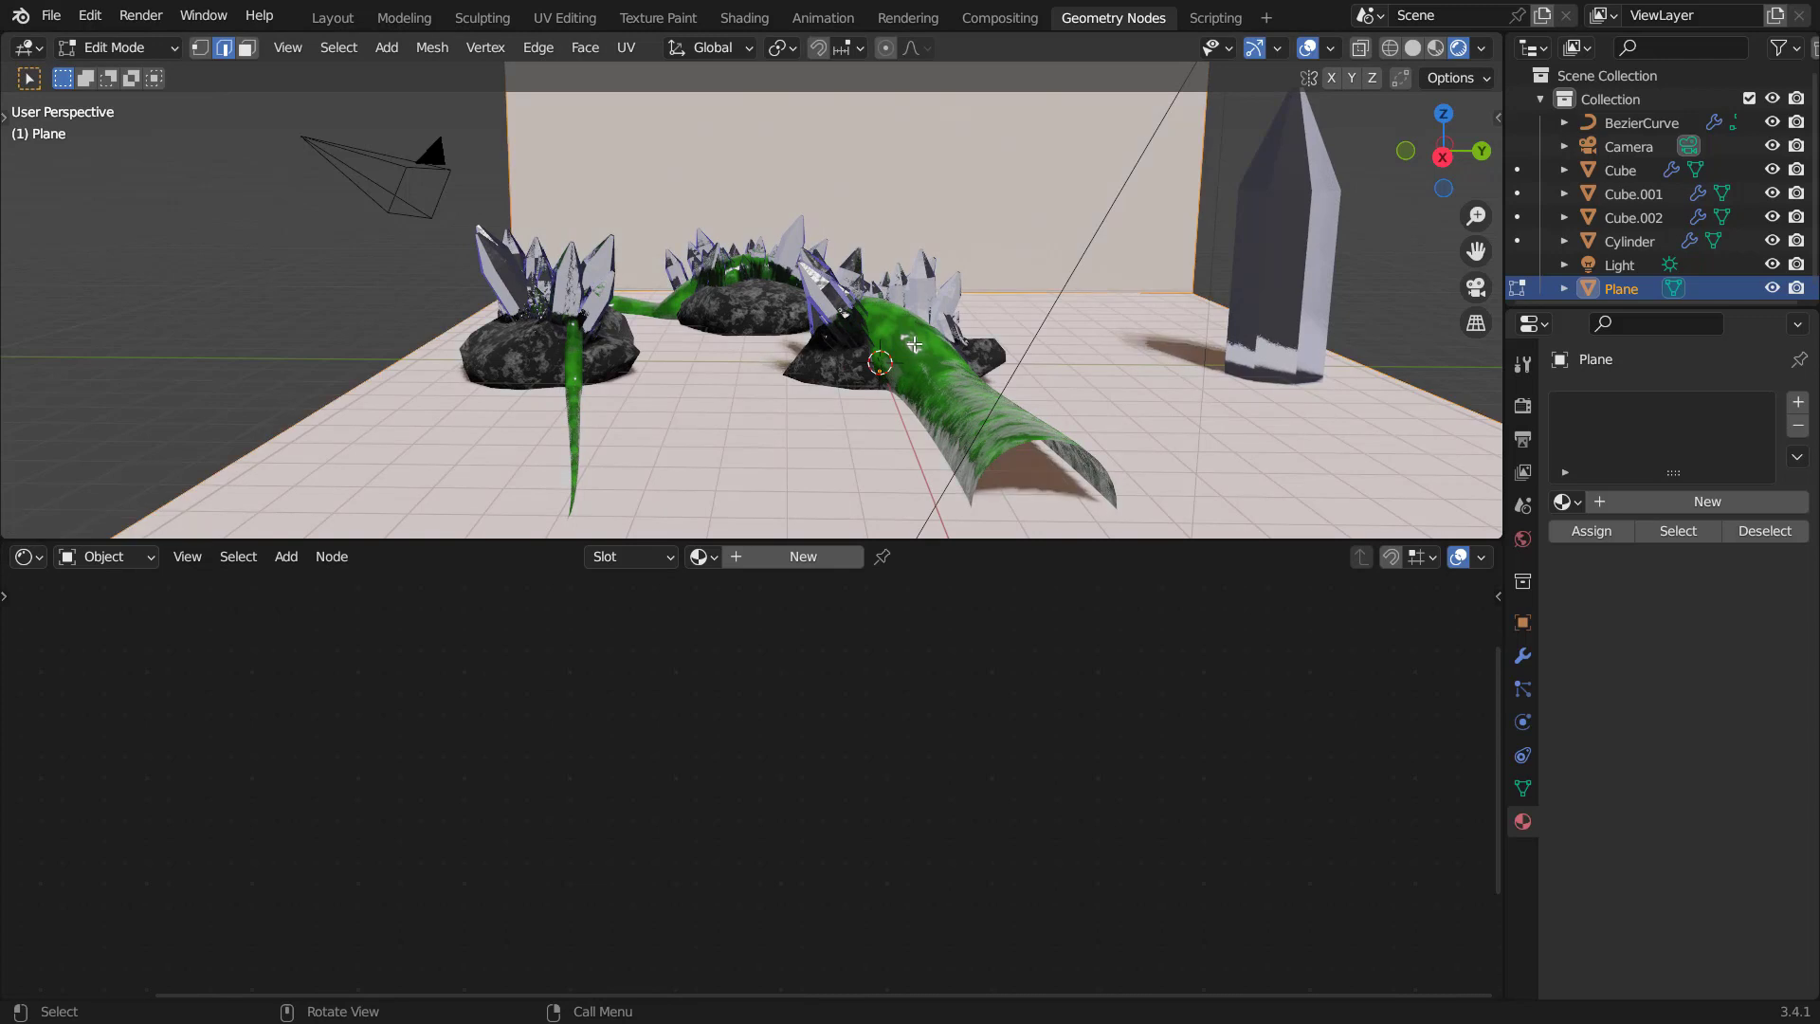
Scale the floor and backdrop wall along the Y axis to about twice their width.
{"action": "key", "text": "s"}
{"action": "key", "text": "y"}
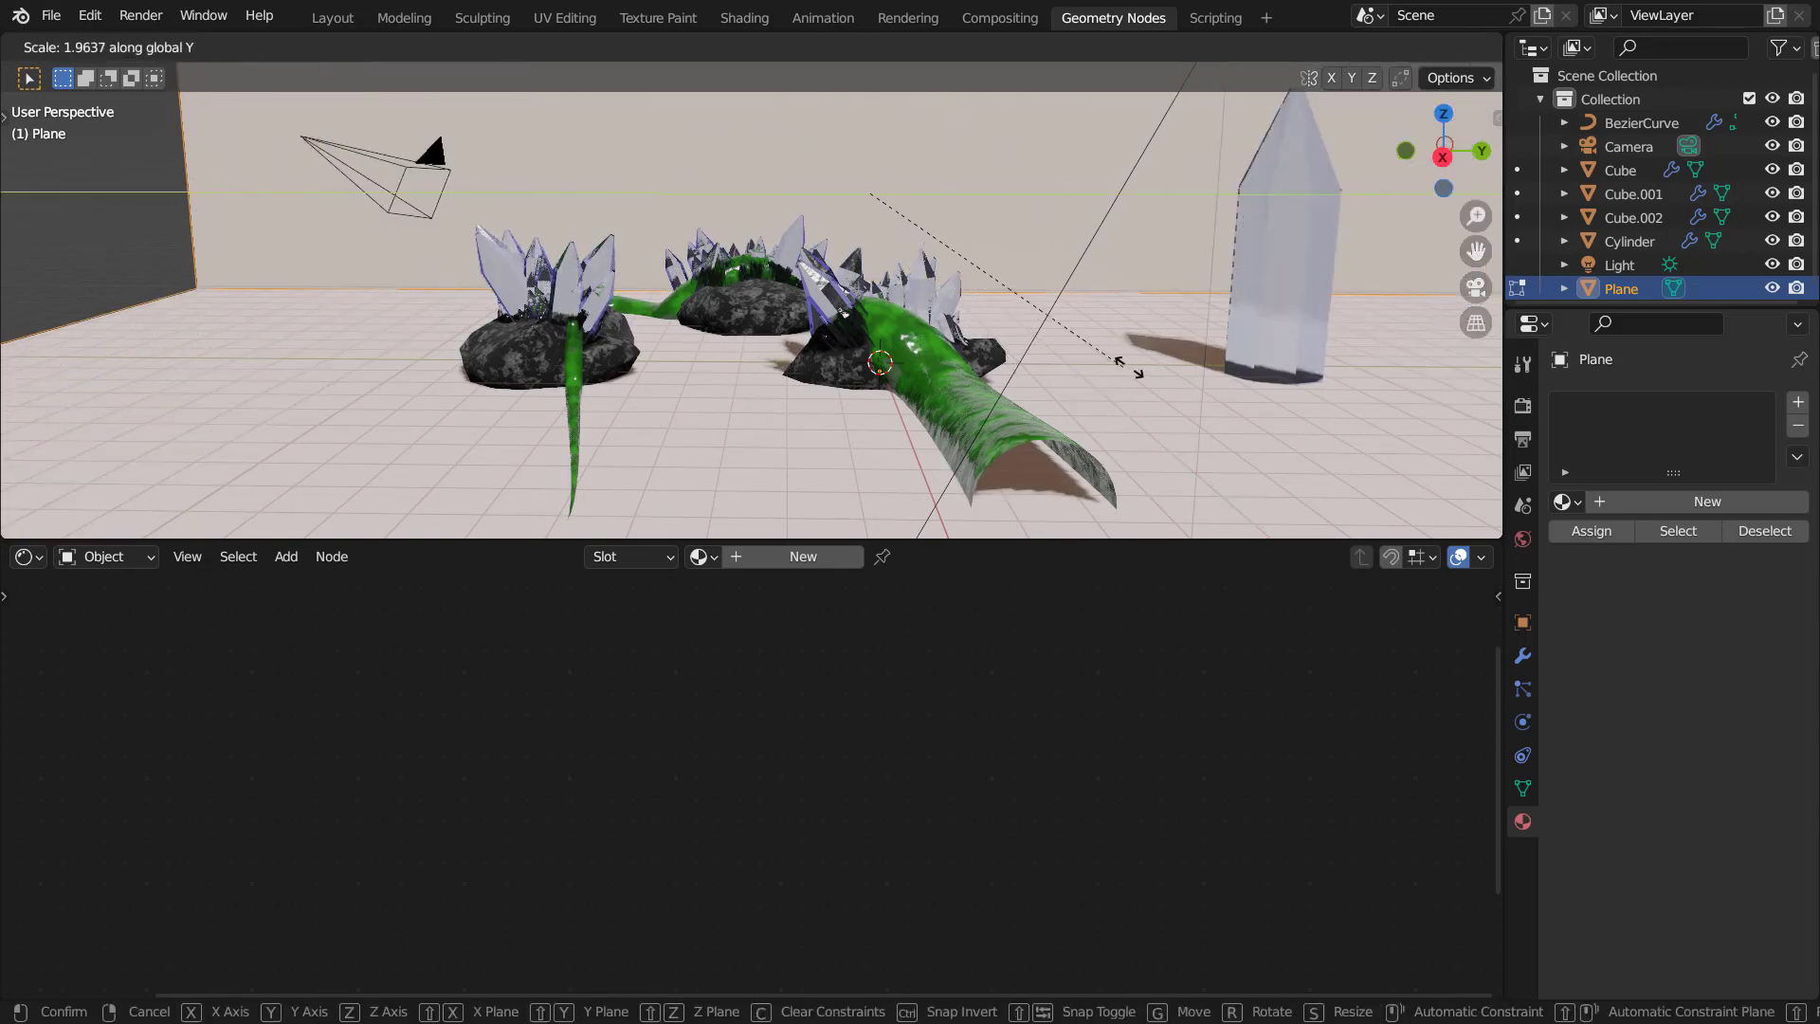
{"action": "left_click", "coordinate": [1029, 374]}
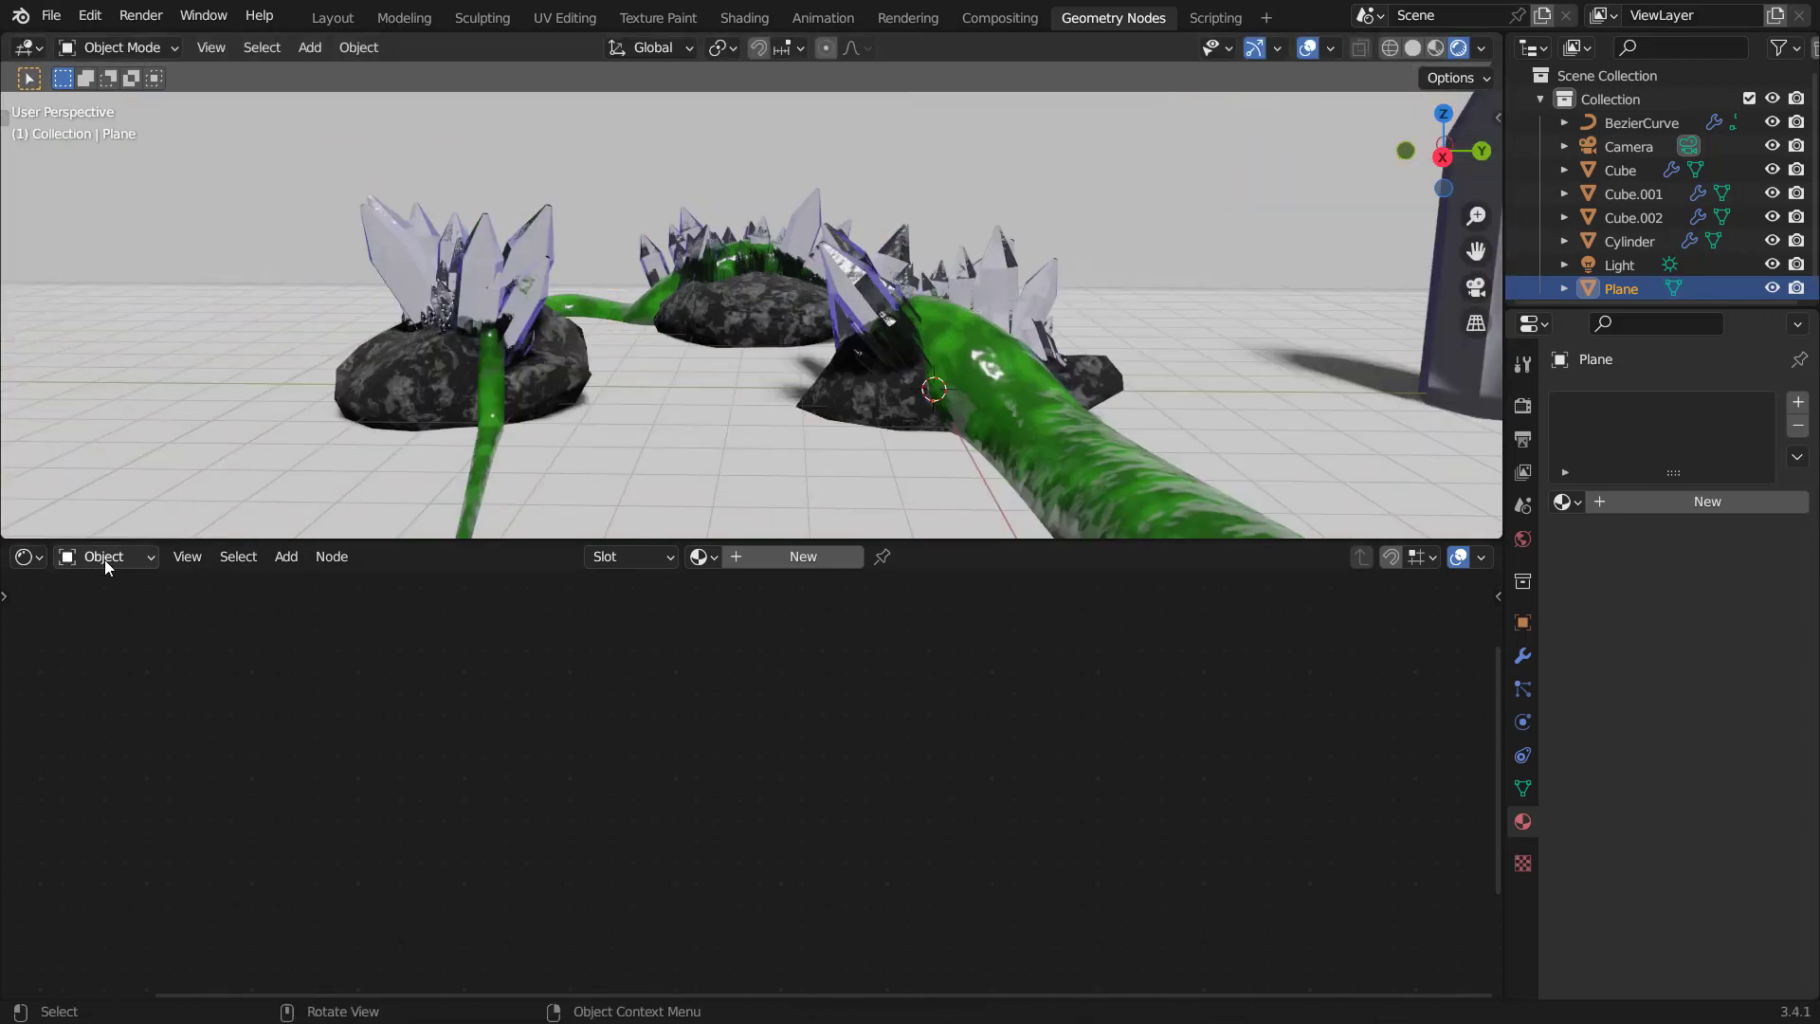
Show the World shader nodes and add a Sky Texture node beside the Background node.
{"action": "left_click", "coordinate": [104, 560]}
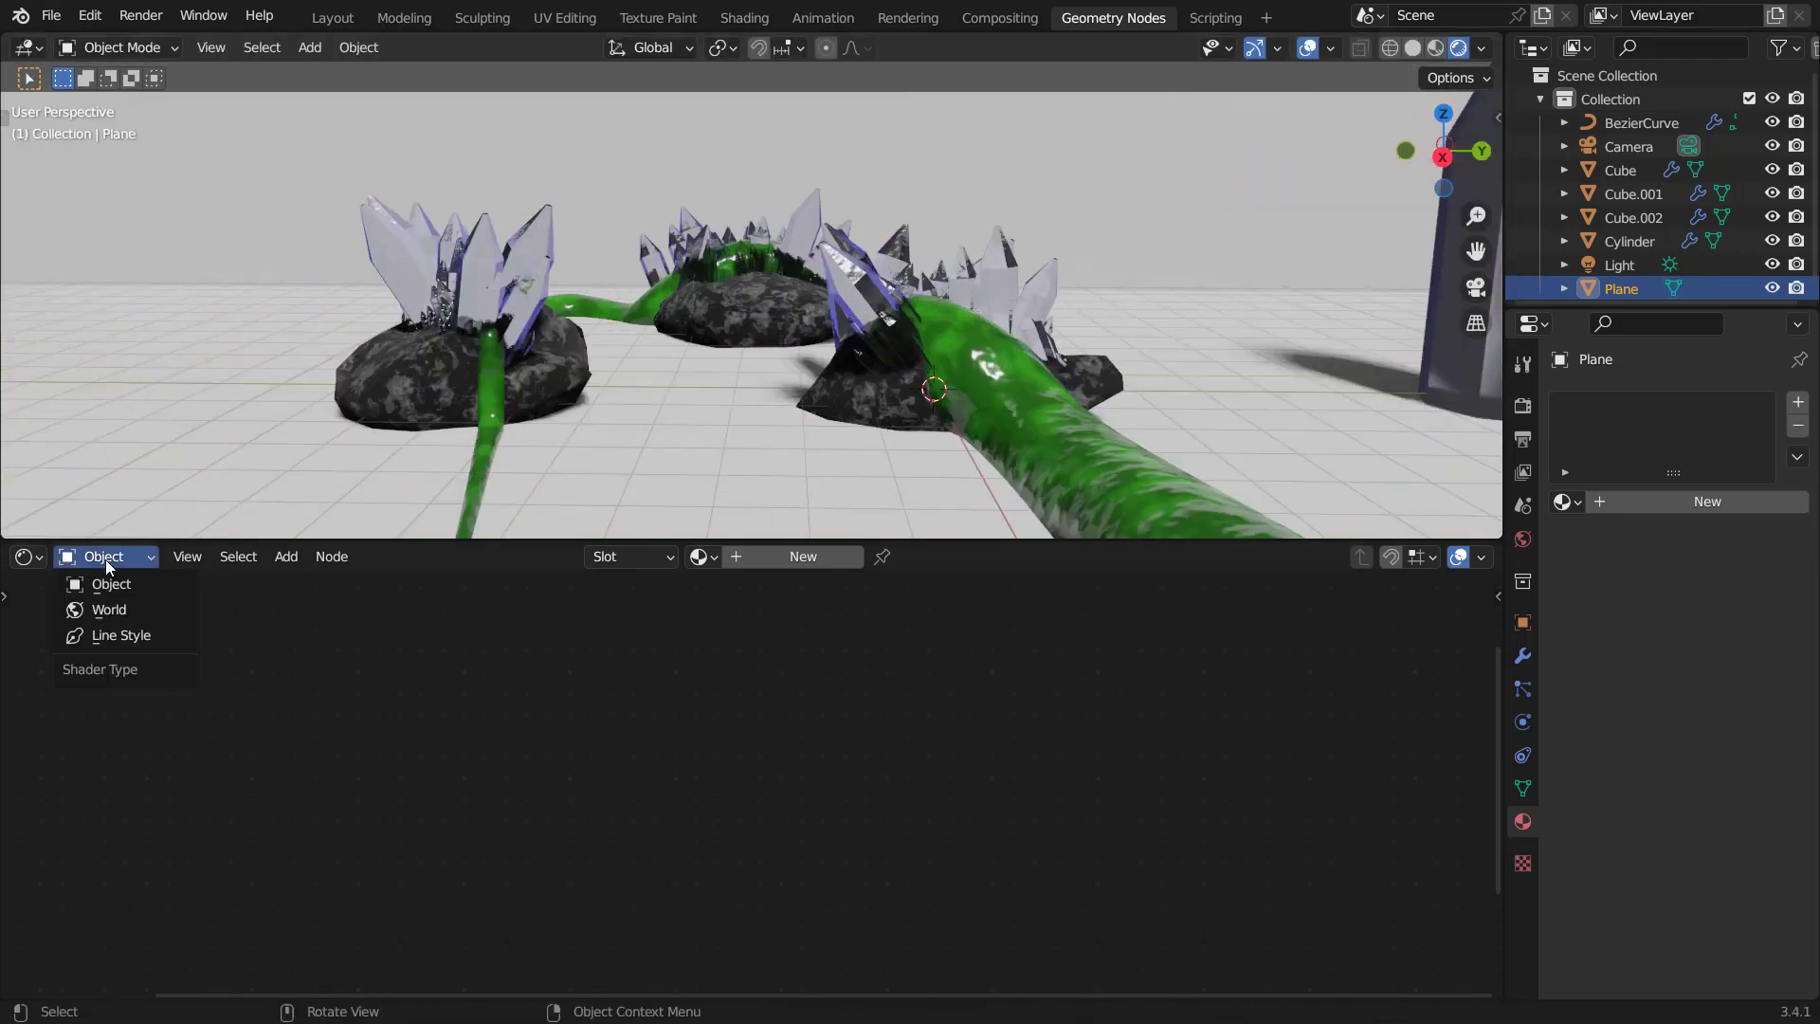
{"action": "left_click", "coordinate": [110, 614]}
{"action": "scroll", "coordinate": [531, 713], "scroll_direction": "down", "scroll_amount": 5}
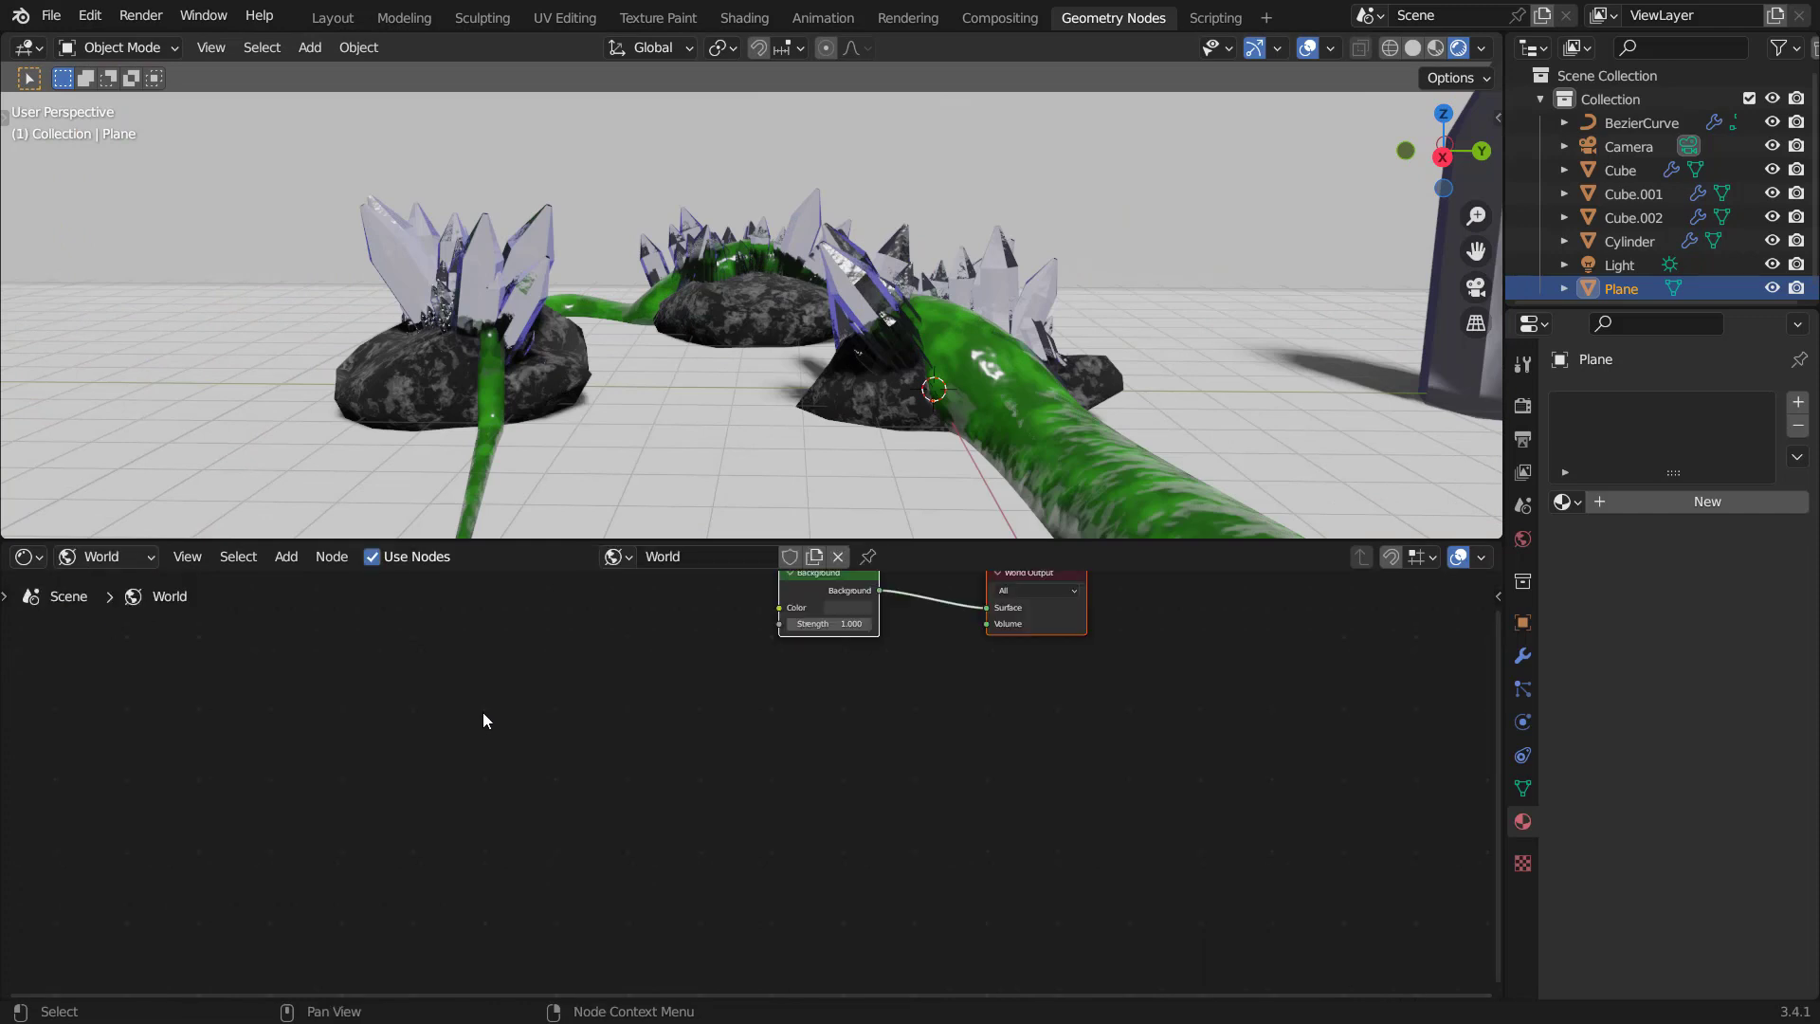
{"action": "middle_click_drag", "start_coordinate": [788, 679], "coordinate": [727, 801]}
{"action": "scroll", "coordinate": [727, 800], "scroll_direction": "up", "scroll_amount": 5}
{"action": "key", "text": "shift+a"}
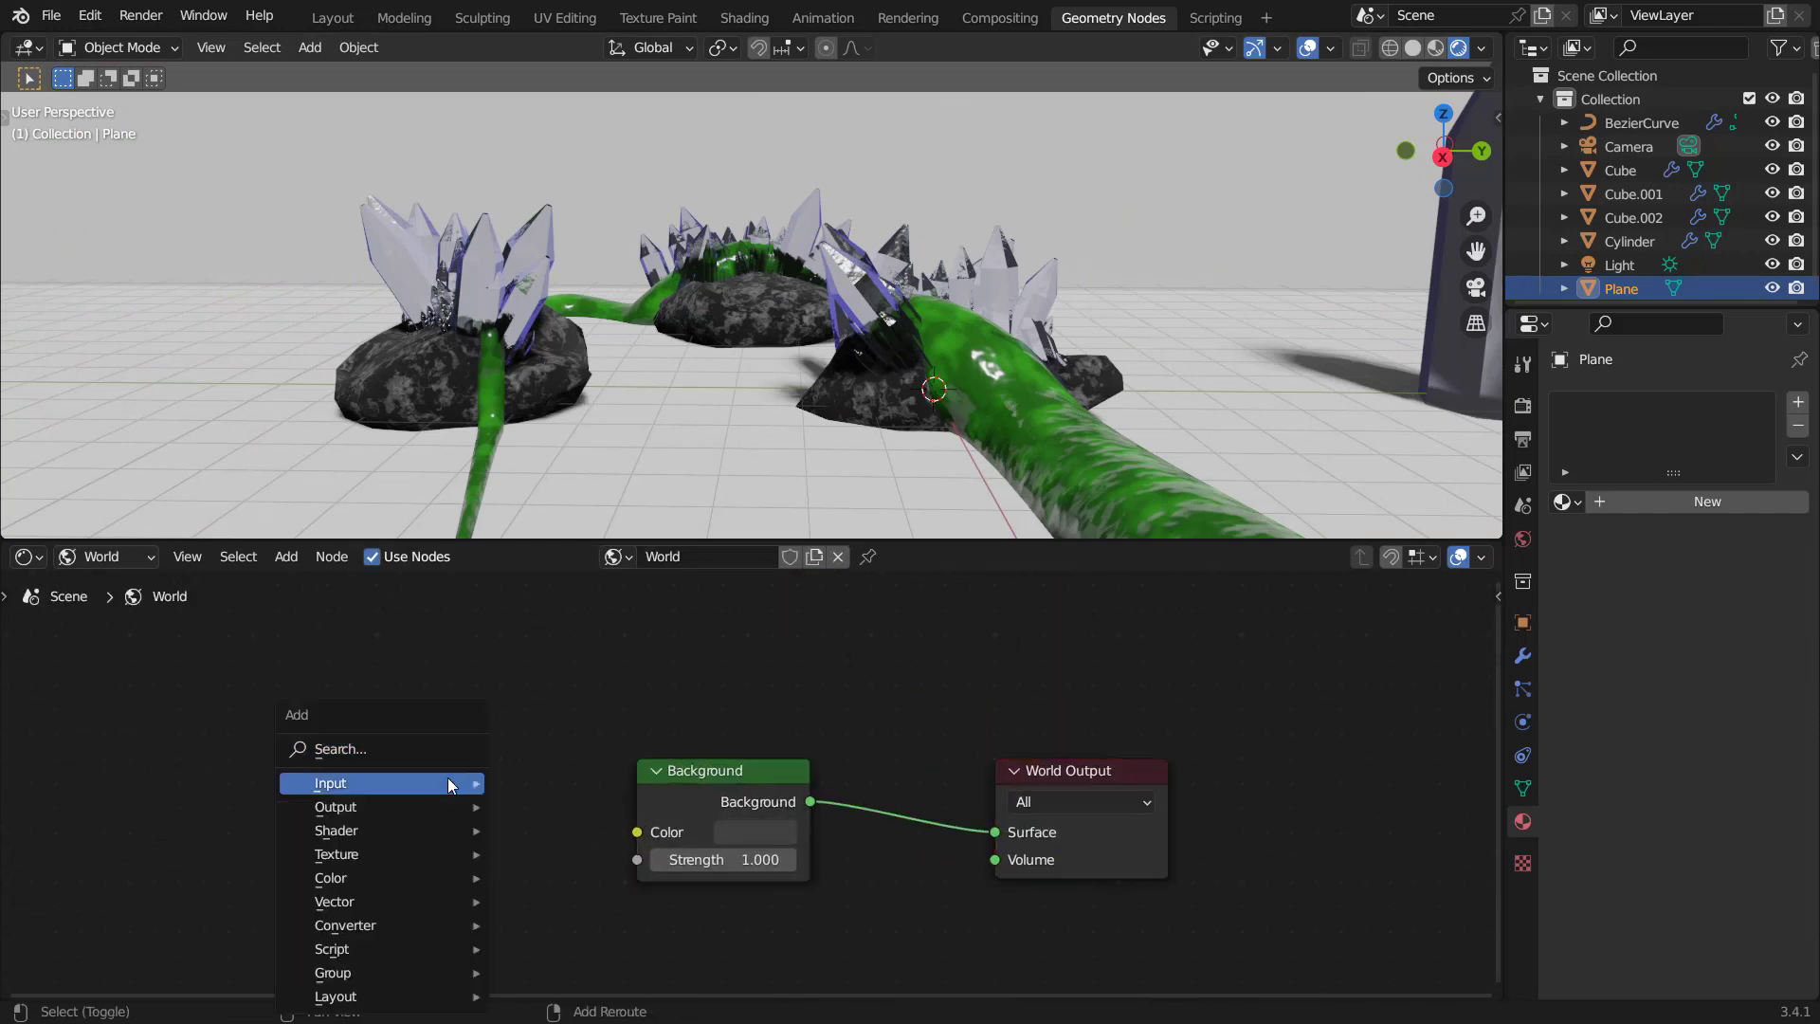
{"action": "left_click", "coordinate": [441, 745]}
{"action": "type", "text": "sky te"}
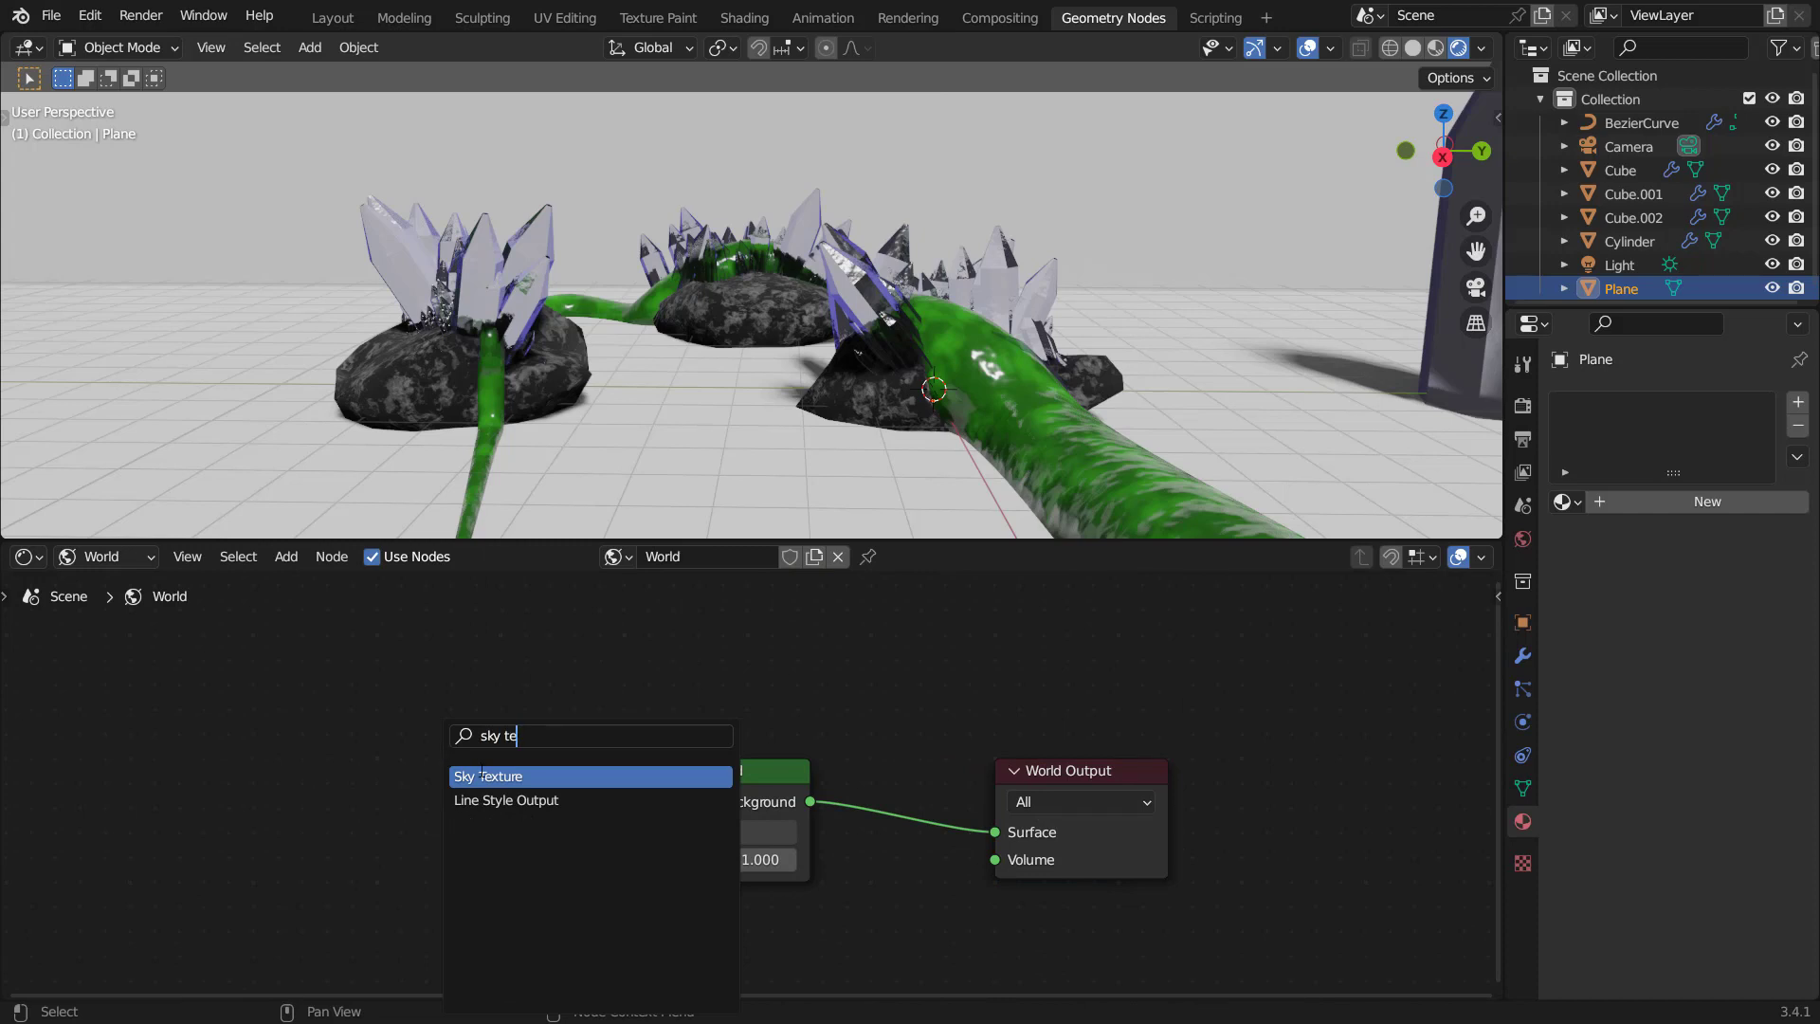
{"action": "key", "text": "Return"}
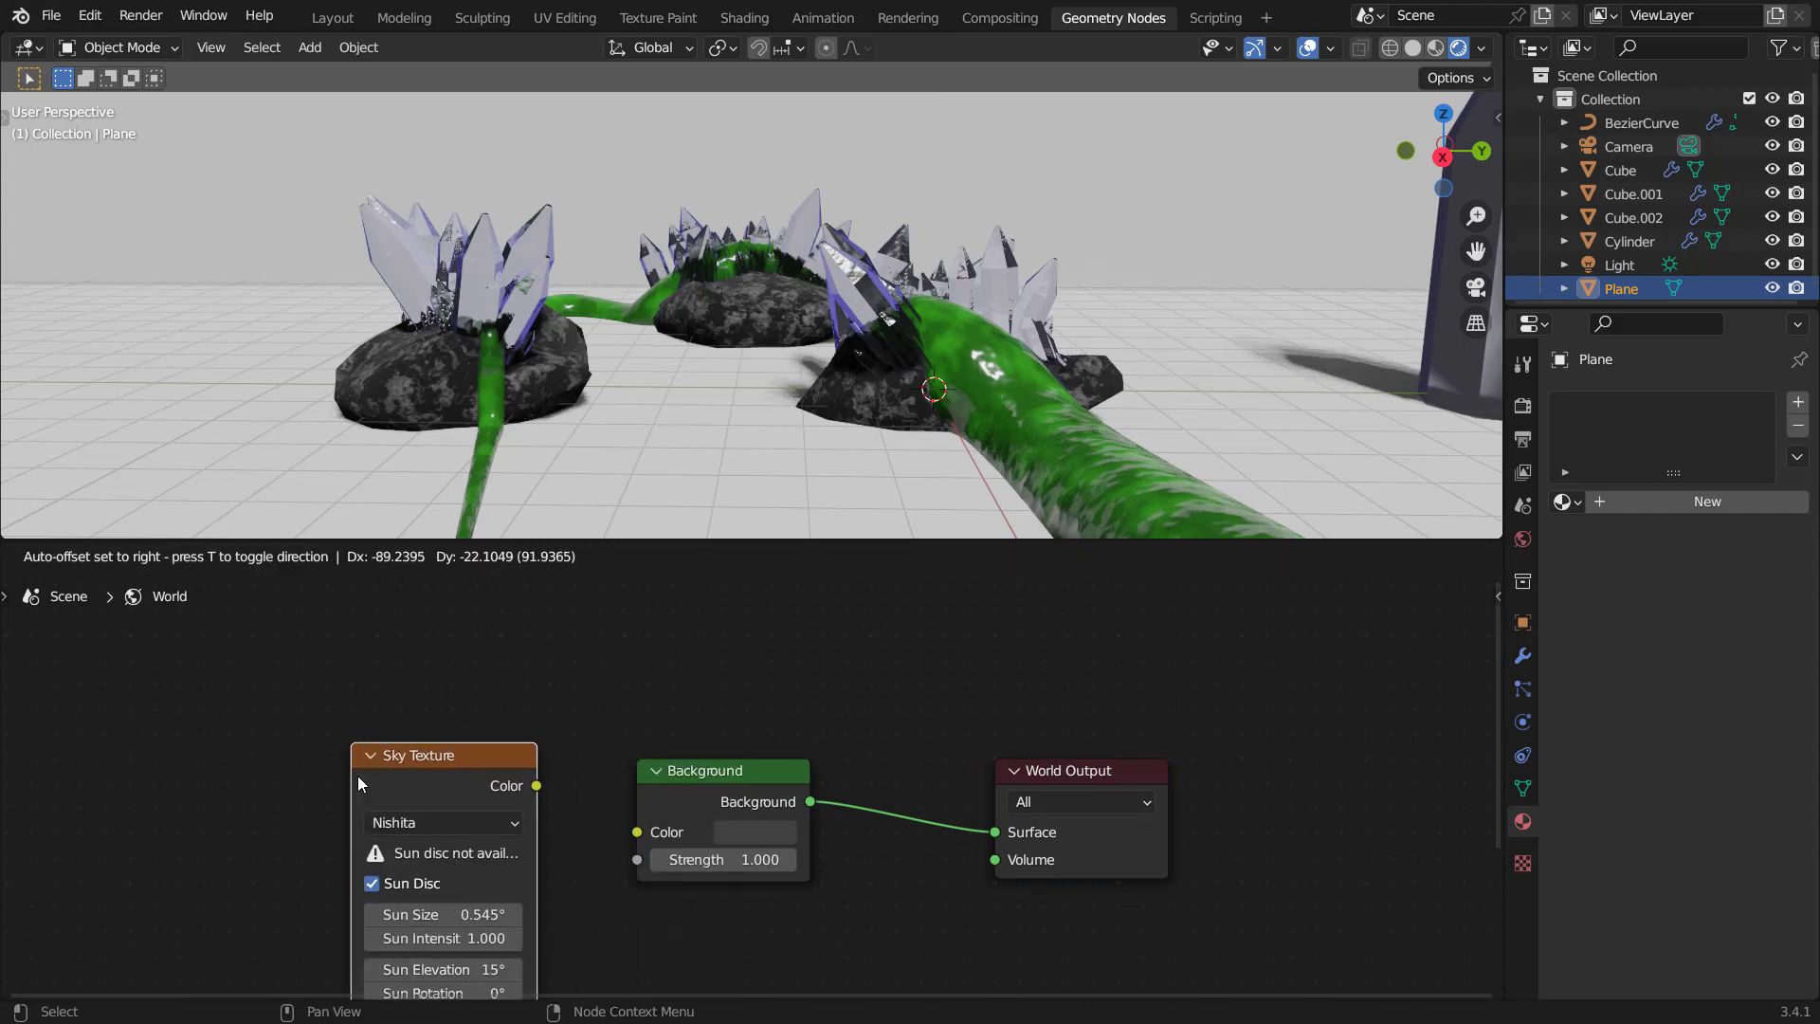
{"action": "left_click", "coordinate": [279, 796]}
Connect the Sky Texture's Color output to the Background node's Color input.
{"action": "left_click_drag", "start_coordinate": [507, 768], "coordinate": [641, 832]}
{"action": "mouse_move", "coordinate": [809, 237]}
{"action": "middle_mouse_down"}
{"action": "mouse_move", "coordinate": [849, 236]}
{"action": "mouse_move", "coordinate": [800, 249]}
{"action": "middle_mouse_up"}
{"action": "scroll", "coordinate": [850, 235], "scroll_direction": "down", "scroll_amount": 11}
{"action": "scroll", "coordinate": [800, 249], "scroll_direction": "up", "scroll_amount": 10}
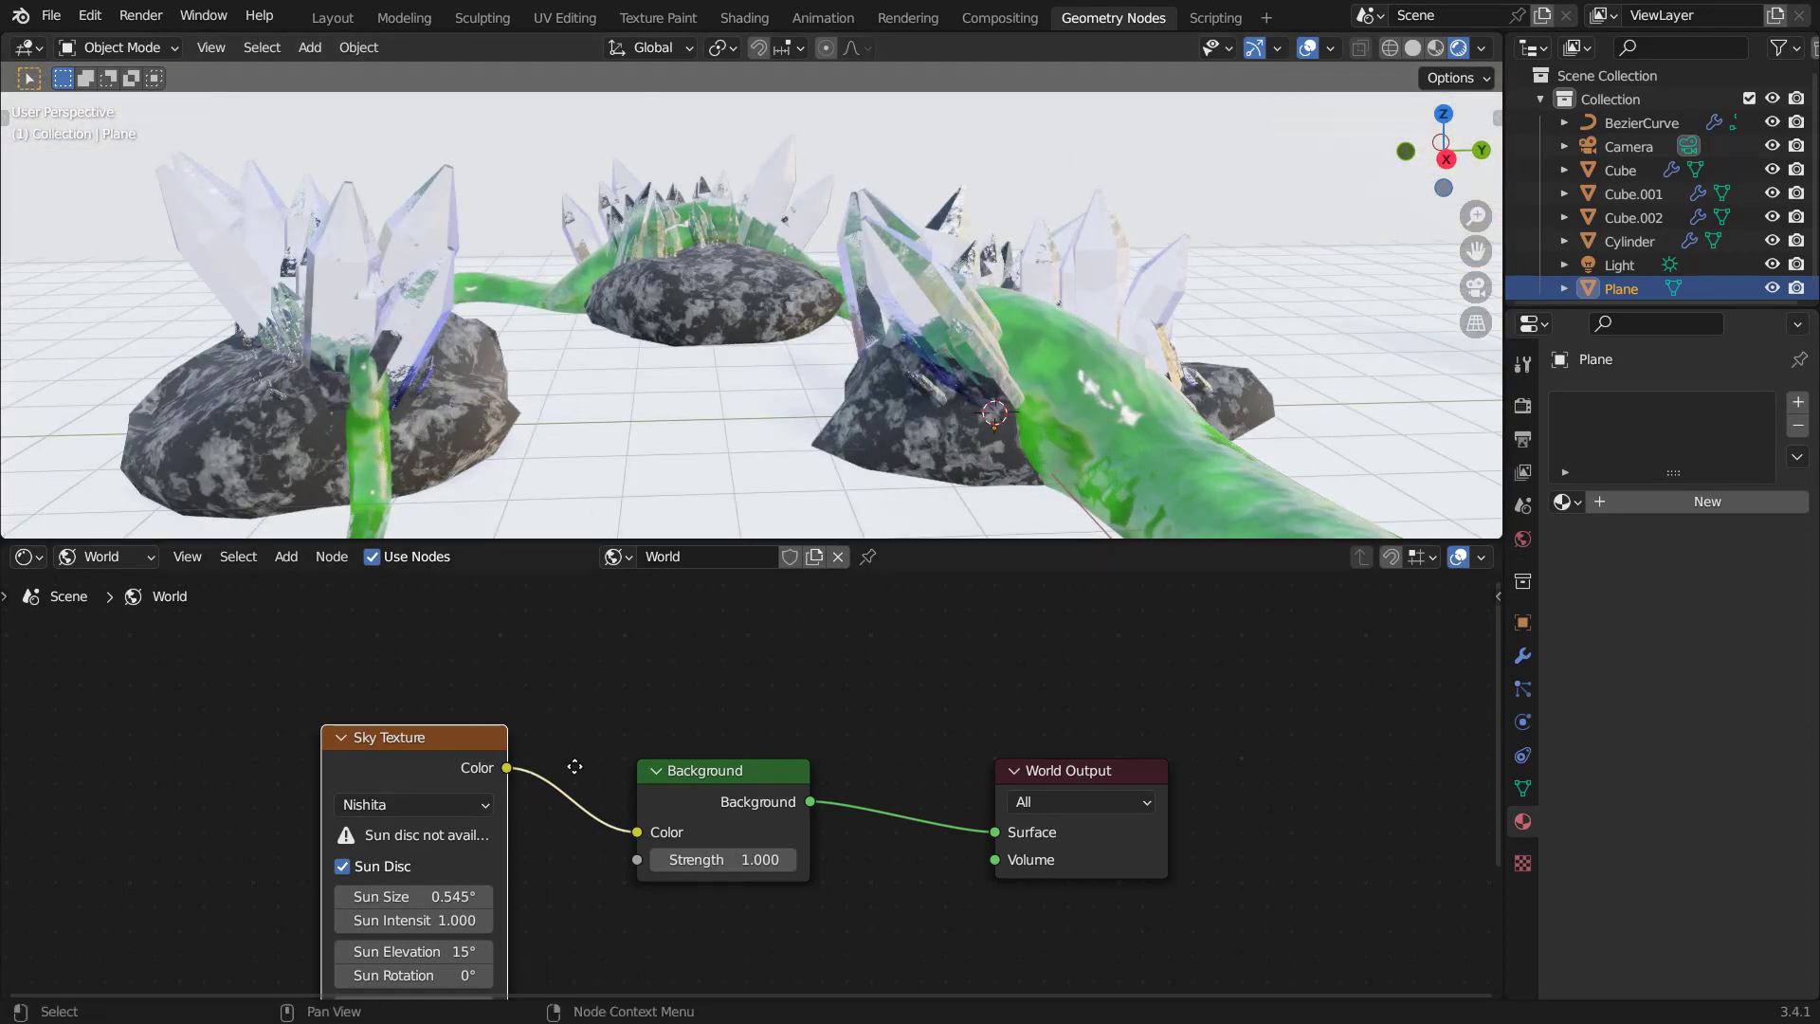
Set the Sky Texture's Sun Elevation to 2°.
{"action": "middle_click_drag", "start_coordinate": [461, 823], "coordinate": [621, 735]}
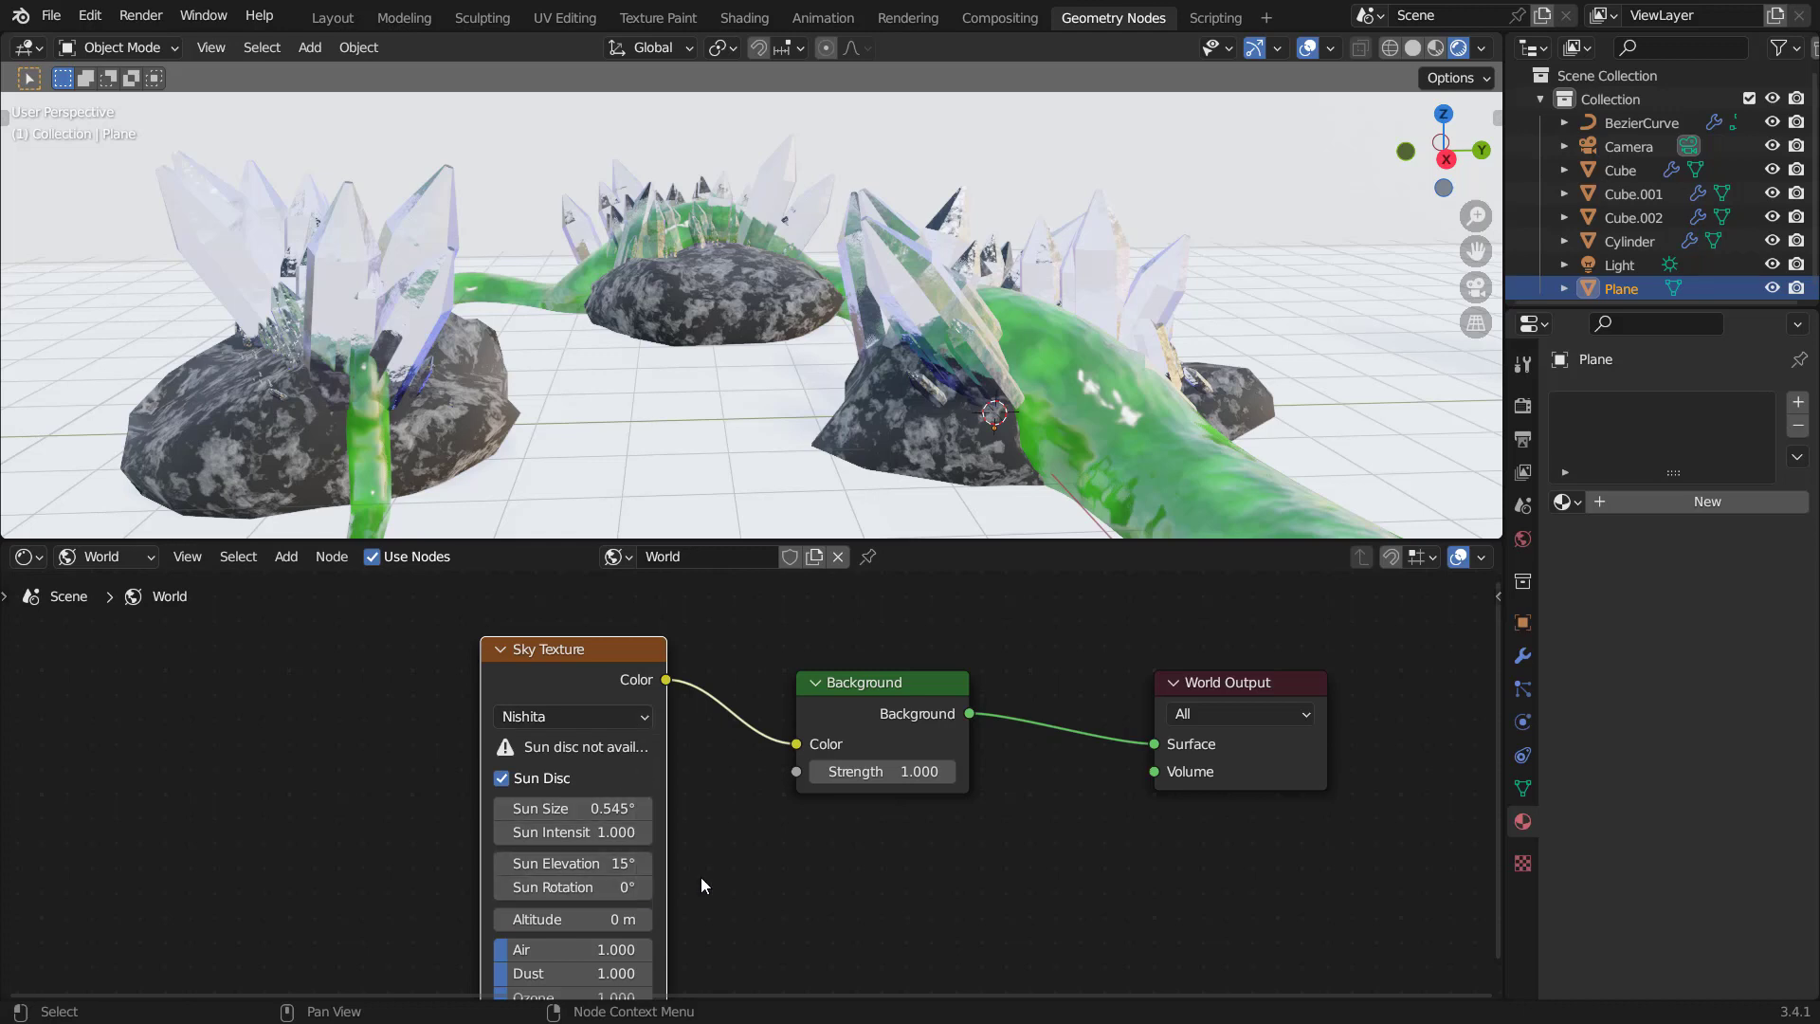
{"action": "scroll", "coordinate": [696, 884], "scroll_direction": "up", "scroll_amount": 1}
{"action": "middle_click_drag", "start_coordinate": [696, 884], "coordinate": [765, 797]}
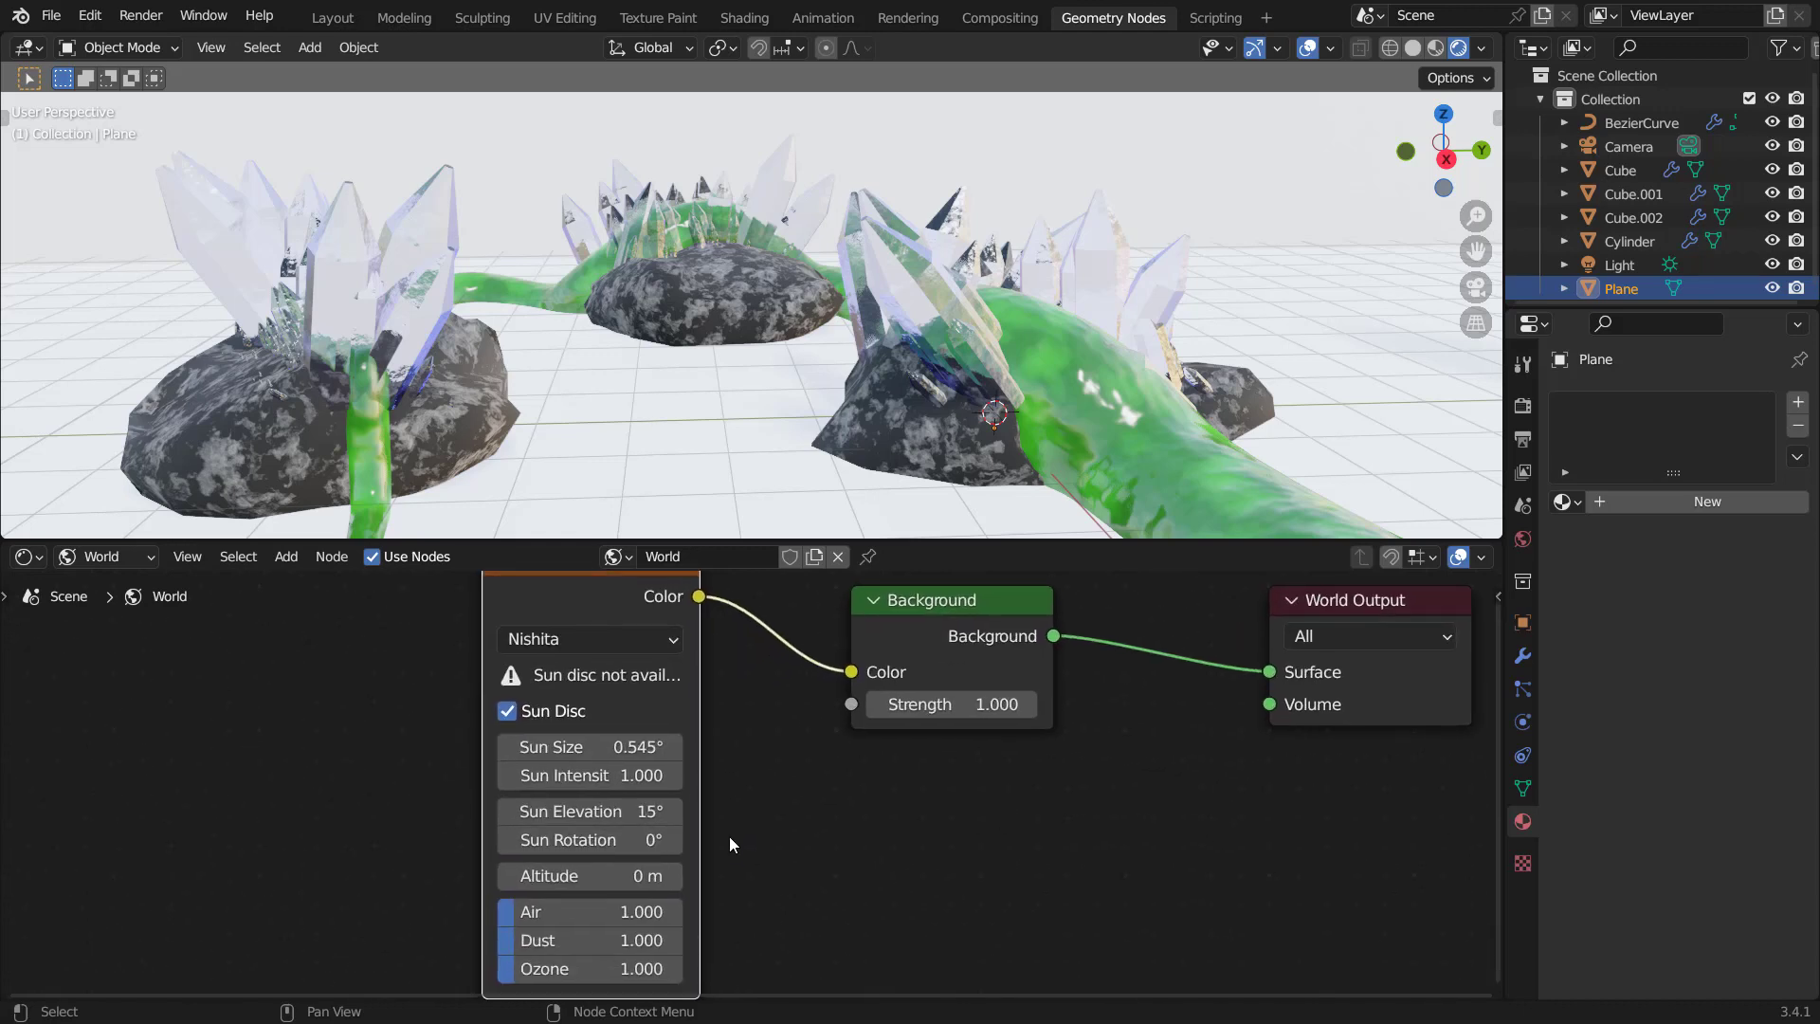
{"action": "scroll", "coordinate": [730, 837], "scroll_direction": "up", "scroll_amount": 1}
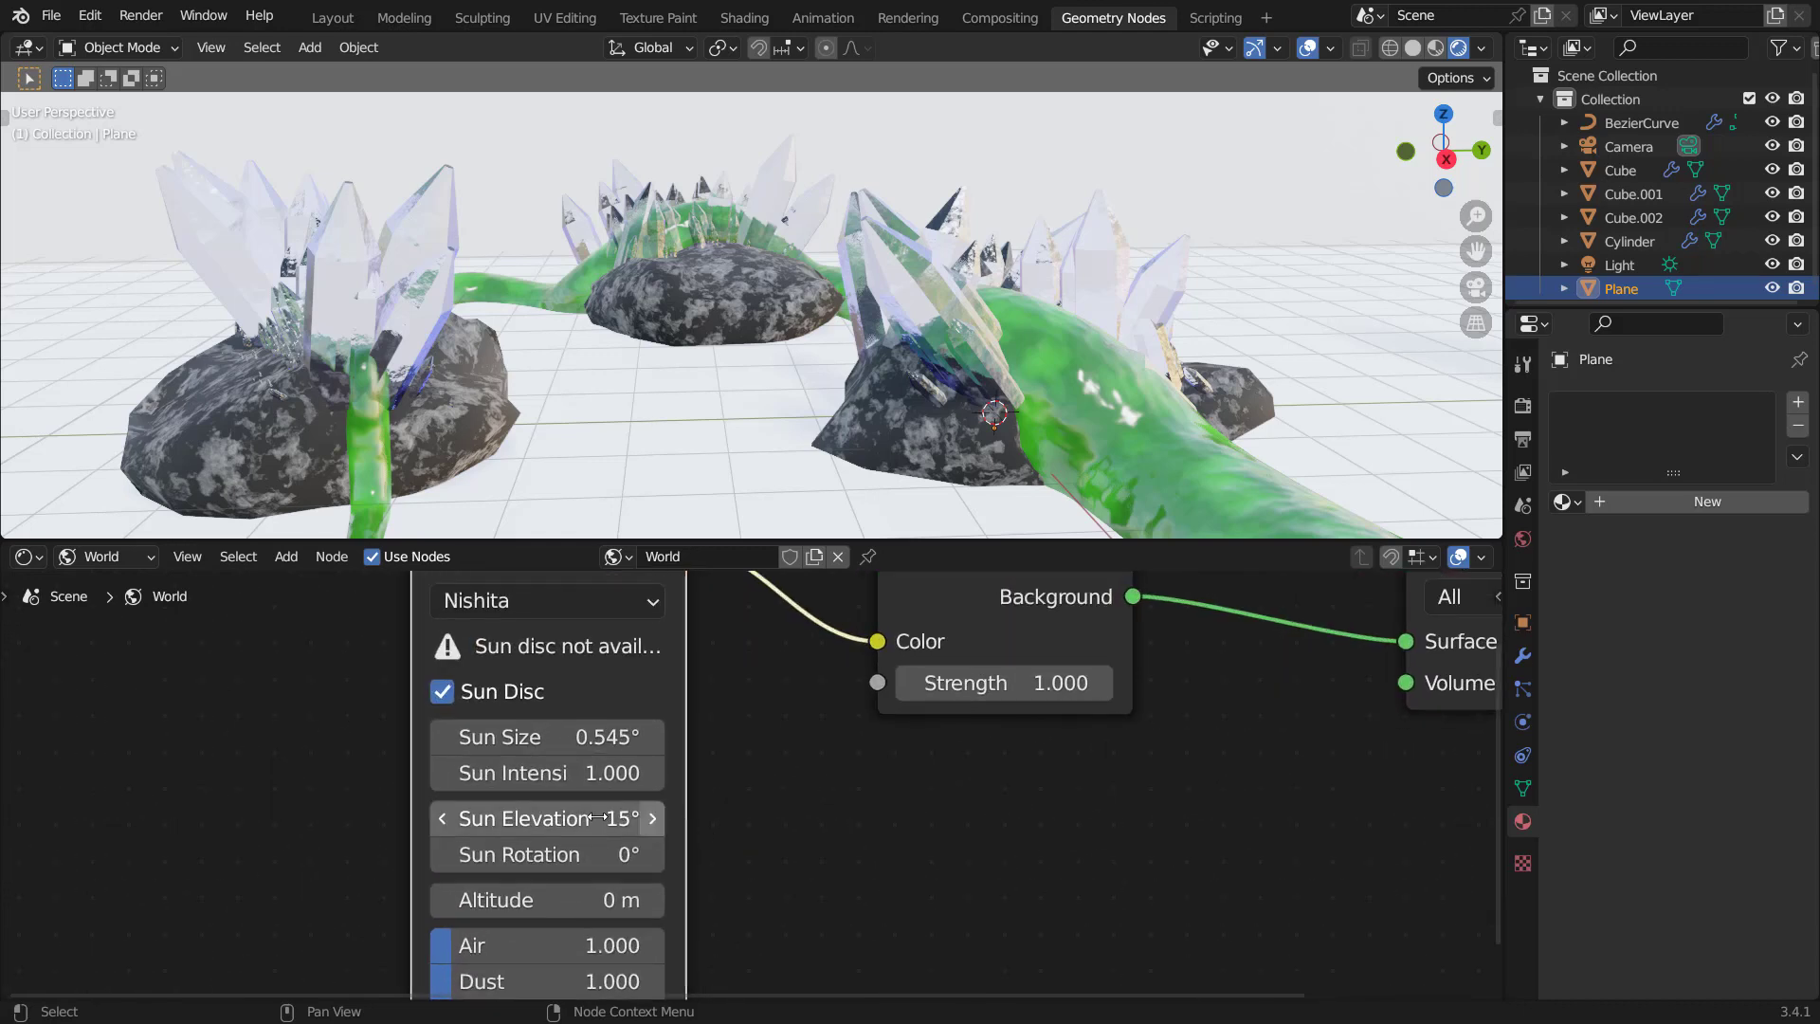
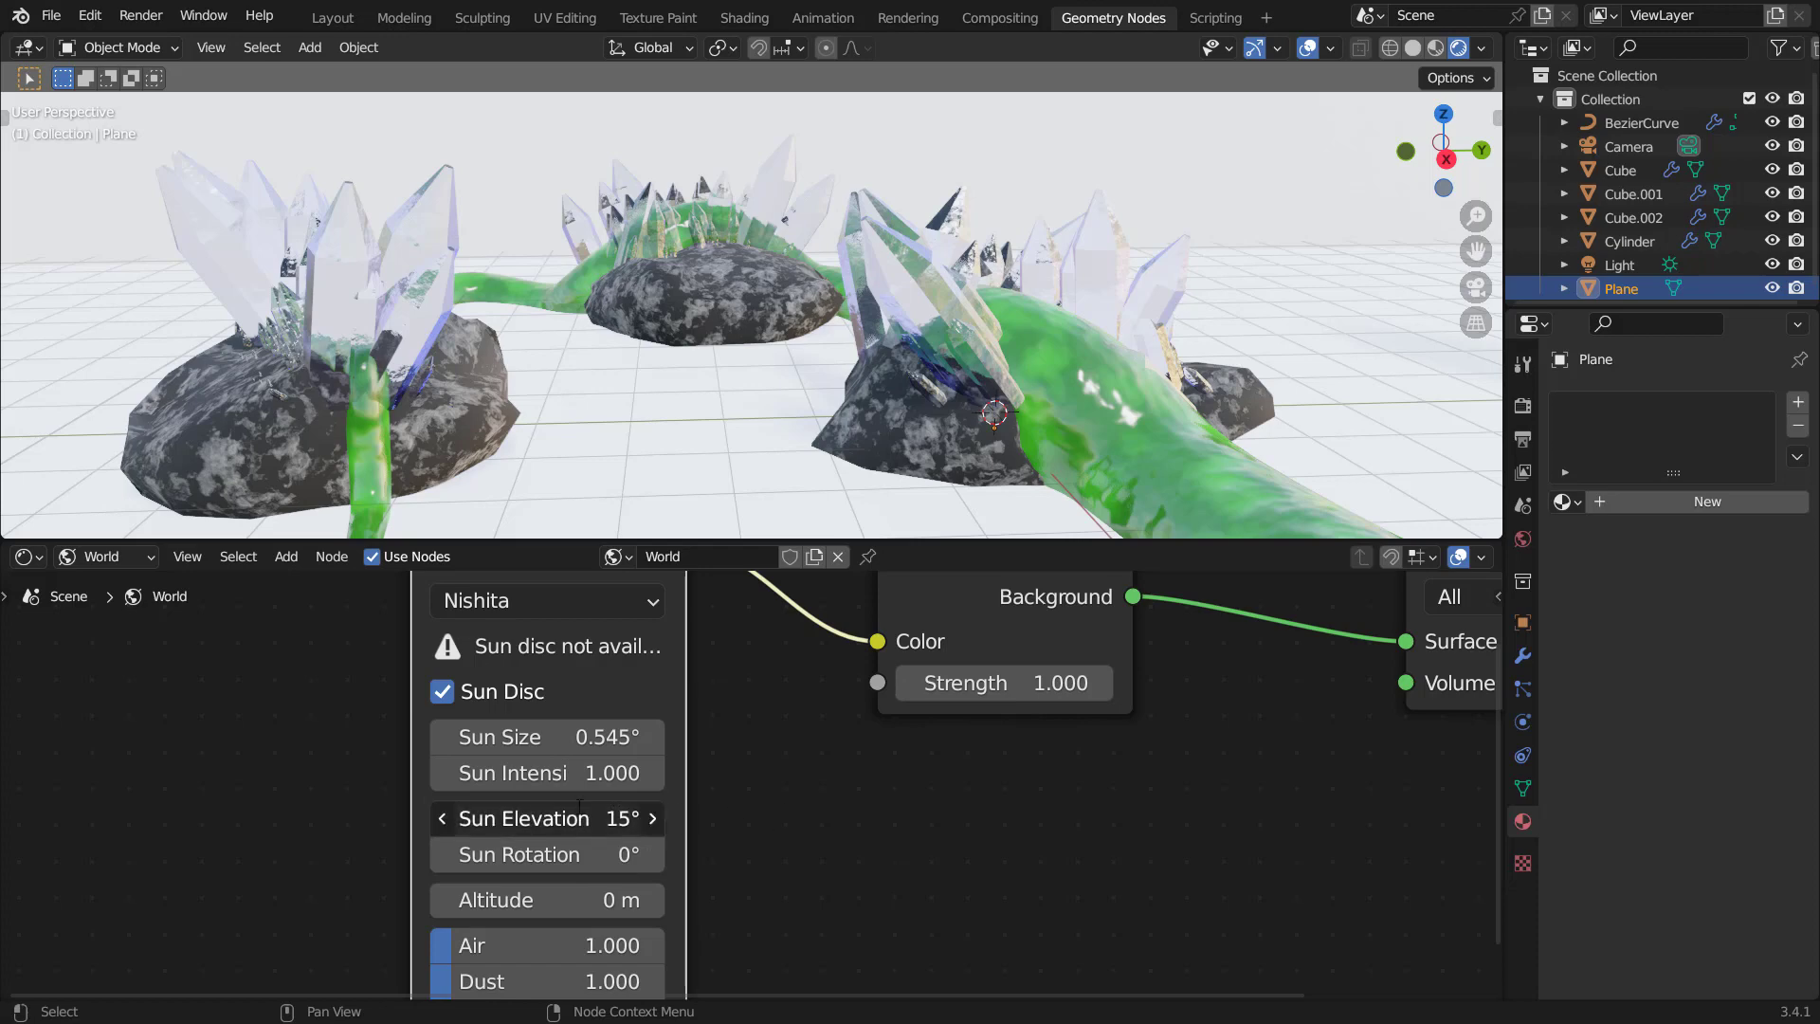
{"action": "left_click", "coordinate": [637, 818]}
{"action": "type", "text": "2"}
{"action": "key", "text": "Return"}
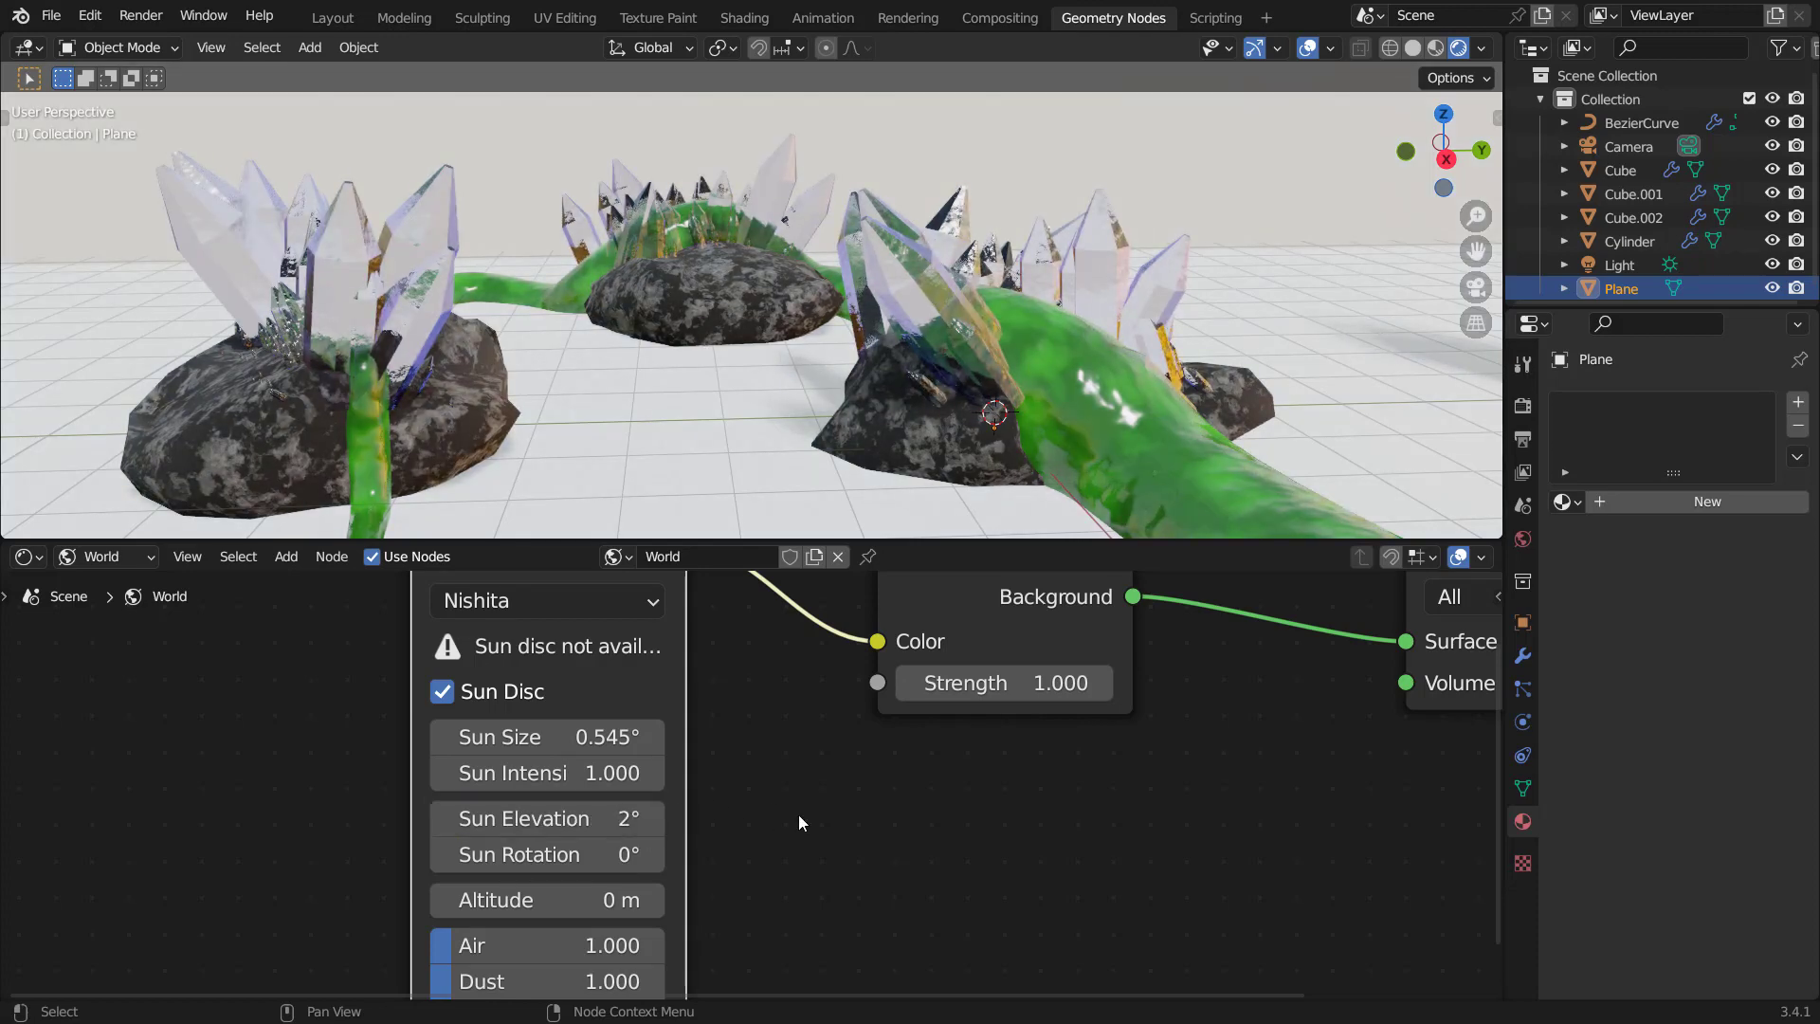
Set the Sky Texture's Sun Rotation to 180°.
{"action": "scroll", "coordinate": [745, 213], "scroll_direction": "down", "scroll_amount": 8}
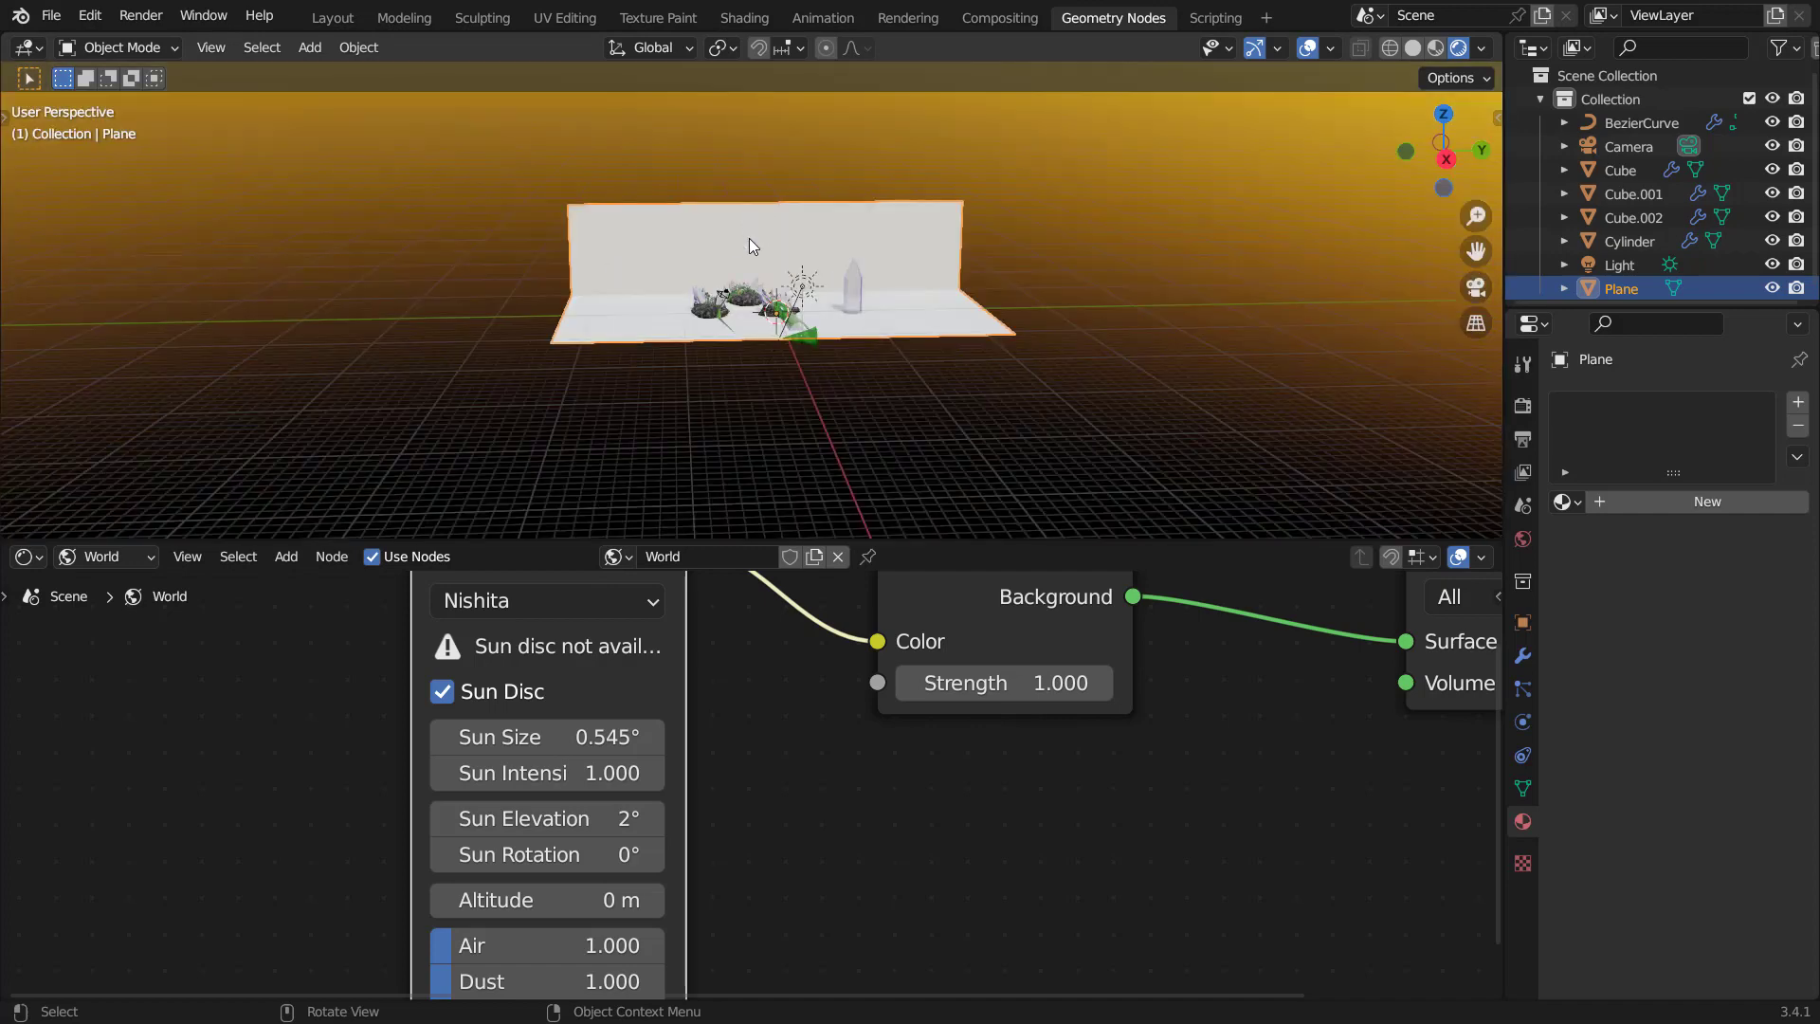
{"action": "scroll", "coordinate": [765, 252], "scroll_direction": "up", "scroll_amount": 3}
{"action": "scroll", "coordinate": [765, 253], "scroll_direction": "up", "scroll_amount": 2}
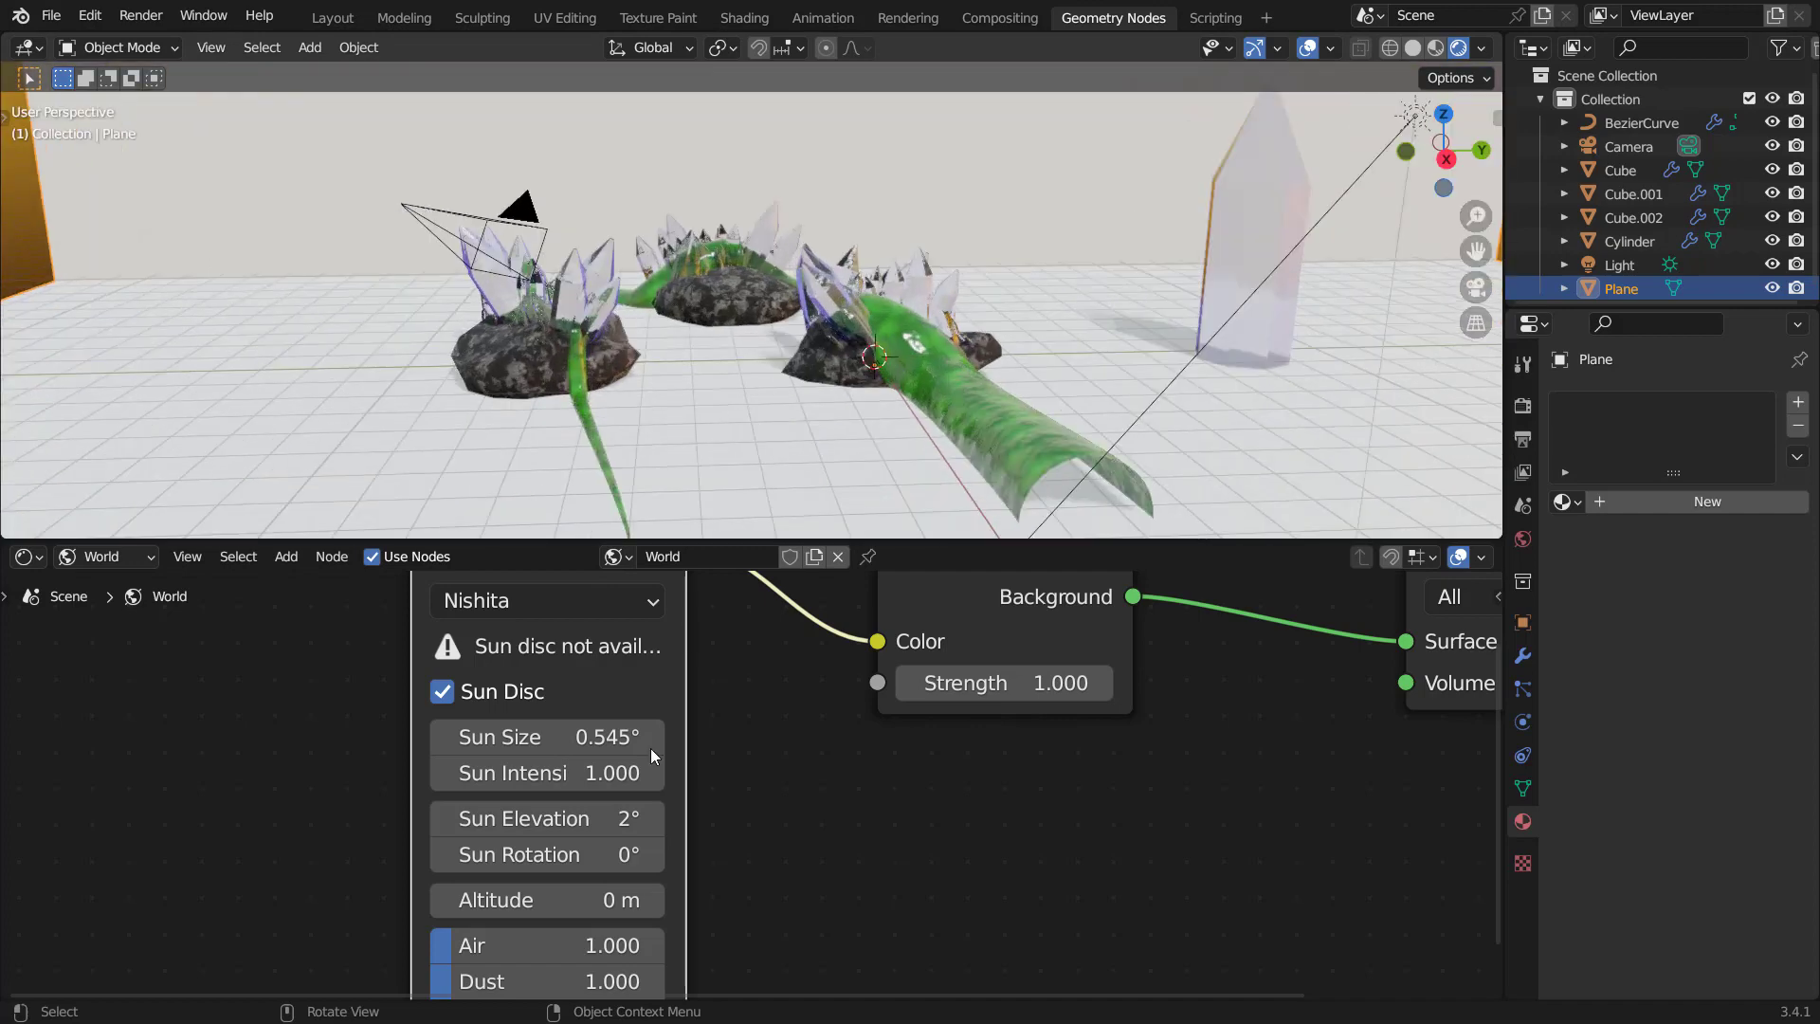
{"action": "left_click", "coordinate": [628, 854]}
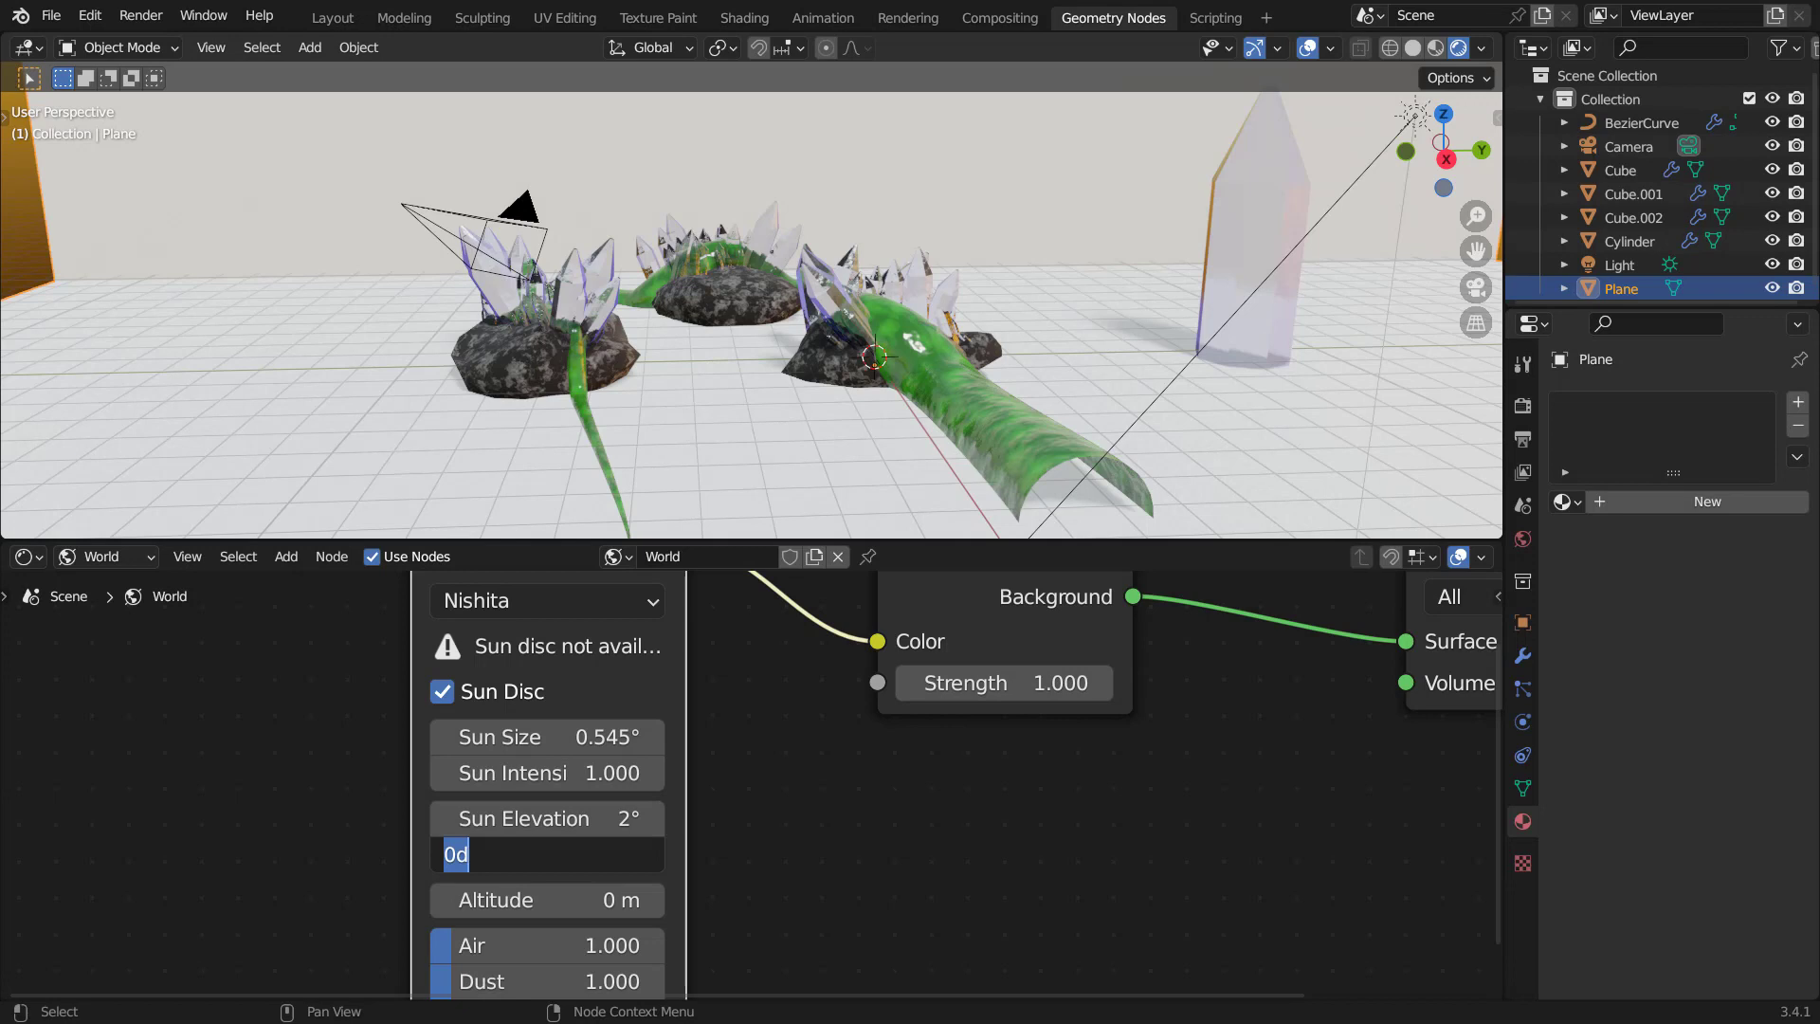
{"action": "type", "text": "18"}
{"action": "key", "text": "Return"}
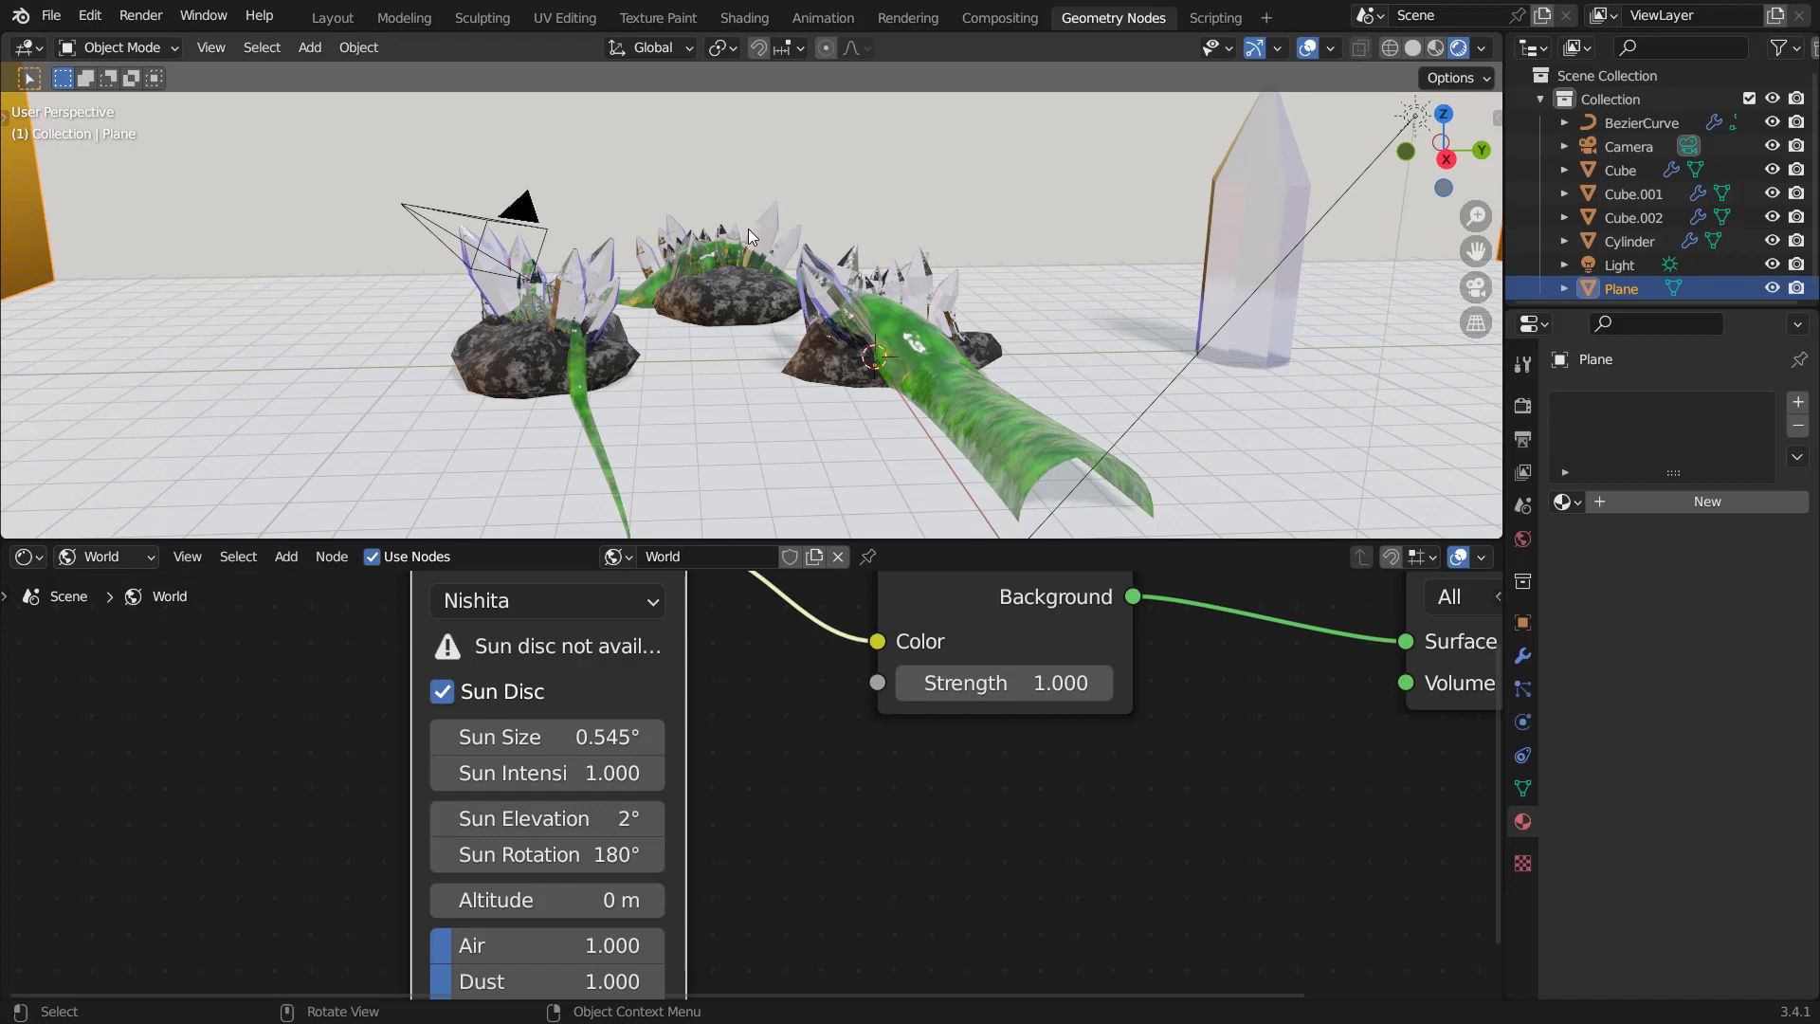
Show the vine's geometry nodes and enable Fill Caps on its Curve to Mesh node to close the open end.
{"action": "middle_click_drag", "start_coordinate": [906, 311], "coordinate": [1000, 449]}
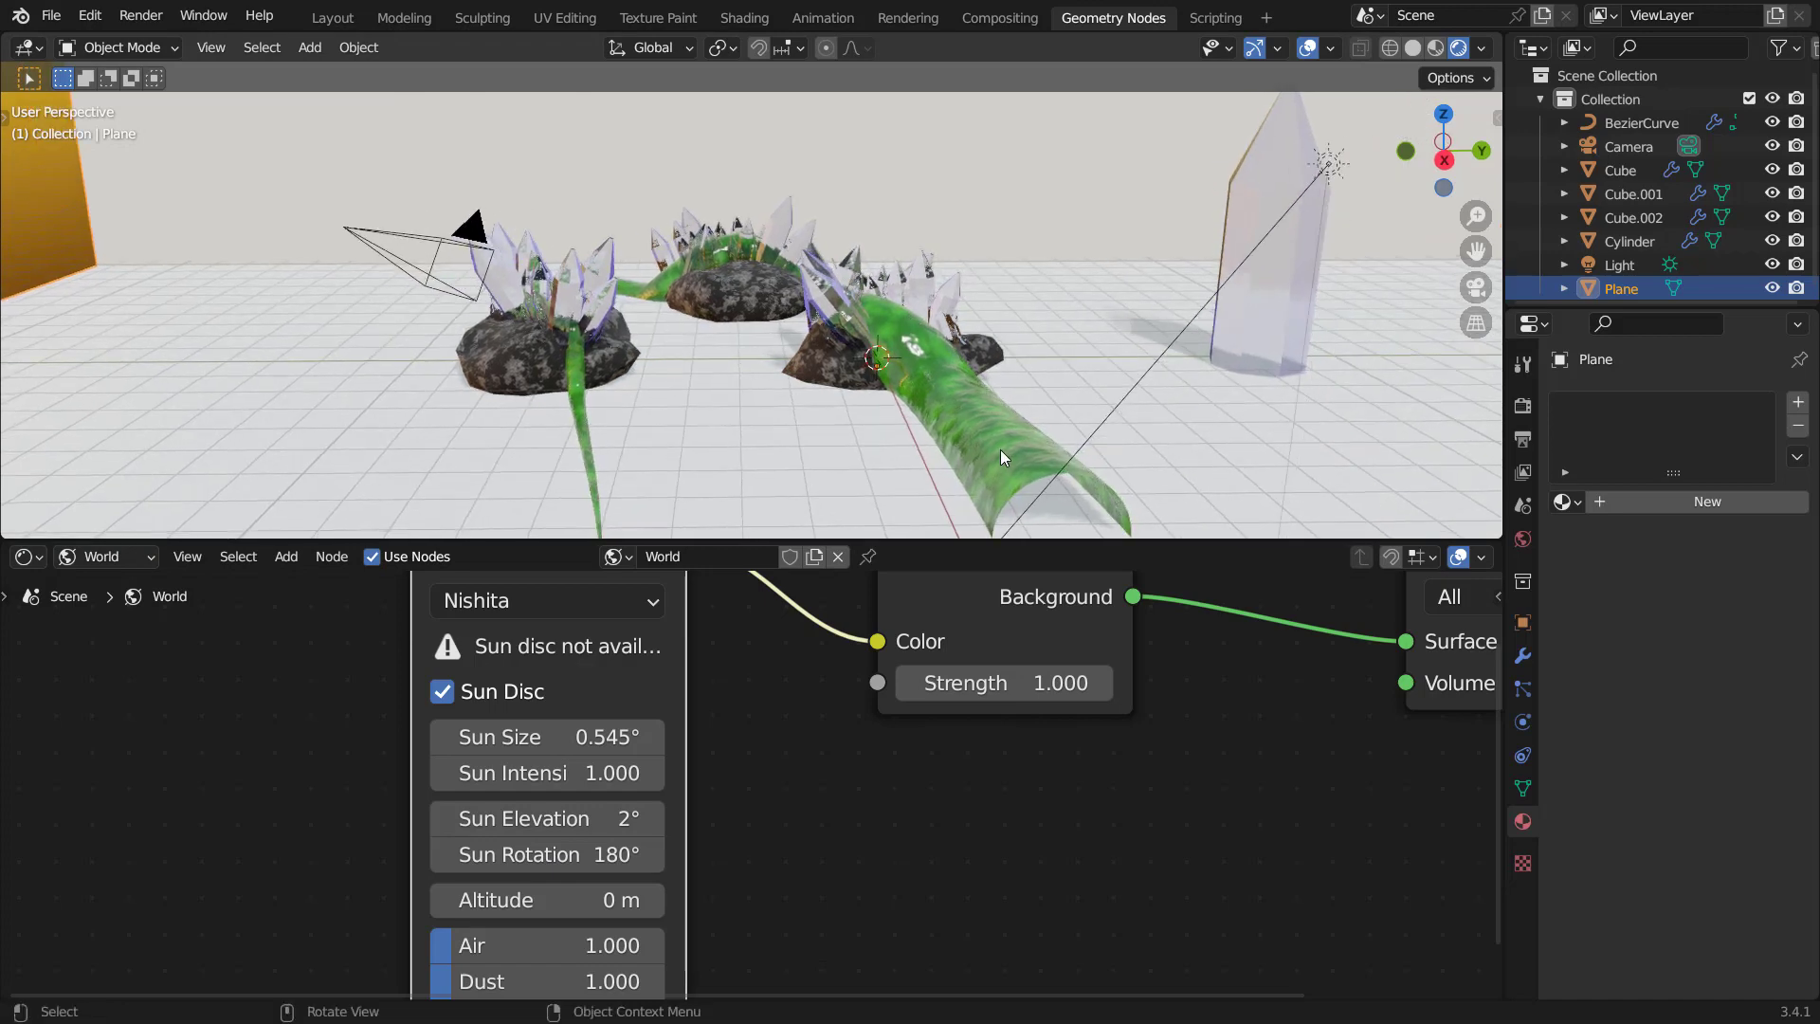
{"action": "left_click", "coordinate": [1043, 486]}
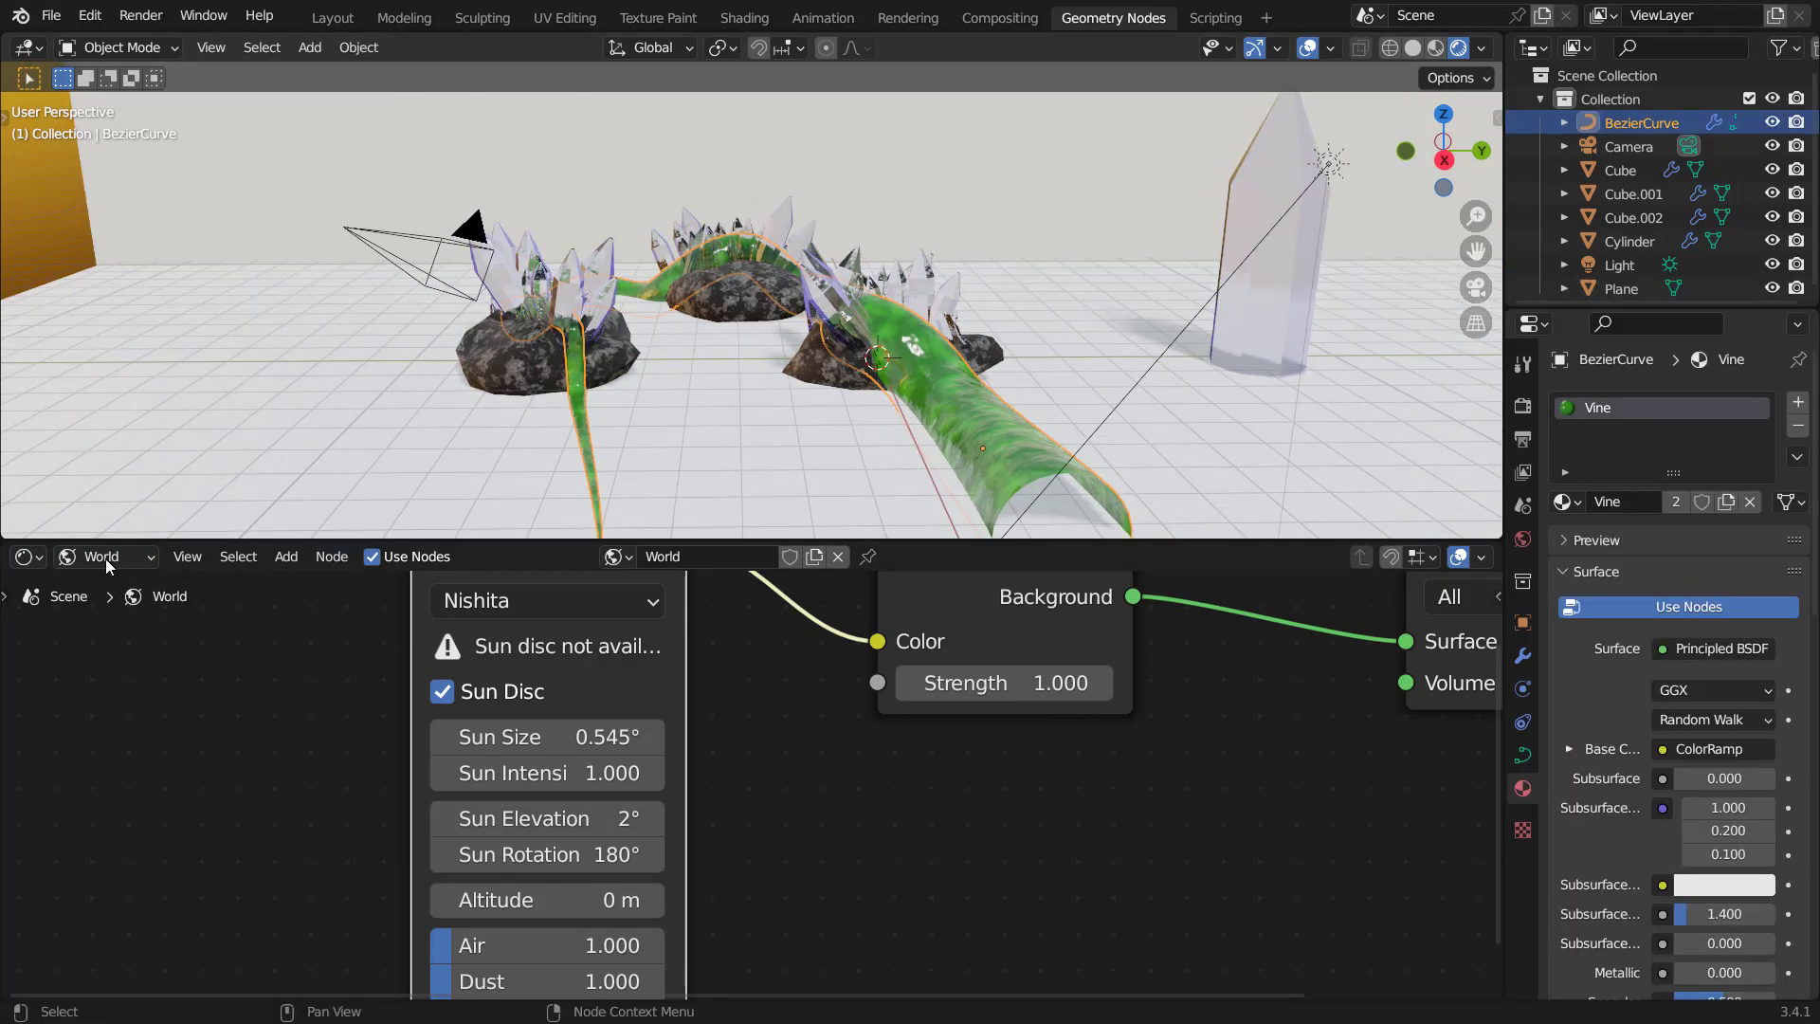
{"action": "left_click", "coordinate": [38, 555]}
{"action": "left_click", "coordinate": [88, 747]}
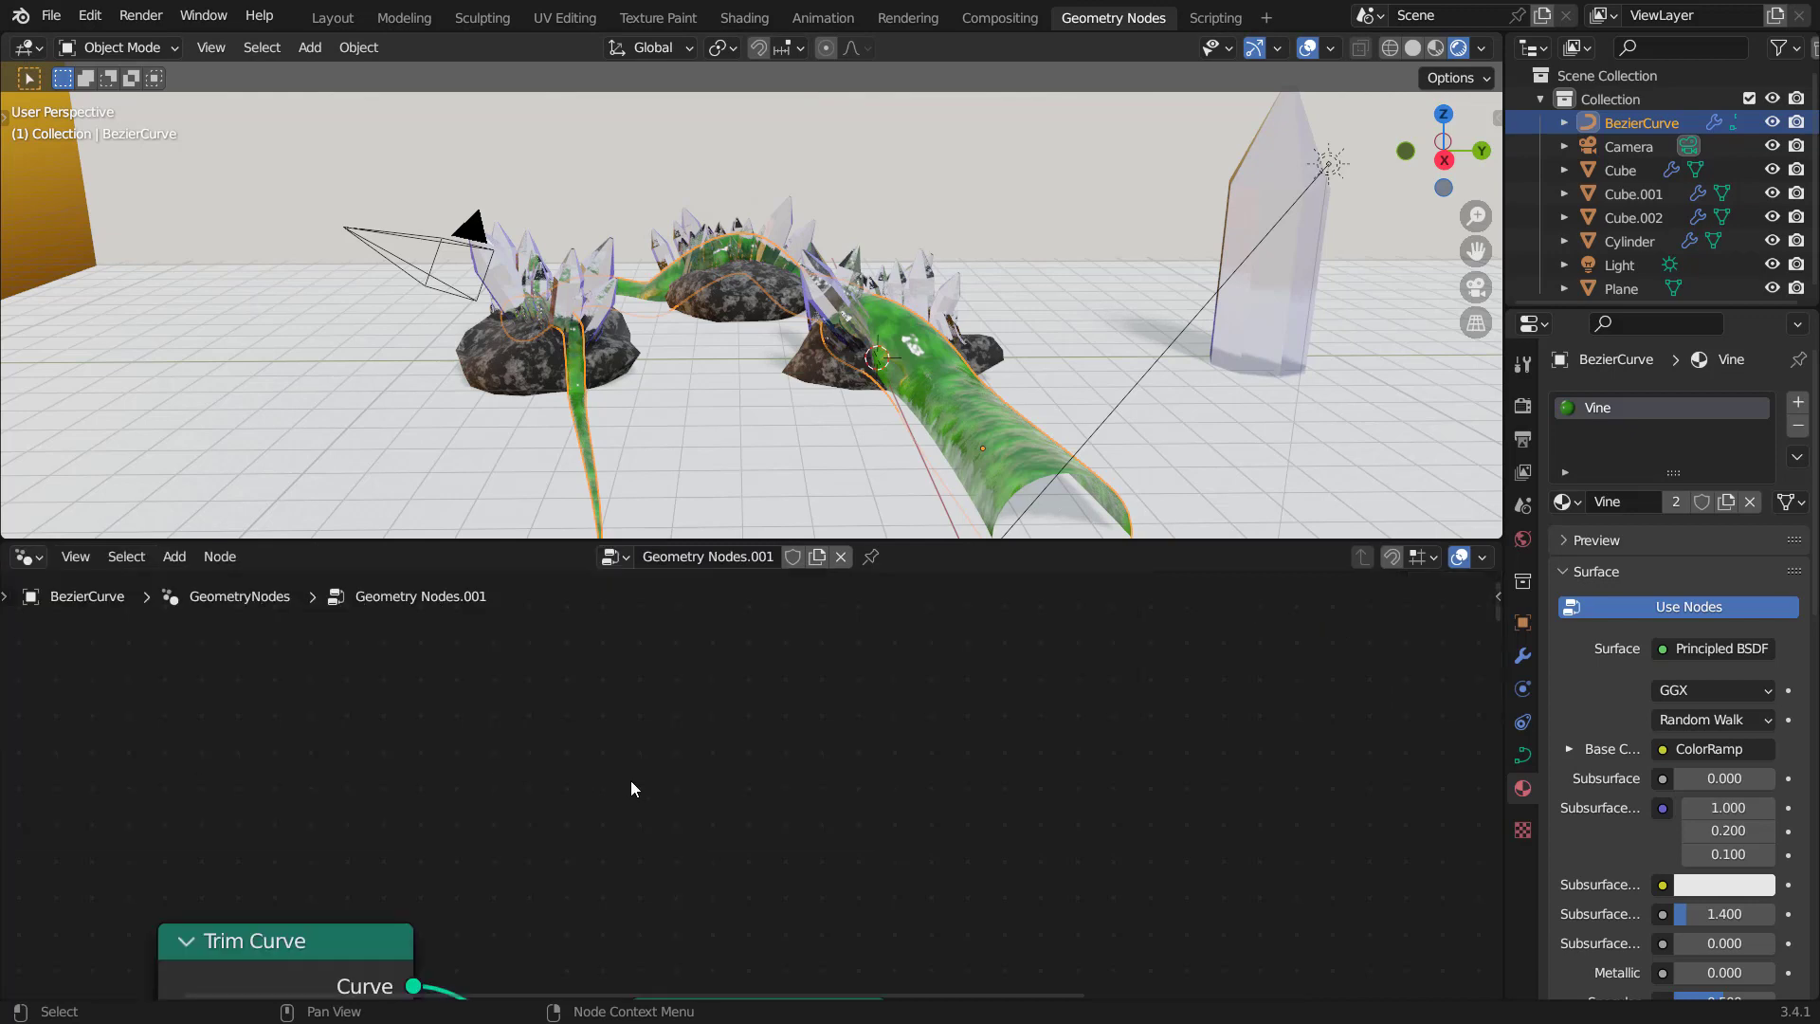
{"action": "key", "text": "Home"}
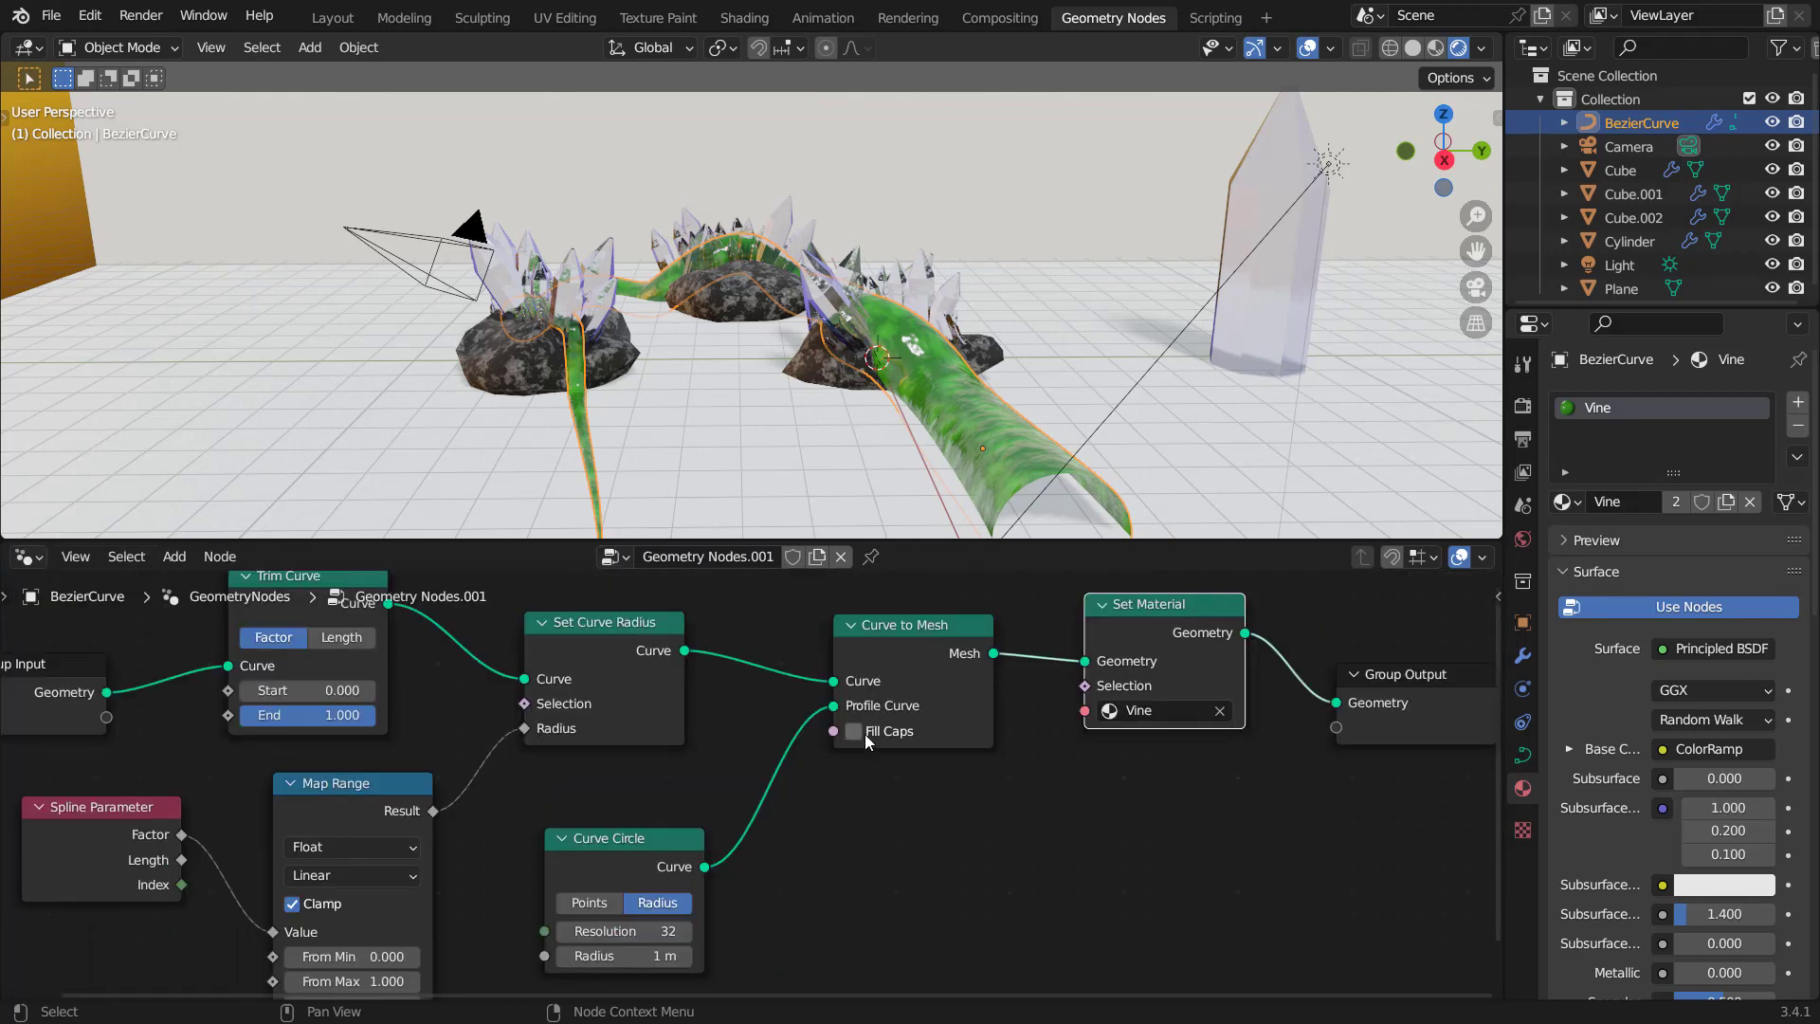
{"action": "left_click", "coordinate": [862, 734]}
{"action": "middle_click_drag", "start_coordinate": [1084, 439], "coordinate": [1052, 484]}
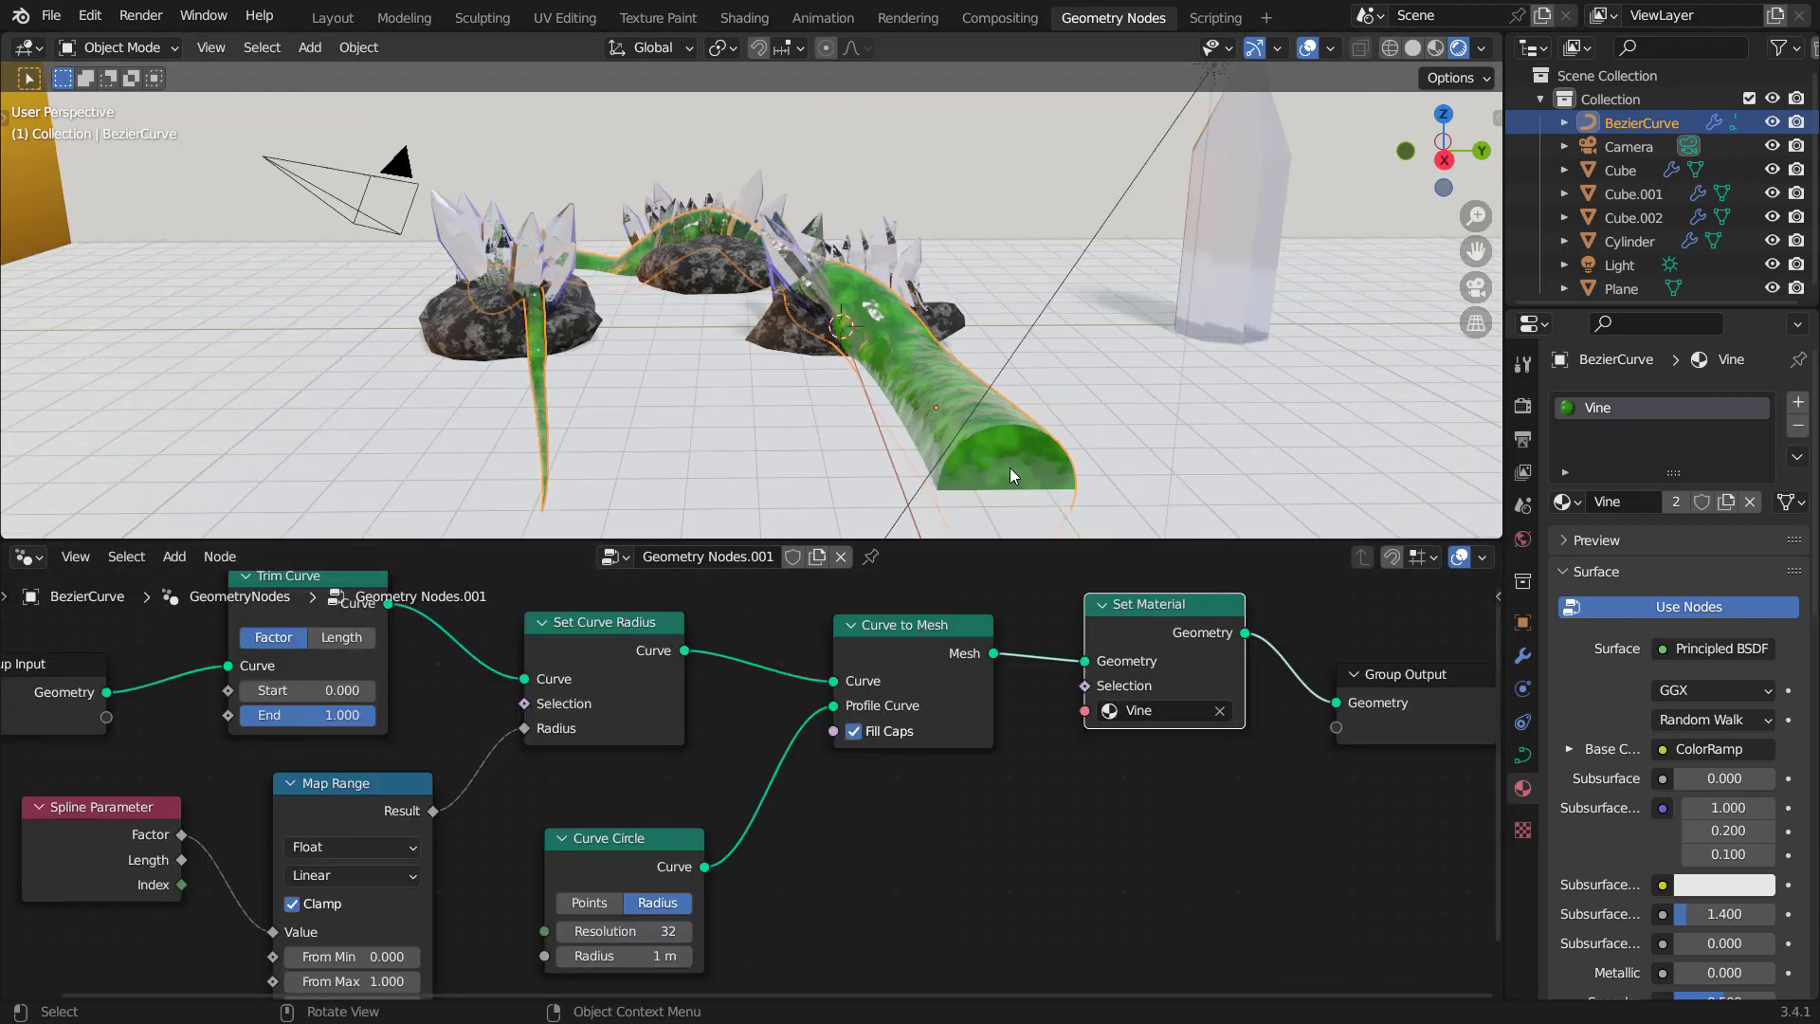
{"action": "scroll", "coordinate": [954, 332], "scroll_direction": "up", "scroll_amount": 3}
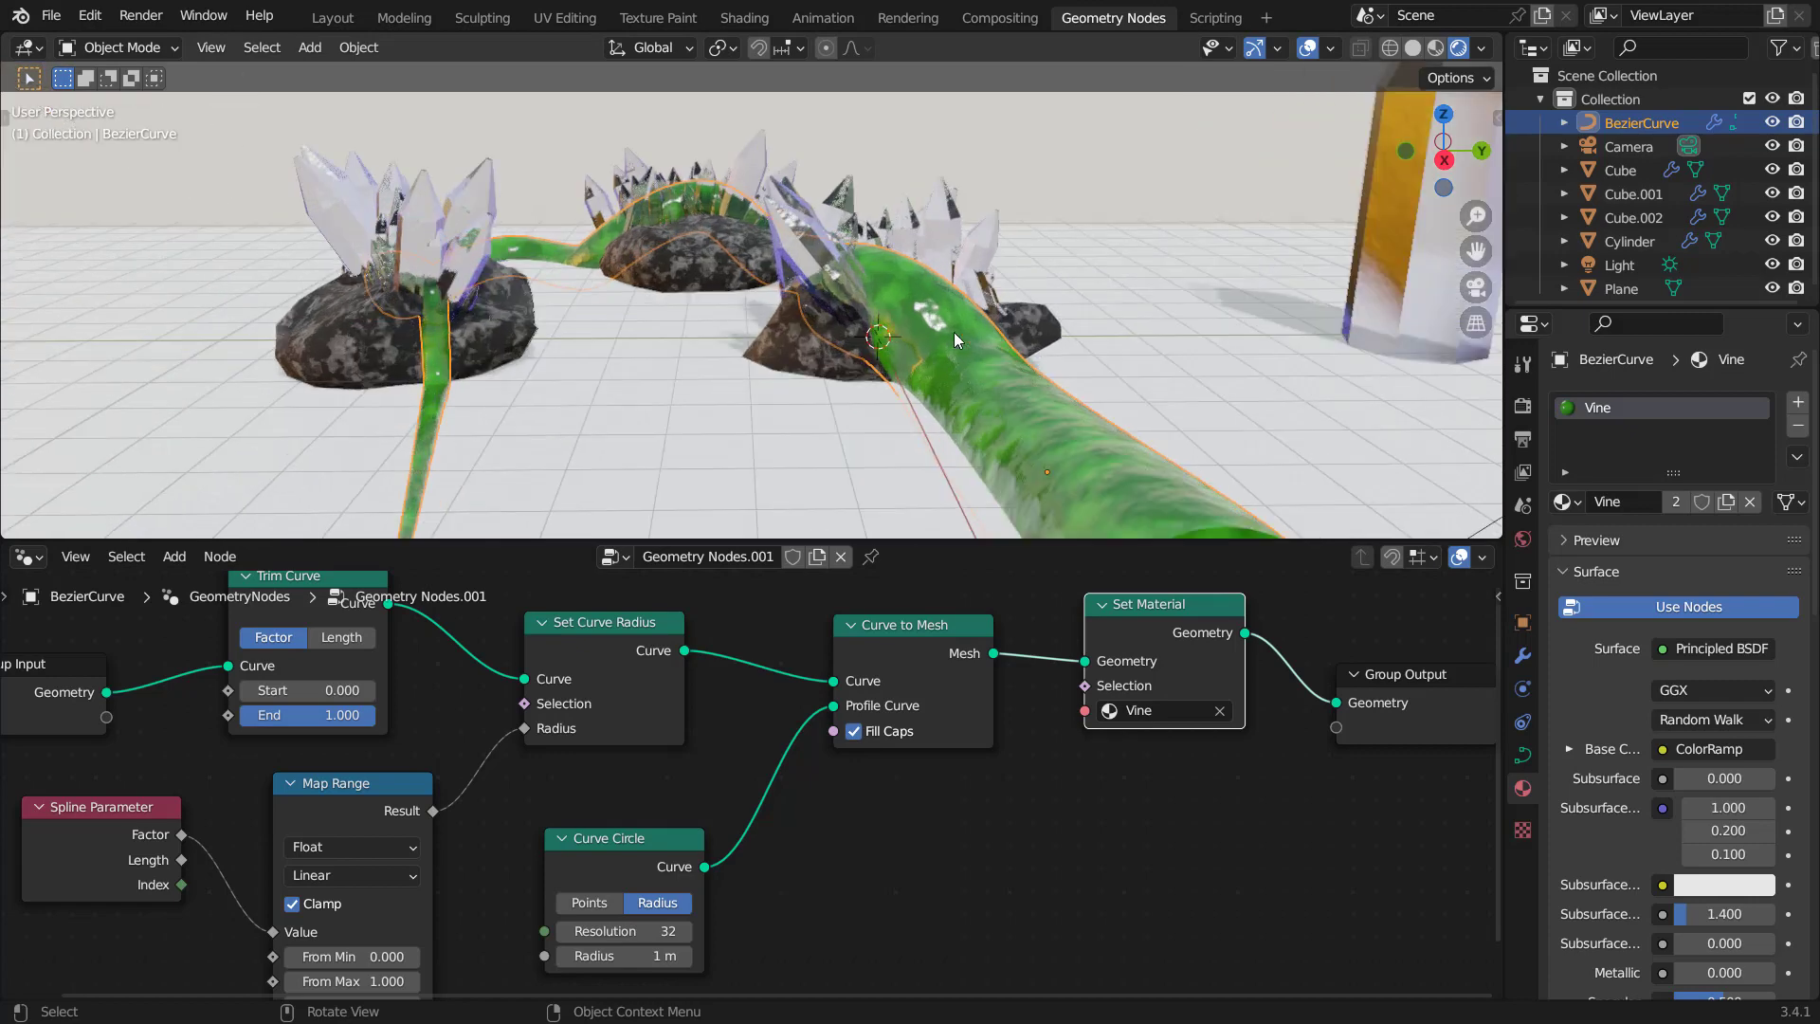
Change the scene's render engine from Eevee to Cycles.
{"action": "left_click", "coordinate": [1525, 407]}
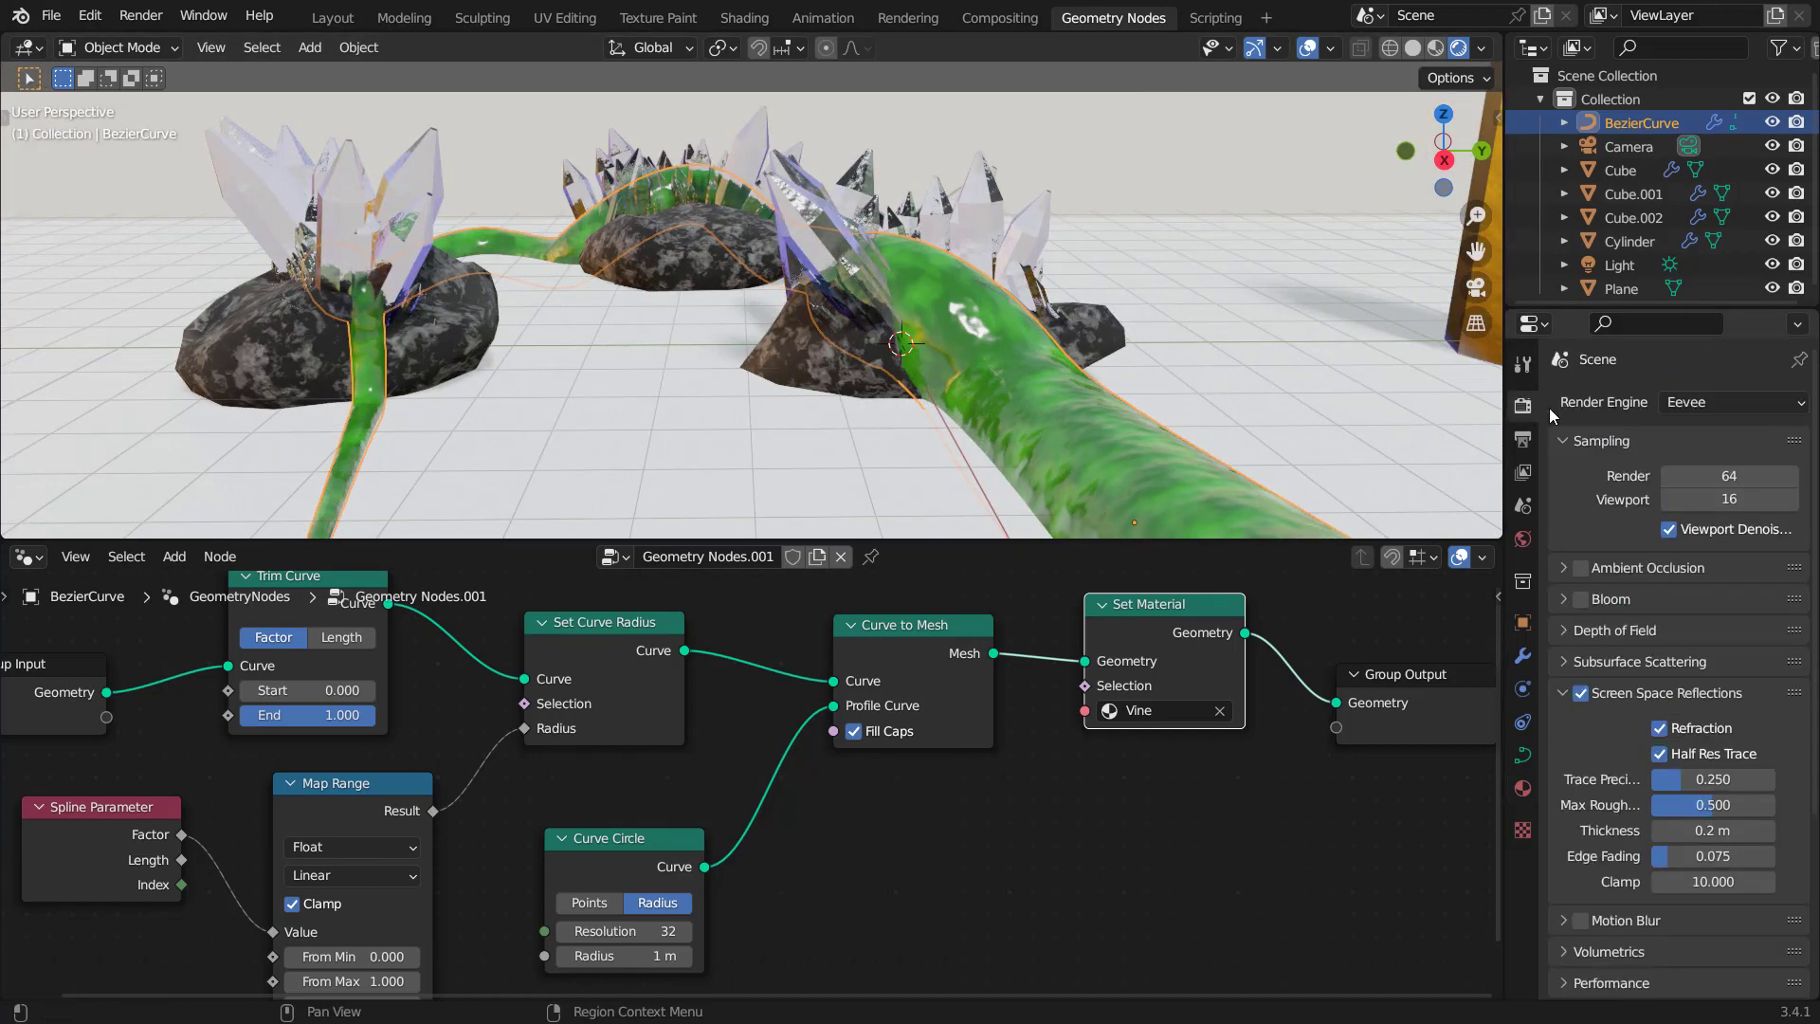
{"action": "left_click", "coordinate": [1693, 403]}
{"action": "left_click", "coordinate": [1703, 481]}
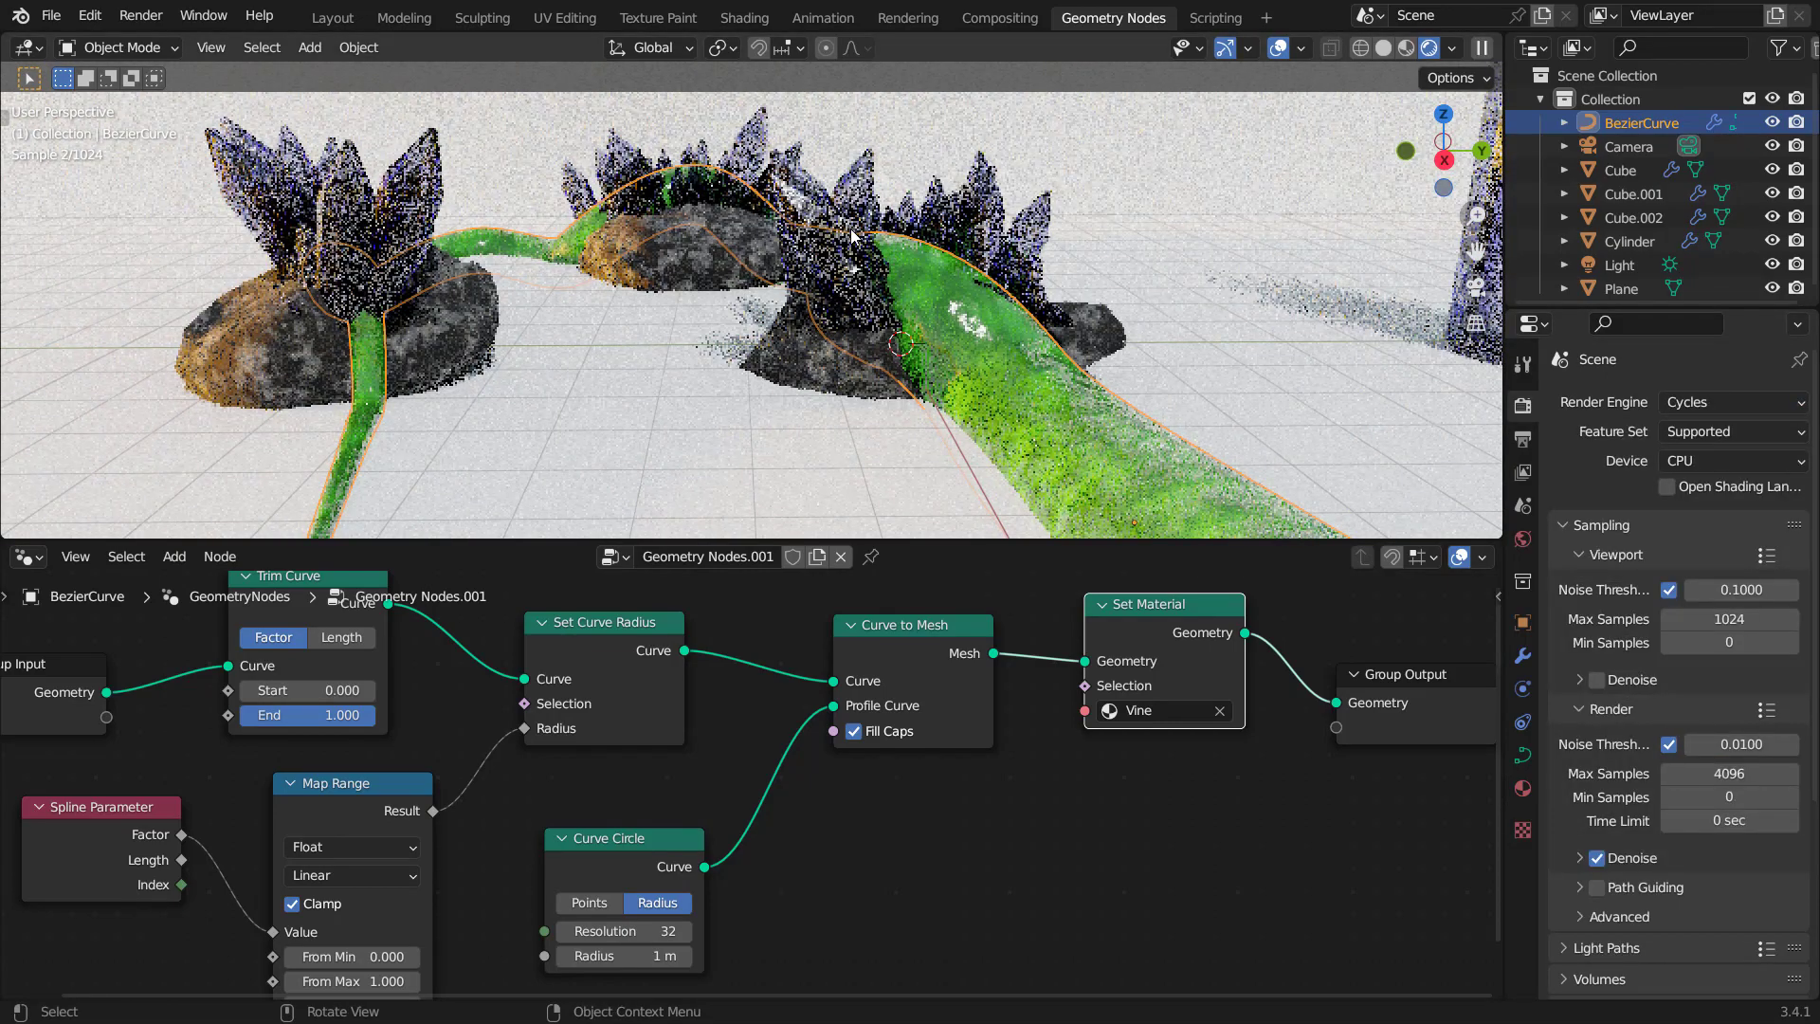
{"action": "scroll", "coordinate": [989, 291], "scroll_direction": "down", "scroll_amount": 3}
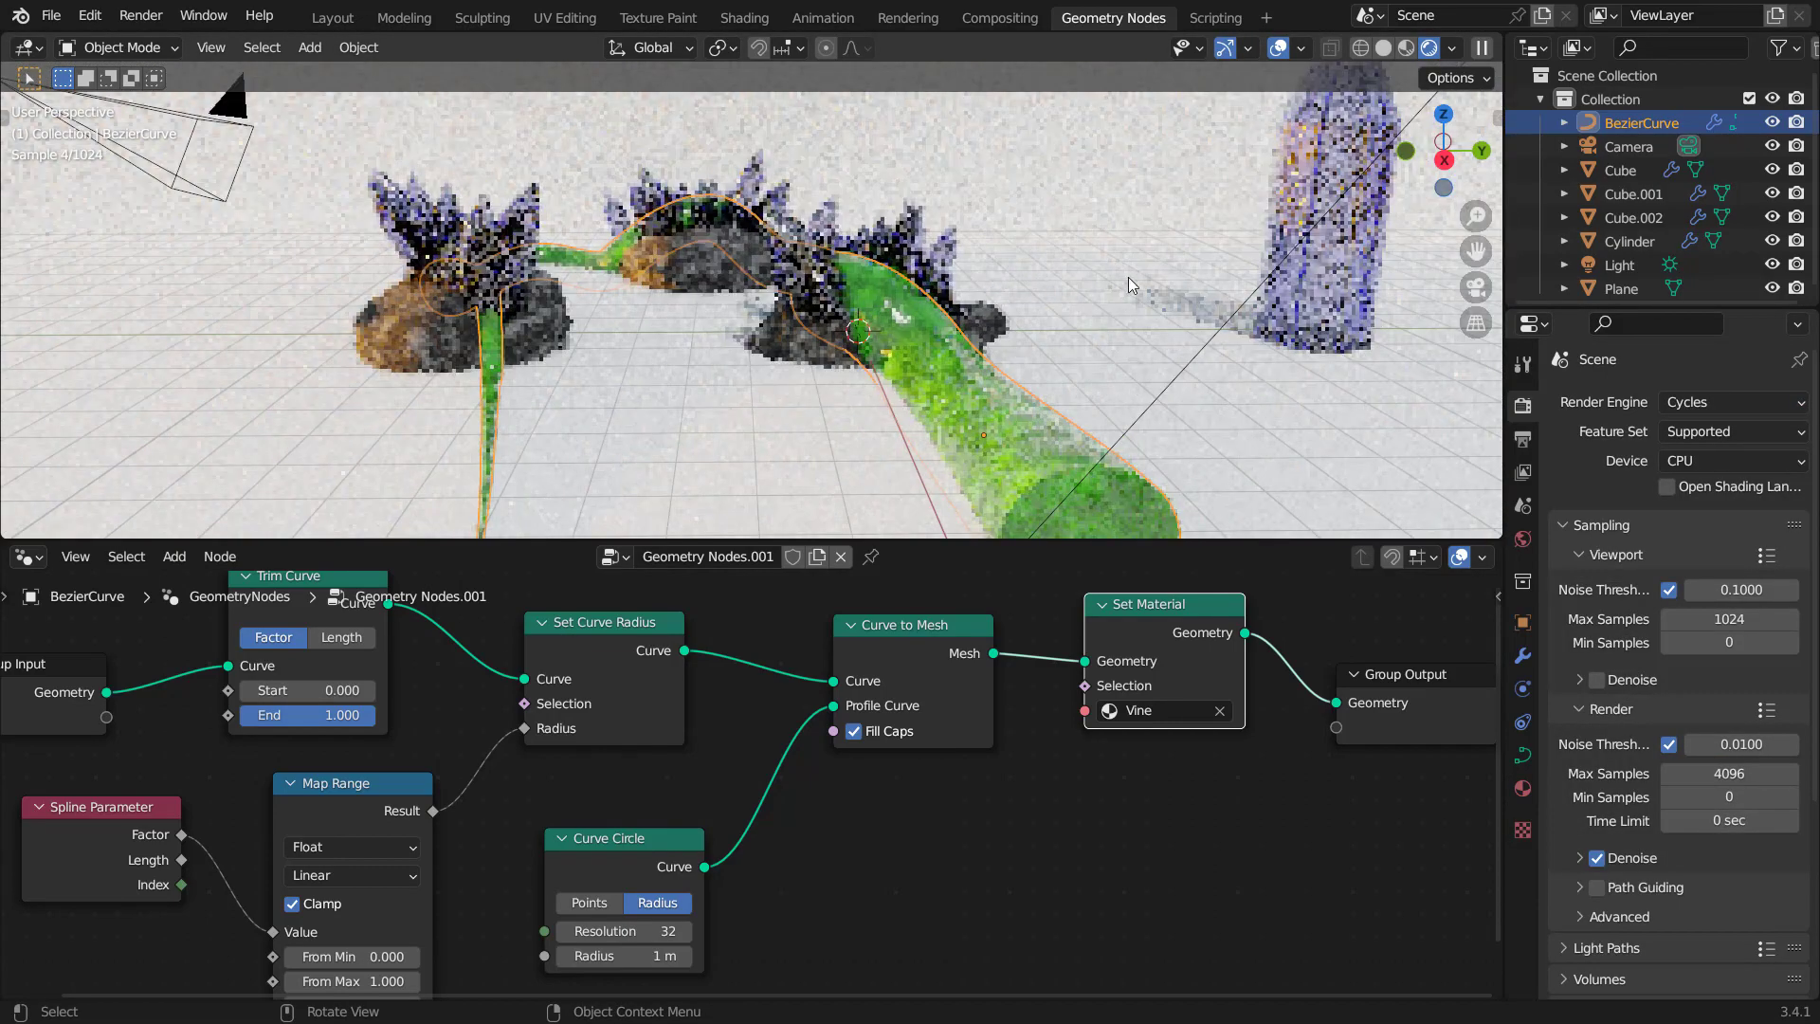
Turn off the Shadow ray visibility of the large source crystal, the Cylinder object.
{"action": "left_click", "coordinate": [1351, 270]}
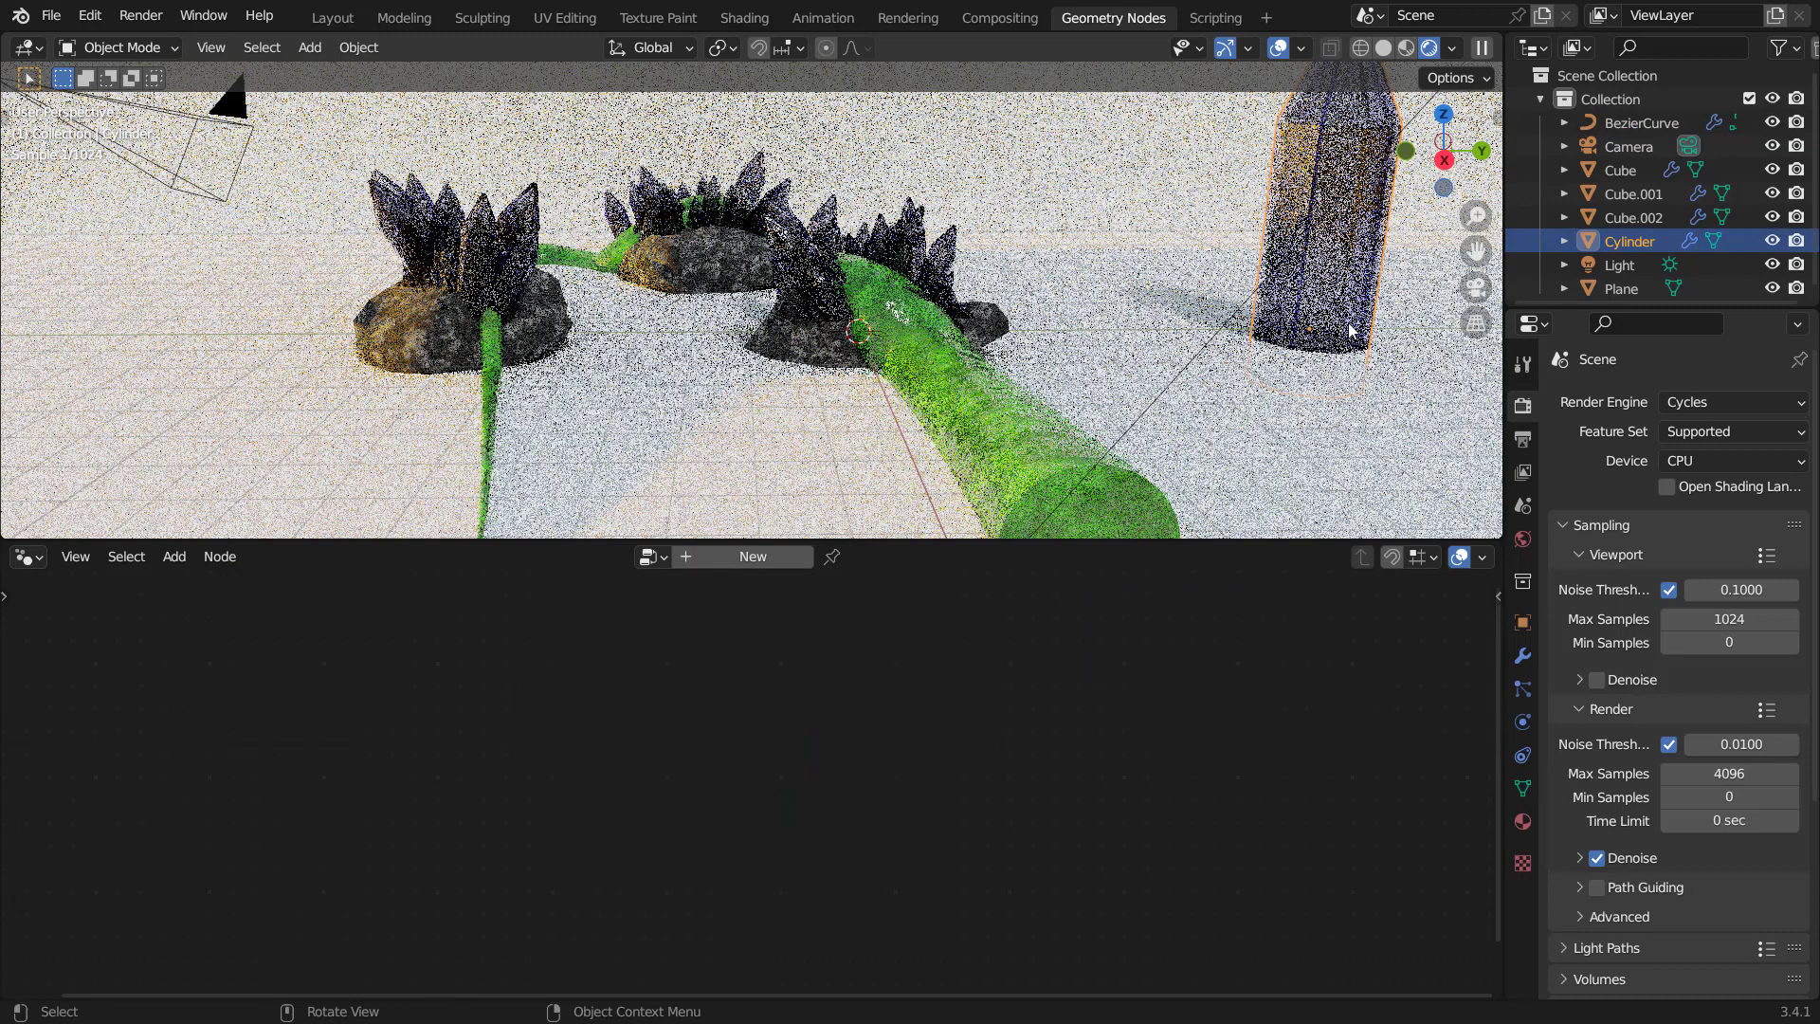
{"action": "left_click", "coordinate": [1522, 622]}
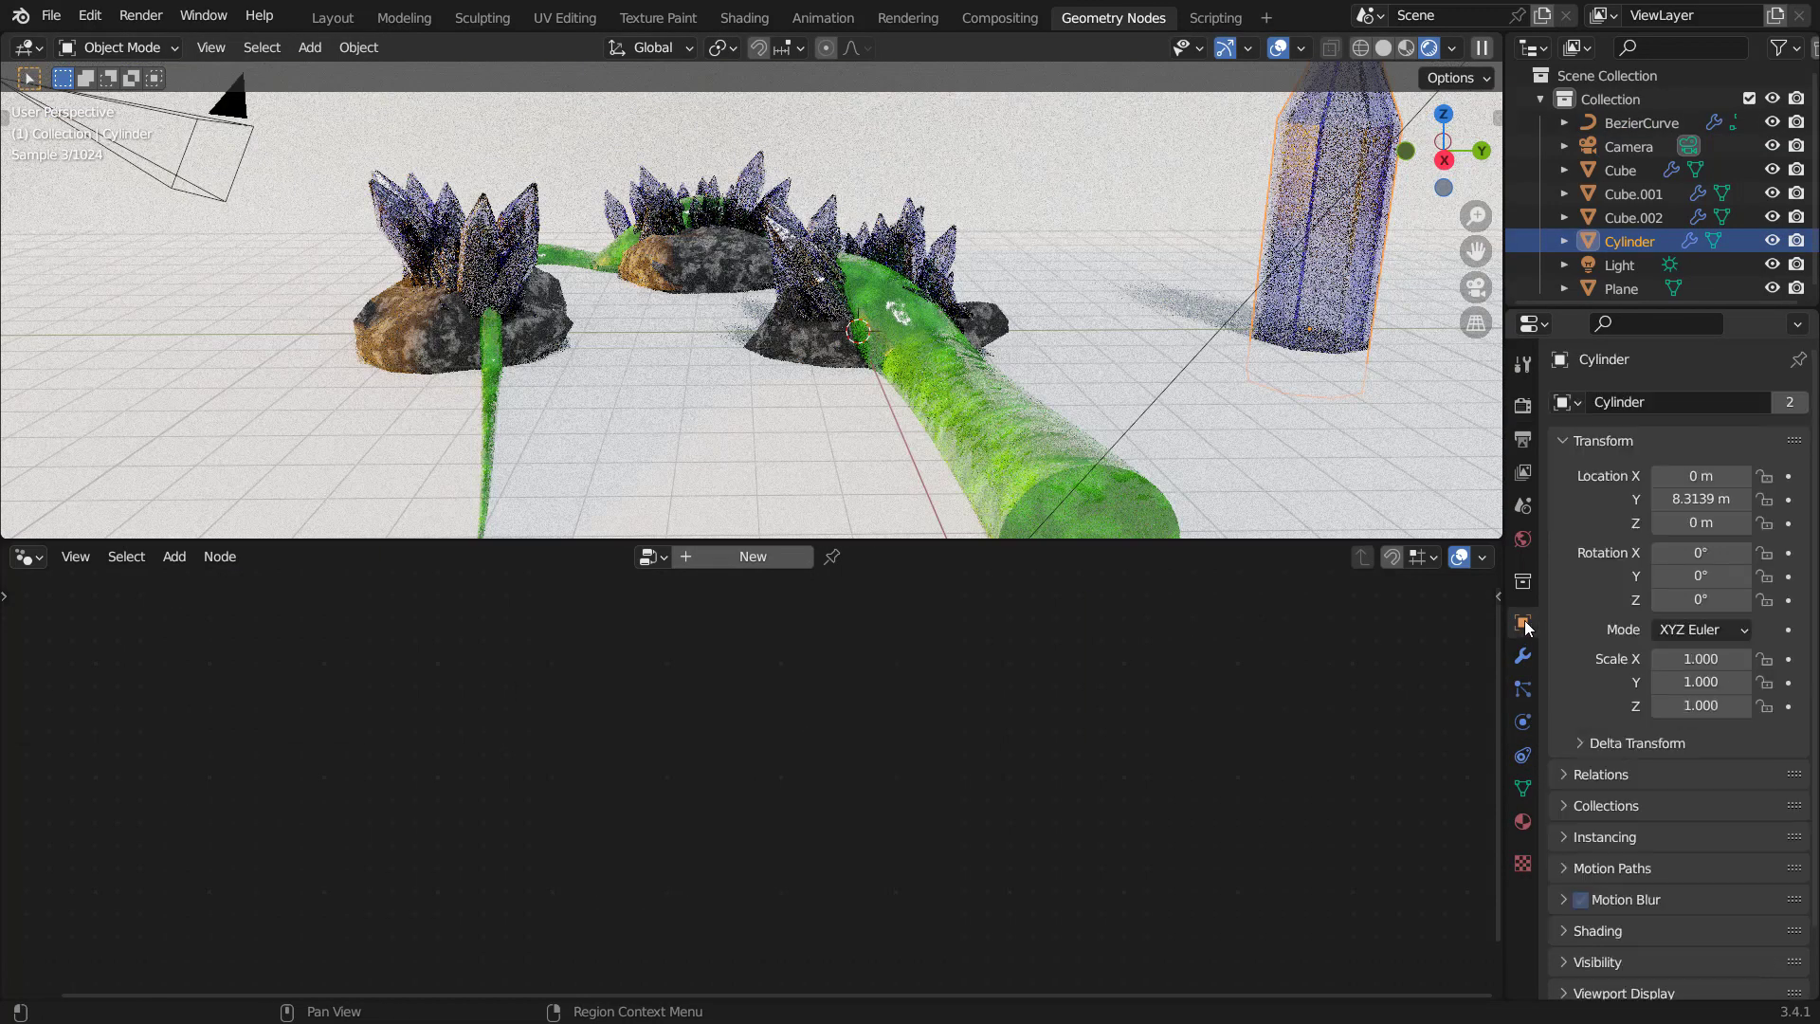
{"action": "scroll", "coordinate": [1633, 841], "scroll_direction": "down", "scroll_amount": 2}
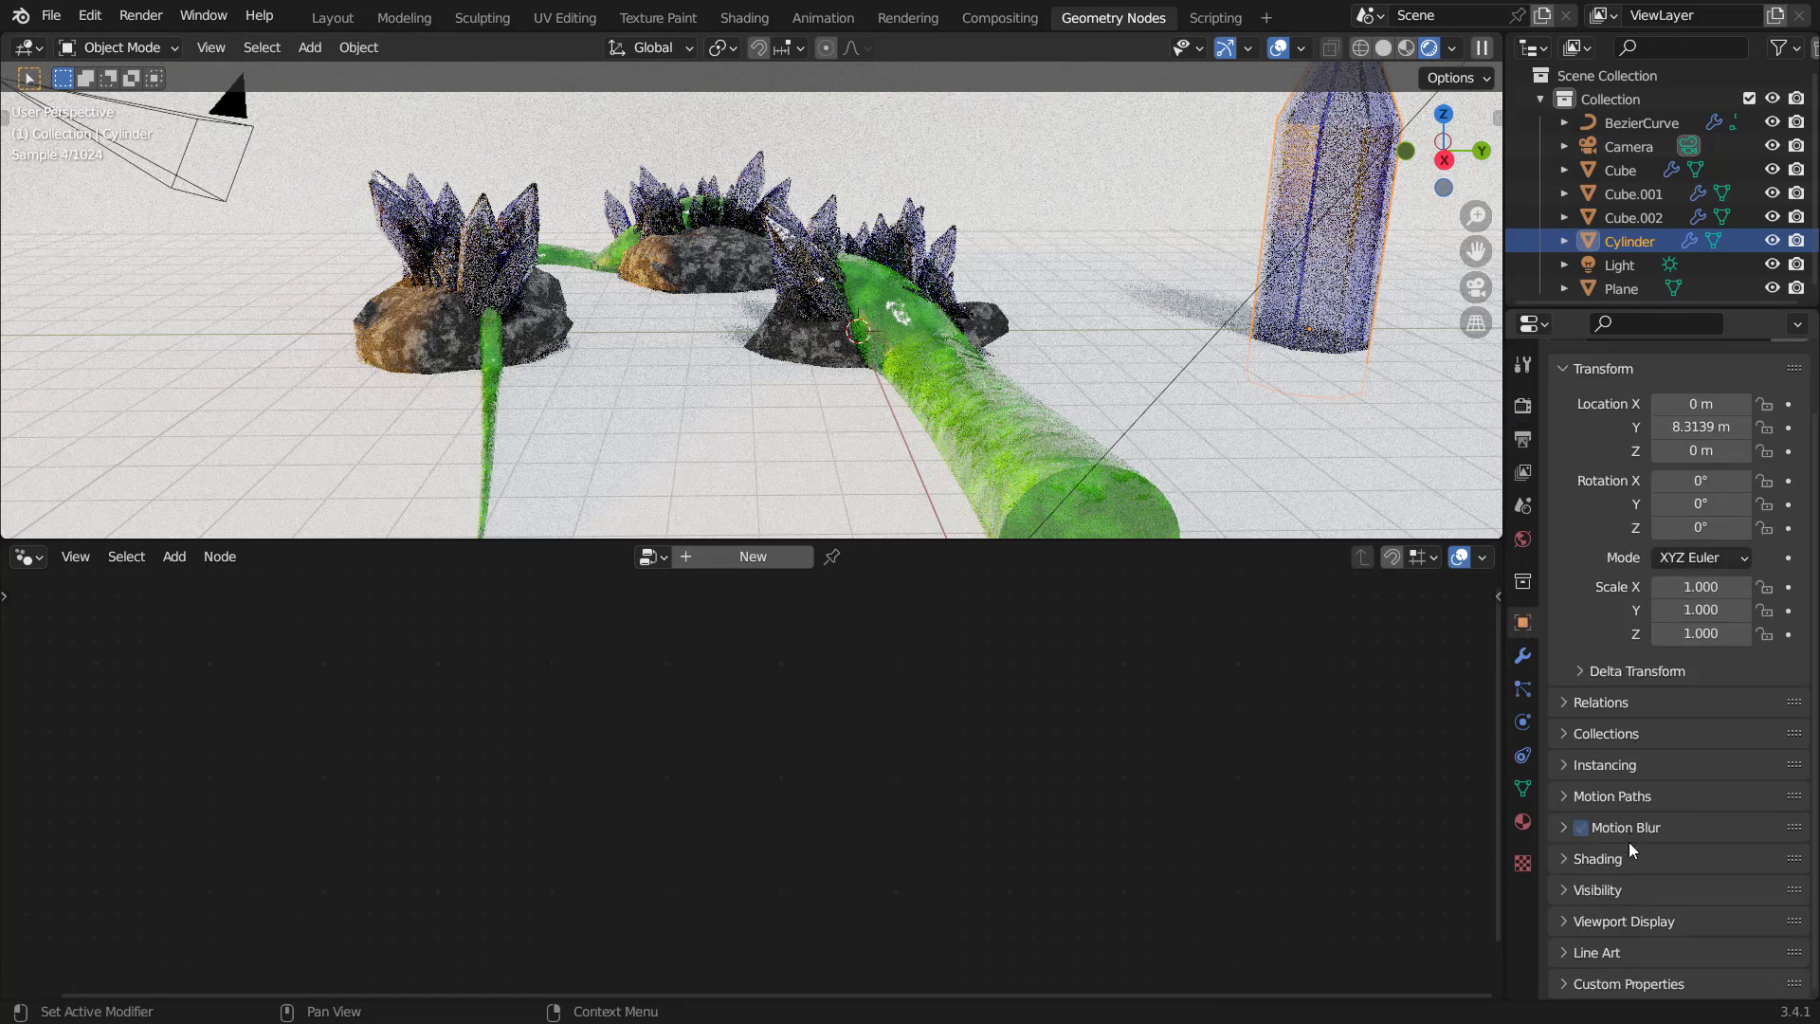
{"action": "left_click", "coordinate": [1600, 889]}
{"action": "scroll", "coordinate": [1631, 877], "scroll_direction": "down", "scroll_amount": 9}
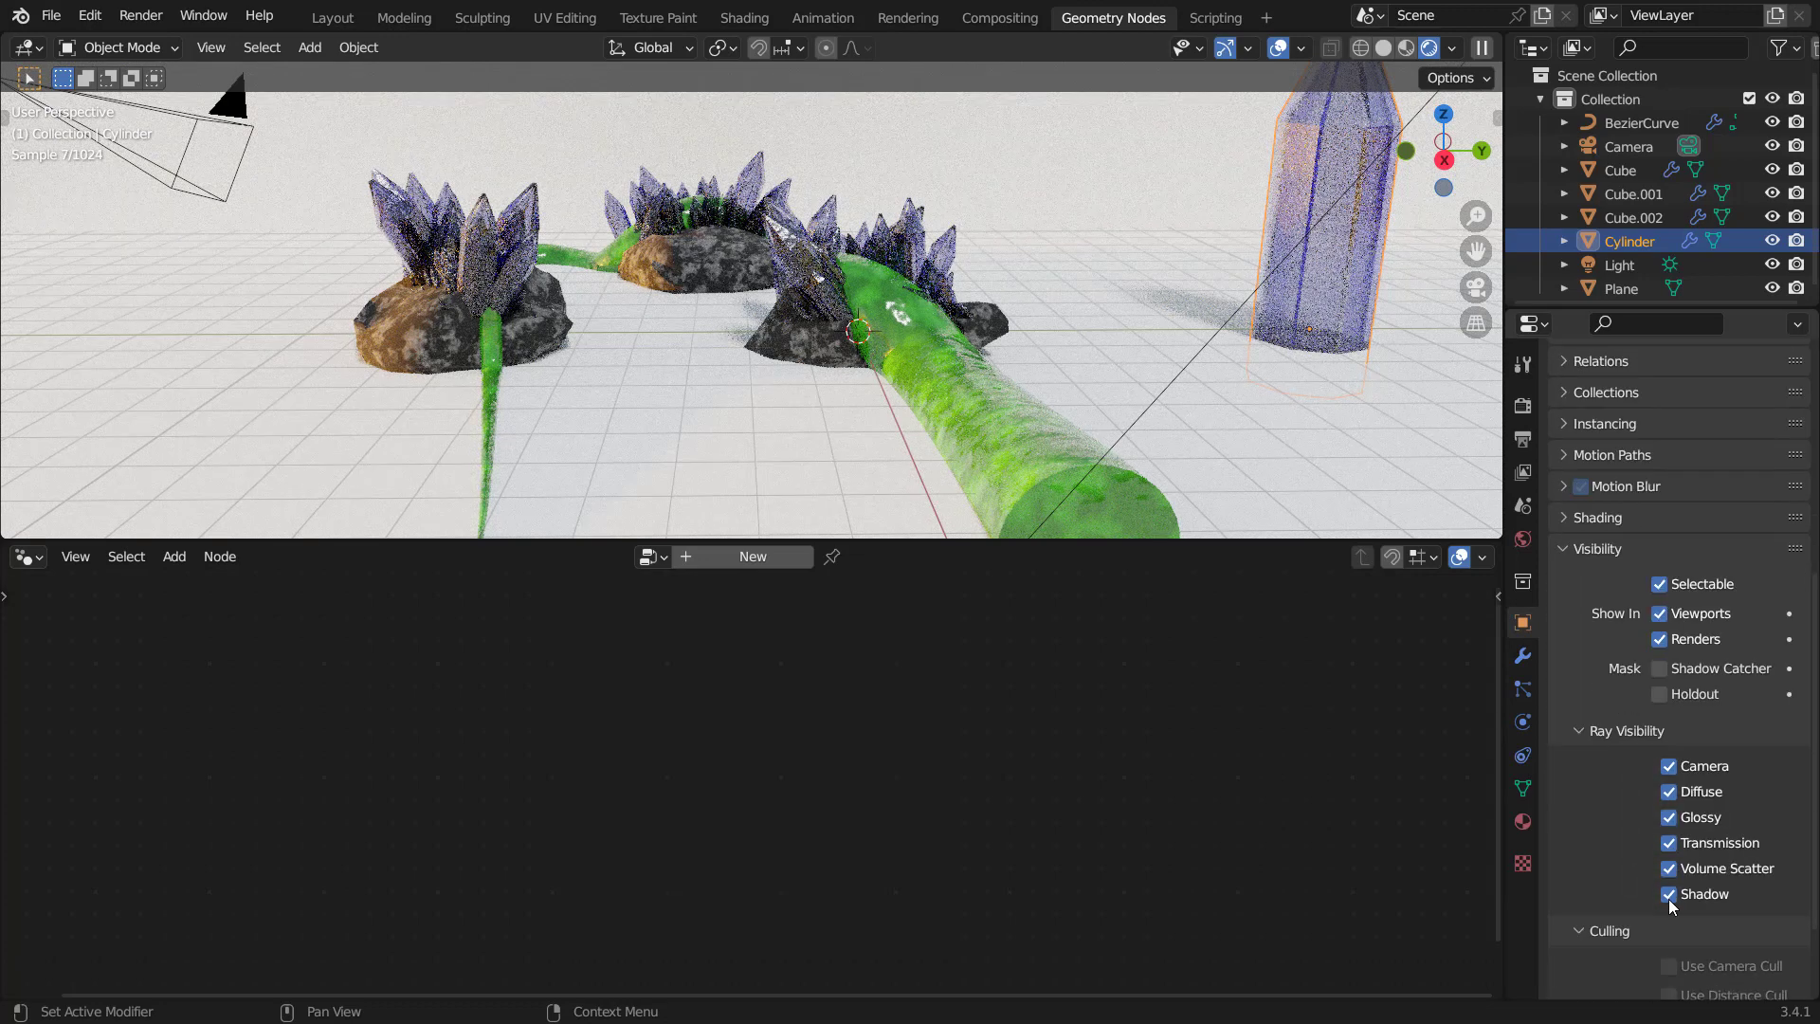
{"action": "left_click", "coordinate": [1669, 894]}
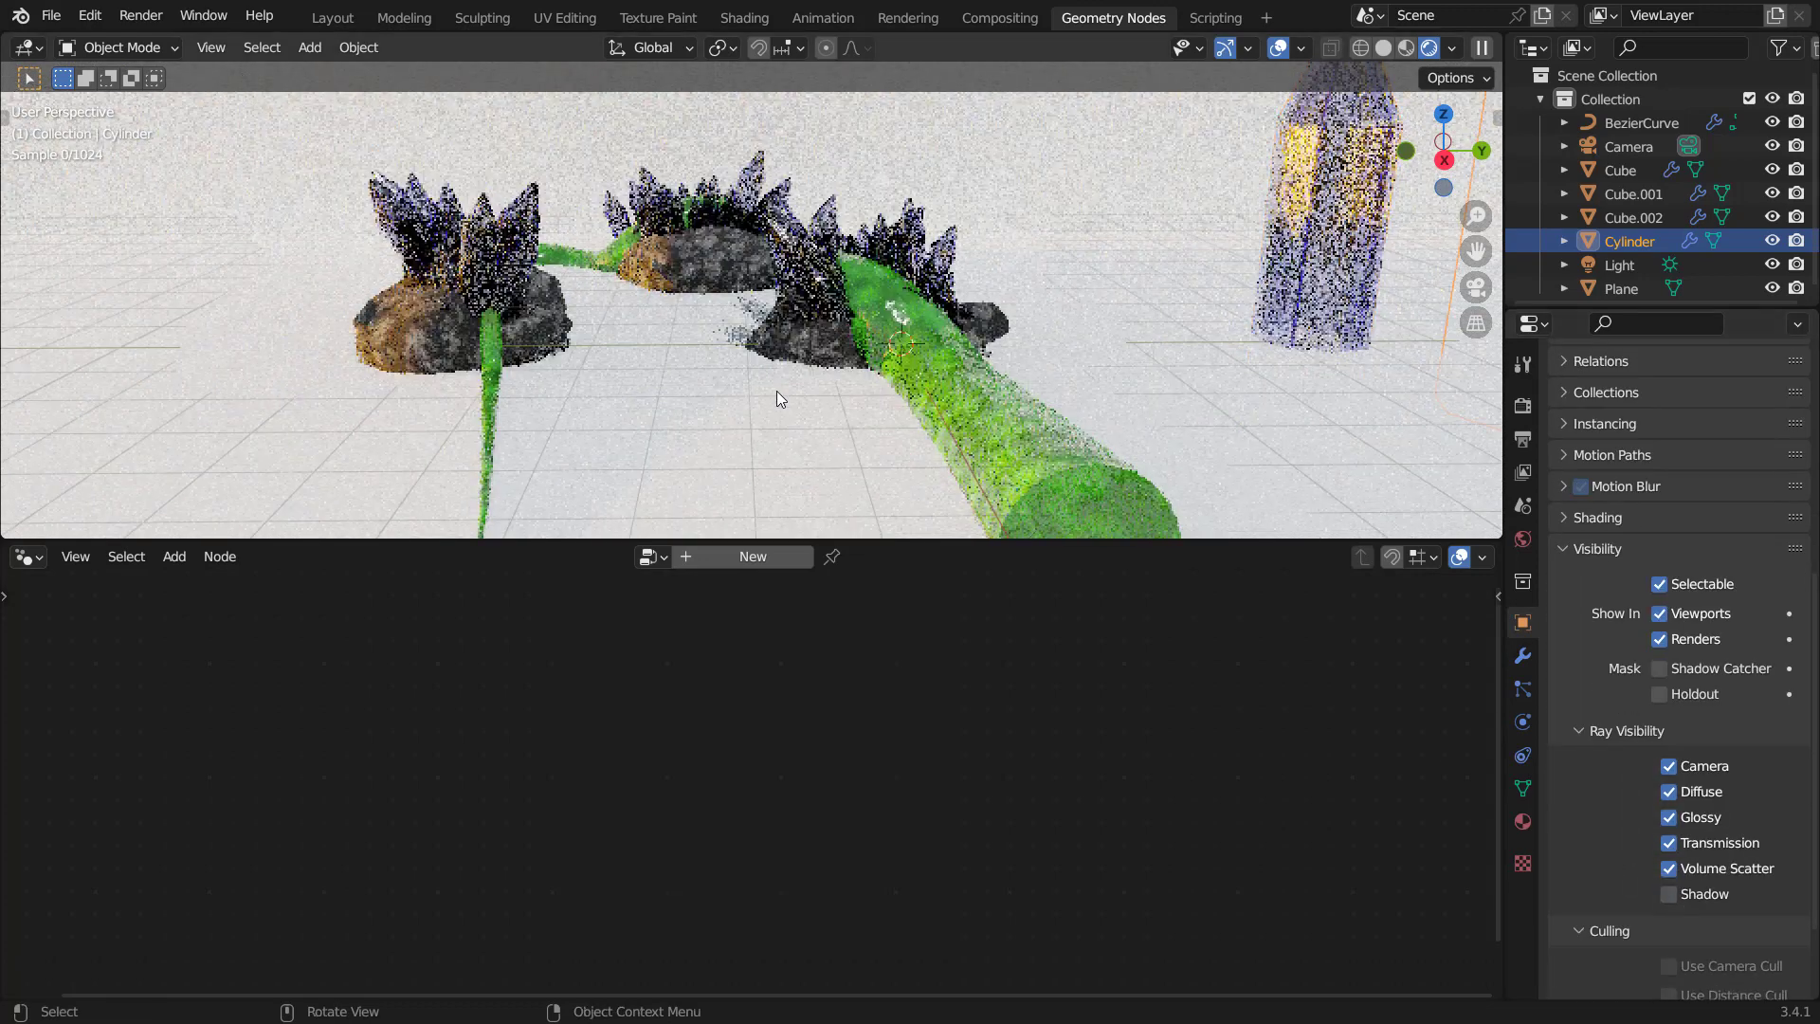
Enable As Instance on the Cylinder Object Info node in the rock's geometry nodes.
{"action": "scroll", "coordinate": [796, 375], "scroll_direction": "up", "scroll_amount": 2}
{"action": "left_click", "coordinate": [818, 357]}
{"action": "scroll", "coordinate": [568, 783], "scroll_direction": "down", "scroll_amount": 4}
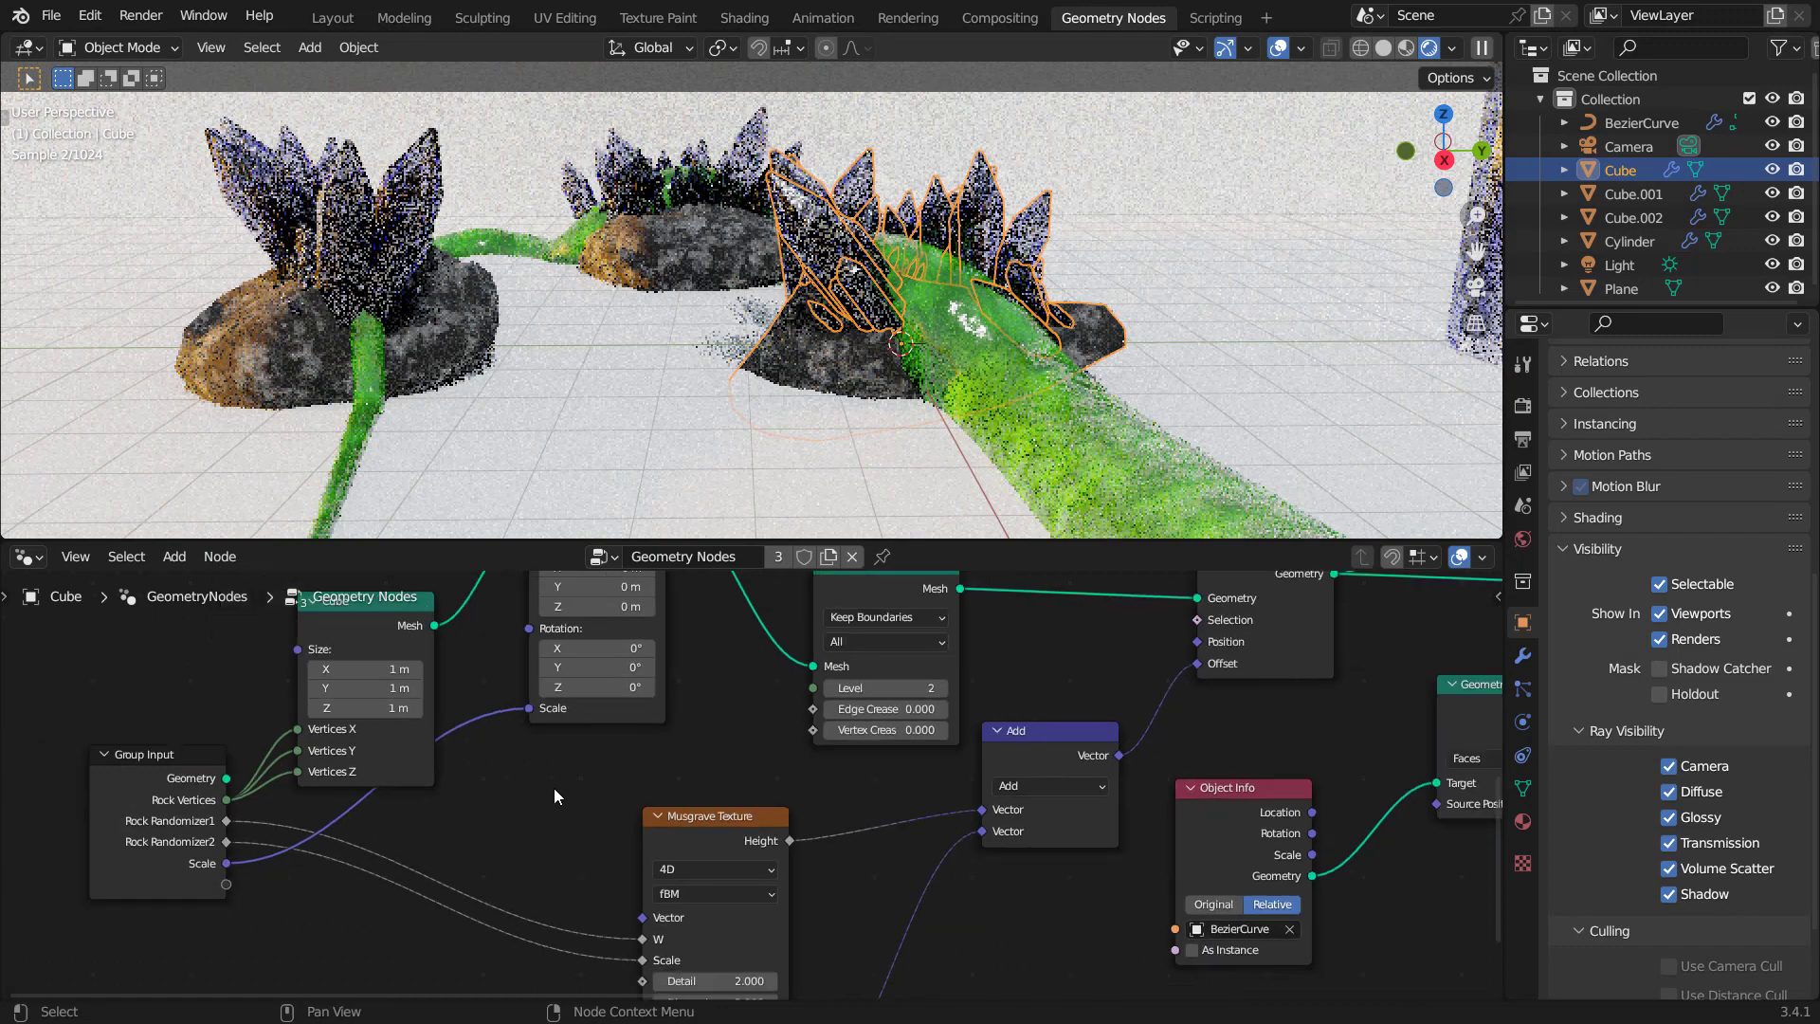
{"action": "middle_click_drag", "start_coordinate": [823, 766], "coordinate": [468, 870]}
{"action": "middle_click_drag", "start_coordinate": [1142, 598], "coordinate": [930, 864]}
{"action": "scroll", "coordinate": [926, 794], "scroll_direction": "up", "scroll_amount": 1}
{"action": "scroll", "coordinate": [815, 792], "scroll_direction": "up", "scroll_amount": 4}
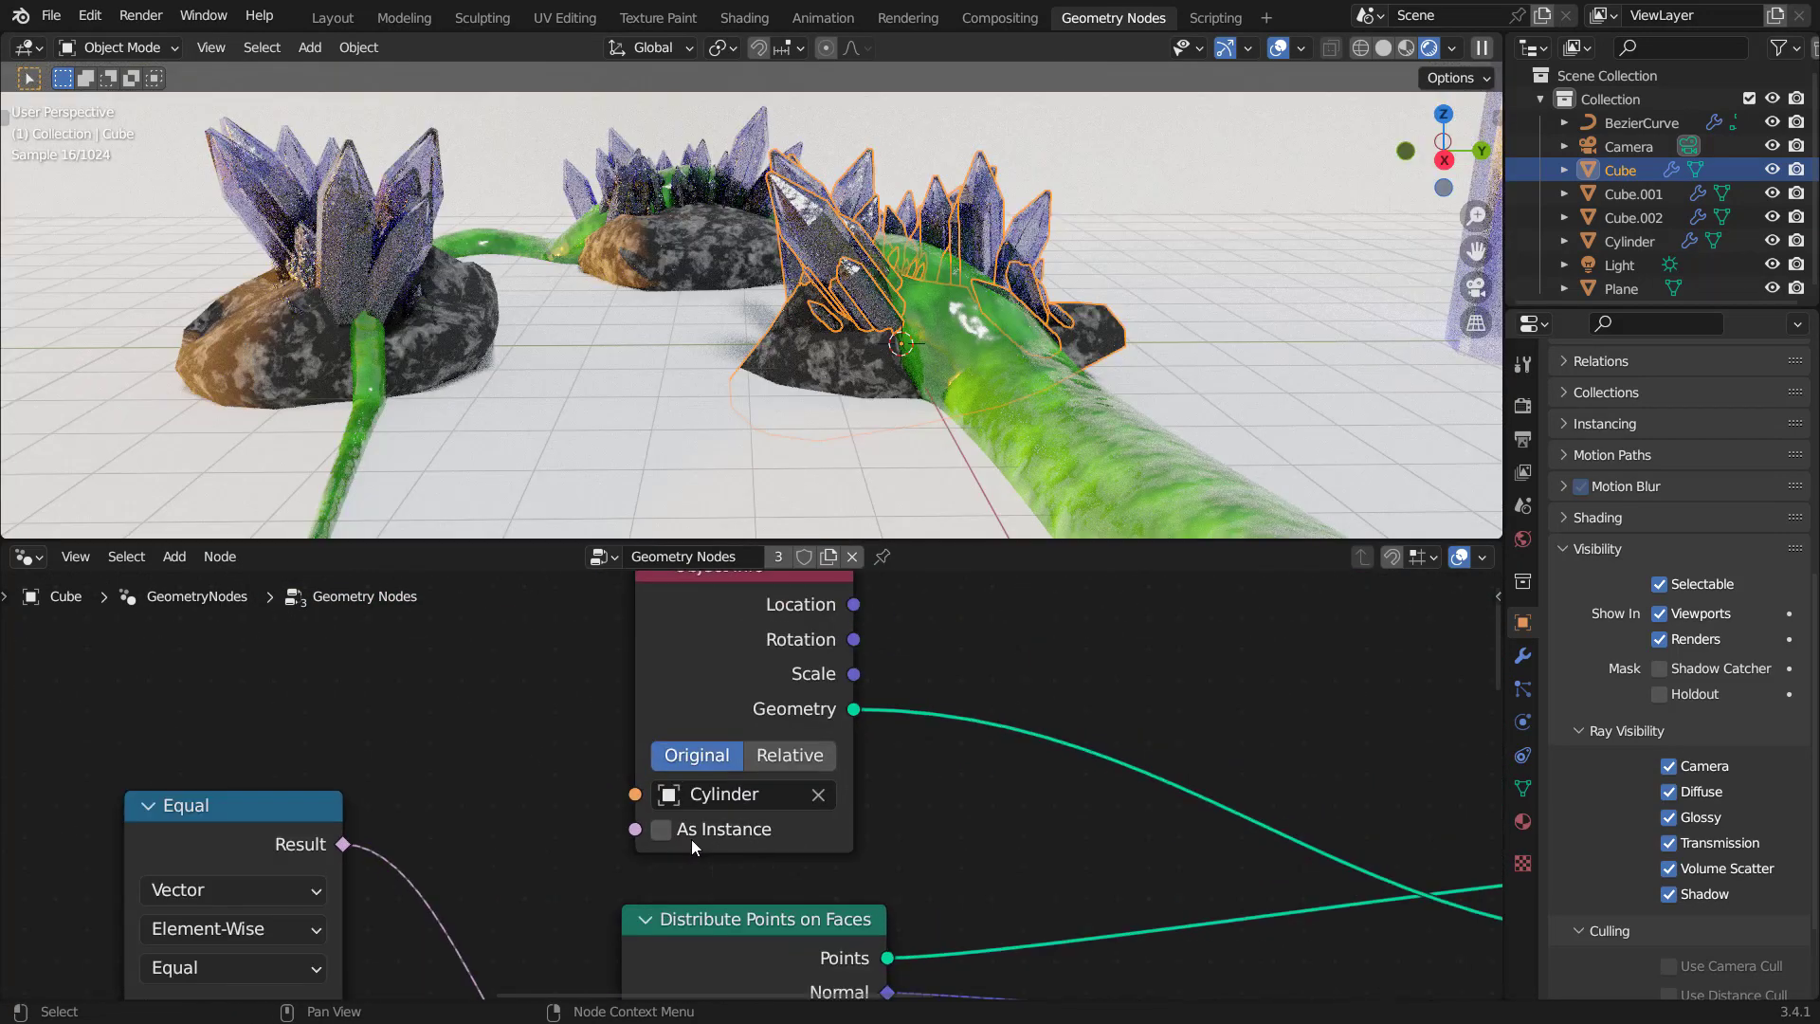
{"action": "left_click", "coordinate": [662, 829]}
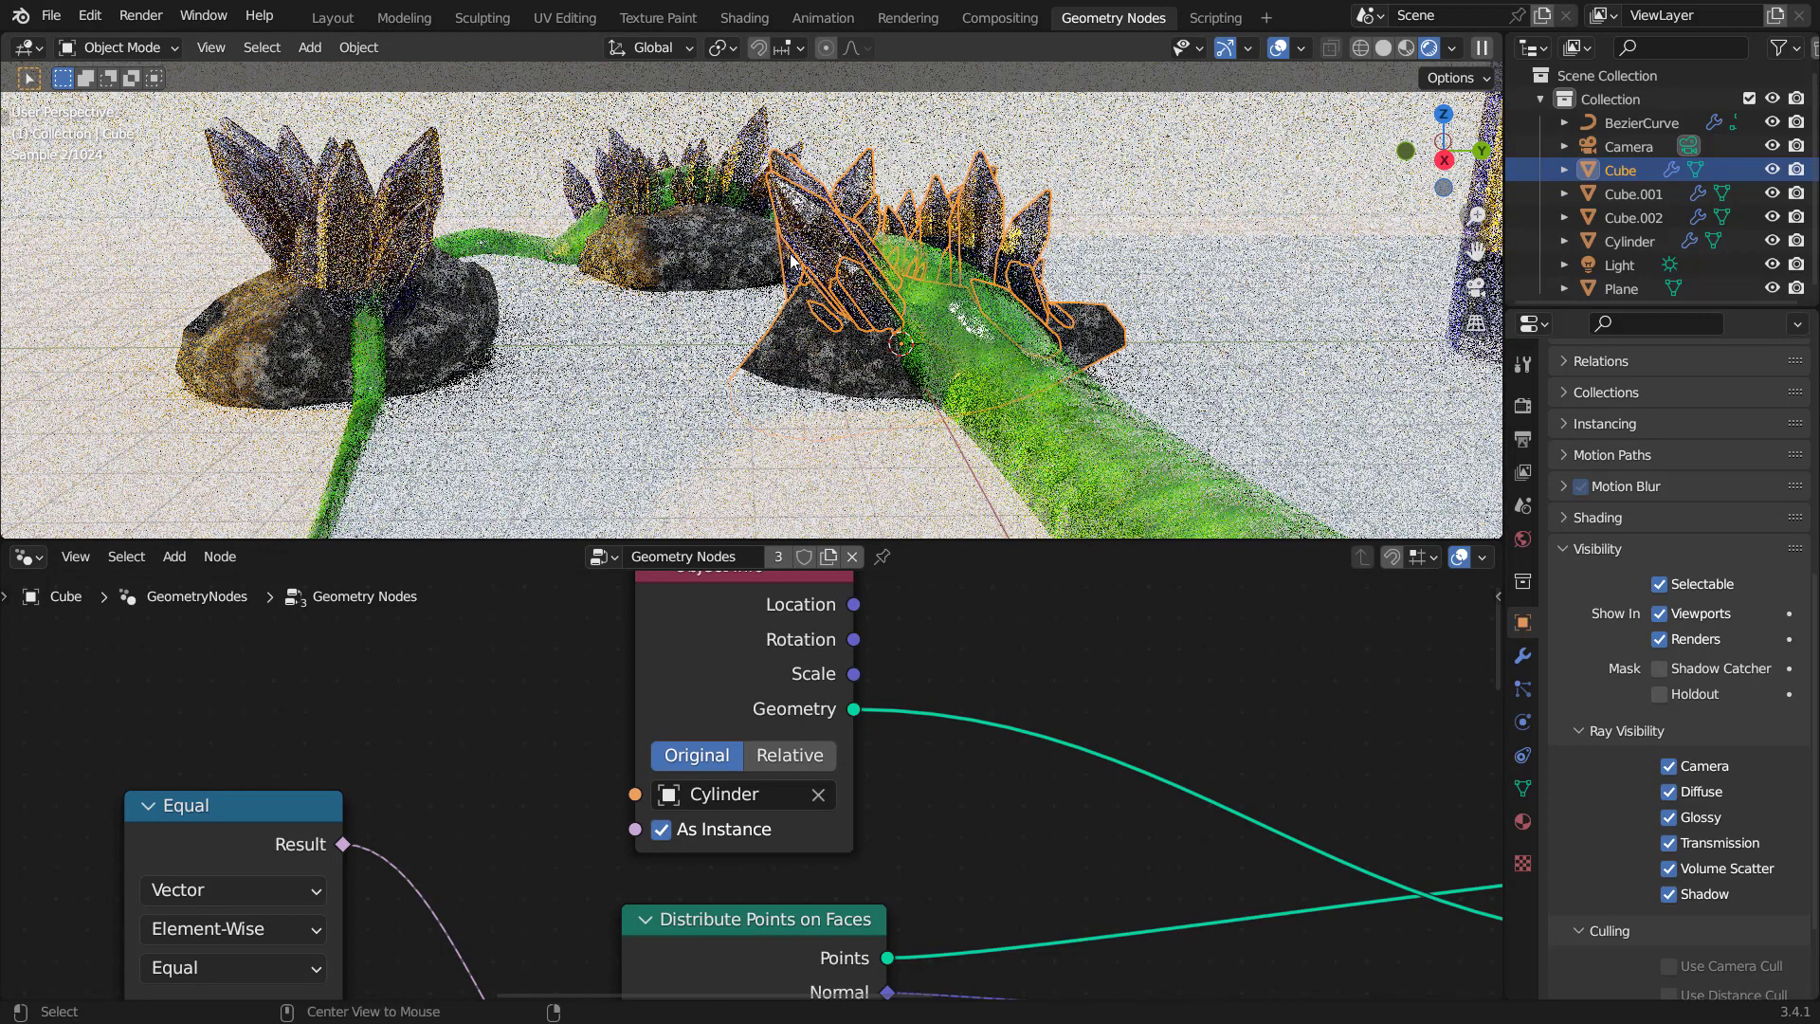
{"action": "key", "text": "alt+a"}
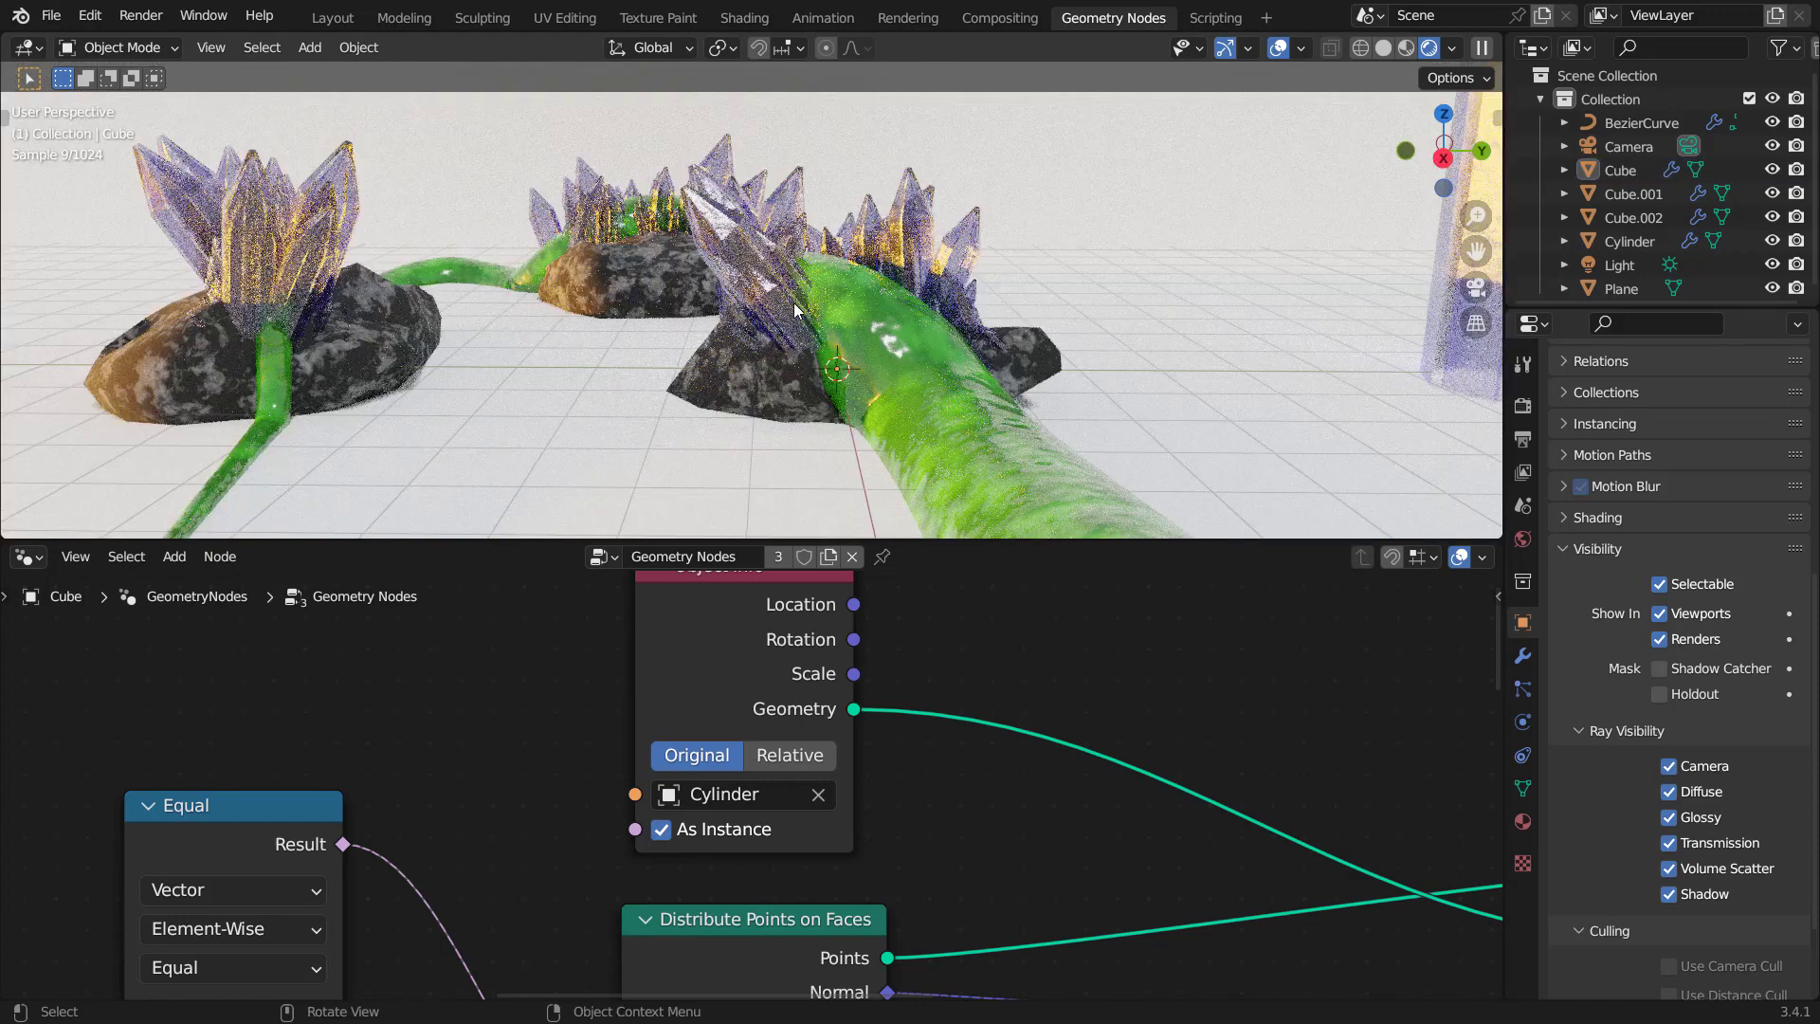
{"action": "middle_click_drag", "start_coordinate": [789, 304], "coordinate": [749, 354]}
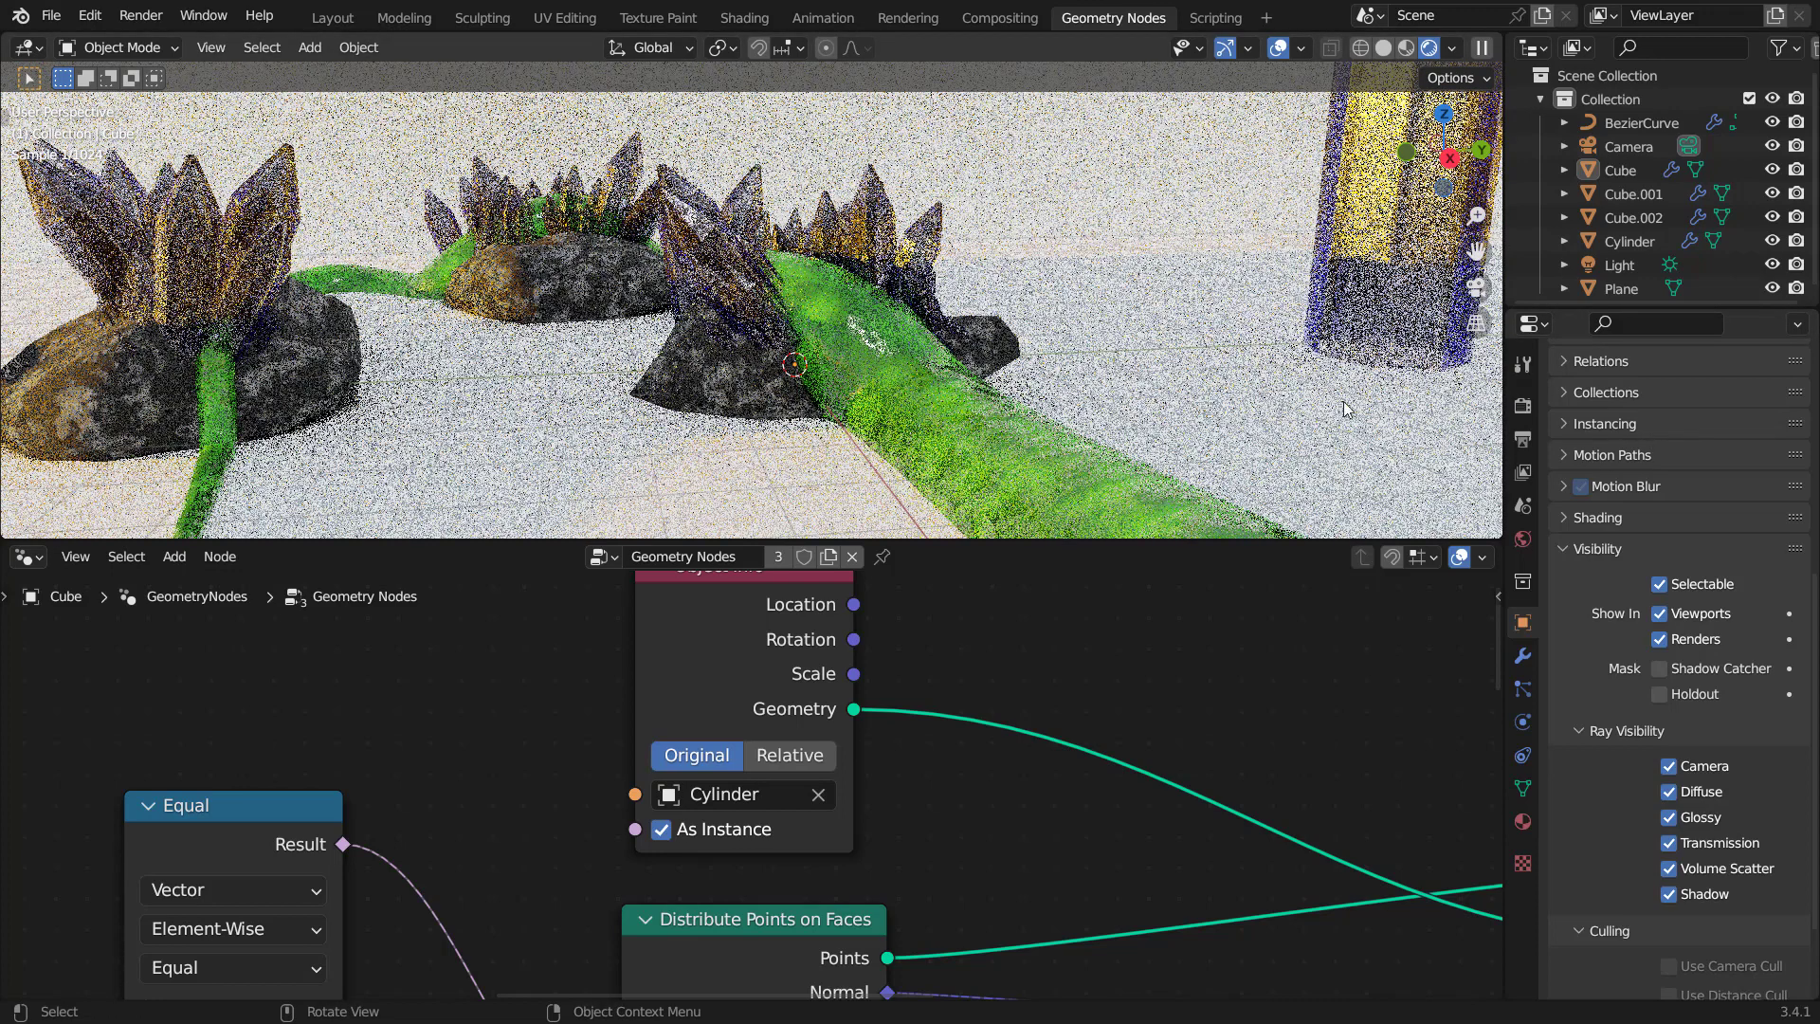
Switch the scene's render engine to Eevee.
{"action": "scroll", "coordinate": [1627, 517], "scroll_direction": "up", "scroll_amount": 10}
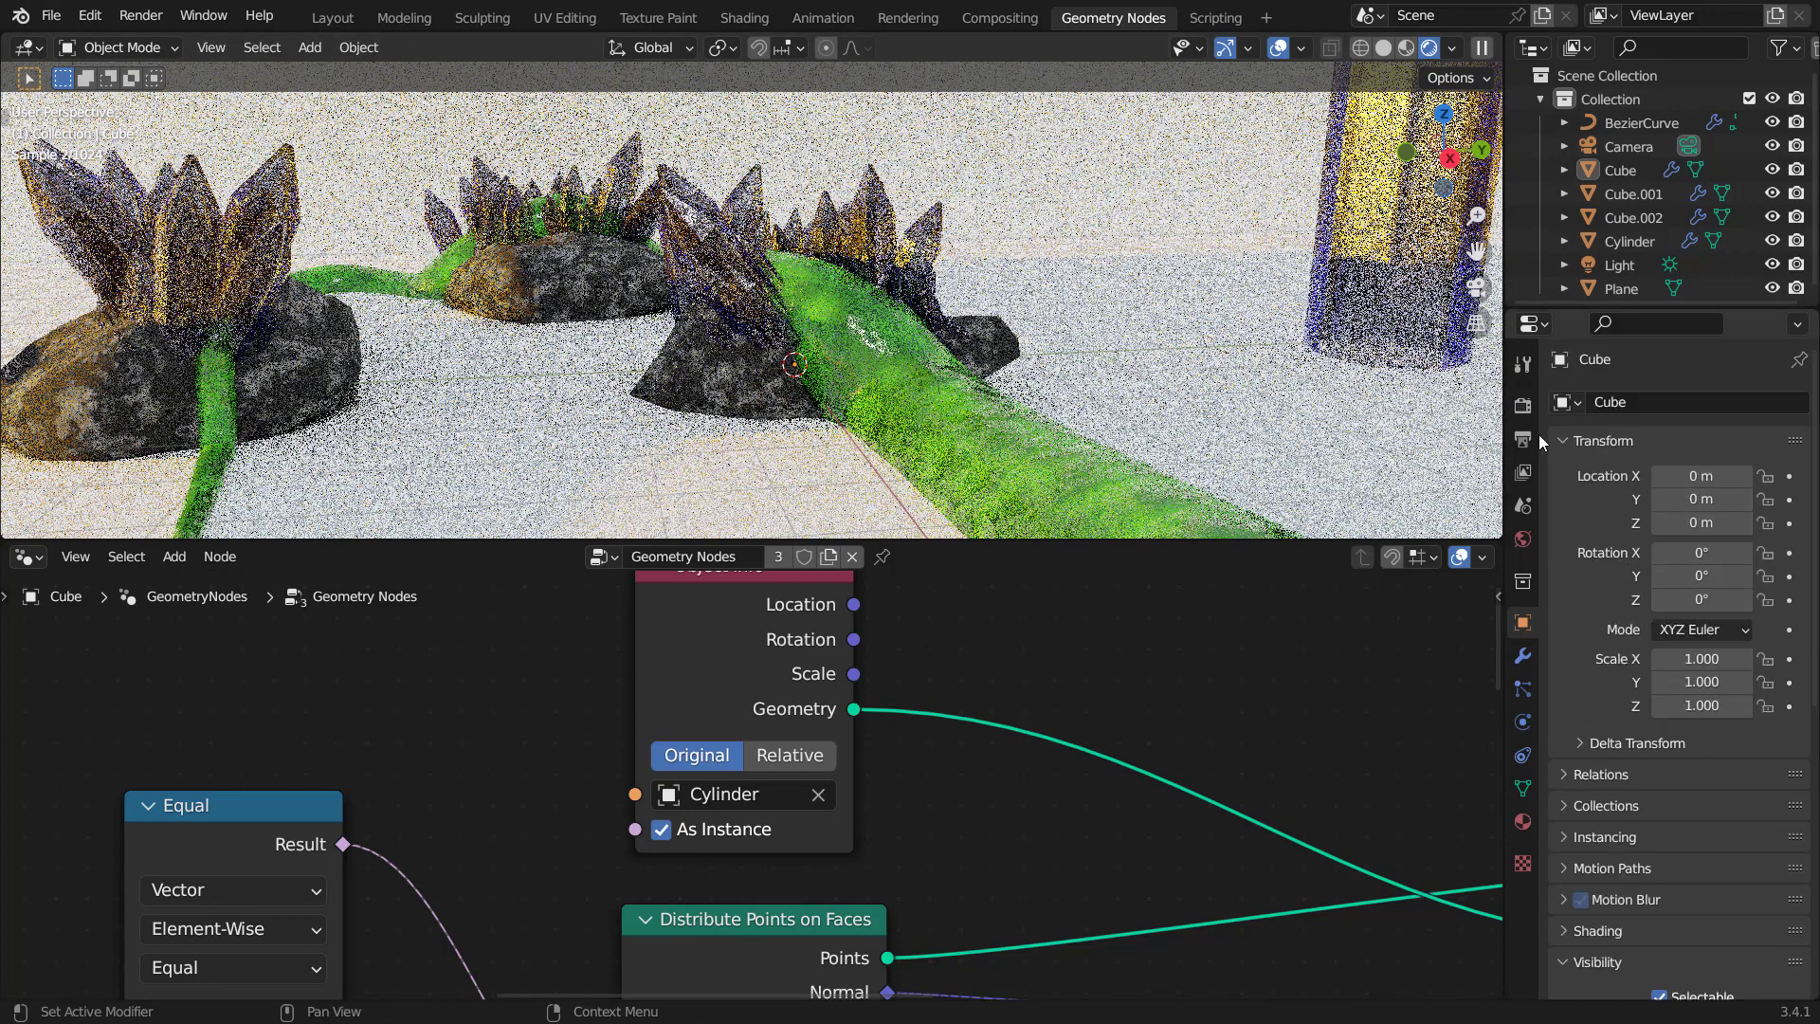
{"action": "left_click", "coordinate": [1523, 406]}
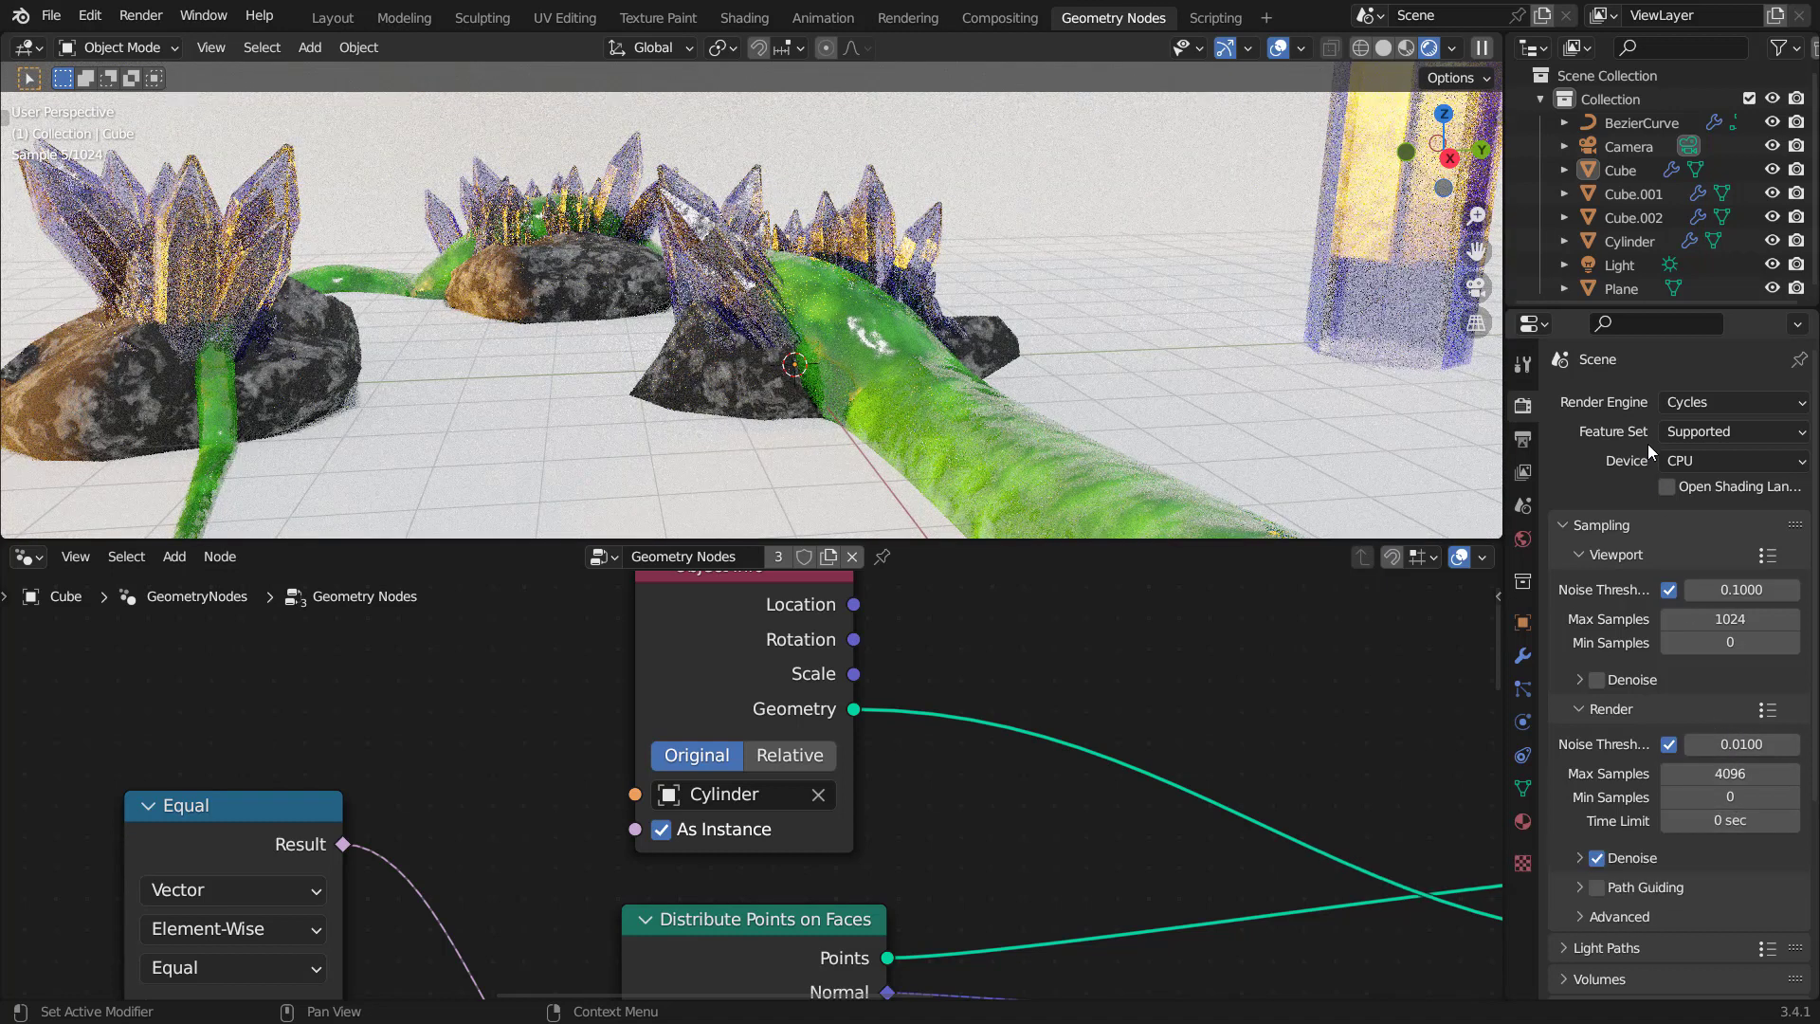
{"action": "left_click", "coordinate": [1693, 405]}
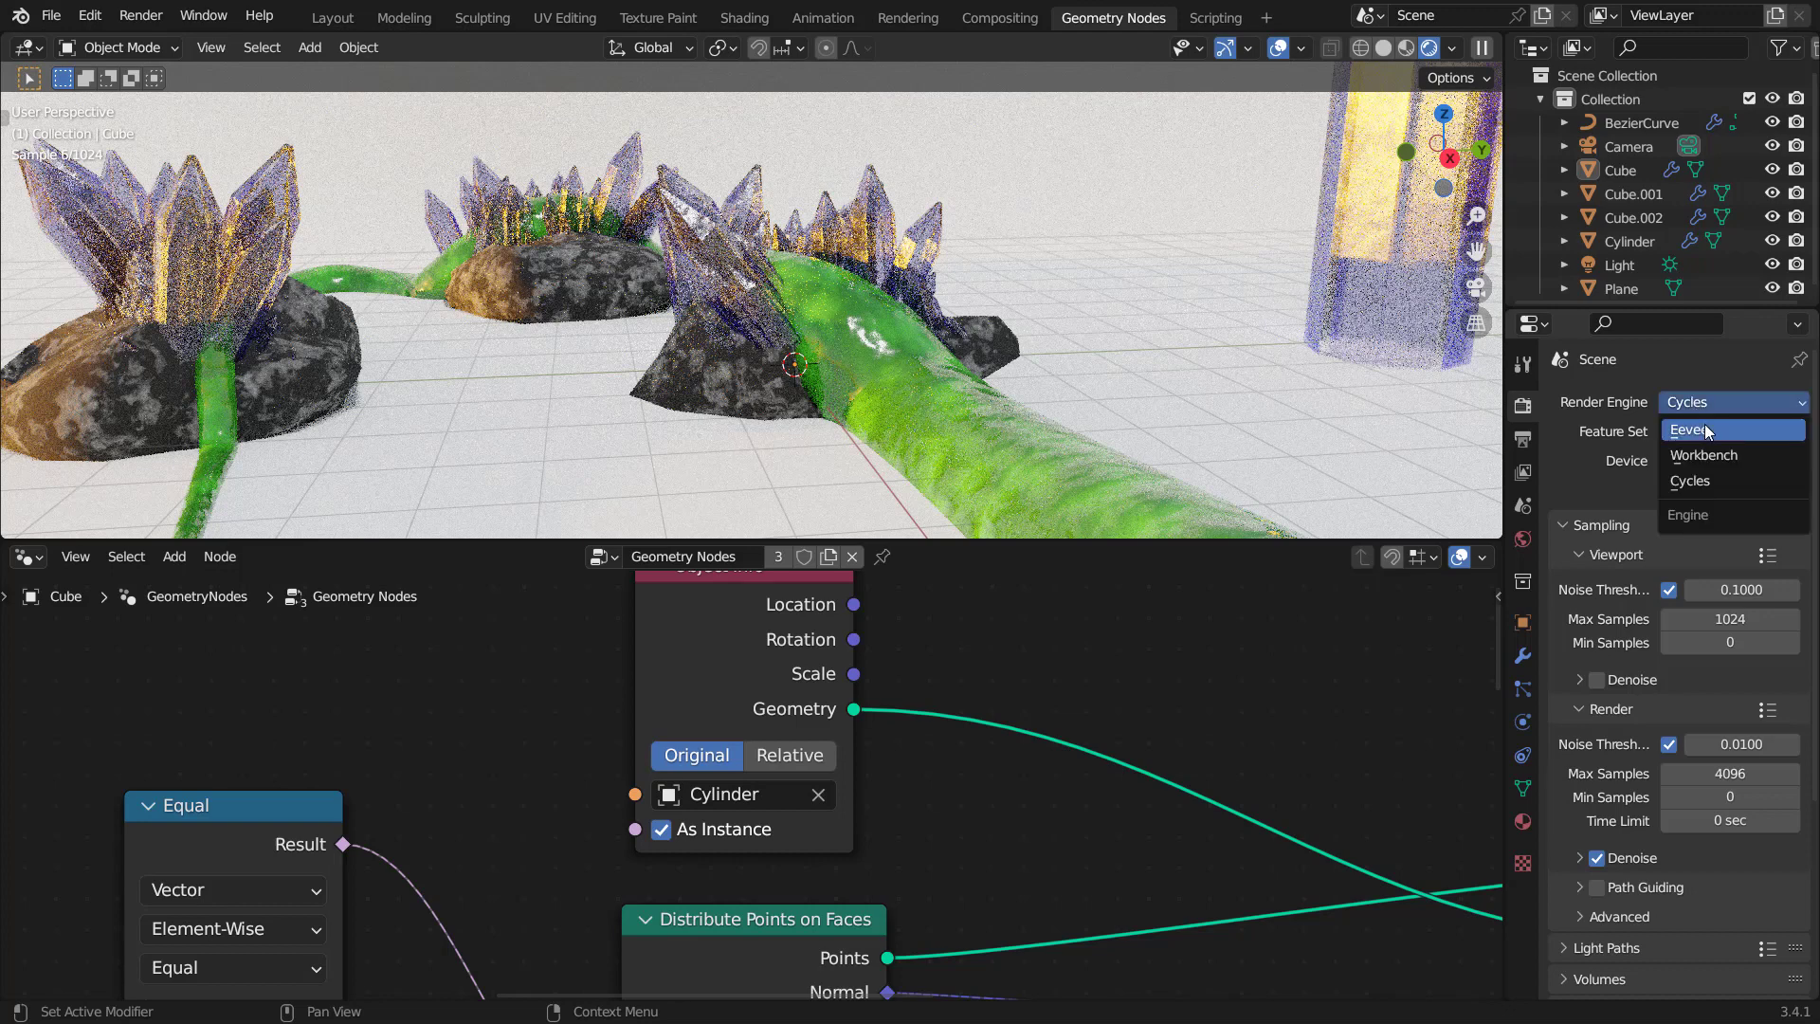
{"action": "left_click", "coordinate": [1707, 433]}
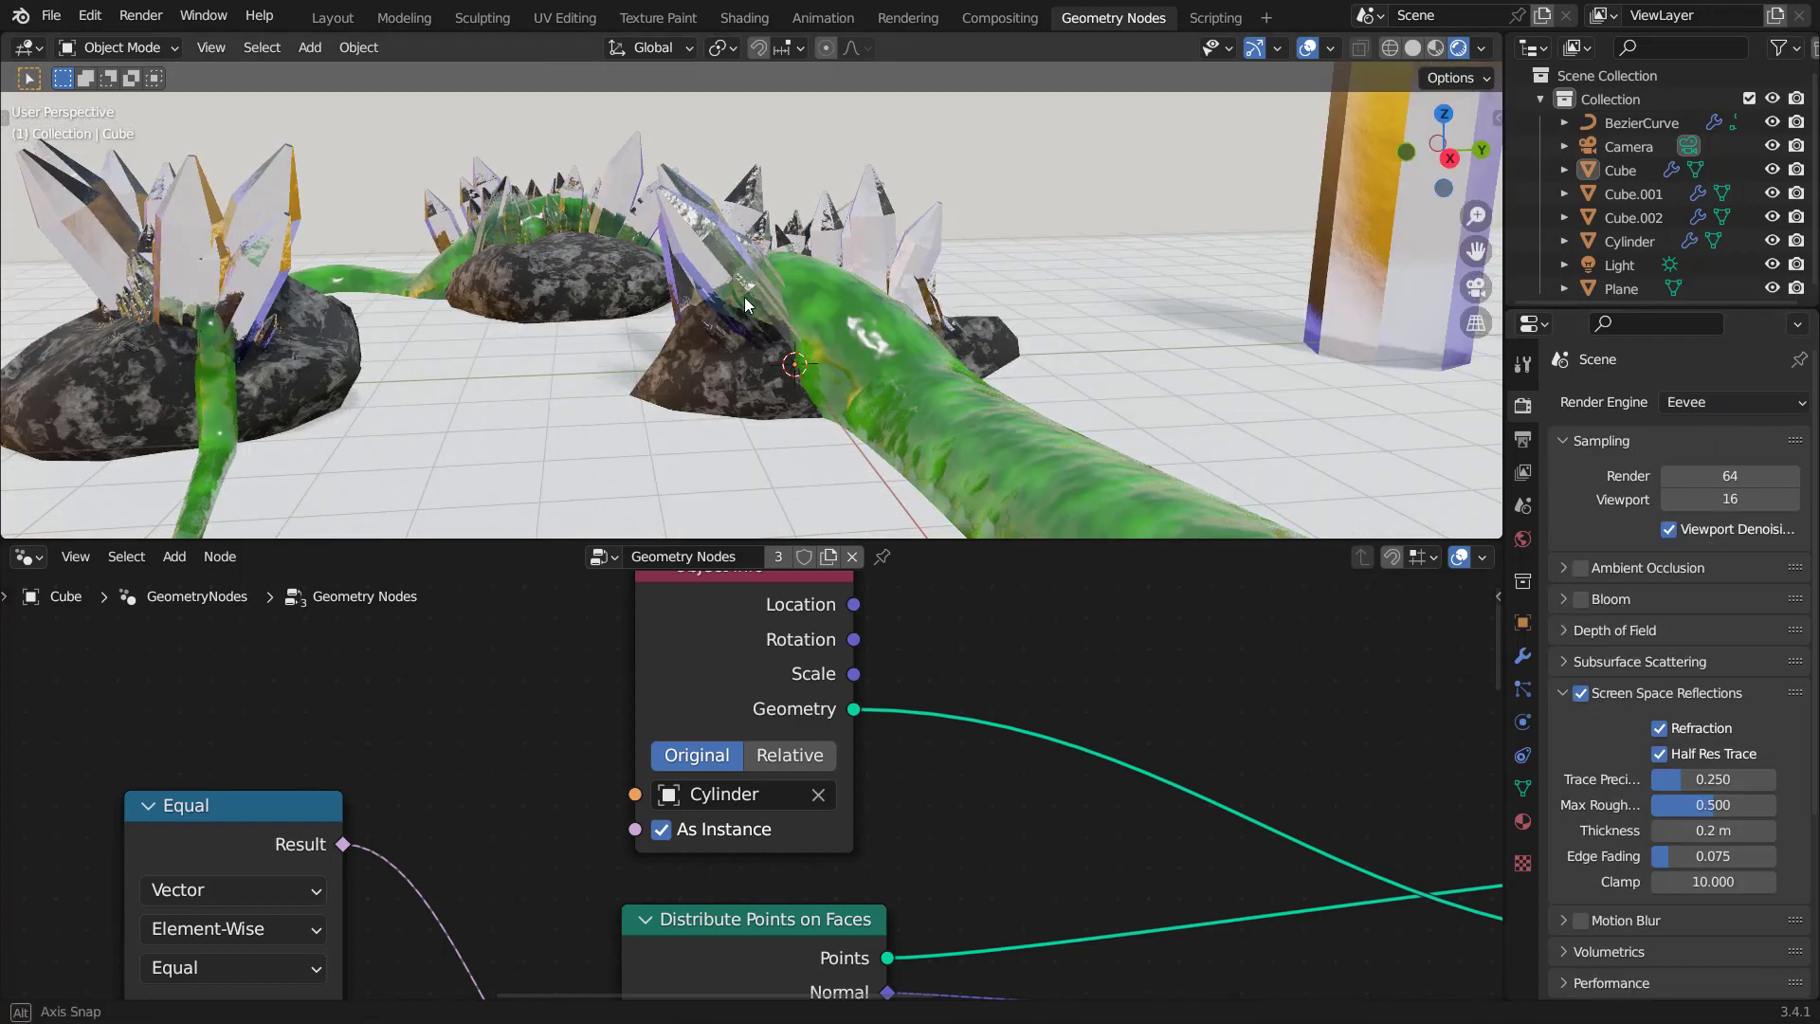
{"action": "middle_click_drag", "start_coordinate": [744, 298], "coordinate": [736, 298]}
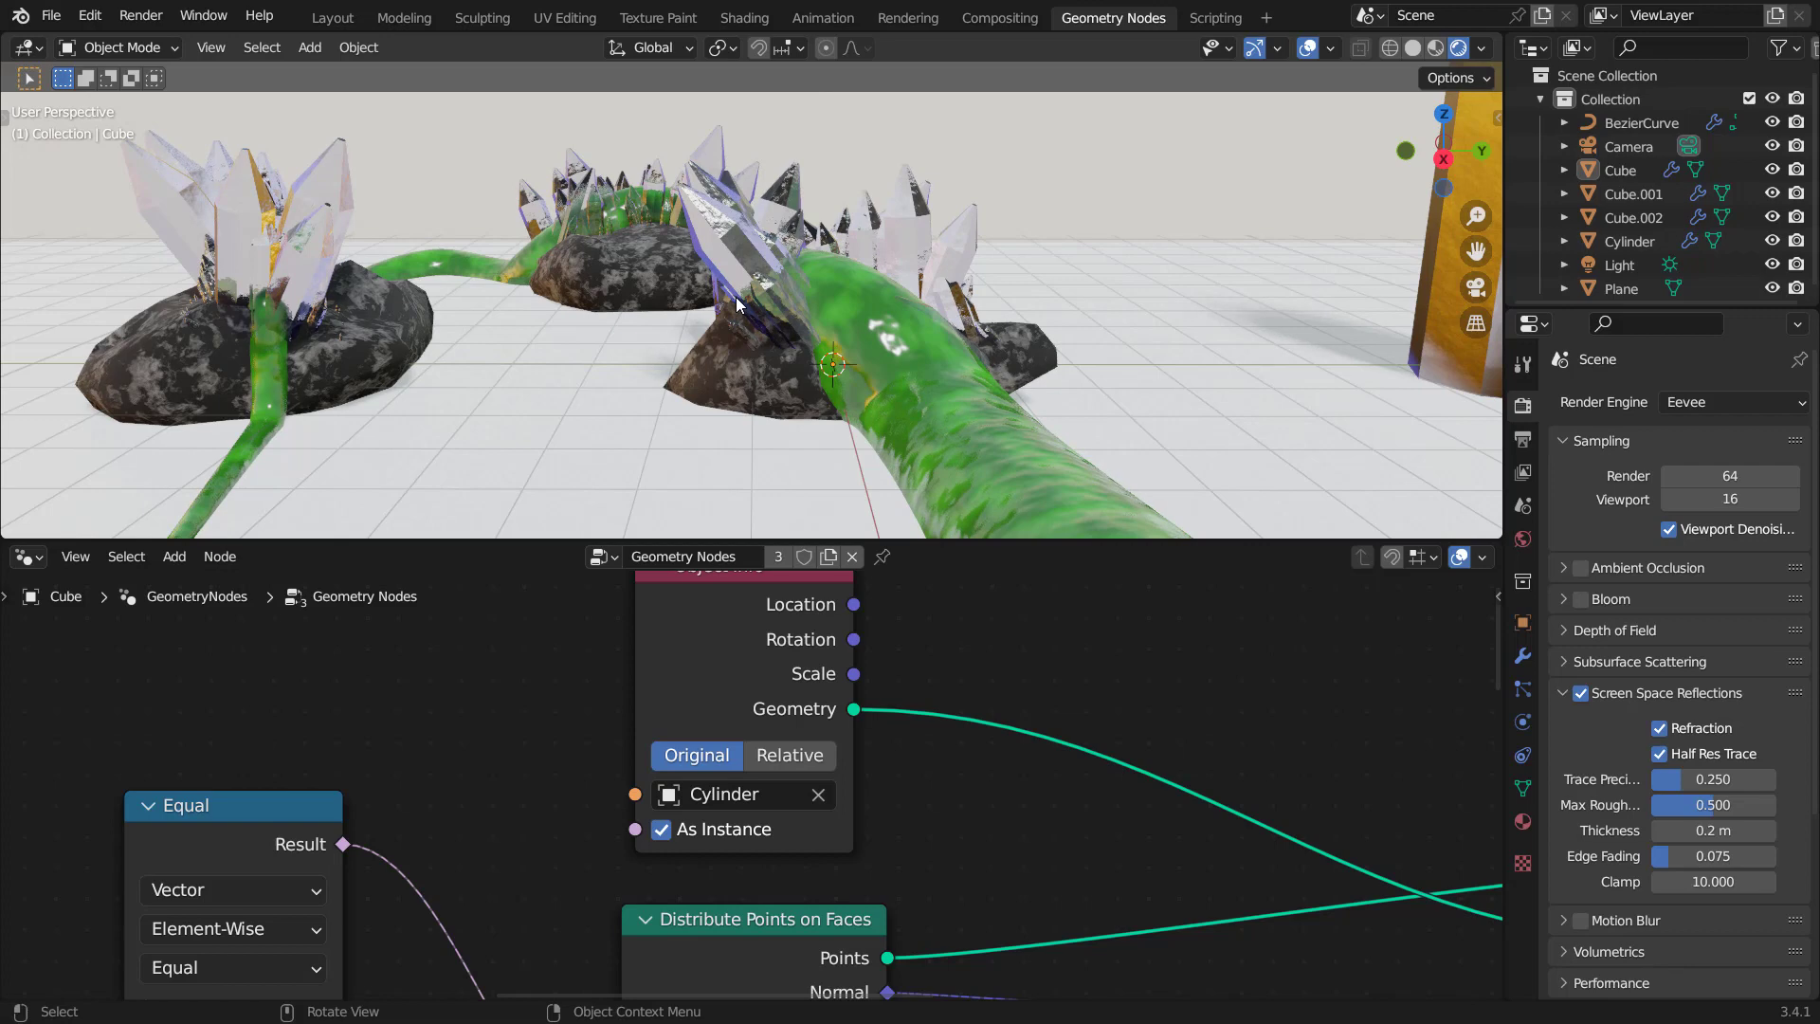
{"action": "middle_click_drag", "start_coordinate": [749, 304], "coordinate": [752, 283]}
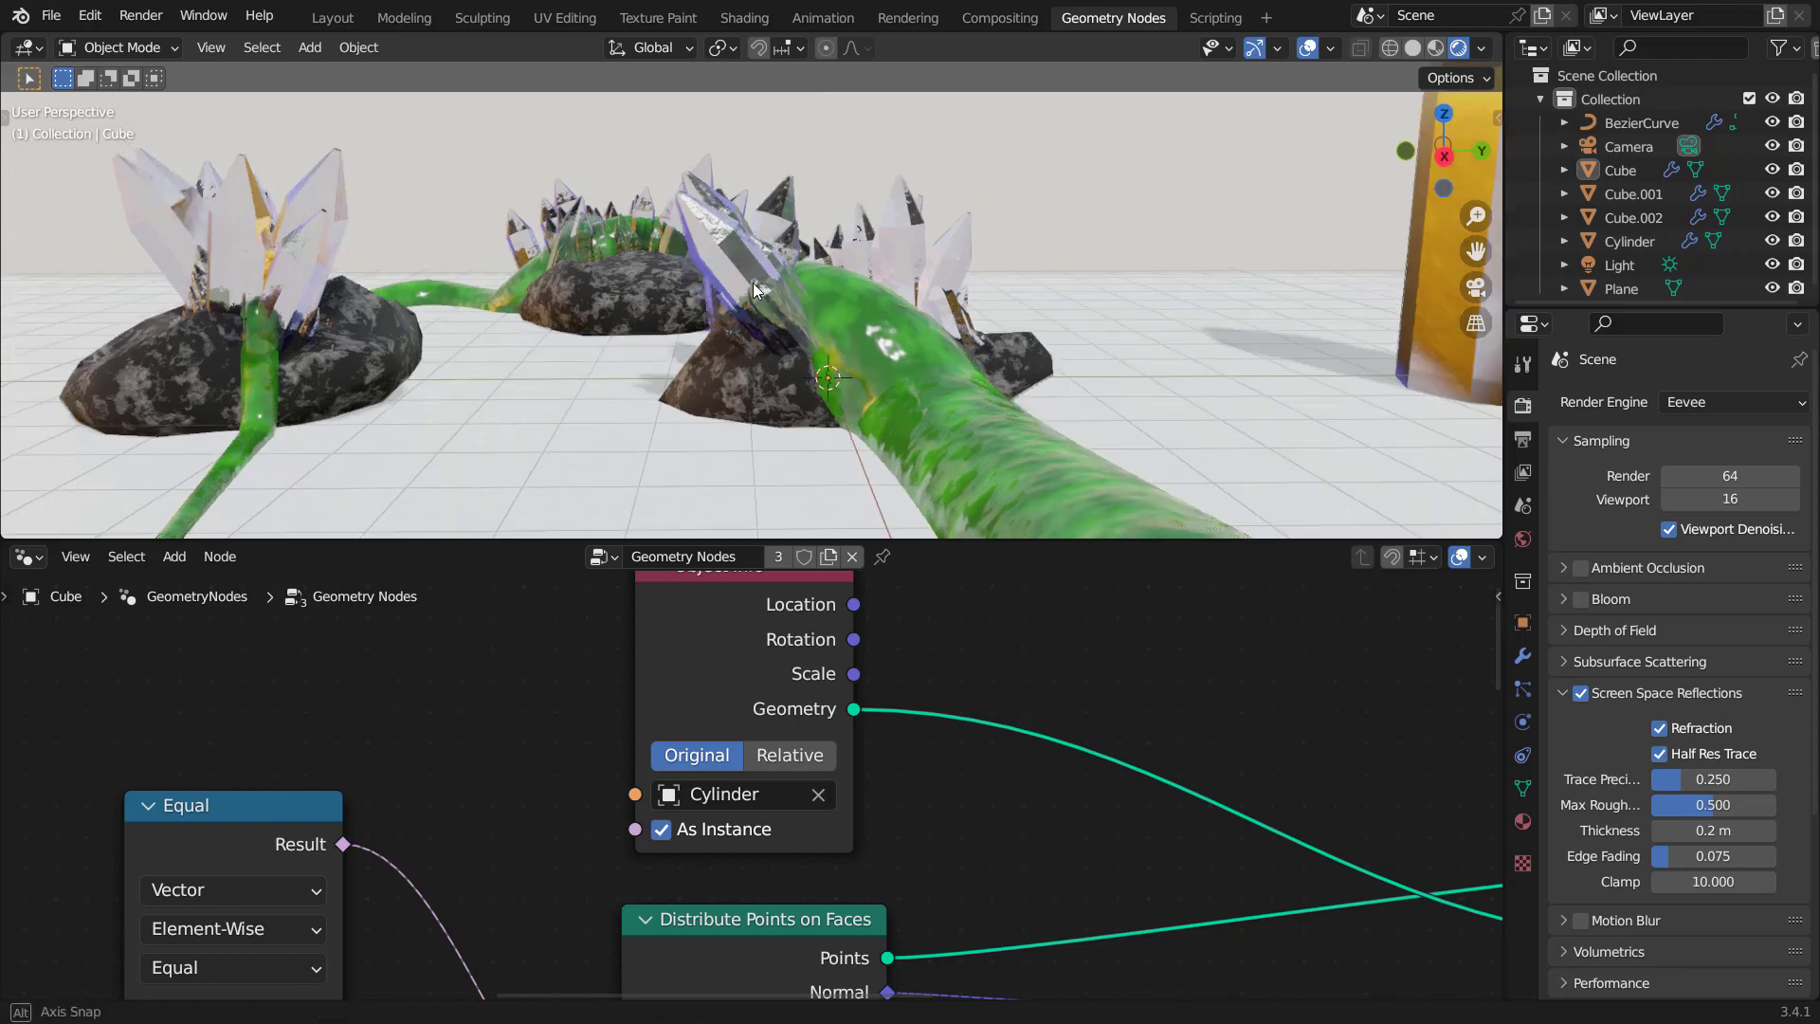
Look through the camera and move it along its local Z axis, closer to the crystal rocks.
{"action": "key", "text": "KP_3"}
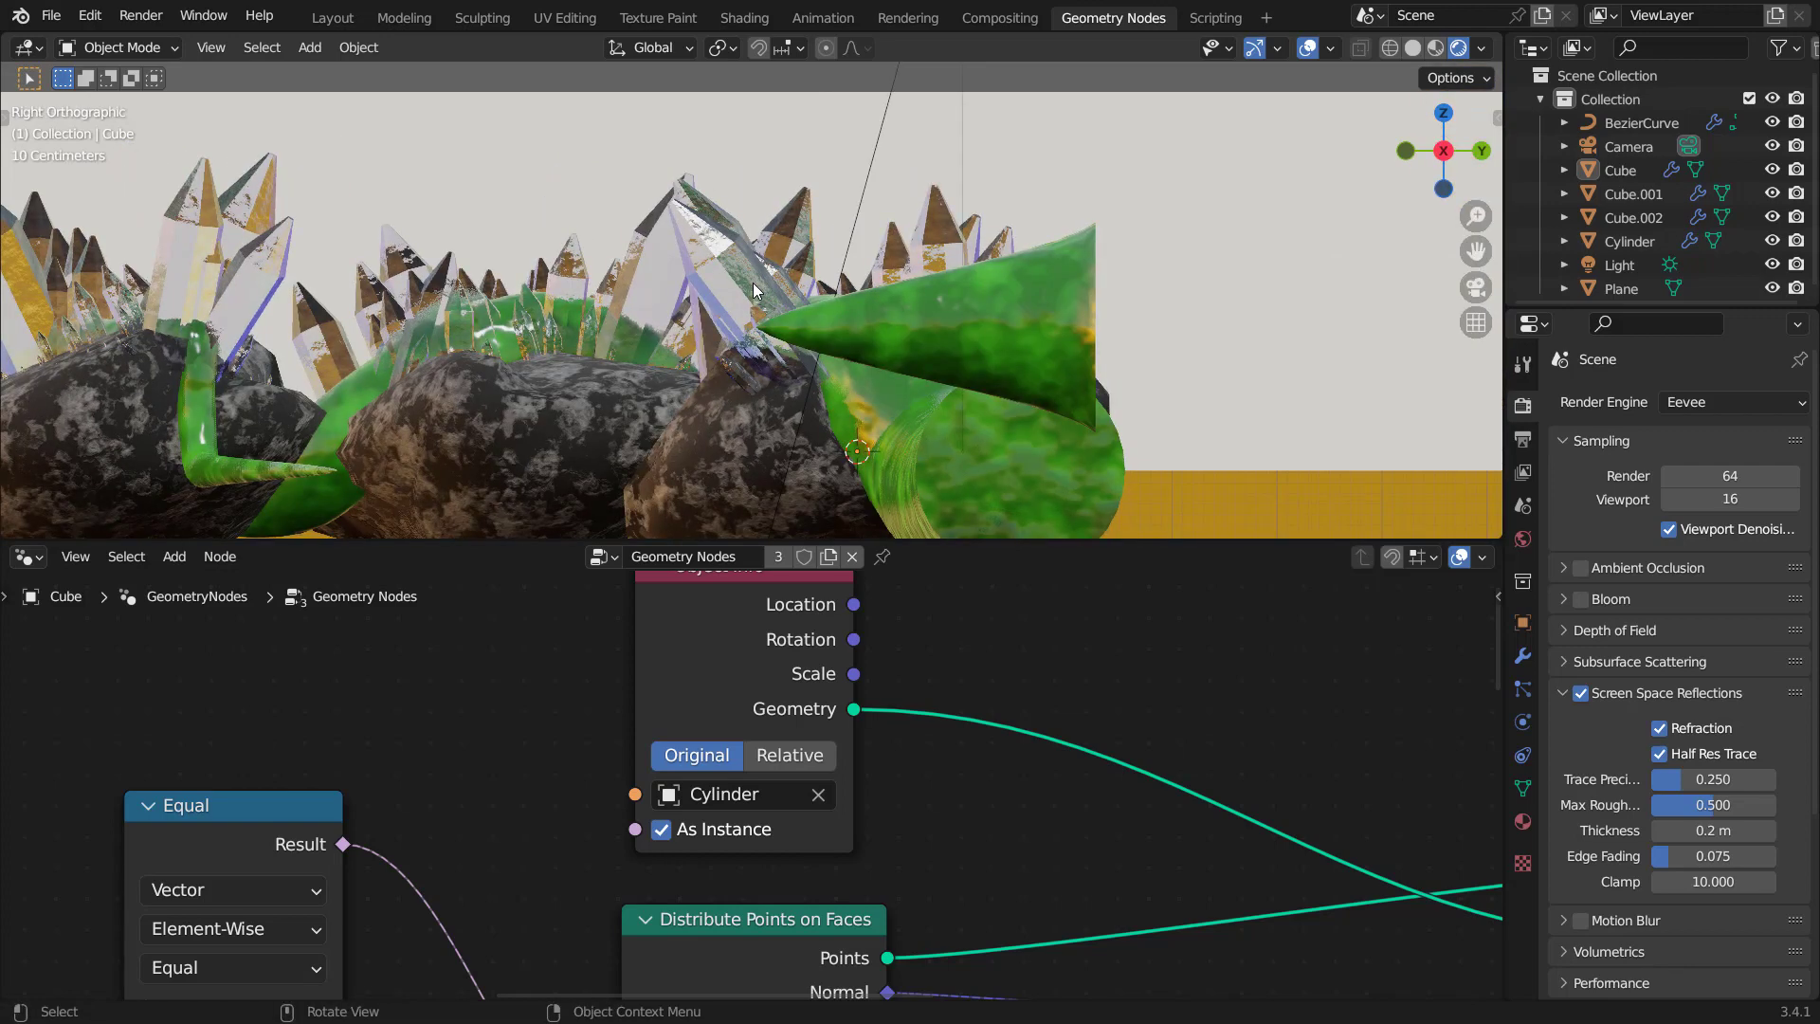
{"action": "scroll", "coordinate": [743, 284], "scroll_direction": "down", "scroll_amount": 4}
{"action": "middle_click_drag", "start_coordinate": [741, 289], "coordinate": [881, 332], "text": "shift"}
{"action": "key", "text": "KP_0"}
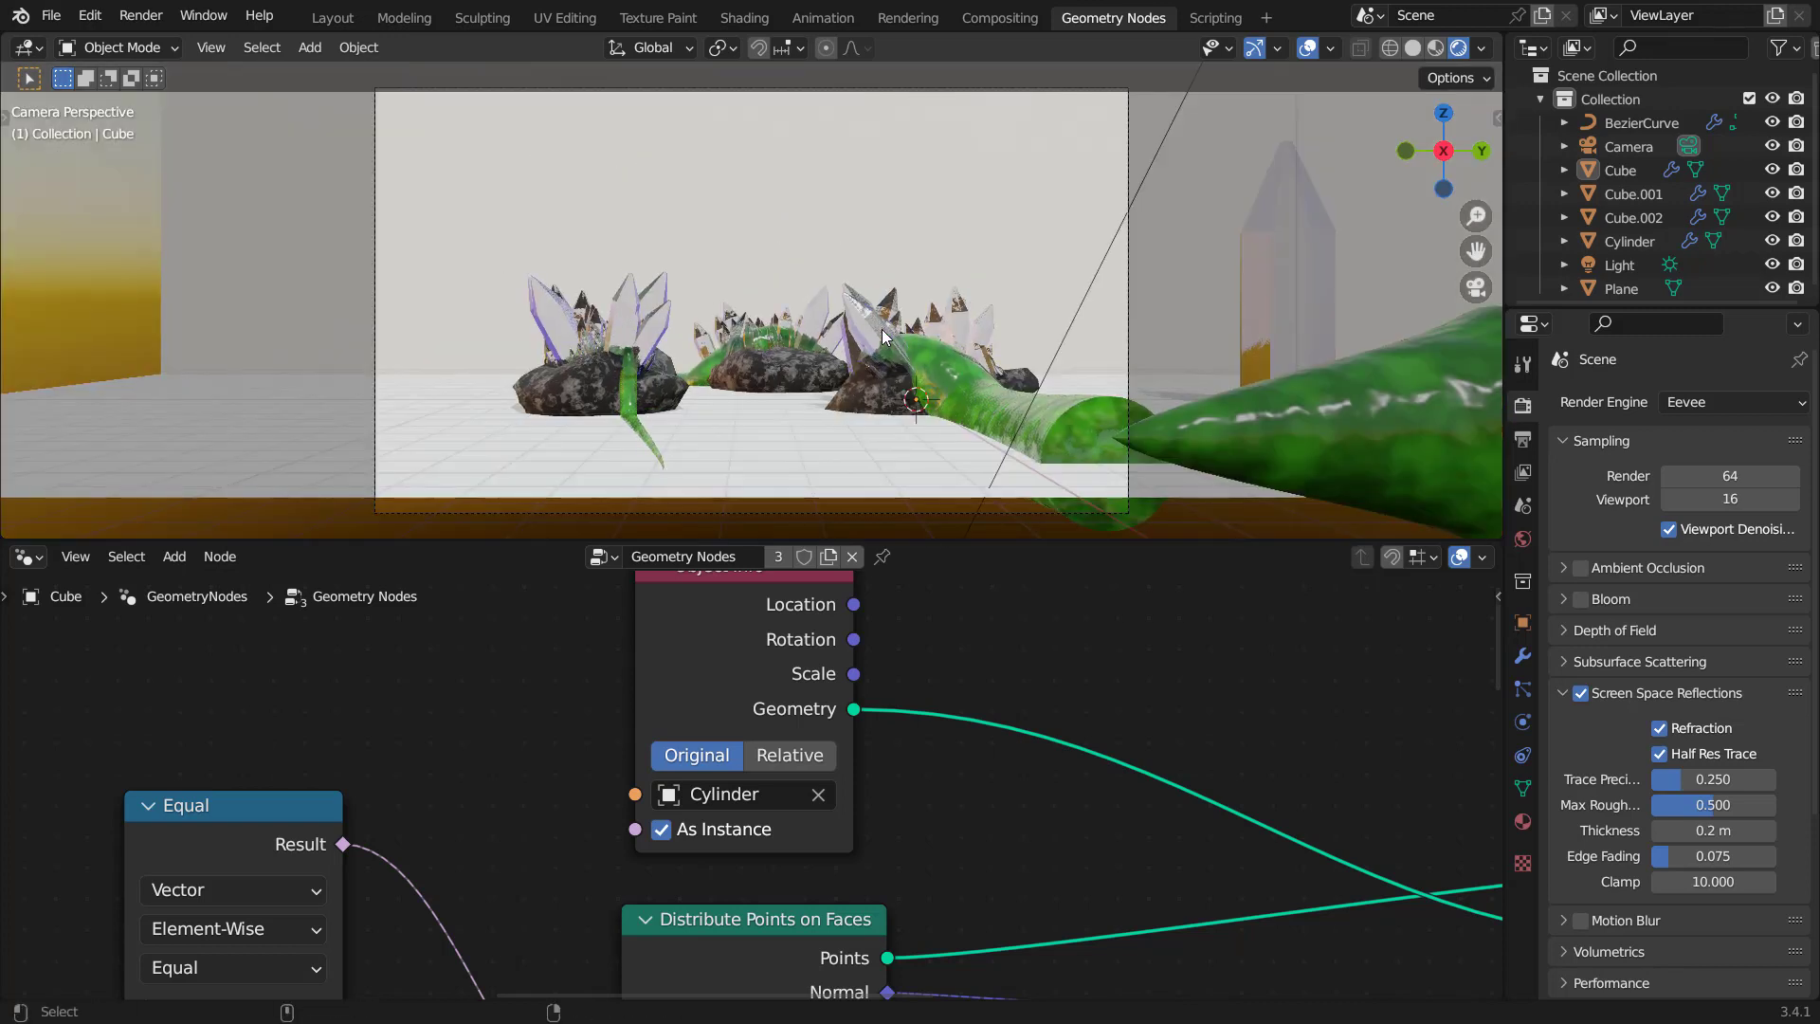
{"action": "left_click", "coordinate": [1129, 284]}
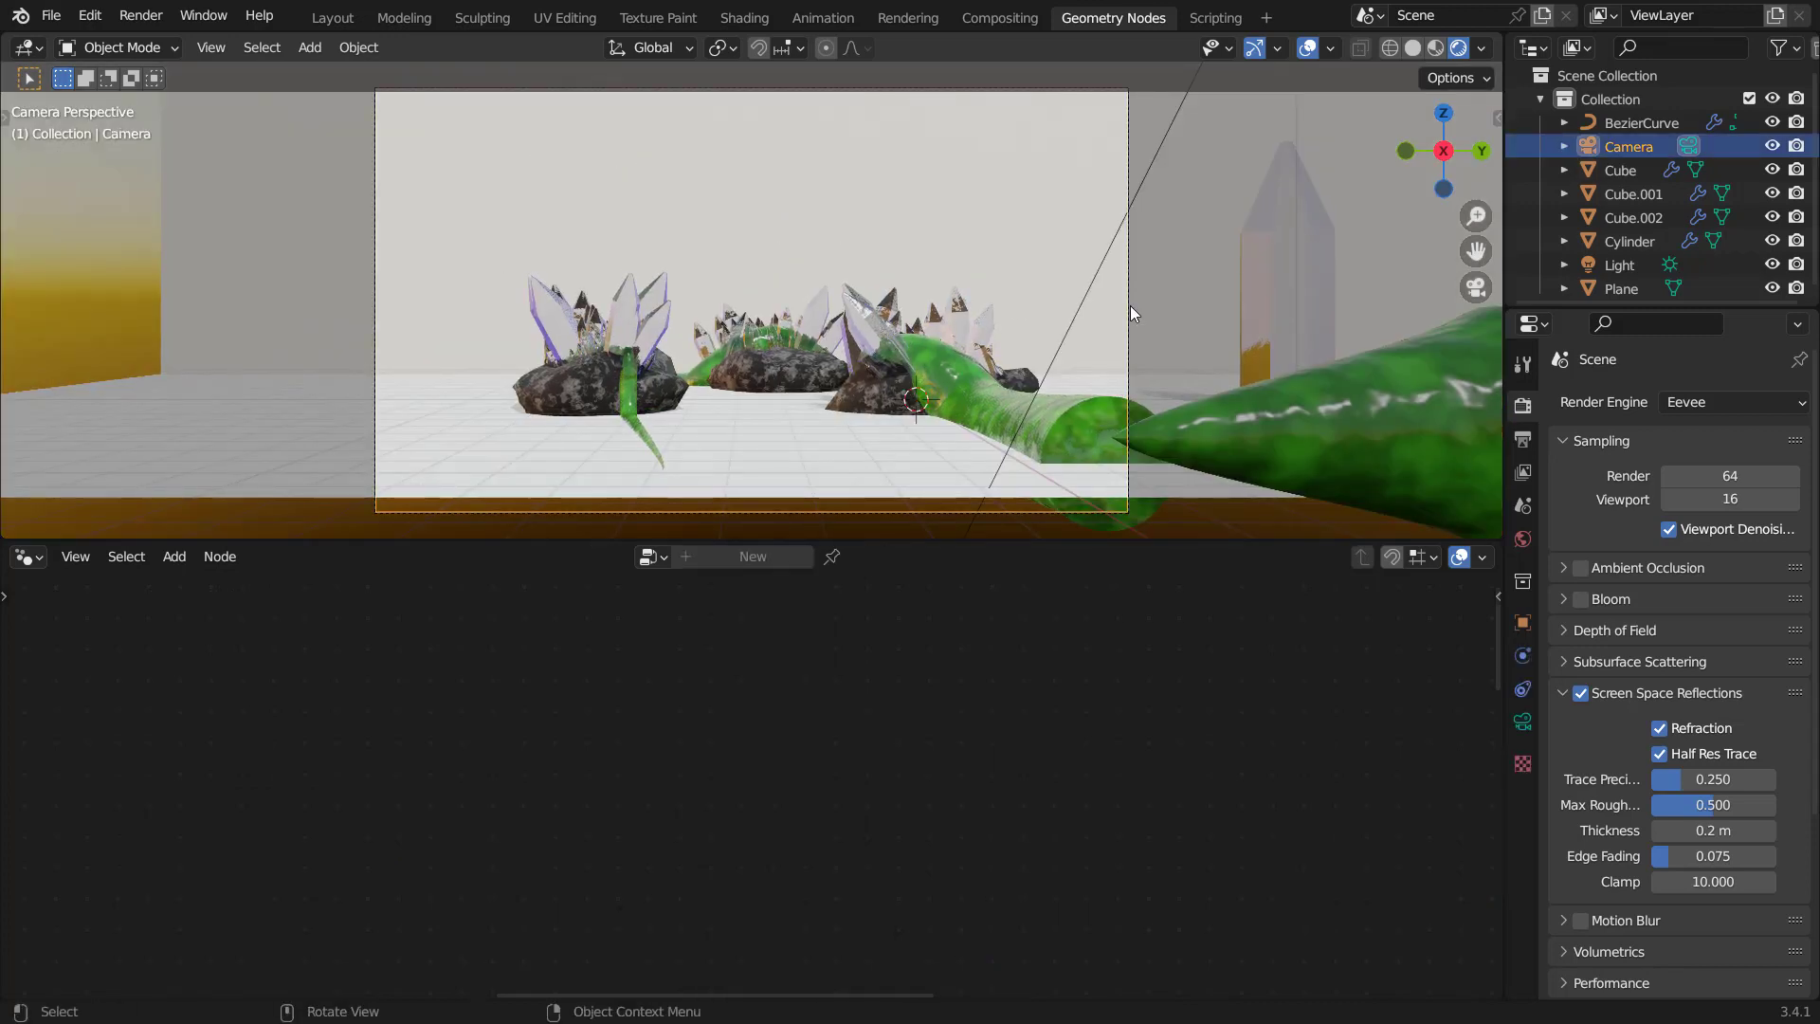
{"action": "key", "text": "g"}
{"action": "key", "text": "Escape"}
{"action": "key", "text": "g"}
{"action": "key", "text": "z"}
{"action": "key", "text": "z"}
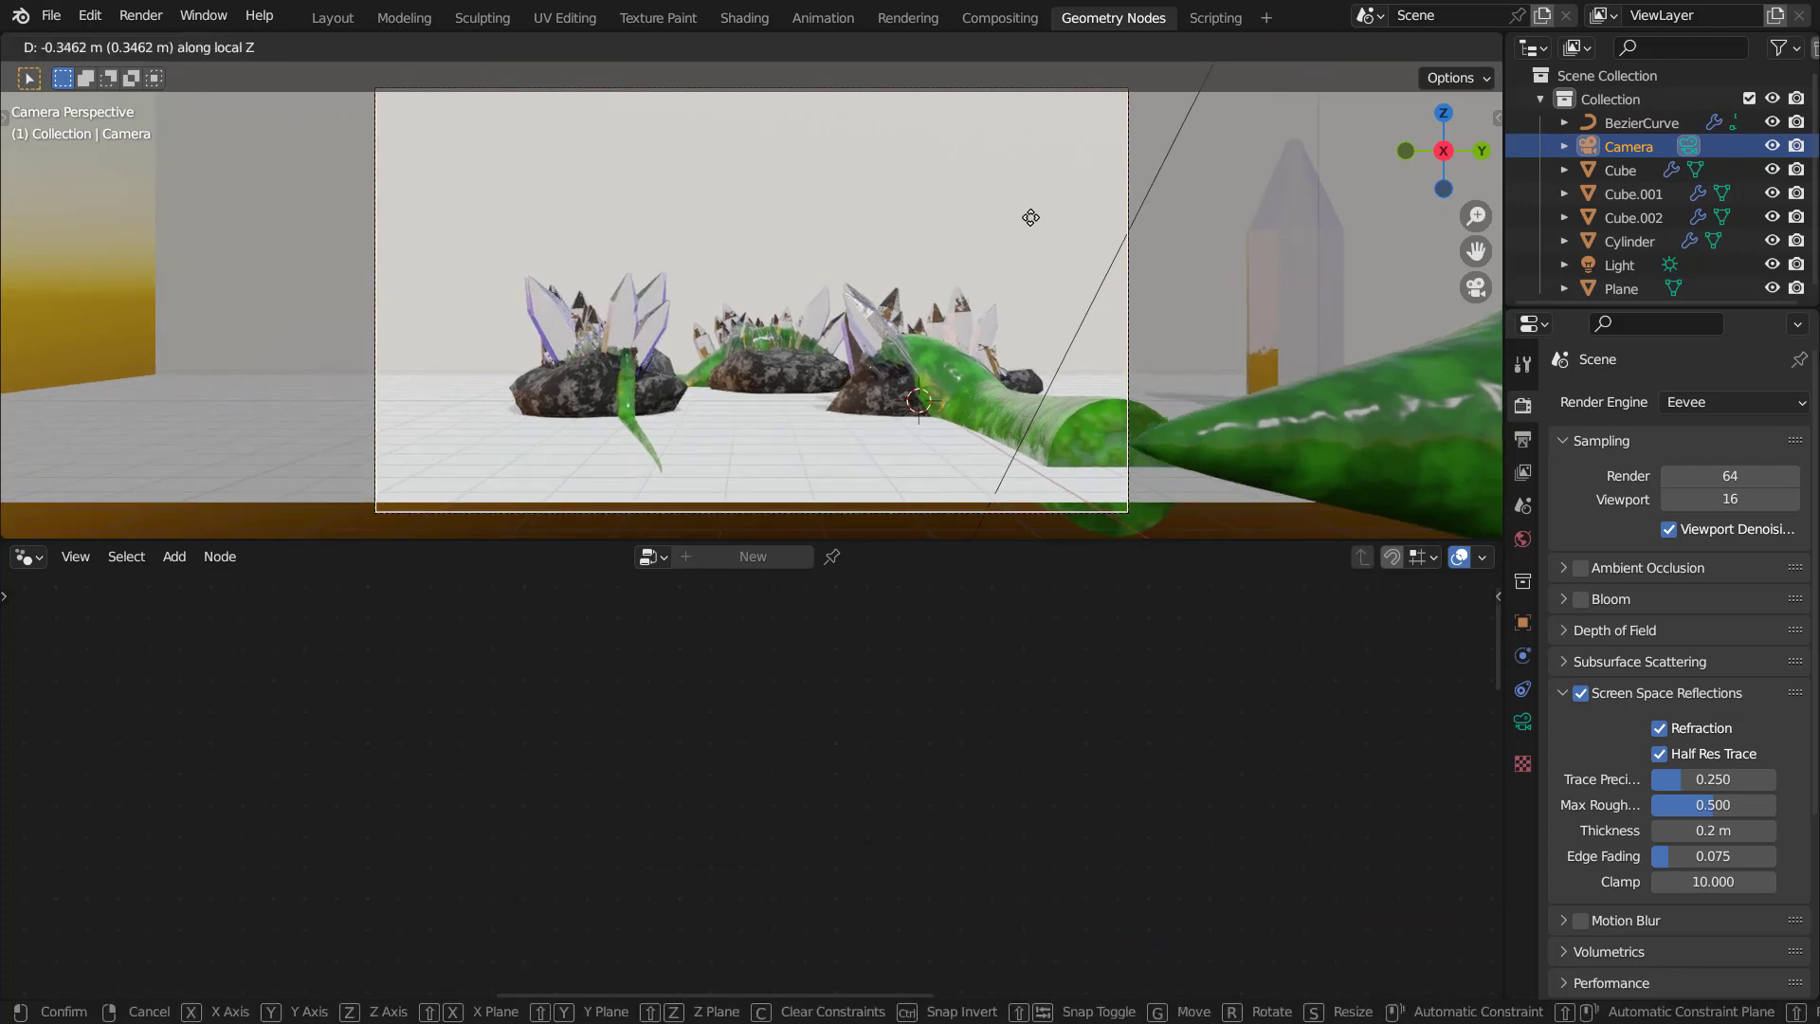
{"action": "left_click", "coordinate": [927, 327]}
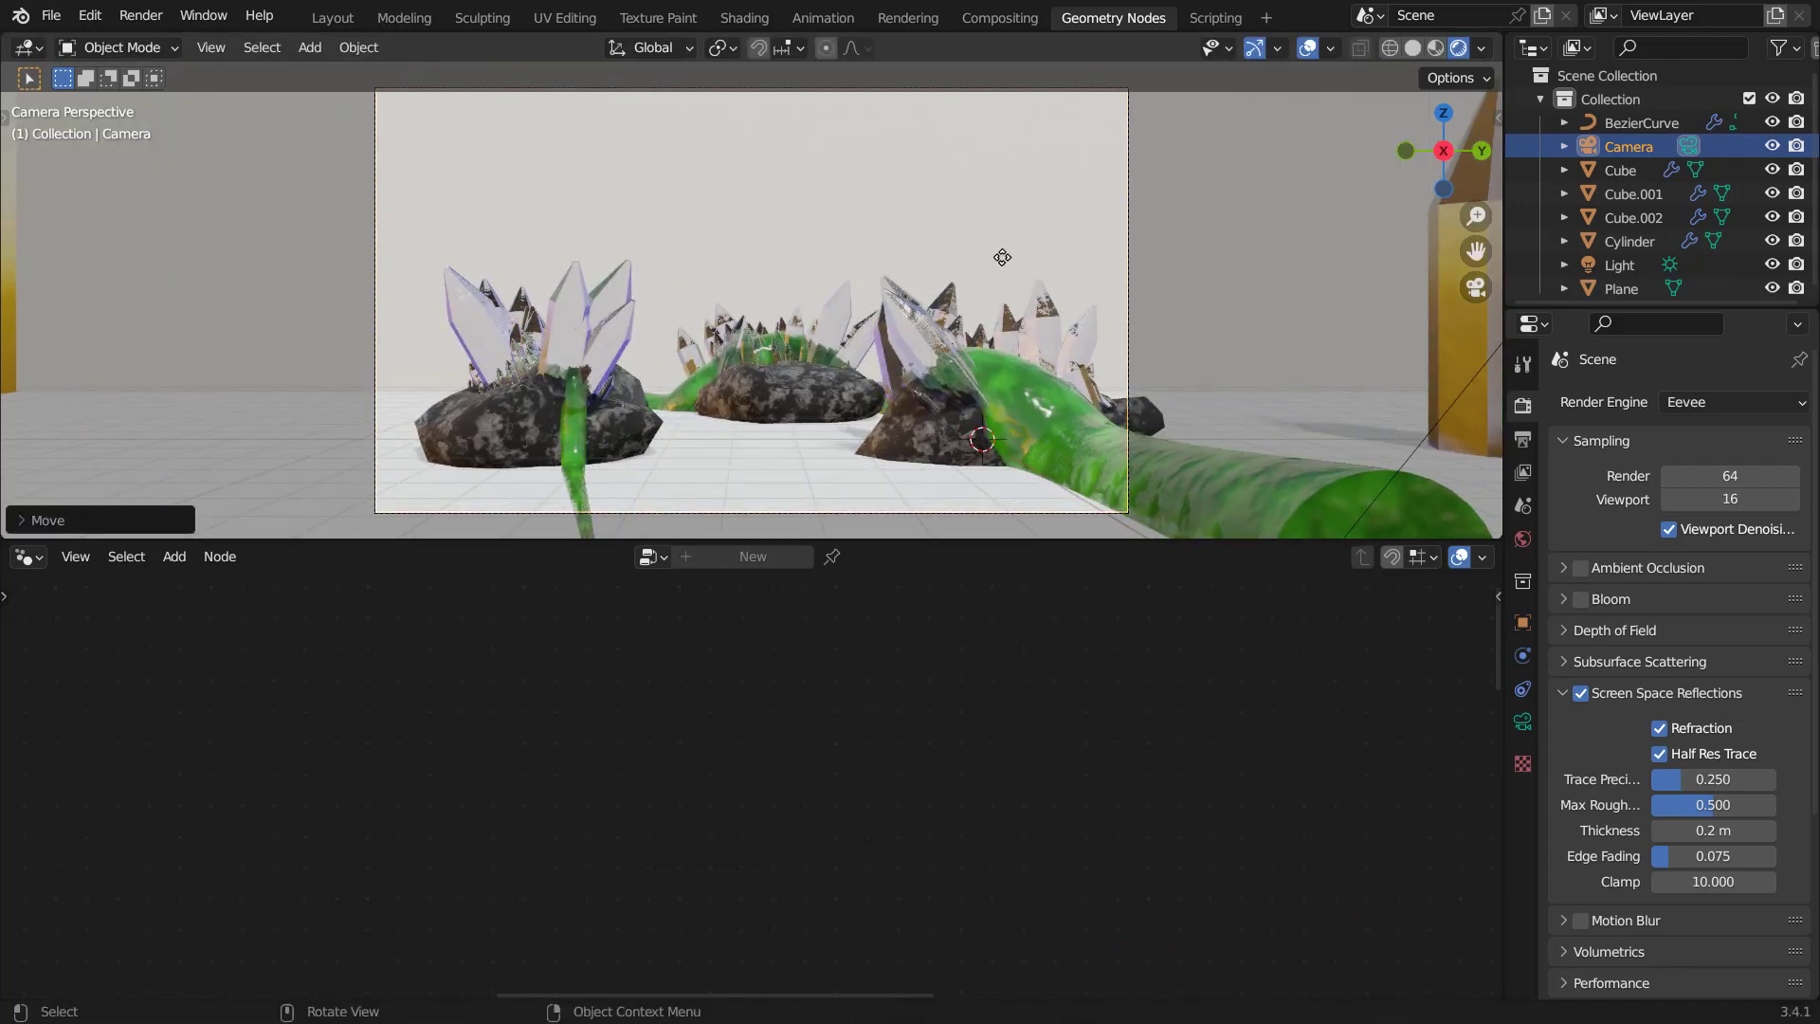
Tilt the camera downward about its local X axis and raise it so the three crystal rocks fill the frame.
{"action": "key", "text": "g"}
{"action": "key", "text": "r"}
{"action": "key", "text": "x"}
{"action": "key", "text": "x"}
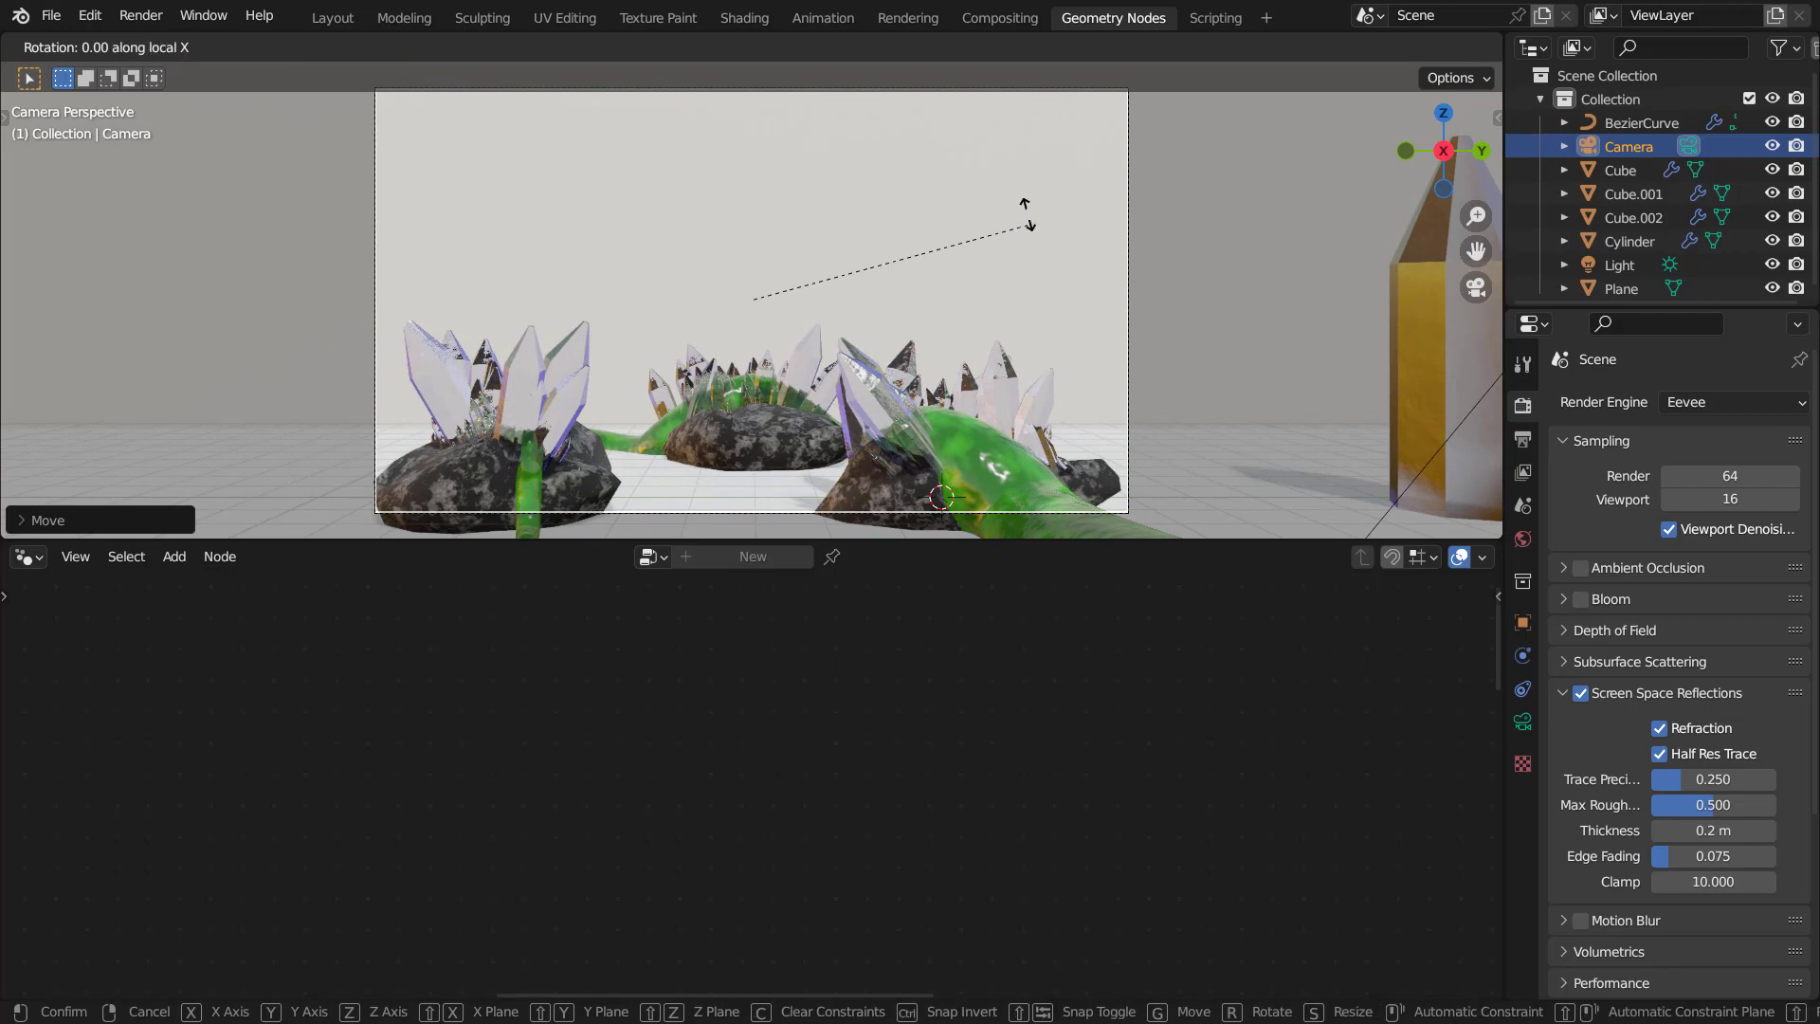
{"action": "left_click", "coordinate": [1032, 351]}
{"action": "key", "text": "g"}
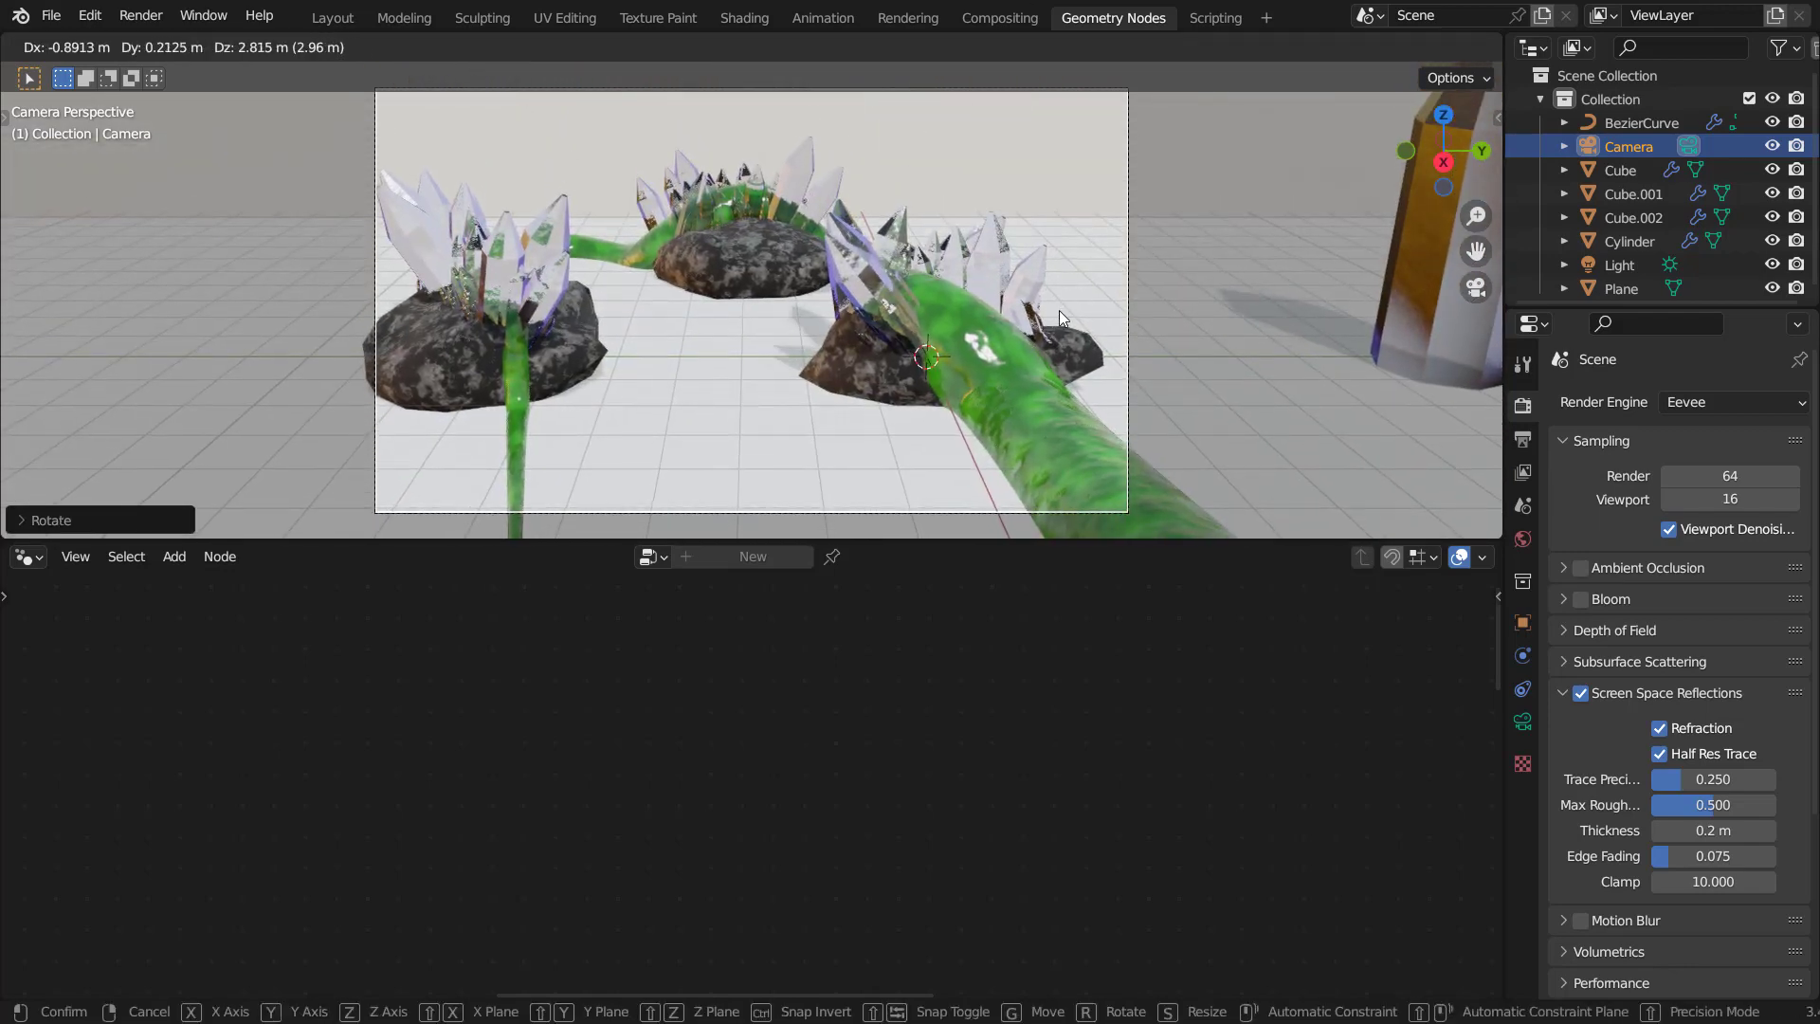
{"action": "left_click", "coordinate": [1060, 313]}
Set the camera's Passepartout to 1.000 and shift the camera slightly sideways to centre the rocks in the frame.
{"action": "left_click", "coordinate": [1523, 722]}
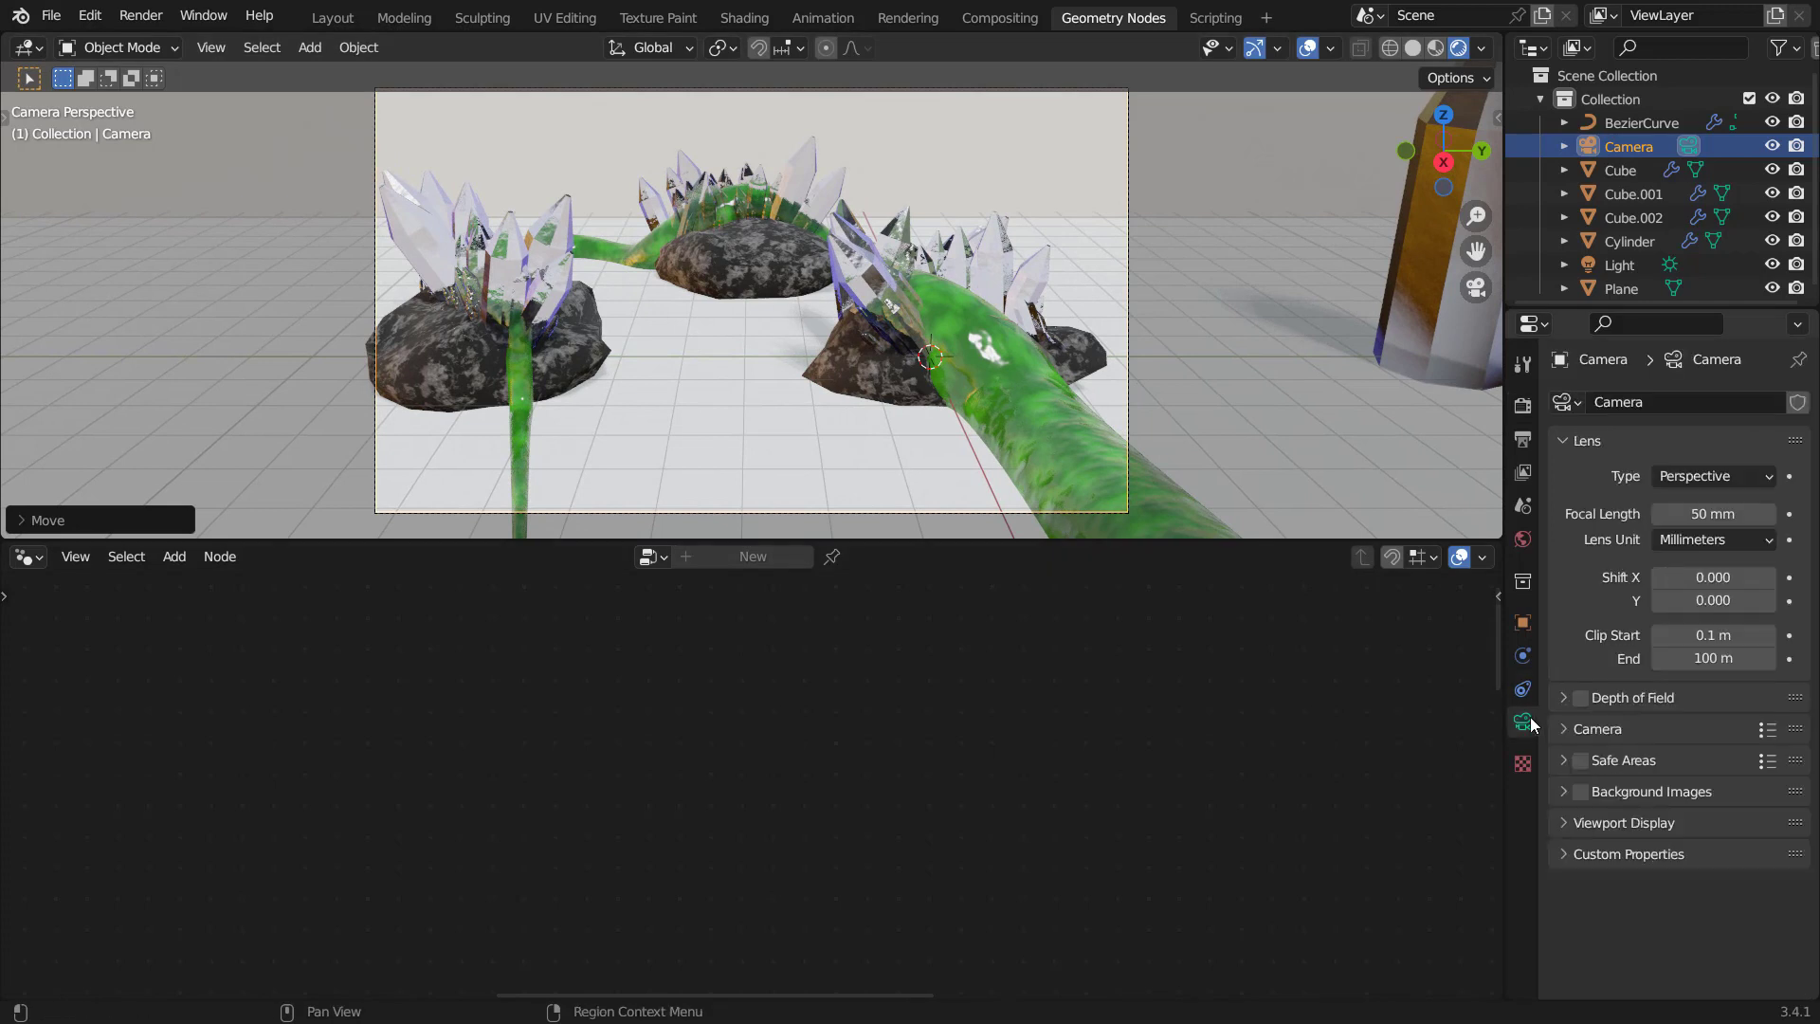
{"action": "left_click", "coordinate": [1649, 823]}
{"action": "scroll", "coordinate": [1654, 868], "scroll_direction": "down", "scroll_amount": 2}
{"action": "left_click_drag", "start_coordinate": [1704, 914], "coordinate": [1773, 915]}
{"action": "key", "text": "g"}
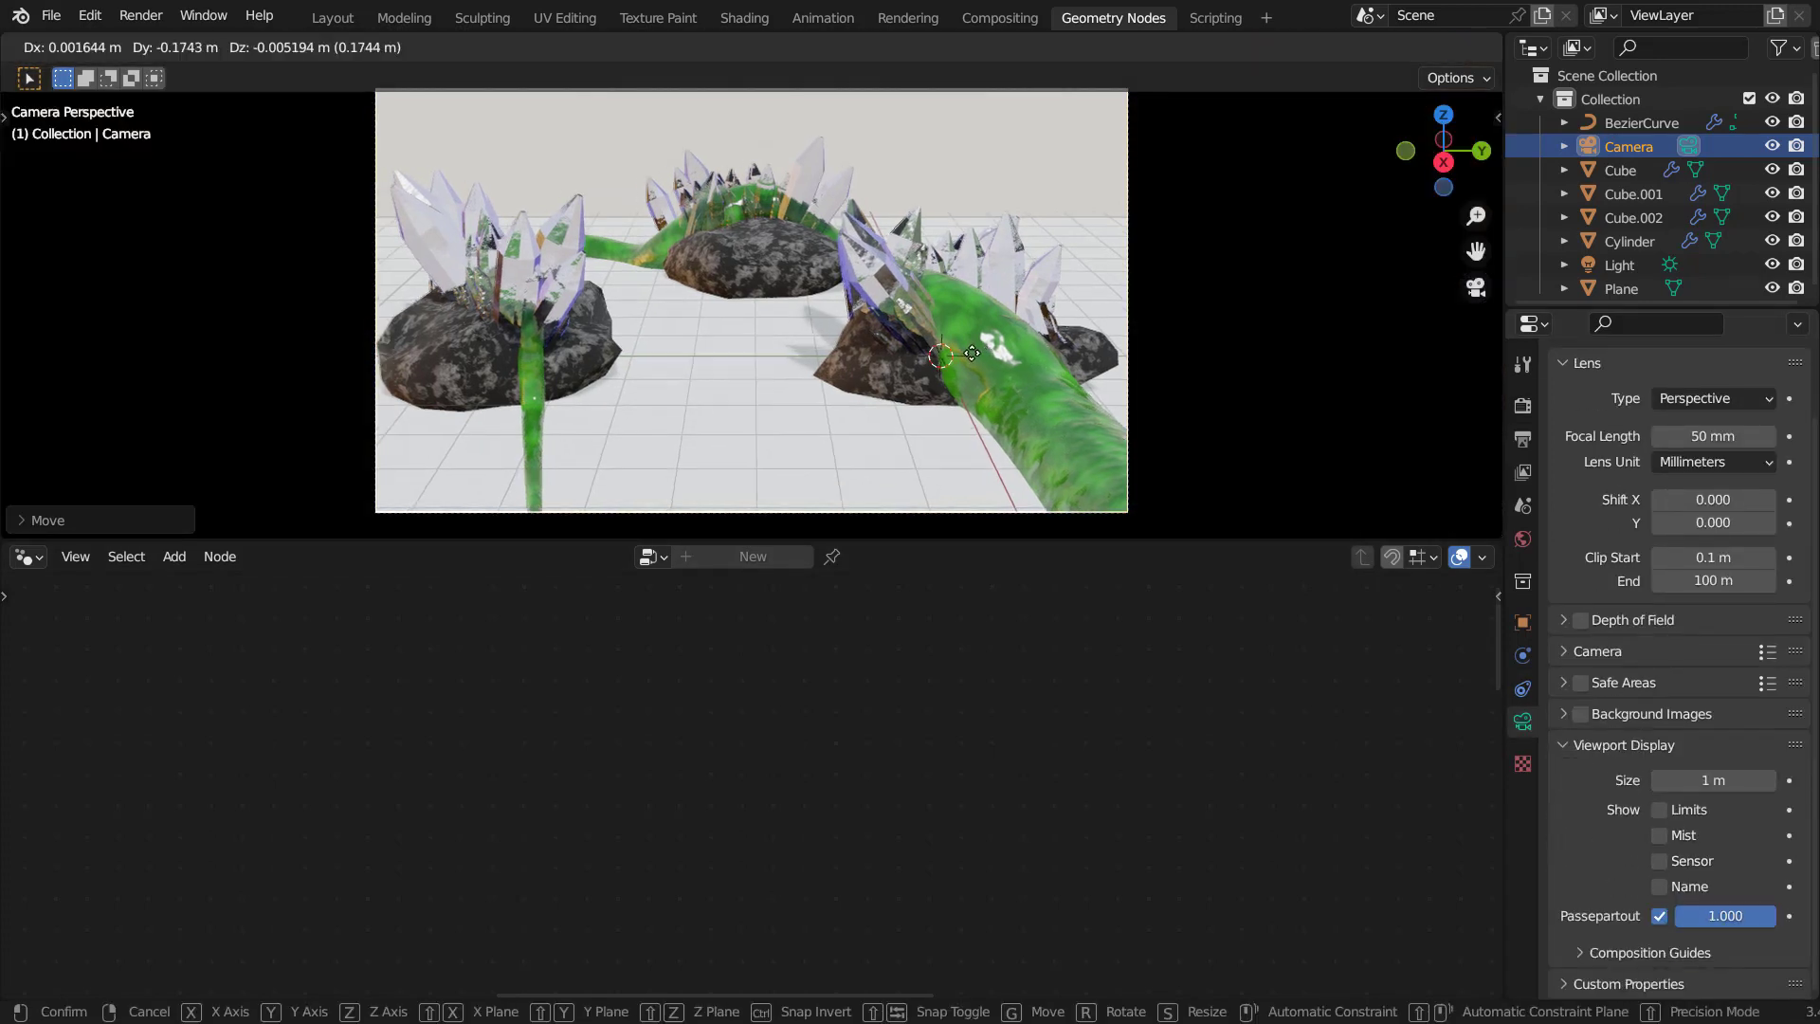
{"action": "left_click", "coordinate": [967, 360]}
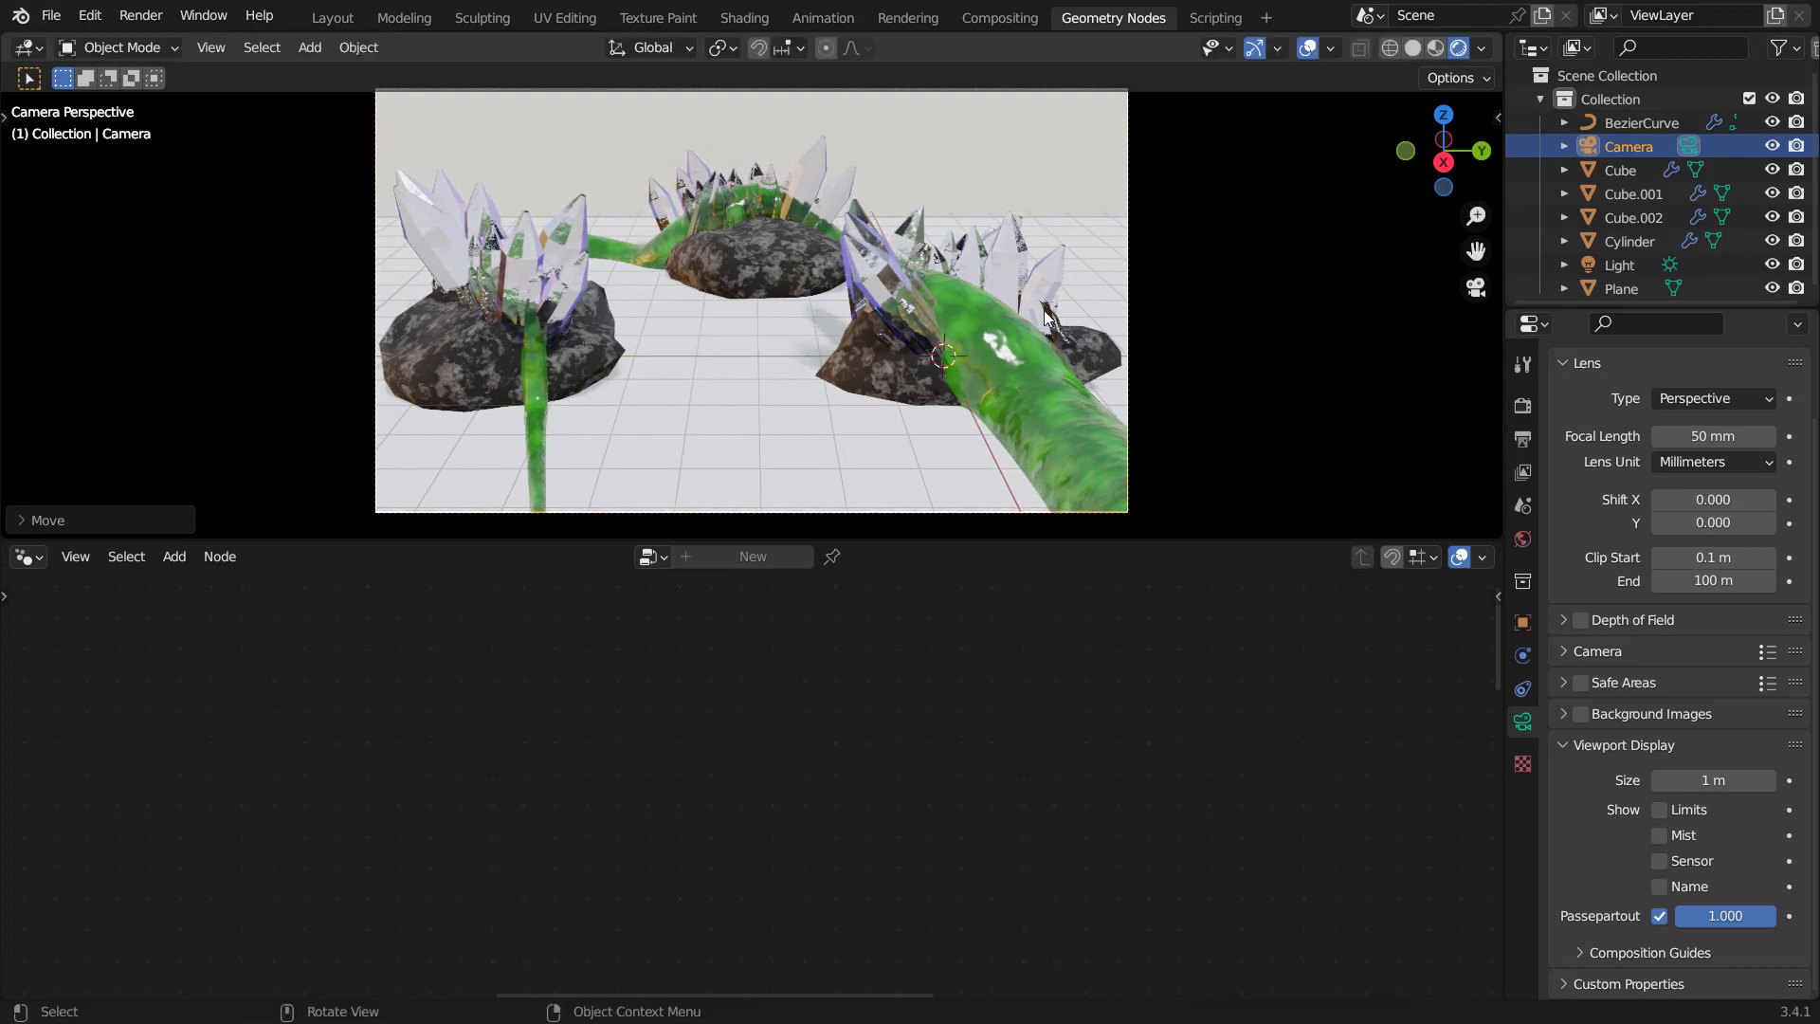
Set the viewport to solid shading, render the image and minimise the render window after viewing the result.
{"action": "left_click", "coordinate": [1413, 49]}
{"action": "left_click", "coordinate": [141, 15]}
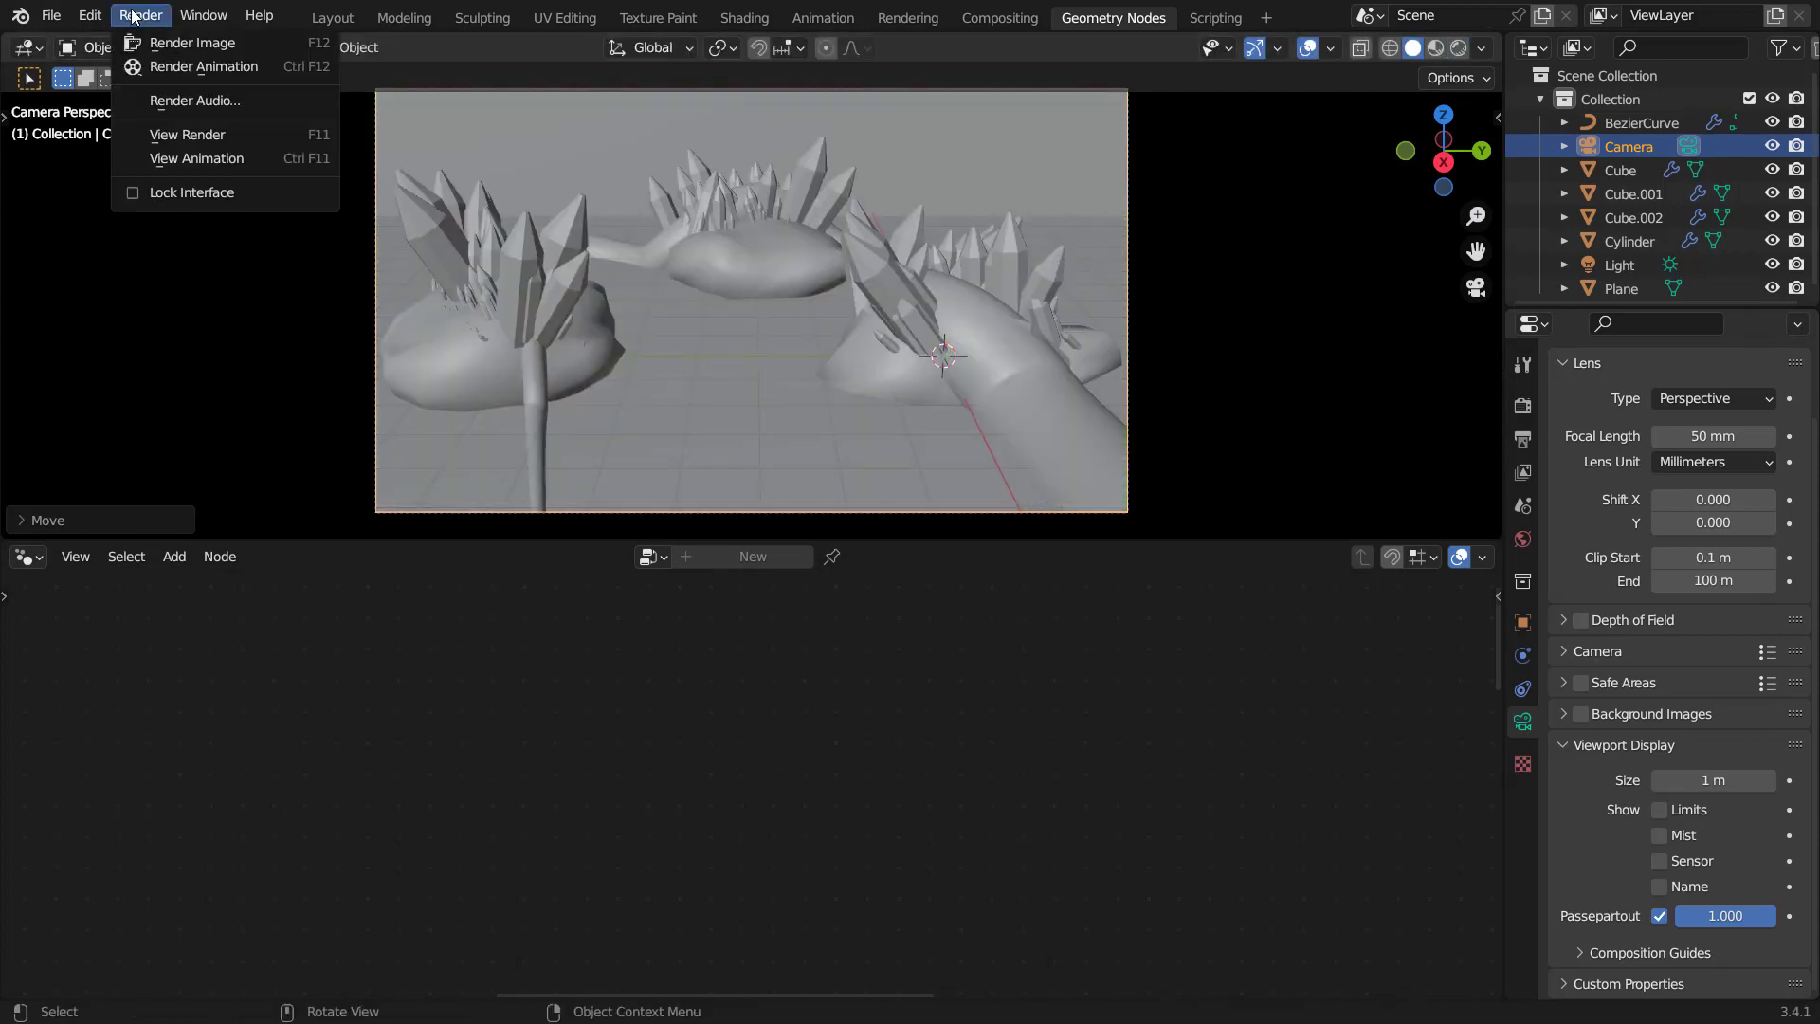
{"action": "left_click", "coordinate": [159, 44]}
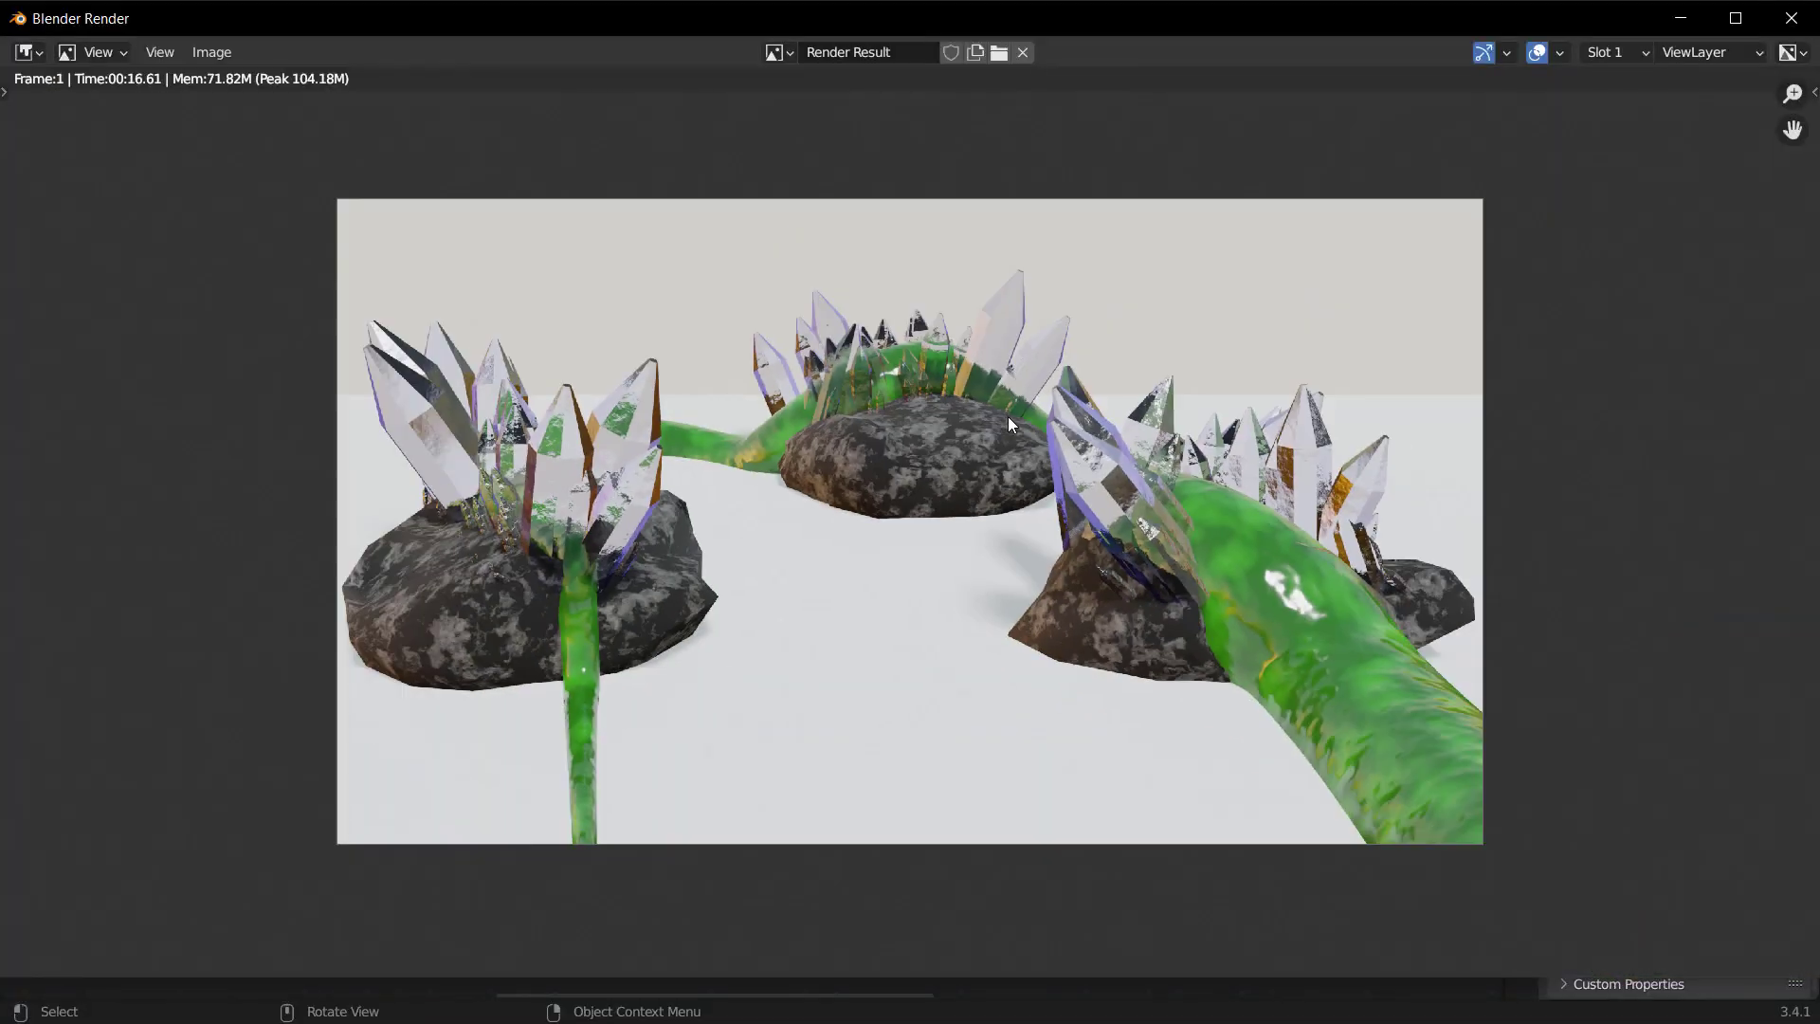
{"action": "scroll", "coordinate": [1008, 417], "scroll_direction": "down", "scroll_amount": 1}
{"action": "scroll", "coordinate": [1009, 417], "scroll_direction": "up", "scroll_amount": 1}
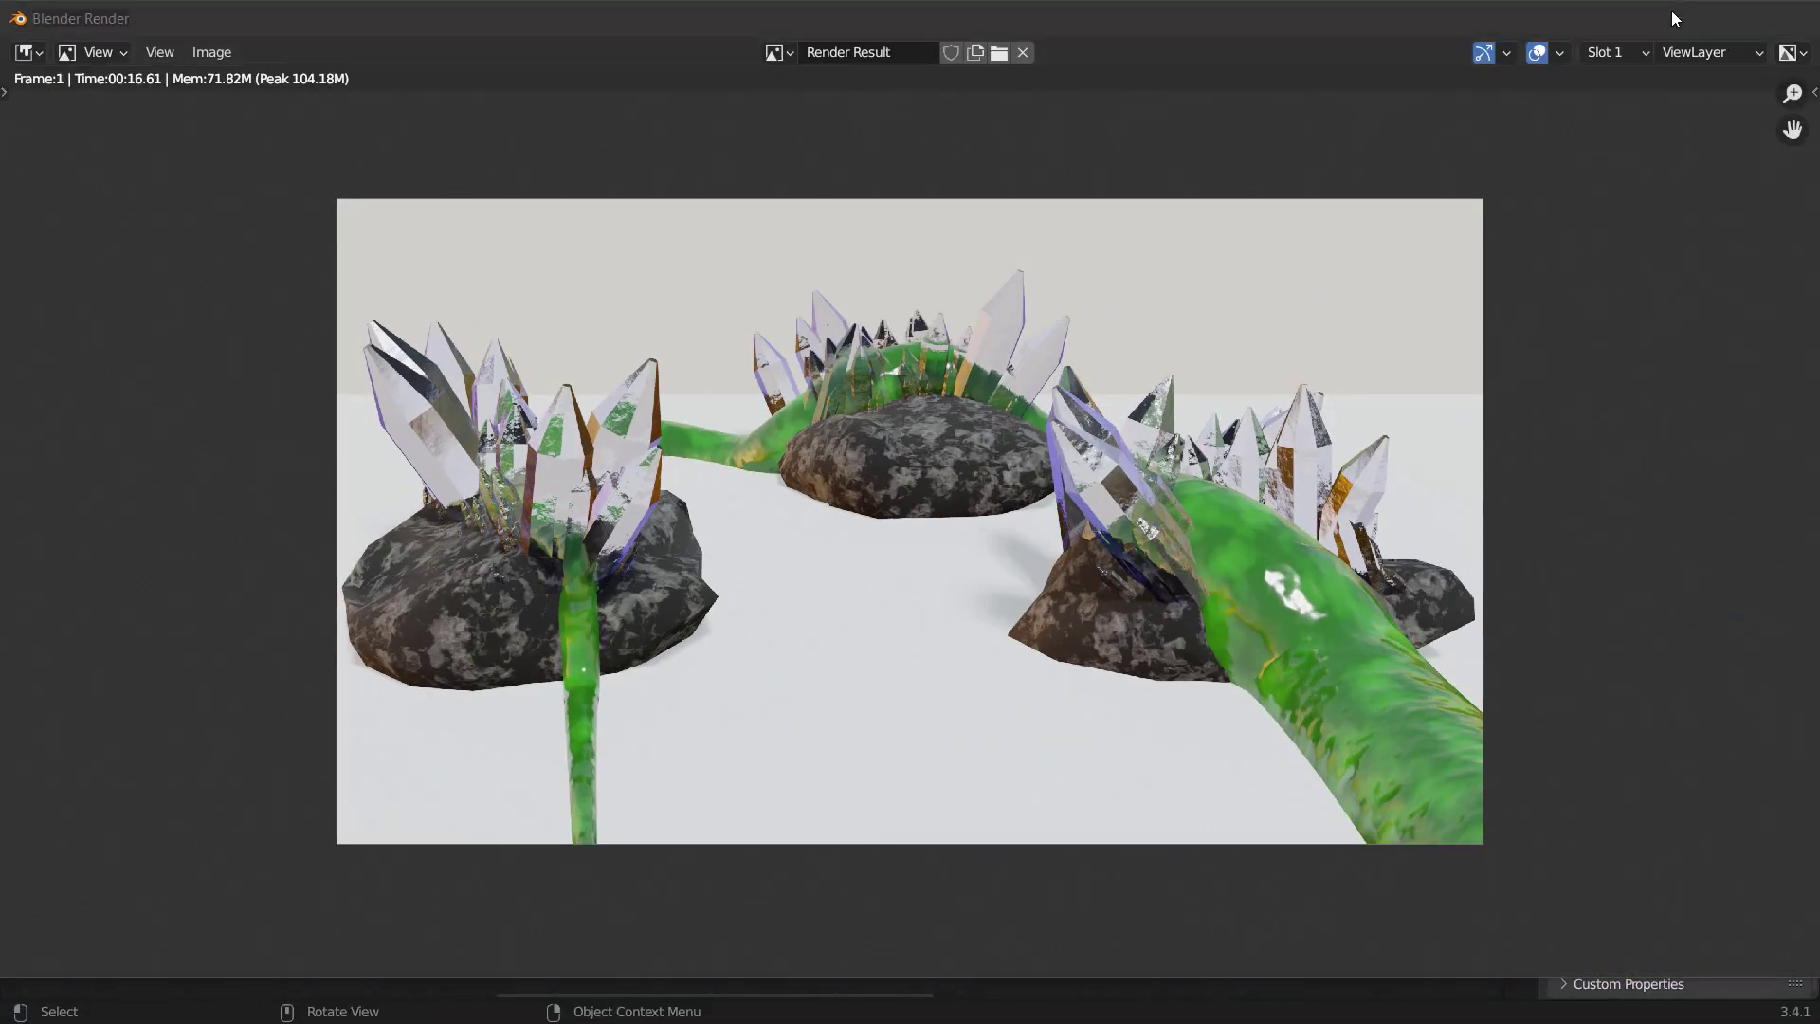
{"action": "left_click", "coordinate": [1673, 15]}
Change the node area to a UV Editor and the 3D viewport to the Compositor, with Use Nodes enabled.
{"action": "left_click", "coordinate": [34, 557]}
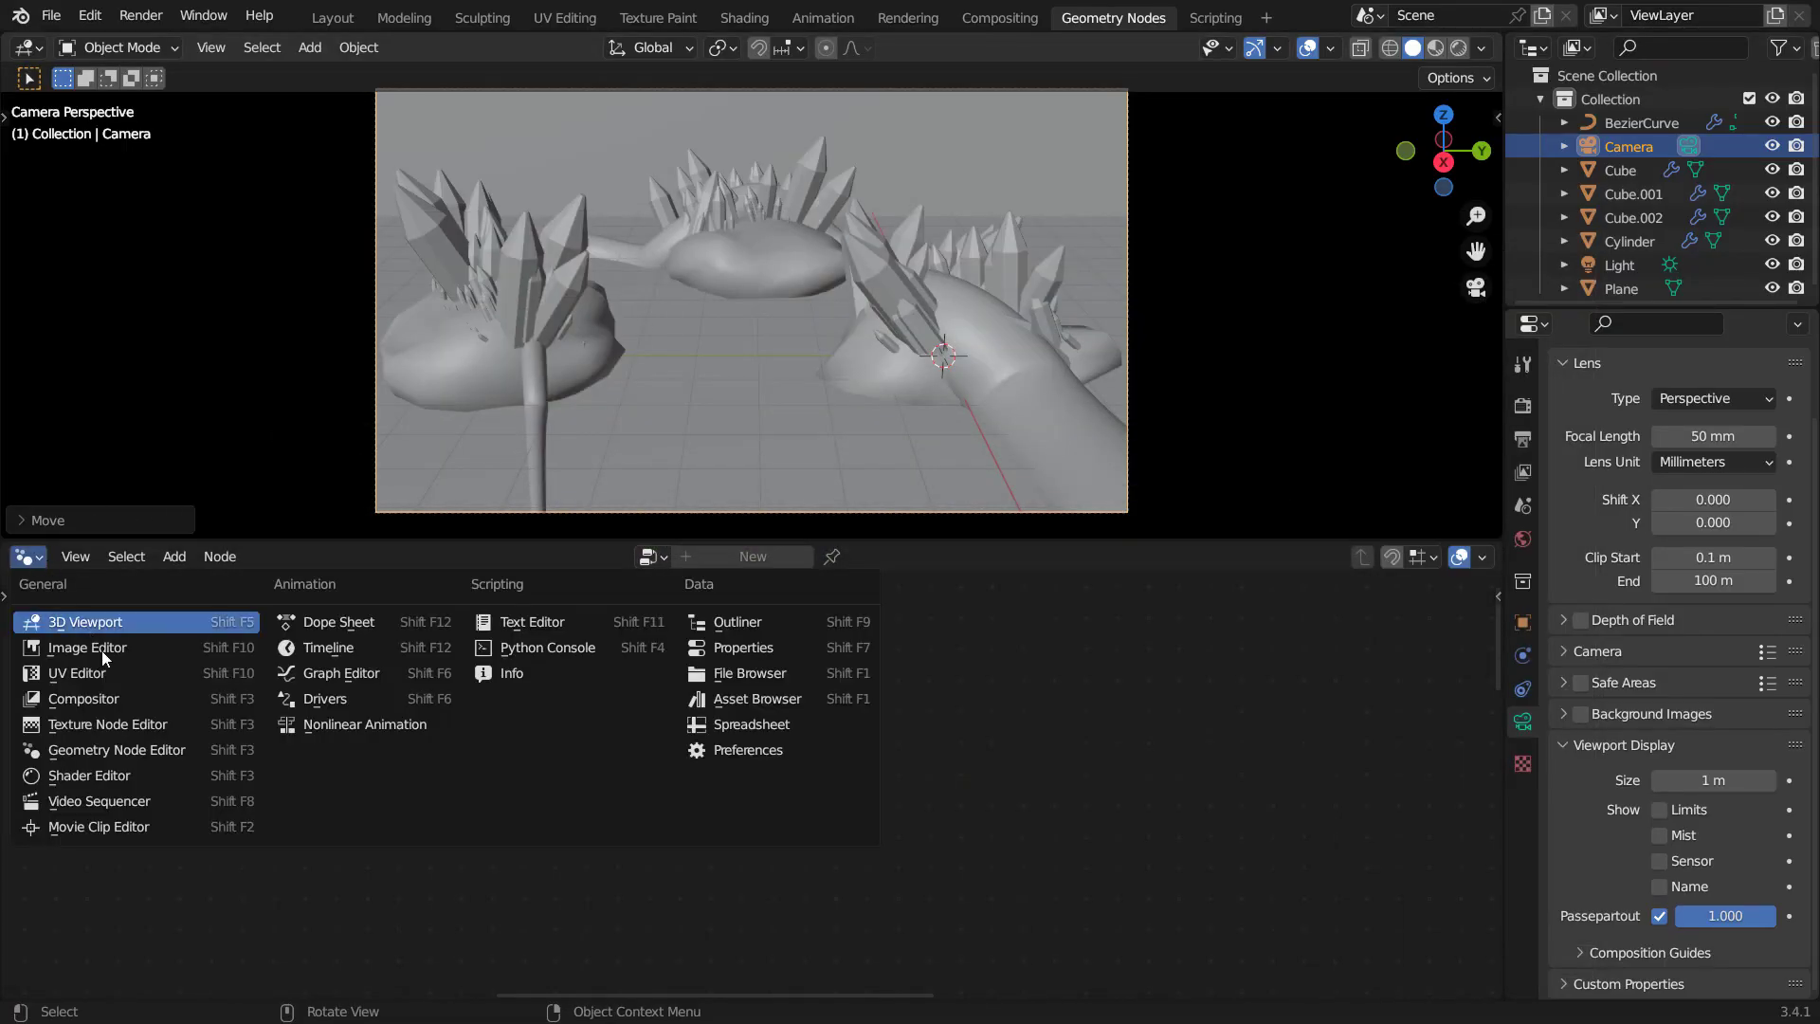
{"action": "left_click", "coordinate": [91, 673]}
{"action": "left_click", "coordinate": [29, 47]}
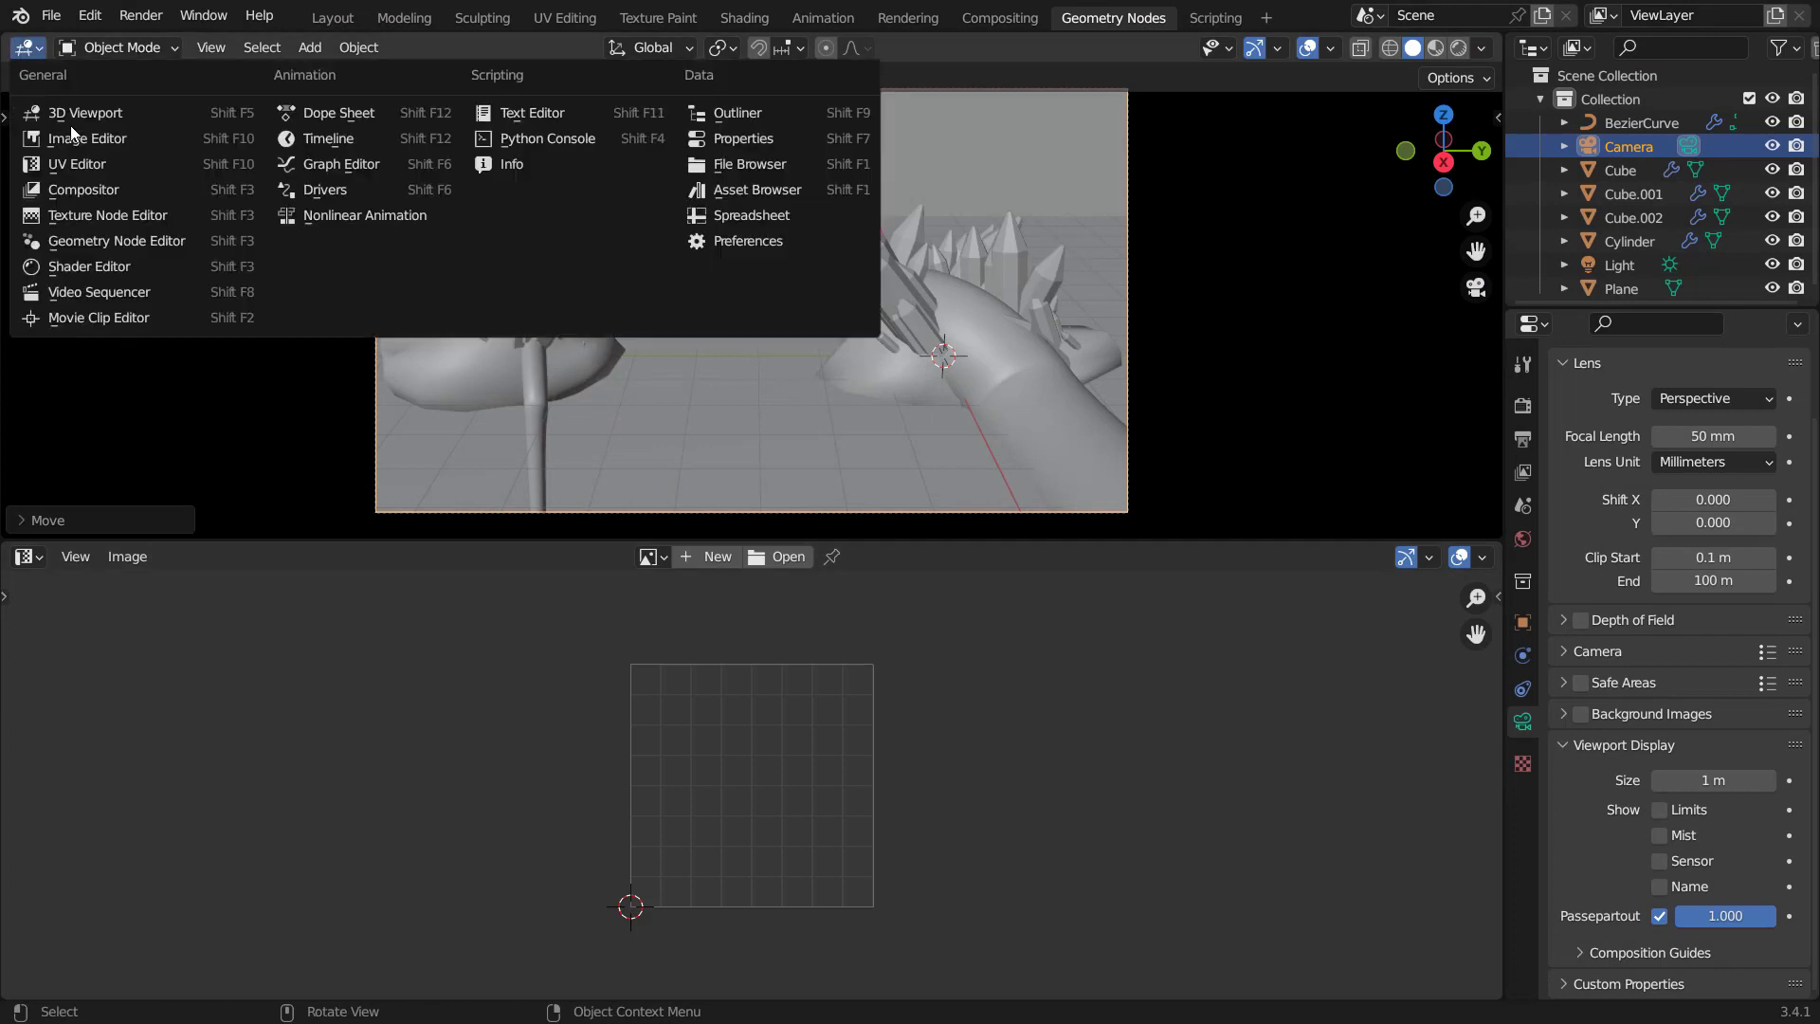
{"action": "left_click", "coordinate": [105, 193]}
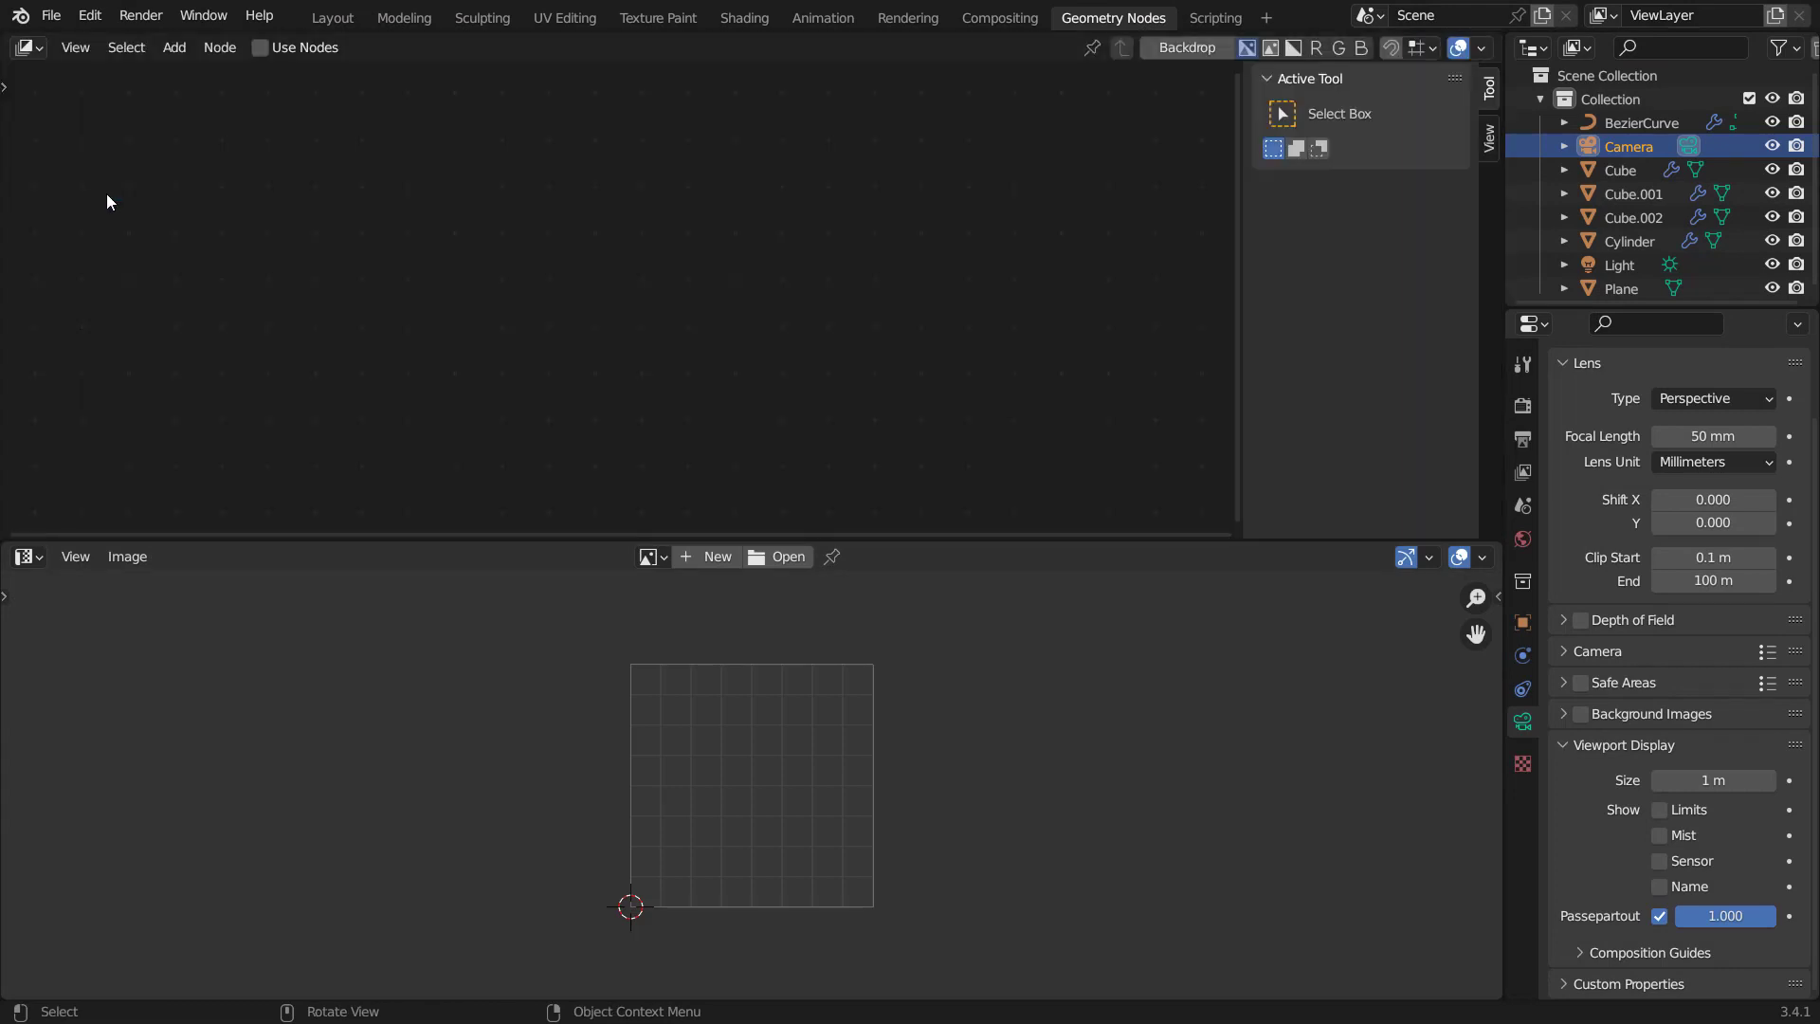
{"action": "left_click", "coordinate": [265, 49]}
Connect a Viewer node to Render Layers, space out the output nodes and display the Viewer Node image in the UV Editor.
{"action": "left_click", "coordinate": [582, 243], "text": "ctrl+shift"}
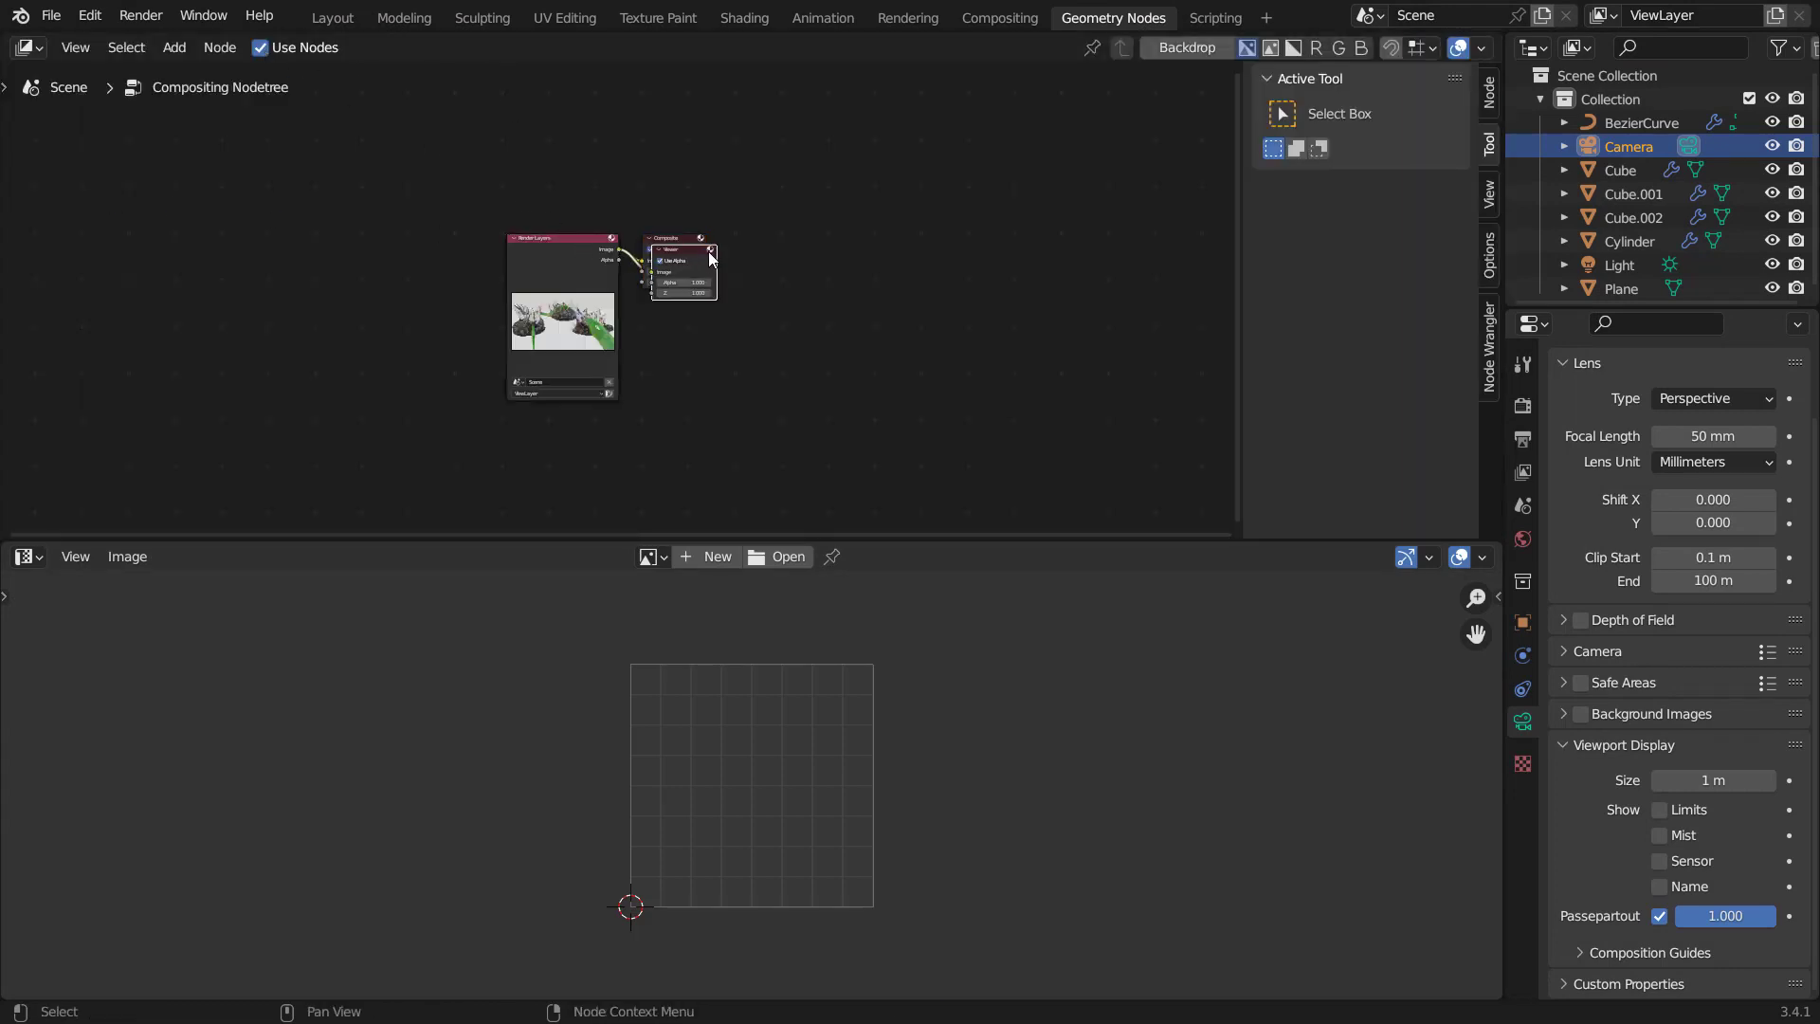
{"action": "left_click_drag", "start_coordinate": [709, 253], "coordinate": [1014, 241]}
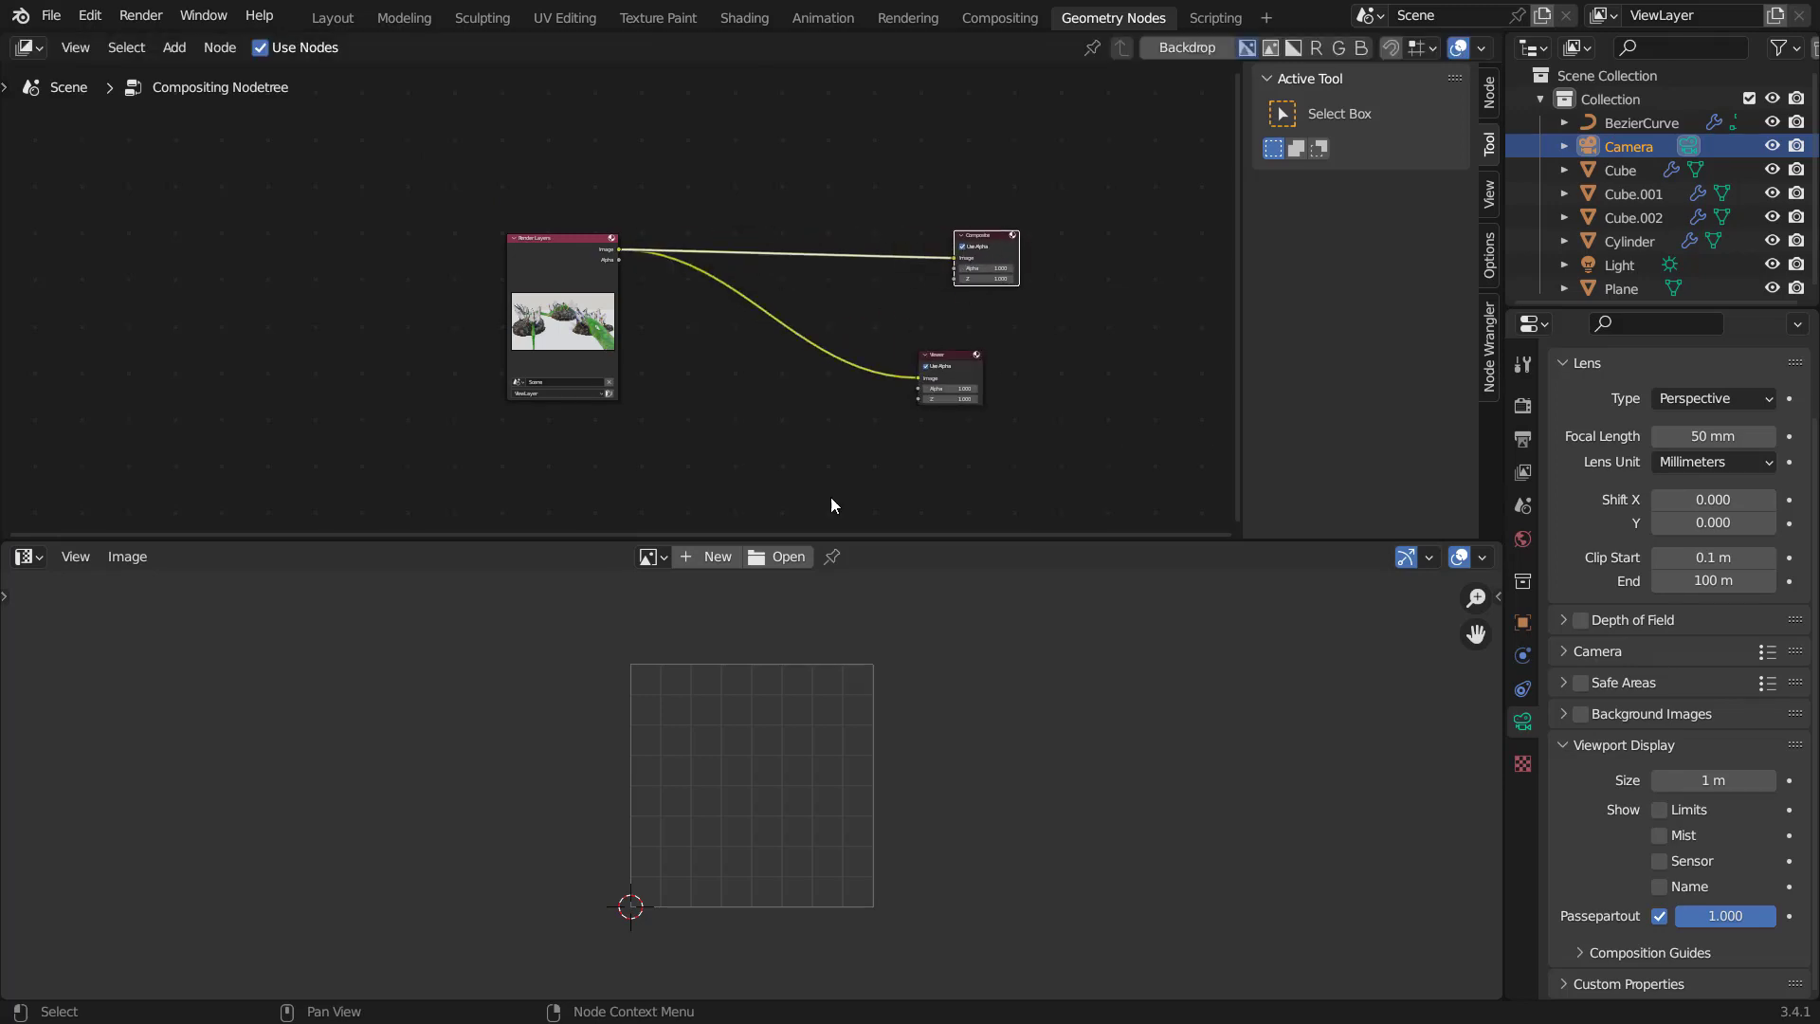
{"action": "left_click", "coordinate": [652, 556]}
{"action": "left_click", "coordinate": [718, 615]}
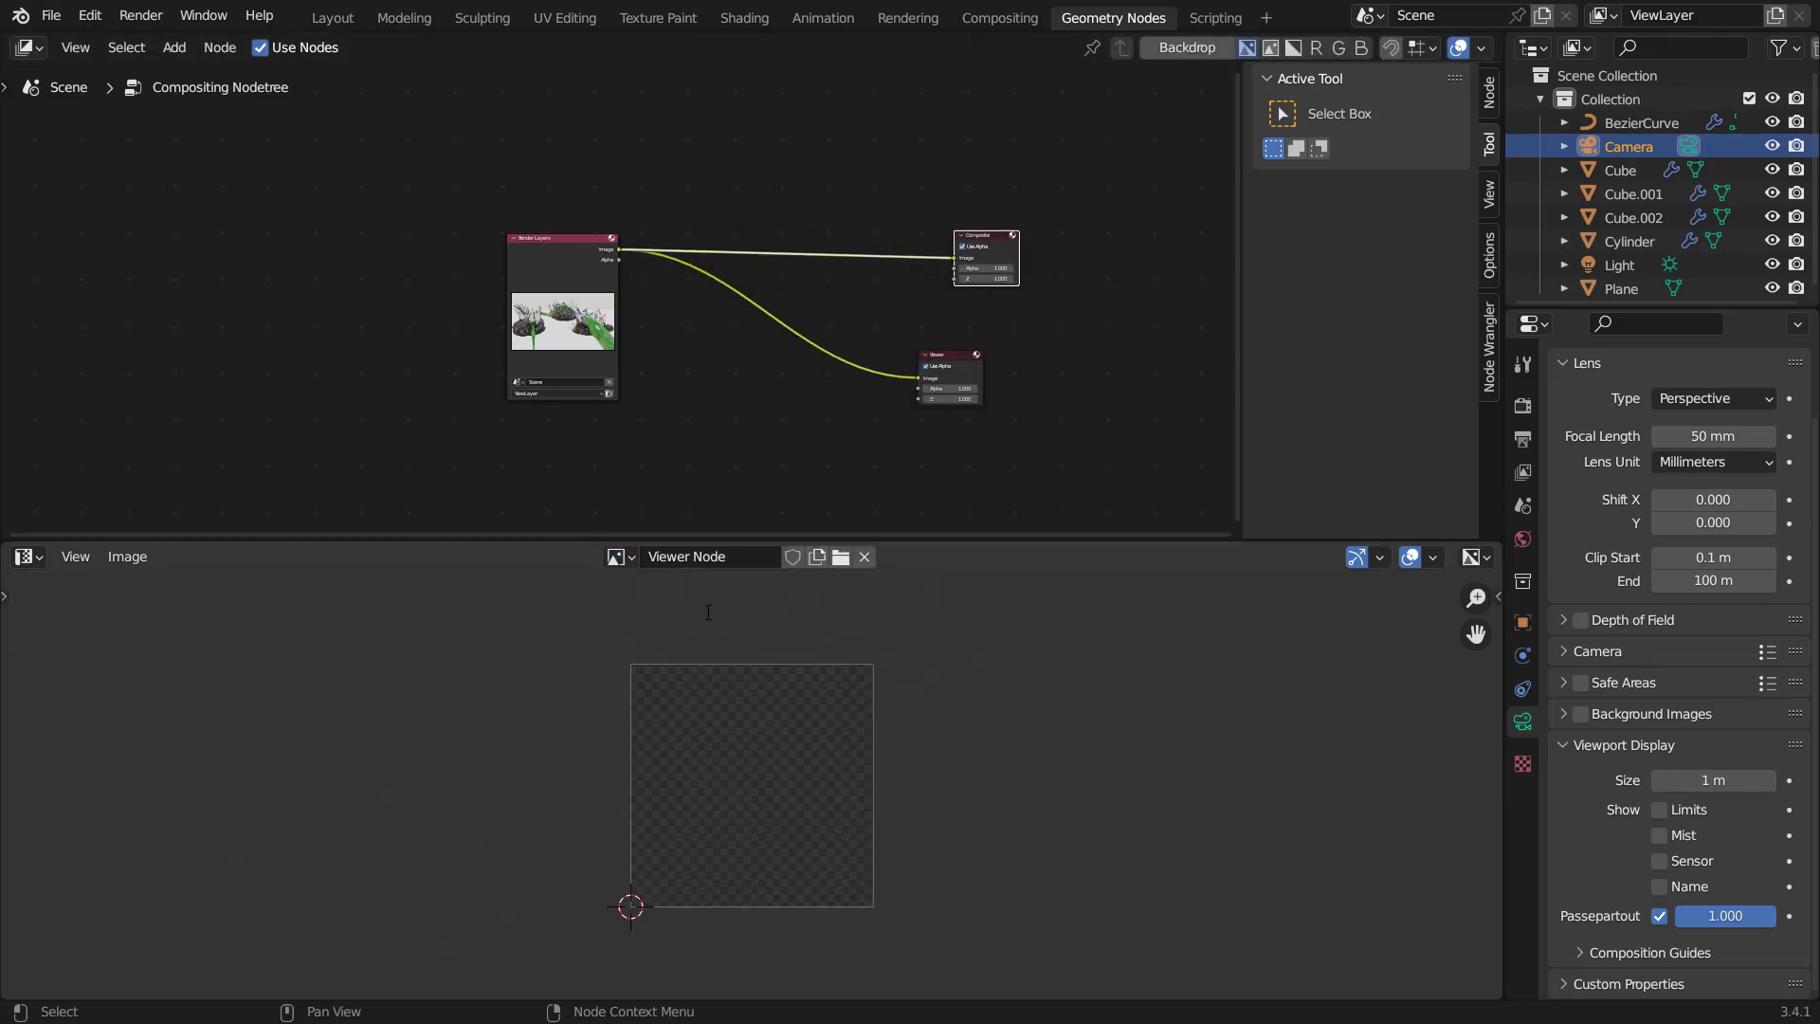
Preview the Render Layers output through the Viewer node and hide the node editor's sidebar.
{"action": "left_click", "coordinate": [565, 252]}
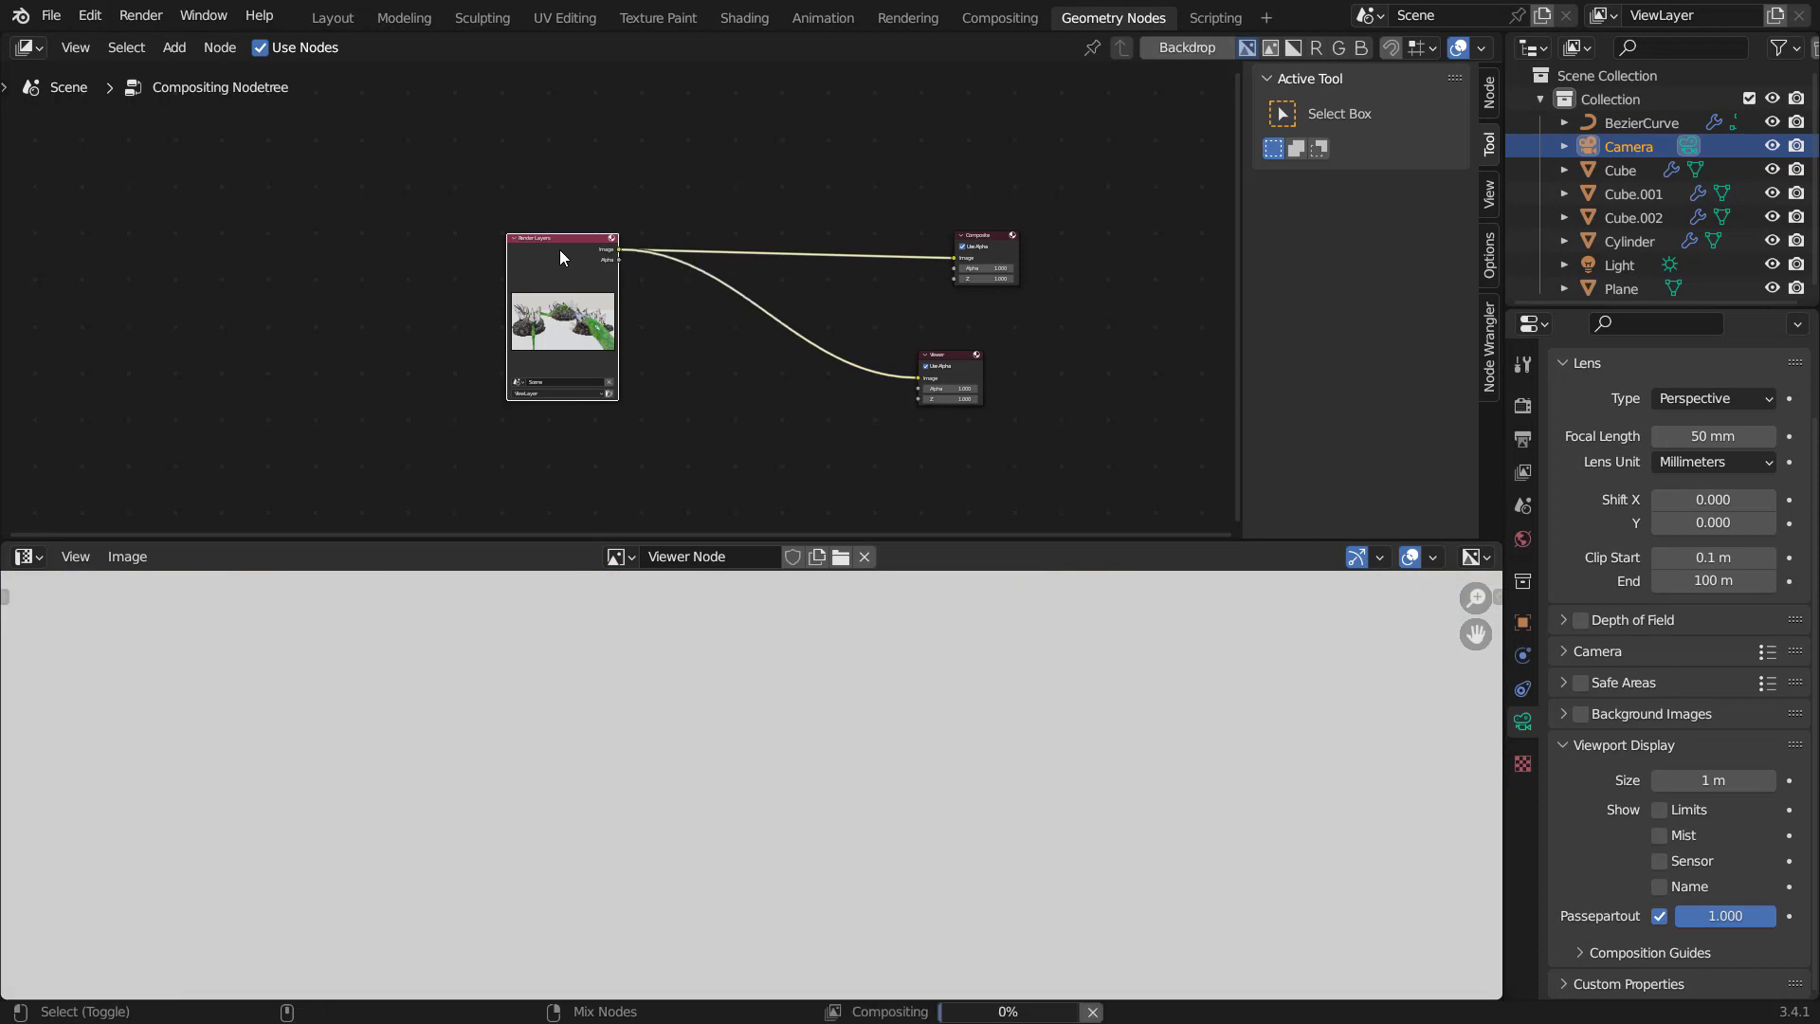
{"action": "scroll", "coordinate": [787, 761], "scroll_direction": "down", "scroll_amount": 4}
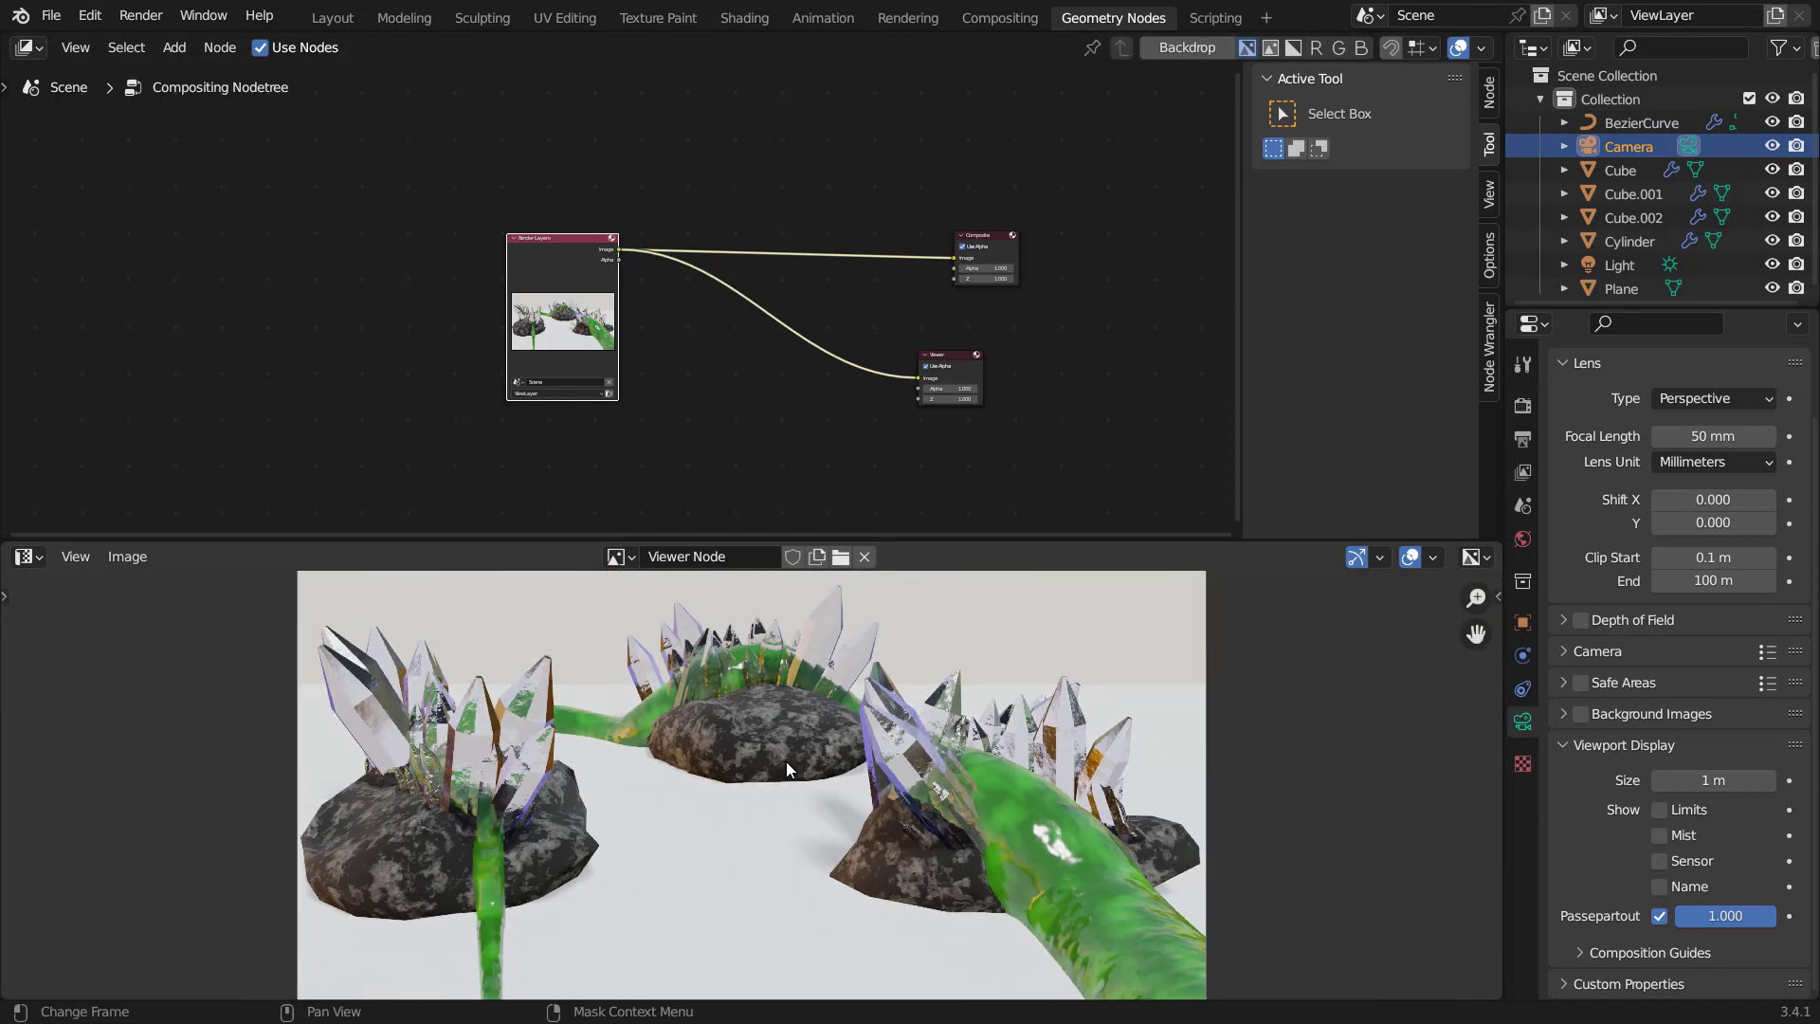
{"action": "key", "text": "n"}
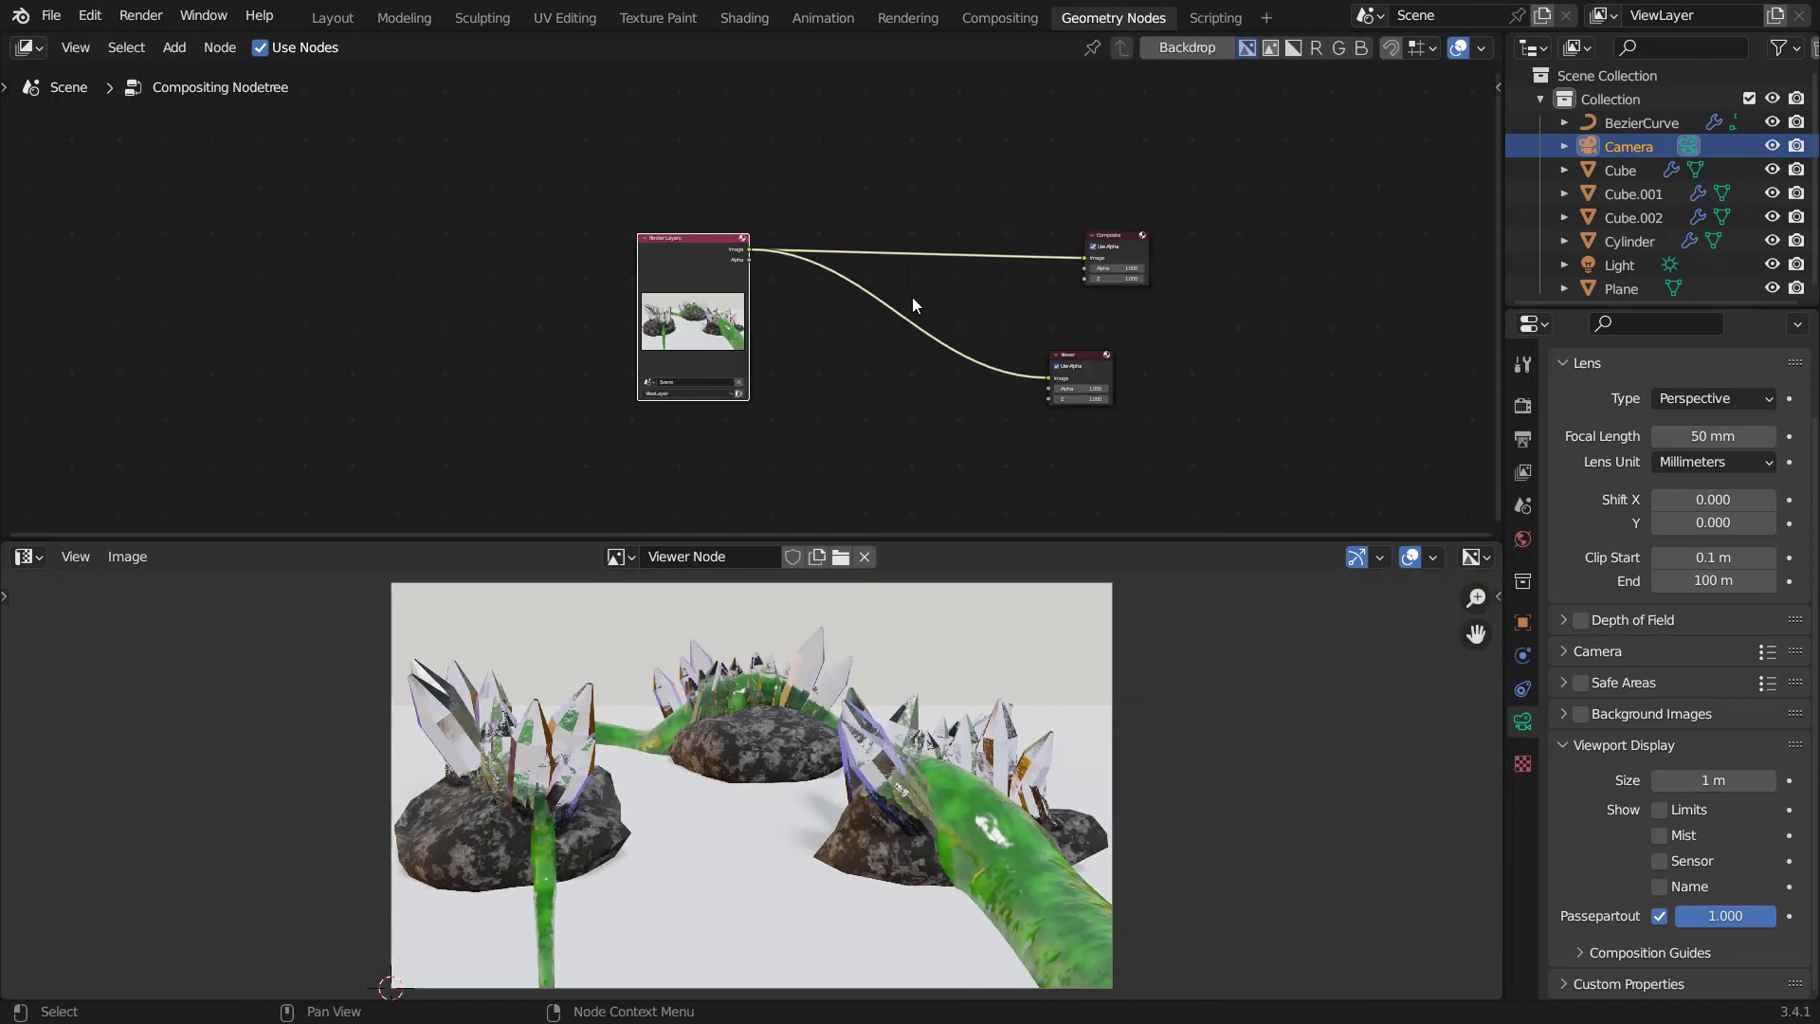
Insert a Glare node between Render Layers and both output nodes, and move the Composite and Viewer nodes farther from it.
{"action": "scroll", "coordinate": [905, 294], "scroll_direction": "up", "scroll_amount": 2}
{"action": "middle_click_drag", "start_coordinate": [880, 228], "coordinate": [679, 315]}
{"action": "key", "text": "shift+a"}
{"action": "left_click", "coordinate": [796, 163]}
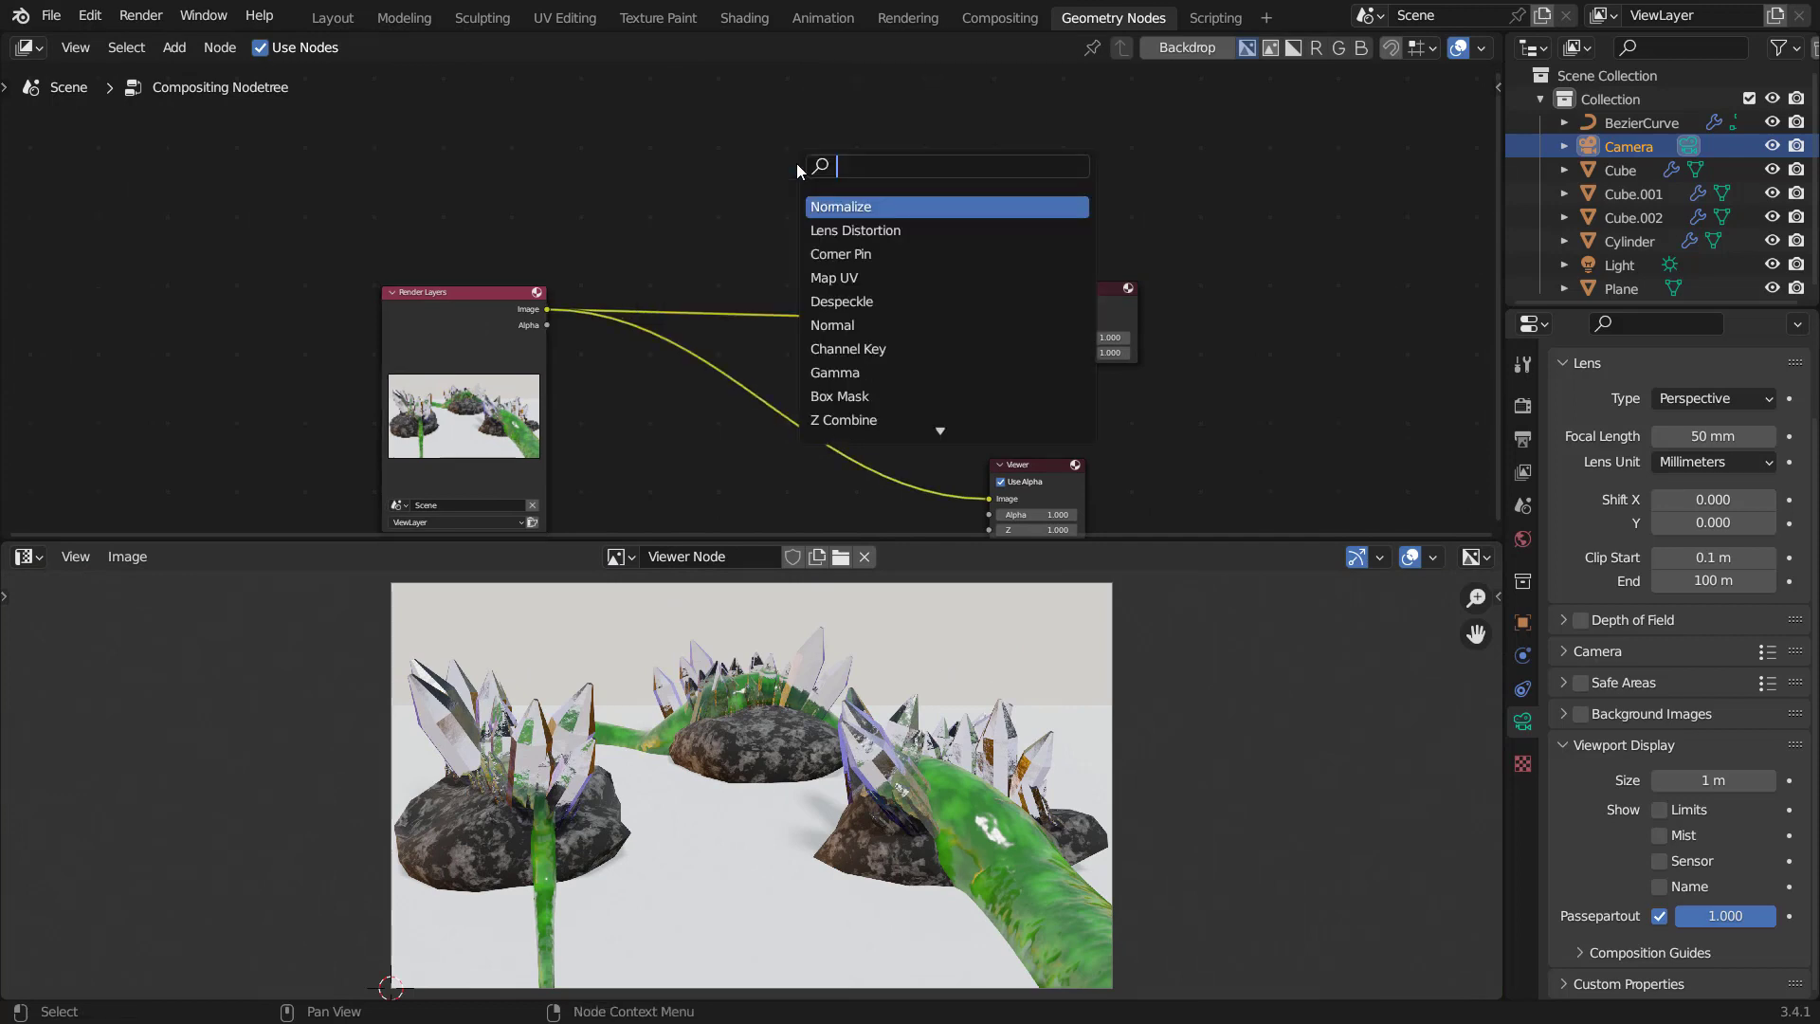
{"action": "type", "text": "g"}
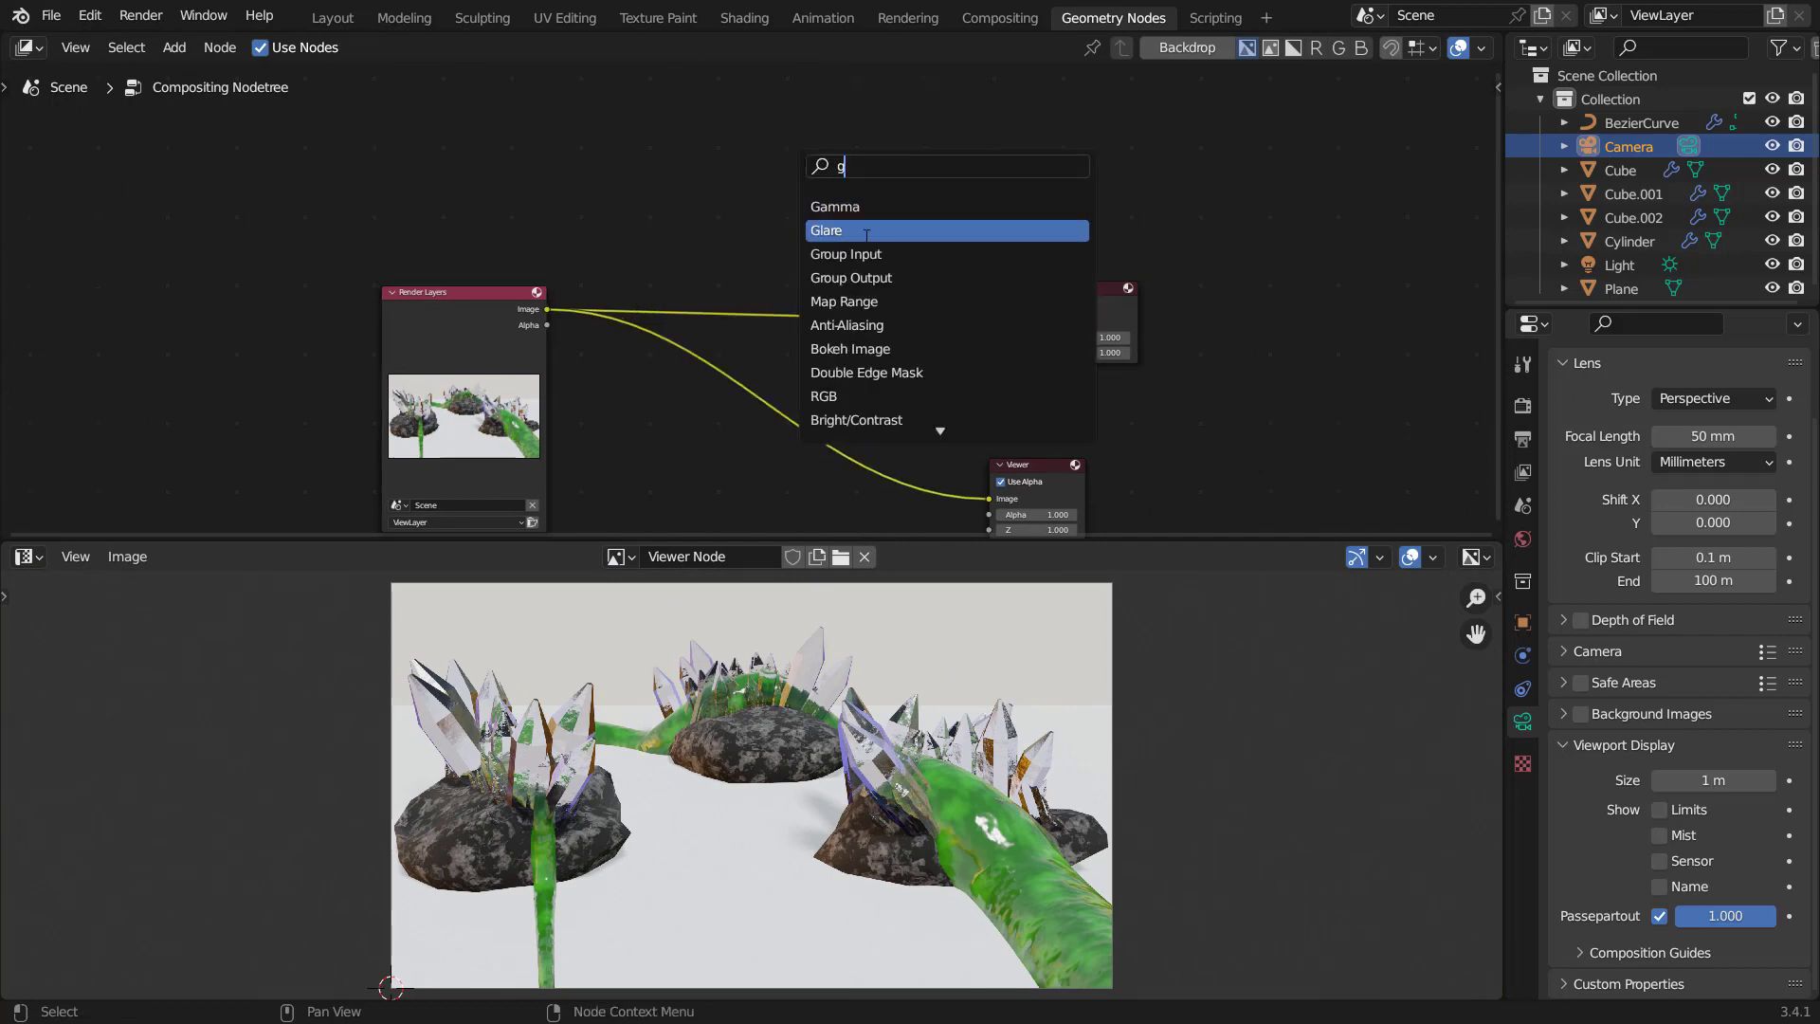
{"action": "type", "text": "la"}
{"action": "left_click", "coordinate": [870, 206]}
{"action": "left_click", "coordinate": [775, 266]}
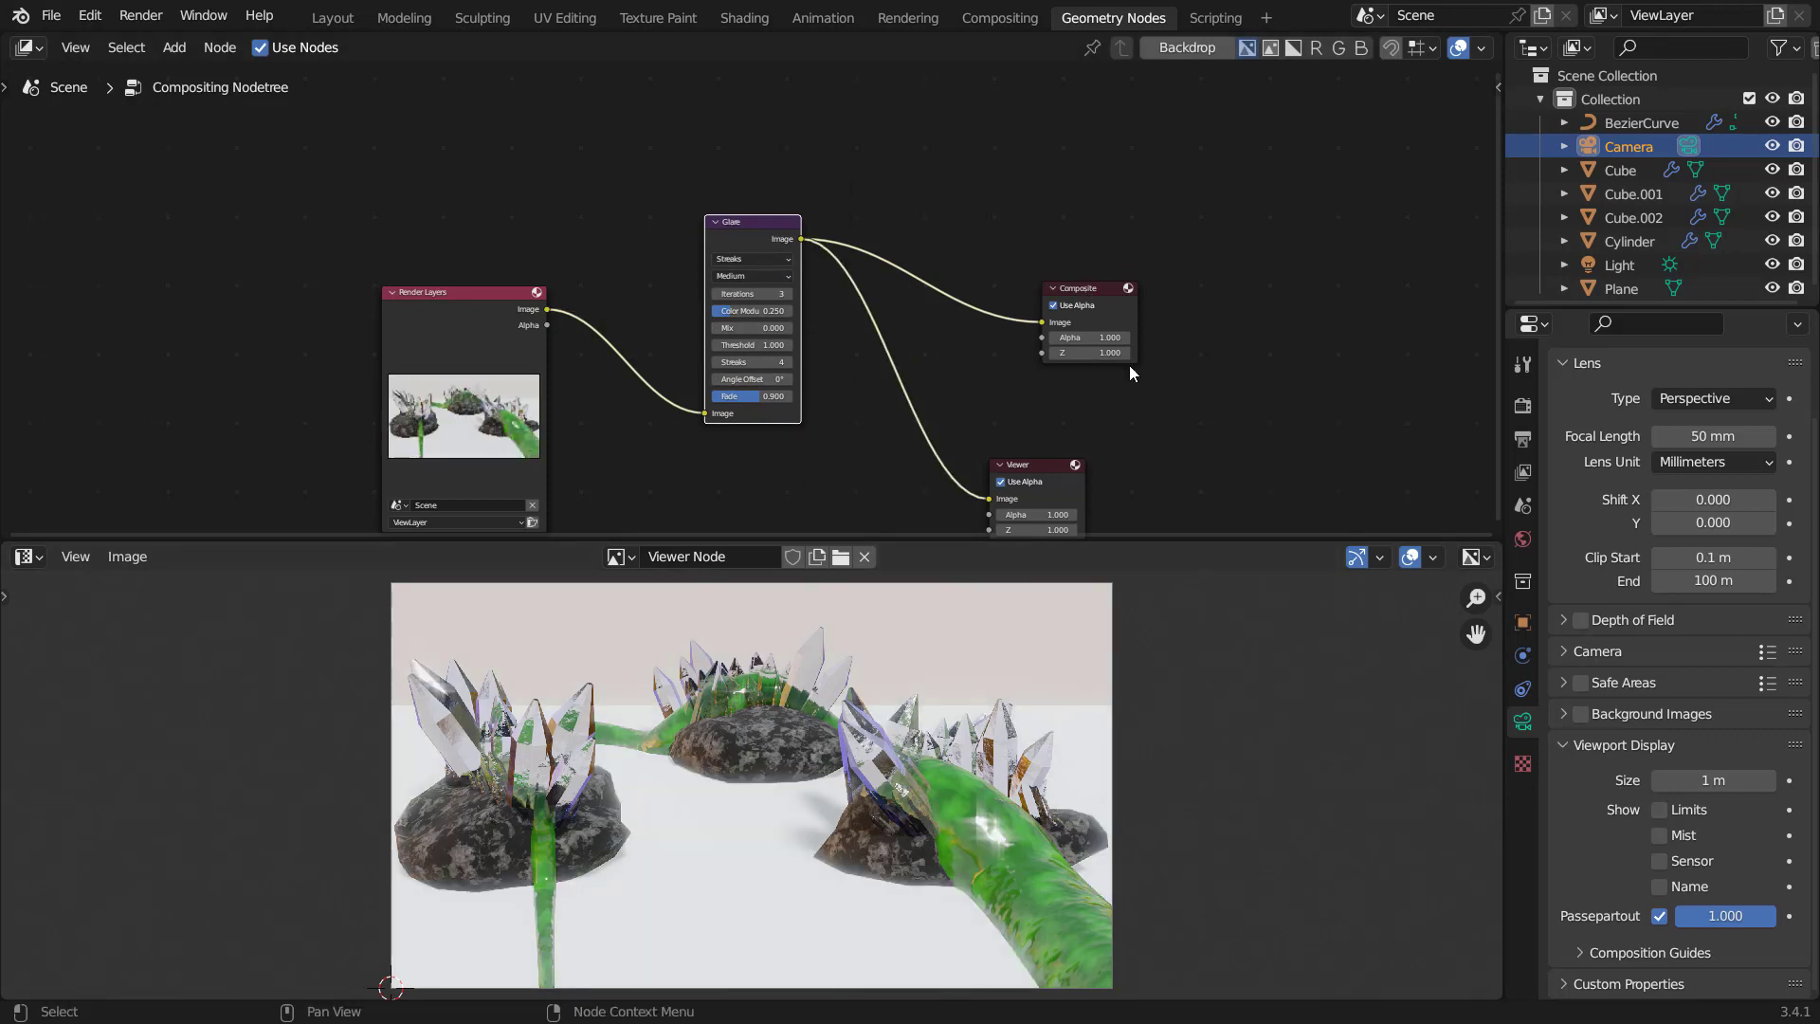
{"action": "left_click_drag", "start_coordinate": [1129, 366], "coordinate": [1214, 443]}
Set the Glare node's Threshold to 0.5 and inspect the glow on the rocks, crystals and vine.
{"action": "scroll", "coordinate": [739, 744], "scroll_direction": "up", "scroll_amount": 3}
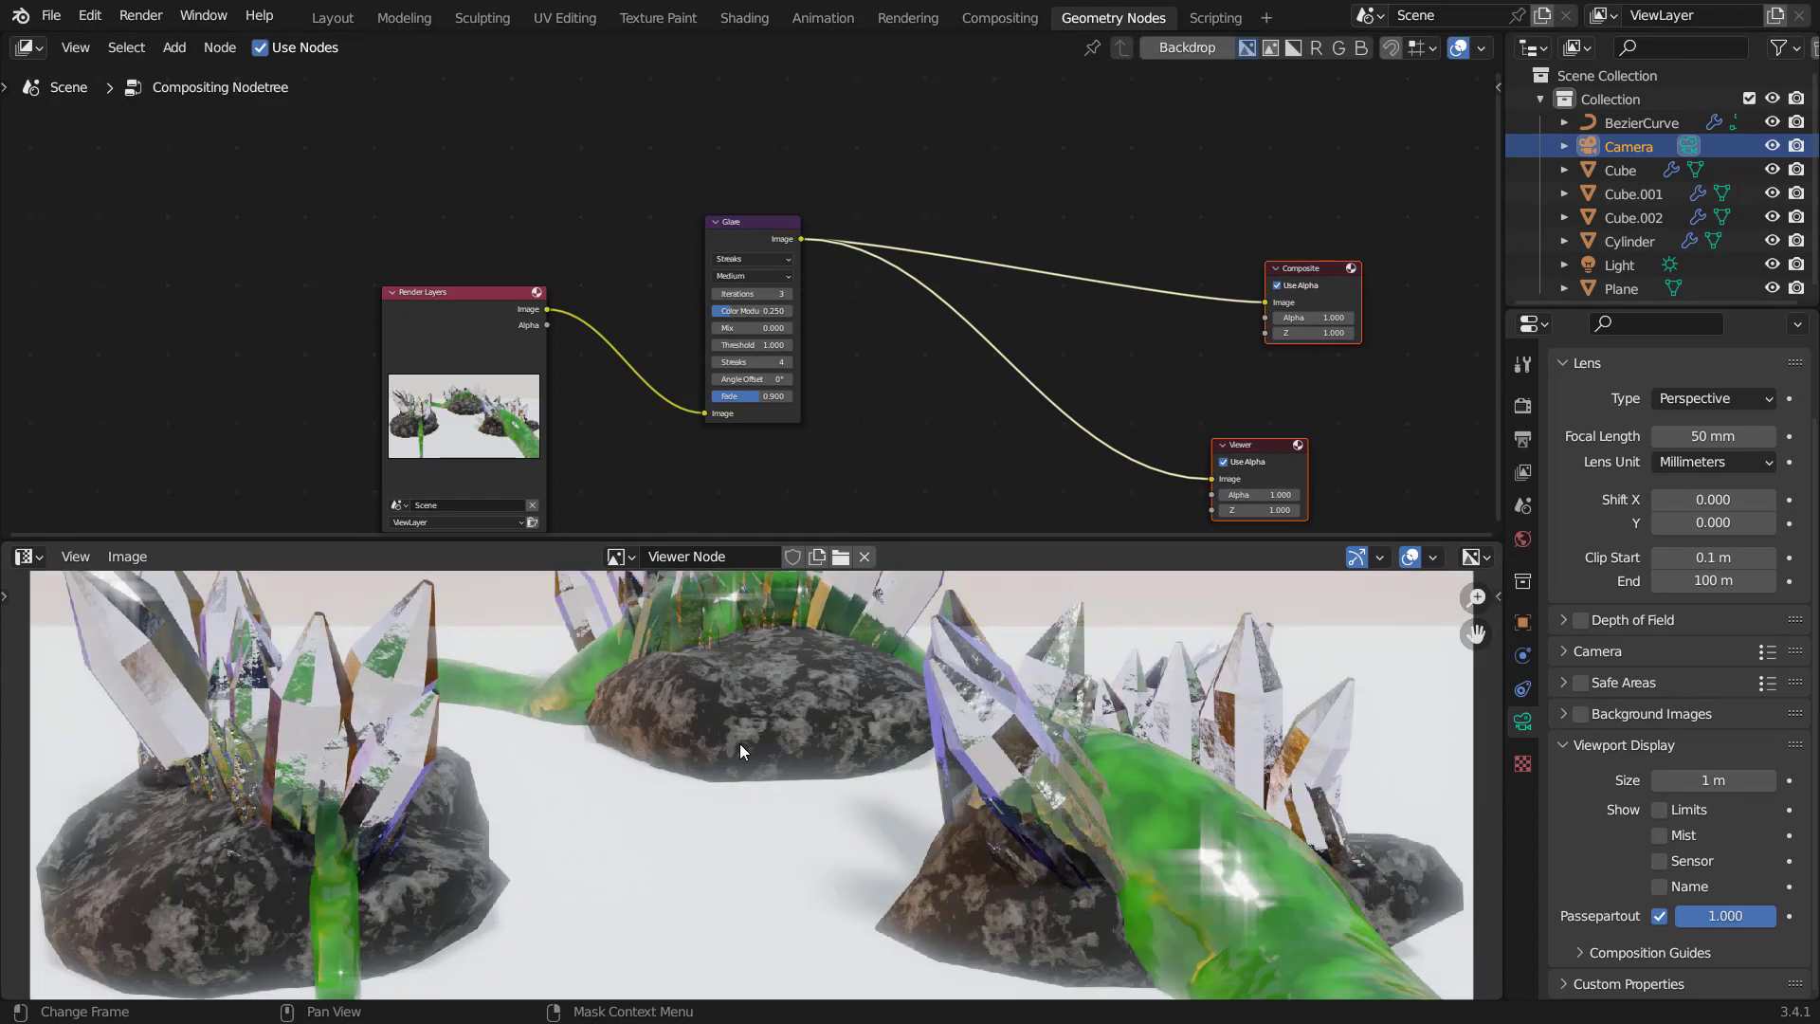
{"action": "scroll", "coordinate": [801, 369], "scroll_direction": "up", "scroll_amount": 3}
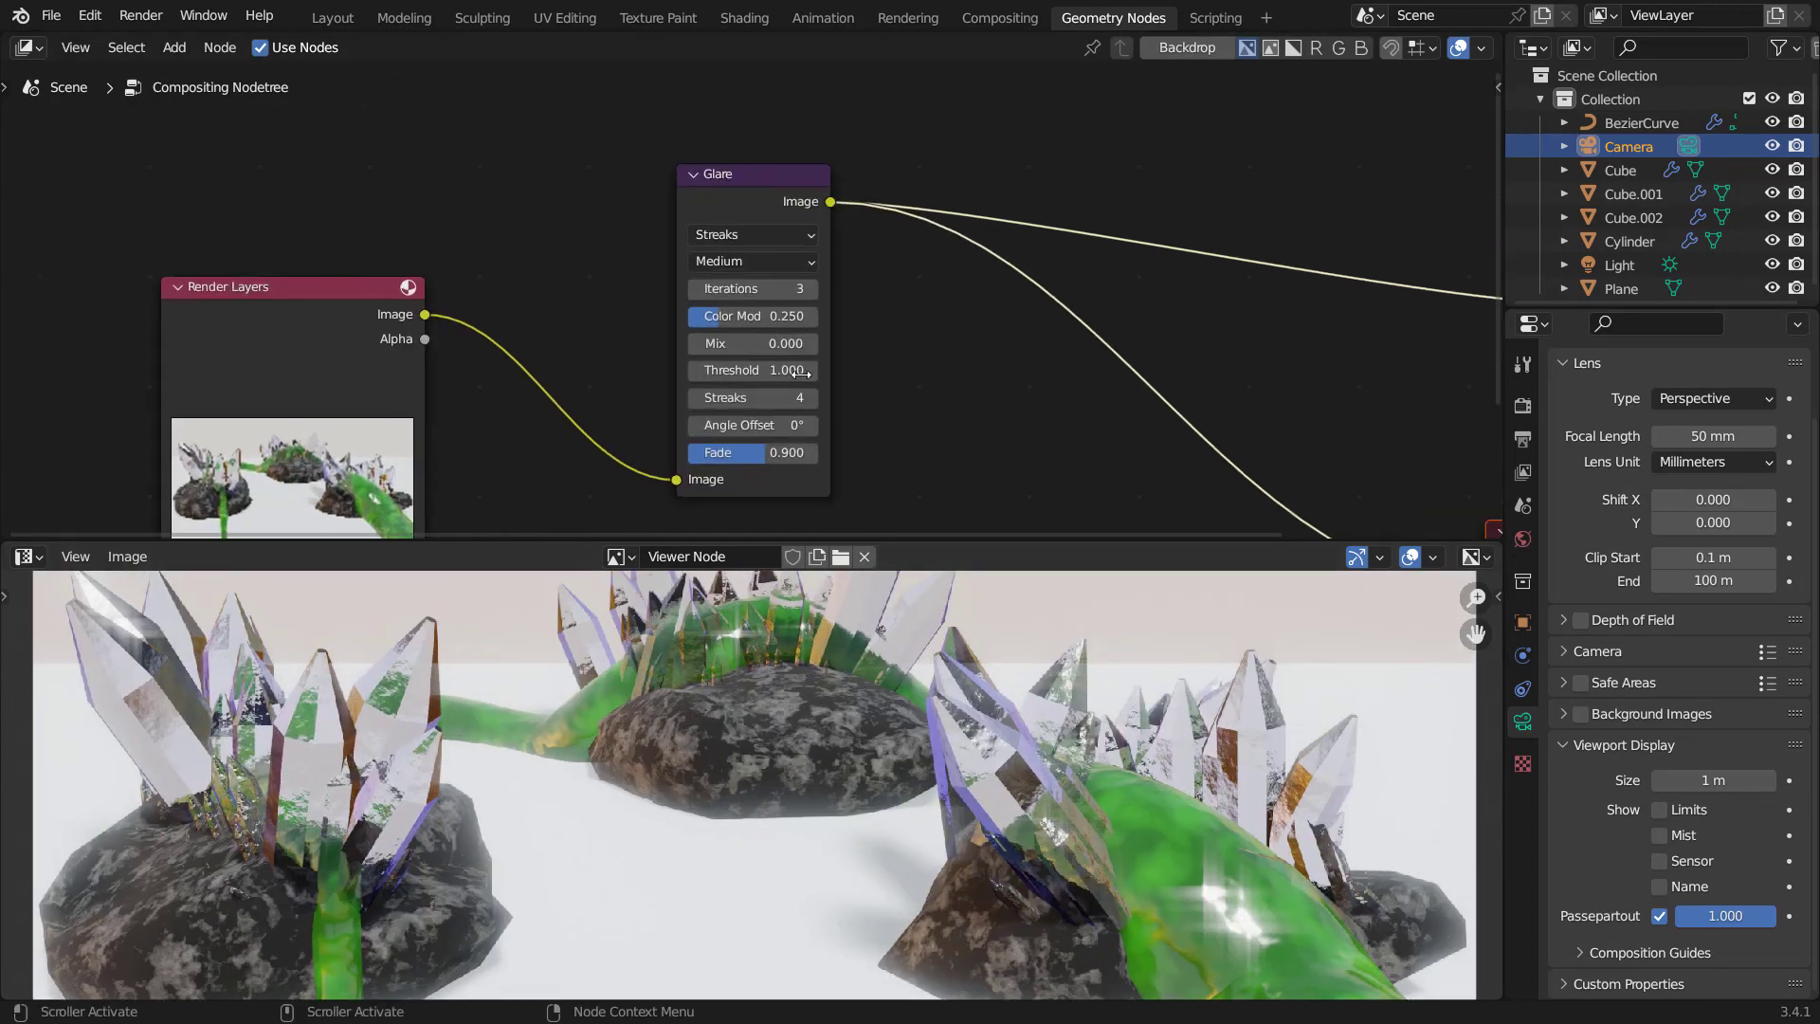
{"action": "left_click", "coordinate": [801, 370]}
{"action": "type", "text": "0.5"}
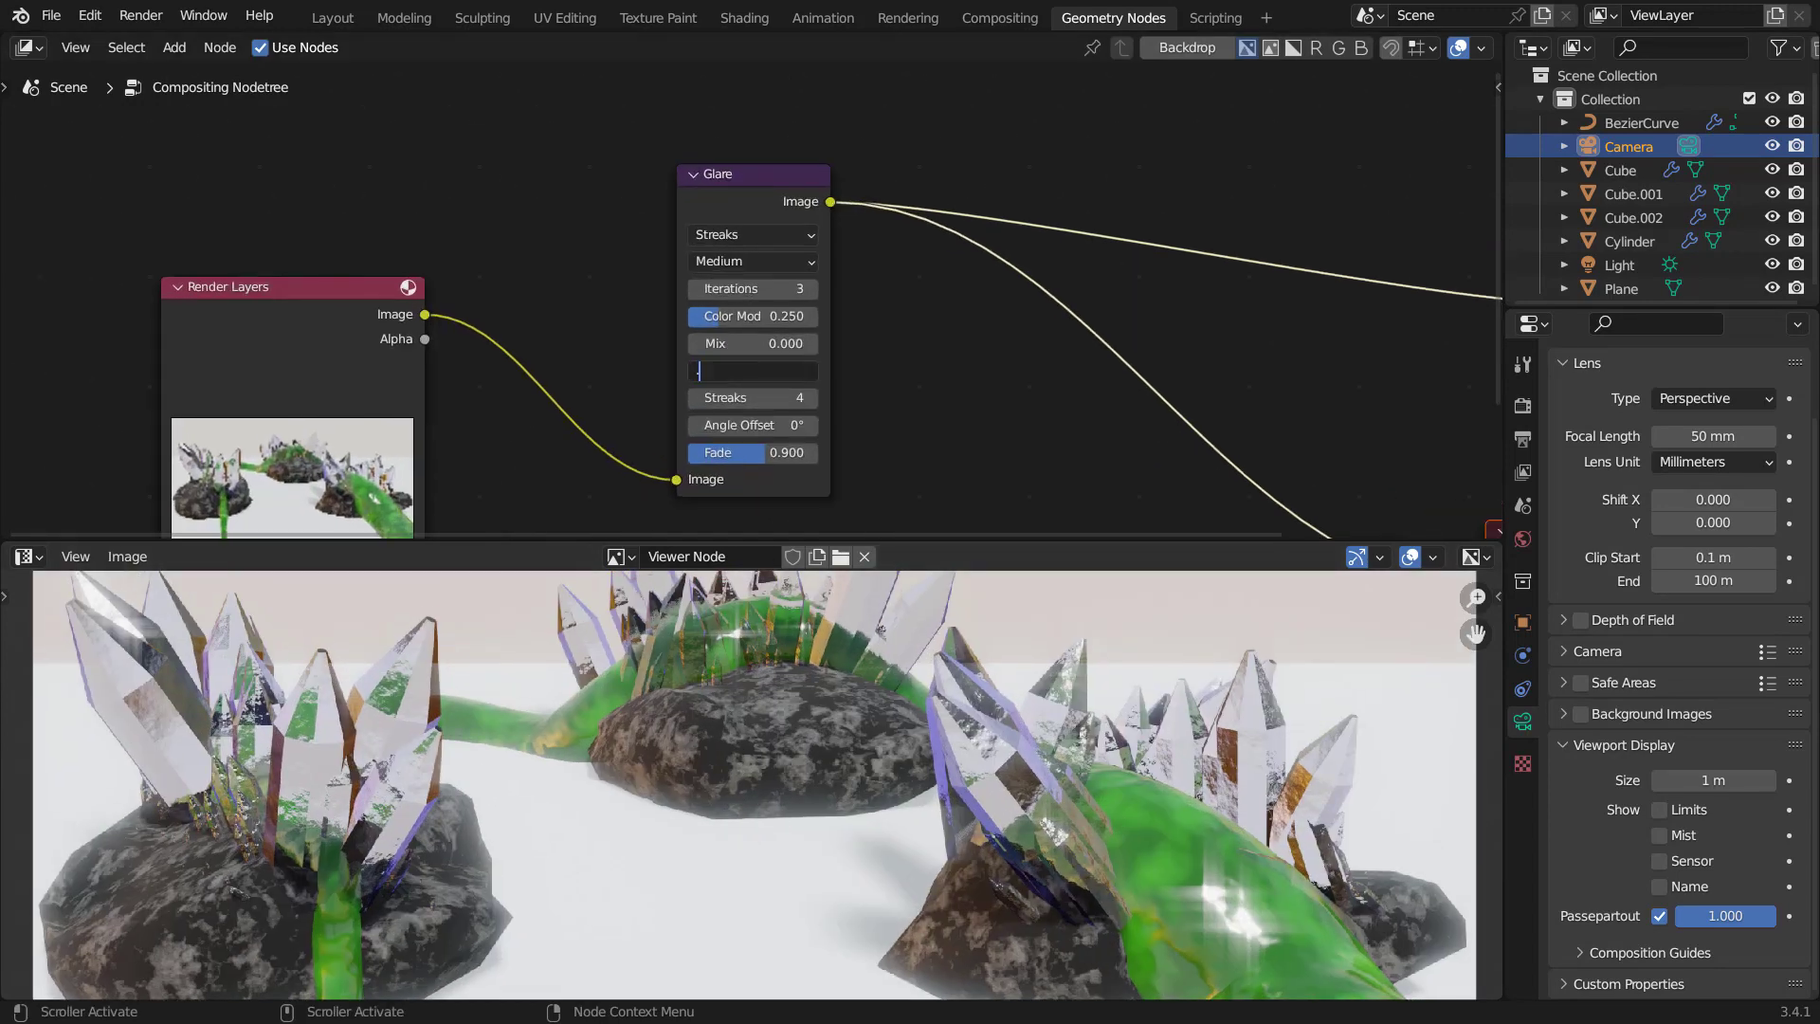
{"action": "key", "text": "Return"}
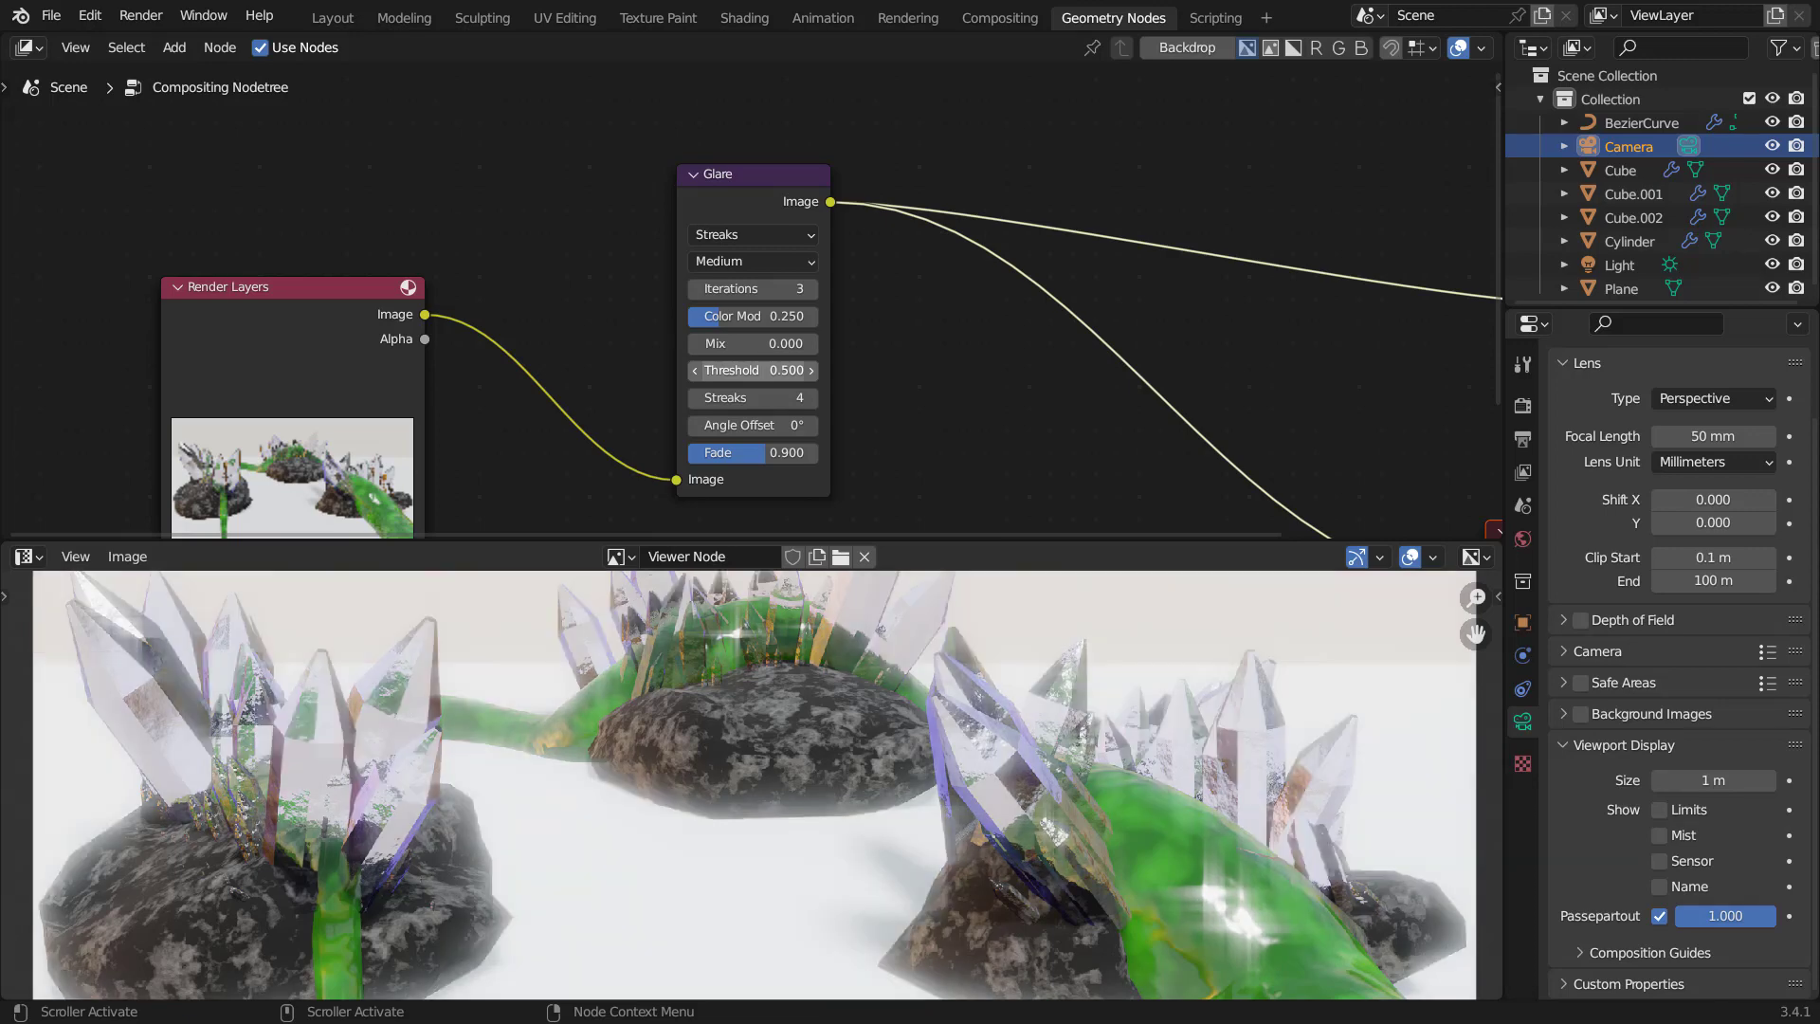
{"action": "scroll", "coordinate": [743, 692], "scroll_direction": "down", "scroll_amount": 2}
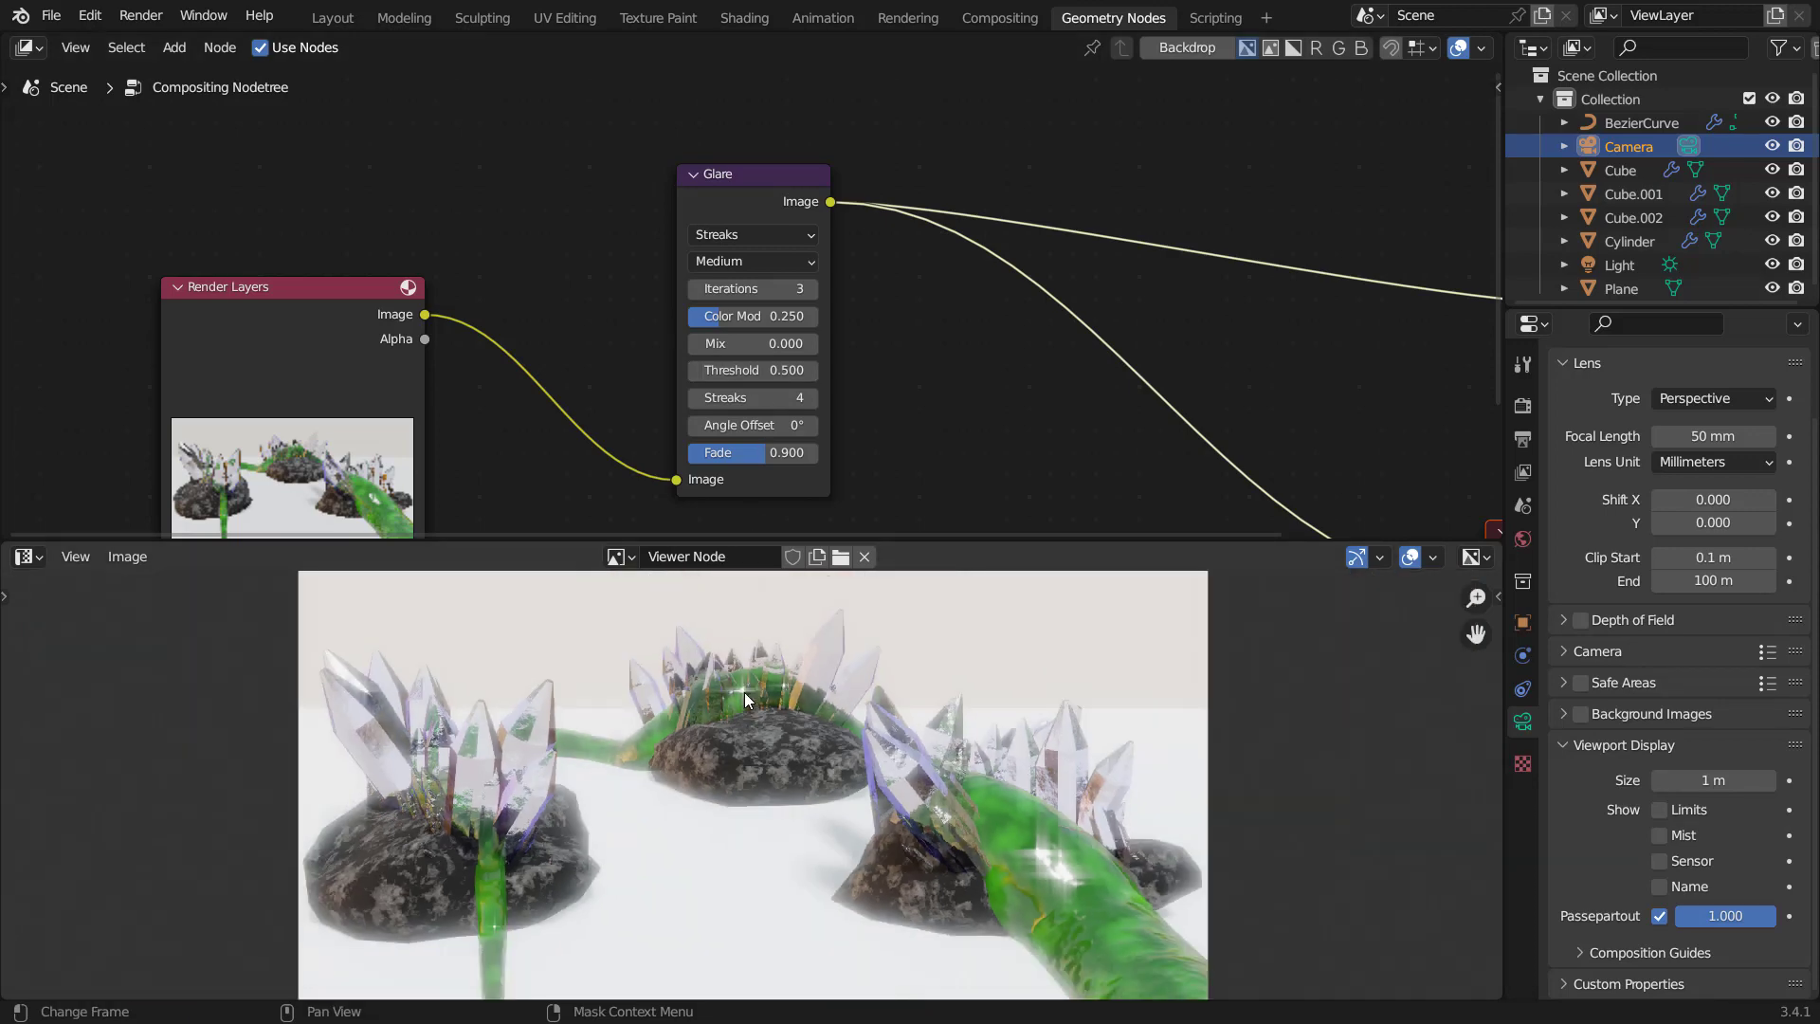
{"action": "scroll", "coordinate": [744, 692], "scroll_direction": "up", "scroll_amount": 1}
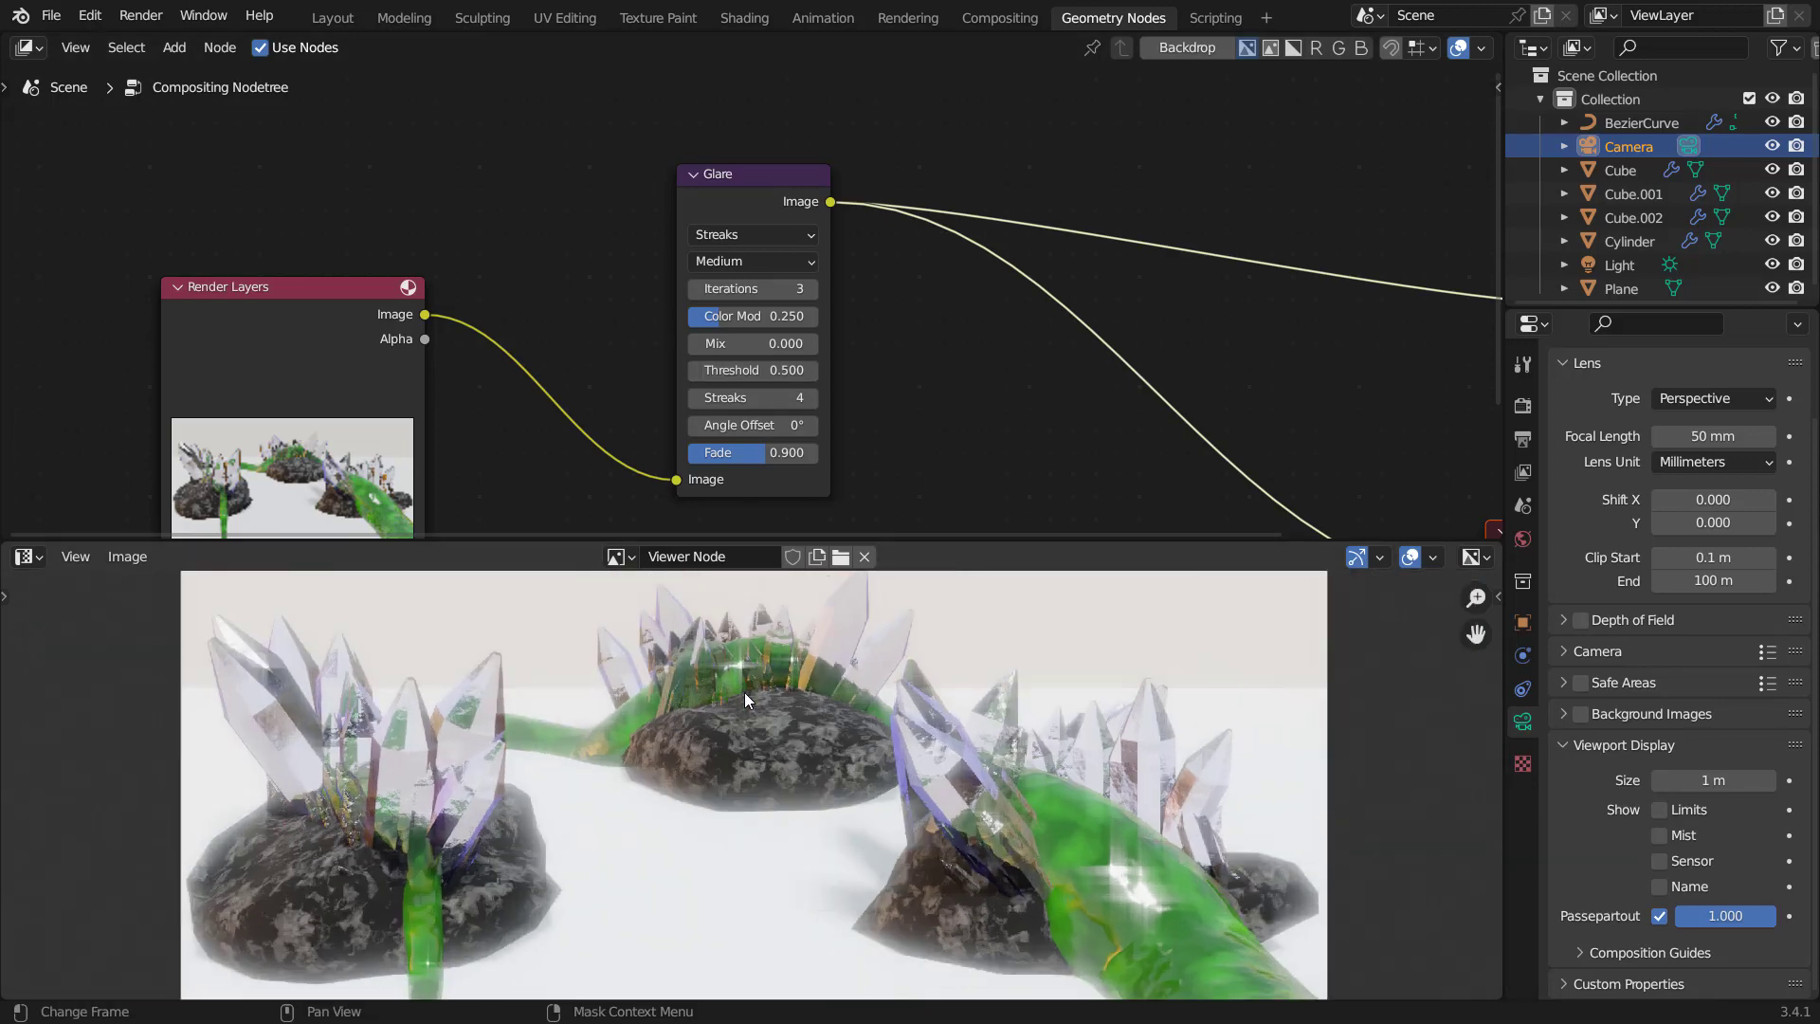
Set the Glare node's Threshold to 0.9 and select the node to check its effect.
{"action": "double_click", "coordinate": [752, 370]}
{"action": "type", "text": "0.9"}
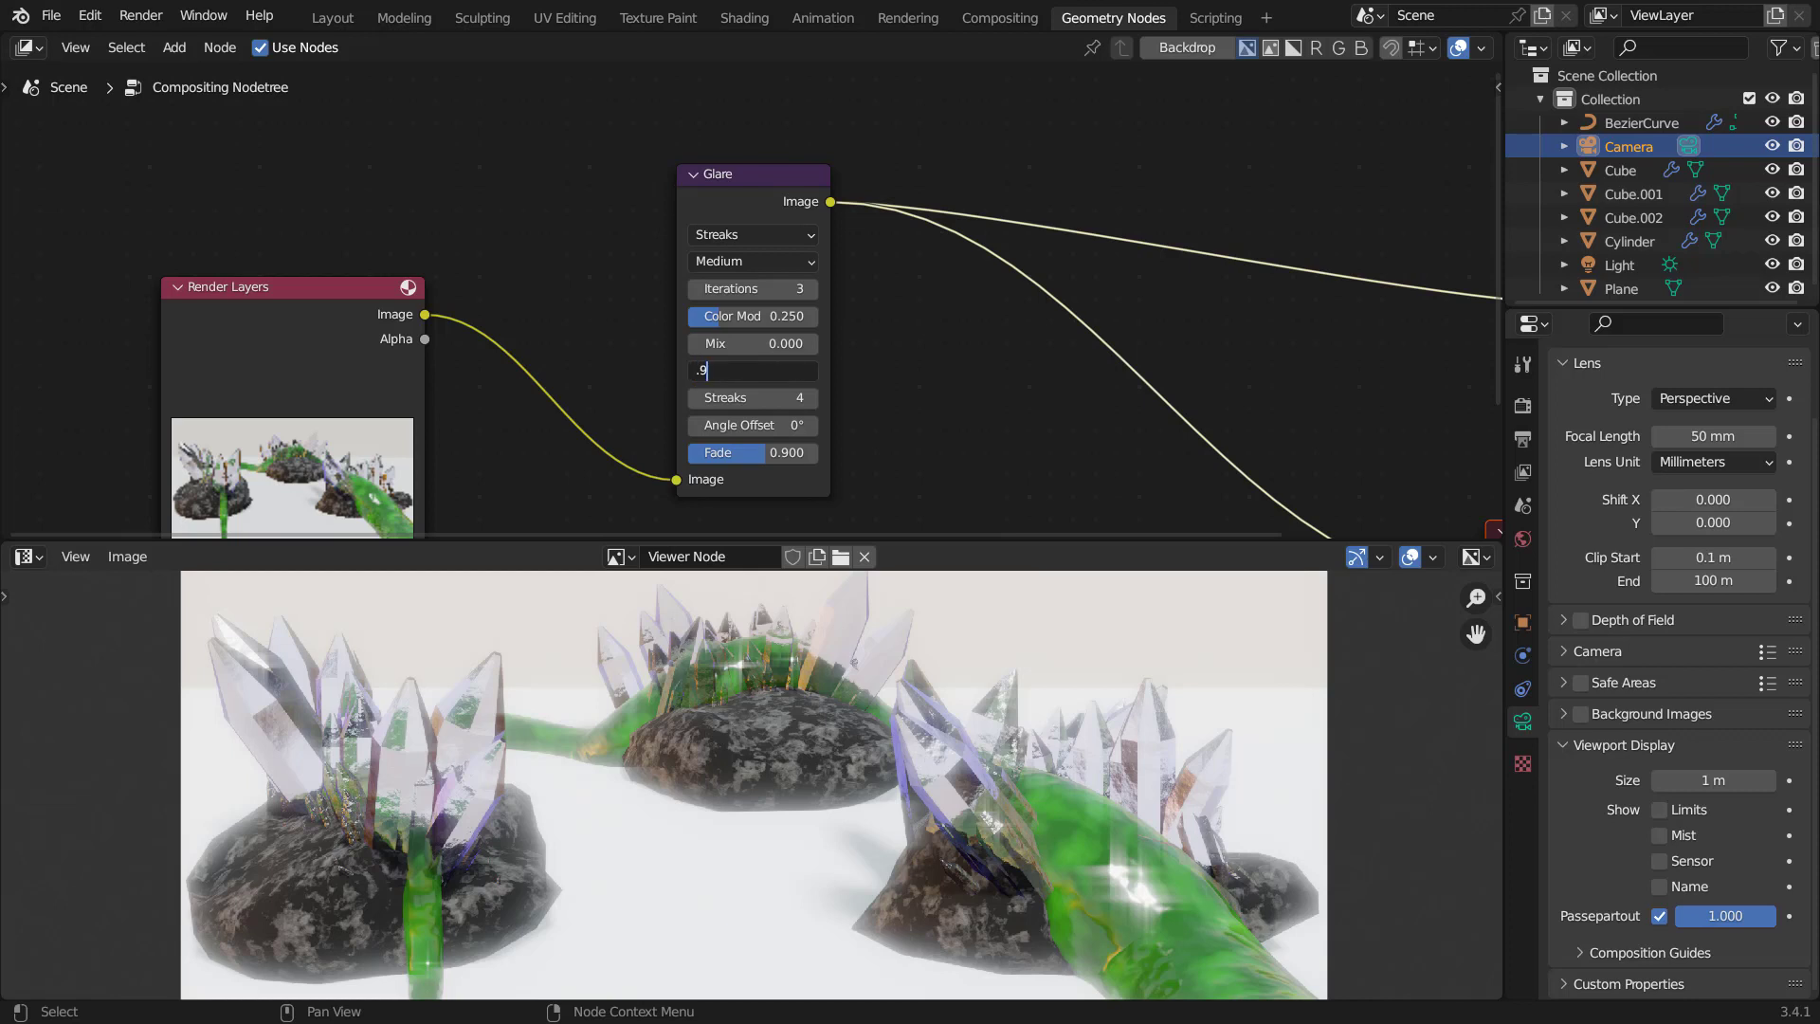
{"action": "key", "text": "Return"}
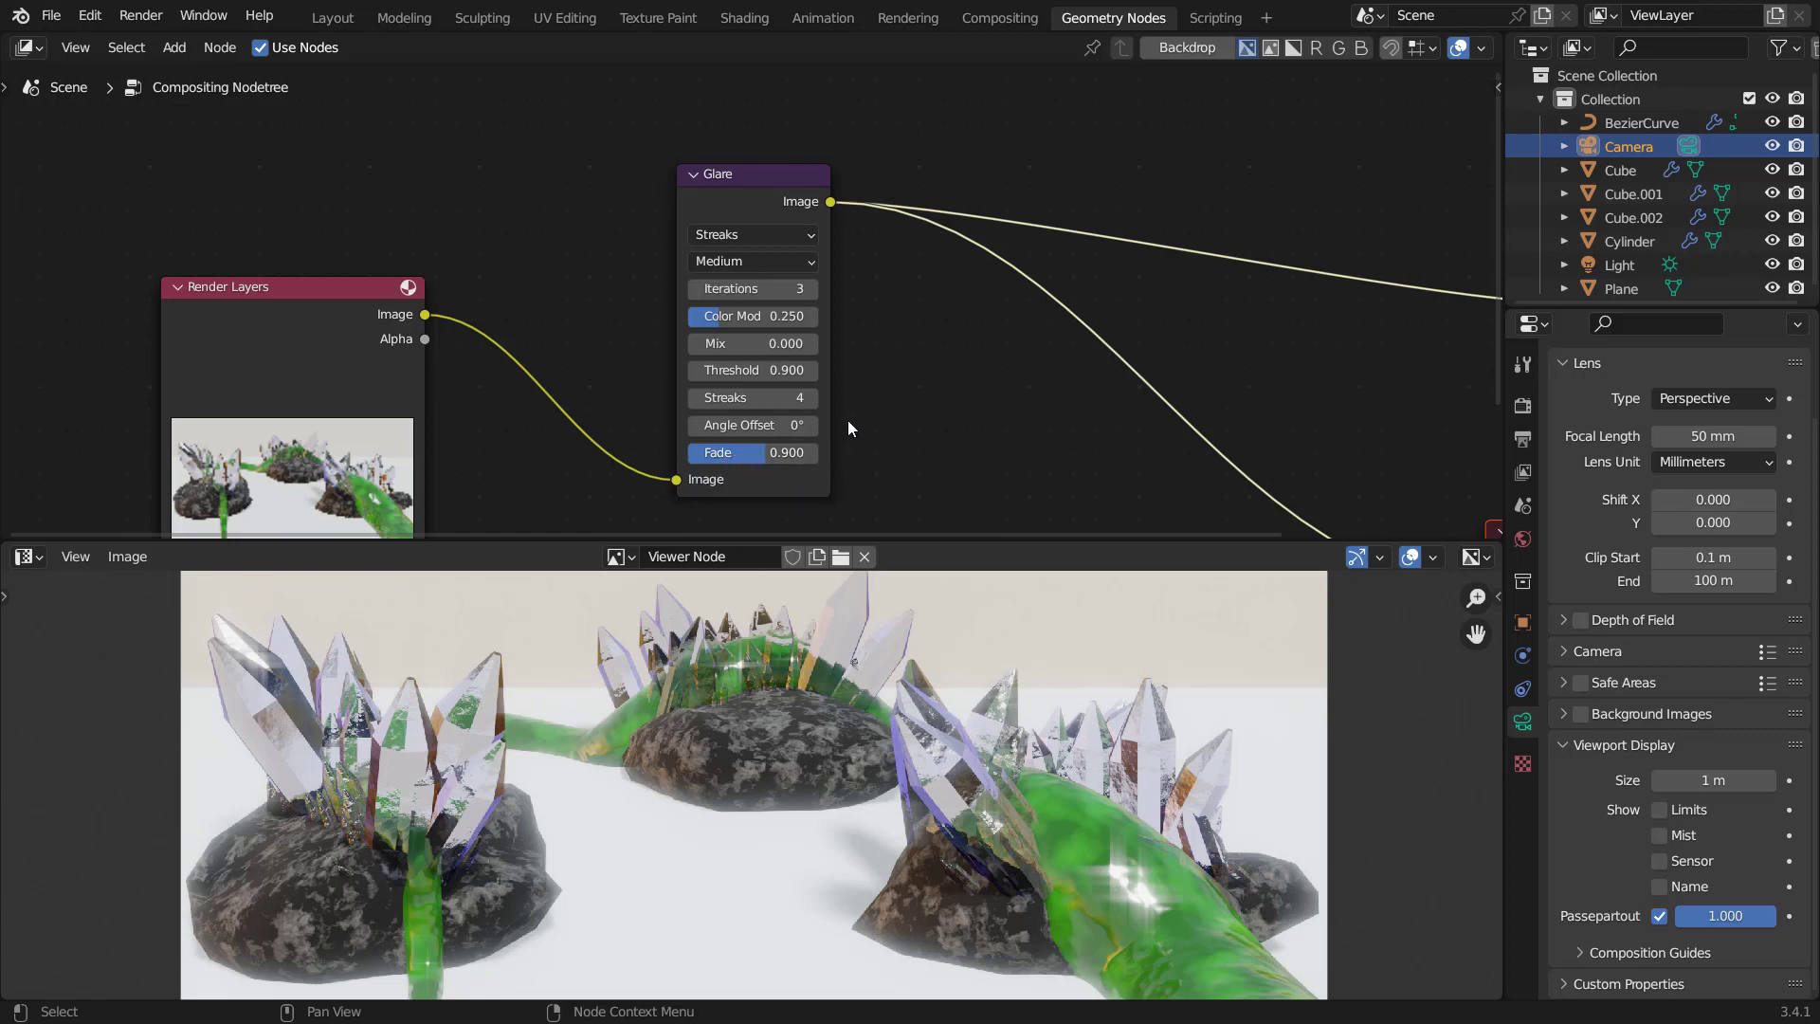
{"action": "middle_click_drag", "start_coordinate": [930, 302], "coordinate": [856, 338]}
{"action": "left_click", "coordinate": [679, 220]}
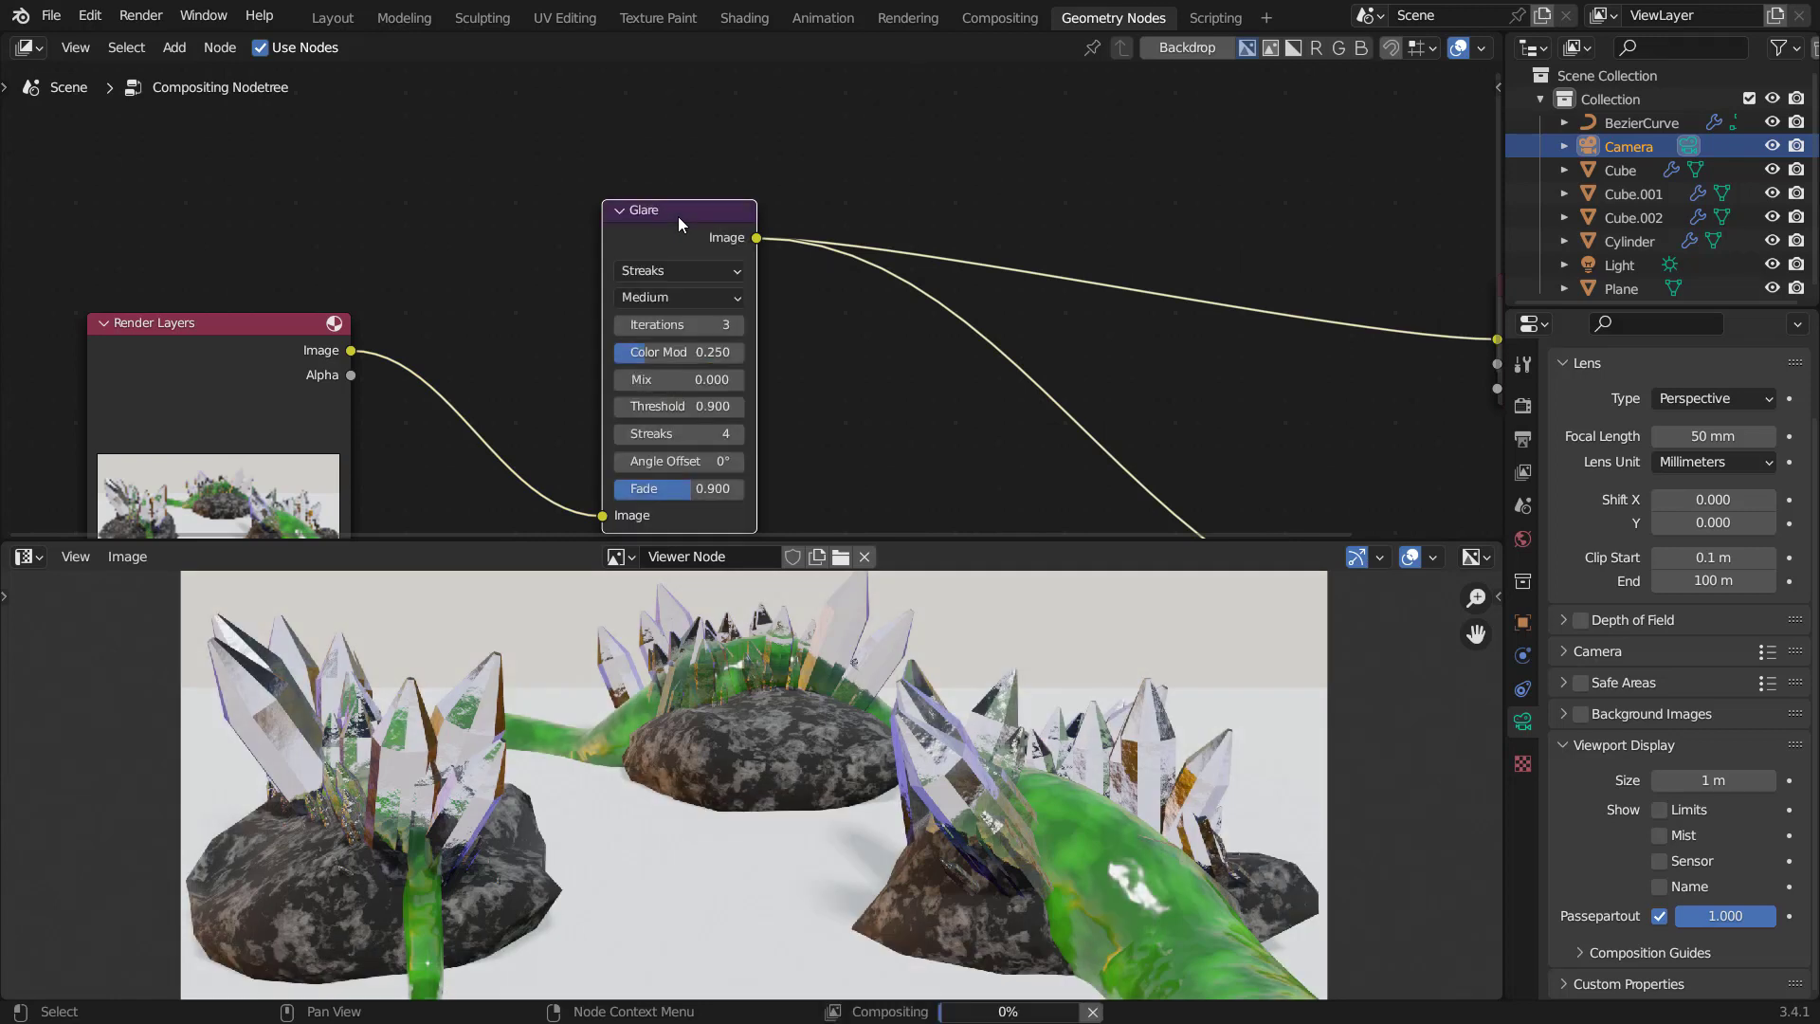
Insert an RGB Curves node after Glare and shape its combined curve into a gentle S, with the upper point near 0.7, 0.8.
{"action": "middle_click_drag", "start_coordinate": [858, 164], "coordinate": [649, 203]}
{"action": "left_click", "coordinate": [906, 148]}
{"action": "key", "text": "shift+a"}
{"action": "left_click", "coordinate": [906, 148]}
{"action": "type", "text": "rg"}
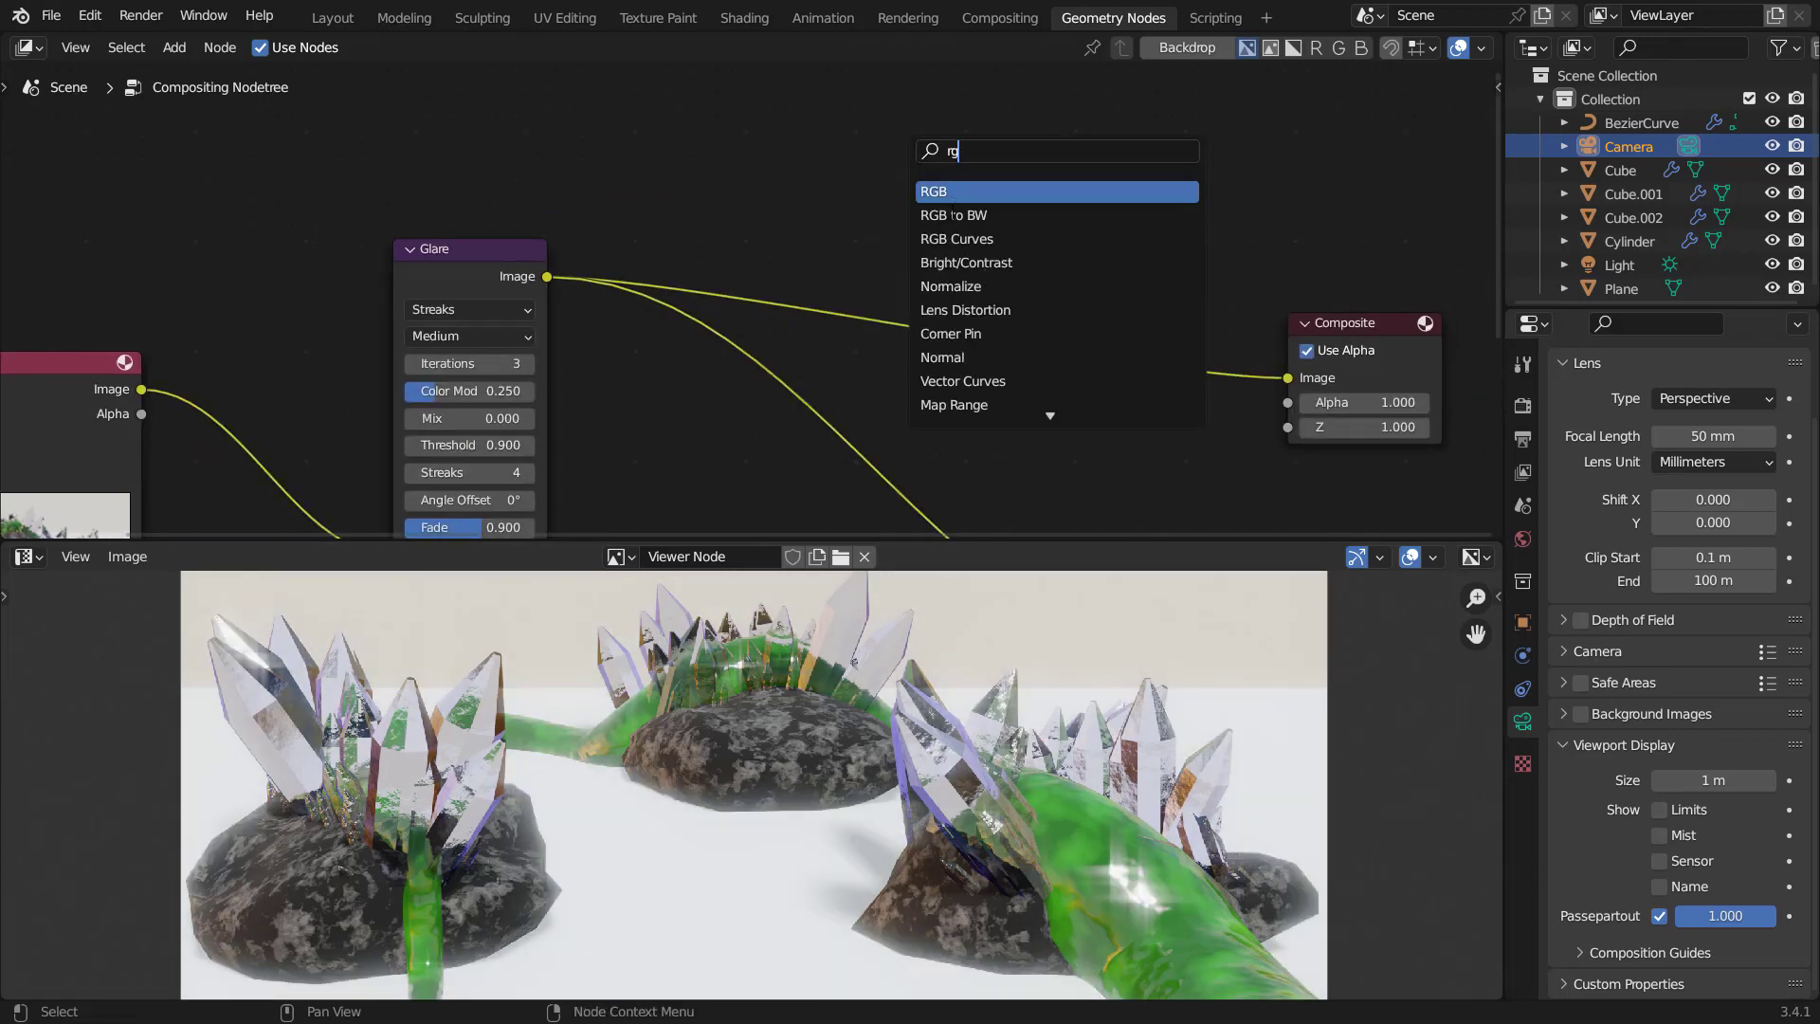
{"action": "key", "text": "Down"}
{"action": "key", "text": "Down"}
{"action": "key", "text": "Return"}
{"action": "left_click", "coordinate": [768, 203]}
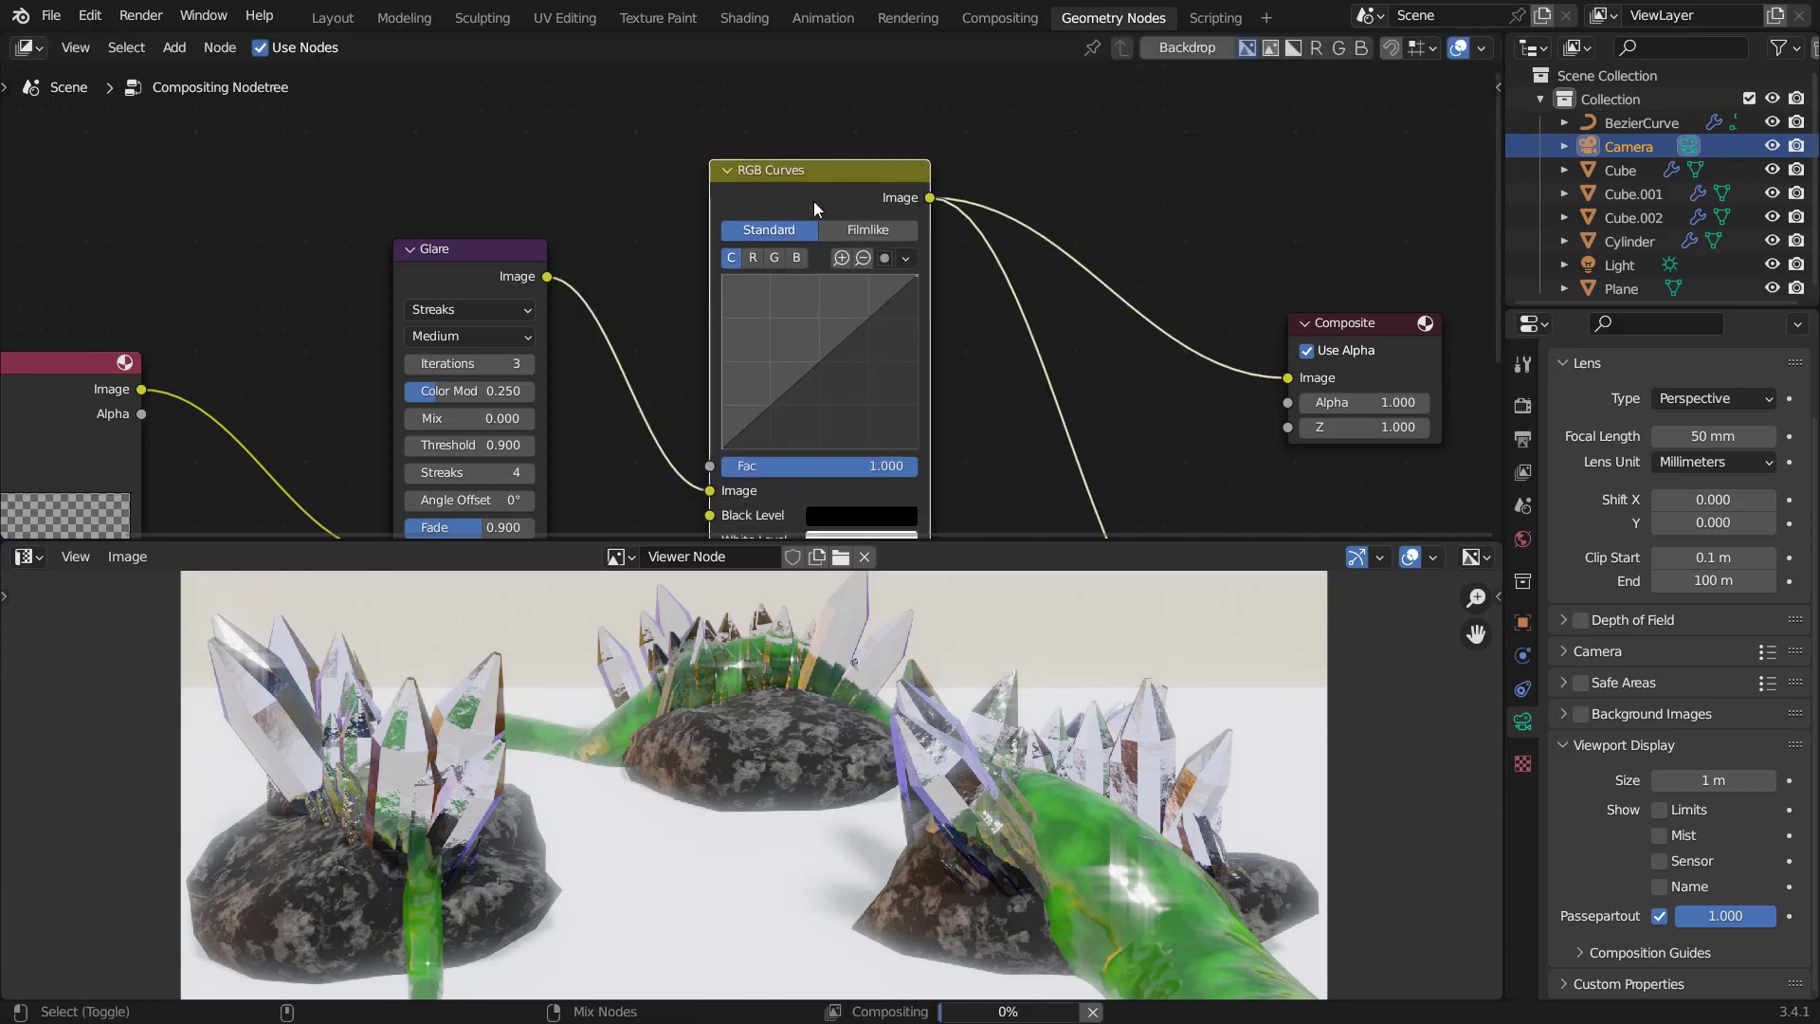
{"action": "left_click_drag", "start_coordinate": [759, 413], "coordinate": [765, 420]}
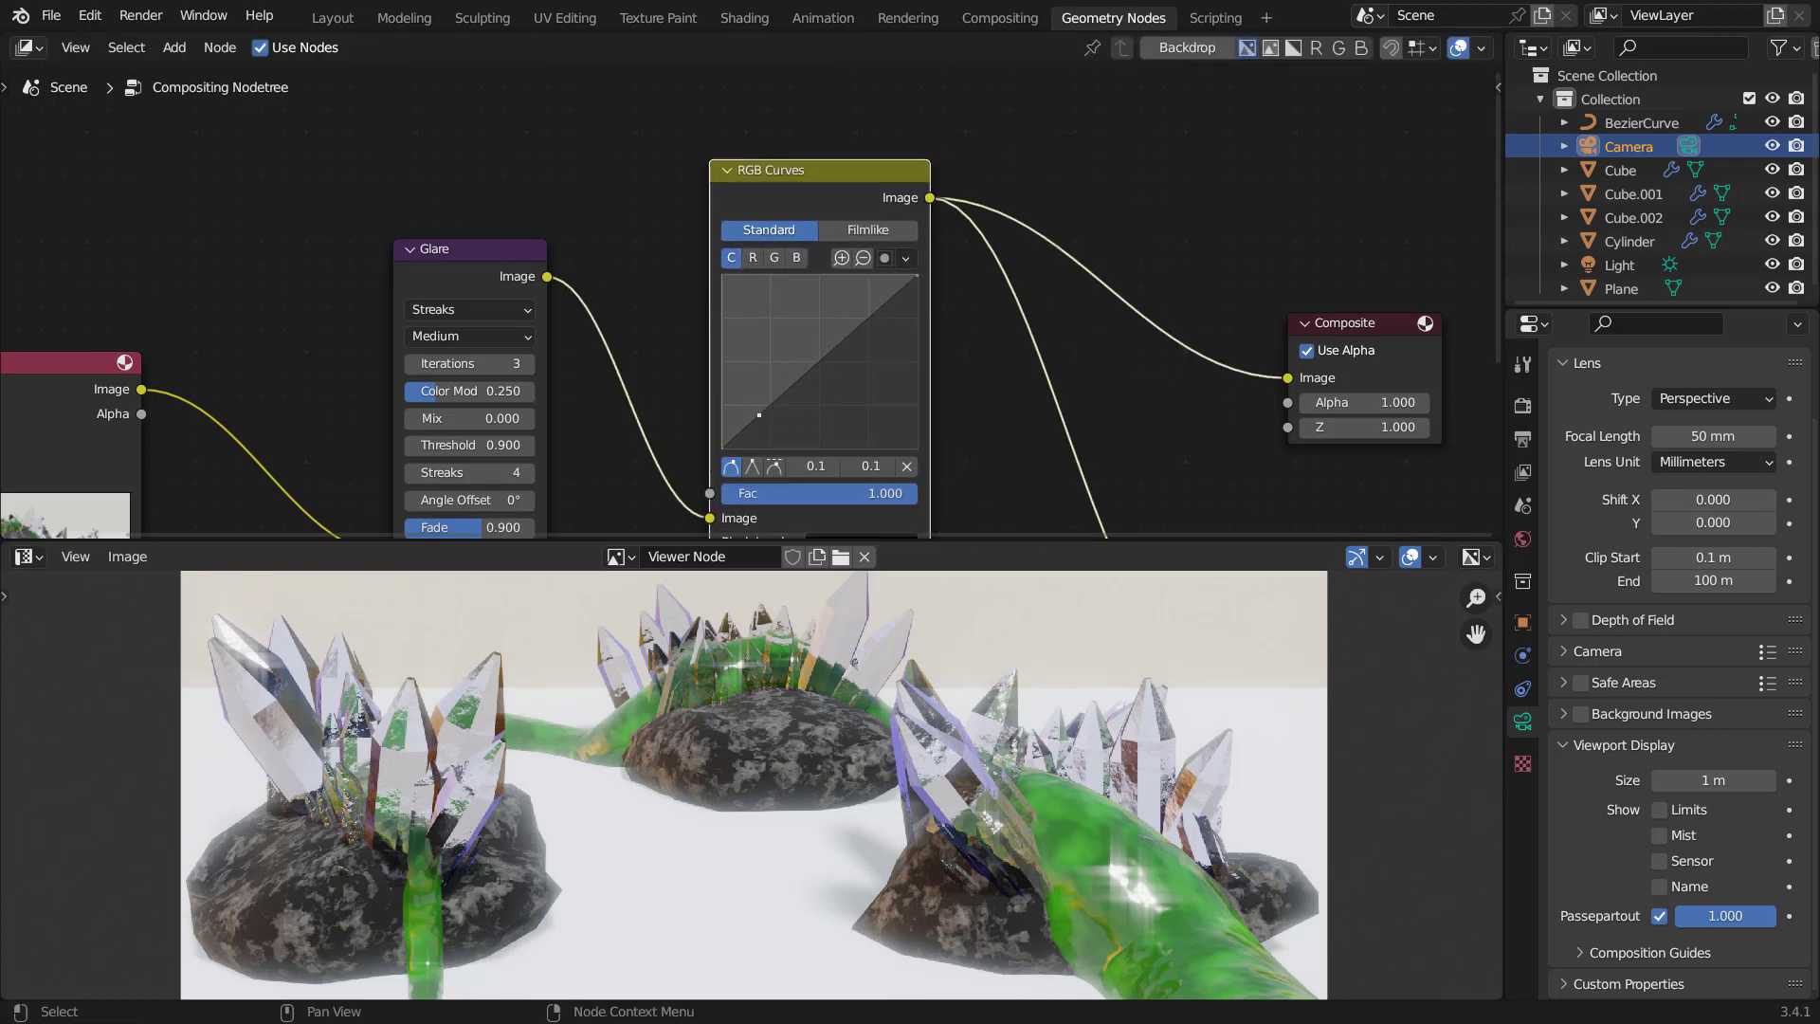
{"action": "left_click_drag", "start_coordinate": [876, 327], "coordinate": [868, 307]}
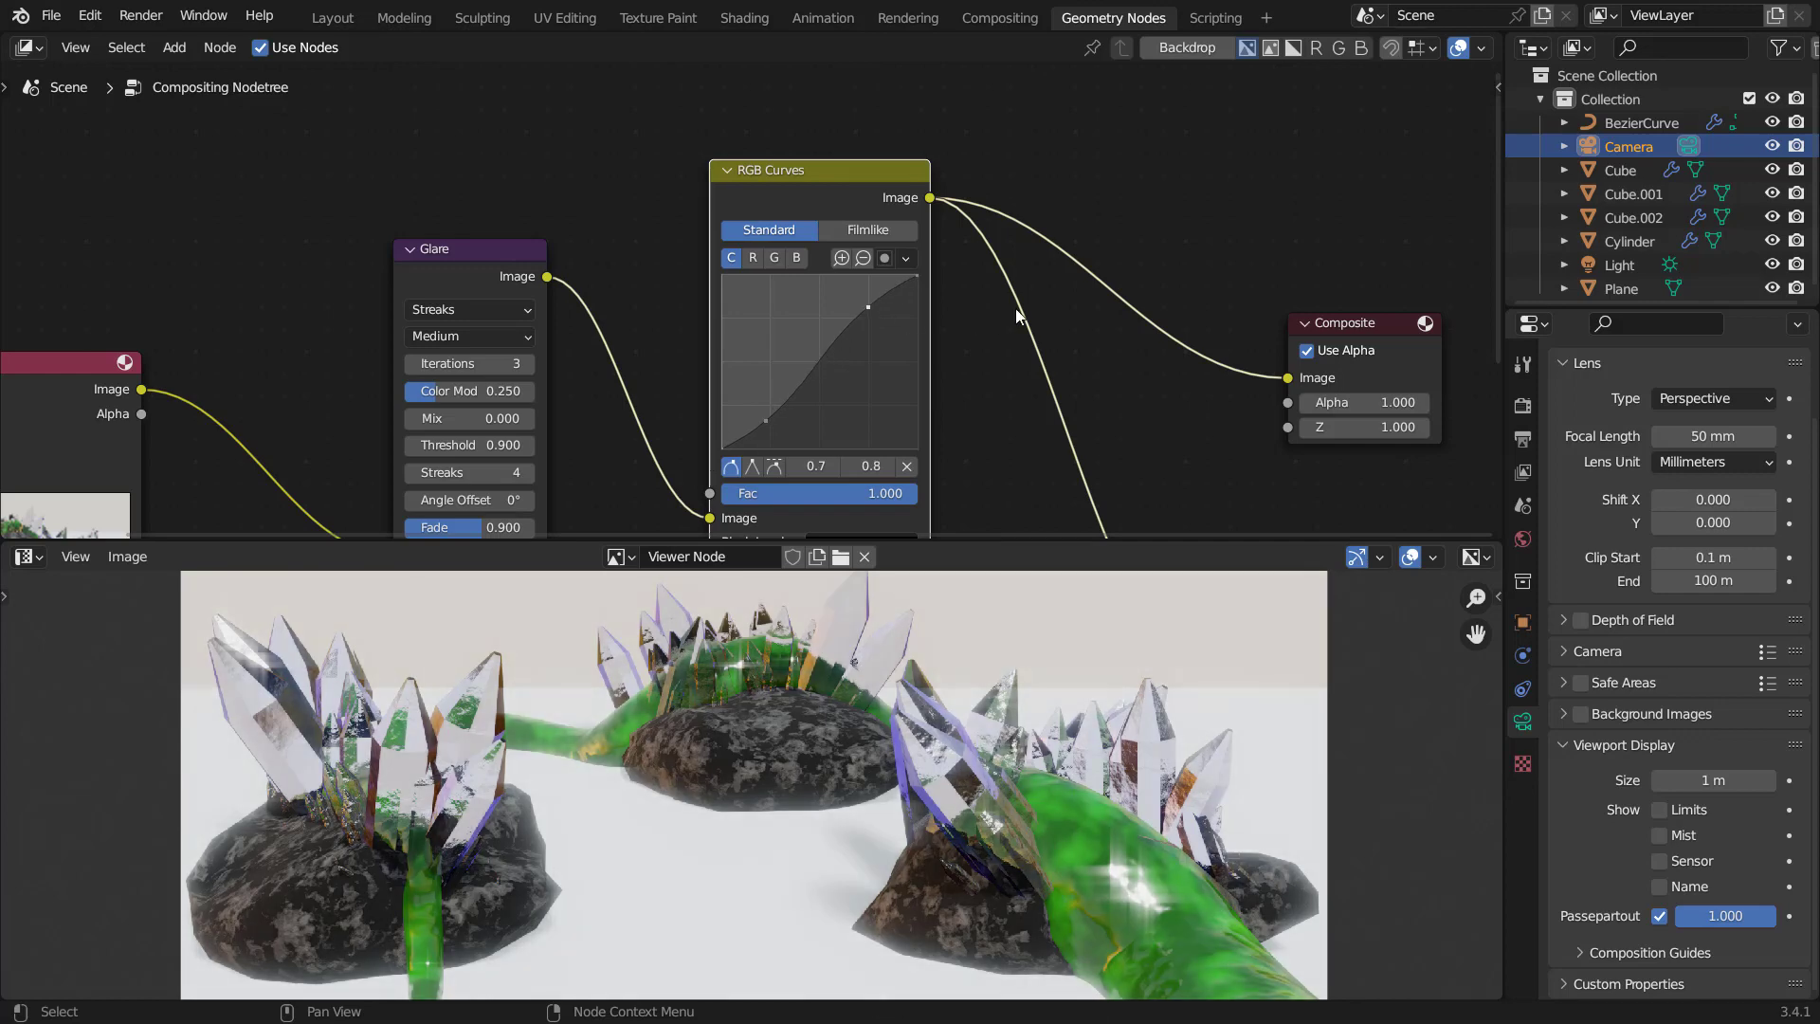
Move the Composite and Viewer nodes to make room and insert a Bright/Contrast node between RGB Curves and both outputs.
{"action": "scroll", "coordinate": [1016, 309], "scroll_direction": "down", "scroll_amount": 6}
{"action": "middle_click_drag", "start_coordinate": [1130, 343], "coordinate": [1076, 300]}
{"action": "left_click_drag", "start_coordinate": [1209, 212], "coordinate": [958, 536]}
{"action": "key", "text": "g"}
{"action": "left_click", "coordinate": [1254, 483]}
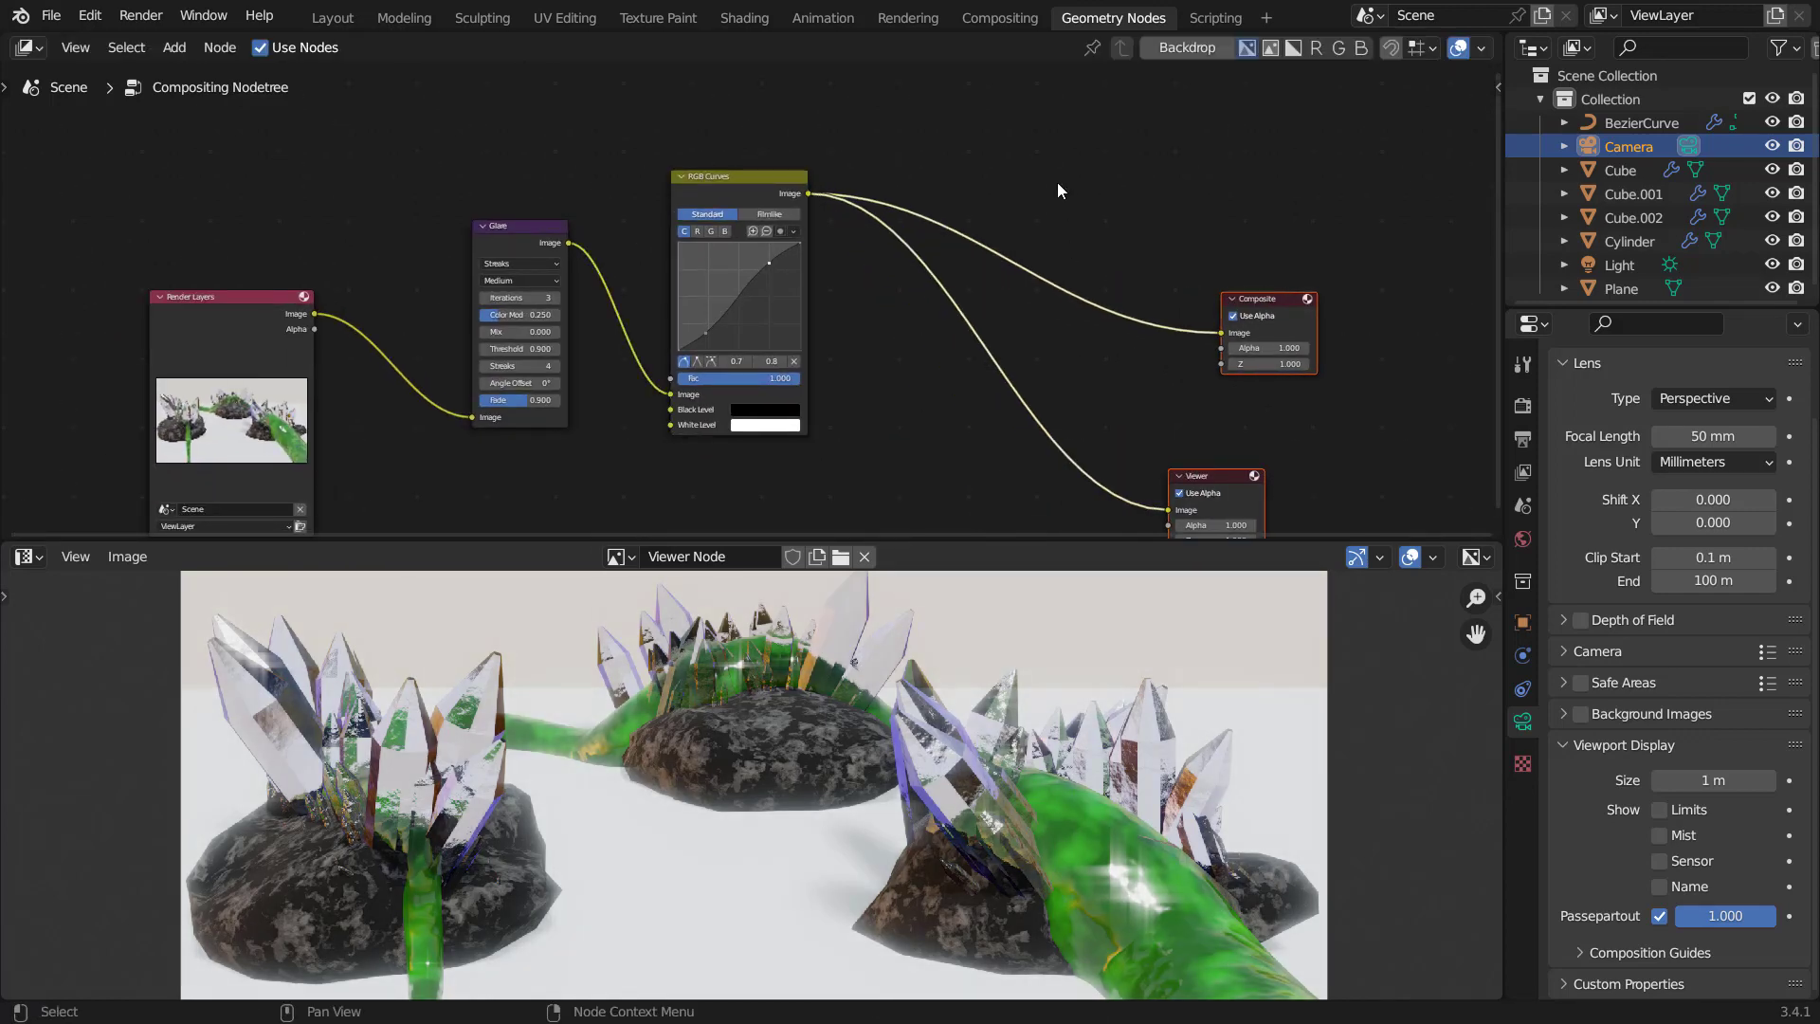
{"action": "key", "text": "shift+a"}
{"action": "type", "text": "br"}
{"action": "key", "text": "Return"}
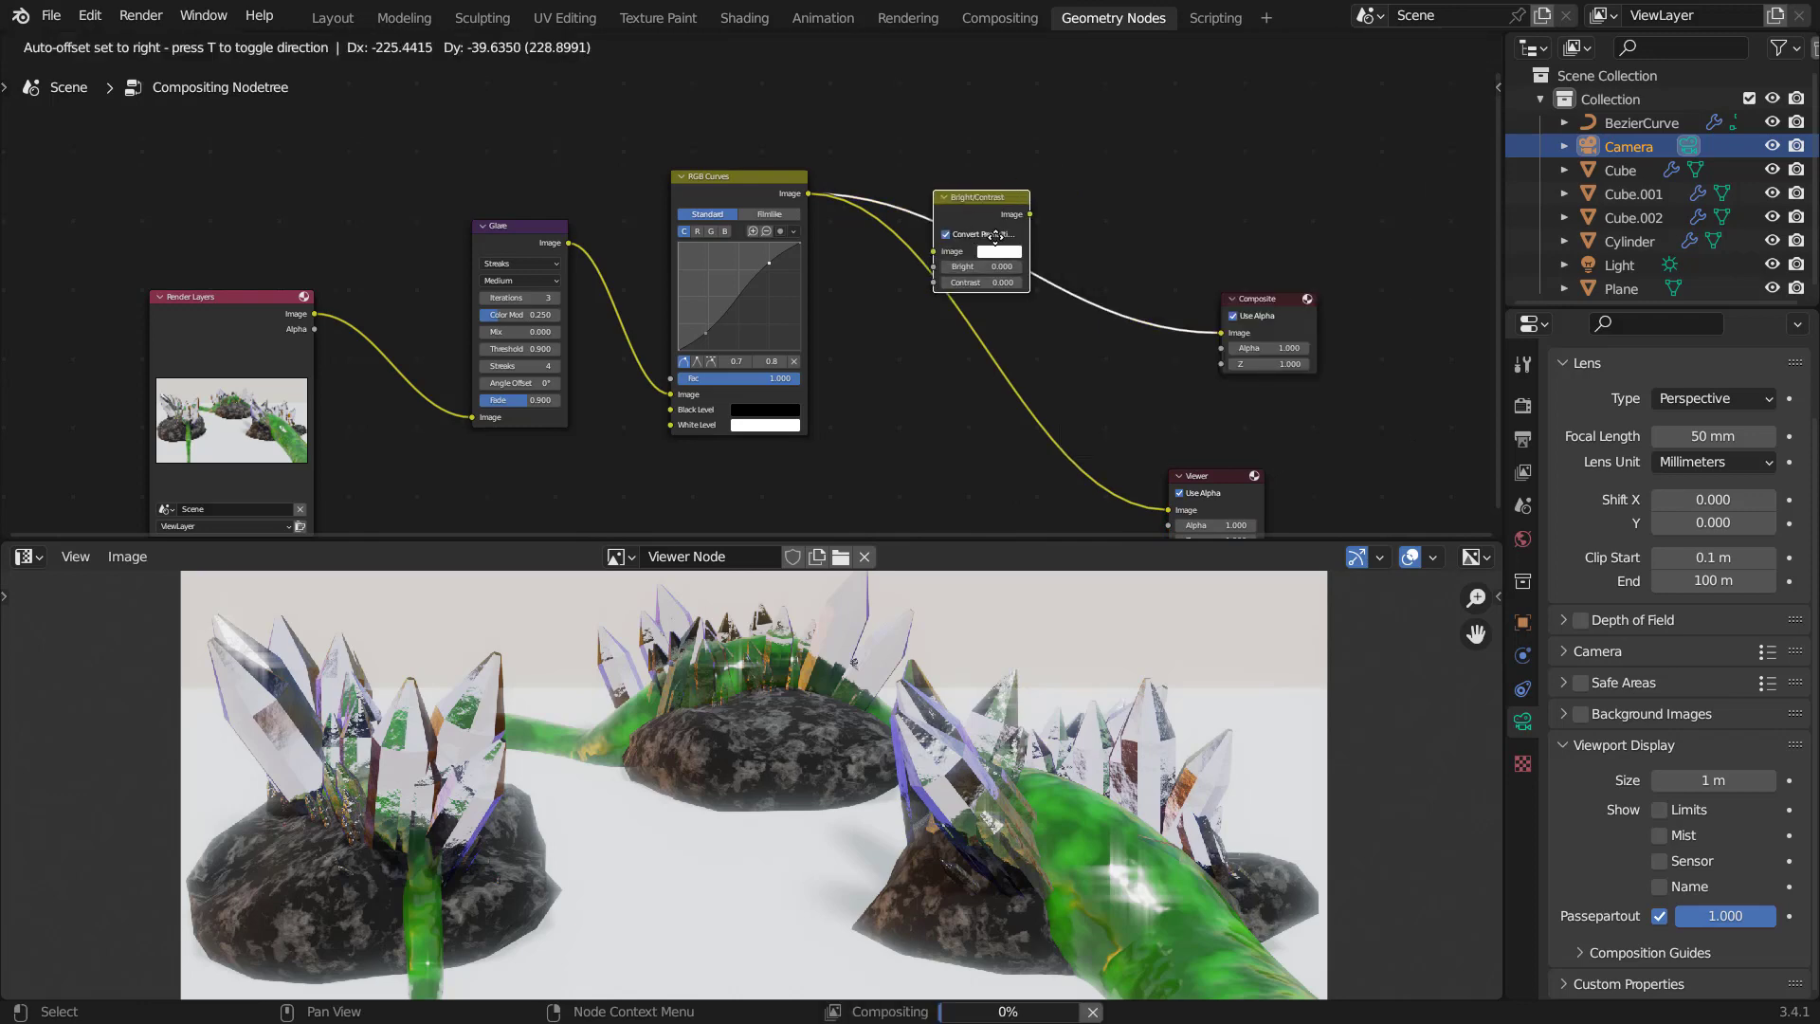
{"action": "left_click", "coordinate": [989, 196]}
Set the Bright/Contrast node's Contrast to 2.
{"action": "scroll", "coordinate": [1061, 305], "scroll_direction": "up", "scroll_amount": 3}
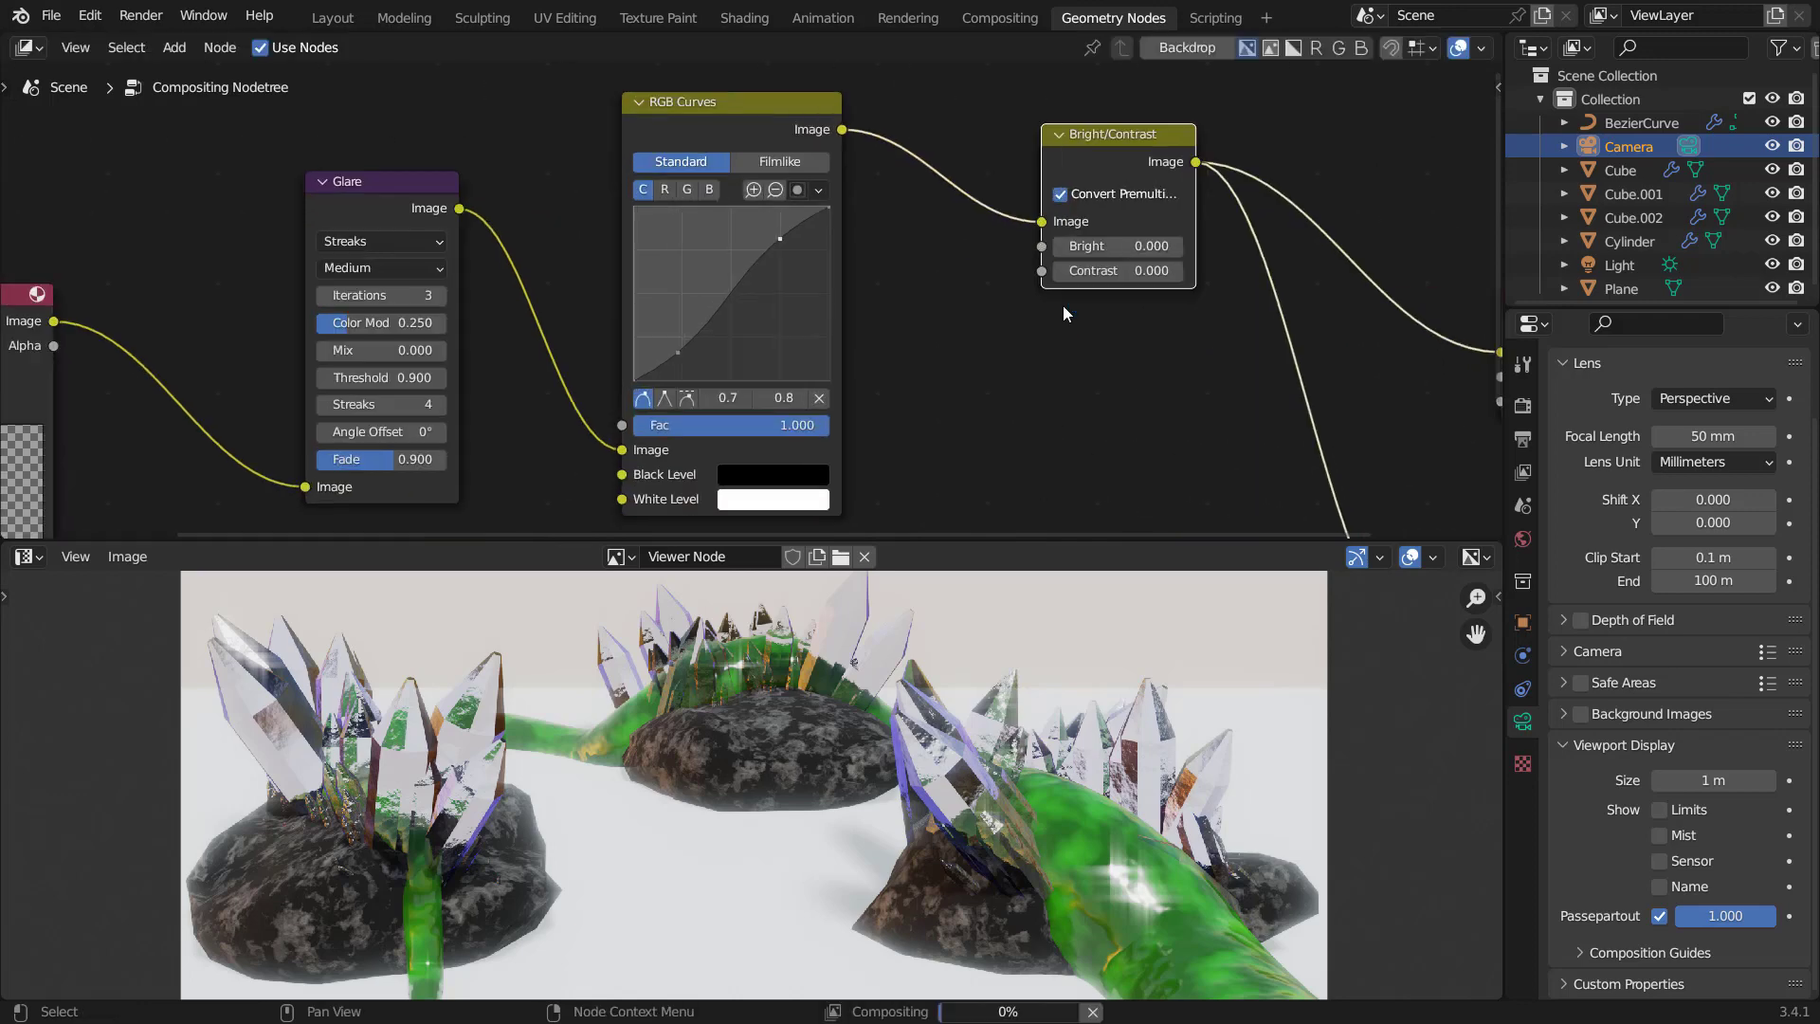
{"action": "left_click", "coordinate": [1120, 271]}
{"action": "type", "text": "2"}
{"action": "key", "text": "Return"}
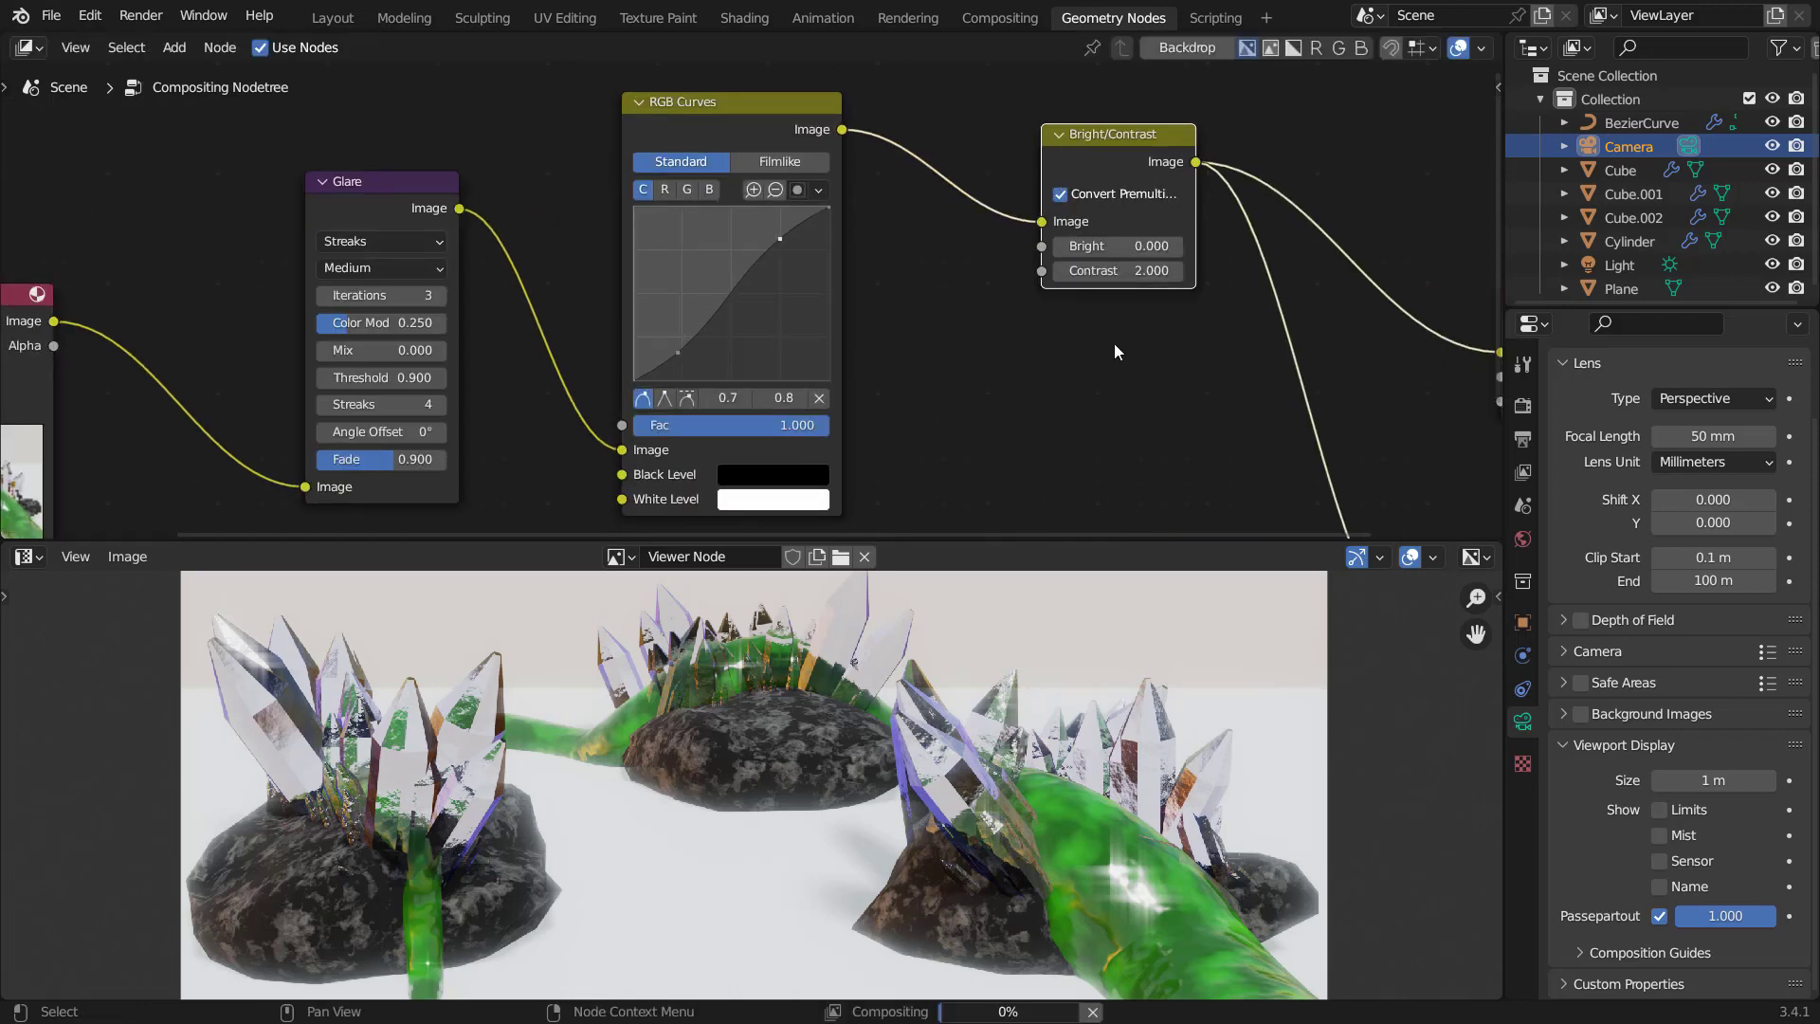
Mute and unmute the Glare, RGB Curves and Bright/Contrast nodes together to compare the image with and without compositing.
{"action": "scroll", "coordinate": [1017, 324], "scroll_direction": "down", "scroll_amount": 2}
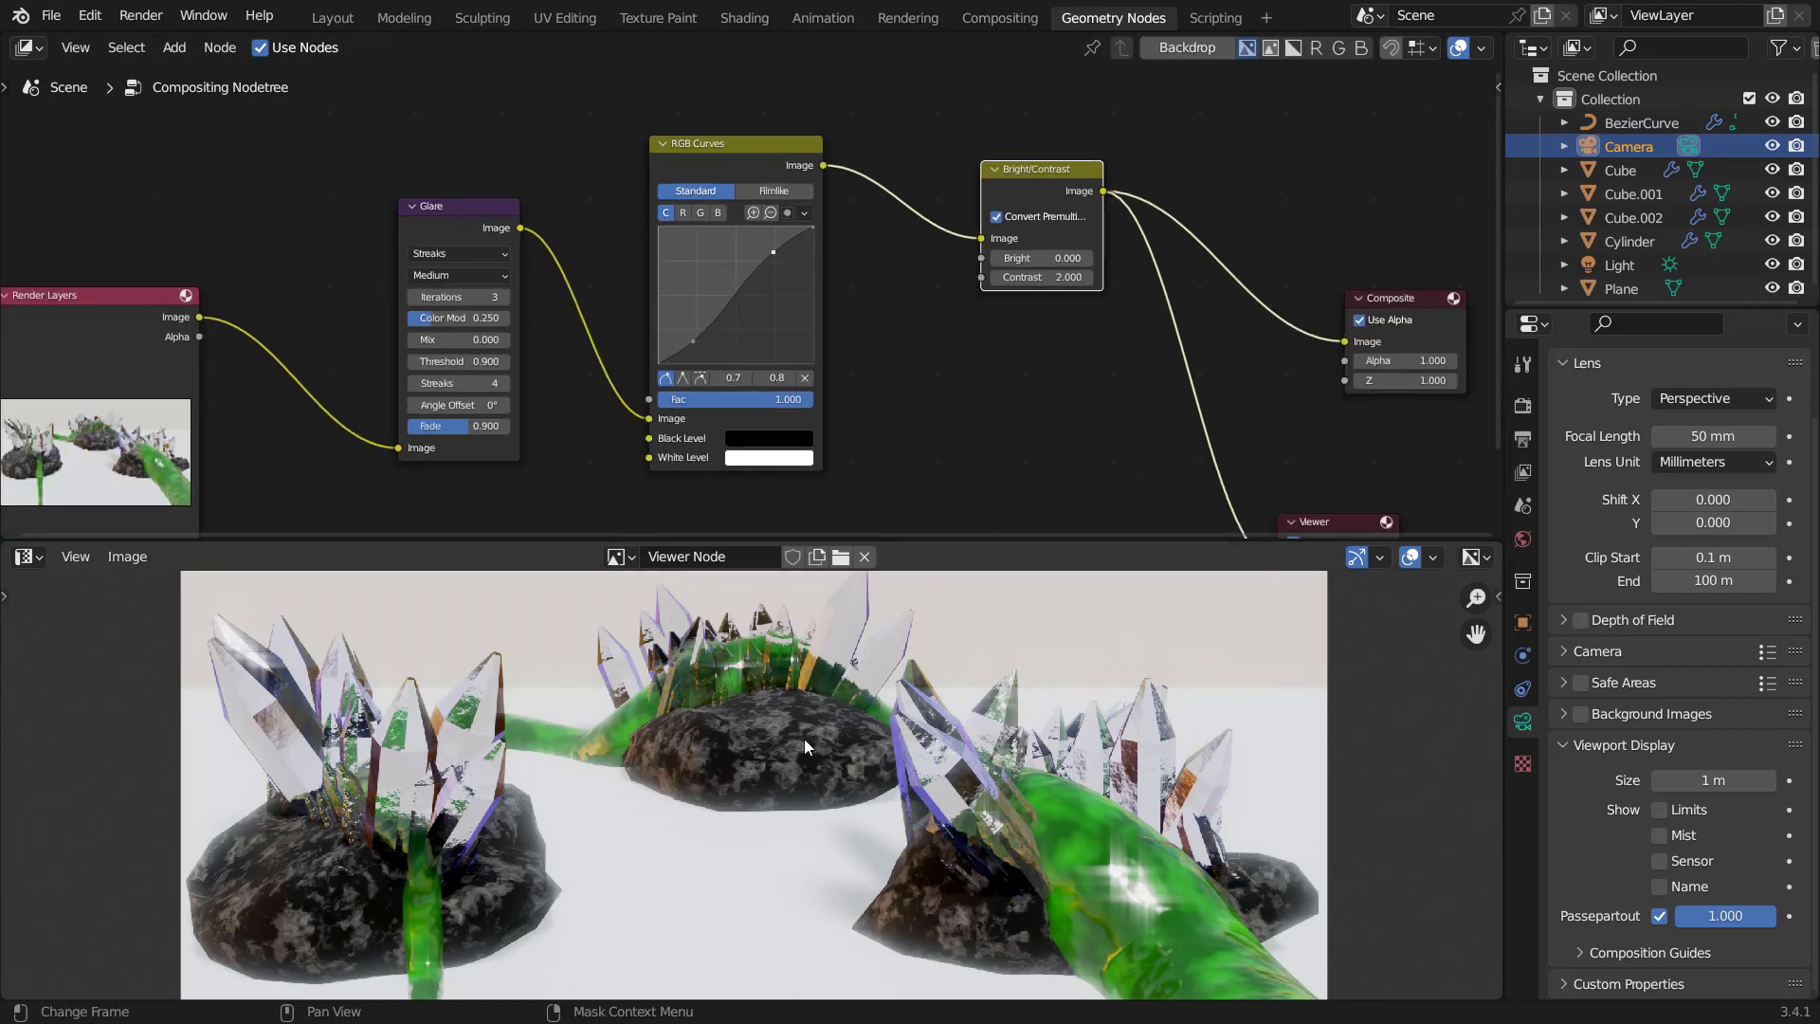
{"action": "scroll", "coordinate": [806, 730], "scroll_direction": "down", "scroll_amount": 2}
{"action": "left_click_drag", "start_coordinate": [1123, 102], "coordinate": [502, 424]}
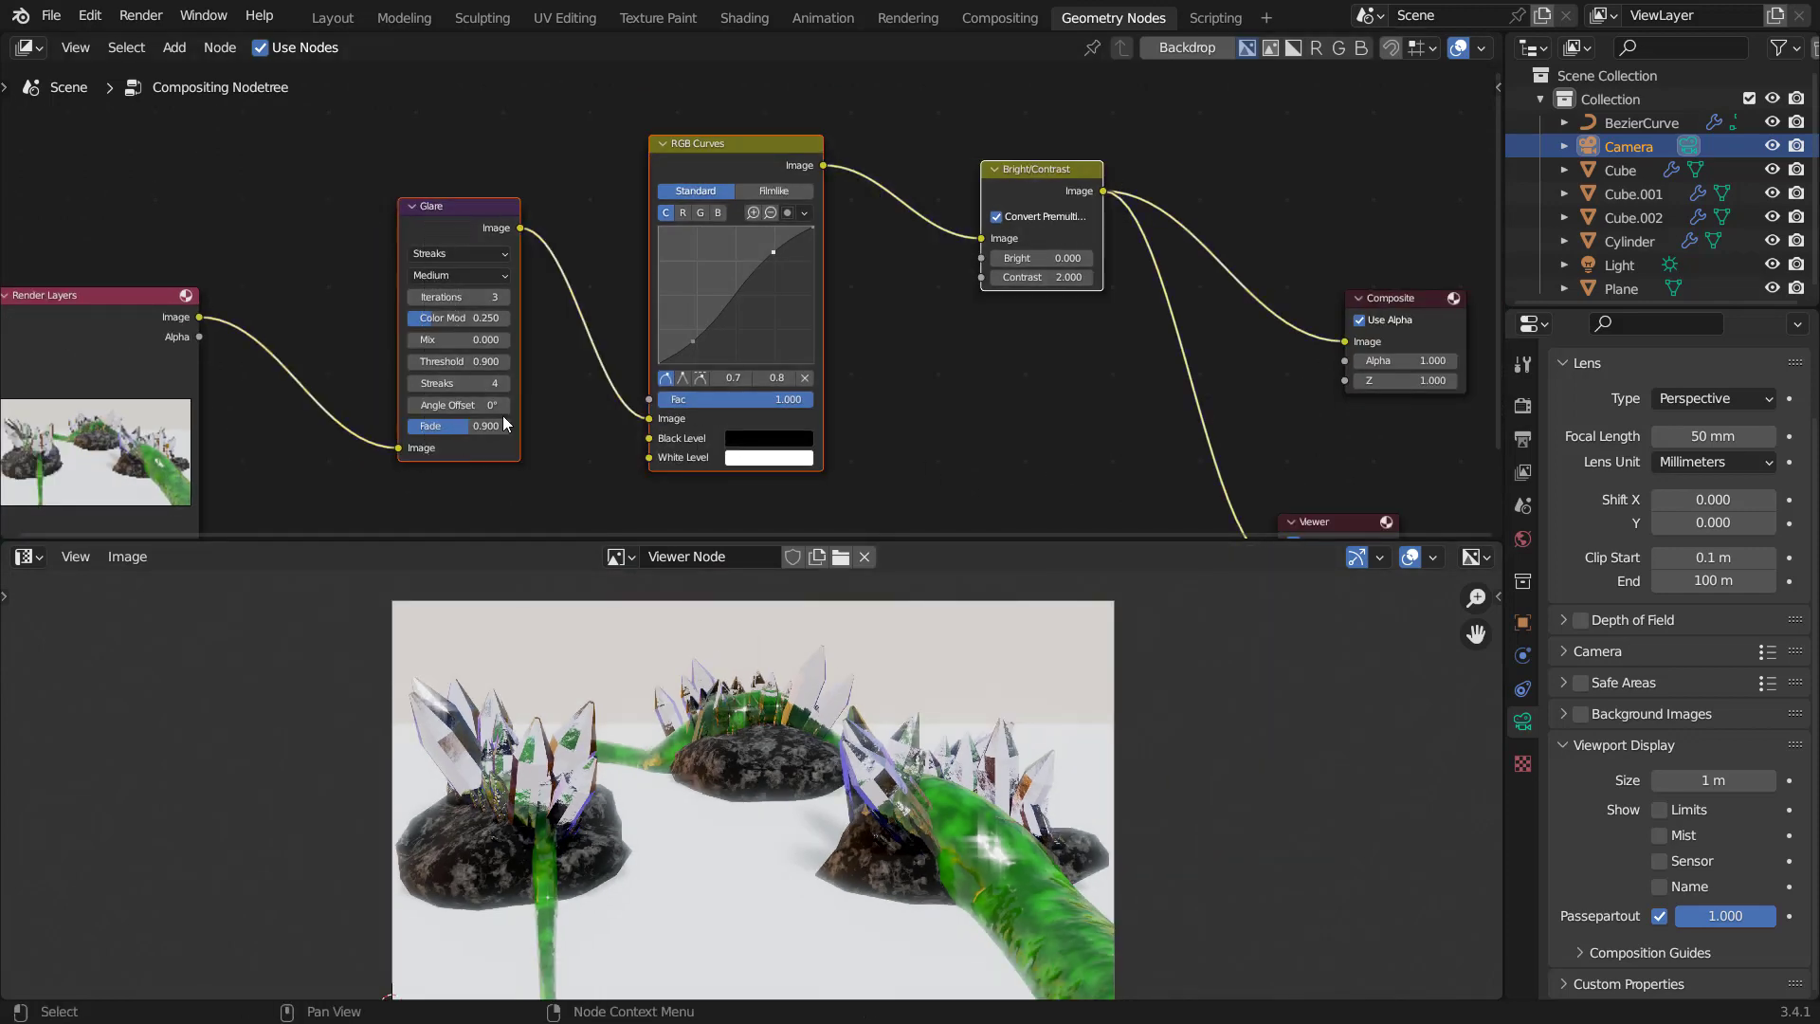
{"action": "key", "text": "m"}
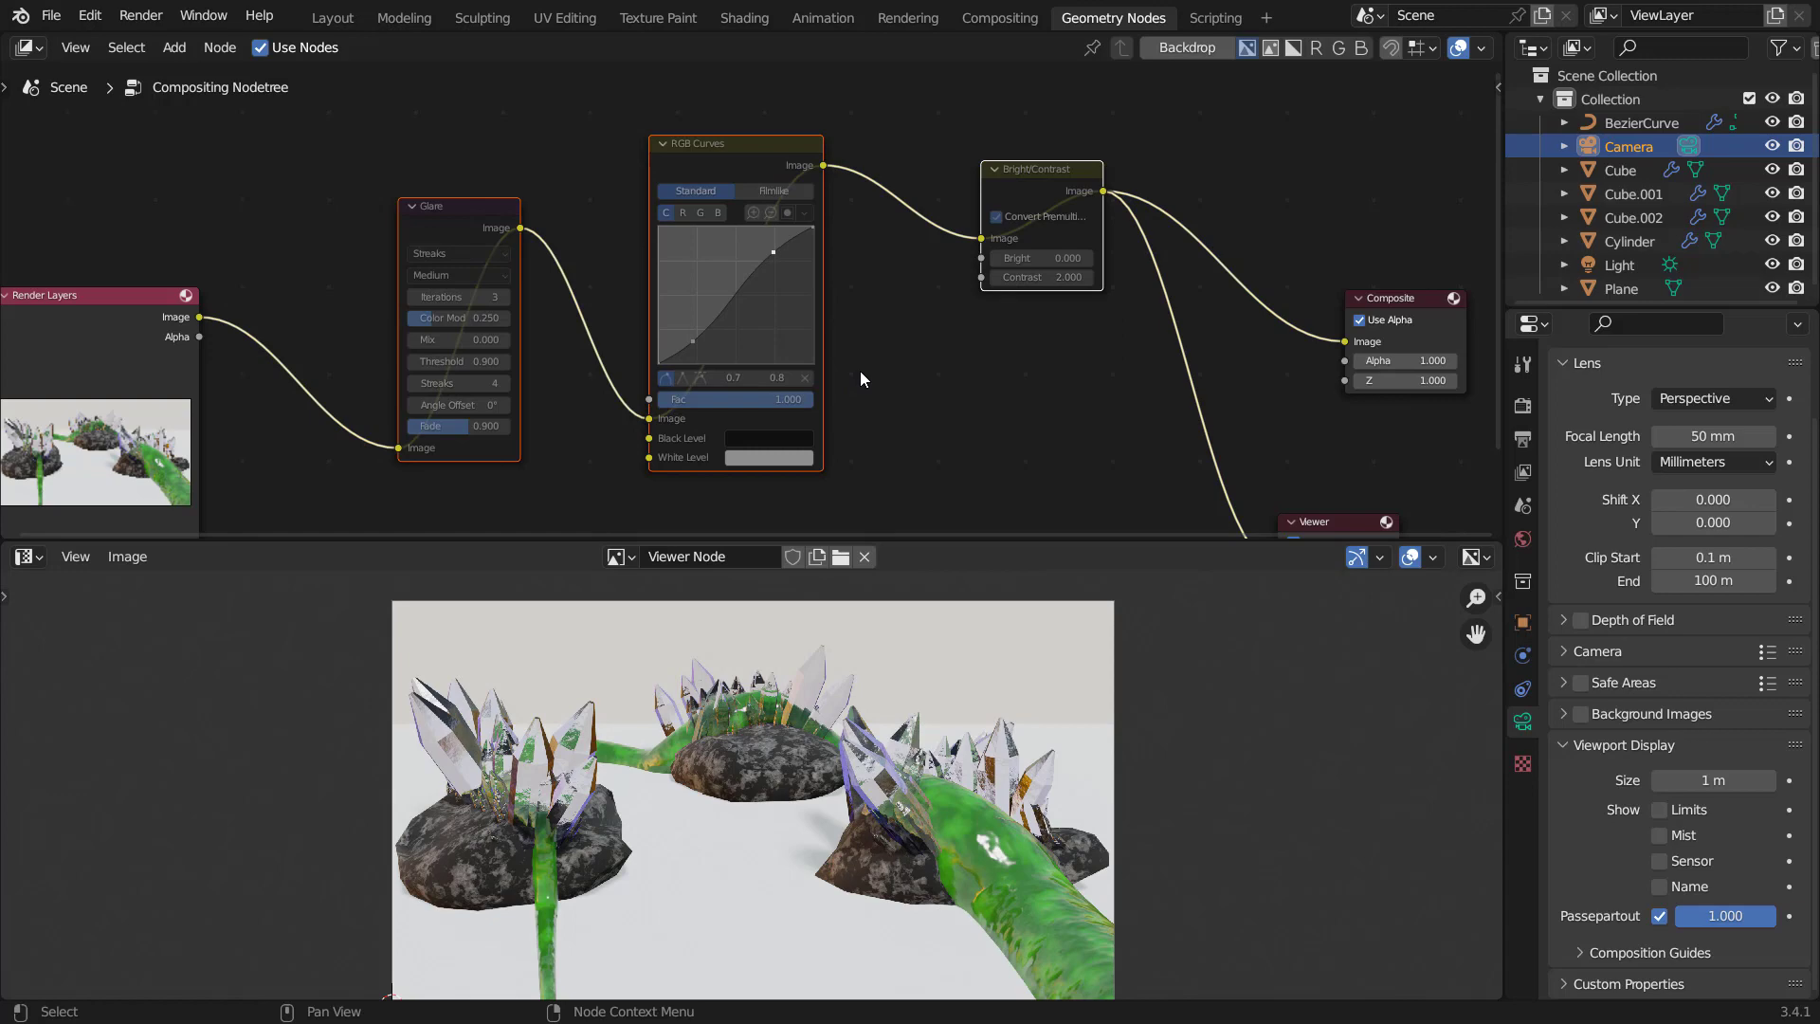
{"action": "key", "text": "m"}
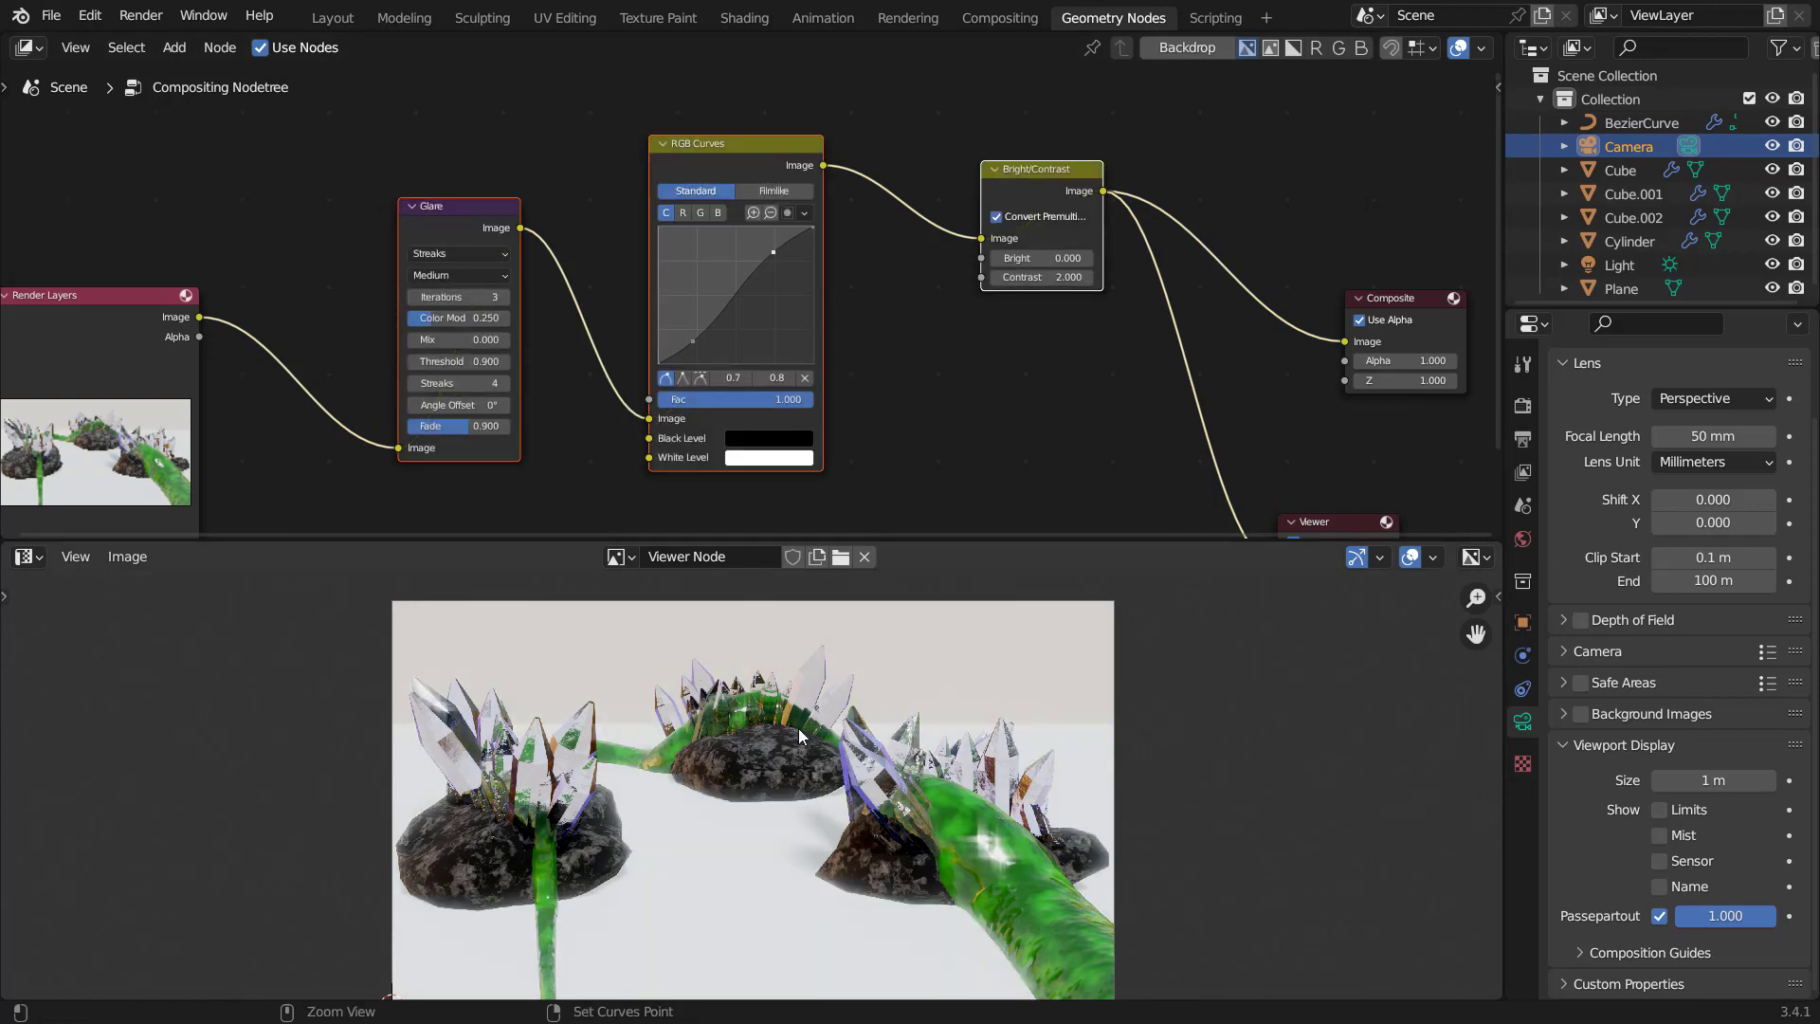
Maximise the Viewer Node image area and inspect the composited render up close.
{"action": "key", "text": "ctrl+space"}
{"action": "scroll", "coordinate": [1116, 492], "scroll_direction": "up", "scroll_amount": 3}
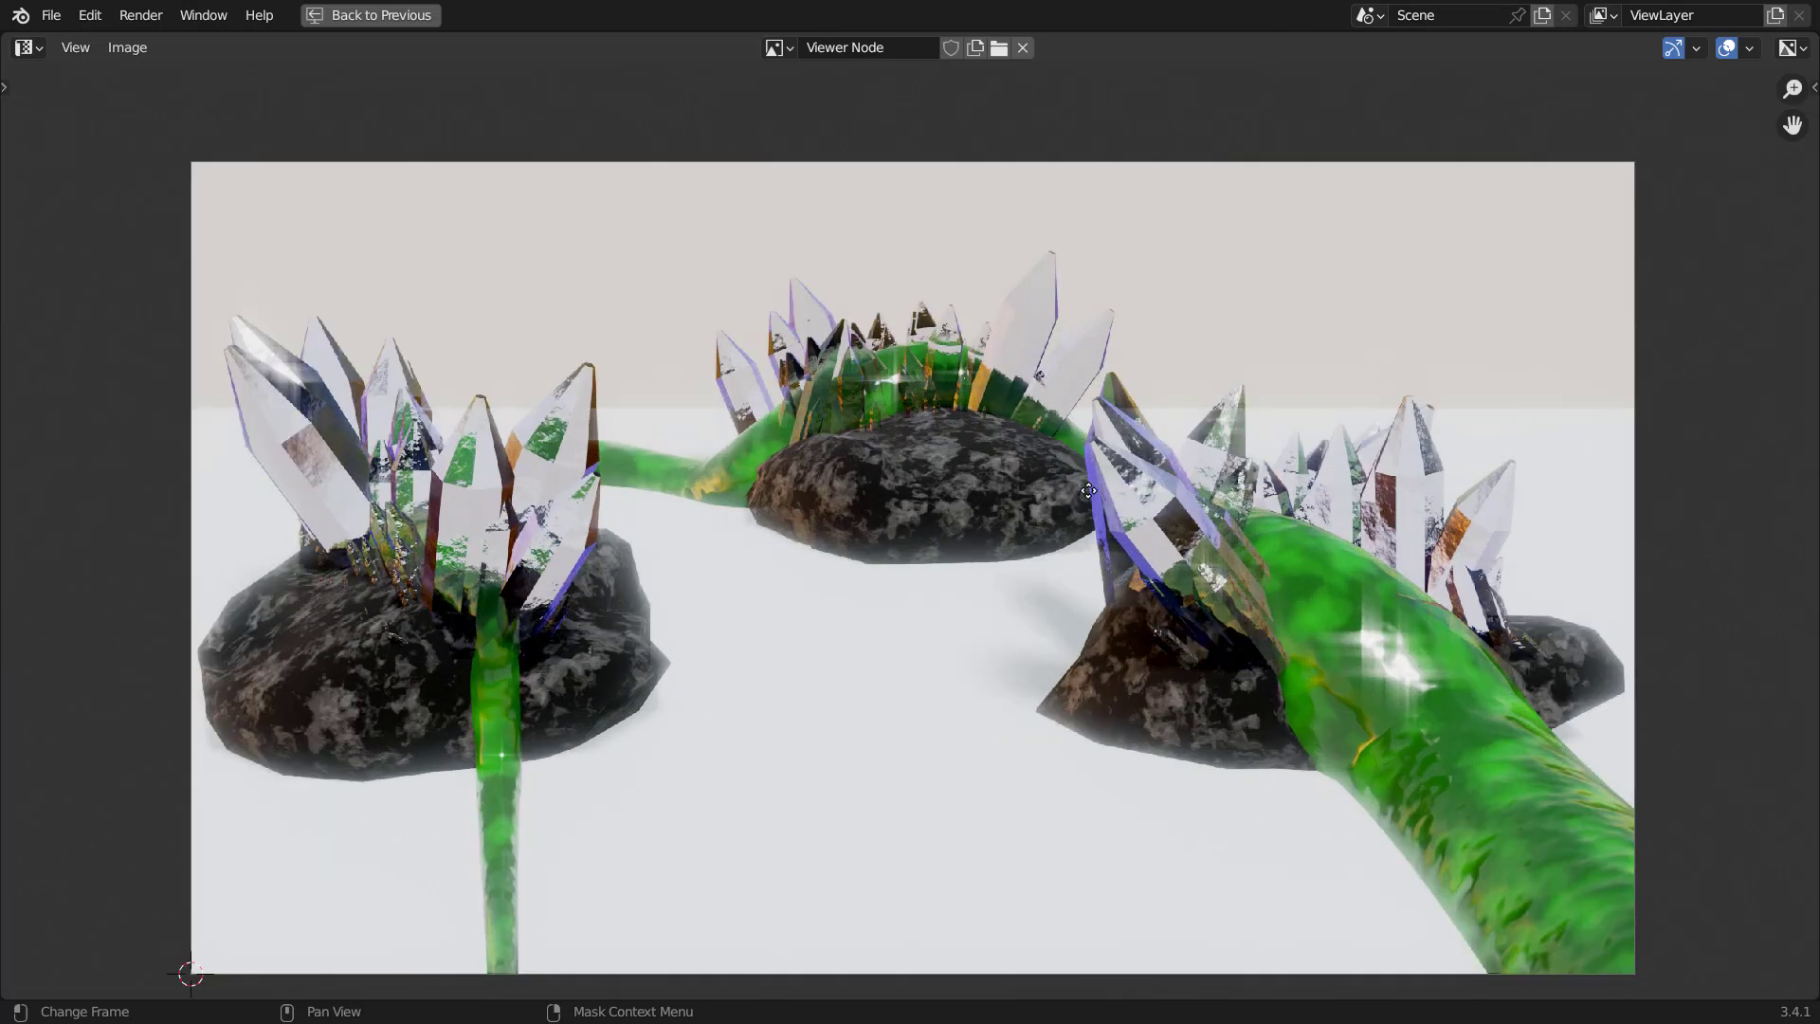
{"action": "middle_click_drag", "start_coordinate": [1117, 492], "coordinate": [972, 471]}
{"action": "scroll", "coordinate": [999, 468], "scroll_direction": "up", "scroll_amount": 1}
{"action": "scroll", "coordinate": [999, 468], "scroll_direction": "down", "scroll_amount": 1}
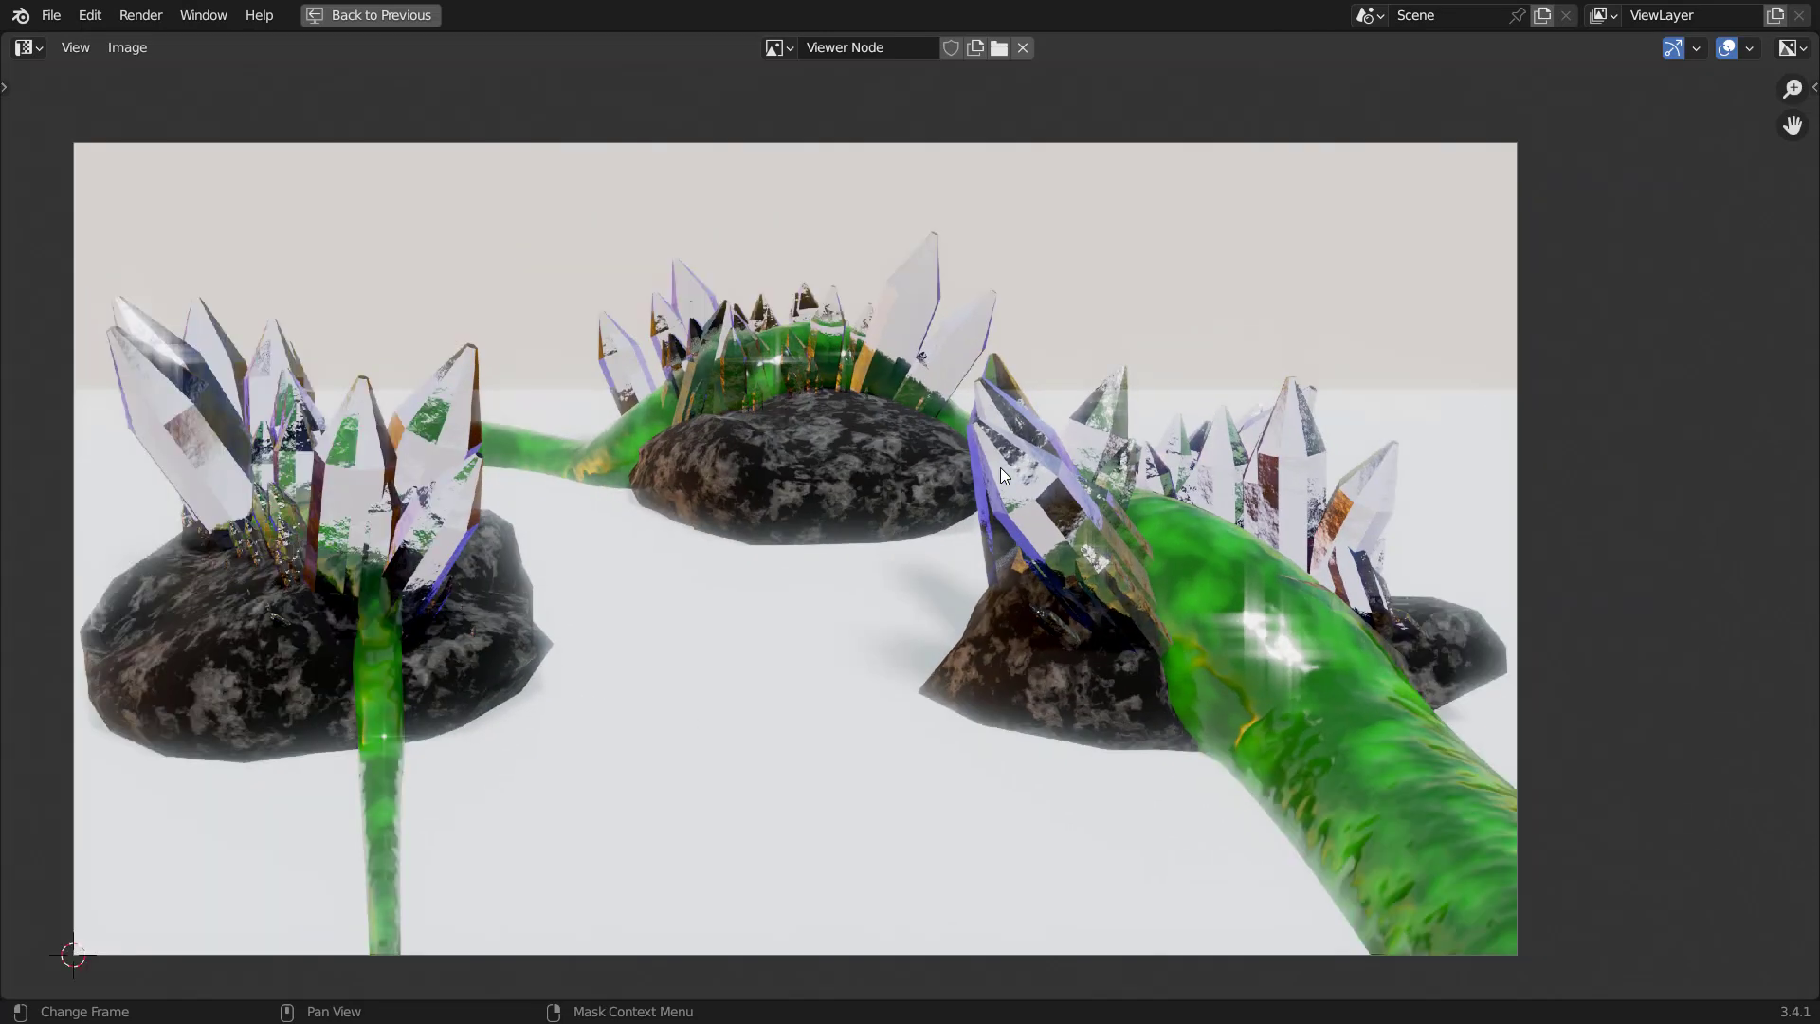